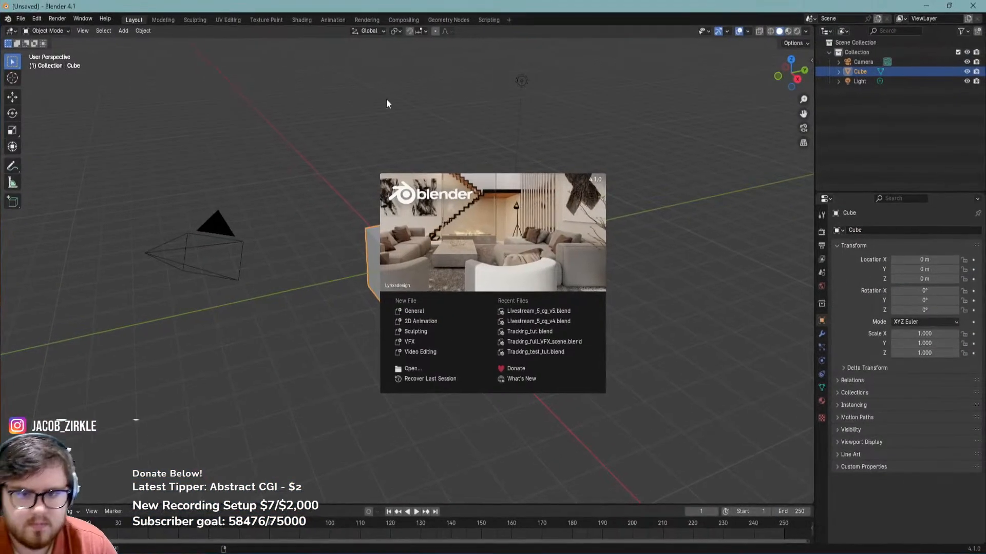
Dismiss the splash screen and delete all default objects from the scene
click(422, 83)
middle_drag(427, 269, 439, 359)
key(a)
key(Delete)
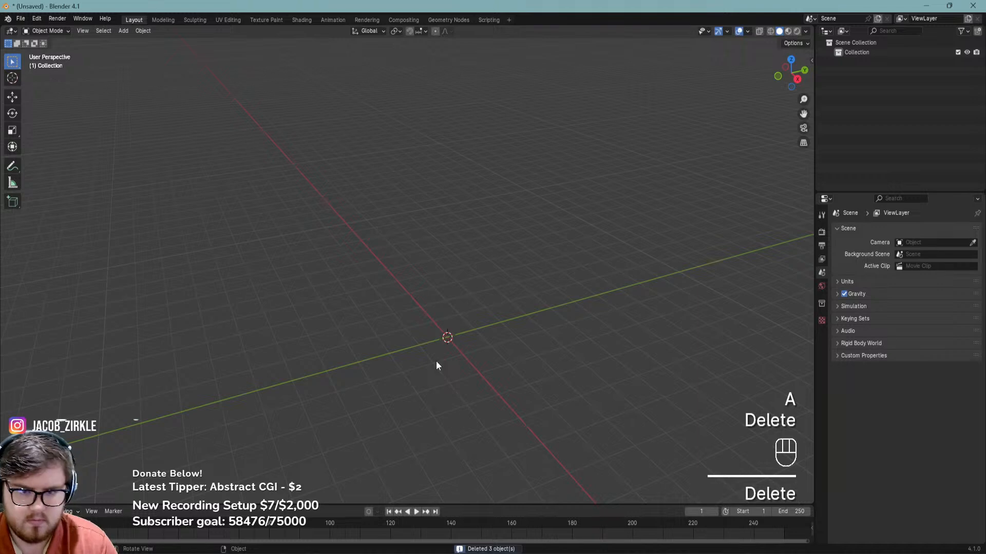
Switch to File Explorer and browse to C:\Backup\Youtube\Videos
key(super+e)
drag(359, 157, 544, 139)
scroll(226, 405, down, 3)
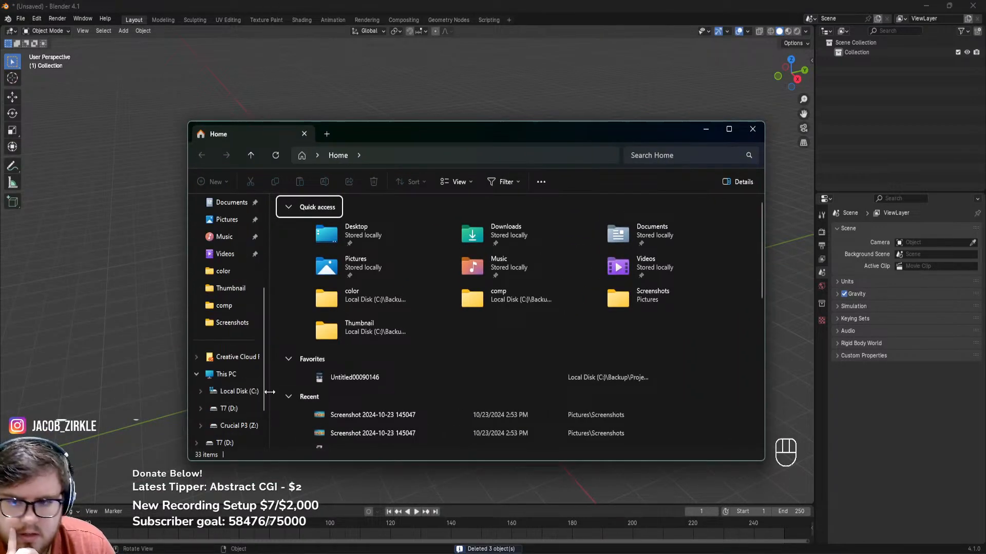
click(227, 377)
double_click(353, 223)
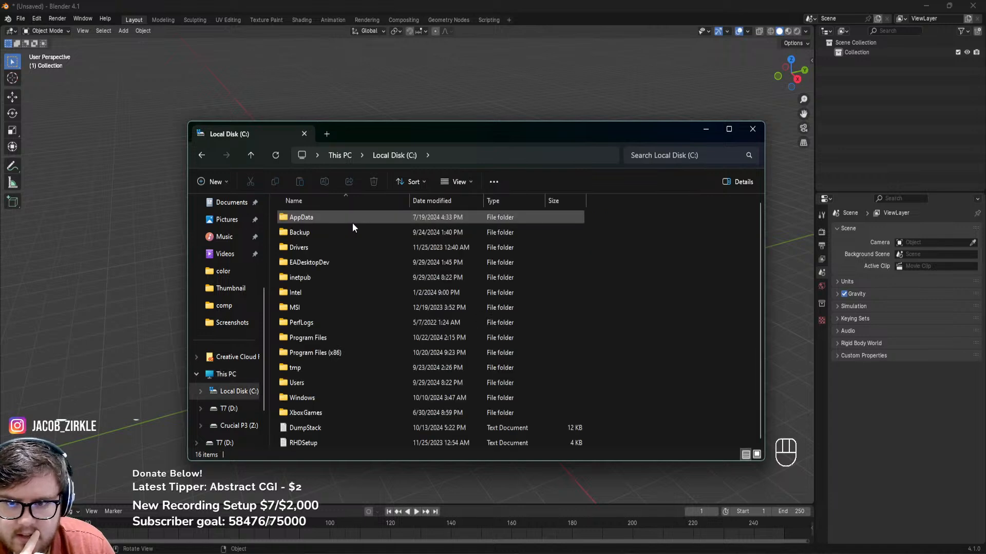
double_click(313, 231)
double_click(306, 290)
double_click(308, 229)
Duplicate the Template folder, rename the copy Recreate_environment, and open it
click(310, 295)
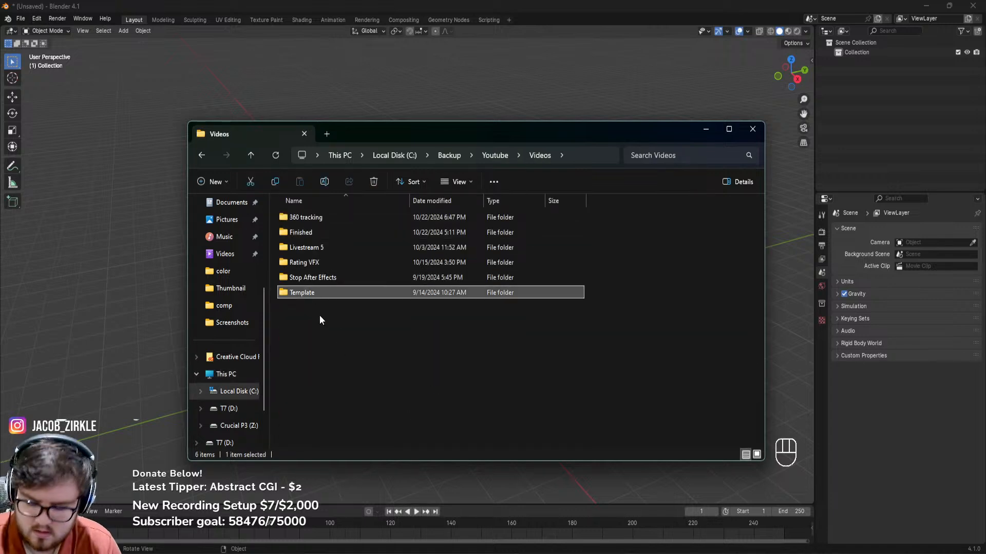
key(ctrl+shift+n)
text(Re)
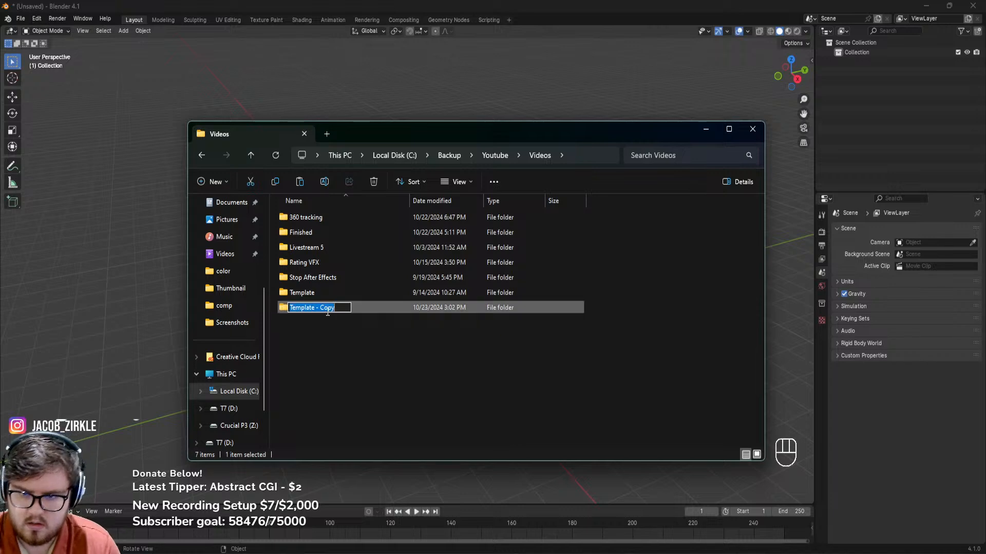
text(create_)
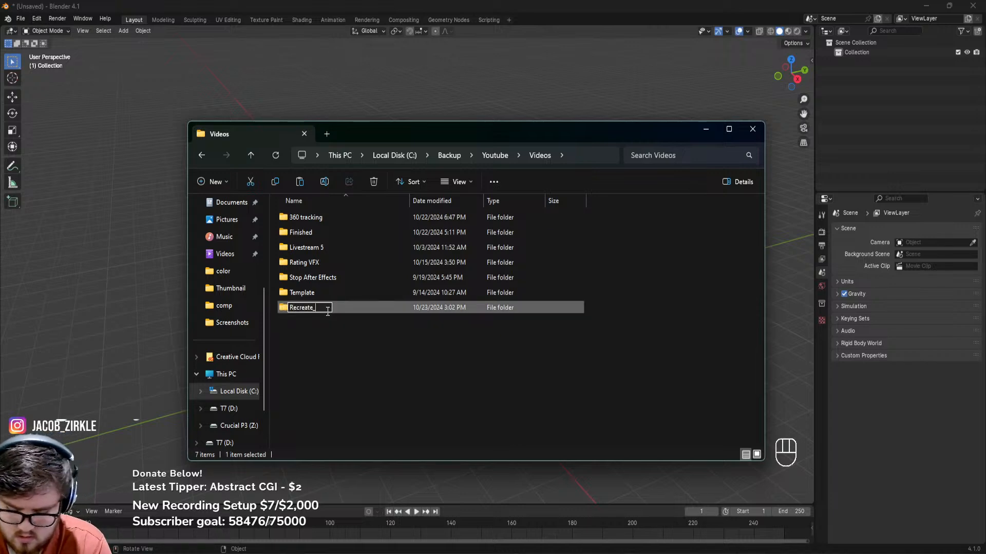
text(environment)
key(Return)
double_click(327, 310)
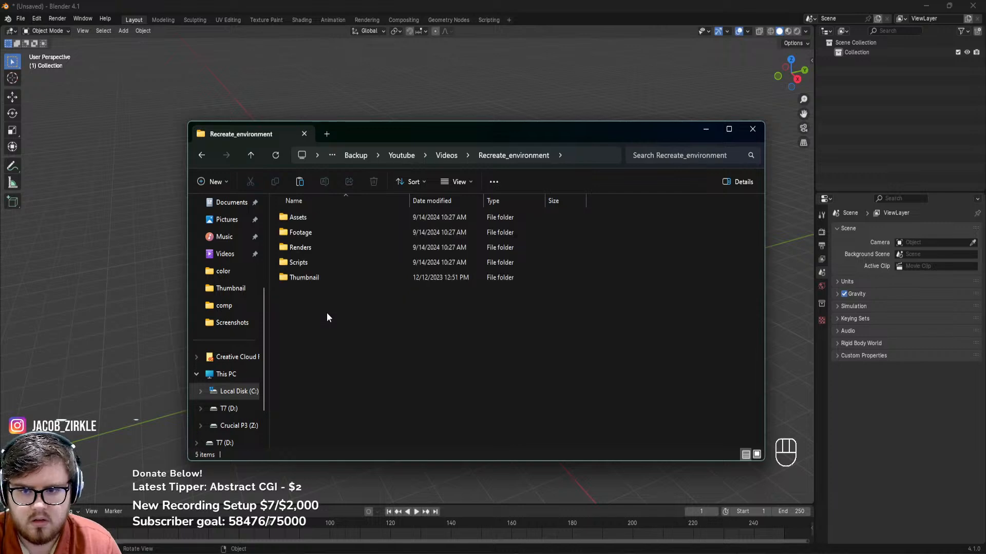
drag(414, 130, 369, 150)
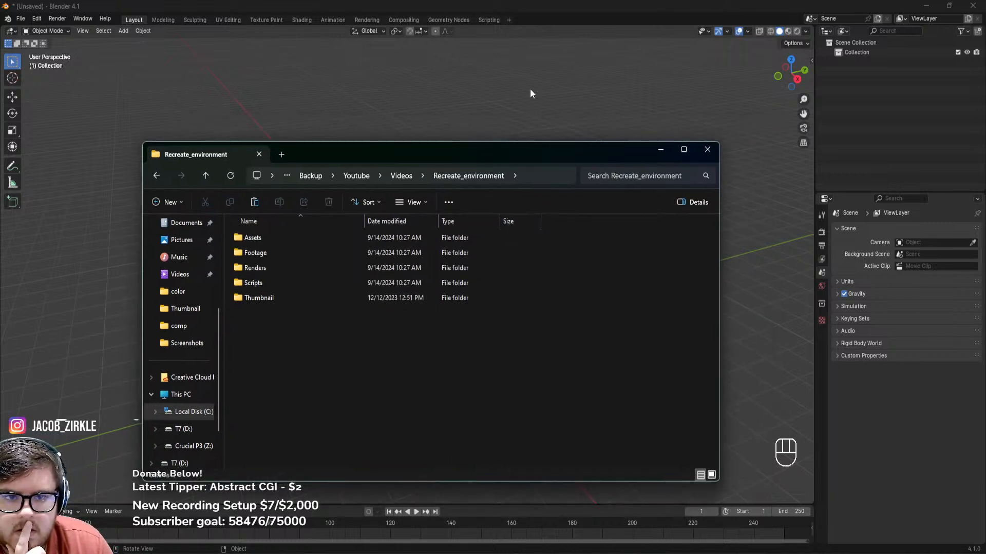
Return to Blender and start saving the scene in Youtube\Videos\Recreate_environment\Scripts\Blender
click(533, 103)
key(ctrl+s)
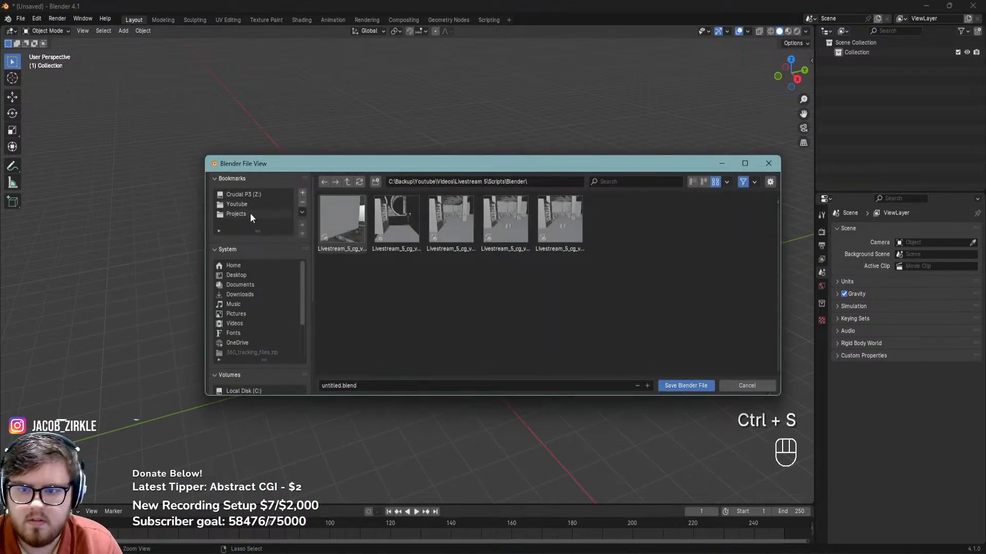
click(250, 215)
click(347, 182)
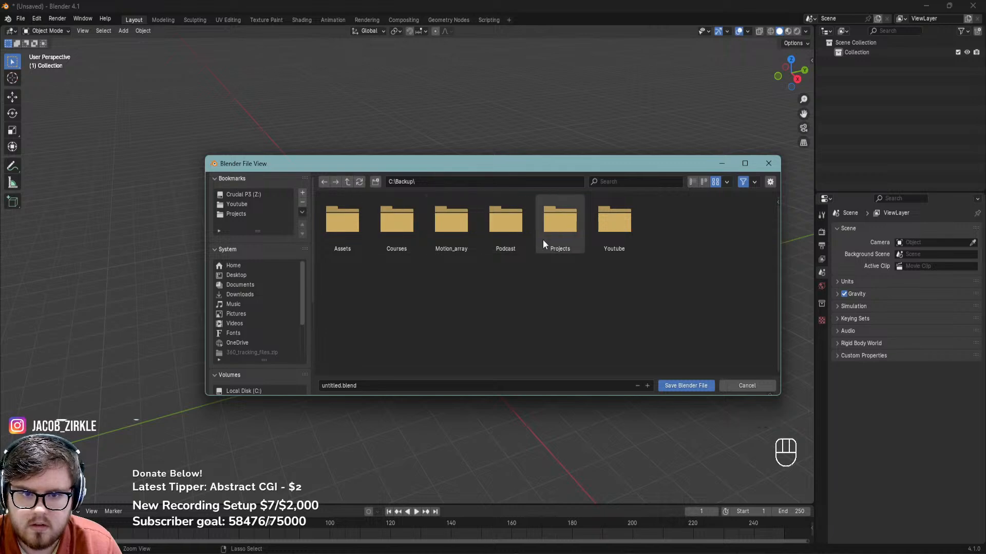
double_click(612, 226)
double_click(398, 226)
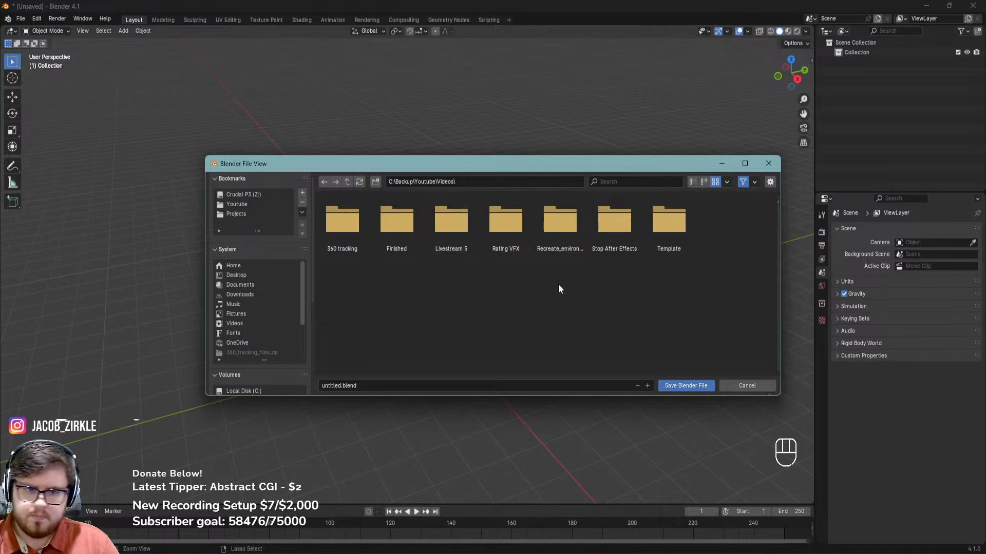
double_click(562, 242)
click(348, 182)
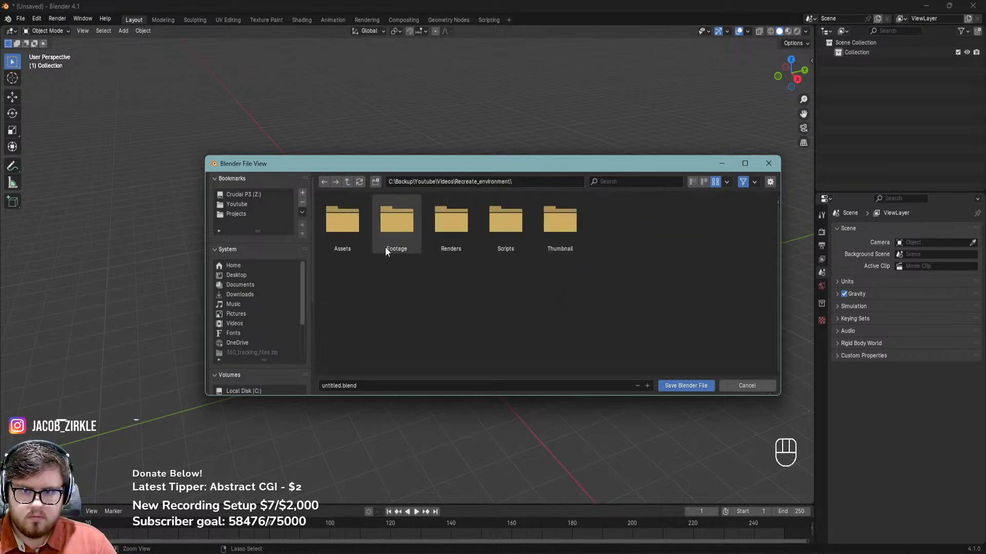
double_click(504, 239)
double_click(395, 239)
Save the scene under the file name Wallpaper_cg_v1.blend
click(377, 386)
text(Recreate_environm)
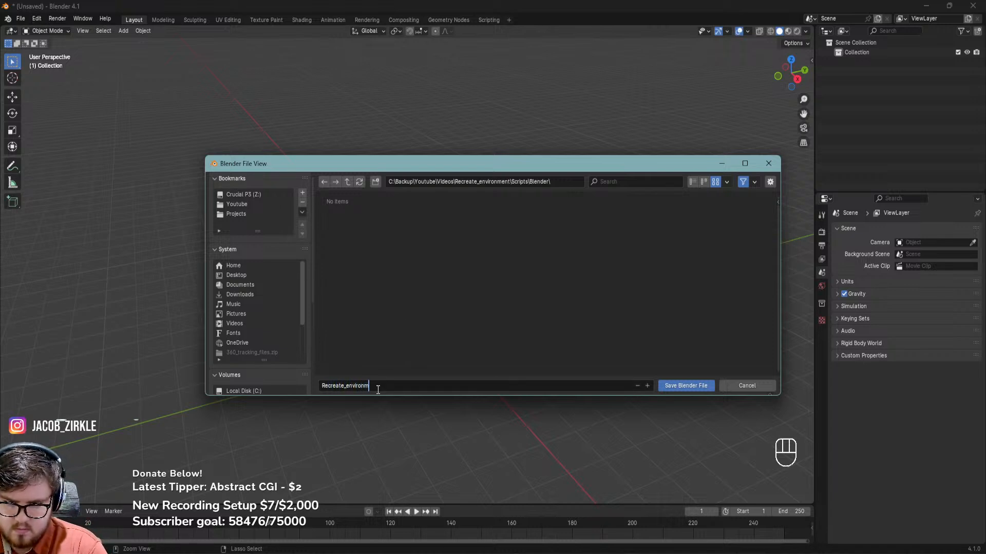
key(ctrl+a)
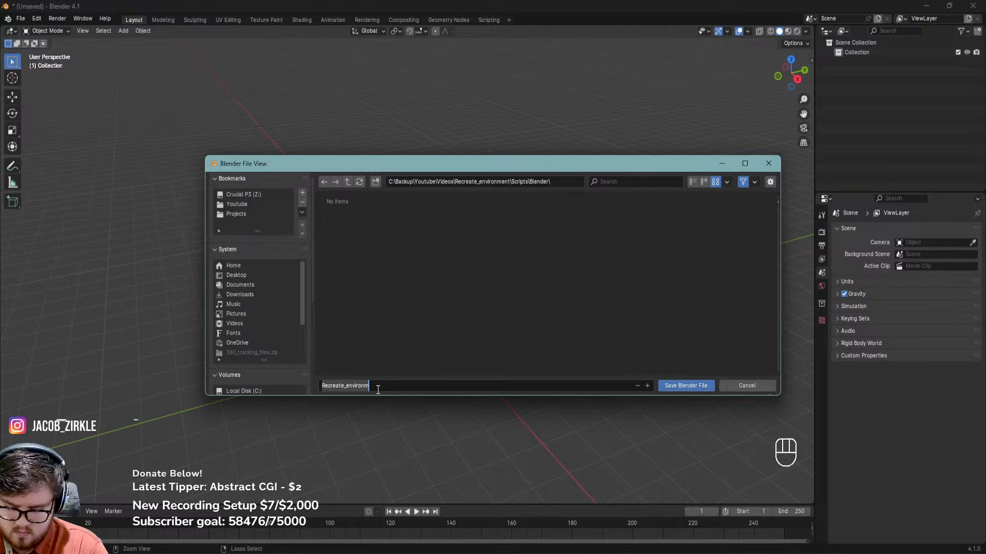
text(Wallpaper)
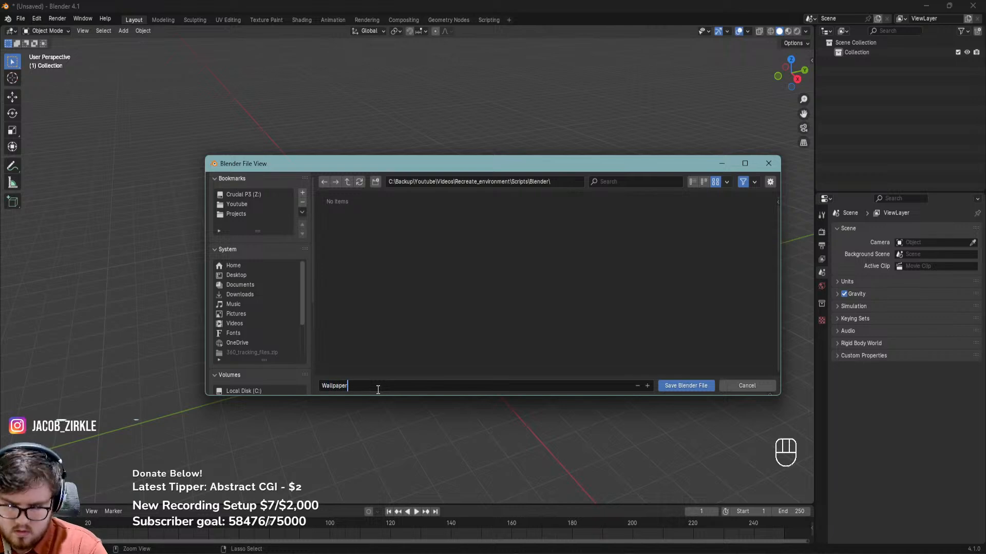
text(_cg_v1.blend)
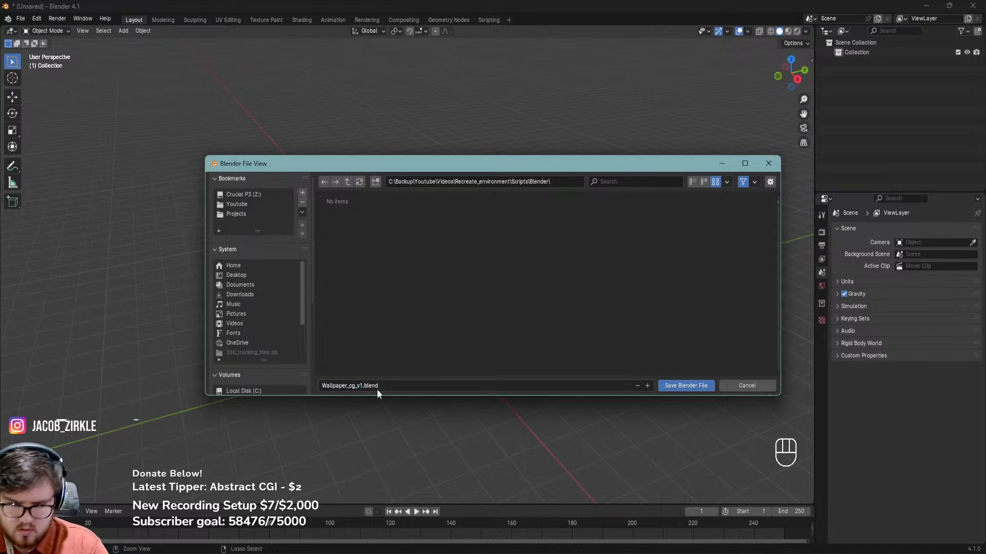
key(Return)
key(ctrl+s)
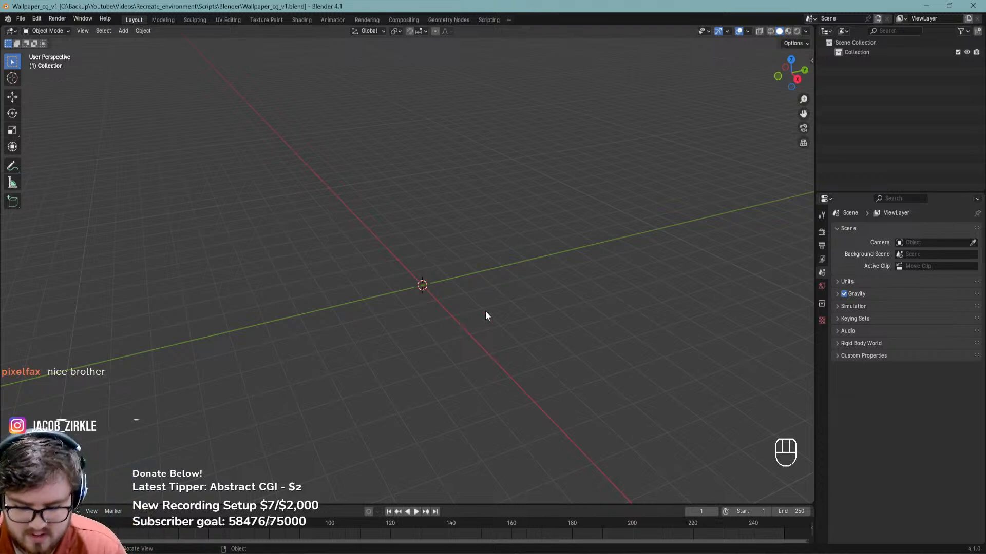
shift+middle_drag(486, 314, 427, 262)
shift+middle_drag(512, 270, 490, 256)
middle_drag(408, 359, 457, 351)
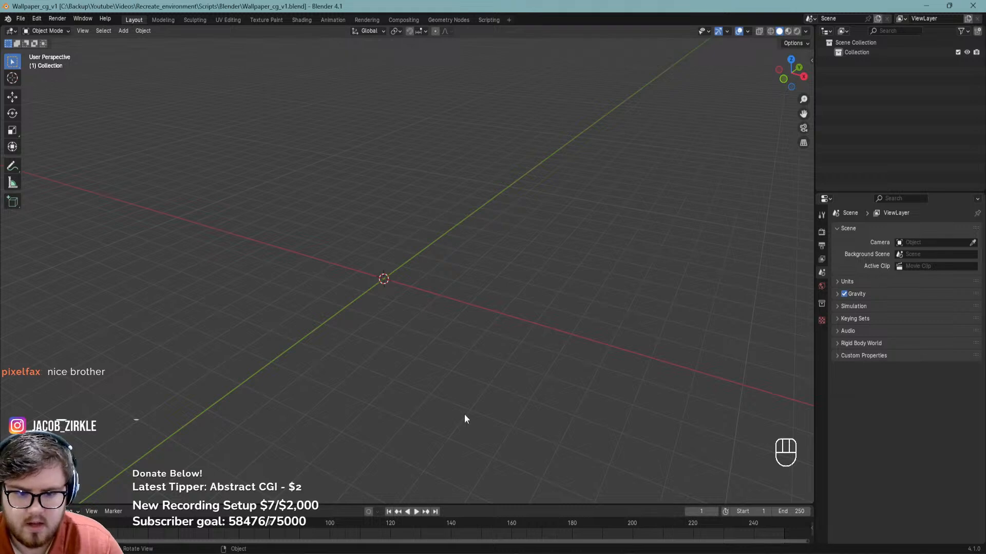
Launch fSpy, maximize its window on the main screen, and bring the Recreate_environment folder window to the front
key(super)
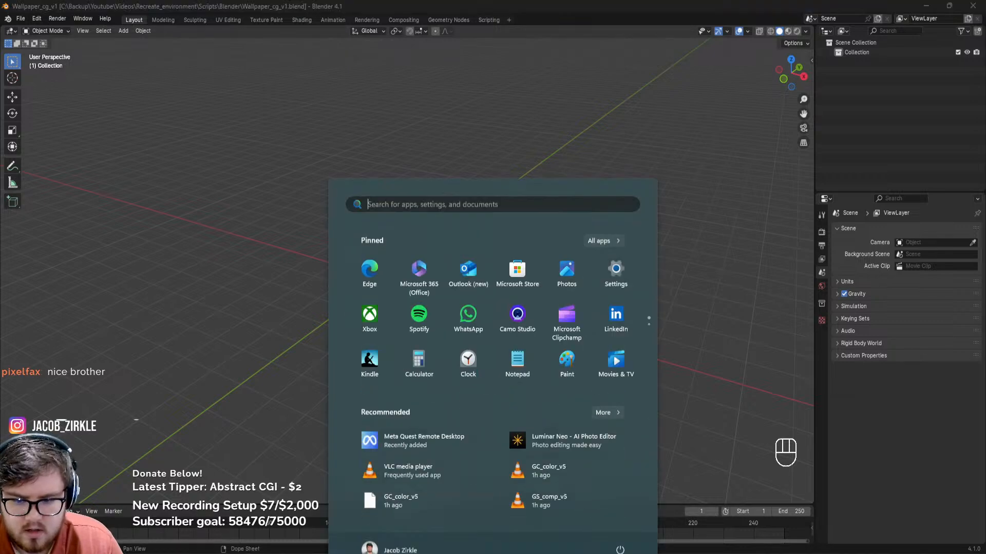
text(play)
key(Escape)
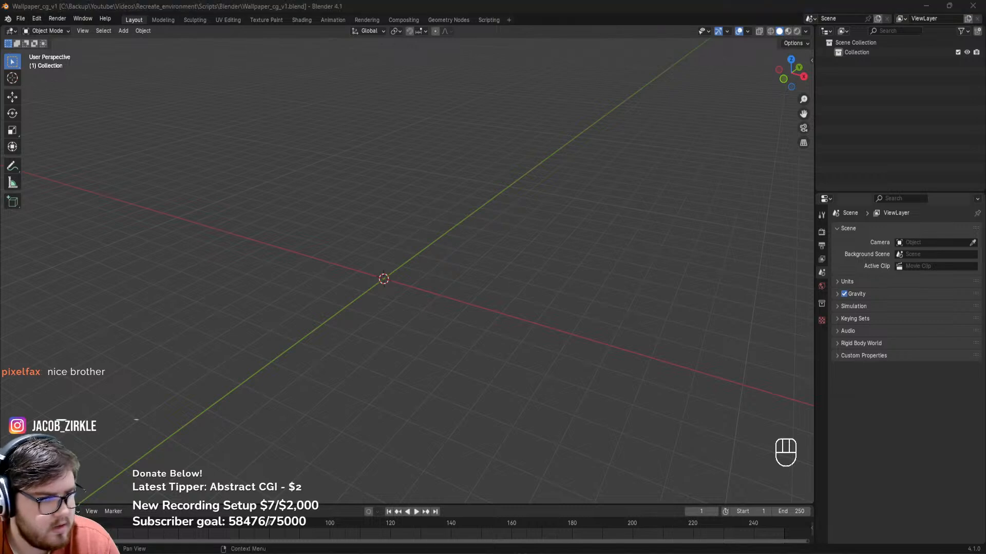
drag(985, 72, 548, 1)
key(alt+Tab)
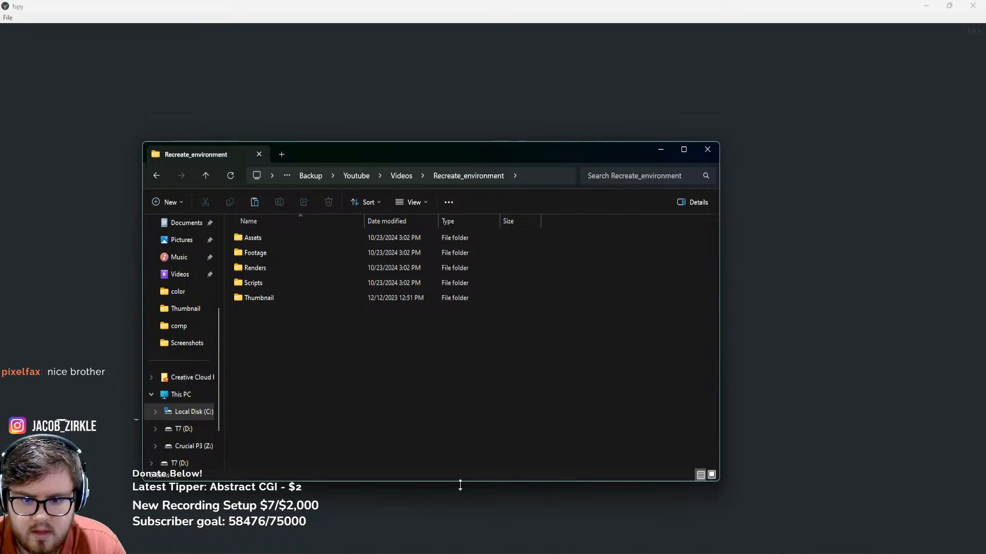
click(462, 551)
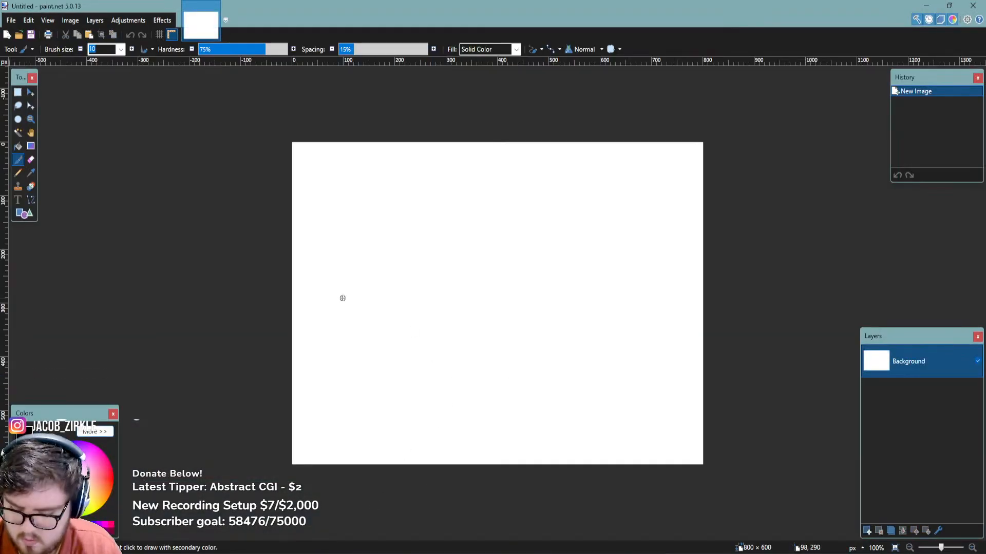
click(11, 22)
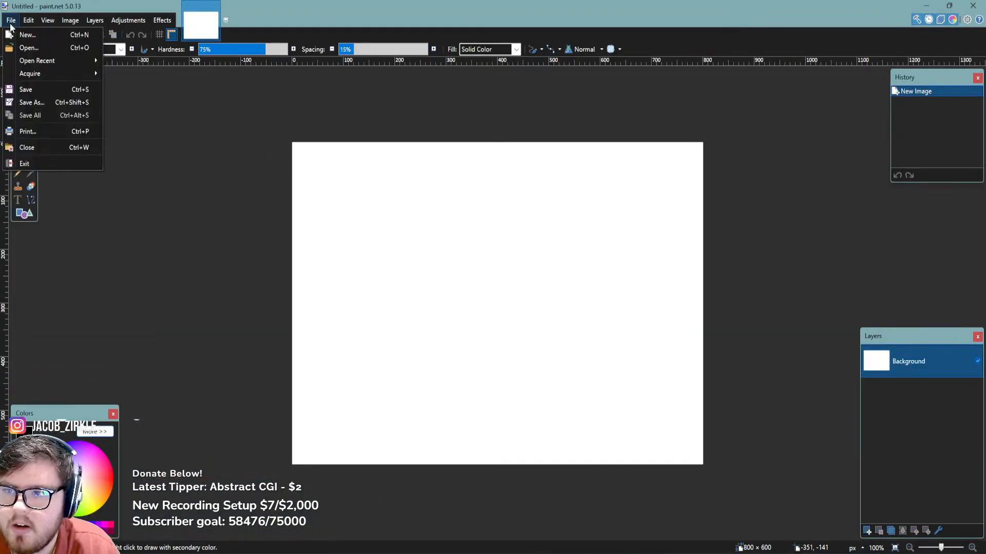
click(31, 48)
scroll(40, 188, up, 5)
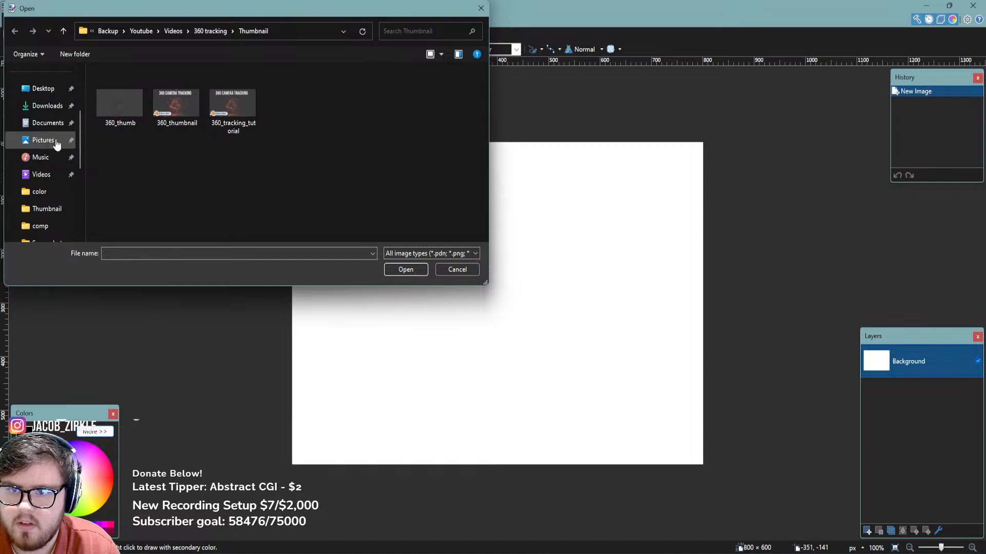
click(43, 140)
double_click(331, 98)
scroll(341, 175, down, 5)
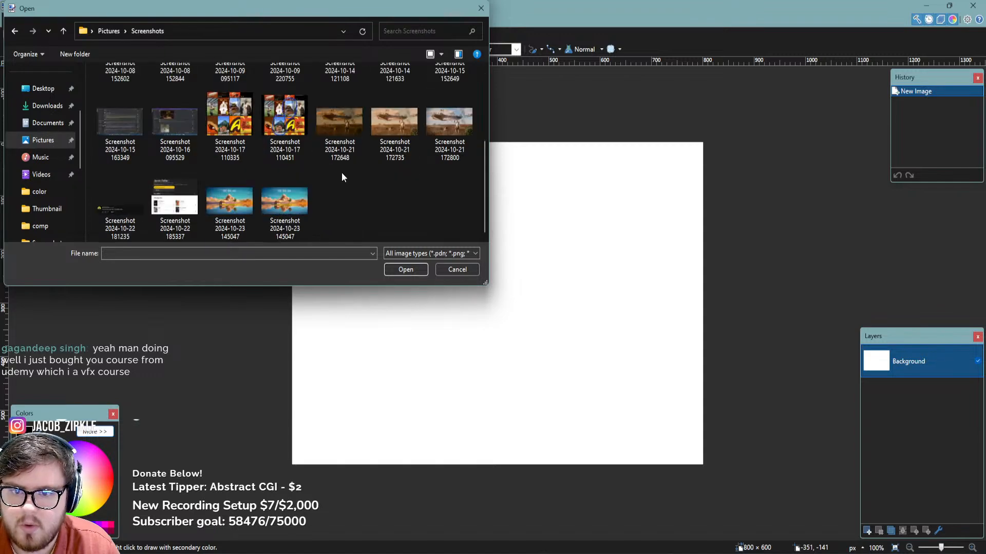
click(284, 205)
click(417, 269)
Resize the wallpaper image to 1920 by 1080 pixels
click(71, 20)
click(85, 48)
text(1920)
key(Tab)
text(107)
text(80)
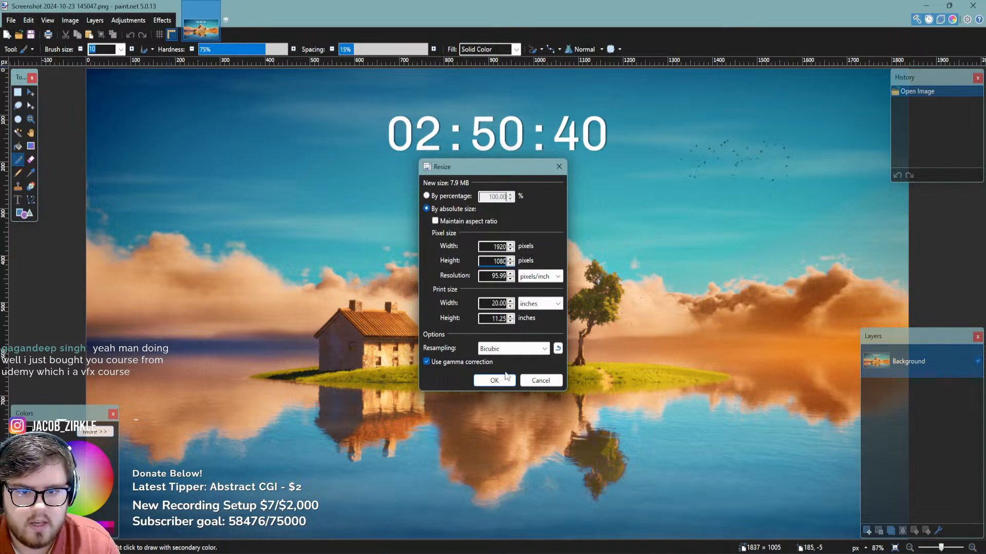
click(507, 380)
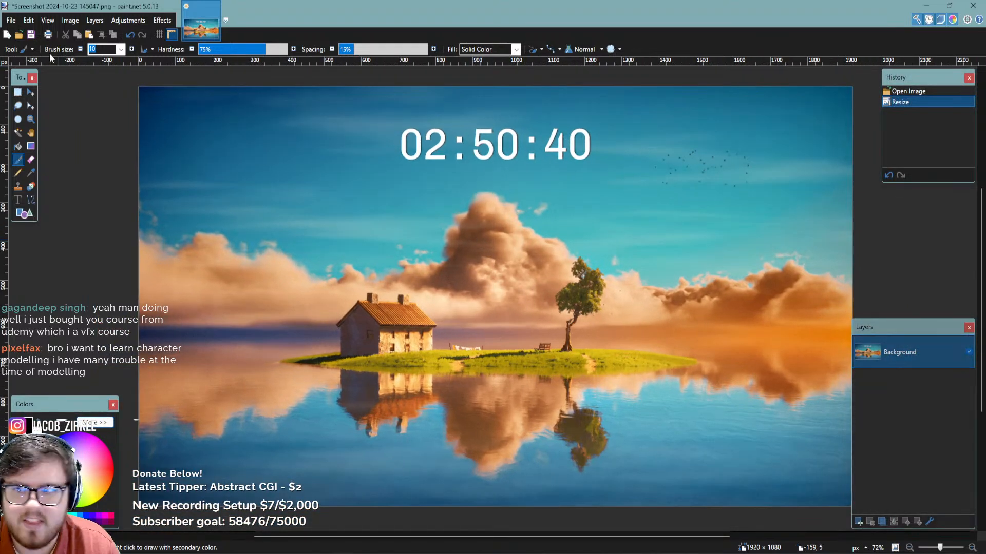
Start saving the resized image as a new file in JPEG format
click(11, 21)
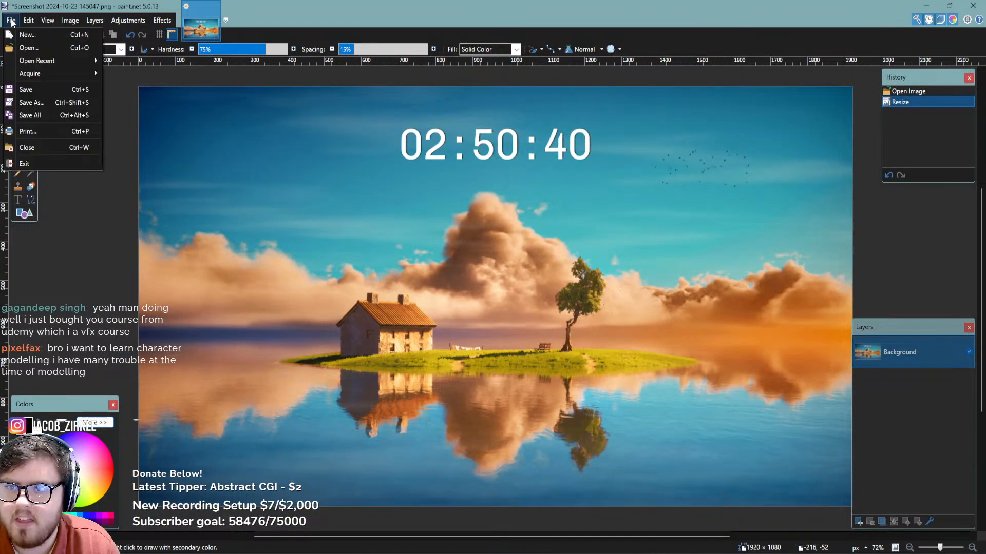
click(41, 104)
click(108, 227)
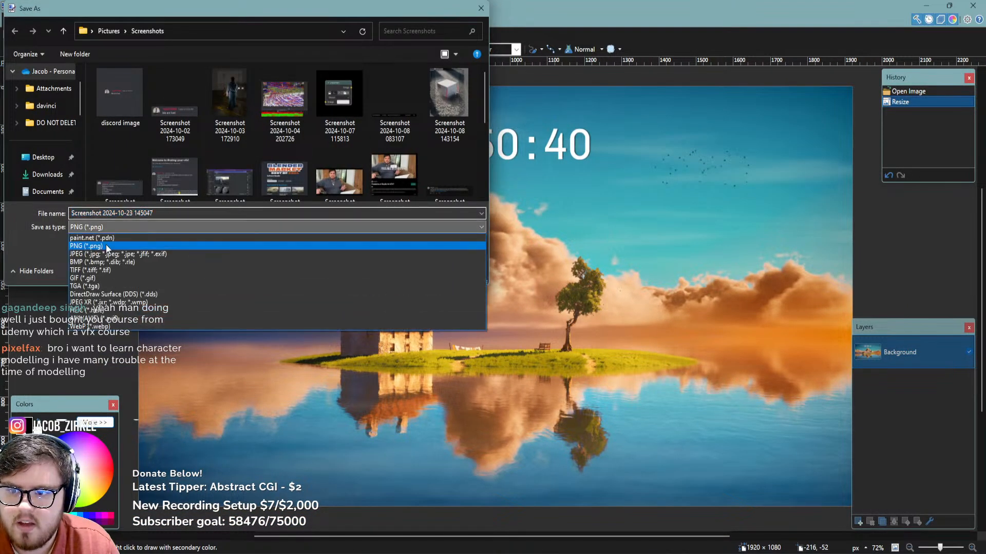
click(118, 254)
Set the save location to C:\Backup\Youtube\Videos\Recreate_environment\Footage
scroll(56, 133, down, 5)
click(51, 88)
double_click(139, 96)
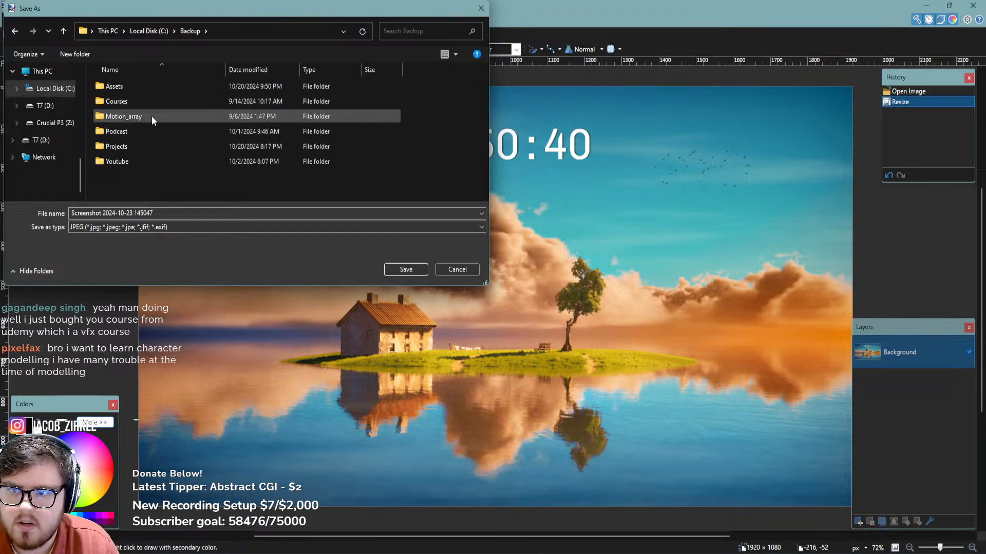
double_click(126, 146)
click(188, 29)
double_click(109, 162)
double_click(110, 102)
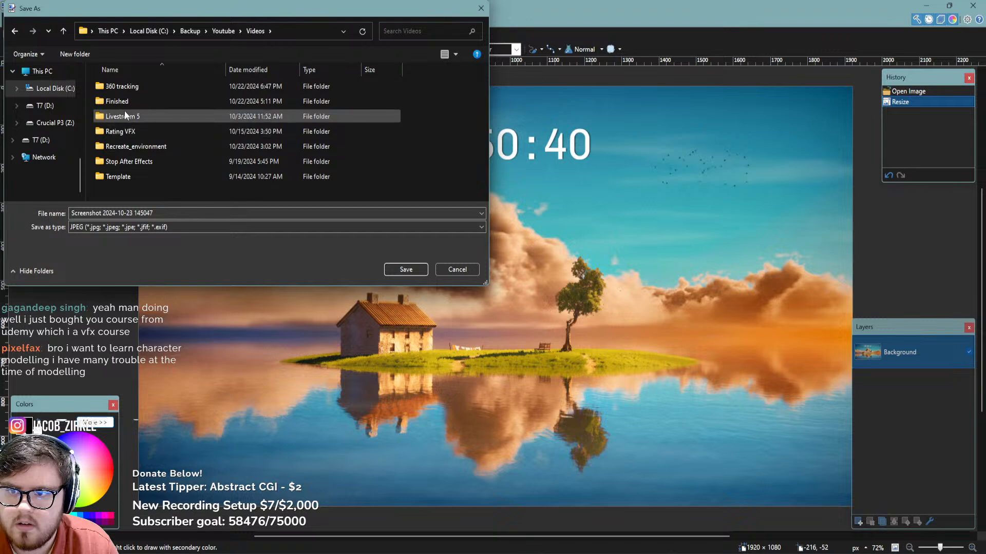
double_click(128, 147)
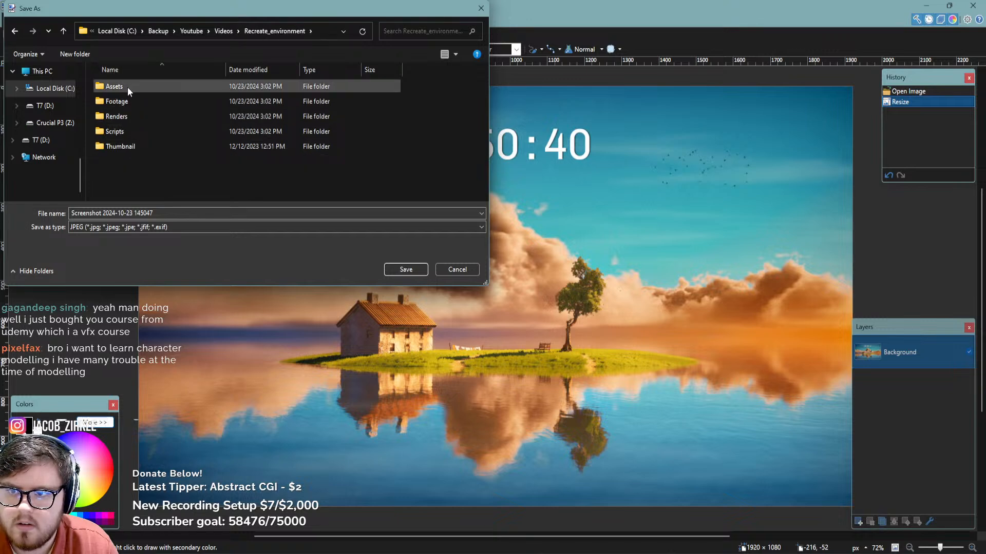
double_click(121, 101)
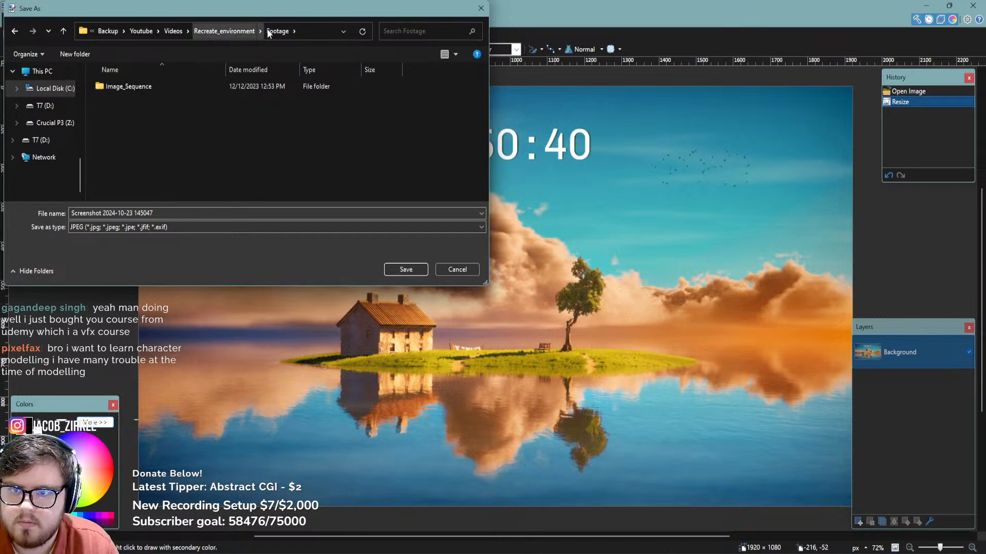
Save the resized image in the Footage folder as the JPEG Reference_wallpaper with quality 95 and 4:4:0 chroma subsampling
click(222, 31)
double_click(134, 99)
click(157, 213)
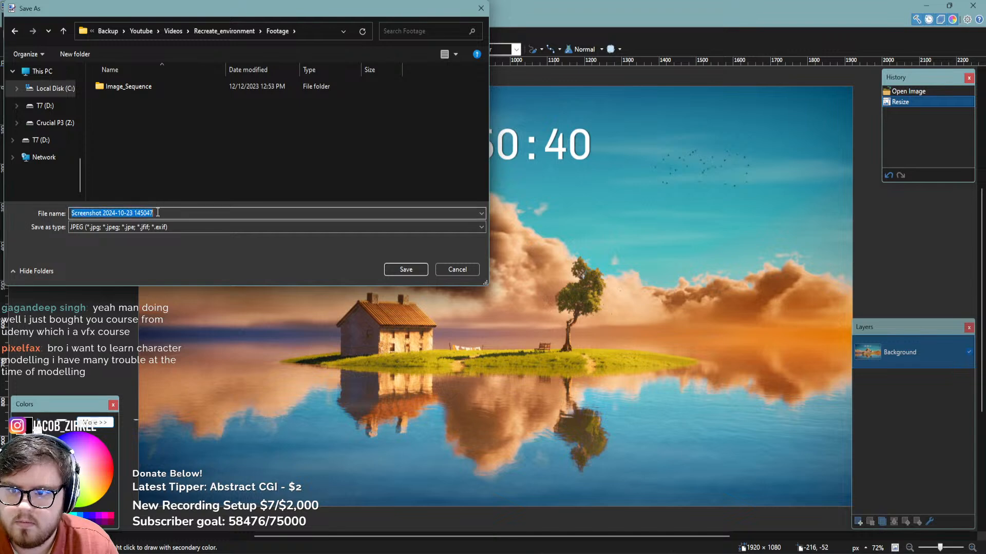
text(Reference_wallpaper)
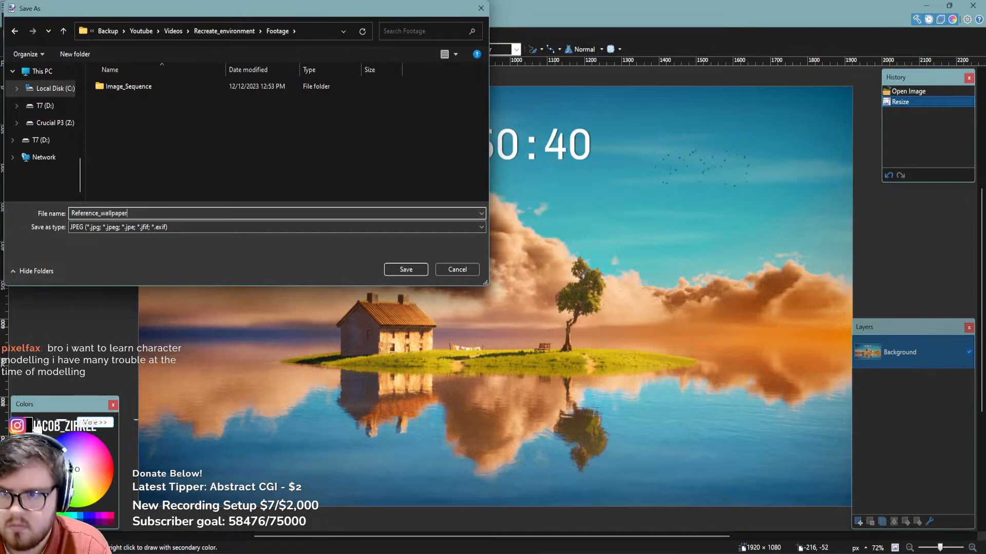
key(Return)
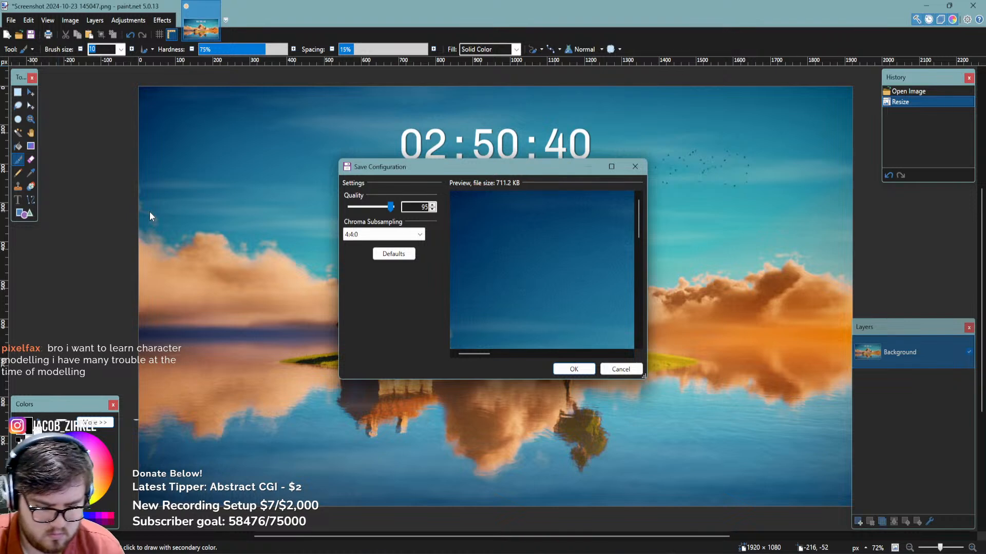
click(574, 369)
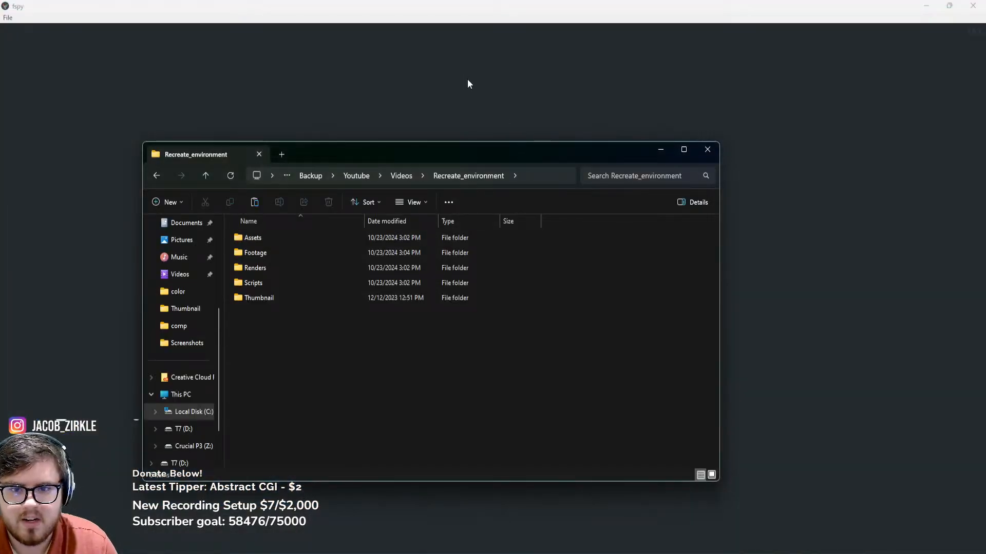
Switch to fSpy, load Reference_wallpaper from the project's Footage folder, and turn off image dimming
double_click(275, 252)
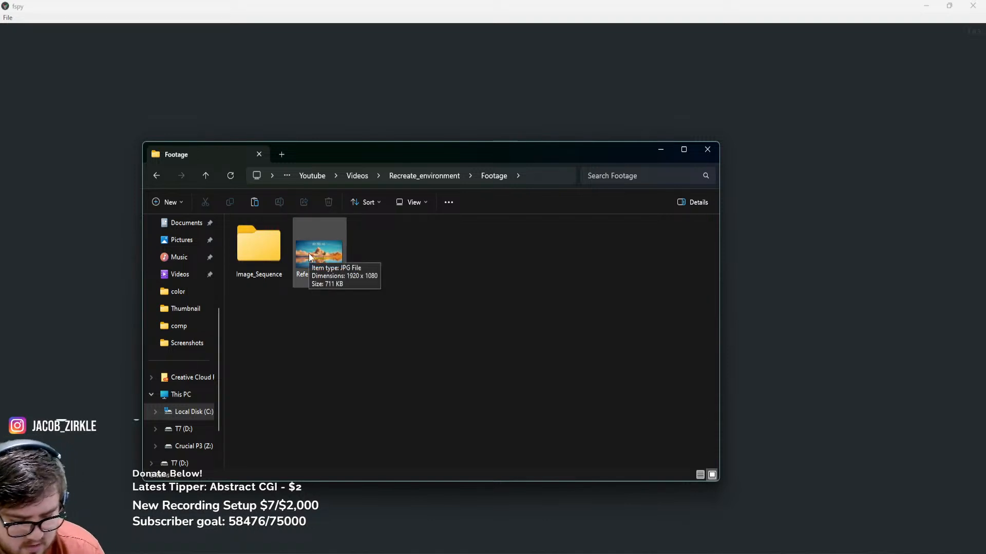
drag(309, 254, 371, 92)
click(541, 86)
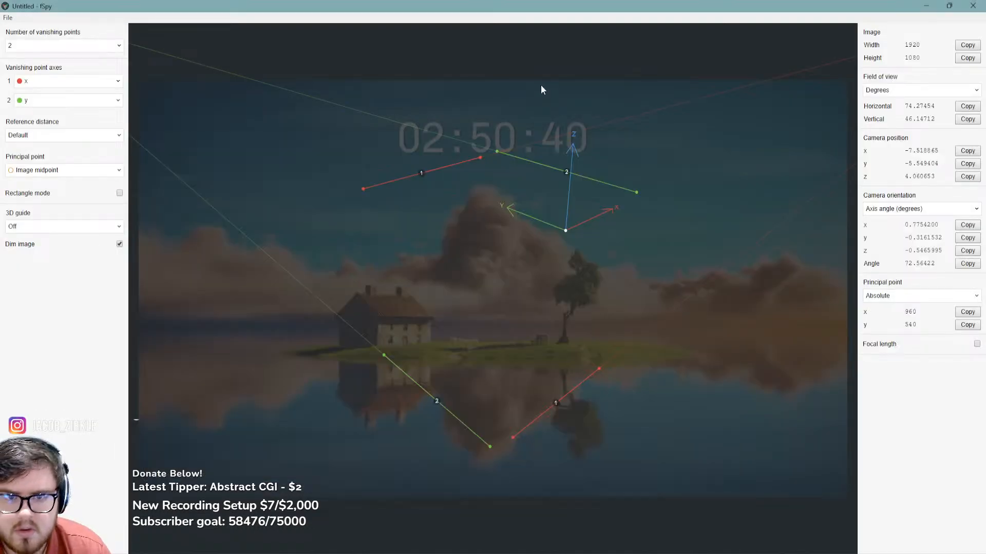
click(120, 245)
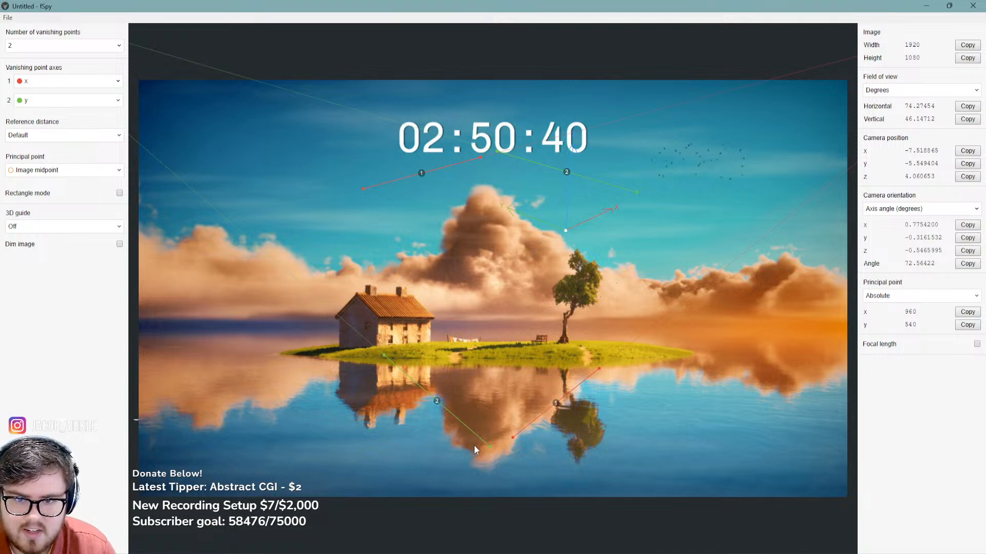
Align the two green y-axis vanishing lines with the roof edge and the base of the house's long windowed wall
drag(491, 445, 434, 318)
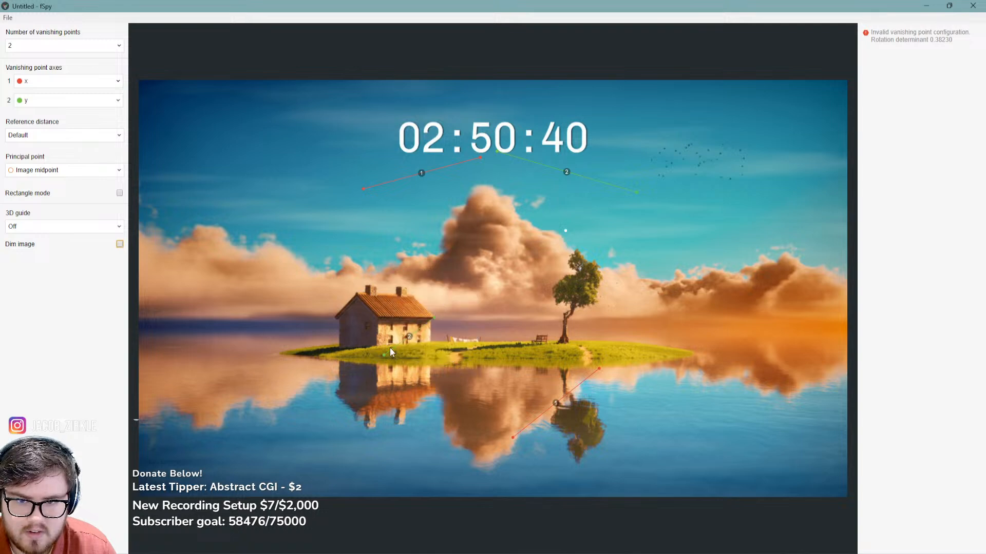
drag(384, 356, 434, 318)
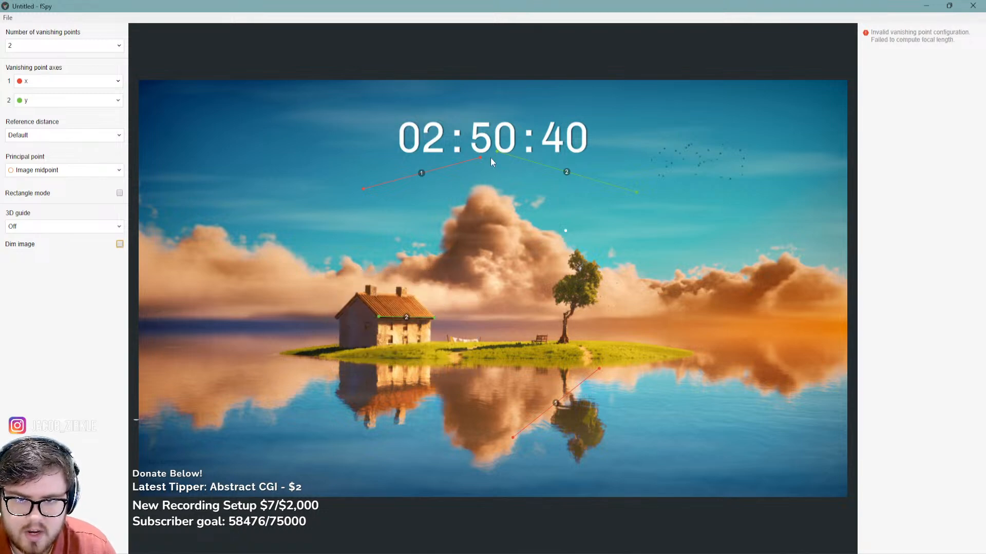
drag(497, 152, 377, 344)
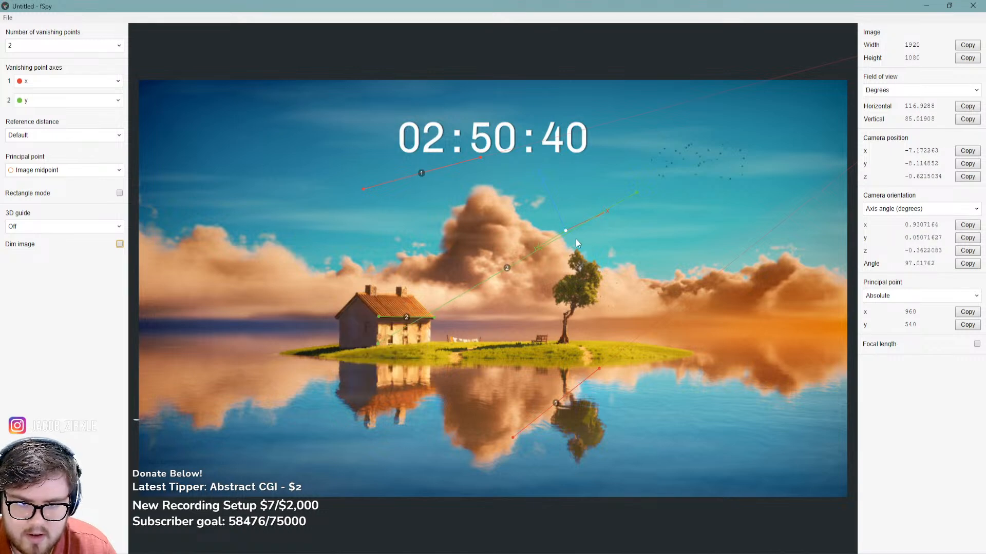
drag(635, 195, 420, 355)
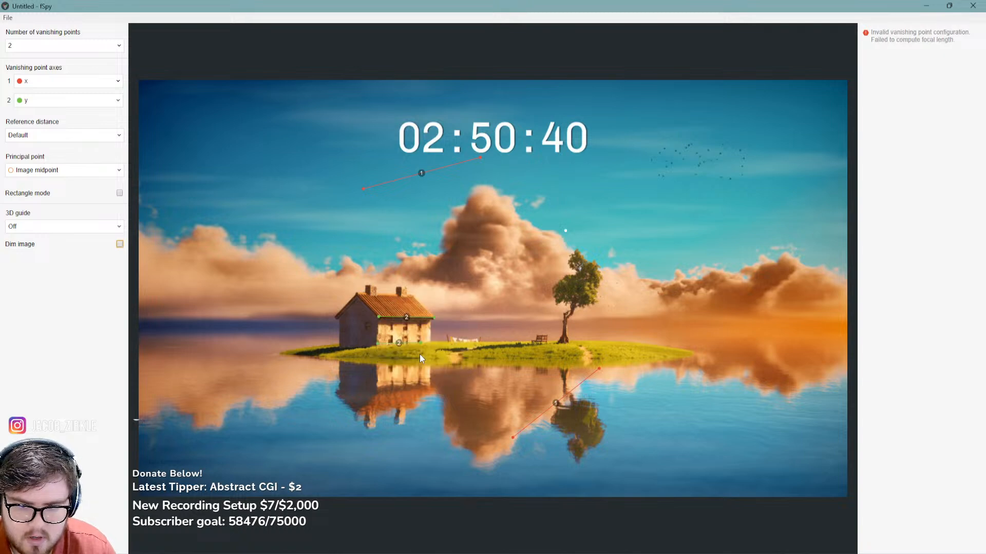
Align the two red x-axis vanishing lines with the eave level and the base of the house's gable wall
drag(481, 159, 419, 306)
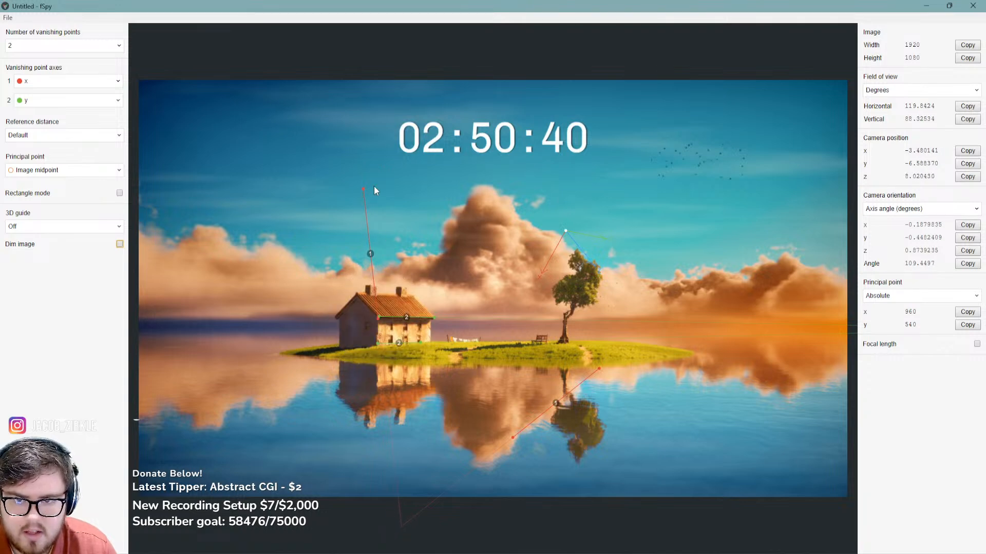
drag(368, 189, 343, 335)
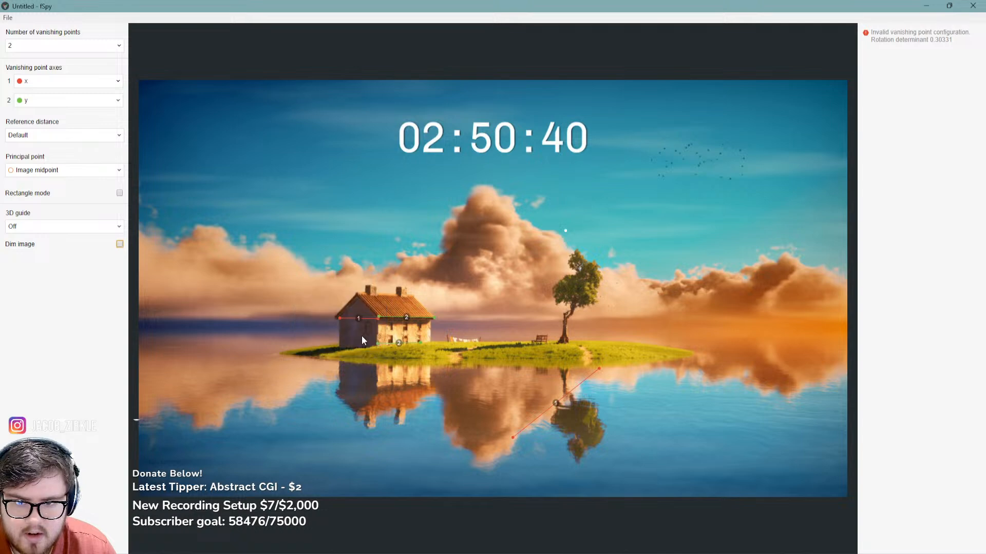
drag(592, 364, 390, 350)
drag(512, 438, 325, 340)
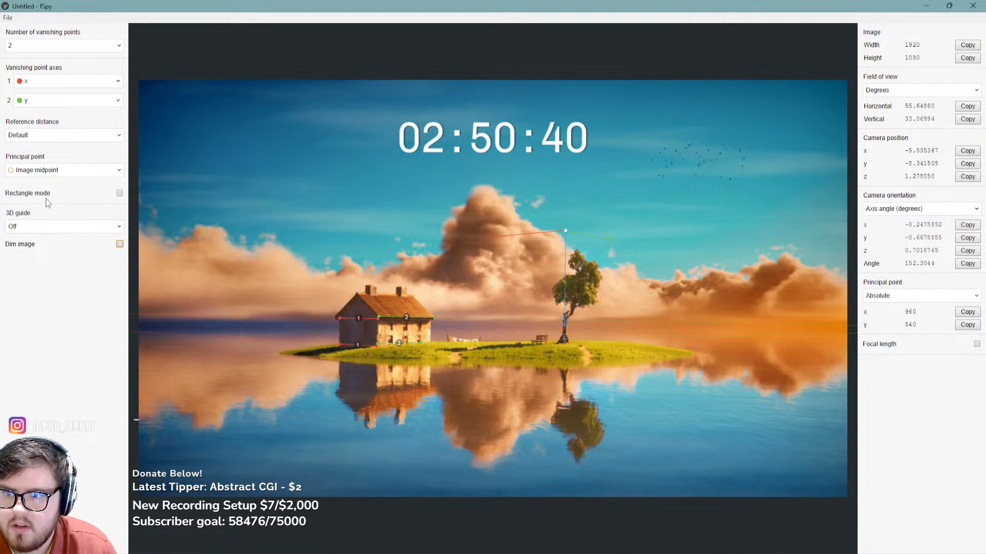
Show the xy grid floor guide, place the origin on the water in front of the island, and set vanishing point axis 1 to -x
click(56, 228)
click(26, 264)
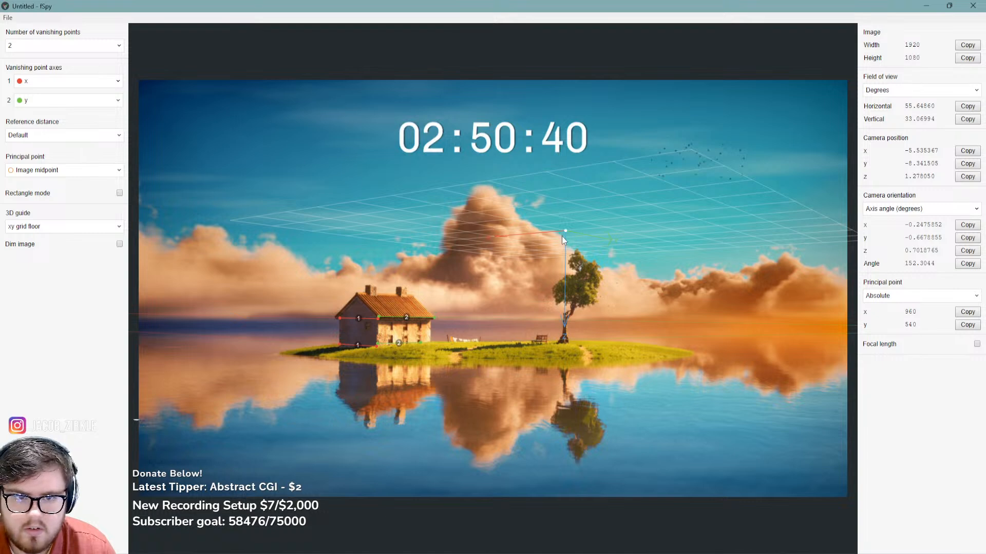
drag(565, 232, 466, 389)
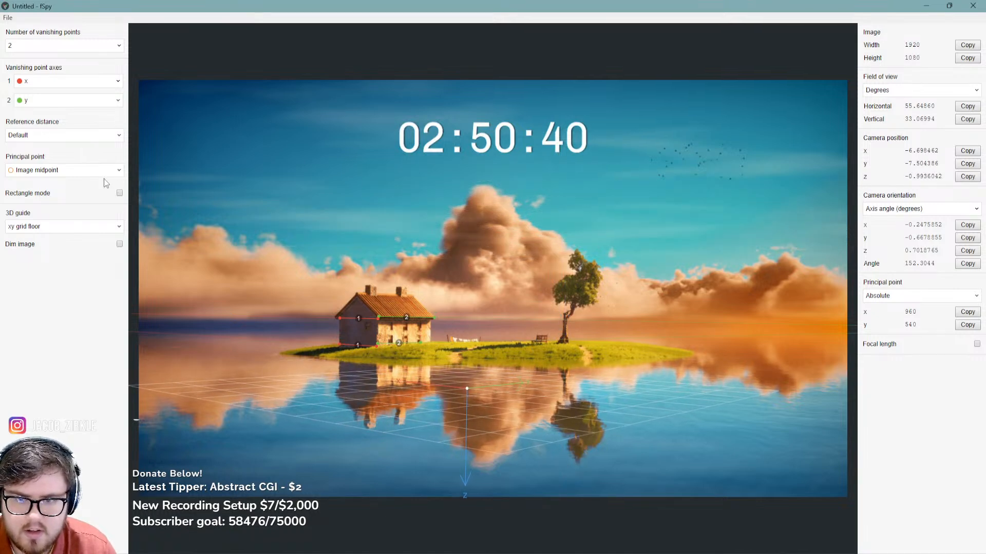
click(74, 80)
click(37, 101)
drag(470, 386, 478, 380)
Save the fSpy project as Wallpaper_cam_1 in the Recreate_environment\Scripts\Fspy folder
key(ctrl+s)
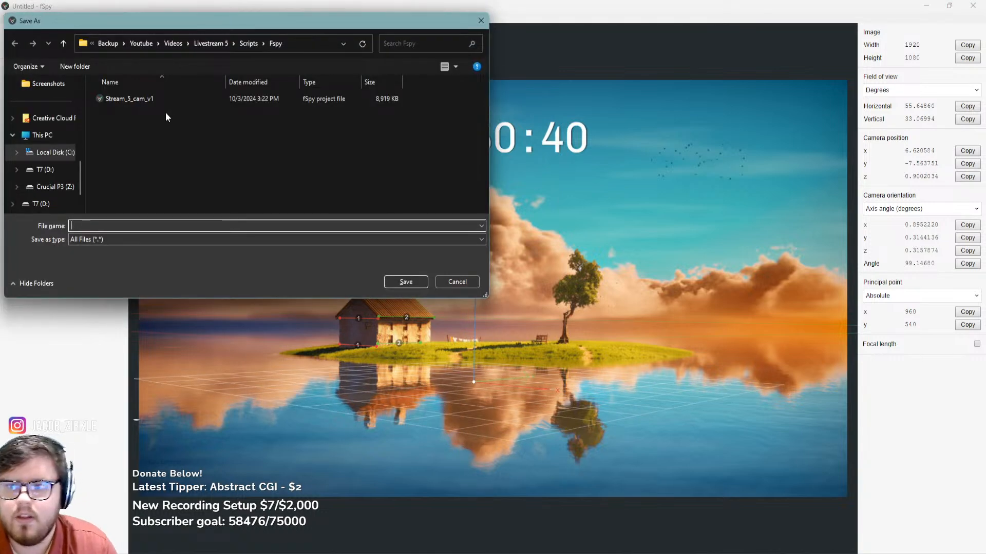
click(166, 45)
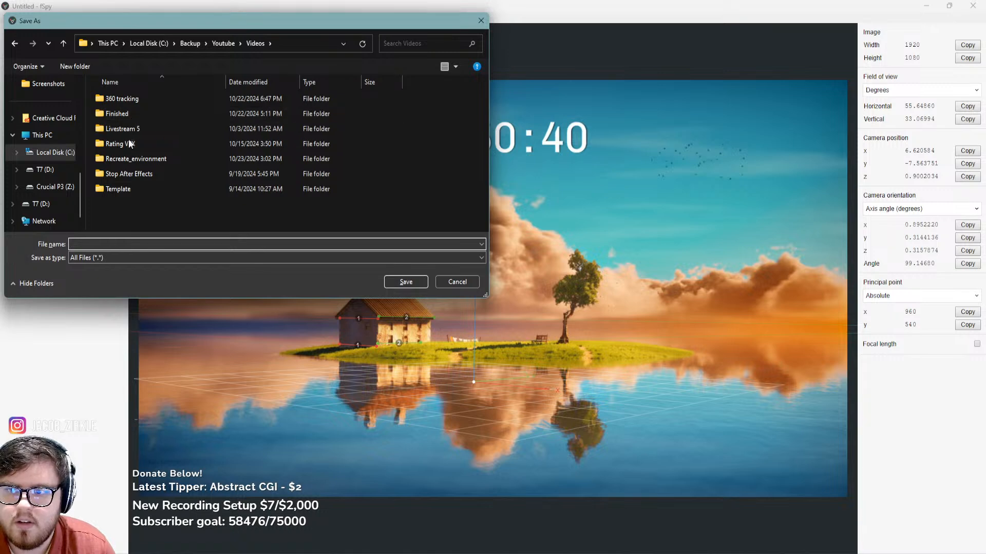
double_click(131, 159)
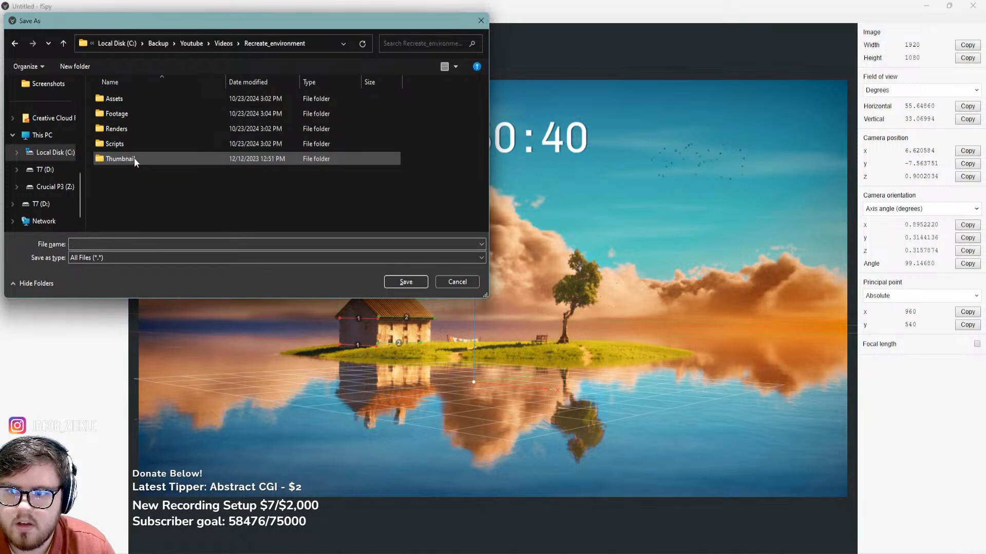
double_click(122, 146)
double_click(123, 128)
click(96, 249)
text(Wallpaper)
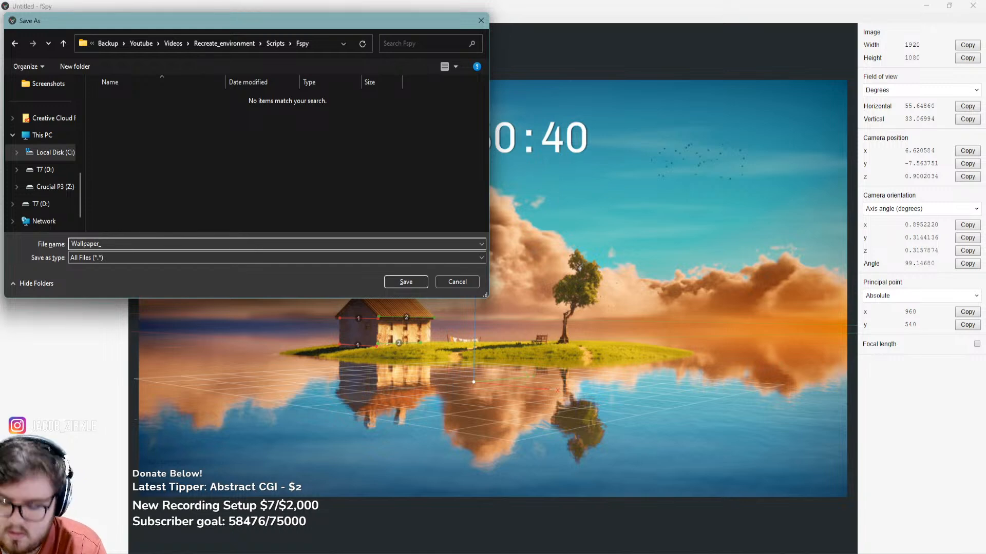
text(_cam_1)
key(Return)
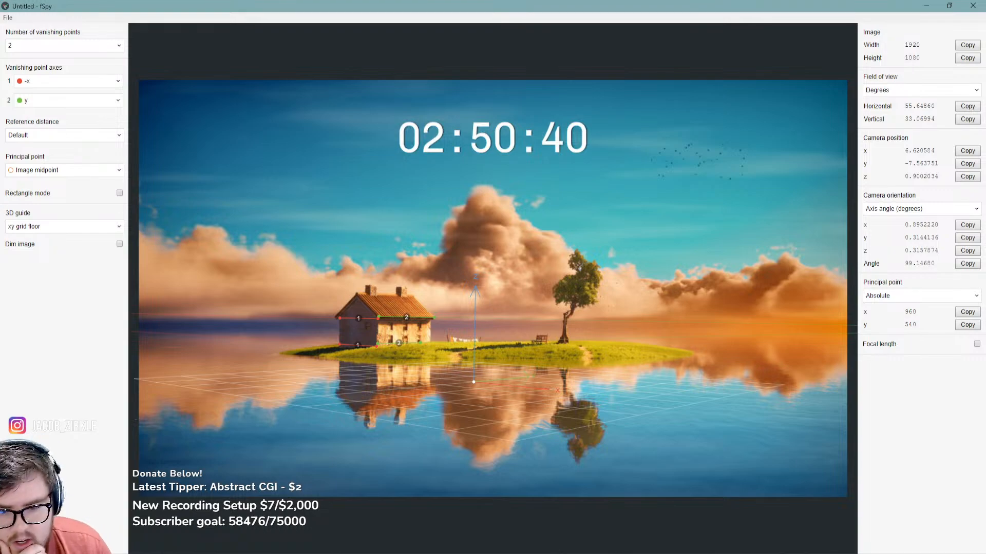
Switch to Discord and copy an invite link for the VFX community server, closing the invite dialog
click(551, 551)
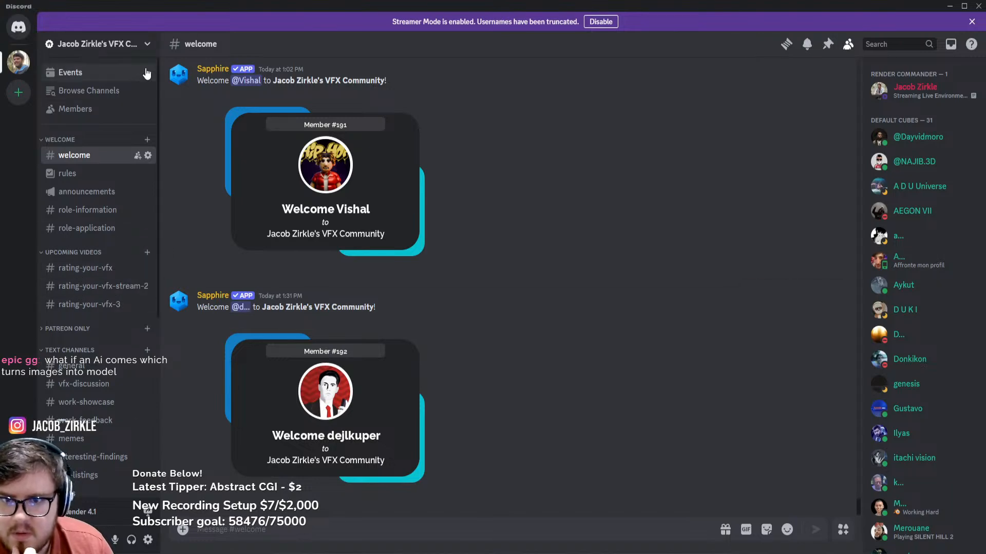
click(128, 47)
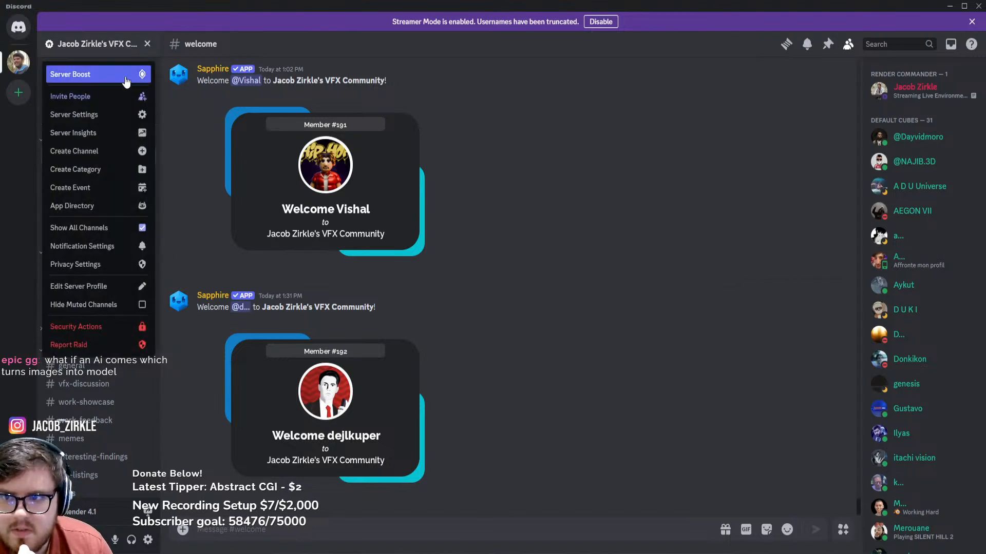
click(77, 97)
click(583, 367)
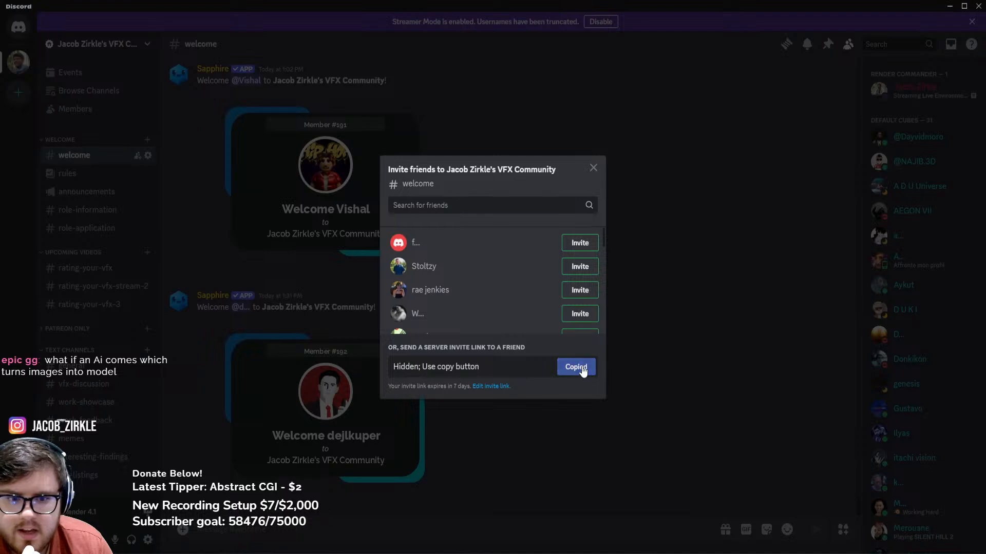
click(593, 168)
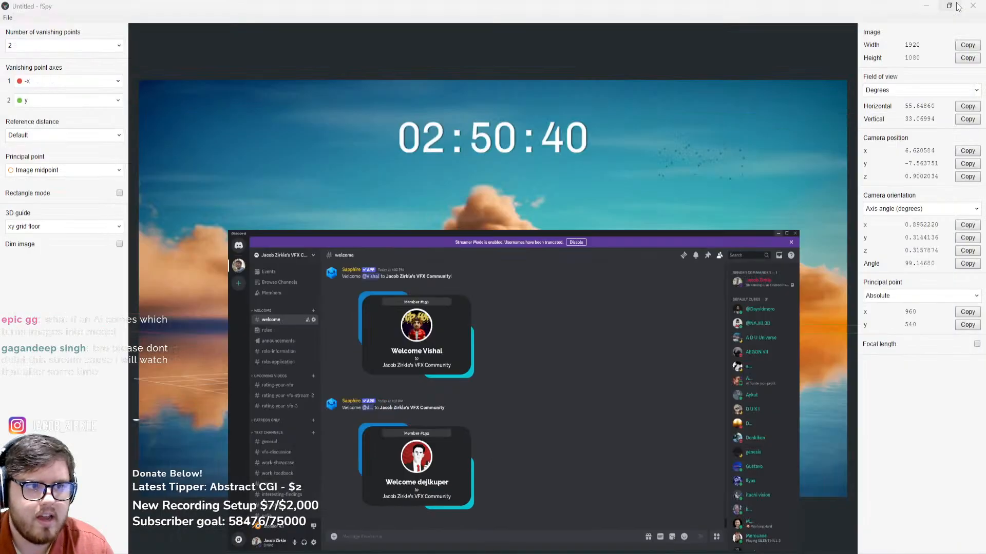
Switch to the Wallpaper_cg_v1 scene in Blender and clear away the File Explorer window covering it
click(949, 6)
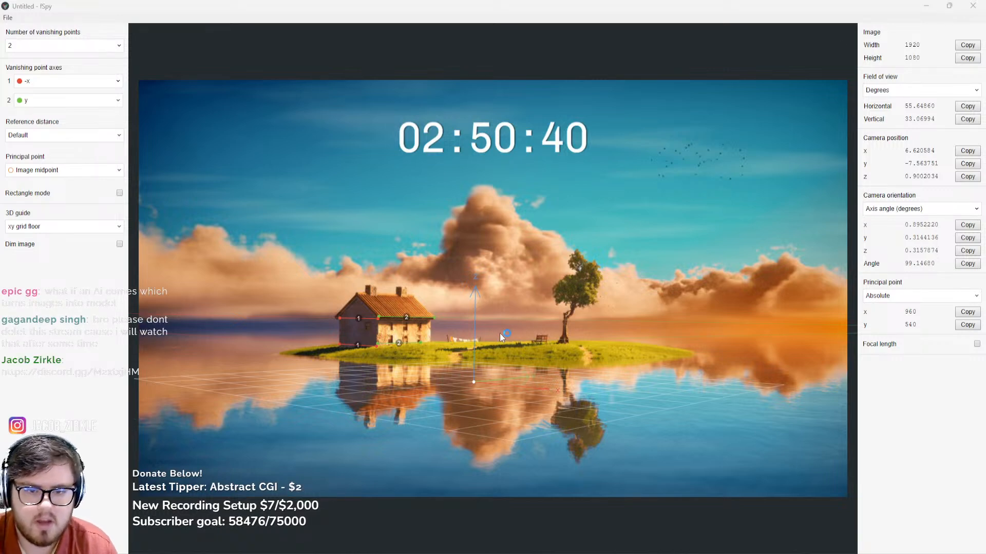
click(662, 7)
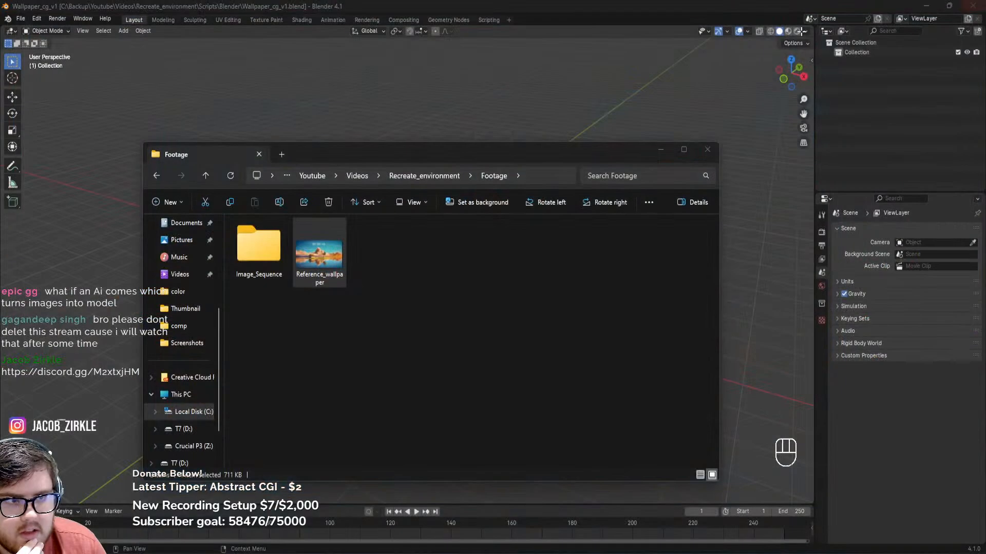
click(972, 6)
click(447, 116)
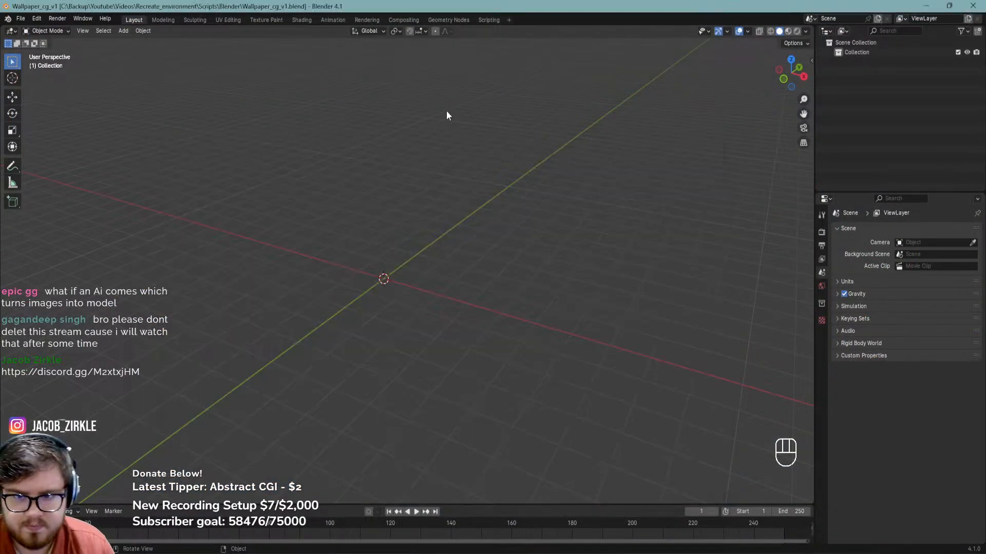
Save the Blender file and widen the area holding the Outliner and Properties editors
shift+middle_drag(366, 300, 411, 315)
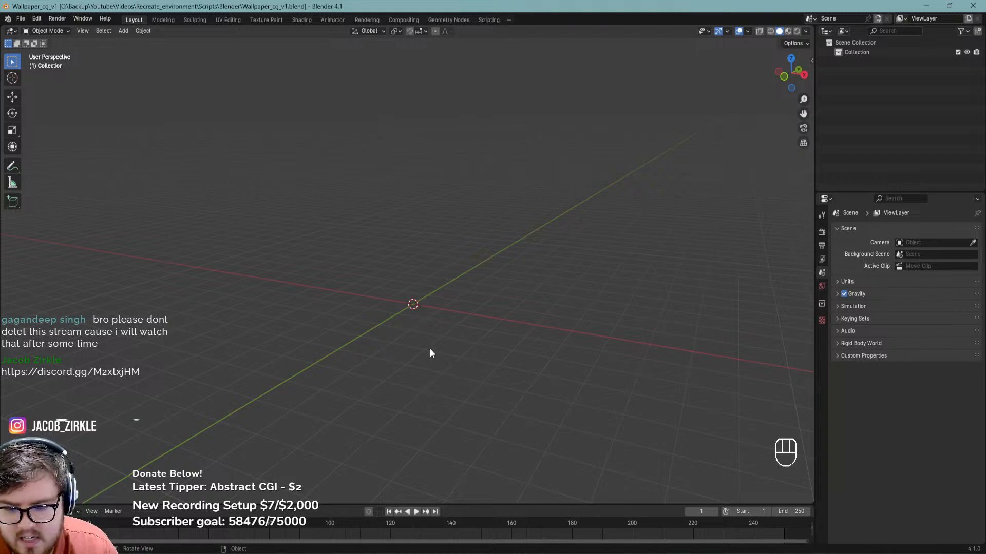
middle_drag(411, 341, 475, 304)
key(ctrl+s)
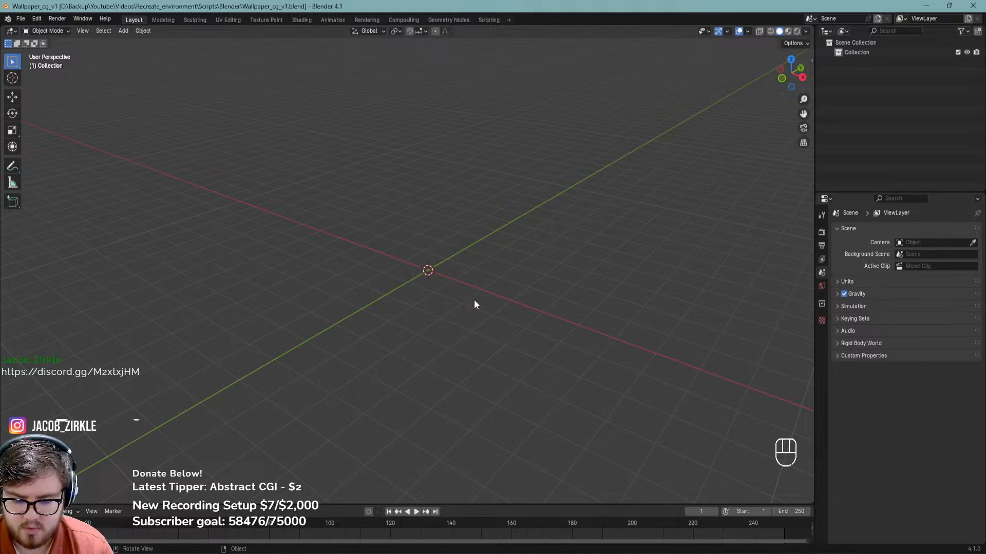
shift+middle_drag(473, 211, 468, 72)
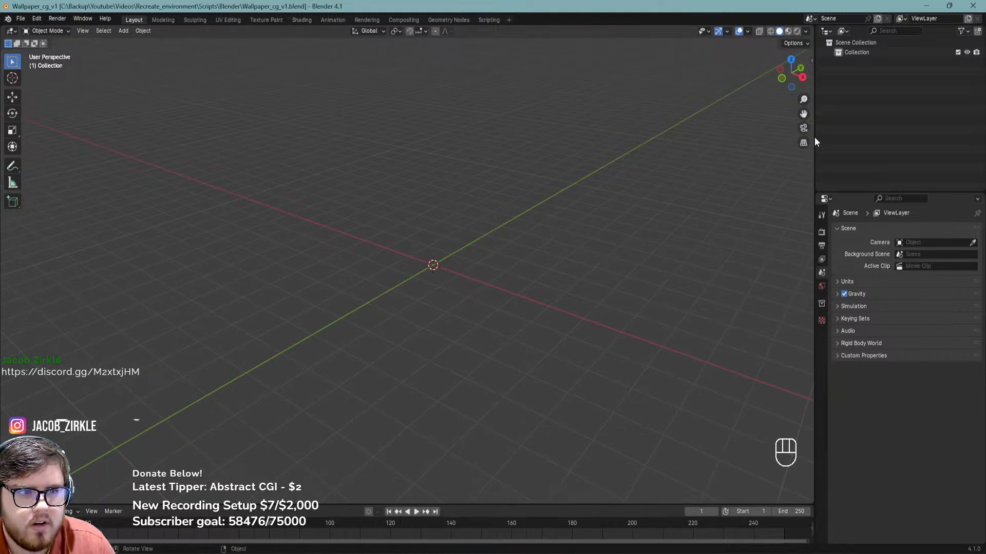
drag(814, 105, 768, 104)
Import the Wallpaper_cam_v1 fSpy project from the Fspy folder, including its background image
click(21, 19)
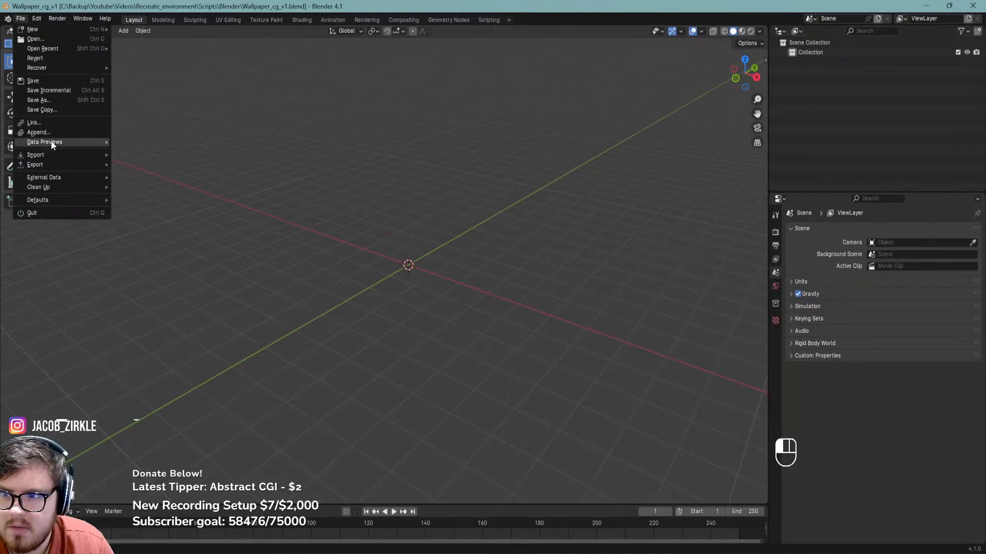
mouse_move(36, 155)
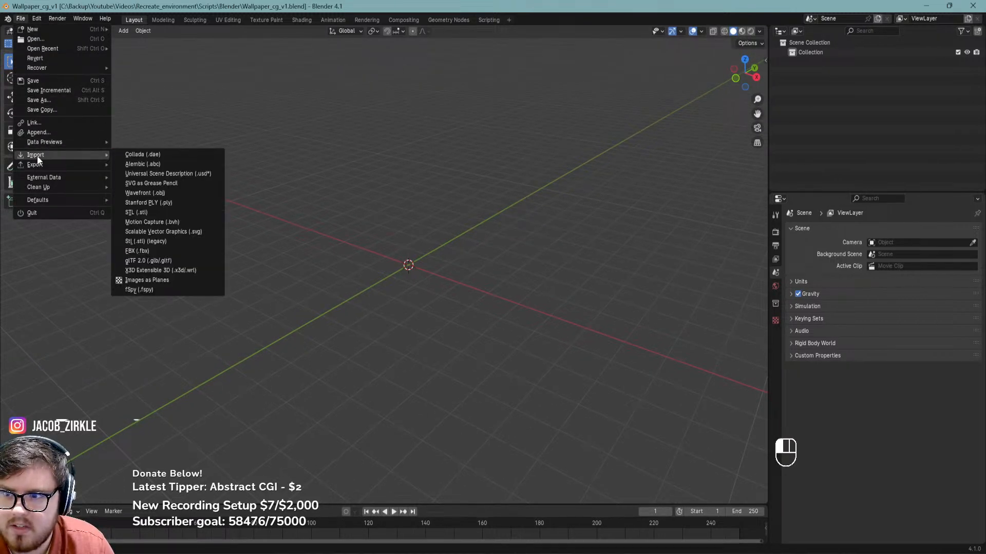
click(149, 286)
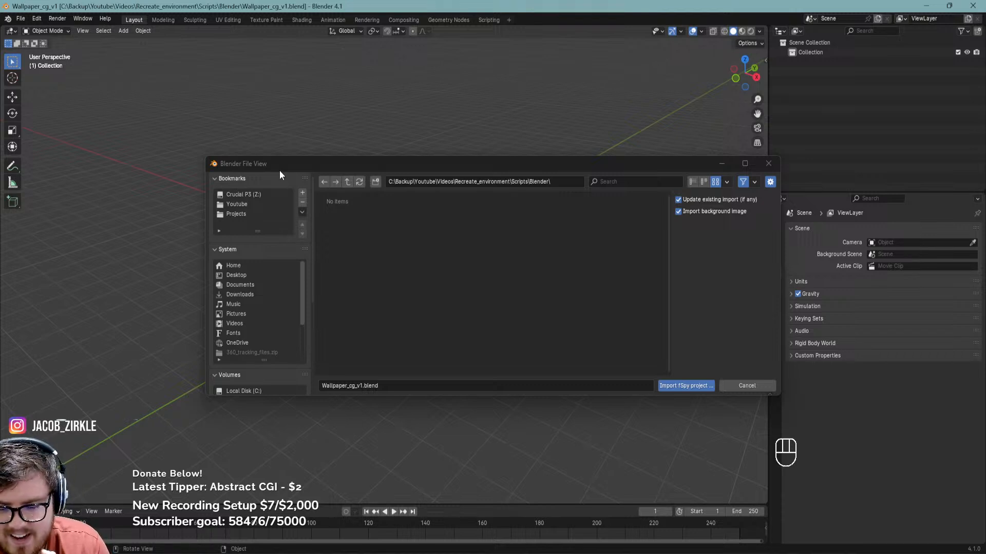
click(347, 183)
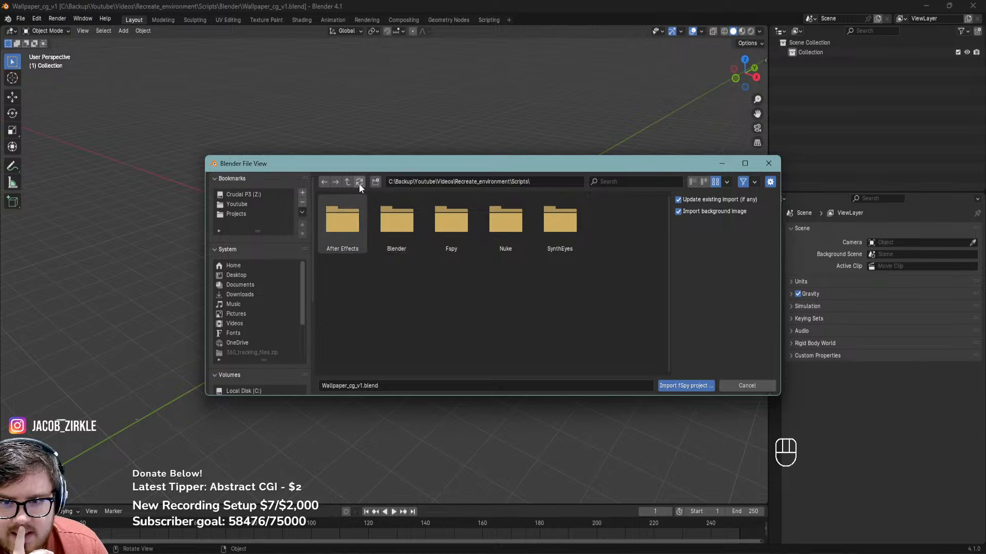
click(463, 238)
click(335, 234)
click(673, 384)
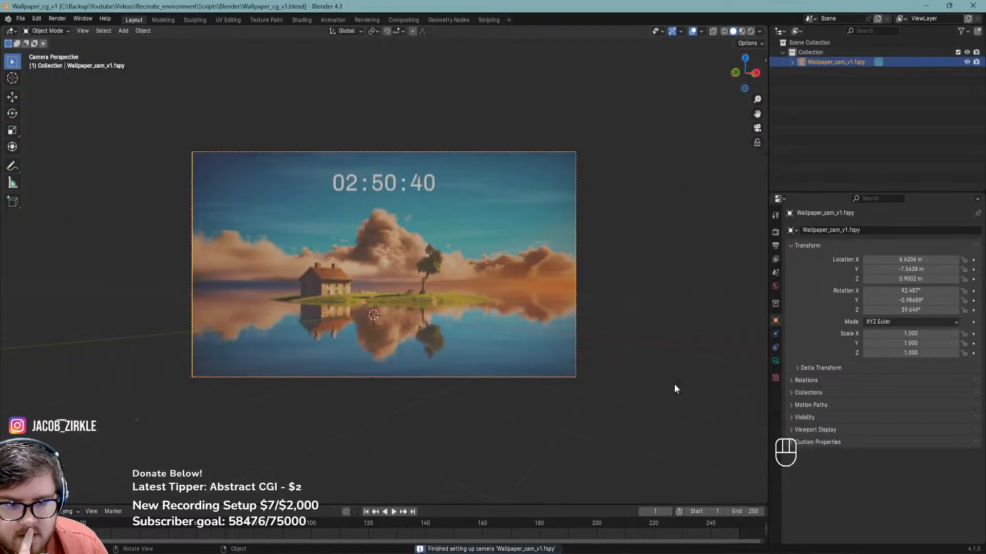
Save the Blender file with the imported fSpy camera
shift+middle_drag(493, 266, 509, 316)
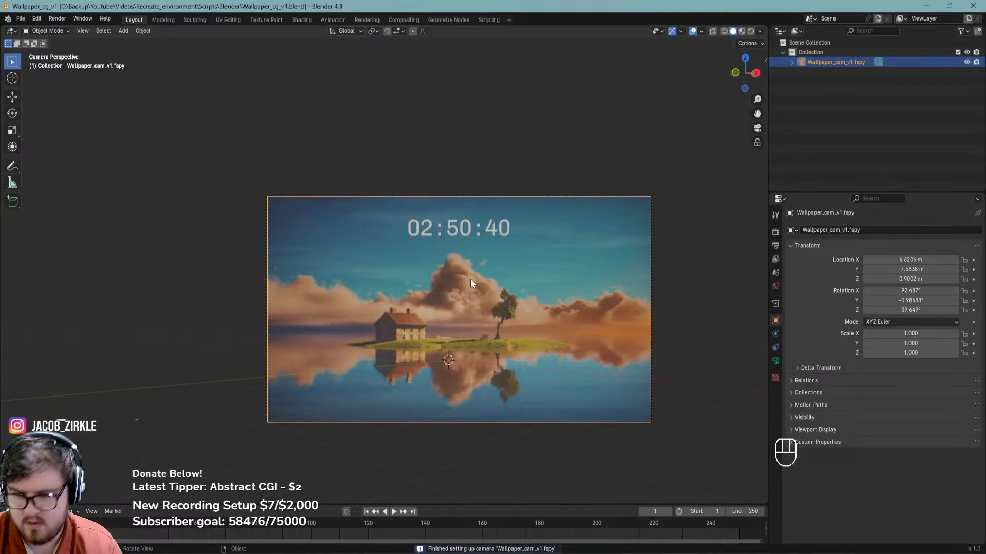
scroll(467, 280, up, 2)
shift+middle_drag(495, 379, 449, 342)
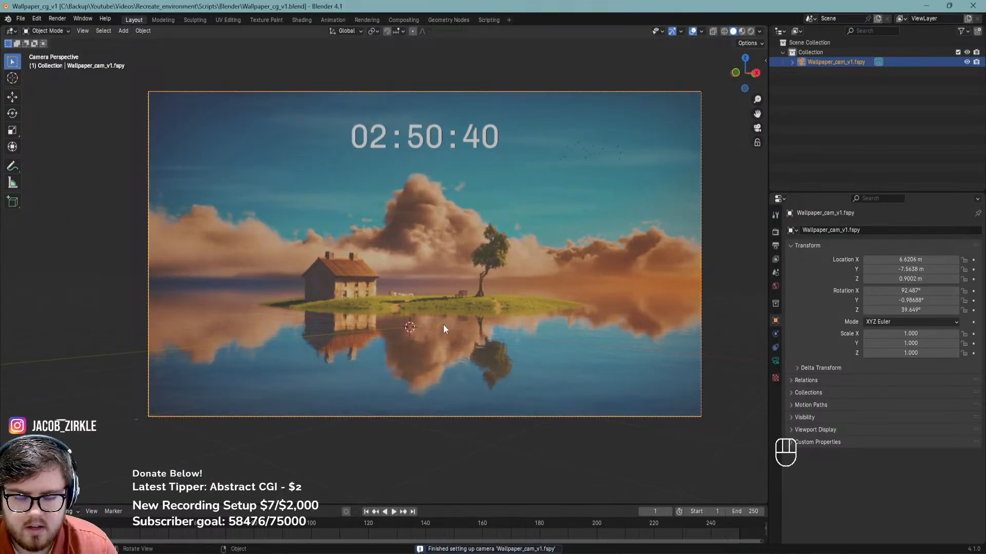
key(ctrl+s)
Add a plane and move it horizontally to about X -3.41 m, Y 2.05 m, at the shoreline below the house
shift+middle_drag(417, 306, 382, 325)
key(shift+a)
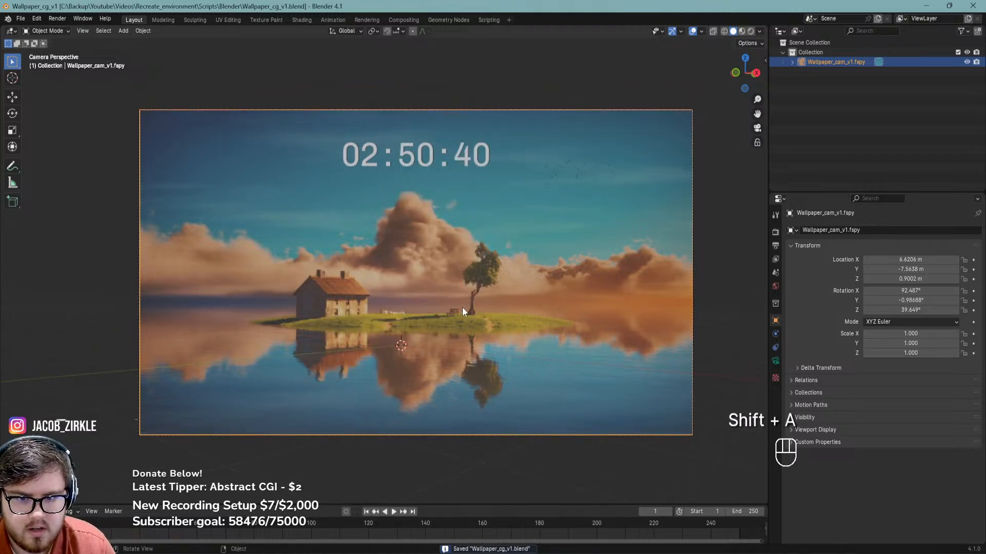
scroll(462, 308, up, 5)
scroll(325, 352, down, 1)
shift+middle_drag(326, 352, 414, 264)
scroll(322, 247, up, 5)
scroll(405, 277, down, 4)
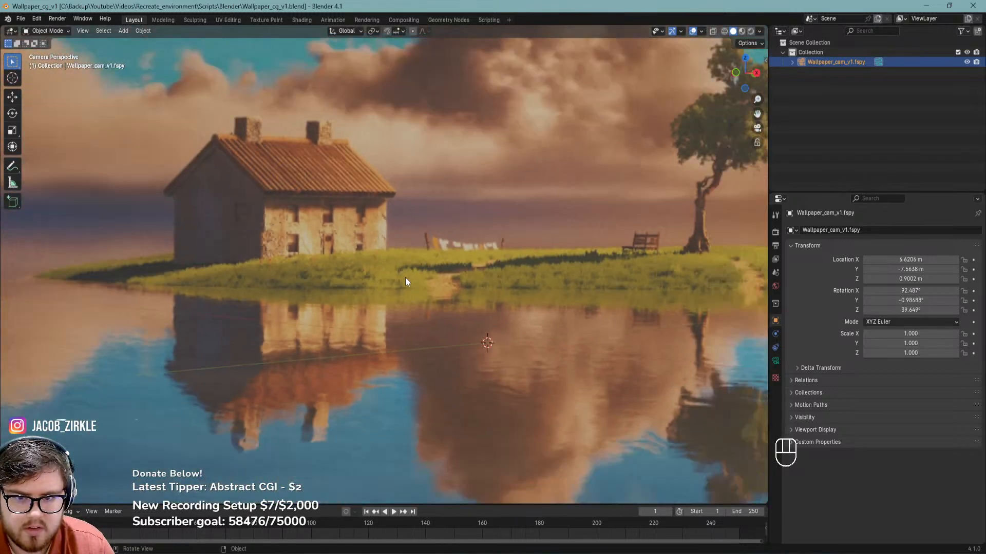
mouse_move(447, 299)
shift+middle_down()
mouse_move(433, 307)
mouse_move(447, 301)
shift+middle_up()
scroll(443, 312, down, 3)
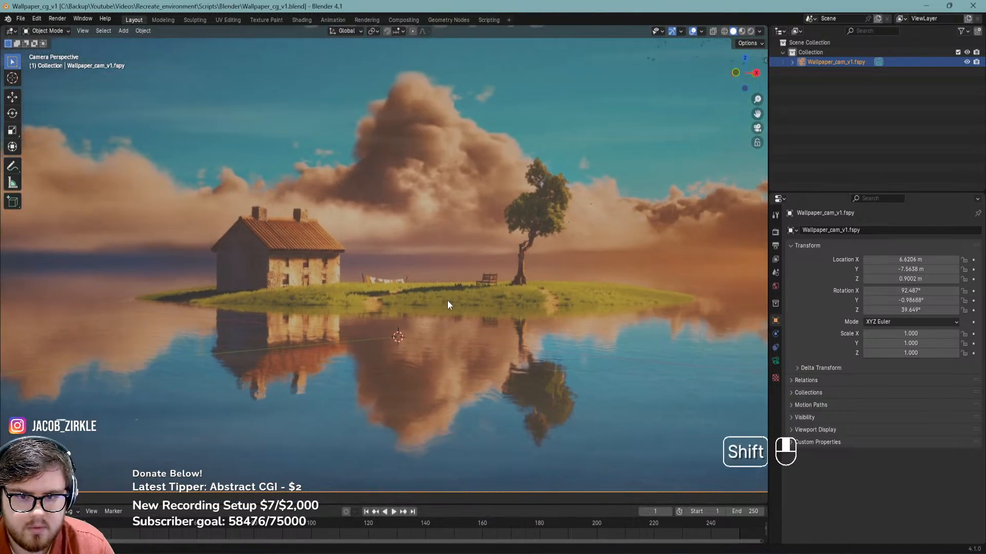
key(shift+a)
mouse_move(358, 338)
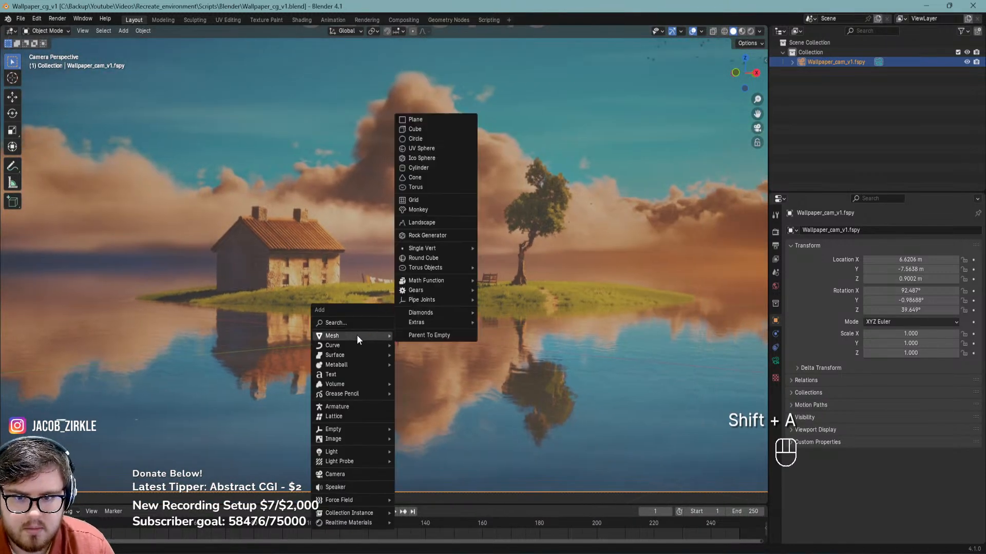
click(425, 119)
key(g)
key(shift+z)
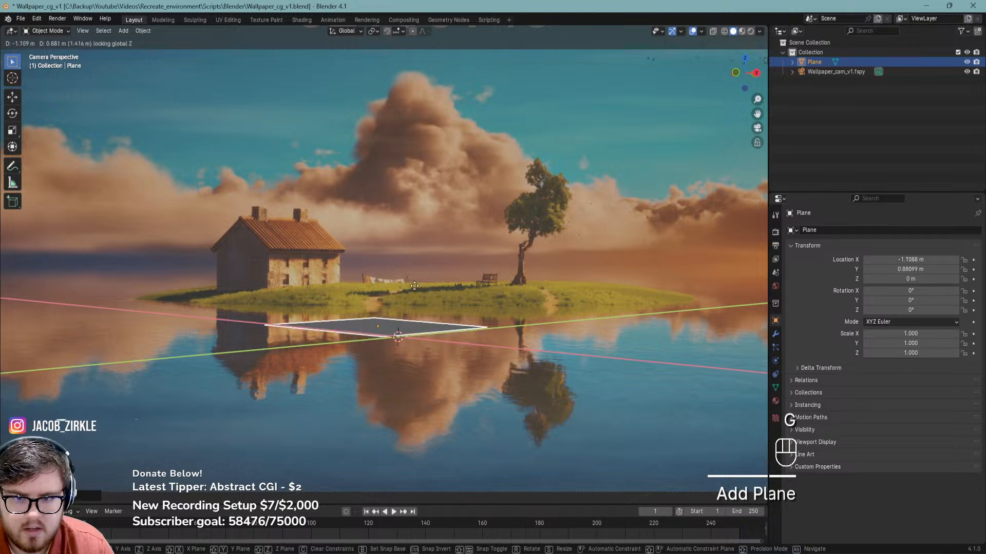
click(286, 311)
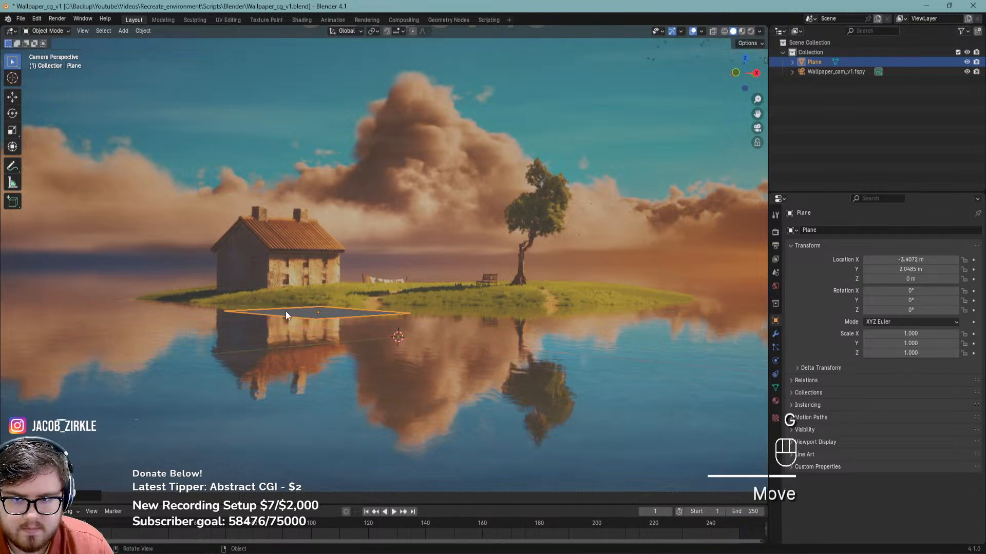
Nudge the plane along the ground to about X -3.58 m, Y 2.15 m, below the house
scroll(285, 312, up, 6)
shift+middle_drag(308, 291, 405, 365)
key(g)
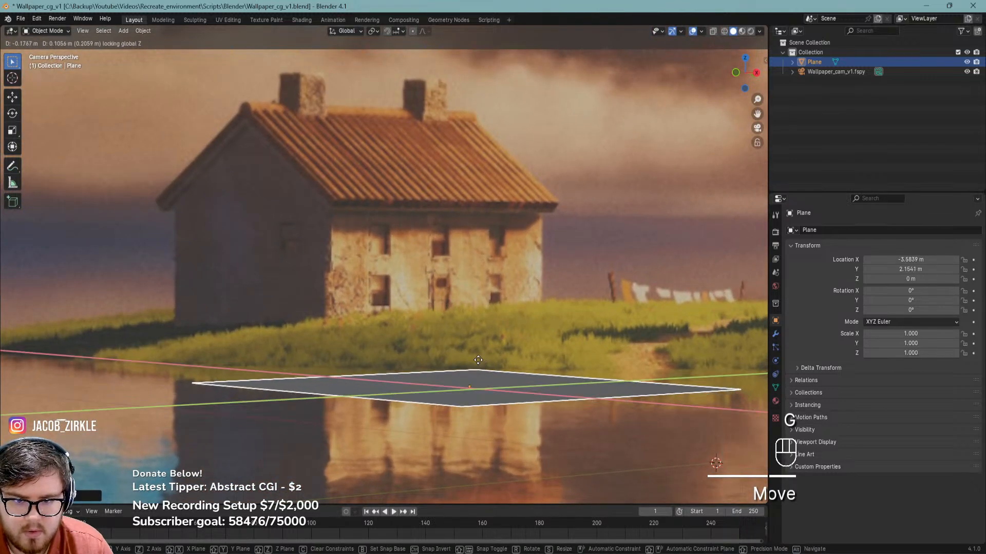
click(475, 360)
scroll(475, 361, up, 2)
shift+middle_drag(485, 359, 490, 373)
In Edit Mode, extrude the plane's back edge straight up about 0.3 m along Z to form a bank
key(Tab)
key(2)
click(476, 391)
key(e)
key(z)
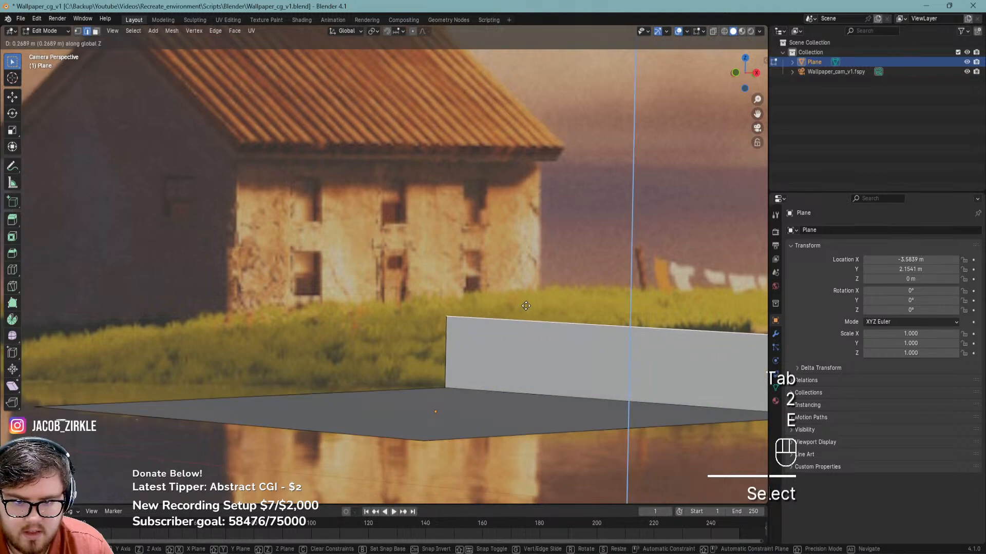
click(528, 298)
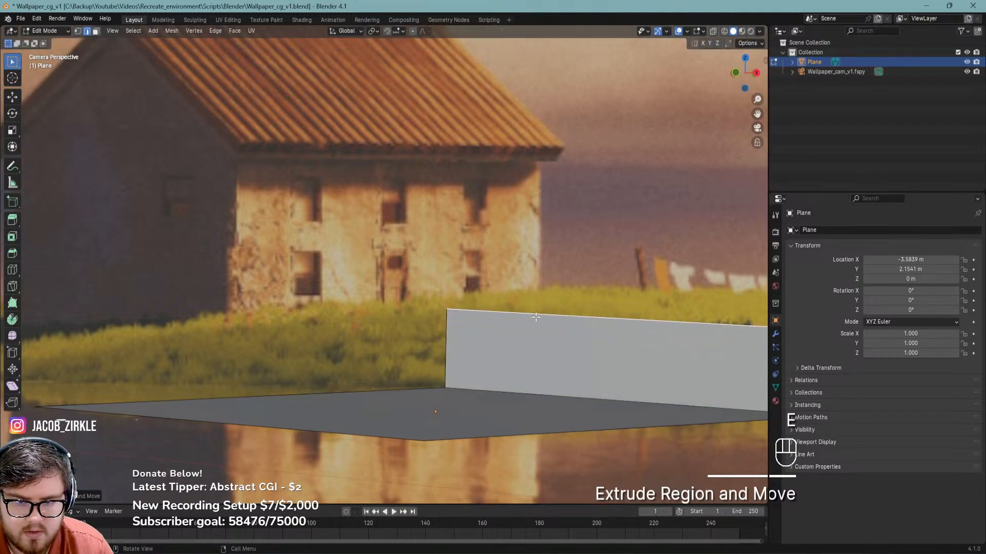
Extrude the bank's top edge horizontally by about 0.5 m, locking Z, and save the file
key(e)
key(shift+z)
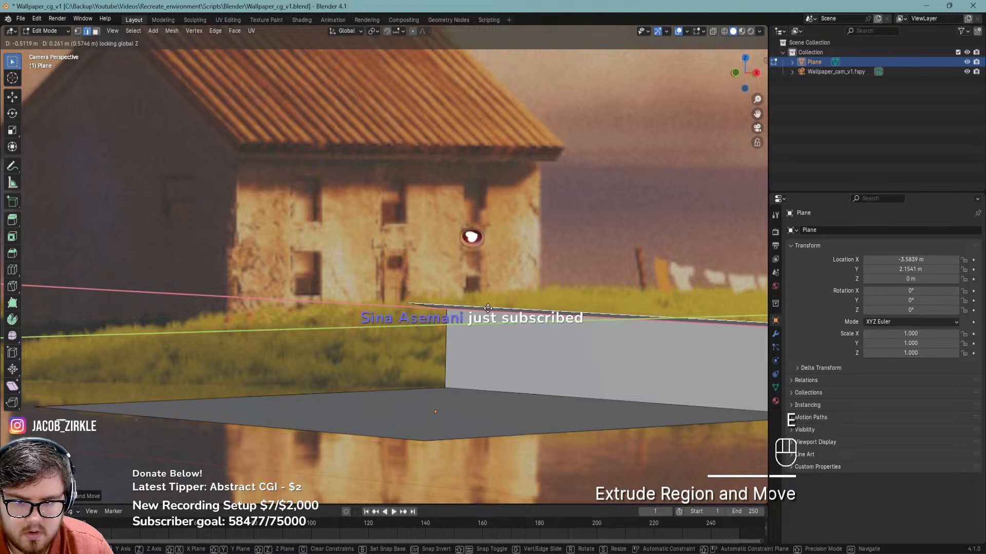
click(455, 288)
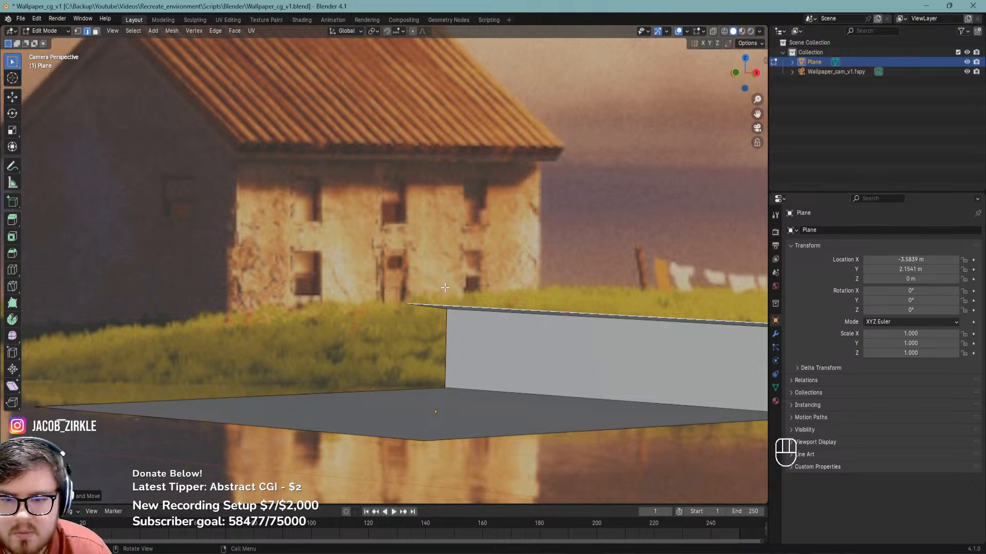
scroll(440, 288, down, 3)
shift+middle_drag(439, 288, 455, 306)
key(ctrl+s)
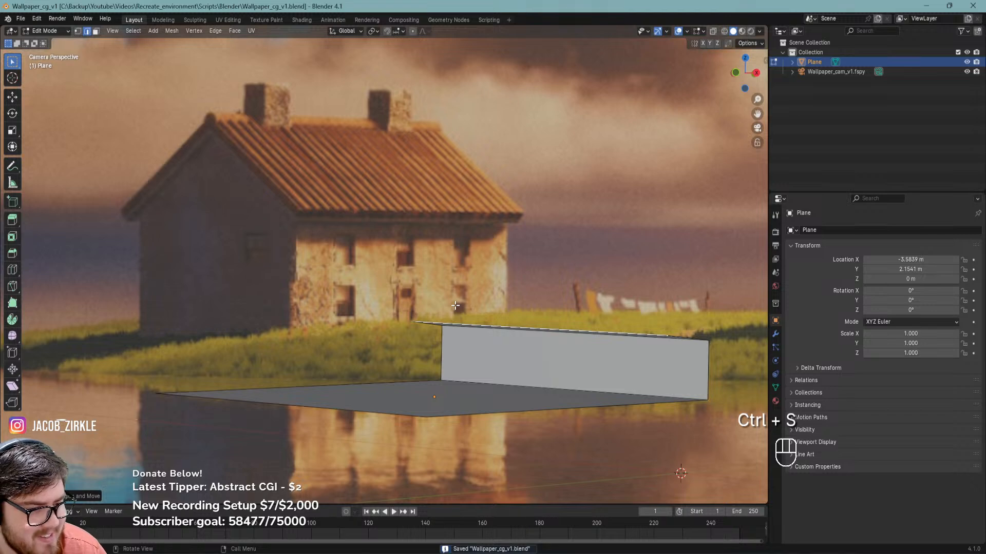
Switch to Discord, look through the server's channel list, and minimize the app
scroll(439, 323, up, 1)
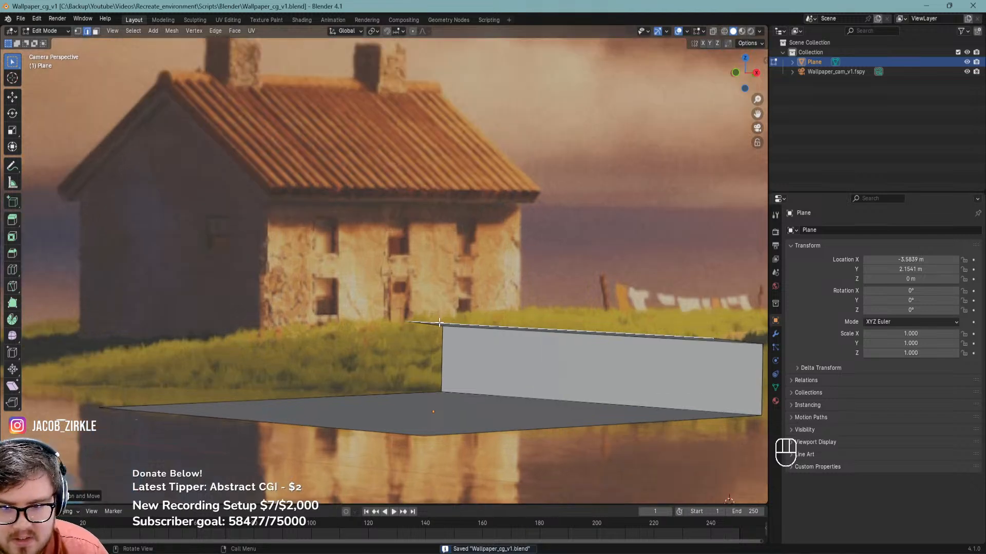
shift+middle_drag(438, 323, 434, 331)
key(alt+Tab)
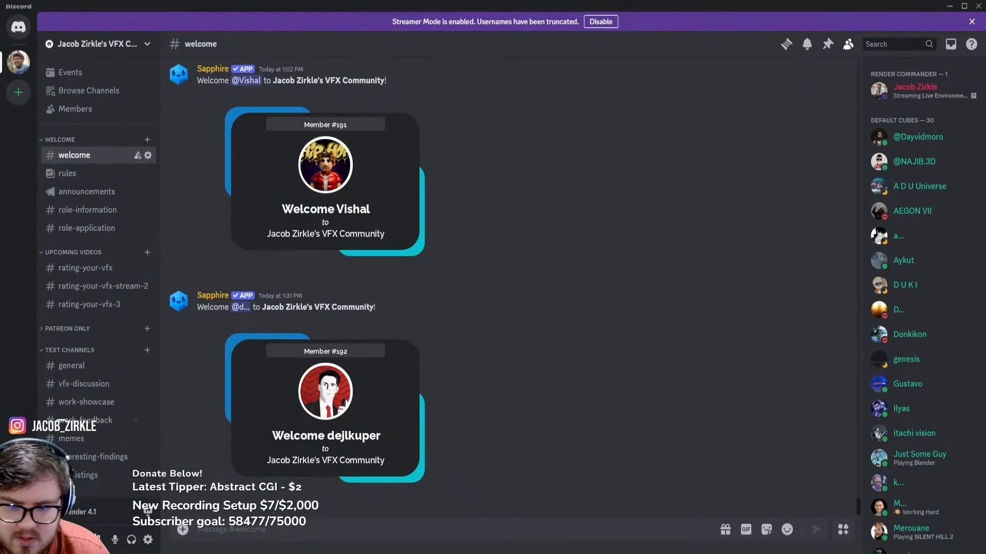
scroll(77, 299, down, 5)
scroll(77, 300, up, 5)
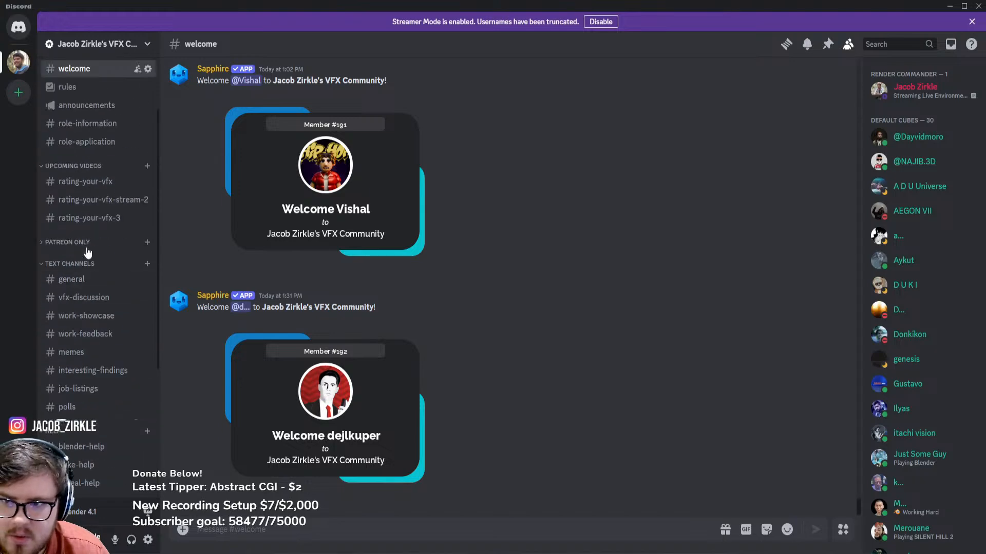
click(952, 6)
Leave Edit Mode on the plane and return to the camera view
shift+middle_drag(413, 336, 378, 338)
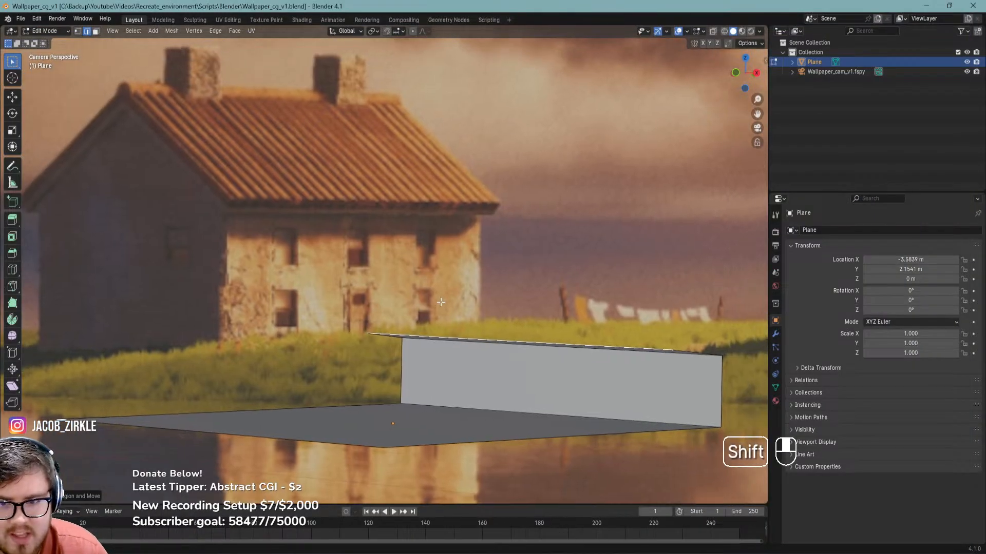
scroll(378, 338, up, 10)
shift+middle_drag(336, 314, 444, 301)
scroll(456, 378, down, 5)
key(Tab)
scroll(451, 368, down, 3)
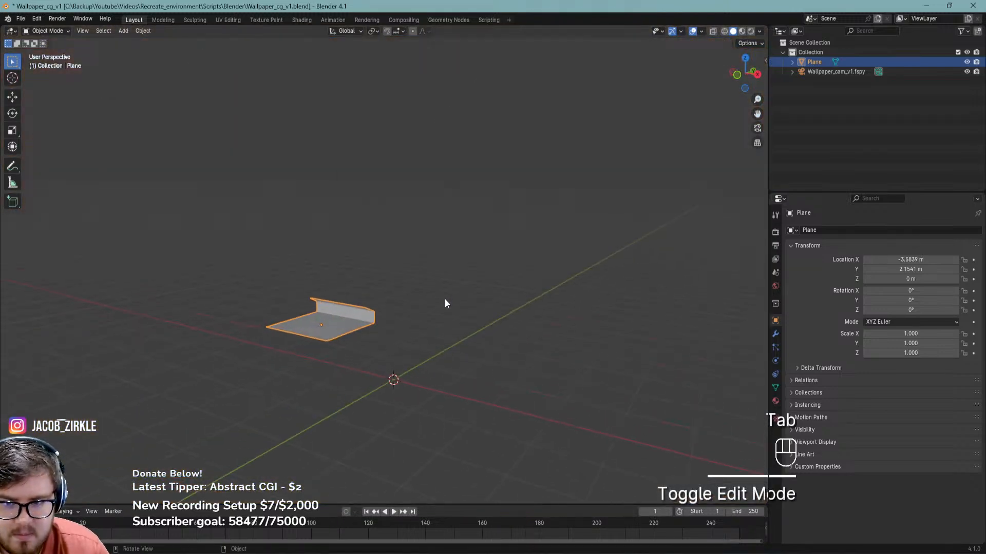
key(KP_0)
Check the plane's transform values and dimensions
mouse_move(407, 283)
shift+middle_down()
mouse_move(469, 291)
mouse_move(393, 288)
shift+middle_up()
key(n)
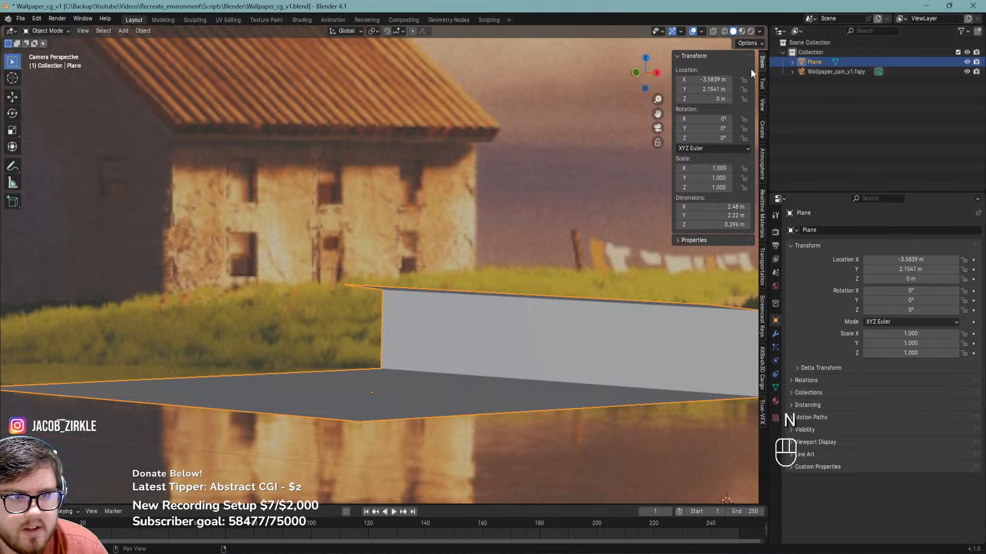
key(n)
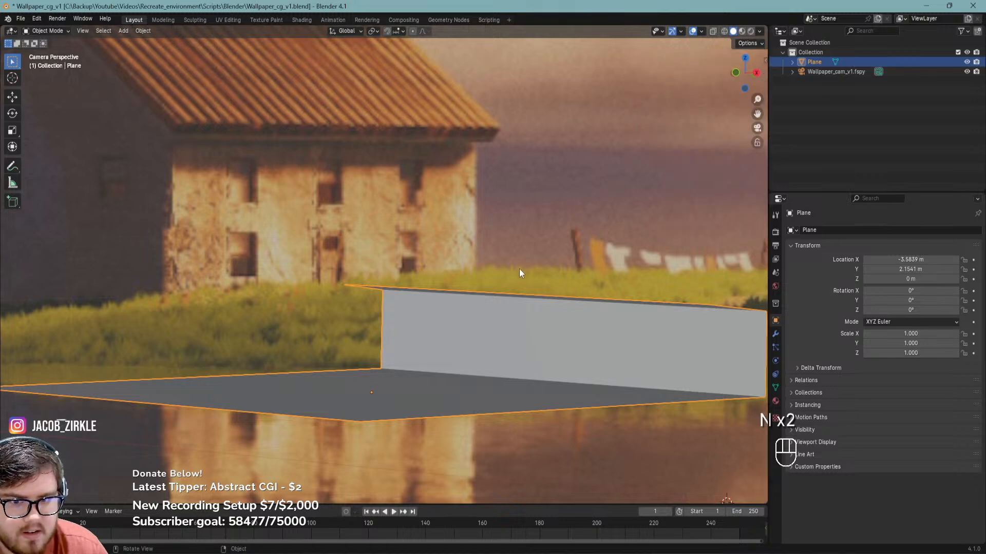
Add a plain axes empty at the world origin
scroll(521, 267, down, 4)
shift+middle_drag(498, 301, 396, 231)
key(shift+a)
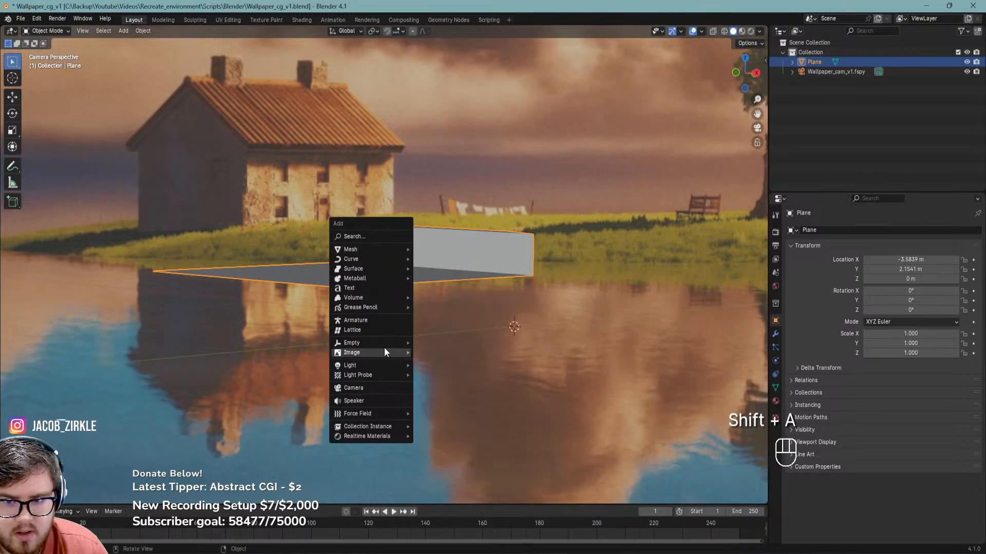
mouse_move(365, 343)
click(454, 341)
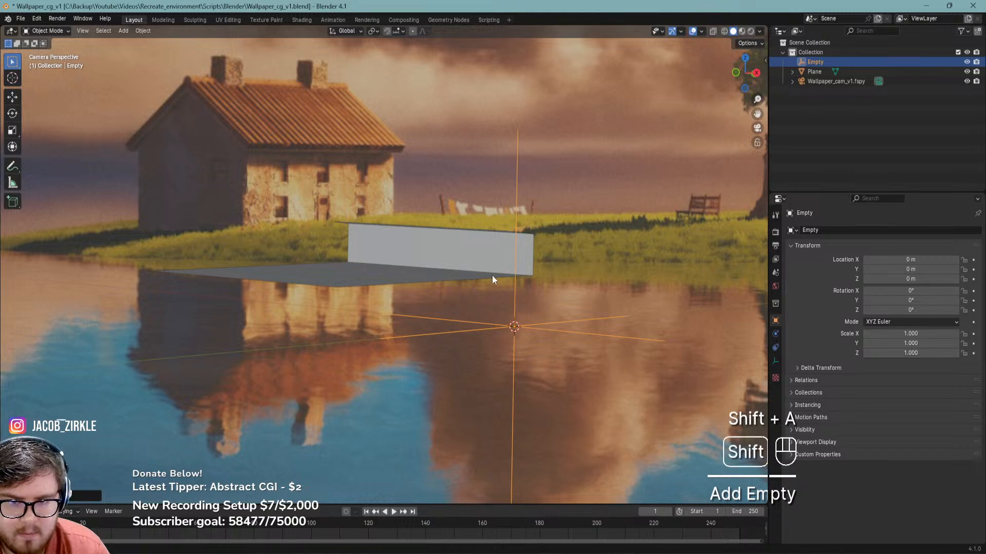
Parent the plane and the Wallpaper_cam_v1.fspy camera to the empty with the Object option, and save the file
shift+middle_drag(493, 279, 454, 241)
shift+click(454, 241)
ctrl+click(814, 82)
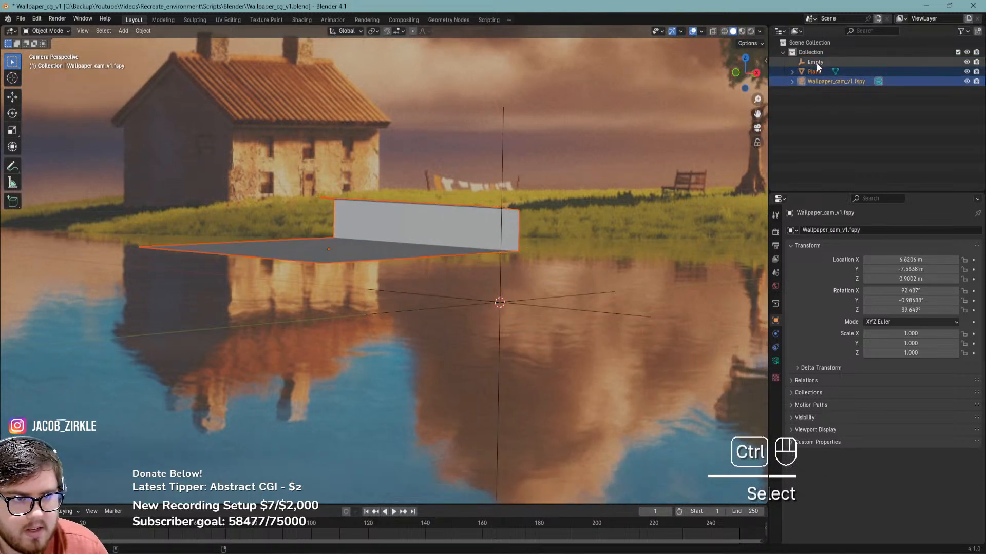
ctrl+click(816, 62)
key(ctrl+p)
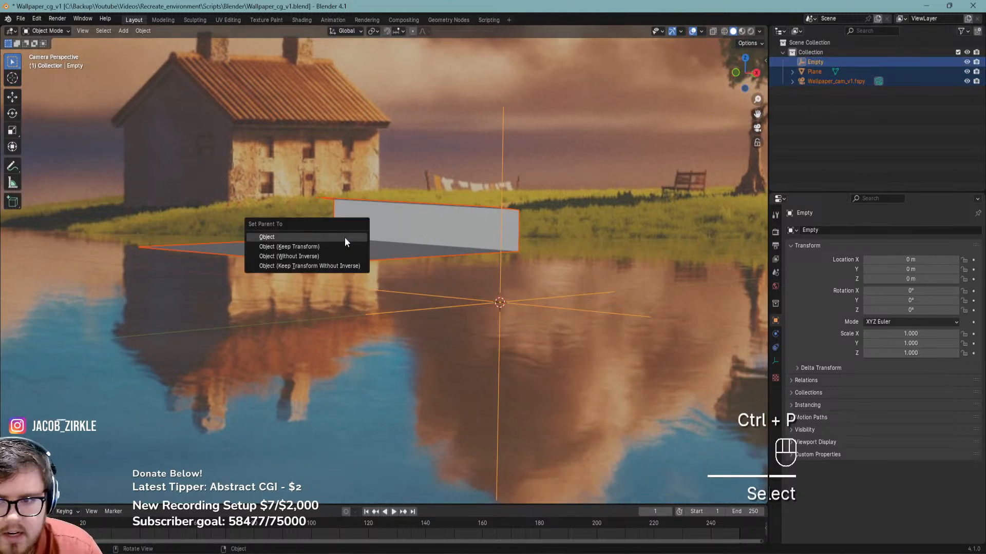
click(345, 239)
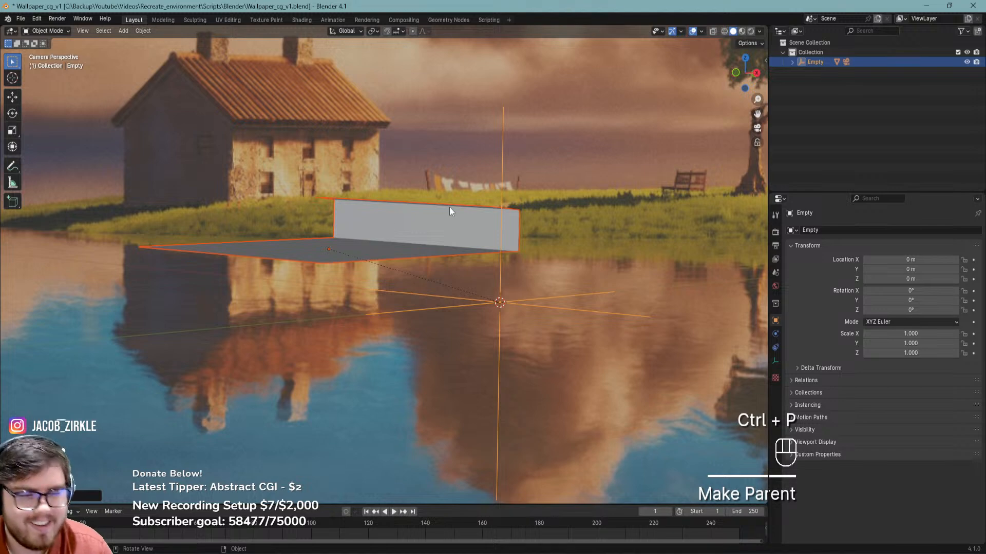
key(ctrl+s)
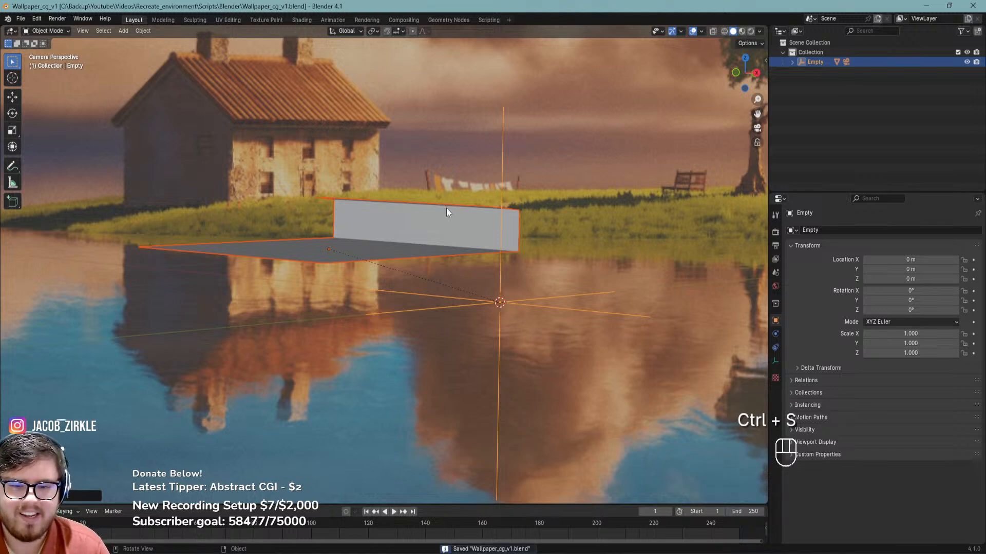
key(ctrl+s)
Try scaling the plane and camera together through the parent empty
click(508, 300)
key(s)
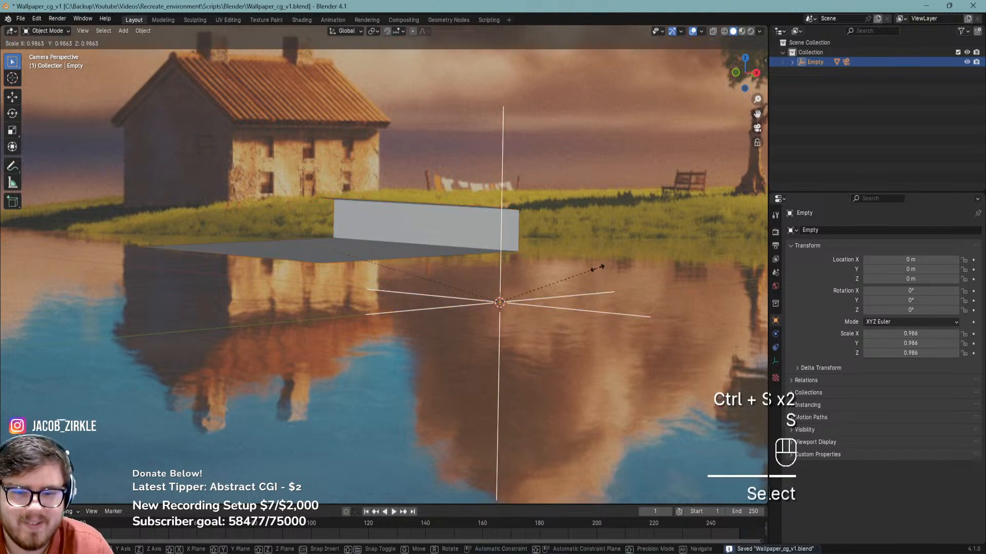
right_click(682, 249)
Add a cube mesh at the world origin
shift+middle_drag(367, 206, 387, 278)
scroll(332, 251, up, 5)
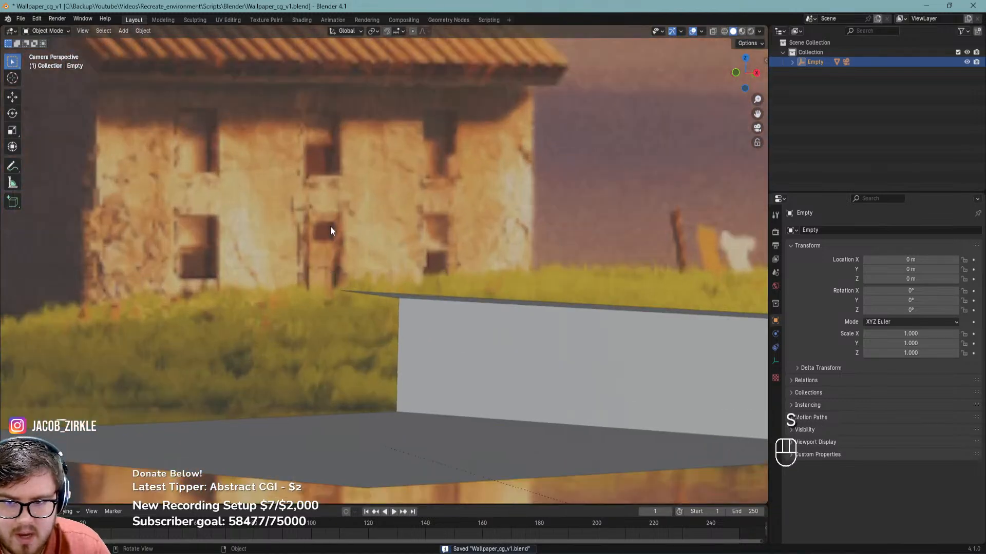
scroll(337, 262, down, 3)
shift+middle_drag(330, 271, 392, 272)
key(shift+a)
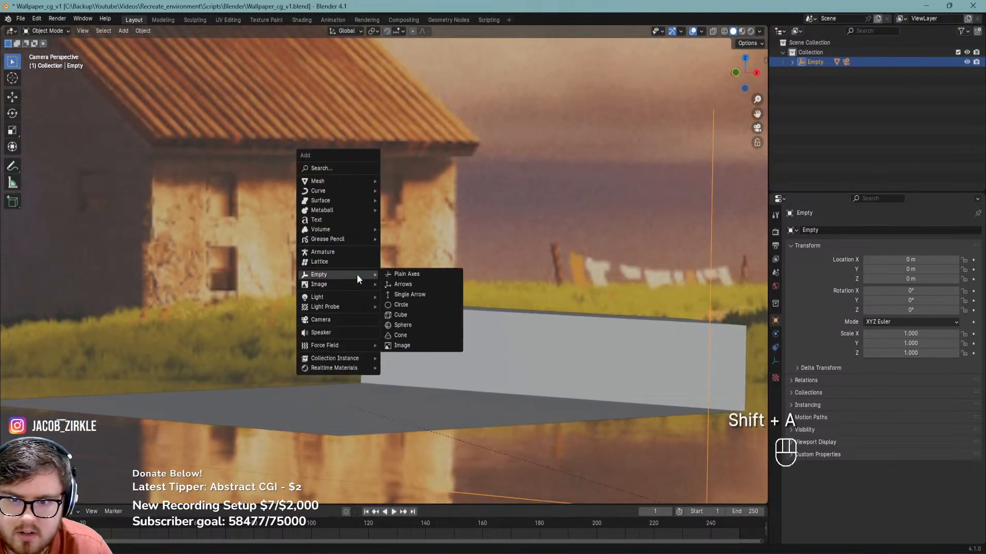
mouse_move(359, 181)
click(417, 190)
Raise the cube's entire mesh 1 m along Z in Edit Mode so its base sits at the object origin
key(Tab)
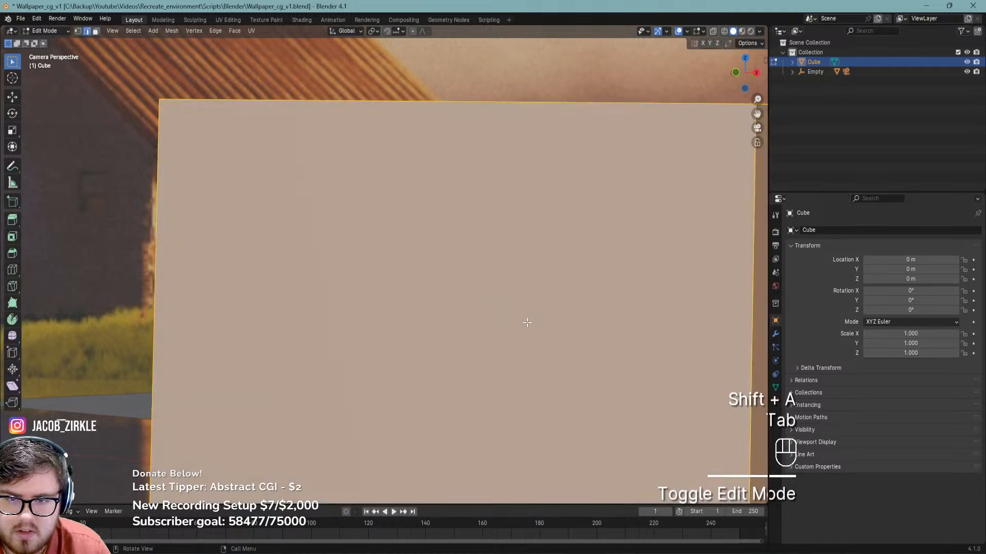
key(a)
key(g)
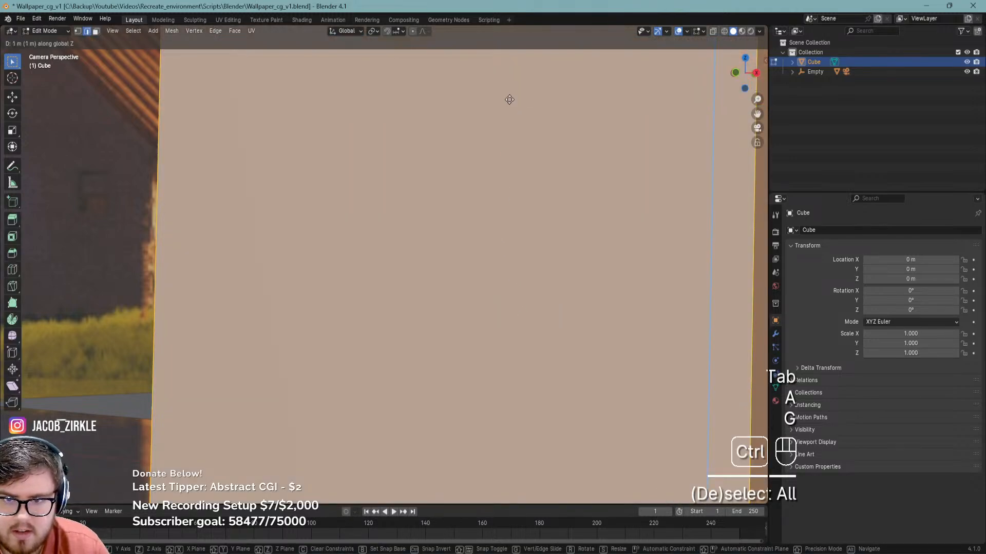
click(509, 87)
key(Tab)
Check the cube's dimensions against the wallpaper image and save the file
scroll(491, 214, down, 3)
shift+middle_drag(491, 220, 530, 252)
key(n)
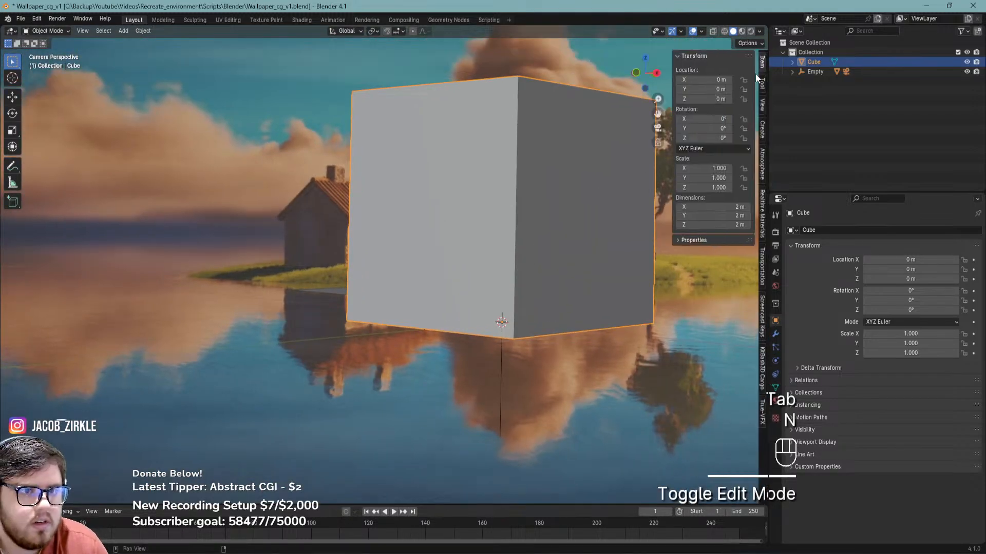
shift+middle_drag(466, 352, 390, 359)
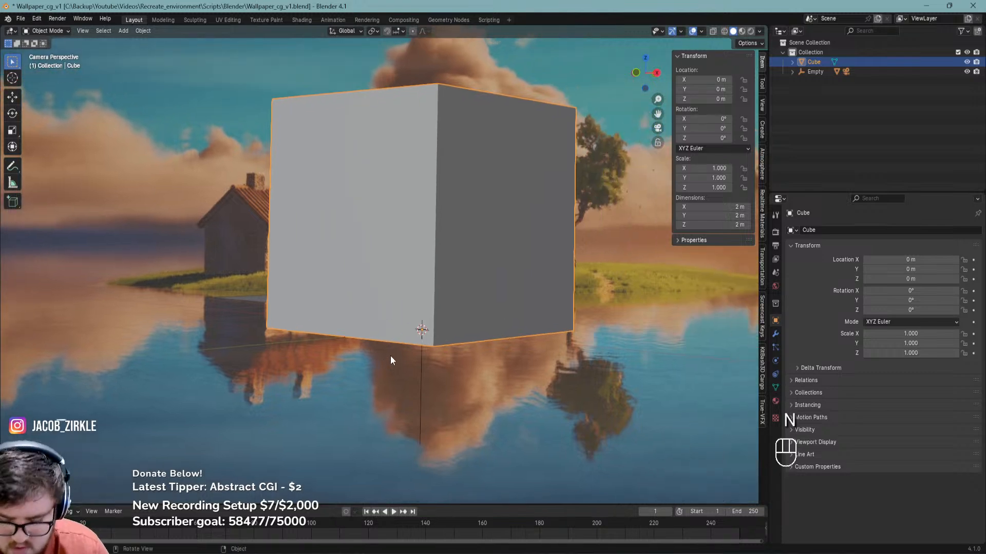
key(n)
scroll(436, 322, down, 2)
shift+middle_drag(436, 322, 476, 333)
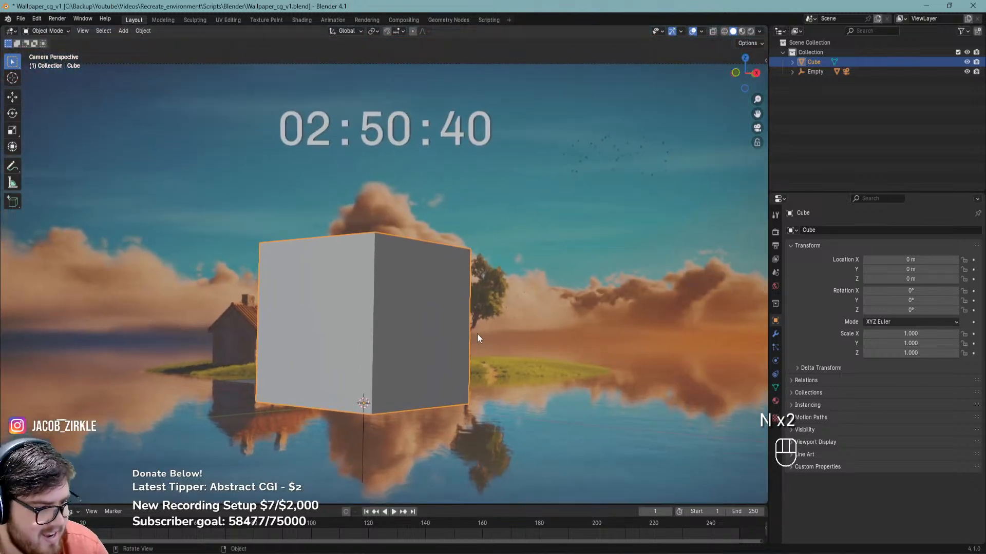
key(ctrl+s)
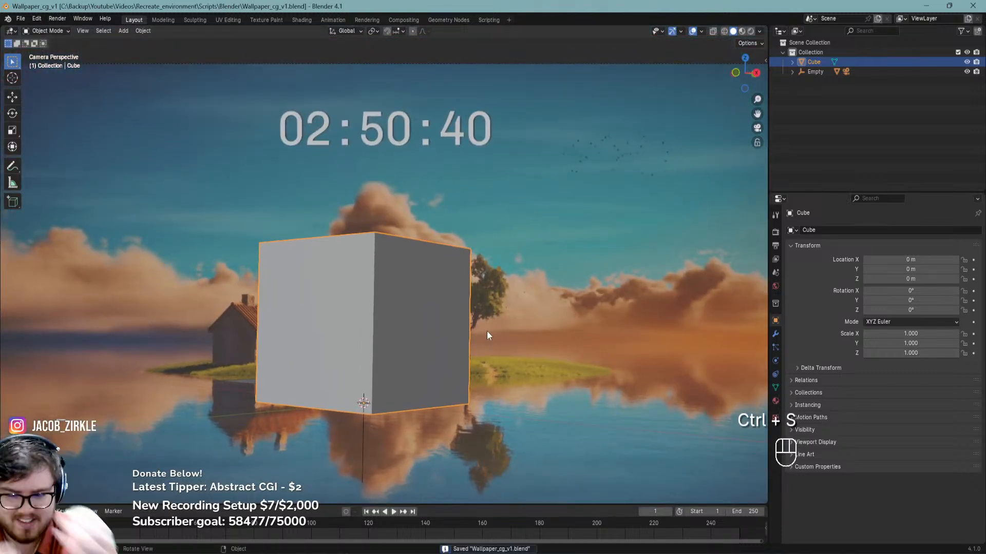
Split the 3D viewport into two side-by-side views, both looking through the camera
shift+middle_drag(443, 379, 440, 327)
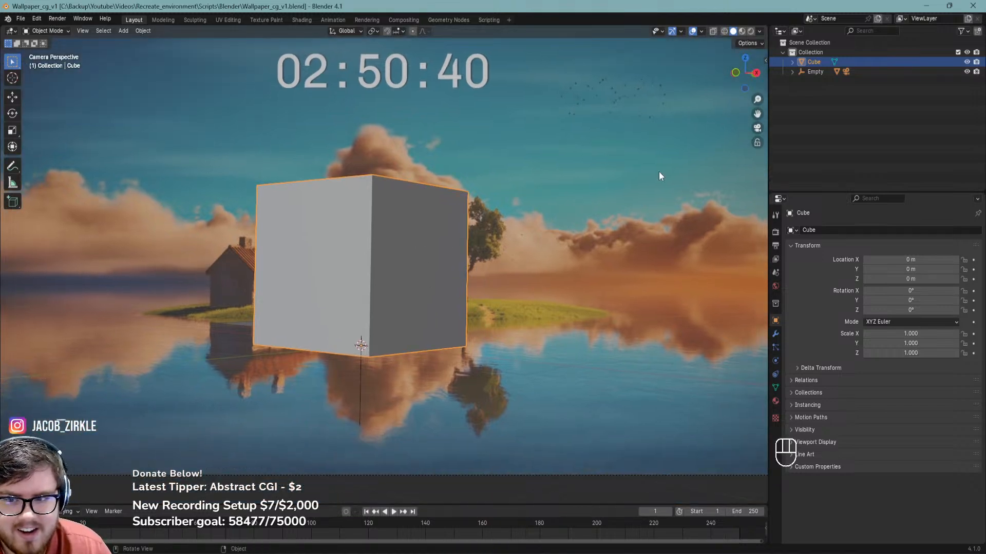
drag(764, 25, 466, 88)
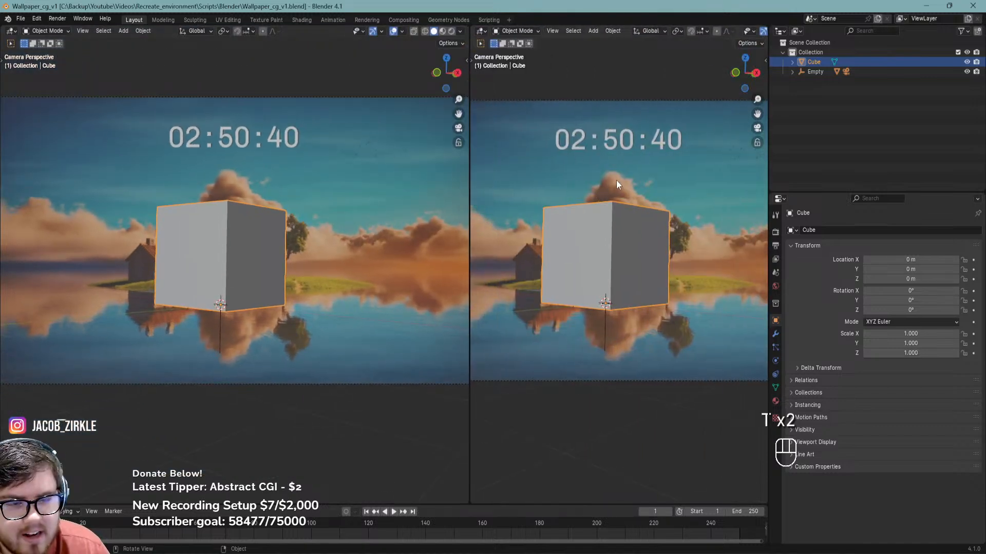
middle_drag(611, 164, 617, 208)
key(KP_0)
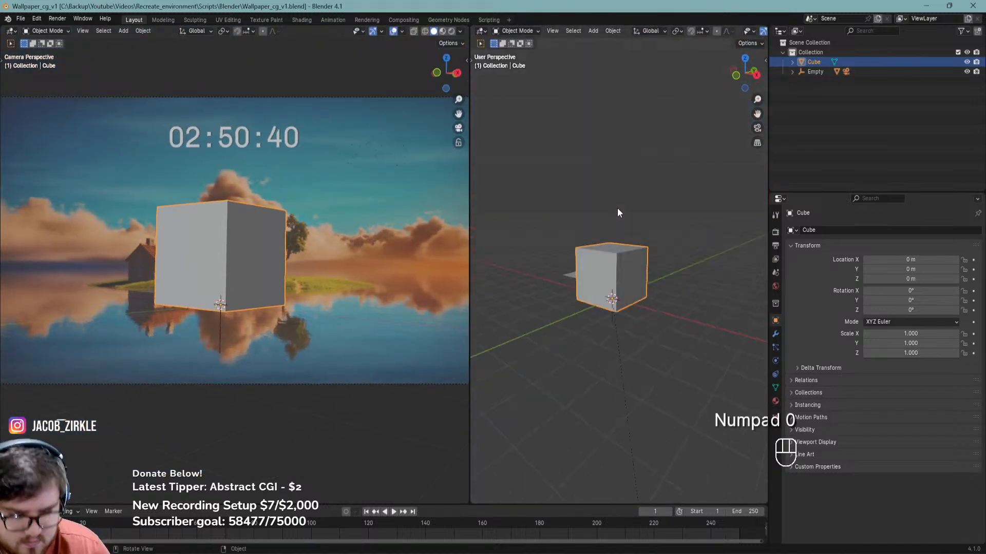
Move the cube horizontally, with Z locked, toward the house to about X -11.0 m, Y 8.8 m
key(g)
key(shift+z)
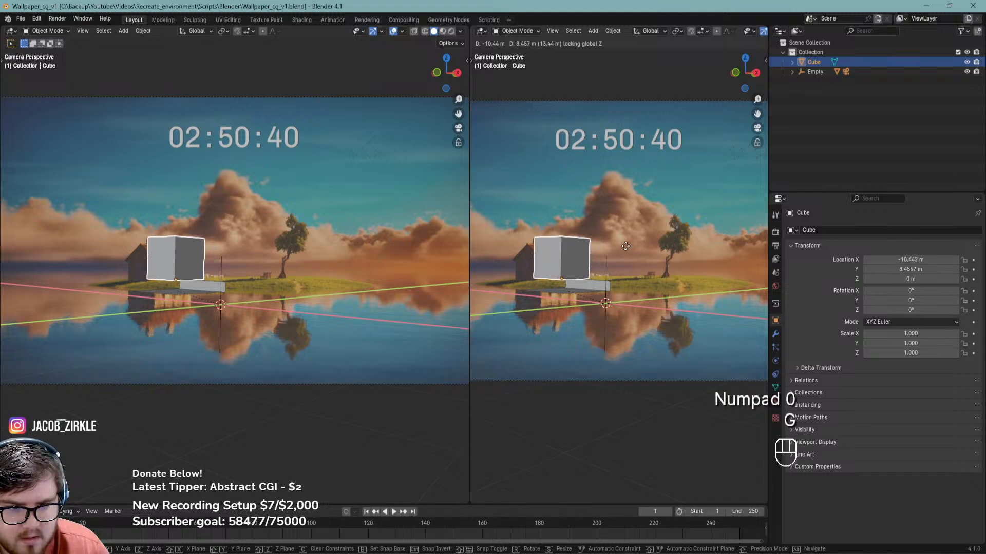
click(623, 246)
scroll(555, 284, up, 4)
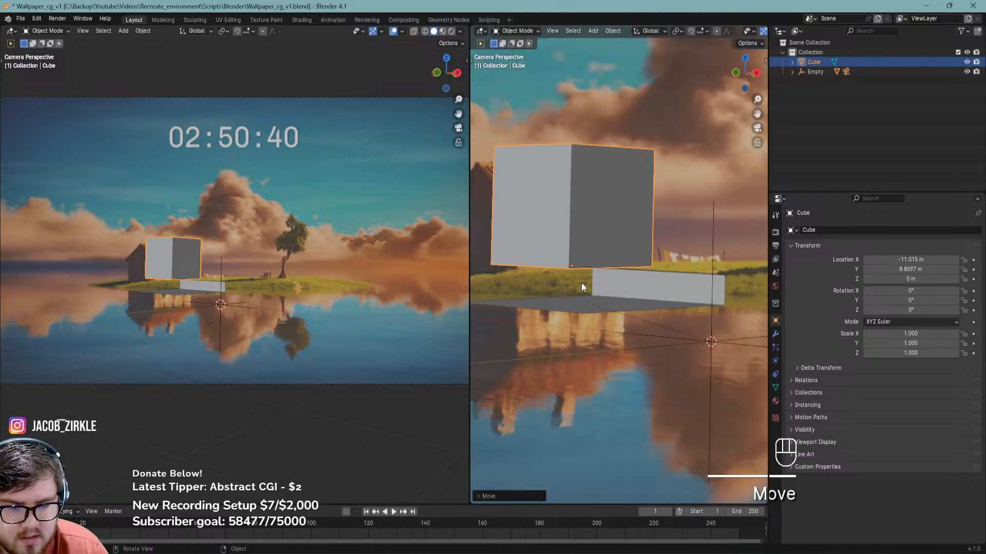
scroll(639, 291, down, 3)
Scale the parent empty up uniformly to about 8.73
click(718, 241)
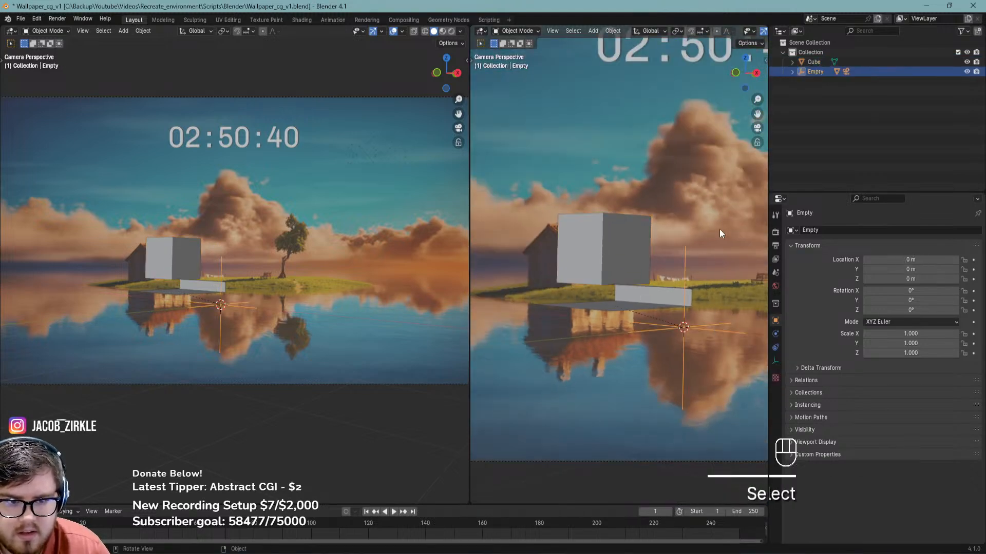
key(s)
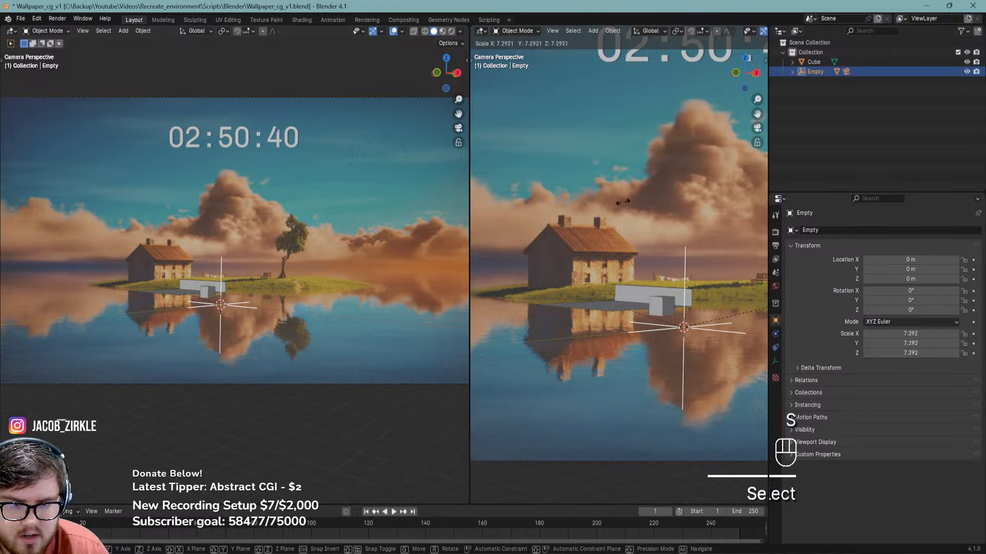
click(699, 221)
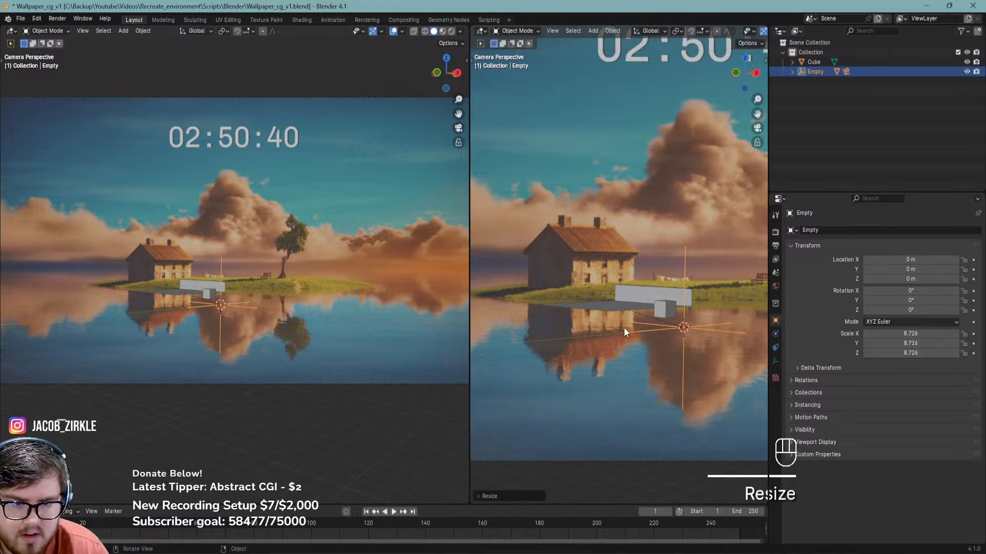
Move the cube horizontally in top view to near the ground plane's far ledge corner, about X -45.35 m, Y 30.44 m
click(625, 291)
key(KP_0)
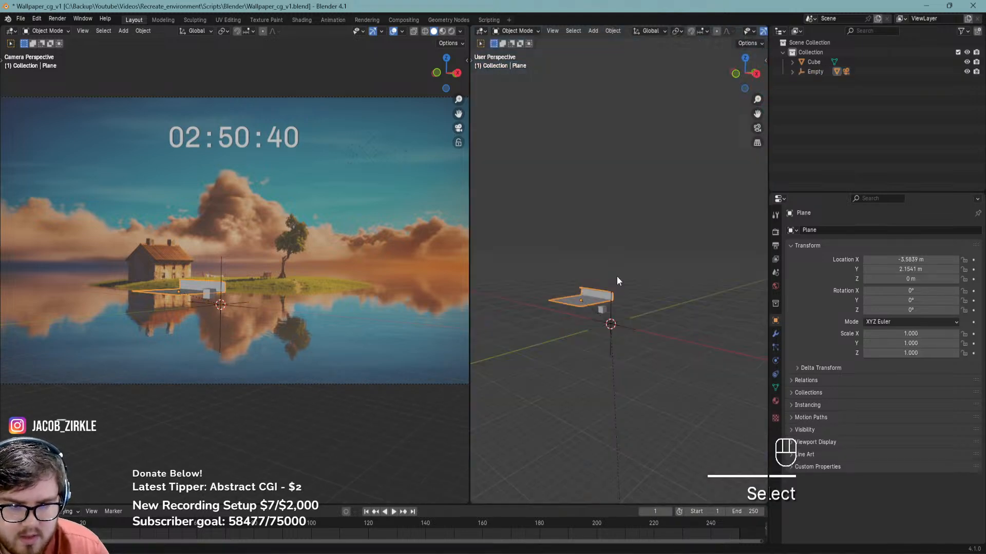
key(KP_7)
scroll(614, 308, up, 4)
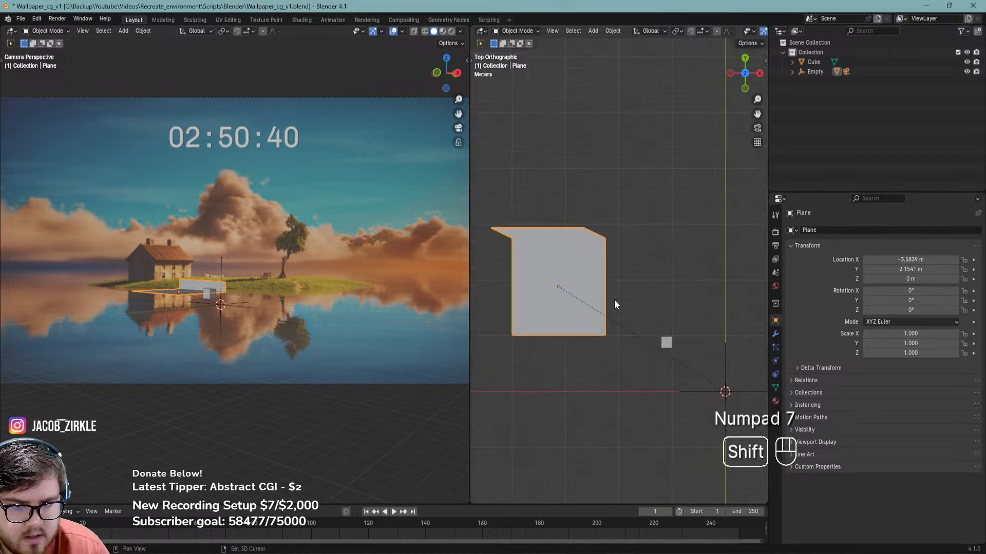
shift+middle_drag(613, 305, 648, 329)
click(701, 367)
key(g)
key(shift+z)
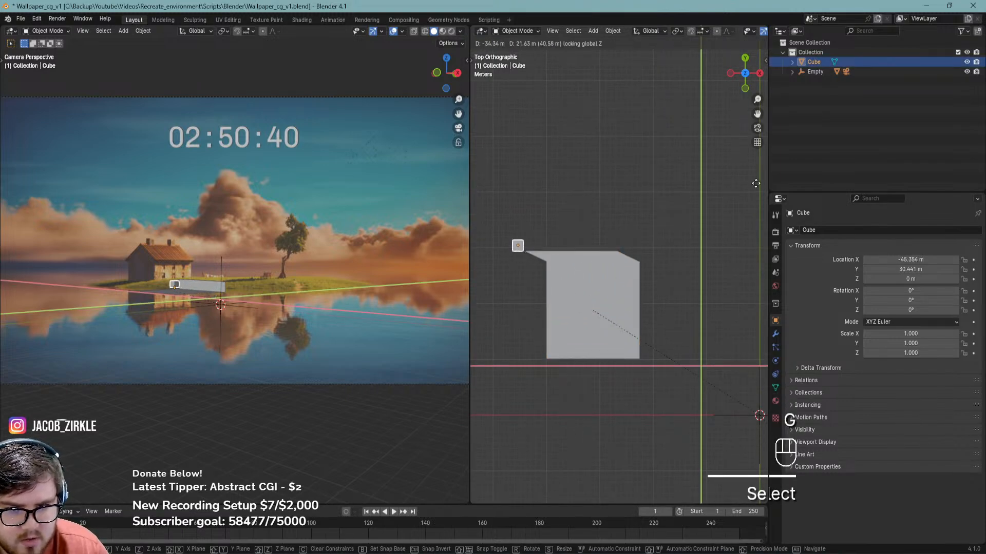
click(756, 184)
Nudge the cube with Z locked so its corner meets the ledge tip, at about X -45.18 m, Y 30.43 m
scroll(491, 311, up, 5)
key(g)
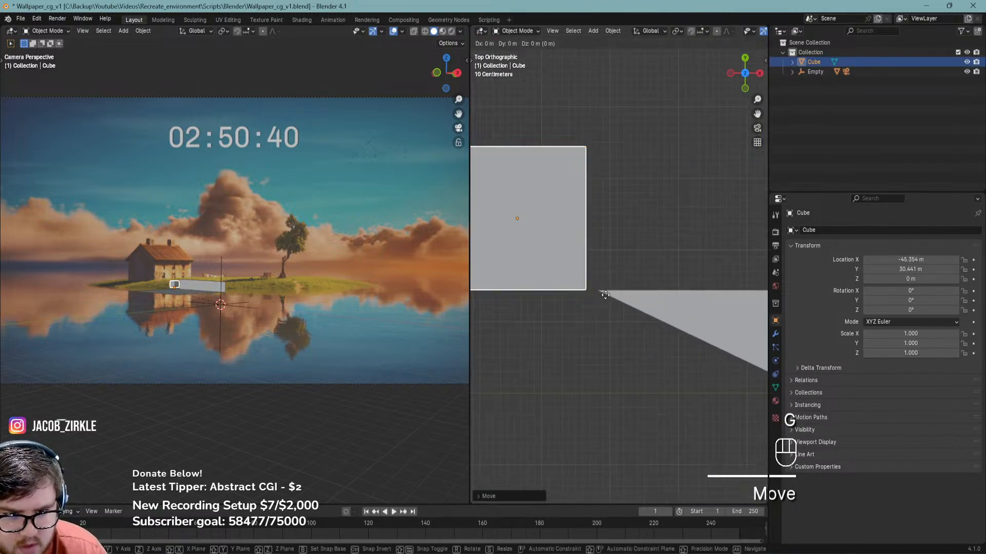
key(shift+z)
click(619, 295)
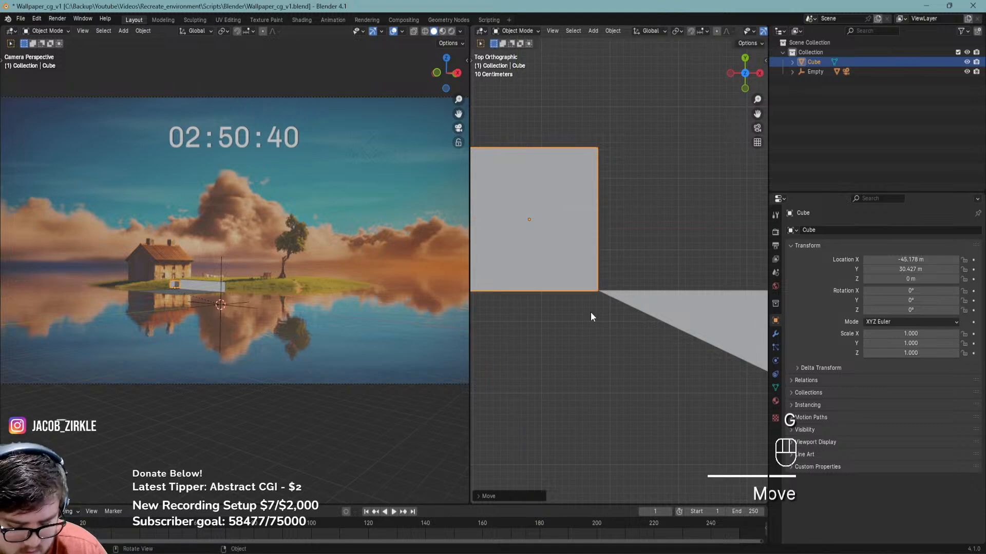
Raise the cube along Z to about 2.6 m in a wireframe front view so it rests level with the ledge
key(KP_1)
key(shift+z)
scroll(576, 240, down, 2)
shift+middle_drag(577, 240, 617, 267)
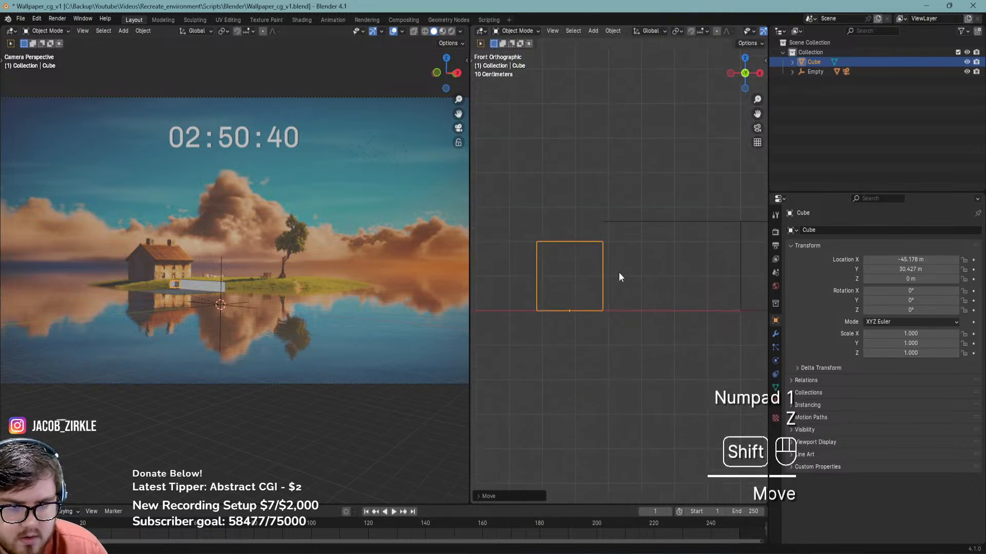
key(g)
key(z)
click(629, 193)
Switch the camera view to wireframe, compare the cube's height with the house door, and save the file
scroll(114, 297, up, 4)
scroll(113, 297, up, 4)
key(z)
click(203, 251)
scroll(296, 246, up, 2)
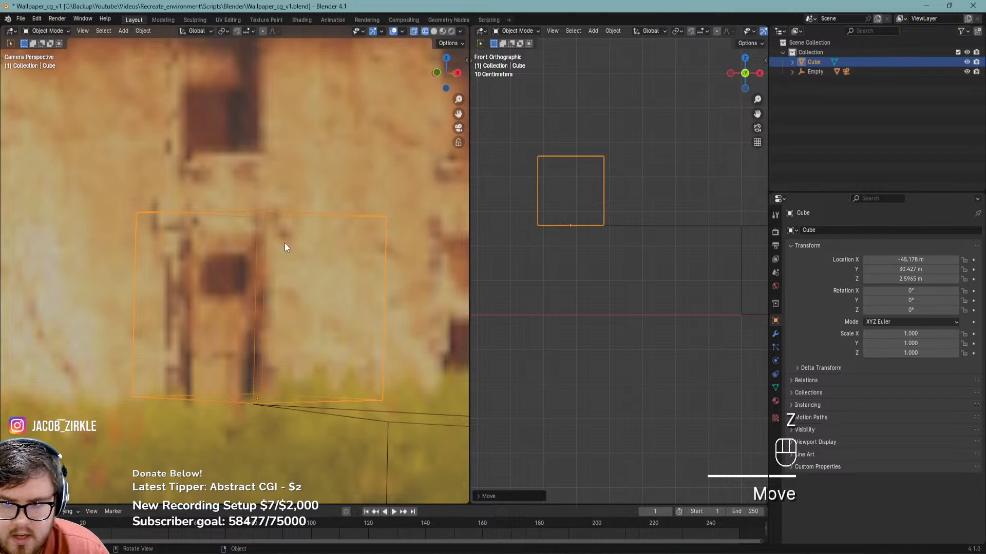
scroll(286, 247, down, 2)
key(ctrl+s)
scroll(281, 249, down, 4)
shift+middle_drag(287, 263, 318, 259)
scroll(253, 228, up, 1)
scroll(257, 233, down, 1)
key(ctrl+s)
Scale the parent empty up further to about 9.7
scroll(623, 241, down, 8)
shift+middle_drag(663, 289, 582, 250)
scroll(331, 334, down, 5)
shift+middle_drag(358, 335, 295, 323)
scroll(236, 300, up, 3)
shift+middle_drag(236, 300, 365, 349)
scroll(310, 406, up, 3)
click(310, 409)
key(s)
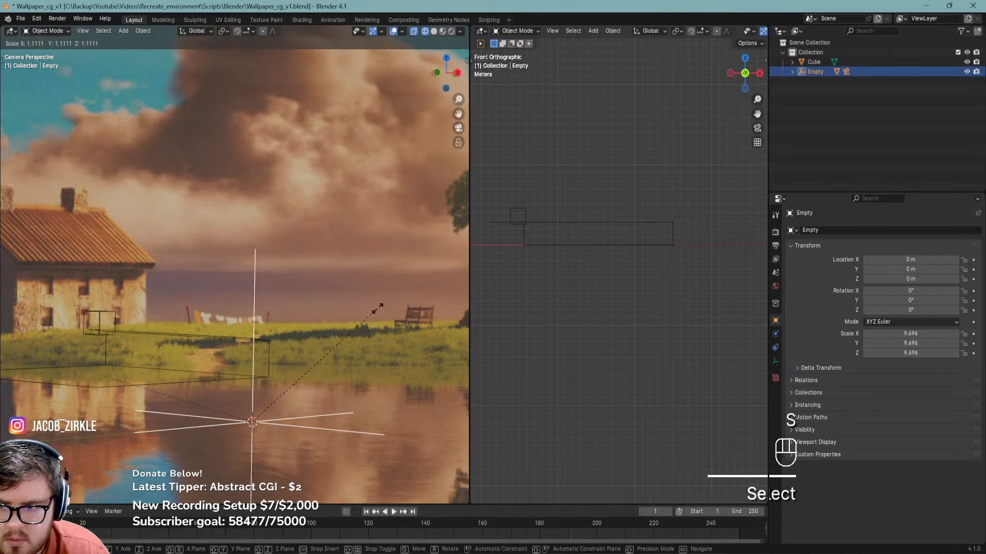
click(377, 308)
Move the cube in front view back onto the ledge's end, at about X -50.19 m, Z 2.90 m
shift+middle_drag(545, 274, 613, 261)
click(613, 262)
key(g)
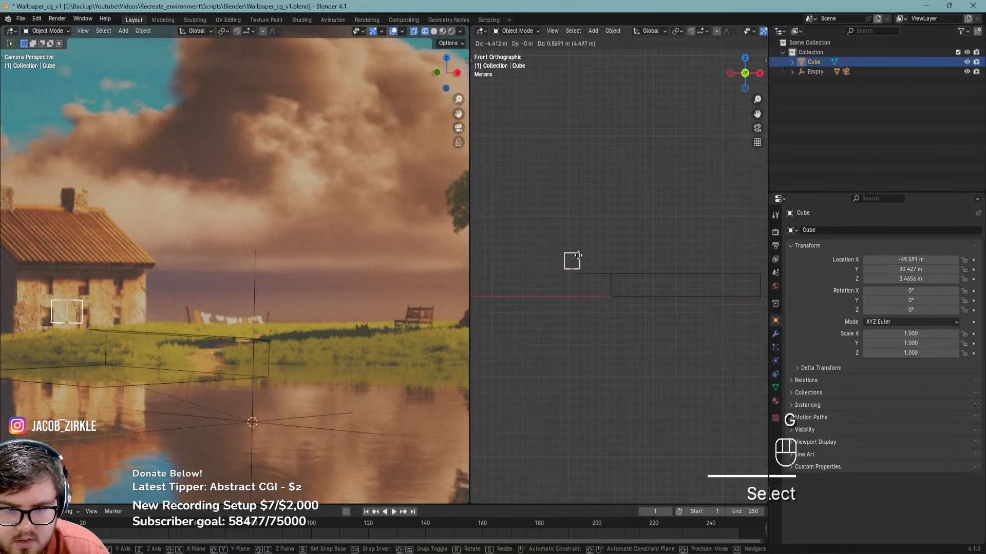
click(570, 266)
scroll(569, 272, up, 10)
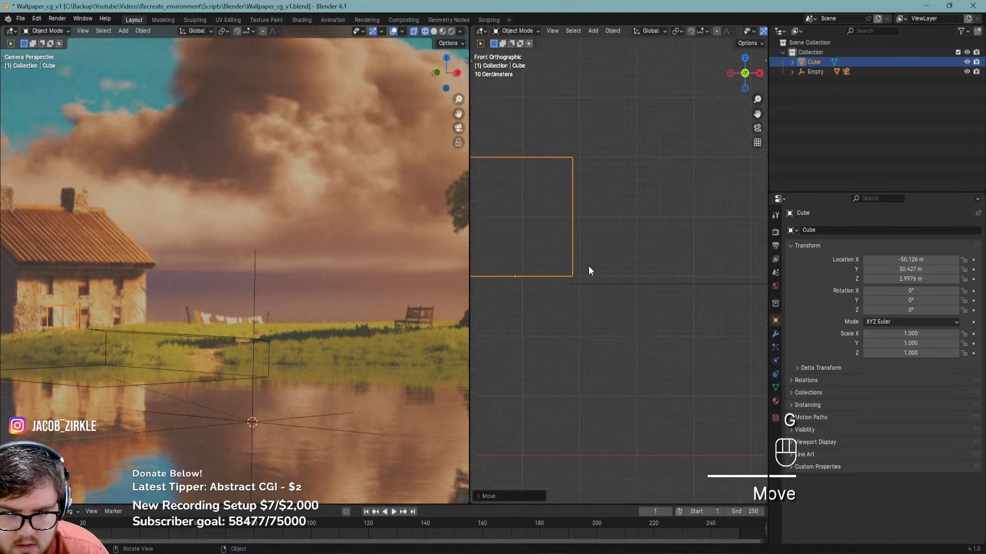
key(g)
click(584, 272)
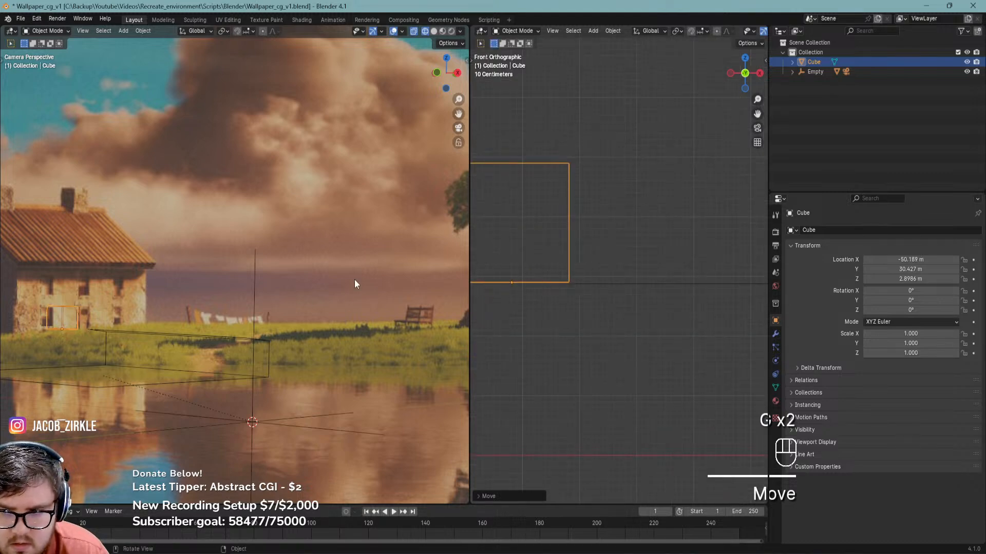
Align the cube with the ledge's back edge in top view, at about X -50.17 m, Y 31.78 m
key(KP_7)
key(g)
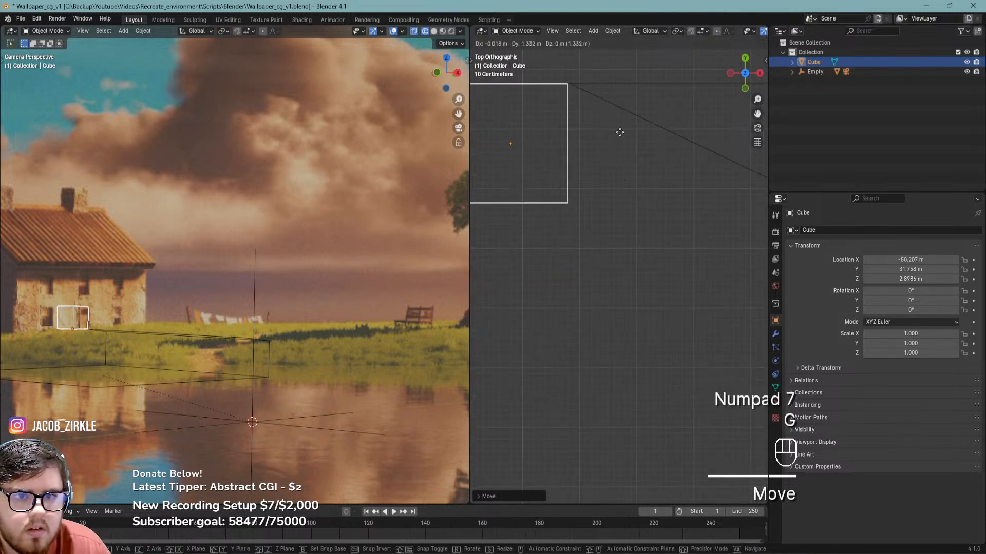
click(621, 131)
Compare the cube's size with the house door in the camera view and save the file
shift+middle_drag(232, 266, 256, 323)
scroll(262, 318, up, 6)
scroll(269, 312, up, 2)
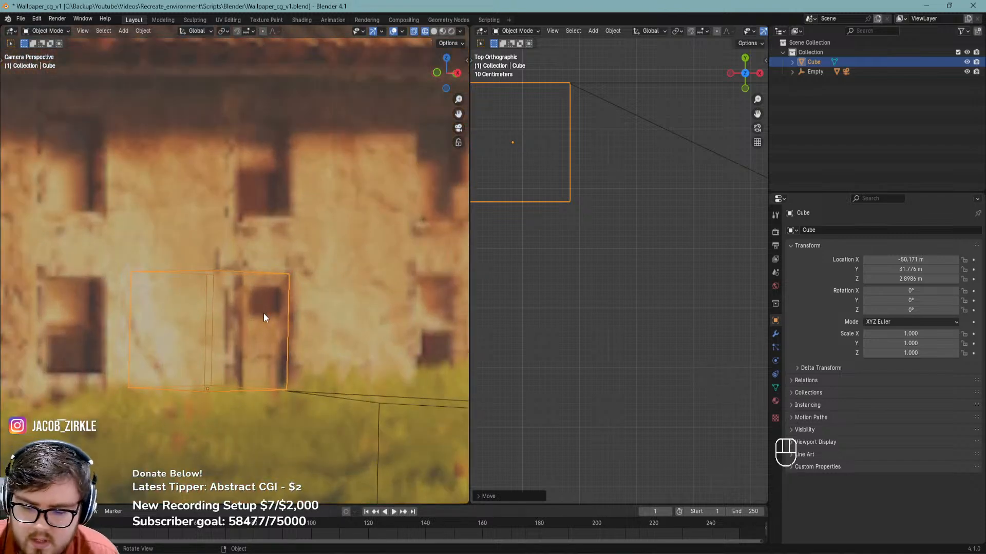
scroll(263, 318, down, 8)
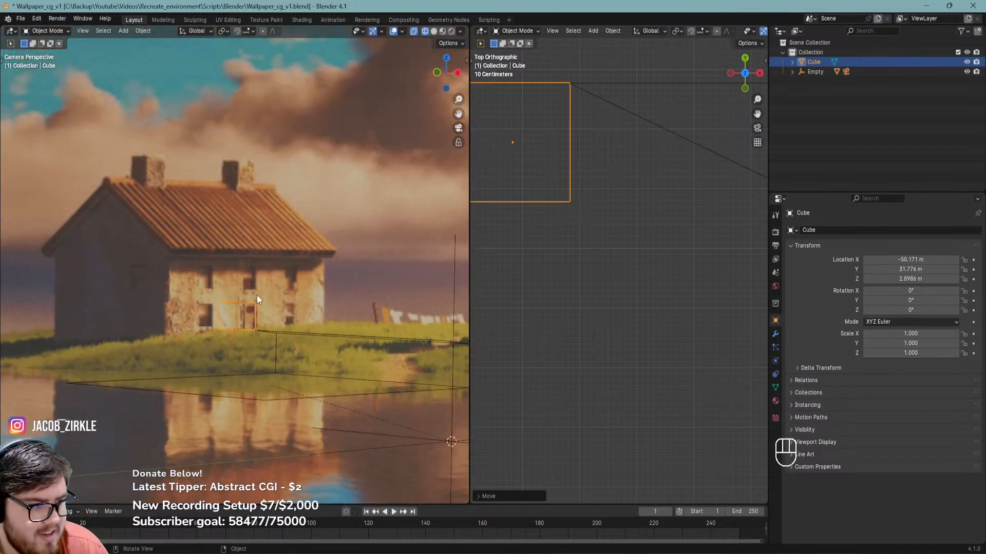
shift+middle_drag(274, 302, 291, 322)
key(ctrl+s)
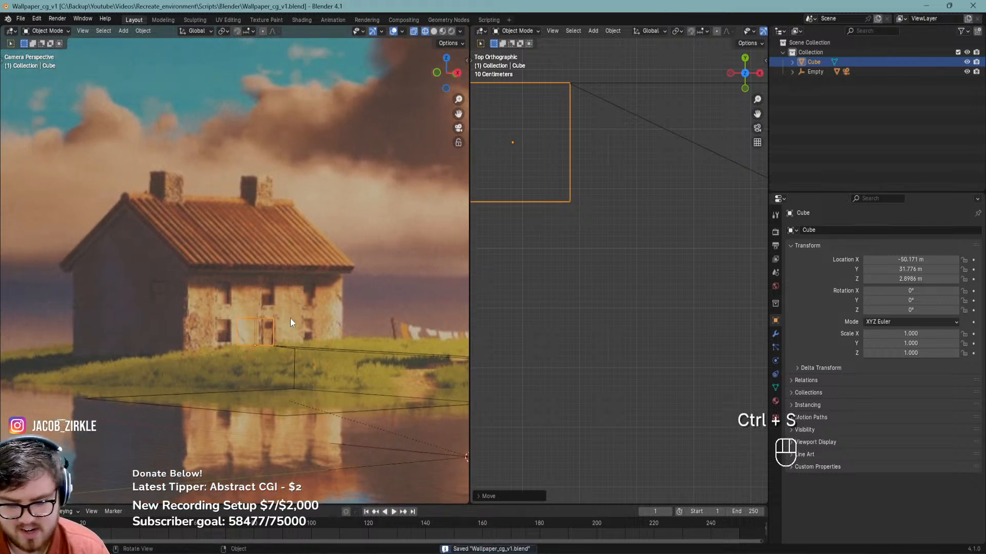
Delete the reference cube and the ground plane, and save the file
shift+middle_drag(341, 293, 332, 295)
scroll(617, 183, down, 7)
shift+middle_drag(617, 183, 539, 214)
key(x)
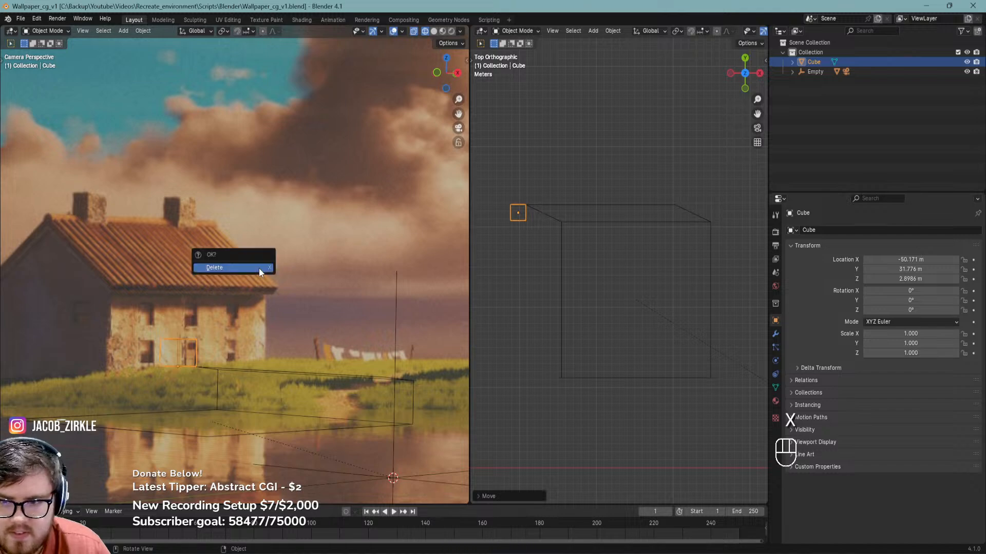
click(259, 268)
click(587, 222)
key(x)
click(587, 222)
scroll(341, 328, down, 3)
shift+middle_drag(340, 328, 239, 279)
key(ctrl+s)
key(shift+a)
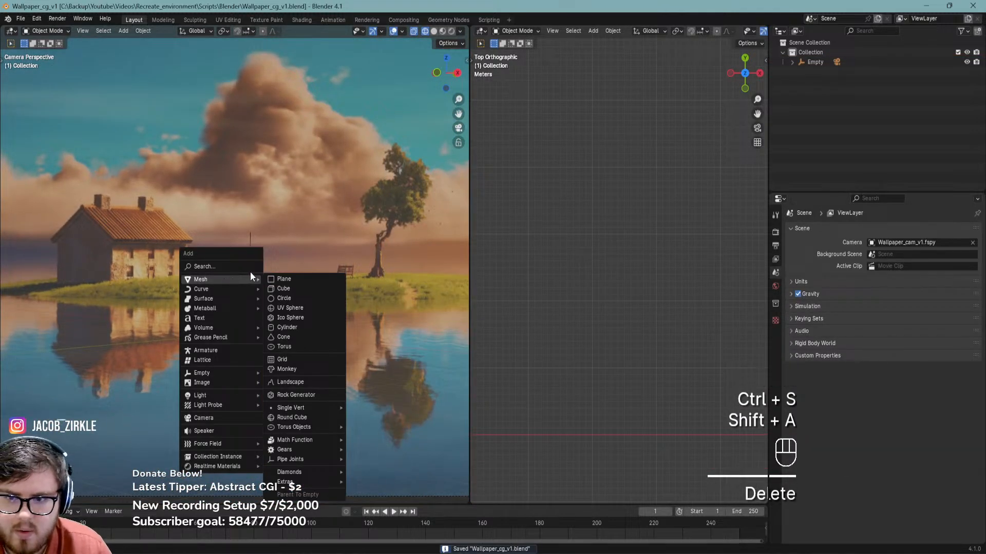
key(ctrl+s)
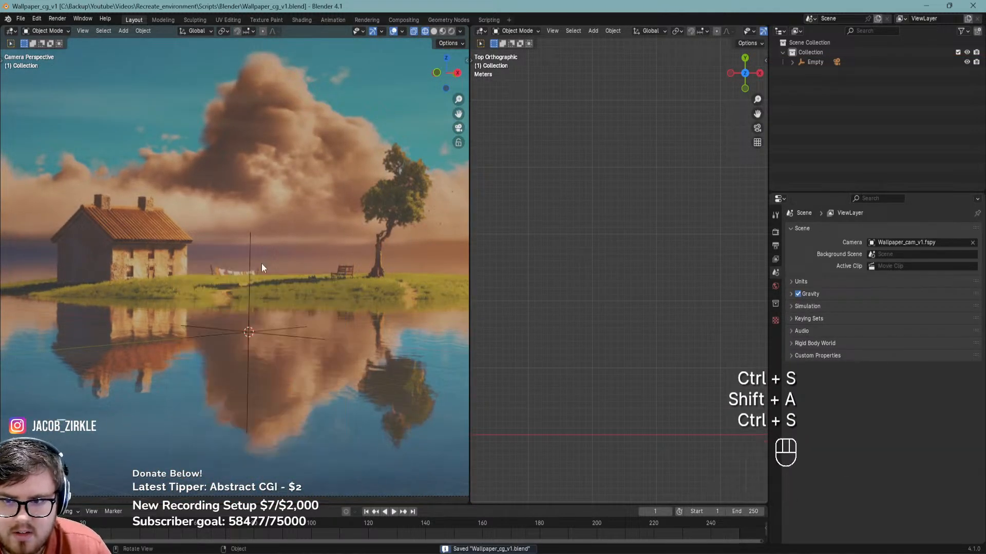
Clear the Wallpaper_cam_v1.fspy camera's parent while keeping its transformation
click(792, 62)
click(826, 71)
scroll(217, 291, down, 3)
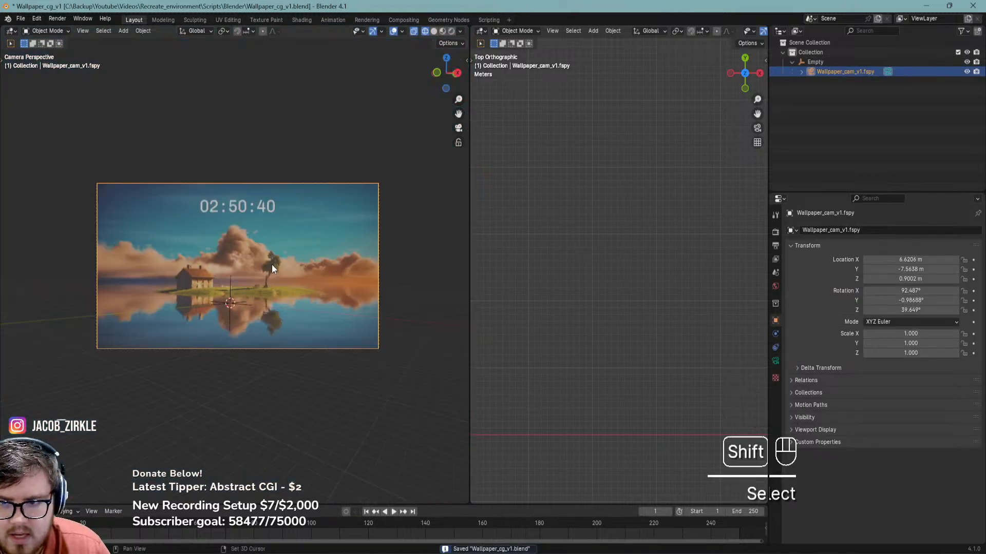
right_click(195, 361)
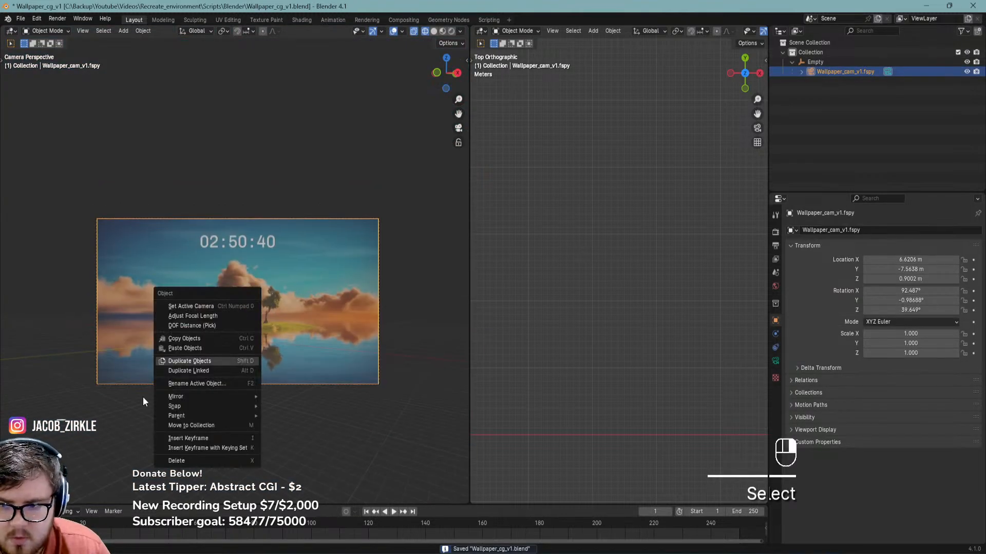
mouse_move(176, 414)
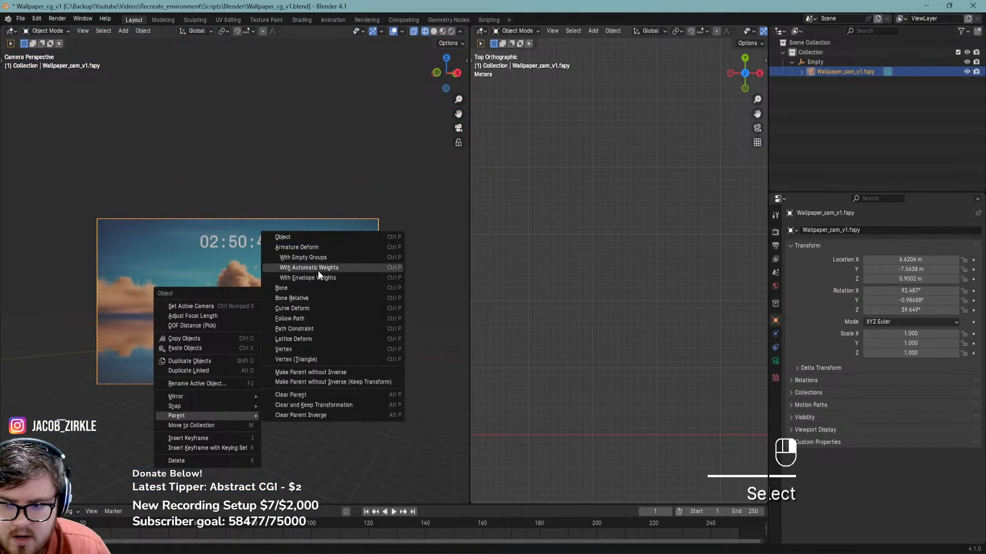
click(308, 402)
scroll(260, 362, up, 3)
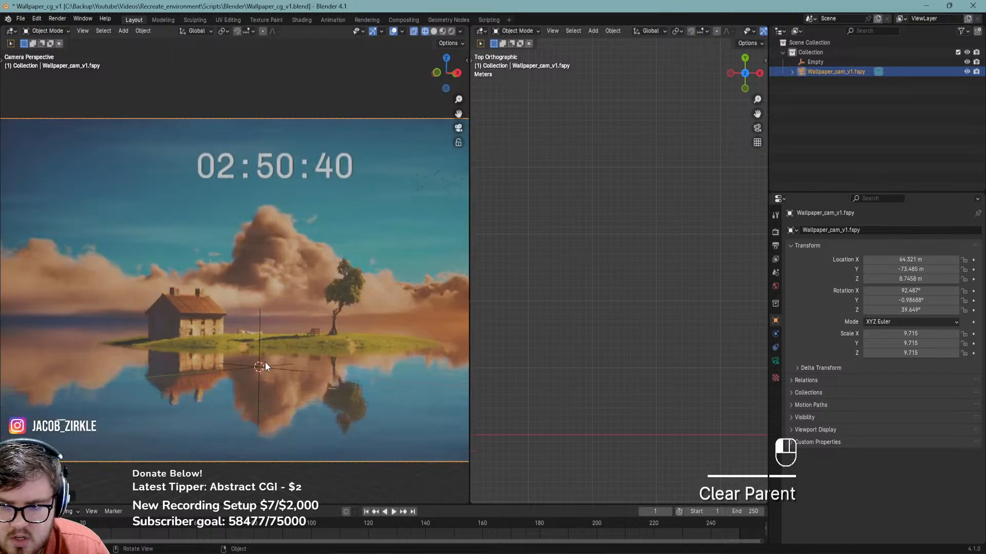
Delete the leftover empty at the origin and save the file
click(264, 360)
key(x)
click(233, 356)
scroll(233, 356, up, 3)
shift+middle_drag(303, 348, 283, 325)
scroll(289, 375, down, 1)
key(ctrl+s)
scroll(273, 362, down, 2)
key(ctrl+s)
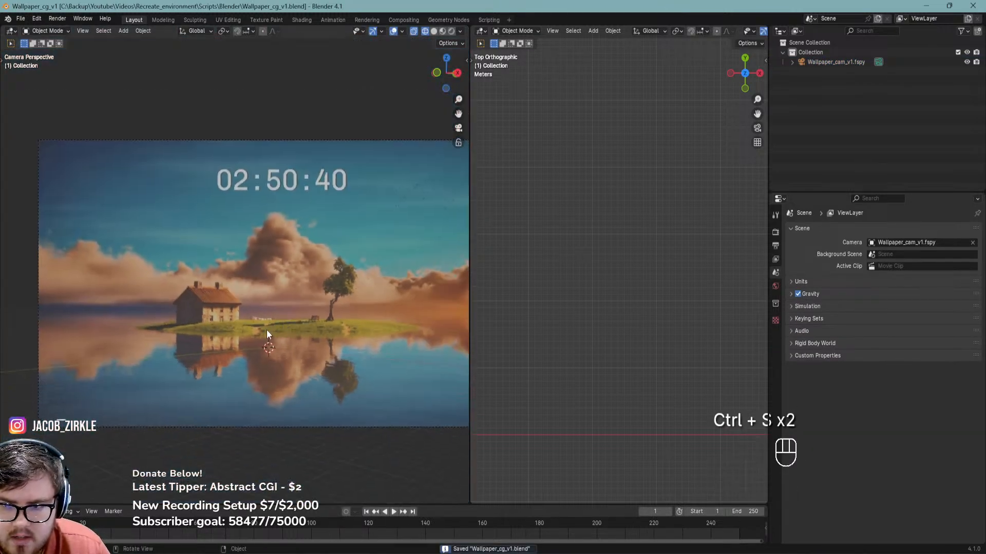
Undo the empty's deletion and the clearing of the camera's parent, and save the file
key(shift+a)
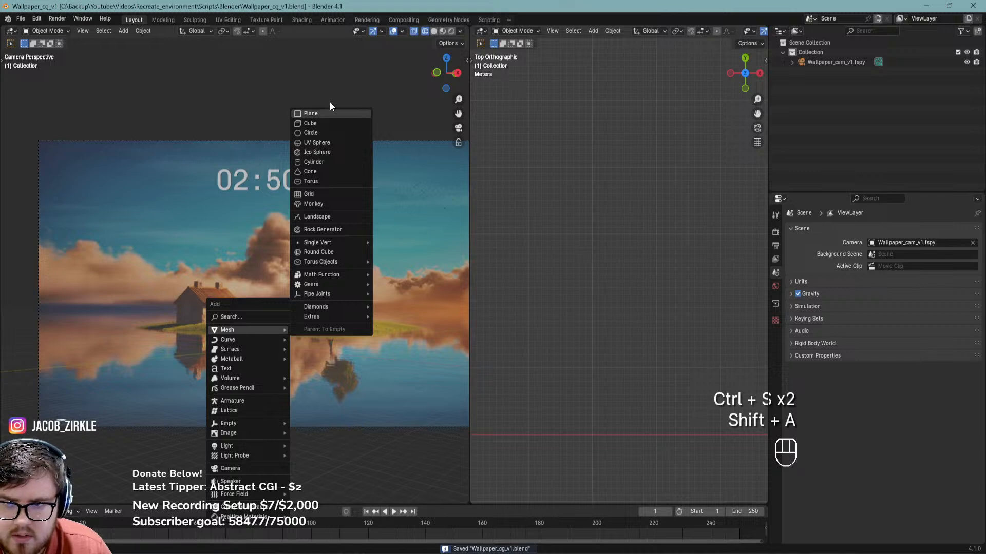
key(ctrl+z)
scroll(260, 368, up, 4)
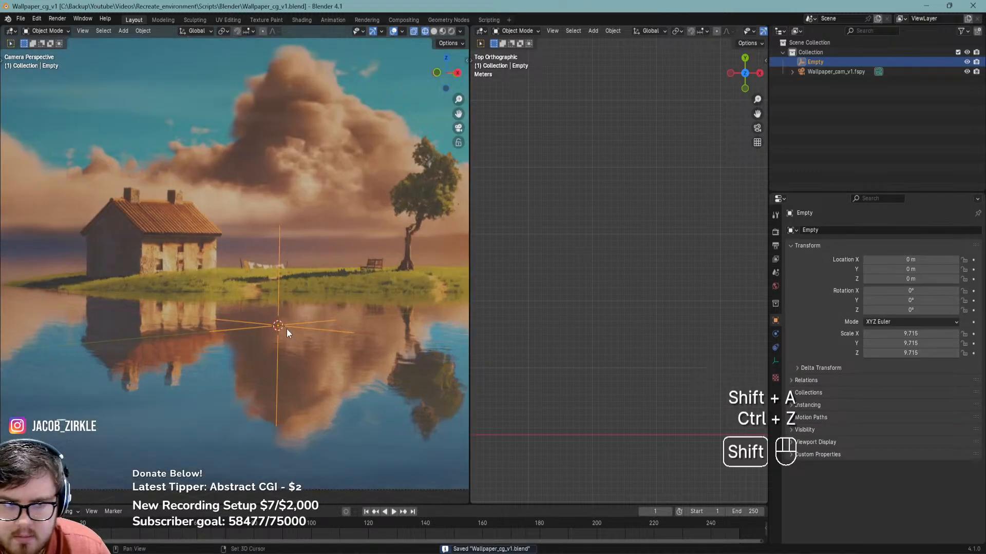
shift+middle_drag(286, 330, 309, 350)
key(ctrl+z)
key(ctrl+z)
key(ctrl+s)
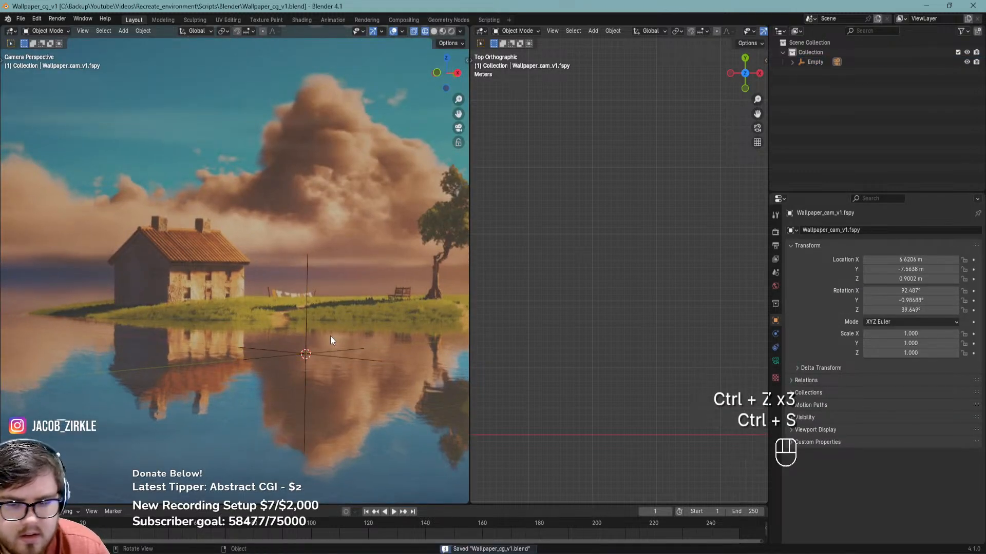
Add a plane at the origin and scale it up uniformly to about 15.57
key(shift+a)
mouse_move(331, 336)
click(389, 119)
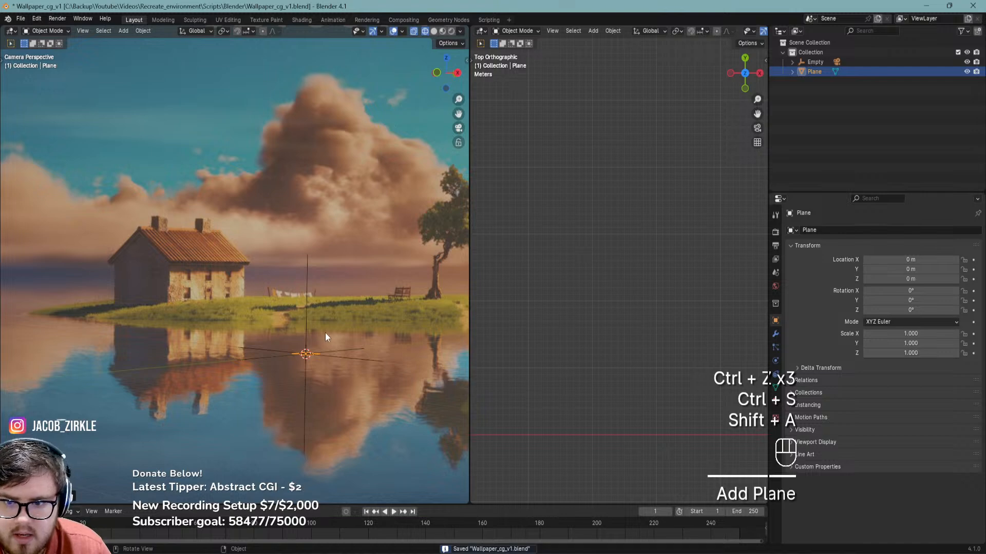
scroll(325, 333, up, 3)
key(s)
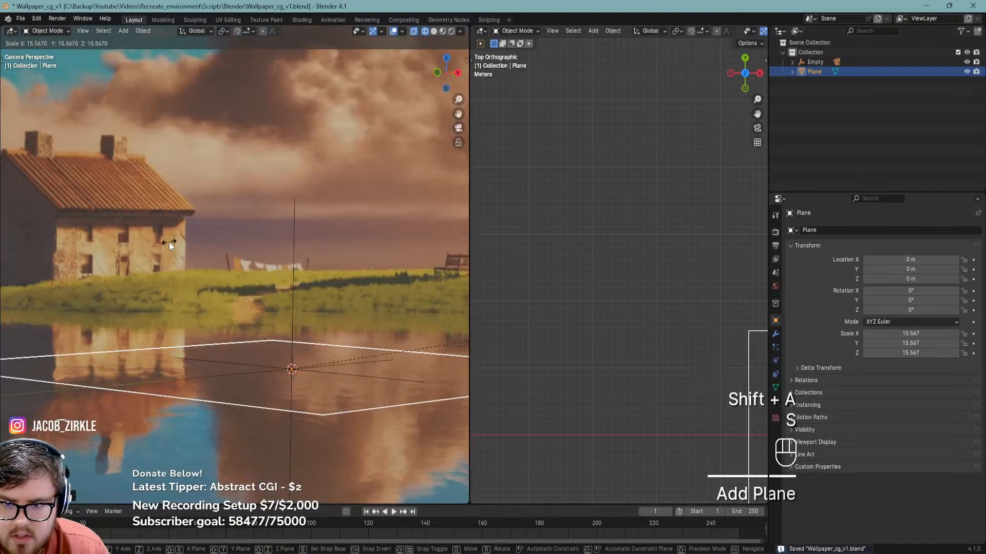
click(168, 241)
Subdivide the plane into an even grid with 10 cuts
key(Tab)
right_click(233, 258)
click(233, 258)
click(67, 495)
drag(91, 430, 128, 430)
key(Tab)
Scale the subdivided plane up to about 35.51 so it spreads across the water, and save the file
scroll(352, 365, down, 3)
key(s)
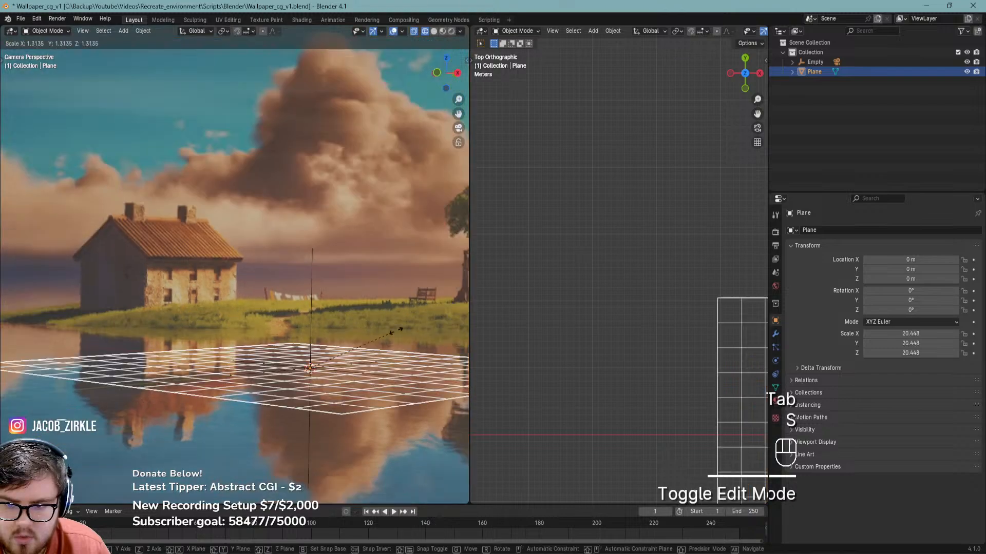
click(367, 405)
scroll(354, 390, down, 2)
shift+middle_drag(334, 373, 269, 368)
key(ctrl+s)
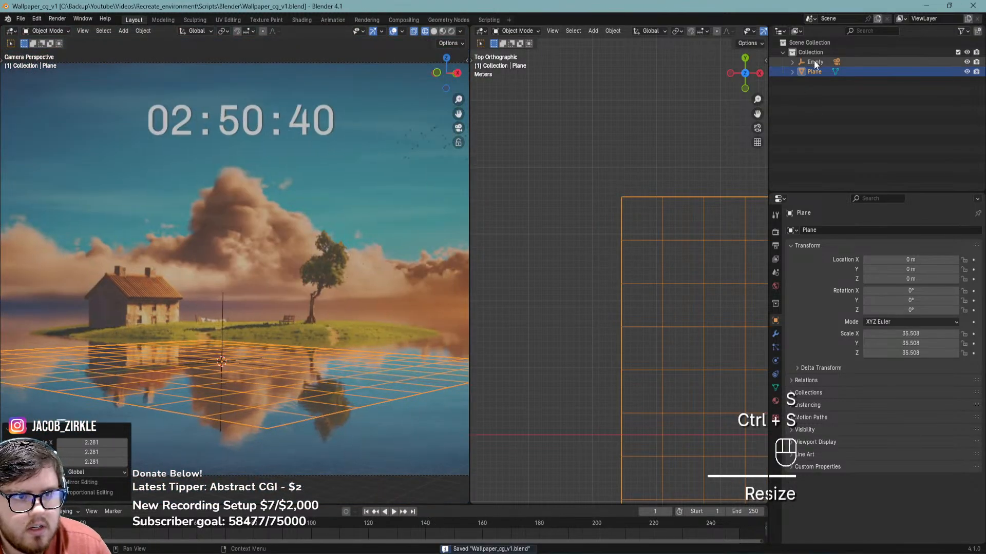
Rotate the camera's parent empty about 49.1° around Z, check the grid against the island's shoreline, and save the file
click(815, 62)
key(r)
key(z)
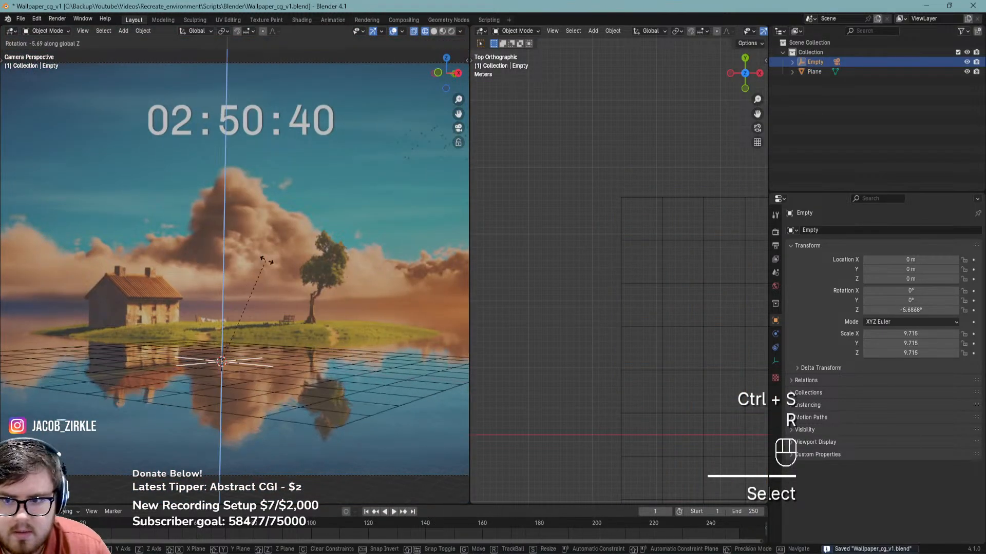
click(175, 267)
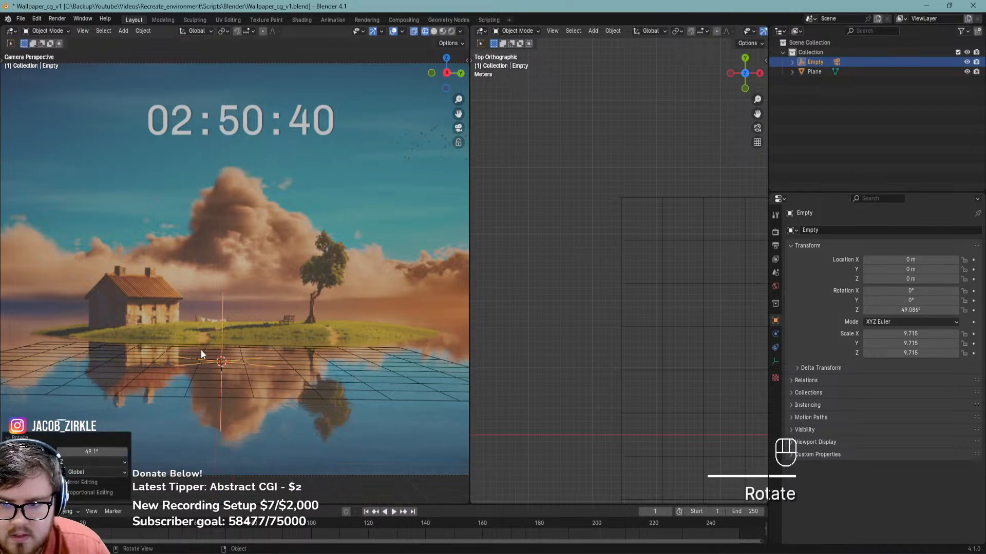
scroll(198, 336, up, 4)
scroll(230, 371, down, 2)
shift+middle_drag(239, 362, 213, 350)
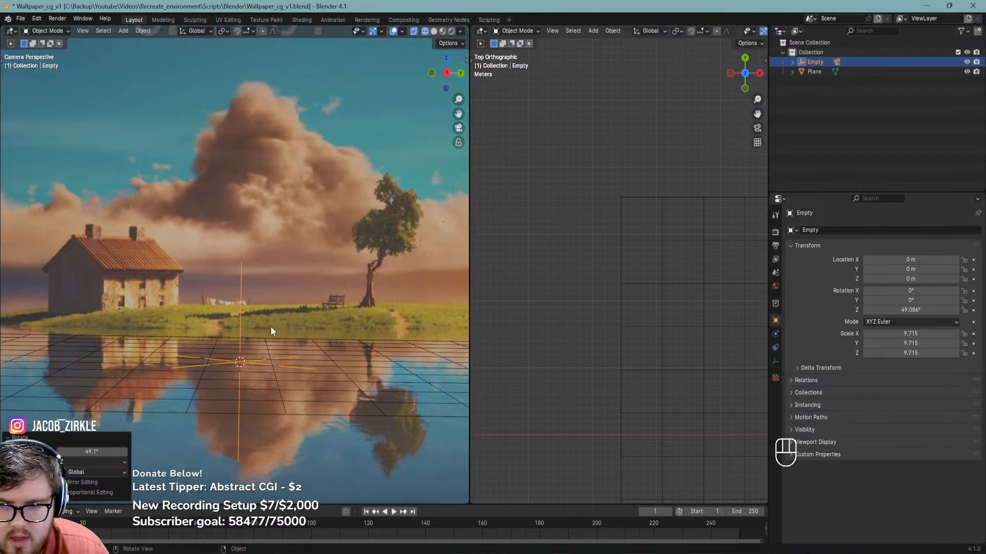
scroll(271, 327, up, 3)
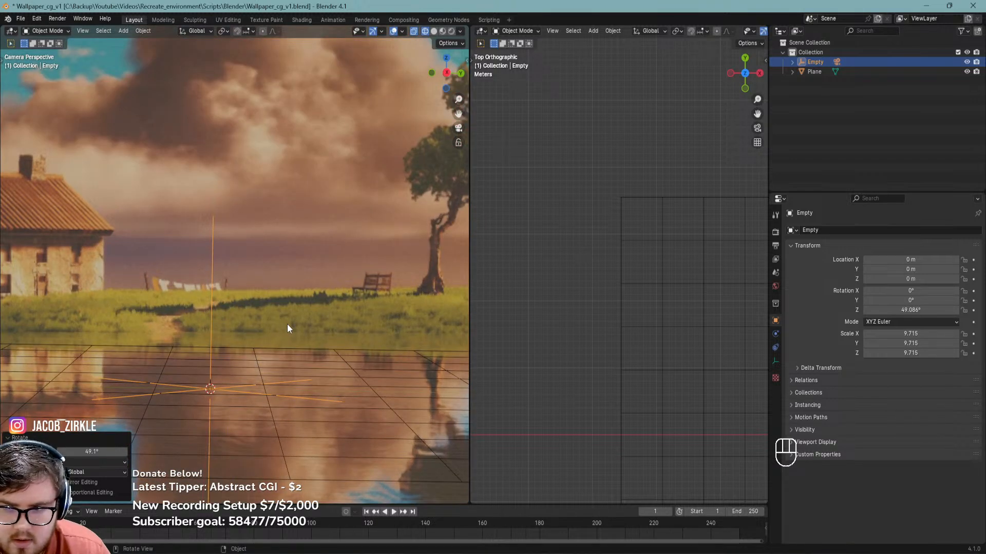
shift+middle_drag(278, 325, 254, 344)
key(ctrl+s)
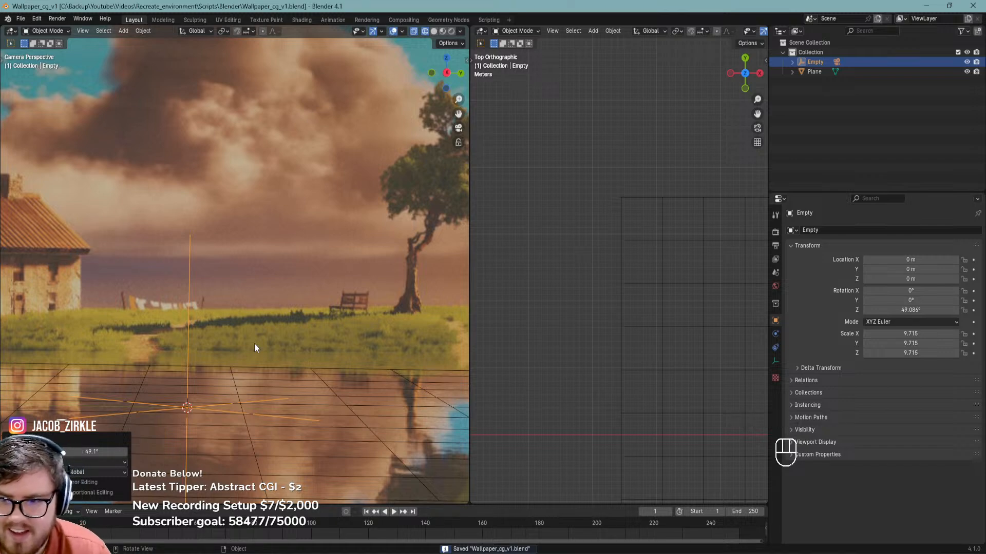
Delete the subdivided guide plane and save the file
scroll(254, 344, down, 4)
shift+middle_drag(275, 361, 285, 405)
click(308, 333)
key(x)
click(308, 333)
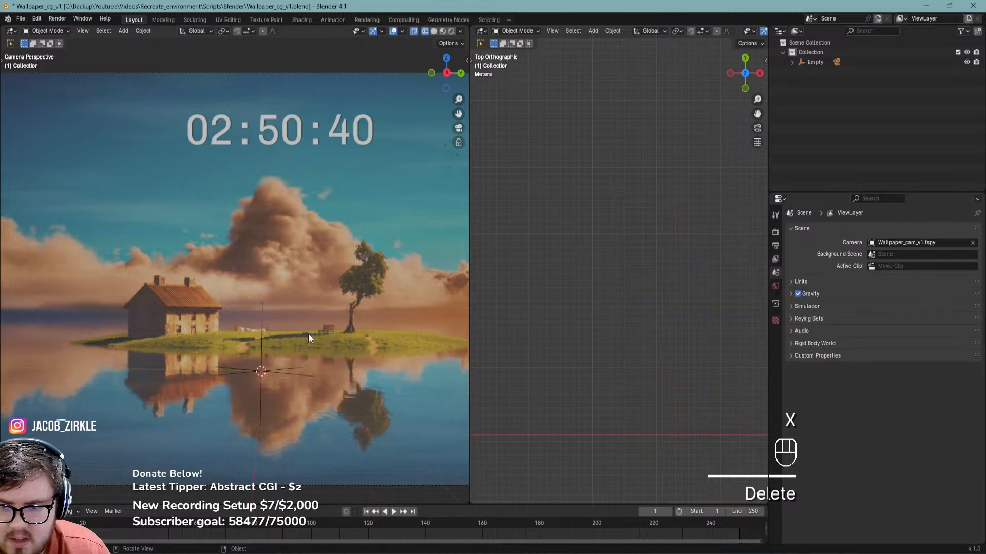
shift+middle_drag(269, 370, 300, 338)
key(ctrl+s)
key(ctrl+s)
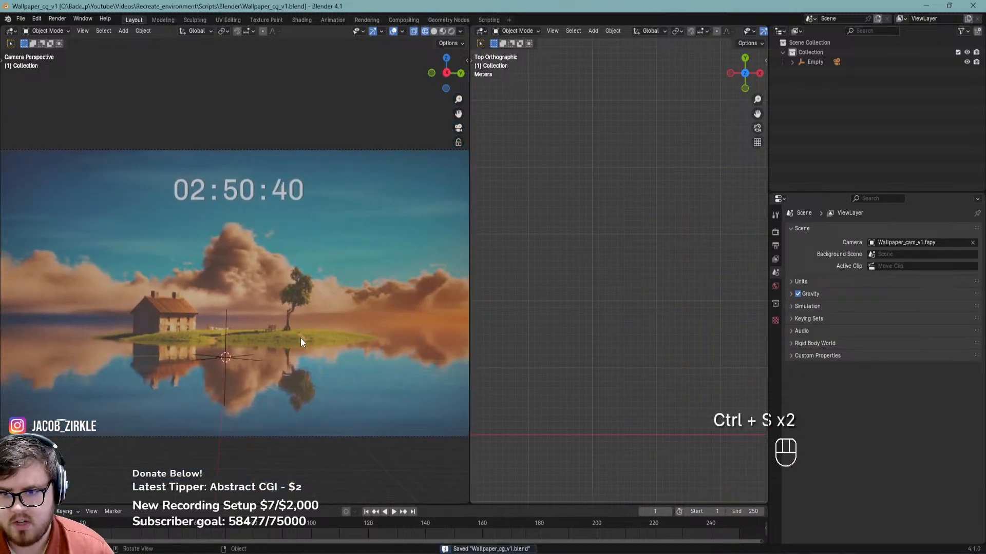
scroll(216, 367, up, 6)
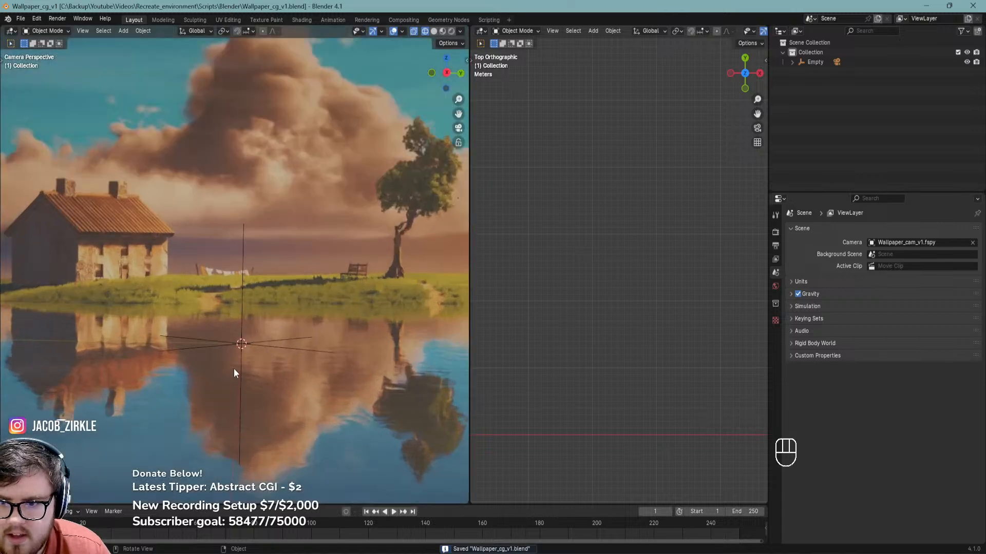
scroll(235, 368, down, 4)
shift+middle_drag(278, 344, 295, 343)
key(ctrl+s)
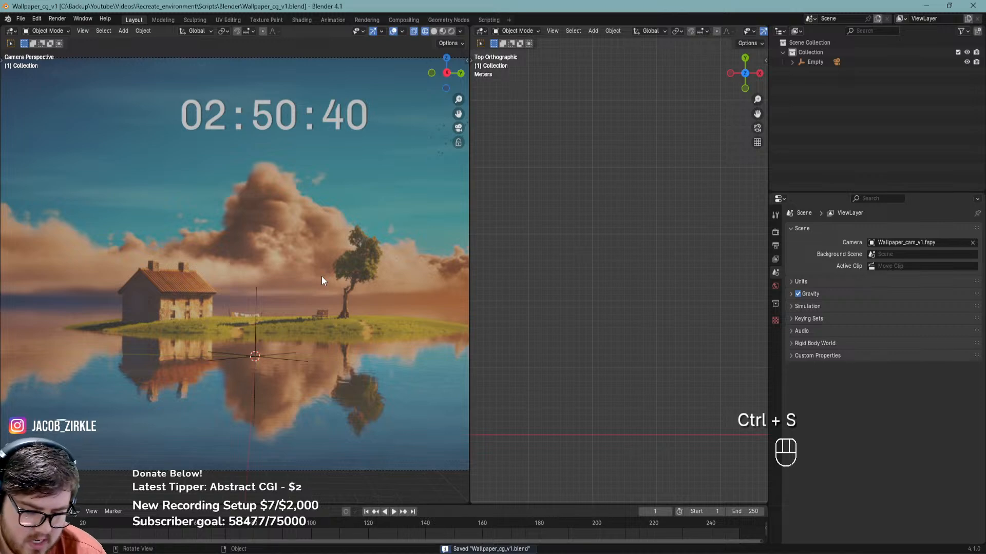
scroll(291, 283, down, 1)
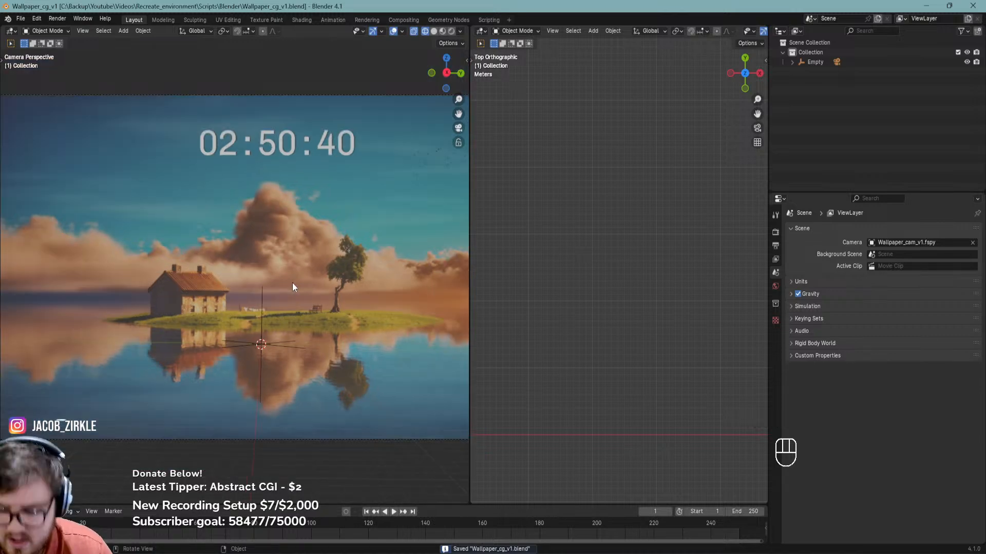
scroll(313, 295, down, 2)
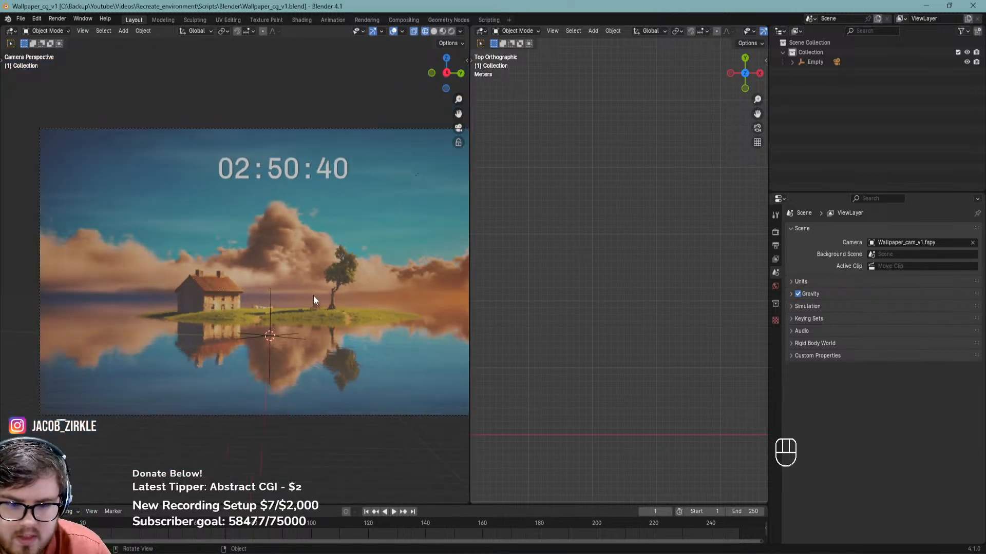
shift+middle_drag(313, 296, 301, 365)
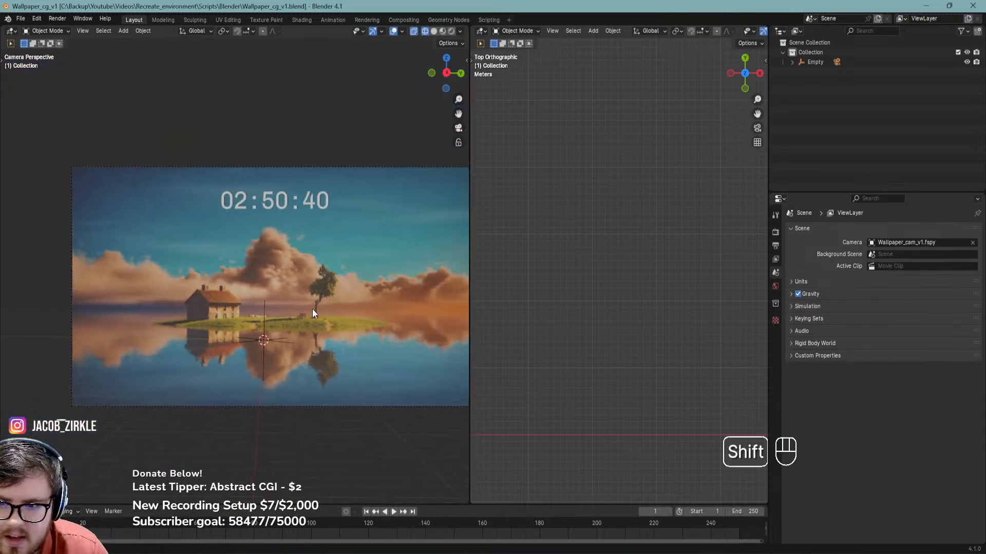
scroll(277, 336, up, 1)
key(ctrl+s)
key(ctrl+s)
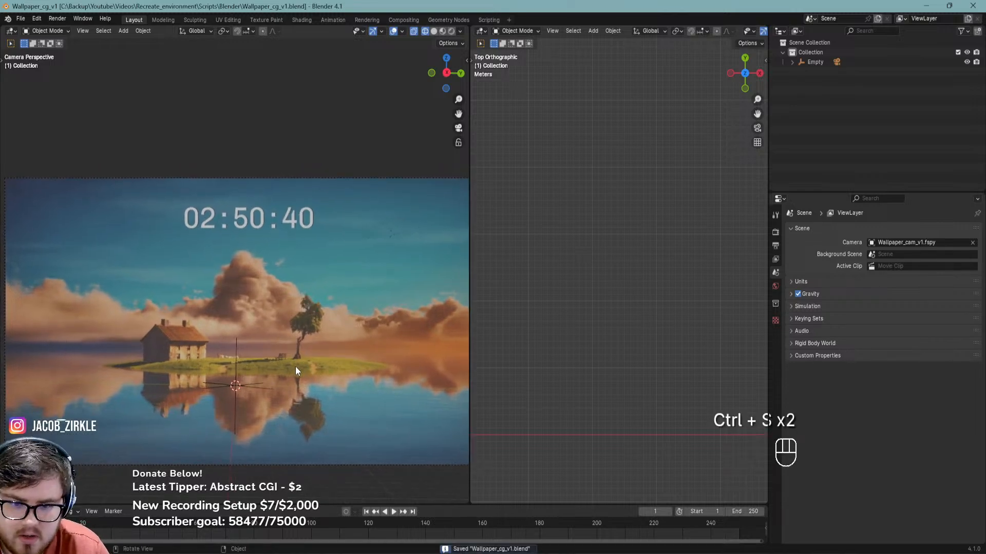
scroll(306, 370, up, 3)
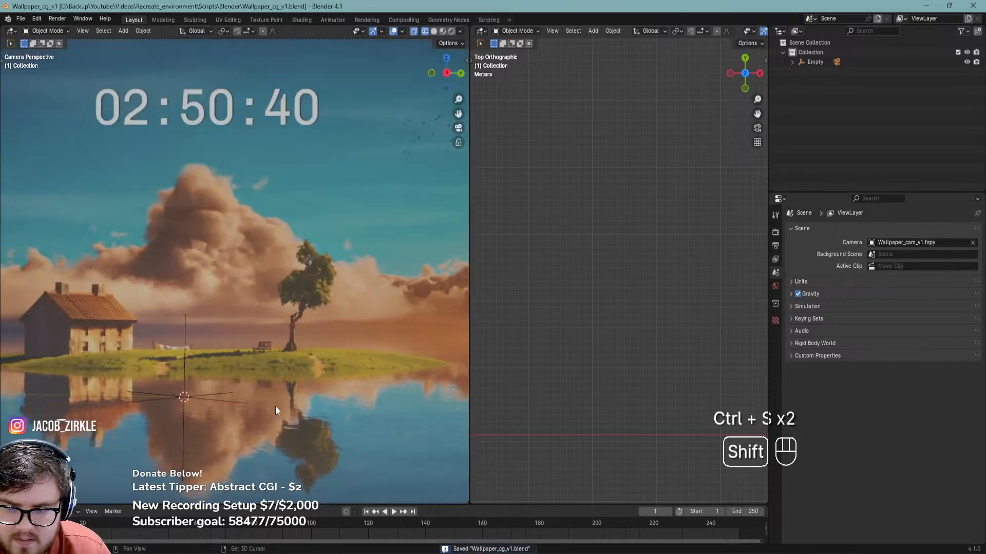
shift+middle_drag(275, 409, 341, 360)
key(ctrl+s)
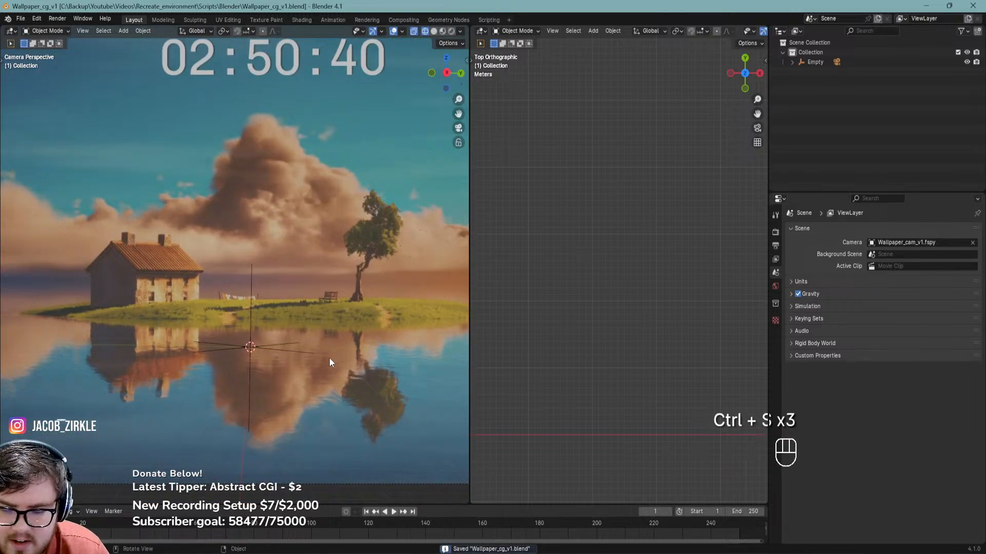
shift+middle_drag(291, 365, 325, 344)
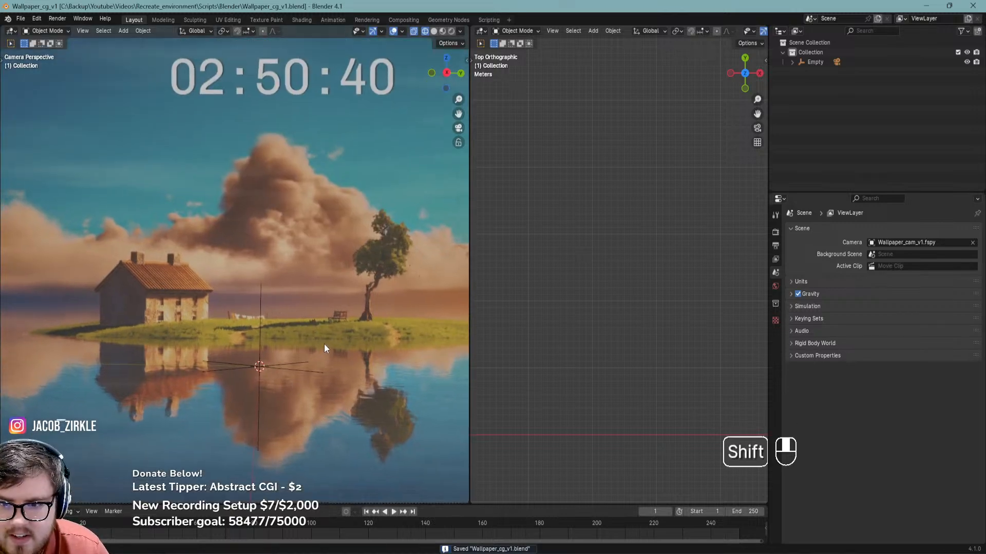
scroll(302, 259, down, 3)
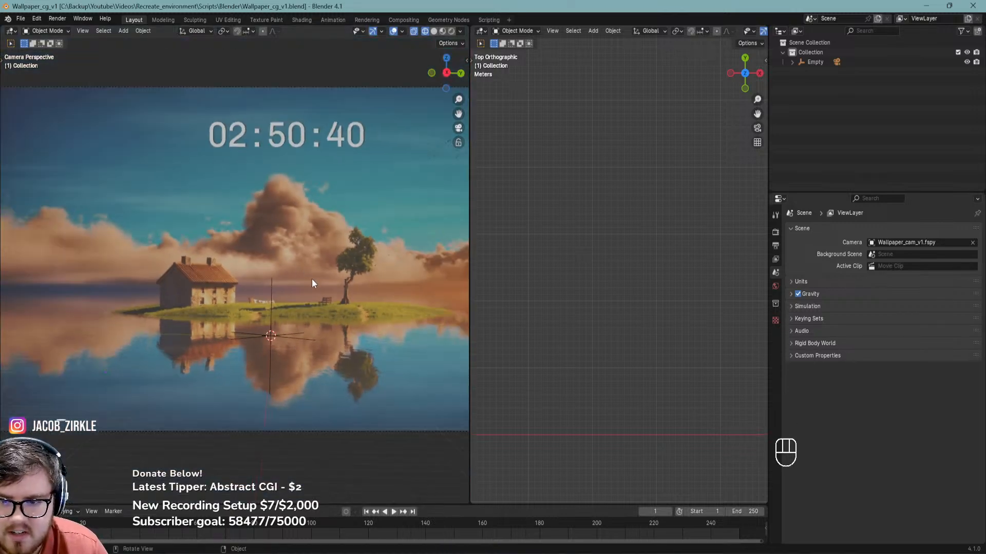
Detach the Wallpaper_cam_v1.fspy camera from the rotated empty using Clear and Keep Transformation
click(345, 102)
right_click(328, 109)
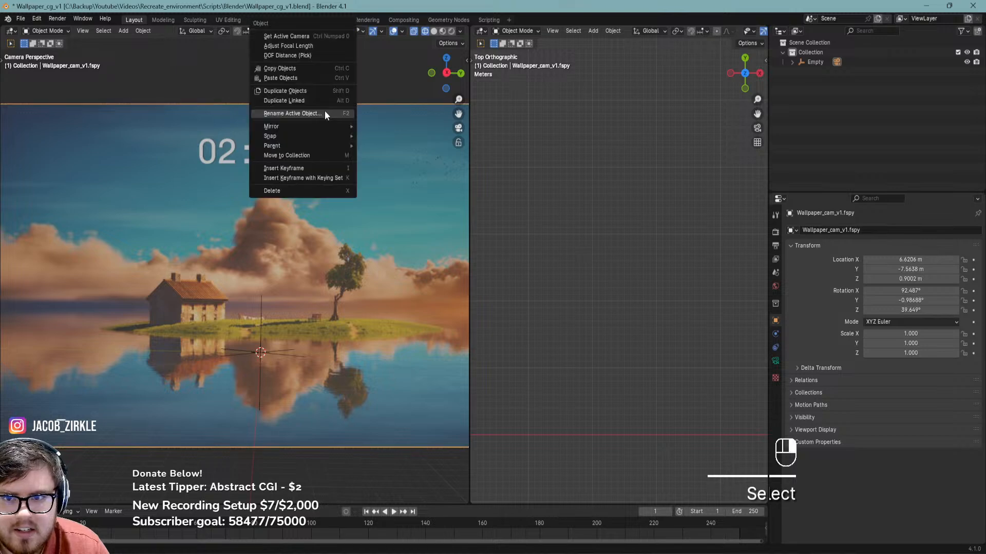
mouse_move(286, 140)
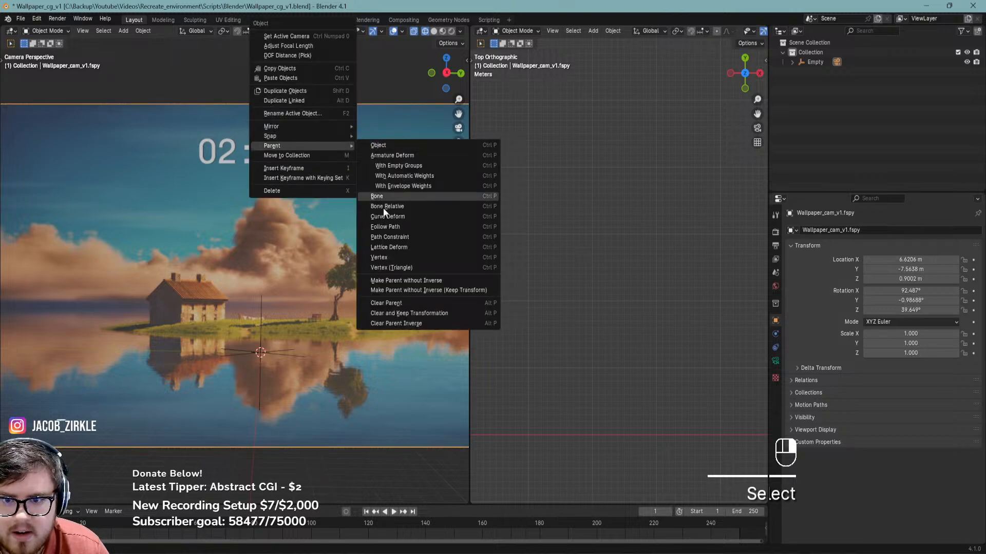
click(383, 315)
Delete the now unused empty at the origin and save the file
click(259, 340)
key(x)
click(258, 331)
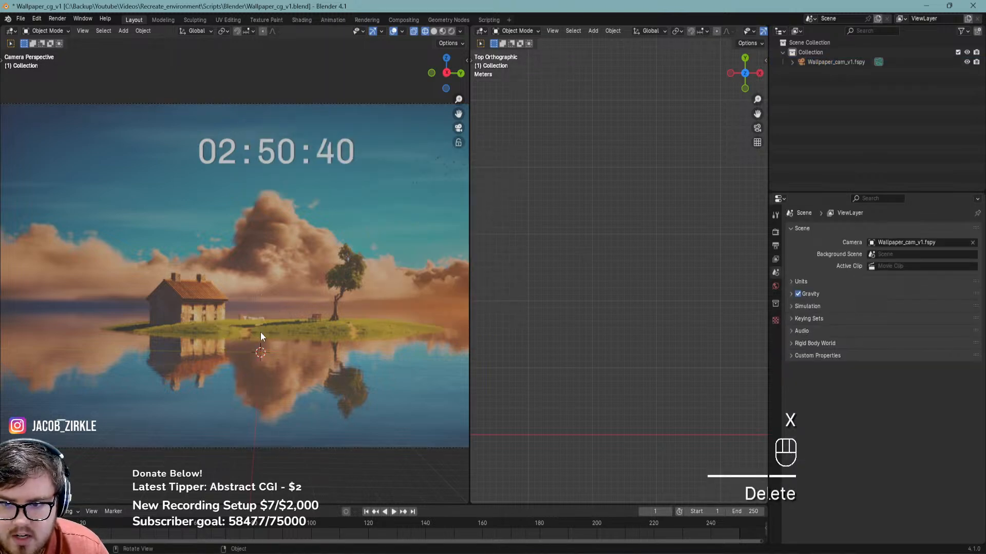
shift+middle_drag(258, 330, 263, 321)
key(ctrl+s)
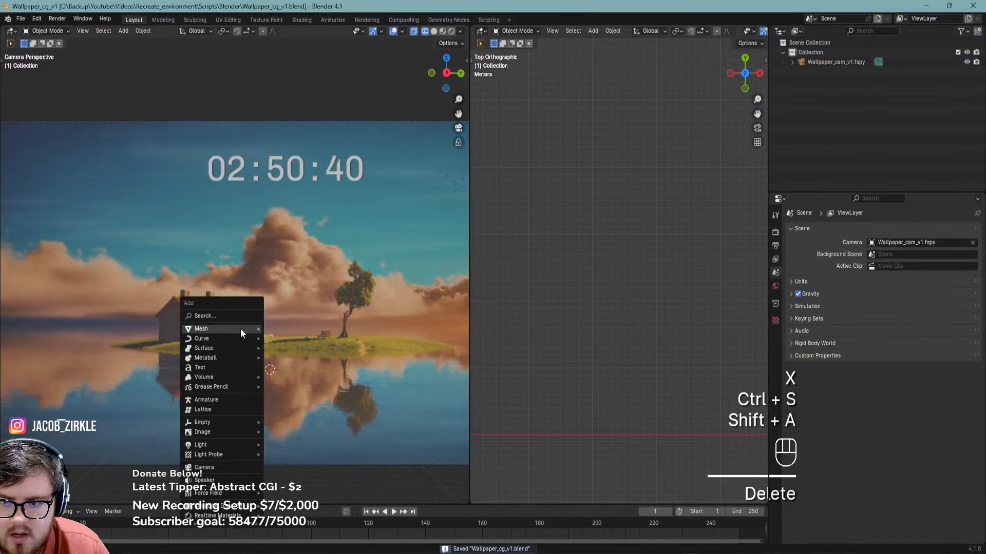
Add a plane at the origin for the water surface and scale it up to about 56.8
mouse_move(240, 328)
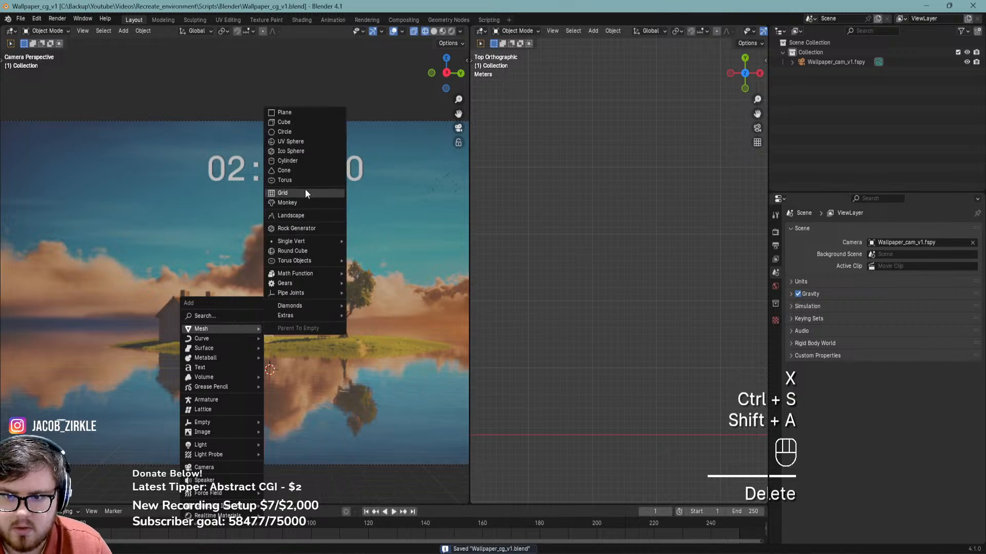
click(338, 121)
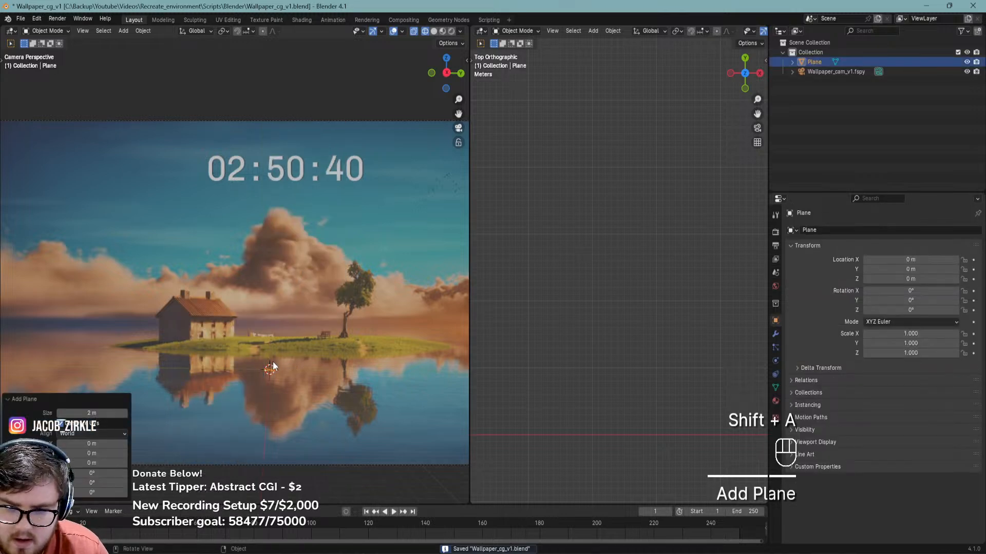
scroll(277, 362, up, 3)
key(s)
key(g)
key(shift+z)
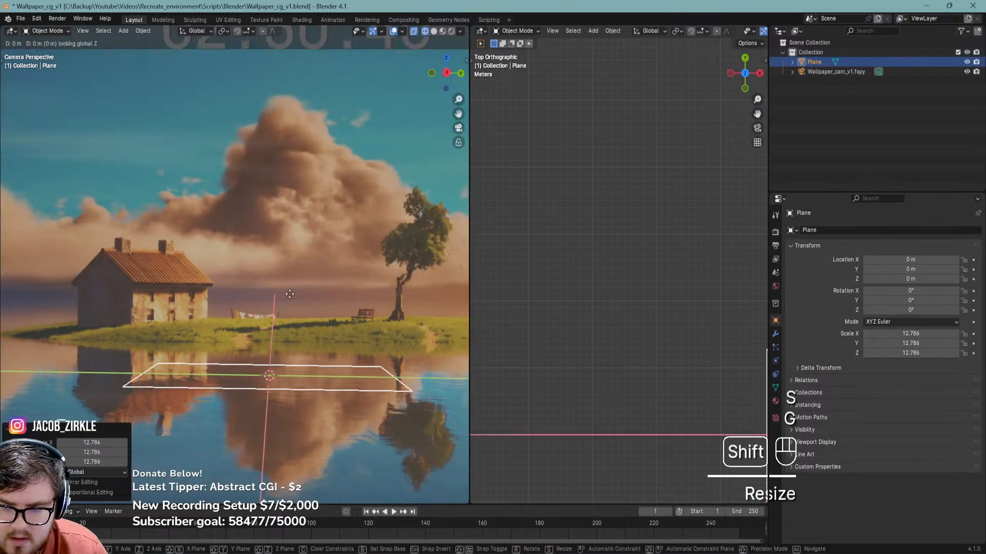
right_click(177, 267)
key(s)
click(329, 295)
scroll(336, 298, down, 4)
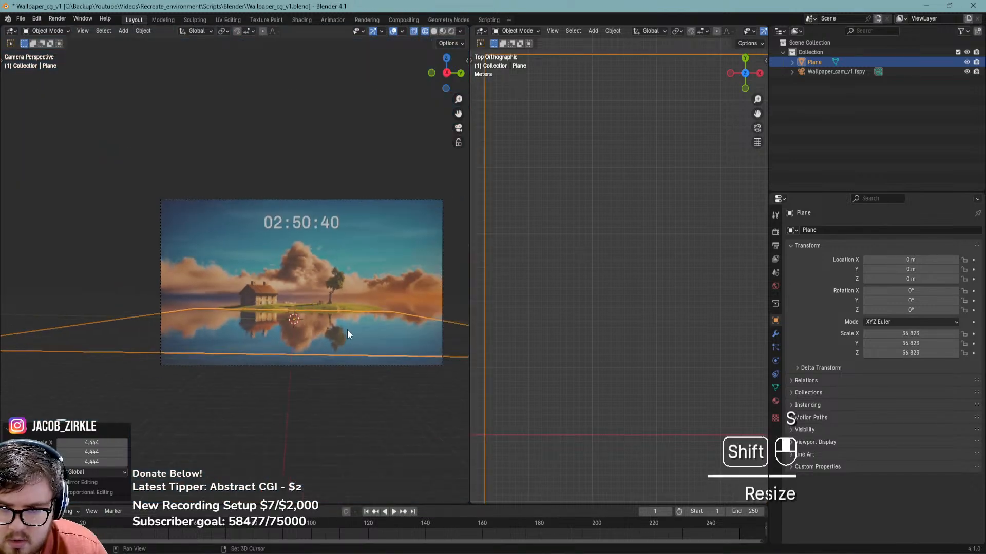
Move the plane away from the camera to about X -81.1 m, Y 5.6 m, and enlarge it to a scale of about 198.9
key(g)
click(356, 319)
key(s)
click(53, 298)
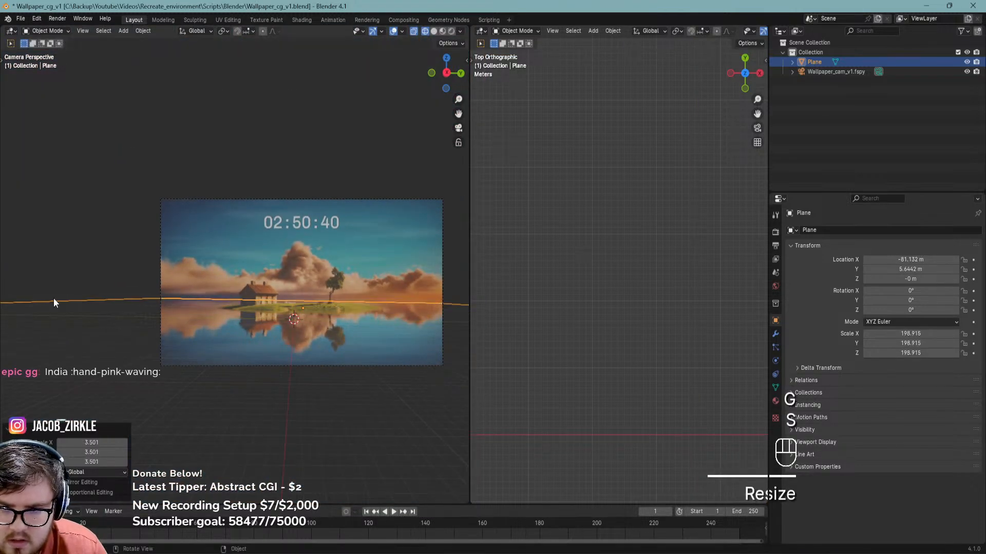
Enlarge the plane to a scale of about 619.4, shift it to about X -508.4 m, Y 1.2 m, and save the file
key(KP_Decimal)
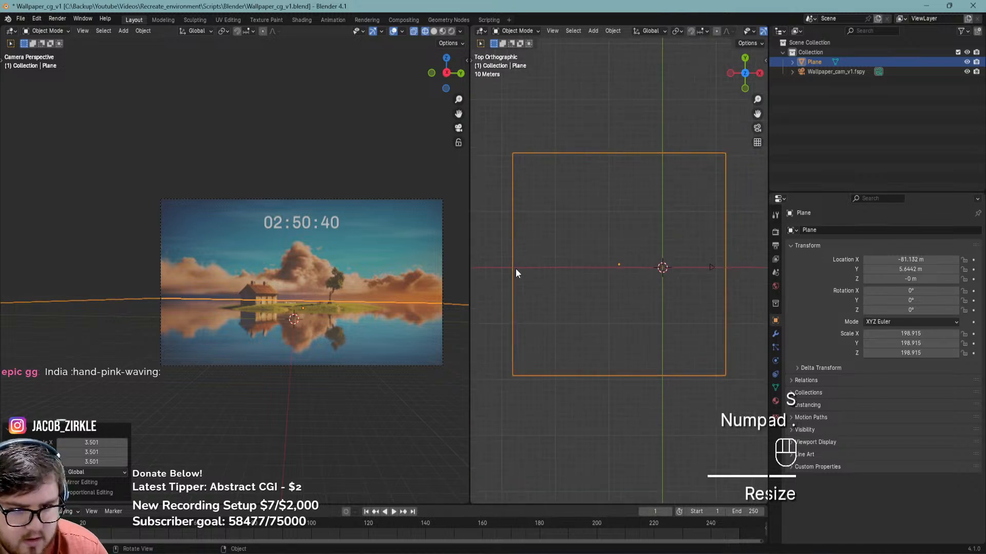
key(s)
click(691, 242)
key(g)
click(523, 246)
scroll(302, 314, up, 5)
shift+middle_drag(302, 313, 208, 267)
key(ctrl+s)
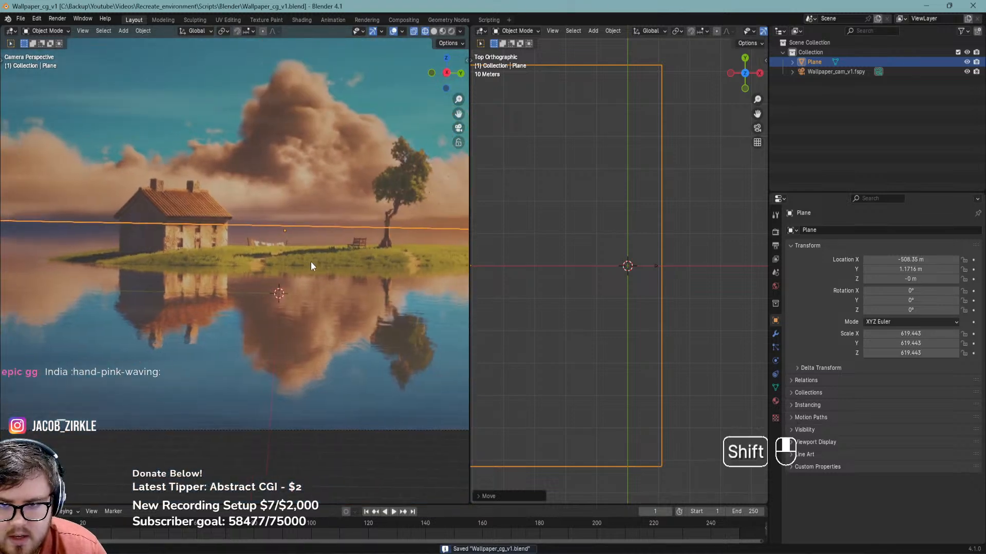
Add a cube at the origin as the base mesh for the island
shift+middle_drag(326, 242, 306, 260)
shift+middle_drag(517, 253, 723, 235)
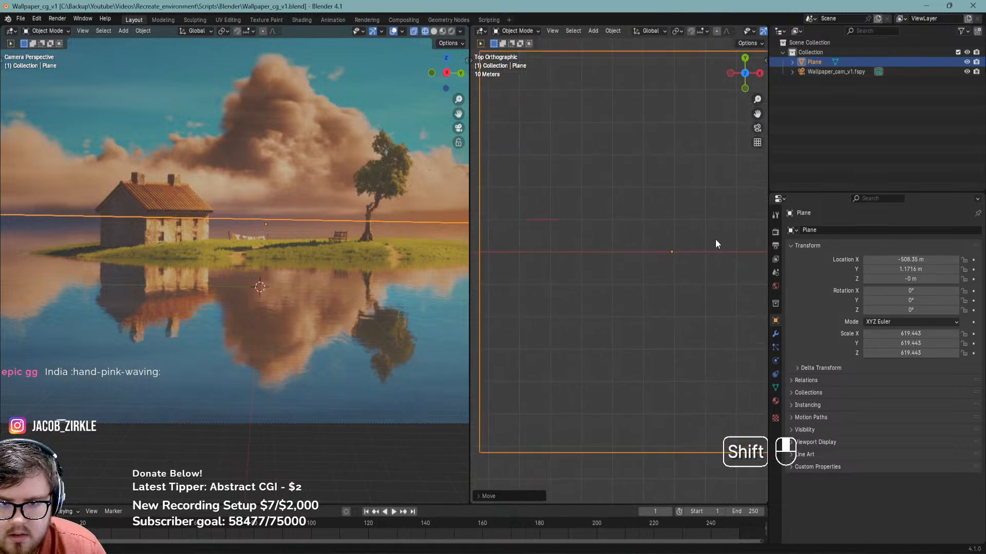
scroll(674, 257, down, 3)
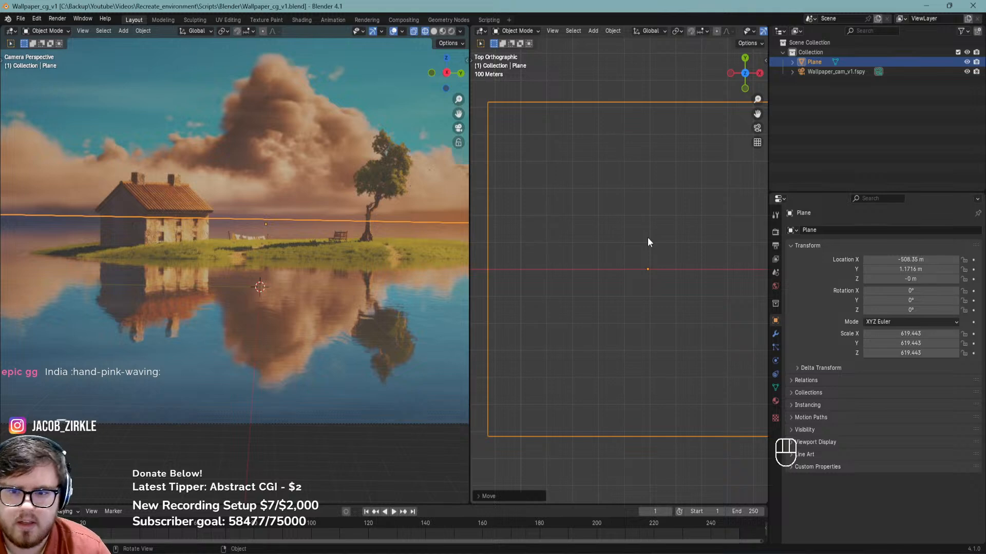
shift+middle_drag(658, 234, 612, 270)
key(shift+a)
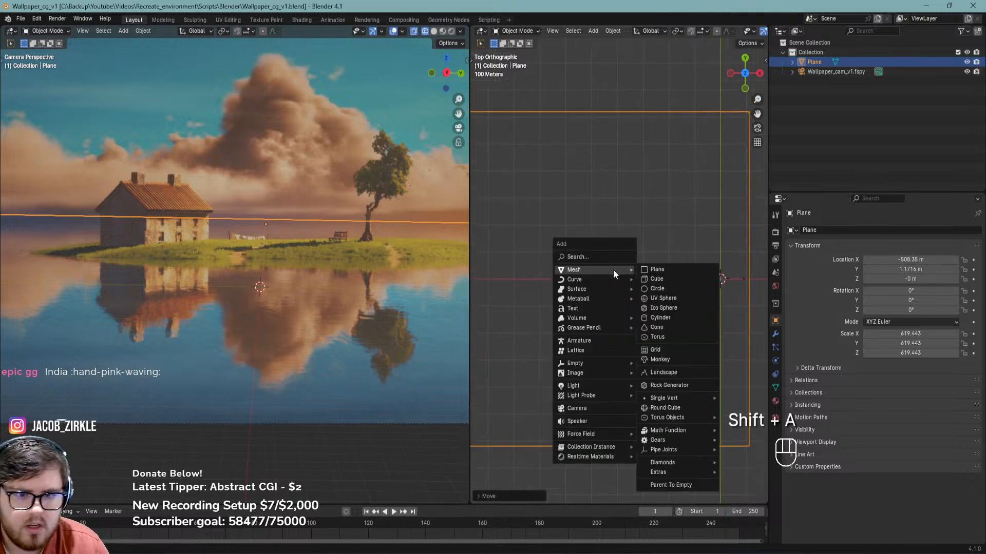
click(665, 279)
key(g)
click(564, 281)
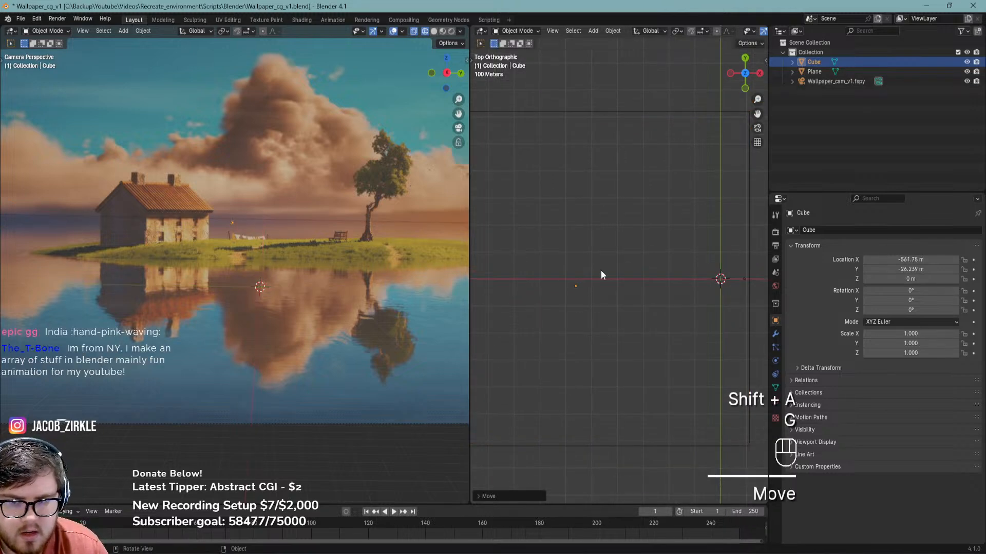
key(g)
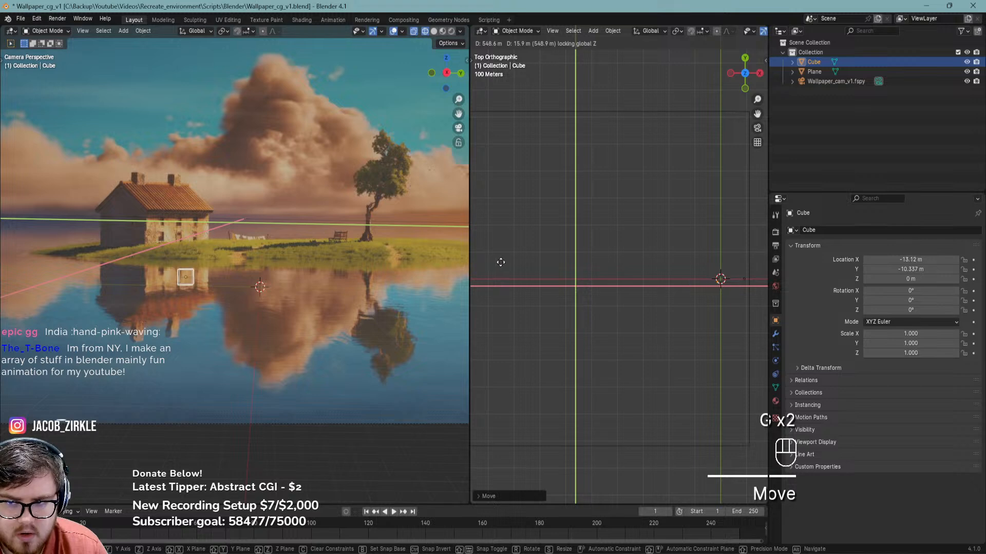
click(500, 261)
key(Tab)
key(a)
key(g)
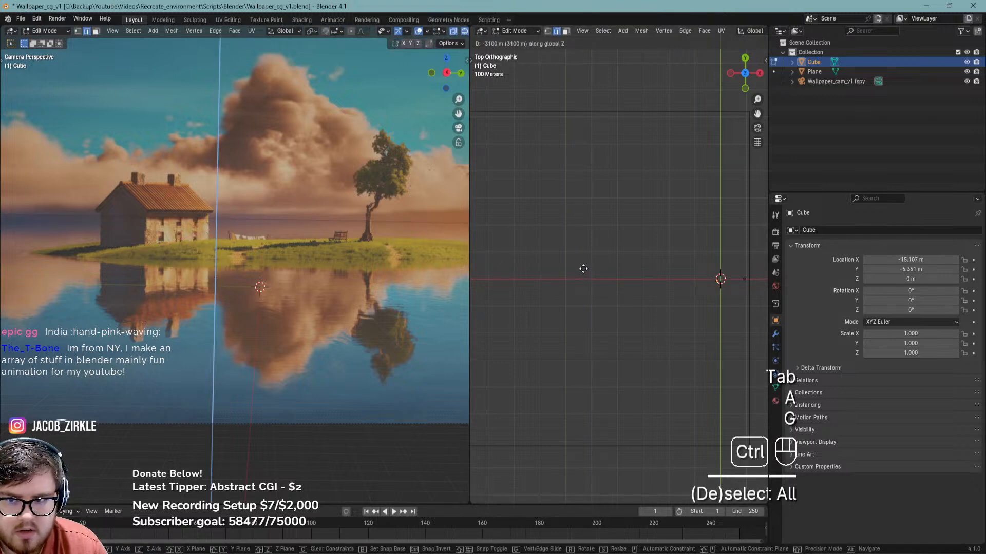
right_click(583, 268)
key(ctrl+z)
key(ctrl+z)
key(ctrl+z)
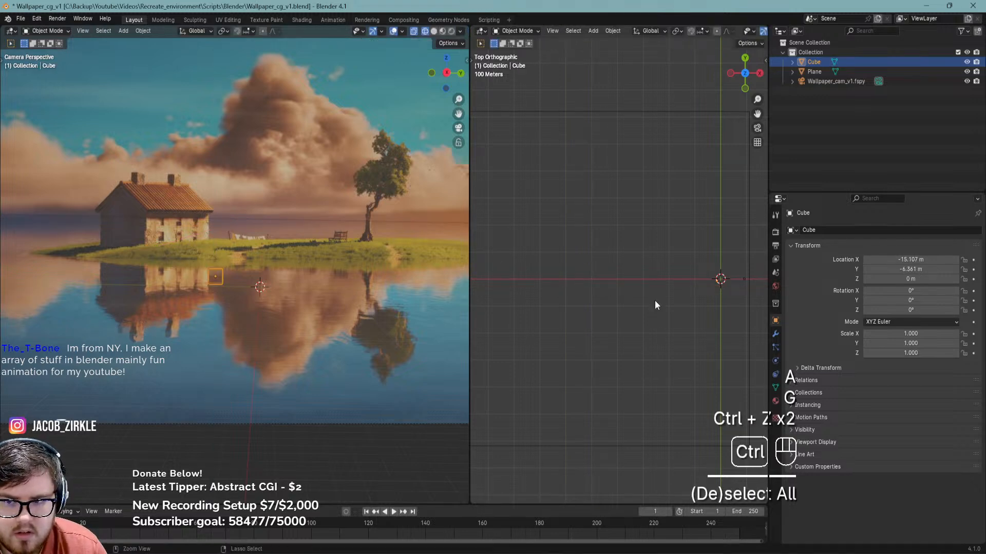
Raise the cube's whole mesh in Edit Mode until its bottom face sits at the object origin, then return to Object Mode
key(Tab)
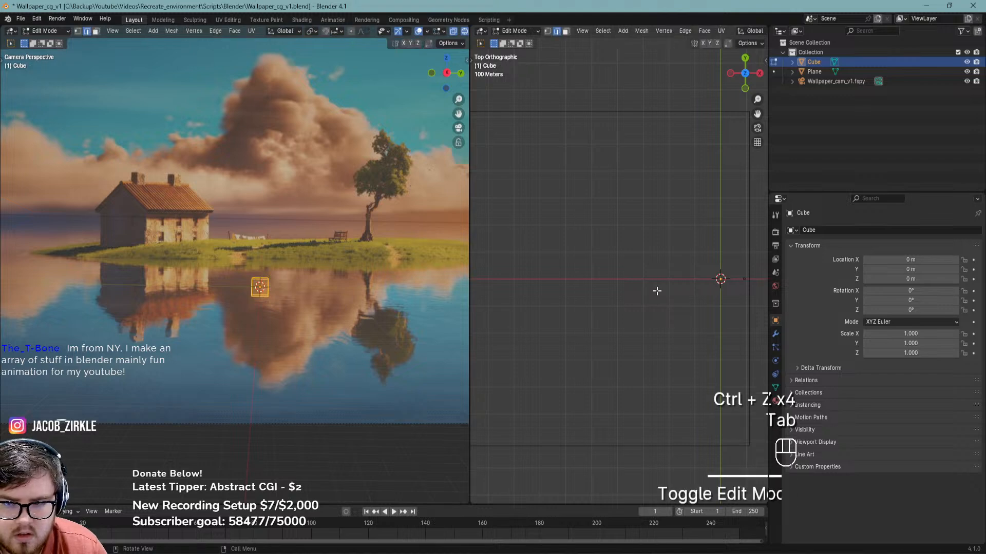
key(a)
key(g)
right_click(667, 285)
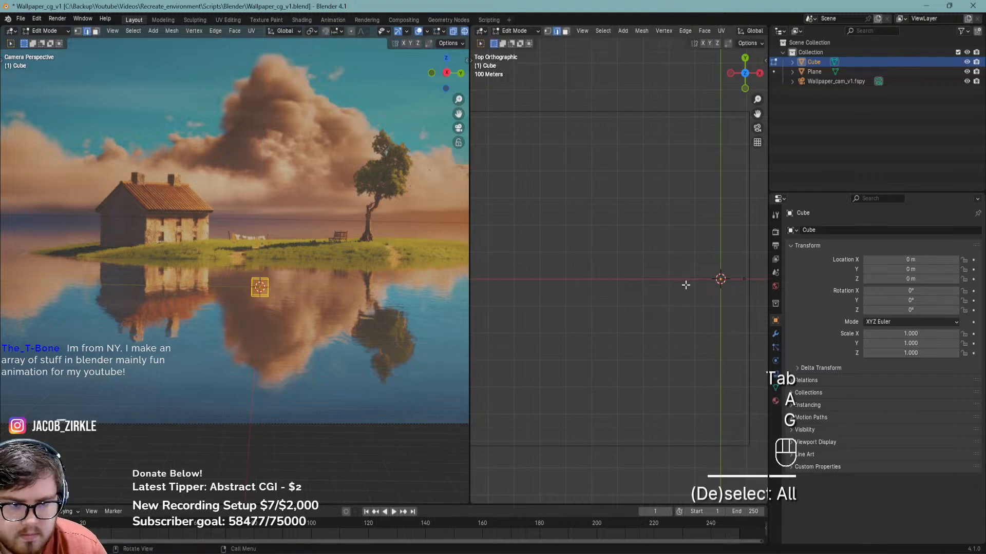
key(KP_Decimal)
key(KP_5)
middle_drag(685, 285, 675, 263)
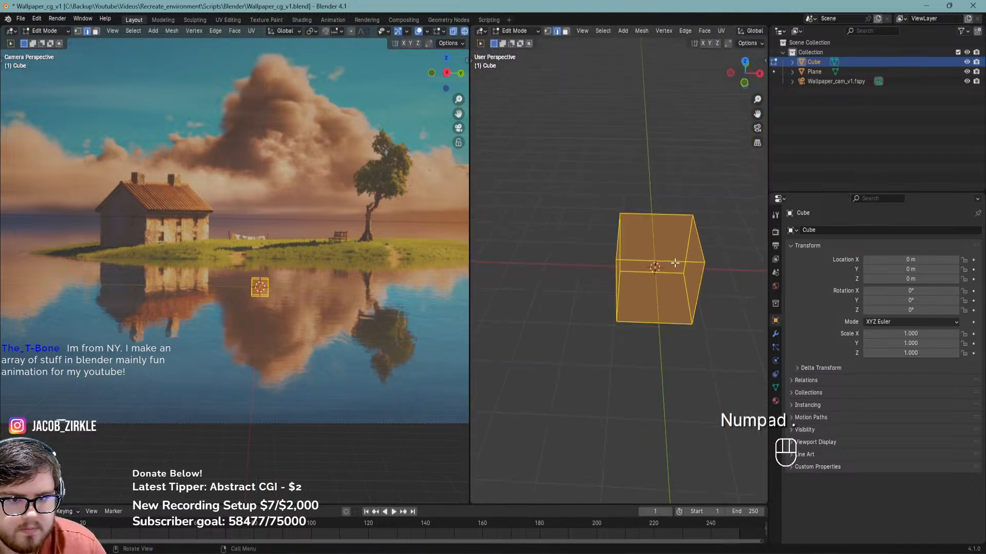
key(g)
click(686, 245)
key(Tab)
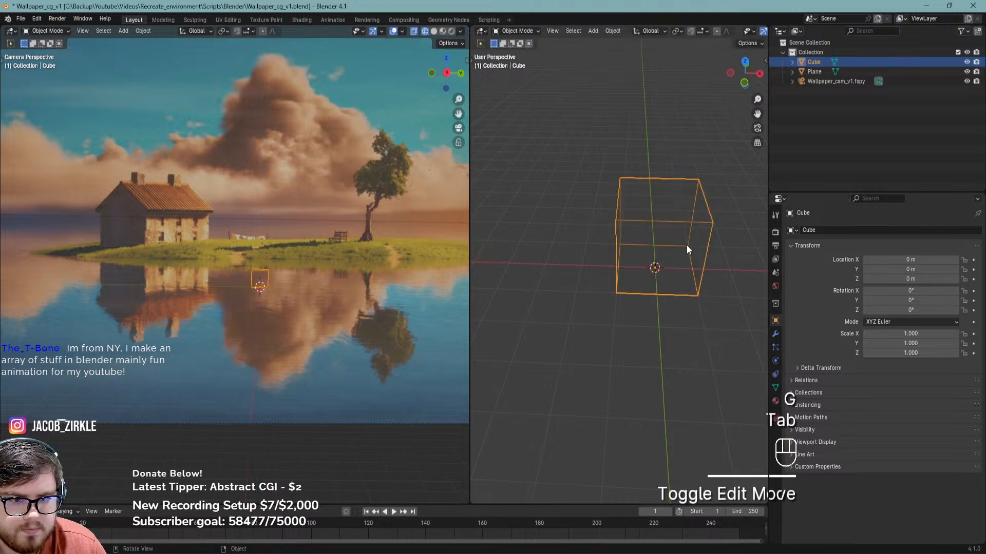
Move the cube along the ground plane to about X -69.3 m, Y -1.0 m, onto the island in the reference, and save the file
key(g)
key(shift+z)
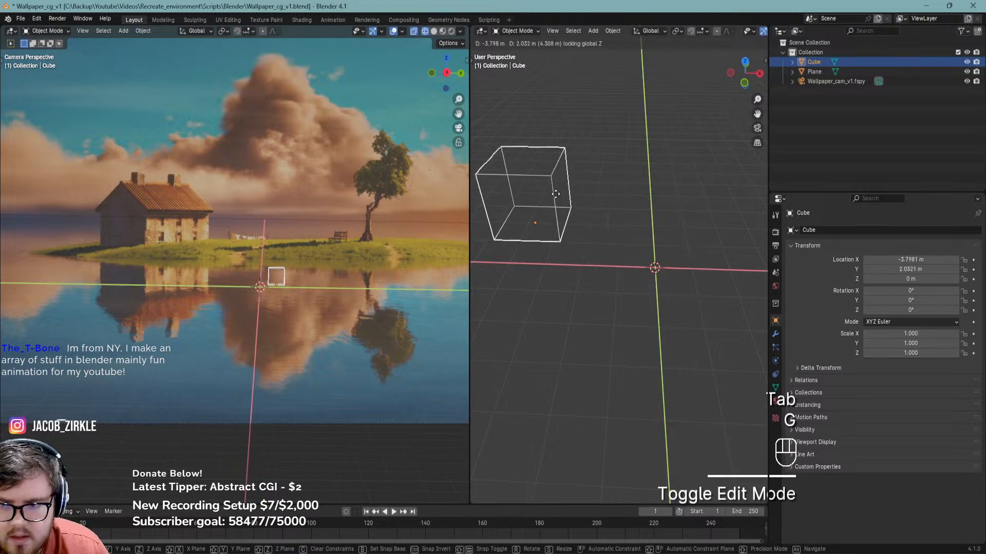
click(528, 247)
middle_drag(527, 247, 636, 279)
key(g)
key(shift+z)
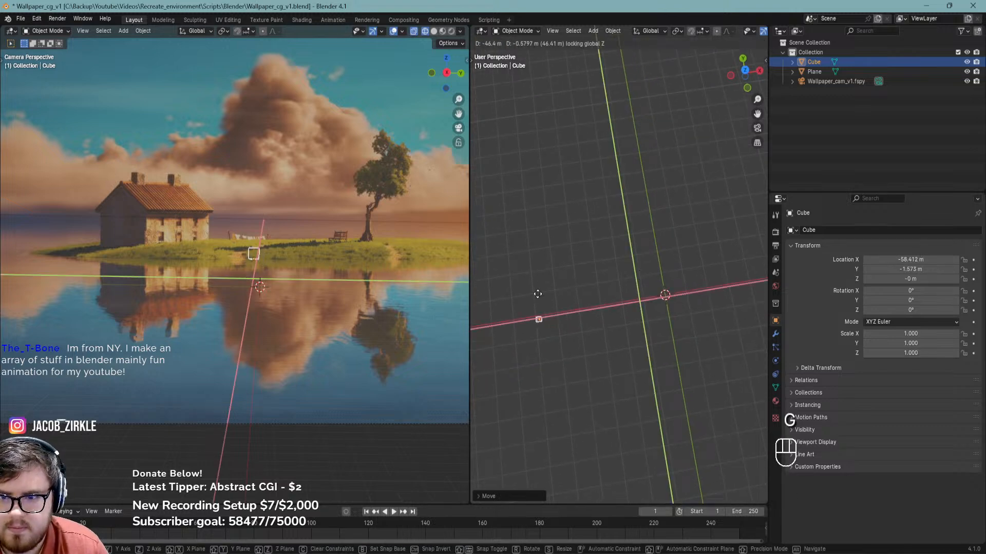
click(514, 296)
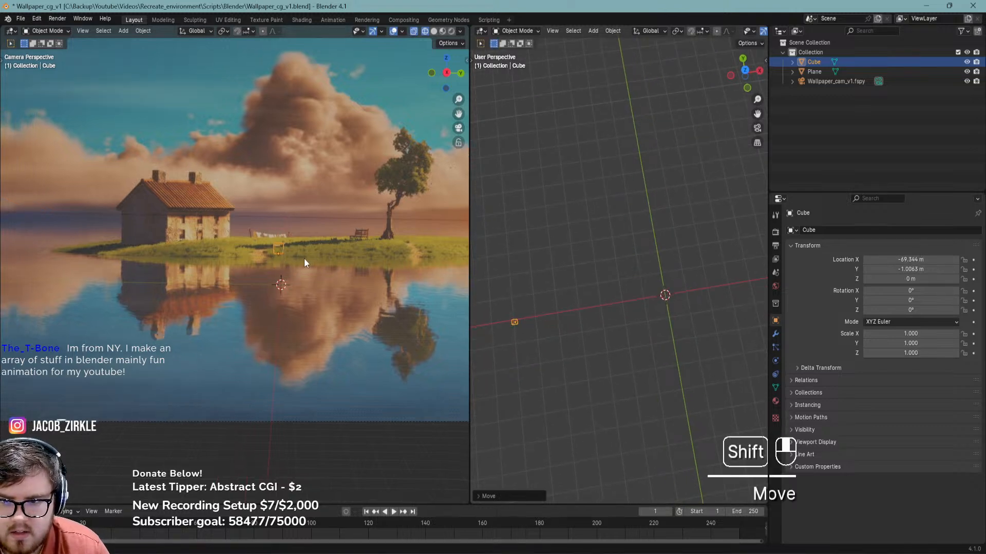
shift+middle_drag(304, 258, 267, 275)
shift+middle_drag(612, 279, 627, 263)
key(ctrl+s)
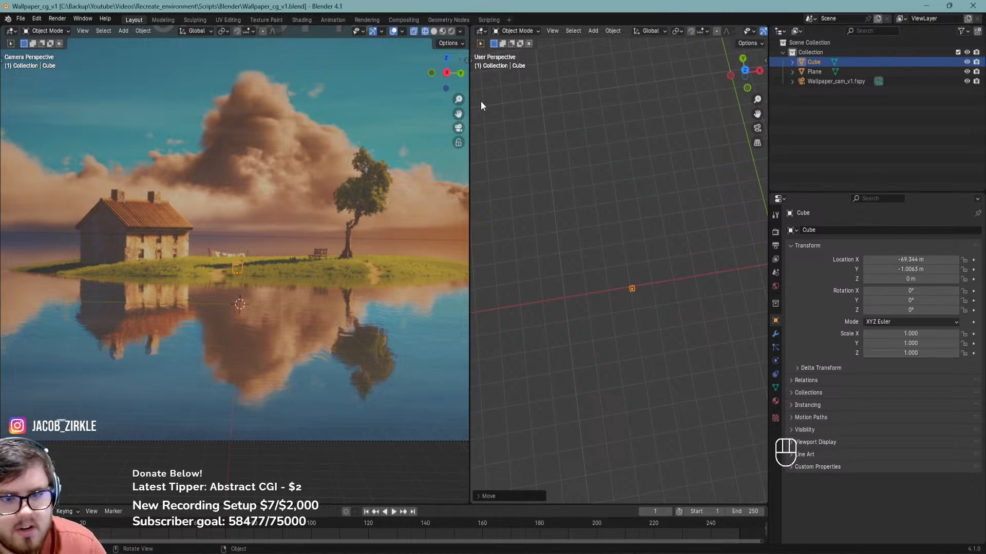
scroll(223, 284, up, 4)
shift+middle_drag(233, 263, 208, 333)
key(ctrl+s)
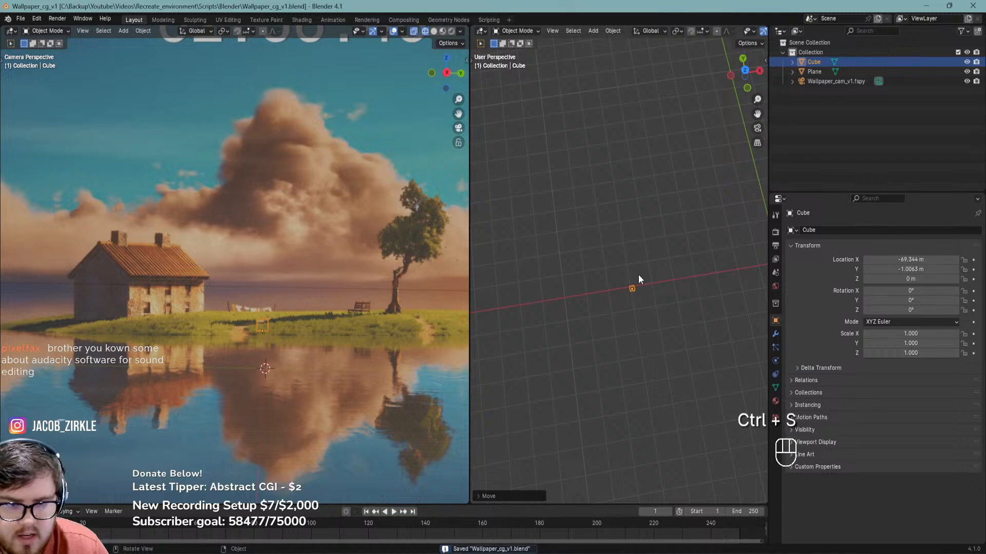
scroll(275, 306, up, 3)
scroll(272, 328, down, 3)
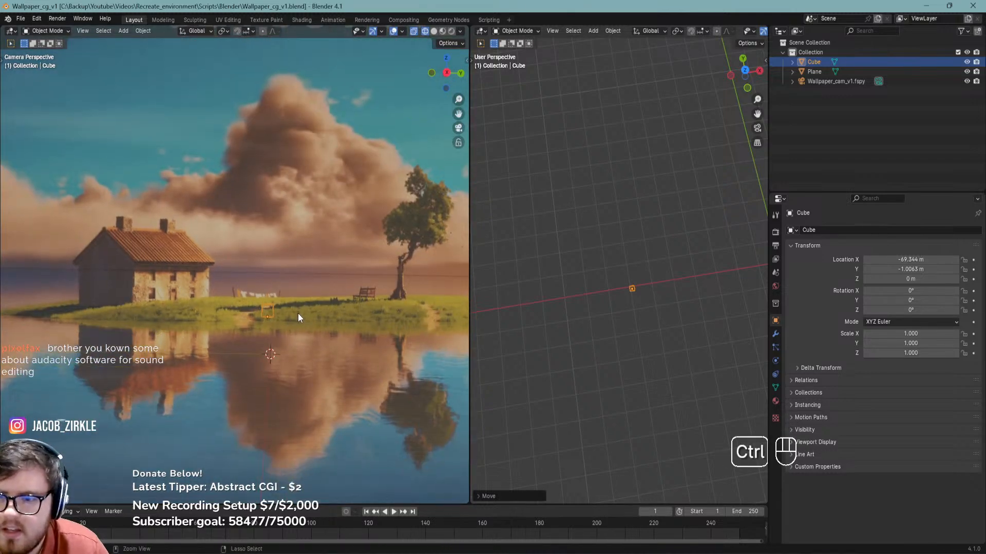
key(ctrl+s)
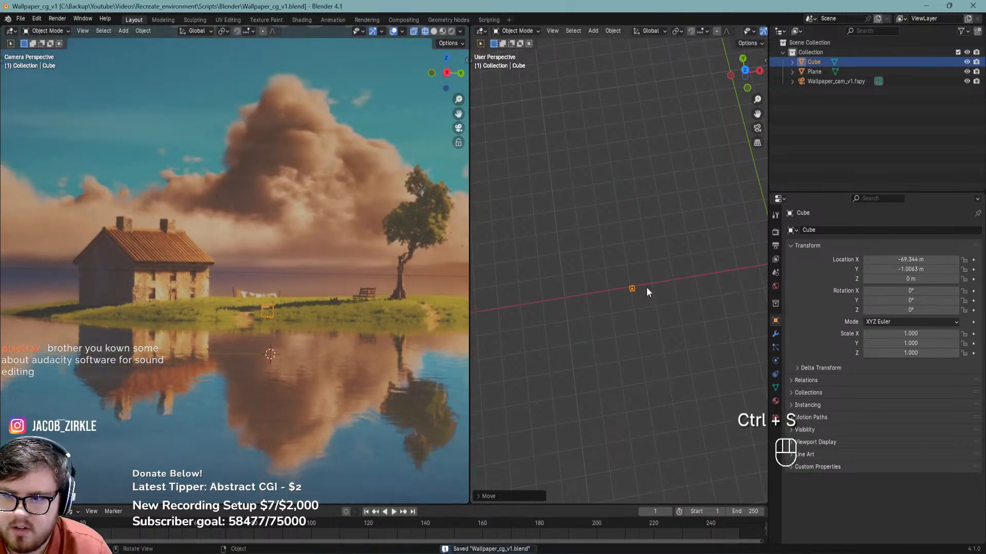
shift+middle_drag(464, 299, 437, 293)
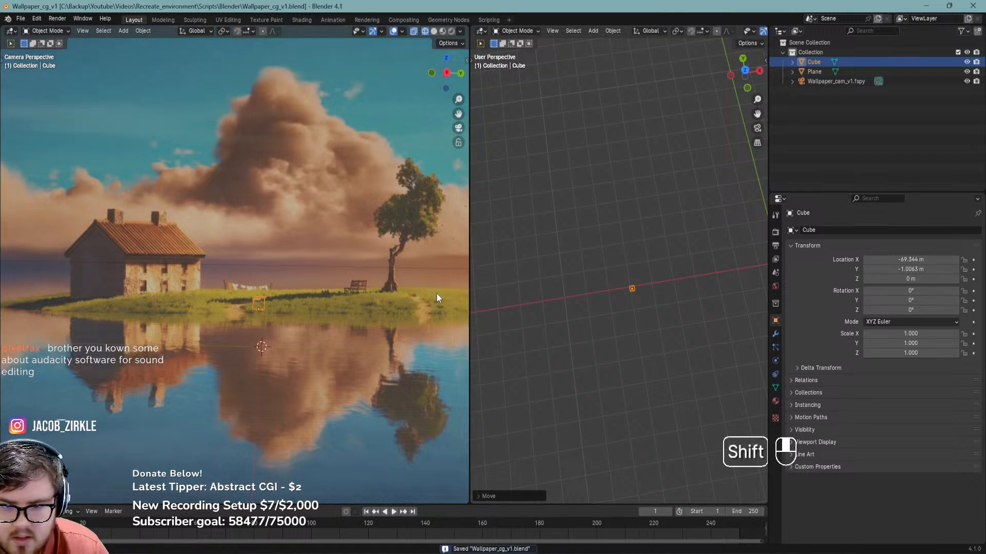
key(ctrl+s)
Scale the cube to about 8.85 in X and Y only, and add a Subdivision modifier with 3 viewport levels
key(s)
key(shift+z)
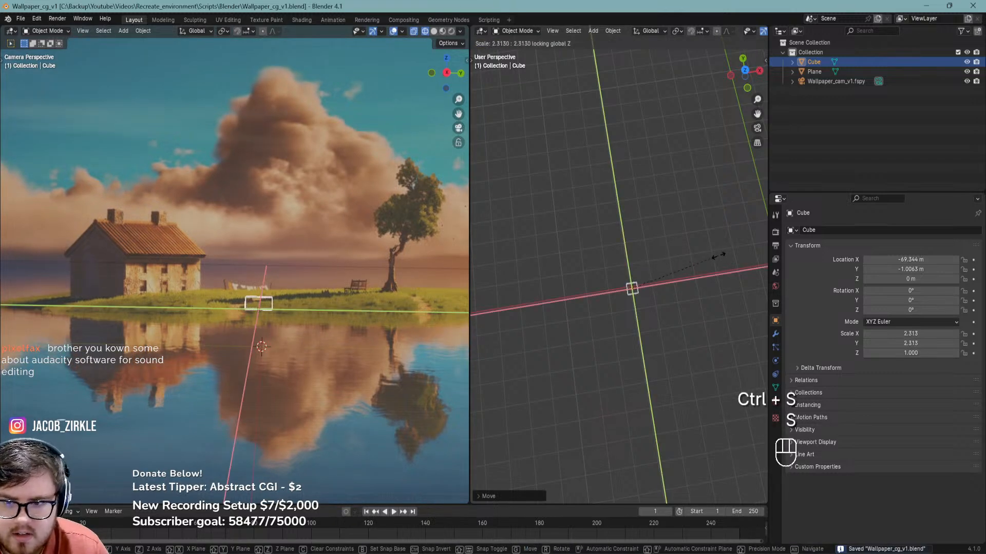
click(670, 212)
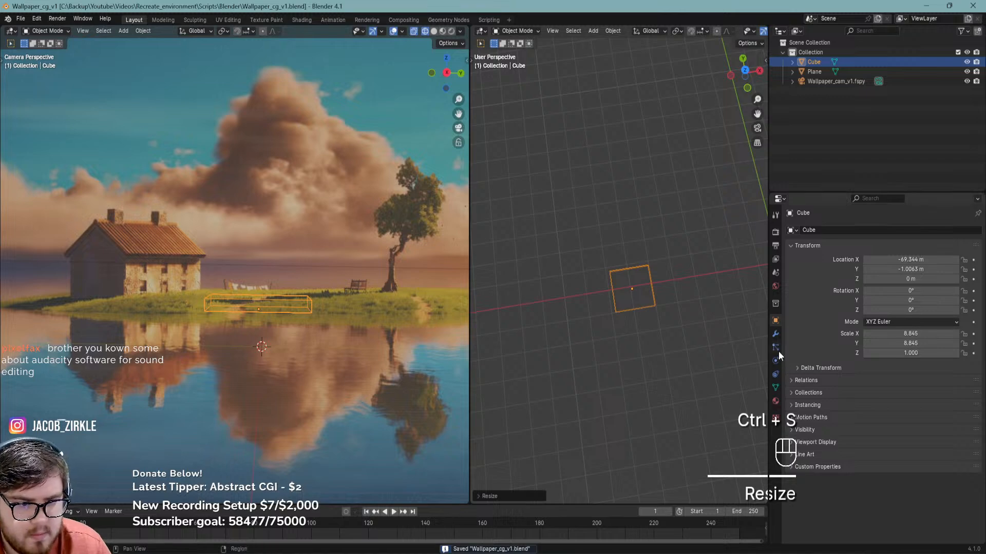
click(775, 334)
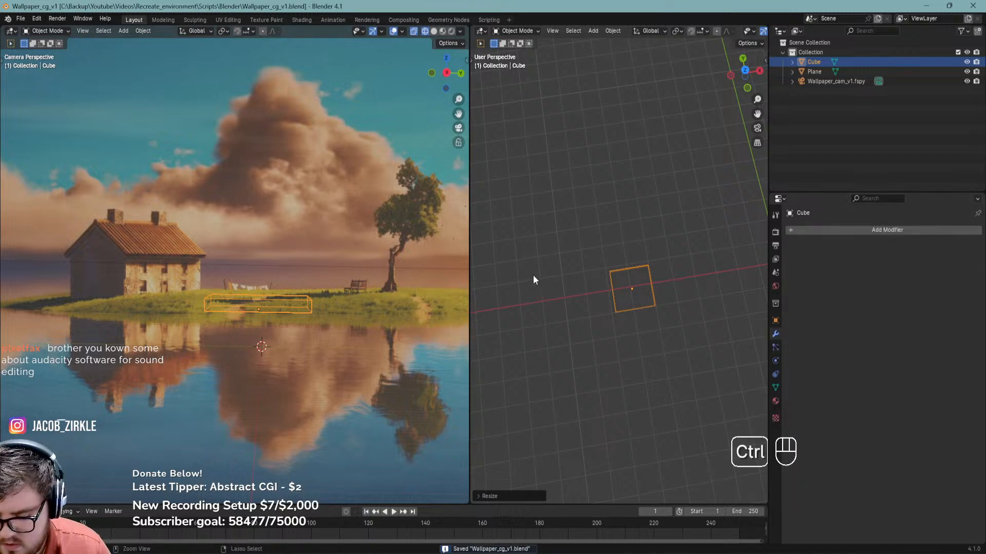
key(ctrl+3)
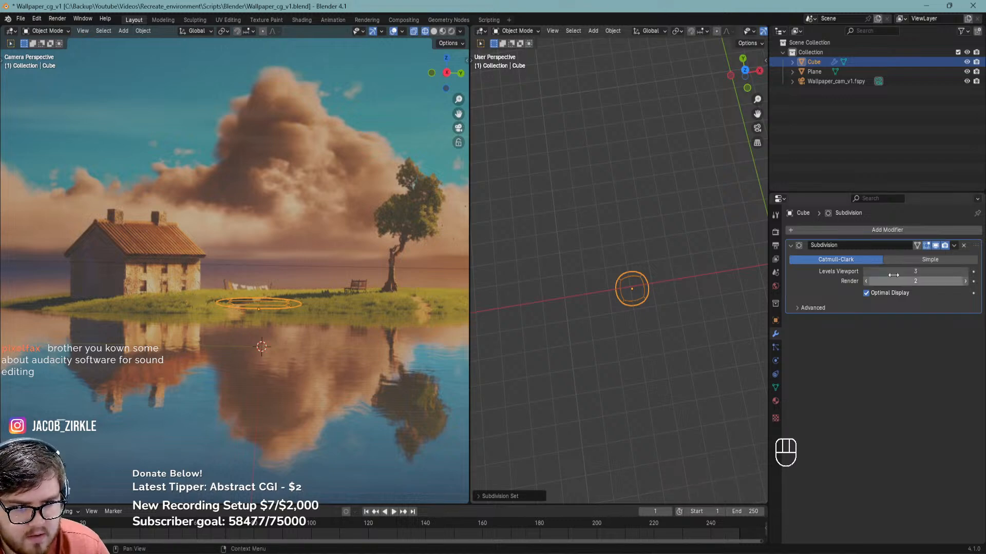
Lower the cube's bottom face by about 1.5 m along Z and show the camera view in solid shading
scroll(303, 282, up, 5)
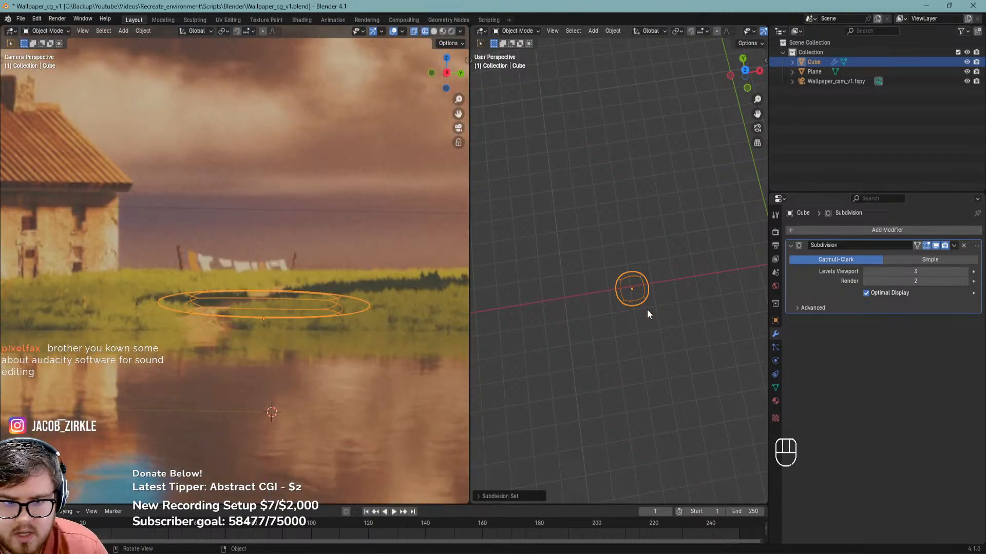
scroll(299, 305, down, 2)
middle_drag(649, 268, 626, 239)
key(Tab)
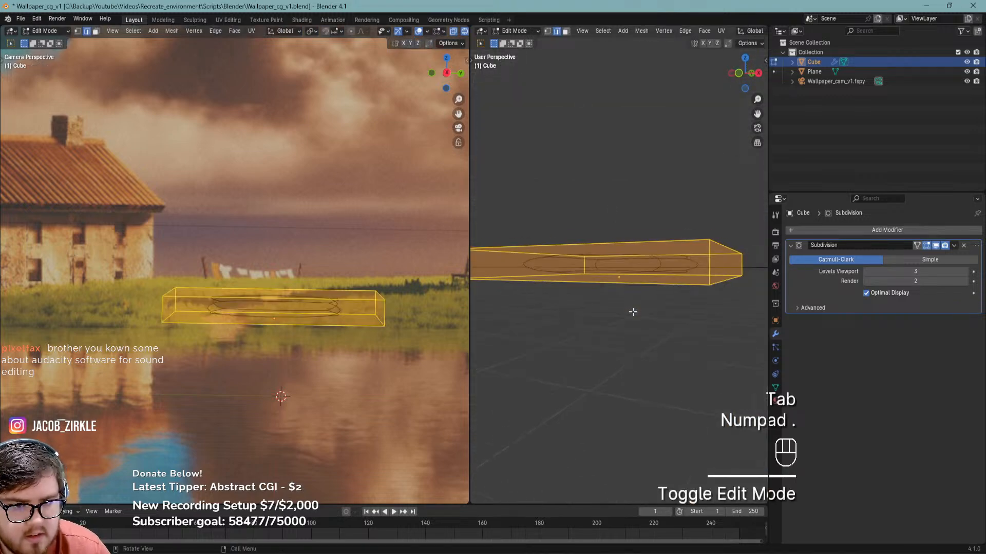
middle_drag(632, 311, 638, 280)
key(3)
click(646, 271)
key(g)
key(z)
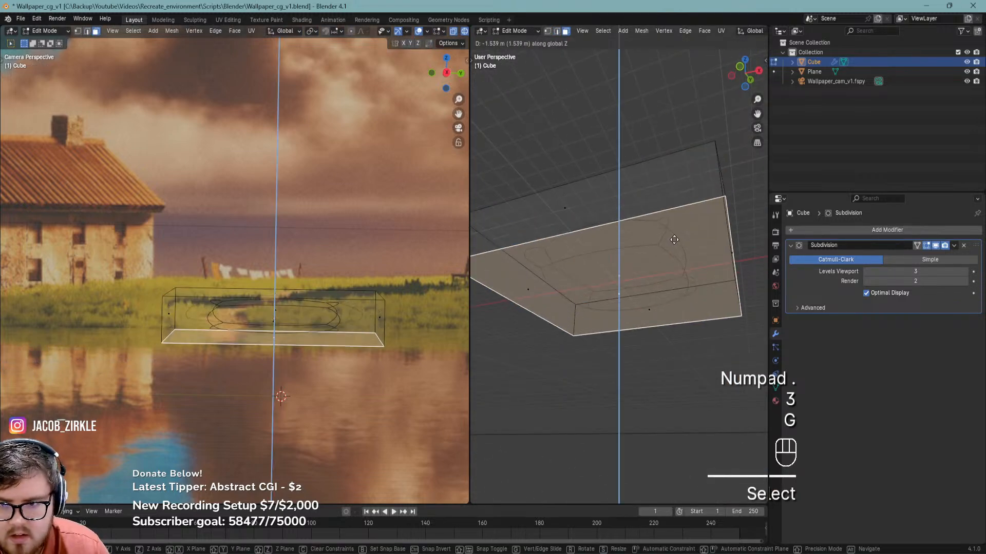
click(676, 239)
scroll(383, 311, down, 5)
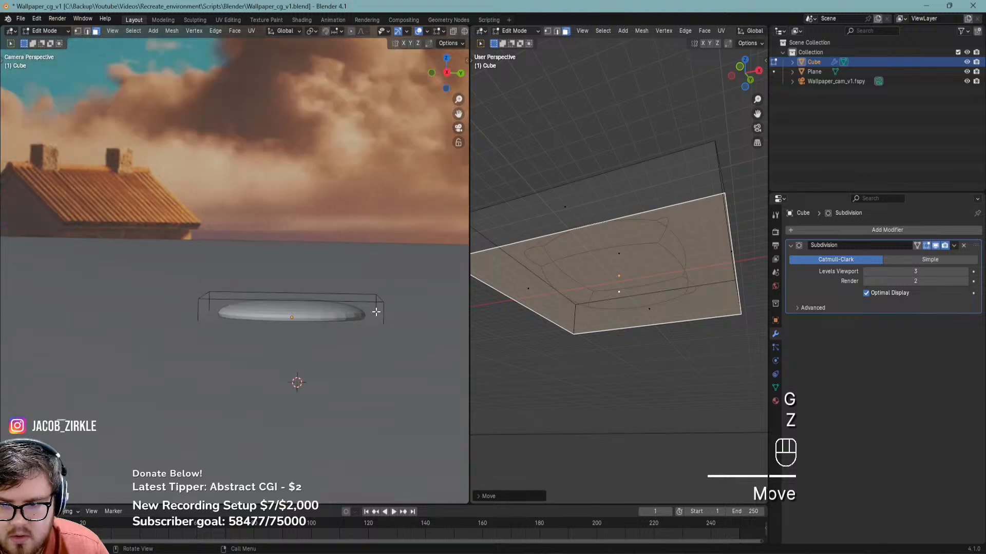
shift+middle_drag(369, 310, 319, 321)
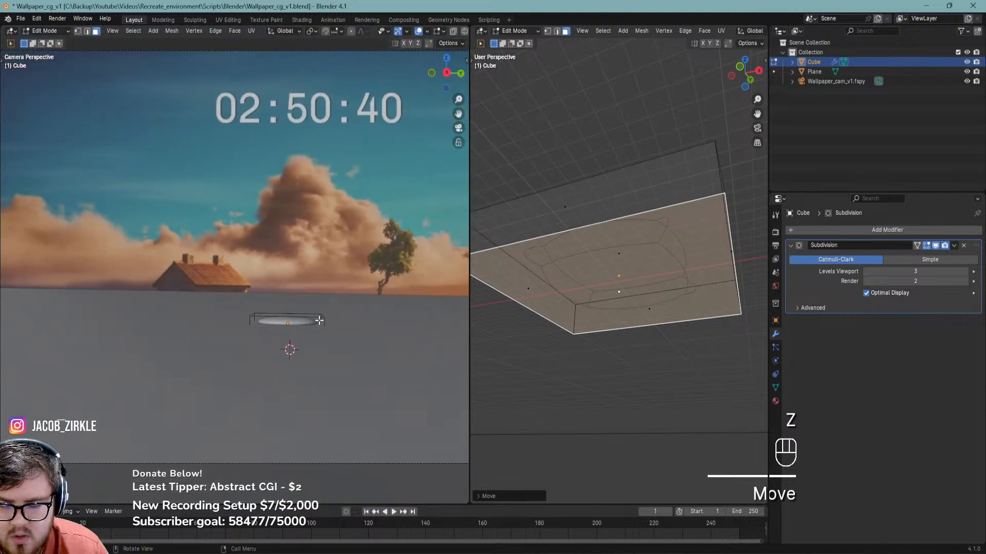
Return to Object Mode, select the plane, reveal the additional restriction toggles in the outliner, and save the file
key(ctrl+s)
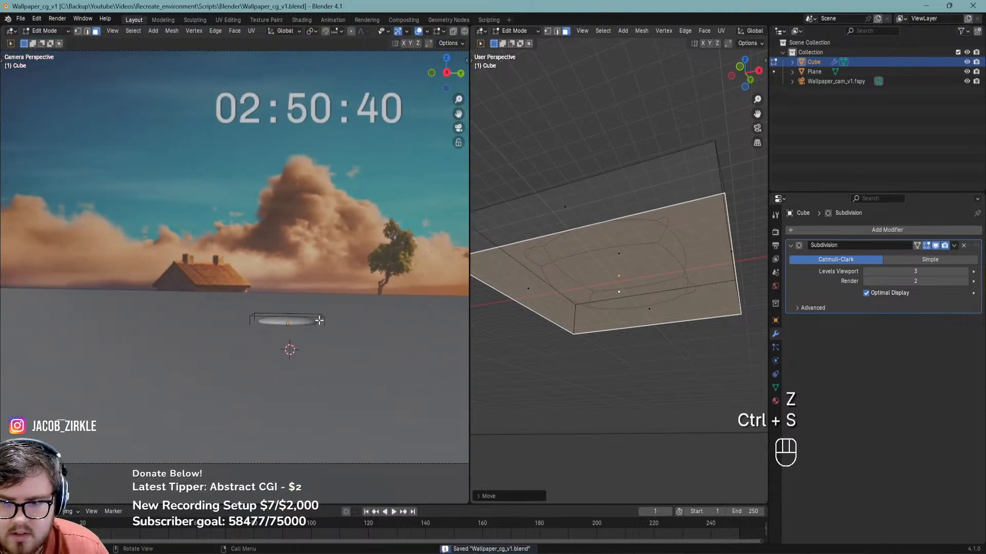
key(Tab)
click(356, 307)
key(ctrl+s)
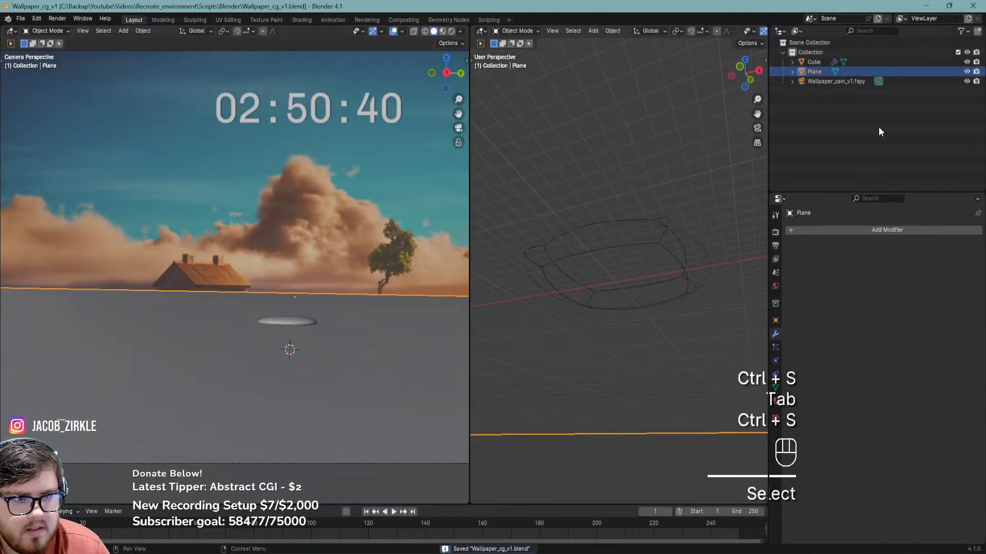
click(962, 32)
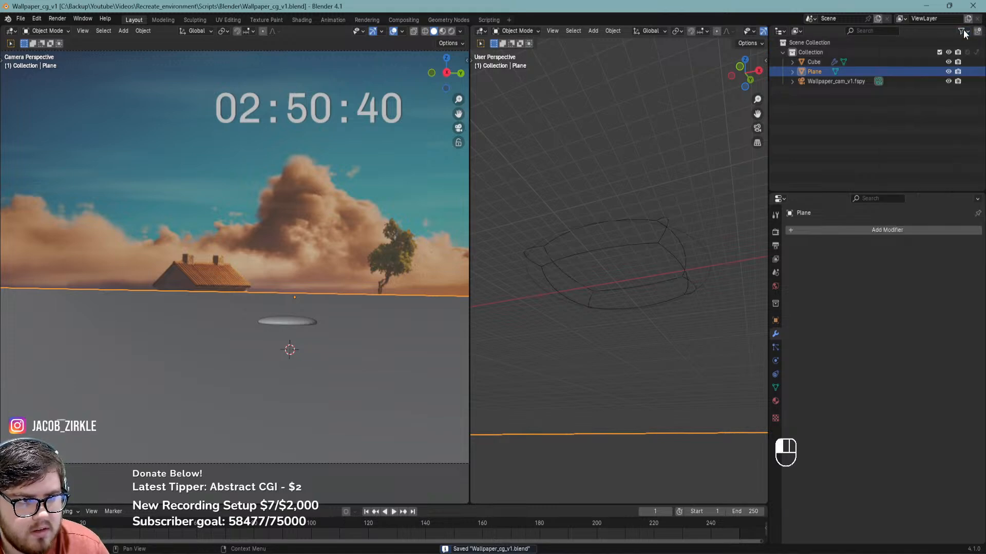
key(ctrl+s)
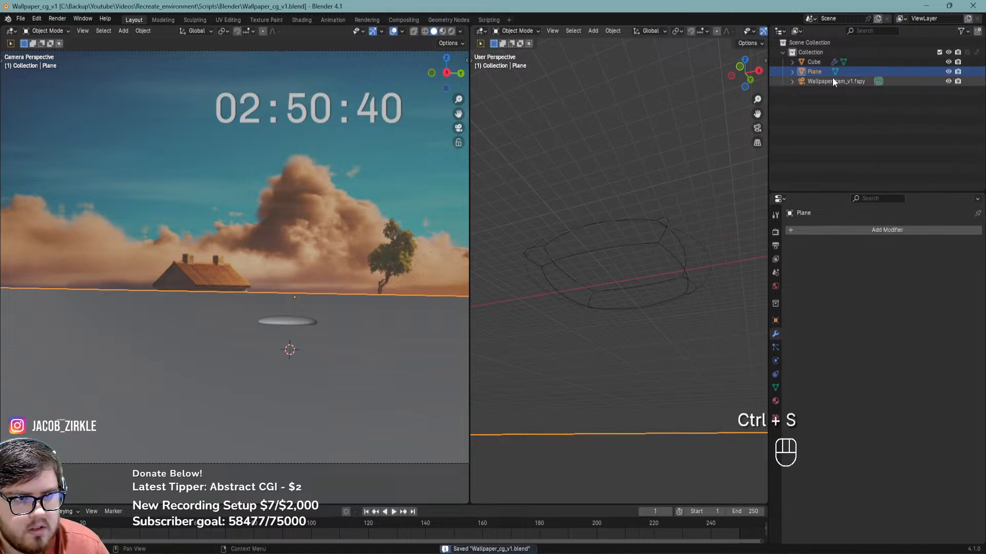
Turn on the Holdout mask in the plane's object visibility settings and save the file
click(775, 320)
click(776, 232)
click(897, 231)
click(895, 227)
click(776, 320)
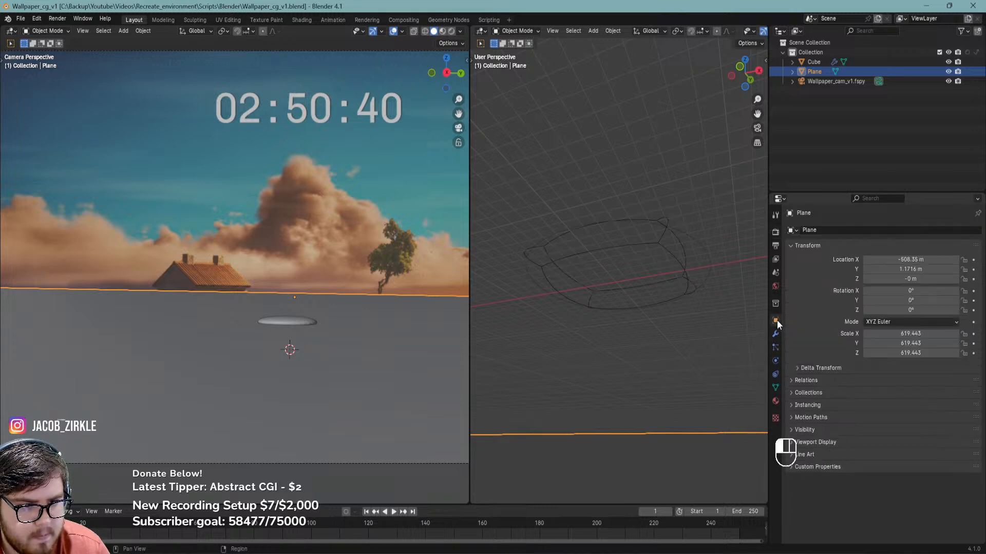
click(815, 430)
click(871, 483)
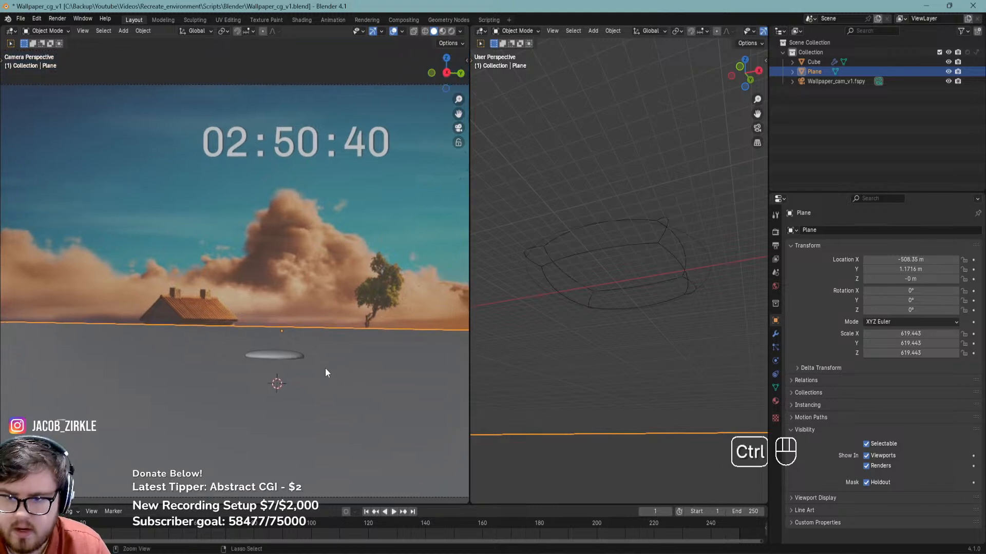
key(ctrl+s)
Switch the camera view to rendered shading, select the cube, and save the file
key(z)
click(320, 303)
shift+middle_drag(286, 359, 313, 300)
click(313, 303)
key(ctrl+s)
shift+middle_drag(405, 304, 368, 331)
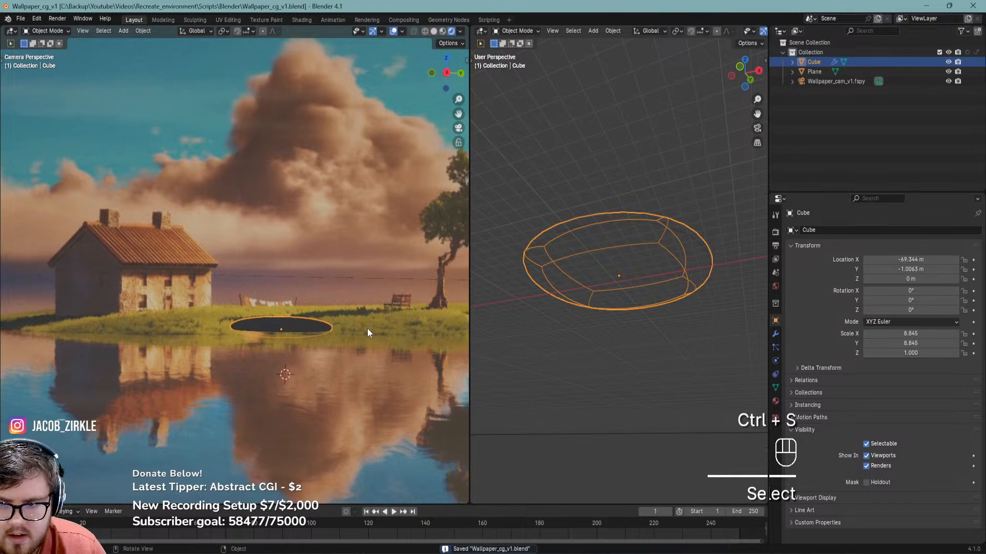
scroll(272, 321, up, 4)
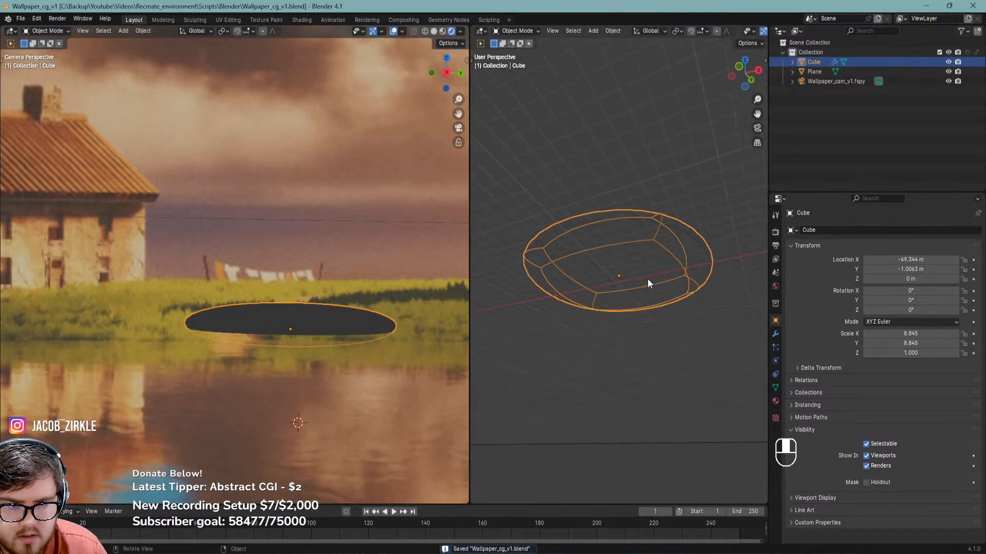
Adjust the height of the cube's bottom face along Z in Edit Mode
key(Tab)
key(3)
key(g)
key(z)
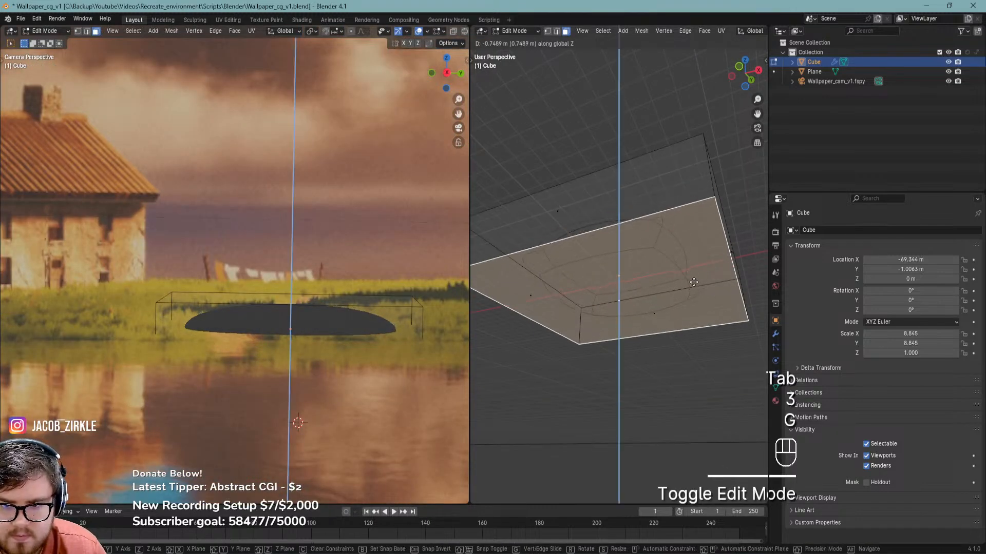
click(701, 269)
middle_drag(701, 268, 669, 300)
Move the cube's camera-facing side face along the ground plane to the island's front shoreline
key(3)
click(713, 257)
mouse_move(690, 260)
middle_down()
mouse_move(679, 261)
mouse_move(690, 268)
middle_up()
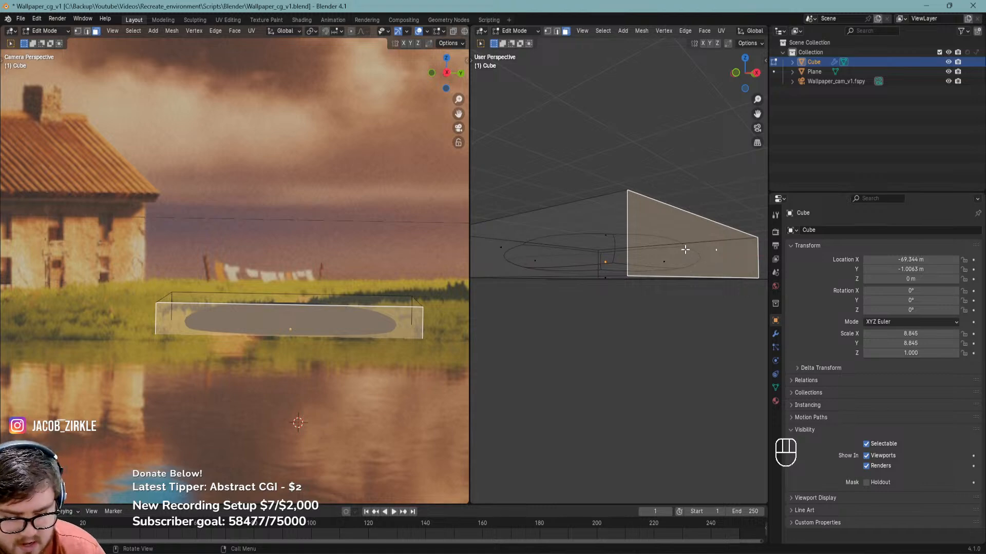
middle_drag(688, 246, 652, 263)
scroll(698, 264, down, 6)
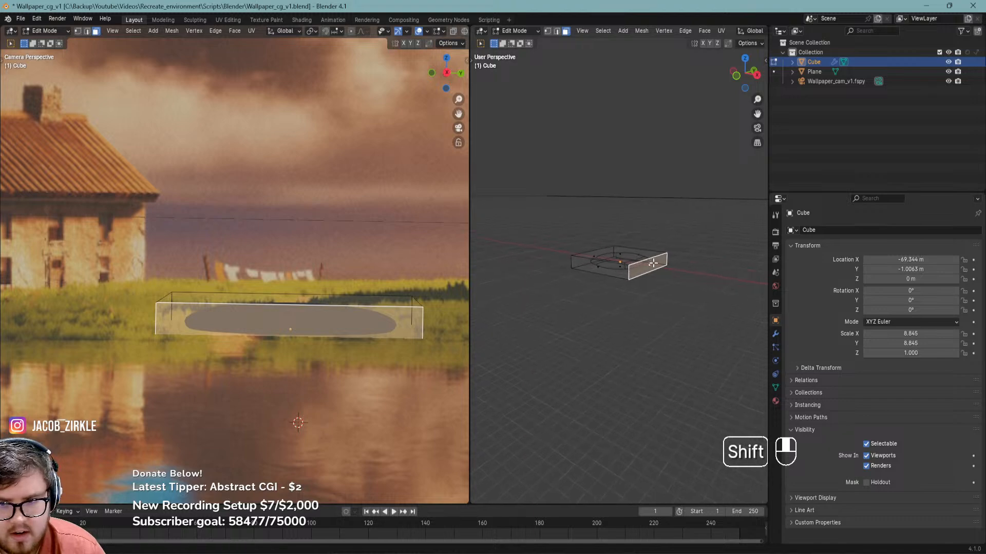
key(g)
key(shift+z)
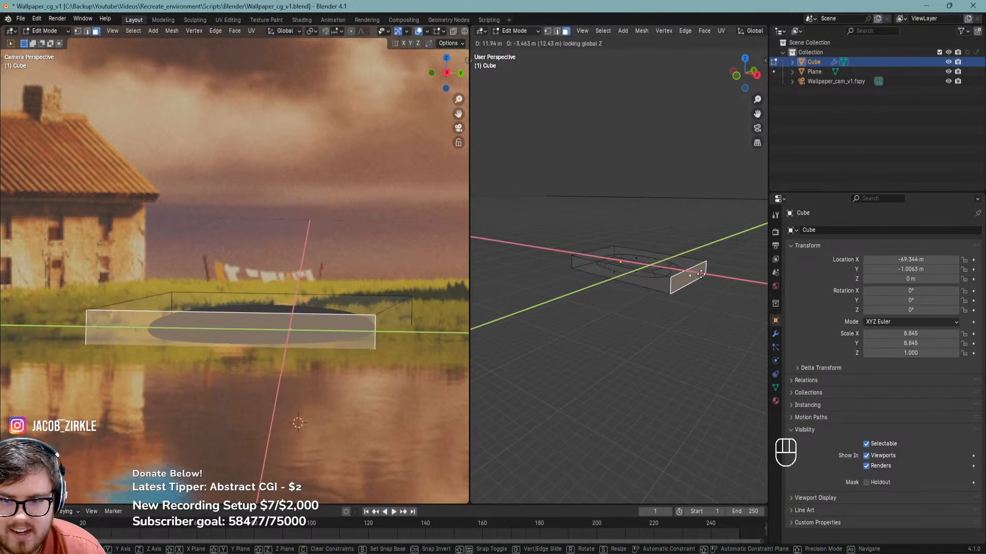
click(707, 273)
scroll(583, 277, down, 3)
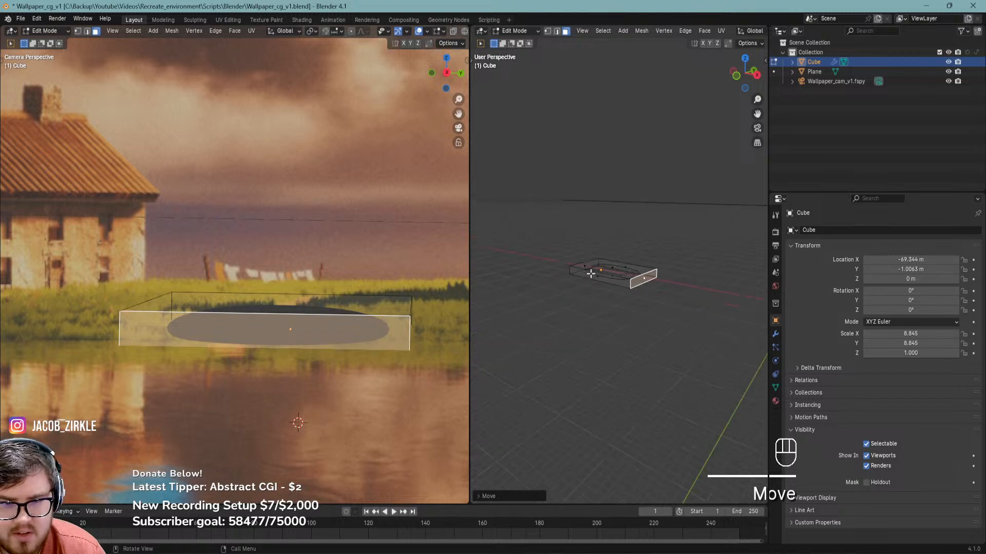
Move the cube's rear side face back along the ground plane by about 37 m and fine-tune its sideways position
middle_drag(578, 287, 597, 320)
click(626, 280)
scroll(597, 320, up, 2)
scroll(597, 320, down, 2)
key(g)
key(shift+z)
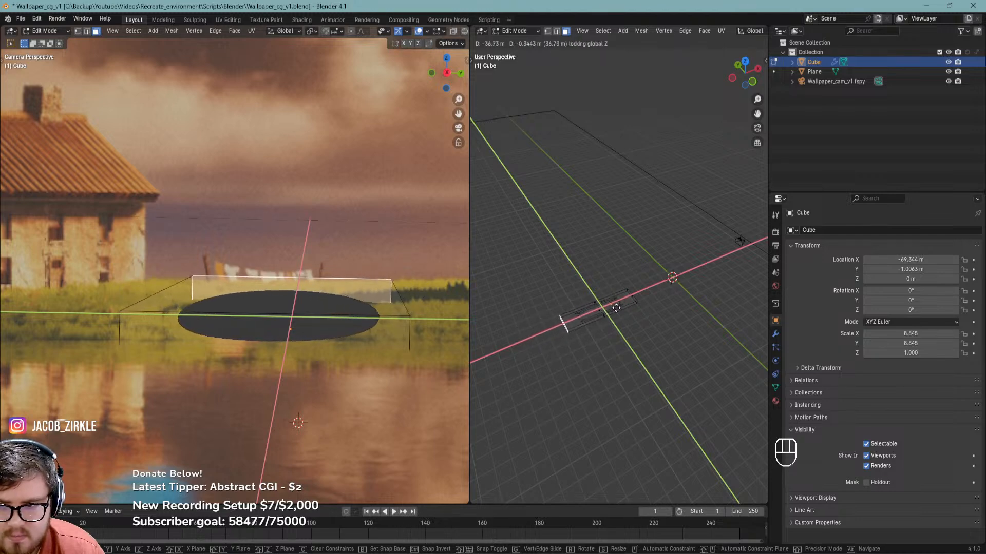
click(618, 306)
middle_drag(619, 306, 592, 305)
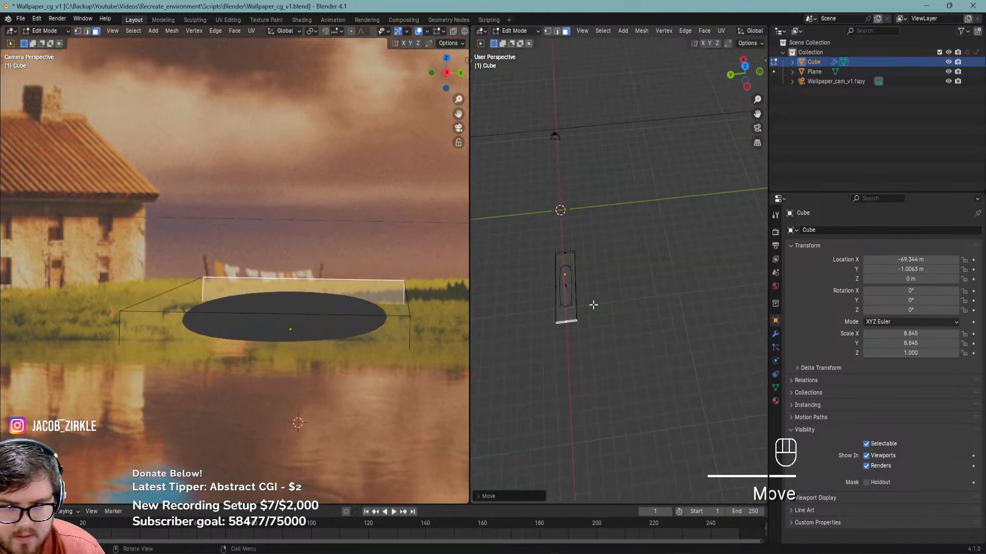
key(g)
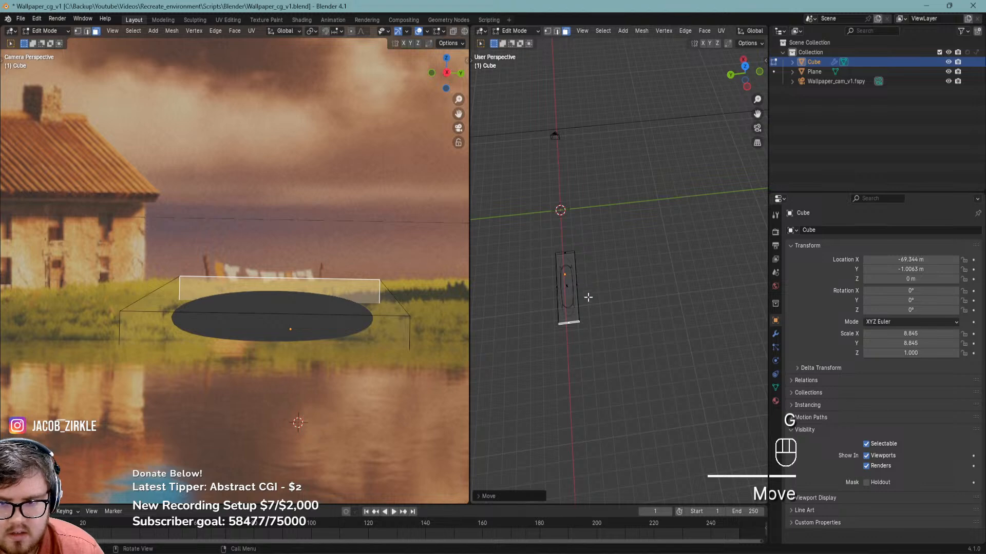
Move the house-side end face outward along the ground plane until the smoothed shape reaches the island's shore beyond the house
middle_drag(596, 308, 612, 330)
click(608, 323)
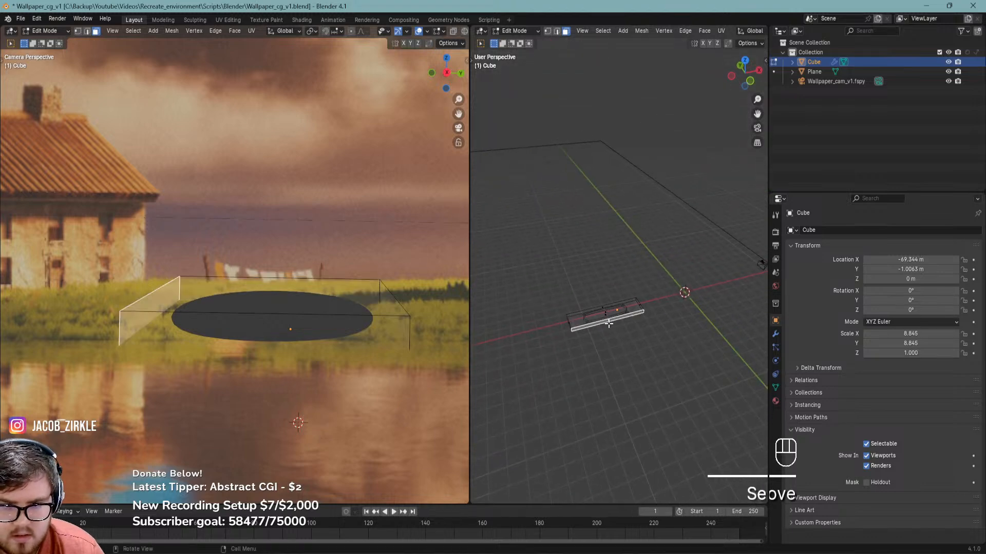
key(g)
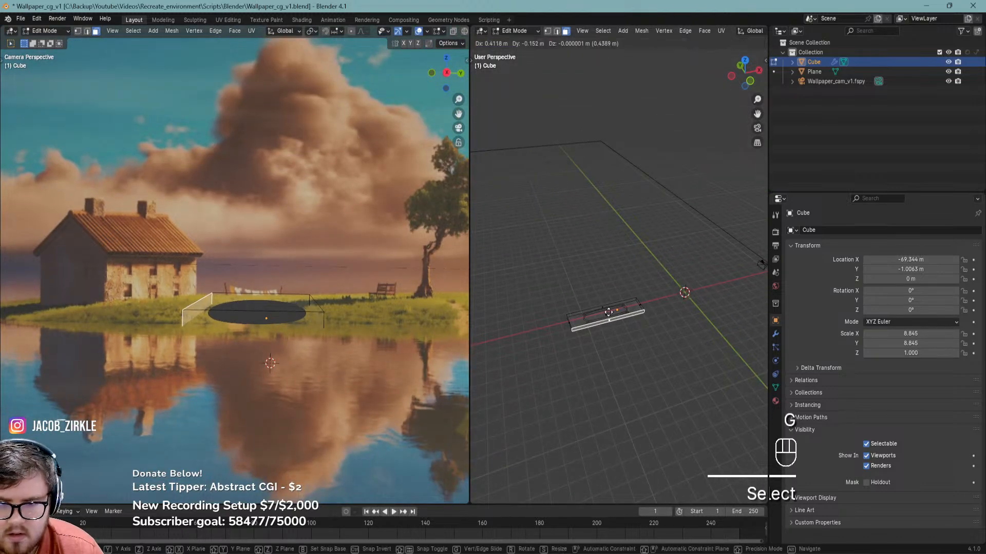
key(shift+z)
click(636, 339)
shift+middle_drag(259, 354, 330, 344)
key(g)
key(shift+z)
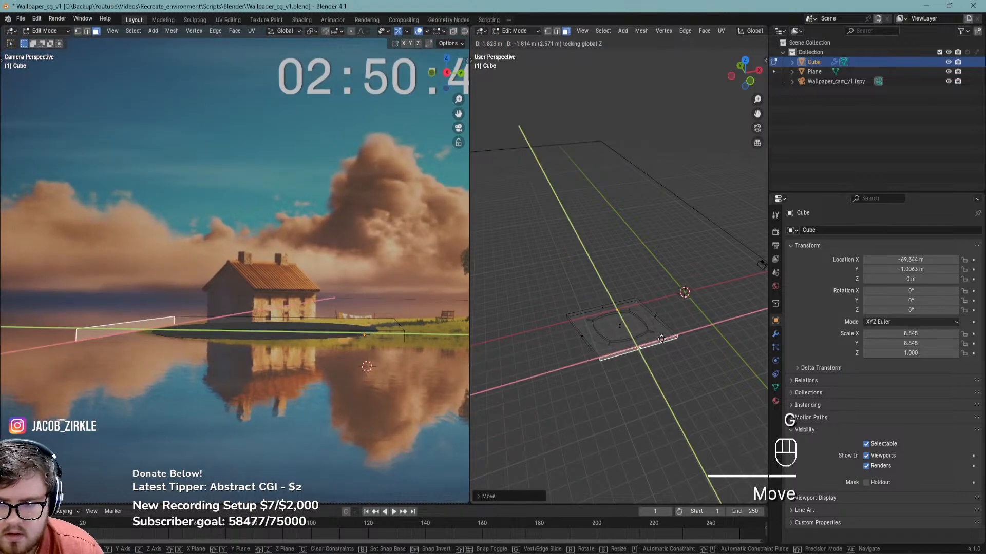
click(666, 342)
Move the opposite end face along the ground plane by about -14 m in X and 66 m in Y, past the tree
middle_drag(636, 328, 660, 375)
click(592, 411)
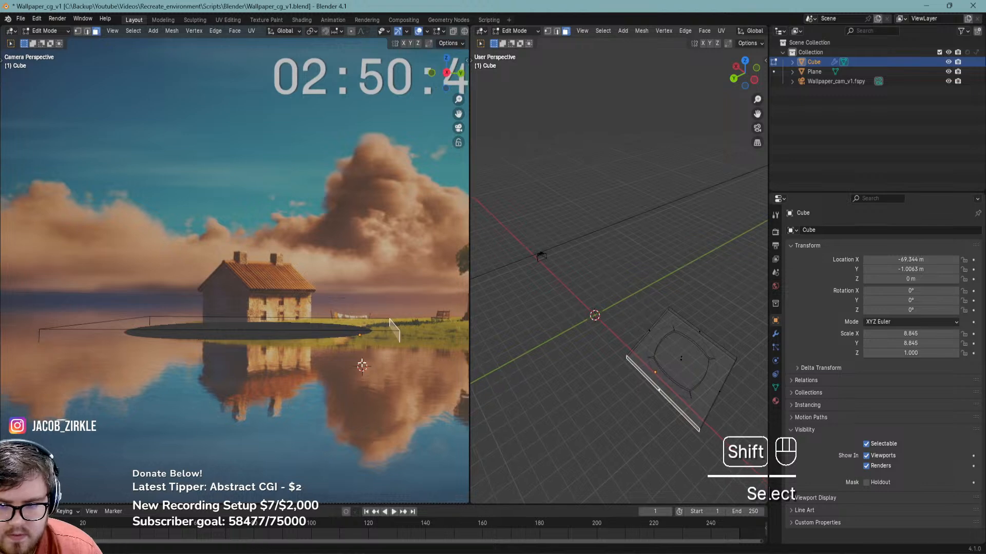
shift+middle_drag(382, 353, 236, 357)
scroll(235, 357, down, 3)
key(g)
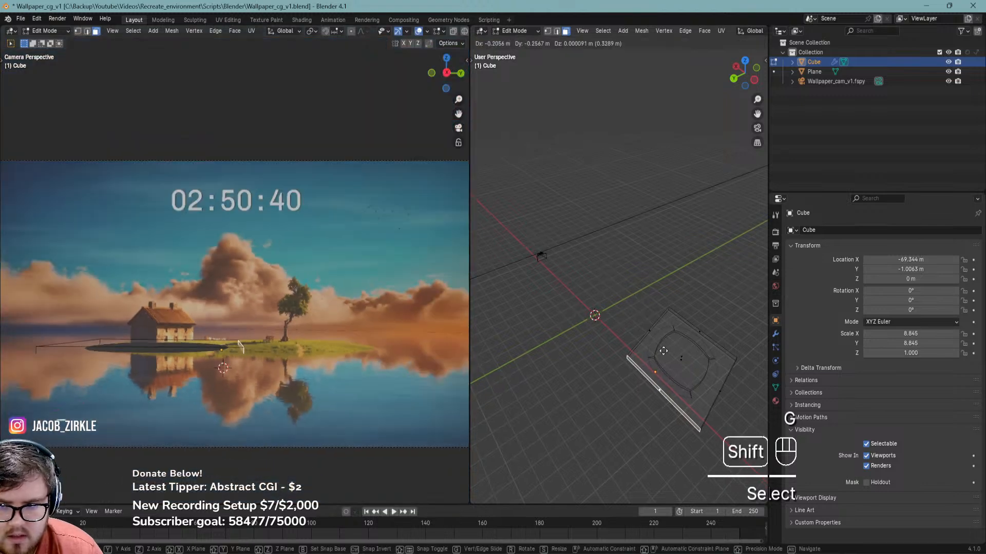
key(shift+z)
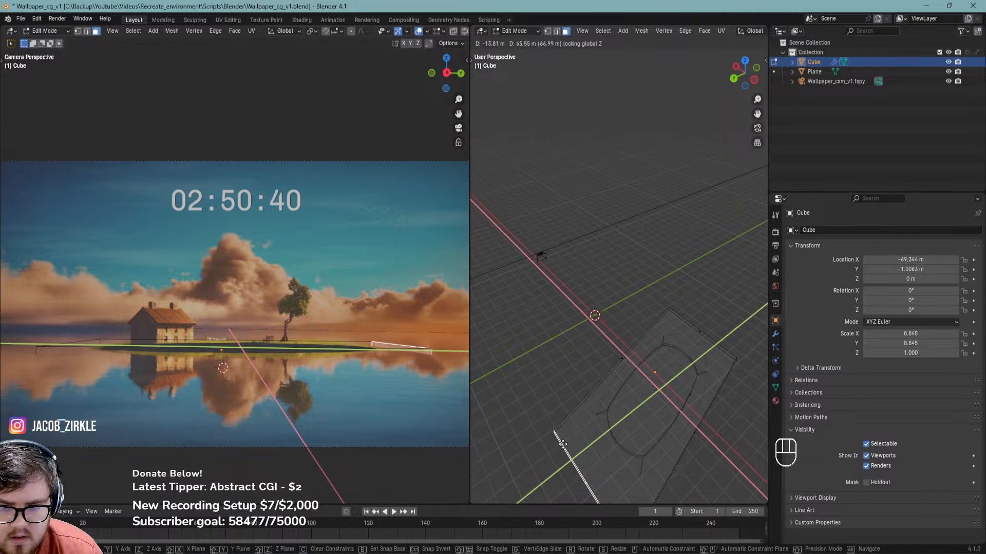
click(567, 446)
Add a crosswise loop cut to the island mesh near the tree and raise it along Z
scroll(317, 340, up, 9)
shift+middle_drag(346, 355, 318, 312)
key(ctrl+r)
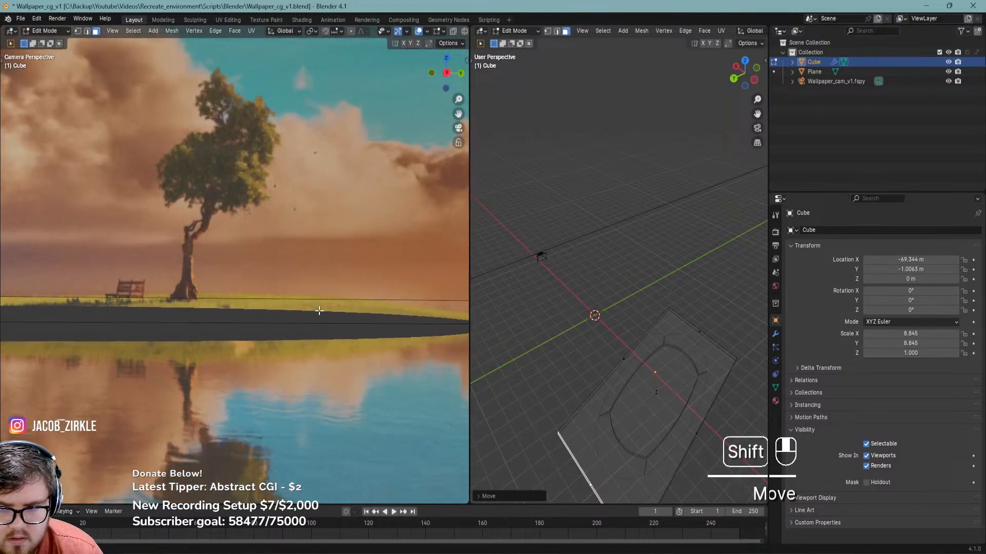
click(315, 303)
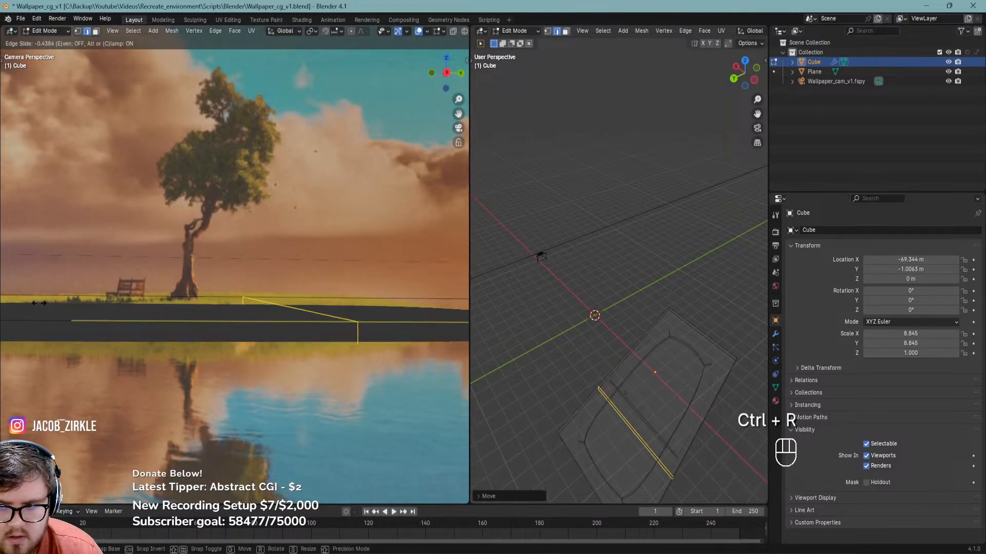
click(426, 310)
key(g)
key(z)
click(277, 294)
Lower the front top vertex of the crosswise loop cut by about 2.58 m along Z
key(1)
key(g)
key(z)
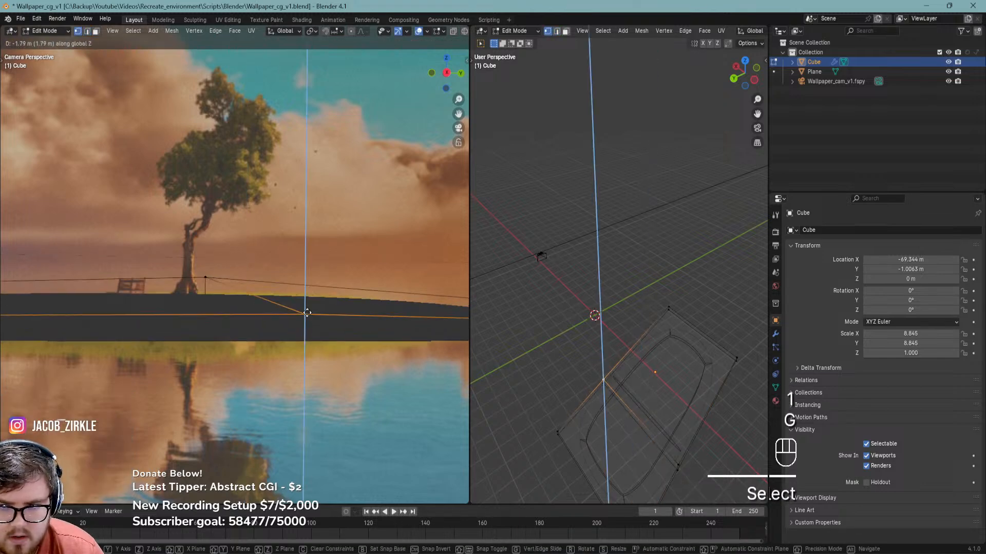
click(309, 321)
scroll(295, 318, down, 3)
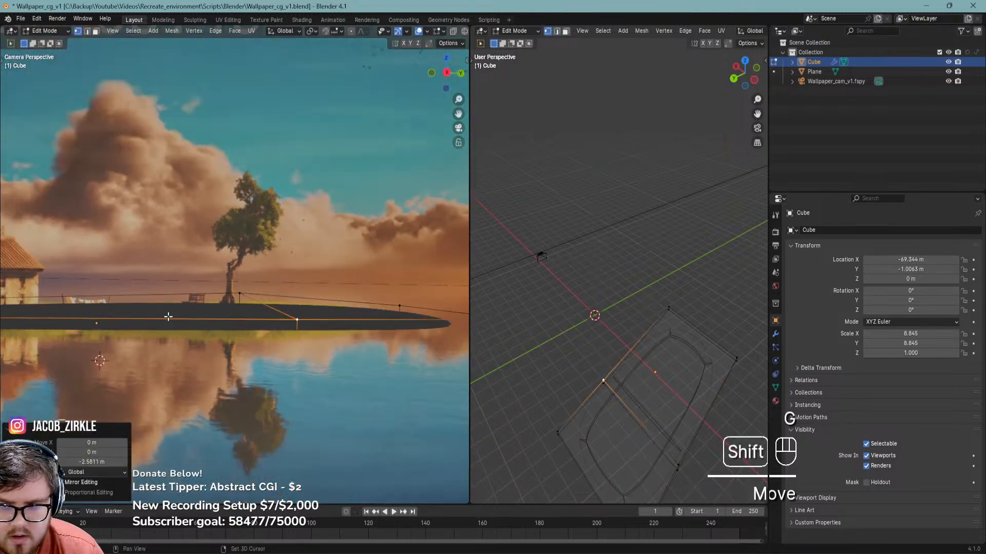
Lower the top edge at the island's house-side end slightly along Z
shift+middle_drag(168, 317, 367, 273)
scroll(319, 272, up, 4)
scroll(308, 283, down, 3)
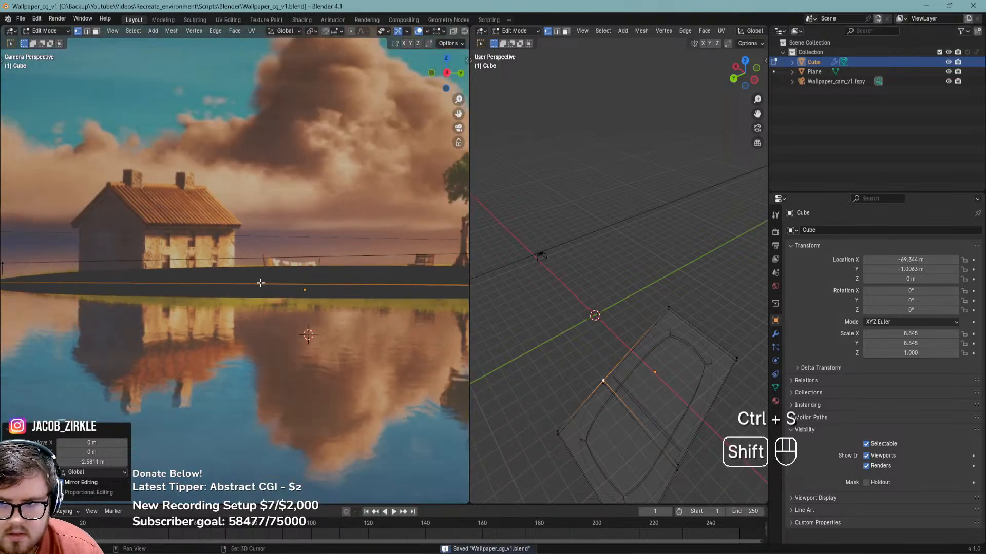
shift+middle_drag(260, 282, 387, 282)
shift+middle_drag(202, 288, 203, 267)
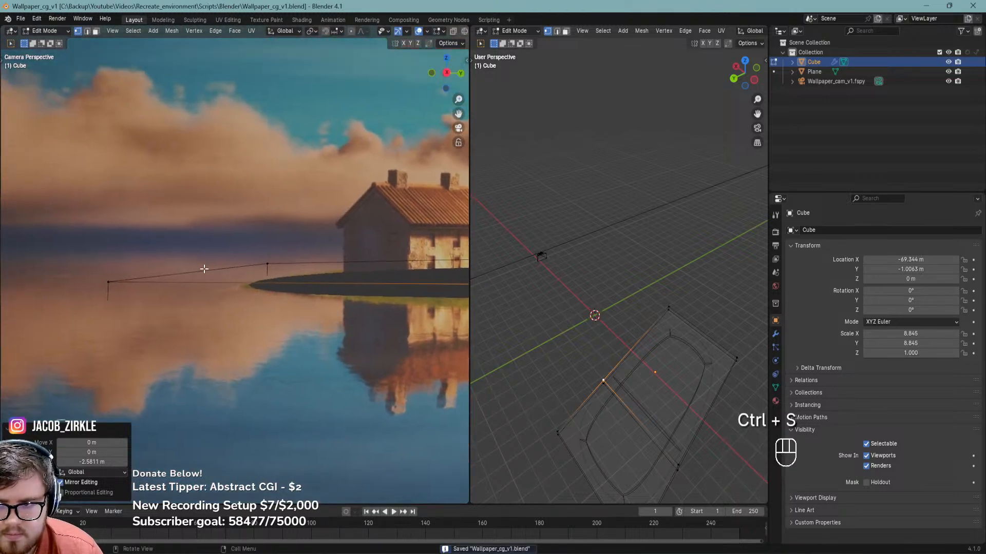
key(2)
click(210, 275)
key(g)
key(z)
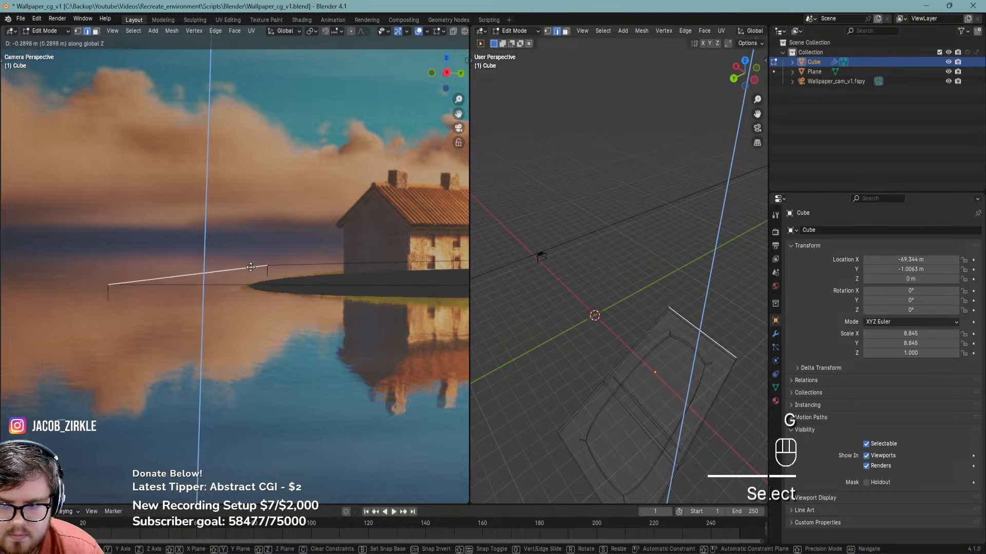
click(257, 266)
Add a lengthwise loop cut through the middle of the island mesh
shift+middle_drag(369, 280, 339, 307)
shift+middle_drag(533, 380, 648, 330)
key(ctrl+r)
scroll(664, 296, up, 2)
click(660, 291)
Raise the top vertex where the two loop cuts cross by about 3.9 m along Z
key(1)
click(660, 292)
key(g)
key(z)
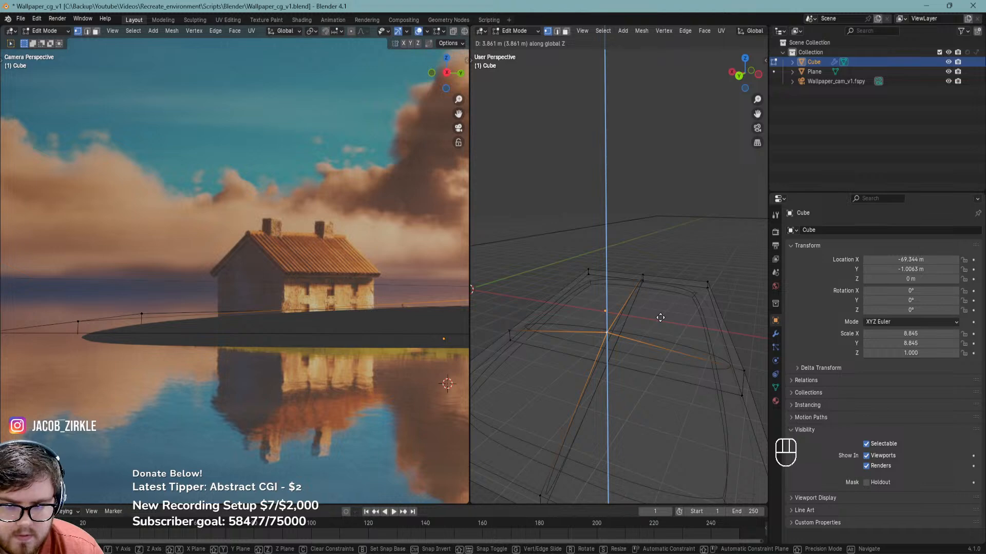
click(660, 318)
shift+middle_drag(660, 321, 580, 319)
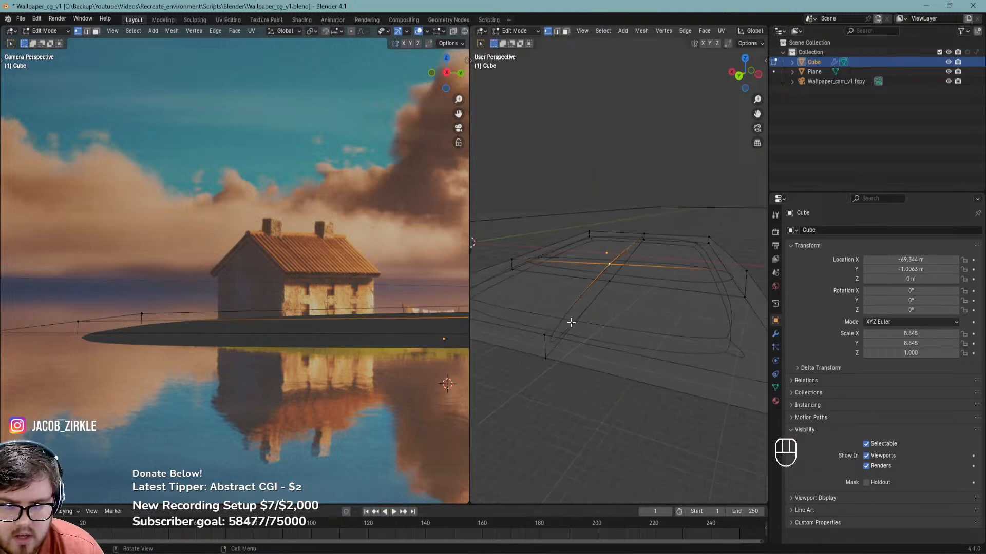
Adjust the height of the middle top vertex at the island's tree-side end along Z
click(542, 332)
key(g)
key(z)
click(599, 323)
scroll(547, 315, down, 2)
middle_drag(548, 315, 689, 349)
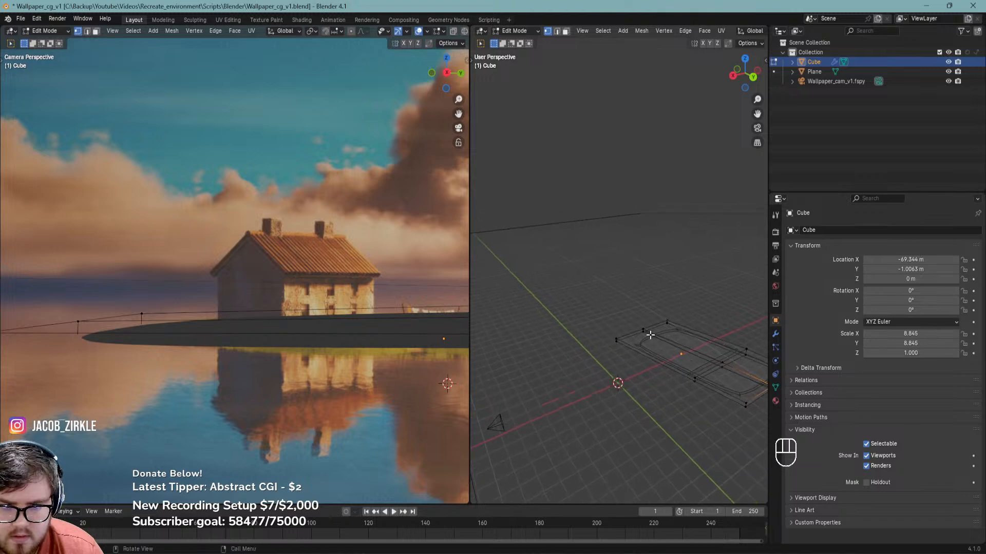
Lower the middle top vertex at the island's house-side end slightly along Z
click(644, 328)
key(g)
key(z)
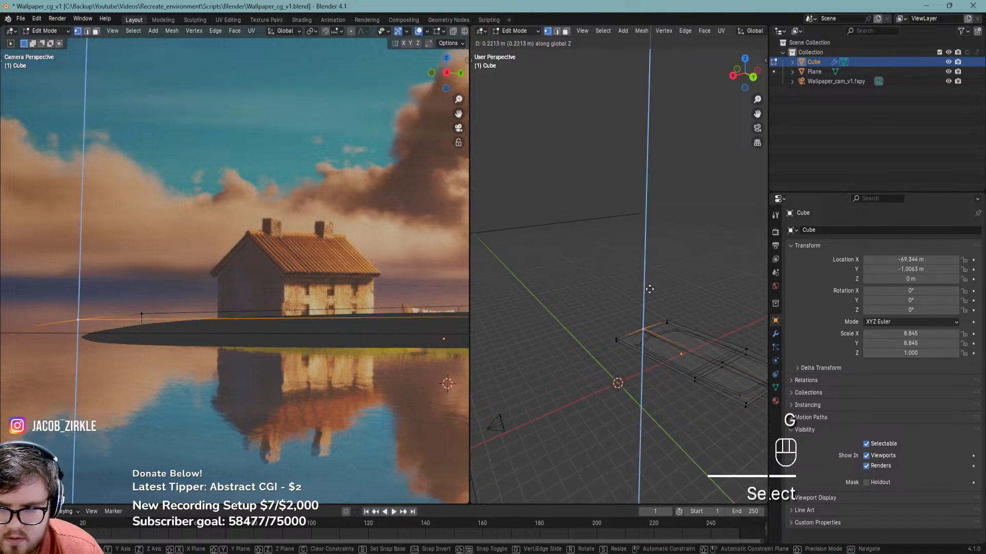
click(651, 316)
Move both end faces on the island's house side about 19.8 m horizontally away from the camera and save the file
middle_drag(627, 345, 644, 334)
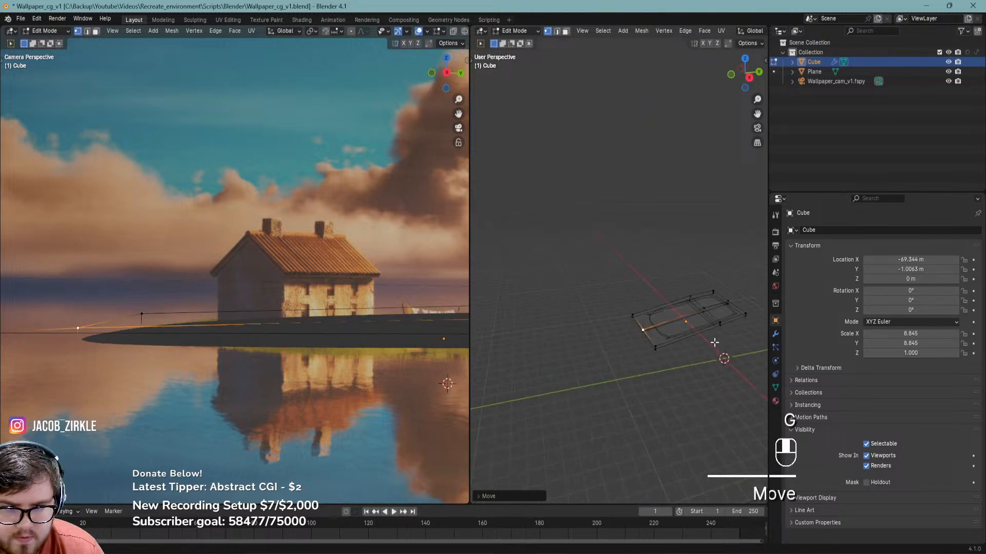
key(3)
scroll(645, 334, up, 3)
shift+click(643, 321)
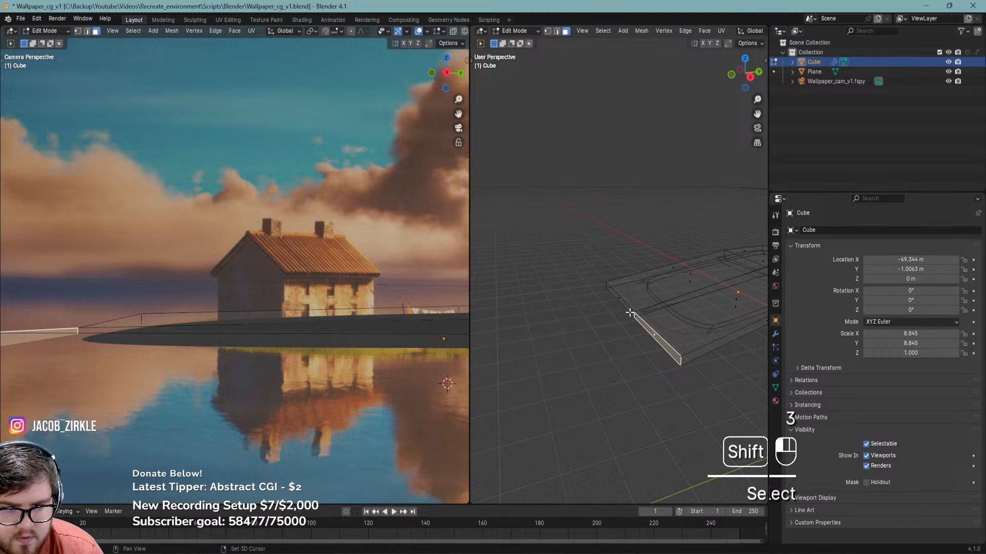
key(g)
key(shift+z)
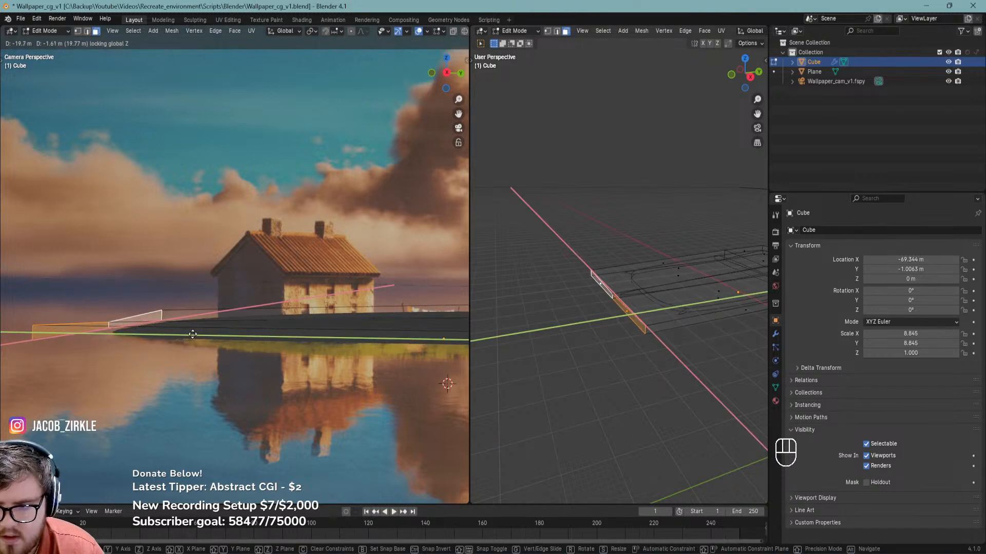
click(193, 335)
shift+middle_drag(192, 335, 248, 355)
key(ctrl+s)
Add a single crosswise loop cut through the island mesh just beside the house
key(ctrl+r)
click(236, 341)
click(233, 341)
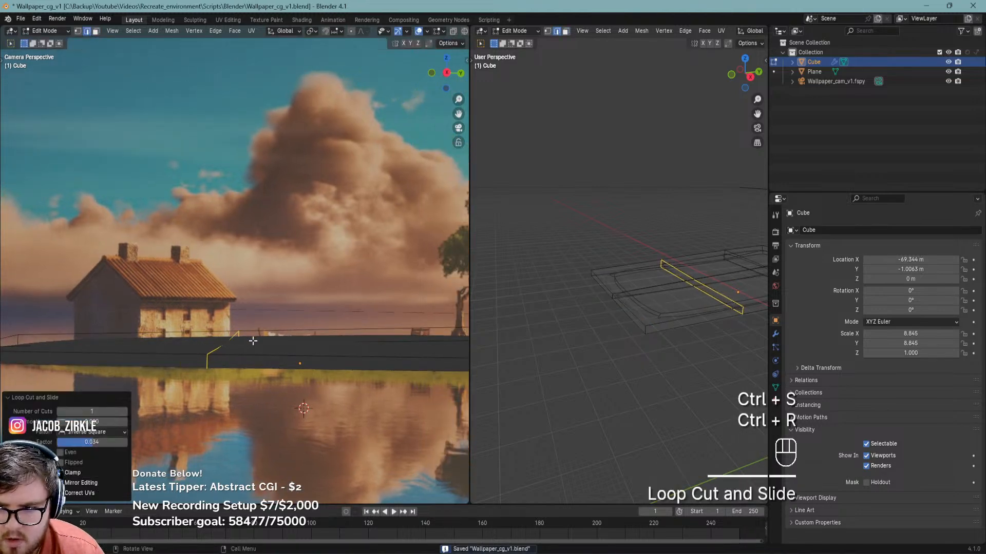
Move the new loop's camera-side vertical edge about 5.8 m horizontally away from the camera
key(2)
click(742, 311)
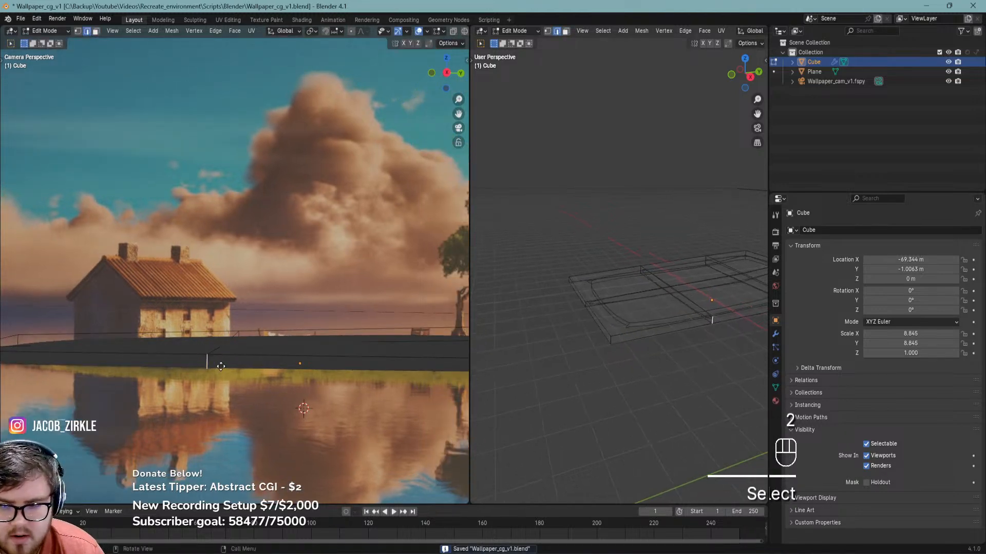
key(g)
key(shift+z)
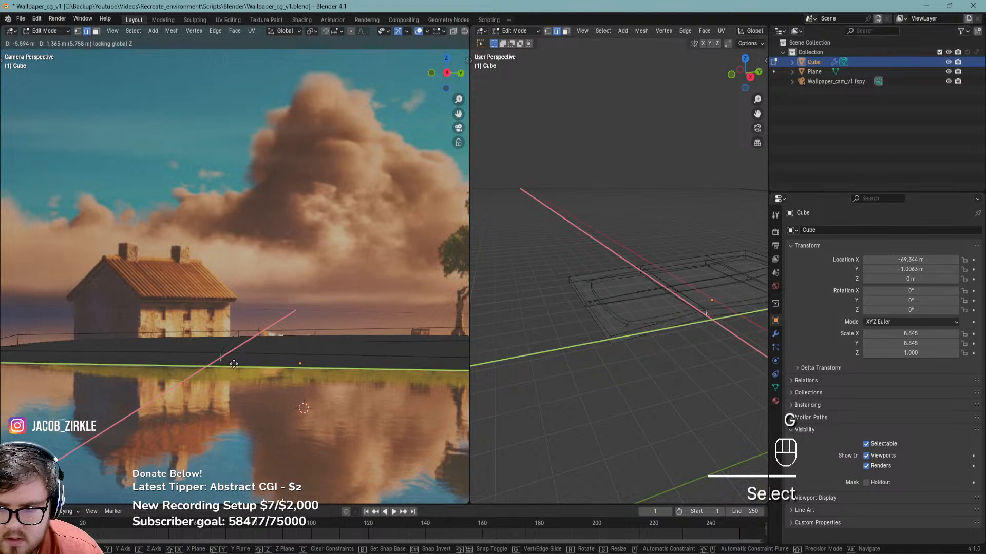
click(234, 363)
Shift that edge's top vertex horizontally inward, lower it about 0.18 m along Z, and save the file
key(1)
shift+click(714, 308)
key(g)
key(shift+z)
click(706, 295)
key(g)
key(z)
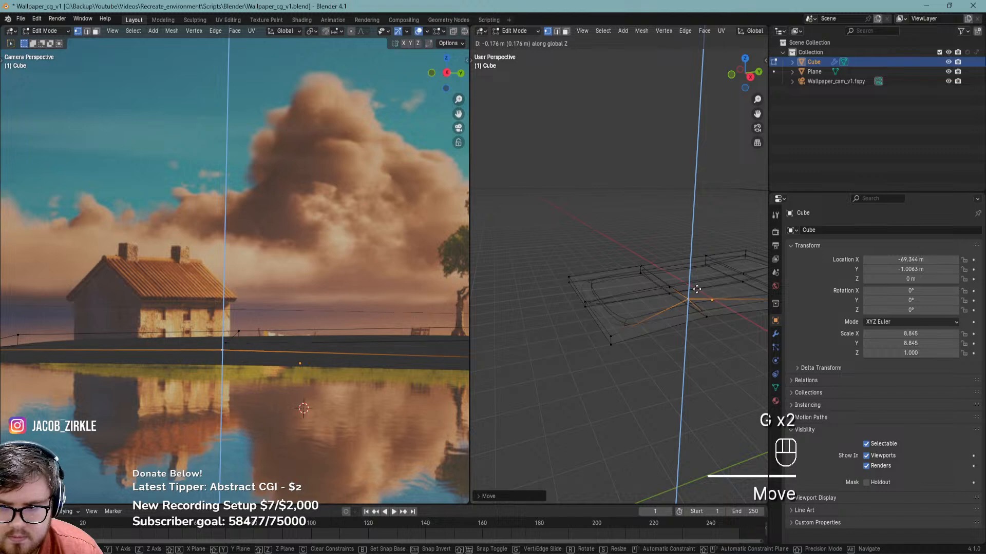
click(696, 289)
key(ctrl+s)
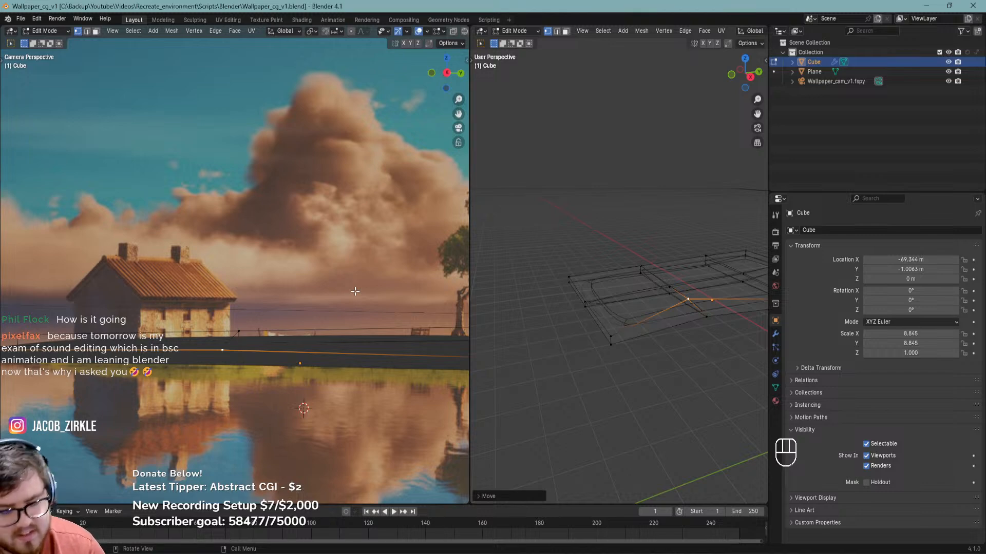
Move the bottom camera-side vertex of the loop beside the house horizontally outward toward the camera
shift+middle_drag(318, 309, 154, 328)
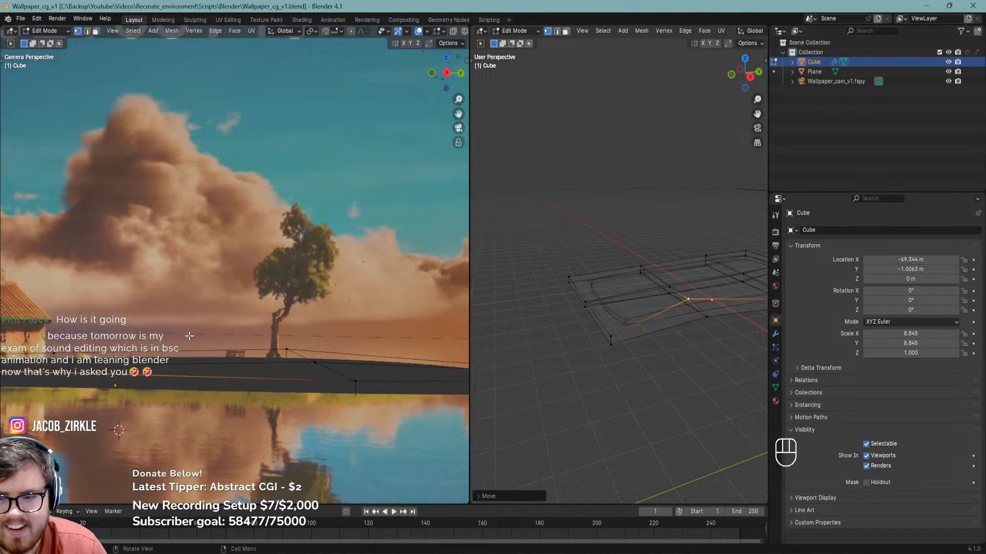
scroll(65, 378, up, 3)
shift+middle_drag(65, 379, 356, 325)
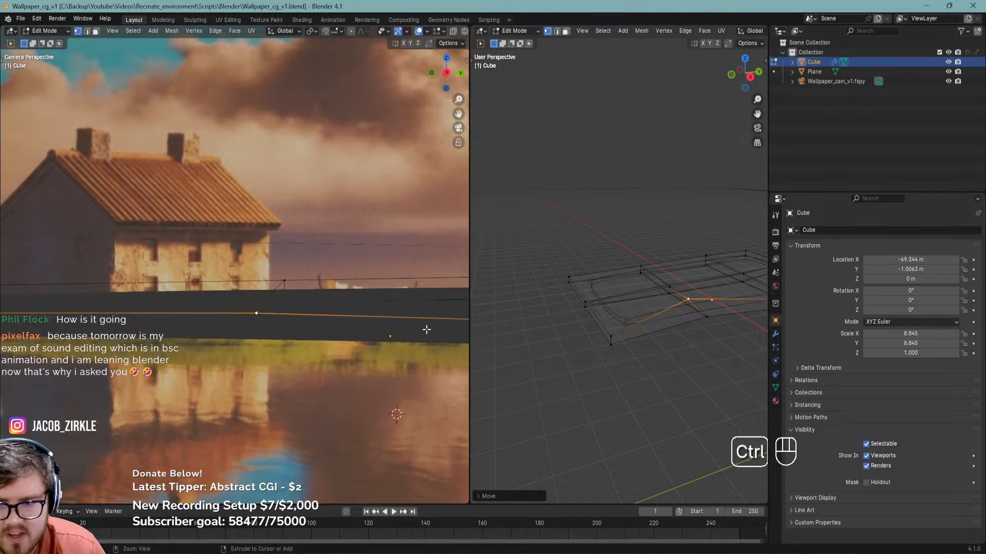
key(ctrl+s)
click(707, 317)
shift+middle_drag(387, 369, 326, 364)
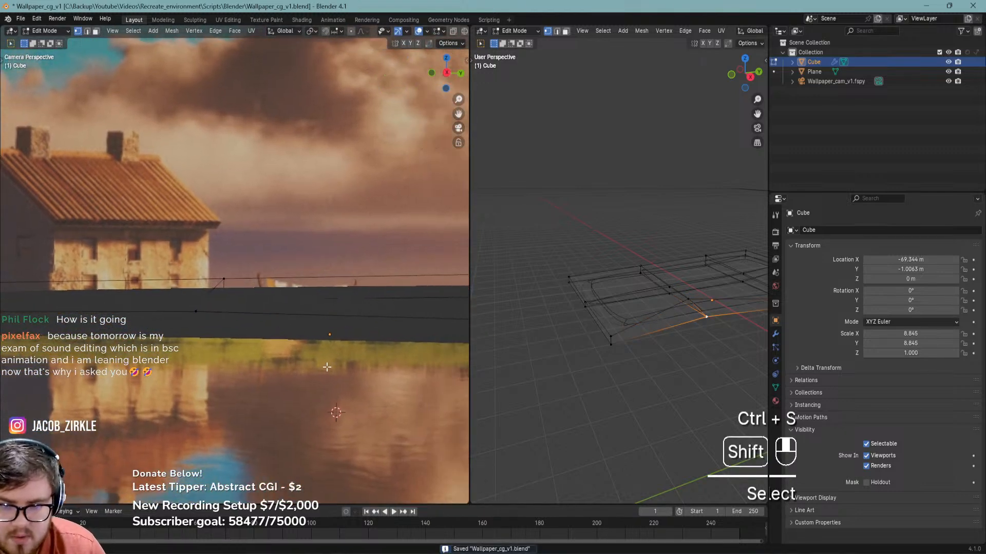
key(g)
key(shift+z)
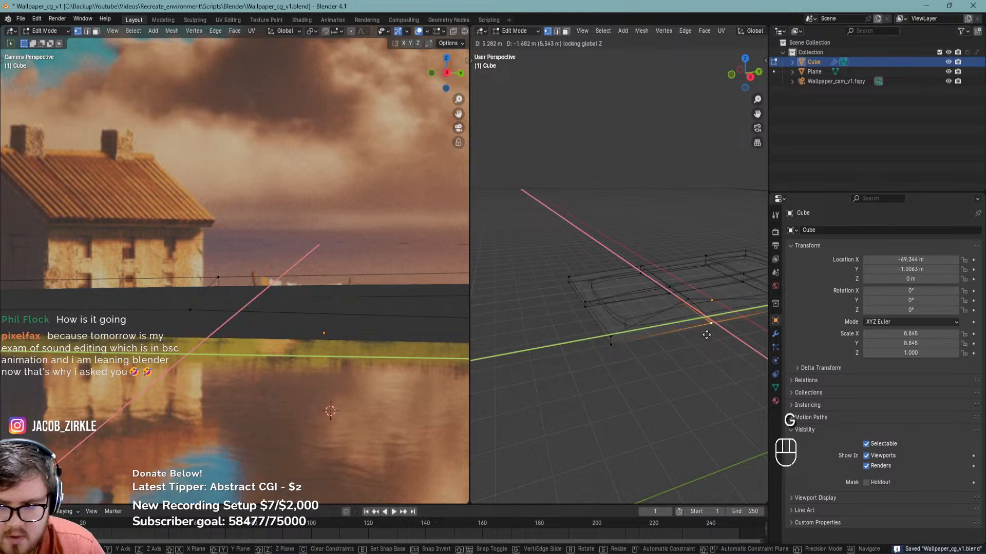
click(729, 361)
Move the top camera-side vertex of the loop near the tree about 26.9 m horizontally away from the camera
scroll(407, 359, down, 5)
shift+middle_drag(408, 359, 165, 363)
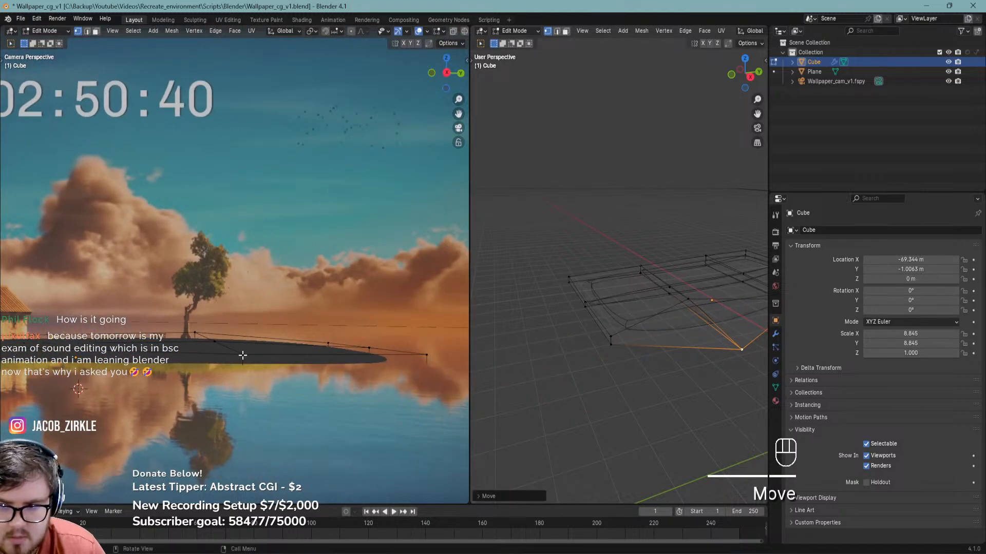
scroll(242, 356, up, 4)
key(ctrl+s)
shift+click(243, 353)
key(g)
key(shift+z)
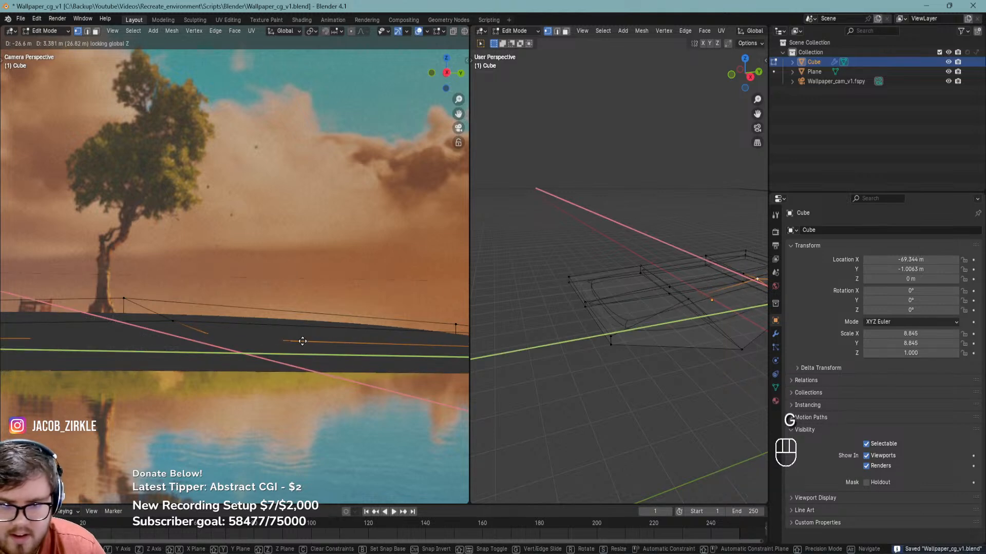
click(304, 341)
Add another crosswise loop cut through the island mesh between the house and the tree
shift+middle_drag(713, 329, 699, 324)
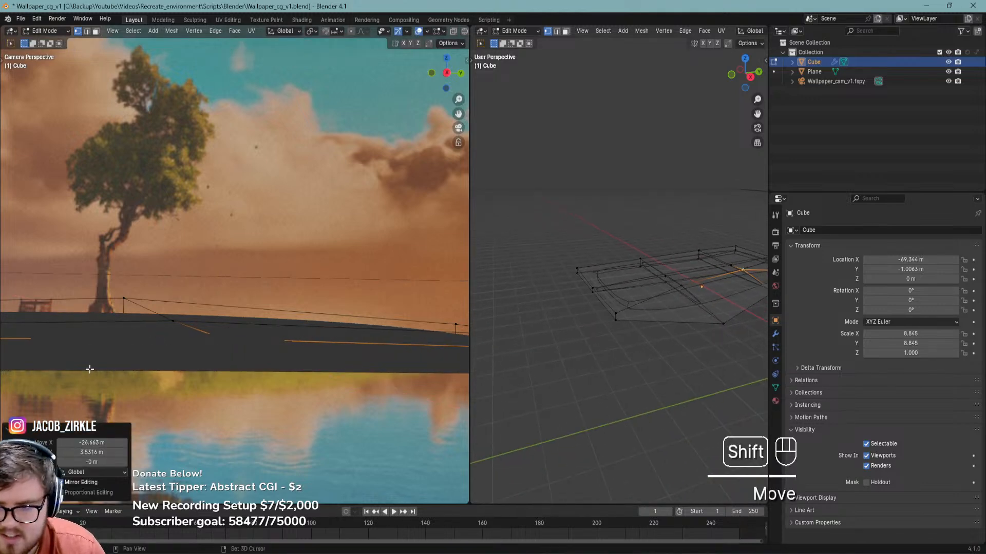
shift+middle_drag(108, 354, 391, 352)
shift+middle_drag(620, 334, 606, 291)
key(ctrl+r)
click(606, 291)
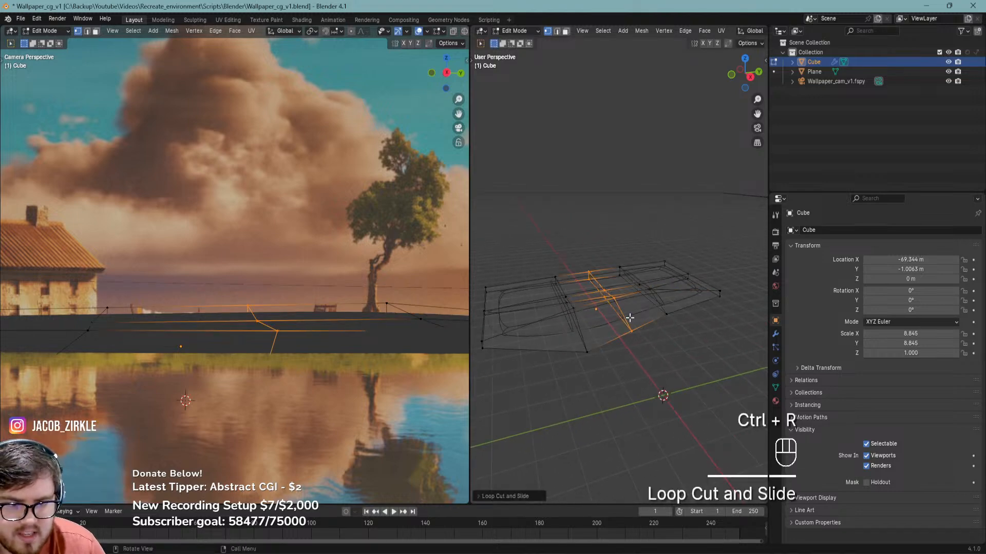
Move the bottom camera-side vertex of the new middle loop about 11.4 m horizontally inward and save the file
key(2)
key(1)
key(g)
key(shift+z)
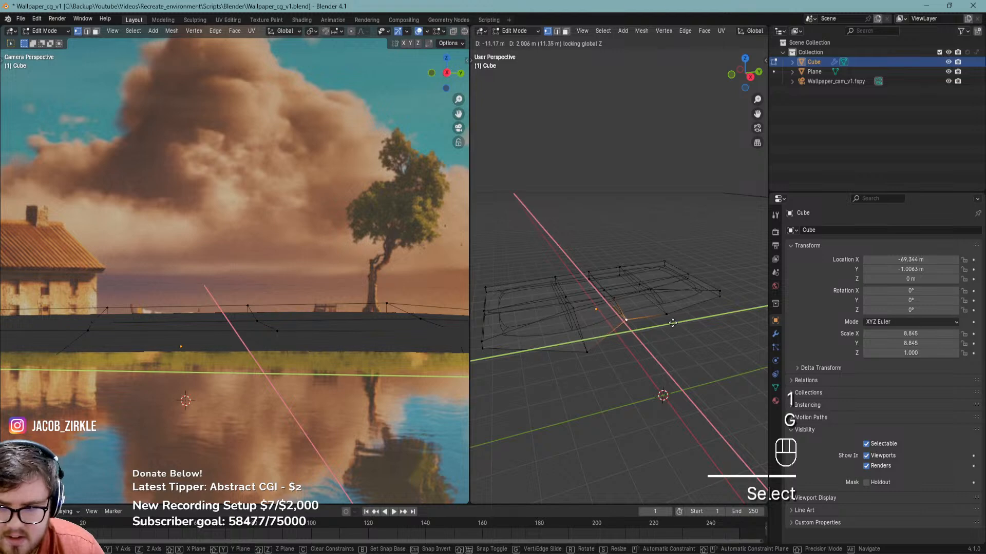
click(673, 324)
key(ctrl+s)
Save the file and select the top camera-side corner vertex at the island's tree-side tip
shift+middle_drag(365, 343, 347, 363)
key(ctrl+s)
key(ctrl+s)
click(314, 366)
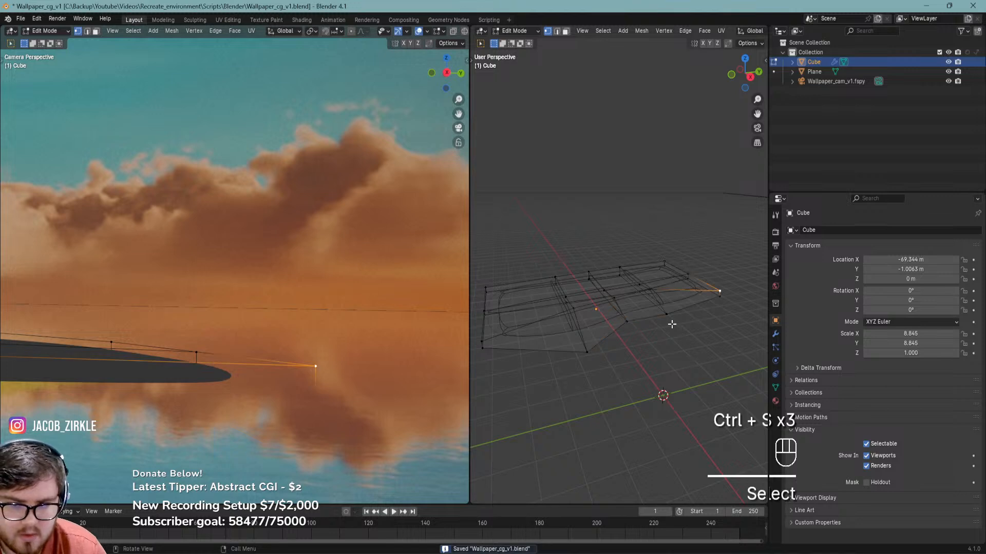
key(g)
key(shift+z)
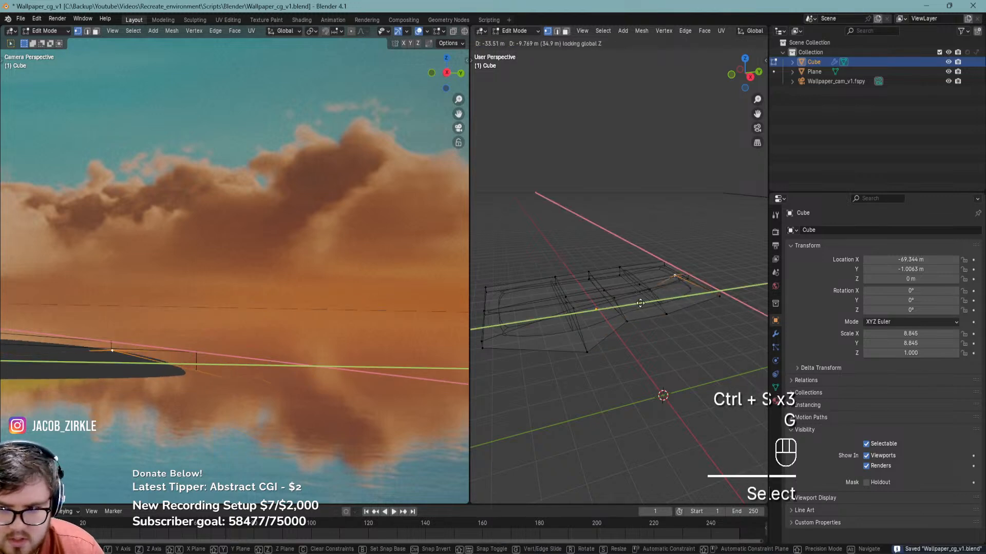
click(681, 282)
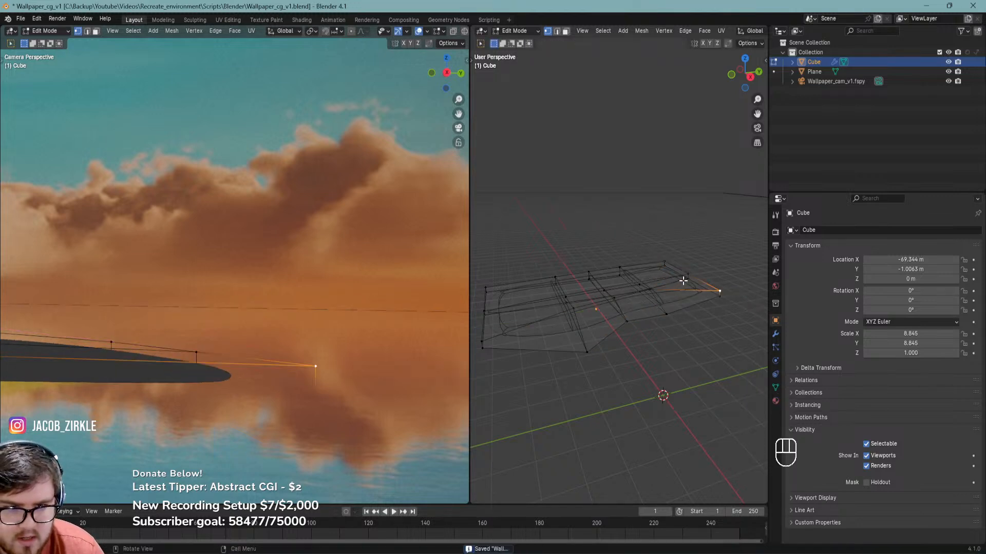
Move the selected top corner vertex at the tree-side tip horizontally inward with Z locked, and save the file
key(g)
key(shift+z)
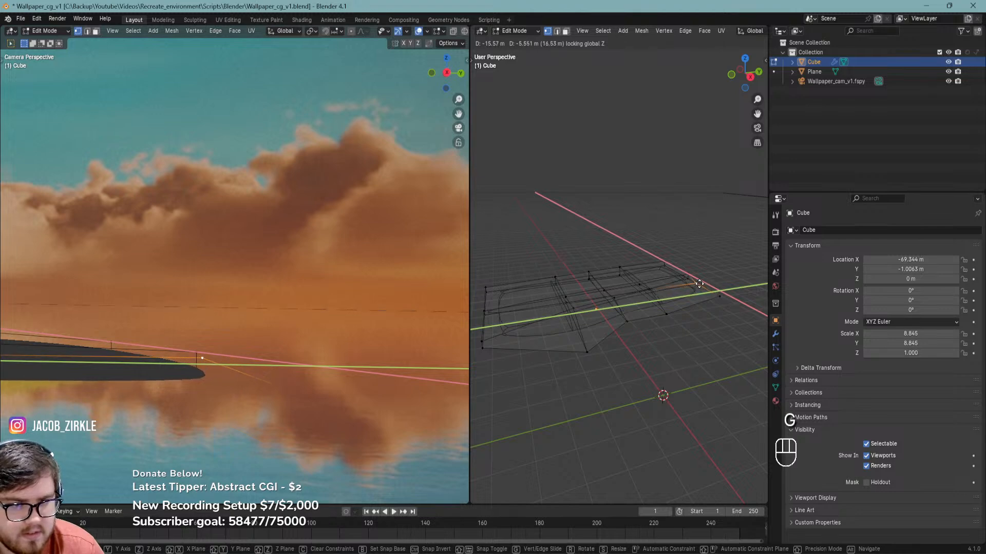
click(691, 281)
key(ctrl+s)
Move the camera-side end face at the island's tree-side tip horizontally inward with Z locked
shift+middle_drag(660, 303, 614, 333)
key(3)
click(618, 330)
key(g)
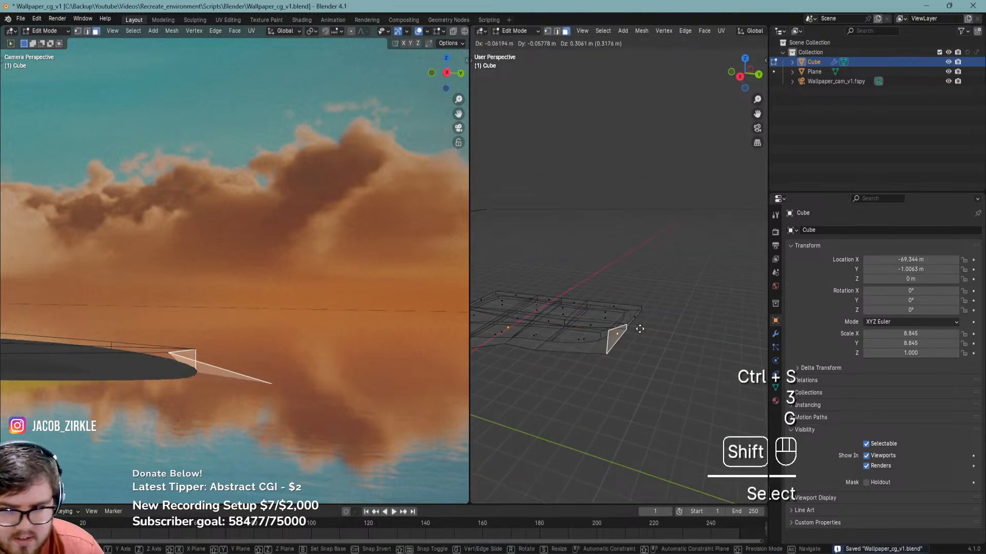
key(shift+z)
click(636, 324)
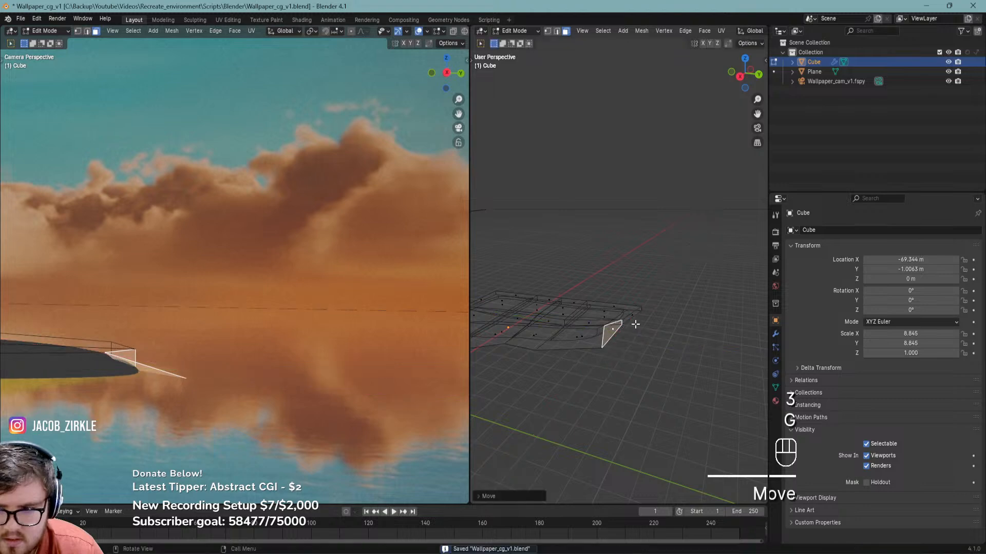
Reposition the rear end face at the island's tree-side tip horizontally with Z locked
key(2)
click(633, 317)
key(3)
click(636, 315)
key(g)
key(shift+z)
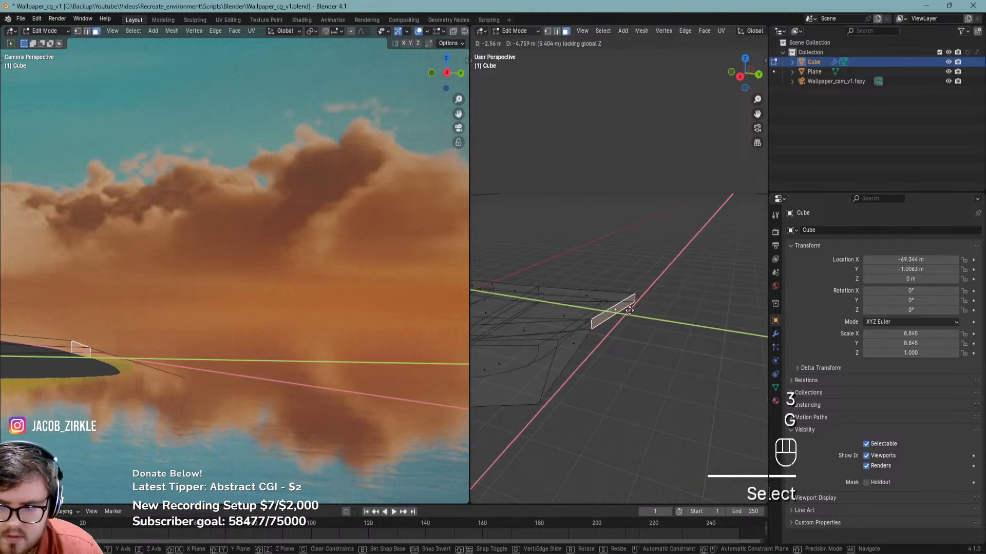
click(641, 311)
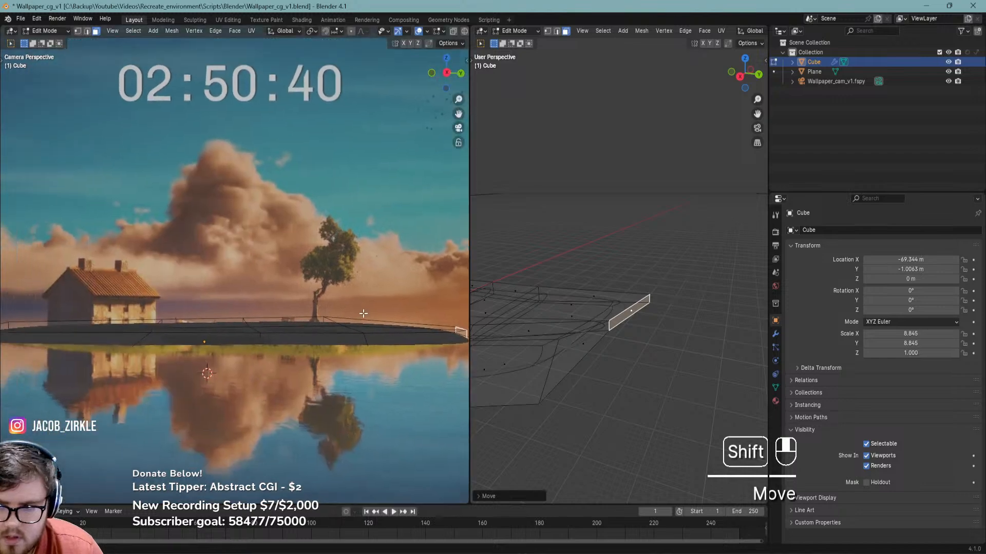
Save the file and return the island from Edit Mode to Object Mode
scroll(329, 336, up, 4)
shift+middle_drag(237, 341, 271, 352)
scroll(352, 341, down, 1)
key(ctrl+s)
scroll(346, 342, down, 3)
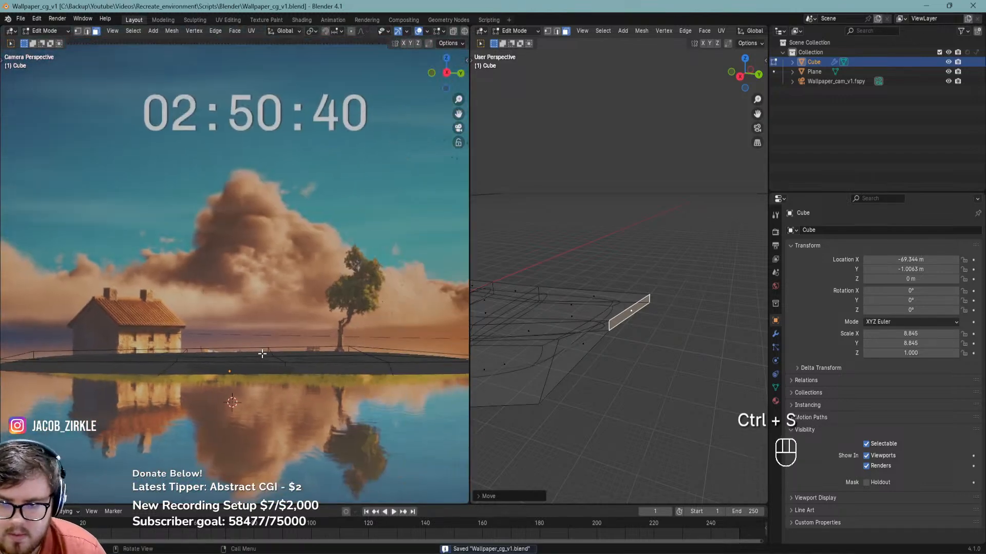
key(Tab)
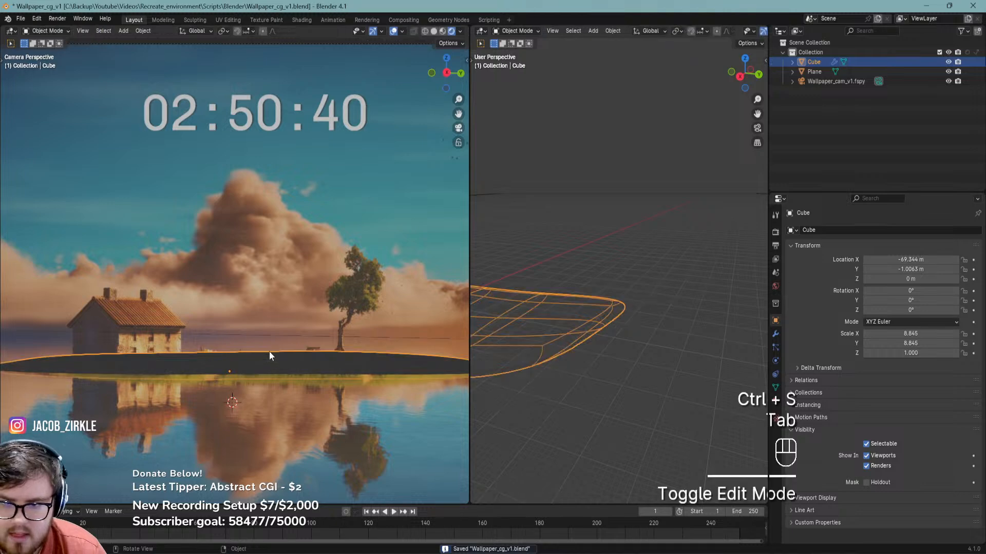
scroll(209, 352, up, 2)
scroll(209, 354, up, 2)
shift+middle_drag(171, 347, 323, 339)
key(ctrl+s)
shift+middle_drag(583, 326, 547, 335)
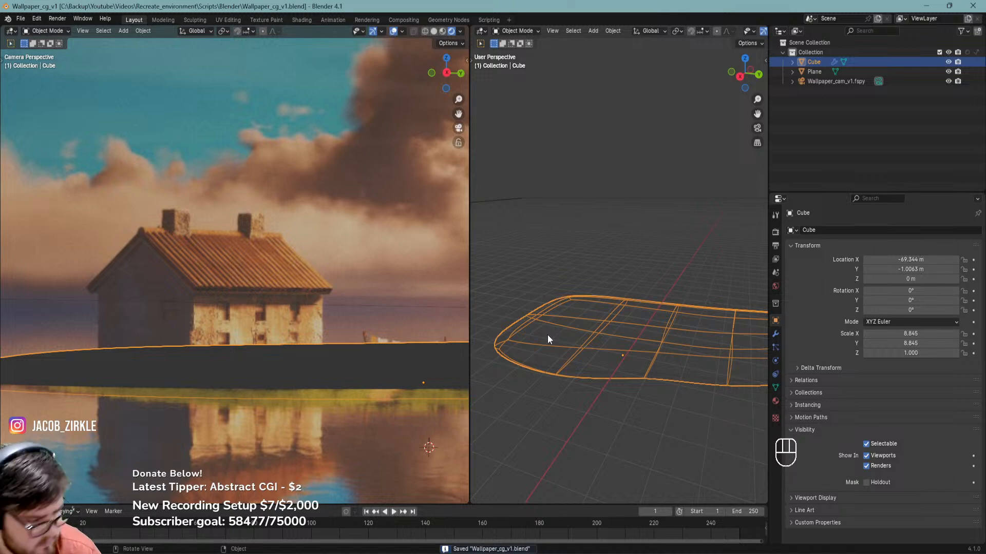
key(ctrl+s)
Add a mesh plane for the house and rotate it 90° about the X axis
scroll(219, 314, up, 2)
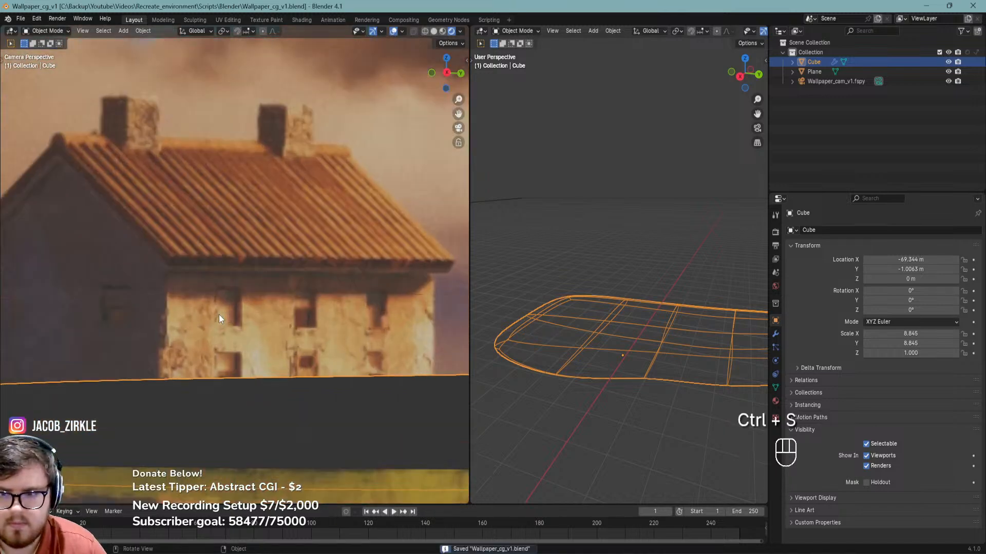
shift+scroll(244, 279, down, 2)
key(ctrl+s)
key(shift+a)
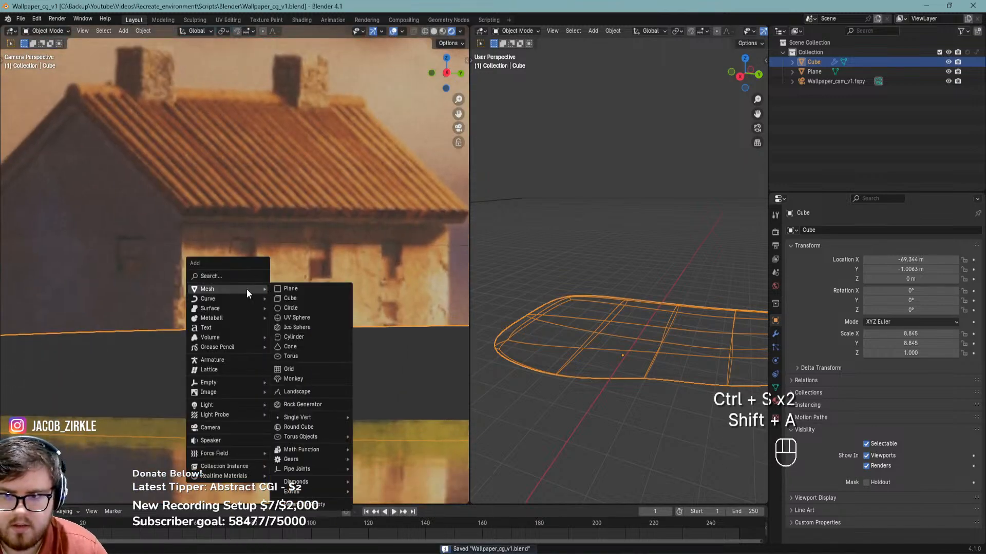
click(294, 288)
key(r)
key(x)
key(9)
key(0)
key(Return)
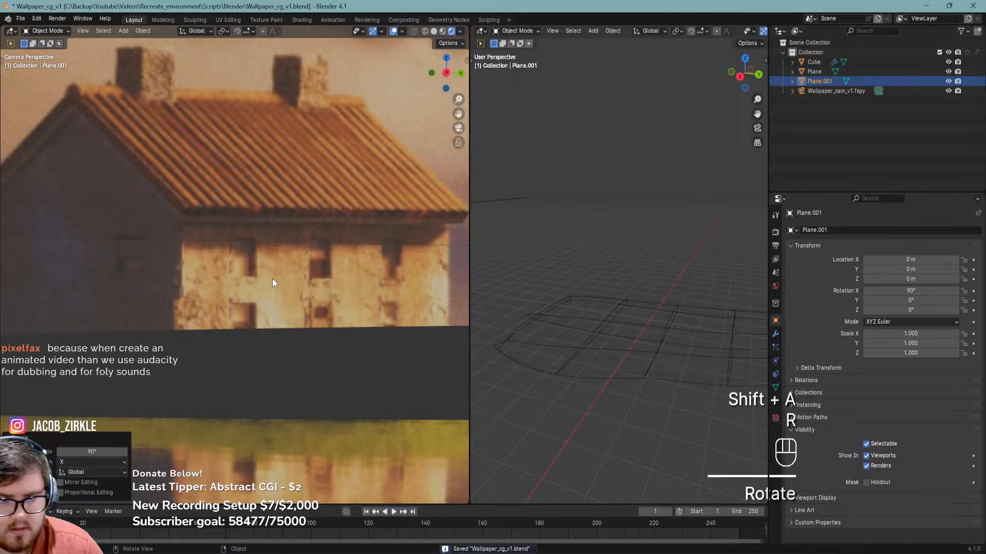
Move the new plane horizontally below the house's near corner, at about X -64.95 m and Y -22.56 m
key(g)
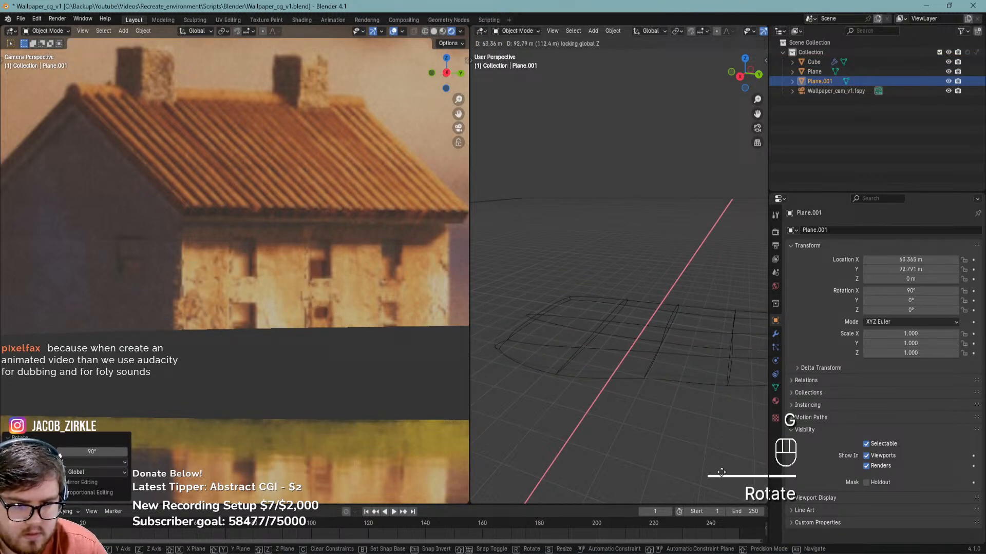
right_click(760, 349)
shift+middle_drag(581, 276, 621, 371)
key(g)
click(627, 329)
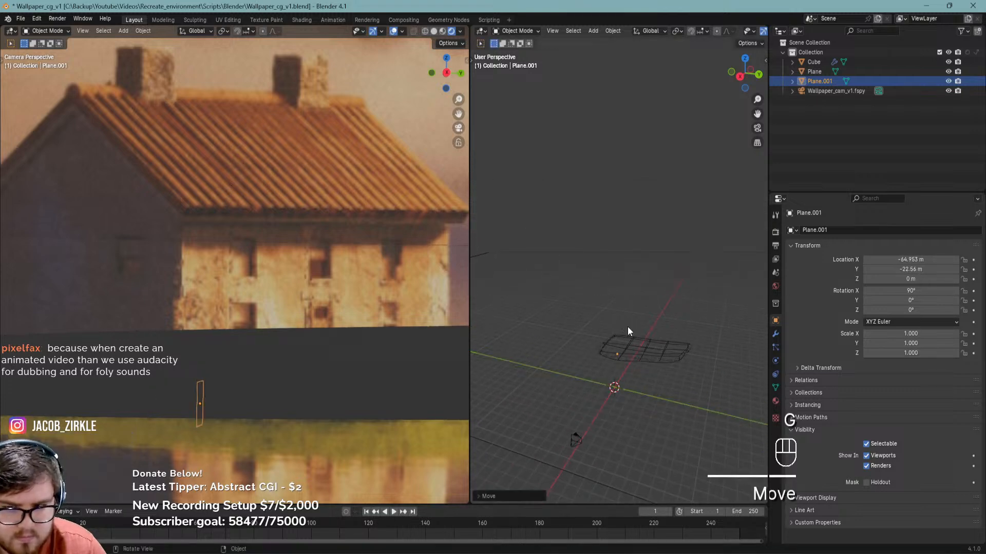
Raise the plane about 3.4 m along Z to the house's base, select the island, and save the file
key(g)
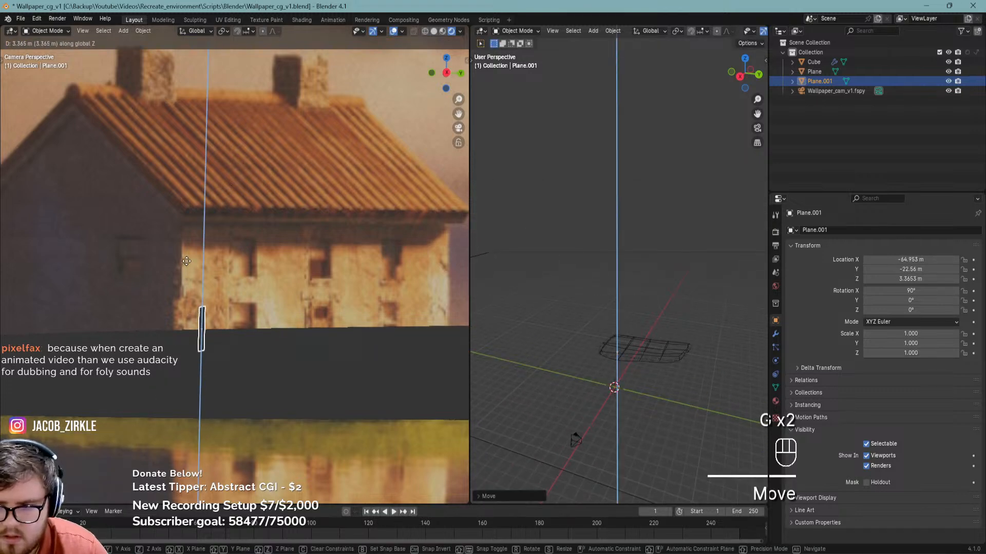
click(300, 354)
shift+click(273, 353)
key(ctrl+s)
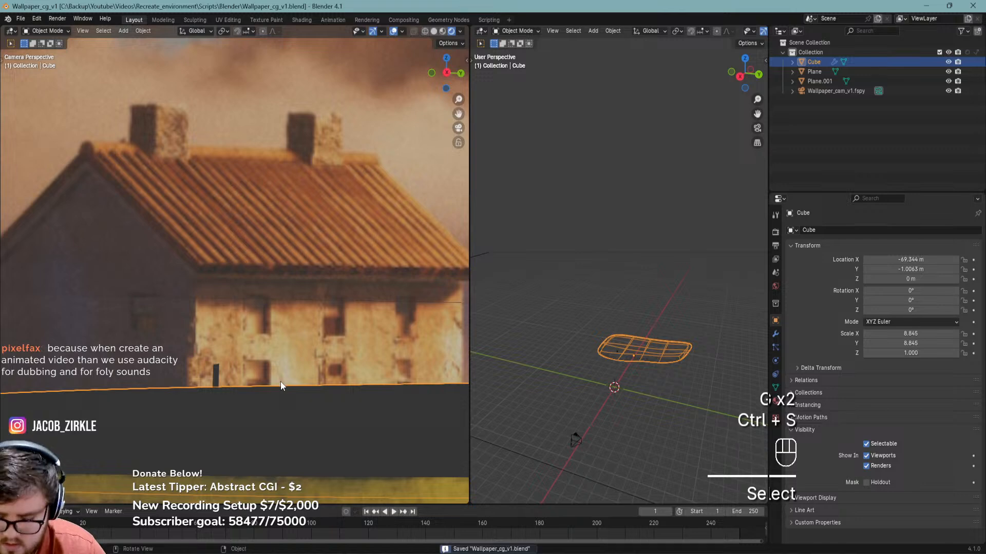
Hide the island and rotate the house plane about the Z axis to about -68.9°
key(h)
click(218, 371)
key(r)
key(z)
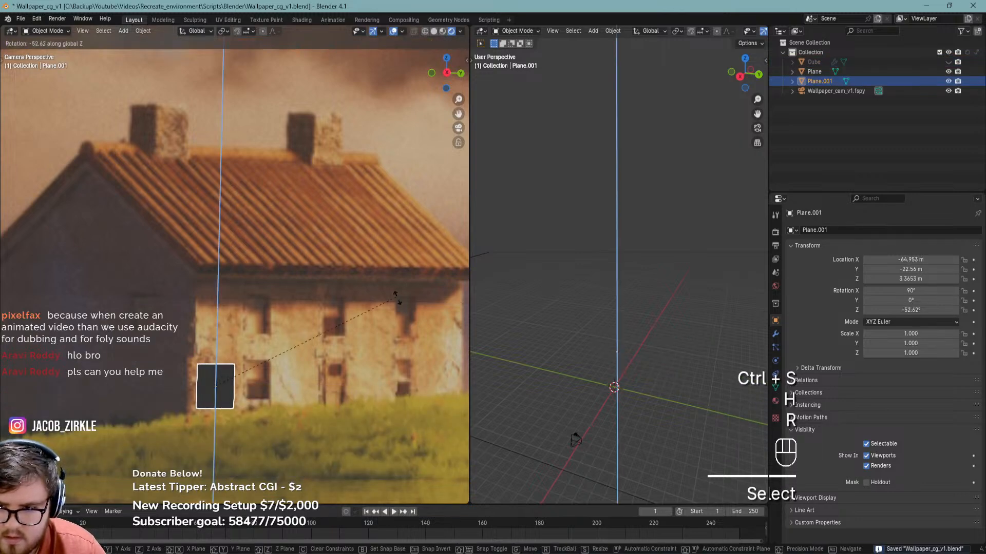
click(439, 350)
Raise the plane about 1.35 m along Z and slide it along its local X onto the house's near corner
key(g)
key(z)
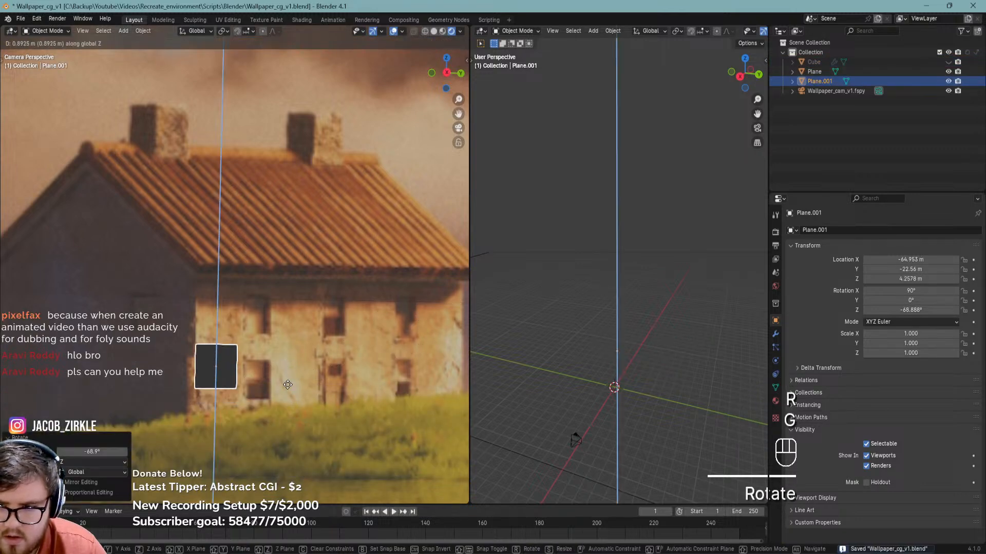
click(288, 376)
key(g)
key(x)
key(x)
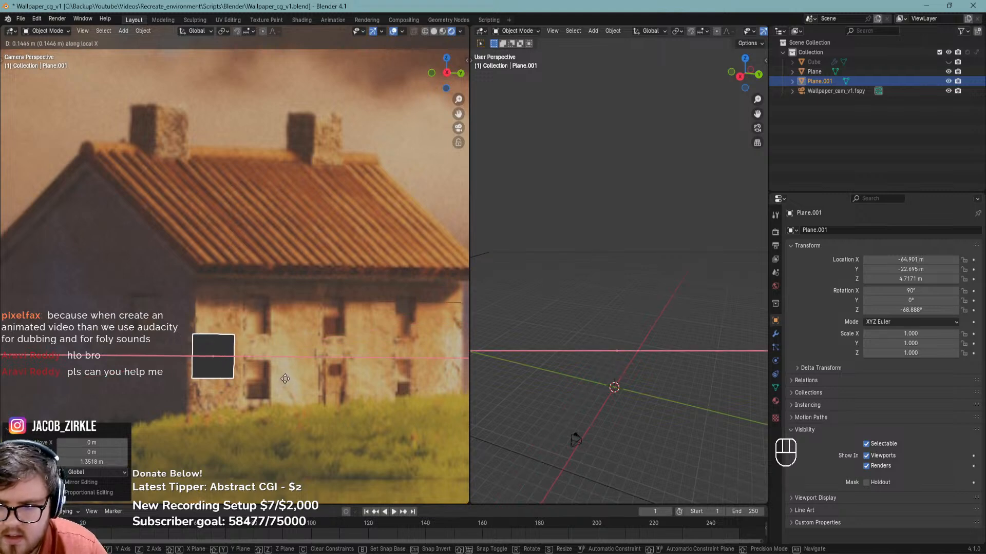
click(284, 379)
In Edit Mode, move the plane's far vertical edge about 11.19 m along local X to the front wall's end, and save
shift+middle_drag(284, 379, 224, 365)
key(s)
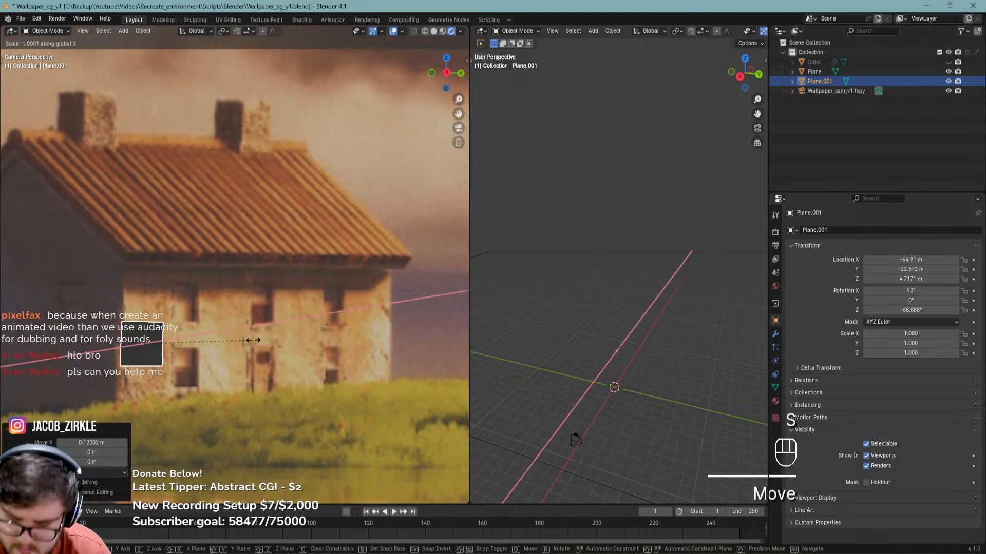
right_click(165, 324)
key(Tab)
key(2)
click(164, 328)
key(g)
key(x)
key(x)
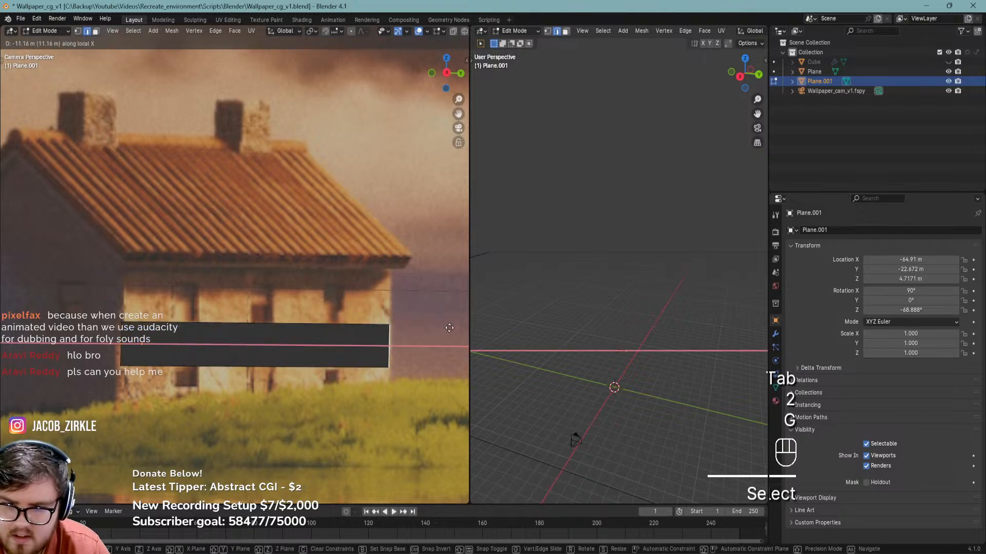
click(450, 328)
scroll(241, 316, down, 2)
shift+middle_drag(241, 316, 309, 313)
key(ctrl+s)
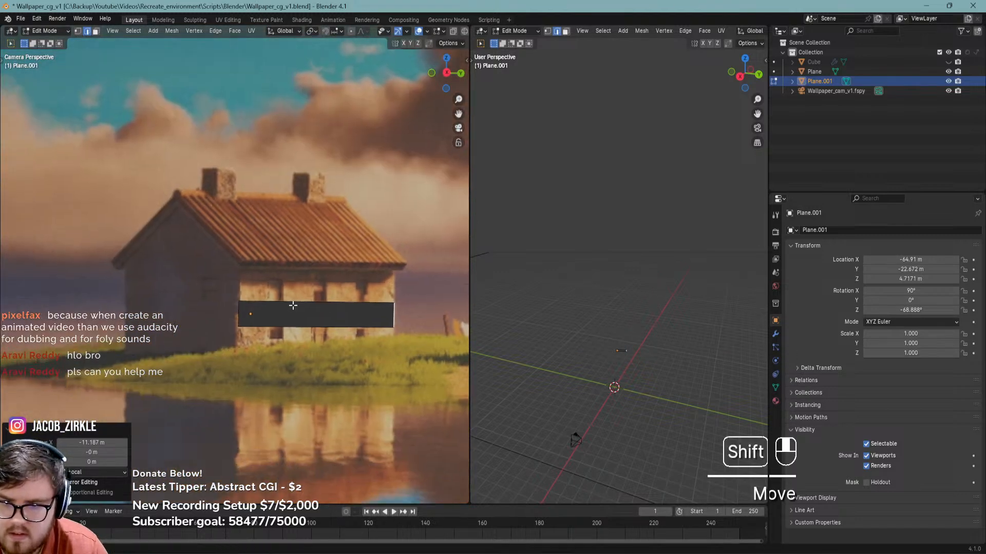
Raise the front wall's top edge along Z to the roof's eaves, and save the file
click(309, 313)
key(g)
key(z)
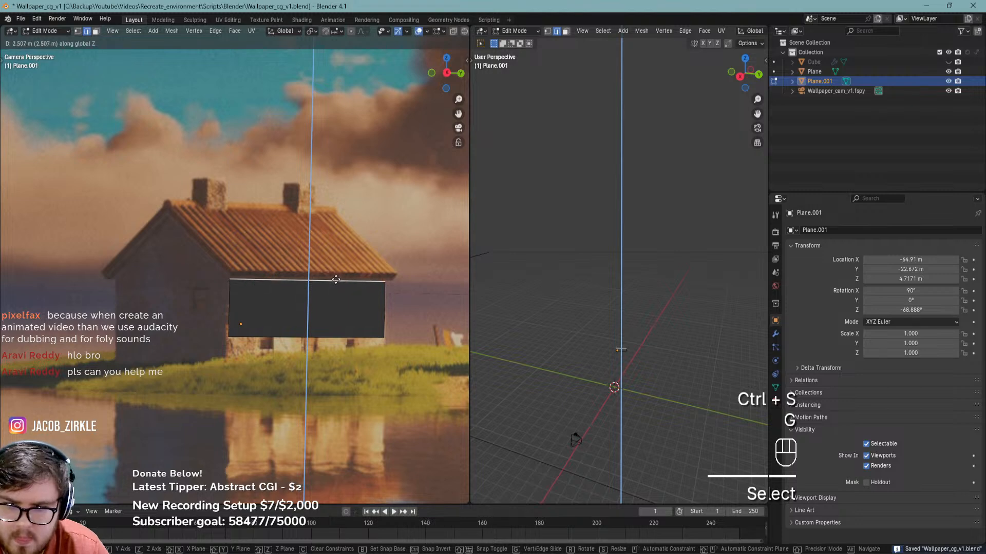
click(336, 280)
shift+middle_drag(319, 297, 330, 250)
key(ctrl+s)
Lower the front wall's bottom edge about 0.76 m along Z towards the grass line
click(324, 289)
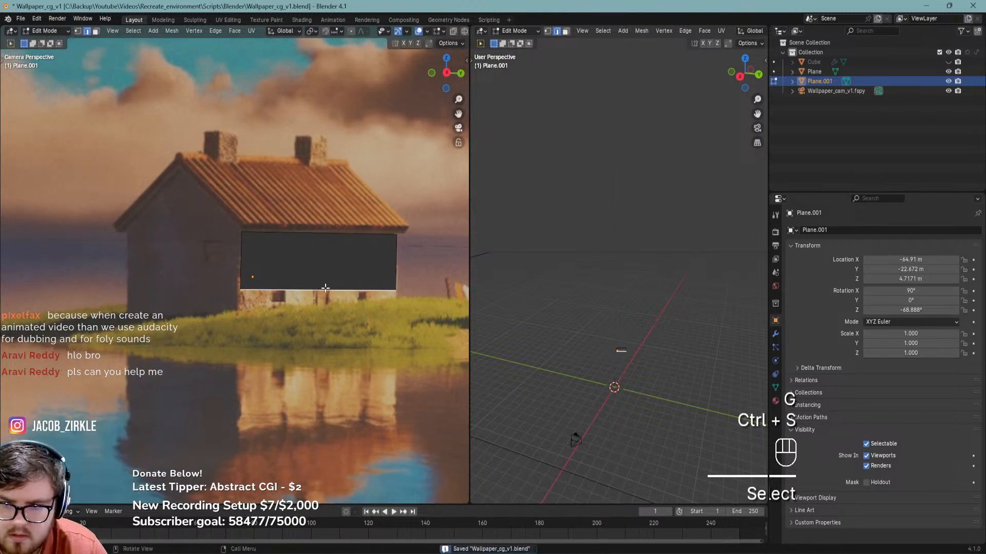
key(g)
key(z)
click(327, 298)
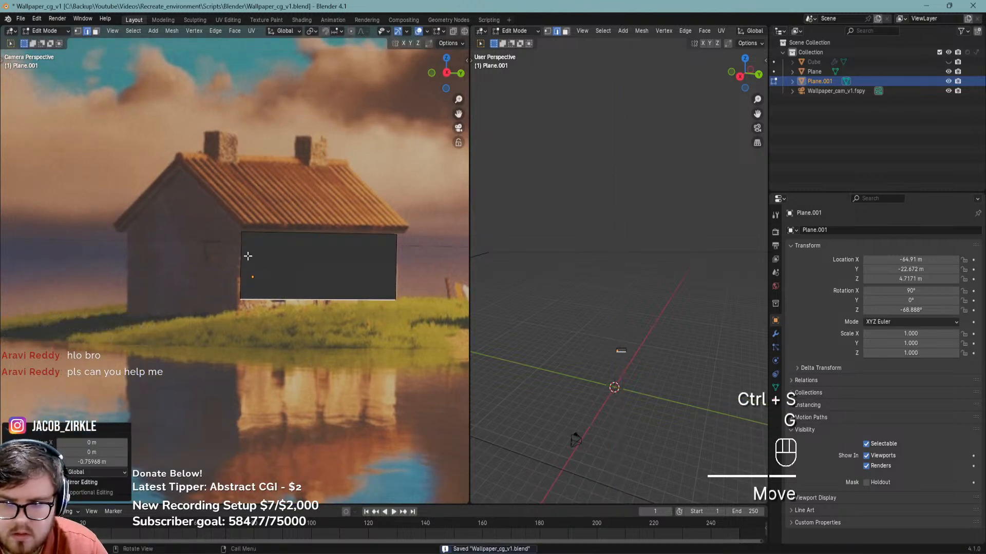
Extrude the wall's vertical edge at the near corner and move it back along local Z to form the side wall
click(358, 290)
key(e)
key(y)
key(y)
right_click(272, 279)
scroll(621, 358, up, 11)
shift+middle_drag(605, 319, 663, 374)
key(g)
key(x)
key(y)
key(y)
key(z)
key(z)
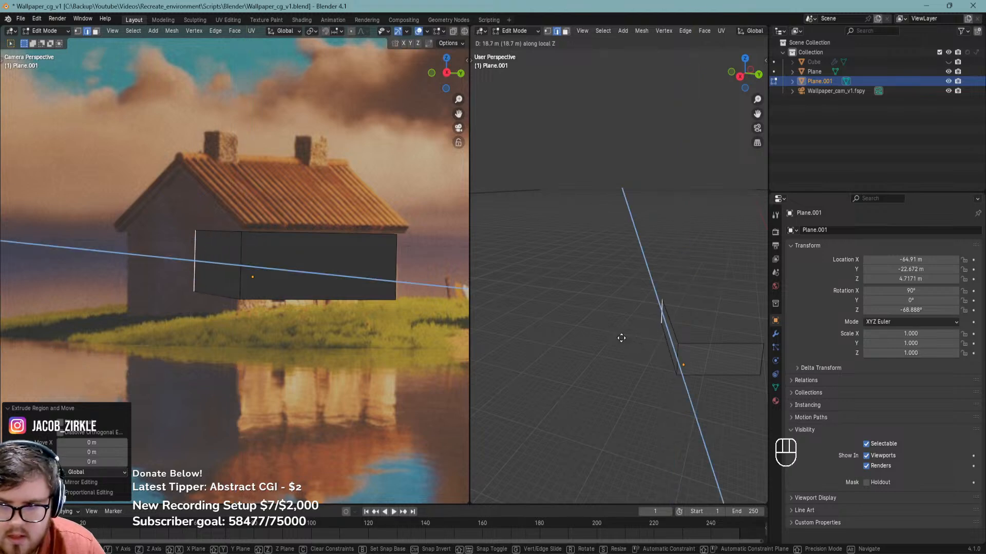
click(616, 334)
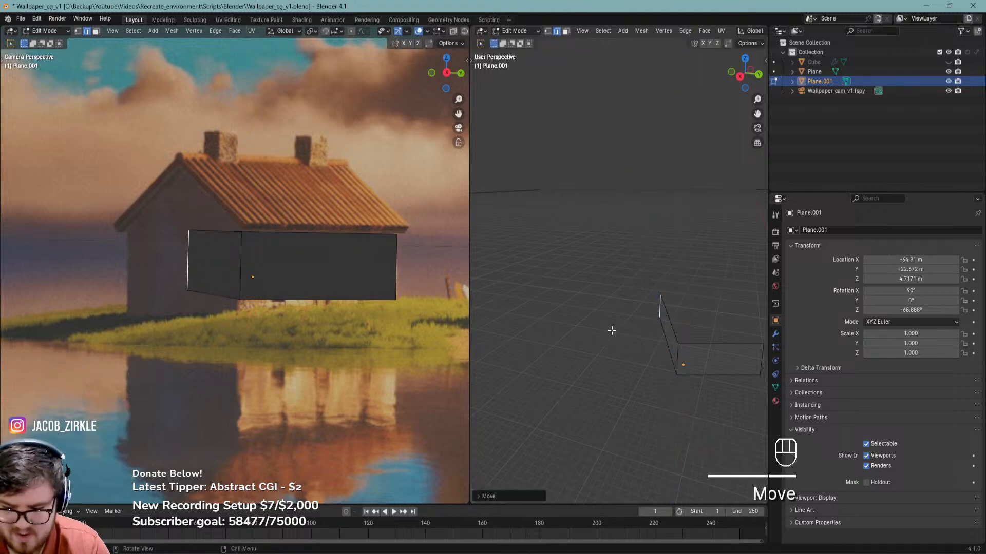
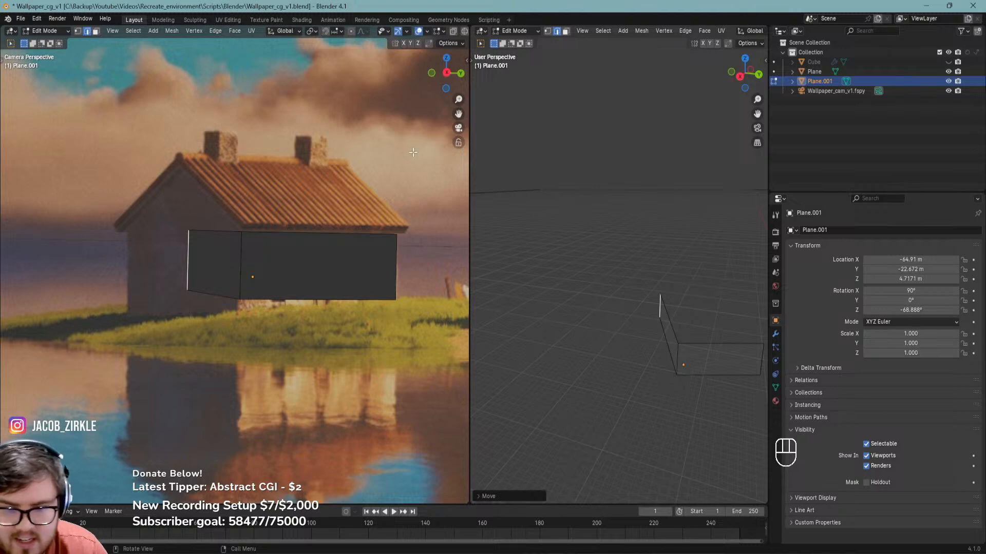
Save the file, return the walls to Object Mode, and switch the camera view to wireframe shading
shift+scroll(278, 308, up, 3)
key(ctrl+s)
key(Tab)
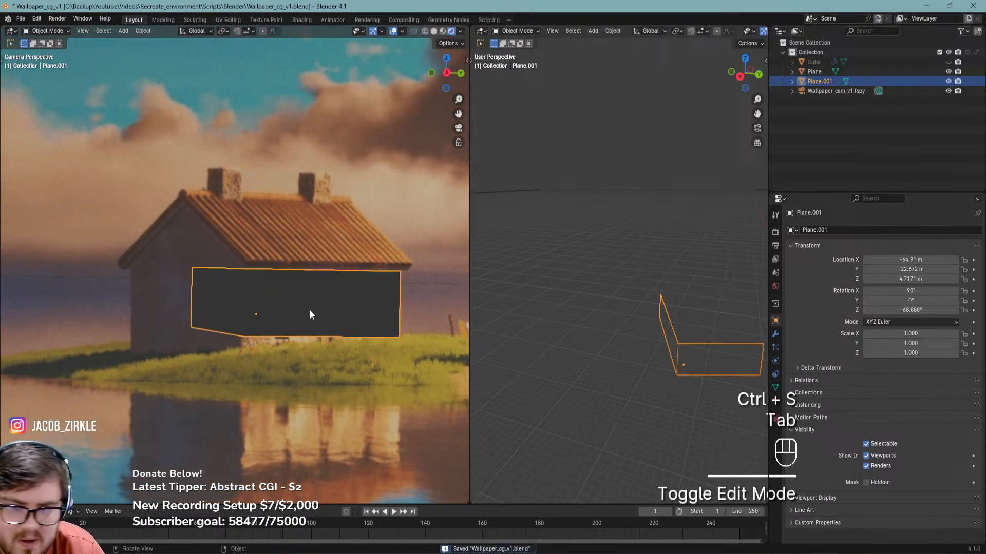
key(z)
click(251, 313)
shift+middle_drag(260, 304, 270, 340)
key(ctrl+s)
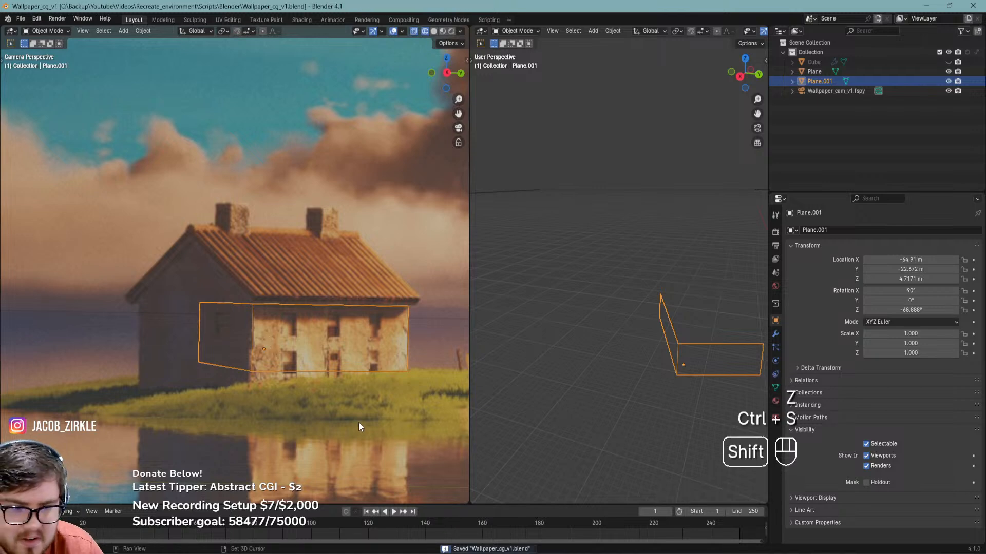
shift+middle_drag(368, 426, 386, 359)
key(ctrl+s)
Rotate the walls about Z to about -54.1° and shift them horizontally to about X -64.62 m, Y -22.64 m
click(686, 349)
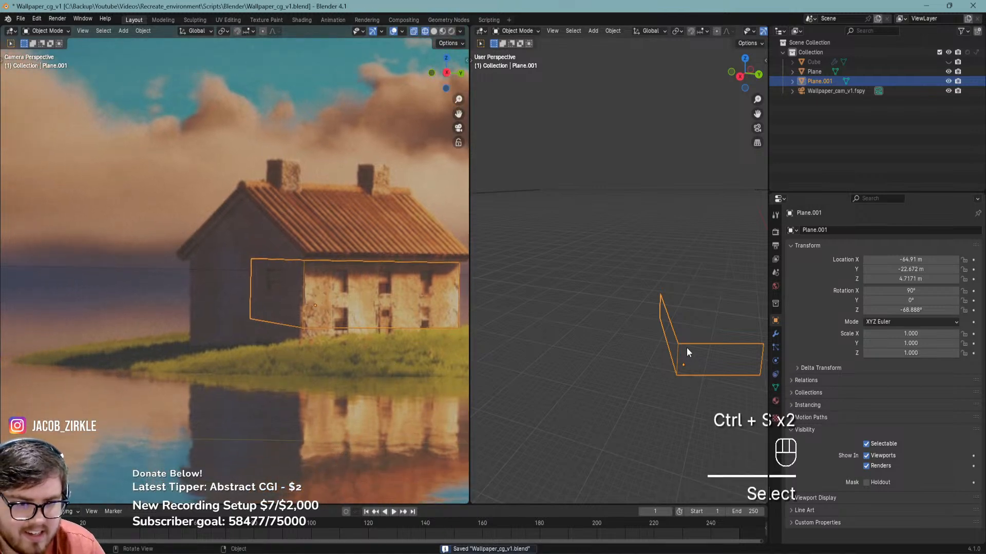
shift+middle_drag(706, 319, 623, 339)
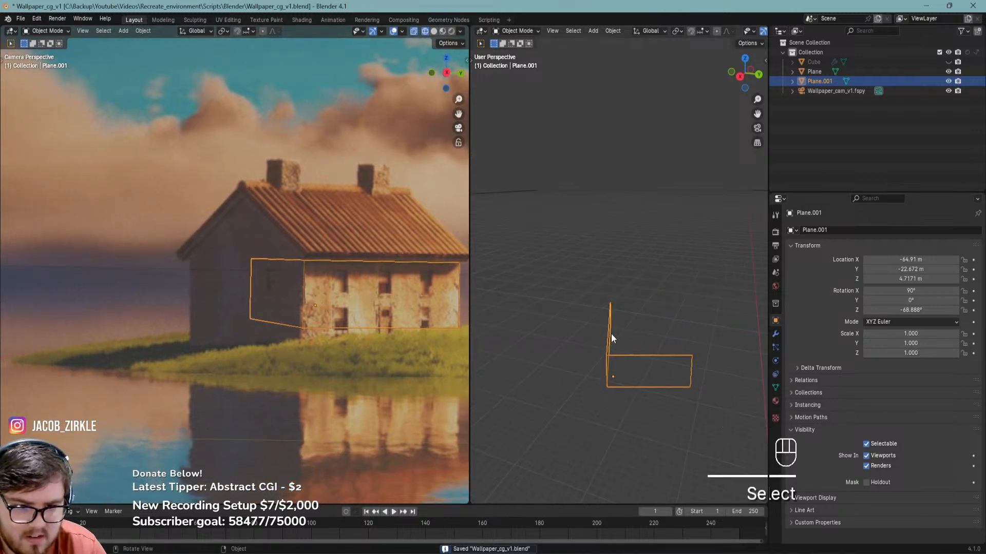
key(r)
key(z)
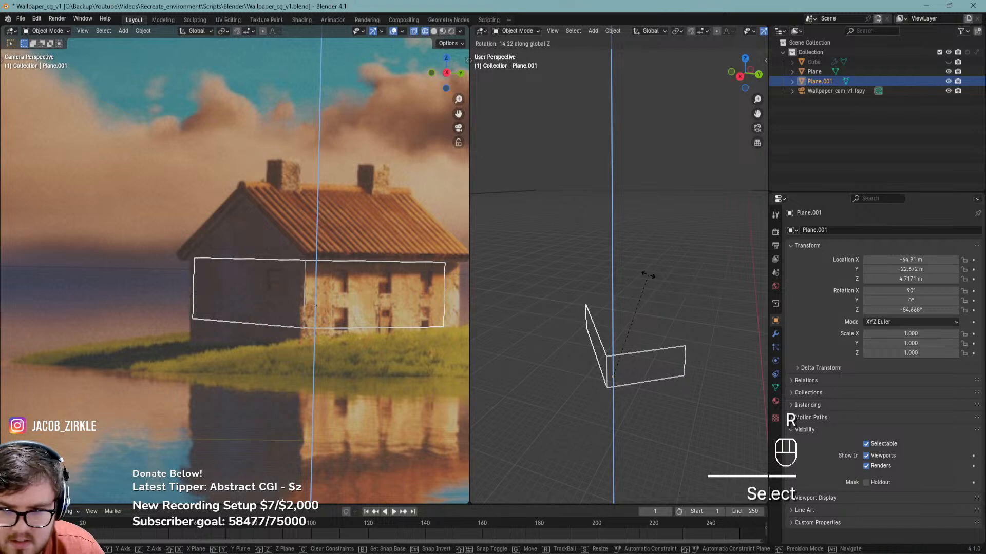
click(647, 275)
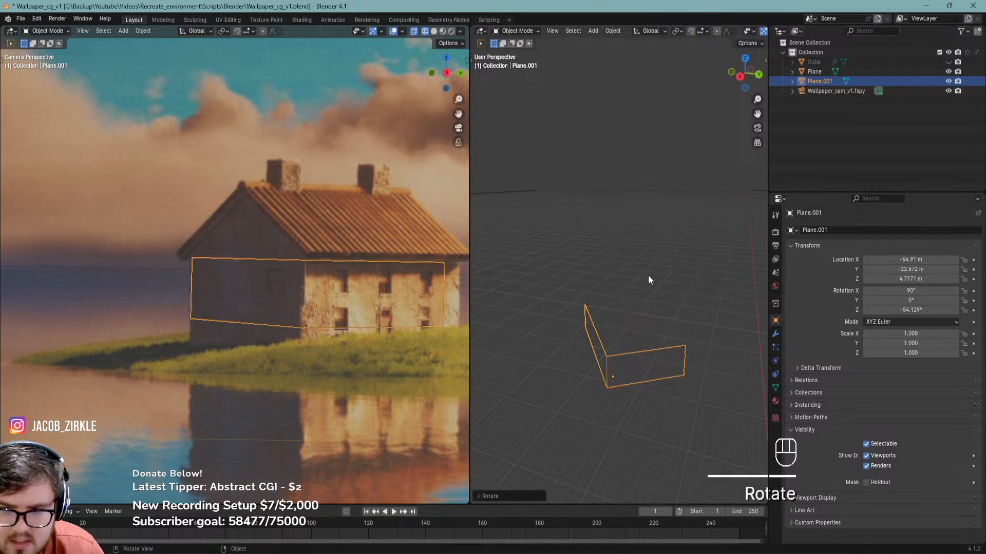
key(g)
key(shift+z)
click(651, 279)
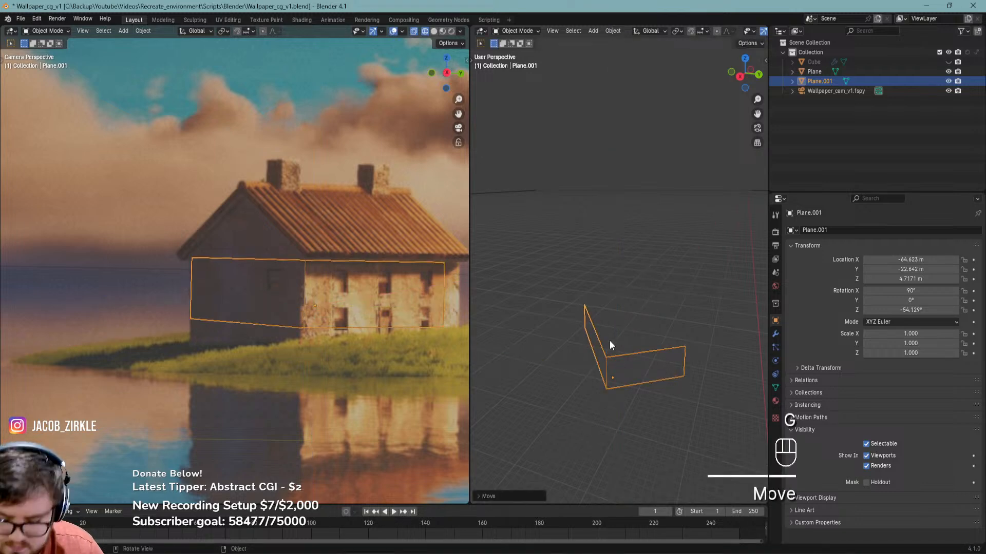
Unhide the island, view the walls against it from another angle, and save the file
key(alt+h)
click(607, 365)
middle_drag(608, 365, 660, 356)
shift+middle_drag(394, 358, 327, 354)
key(ctrl+s)
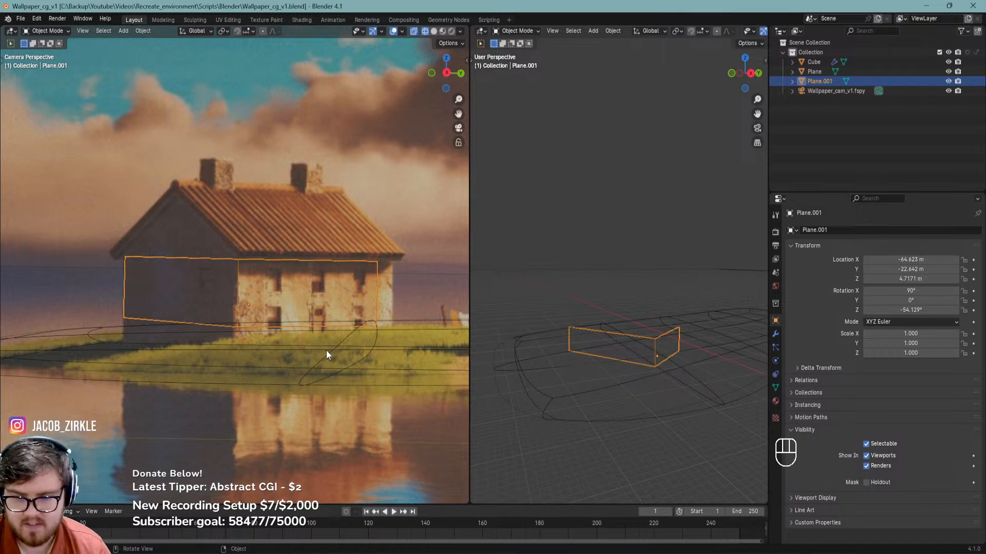
Switch to Discord, look through the blender-help, nuke-help, unreal-help and other-help channels, and return to Blender
click(542, 544)
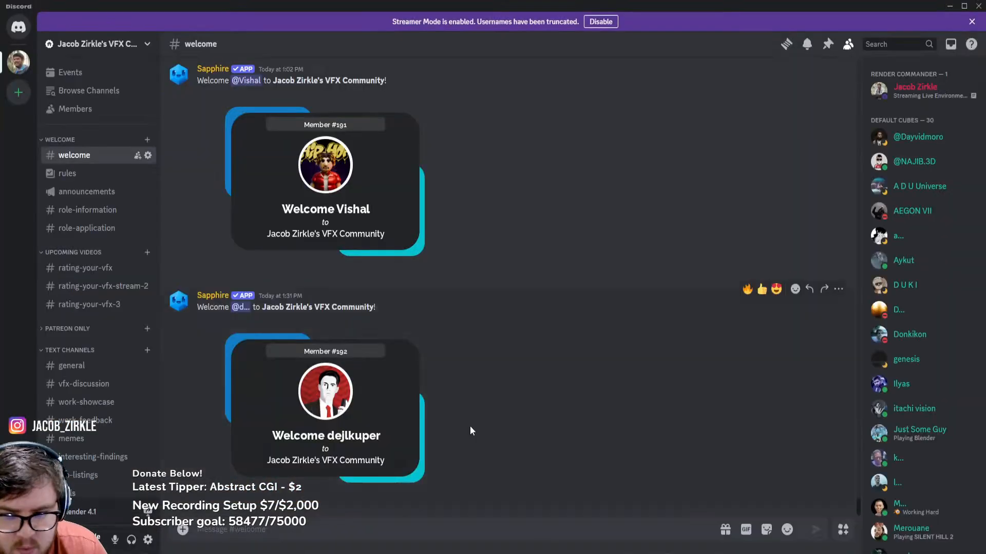
scroll(86, 264, down, 5)
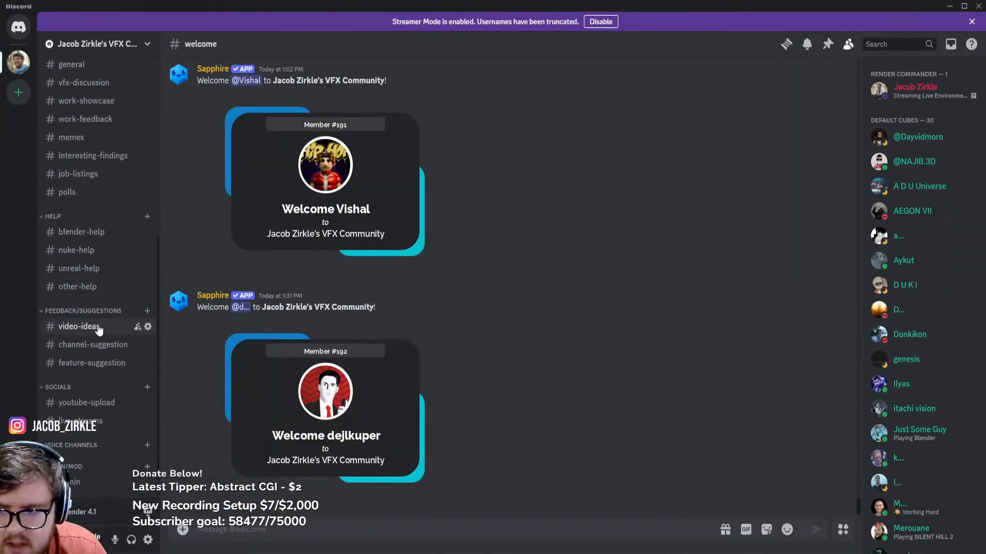
click(82, 232)
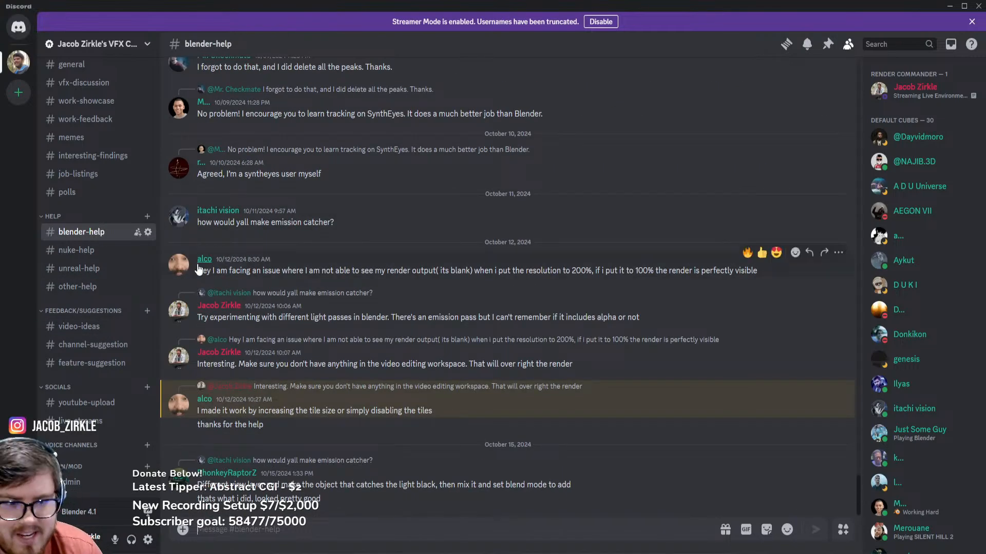
click(86, 250)
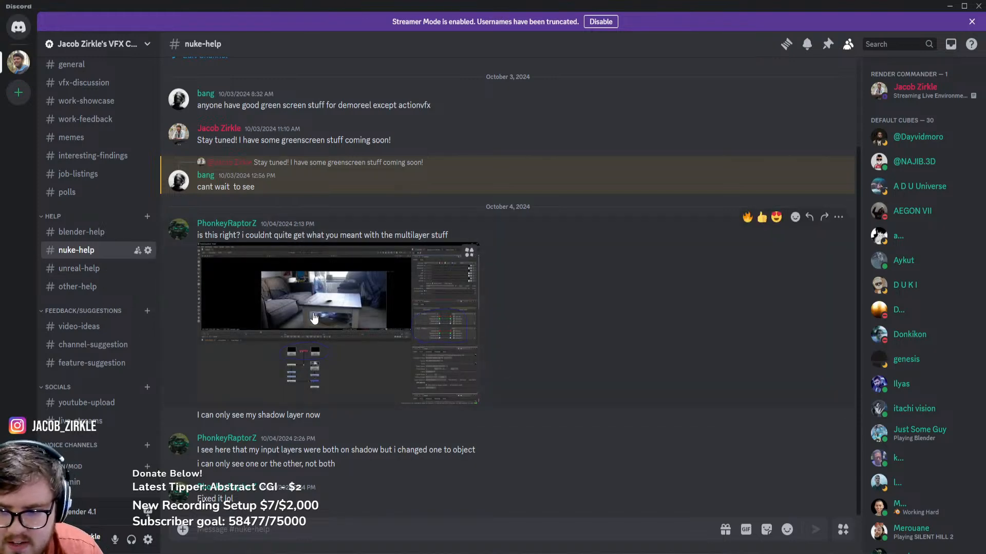
click(72, 276)
click(95, 290)
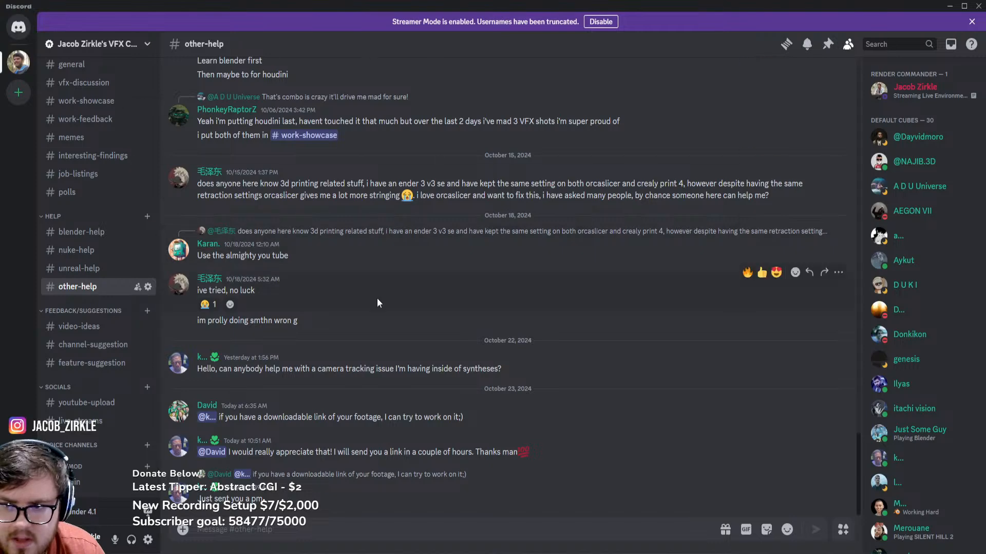
click(950, 6)
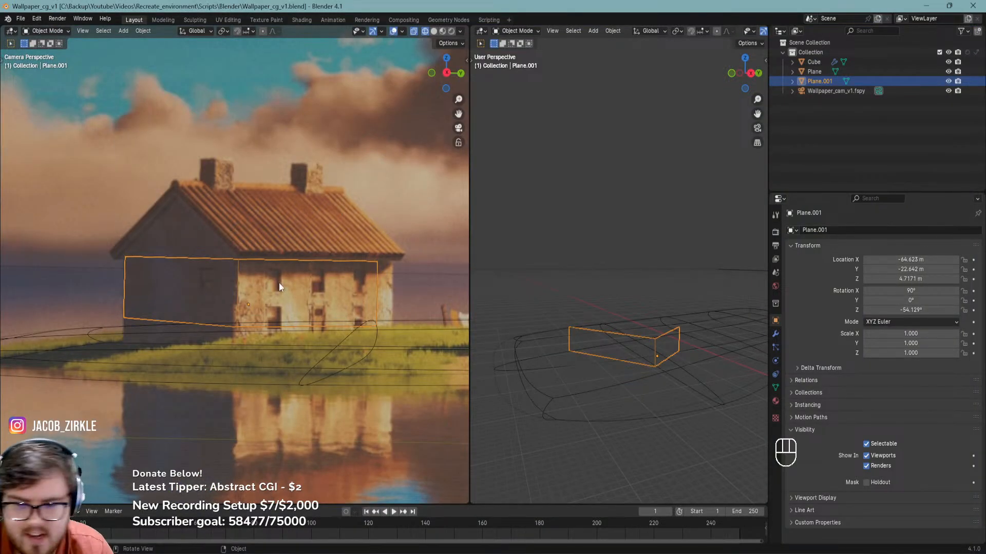
Save the file and move the walls horizontally to about X -63.53 m and Y -22.68 m
shift+middle_drag(280, 351, 275, 321)
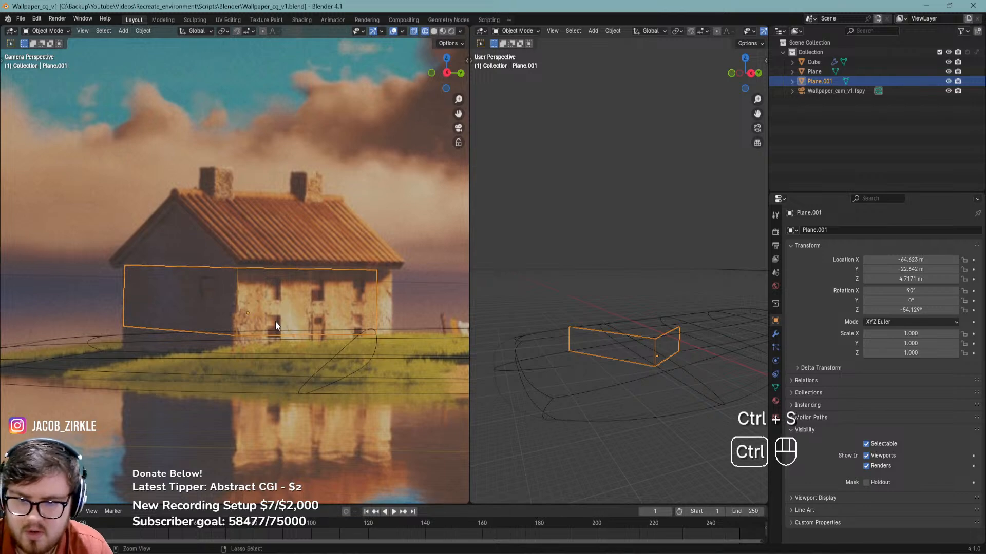
key(ctrl+s)
shift+middle_drag(363, 352, 259, 337)
key(ctrl+s)
scroll(121, 307, up, 4)
shift+middle_drag(132, 305, 325, 313)
key(g)
key(shift+z)
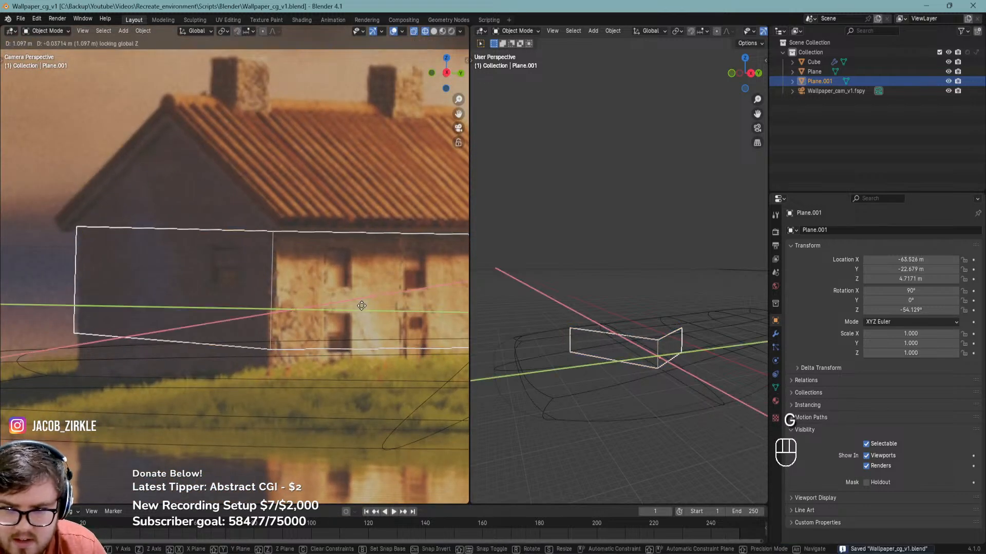
click(361, 306)
In Edit Mode, lower the bottom edges of both walls along Z so they sink into the island
mouse_move(680, 327)
middle_down()
mouse_move(669, 362)
mouse_move(675, 343)
middle_up()
key(Tab)
click(242, 347)
key(g)
key(z)
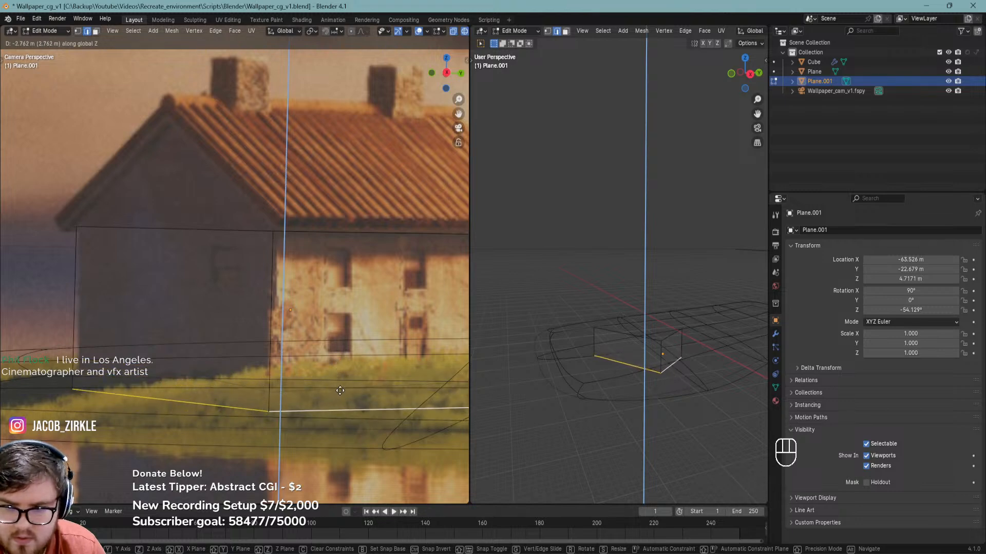
click(159, 354)
shift+middle_drag(159, 354, 214, 332)
Return to Object Mode, check where the walls meet the island in Solid shading, and save the file
key(Tab)
key(z)
key(ctrl+s)
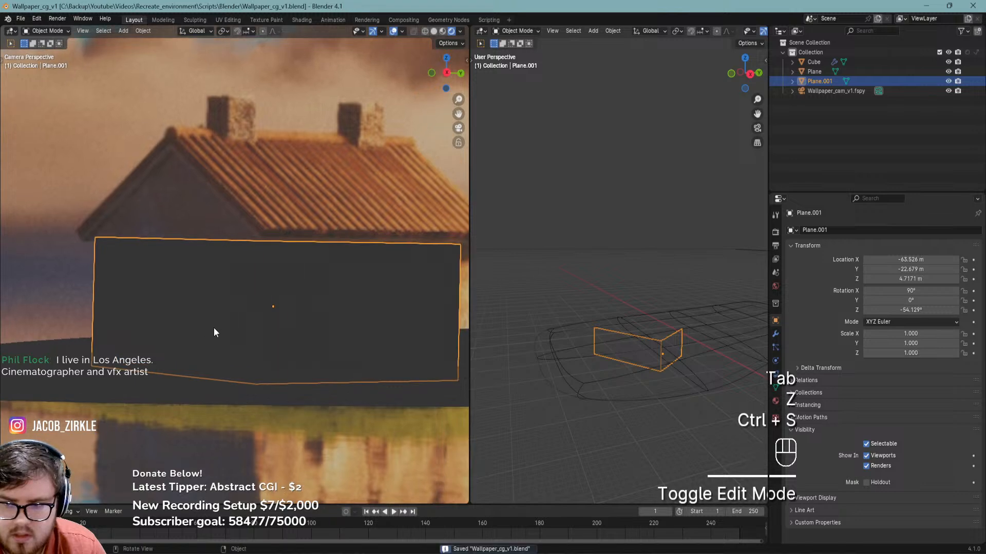
key(z)
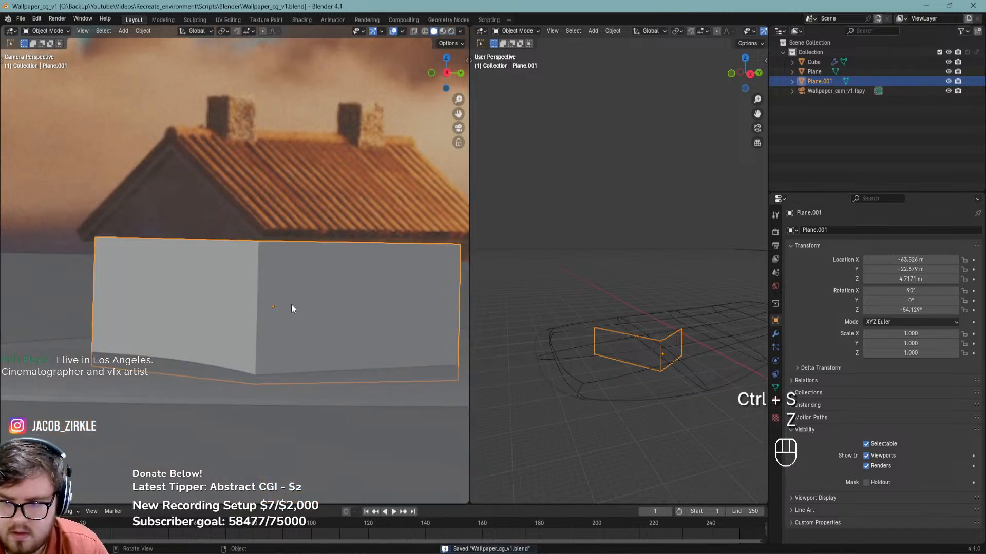
key(z)
key(z)
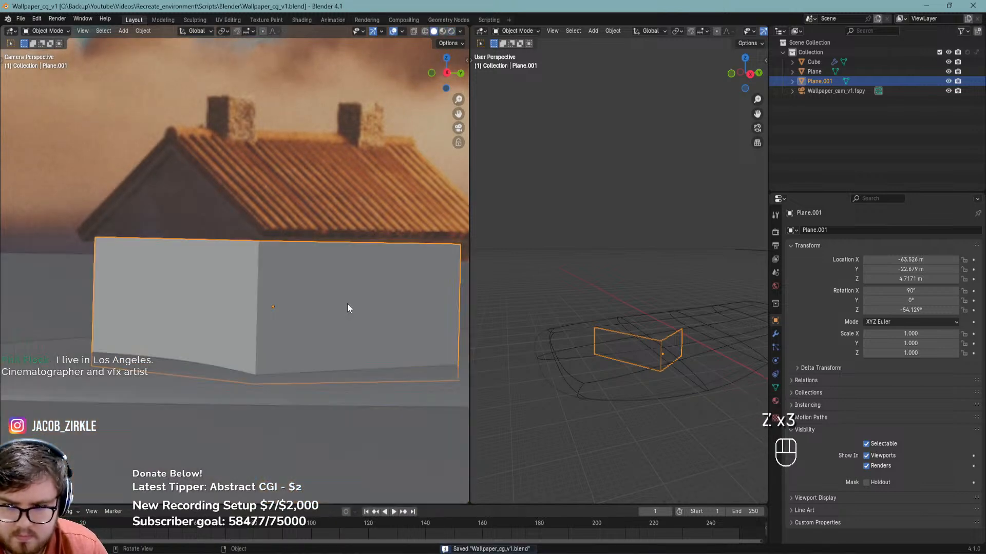
shift+middle_drag(331, 317, 330, 317)
key(ctrl+s)
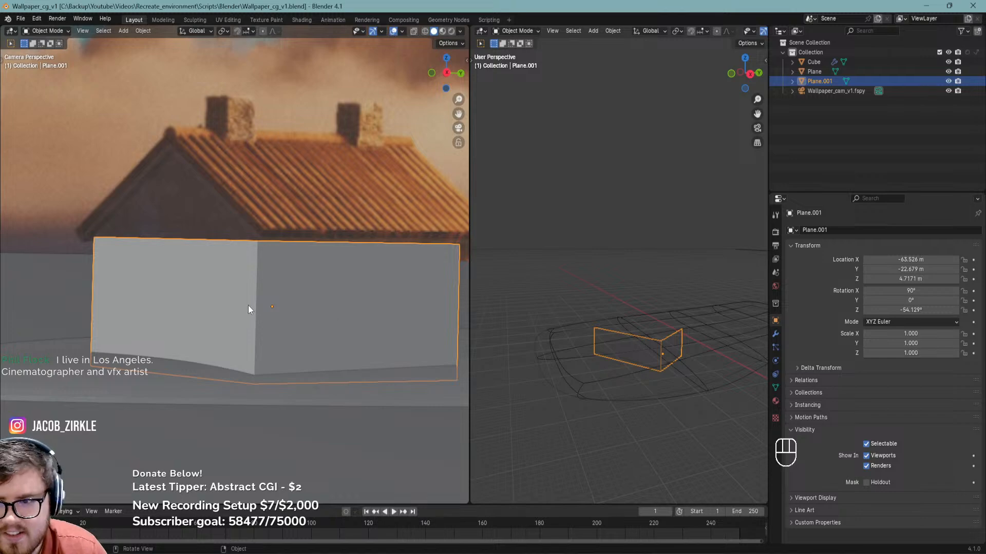
shift+middle_drag(294, 327, 299, 297)
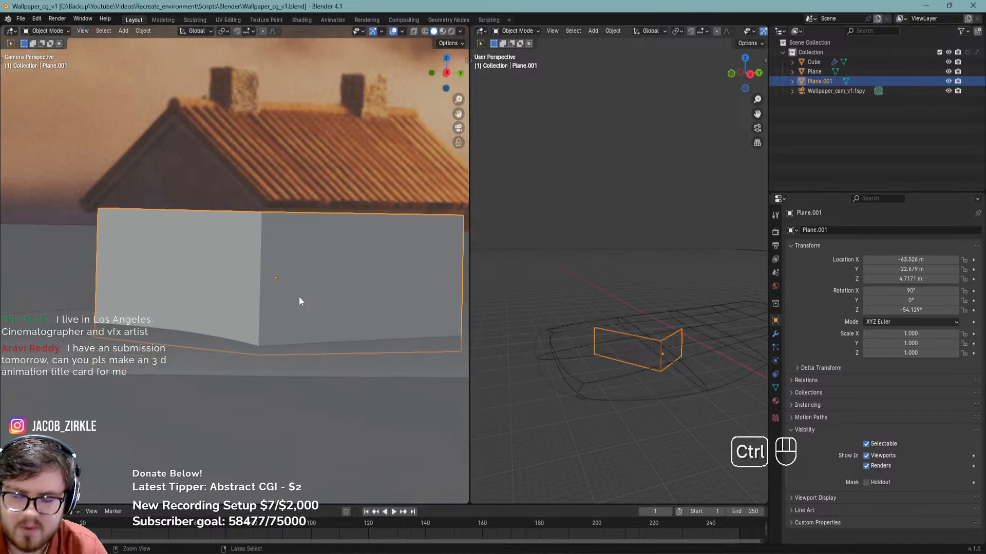
key(ctrl+s)
Switch the camera view back to wireframe around the side wall and save the file
key(z)
scroll(174, 313, up, 3)
shift+middle_drag(241, 310, 258, 291)
ctrl+middle_drag(322, 338, 346, 333)
key(ctrl+s)
key(ctrl+s)
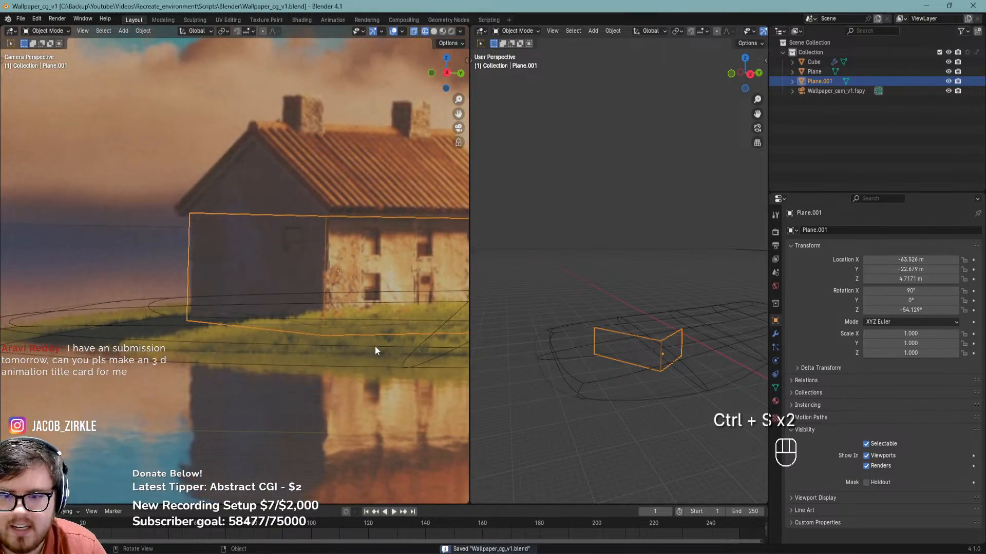
Move the walls horizontally to about X -80.05 m and Y -25.10 m and save the file
scroll(375, 351, down, 1)
middle_drag(592, 364, 683, 389)
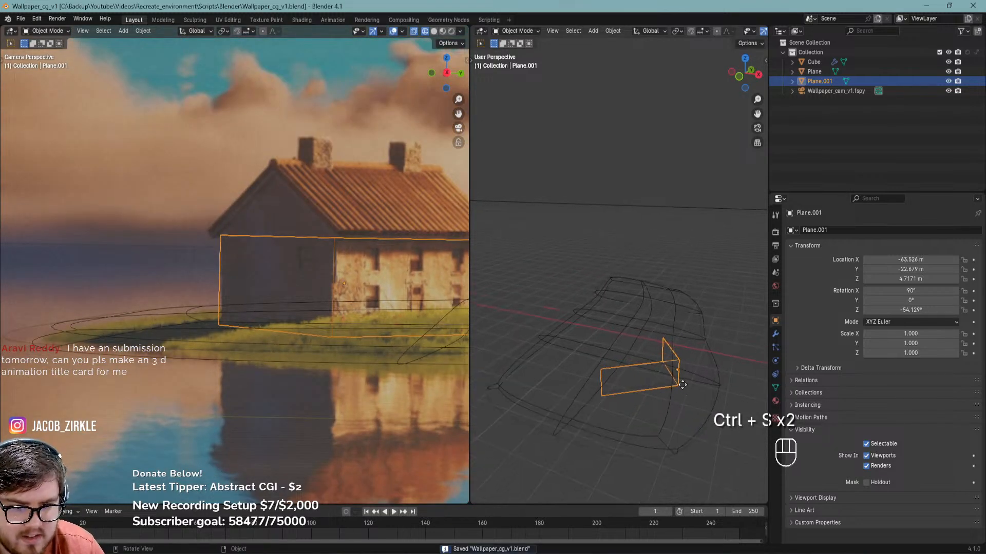
key(g)
key(shift+z)
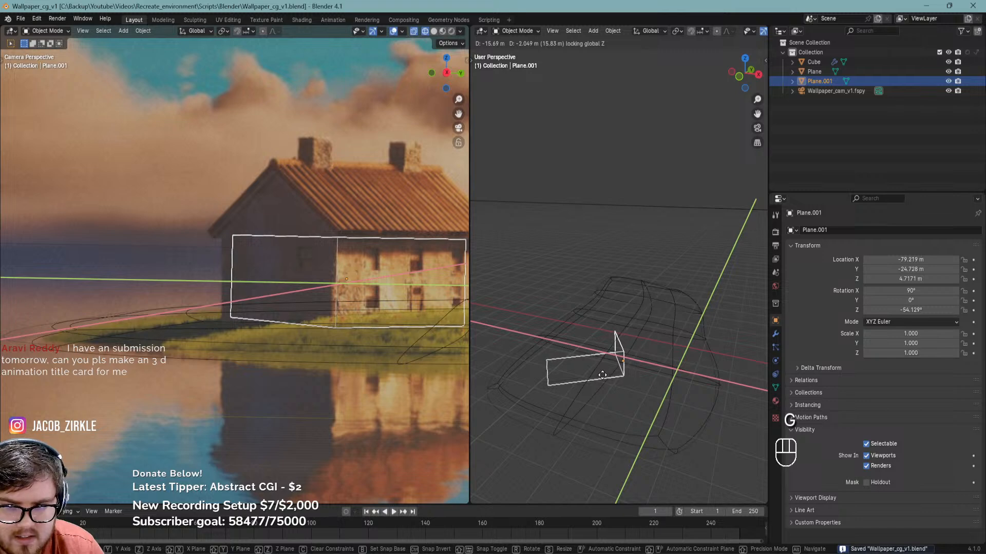
click(600, 374)
scroll(316, 291, up, 5)
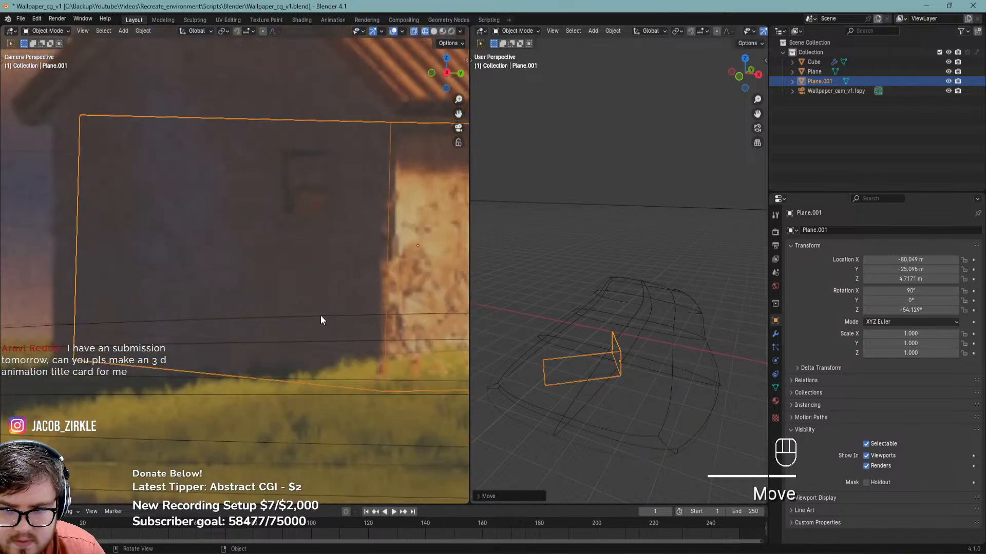
scroll(321, 319, down, 2)
shift+middle_drag(420, 384, 410, 368)
key(ctrl+s)
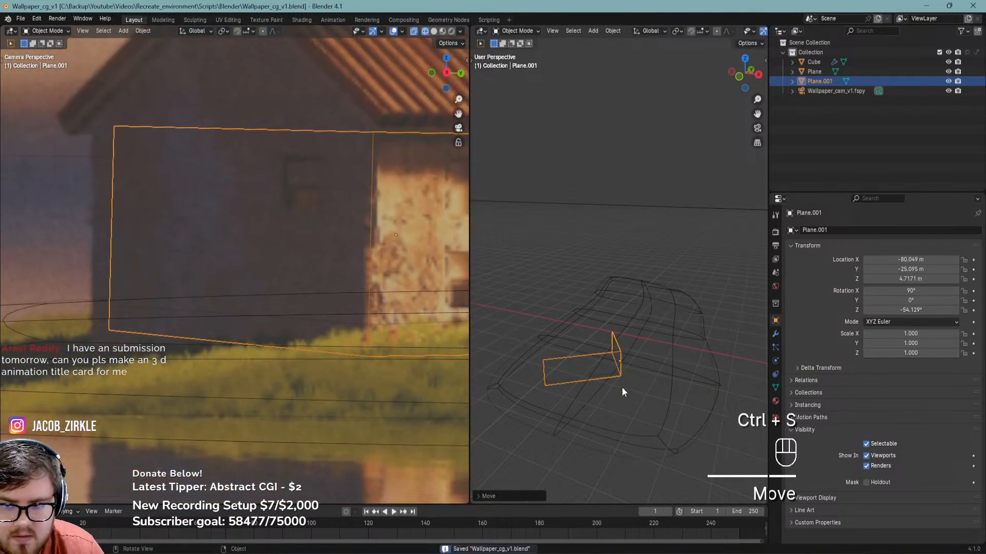
Select the island and add a lengthwise loop cut in Edit Mode, slid into place near the walls
middle_drag(599, 405, 645, 404)
key(ctrl+r)
click(655, 385)
click(637, 411)
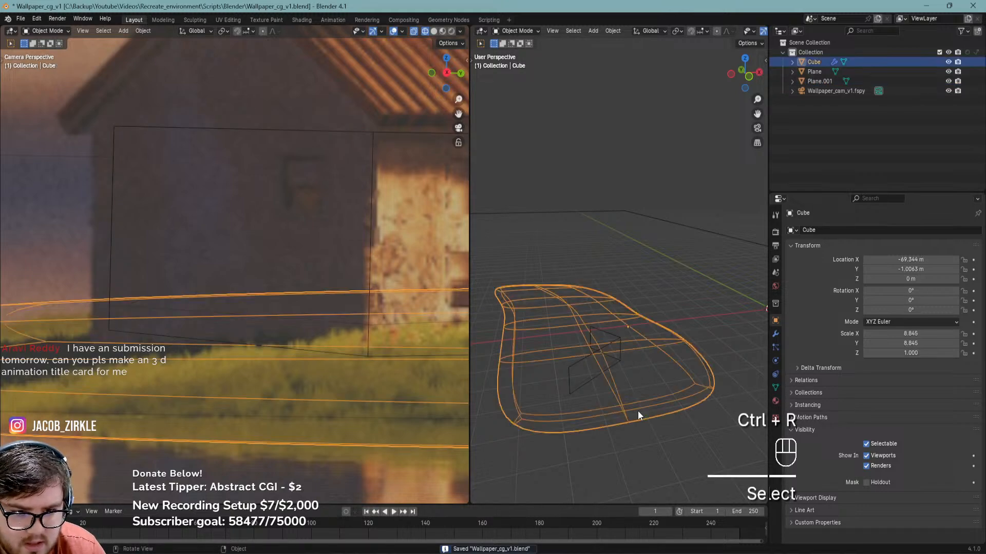
key(Tab)
key(1)
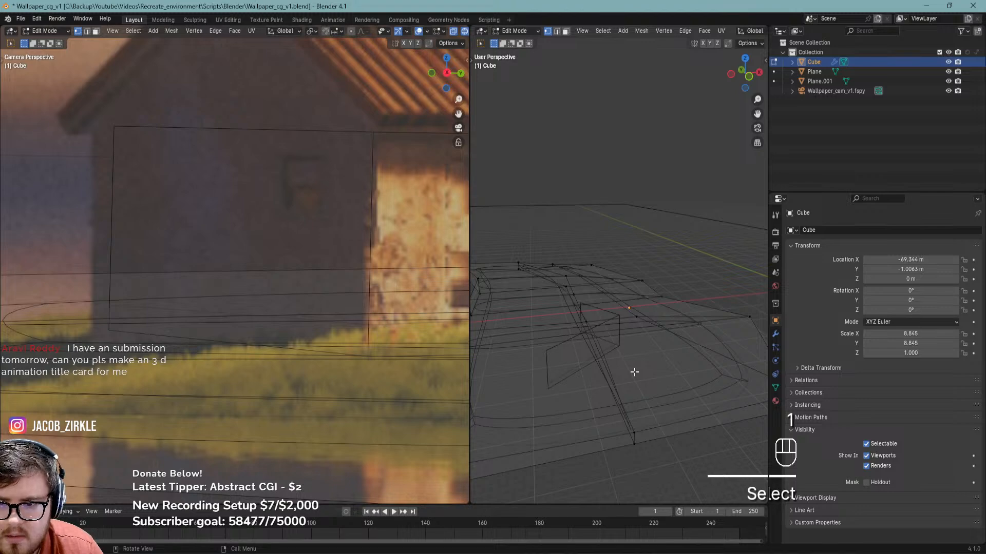
key(ctrl+r)
click(614, 328)
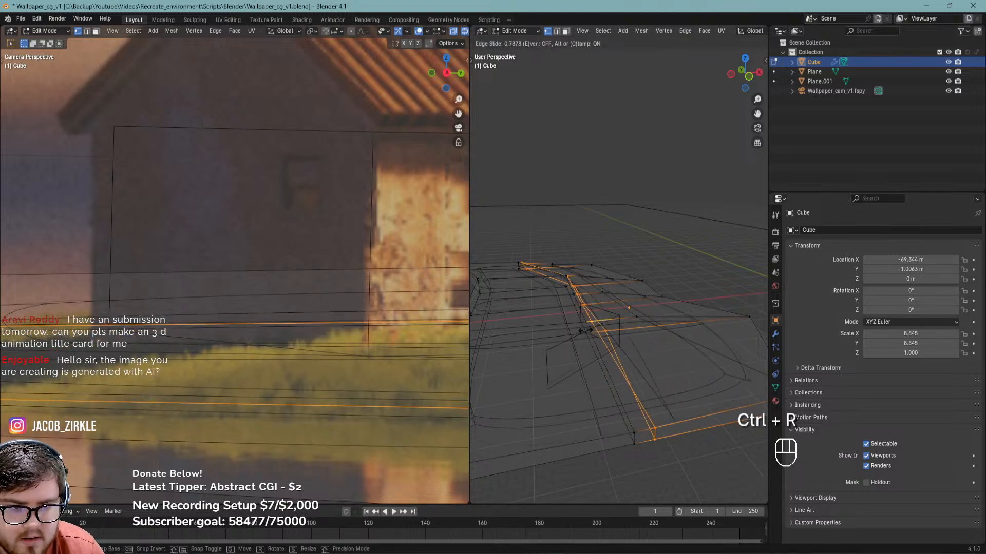
click(587, 329)
Add a second, crossing loop cut near the walls and lower the vertex where the new loops cross along Z
middle_drag(588, 329, 631, 375)
key(ctrl+r)
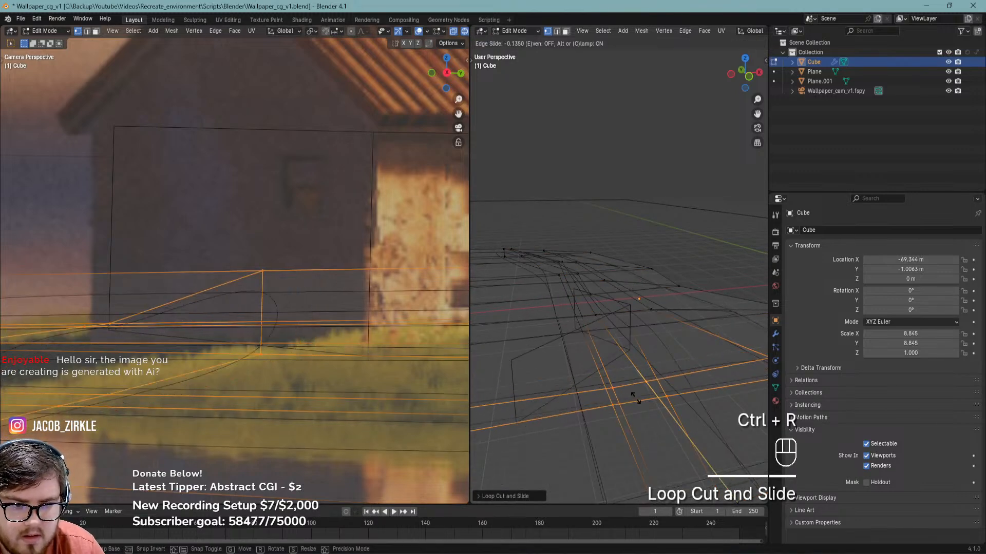
click(616, 398)
click(616, 399)
key(g)
key(z)
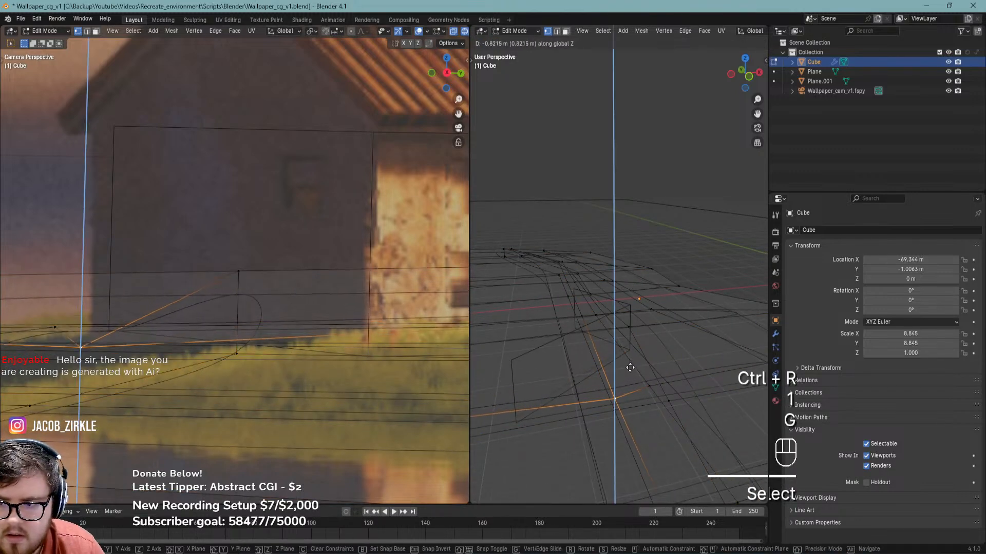
click(628, 369)
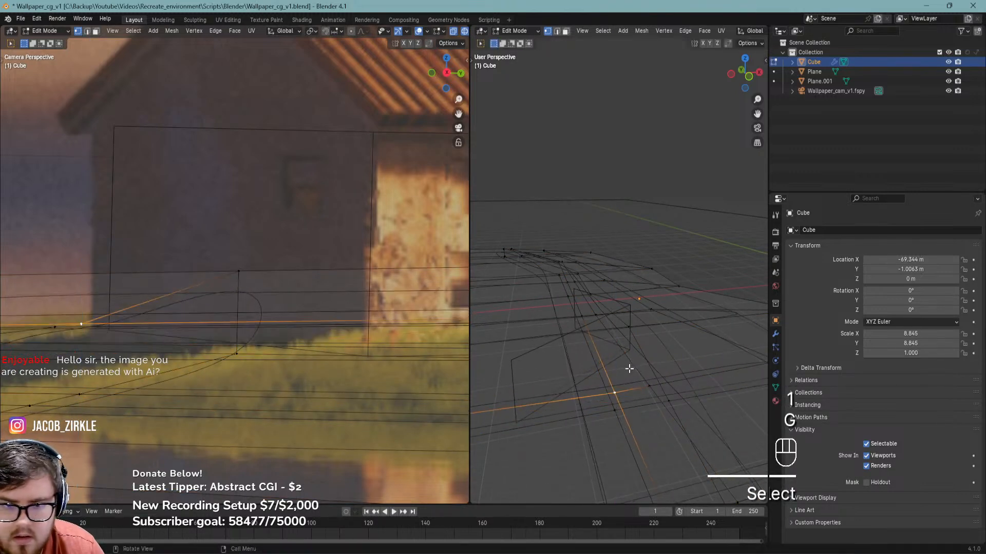
Select that crossing vertex together with its neighbour and lower both slightly along Z
click(646, 389)
shift+click(614, 393)
key(g)
key(z)
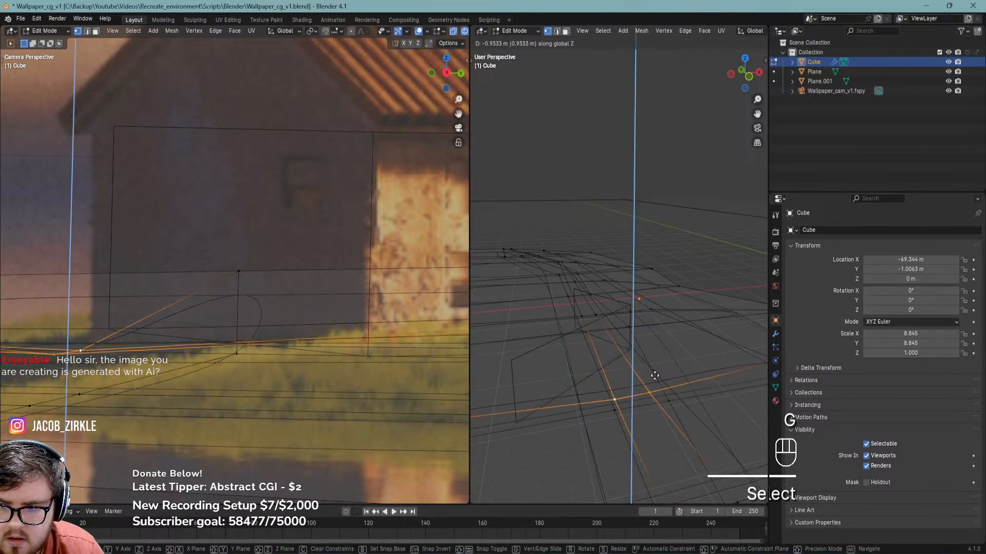
click(655, 376)
Switch the camera view to Rendered shading, return the island to Object Mode, and save the file
key(z)
click(307, 284)
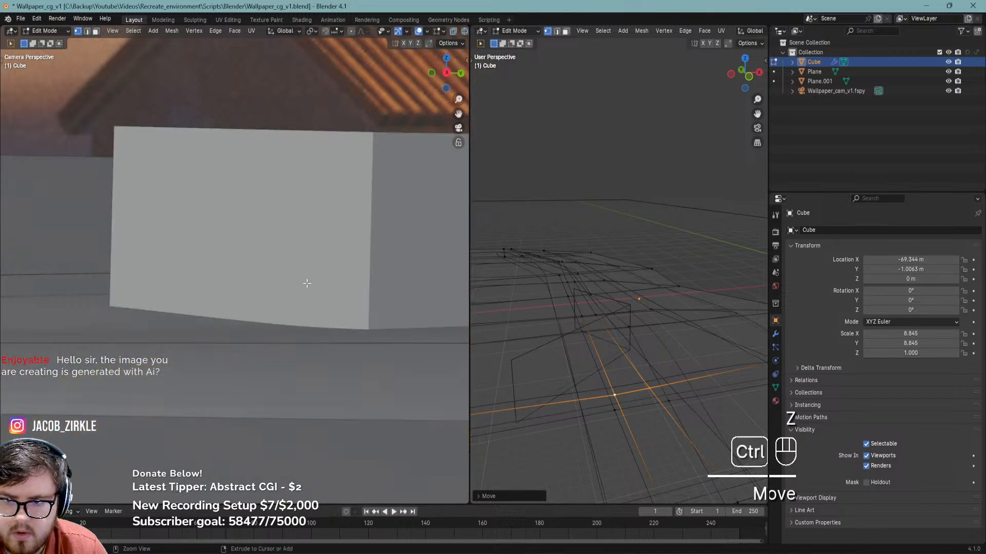
key(ctrl+s)
key(z)
click(281, 297)
key(Tab)
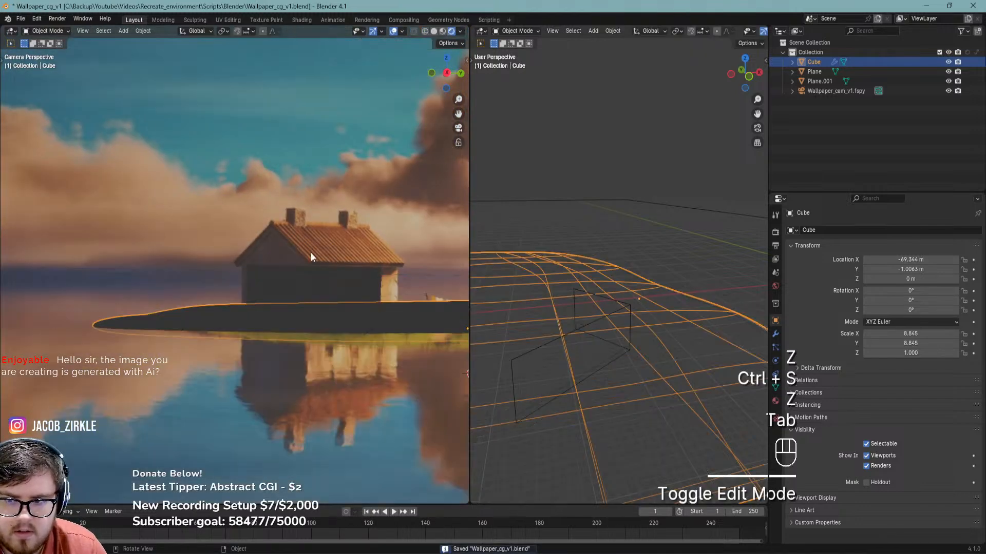
key(ctrl+s)
Enable Holdout for the island and save the file
click(865, 482)
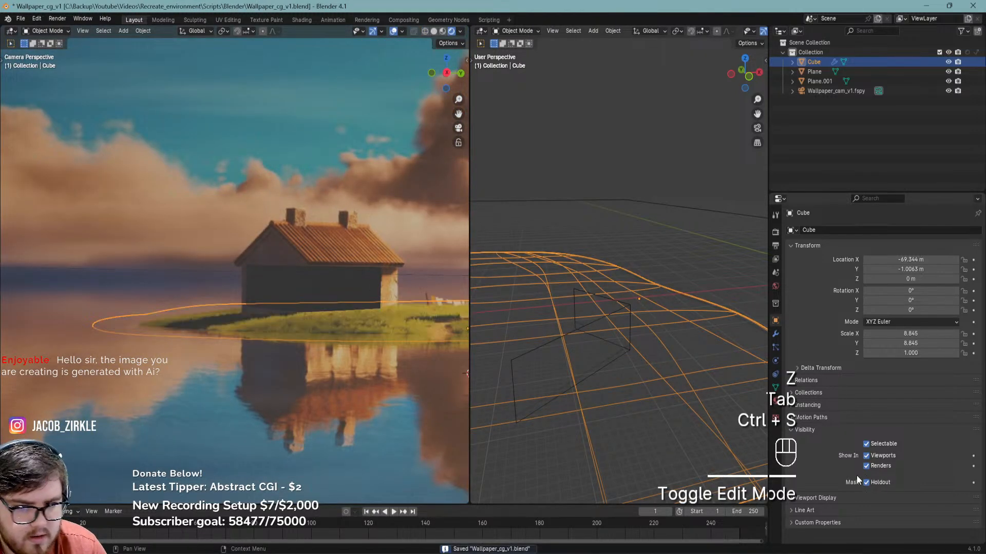
scroll(306, 319, up, 5)
key(ctrl+s)
Edit the island in Solid shading and lower the surface vertex outside the walls' corner about 0.63 m along Z
mouse_move(619, 381)
shift+middle_down()
mouse_move(610, 341)
mouse_move(560, 319)
mouse_move(743, 379)
shift+middle_up()
key(Tab)
key(z)
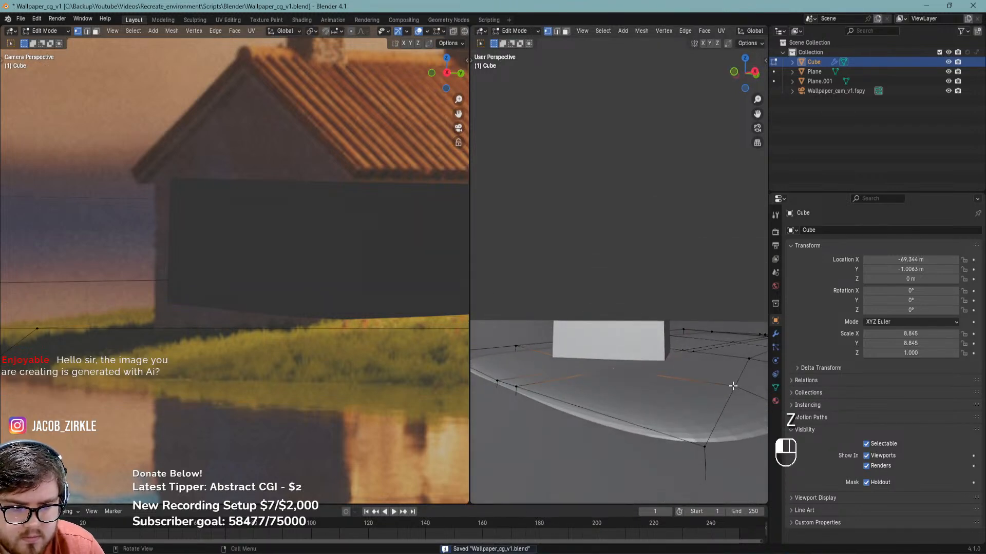
click(732, 386)
key(g)
key(z)
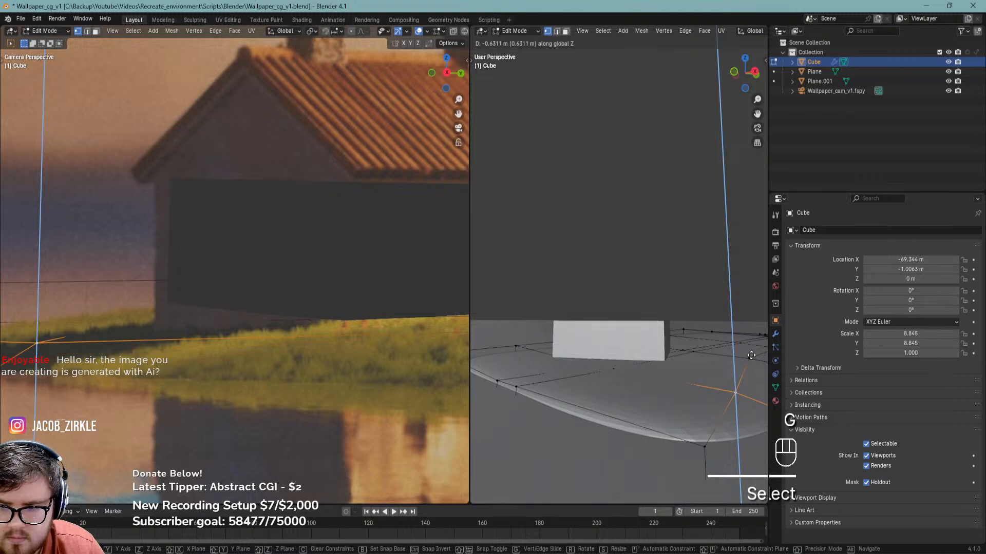
click(751, 355)
Lower the island vertex just in front of the walls' shared corner about 0.36 m along Z
shift+middle_drag(751, 355, 654, 425)
key(2)
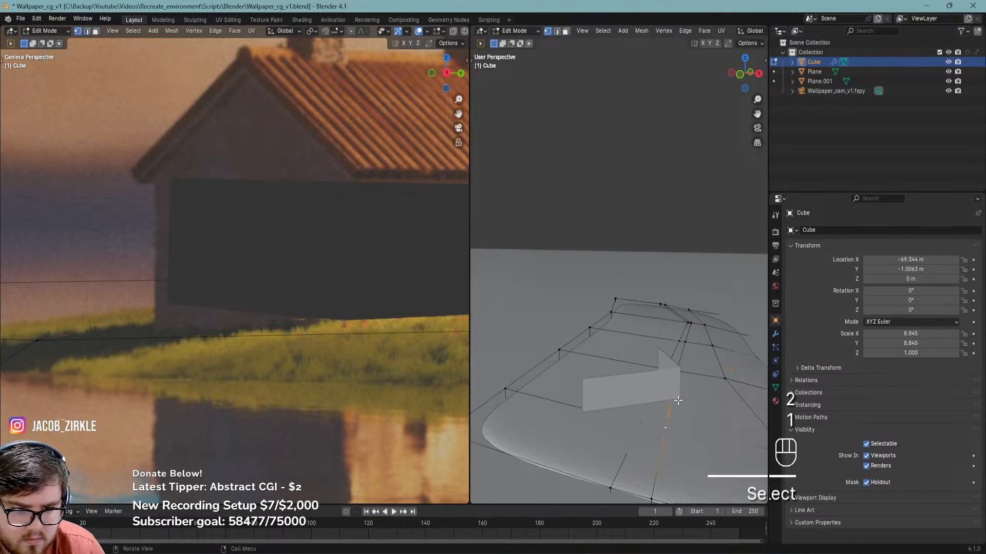
key(g)
key(z)
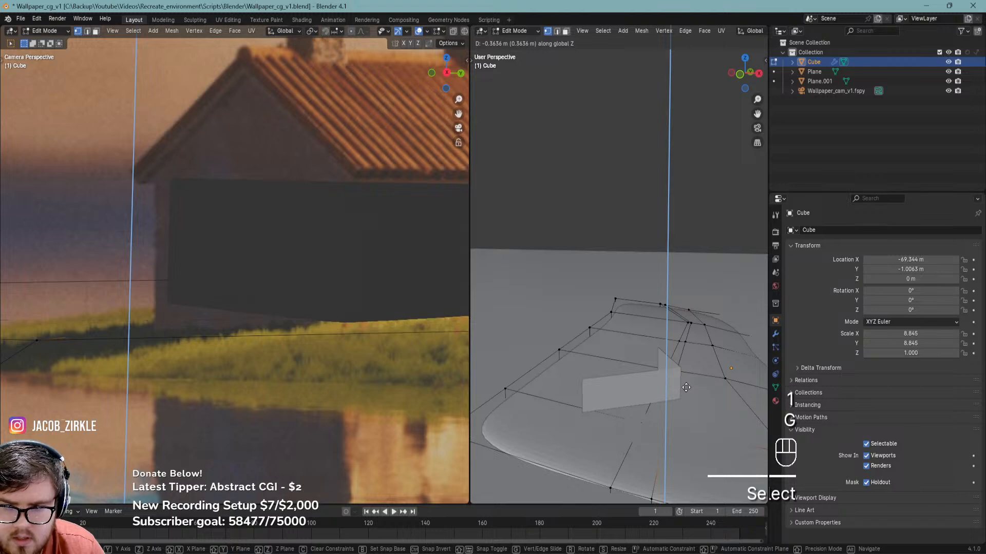
click(686, 387)
Check the walls against the island, then add another loop cut to the island mesh near the wall's outer end
middle_drag(634, 428, 576, 395)
key(Tab)
click(567, 410)
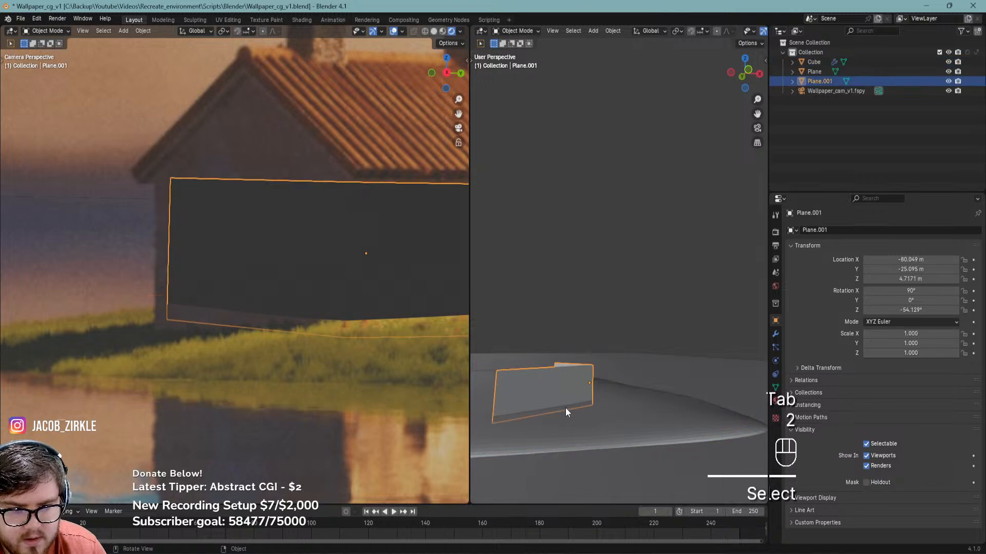
key(Tab)
key(Tab)
click(599, 423)
key(Tab)
shift+middle_drag(578, 422, 635, 388)
key(ctrl+r)
click(590, 381)
click(613, 403)
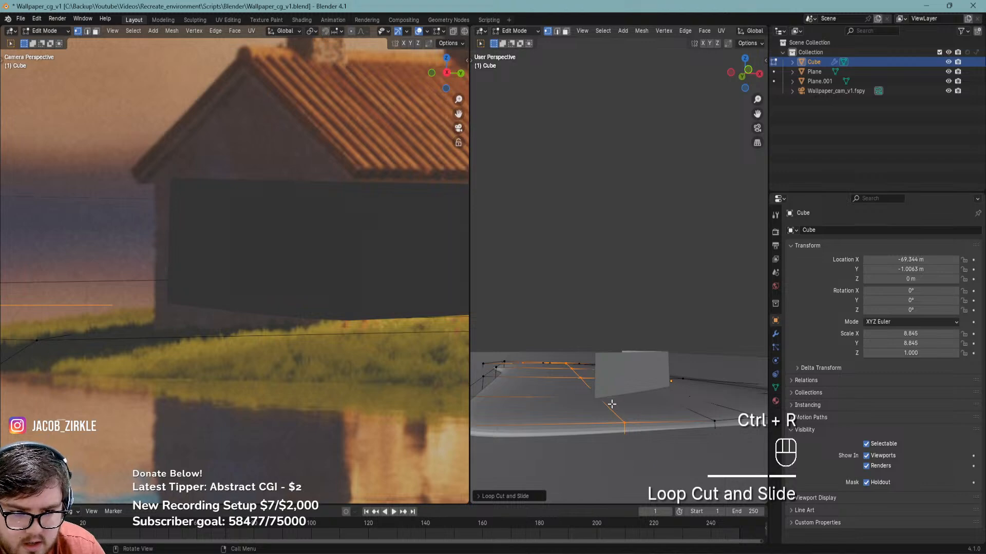
Move the new loop's vertex at the wall's outer bottom corner horizontally, then lower it along Z
middle_drag(612, 404, 625, 426)
key(1)
click(641, 465)
key(g)
key(shift+z)
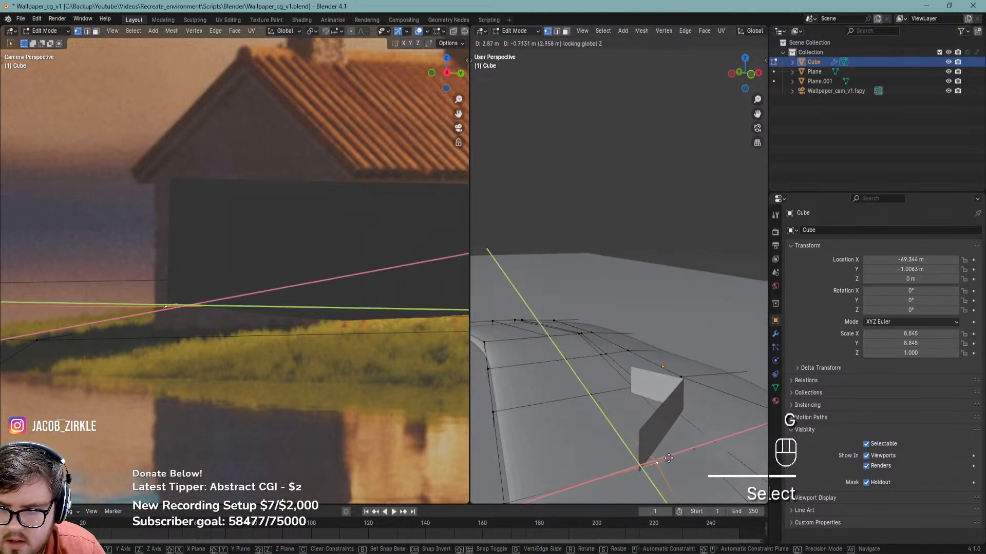
click(670, 461)
key(g)
key(z)
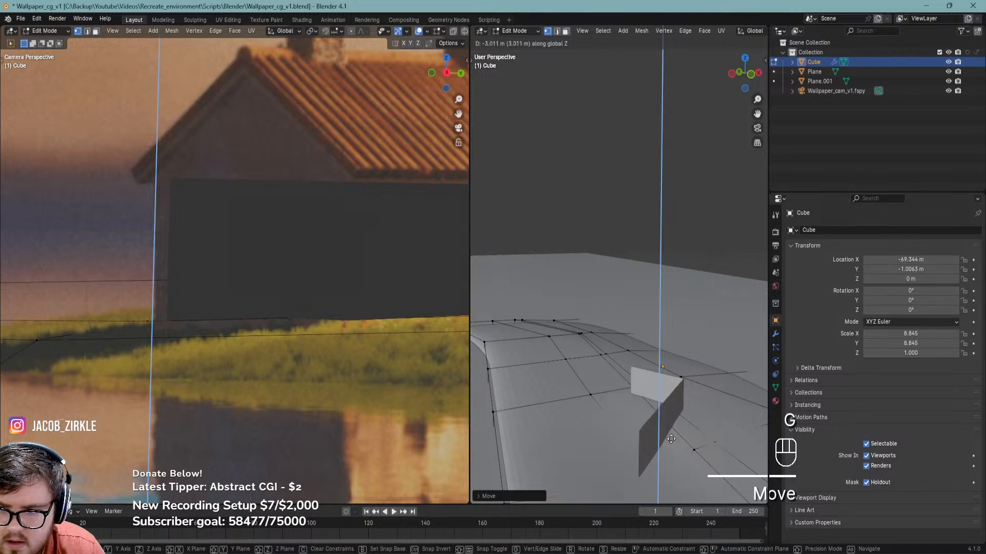
click(680, 434)
Lower two more island vertices around the wall's base along Z
click(693, 450)
key(g)
key(z)
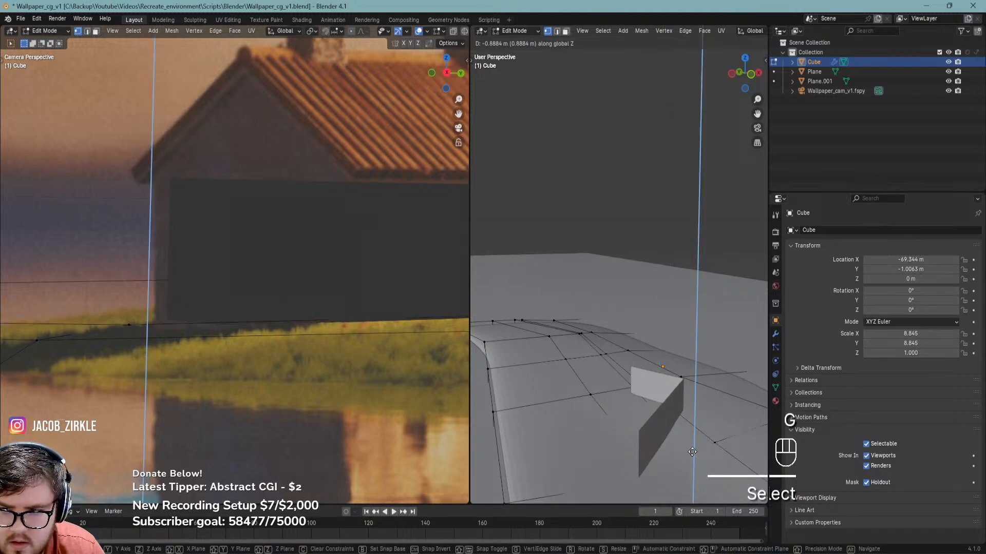
click(692, 451)
shift+middle_drag(667, 458, 632, 374)
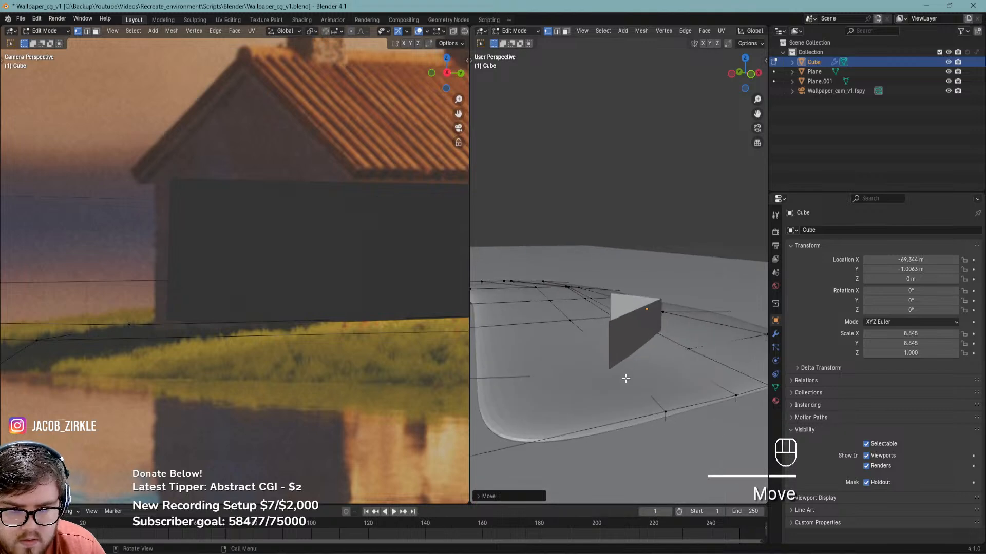
key(g)
key(z)
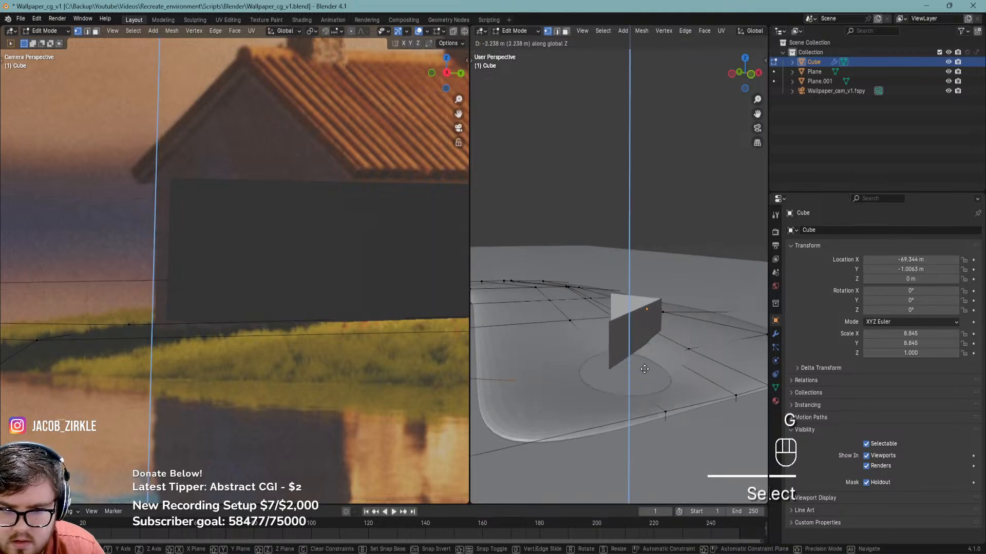
click(641, 366)
Select the bottom edges of both walls, lower them along Z into the island, and save the file
middle_drag(641, 366, 631, 323)
key(Tab)
click(650, 335)
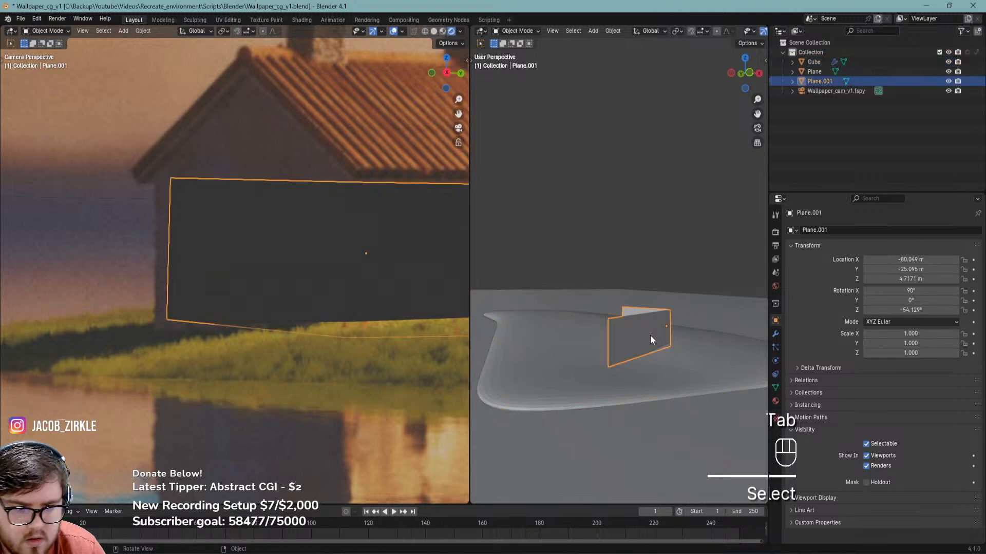
key(Tab)
key(2)
click(668, 349)
middle_drag(668, 339, 717, 357)
shift+click(706, 348)
key(g)
key(z)
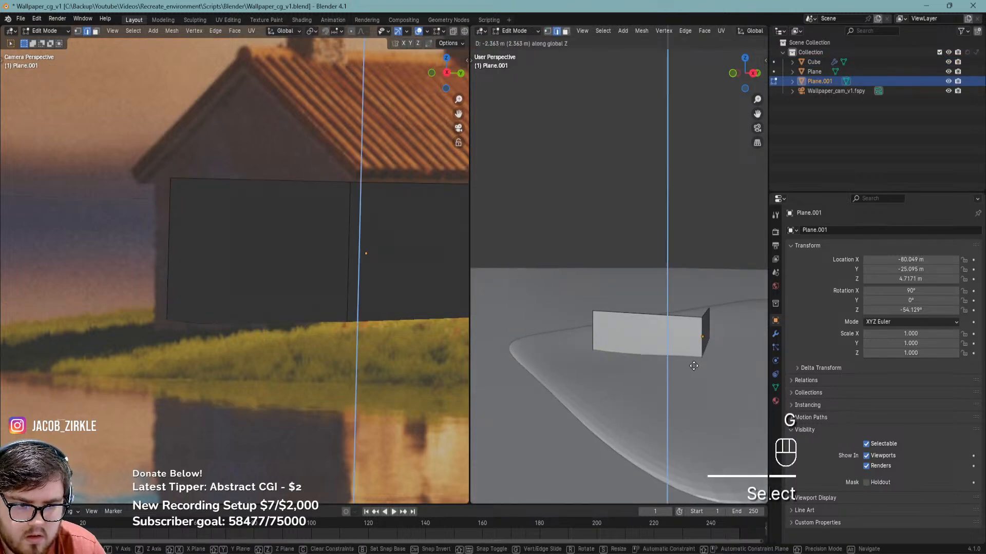
click(694, 371)
key(Tab)
shift+middle_drag(686, 372, 650, 390)
key(ctrl+s)
Move the island vertex in front of the wall's outer corner horizontally and save the file
key(Tab)
key(Tab)
click(611, 373)
key(Tab)
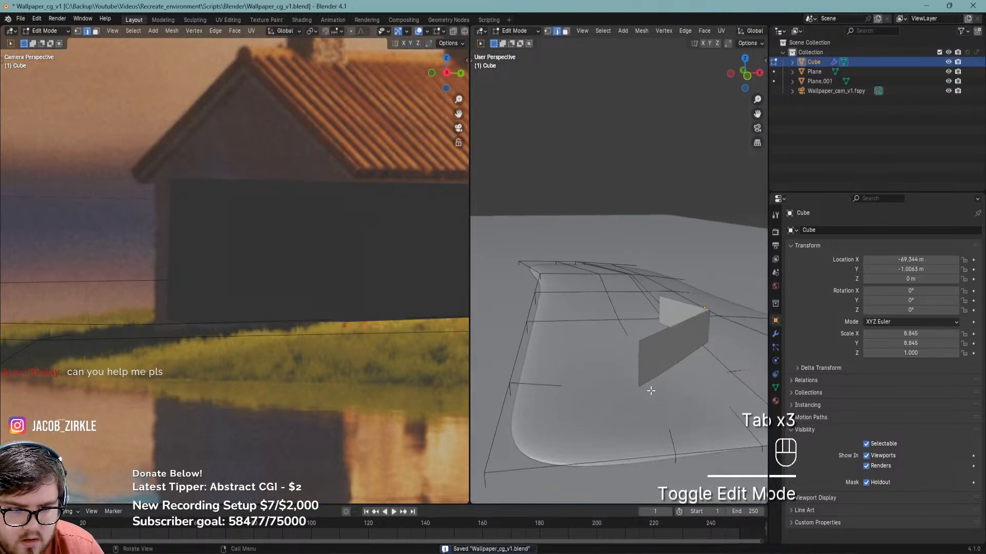
key(1)
click(656, 381)
key(g)
key(shift+z)
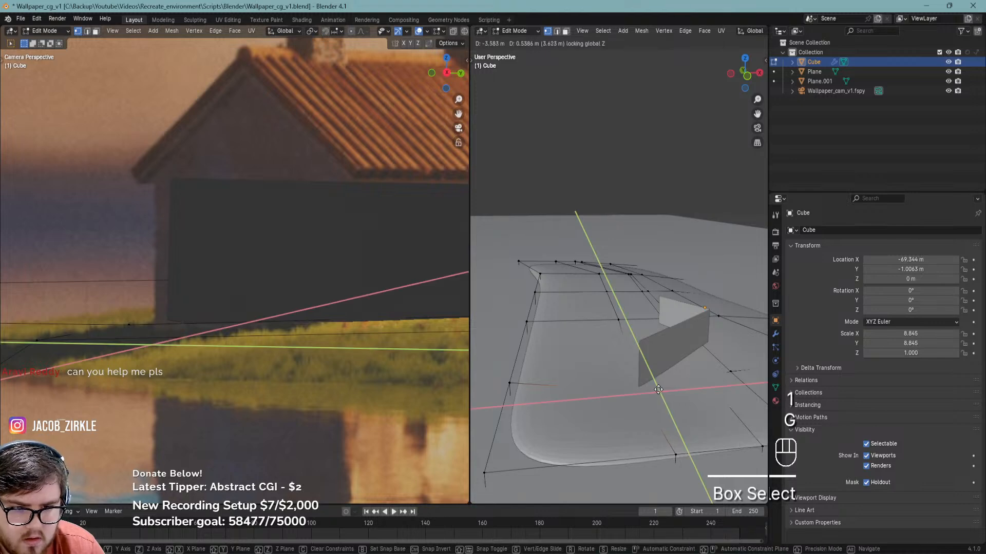
click(623, 398)
scroll(352, 293, down, 3)
shift+middle_drag(352, 293, 303, 304)
scroll(253, 297, down, 2)
key(ctrl+s)
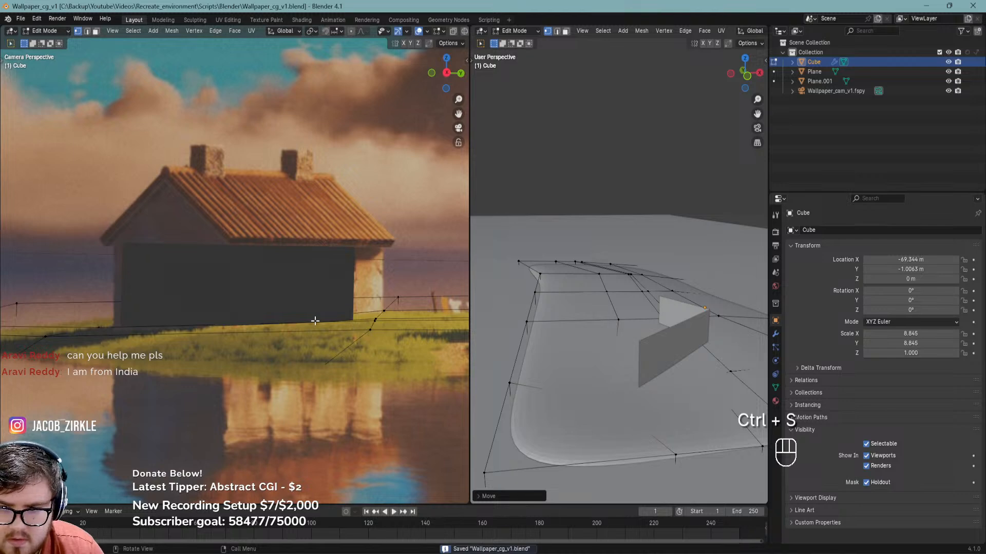
Lower the island vertex beyond the far end of the long wall about 0.69 m along Z
scroll(321, 321, up, 5)
scroll(326, 323, down, 2)
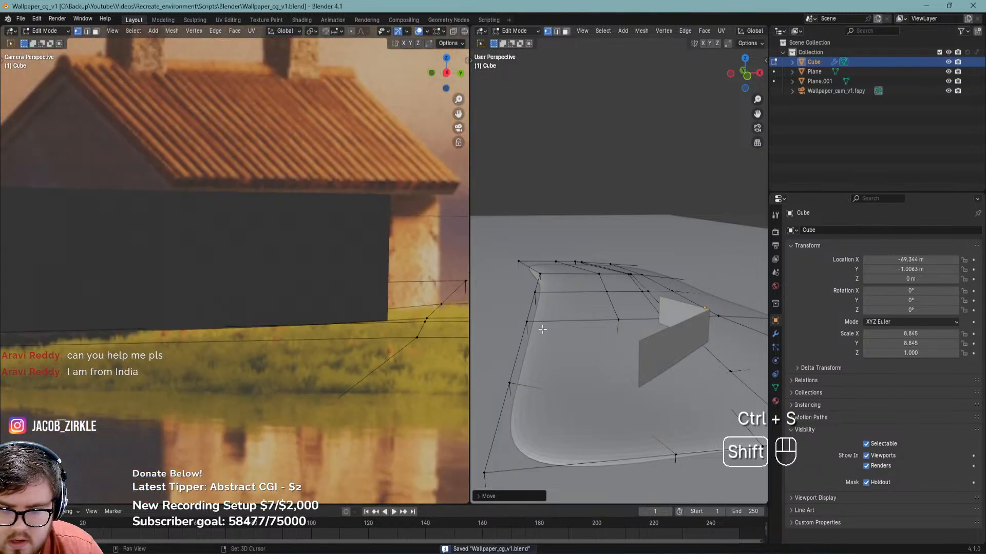
middle_drag(672, 333, 577, 306)
shift+middle_drag(657, 364, 559, 355)
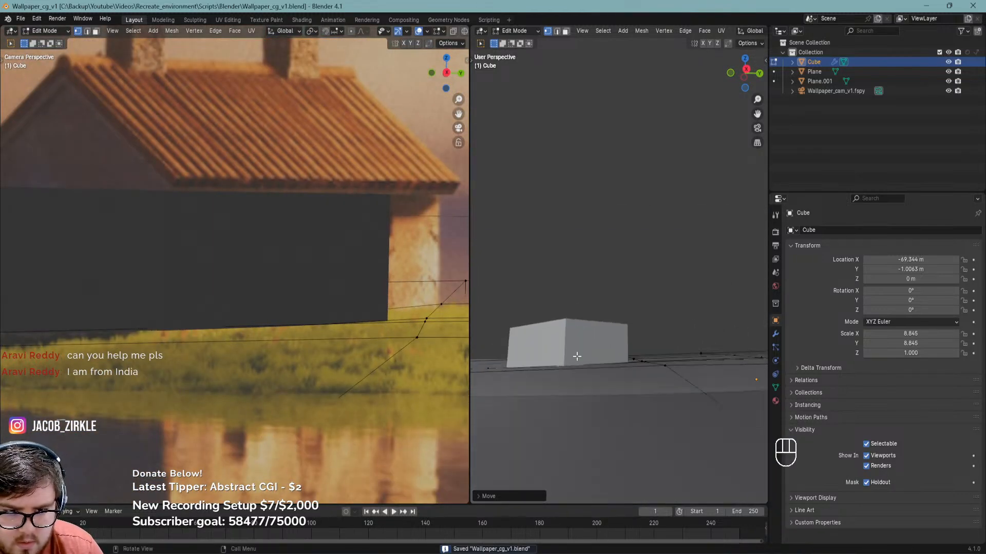
click(664, 366)
key(g)
key(z)
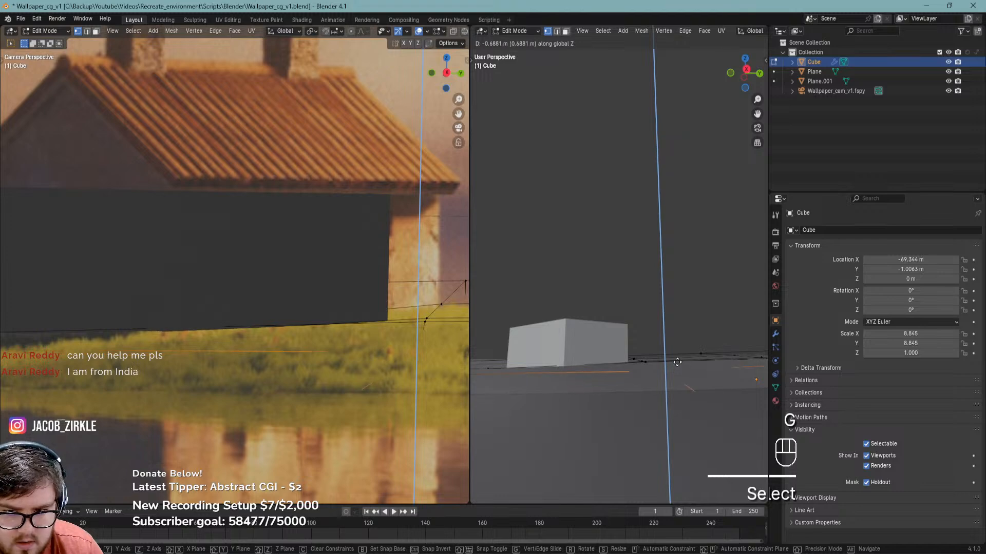
click(679, 362)
shift+middle_drag(676, 358, 651, 401)
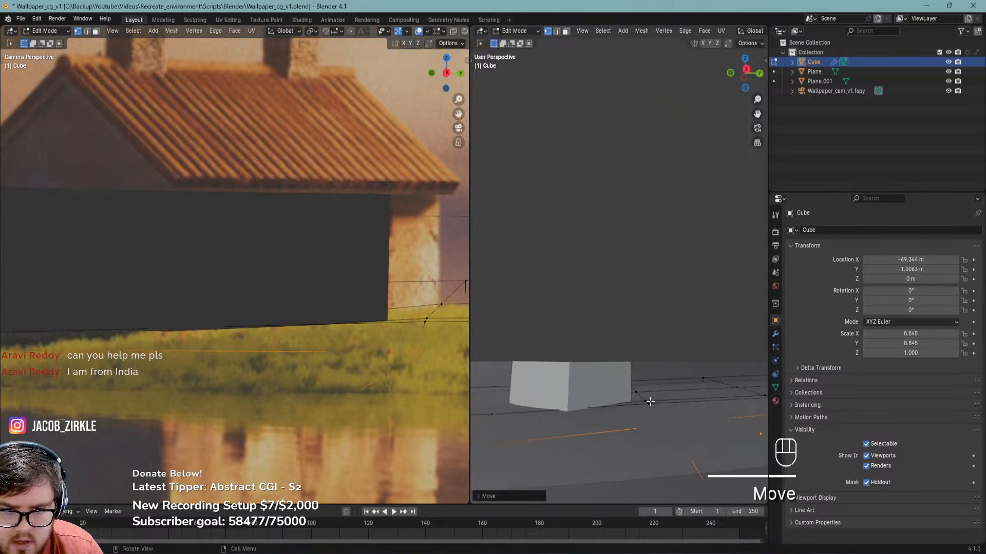
Select the island edges running along the long wall's base, raise them slightly along Z, save the file, and leave Edit Mode
key(2)
click(683, 393)
click(647, 404)
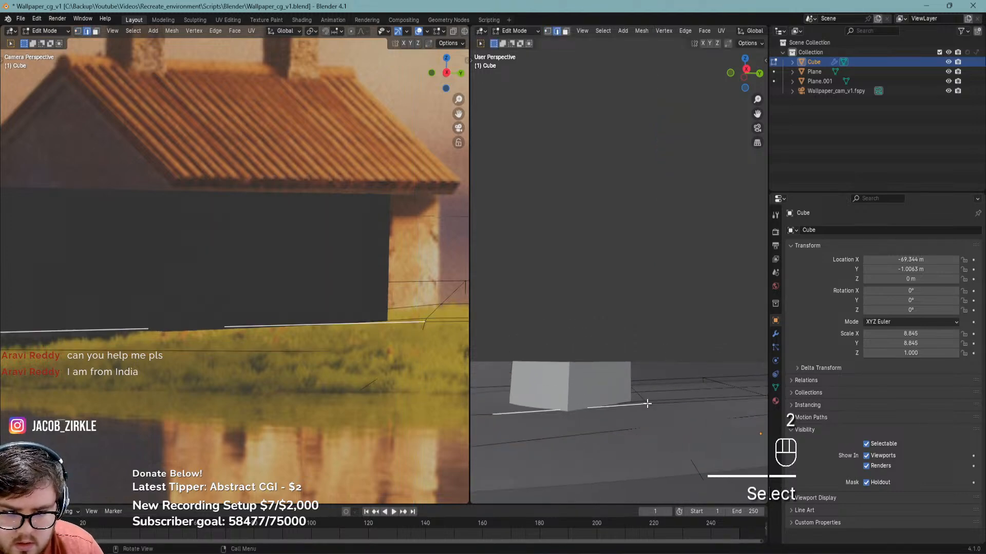
key(g)
key(z)
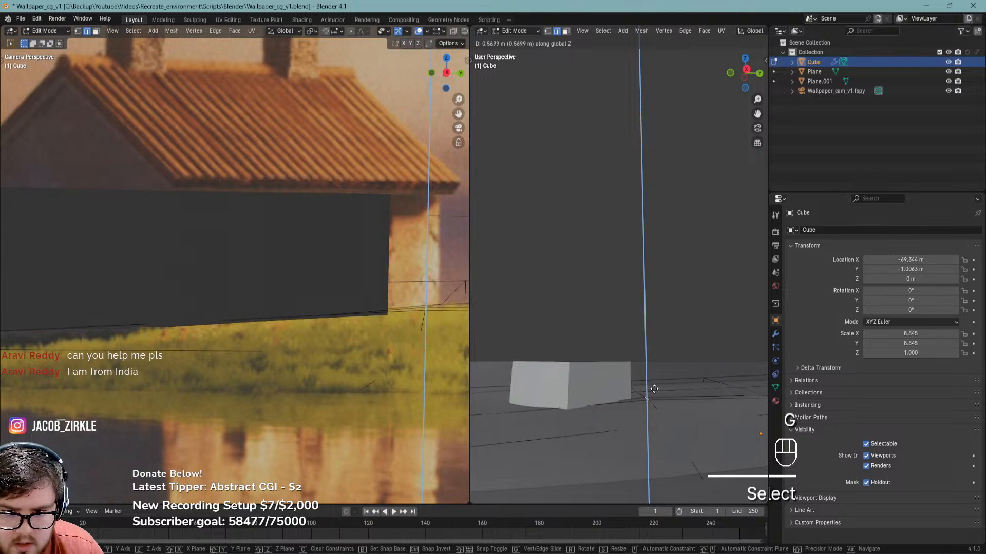
click(658, 391)
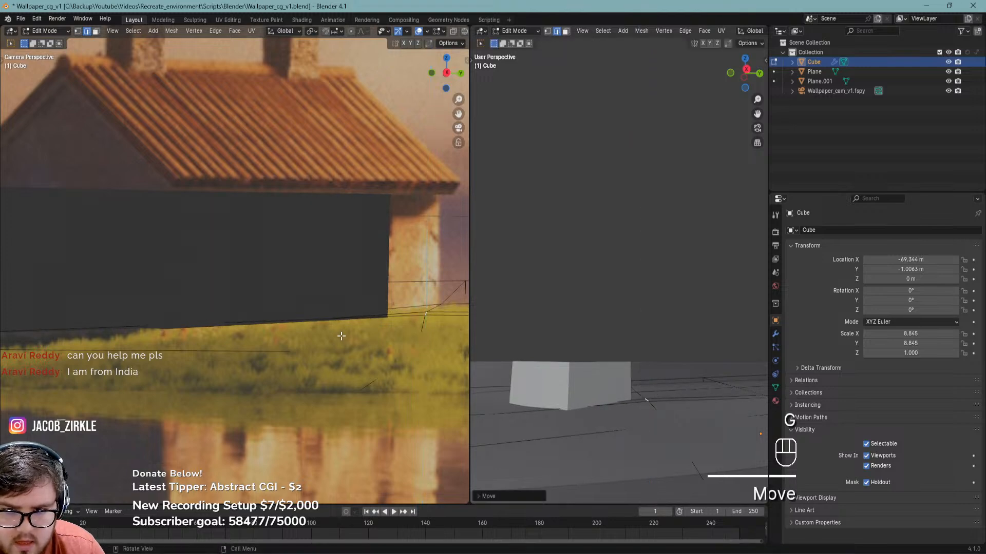
scroll(282, 293, down, 5)
key(ctrl+s)
key(Tab)
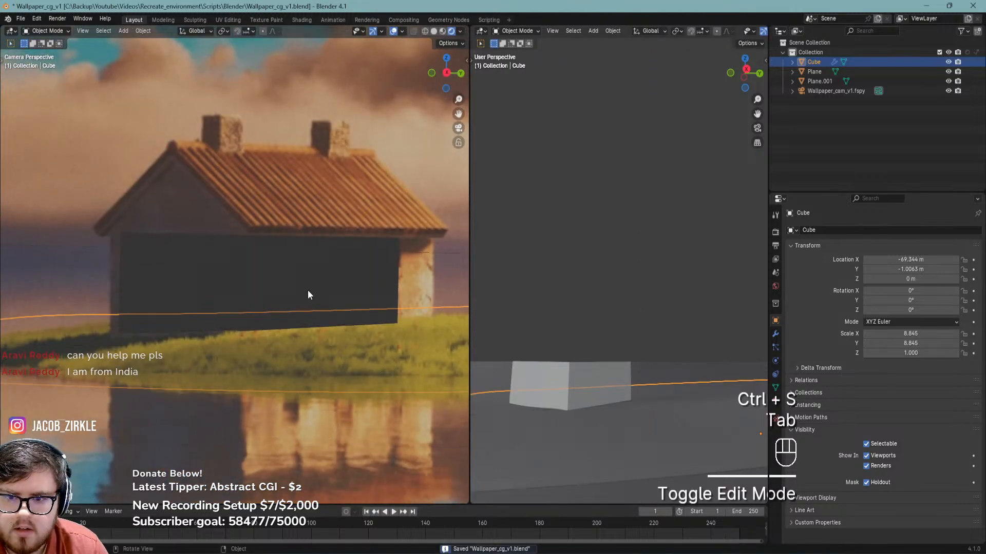
Edit the house wall plane, extend the long wall's far vertical edge outward about 3 m along local X, and save the file
drag(308, 295, 348, 288)
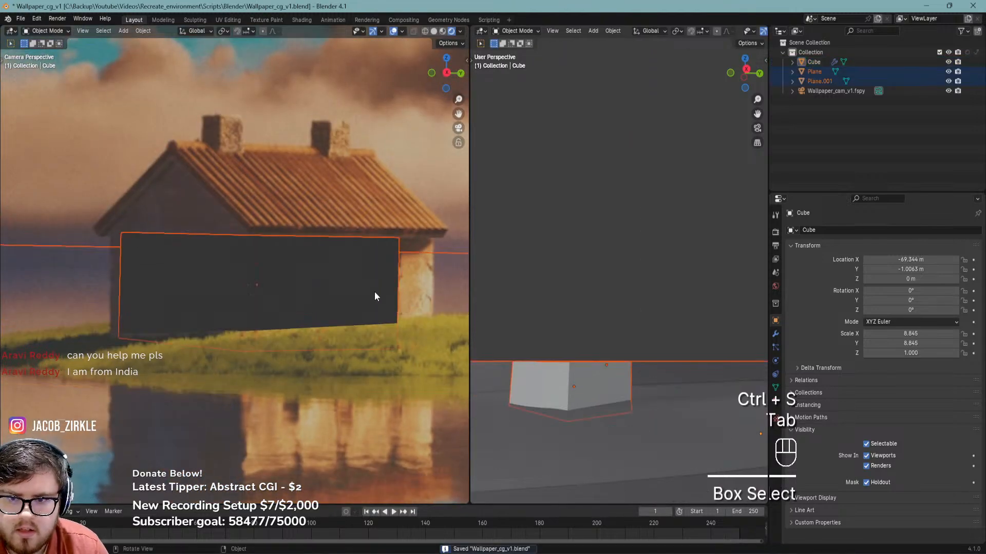
key(ctrl+s)
click(596, 371)
key(2)
click(625, 395)
key(g)
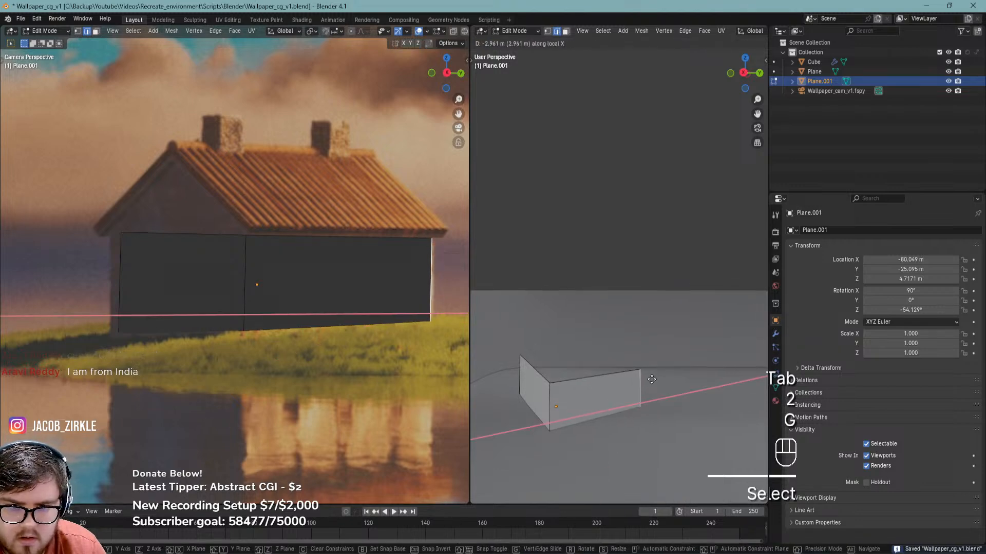
click(652, 378)
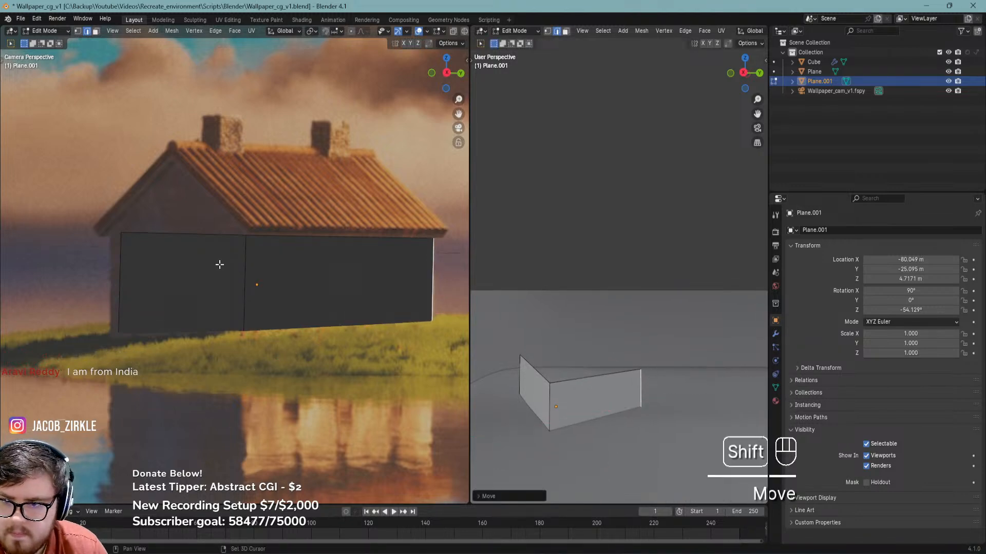
shift+middle_drag(220, 264, 307, 292)
key(ctrl+s)
click(226, 284)
key(g)
key(x)
key(x)
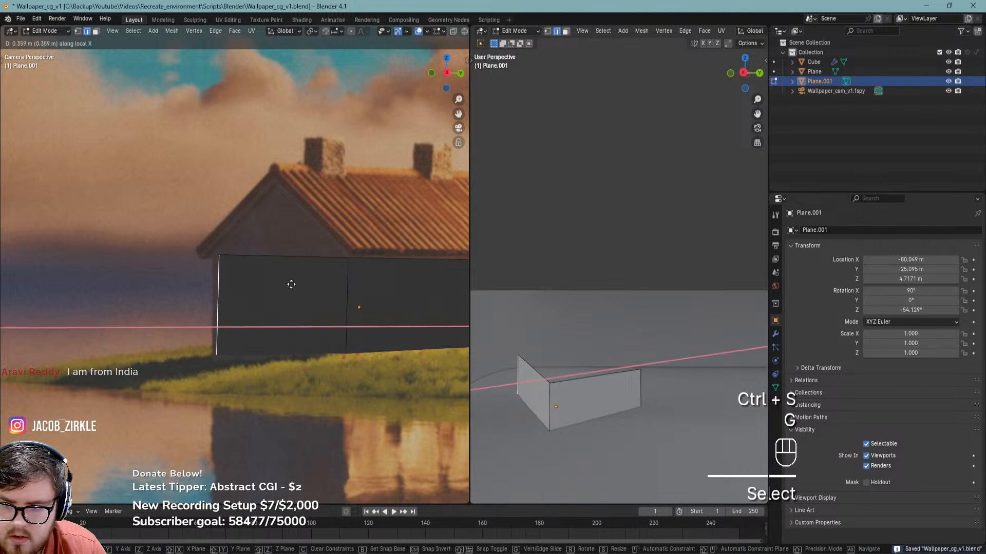
click(287, 281)
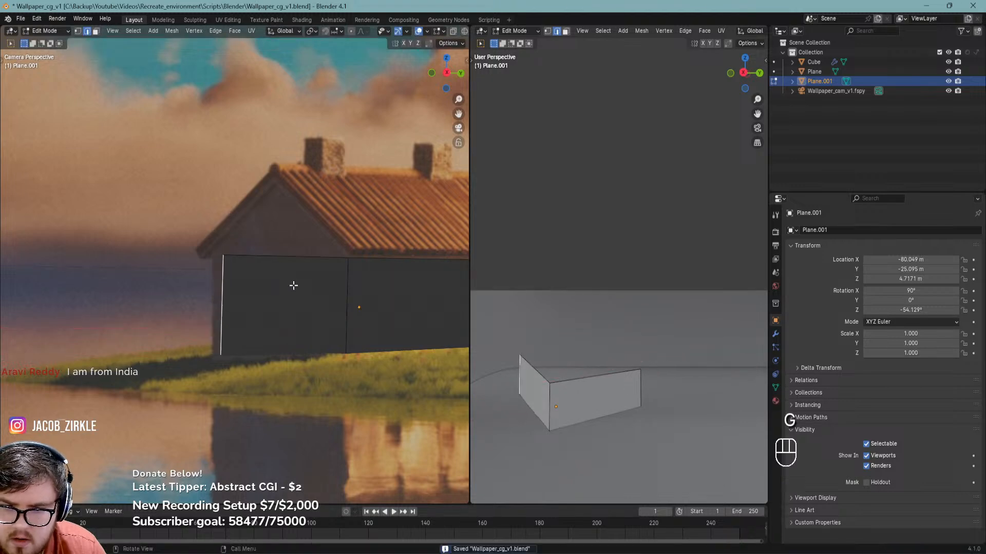
Extend the short wall's outer vertical edge about 1.8 m along local Z to match the house corner, and save the file
key(g)
key(z)
key(z)
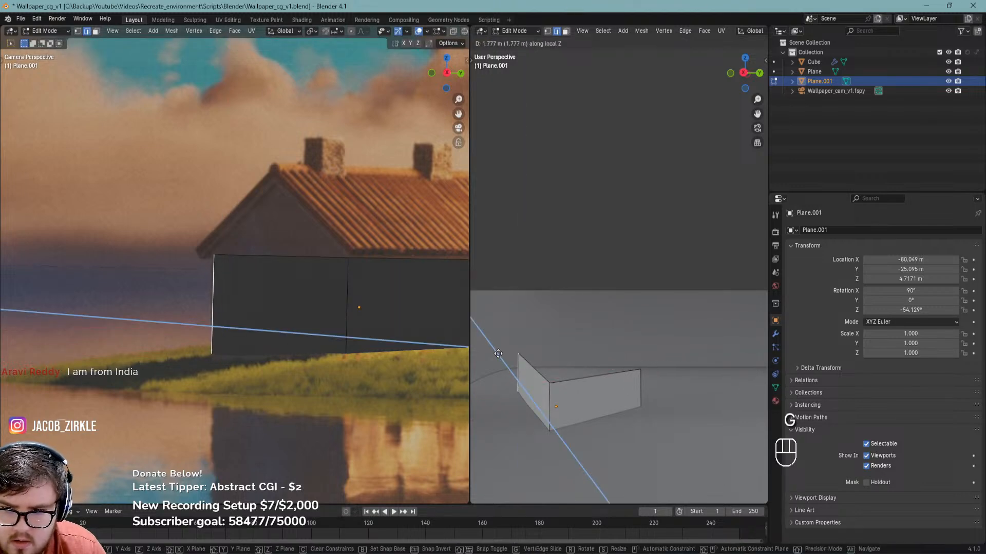
click(499, 353)
shift+middle_drag(339, 247, 224, 299)
key(ctrl+s)
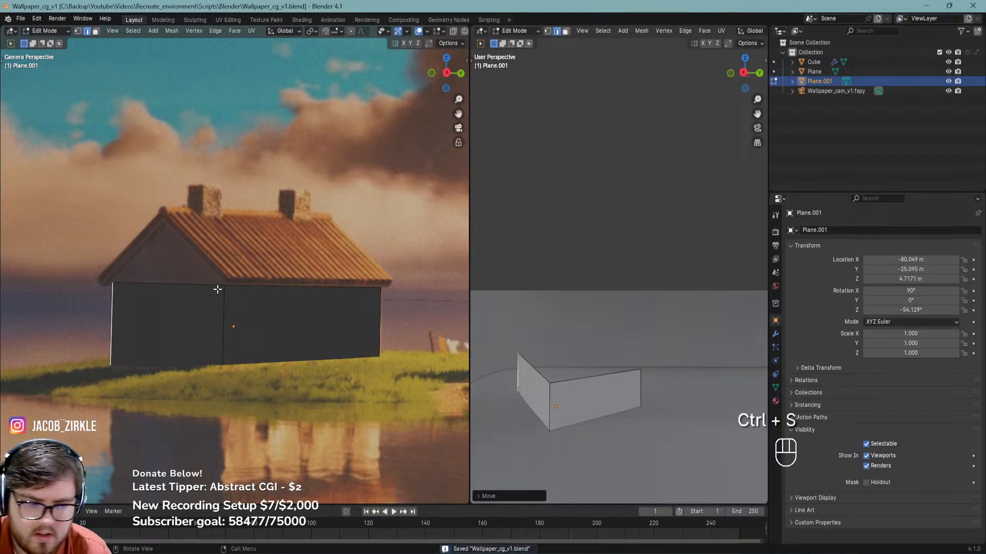
key(ctrl+s)
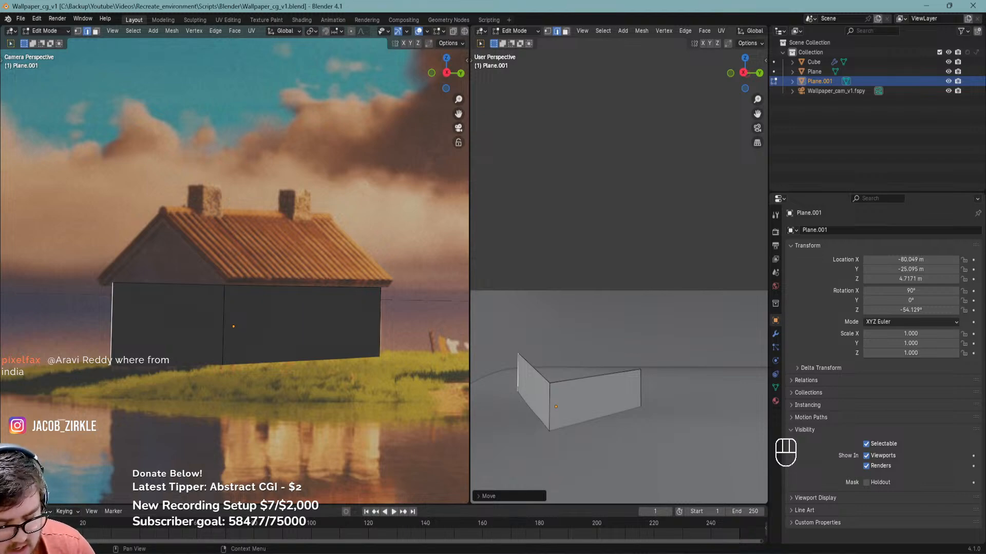
Minimise Blender and the Footage folder, bring up the wallpaper manager from the system tray, and examine the details of the 4k House Island Wallpaper
click(927, 5)
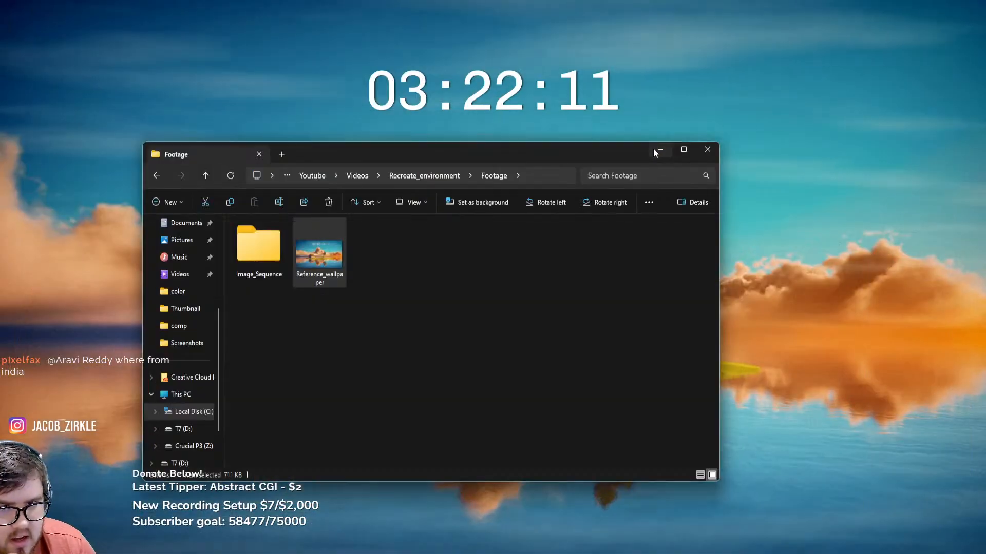
click(659, 150)
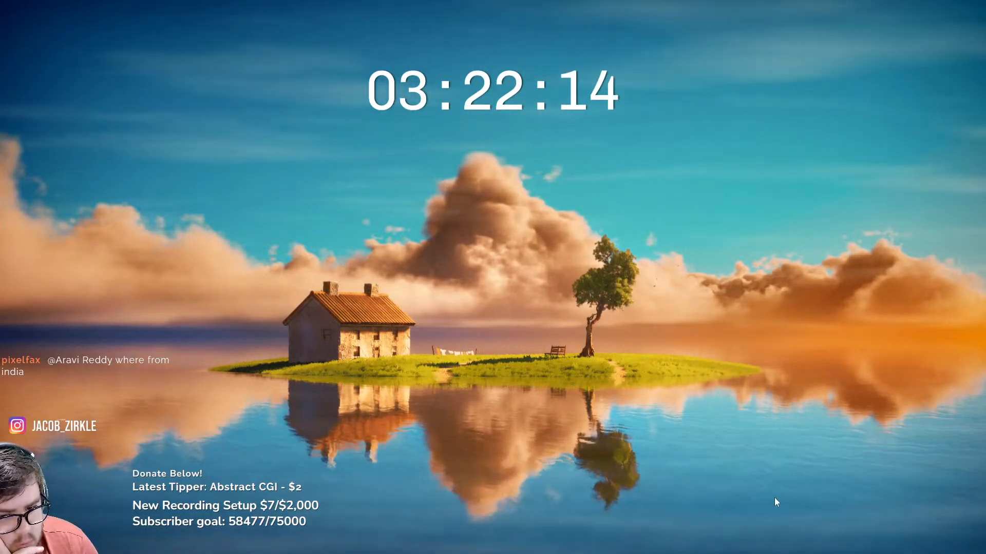
click(857, 551)
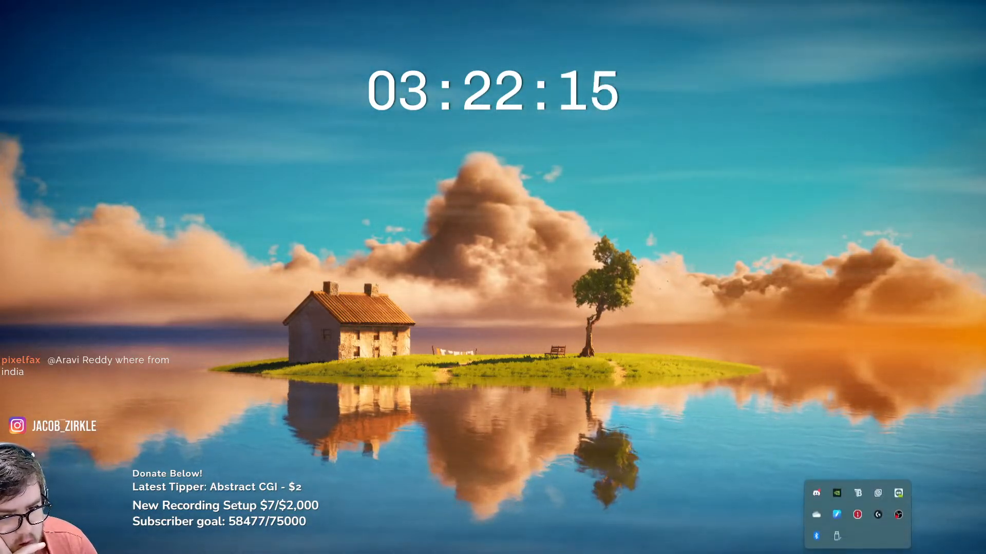
click(878, 492)
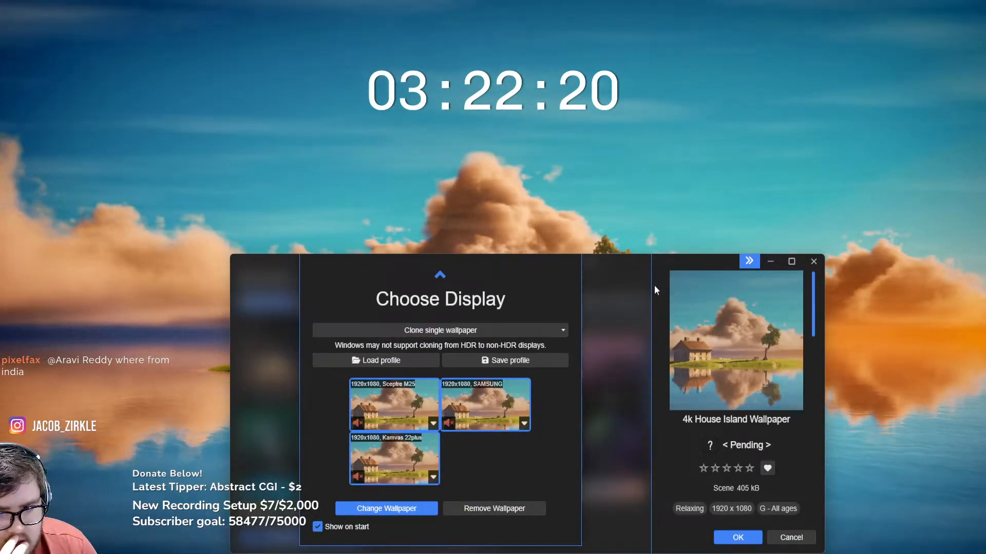
drag(713, 266, 695, 159)
scroll(721, 349, down, 3)
scroll(714, 334, up, 3)
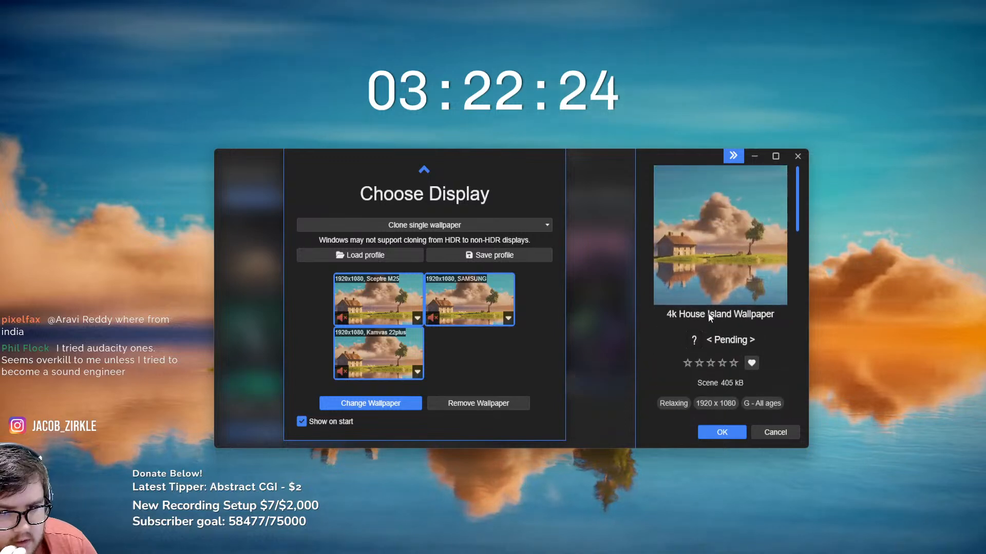
Open the installed wallpapers for the displays, try The Sixth Station and look through its properties
click(499, 224)
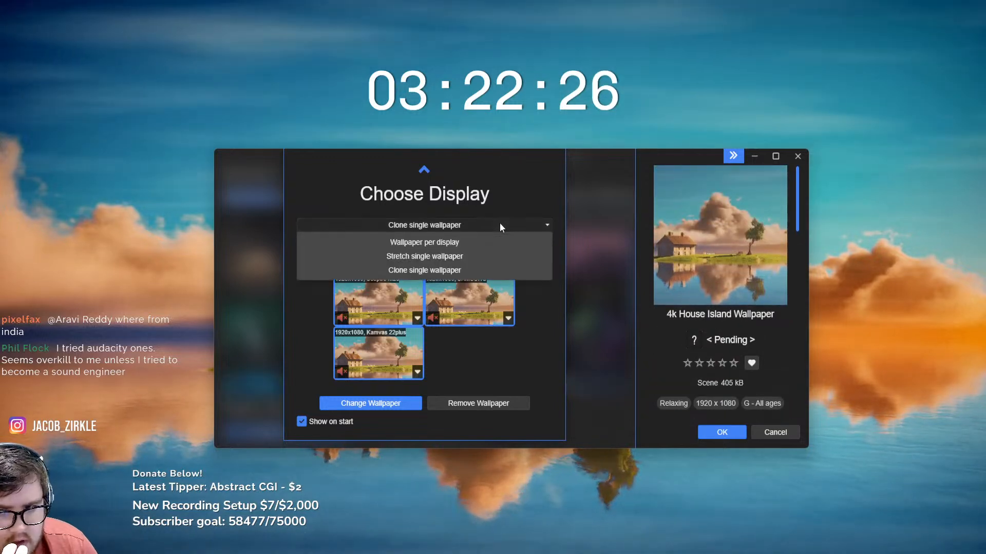
click(470, 226)
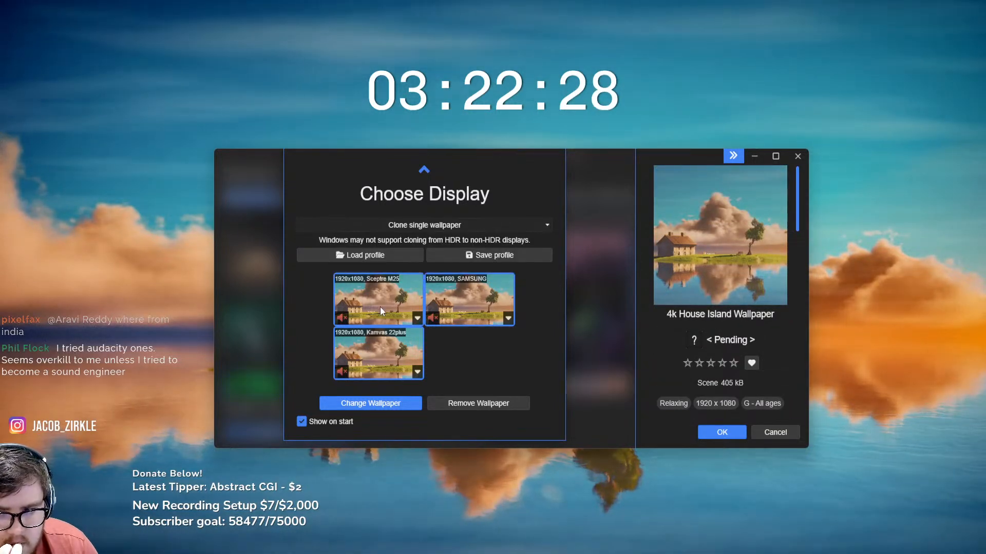
click(370, 403)
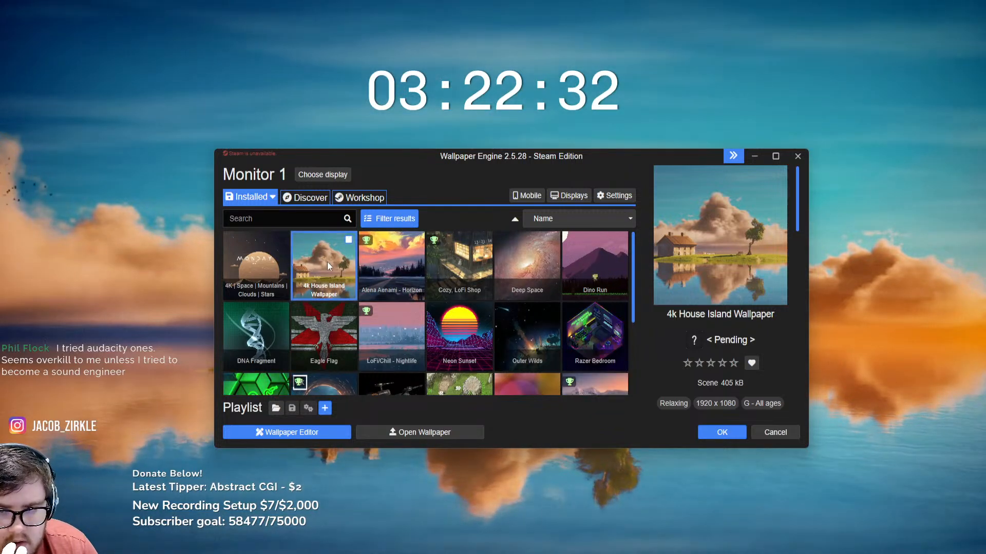
scroll(328, 262, down, 3)
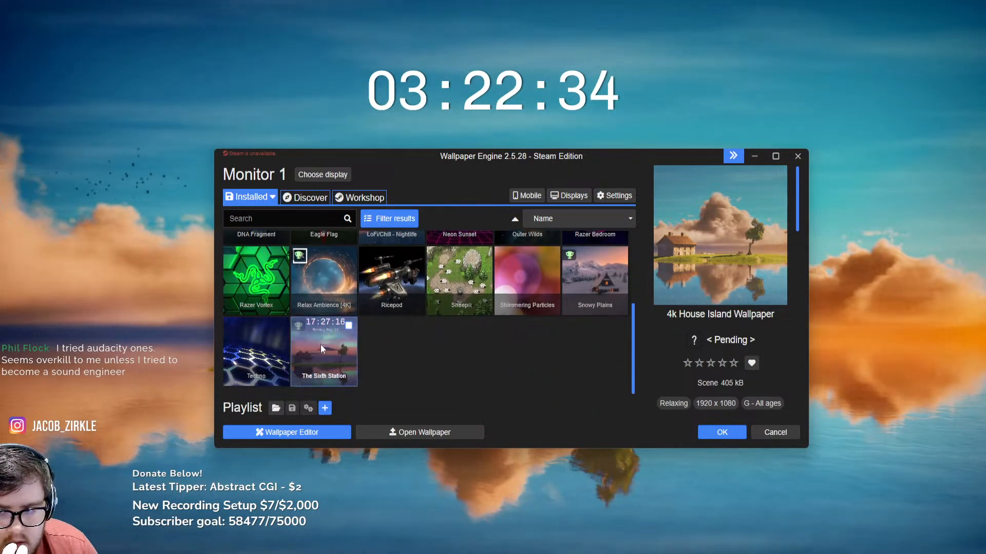
click(321, 344)
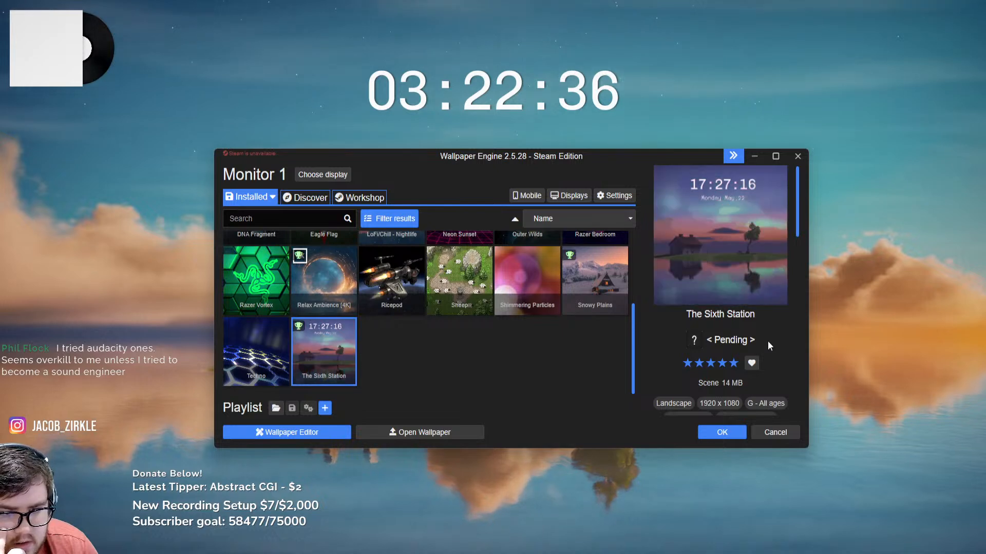
scroll(331, 367, up, 1)
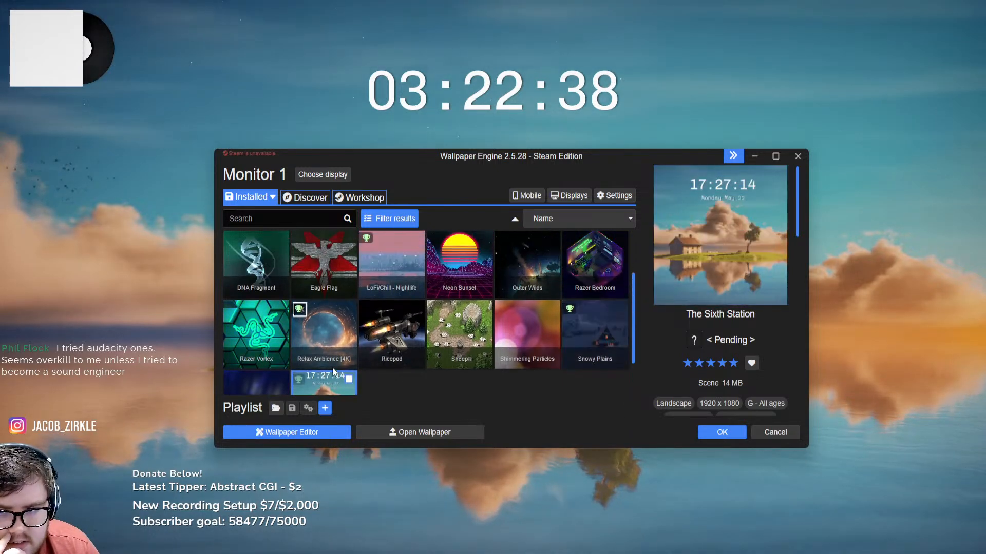
scroll(332, 367, down, 1)
scroll(753, 330, down, 3)
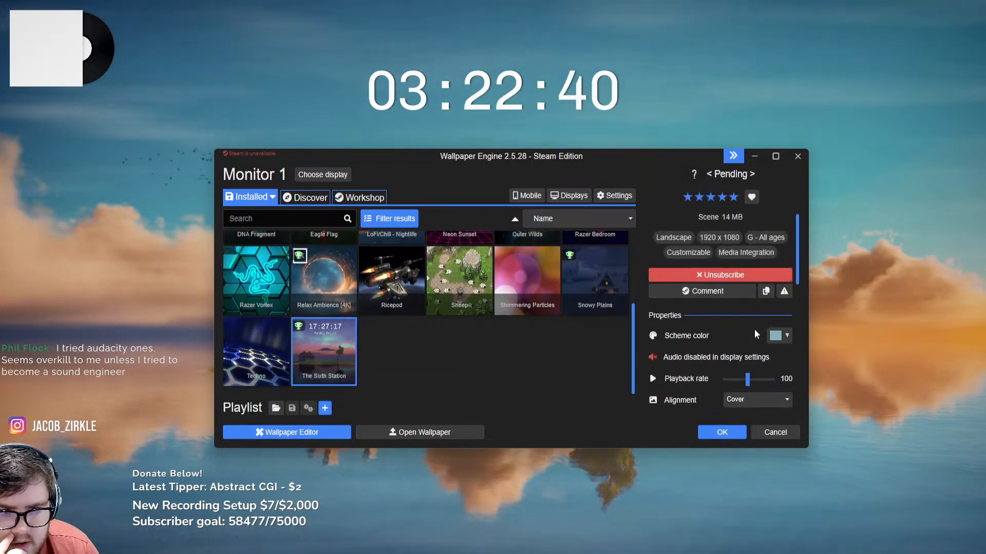
scroll(754, 331, up, 3)
Try the Sheep wallpaper, switch back to The Sixth Station and review its details
click(456, 290)
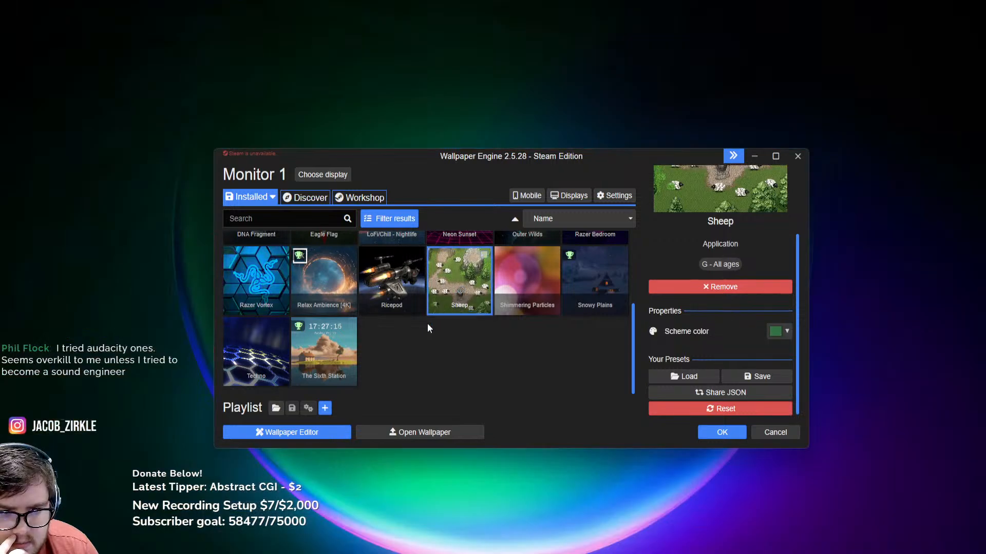
click(330, 343)
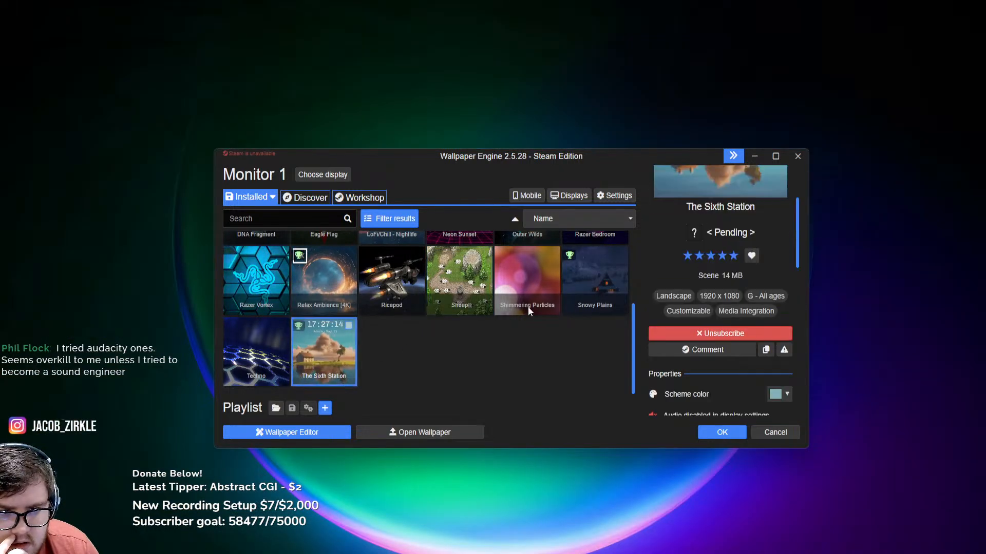
scroll(703, 239, down, 10)
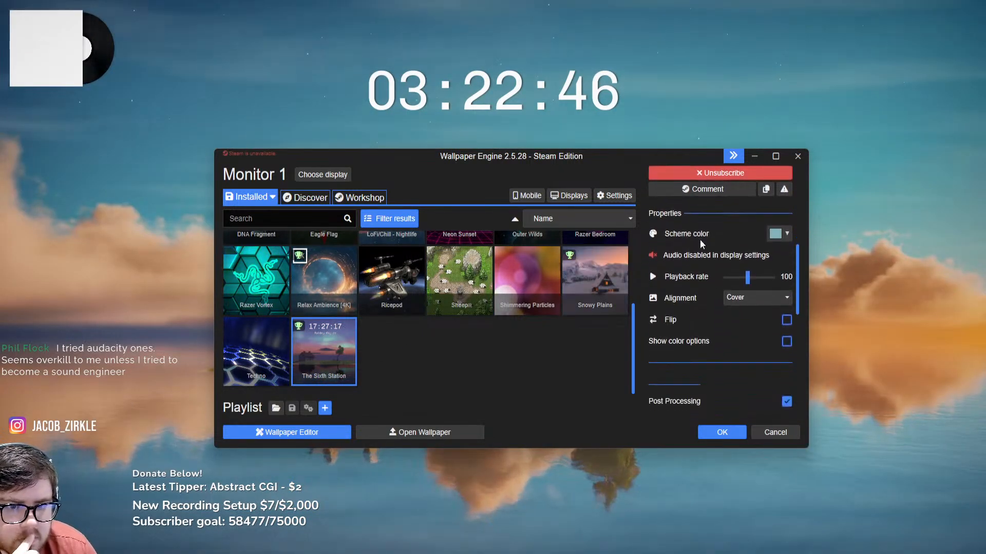
scroll(701, 267, up, 10)
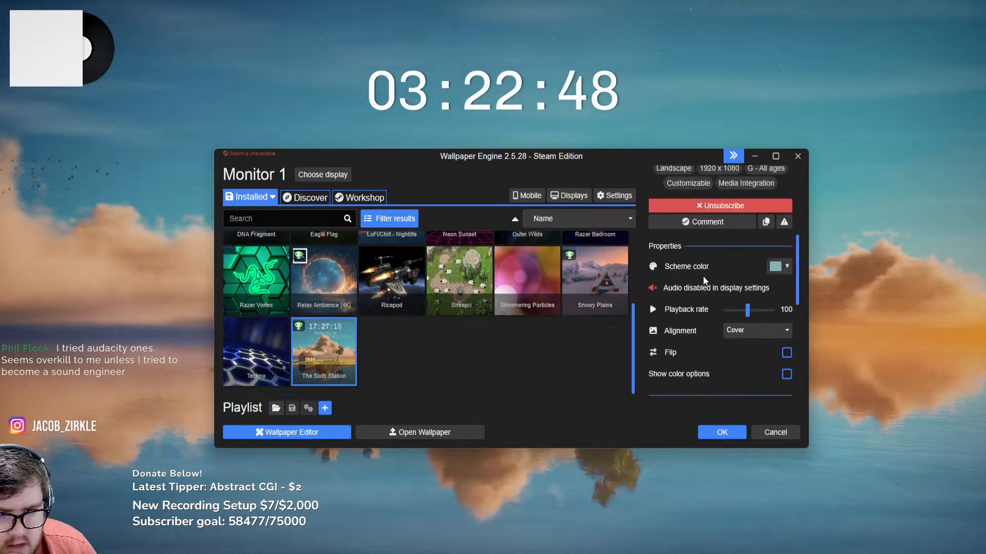
scroll(704, 296, up, 2)
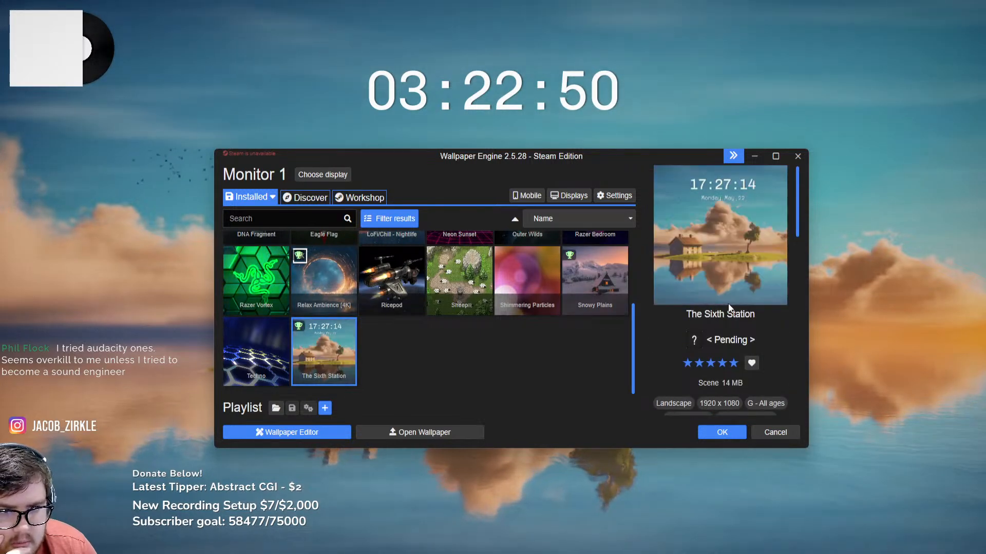
scroll(510, 282, up, 3)
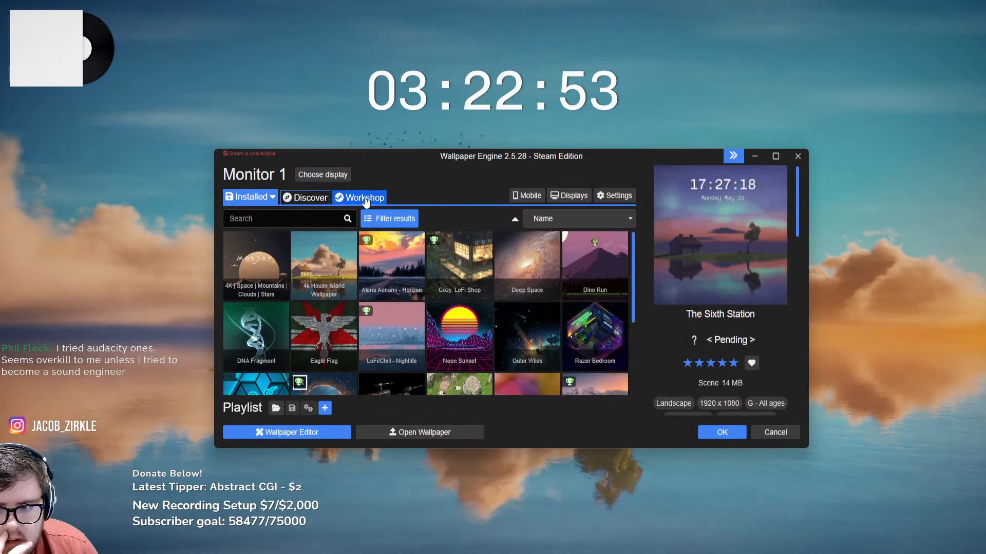
Select the 4k House Island Wallpaper and confirm it as the desktop wallpaper
click(326, 261)
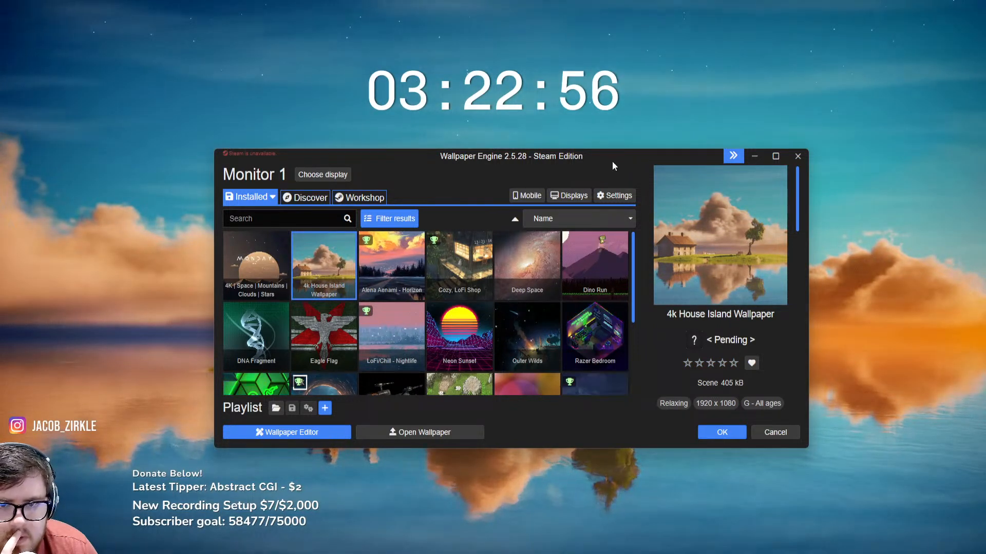
drag(612, 158, 604, 194)
click(722, 468)
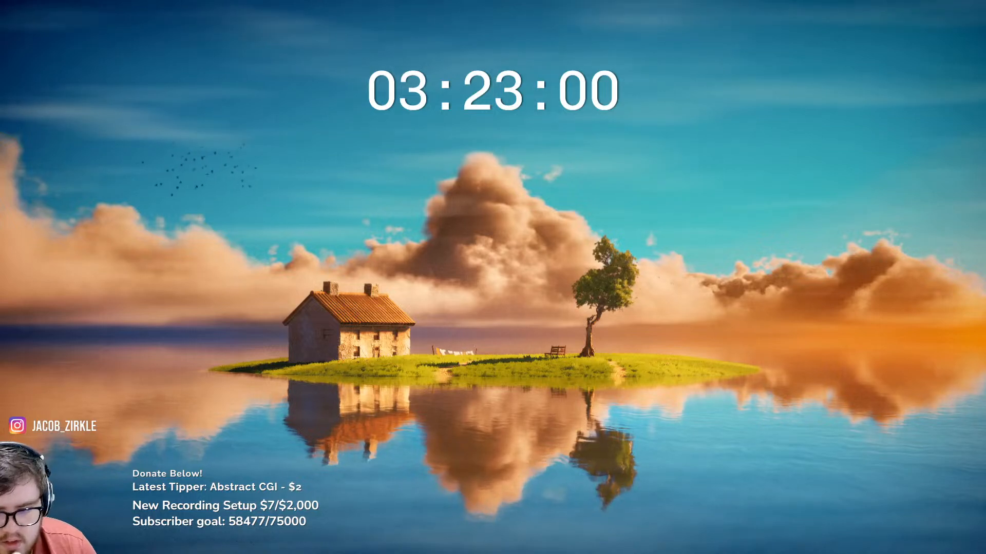
Switch to Discord, view the other-help channel and minimize the window
mouse_move(380, 552)
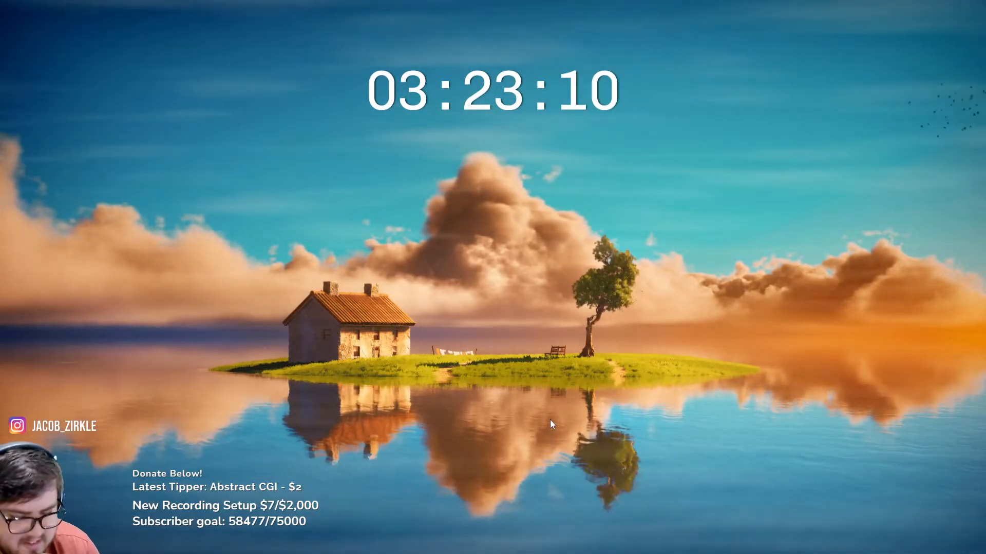
mouse_move(560, 553)
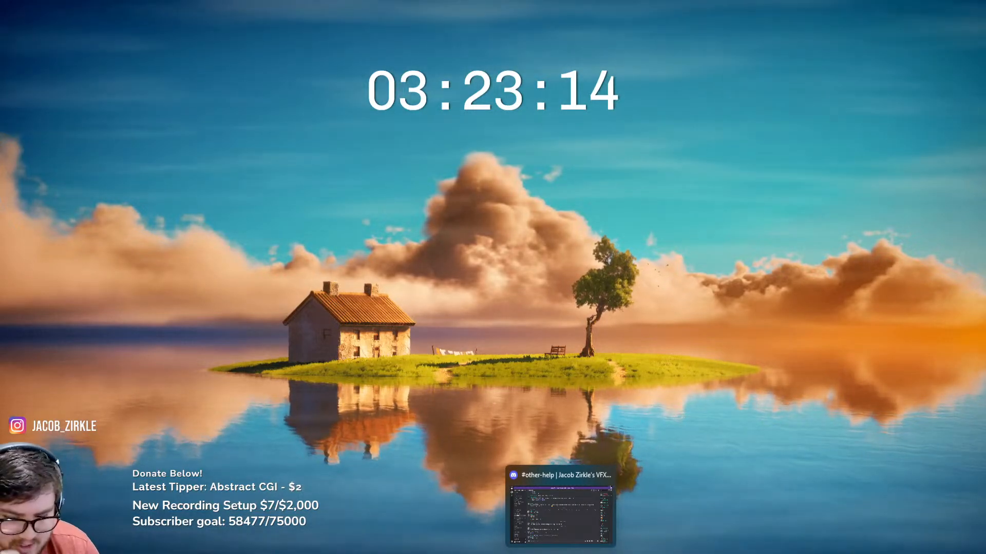
click(560, 513)
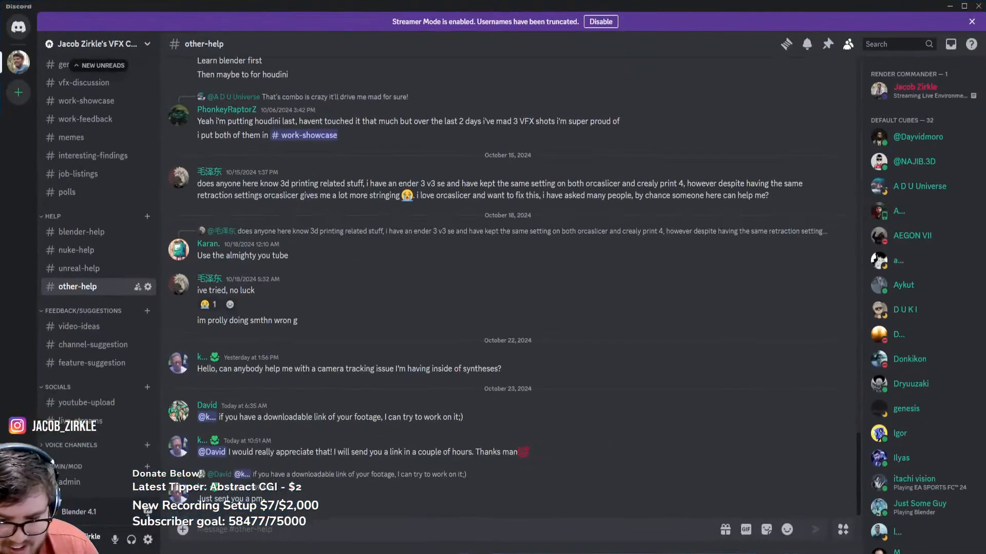
click(943, 6)
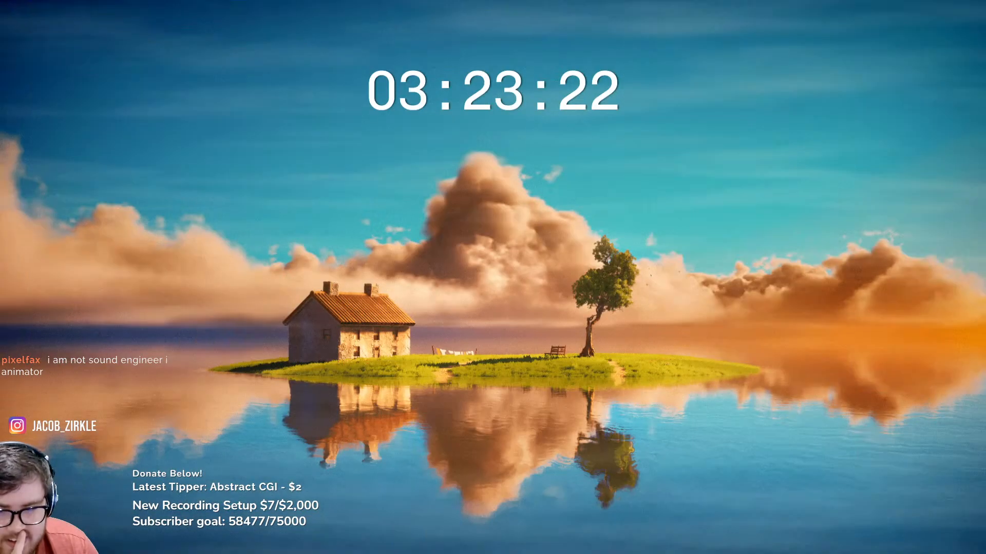
Switch to Blender, frame the house in the camera view and save Wallpaper_cg_v1.blend
click(374, 553)
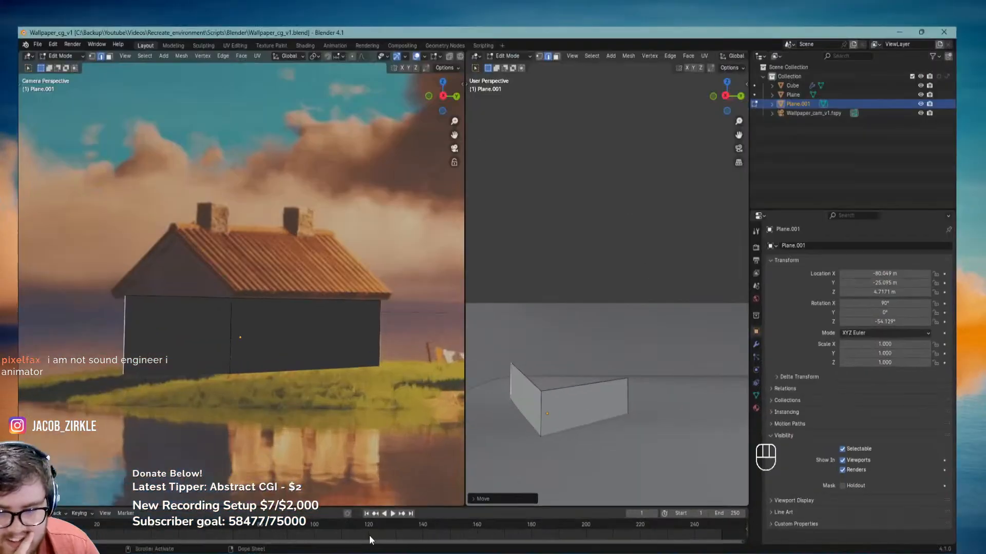
shift+middle_drag(363, 301, 352, 260)
key(ctrl+s)
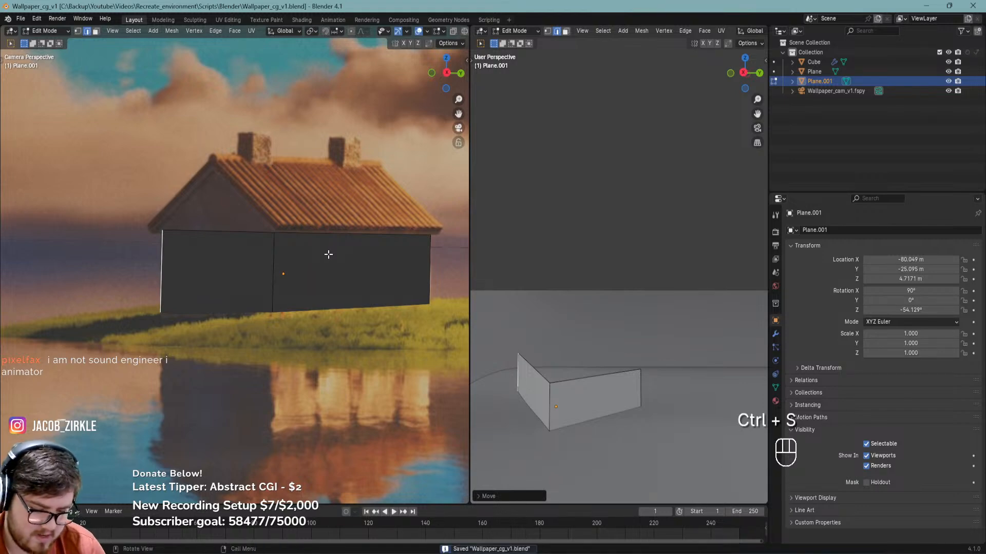
key(ctrl+s)
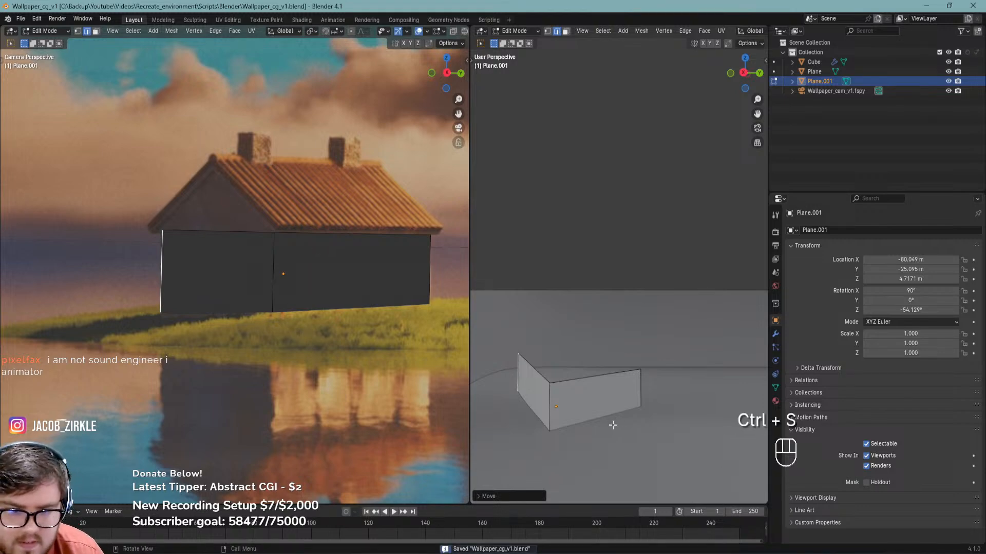
Switch from editing the wall mesh to the island mesh and add a loop cut along the house's base
key(Tab)
shift+click(601, 440)
key(ctrl+s)
key(Tab)
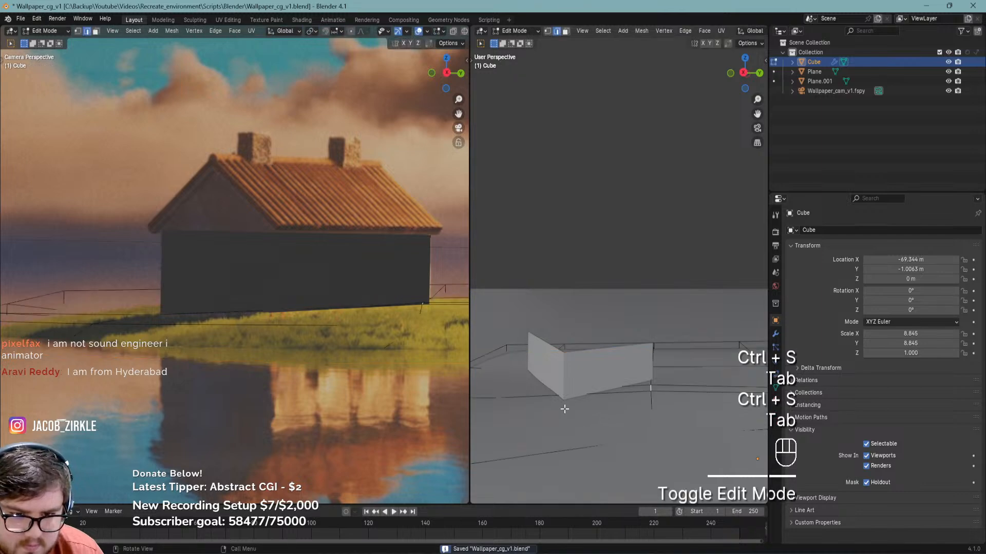
key(ctrl+r)
click(577, 390)
click(577, 387)
Move the new island vertex at the house's front corner horizontally, keeping its height locked
key(1)
click(561, 395)
key(g)
key(shift+z)
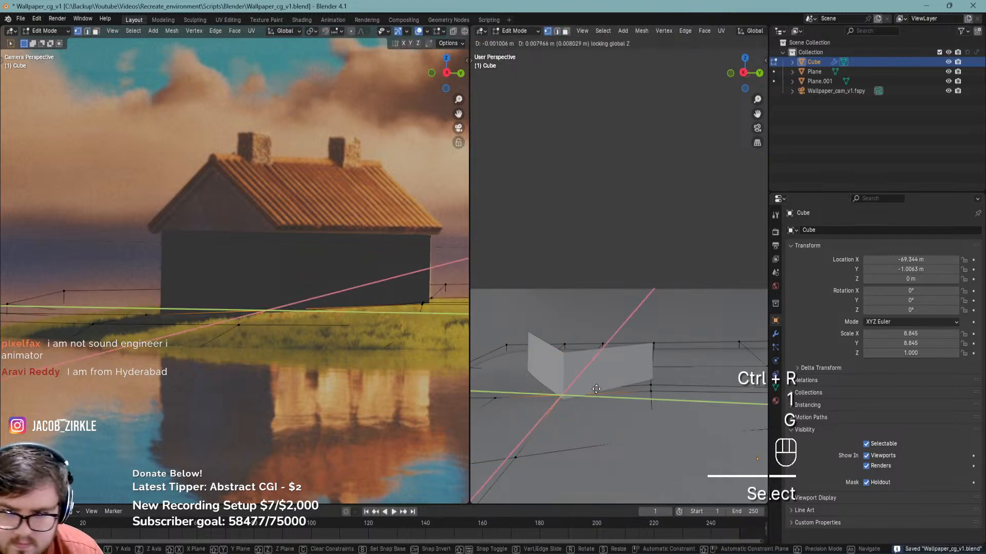
key(g)
click(565, 390)
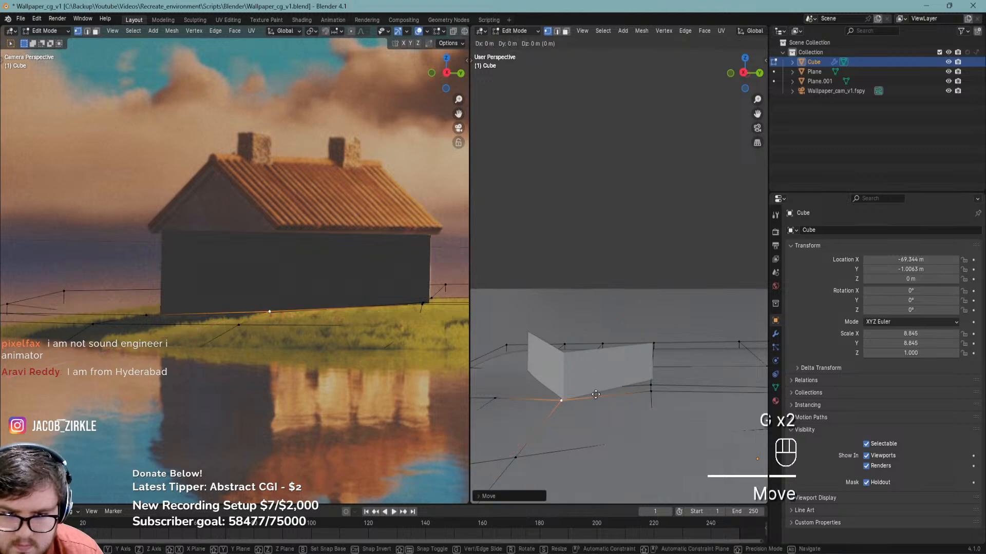
Adjust the heights of the island vertices beside the house's gable wall along the Z axis
middle_drag(532, 360, 547, 456)
key(2)
click(599, 432)
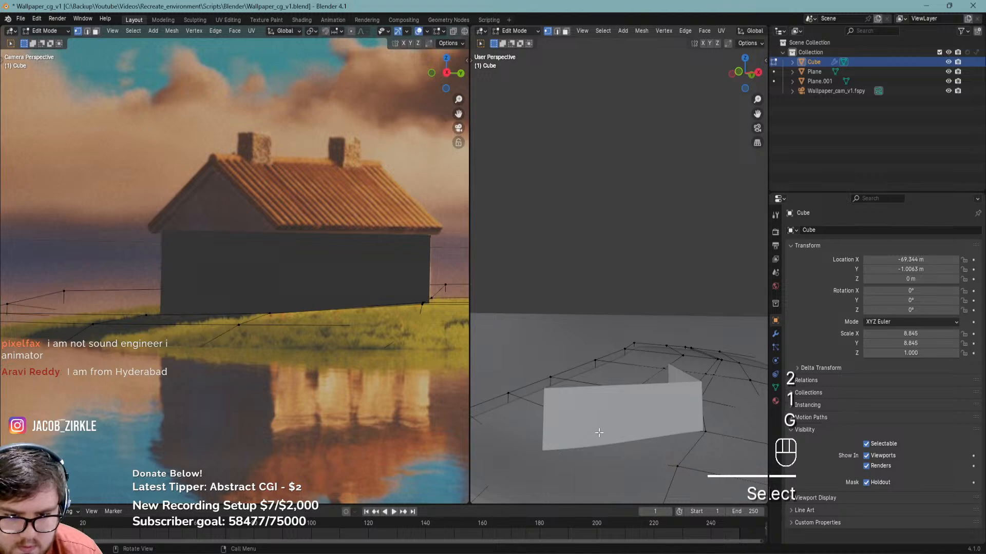
key(1)
key(g)
key(z)
key(z)
click(672, 435)
shift+middle_drag(580, 430, 603, 386)
key(g)
key(z)
key(z)
click(669, 384)
Lower the island geometry near the far end of the gable wall along Z, by about 0.3 m per move
click(564, 402)
key(g)
key(z)
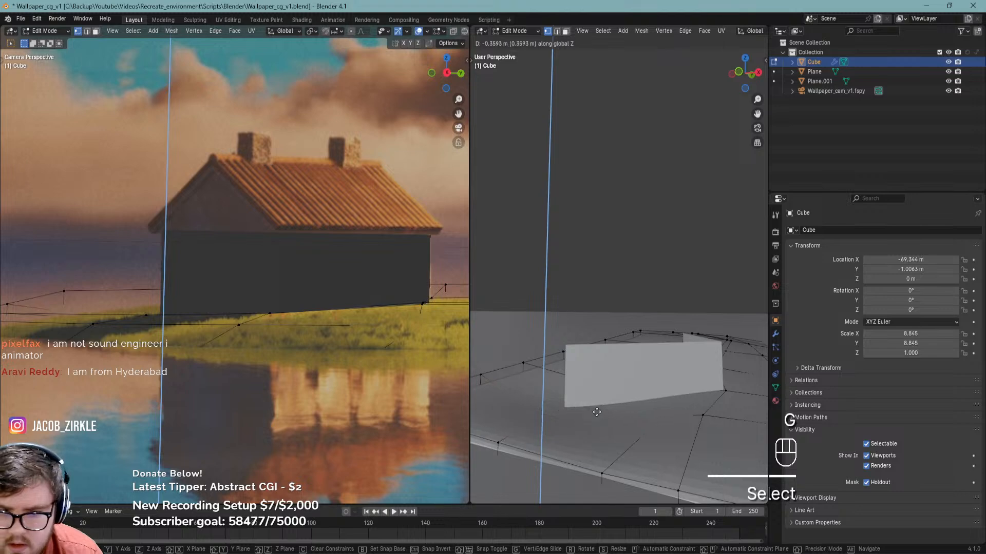
click(597, 410)
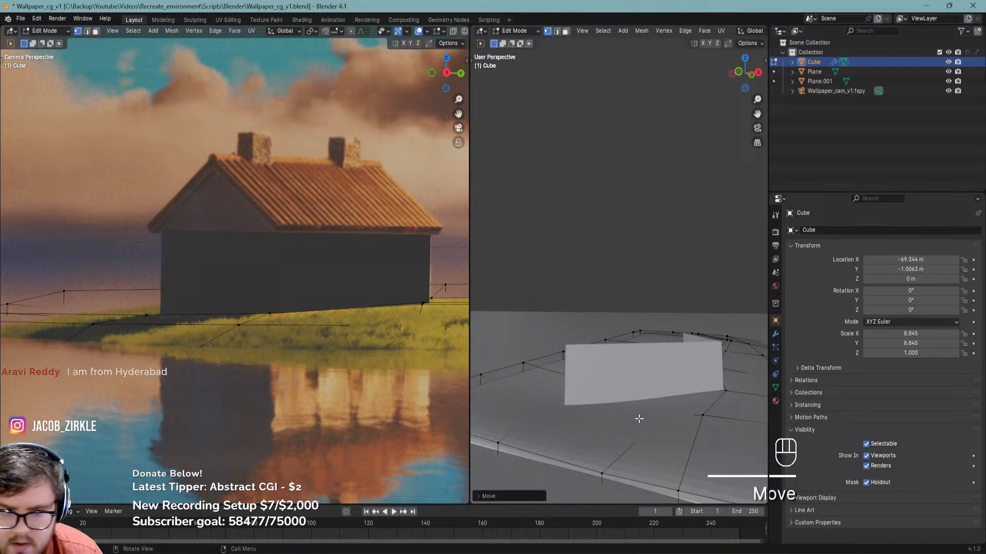
shift+middle_drag(714, 411, 664, 403)
click(648, 404)
key(g)
key(z)
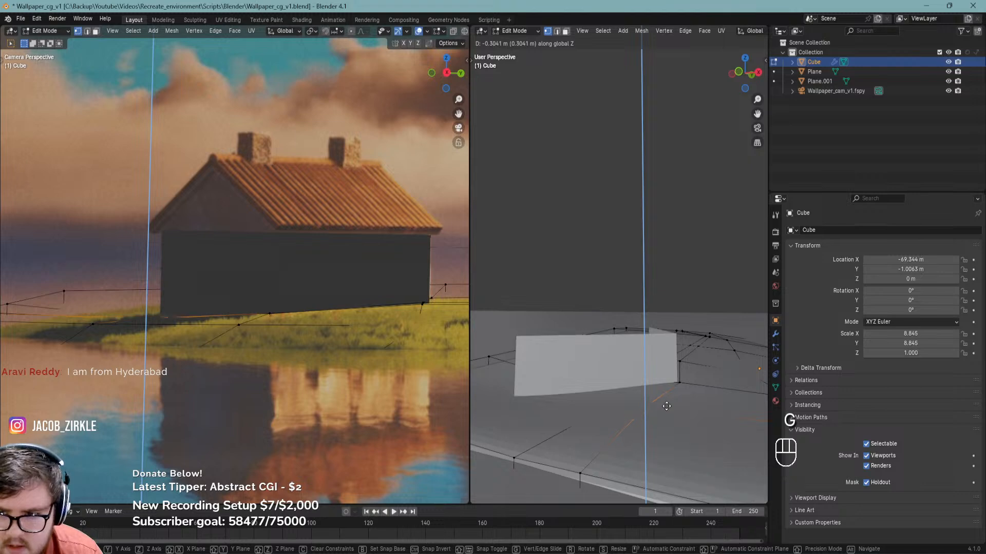
click(658, 408)
Set the perspective viewport's shading to Solid and save the file
shift+middle_drag(647, 409, 684, 398)
click(595, 390)
key(z)
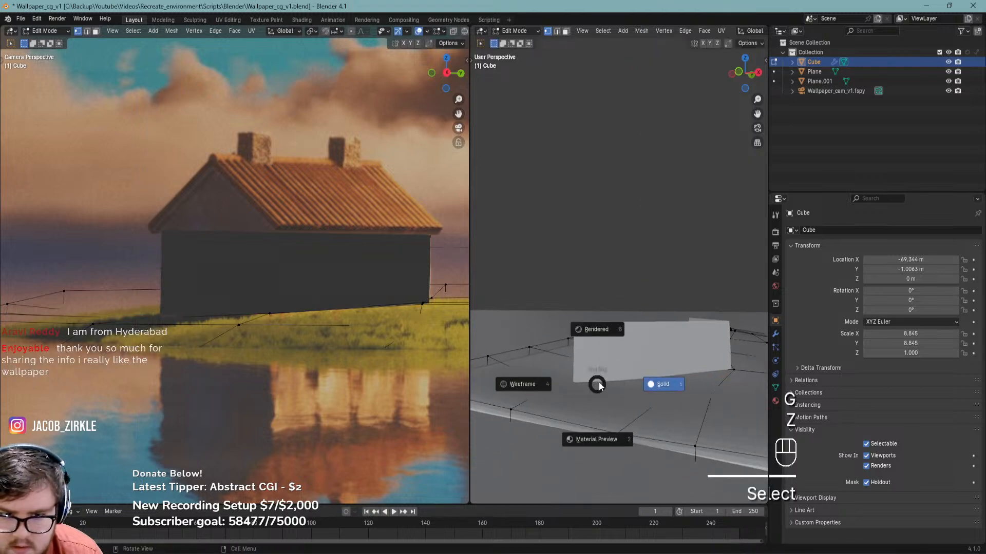
click(650, 386)
shift+middle_drag(232, 258, 223, 308)
key(ctrl+s)
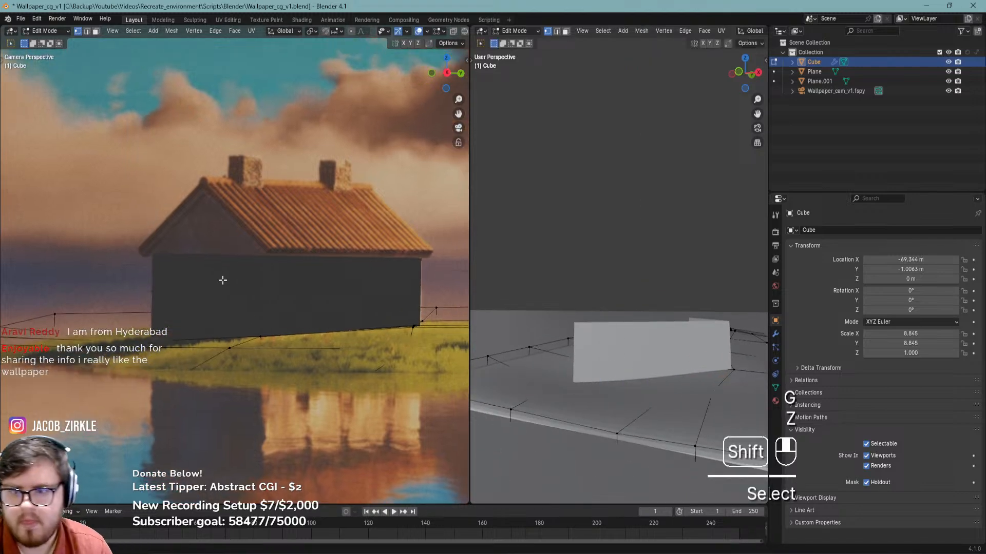
scroll(218, 282, down, 1)
key(ctrl+s)
Leave Edit Mode on the island mesh and save the file again
middle_drag(590, 359, 631, 411)
click(623, 352)
middle_drag(624, 352, 673, 362)
key(Tab)
key(ctrl+s)
Extrude the gable wall's far vertical edge along its local X axis to form the house's rear wall
click(621, 343)
key(Tab)
key(2)
click(648, 360)
key(KP_7)
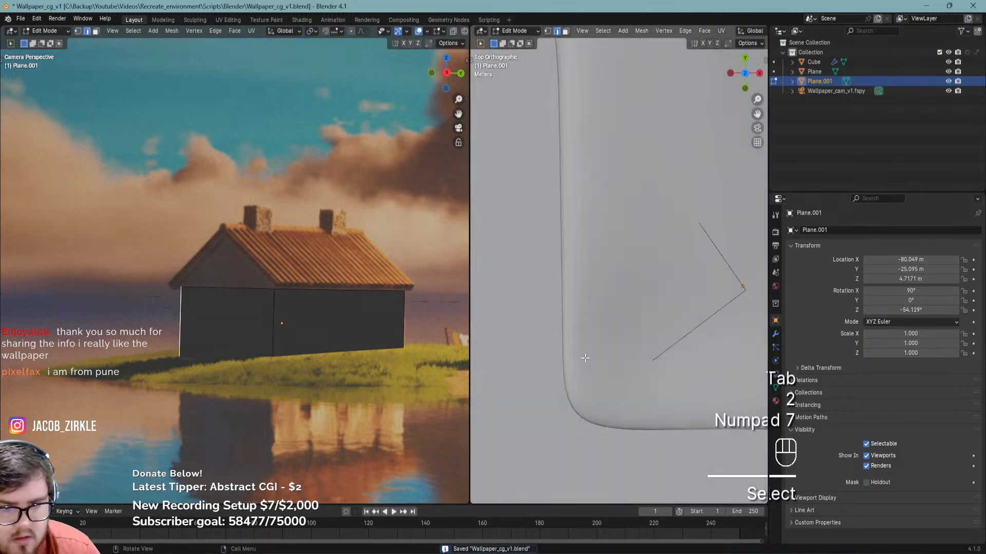
key(g)
key(x)
key(x)
click(641, 245)
Fill a face between the open ends of the front and rear walls to close the house, and save the file
scroll(633, 255, up, 3)
shift+middle_drag(674, 271, 680, 338)
shift+click(667, 336)
key(f)
key(ctrl+s)
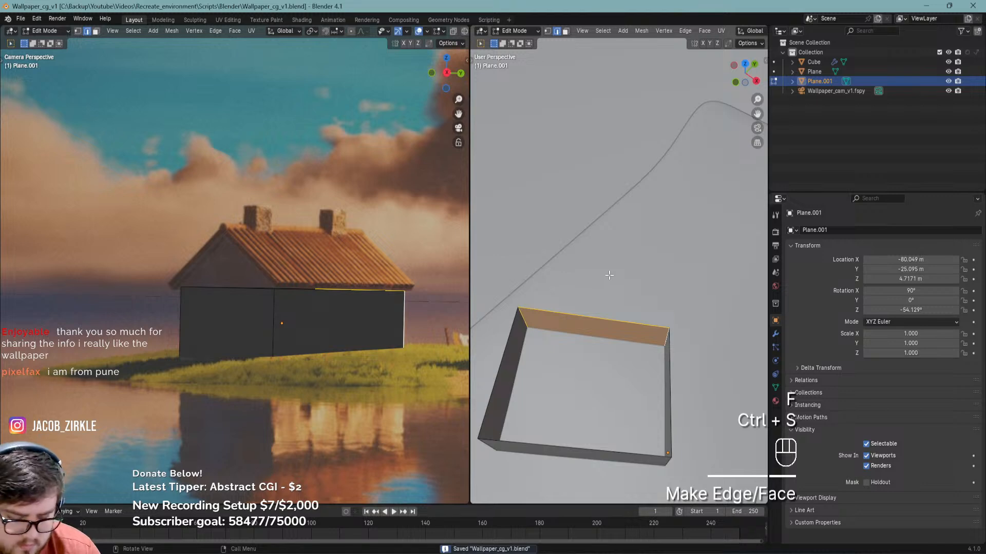
key(KP_7)
middle_drag(531, 389, 606, 398)
click(609, 398)
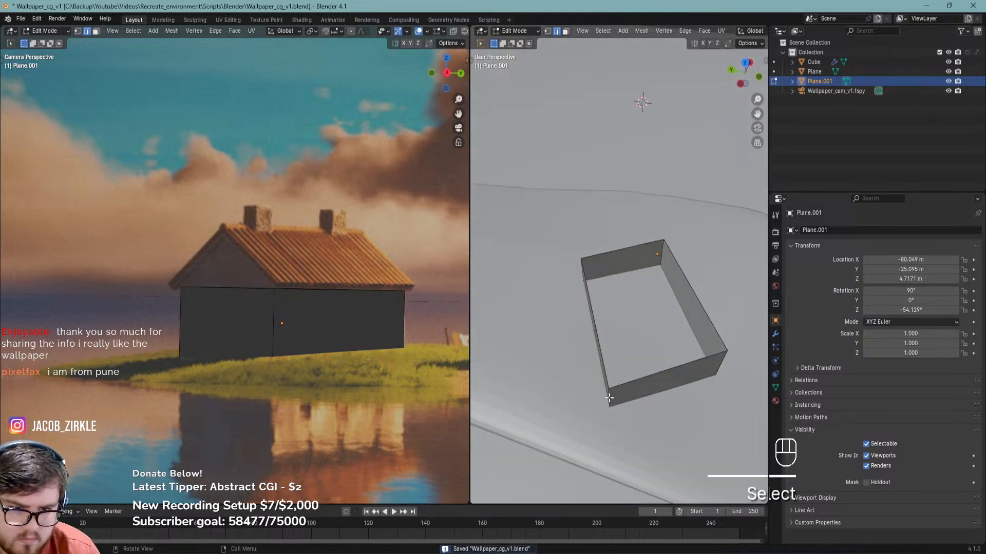
key(ctrl+s)
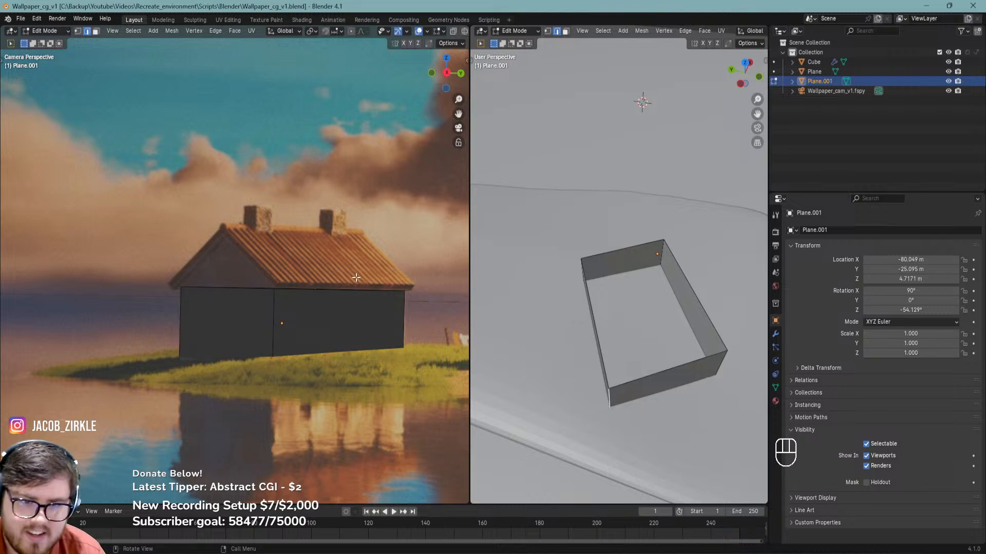
Save the file and move the rear wall's far vertical edge about 1.8 m along its local X axis
scroll(356, 278, down, 1)
shift+middle_drag(350, 282, 308, 268)
key(ctrl+s)
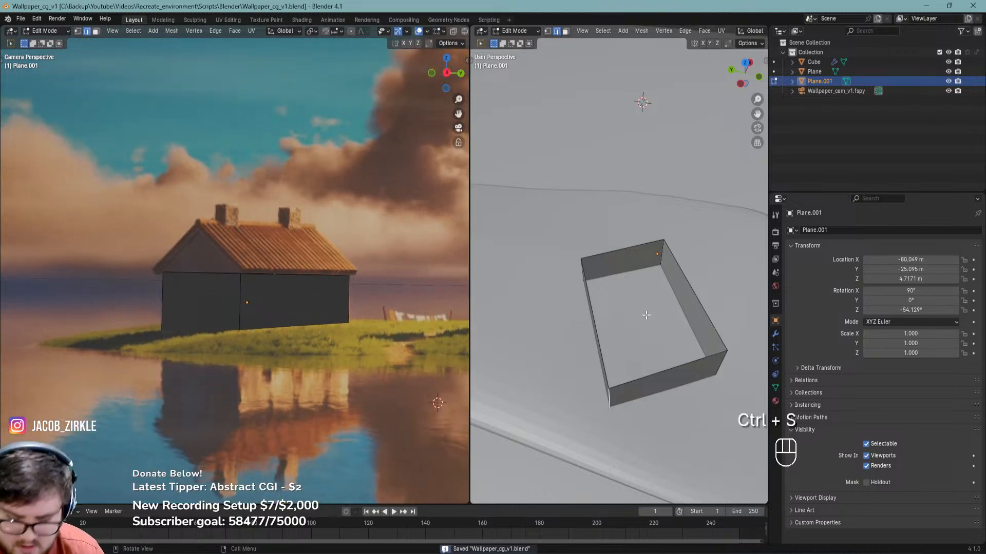
key(g)
key(x)
key(x)
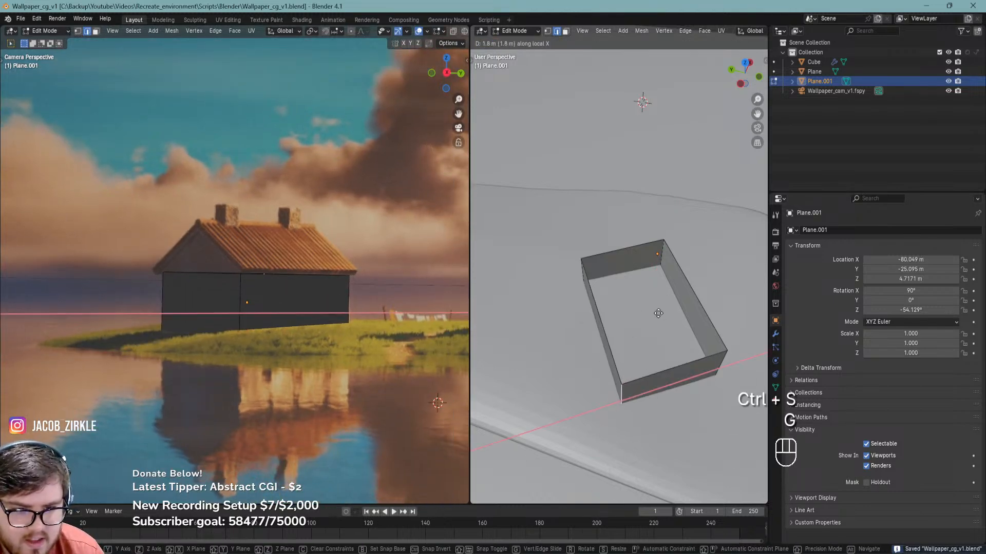
click(659, 313)
Pull the rear wall's far vertical edge back about 0.3 m along local X to square the footprint, and save
key(KP_7)
shift+middle_drag(659, 313, 598, 346)
key(ctrl+s)
scroll(576, 345, up, 5)
scroll(599, 346, down, 2)
key(g)
key(x)
key(x)
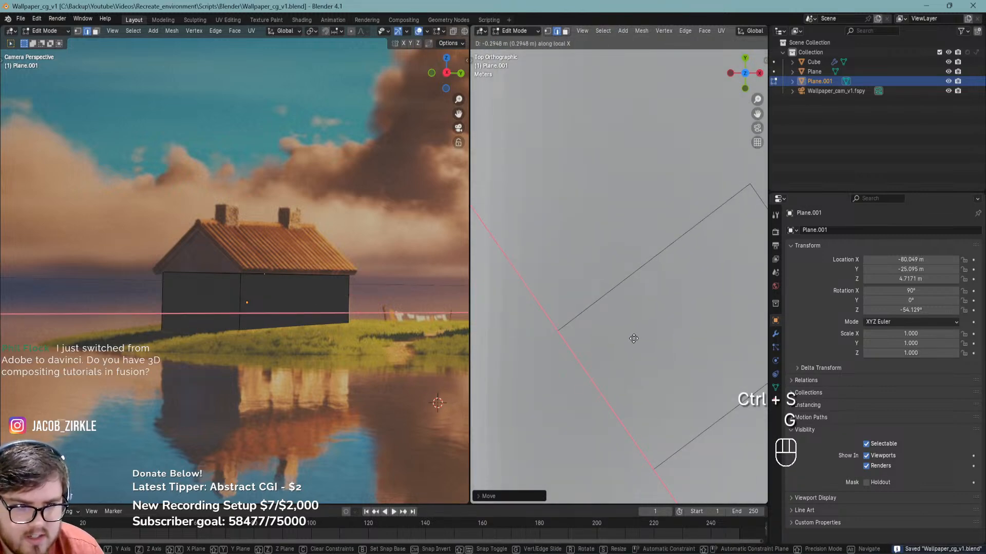
click(633, 339)
scroll(634, 339, down, 5)
shift+middle_drag(644, 337, 652, 279)
key(ctrl+s)
Select the top edge loop of the house walls and extrude it upward about 5.5 m along Z
key(2)
alt+click(644, 296)
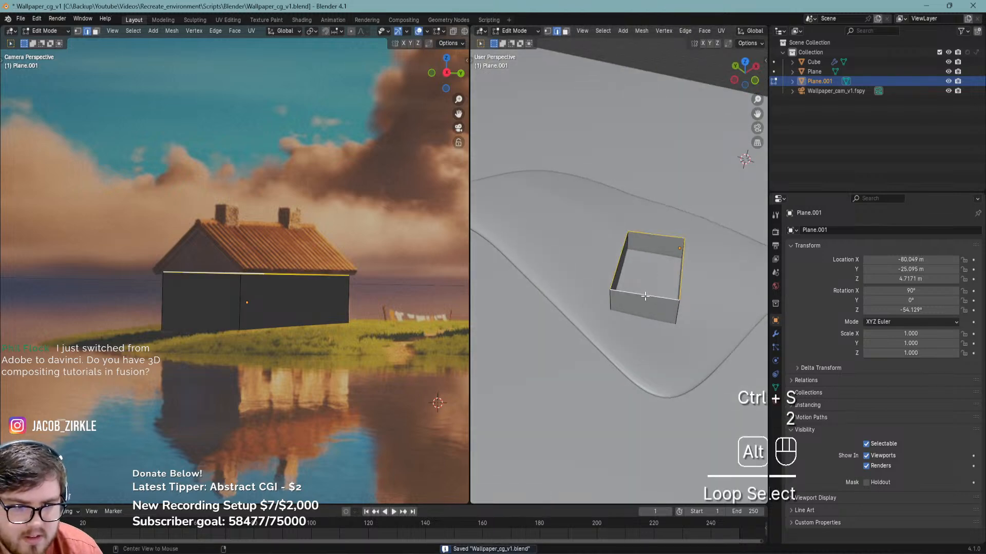
scroll(228, 267, up, 3)
key(e)
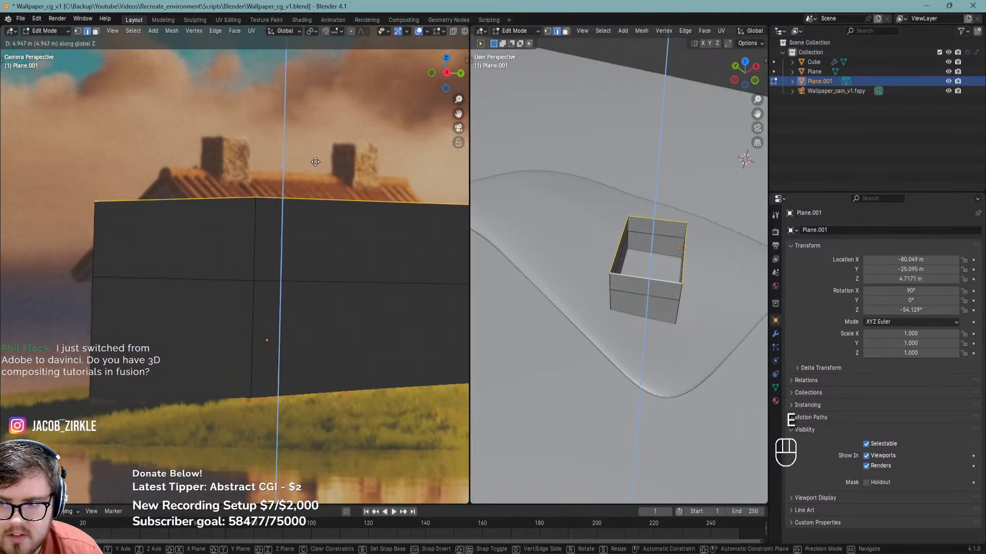
click(327, 164)
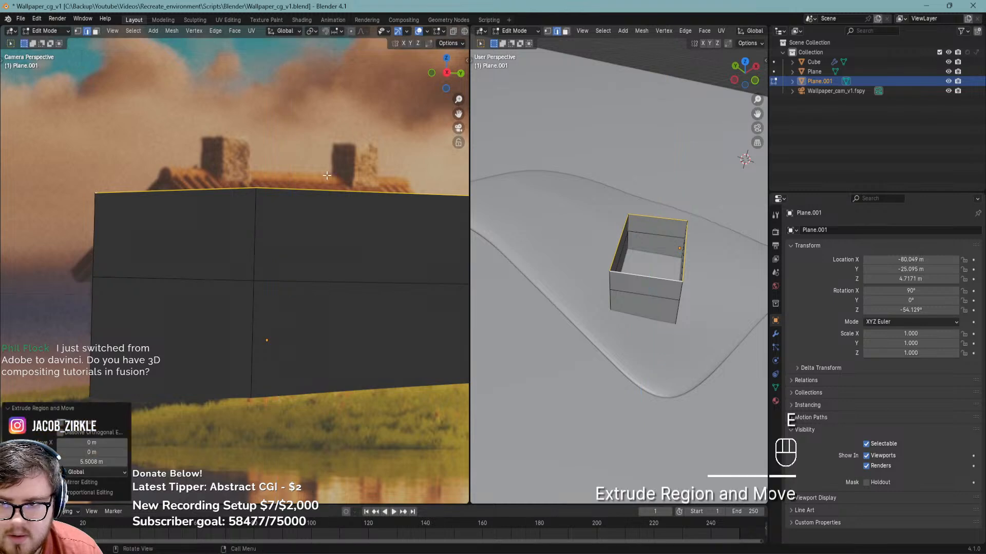
key(s)
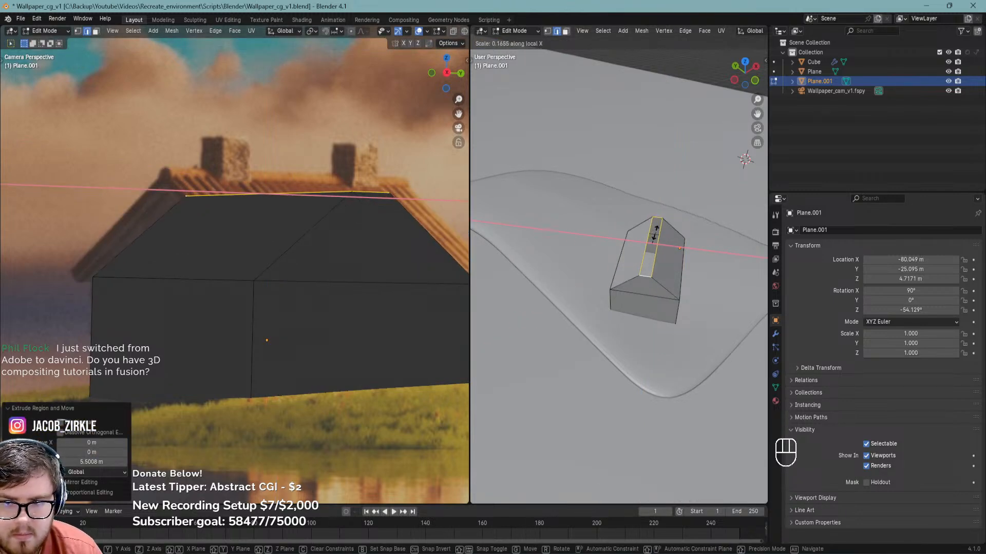
key(y)
key(y)
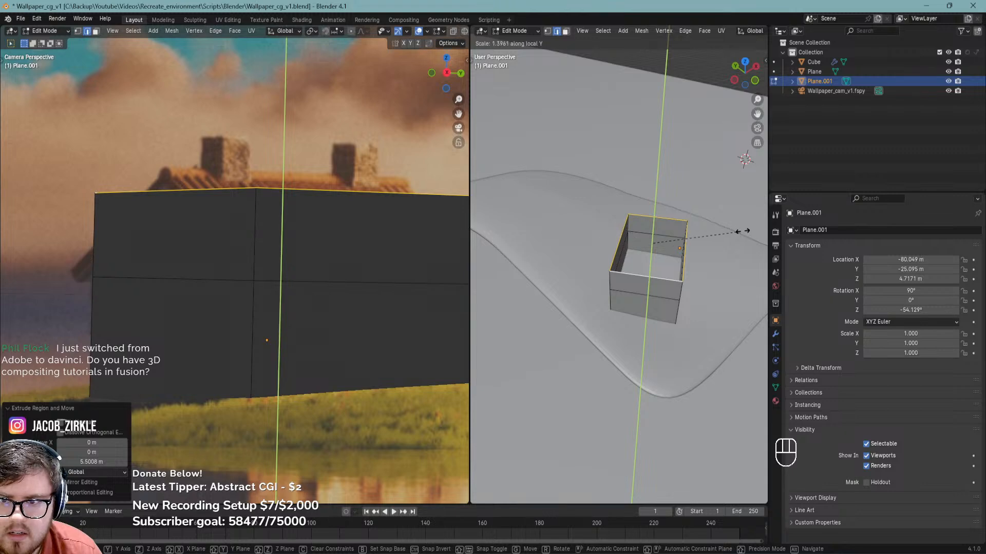
right_click(733, 191)
Scale the extruded top loop to about 0.04 along its local Z axis to form the roof ridge
key(s)
key(z)
key(z)
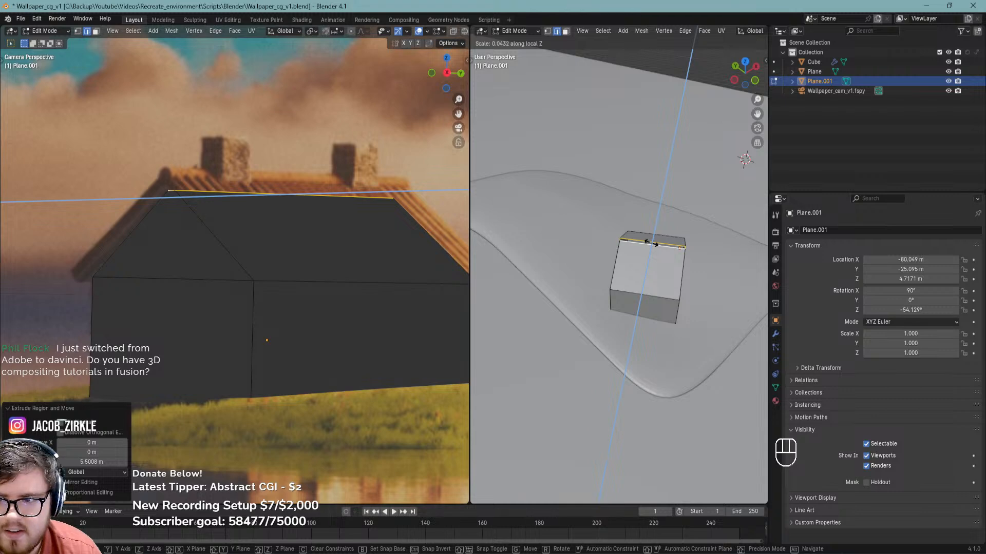
click(651, 243)
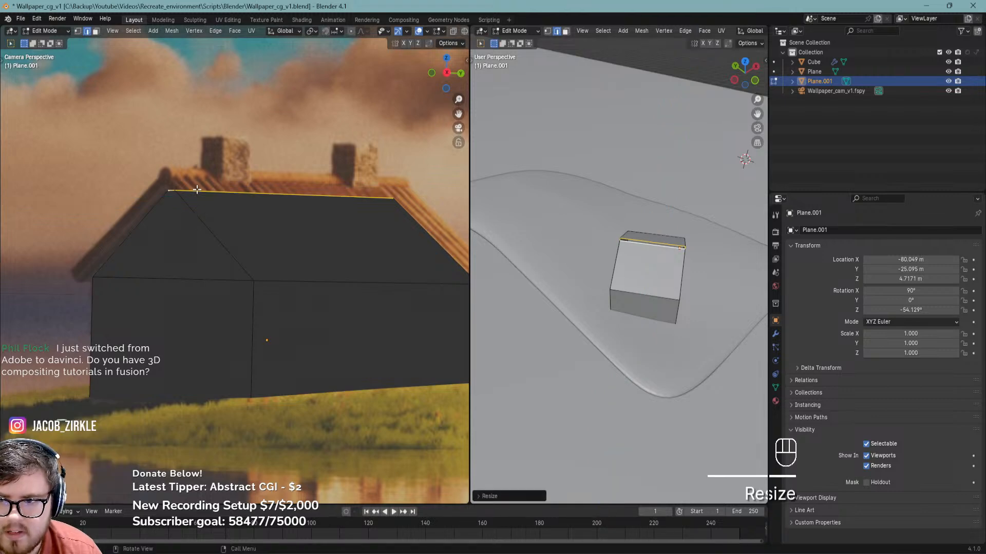
Move the ridge edges along Z to fit the wallpaper's gable peak, leave Edit Mode and save the file
scroll(197, 190, up, 4)
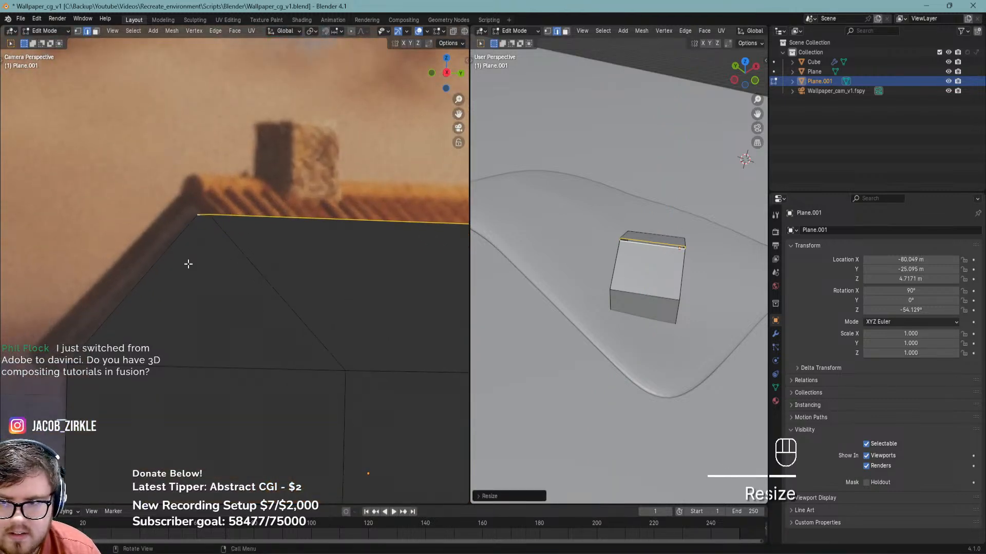
key(g)
key(z)
click(186, 257)
scroll(187, 257, down, 2)
scroll(187, 257, down, 2)
key(Tab)
scroll(214, 251, down, 1)
key(ctrl+s)
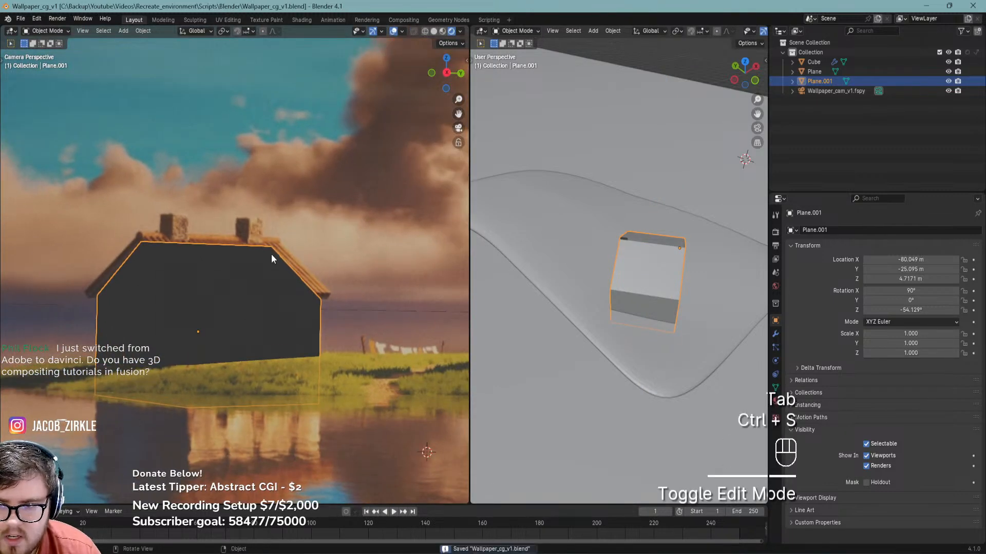
scroll(274, 292, down, 1)
shift+middle_drag(230, 278, 344, 285)
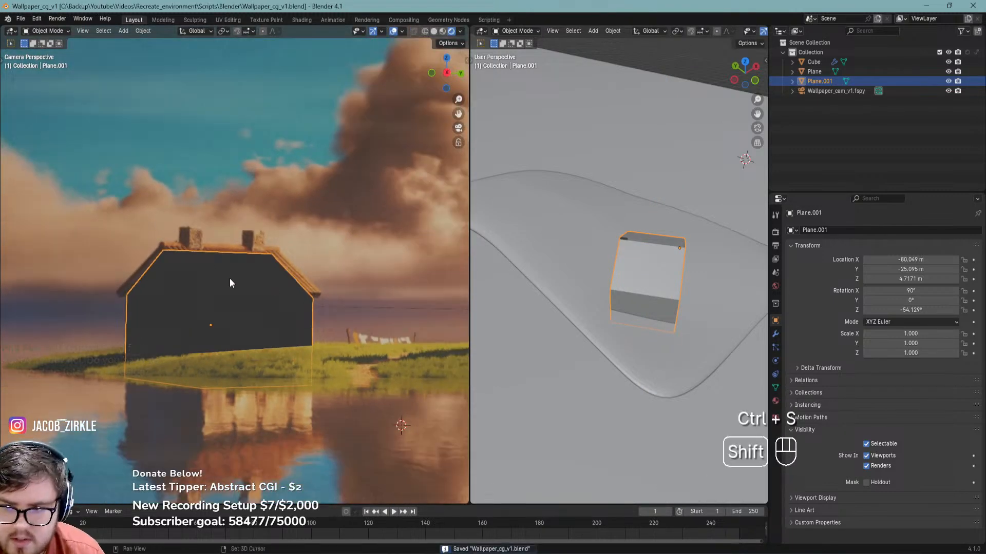
key(ctrl+s)
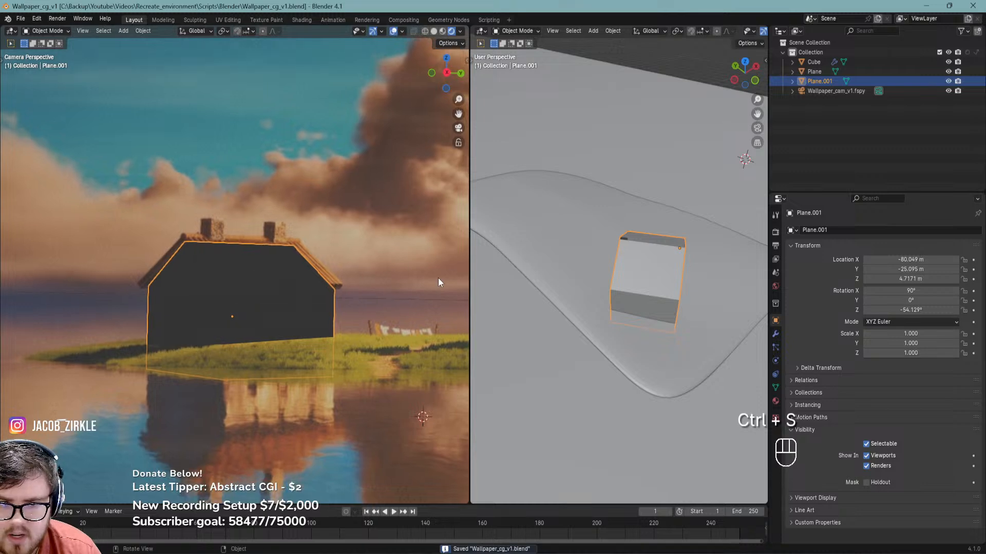
Duplicate the front roof slope face in place, separate it into its own object and return to Object Mode
middle_drag(623, 272, 712, 271)
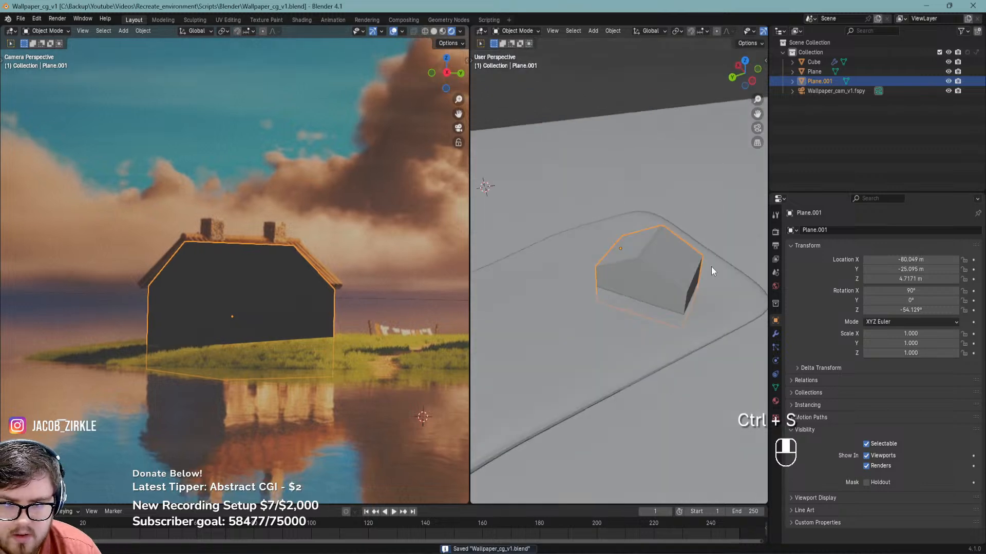
key(Tab)
key(3)
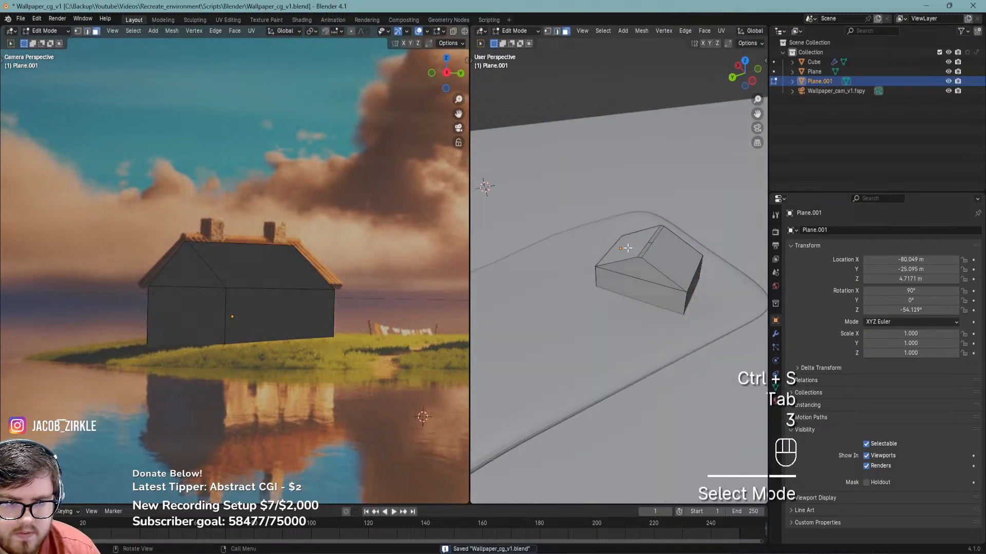
click(627, 248)
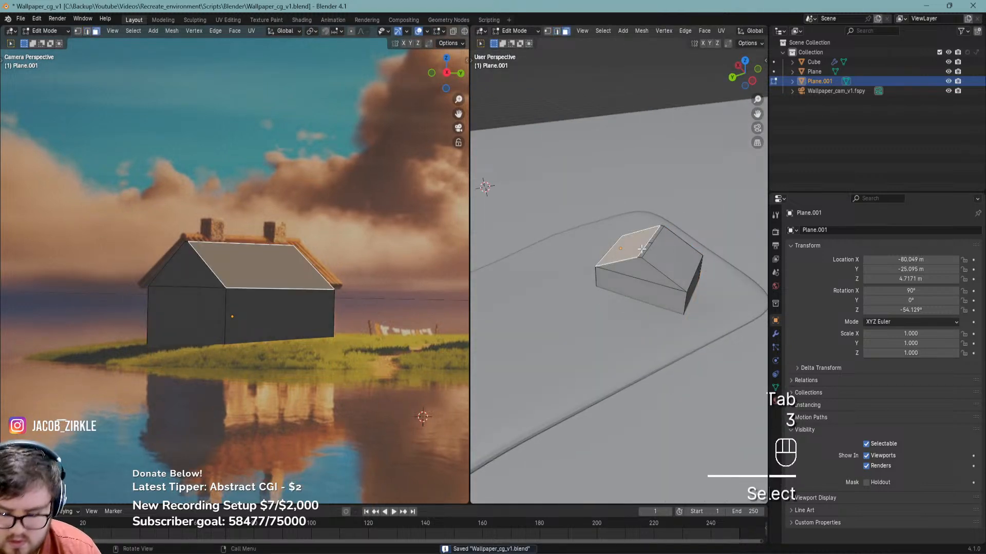
key(shift+d)
right_click(644, 240)
key(p)
click(645, 232)
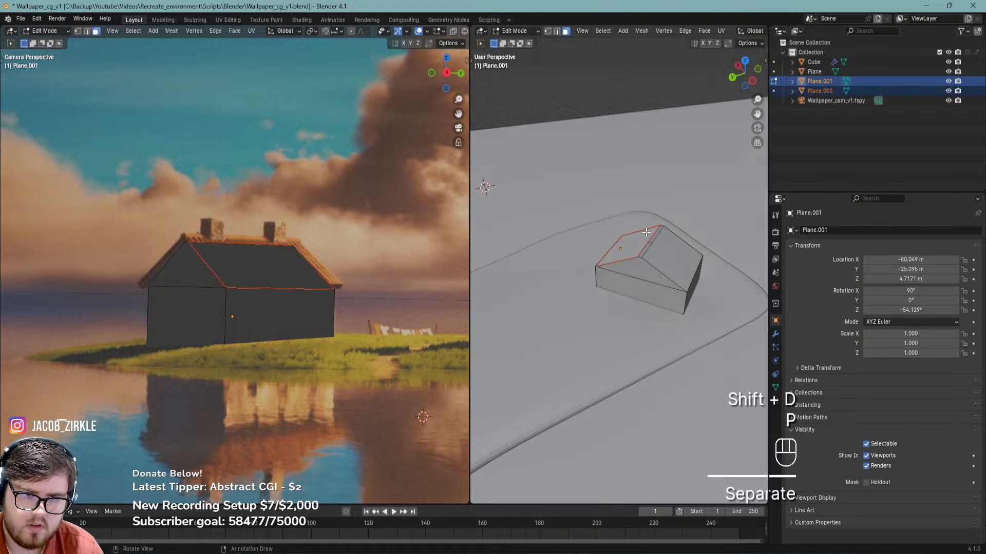
key(Tab)
click(636, 238)
key(g)
right_click(634, 244)
Hide the house body and the separated roof plane to check the reference roof, and undo the hiding
scroll(236, 271, up, 3)
shift+middle_drag(259, 259, 280, 335)
click(273, 349)
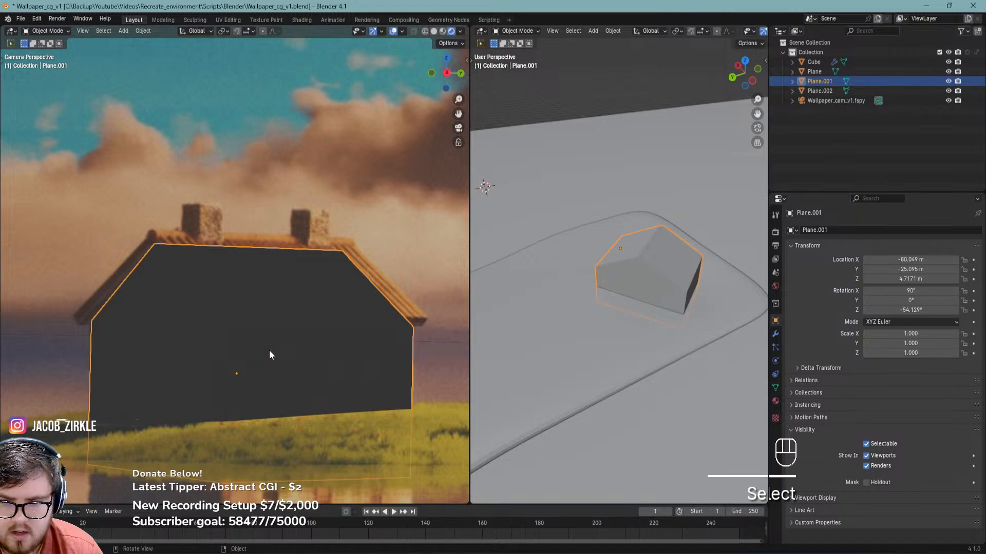
key(h)
click(257, 310)
key(h)
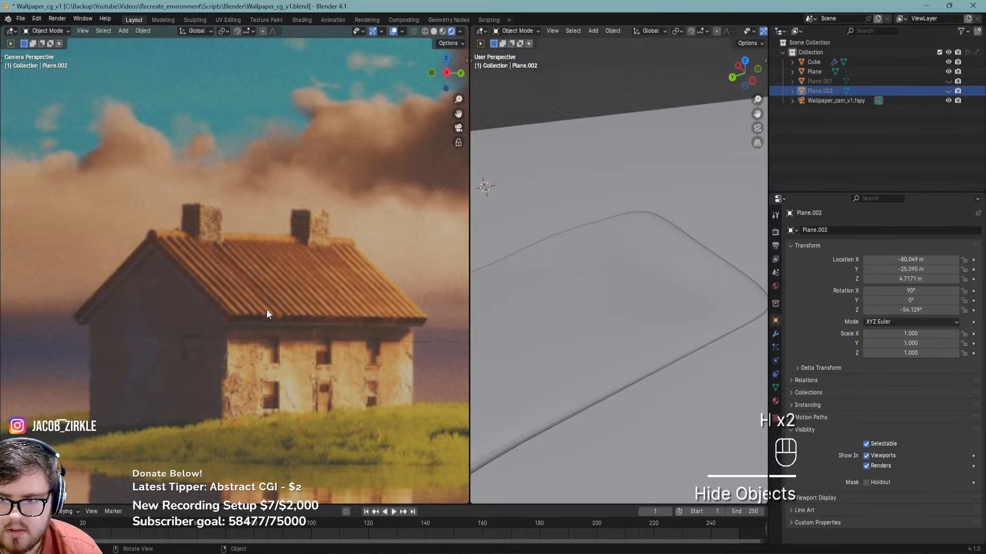
key(ctrl+z)
key(ctrl+z)
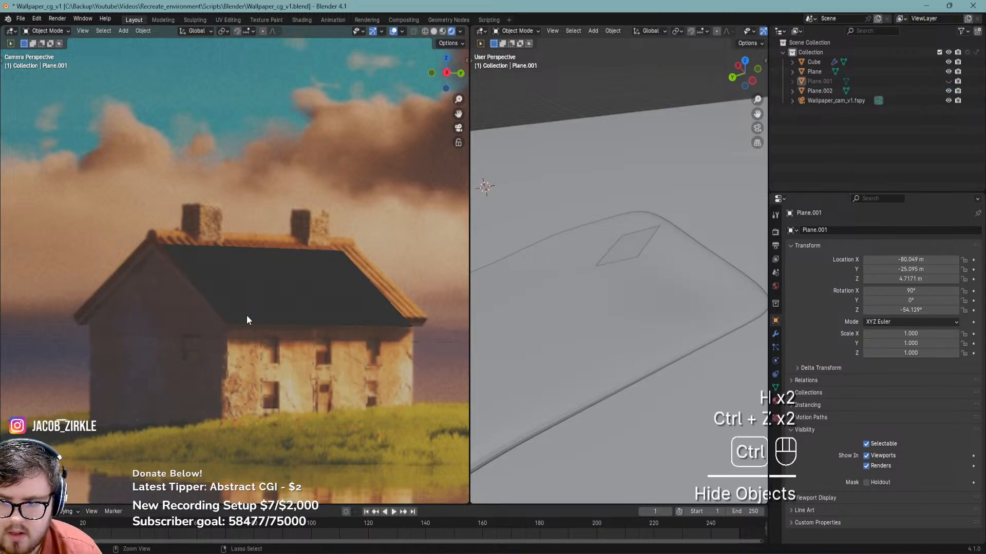
key(ctrl+z)
click(274, 297)
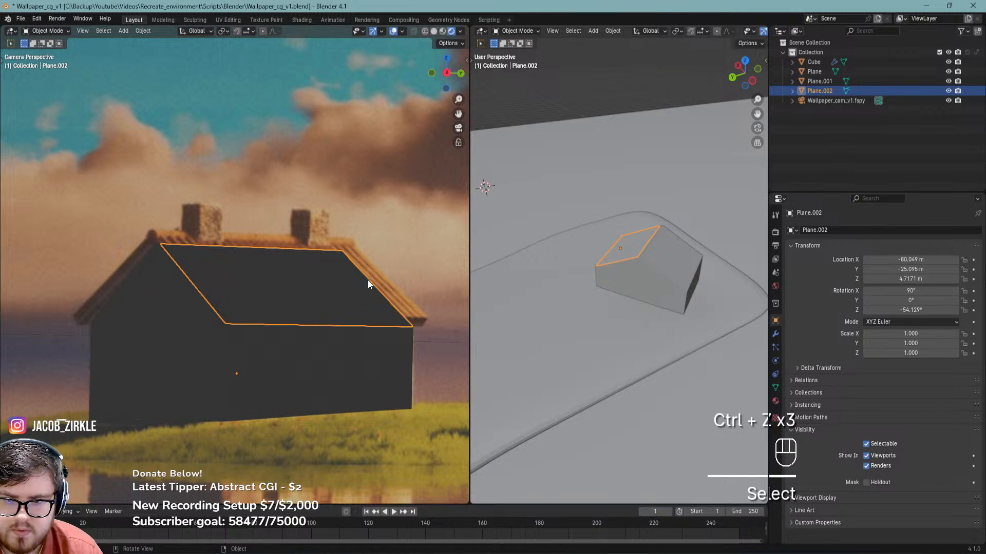
key(g)
key(z)
key(y)
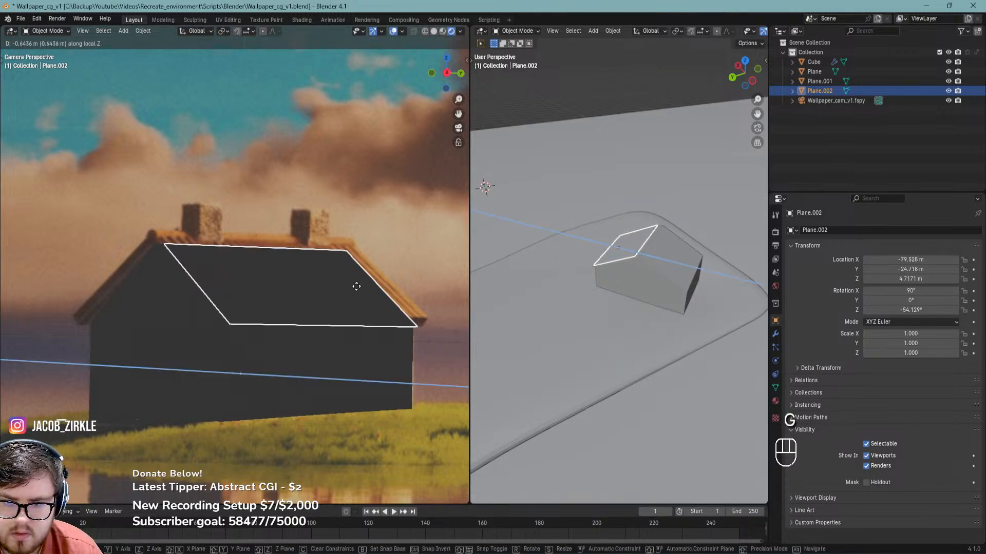
key(y)
key(z)
key(x)
key(x)
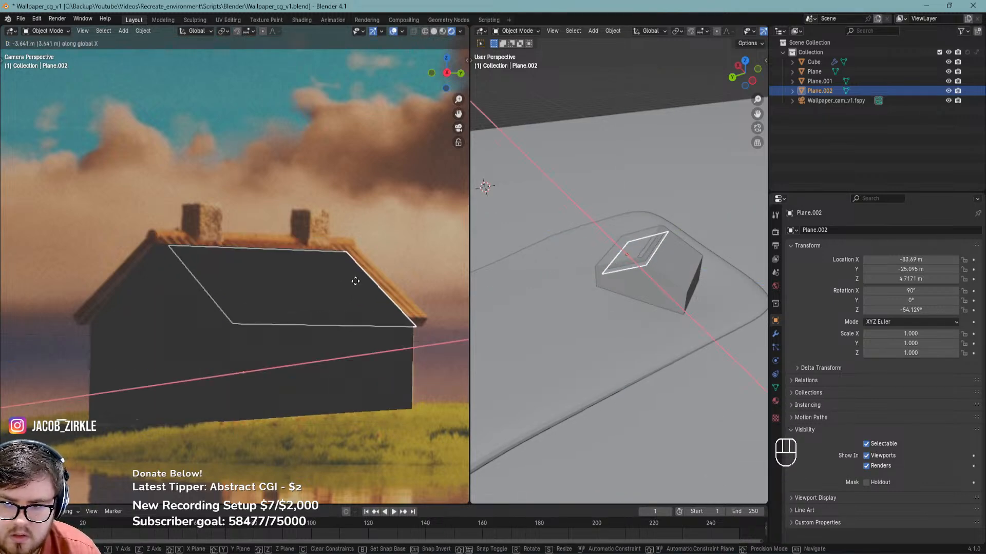
click(333, 281)
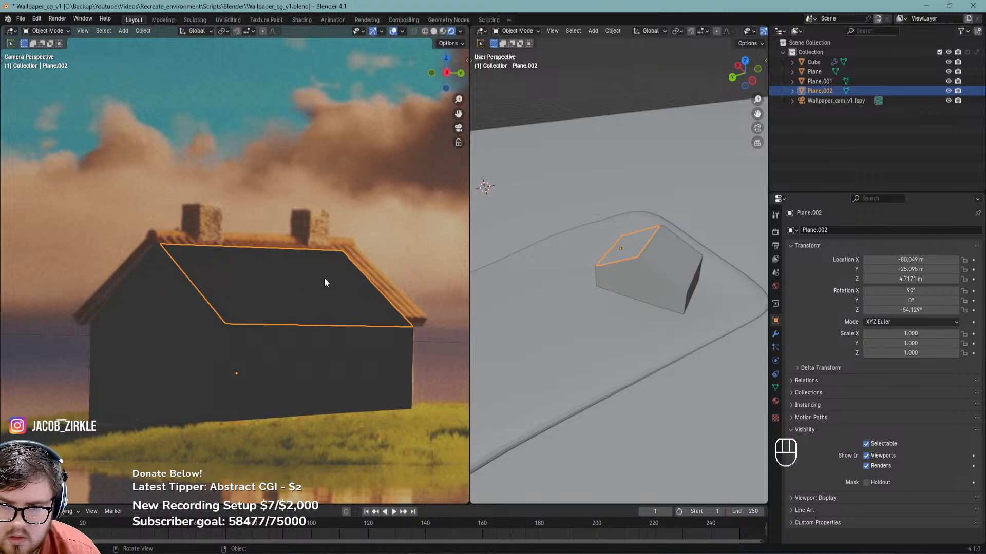
Raise the separated roof plane about 0.68 m along Z and shift it about 1.2 m along global Y
key(g)
key(z)
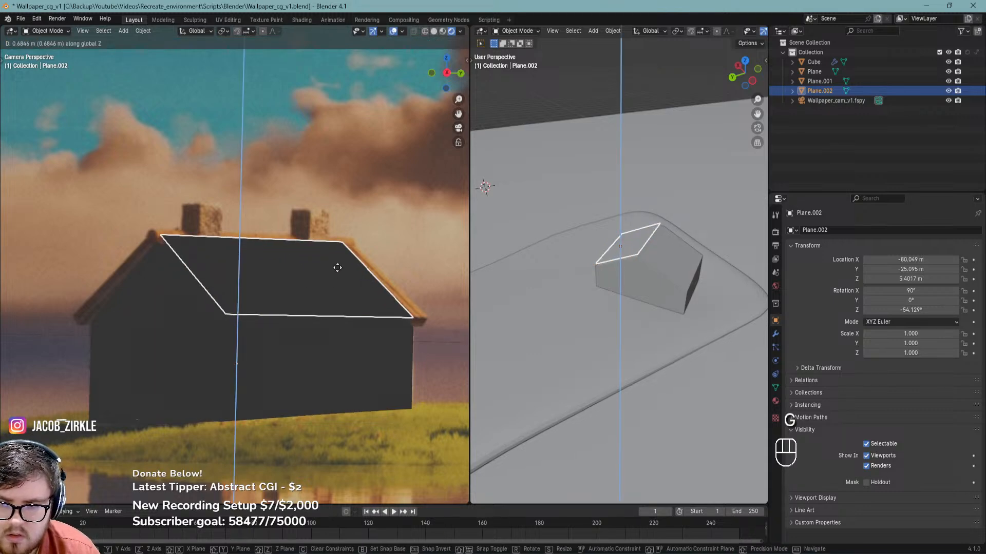
click(337, 267)
key(g)
key(x)
key(y)
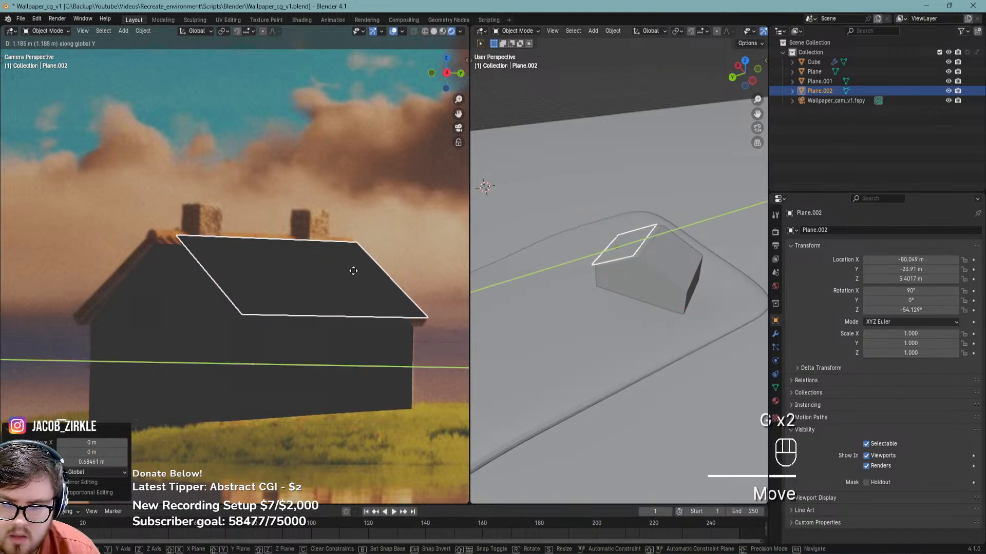
click(353, 270)
Hide the house body, select the separated roof plane and save the file
middle_drag(667, 230, 489, 254)
shift+middle_drag(243, 323, 284, 303)
click(261, 334)
key(h)
click(273, 277)
key(ctrl+s)
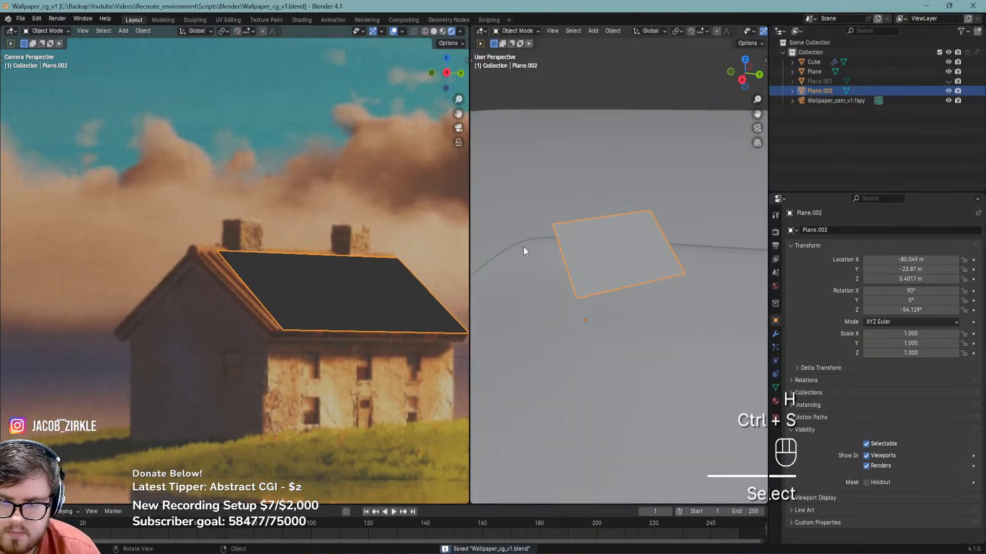
Move the roof plane's gable-side sloping edge outward along global Y to match the reference roof, and save
key(Tab)
key(2)
click(560, 263)
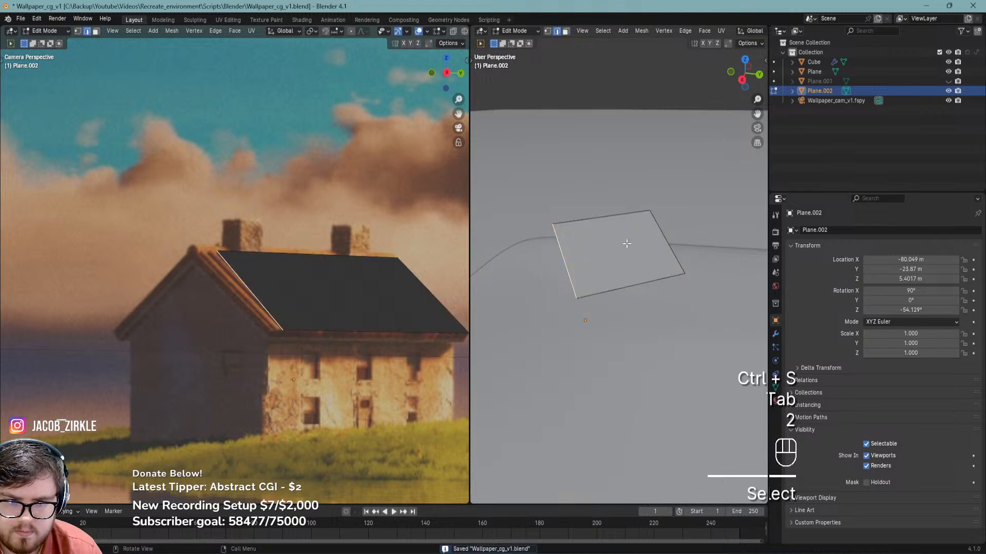
key(g)
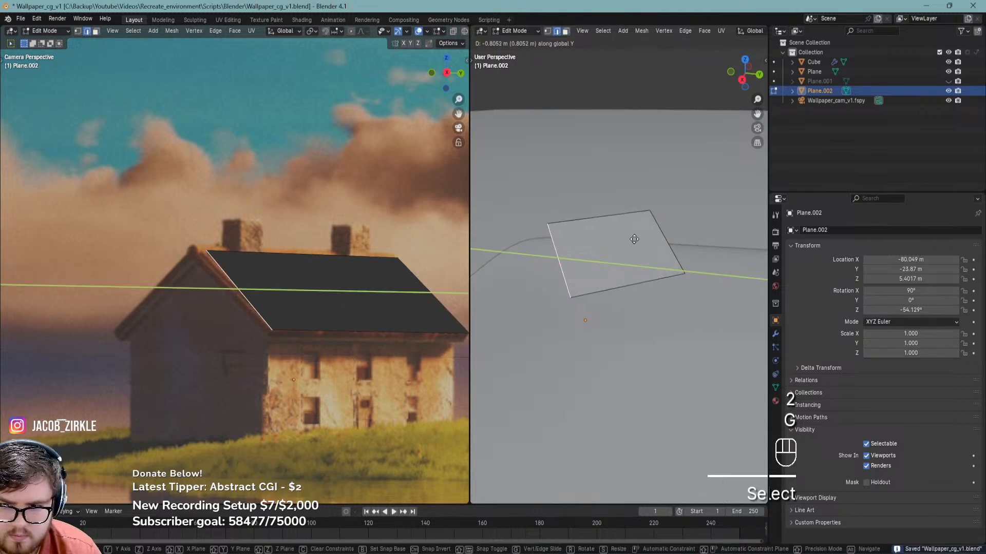
click(635, 227)
key(ctrl+s)
Move the roof plane's gable-end ridge vertex horizontally with Z locked to meet the reference roof's peak, and save
shift+middle_drag(565, 228, 598, 296)
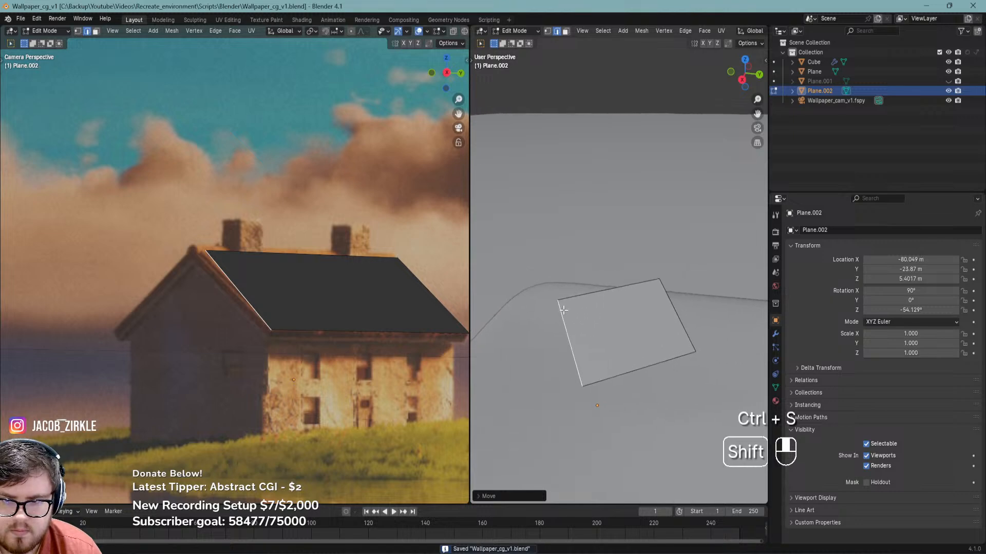
key(1)
click(603, 293)
key(g)
key(shift+z)
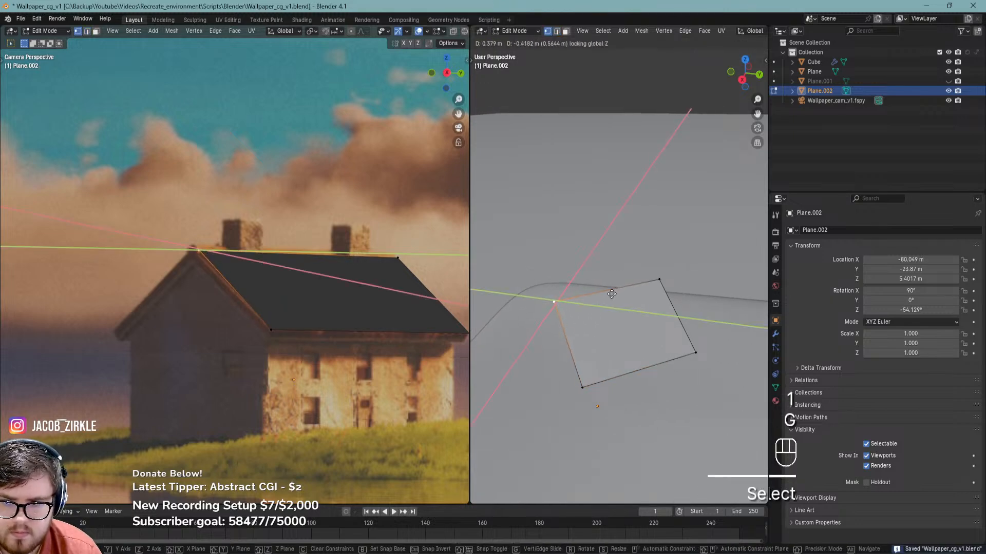
click(609, 294)
shift+middle_drag(535, 322, 568, 293)
key(ctrl+s)
scroll(205, 252, up, 5)
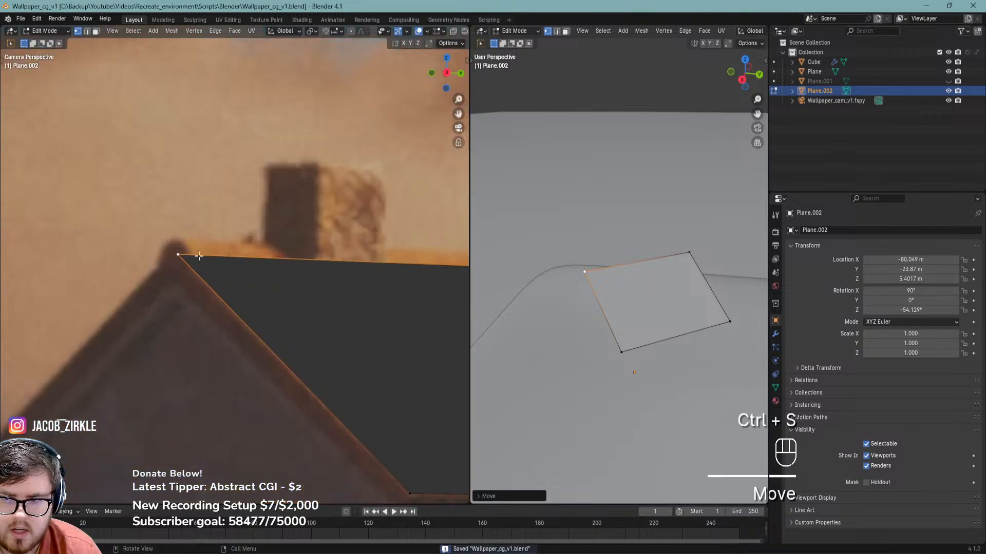
scroll(209, 264, down, 2)
shift+middle_drag(209, 264, 207, 312)
key(ctrl+s)
Extrude the roof plane's ridge edge about 1.06 m along local Z to form a narrow strip along the ridge
middle_drag(575, 277, 616, 246)
key(2)
shift+click(596, 240)
key(e)
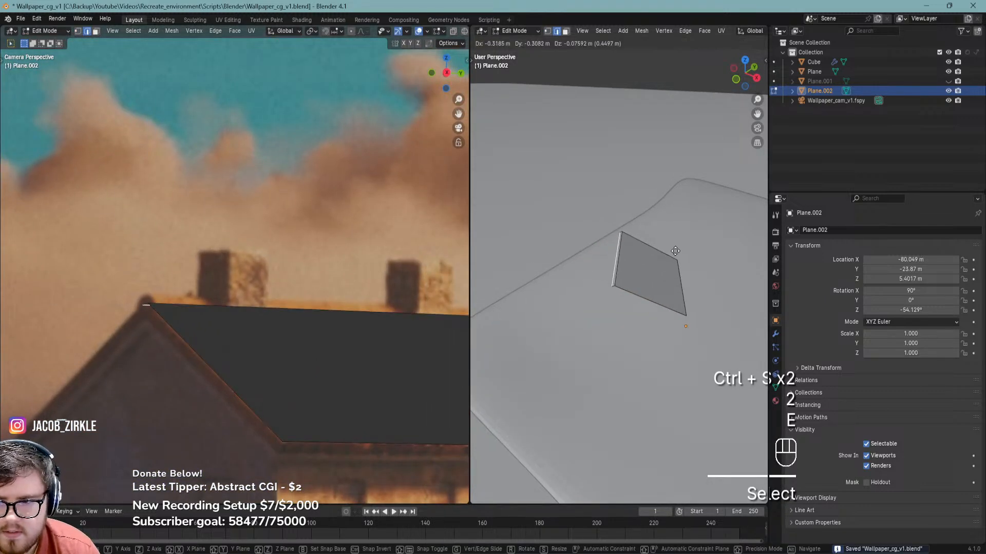
key(x)
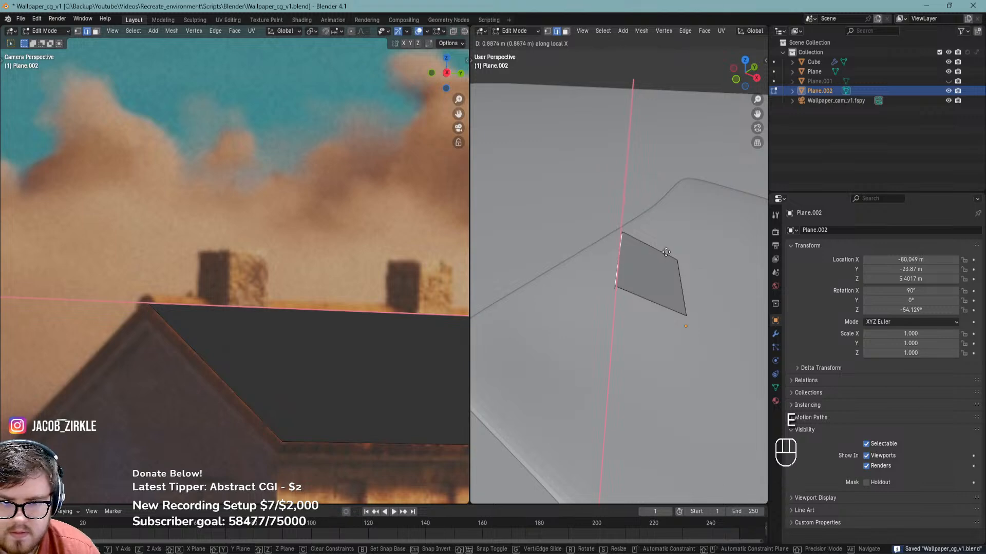
key(y)
key(y)
key(z)
key(z)
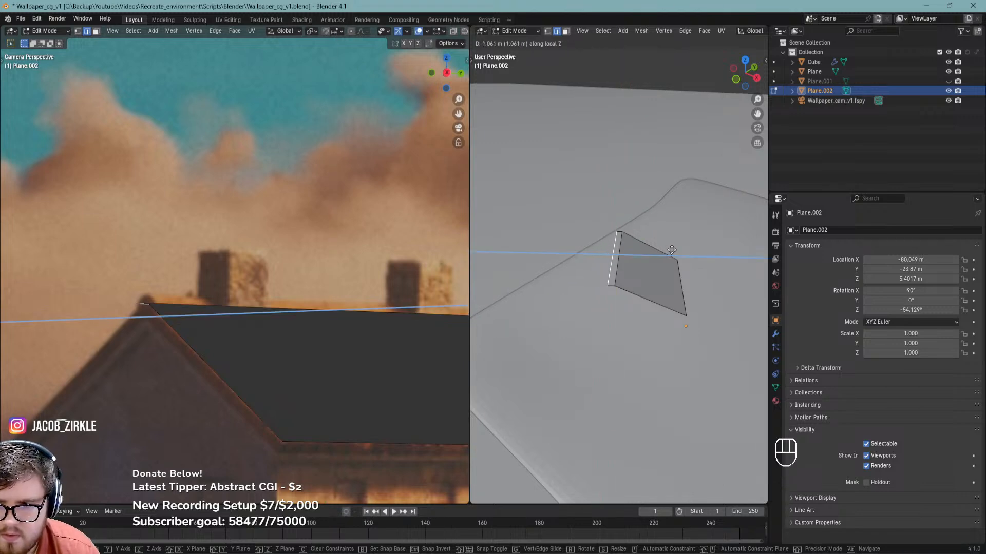
click(671, 250)
Extrude the strip's outer edge along local Z across the opposite side of the house to start the second roof slope
shift+middle_drag(672, 250, 592, 287)
scroll(598, 293, up, 3)
key(e)
key(x)
key(y)
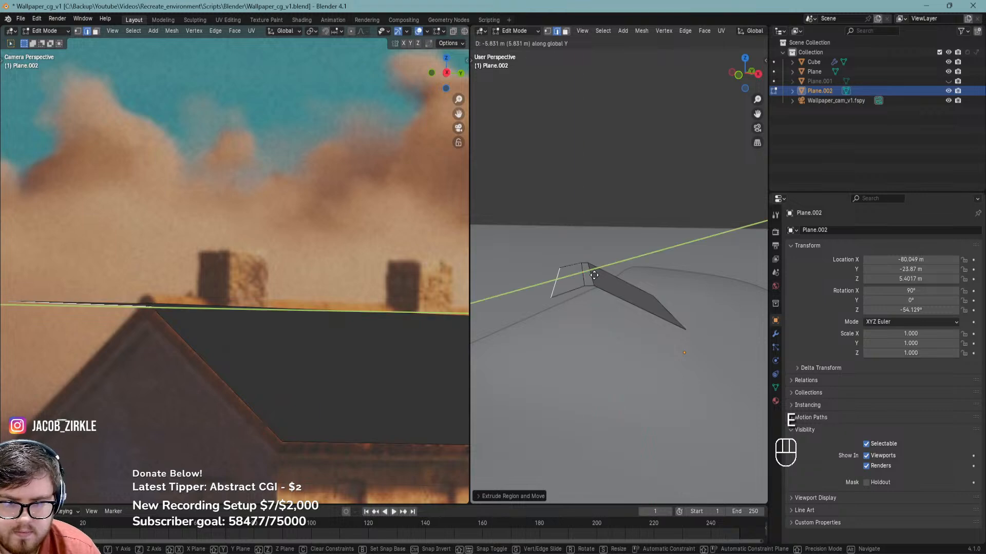
key(z)
key(z)
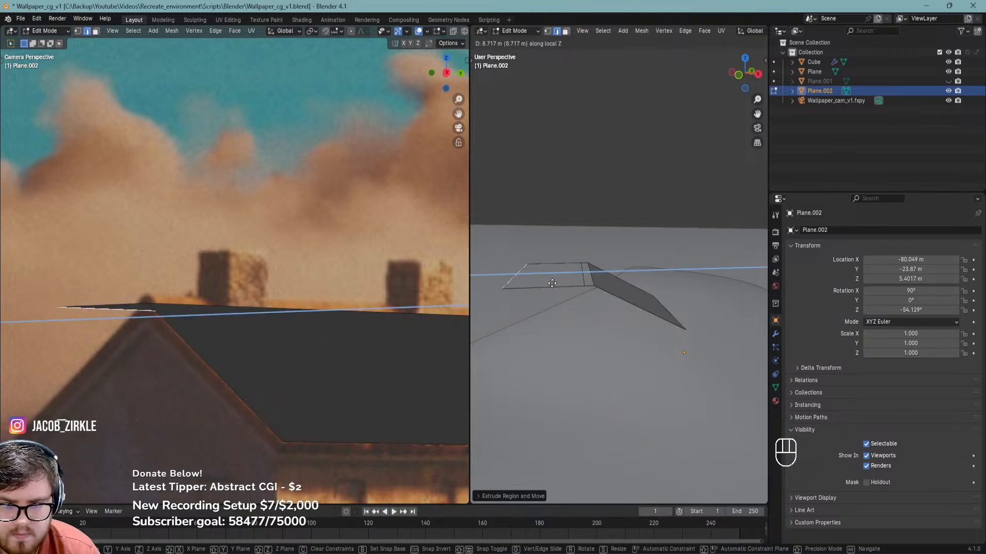
click(518, 284)
Lower the second slope's outer edge about 6.03 m along global Z to the far eave, and save the file
shift+middle_drag(518, 284, 589, 249)
key(g)
key(g)
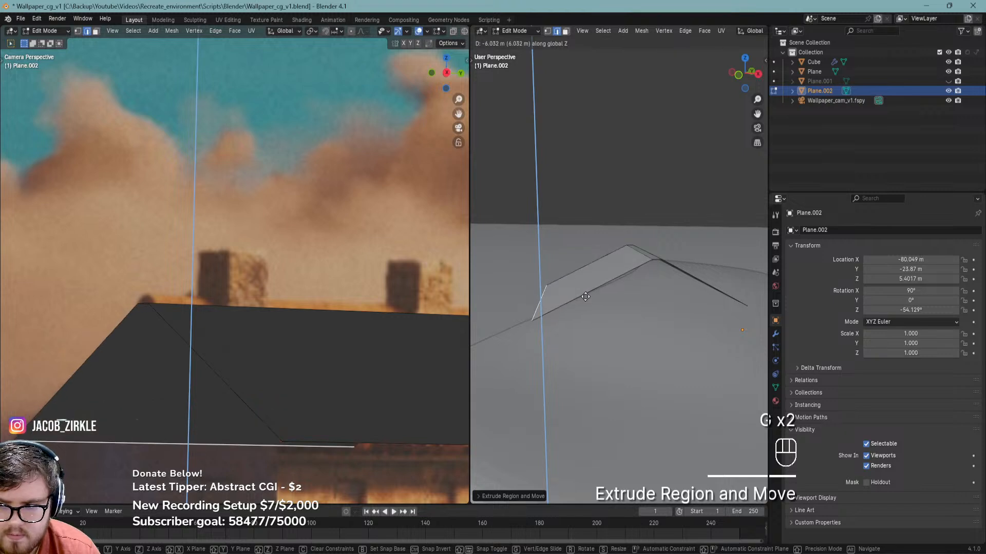
click(584, 296)
scroll(113, 352, down, 1)
shift+middle_drag(118, 355, 216, 303)
key(ctrl+s)
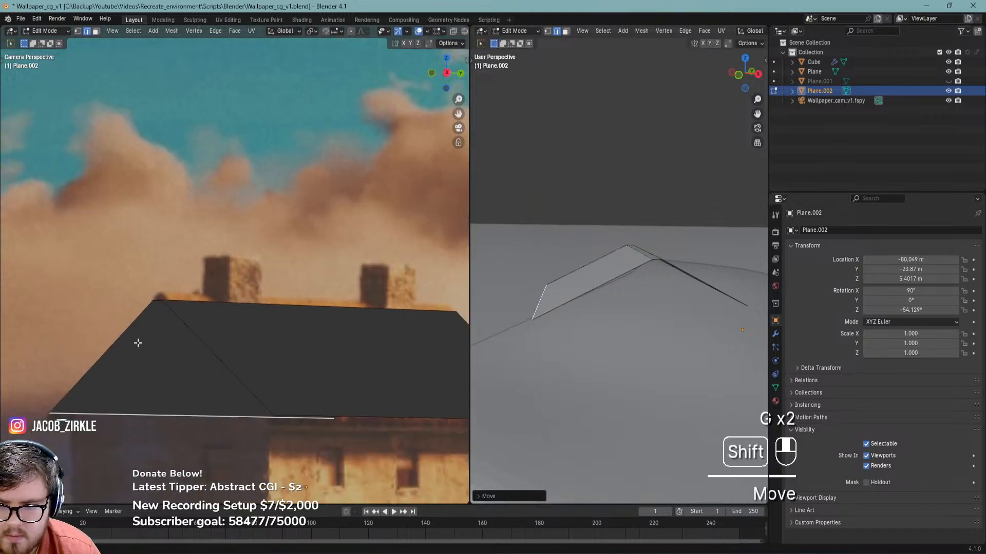
Select the whole roof mesh and extrude it along its normal to give the roof thickness
shift+middle_drag(598, 295, 567, 276)
key(a)
shift+middle_drag(371, 313, 217, 303)
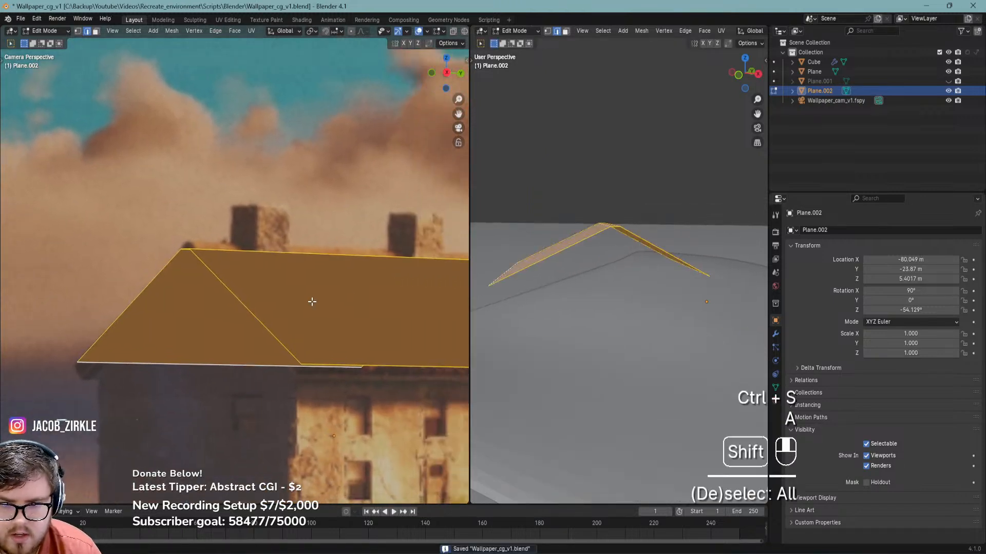
key(e)
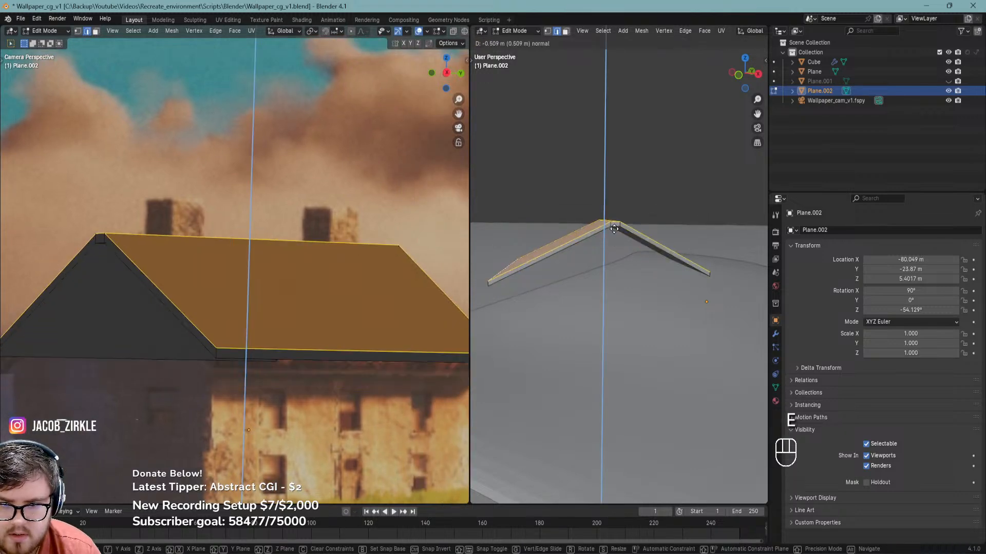
click(616, 238)
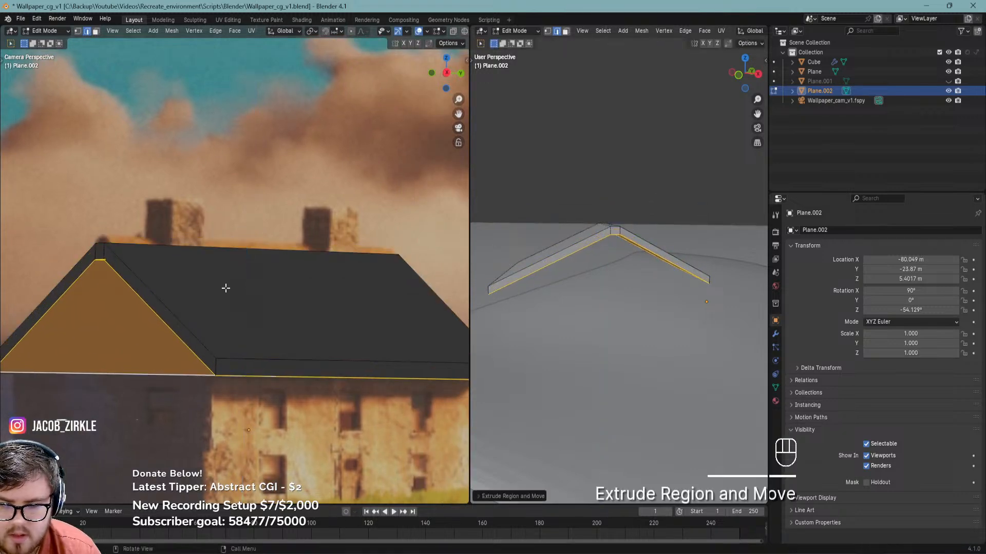
Return to Object Mode, unhide the house body, select only the roof and save the file
scroll(222, 288, down, 3)
shift+middle_drag(220, 288, 279, 281)
key(Tab)
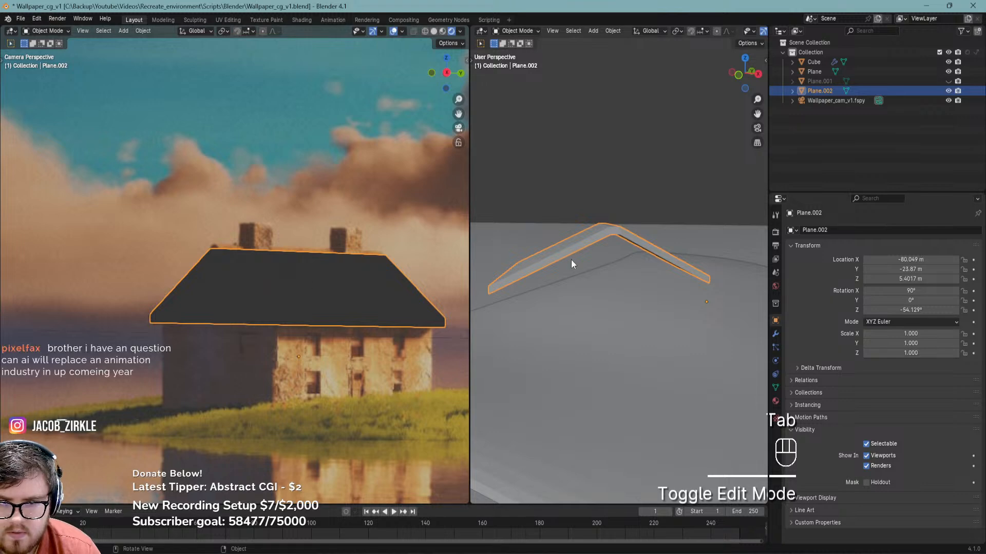
key(alt+h)
middle_drag(609, 270, 535, 273)
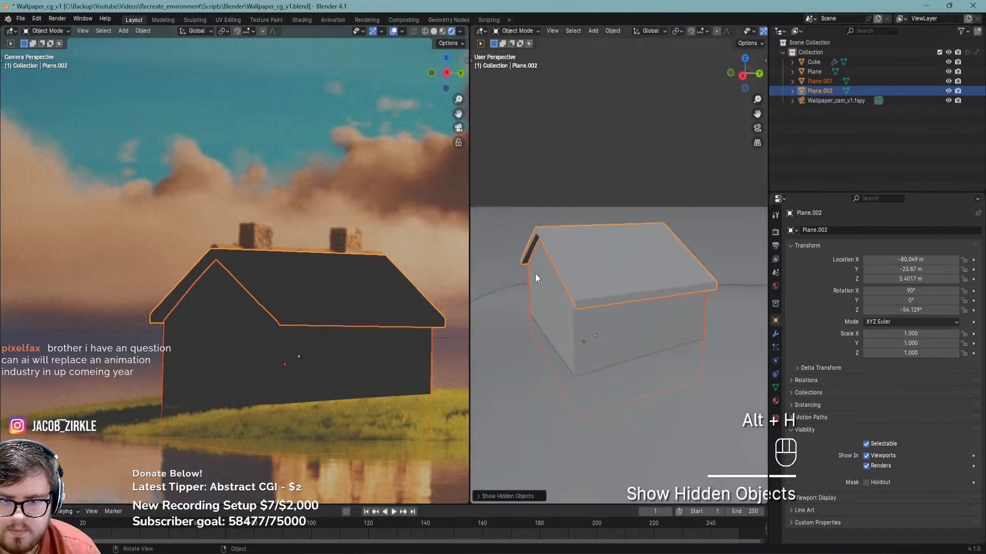
click(327, 276)
shift+click(278, 258)
key(ctrl+s)
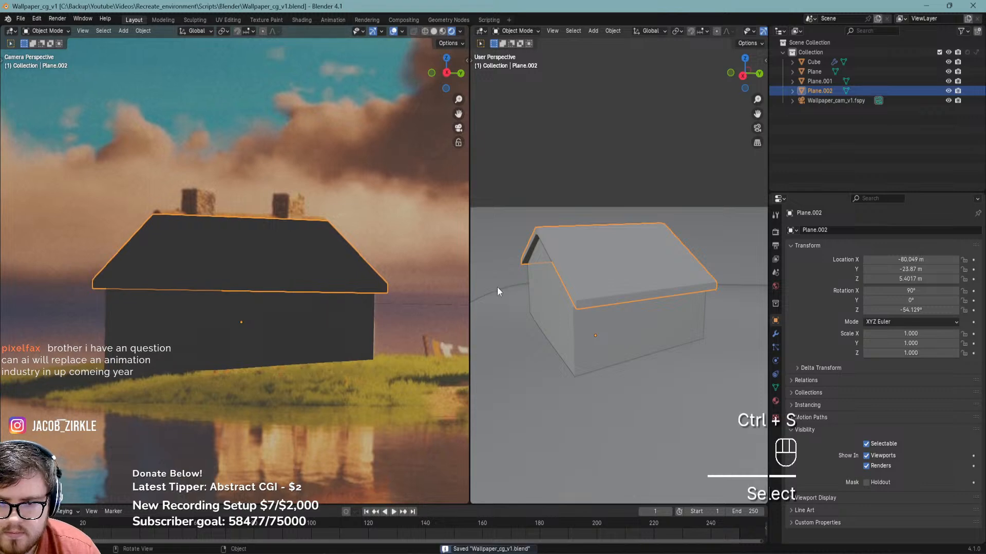
Move the short vertical edge at the roof's front eave corner horizontally, with Z locked, to extend the gable overhang
key(Tab)
key(Tab)
key(Tab)
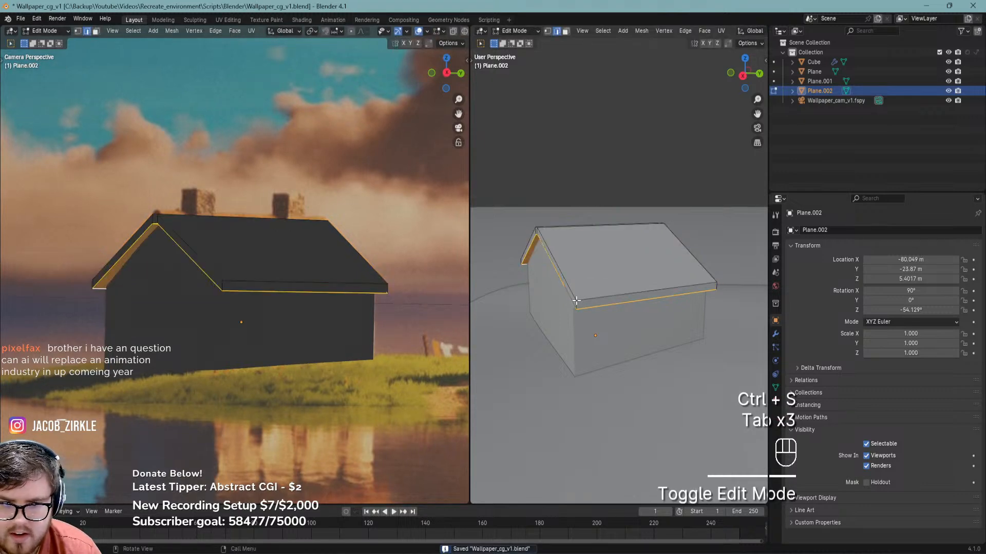
key(2)
click(601, 278)
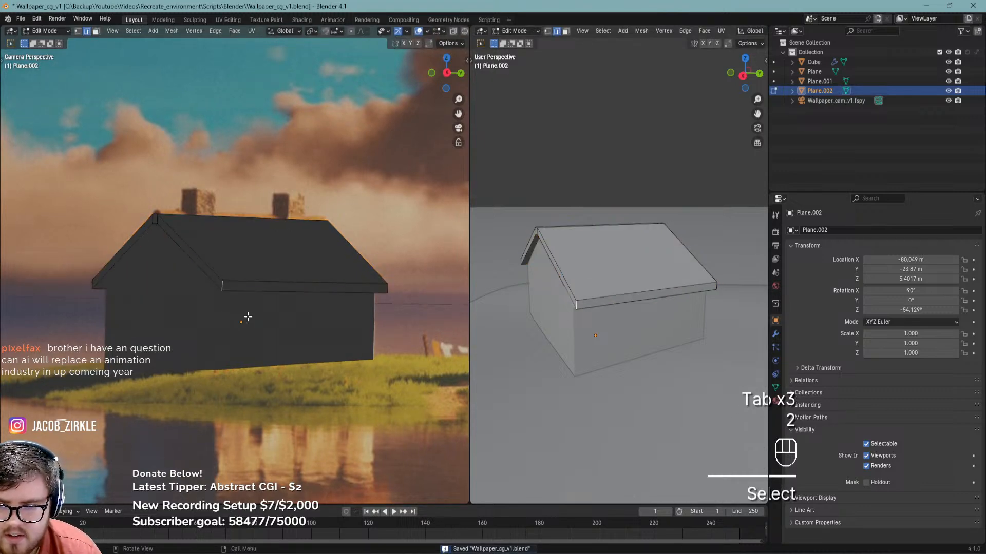
key(g)
key(shift+z)
click(641, 263)
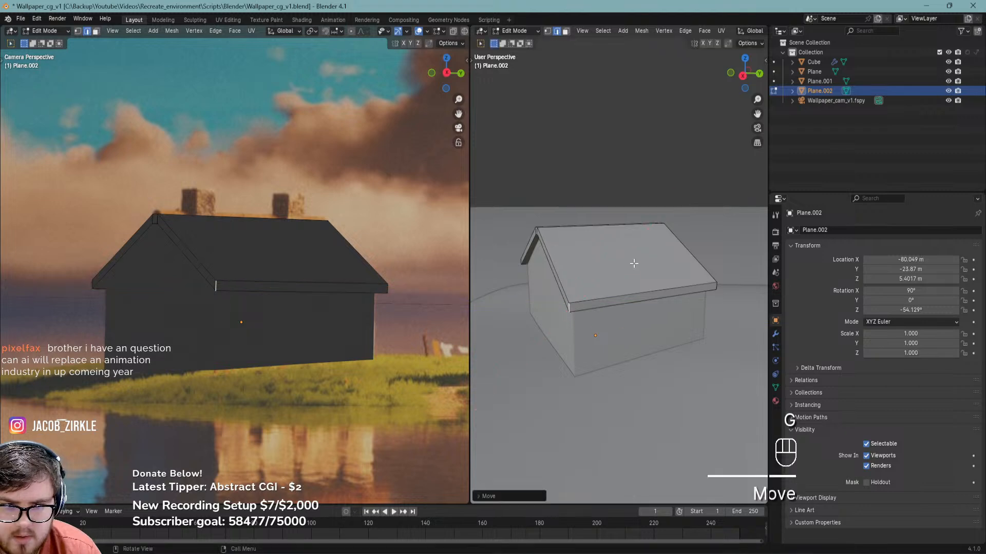
scroll(641, 261, up, 3)
mouse_move(640, 262)
middle_down()
mouse_move(645, 215)
mouse_move(629, 247)
middle_up()
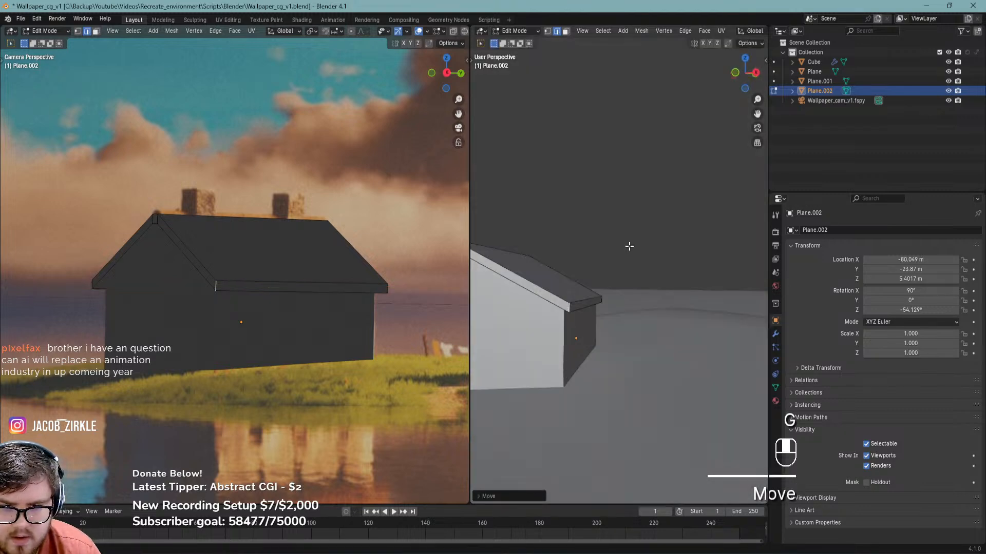
Hide the house body, show the roof in wireframe in the camera view to compare it with the reference, and save
key(Tab)
click(230, 311)
key(h)
scroll(218, 295, up, 4)
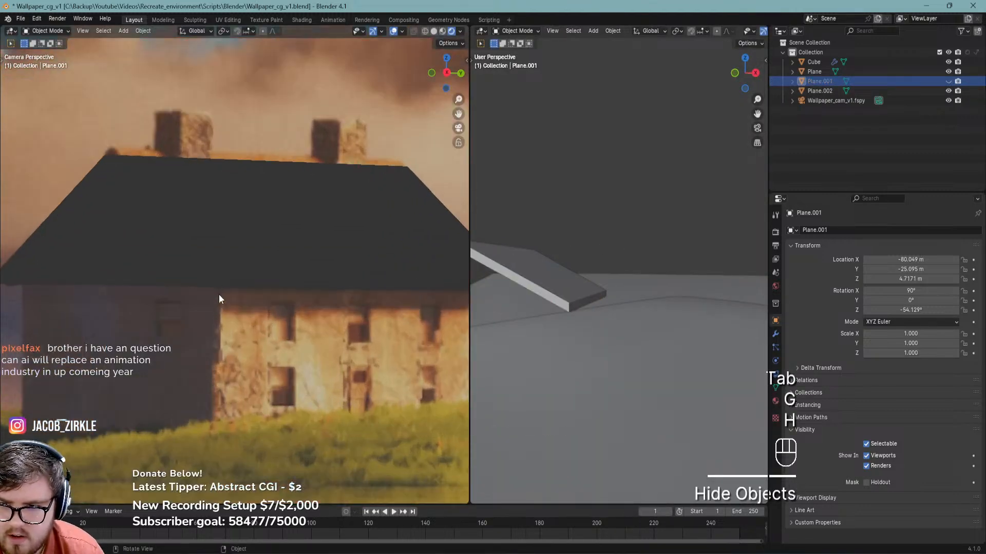
click(217, 266)
key(z)
scroll(267, 259, down, 2)
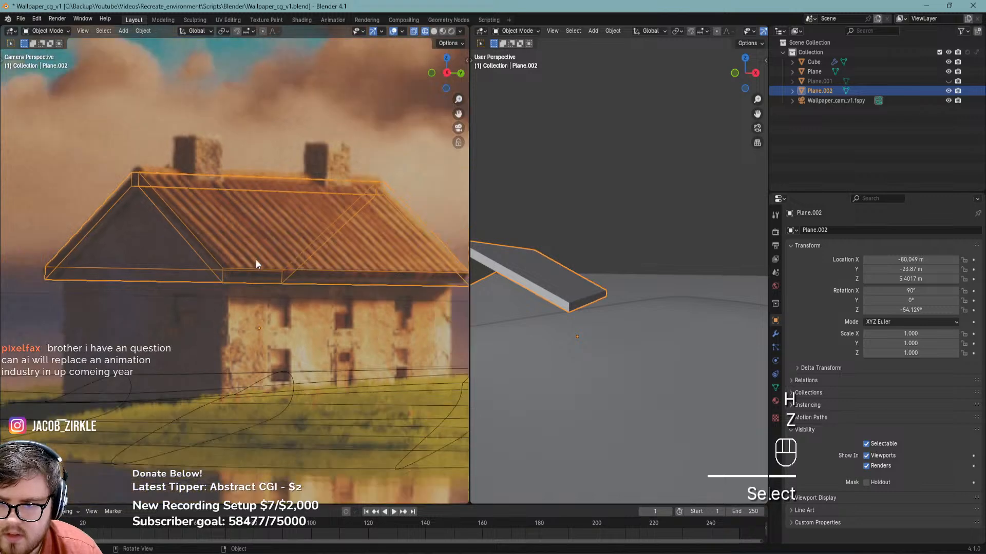
scroll(249, 261, down, 1)
shift+middle_drag(306, 266, 274, 294)
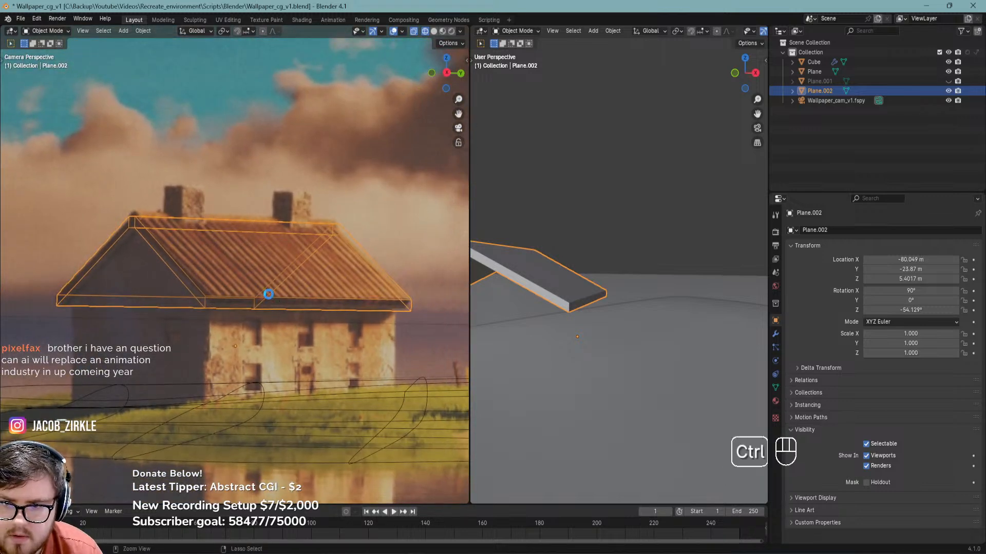
key(ctrl+s)
key(ctrl+s)
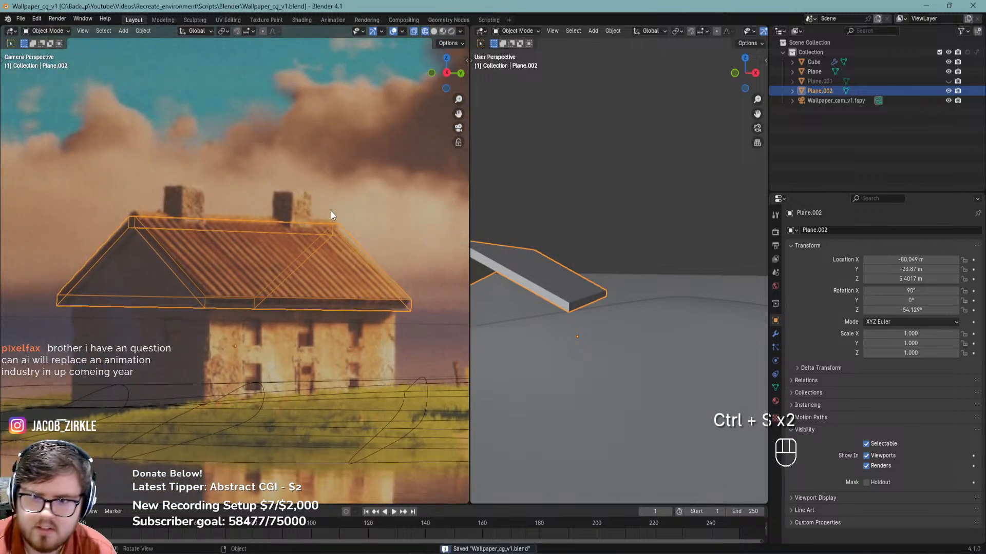
Unhide the house body, select only the roof, switch the camera view to solid shading and save
key(alt+h)
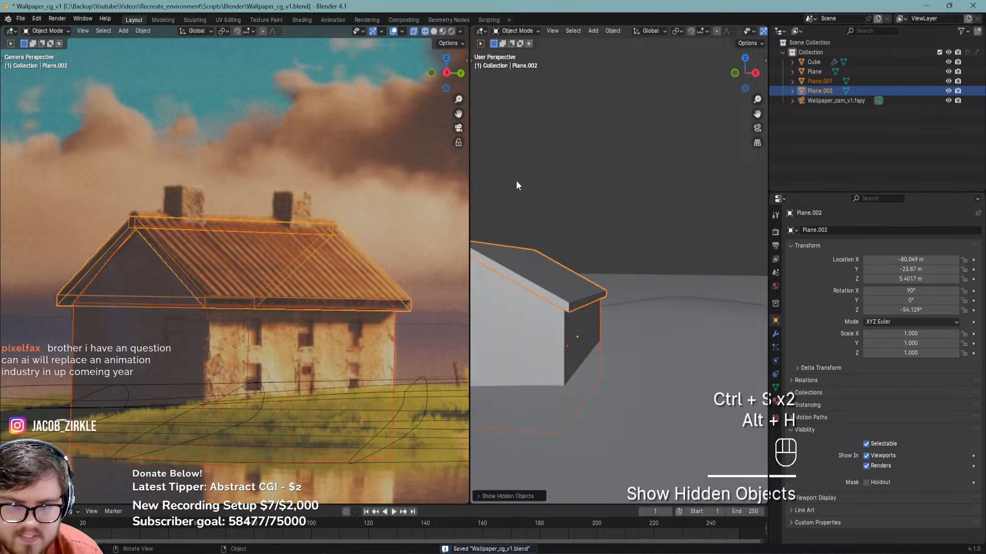
key(ctrl+s)
click(314, 205)
click(299, 245)
click(291, 223)
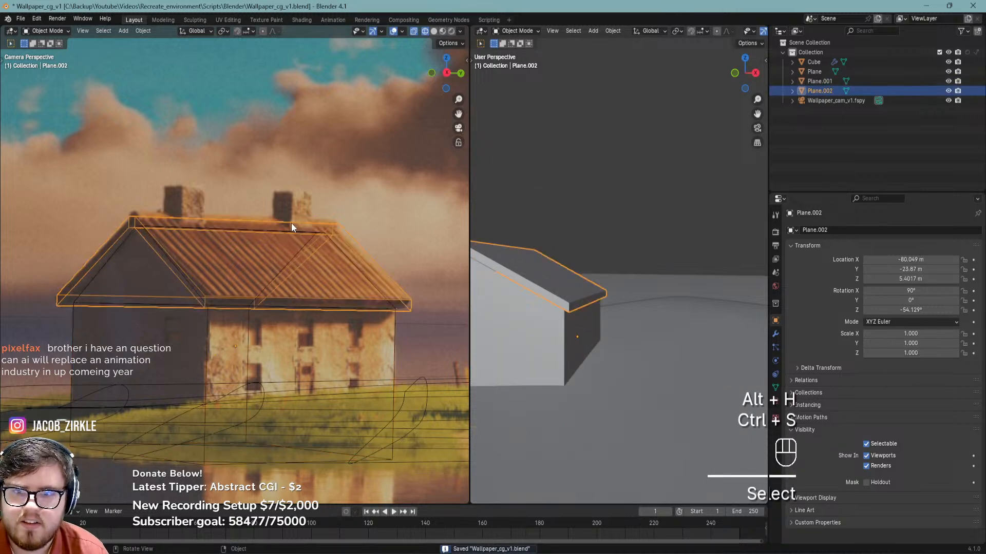
key(z)
shift+middle_drag(255, 223, 267, 241)
key(ctrl+s)
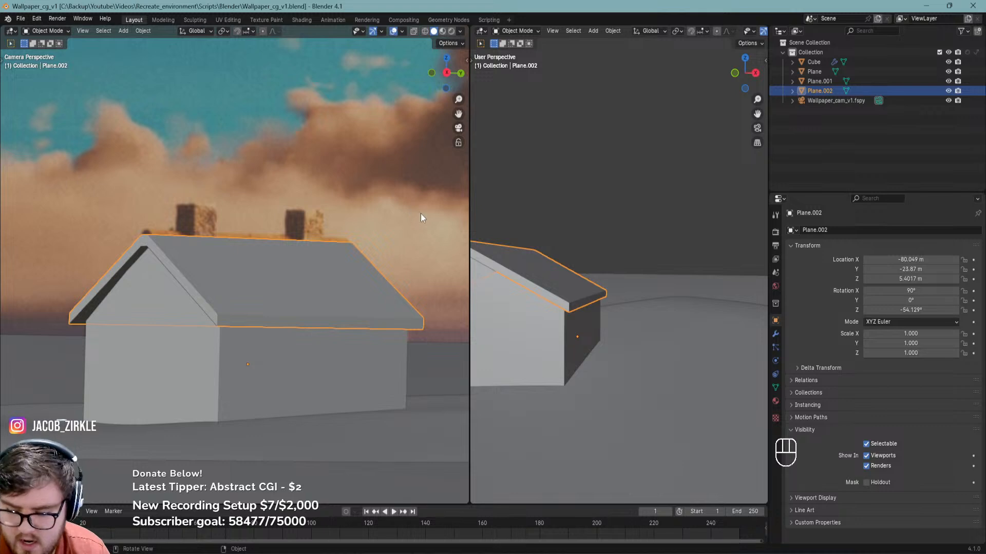
Save the file, add a cylinder mesh and rotate it 90° about the X axis
shift+middle_drag(311, 273, 322, 273)
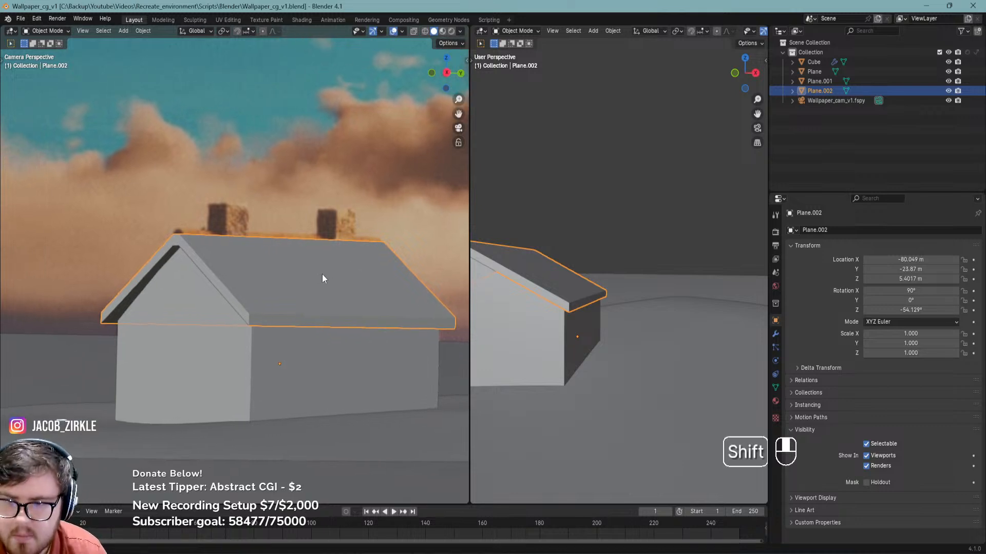
key(ctrl+s)
key(shift+a)
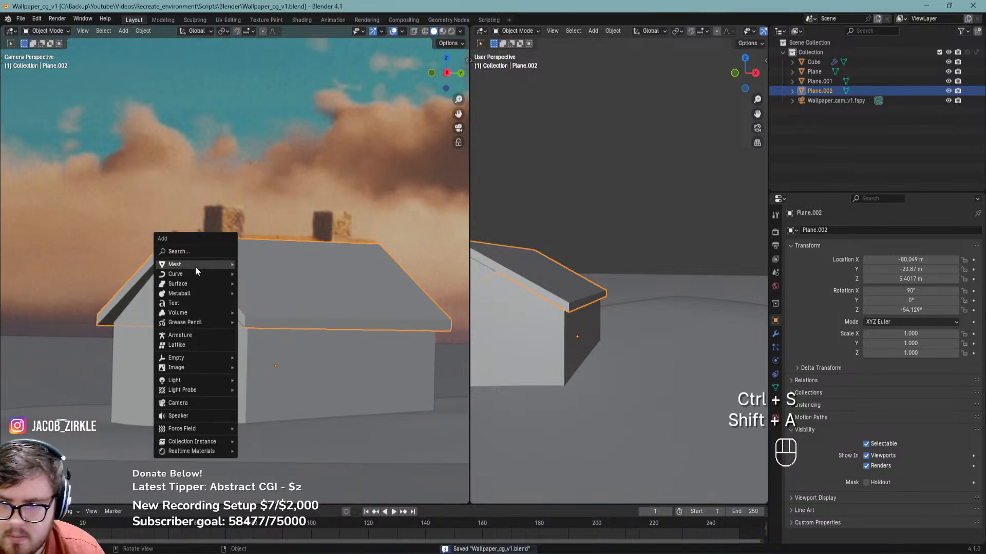
mouse_move(196, 266)
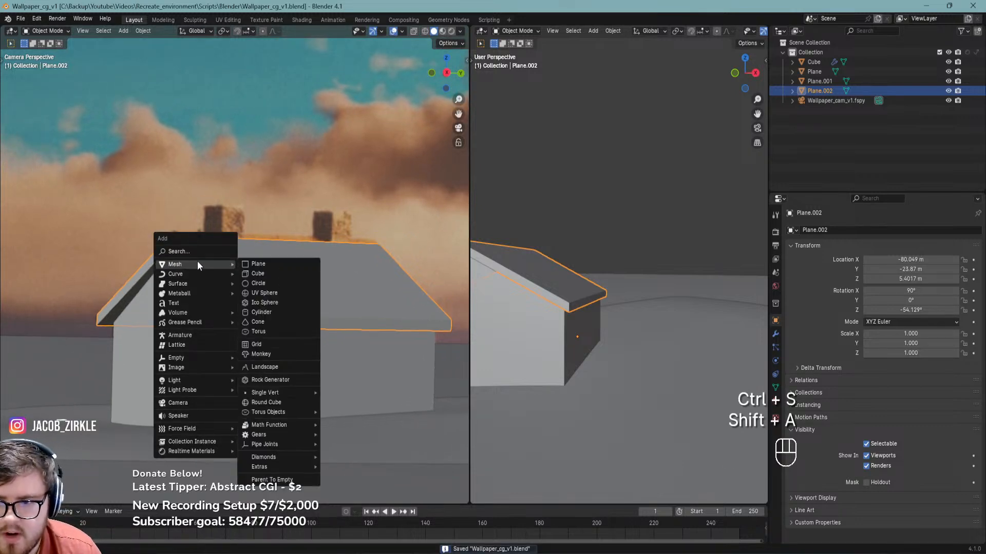
click(260, 310)
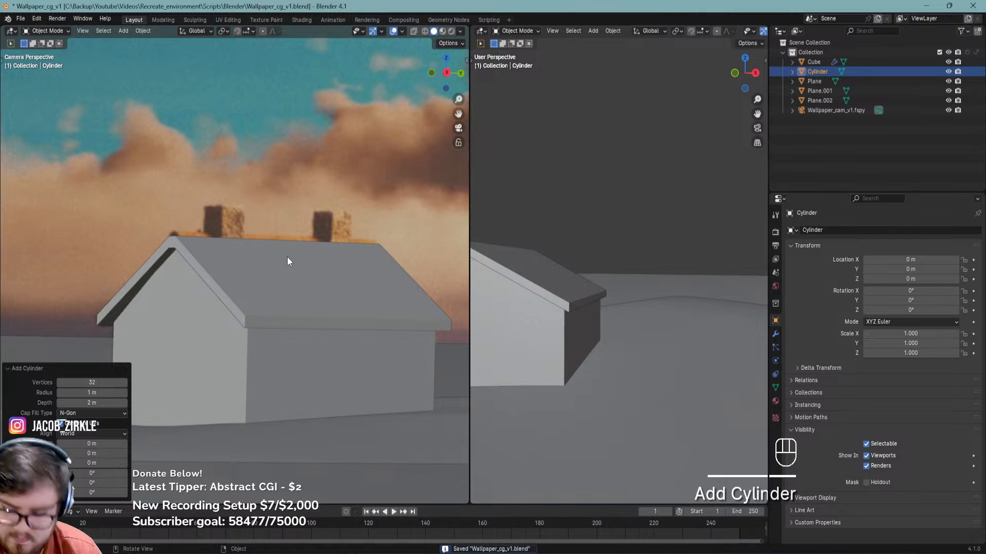
text(rx90)
key(Return)
Move the cylinder horizontally to the gable end of the roof ridge, positioning it in the top view
scroll(619, 324, down, 6)
key(g)
key(shift+z)
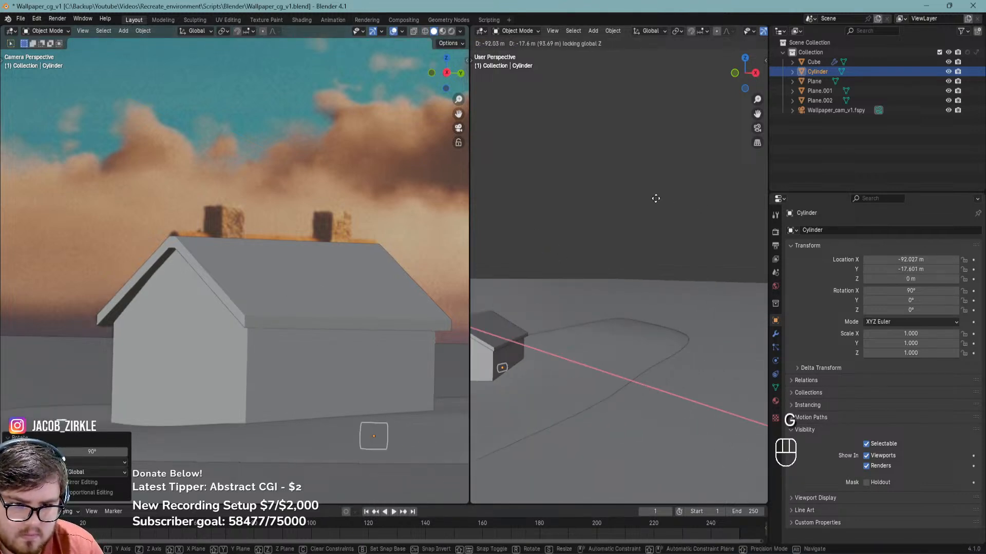
click(653, 207)
shift+middle_drag(653, 208, 661, 347)
key(KP_7)
scroll(667, 349, up, 8)
key(g)
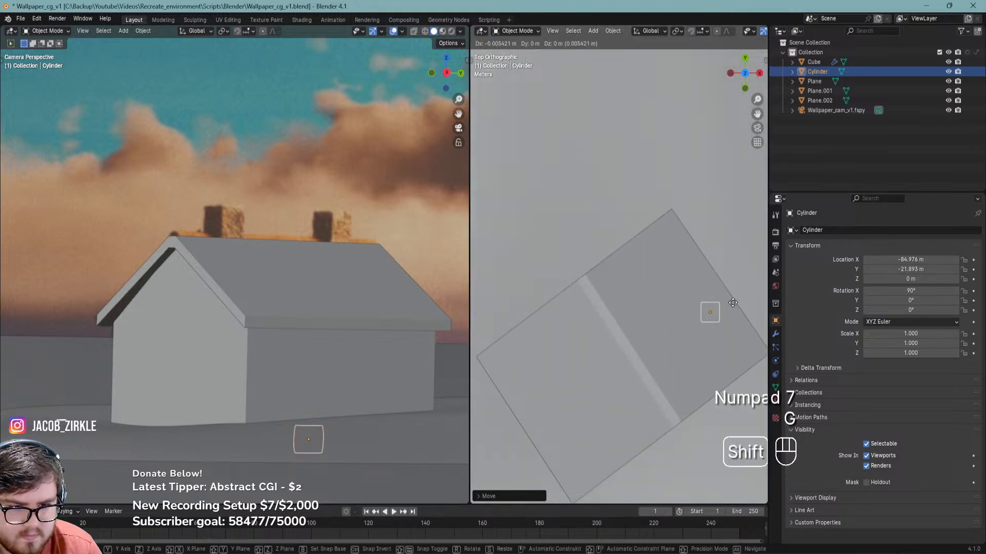
Rotate the cylinder about 38.3° around Z to follow the ridge direction and scale it to about 0.786
key(r)
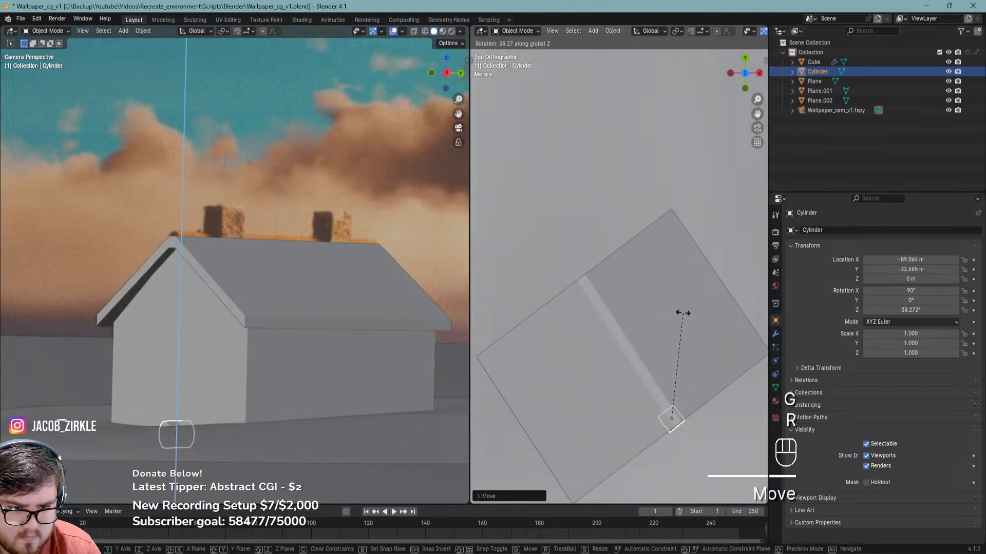
click(683, 314)
key(s)
click(705, 349)
Raise the cylinder about 14.55 m along Z to the roof's peak
key(g)
key(z)
right_click(691, 391)
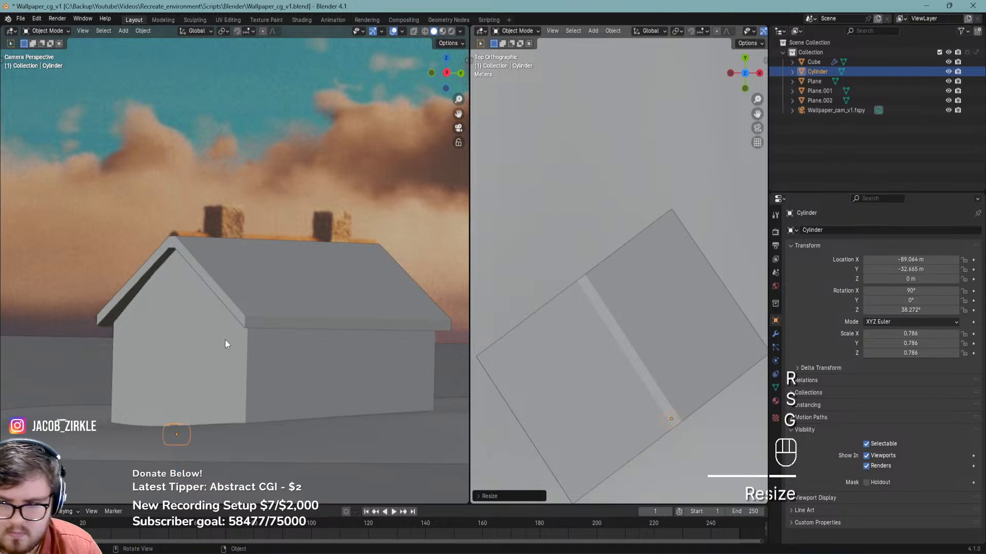
key(g)
click(178, 224)
scroll(190, 234, up, 4)
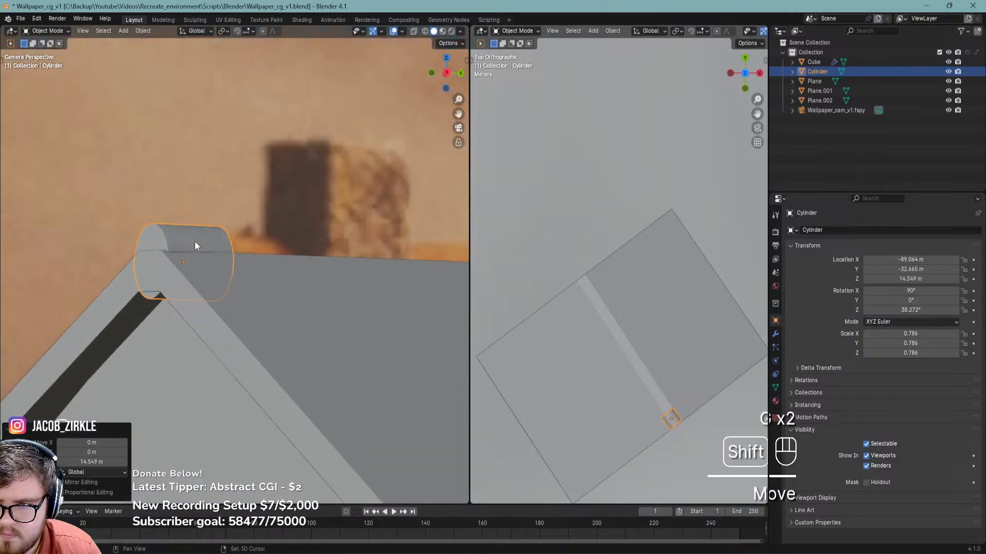
Hide the roof and the house body, then select the cylinder at the reference roof's peak
shift+middle_drag(195, 245, 213, 232)
click(269, 284)
key(h)
click(281, 356)
key(h)
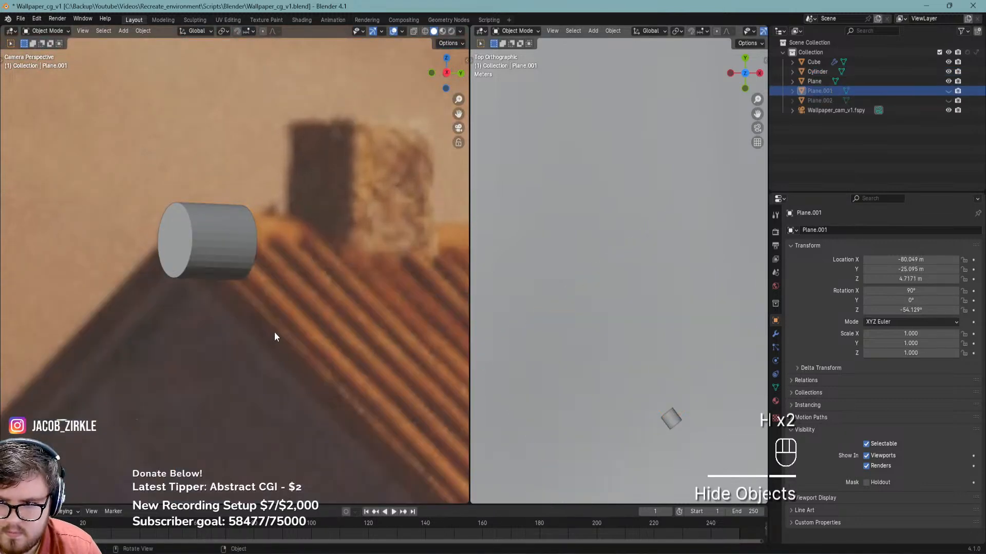
click(238, 274)
key(g)
right_click(318, 125)
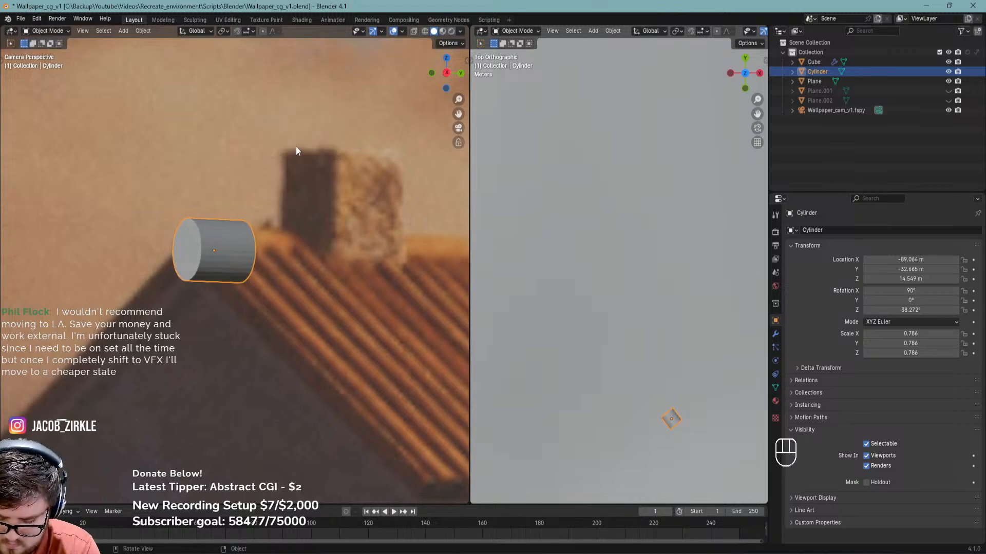
Unhide the roof and the house body, save the file, and select the cylinder at the roof's peak
key(alt+h)
key(ctrl+s)
click(222, 224)
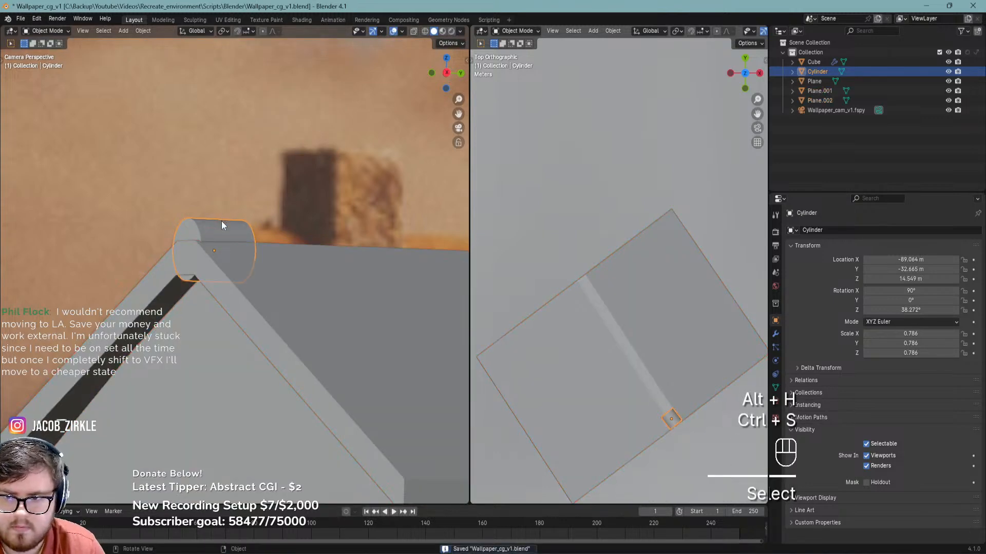
Align the cylinder with the gable end of the ridge, moving it to about X -88.82, Y -32.71 m and rotating it to about 36.8° around Z
scroll(661, 408, up, 7)
key(r)
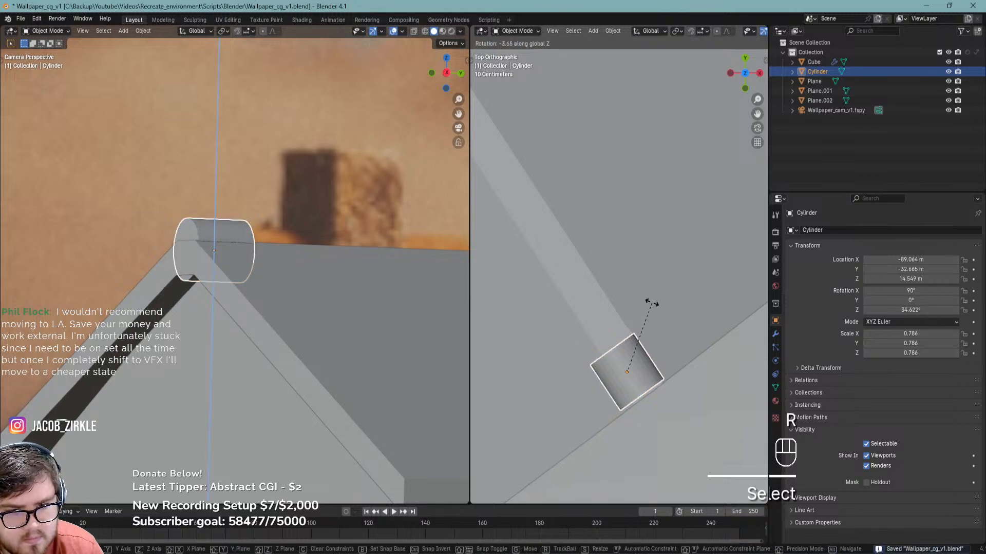
click(650, 302)
key(g)
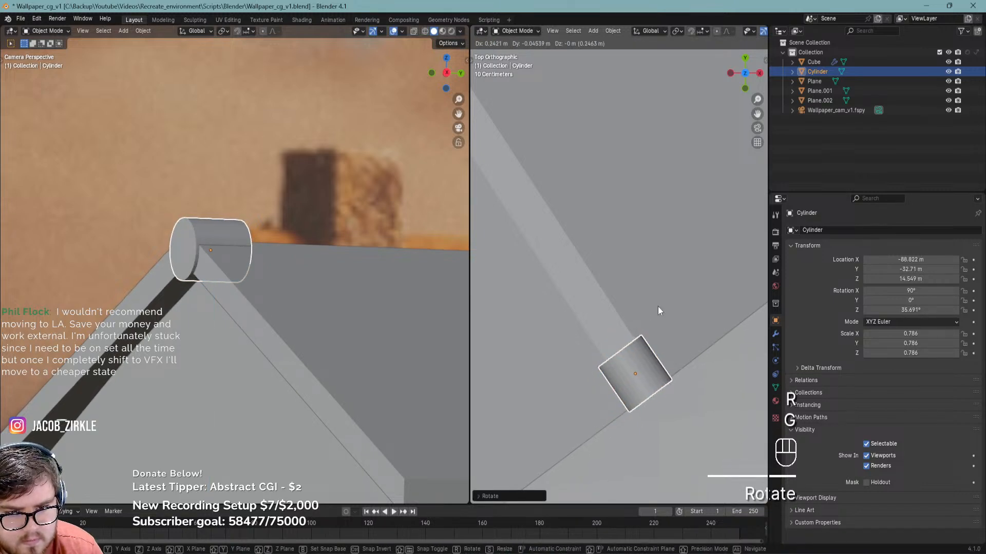
click(658, 306)
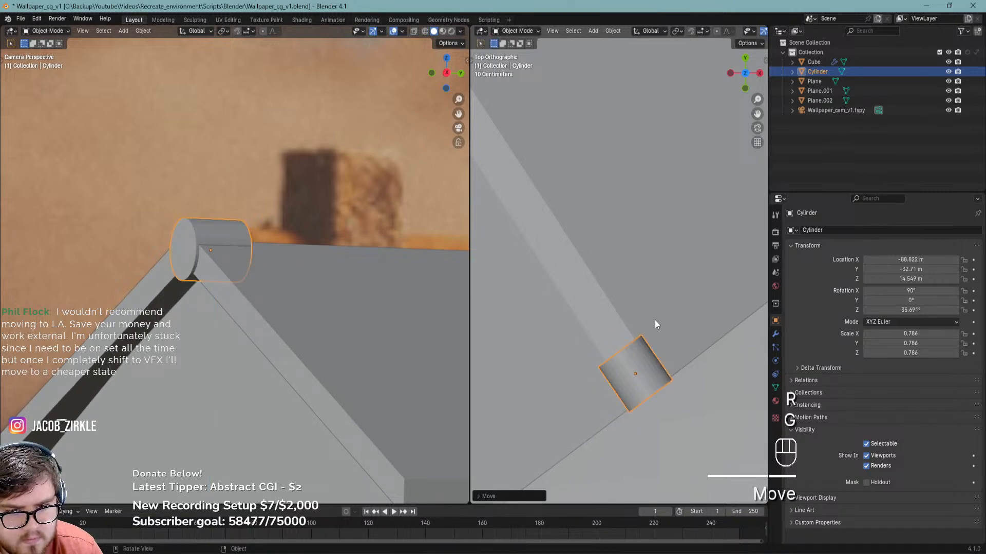
key(r)
click(728, 331)
Add a level 2 Subdivision Surface to the cylinder and open its mesh for face editing
scroll(187, 220, up, 4)
shift+middle_drag(222, 254, 248, 273)
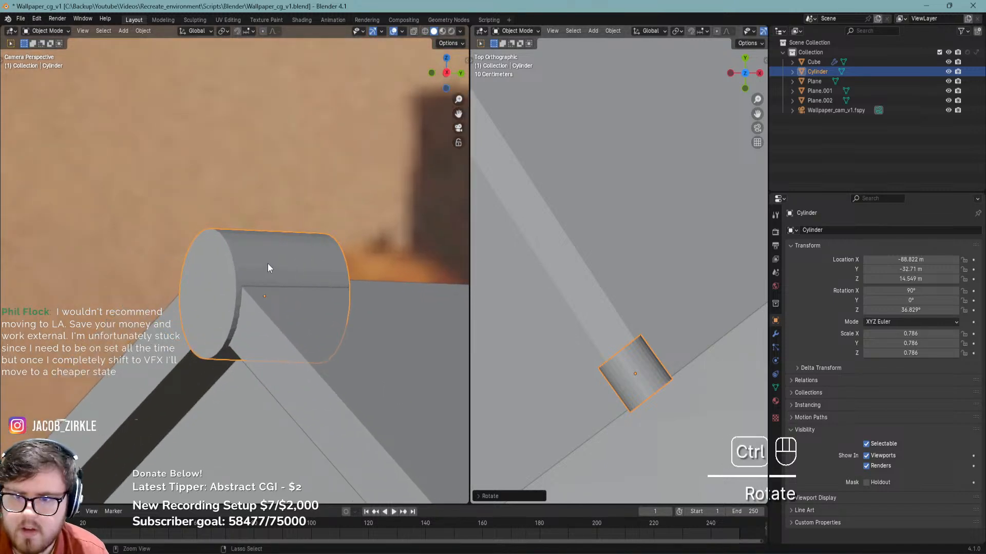
key(ctrl+2)
key(Tab)
key(3)
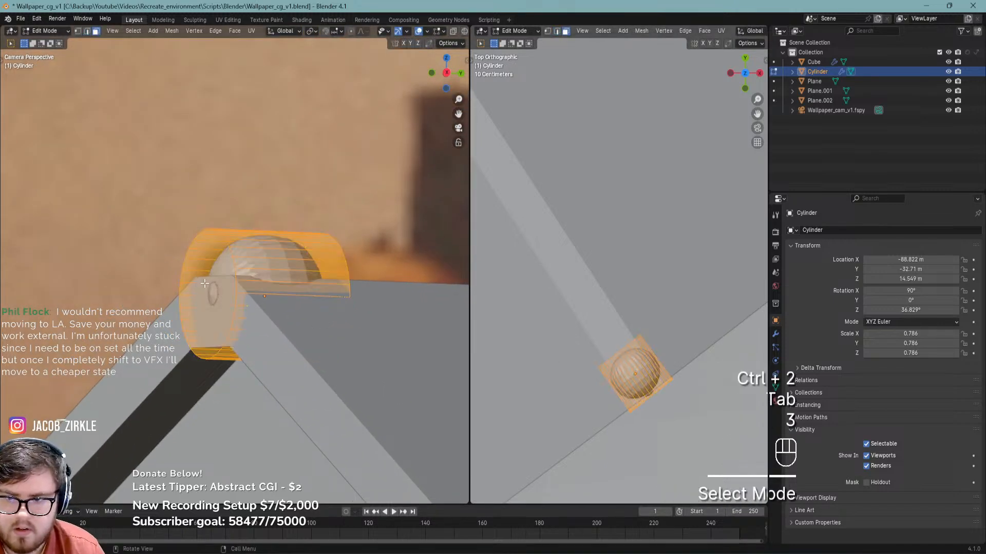
Inset the cylinder's gable-side end face three times to form concentric support rings, the last about 0.212 m thick
click(206, 284)
key(i)
click(301, 245)
key(i)
click(294, 251)
key(i)
click(284, 258)
Delete the gable-side cap's centre face, close the hole with Grid Fill, and save the file
key(x)
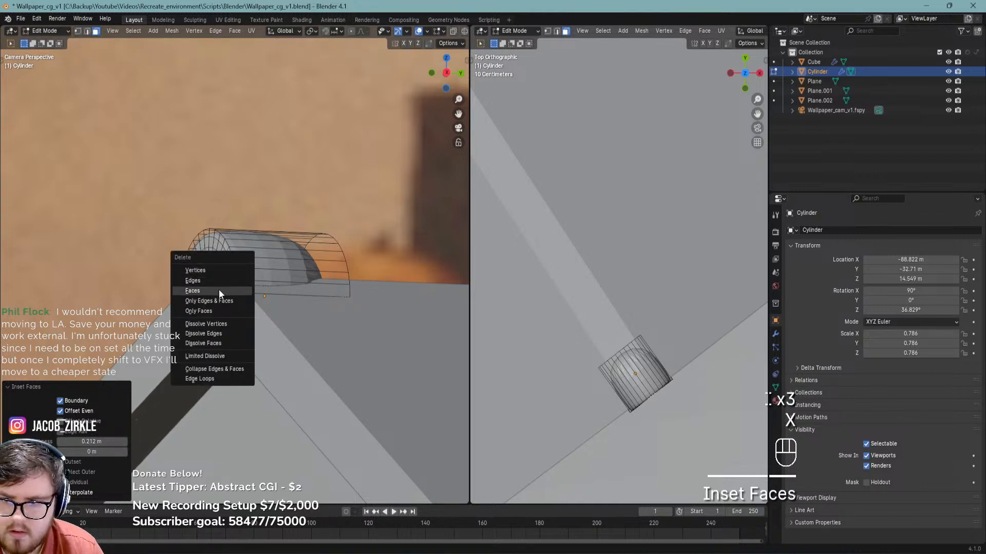
click(220, 286)
key(2)
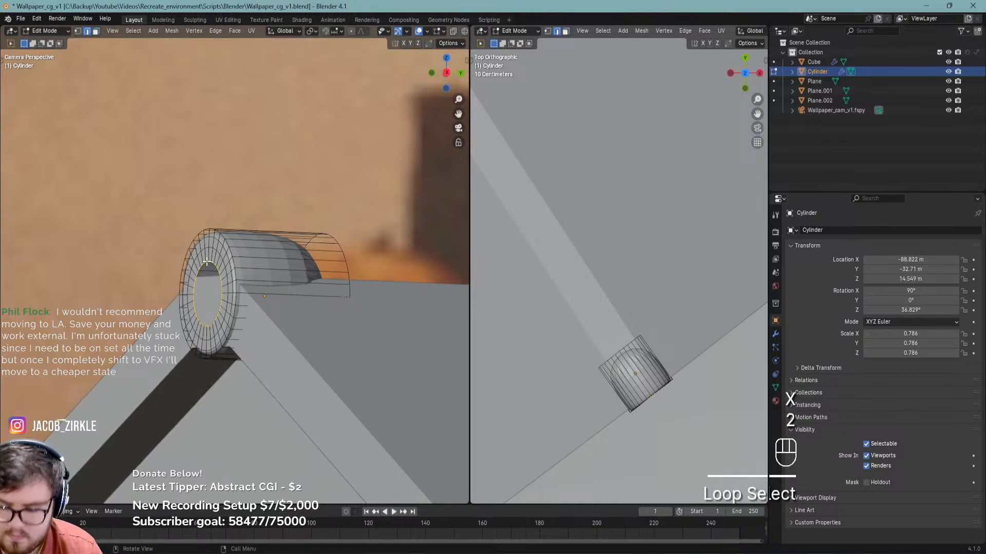
key(F3)
text(grid)
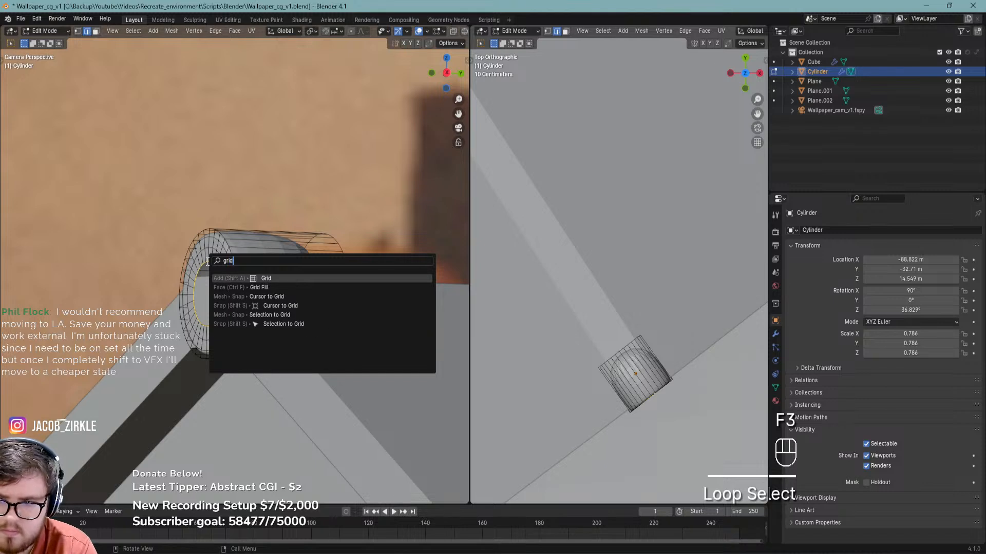
click(252, 287)
key(ctrl+s)
key(Tab)
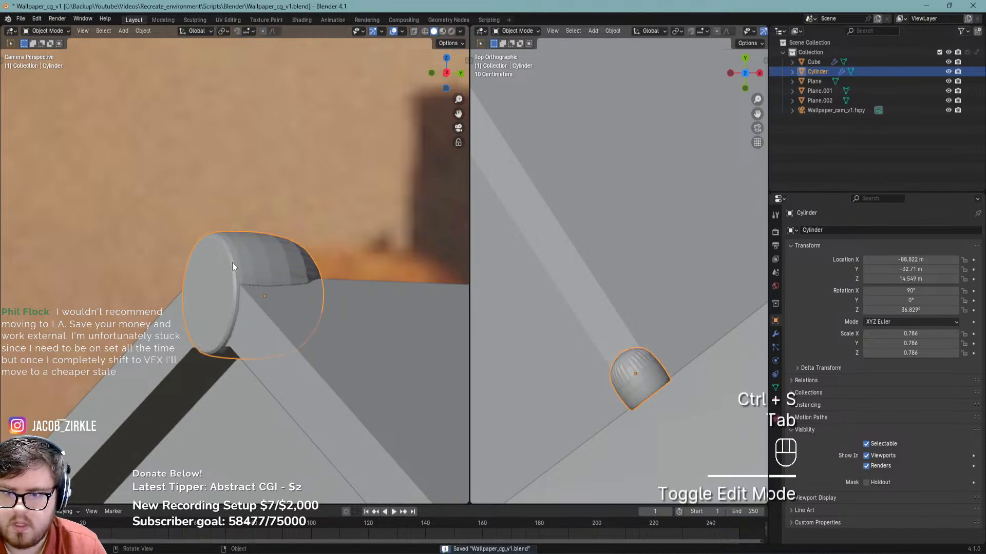
Add a loop cut around the cylinder's body, leaving it unslid
shift+scroll(277, 287, down, 3)
ctrl+scroll(258, 297, up, 2)
key(ctrl+s)
key(Tab)
key(ctrl+r)
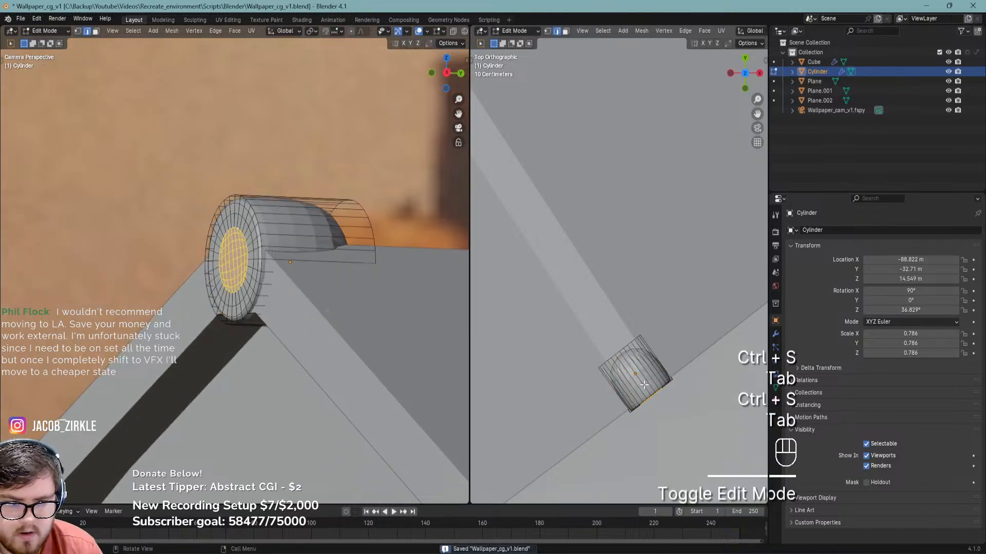
click(649, 382)
right_click(649, 382)
Return to Object Mode and shade the cylinder smooth by angle at 30°
key(Tab)
right_click(287, 249)
click(257, 124)
Examine the cylinder's smoothed ends and its fit on the ridge up close and from several angles, saving the file
shift+scroll(284, 252, up, 2)
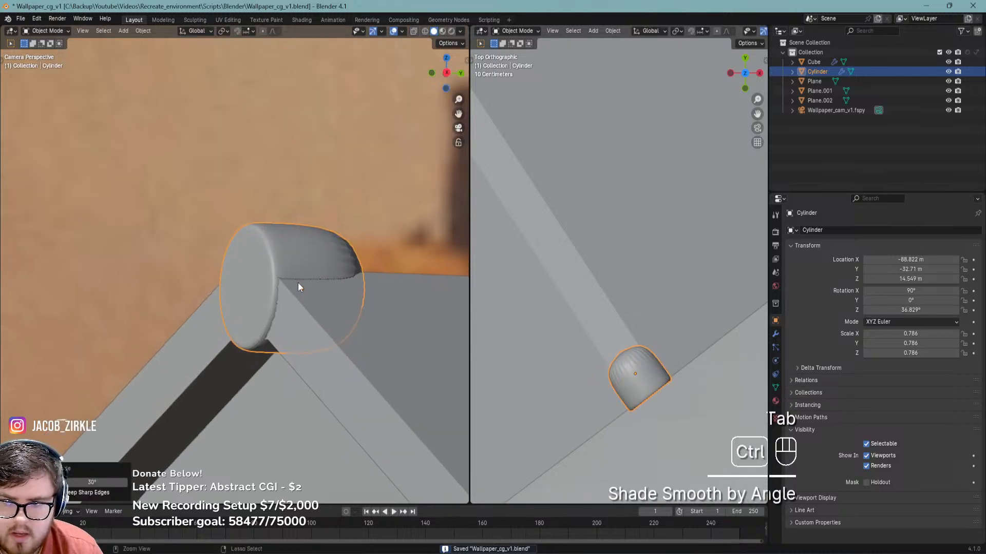
ctrl+scroll(298, 282, down, 2)
scroll(298, 282, down, 2)
scroll(297, 291, up, 4)
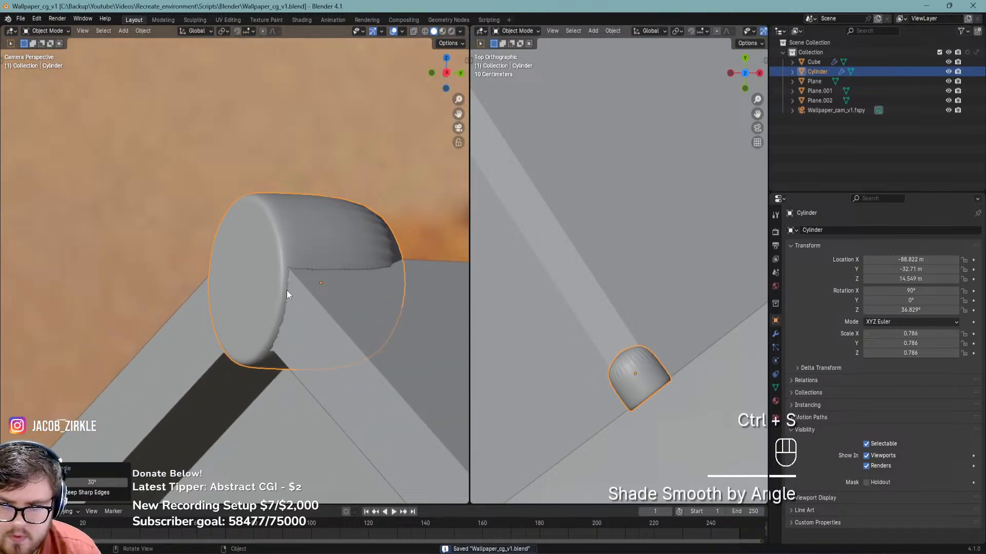
scroll(289, 306, down, 4)
scroll(287, 300, up, 4)
middle_drag(620, 373, 630, 293)
scroll(652, 385, up, 5)
scroll(630, 345, up, 3)
scroll(611, 336, down, 2)
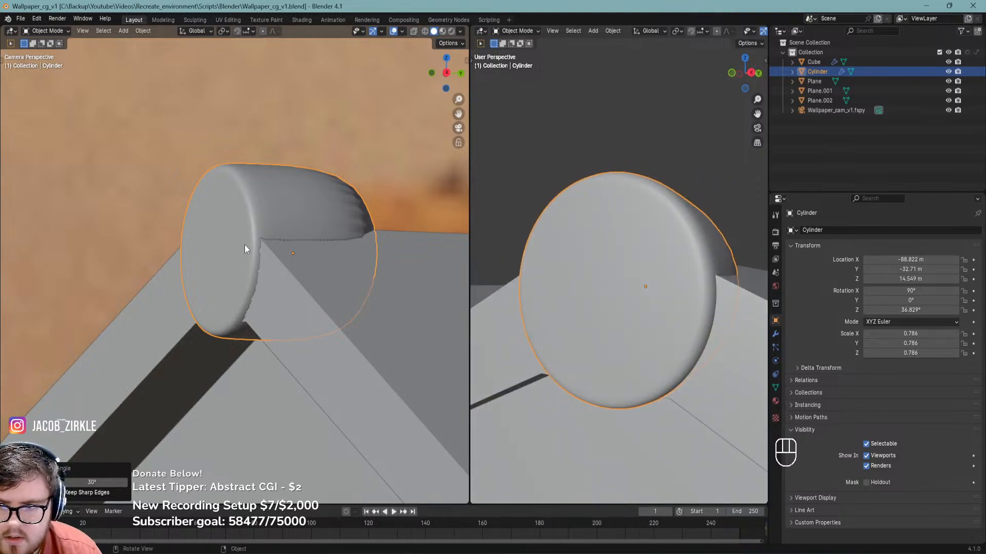
scroll(245, 244, down, 10)
key(ctrl+s)
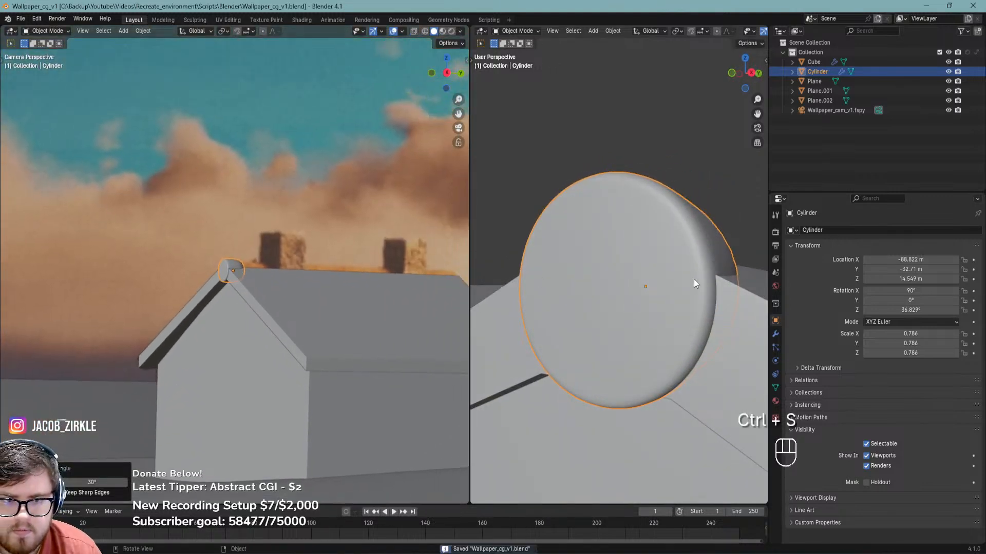
middle_drag(694, 279, 628, 327)
key(ctrl+s)
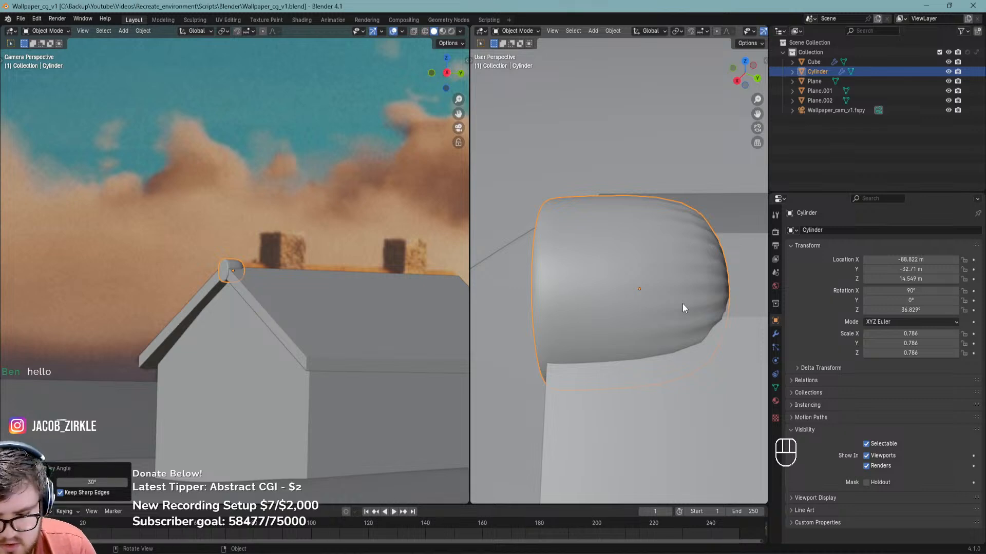
Stretch the cylinder along the ridge by moving its far end face along local Z to the opposite end of the roof
scroll(669, 285, down, 4)
shift+middle_drag(666, 287, 615, 291)
key(Tab)
key(3)
scroll(665, 274, down, 7)
scroll(596, 280, down, 7)
key(g)
key(shift+z)
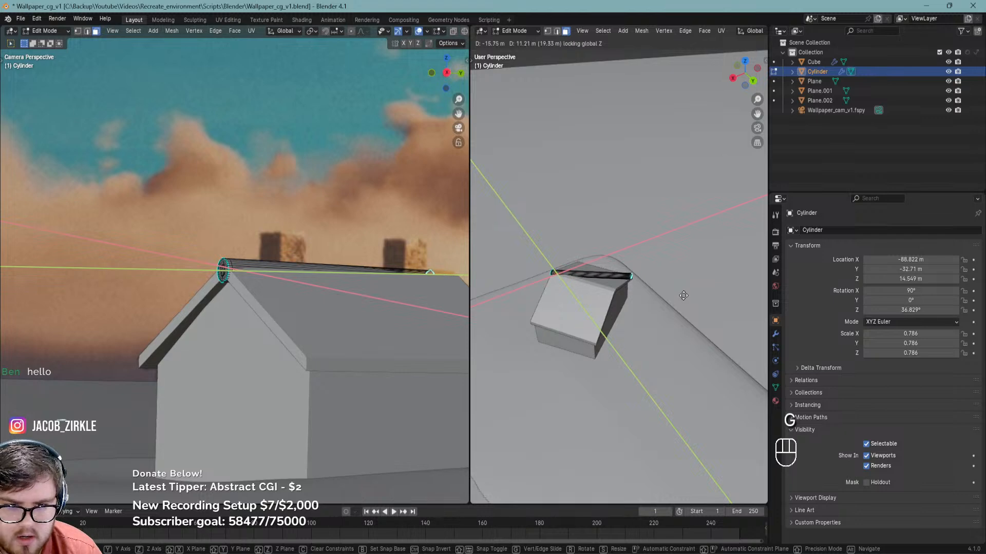
key(x)
scroll(616, 272, up, 7)
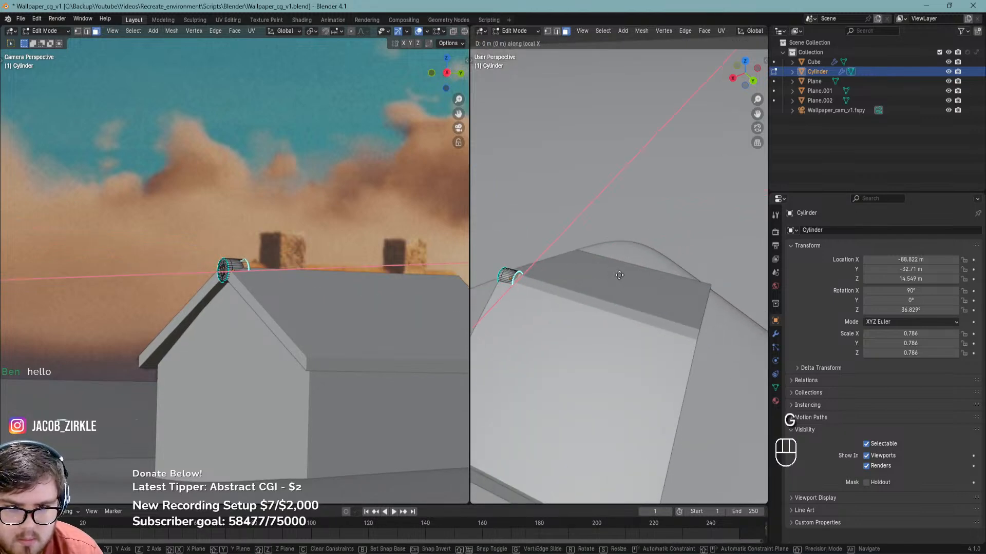
key(z)
key(z)
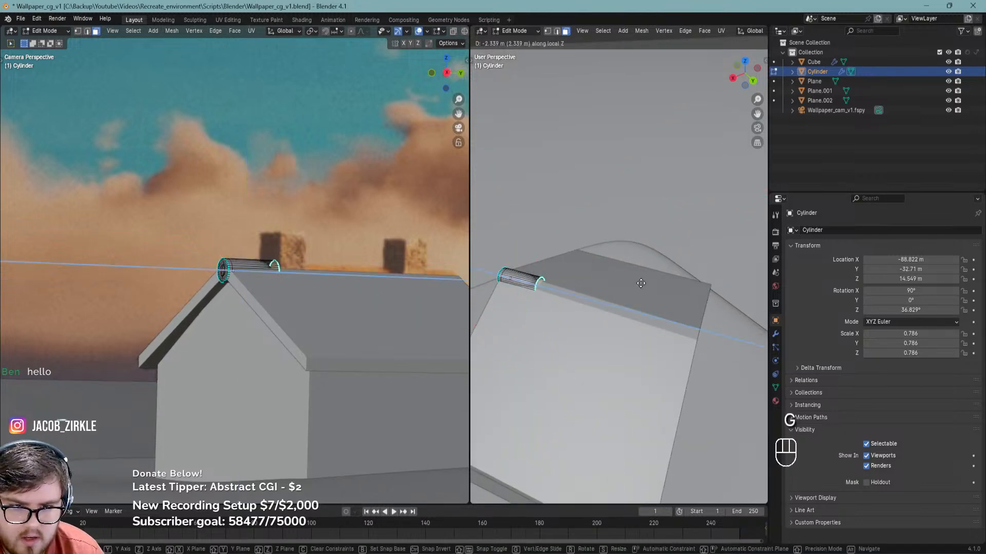
click(504, 344)
Add an edge loop around the ridge cylinder and slide it close to the far end
scroll(683, 316, up, 2)
key(ctrl+r)
click(641, 339)
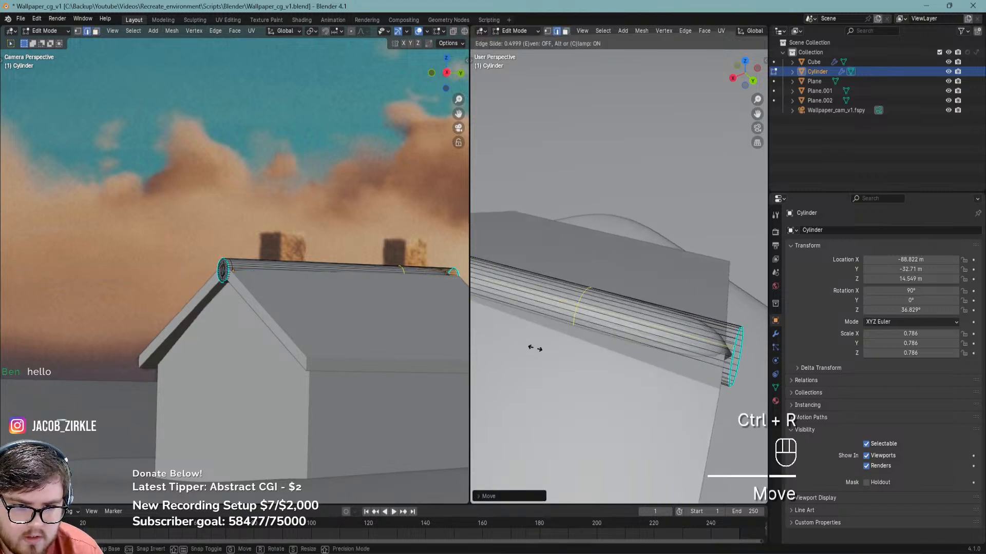
click(655, 352)
Inset the cylinder's far end face repeatedly to form concentric support rings around a small centre face
middle_drag(655, 352, 641, 377)
key(3)
click(643, 379)
shift+middle_drag(681, 343, 664, 361)
key(i)
key(i)
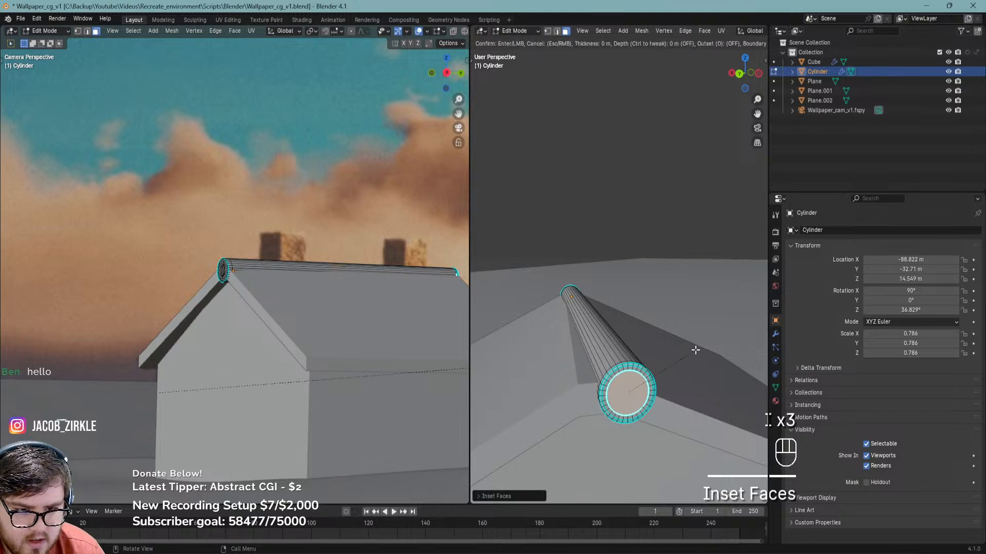
key(i)
key(i)
click(686, 358)
scroll(687, 357, up, 6)
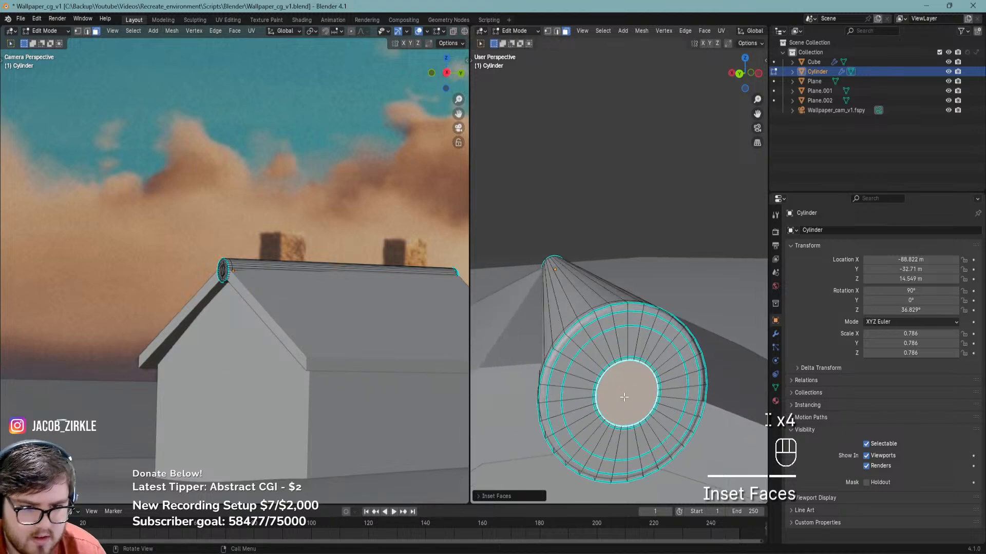
key(ctrl+z)
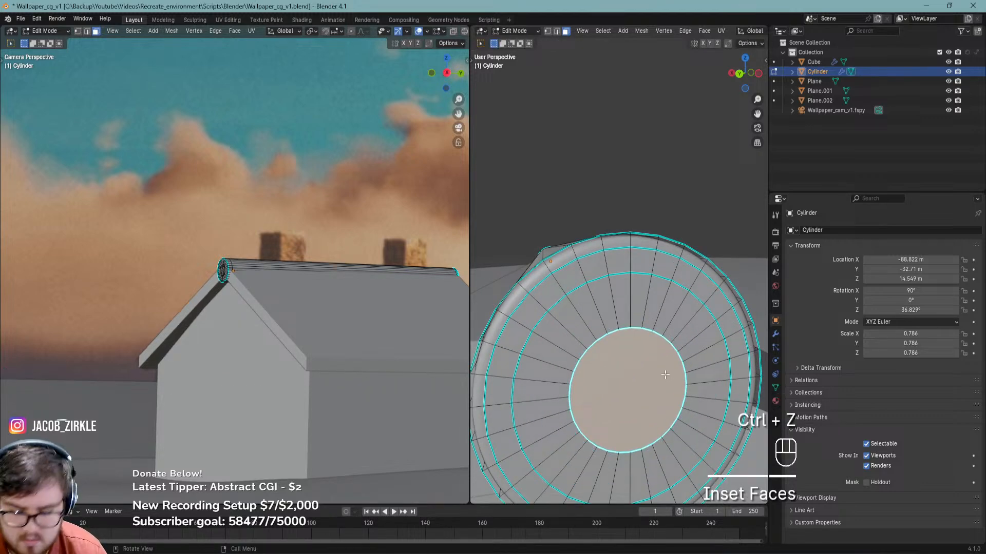
Delete the centre face of the cylinder's far end cap
key(F3)
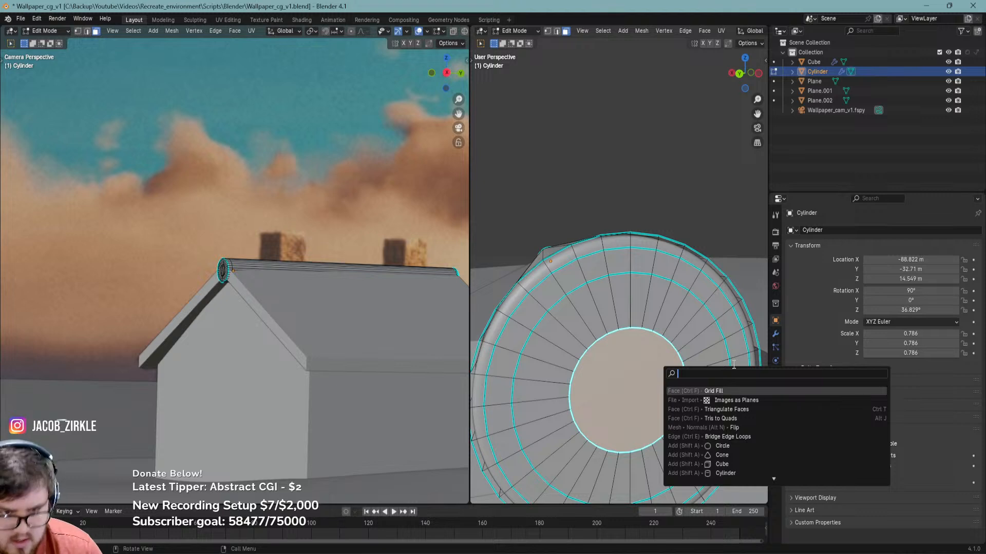
click(641, 366)
key(x)
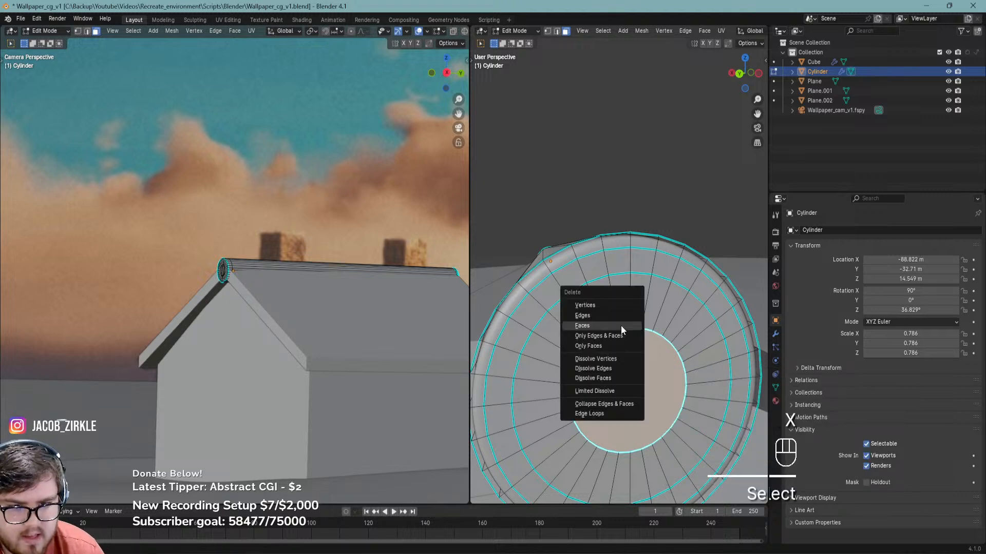
click(620, 325)
key(2)
Fill the hole in the far end cap with Grid Fill, return to Object Mode and save the file
alt+click(622, 328)
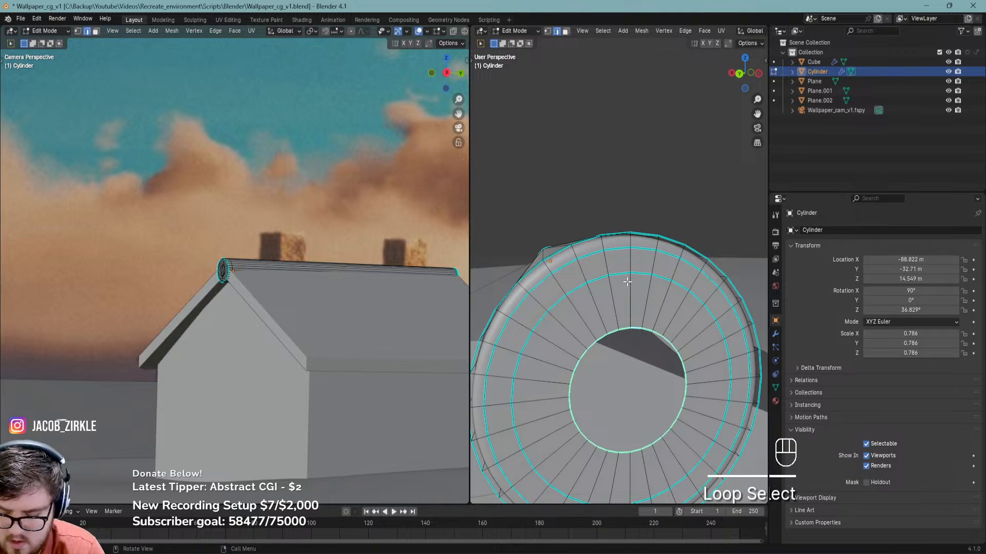
key(Tab)
key(Tab)
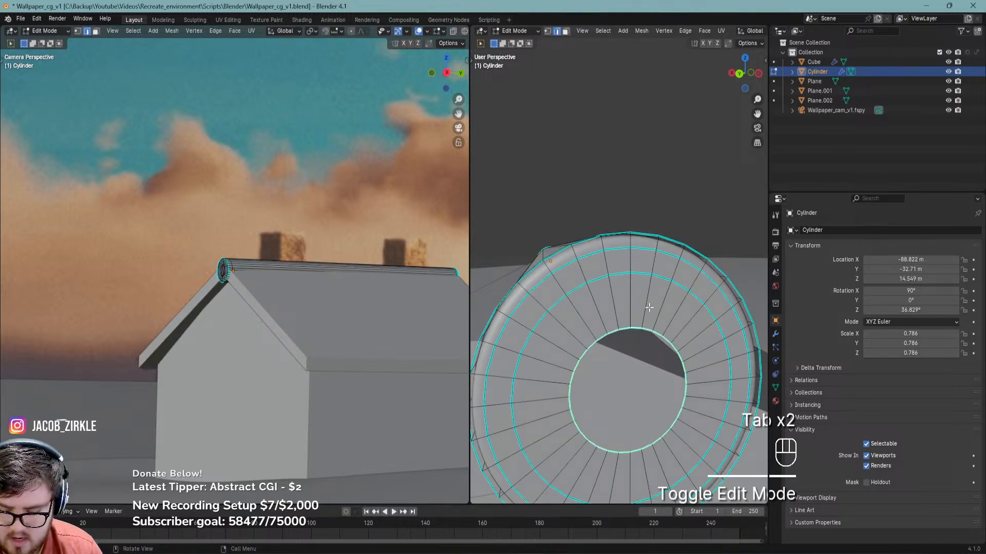
key(F3)
text(grid)
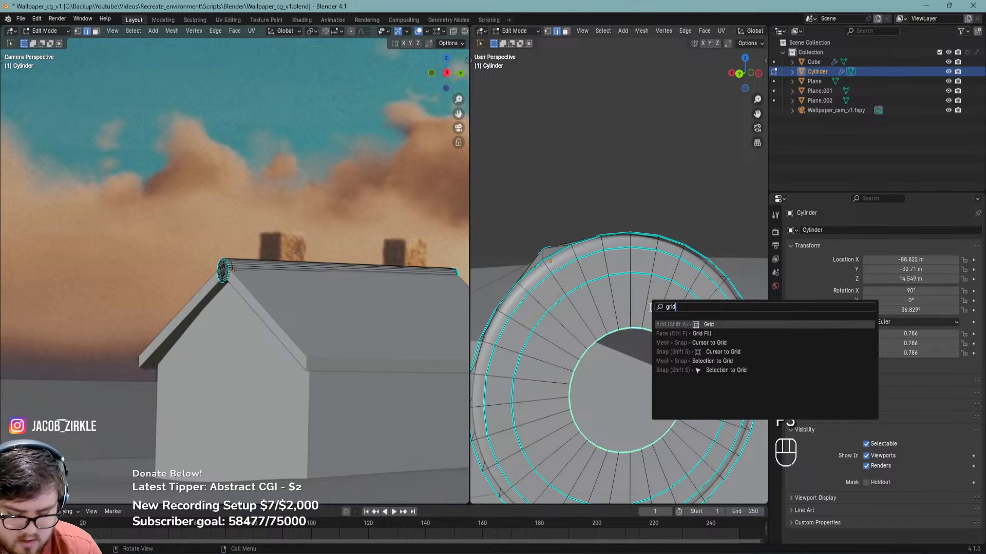
key(Down)
key(Return)
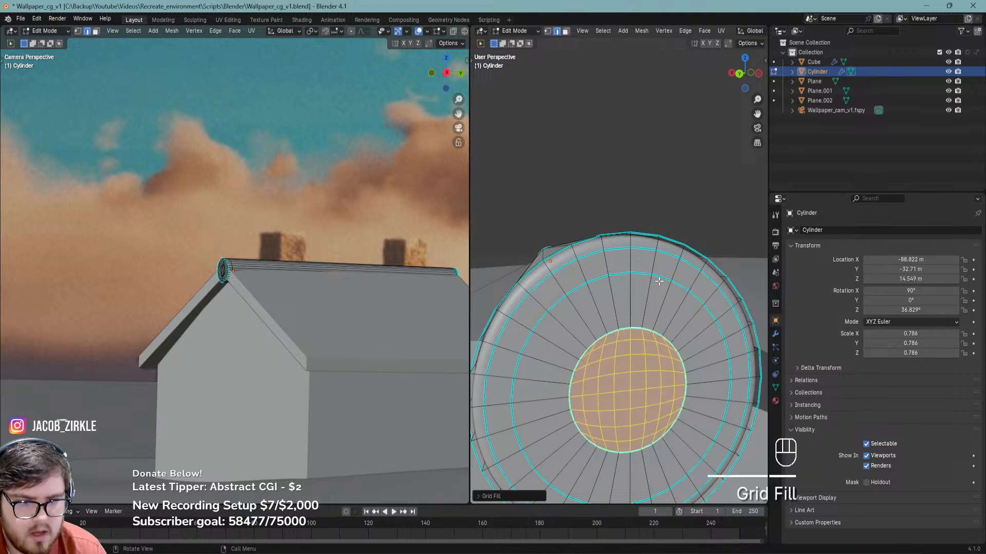
middle_drag(627, 348, 664, 343)
key(ctrl+s)
key(Tab)
key(ctrl+s)
Rotate the ridge cylinder in the top view to about 34.8° around Z to follow the ridge, and save the file
key(KP_7)
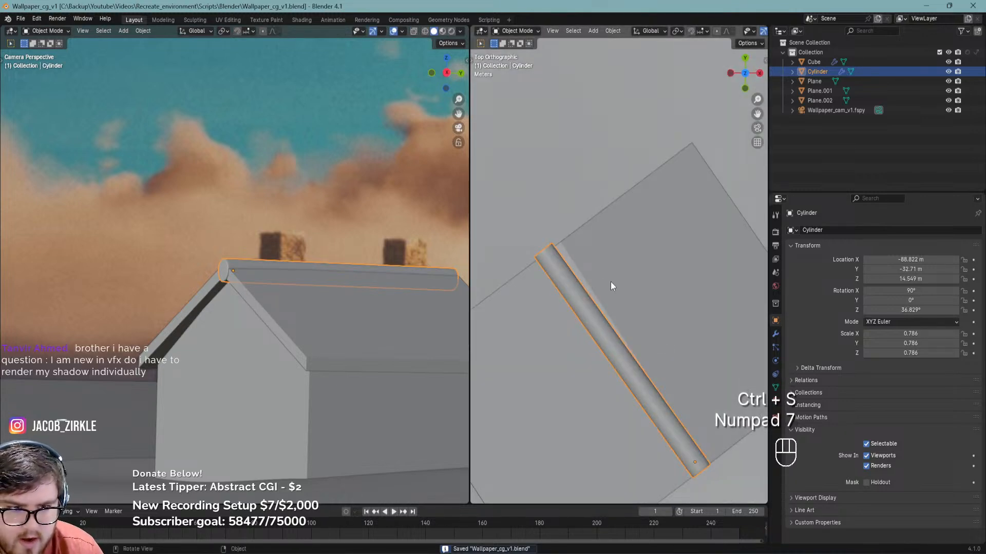
key(r)
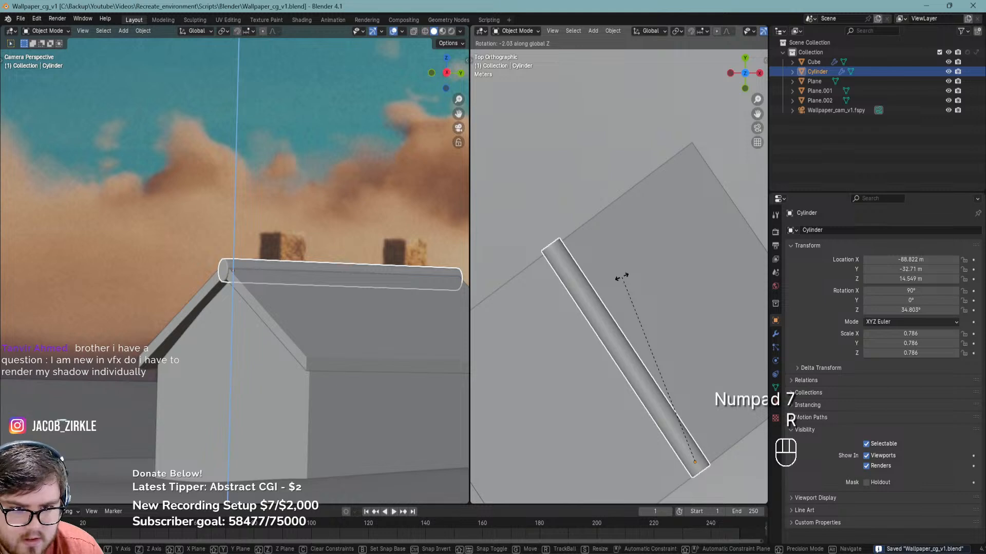
click(621, 277)
middle_drag(621, 277, 550, 292)
shift+middle_drag(389, 284, 299, 296)
key(ctrl+s)
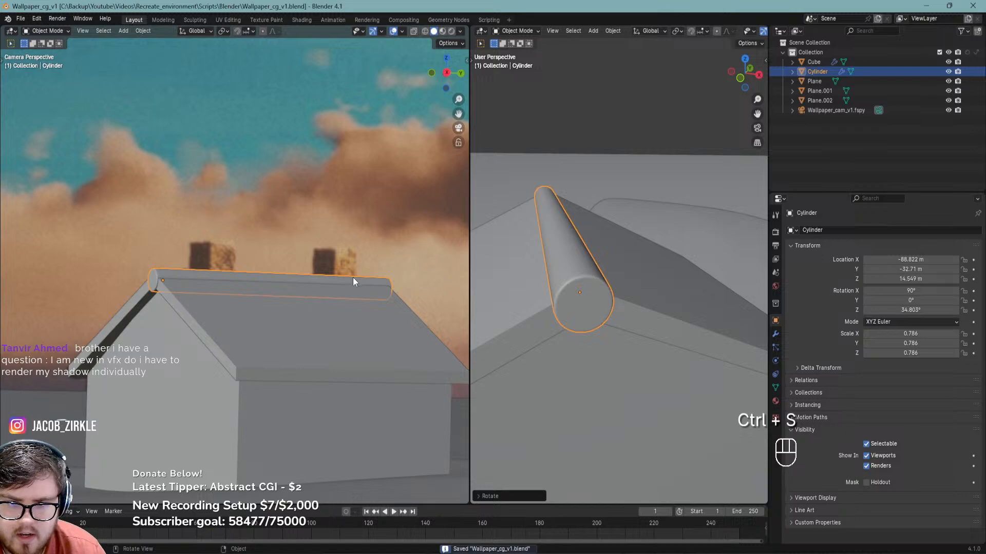
Select all the faces of the ridge cylinder's far end cap, including the concentric rings and the centre grid
scroll(383, 279, up, 4)
middle_drag(574, 264, 635, 270)
key(Tab)
key(3)
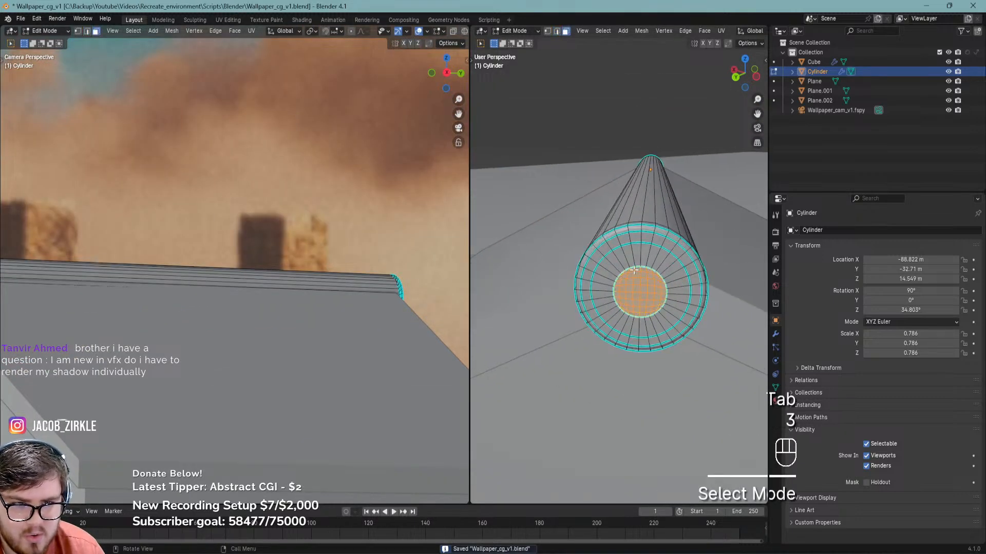
scroll(634, 270, up, 2)
alt+shift+click(637, 249)
alt+shift+click(628, 223)
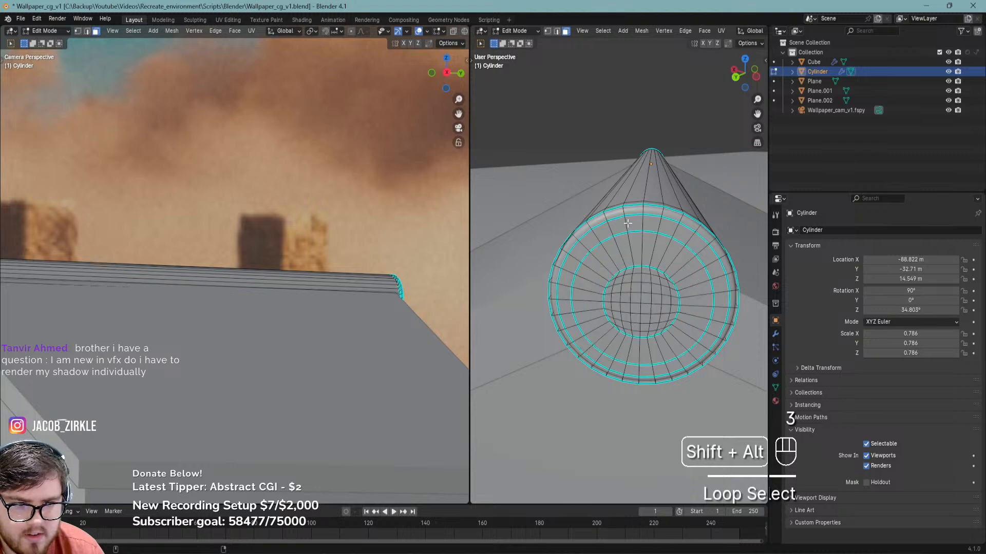
alt+shift+click(628, 223)
alt+shift+click(633, 229)
alt+shift+click(625, 209)
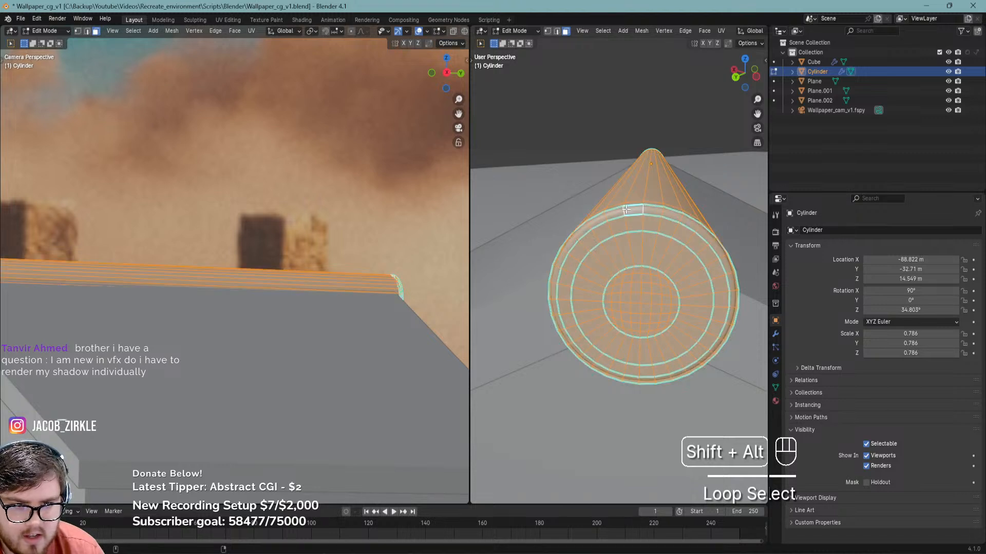
key(ctrl+z)
alt+shift+click(624, 211)
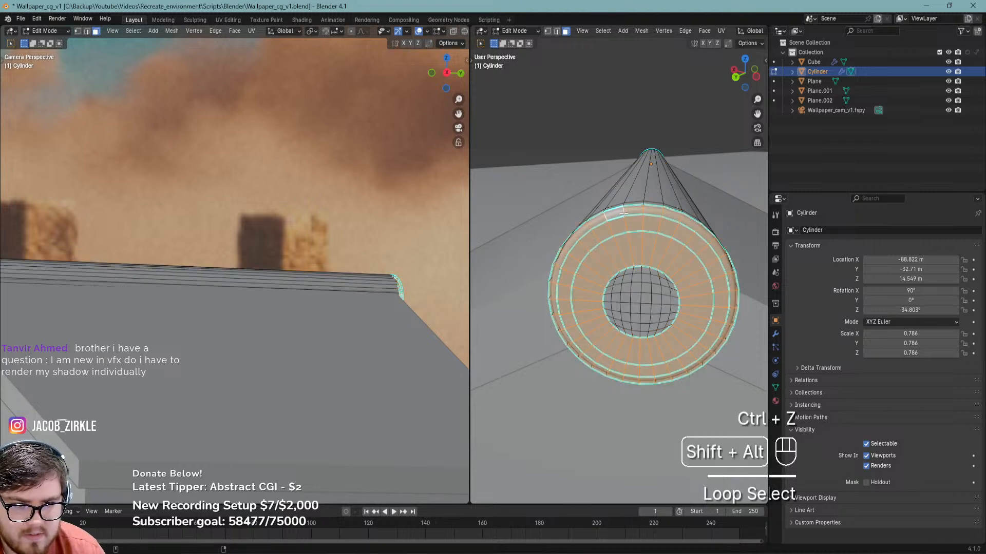
key(c)
click(640, 302)
right_click(640, 302)
Add the adjoining side face loop to the selection and move the far end inward about 0.13 m along local Z
mouse_move(640, 303)
middle_down()
mouse_move(661, 288)
mouse_move(691, 294)
middle_up()
key(g)
key(x)
click(692, 294)
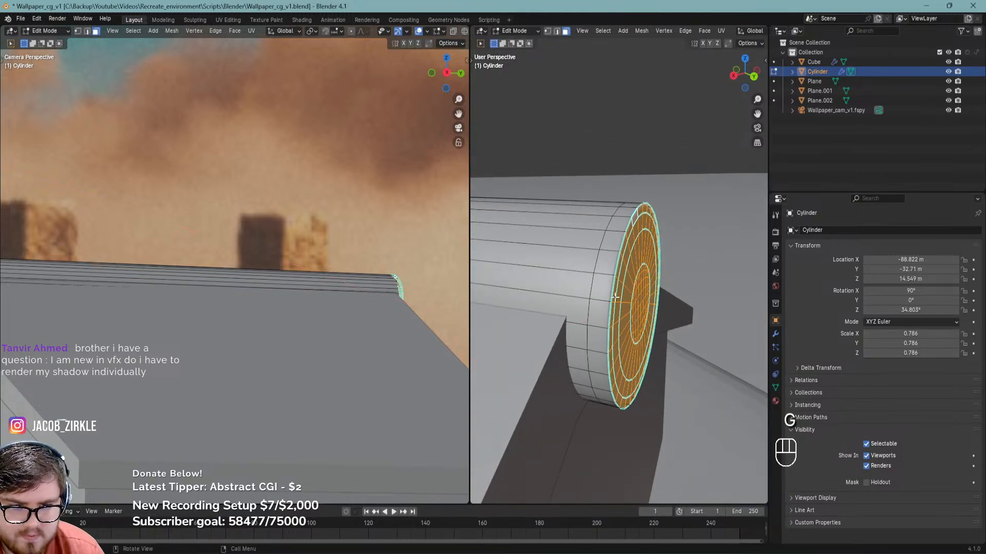
key(3)
alt+shift+click(605, 263)
key(g)
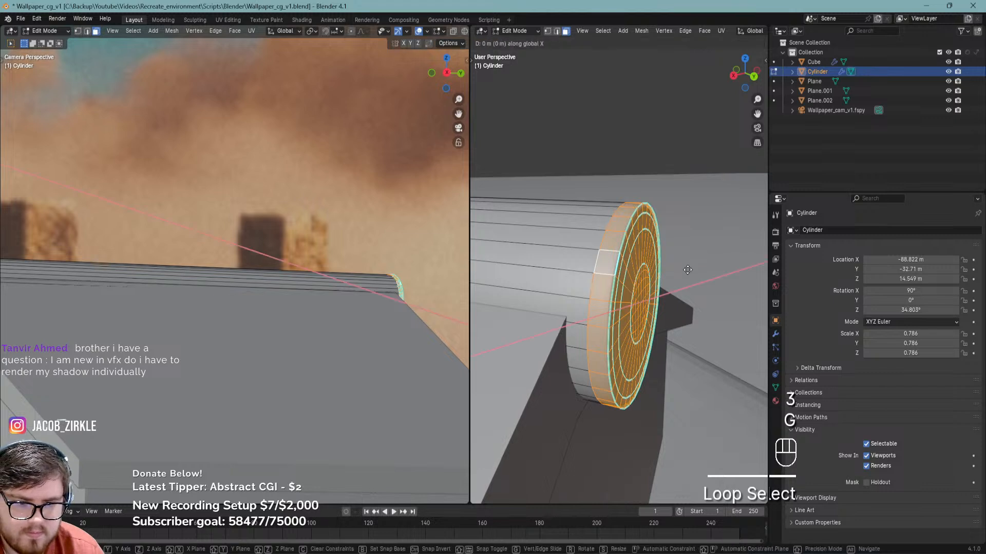
key(y)
key(y)
key(z)
key(z)
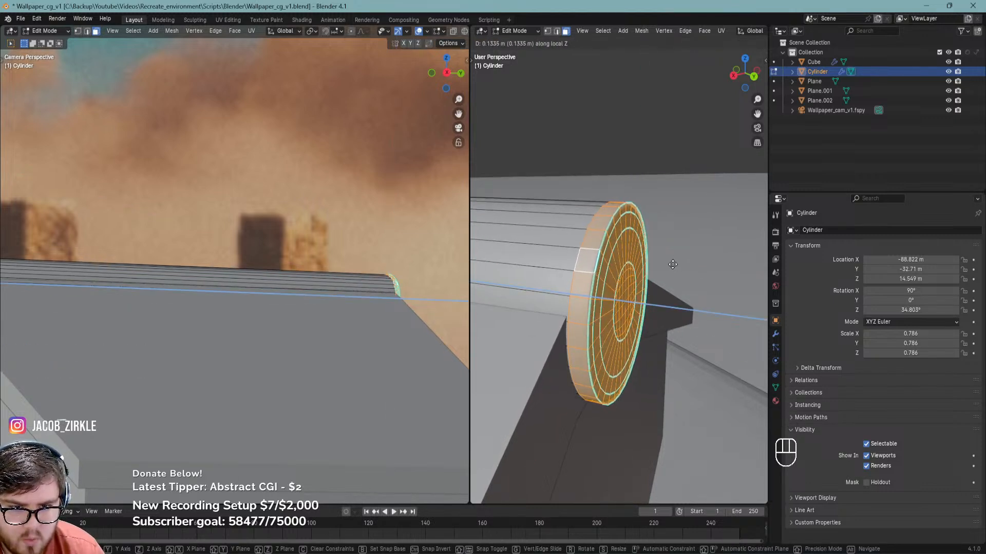
click(673, 264)
Return to Object Mode and save the file
key(Tab)
middle_drag(359, 324, 330, 253)
key(ctrl+s)
scroll(544, 260, down, 5)
shift+middle_drag(562, 276, 586, 312)
key(ctrl+s)
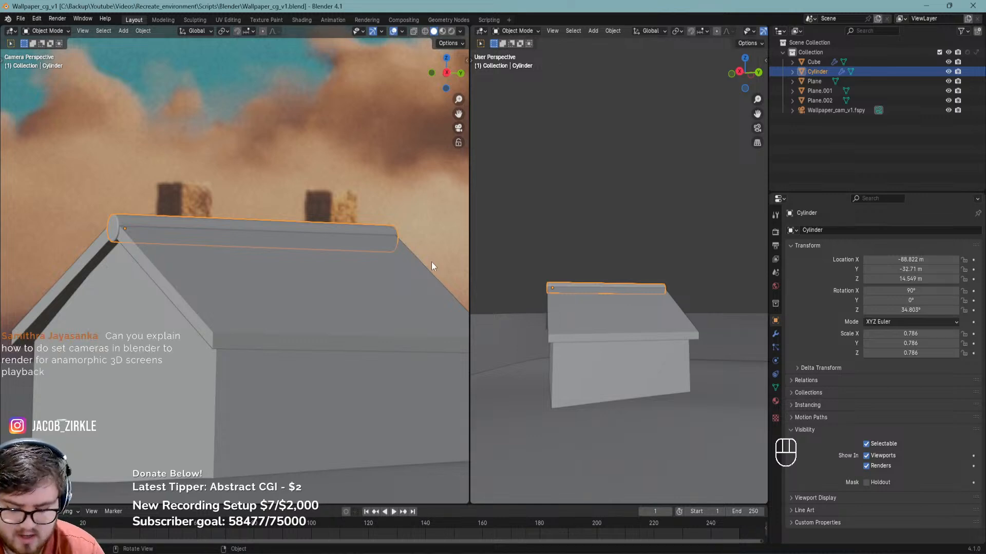
shift+middle_drag(382, 270, 353, 229)
key(ctrl+s)
click(399, 177)
shift+middle_drag(402, 174, 375, 216)
key(ctrl+s)
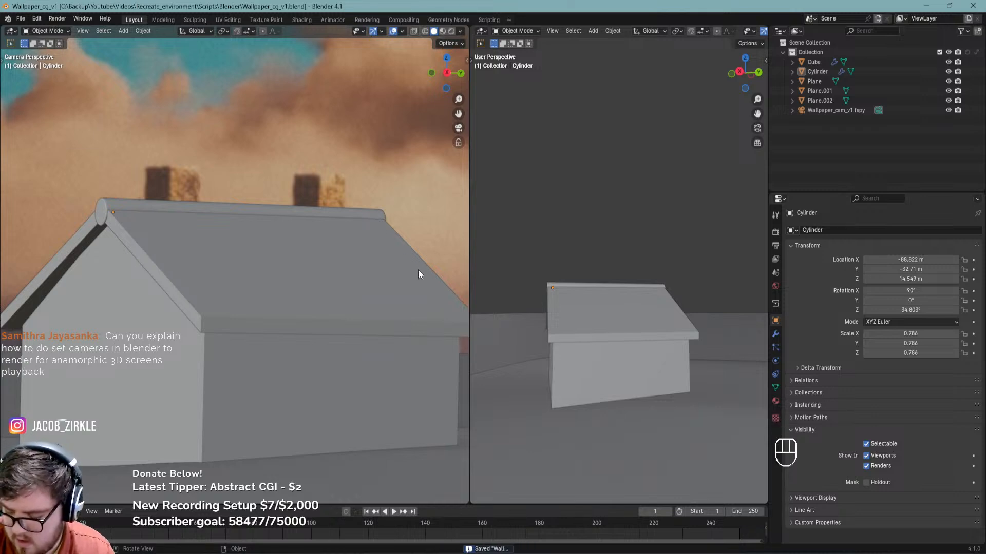
mouse_move(334, 267)
shift+middle_down()
mouse_move(371, 235)
mouse_move(328, 256)
shift+middle_up()
key(ctrl+s)
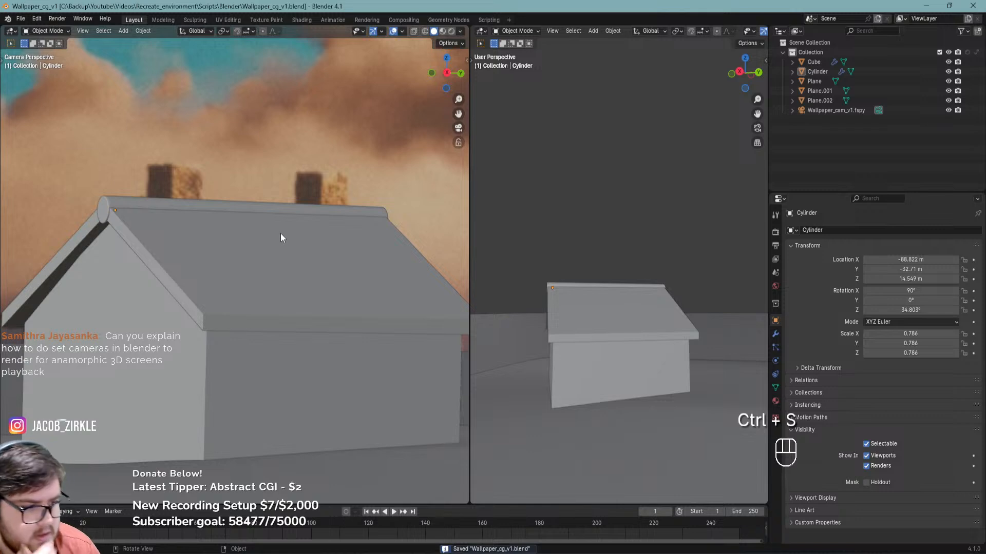
click(204, 205)
shift+middle_drag(305, 260, 357, 300)
key(ctrl+s)
key(ctrl+s)
shift+middle_drag(430, 307, 374, 301)
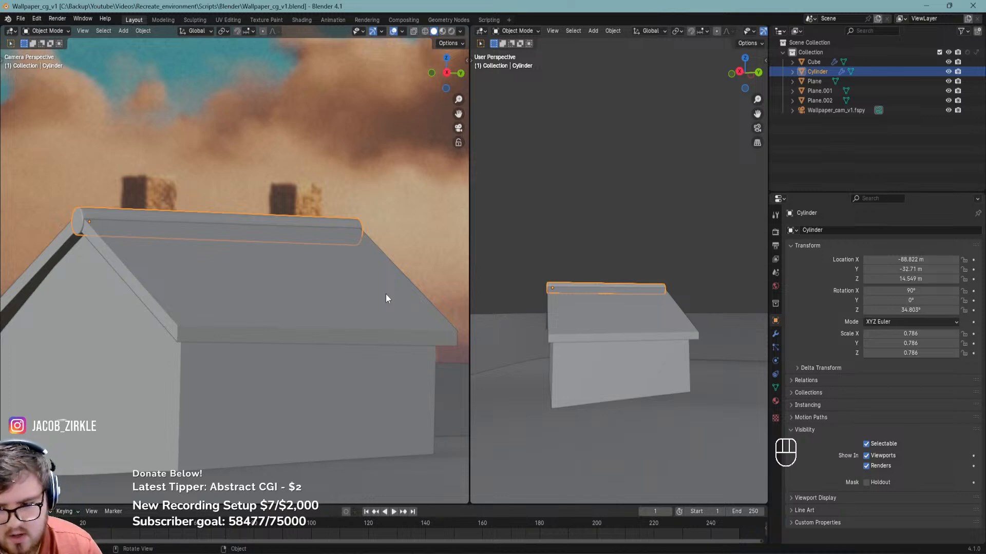
shift+middle_drag(345, 336, 349, 298)
key(ctrl+s)
key(ctrl+s)
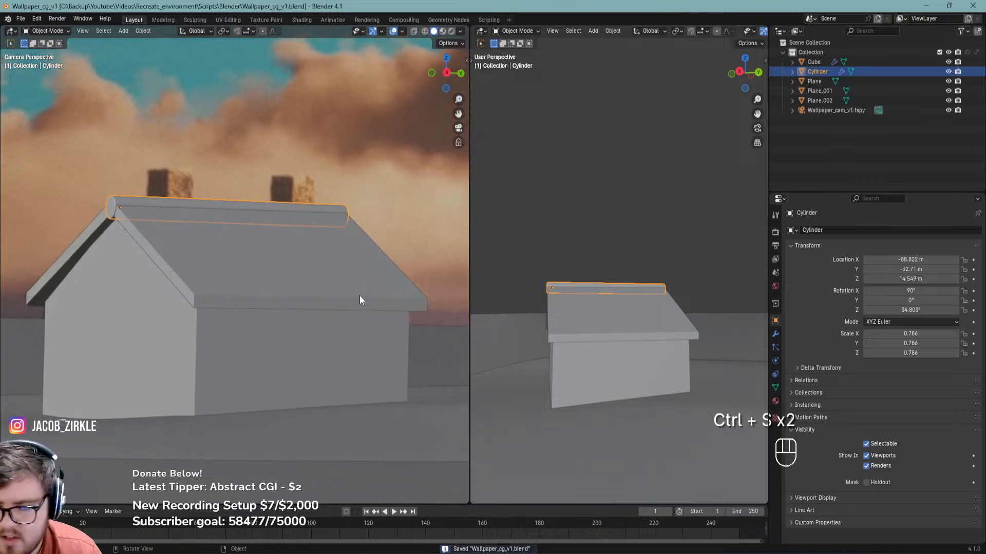
shift+middle_drag(312, 275, 308, 279)
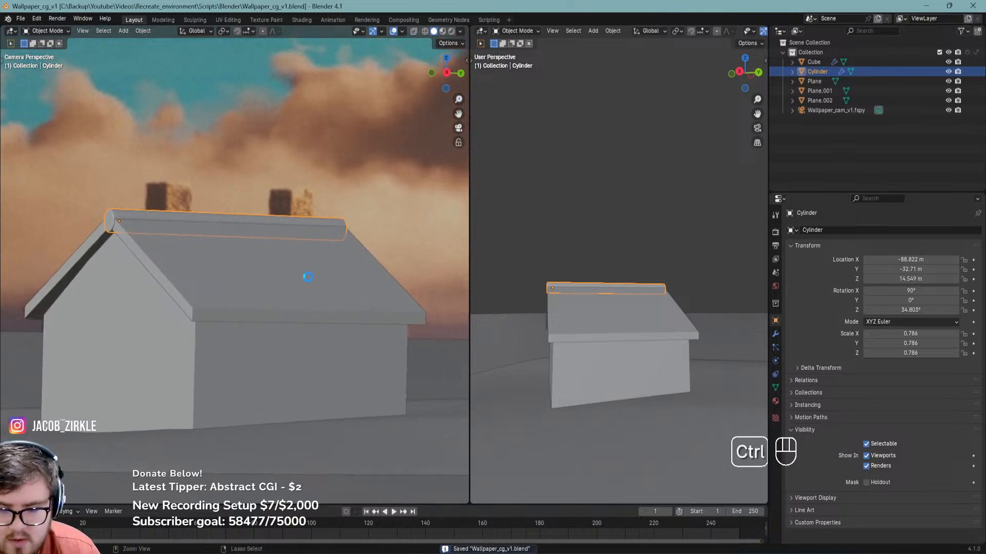
key(ctrl+s)
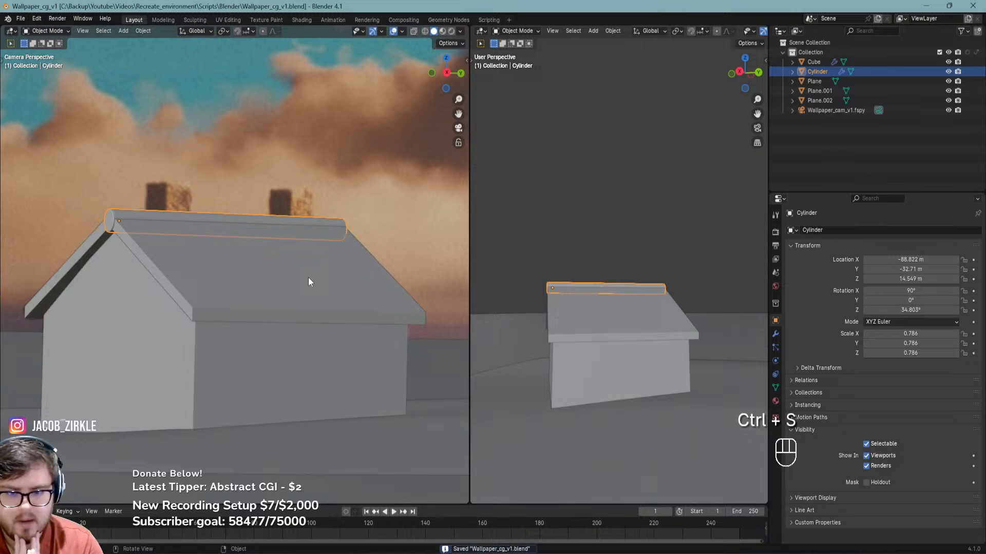
shift+middle_drag(325, 260, 347, 304)
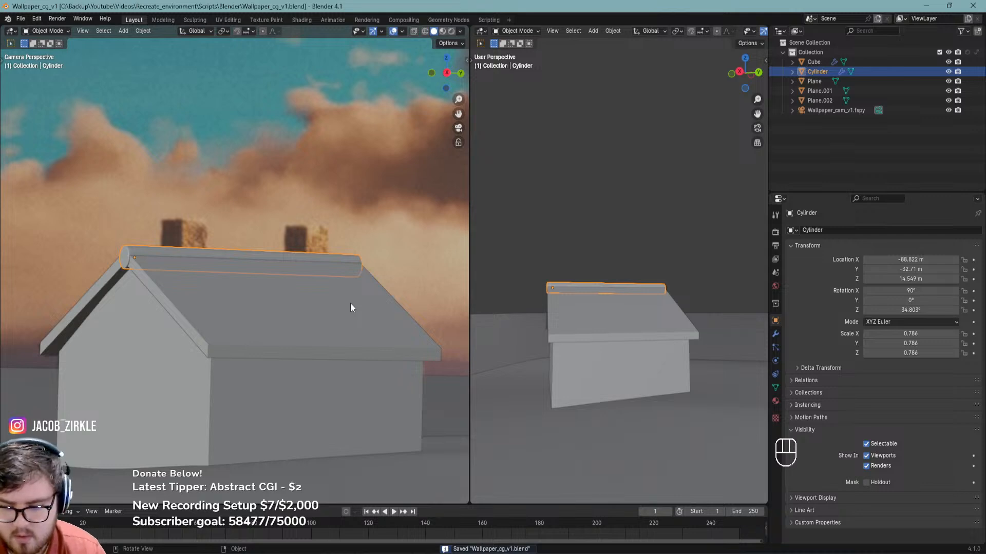
shift+middle_drag(346, 321, 372, 344)
key(ctrl+s)
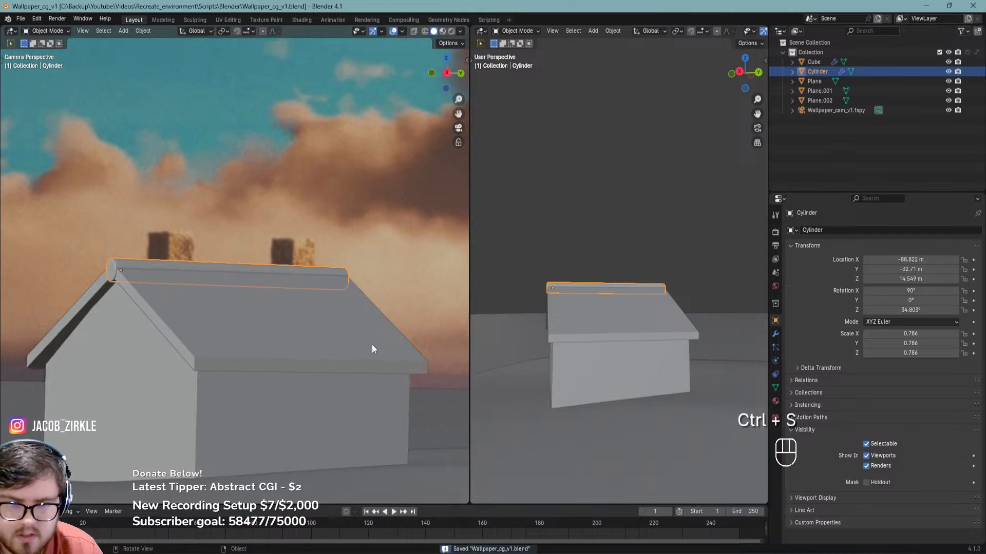
middle_drag(579, 337, 630, 346)
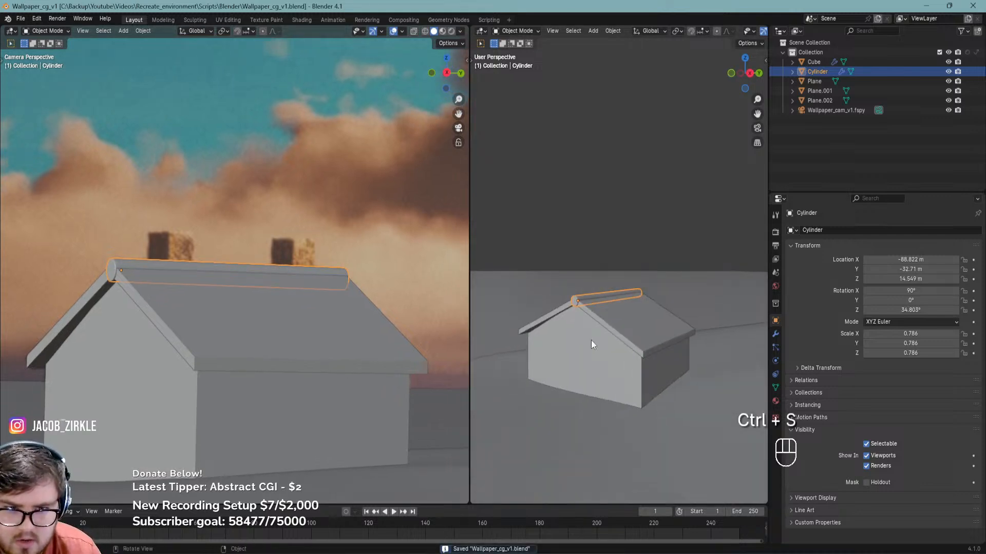
shift+middle_drag(382, 329, 372, 296)
key(ctrl+s)
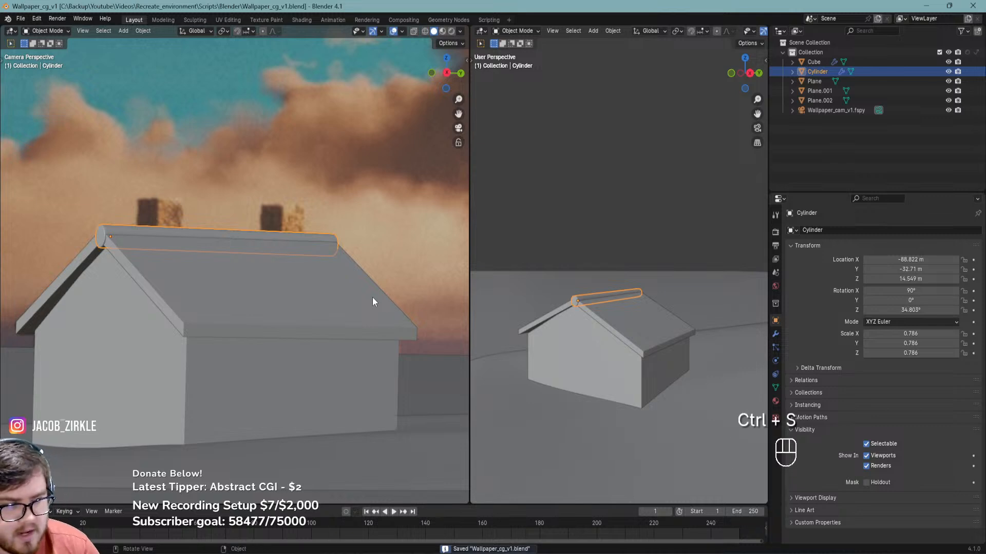
shift+middle_drag(350, 305, 360, 272)
key(ctrl+s)
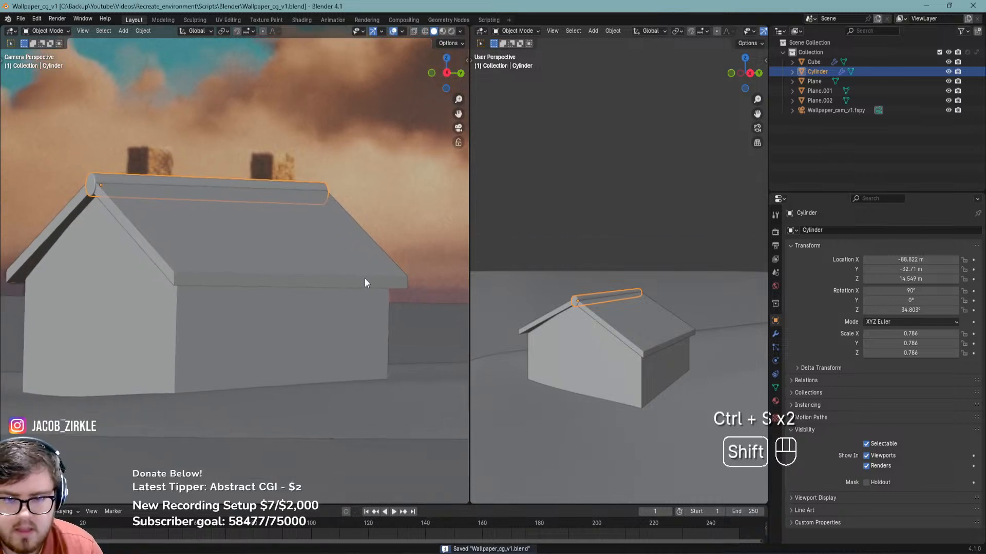
key(ctrl+s)
middle_drag(586, 316, 644, 306)
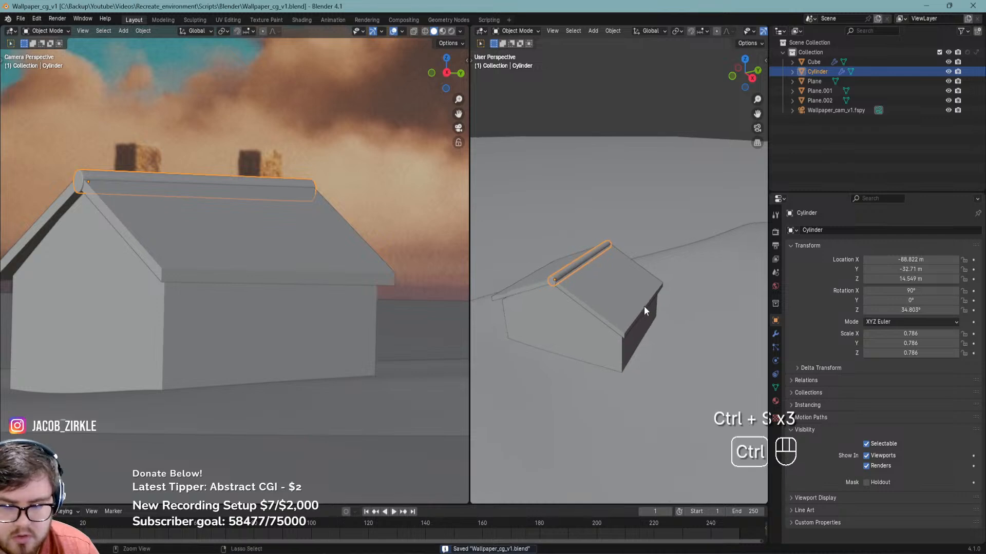
key(ctrl+s)
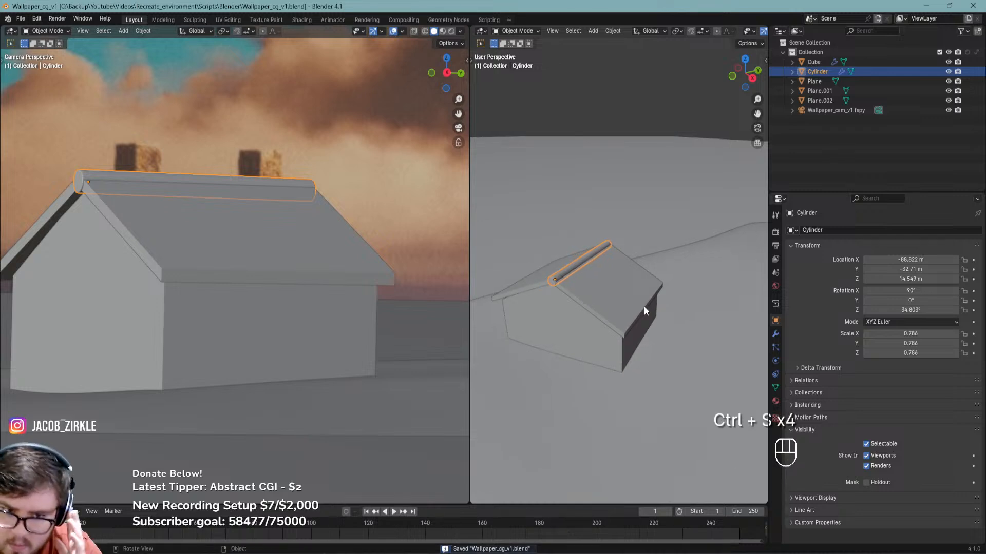
shift+middle_drag(367, 329, 365, 293)
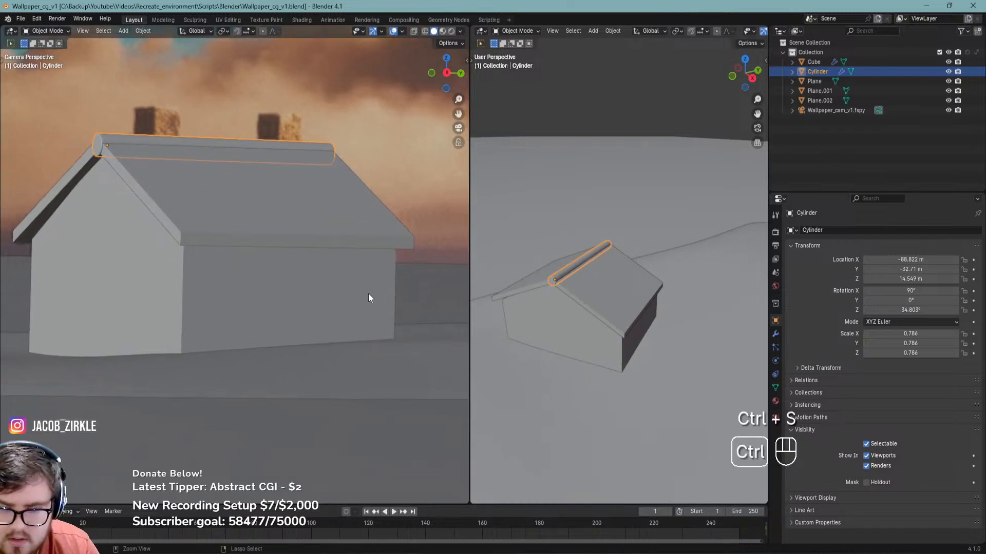
Hide the roof and the ridge cylinder, and select the house walls object
click(297, 200)
key(h)
click(269, 162)
key(h)
click(266, 240)
shift+middle_drag(267, 240, 235, 235)
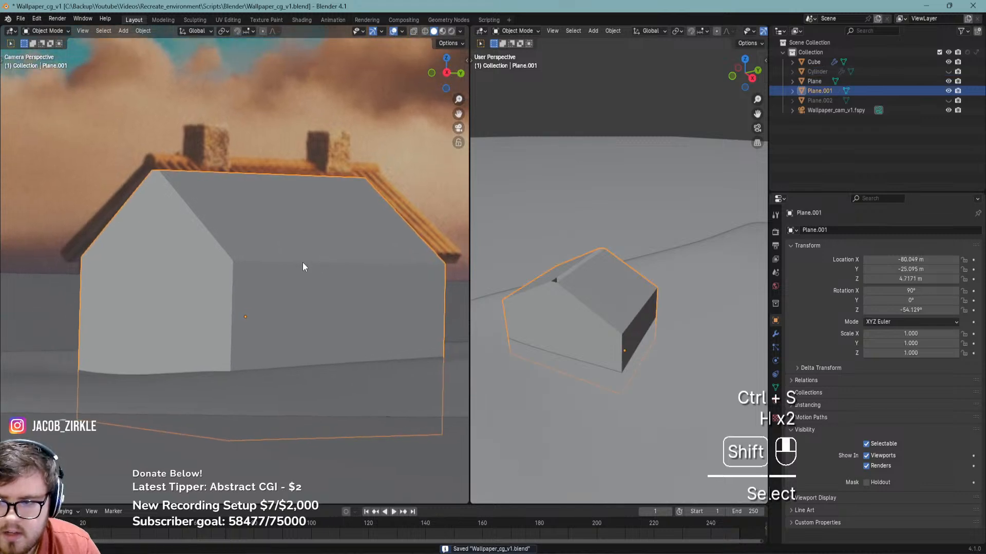
Add a cube mesh and move it across the ground plane to the house, keeping its height locked
key(shift+a)
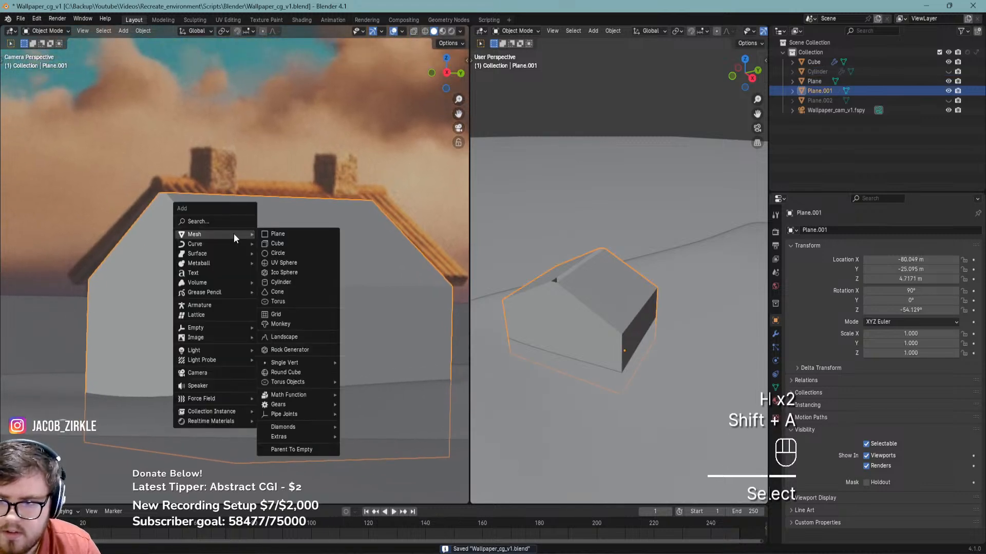
click(281, 244)
scroll(700, 368, down, 5)
shift+middle_drag(701, 368, 671, 392)
key(g)
key(shift+z)
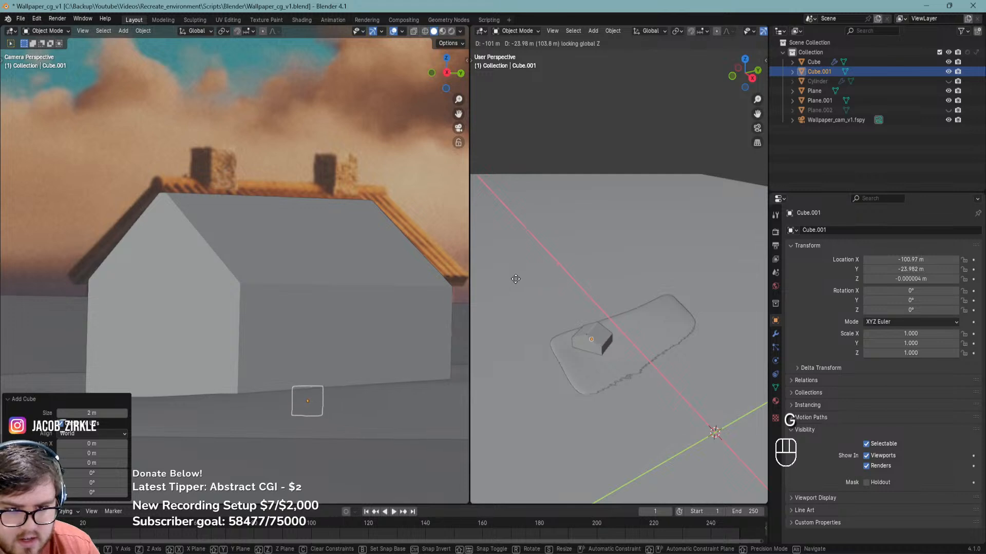
click(510, 280)
In the top view, move the cube horizontally to the house's outer corner, away from the ridge
scroll(548, 333, up, 5)
shift+middle_drag(549, 332, 583, 390)
key(KP_7)
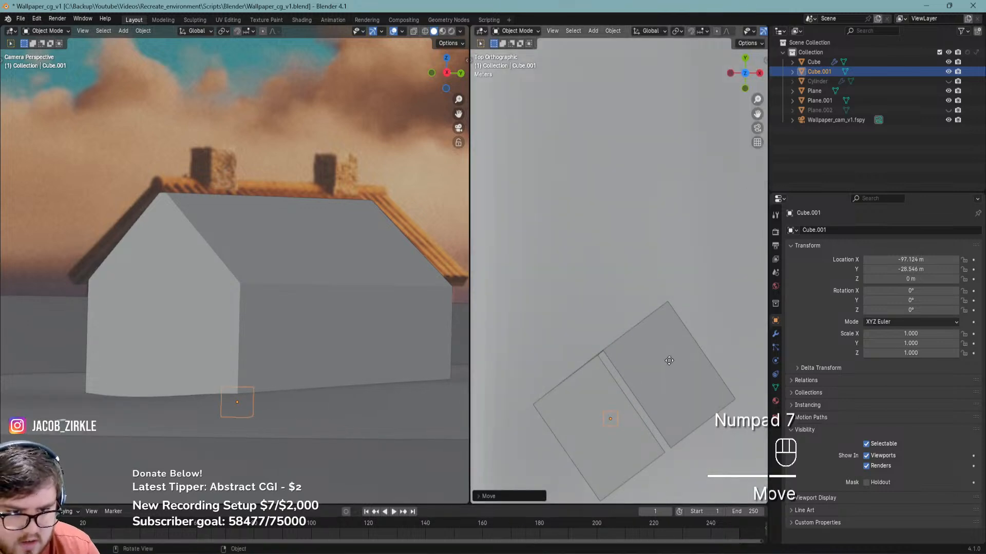
key(g)
key(shift+z)
click(761, 350)
shift+middle_drag(521, 345, 627, 379)
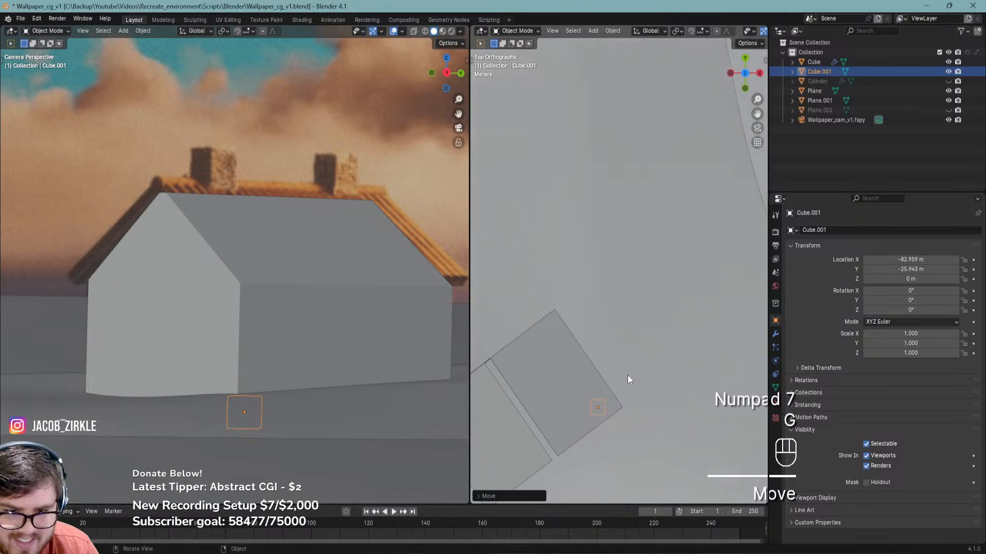
Rotate the cube to about 37° around Z and position it flush with the house's outer corner in the top view
key(r)
click(606, 354)
key(g)
click(606, 411)
scroll(608, 410, up, 8)
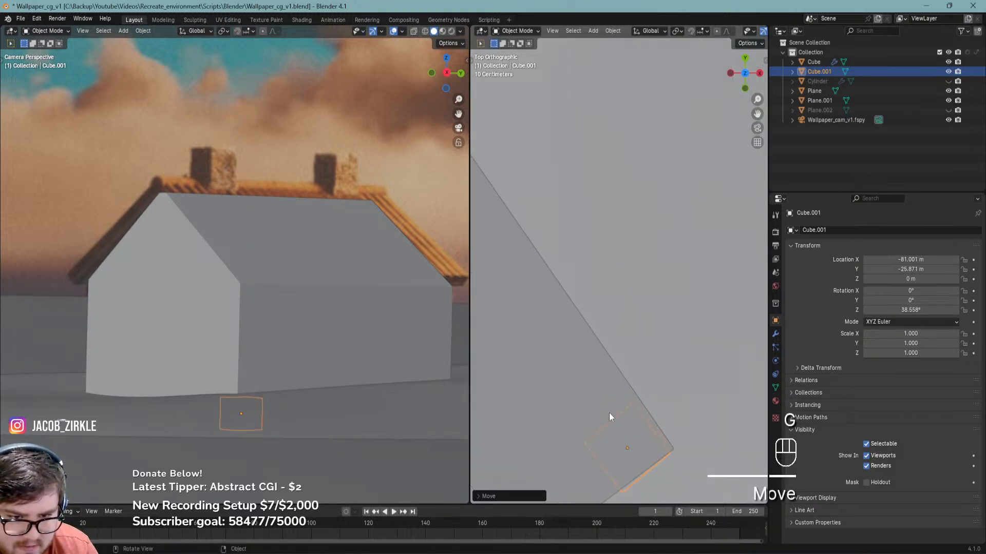
key(g)
key(shift+z)
click(599, 365)
key(g)
key(shift+z)
click(667, 339)
key(r)
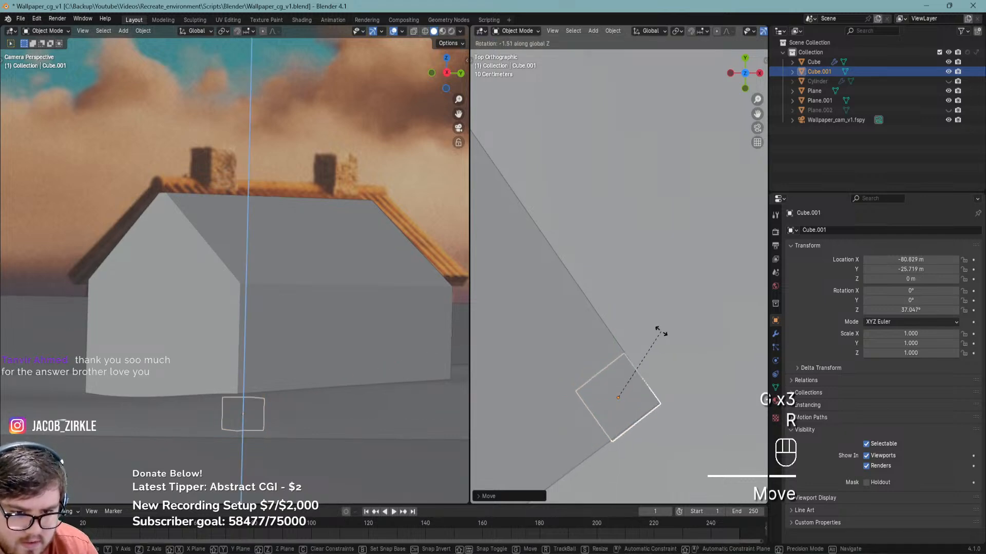
click(646, 340)
Raise the cube about 13.2 m along Z to the height of the house's ridge
key(g)
key(z)
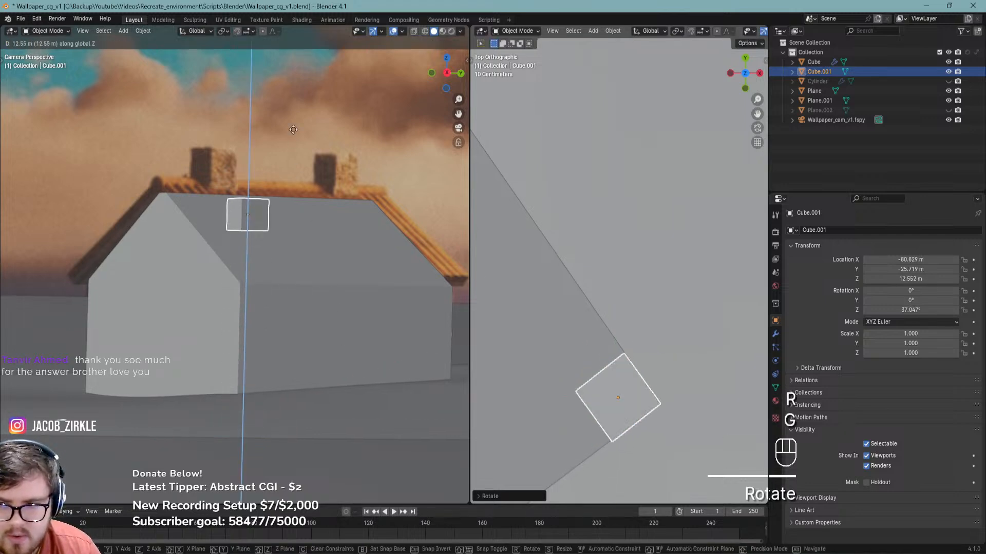
click(344, 138)
Move the cube horizontally in the top view onto the ridge line, near the front gable, with its height locked
scroll(585, 303, down, 6)
shift+middle_drag(589, 311, 602, 300)
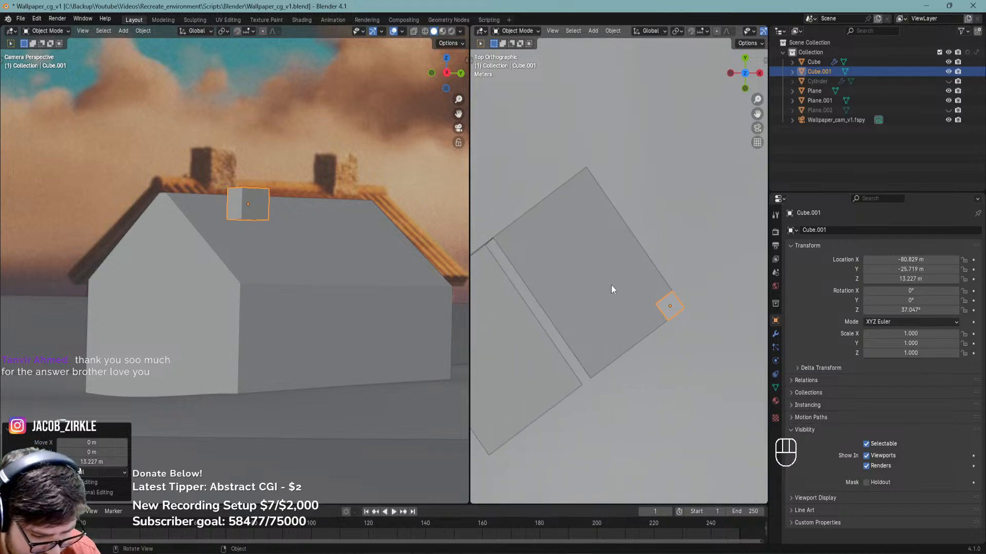
key(g)
key(shift+z)
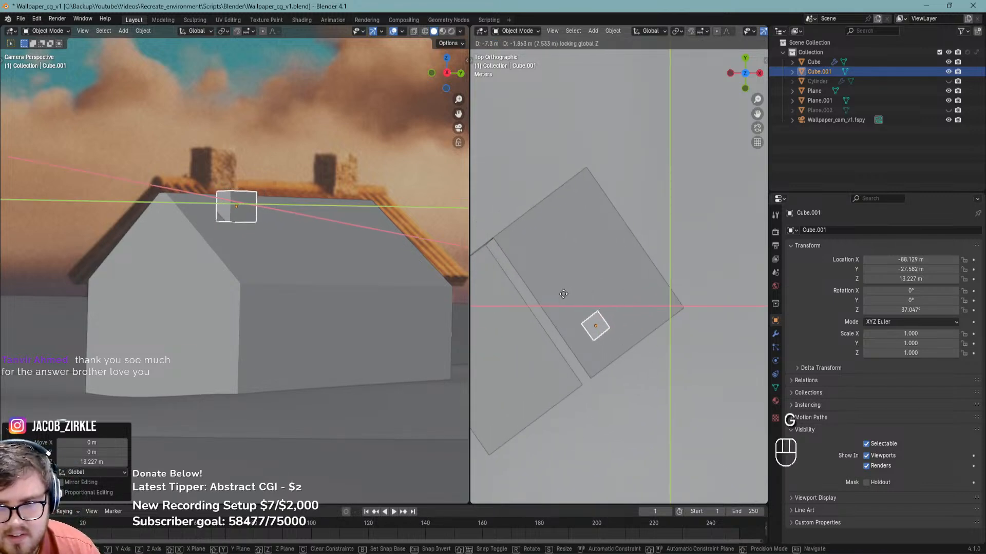
click(530, 311)
Unhide the roof and the ridge cylinder, and select only Cube.001
key(alt+h)
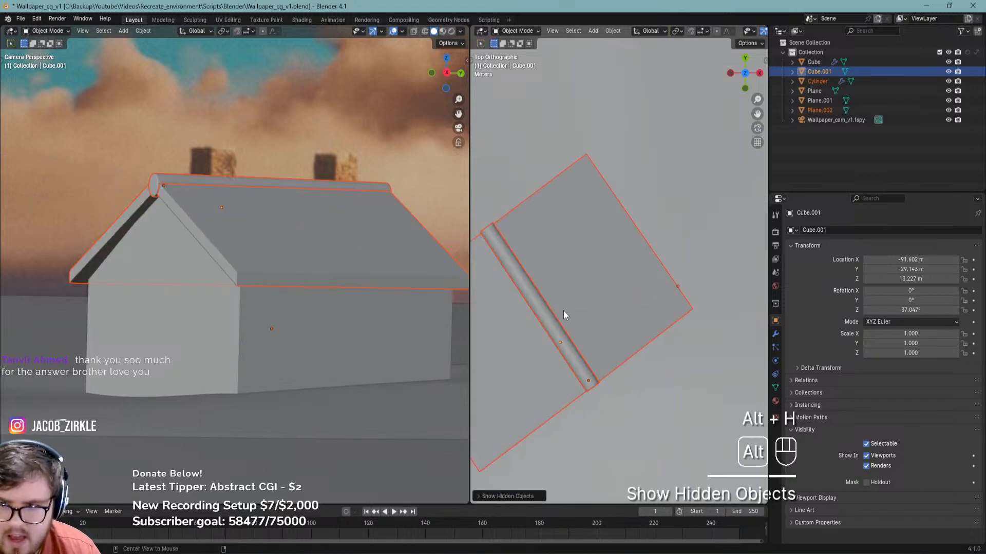
click(820, 108)
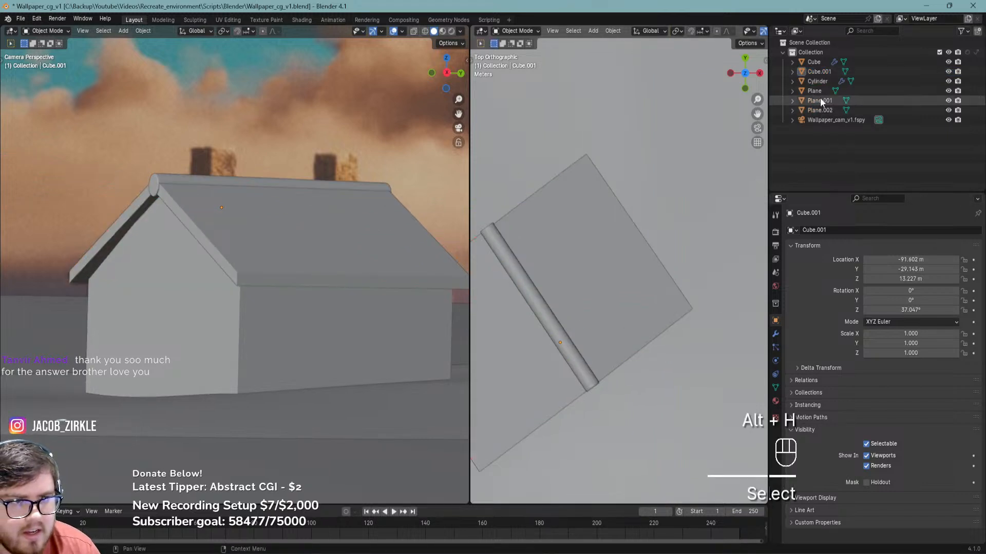
click(818, 62)
click(819, 71)
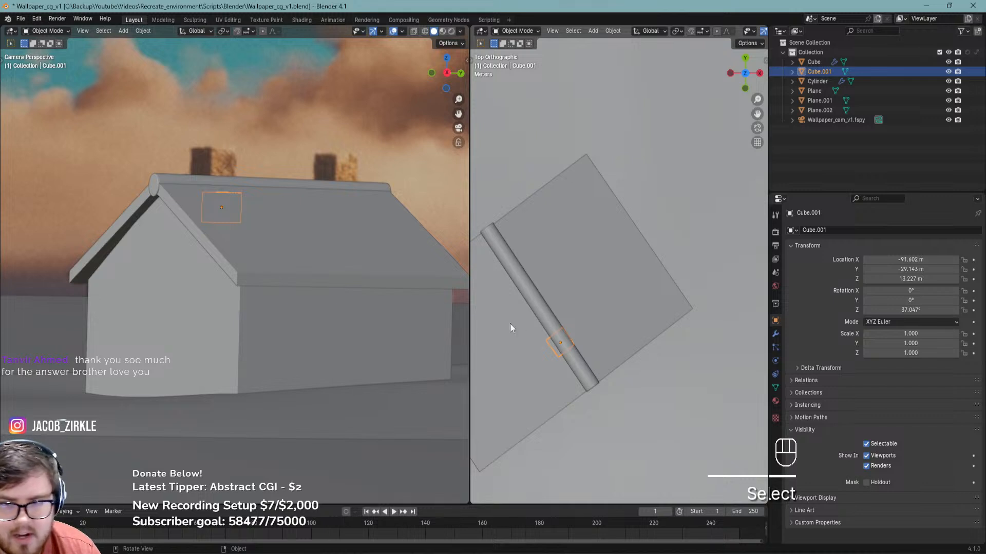
Raise Cube.001 about 1.72 m along Z so that its top stands above the ridge cylinder
key(g)
key(z)
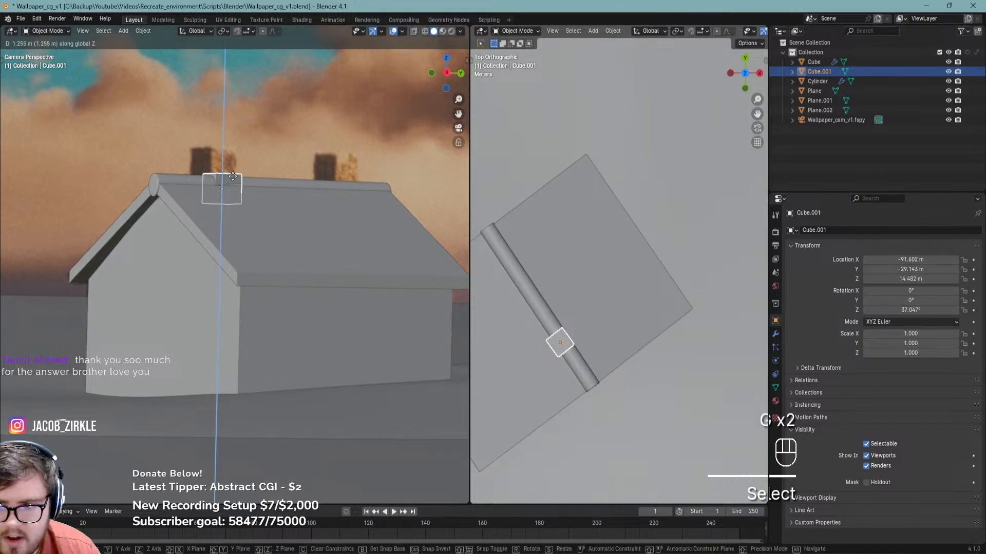
click(233, 179)
Shift the cube horizontally to about X -91.0 m, Y -29.4 m near the front end of the ridge, with its height locked
shift+middle_drag(233, 180, 294, 319)
scroll(294, 319, up, 3)
key(g)
key(x)
key(Escape)
key(g)
key(shift+z)
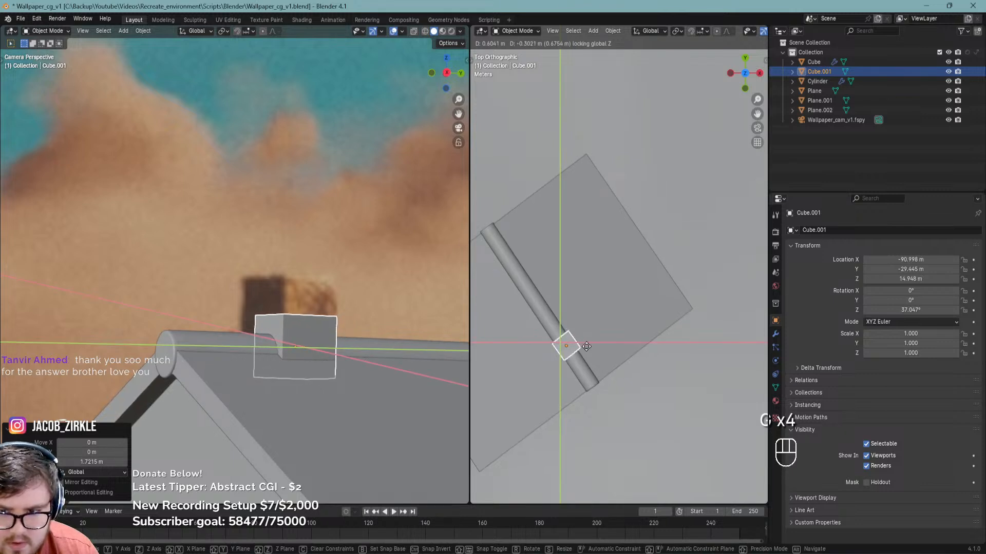
click(586, 346)
Scale the cube to about 1.128 and centre it on the ridge cylinder at about X -91.2 m, Y -29.6 m, keeping its height
shift+middle_drag(556, 368, 565, 335)
key(s)
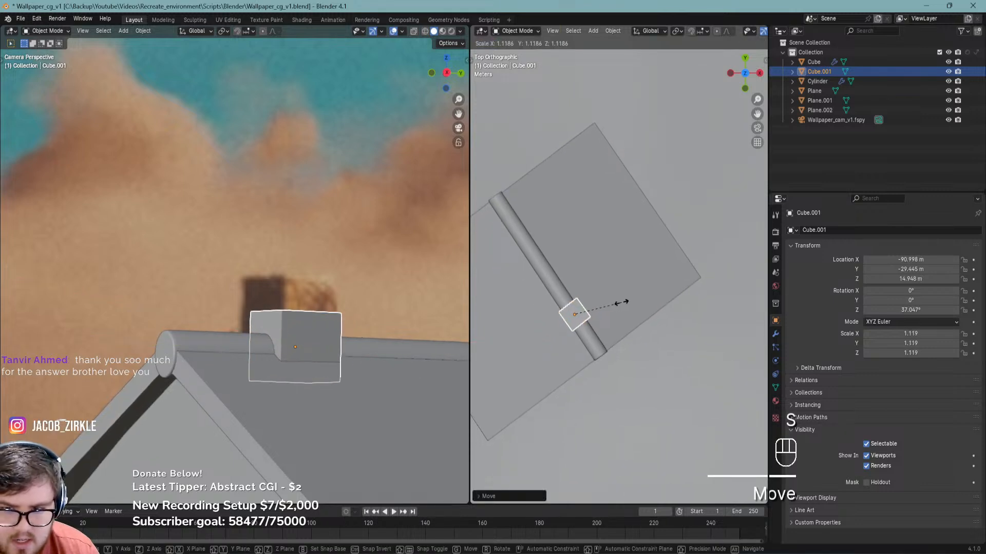
click(617, 304)
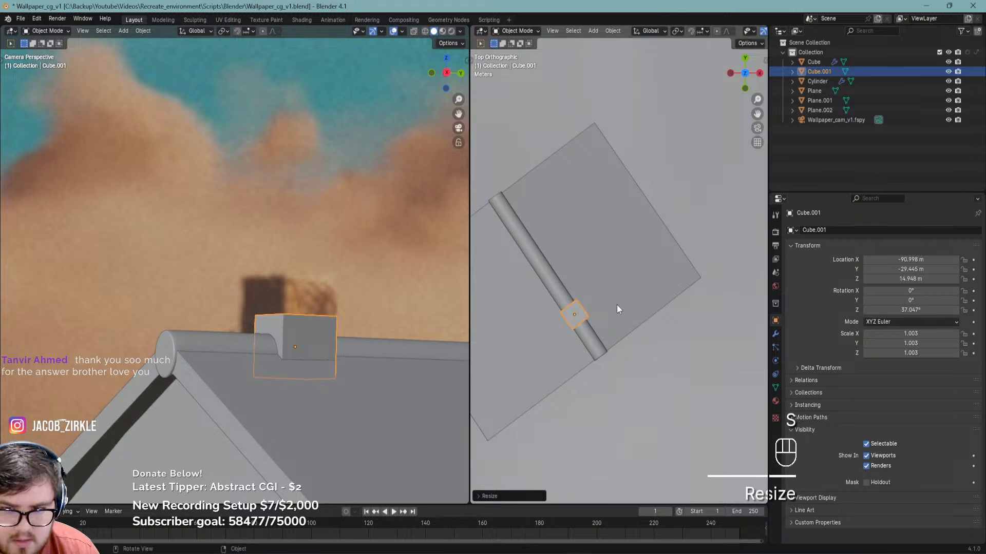
key(g)
key(shift+z)
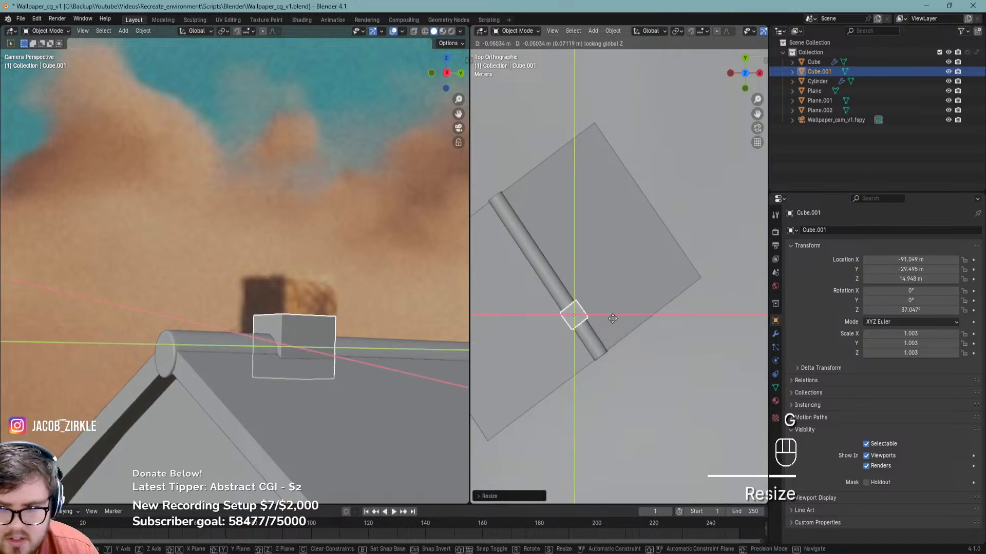
click(614, 322)
scroll(581, 339, up, 2)
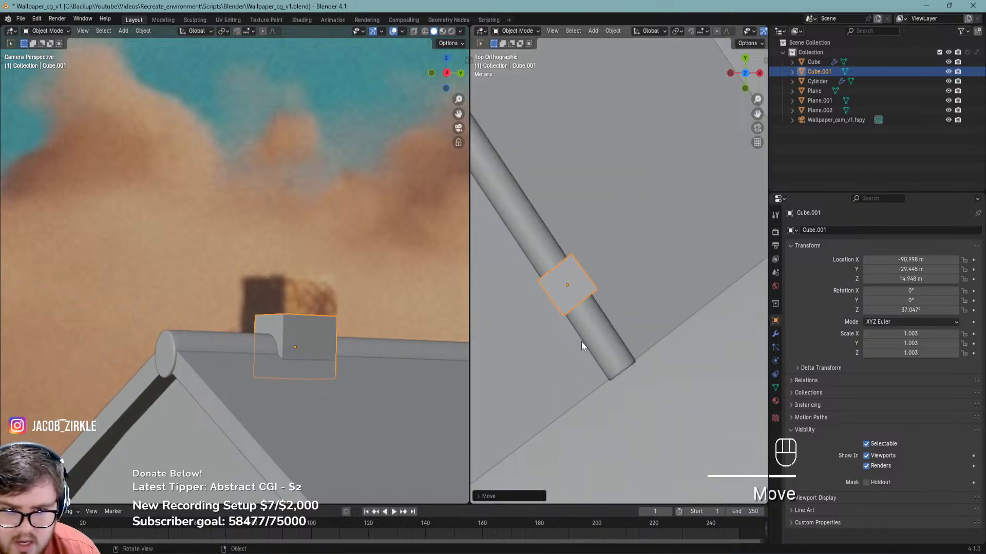
shift+middle_drag(581, 336, 595, 297)
key(g)
key(shift+z)
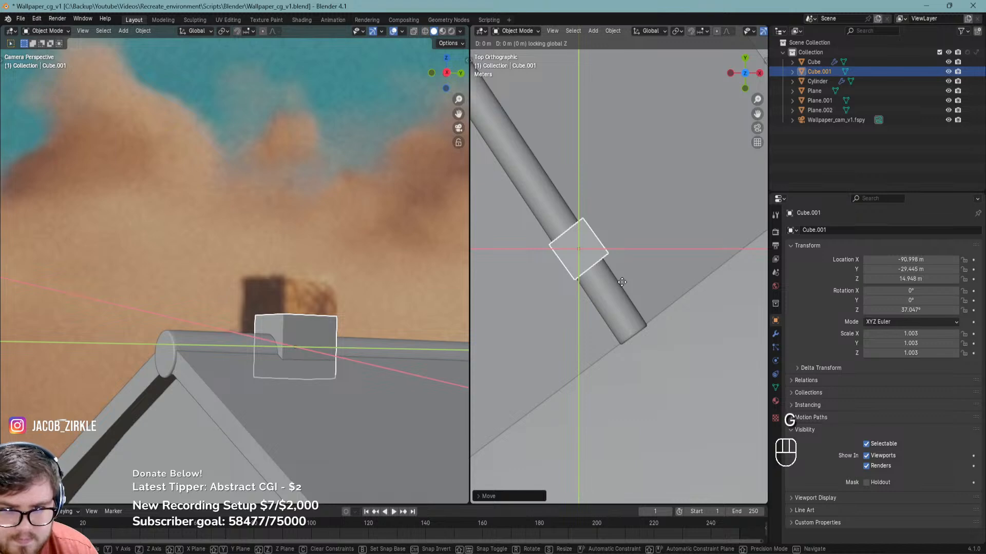
click(622, 281)
key(s)
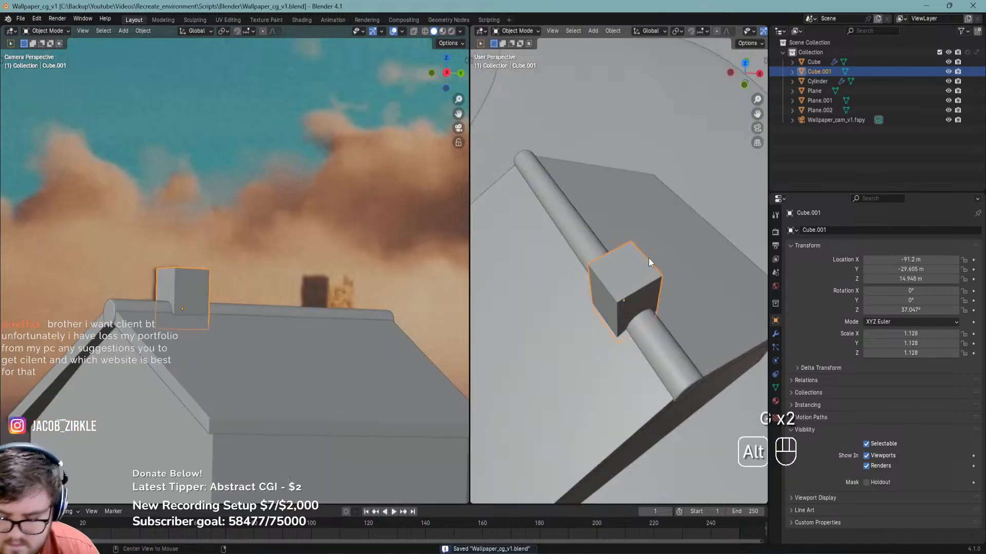
Make a linked duplicate of the chimney cube and place it near the far end of the ridge, with its height locked
key(alt+d)
key(shift+z)
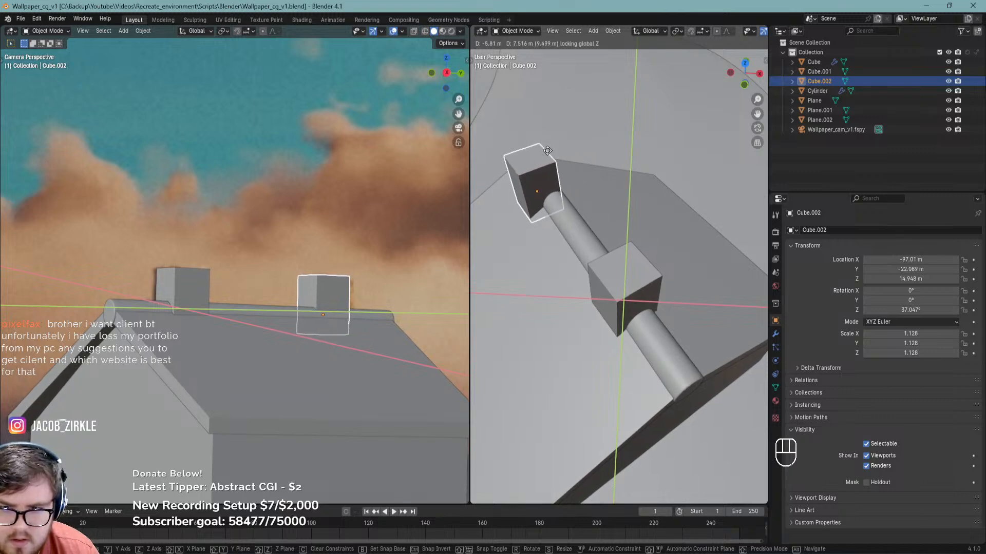
click(545, 148)
Move the duplicate horizontally in the top view to about X -96.2 m, Y -22.2 m, onto the ridge line
middle_drag(563, 211, 580, 237)
key(KP_7)
key(KP_7)
key(g)
key(shift+z)
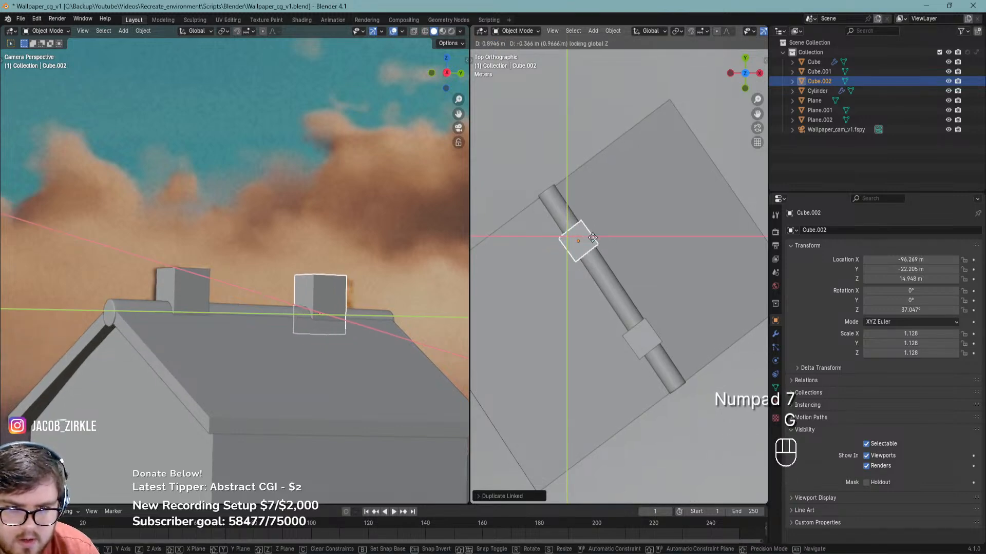
click(594, 237)
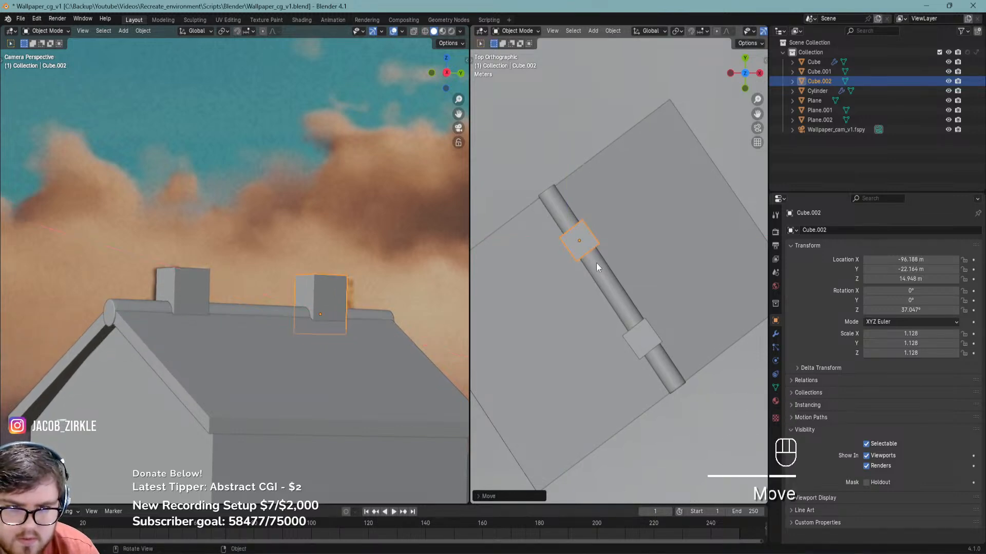
Slide the duplicate along its local Y axis to about X -96.4 m, Y -21.9 m to match the wallpaper's second chimney
key(g)
key(x)
key(y)
key(y)
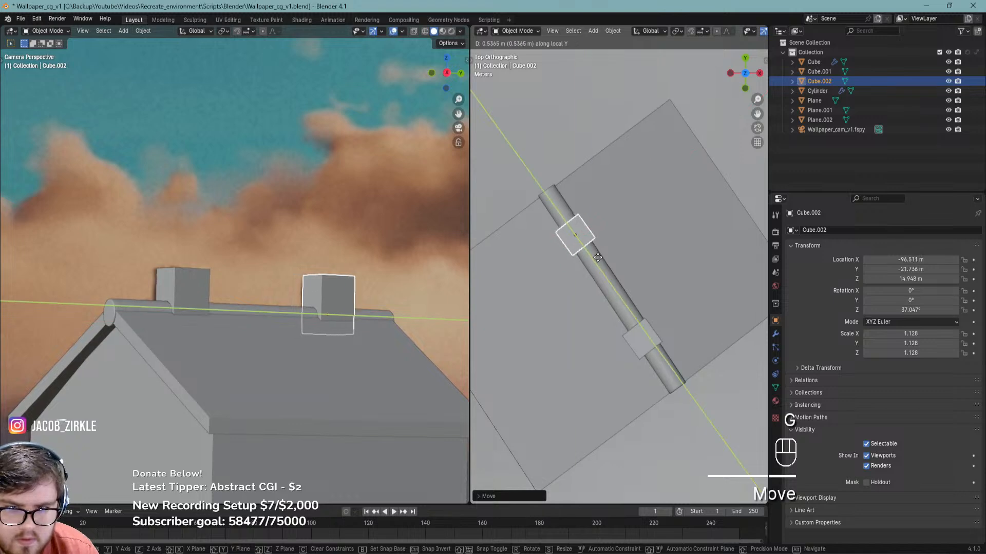
click(598, 258)
key(g)
key(y)
key(y)
click(574, 277)
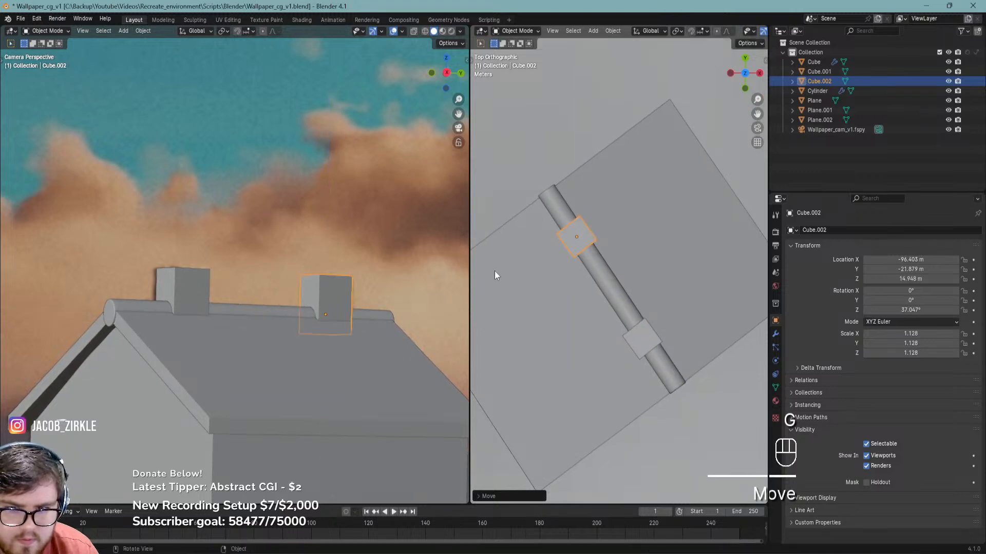
Raise the second chimney about 0.07 m along Z and save the file
key(g)
key(z)
click(447, 301)
key(ctrl+s)
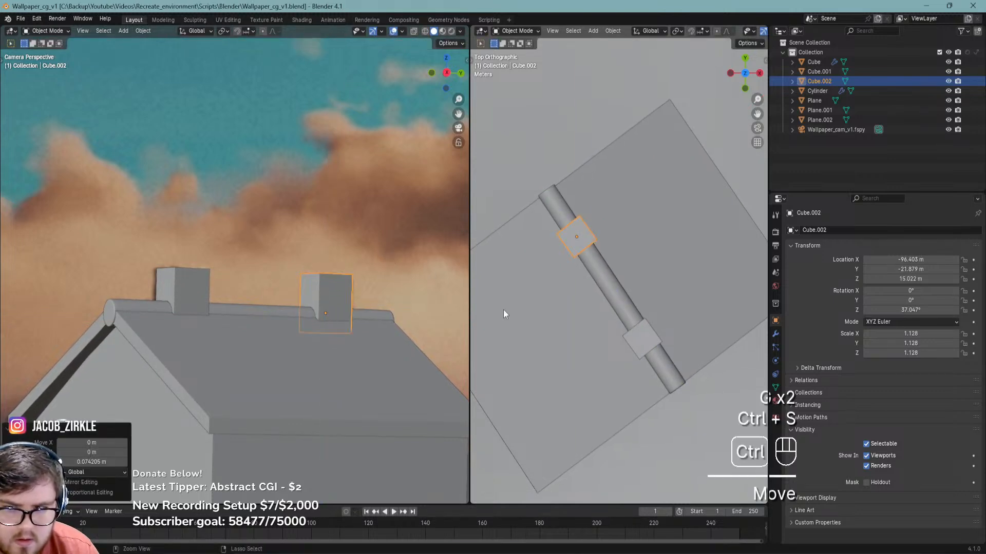
Rotate Cube.001 to about 34.9° around Z, move it to about X -91.0 m, Y -29.57 m on the ridge, and save
click(647, 339)
scroll(649, 329, up, 6)
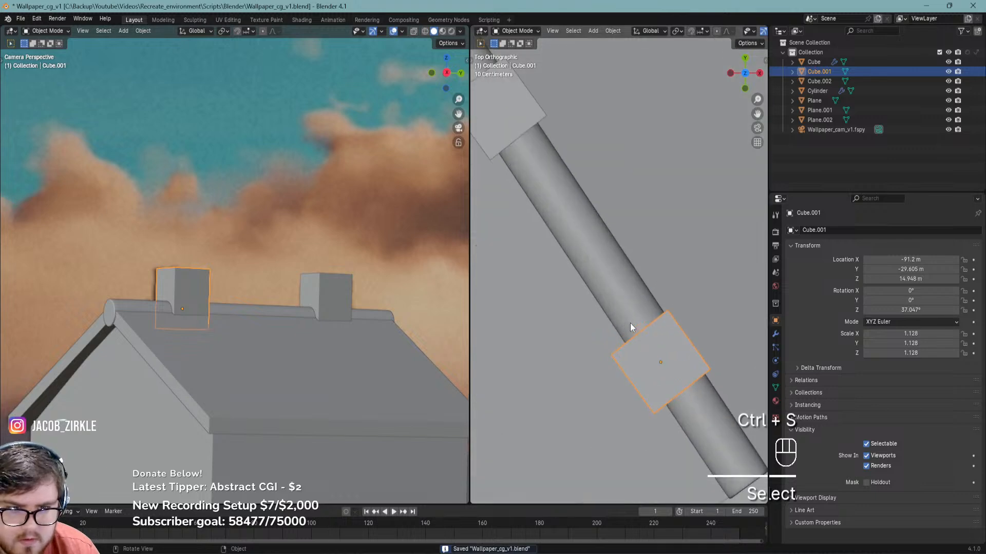
key(r)
key(g)
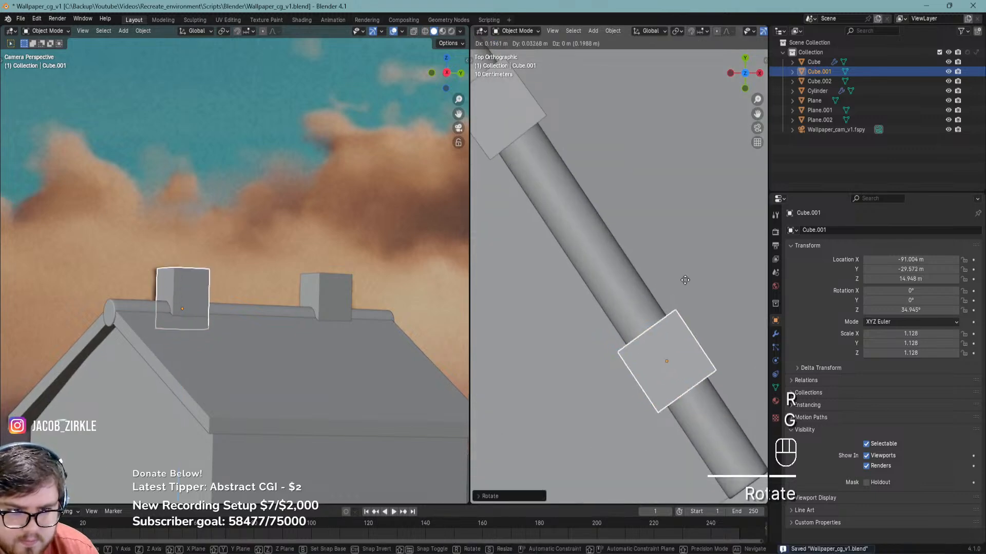
click(684, 280)
scroll(267, 300, down, 2)
scroll(260, 306, up, 3)
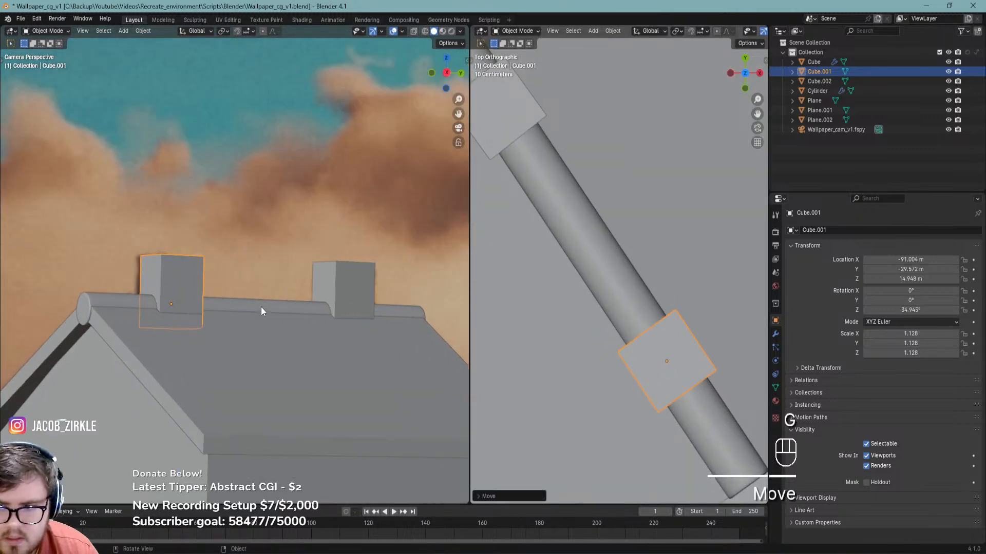
shift+middle_drag(260, 307, 288, 281)
key(ctrl+s)
Hide the roof, ridge and chimneys for comparison with the wallpaper, undo the hiding, and select only the front chimney
key(alt+h)
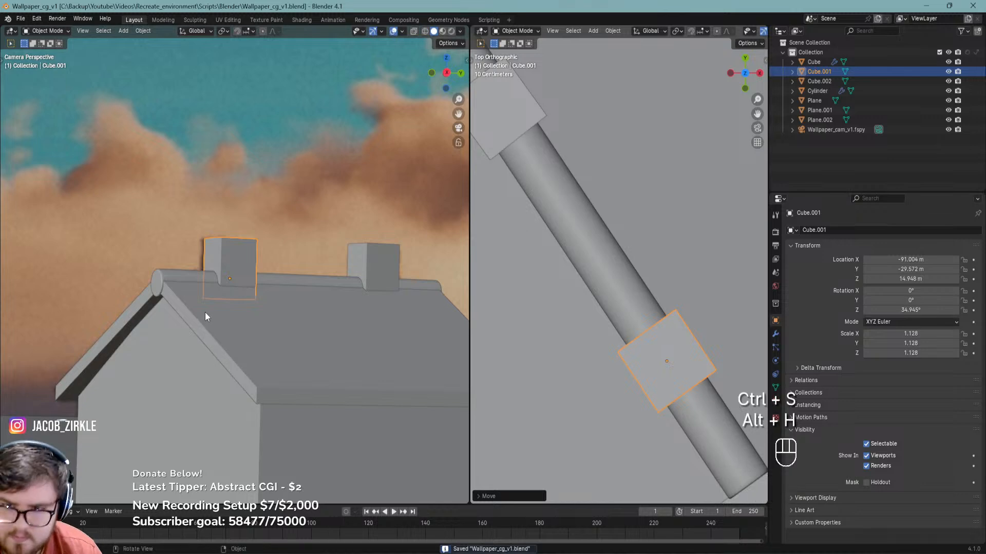
click(255, 222)
drag(254, 220, 397, 427)
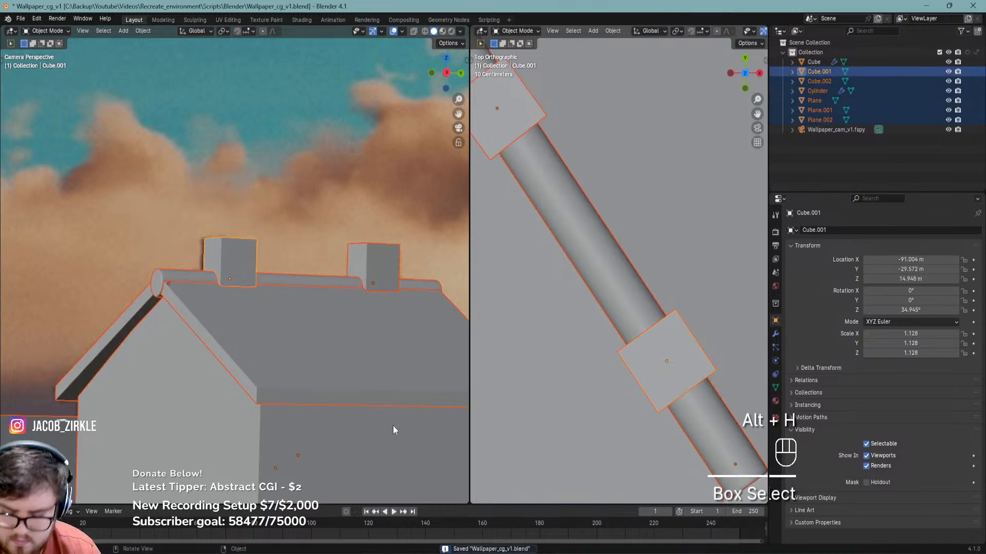
key(h)
key(ctrl+z)
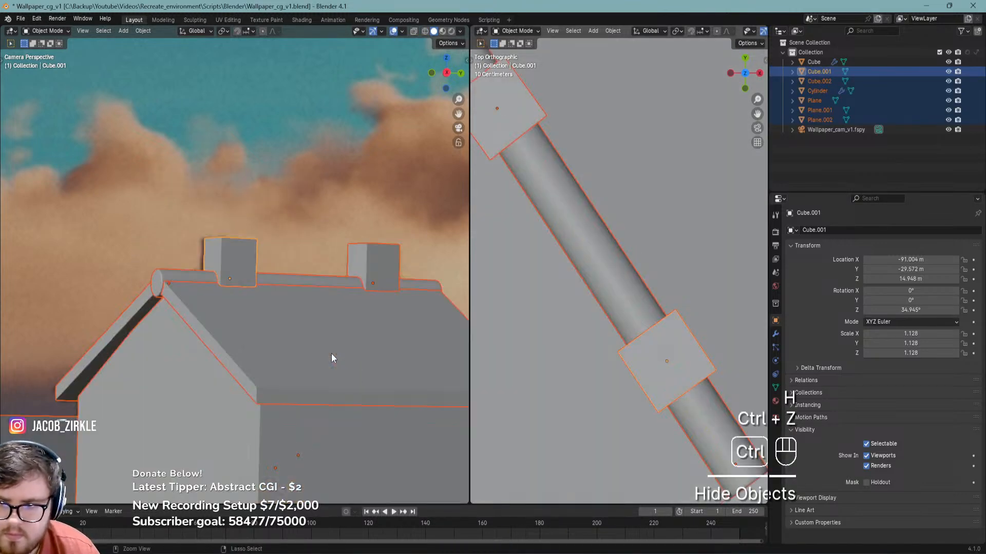
click(233, 252)
key(s)
key(x)
key(x)
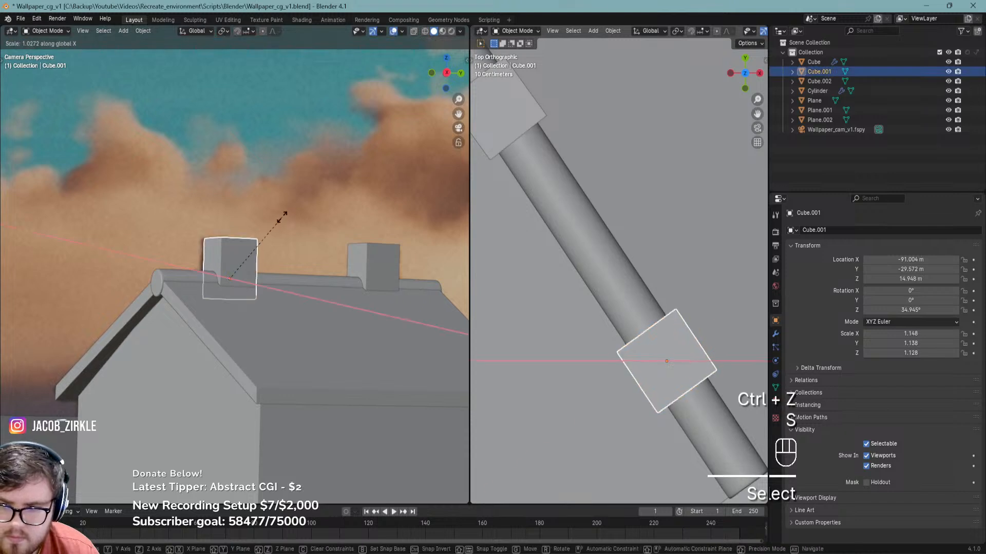
right_click(299, 217)
Widen the front chimney's whole mesh slightly along its local X axis in Edit Mode, and save the file
key(Tab)
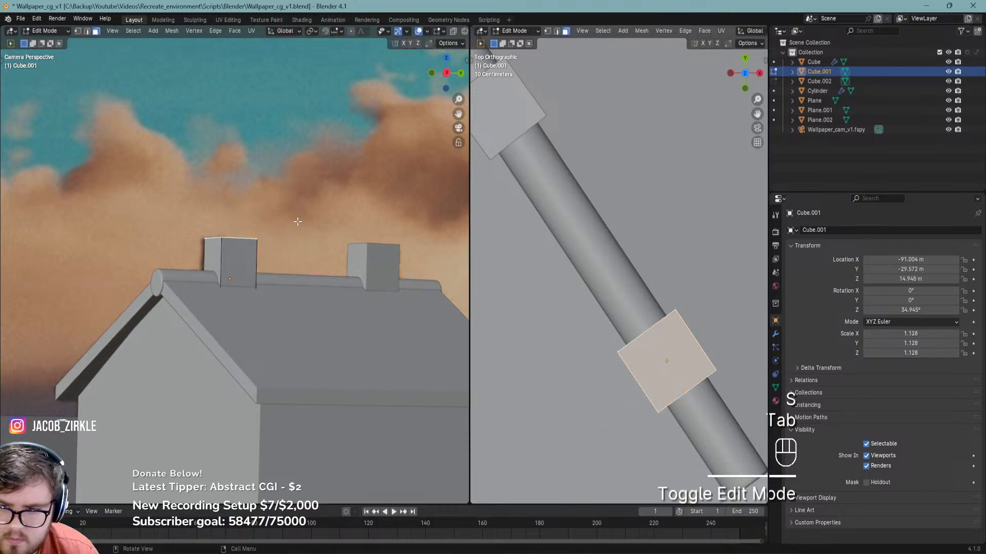
key(a)
key(d)
key(s)
key(x)
key(x)
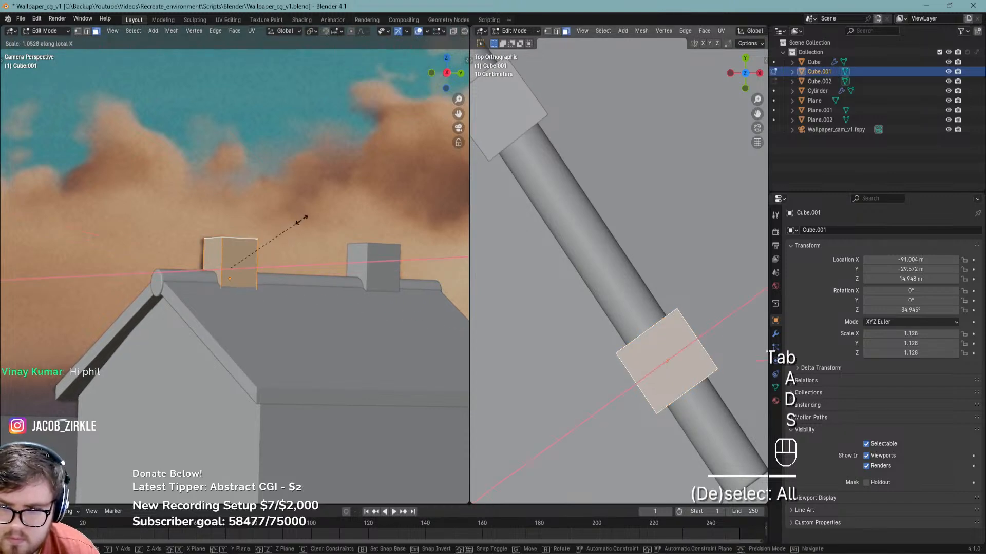
click(319, 218)
key(Tab)
scroll(279, 251, down, 8)
shift+middle_drag(328, 258, 246, 286)
key(ctrl+s)
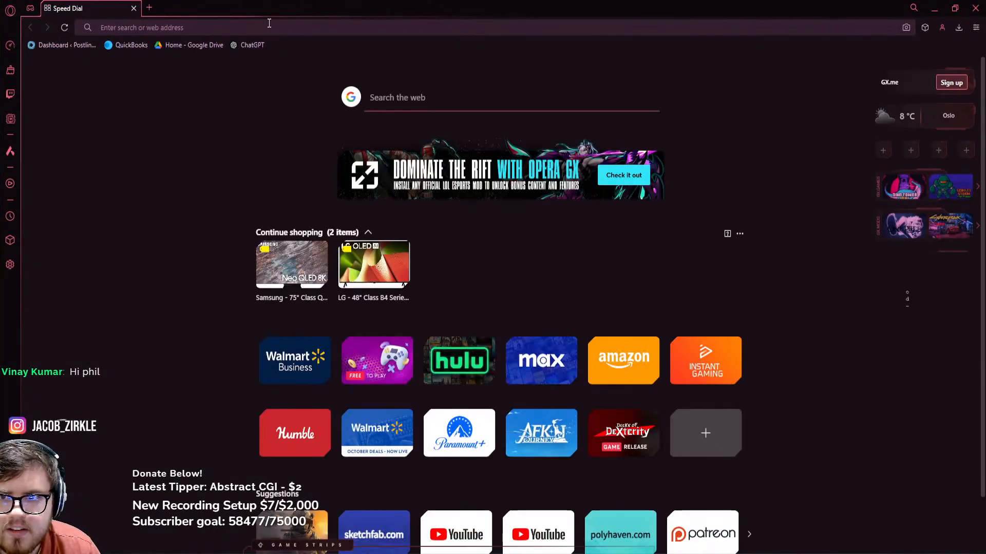
Switch to the web browser, open Instagram and go to the account's own profile page
text(instag)
key(Return)
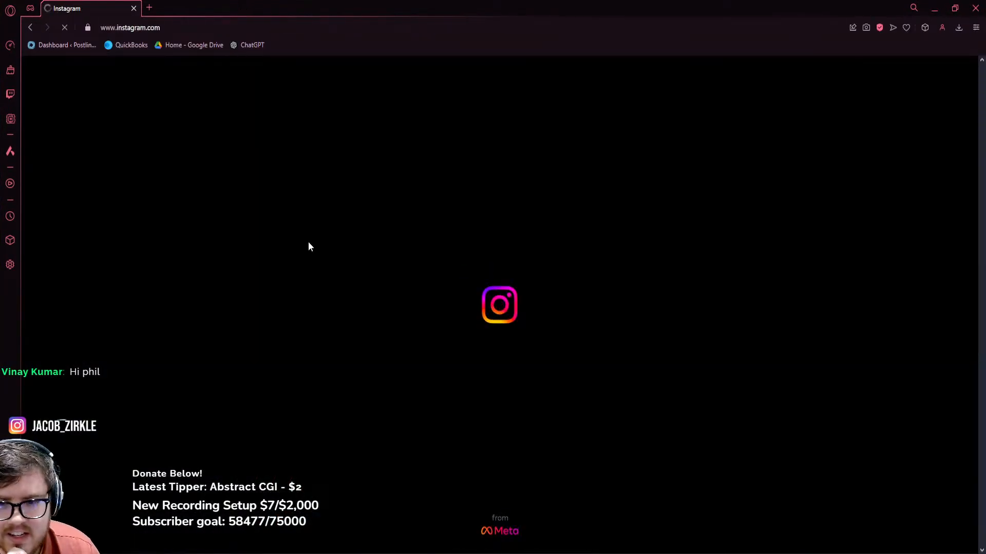
click(58, 338)
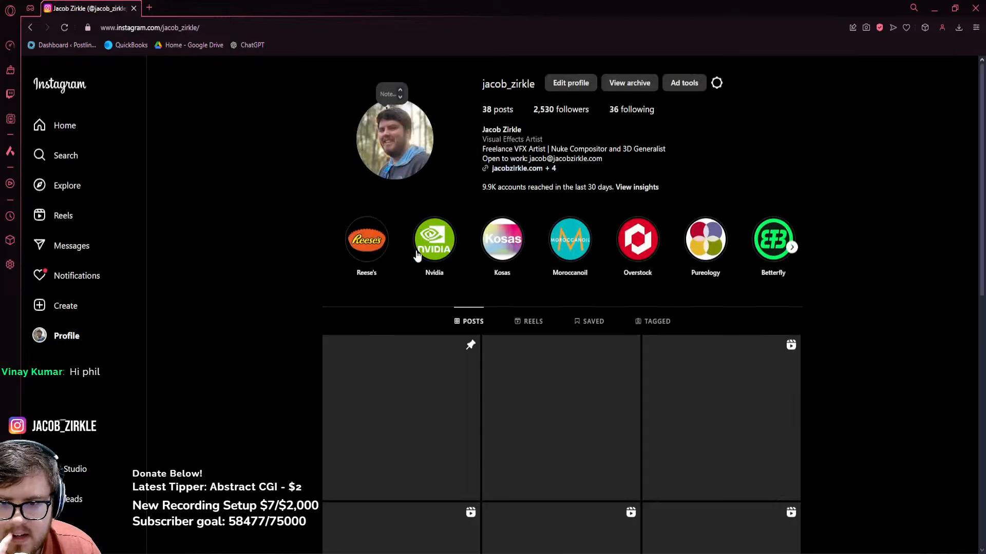
scroll(565, 390, down, 1)
scroll(843, 314, up, 1)
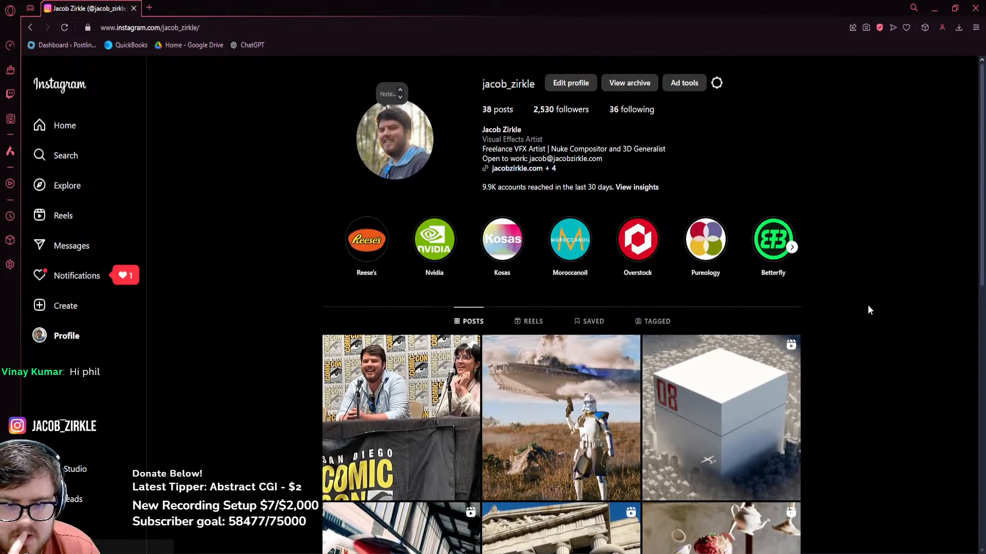
View the profile's Clone Wars art post and the first video in its Reels, closing each one
click(598, 384)
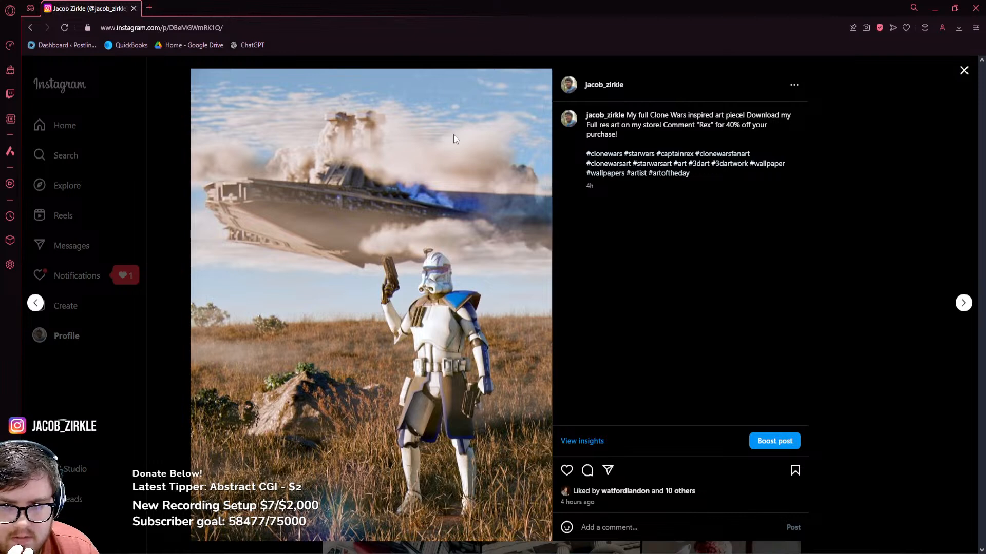
click(188, 364)
click(529, 322)
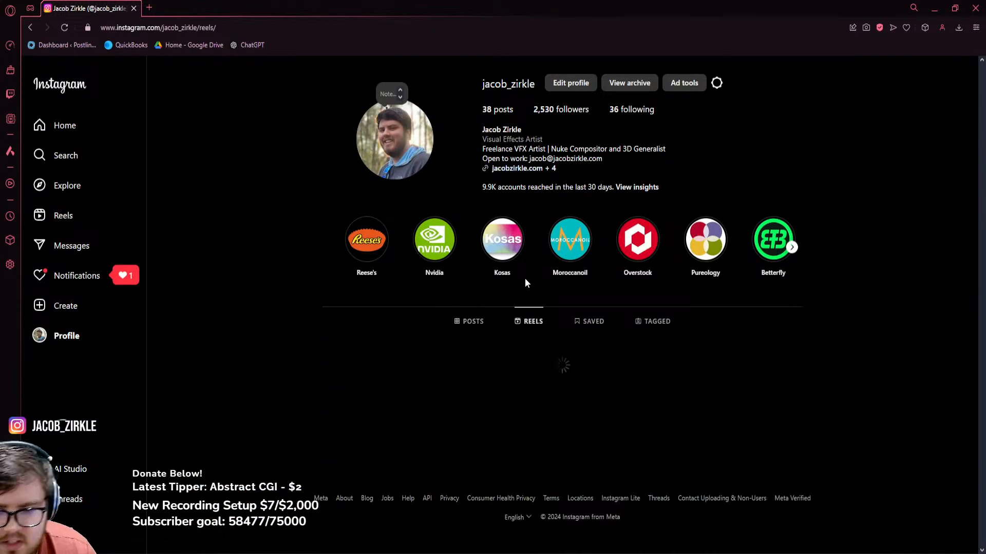
click(386, 378)
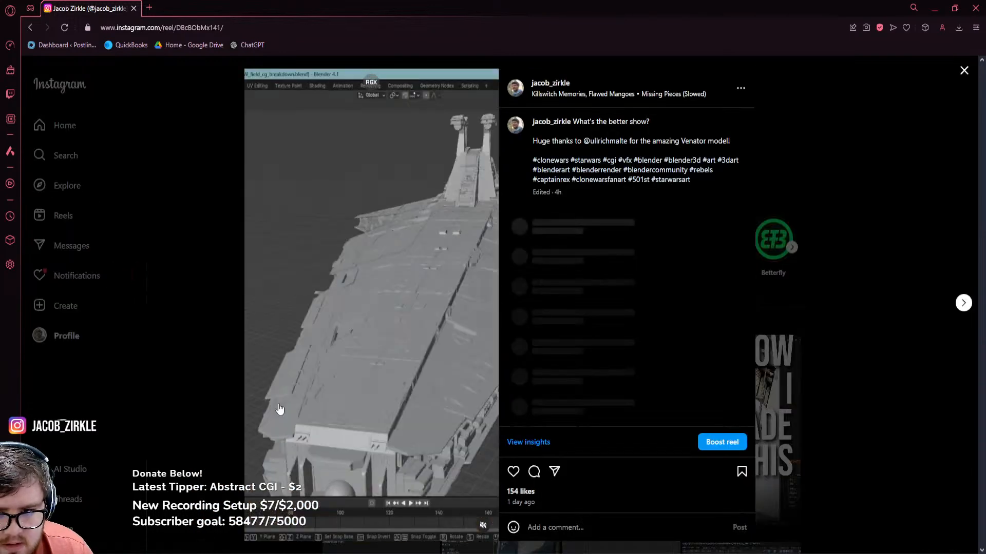
click(204, 420)
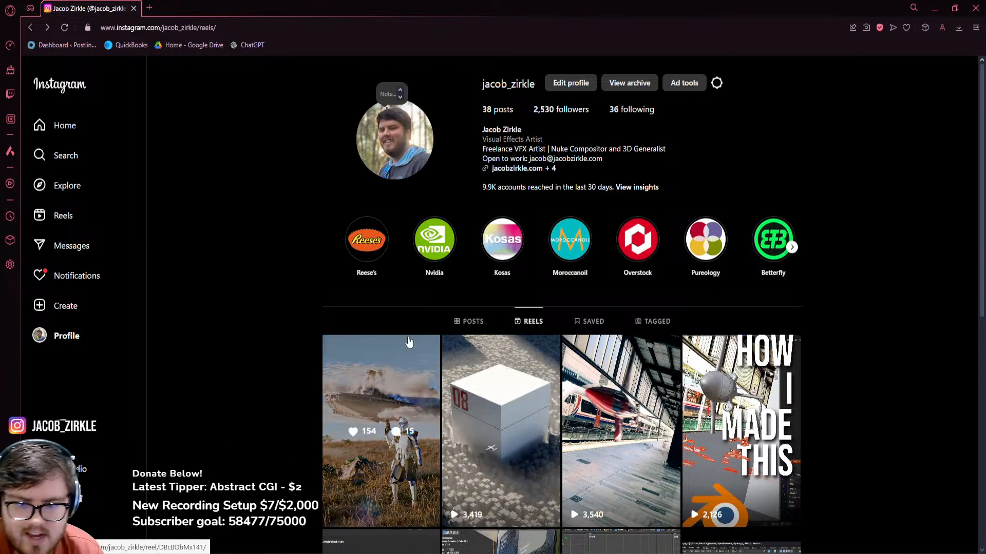
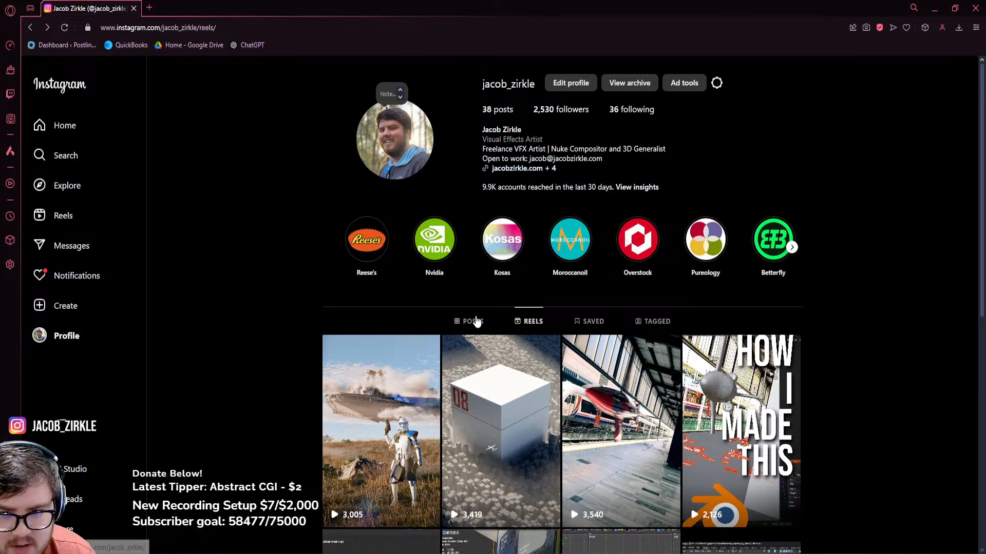
Return to the profile's posts, and open the Instagram home feed to look at its first post
click(474, 320)
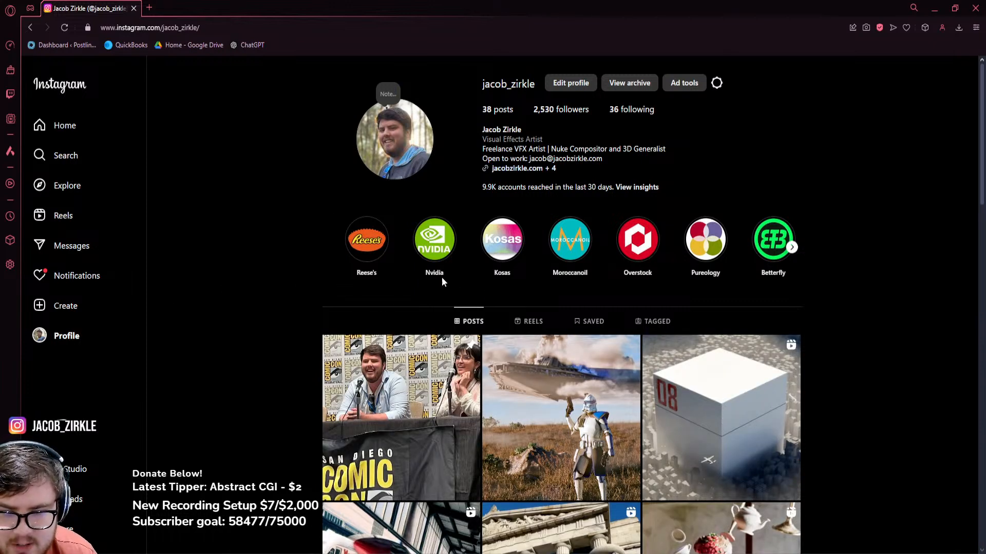
click(58, 135)
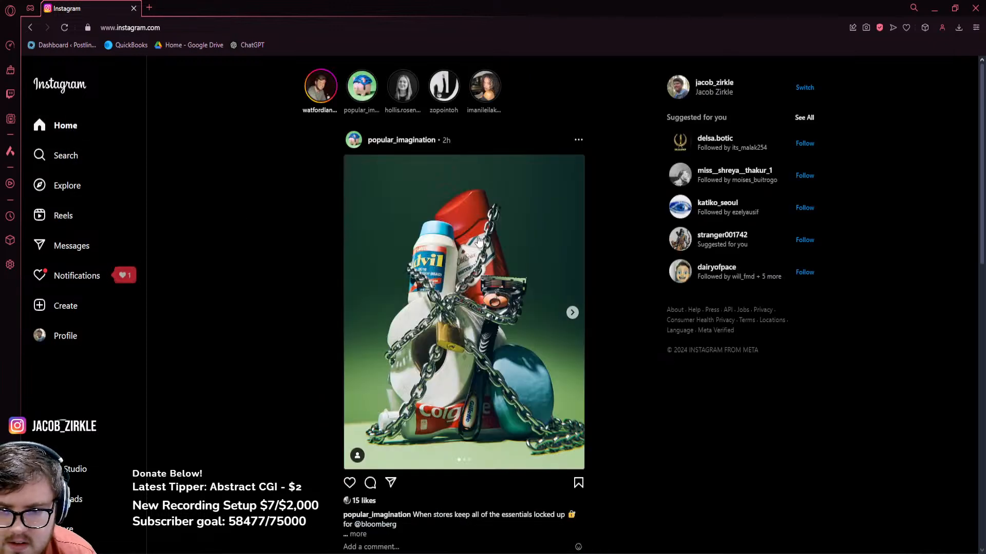
click(462, 226)
mouse_move(409, 147)
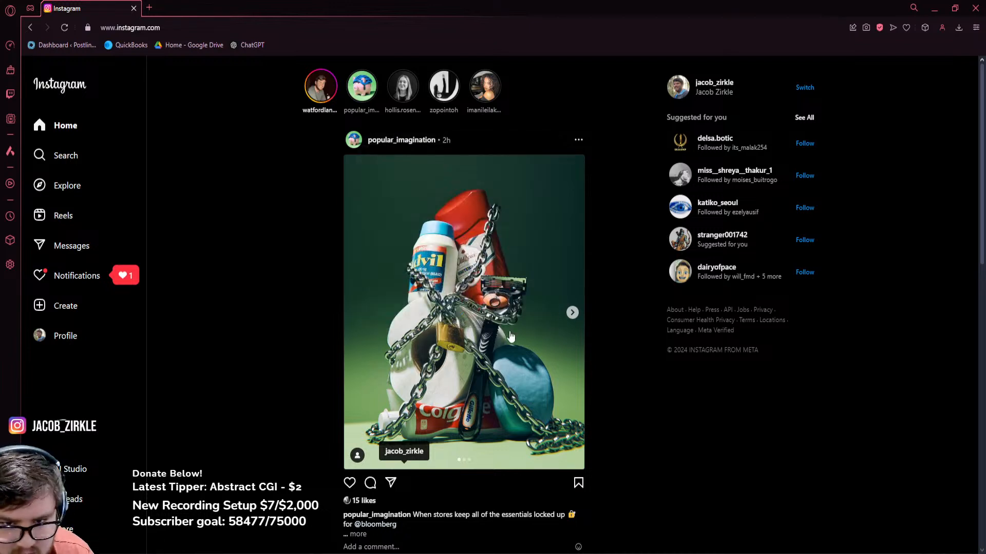
Look through all three images of the home feed's first post, return to its first image and like the post
scroll(502, 440, down, 1)
scroll(611, 378, up, 1)
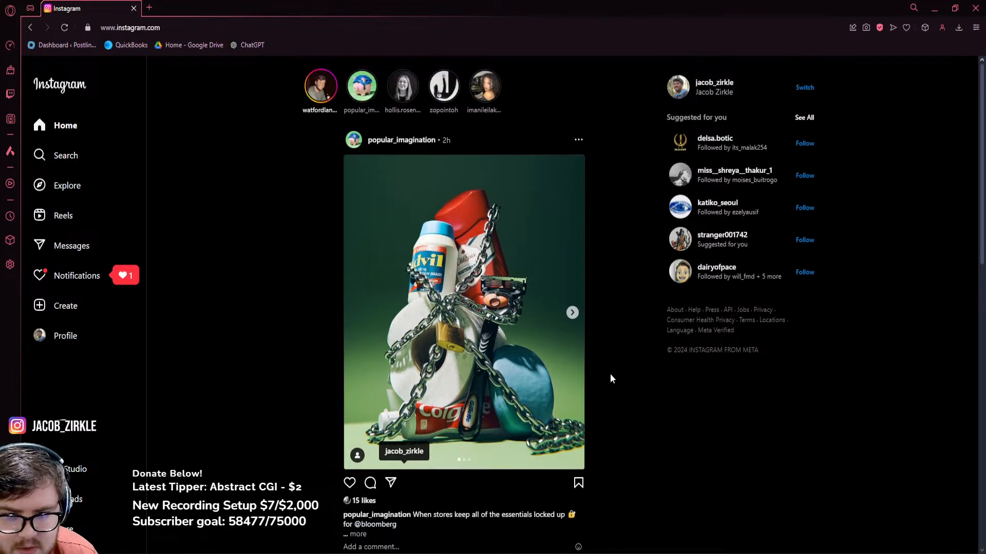
click(572, 314)
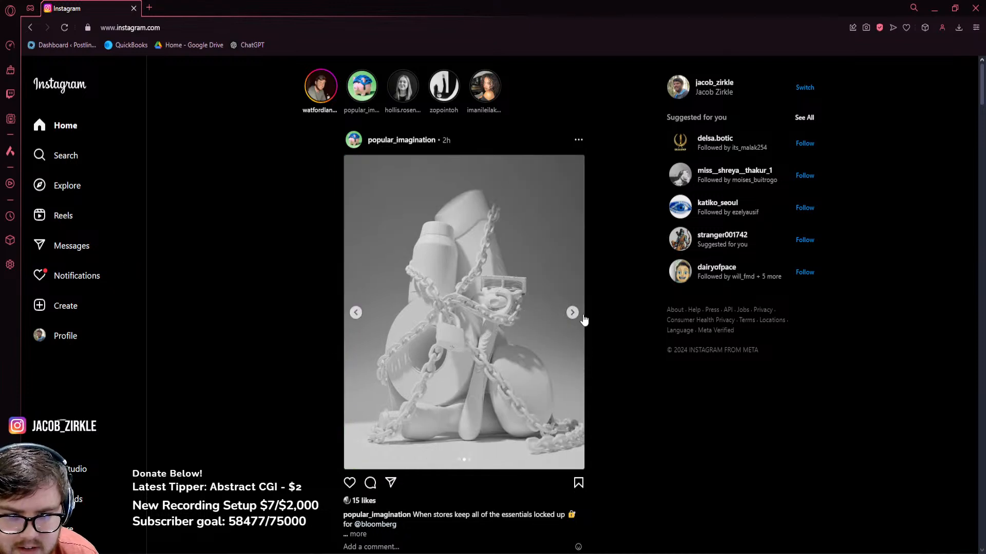
click(573, 314)
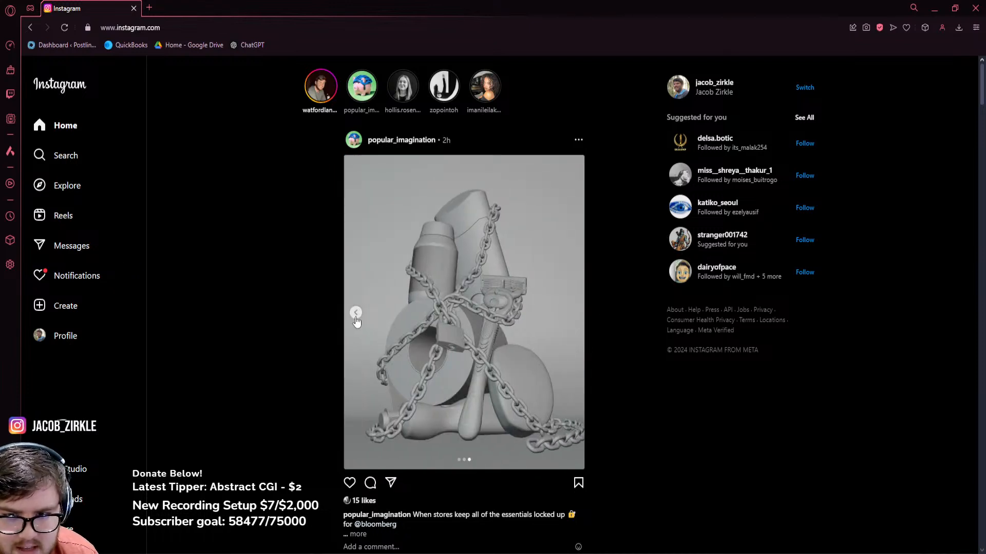
click(356, 313)
click(355, 313)
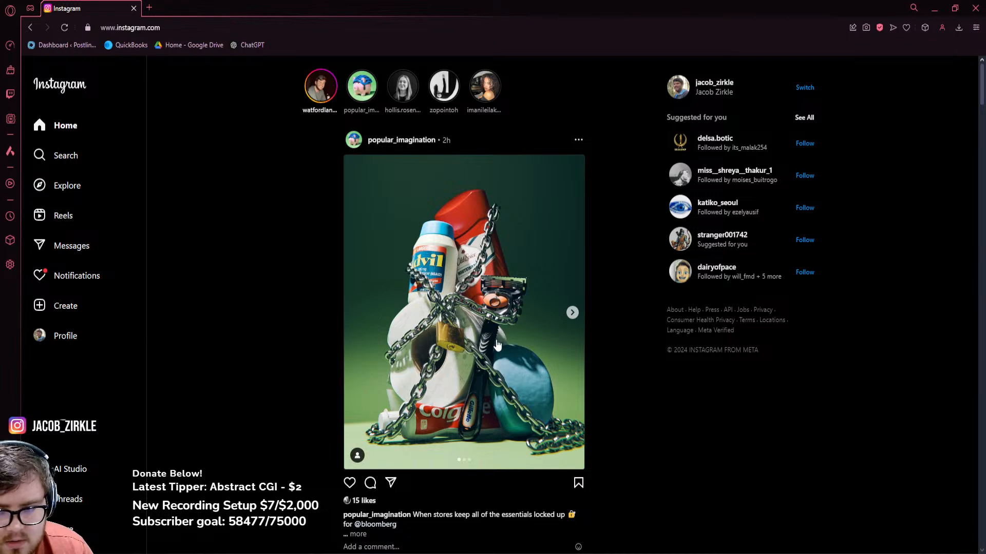
click(349, 483)
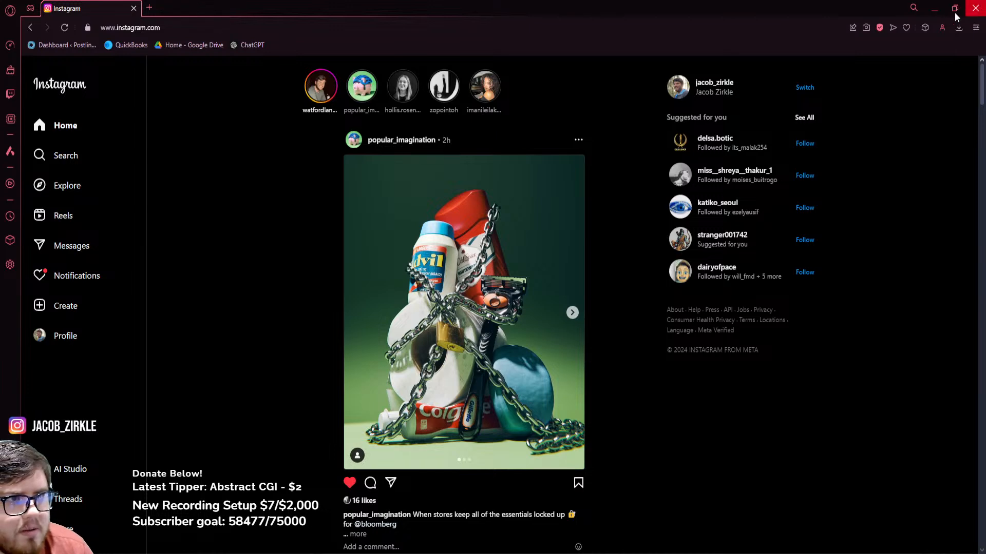
Minimize the browser to return to Blender, maximize the Blender window and save the file
click(934, 9)
double_click(411, 7)
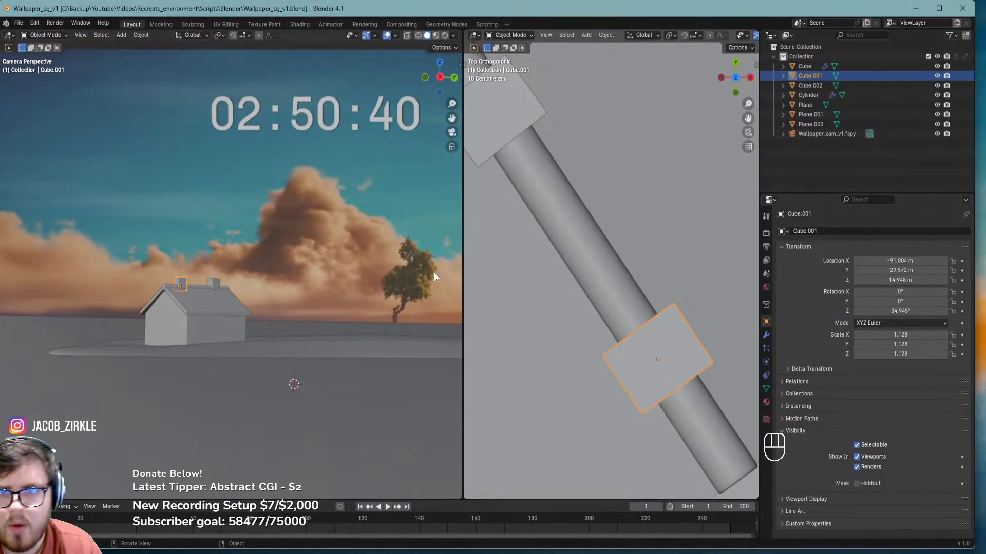
click(938, 9)
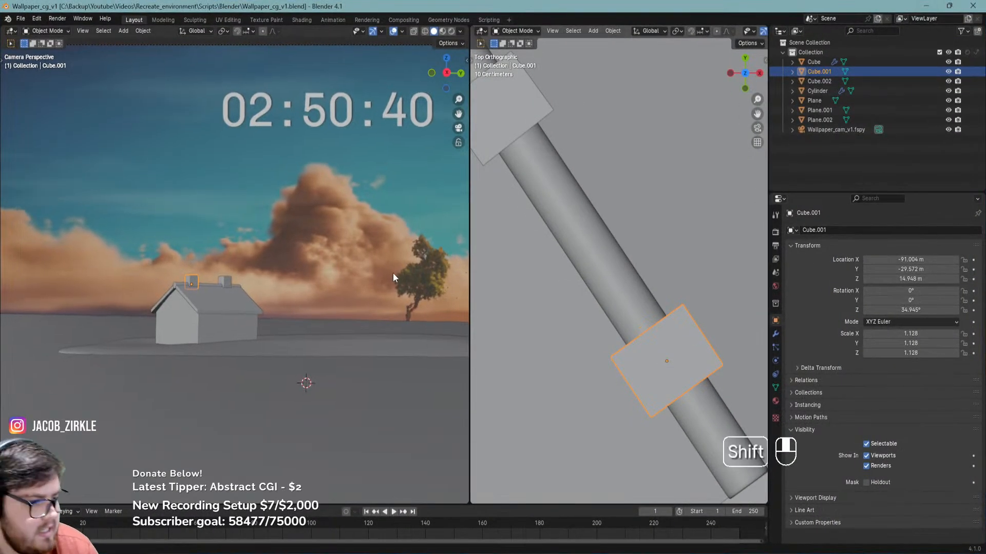
key(ctrl+s)
Temporarily hide all the scene geometry to examine the bench and tree in the background image, saving the file and unhiding everything
shift+middle_drag(300, 324, 306, 295)
scroll(307, 293, up, 3)
shift+middle_drag(373, 334, 271, 318)
key(z)
click(445, 330)
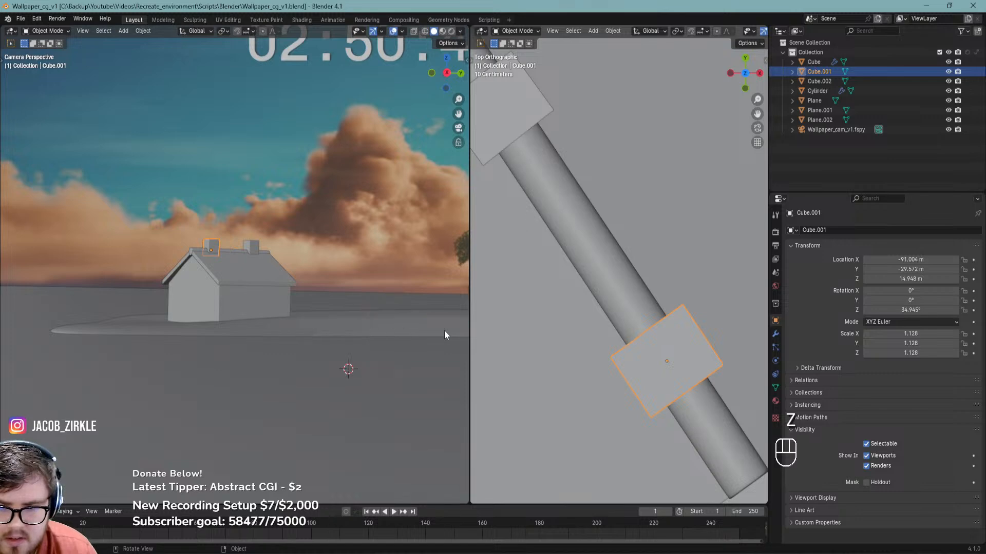
shift+middle_drag(444, 330, 361, 342)
drag(72, 225, 255, 406)
key(h)
scroll(335, 329, up, 5)
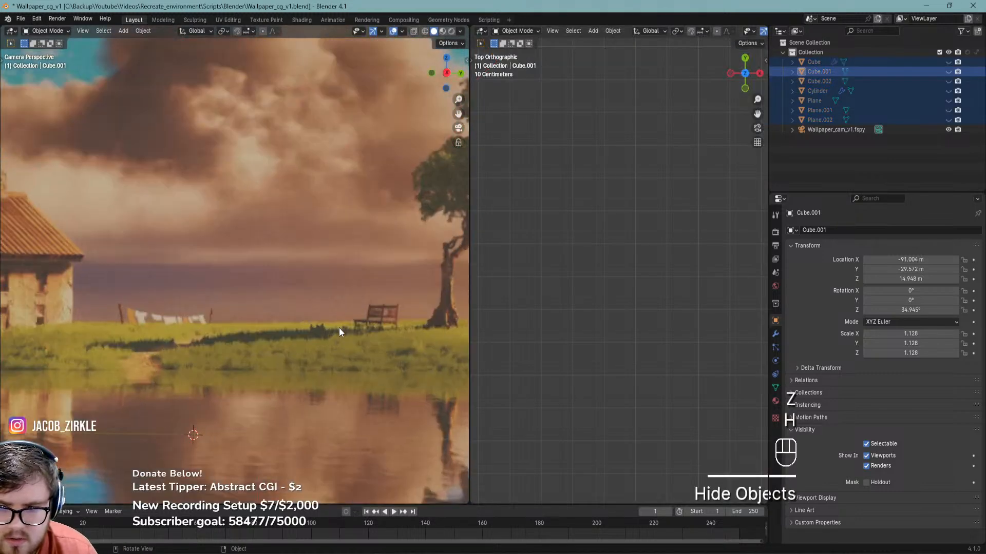
shift+middle_drag(389, 319, 297, 343)
key(ctrl+s)
scroll(296, 343, down, 5)
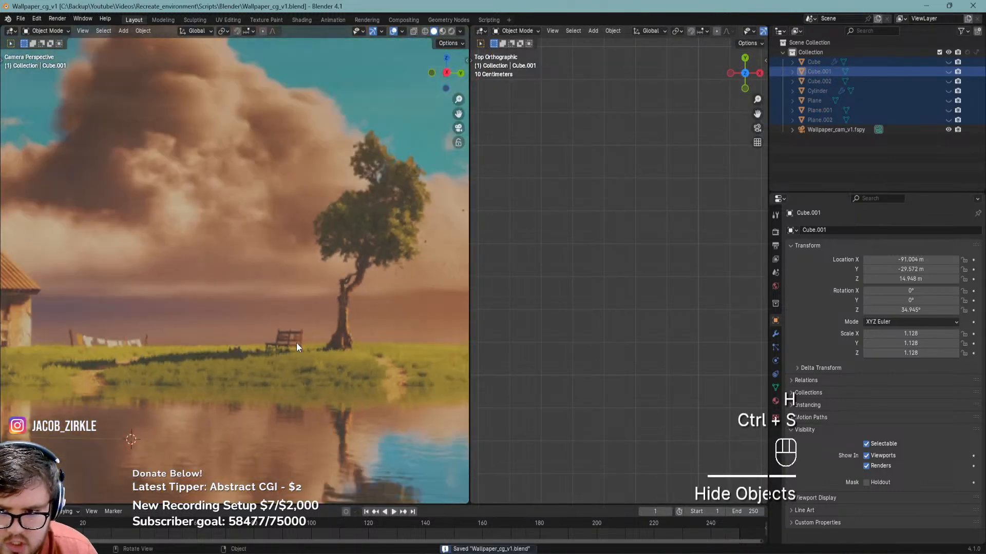
key(alt+h)
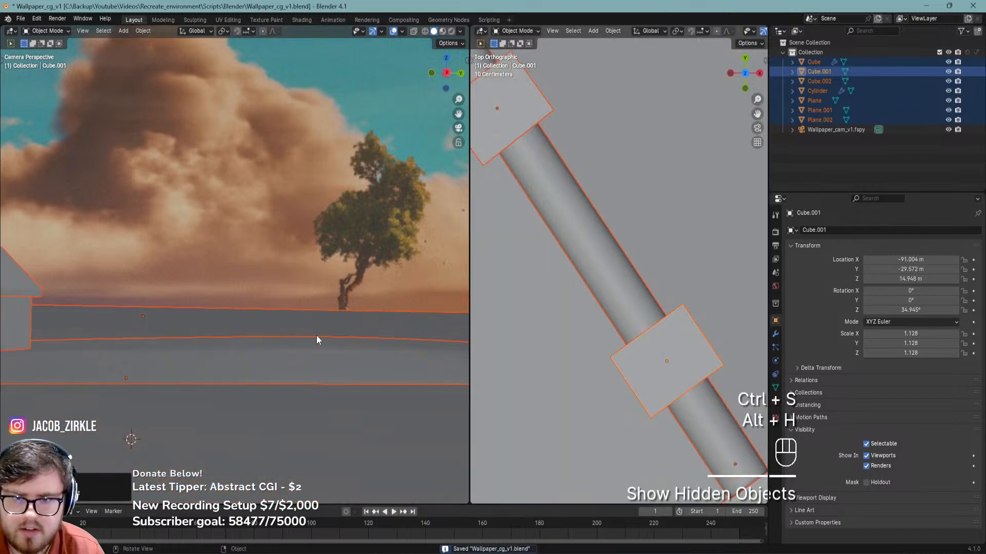
Turn the top-view viewport into an Asset Browser, widen it and search the assets for "bench"
click(480, 31)
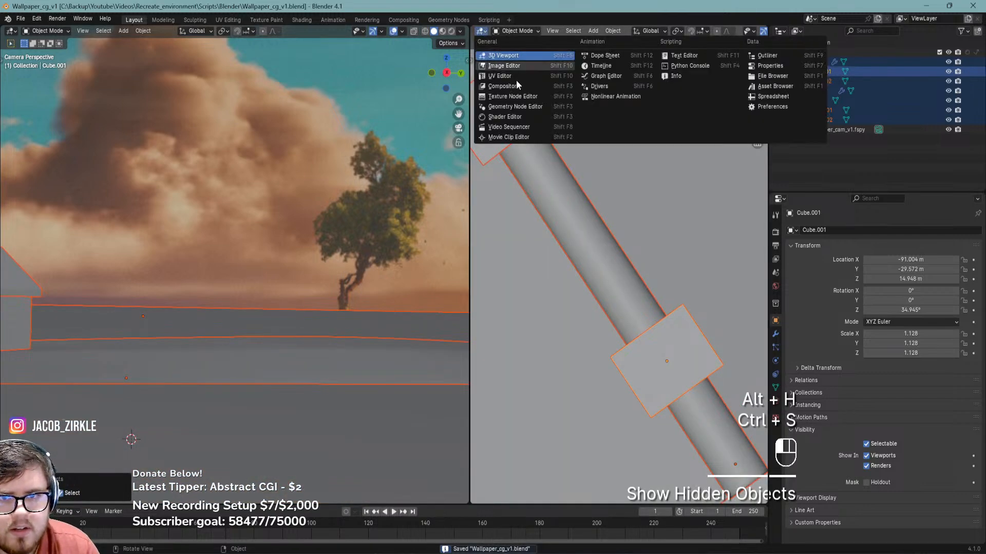
click(772, 86)
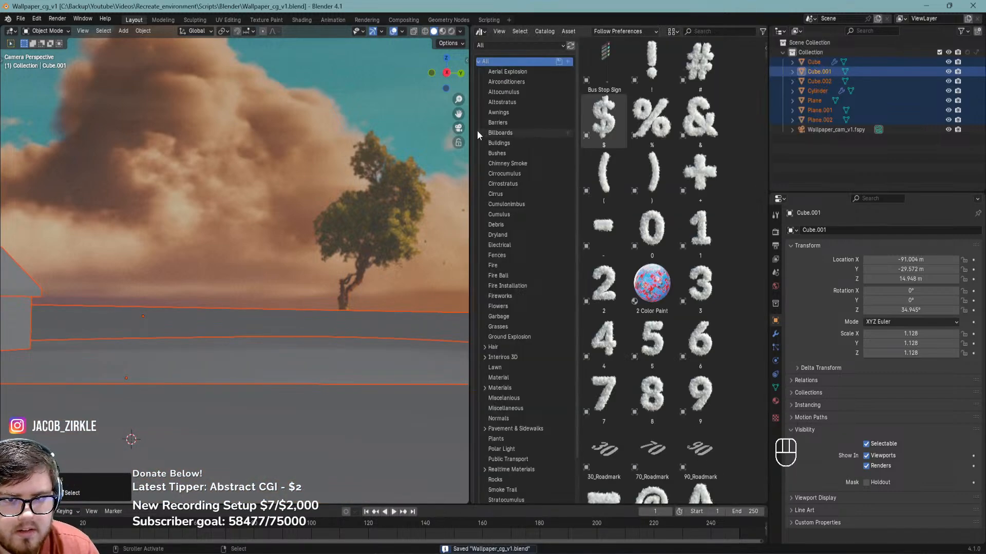
drag(469, 130, 331, 130)
click(698, 30)
text(bench)
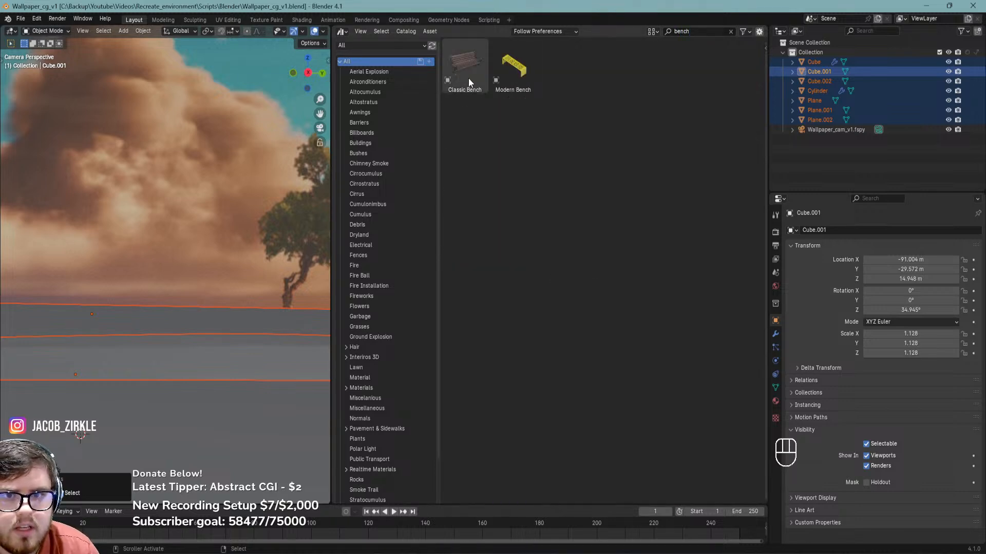
Place the Classic Bench asset in the camera view and slide it horizontally back towards the island, keeping its height
drag(469, 74, 214, 392)
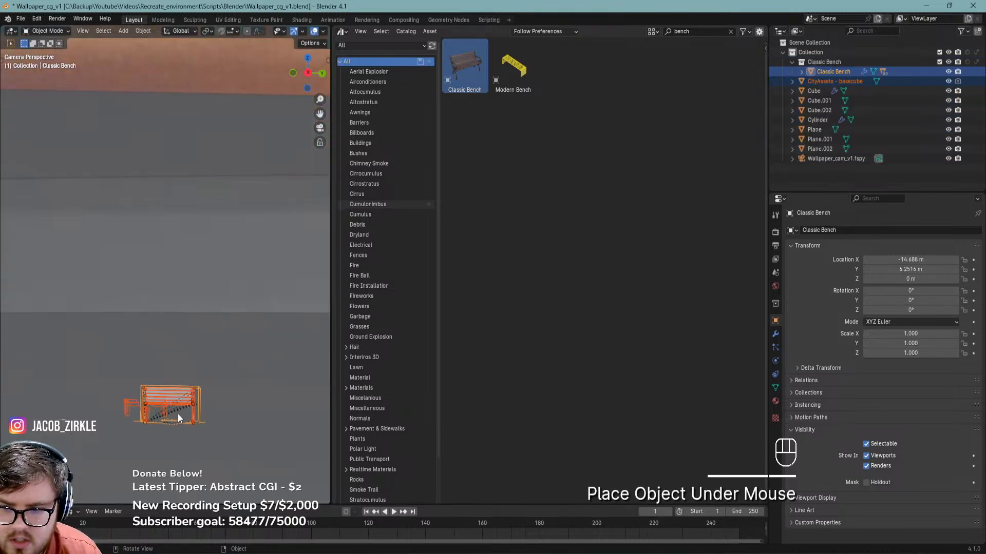
scroll(177, 410, down, 5)
key(g)
key(shift+z)
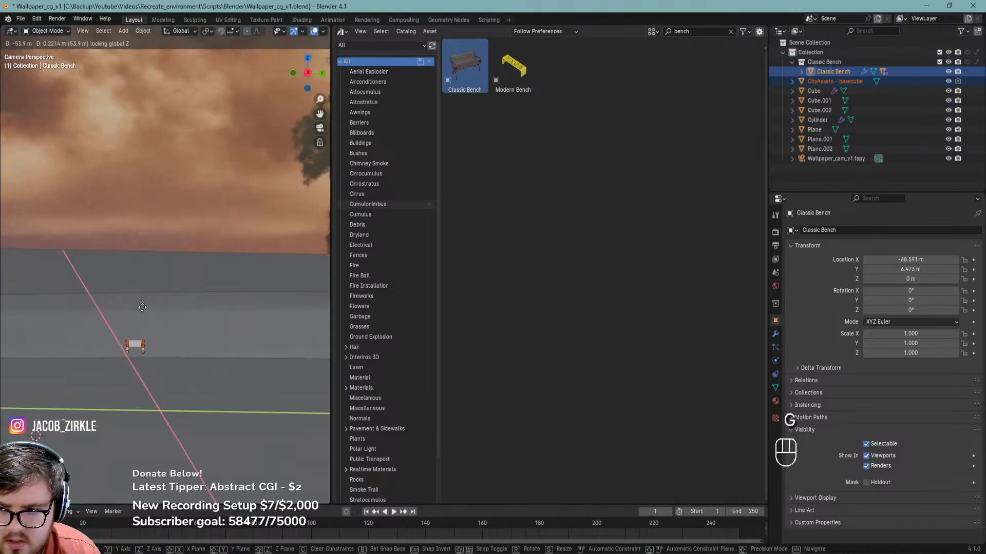
click(141, 311)
Raise the bench about 2.34 m and slide it horizontally about 24 m farther back along X
key(g)
key(z)
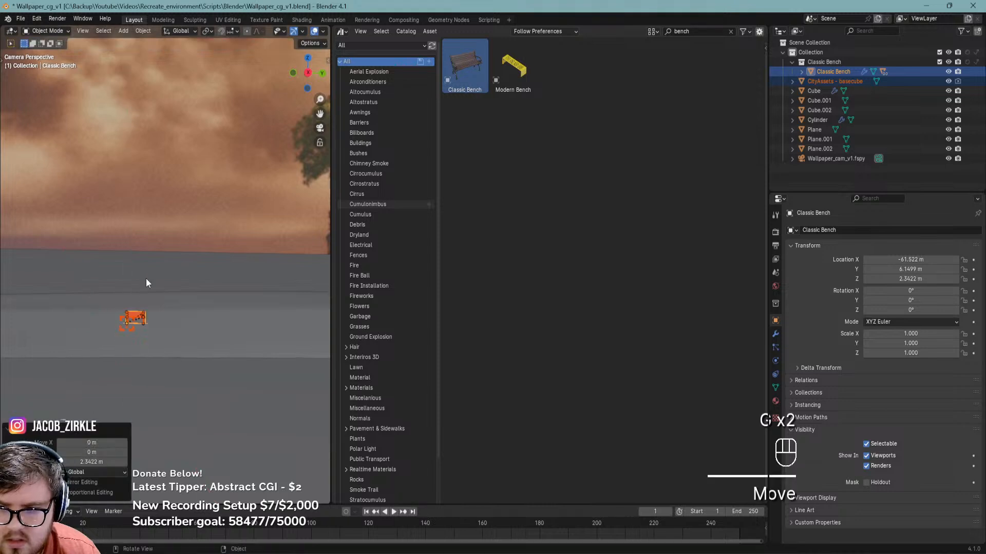
click(146, 278)
key(g)
key(shift+z)
click(144, 267)
scroll(130, 321, up, 3)
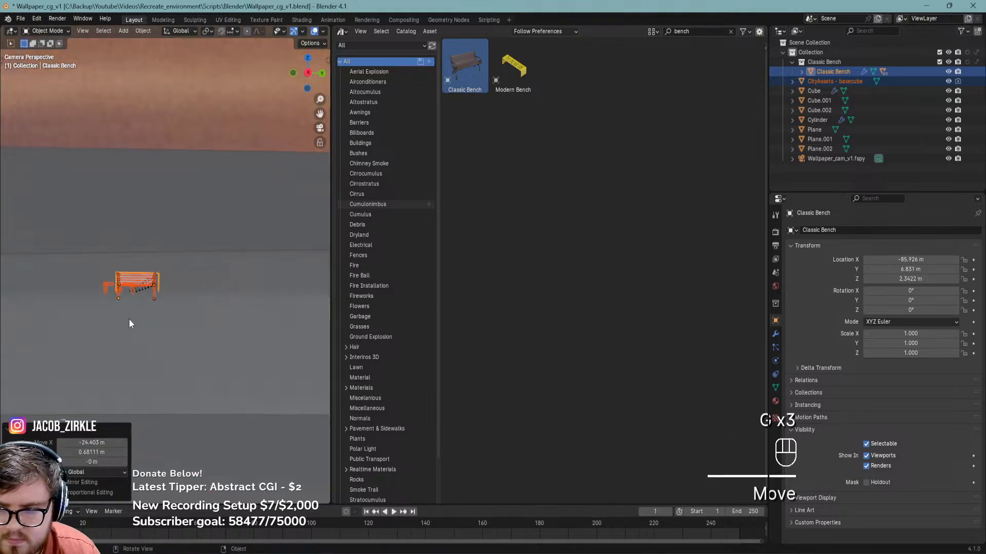
Show the Classic Bench's dimensions in the viewport sidebar and try enlarging the bench uniformly
key(n)
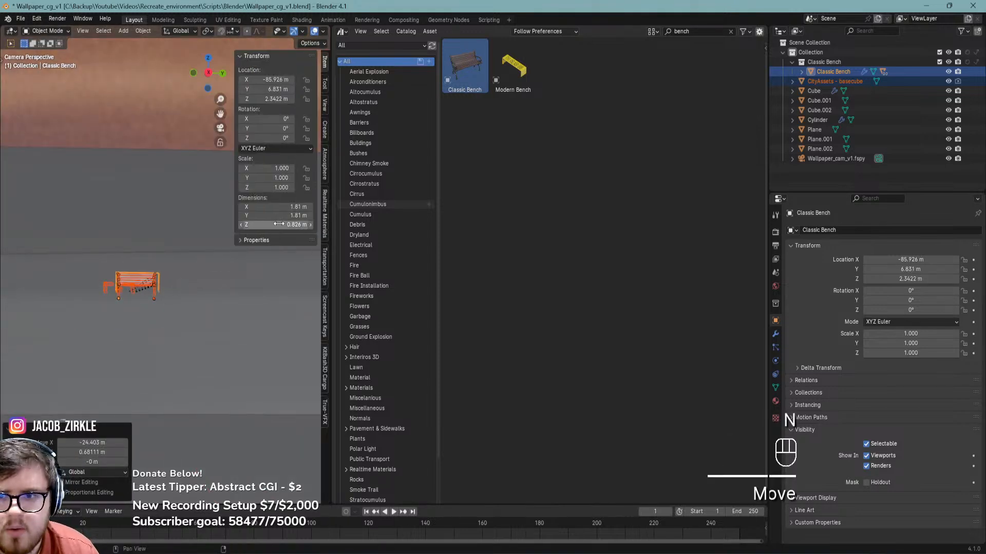
click(156, 288)
scroll(163, 281, up, 3)
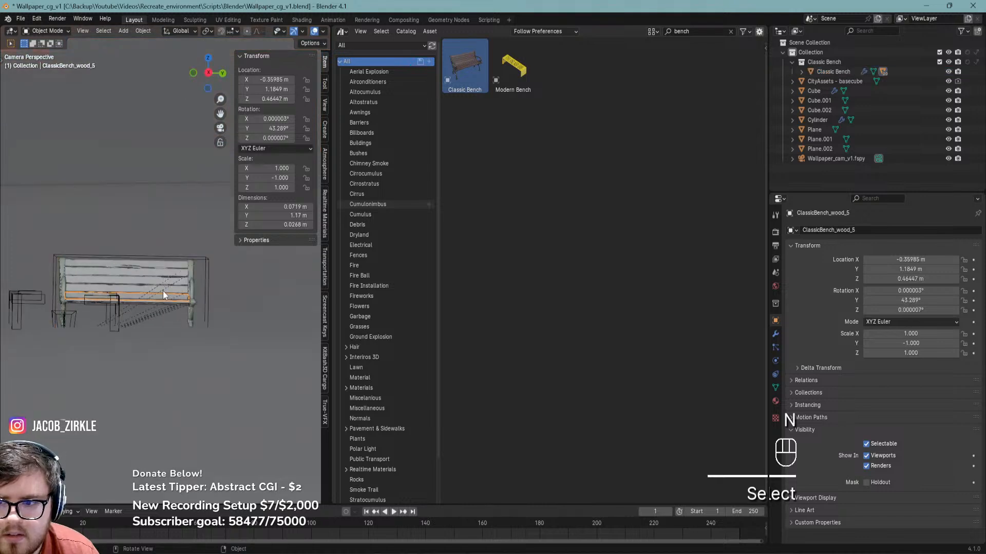
click(204, 257)
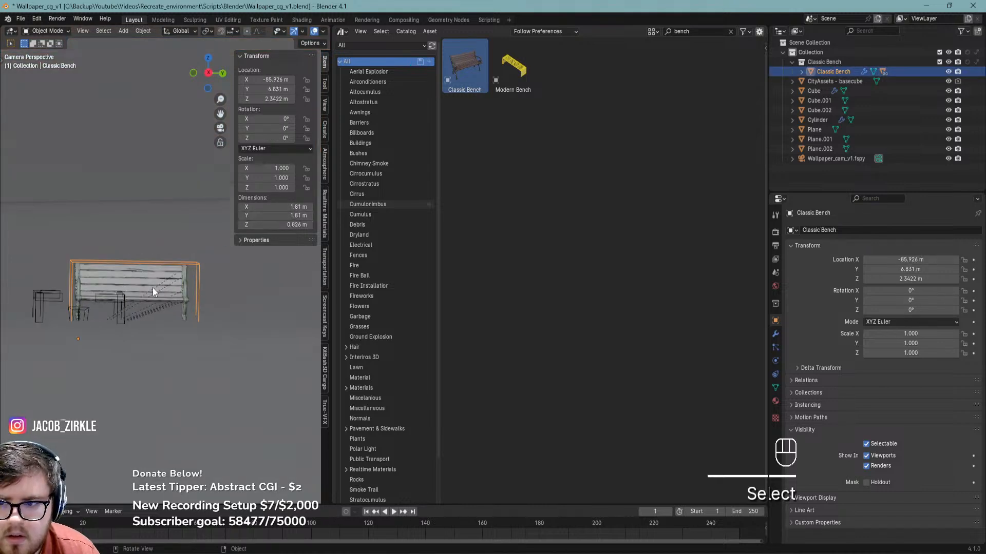
key(s)
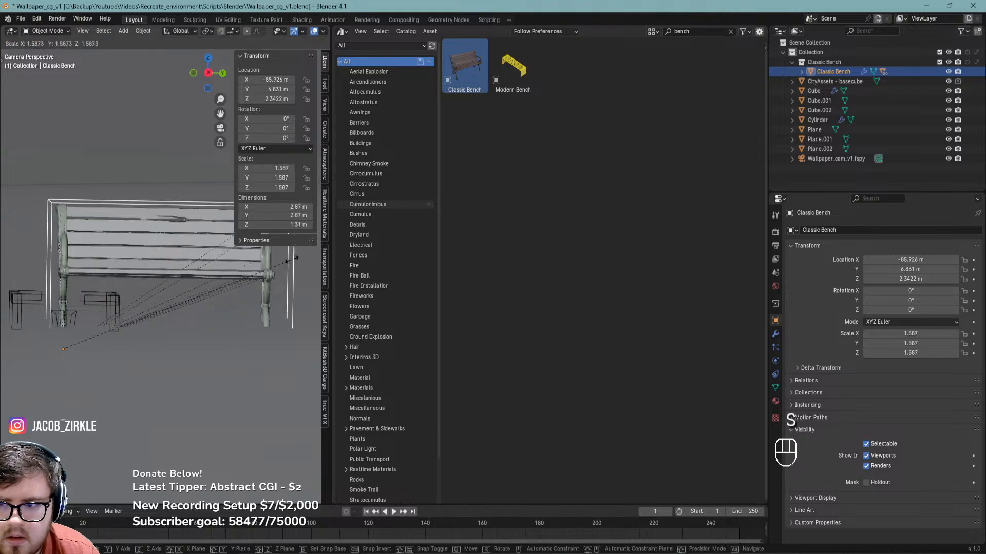
right_click(170, 245)
Add a 2 m cube and raise its mesh 1 m in Edit Mode so that its base sits on its origin
scroll(85, 292, down, 15)
shift+middle_drag(93, 288, 262, 312)
scroll(283, 316, down, 3)
key(shift+a)
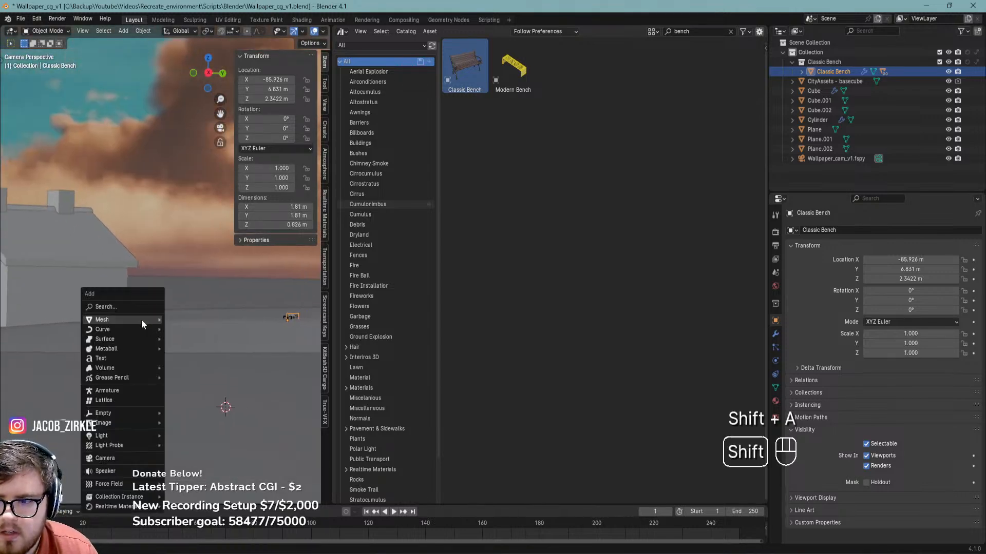
mouse_move(125, 322)
click(198, 113)
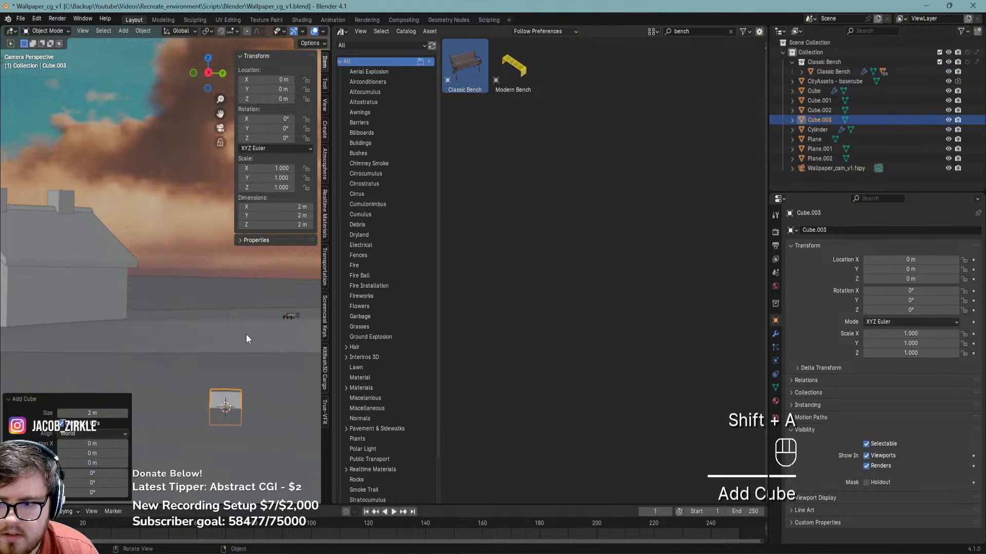
key(Tab)
key(a)
key(g)
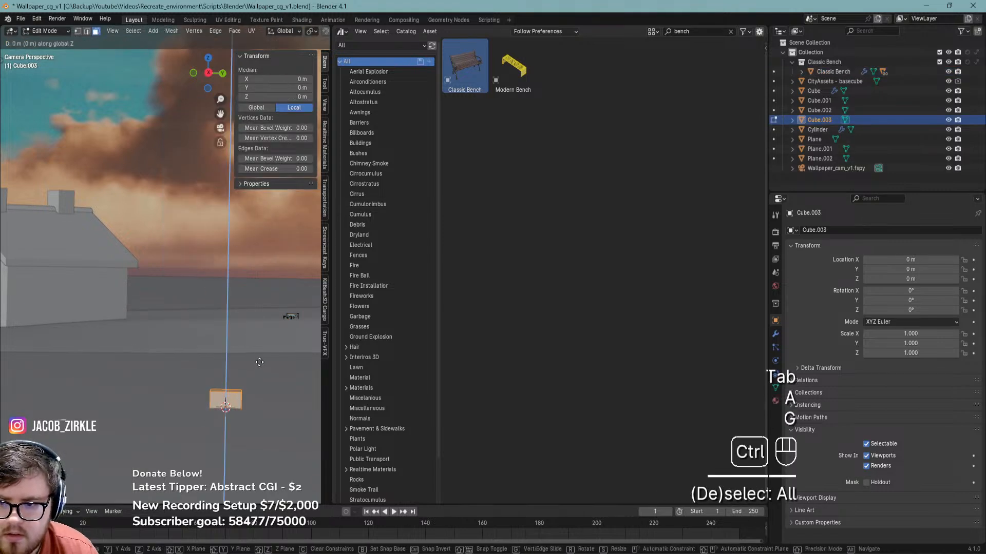
ctrl+click(267, 359)
key(g)
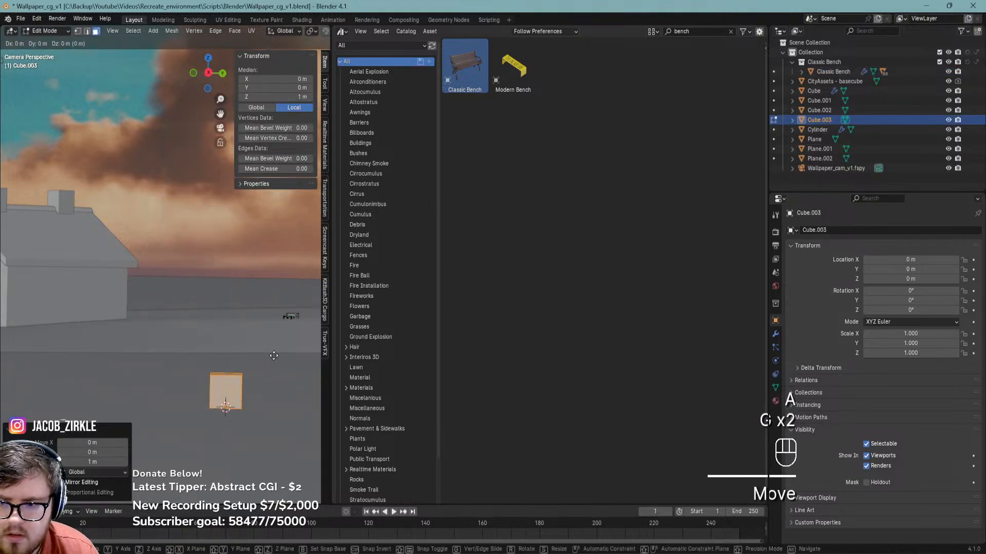
right_click(274, 356)
key(Tab)
Move the cube to the front wall of the house at about X -81.4 m, Y -18.7 m, and raise it about 1.85 m
key(g)
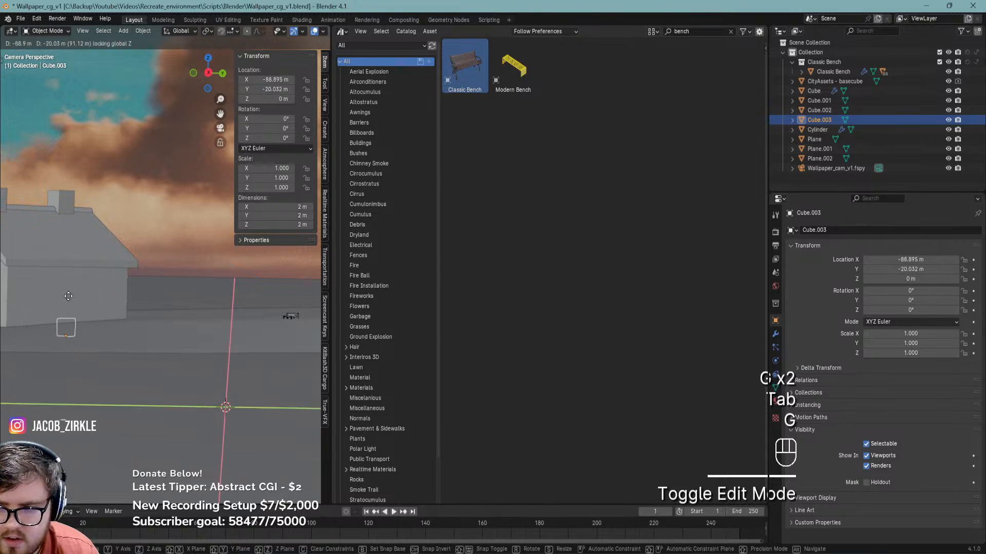
click(71, 295)
key(g)
middle_click(69, 287)
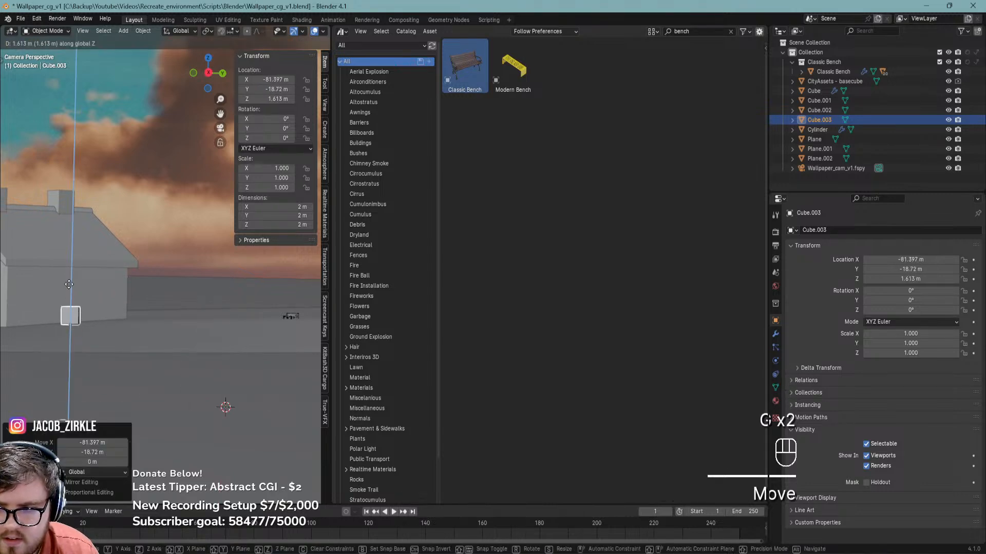
click(69, 282)
Compare the cube with the pictured door and the bench with the pictured bench in wireframe, return to solid shading and save
key(z)
click(51, 303)
scroll(52, 305, up, 6)
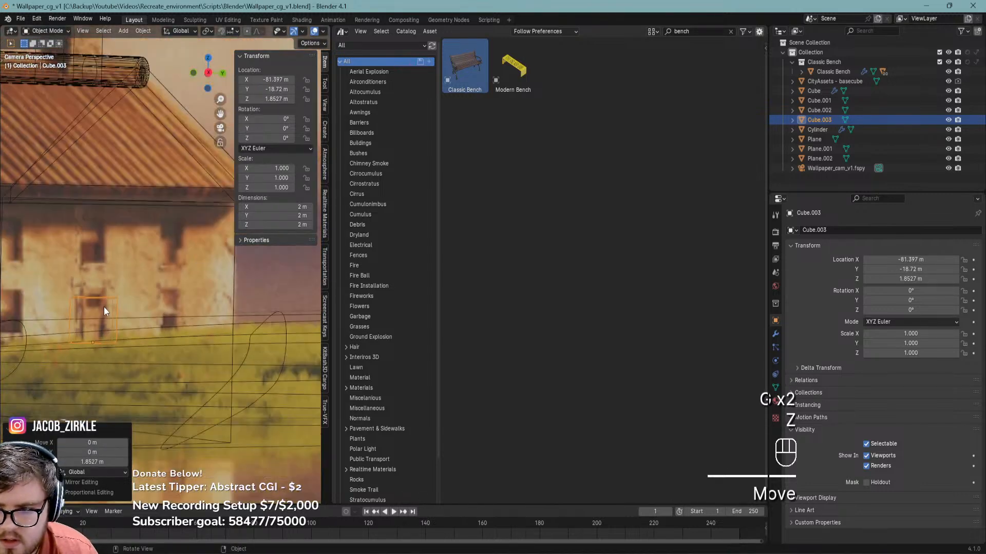
scroll(103, 306, down, 4)
shift+middle_drag(211, 331, 100, 358)
scroll(162, 341, up, 2)
scroll(162, 341, down, 2)
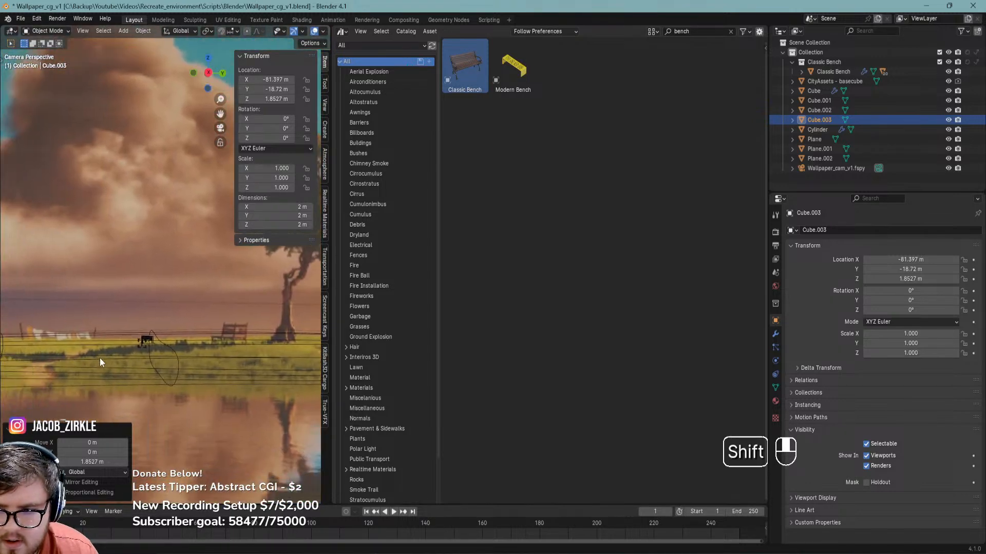
key(z)
click(164, 344)
mouse_move(164, 343)
shift+middle_down()
mouse_move(163, 334)
mouse_move(168, 358)
shift+middle_up()
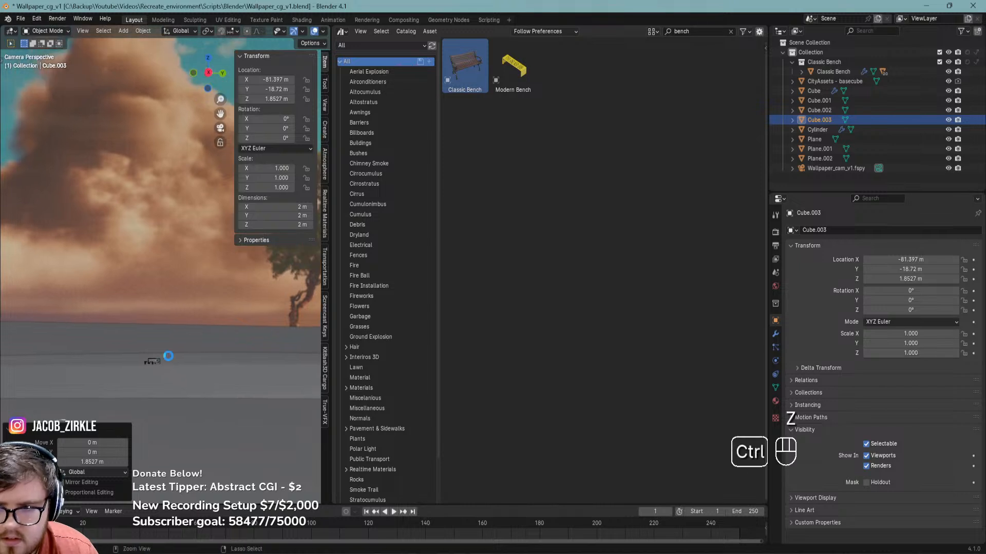
key(ctrl+s)
Hide the large plane behind the island and switch the camera view to wireframe shading
click(184, 339)
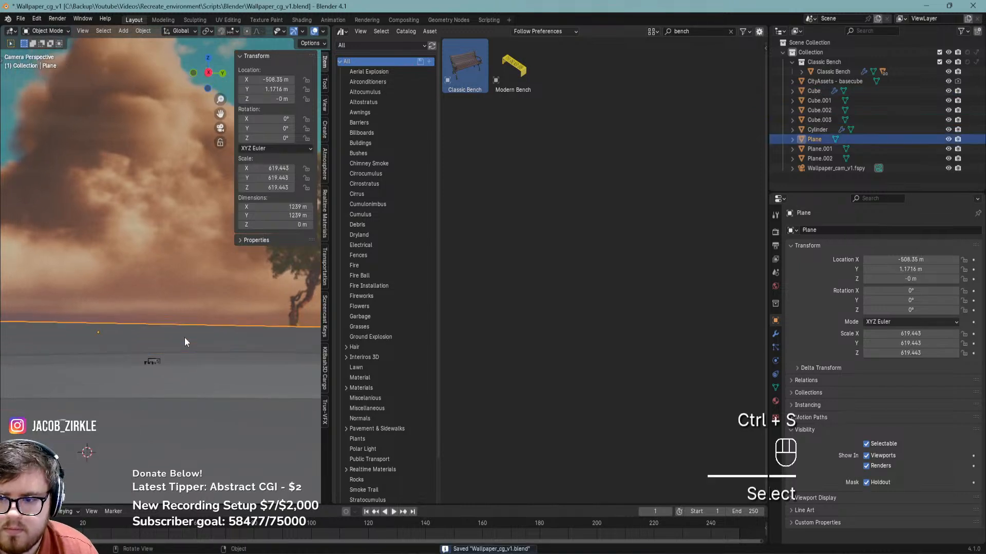
key(h)
key(z)
click(126, 359)
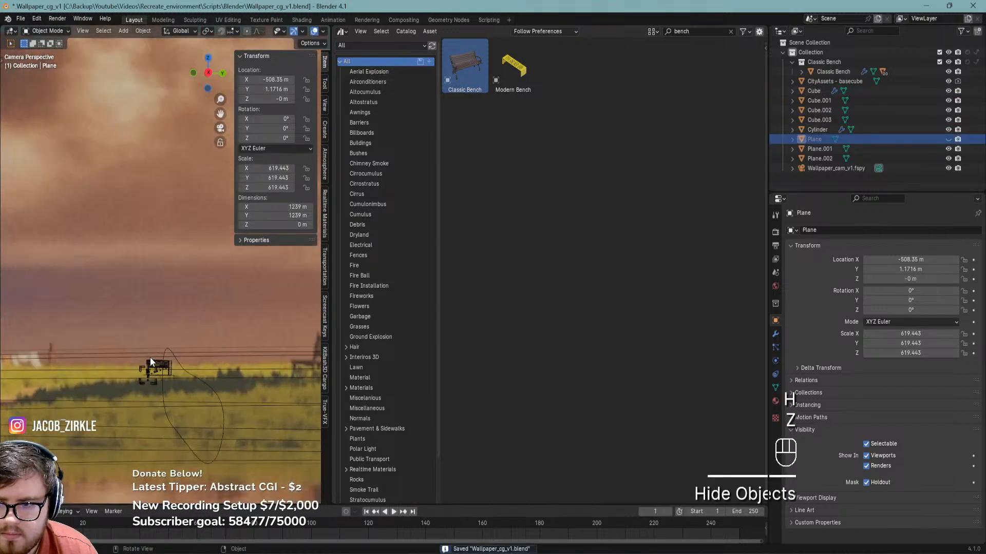
Delete the CityAssets - basecube object beside the bench and select one of the bench's cast-iron parts
click(149, 380)
key(x)
click(156, 382)
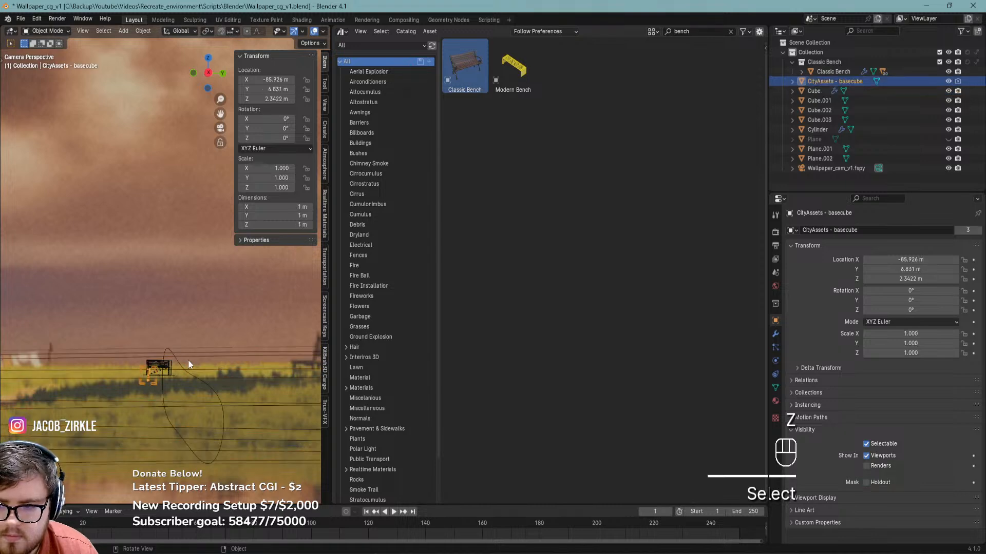
click(168, 373)
scroll(168, 373, up, 5)
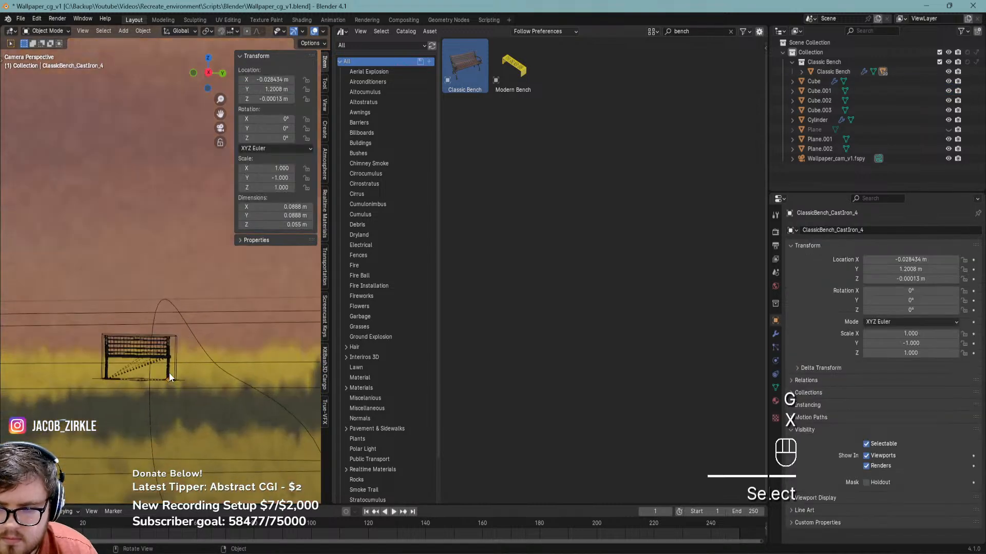
Move the Classic Bench to about X -79.4 m, Y 15.7 m beside the pictured tree, rotate it about -40° and scale it to about 2.94
scroll(175, 366, down, 8)
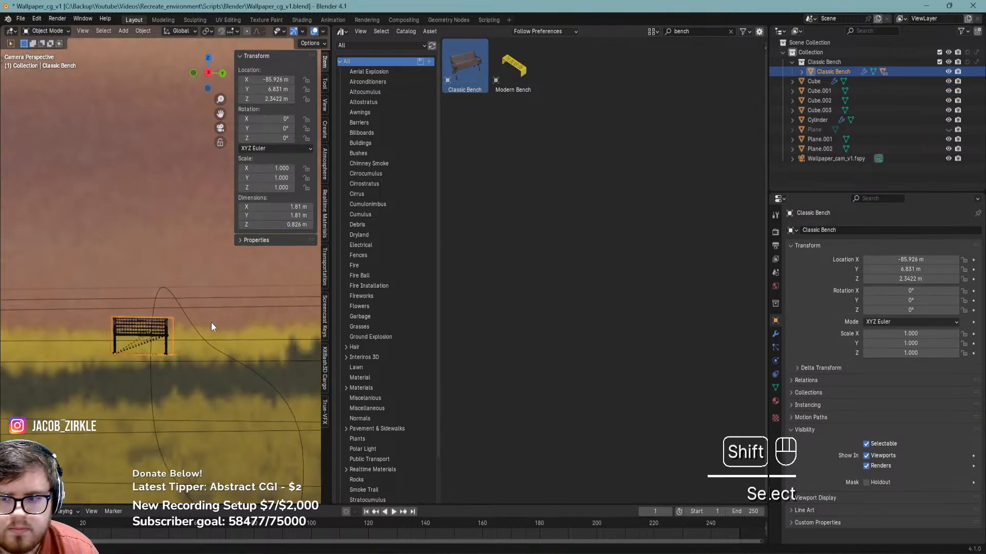
key(g)
click(288, 360)
key(r)
click(313, 379)
key(s)
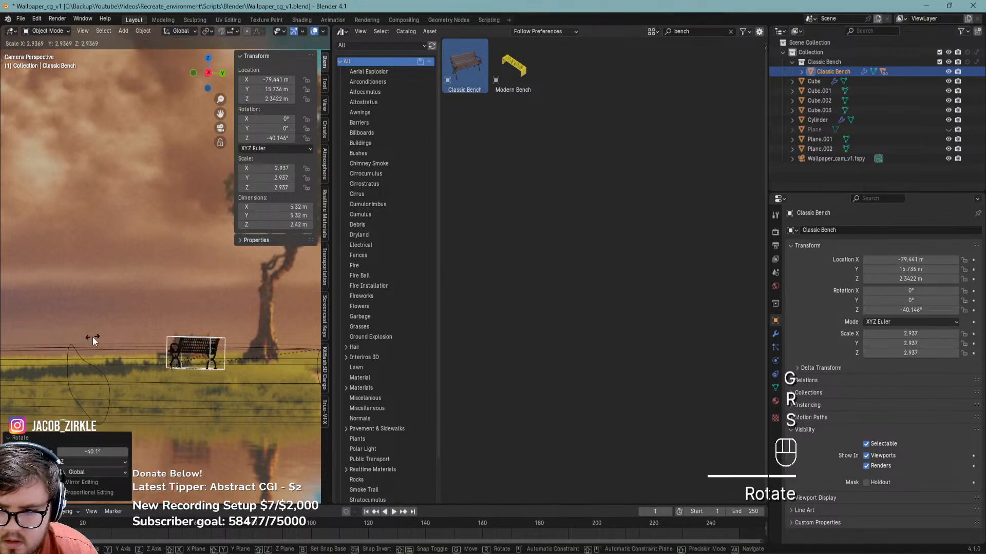
shift+click(77, 339)
Check the bench in solid shading, return to wireframe and move it horizontally to about X -54.5 m, Y 12.7 m
key(g)
click(79, 335)
key(z)
click(195, 343)
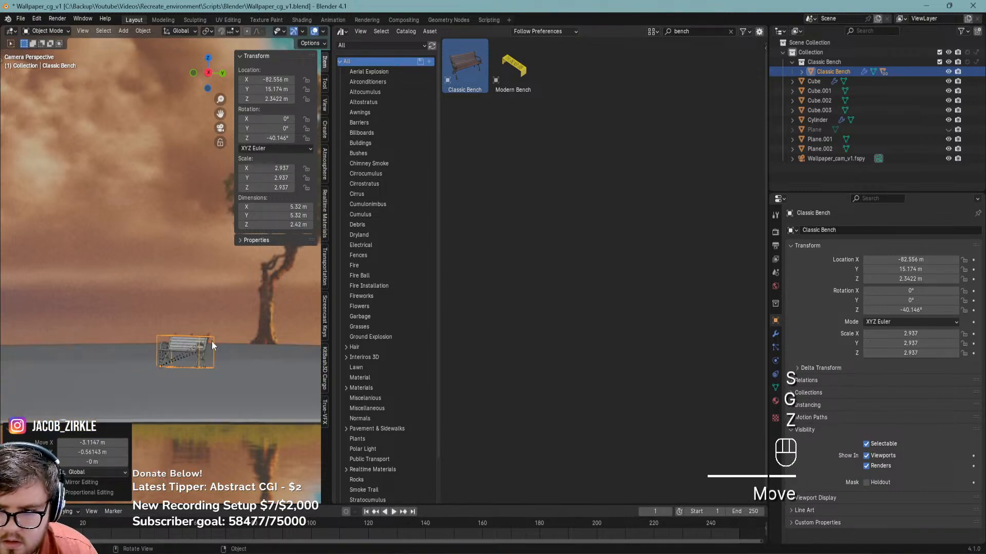
key(z)
click(155, 341)
shift+click(204, 343)
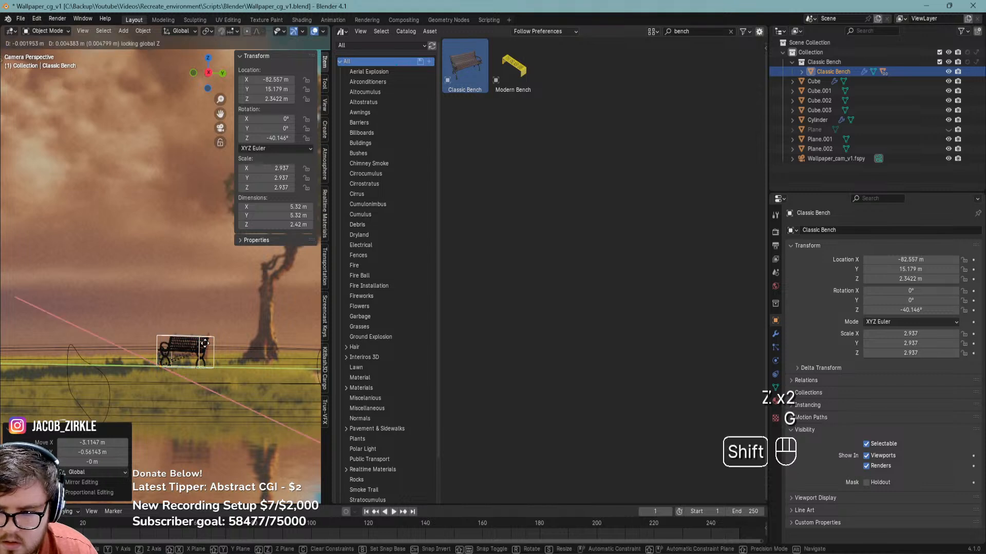
key(g)
click(201, 358)
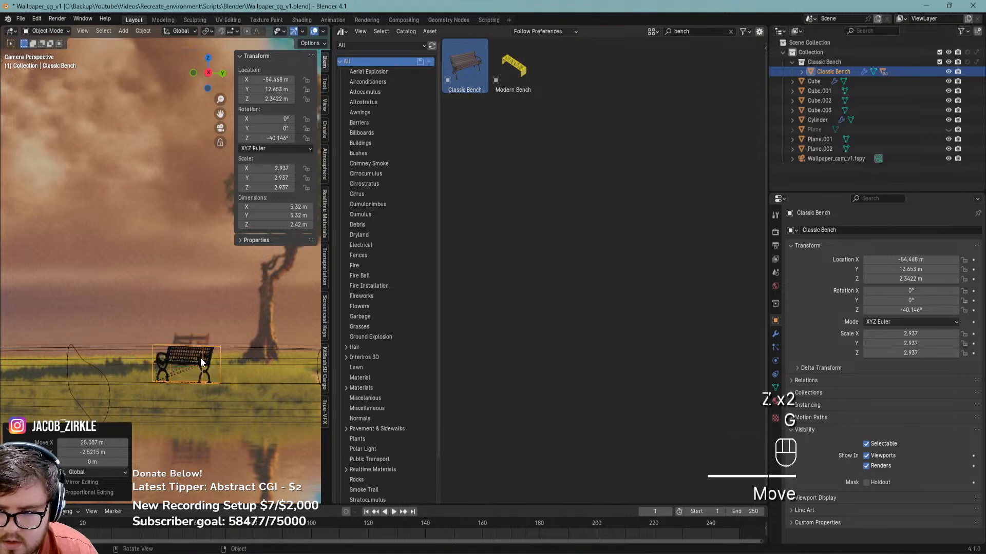
Split the asset browser area, turn its upper half into a top-view 3D viewport and hide the camera view's sidebar
drag(337, 38, 339, 304)
key(t)
key(t)
key(n)
click(341, 31)
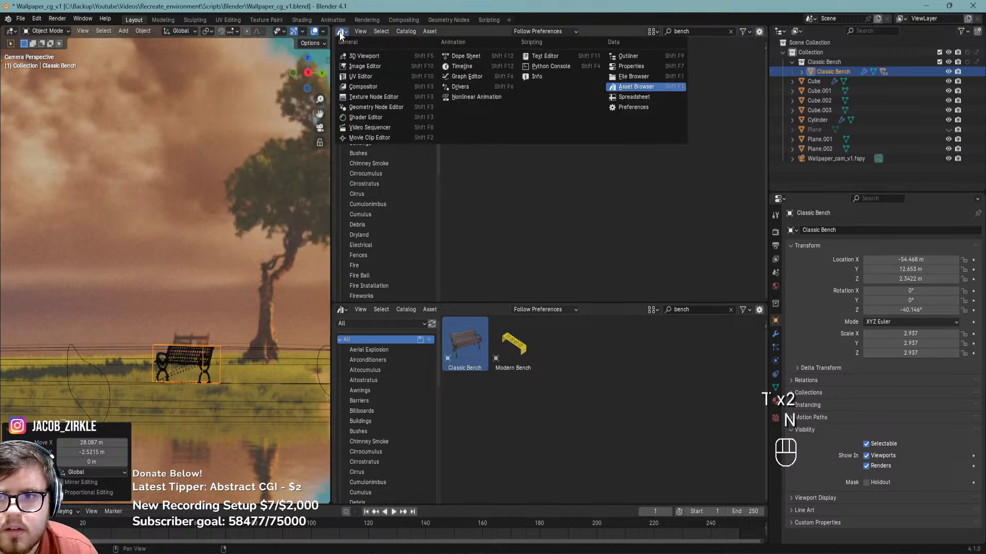
click(364, 56)
key(KP_7)
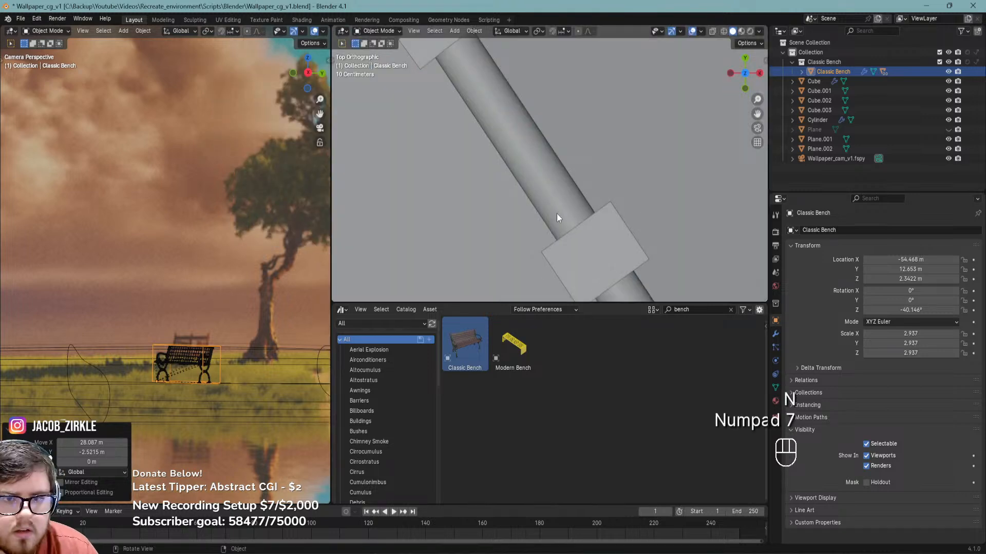
Move the bench across the island, keeping its height, to about X -76.3 m, Y 14.8 m
scroll(592, 156, down, 17)
shift+middle_drag(592, 149, 548, 208)
scroll(559, 165, up, 4)
scroll(558, 164, up, 2)
key(g)
key(shift+z)
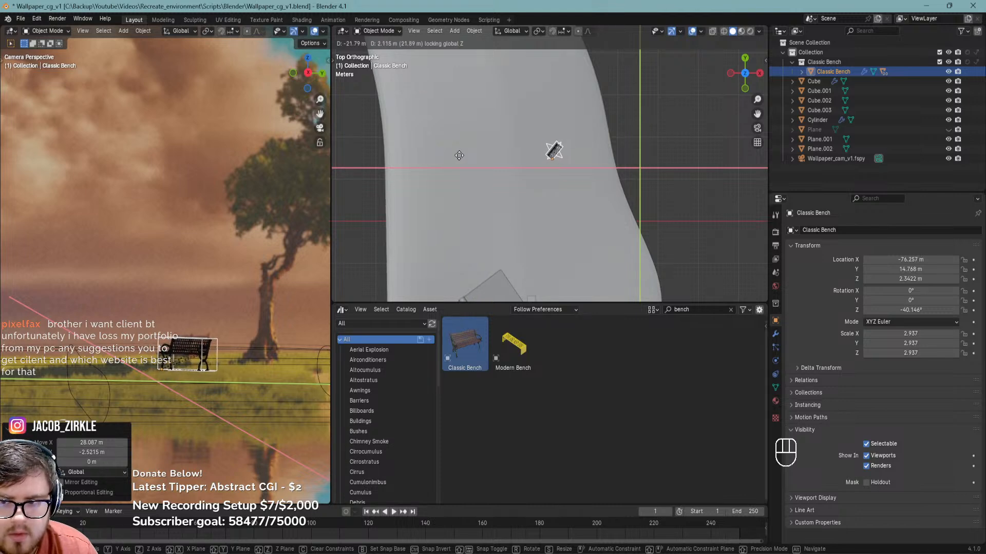
click(459, 155)
Rotate the bench around Z to about -37.3° and set its height to about Z 2.3 m to match the pictured bench
scroll(175, 368, up, 3)
shift+middle_drag(176, 368, 202, 374)
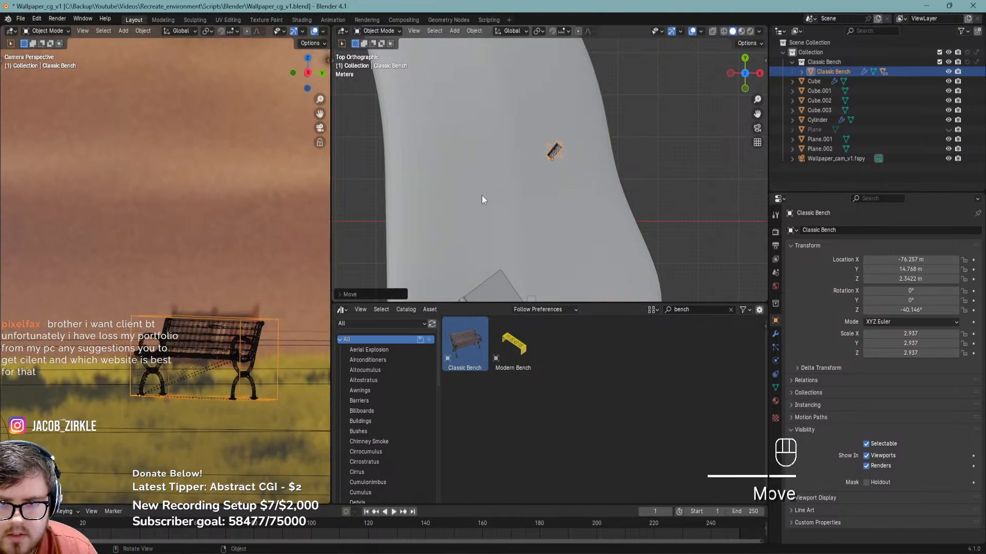
key(g)
key(z)
click(258, 346)
key(r)
key(z)
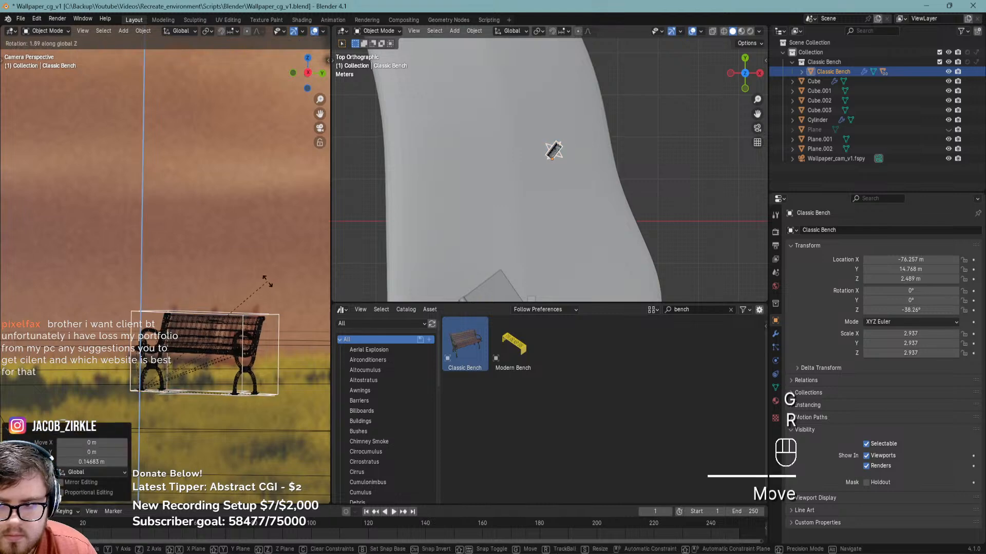
click(266, 279)
key(g)
key(z)
click(271, 295)
Scale the bench up to about 3.27 and lower it to about Z 1.27 m, towards the island's surface
middle_drag(578, 210, 565, 166)
scroll(564, 122, up, 10)
middle_drag(565, 123, 506, 156)
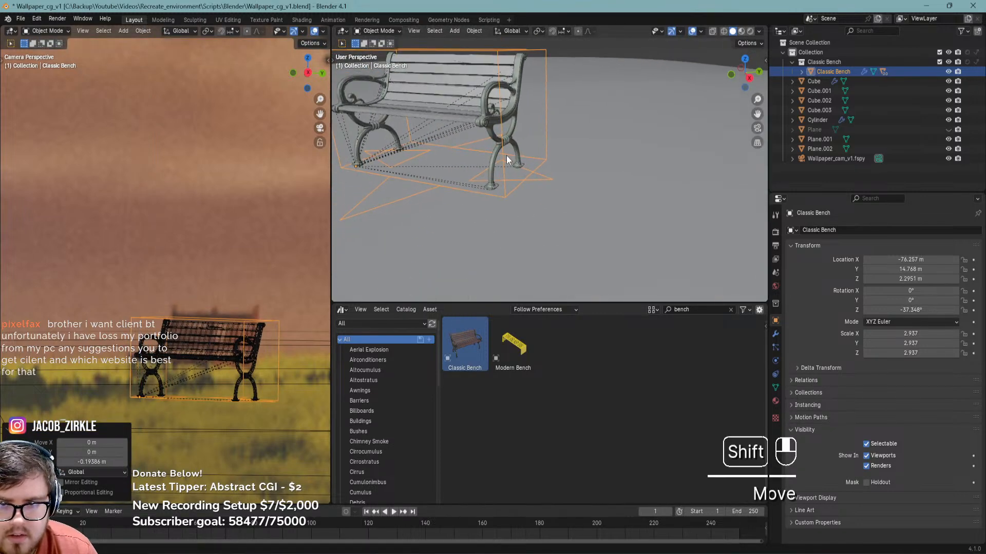
key(s)
click(536, 145)
key(g)
key(z)
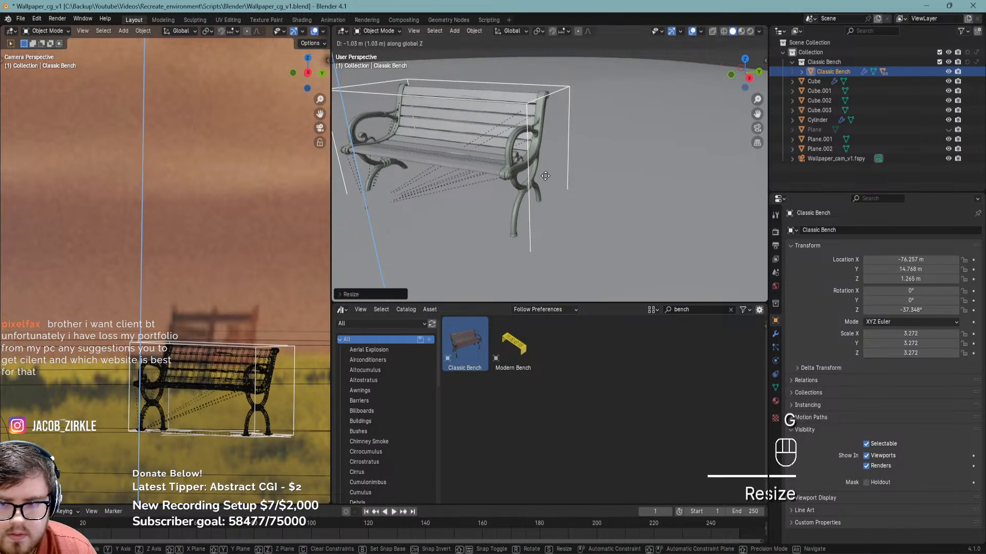
click(546, 175)
Shift the bench horizontally to about X -77.8 m, Y 14.4 m and save the file
key(g)
key(shift+z)
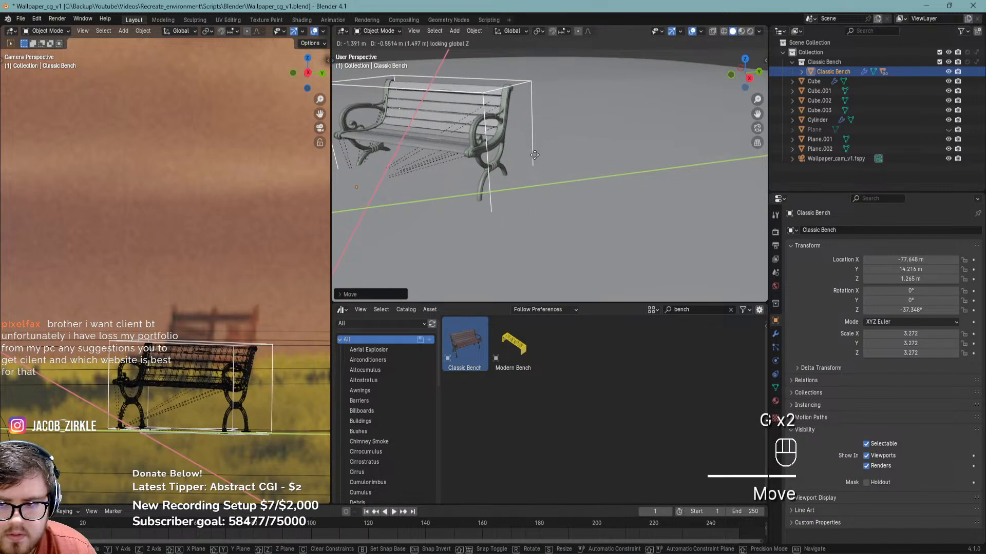
click(528, 161)
scroll(529, 161, down, 5)
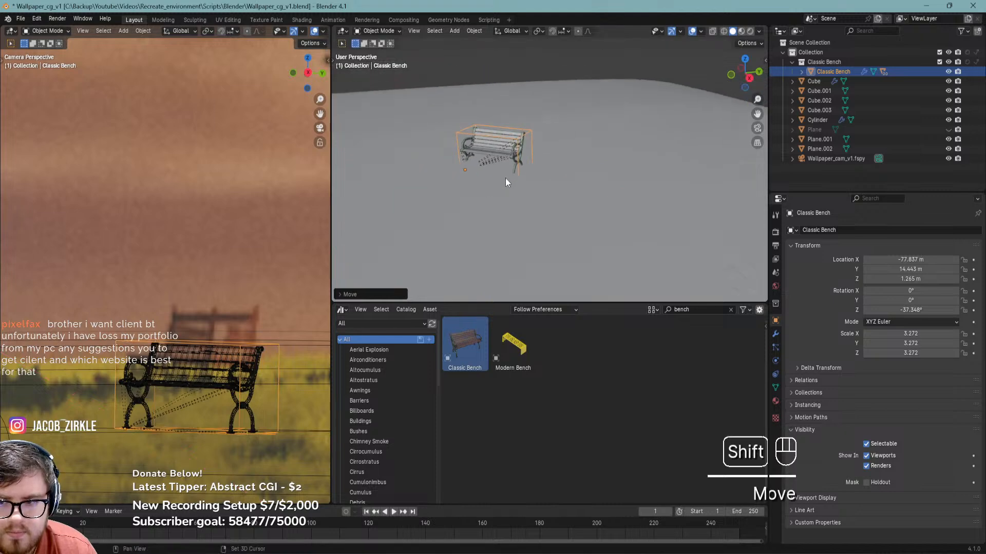
shift+middle_drag(506, 178, 541, 168)
key(ctrl+s)
Raise the island mesh's large face beneath the bench by about 0.87 m along Z
click(503, 185)
key(Tab)
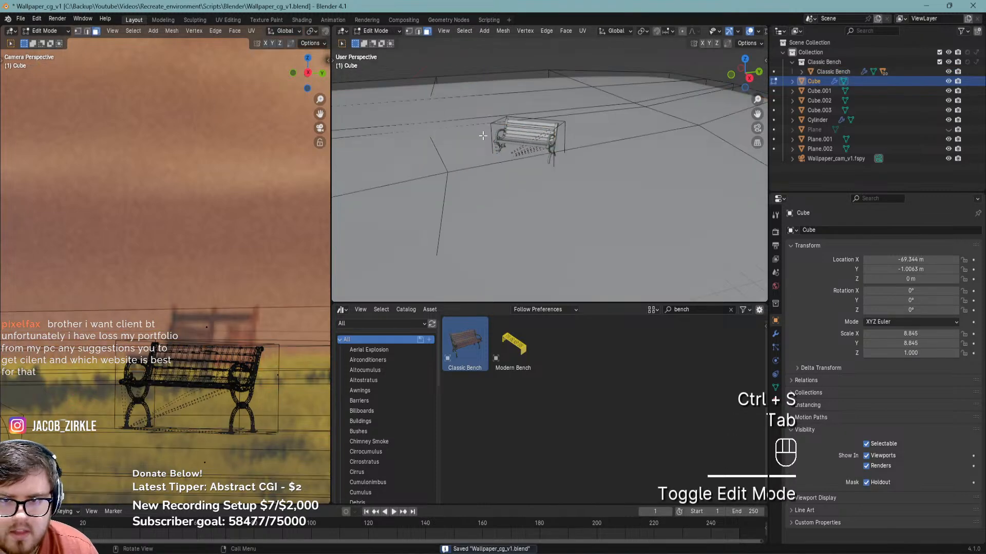
key(2)
key(3)
click(560, 114)
key(g)
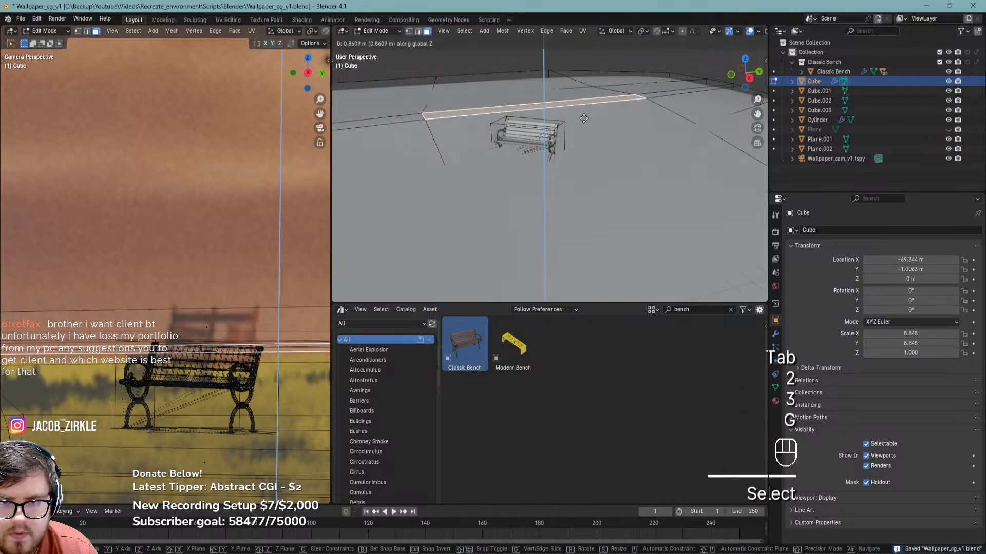
key(g)
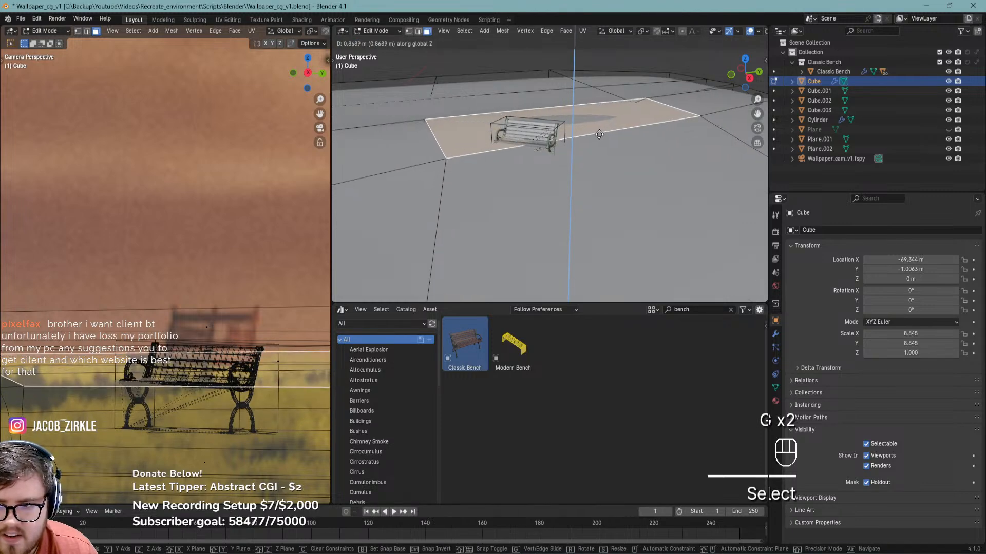
click(599, 134)
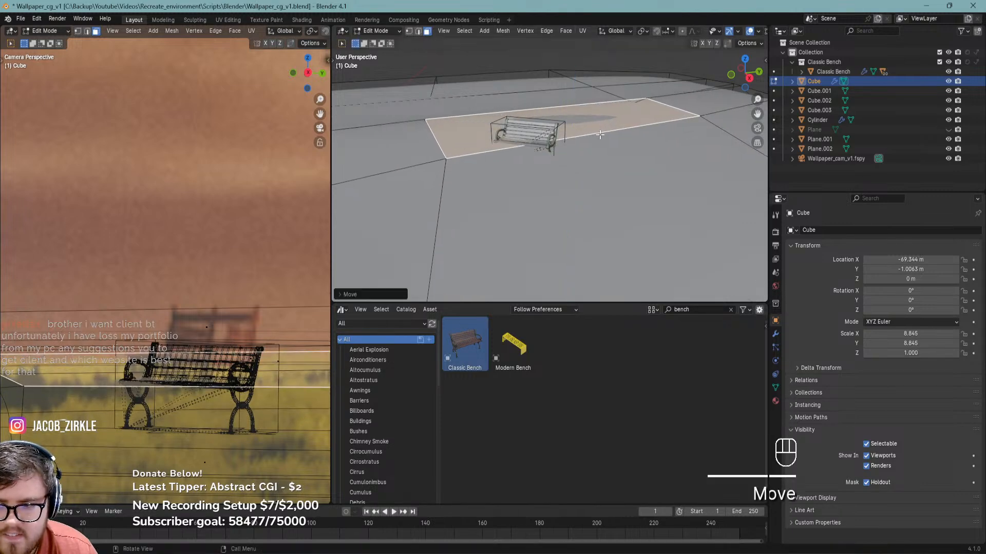
key(Tab)
Raise the bench to about Z 2.17 m so it lines up with the pictured bench, and save the file
click(560, 126)
key(g)
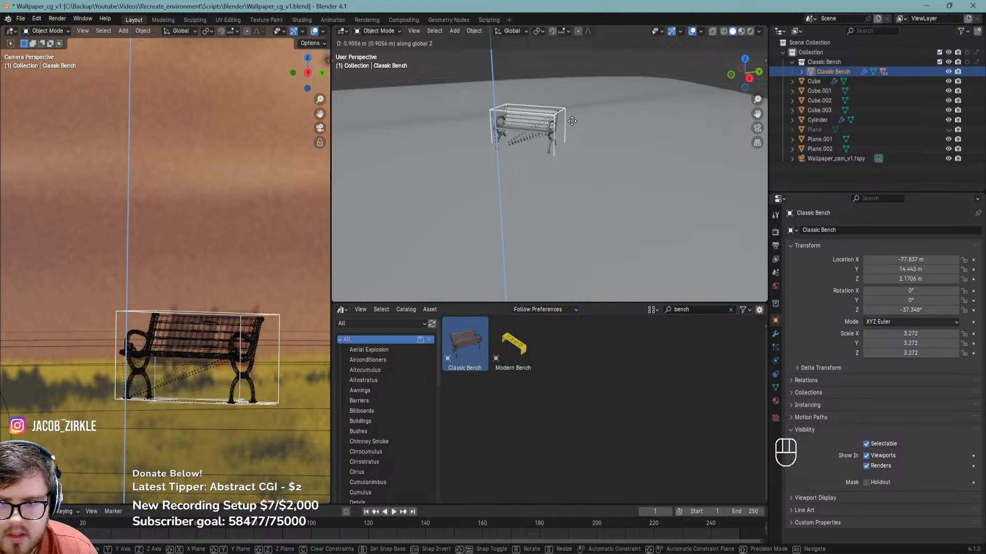
click(573, 122)
key(Tab)
key(Tab)
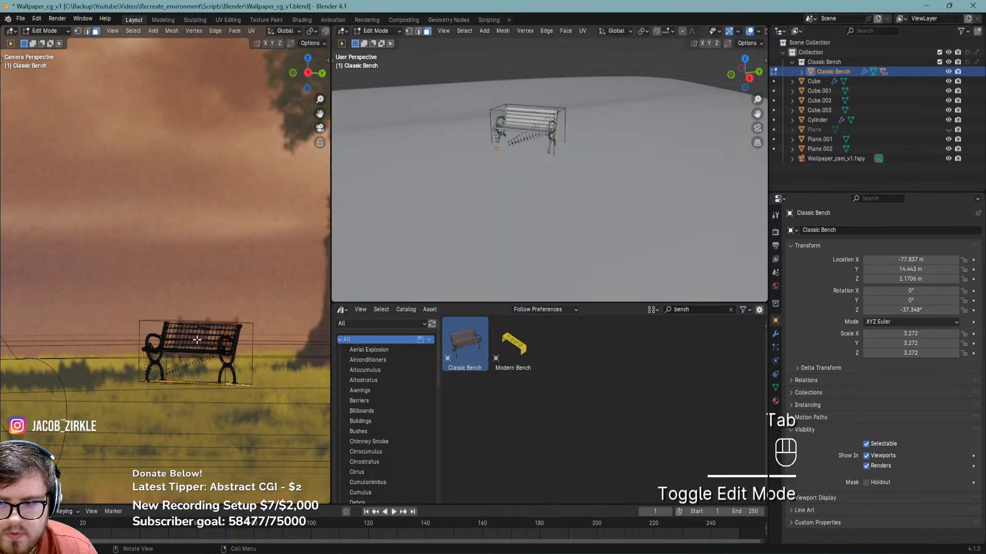
key(ctrl+s)
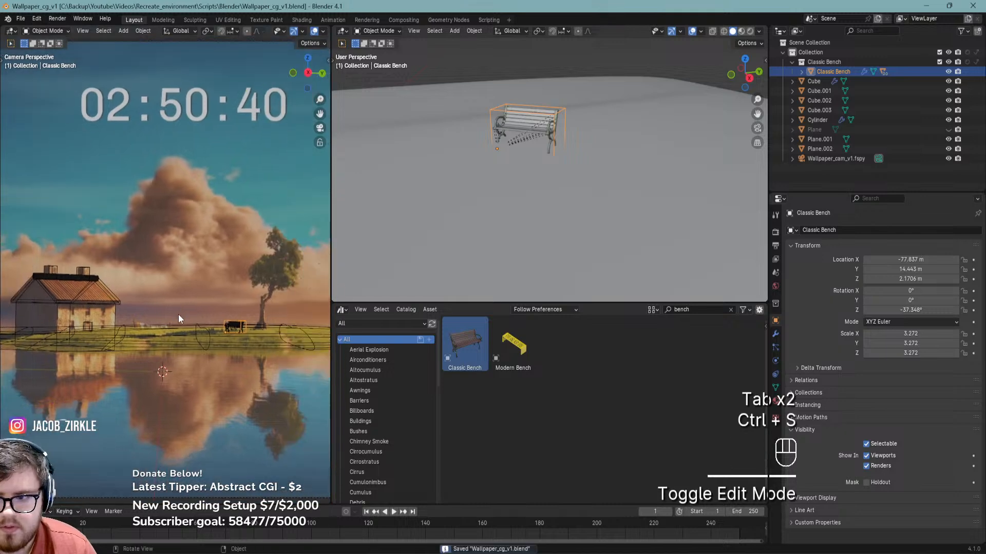
shift+middle_drag(173, 317, 127, 326)
scroll(233, 313, up, 6)
key(ctrl+s)
Enlarge the asset browser and search all asset libraries for "tree"
drag(475, 249, 470, 168)
click(581, 300)
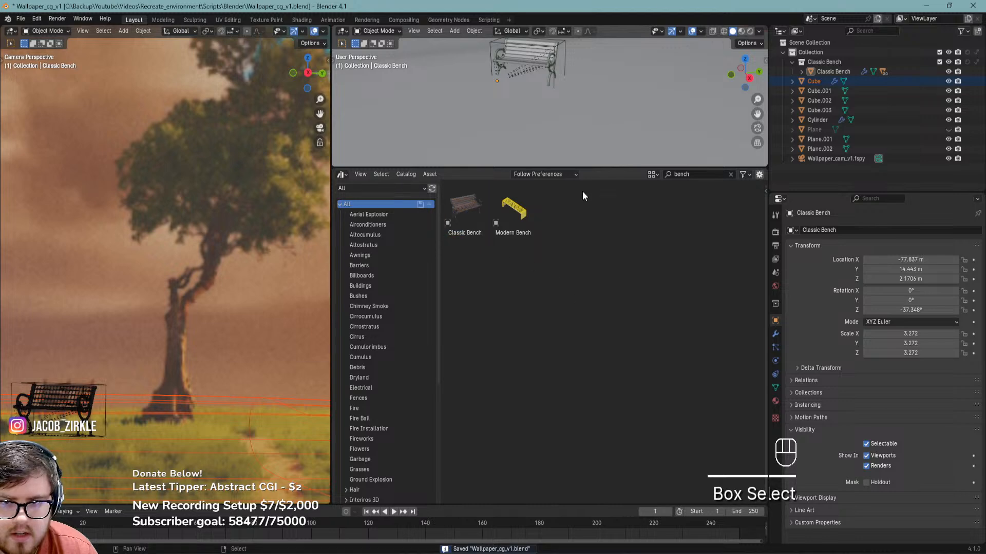
key(BackSpace)
key(BackSpace)
key(BackSpace)
key(BackSpace)
key(BackSpace)
text(tree)
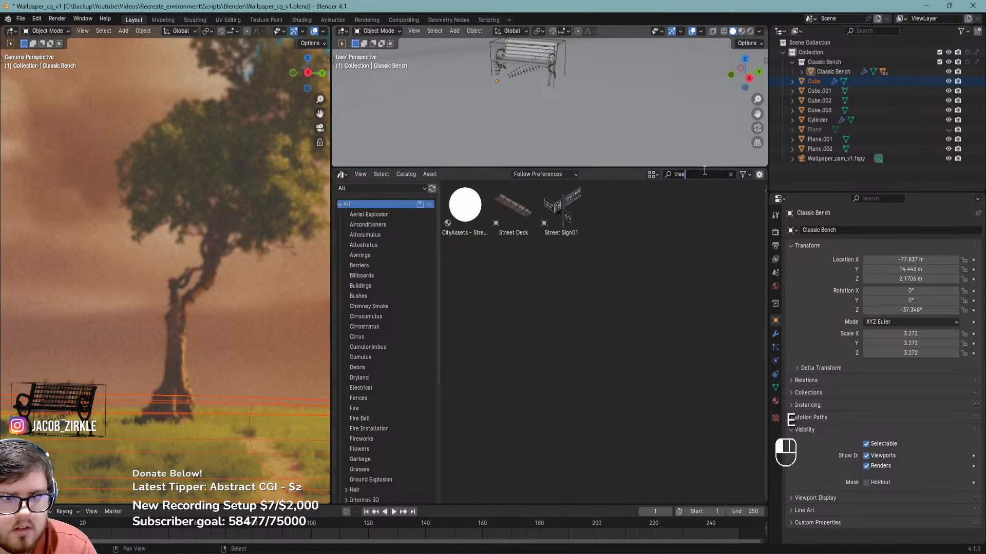
click(526, 306)
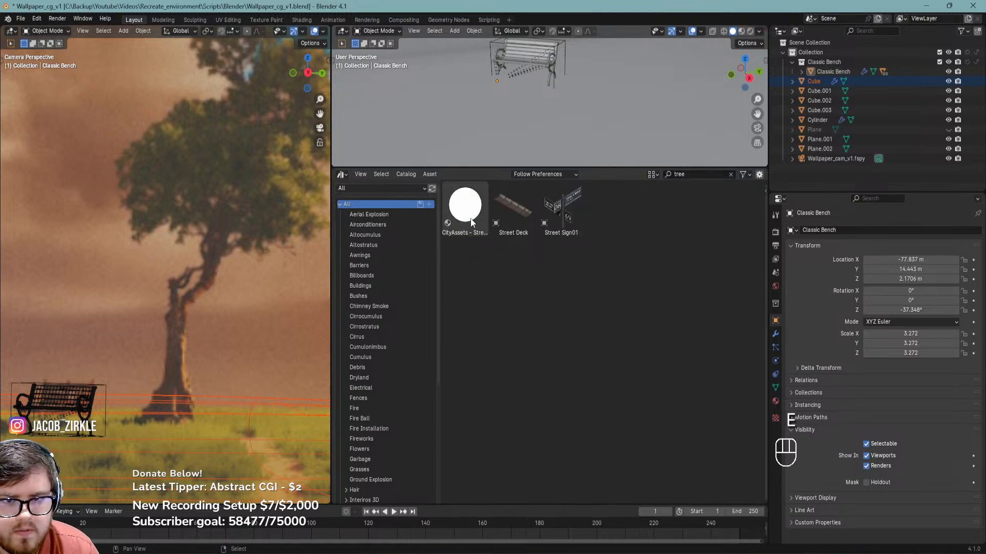
Restrict the asset browser to the ASSETS-plant_library_for_b3.3+(cycles and eevee render) library and clear the search text
click(348, 189)
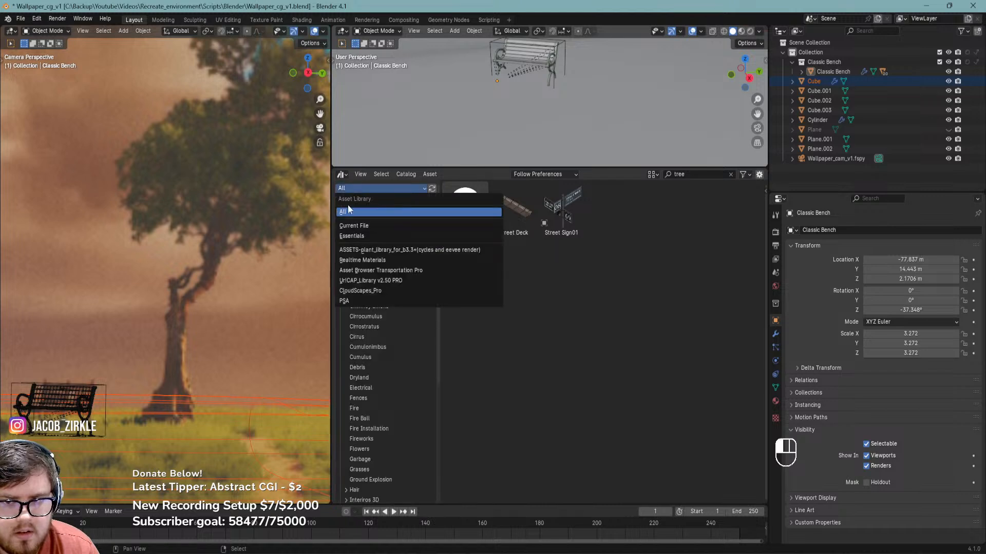
click(364, 249)
click(375, 226)
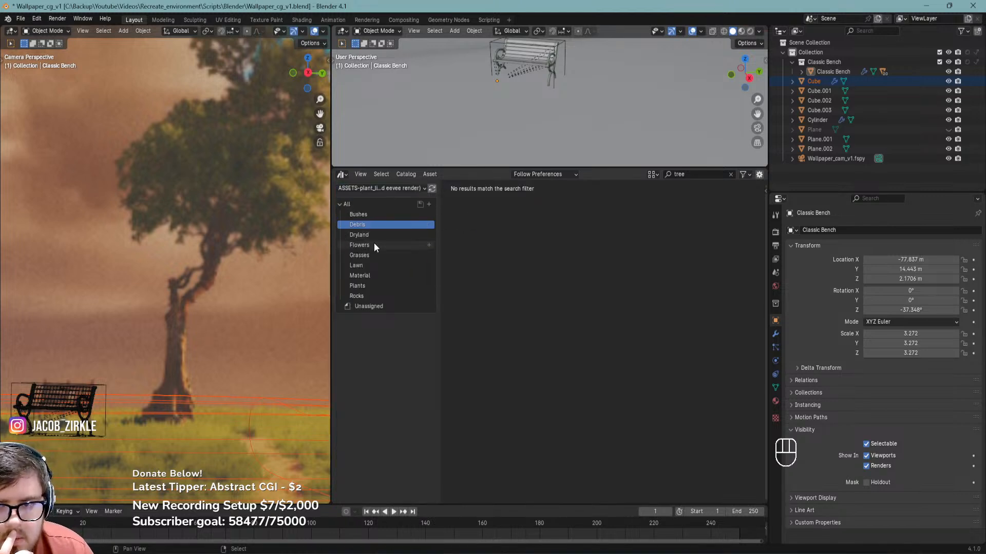
click(731, 174)
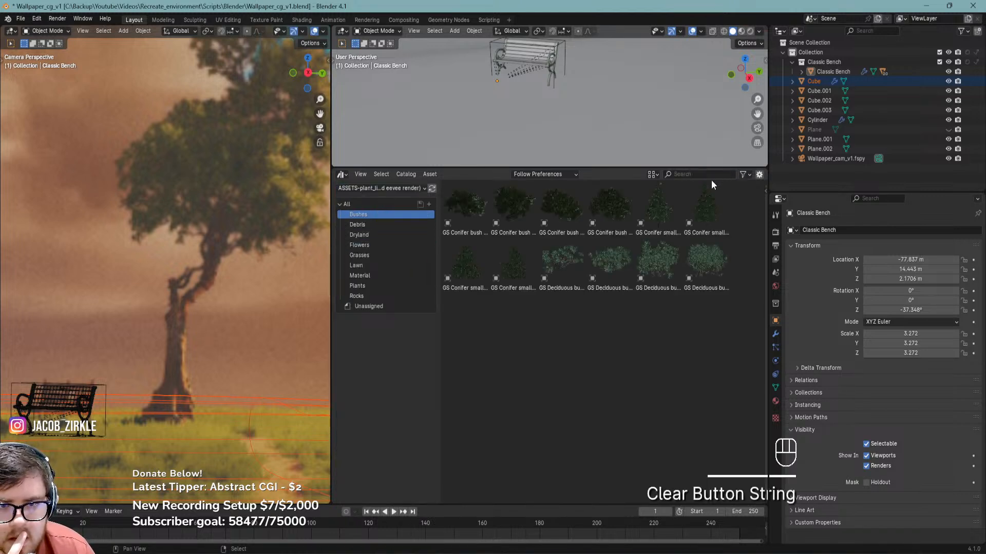
Look through the plant library's debris, dryland, grasses, lawn, material and bushes catalogs for a tree, and return to all libraries
click(378, 223)
click(378, 236)
click(379, 253)
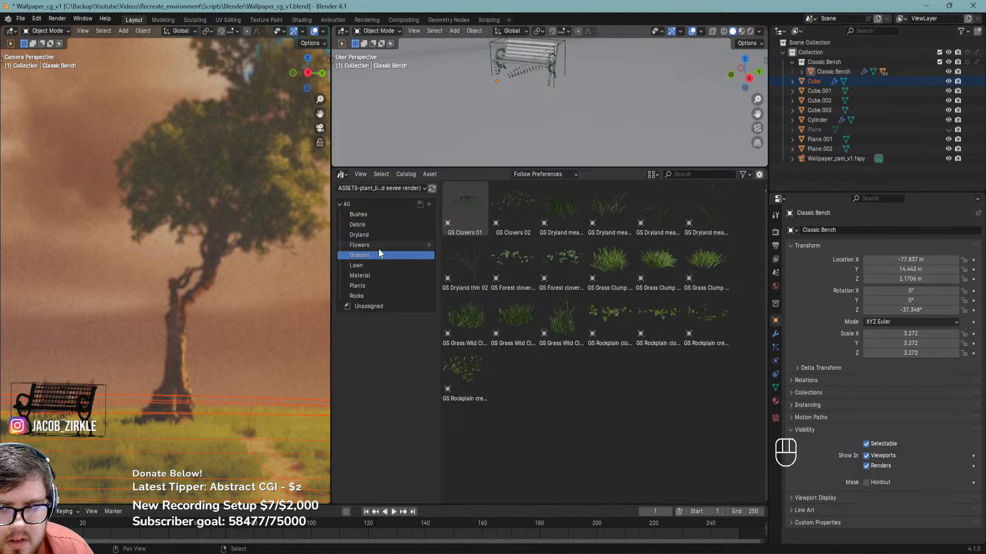
click(375, 266)
click(369, 276)
click(375, 266)
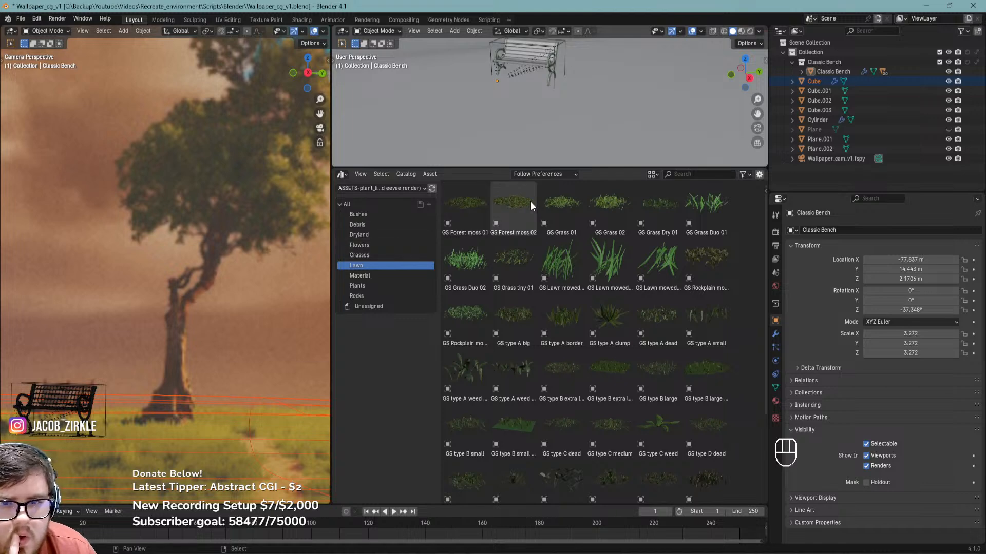
click(357, 215)
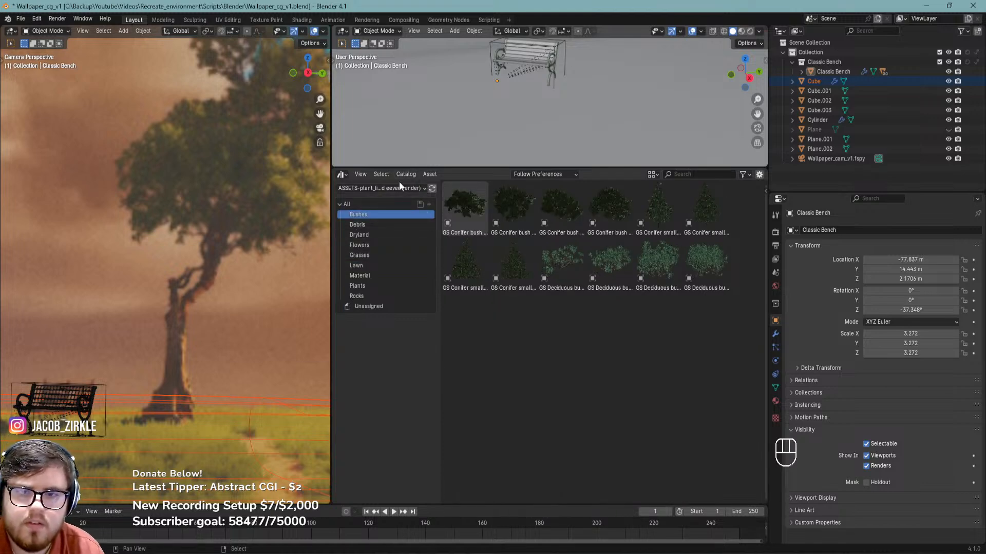
click(374, 188)
click(369, 211)
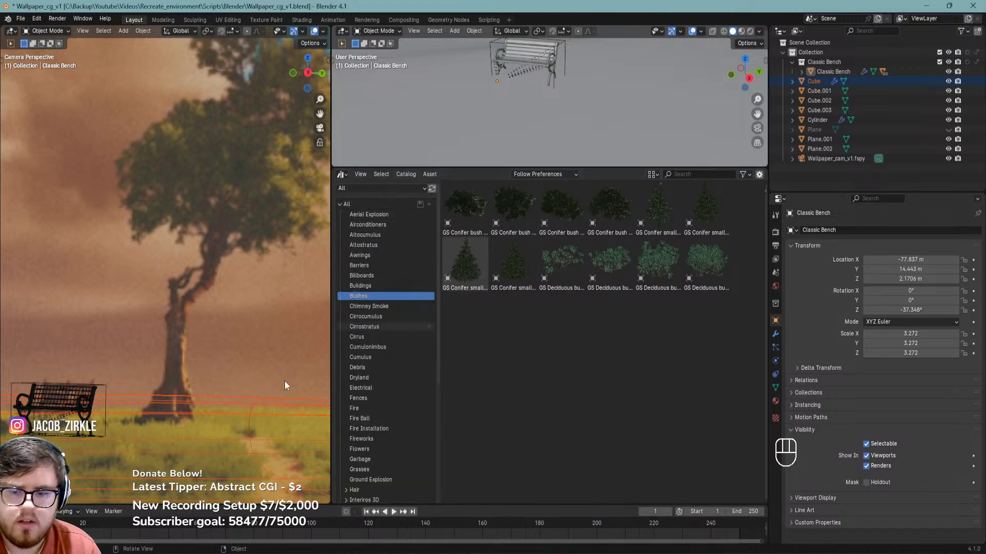
Switch to File Explorer and open the C:\Backup\Assets folder in a new tab to look for tree assets
key(alt+Tab)
click(434, 273)
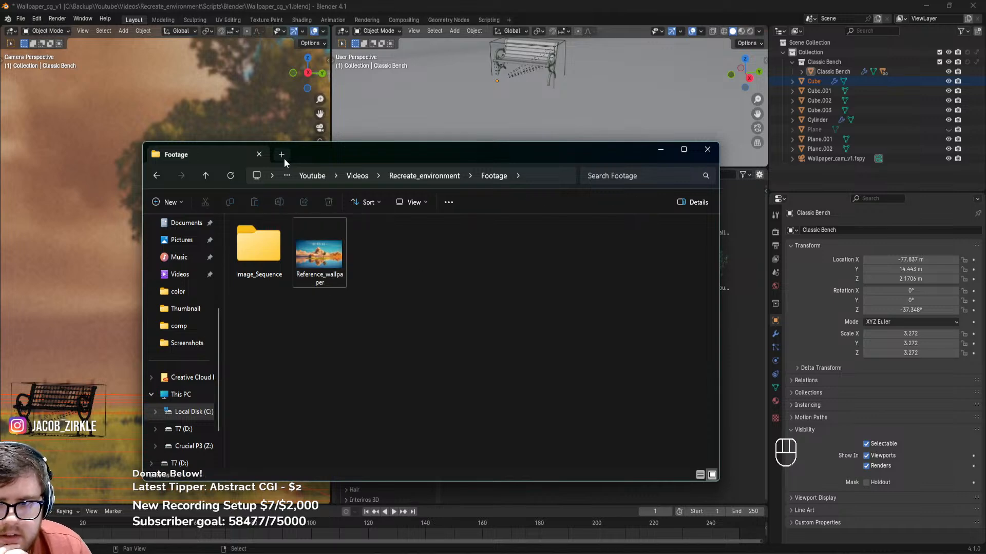
click(284, 157)
scroll(185, 383, down, 3)
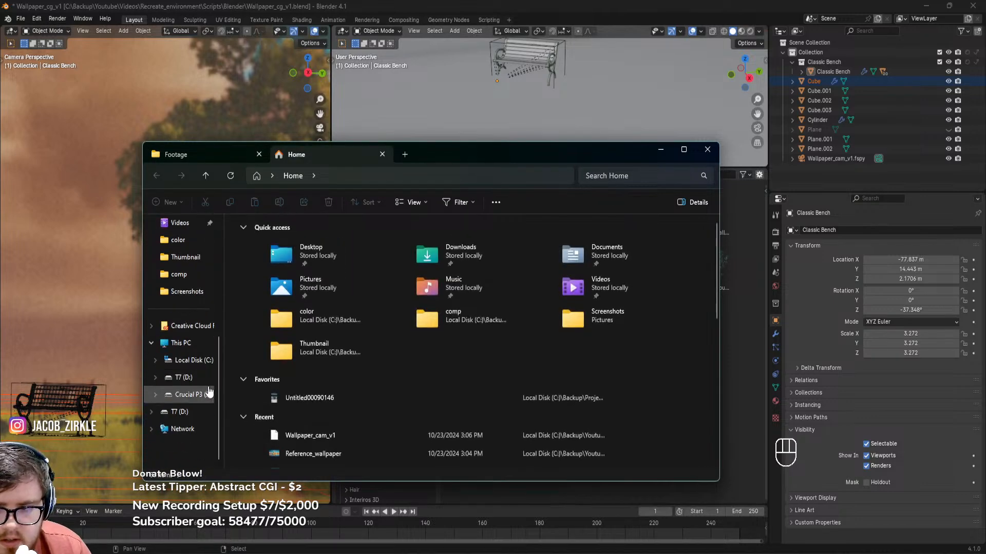
click(179, 343)
double_click(285, 251)
double_click(276, 251)
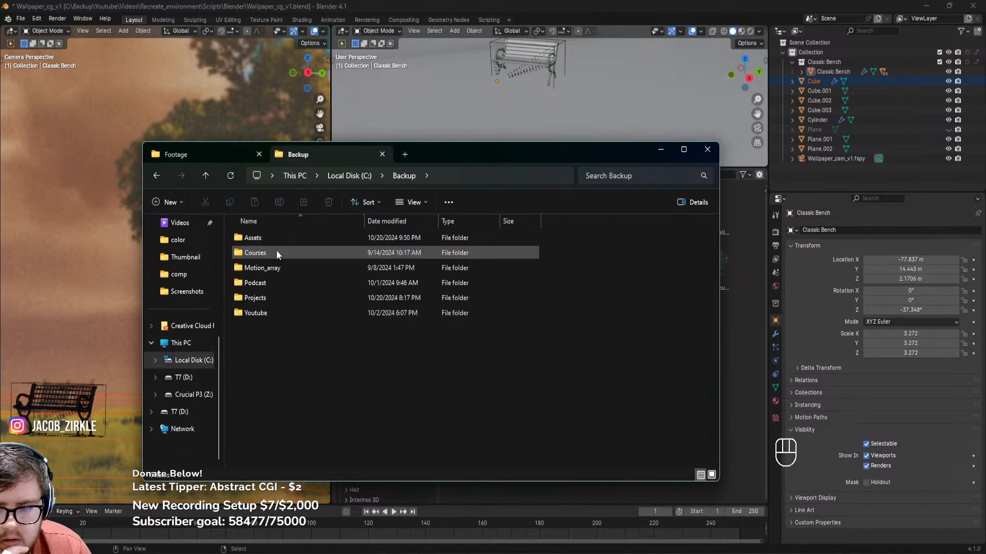
double_click(268, 242)
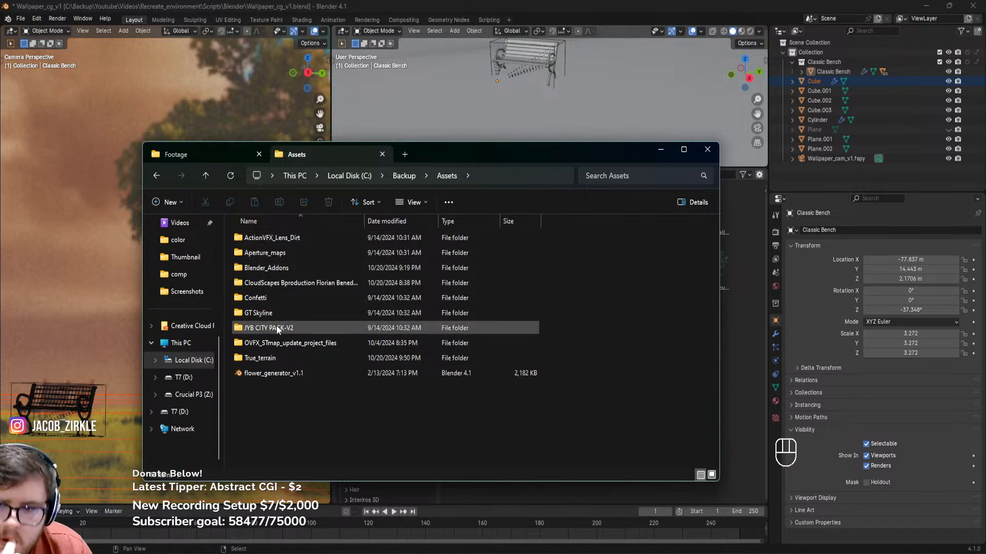
Look through the True_terrain, Blender_Addons and Backup folders for tree assets and return to Blender
double_click(282, 356)
click(156, 175)
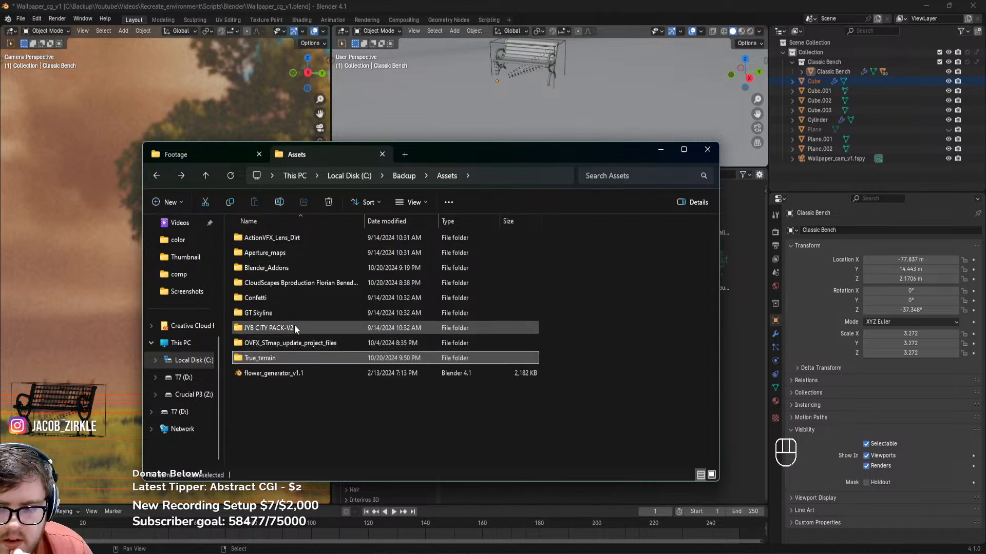
double_click(279, 268)
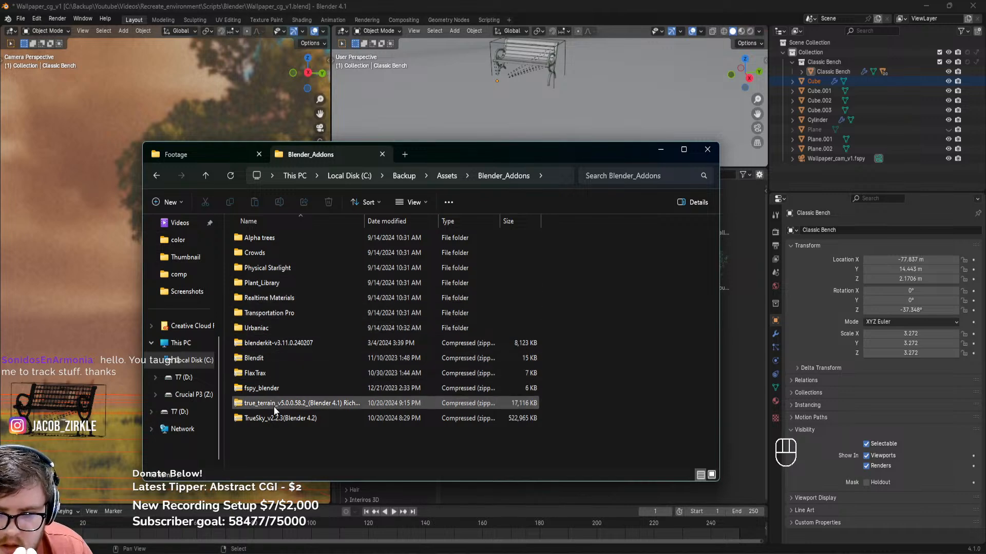
click(445, 175)
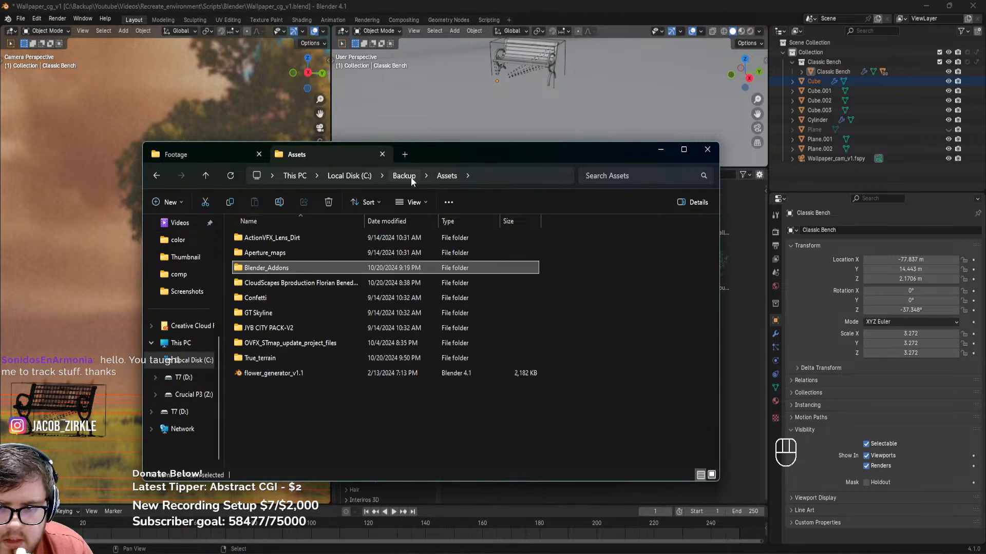
click(404, 176)
click(656, 151)
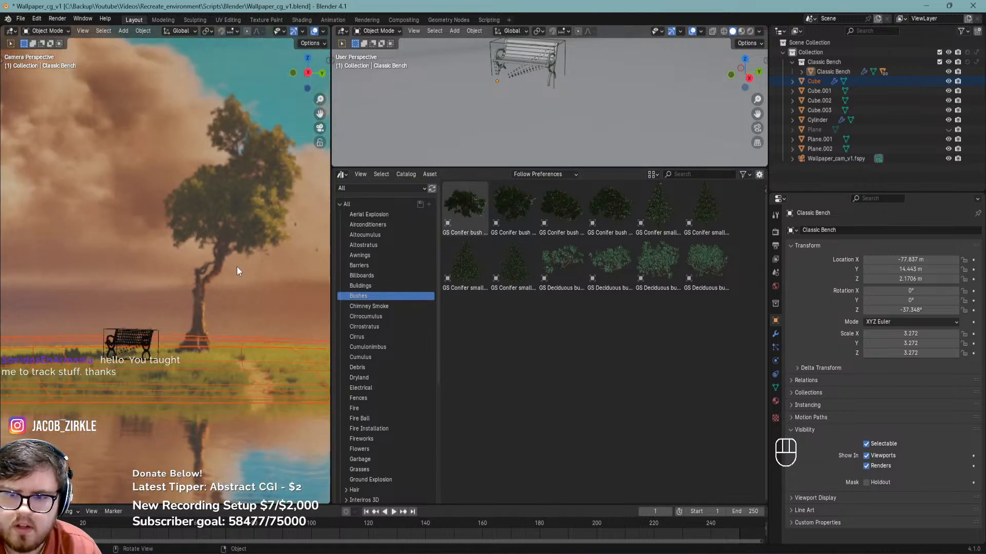
Widen the camera viewport to show the whole tree and bench, and save the Blender file
shift+middle_drag(249, 270, 246, 277)
key(ctrl+s)
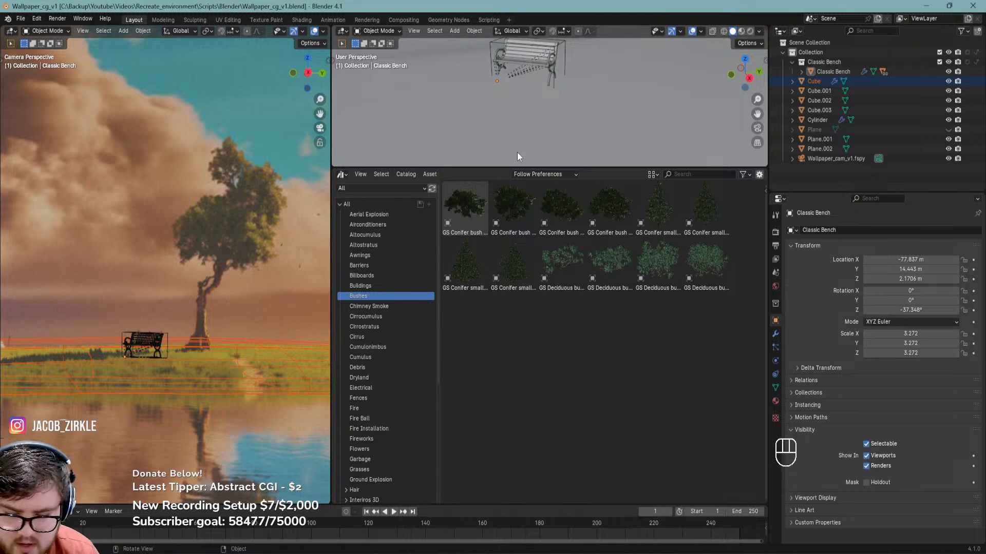
key(ctrl+s)
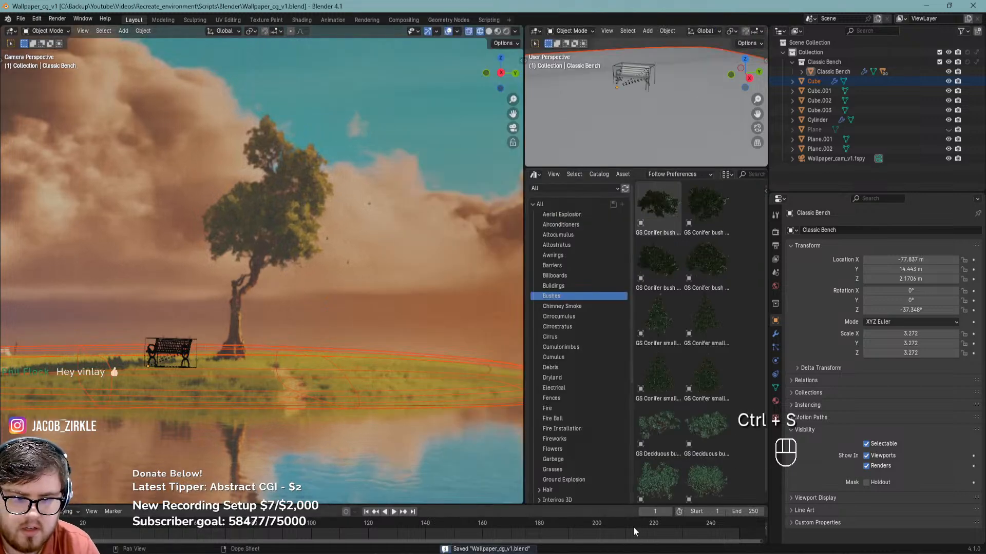
Launch Cargo by KitBash3D and bring its signed-in window maximized onto the main screen
key(super)
text(cargo)
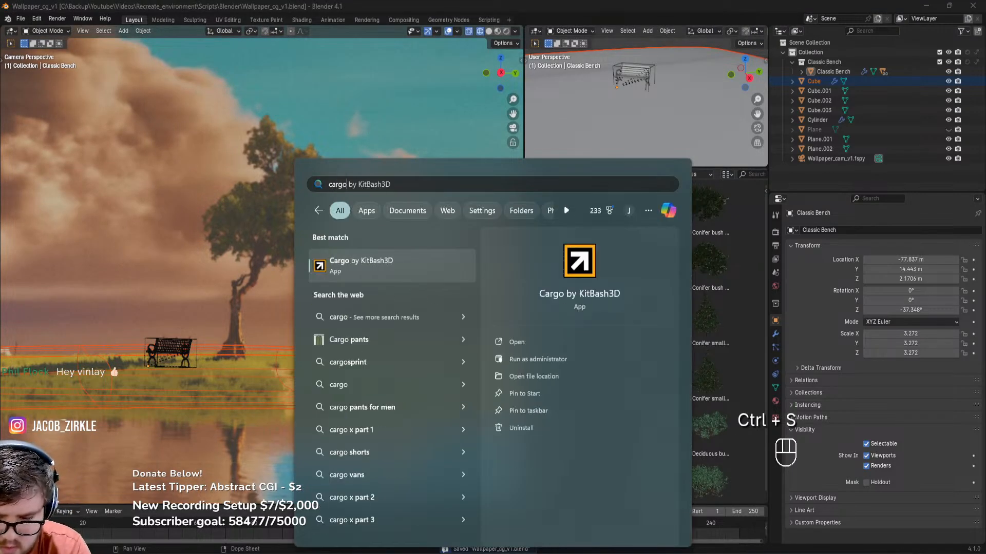
key(Return)
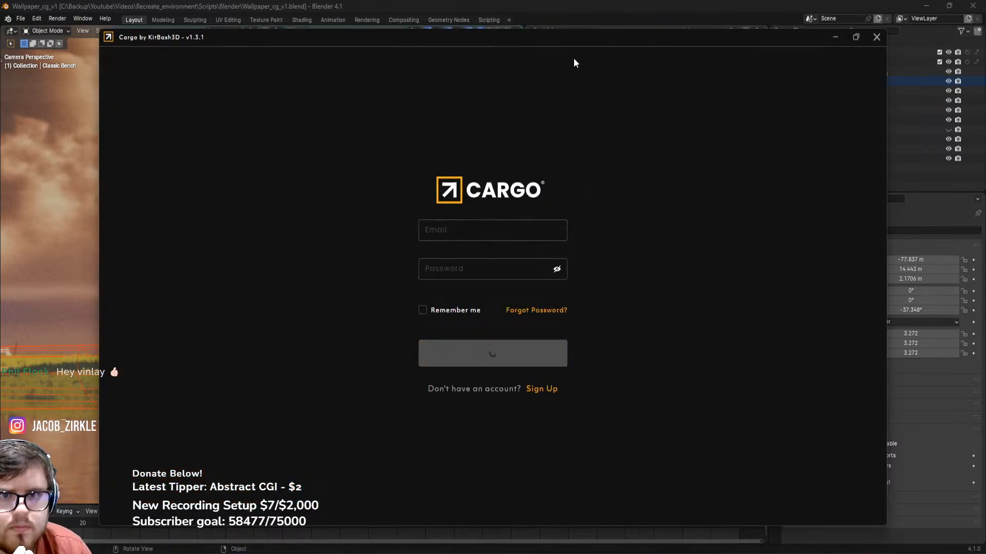
drag(569, 44, 542, 553)
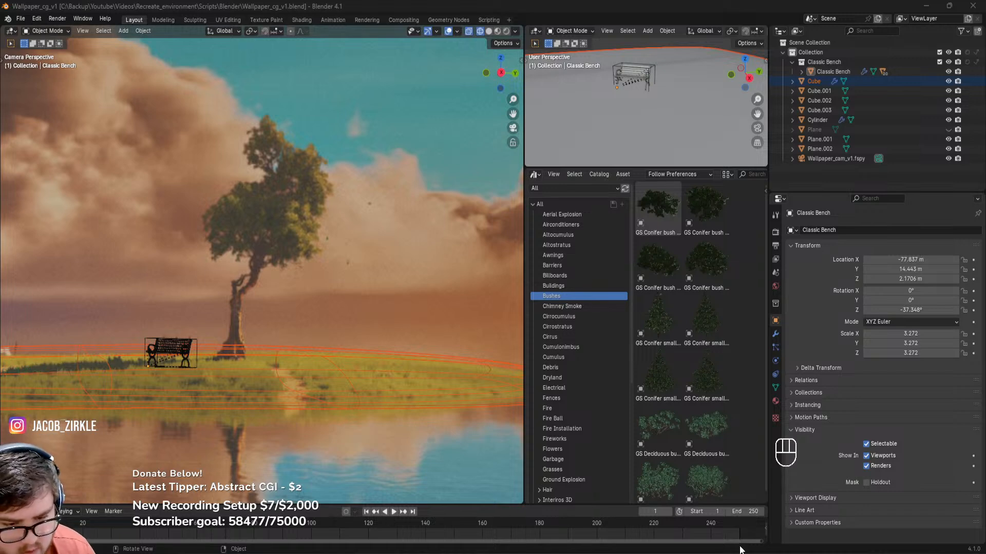
drag(756, 553, 724, 1)
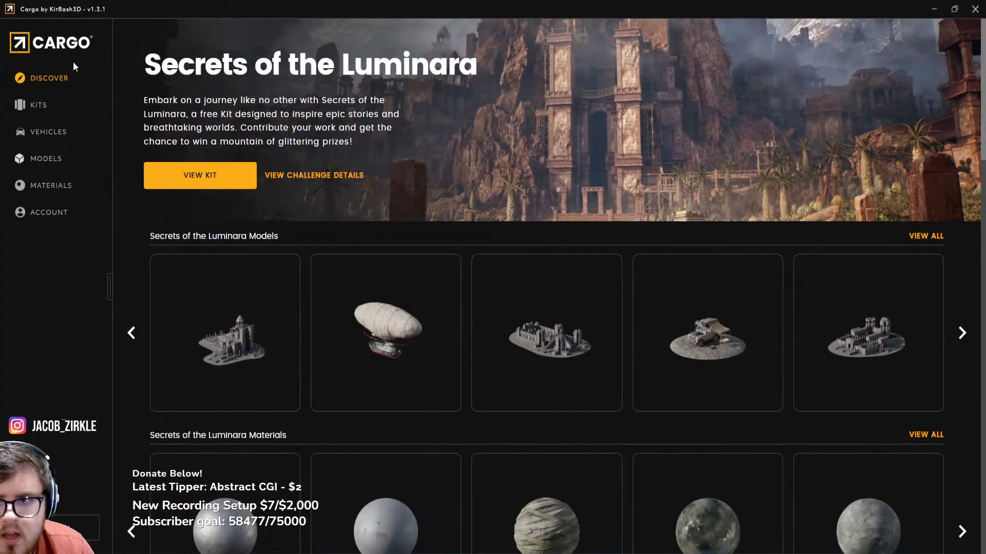
Search Cargo's models for "tree" and look through the results for one resembling the wallpaper's tree
click(38, 159)
click(914, 39)
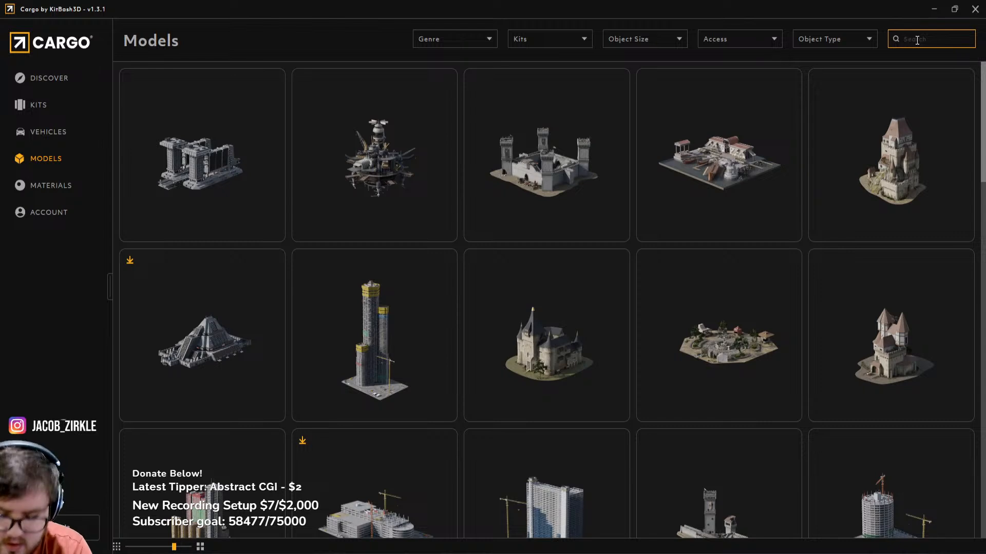
text(tree)
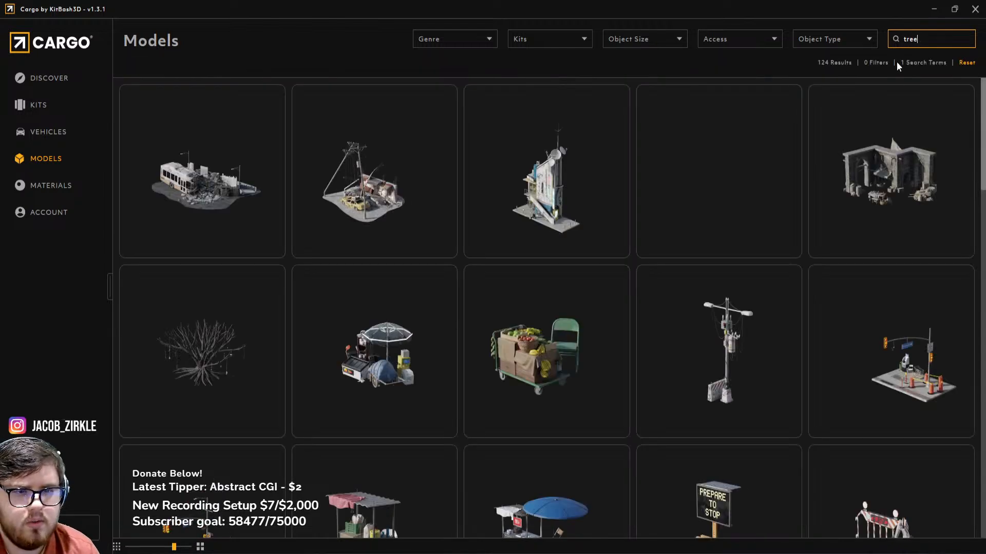
scroll(534, 287, down, 2)
scroll(545, 285, down, 10)
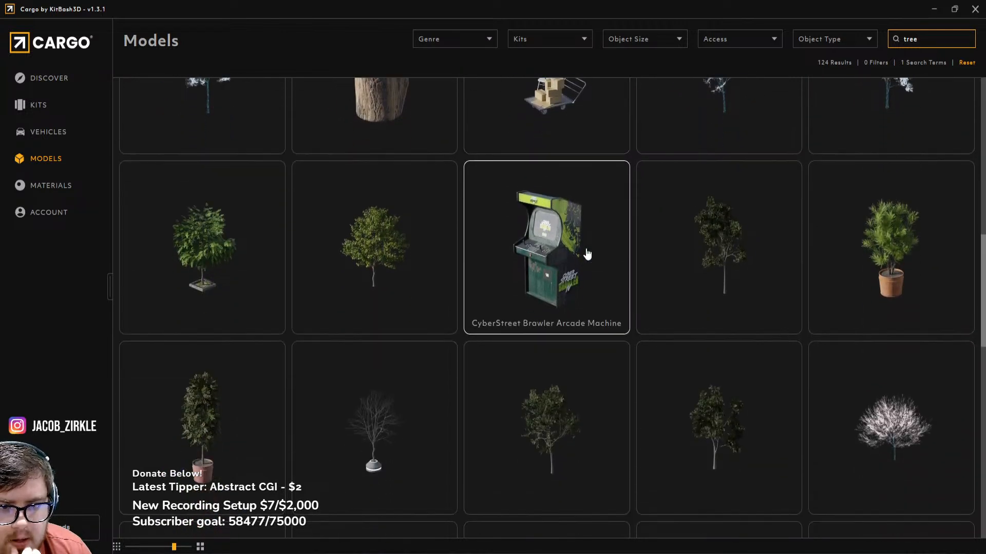
scroll(588, 252, down, 1)
scroll(403, 172, down, 4)
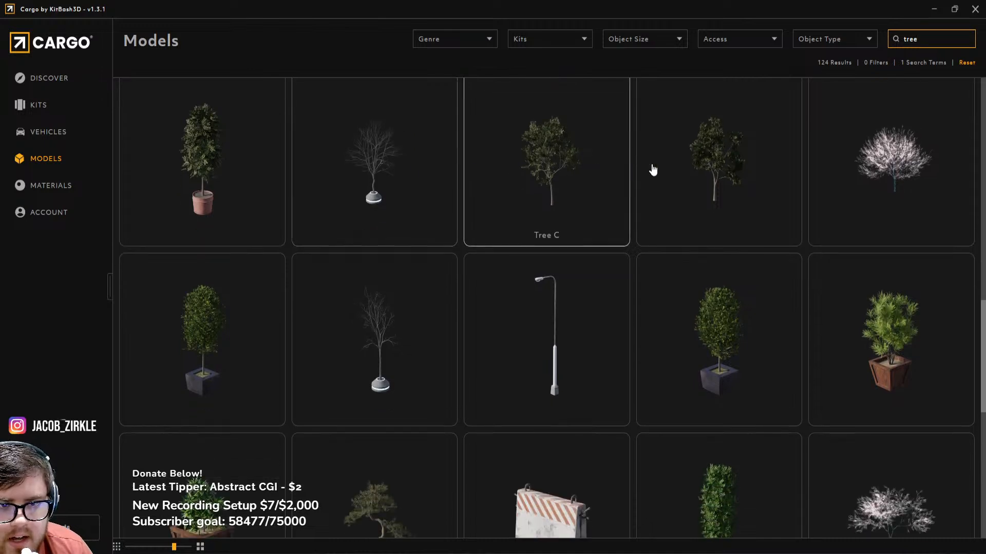
scroll(701, 165, down, 5)
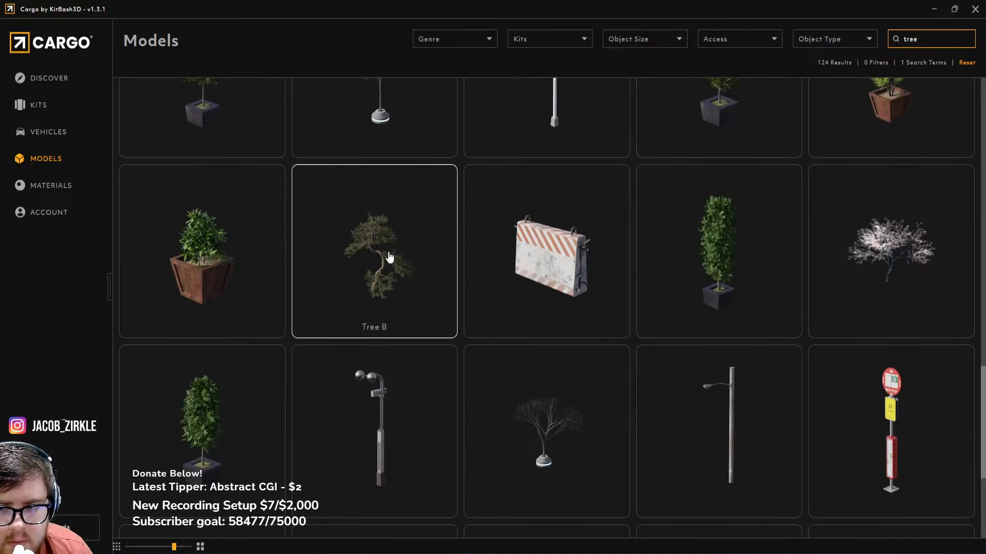
Switch to Blender to examine the wallpaper tree's trunk and crown up close, and return to Cargo
key(alt+Tab)
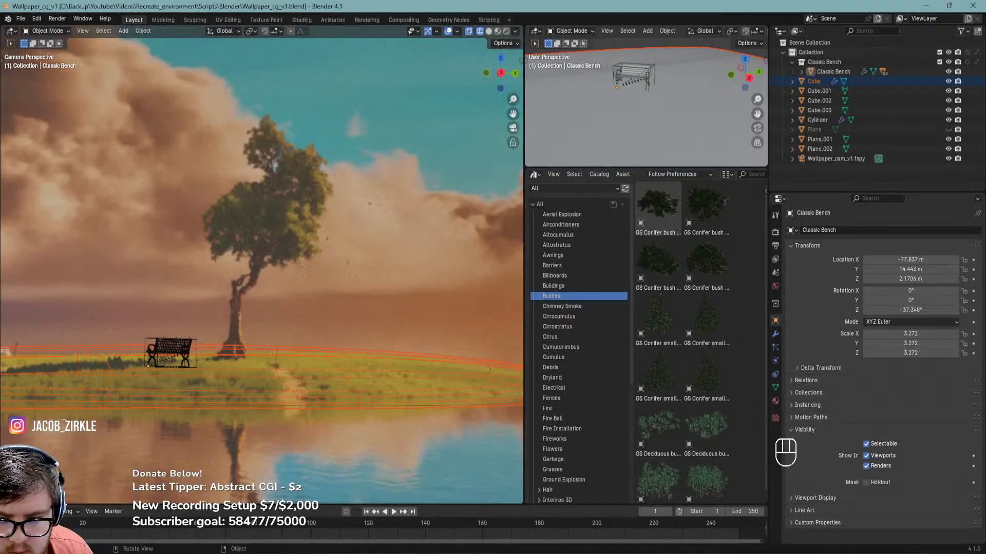
scroll(261, 247, up, 3)
shift+middle_drag(285, 247, 299, 290)
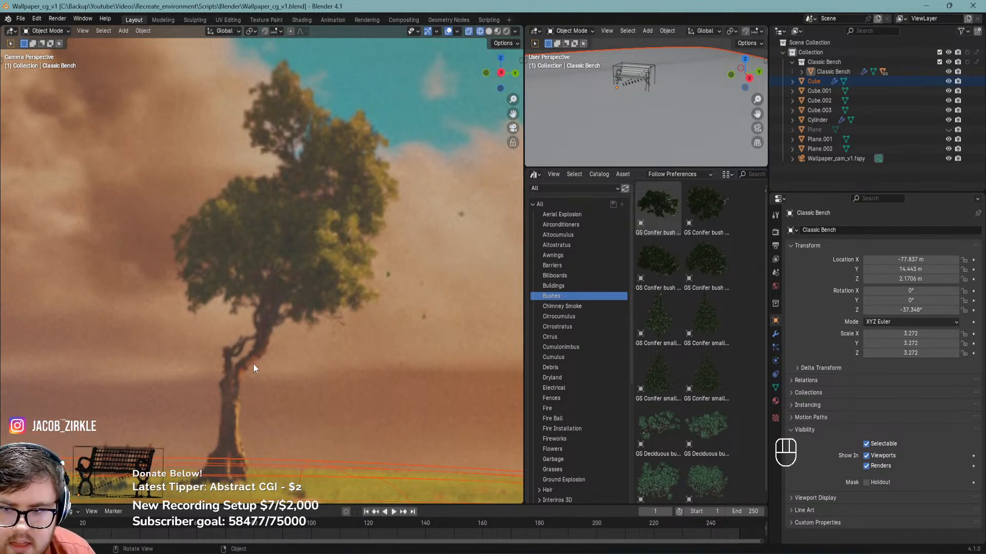
mouse_move(344, 553)
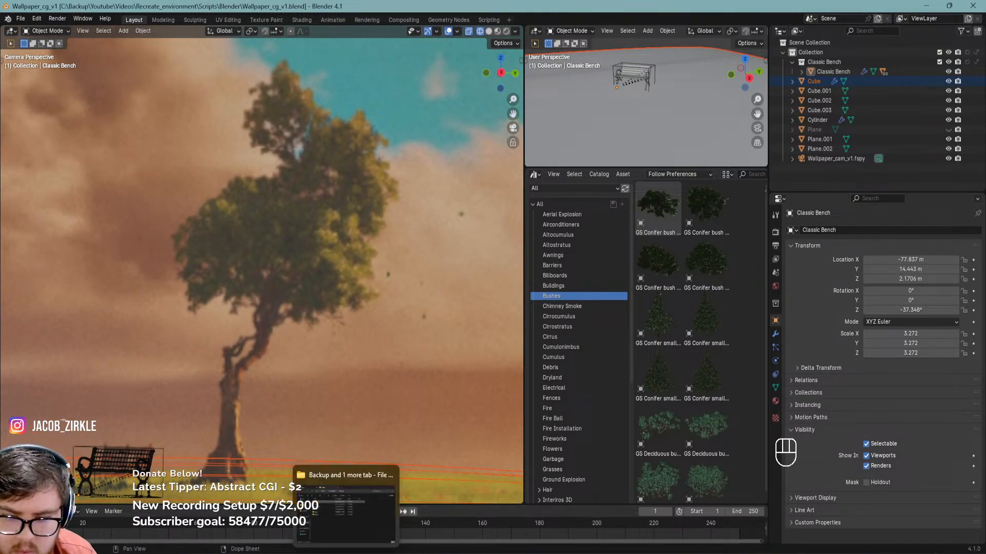
mouse_move(549, 553)
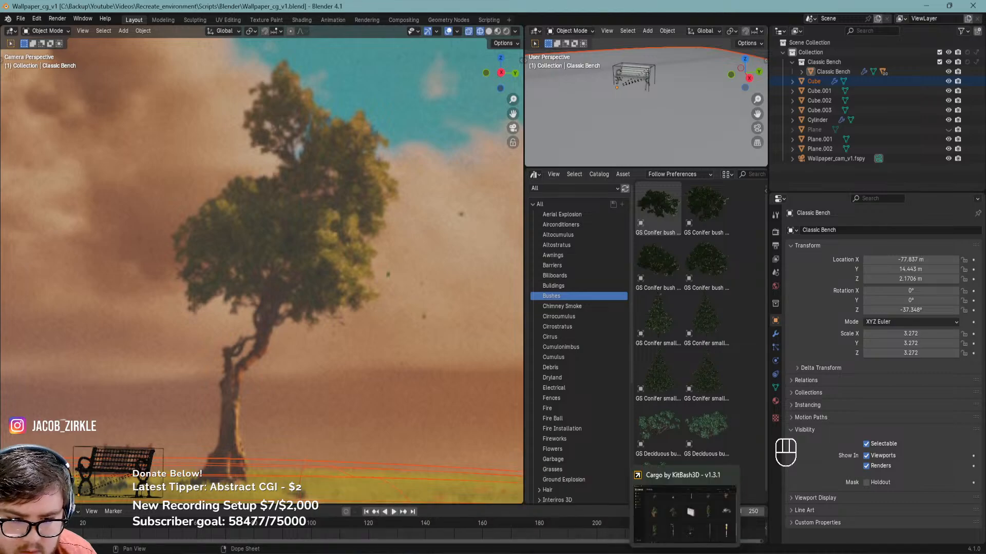
click(675, 553)
Preview the Enchanted kit's Tree B from its other angles and download it for Blender 4.1 with 2k jpg textures
click(384, 257)
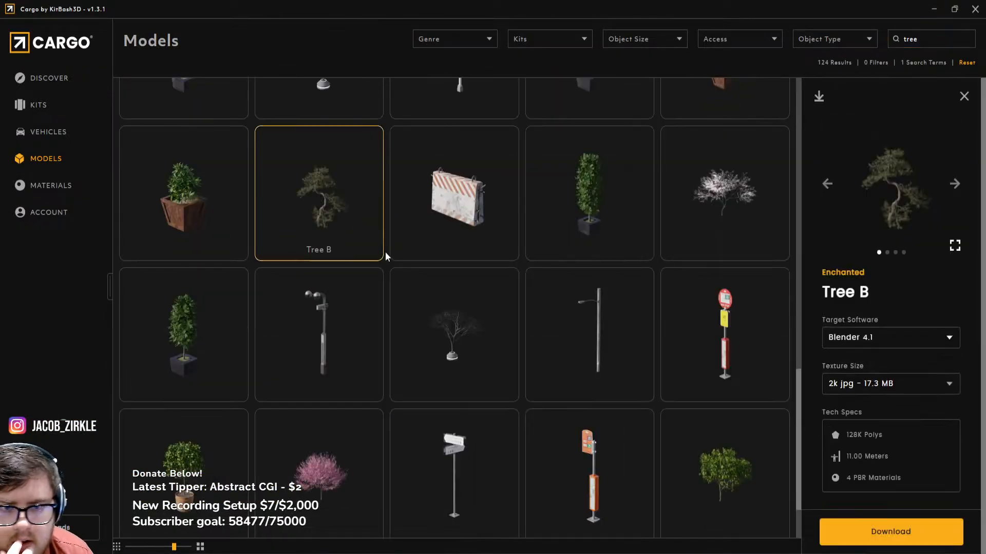
click(960, 187)
click(959, 186)
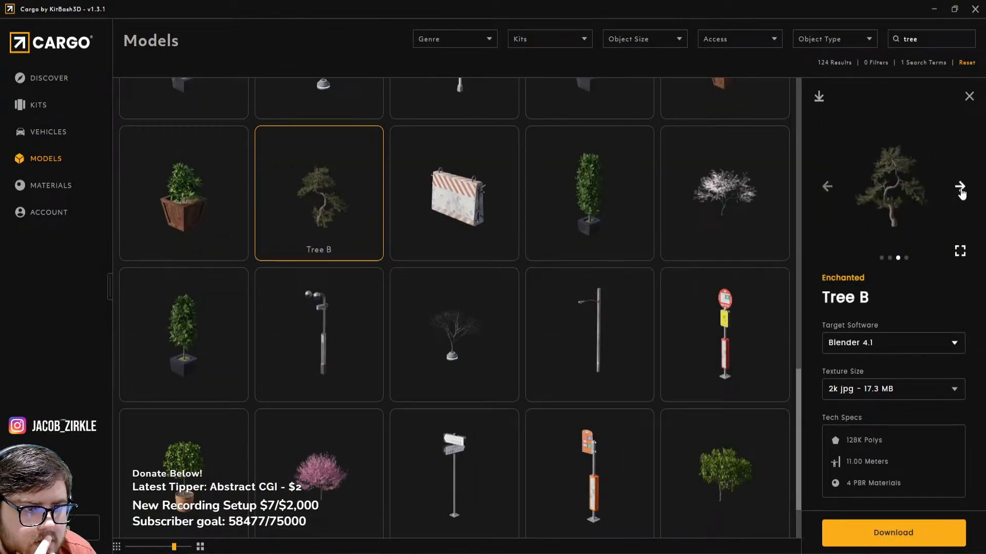
click(959, 186)
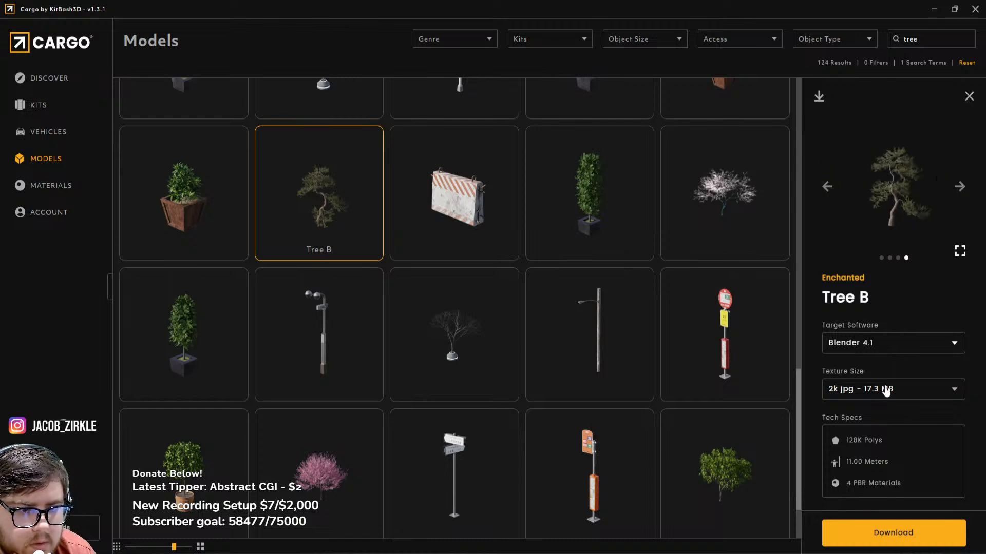
click(898, 532)
Find the Shangri La kit's Matsu Pine Tree B, preview its angles and download it for Blender 4.1 with 2k jpg textures
scroll(647, 296, down, 2)
scroll(534, 293, down, 10)
scroll(532, 295, down, 8)
scroll(528, 304, down, 8)
scroll(529, 303, down, 8)
scroll(527, 296, down, 8)
scroll(528, 296, down, 8)
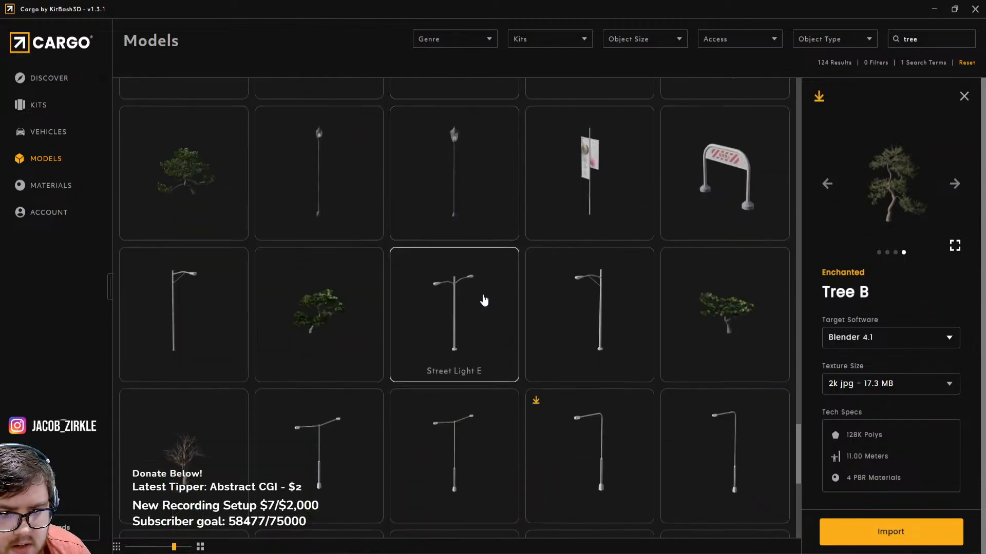
click(354, 300)
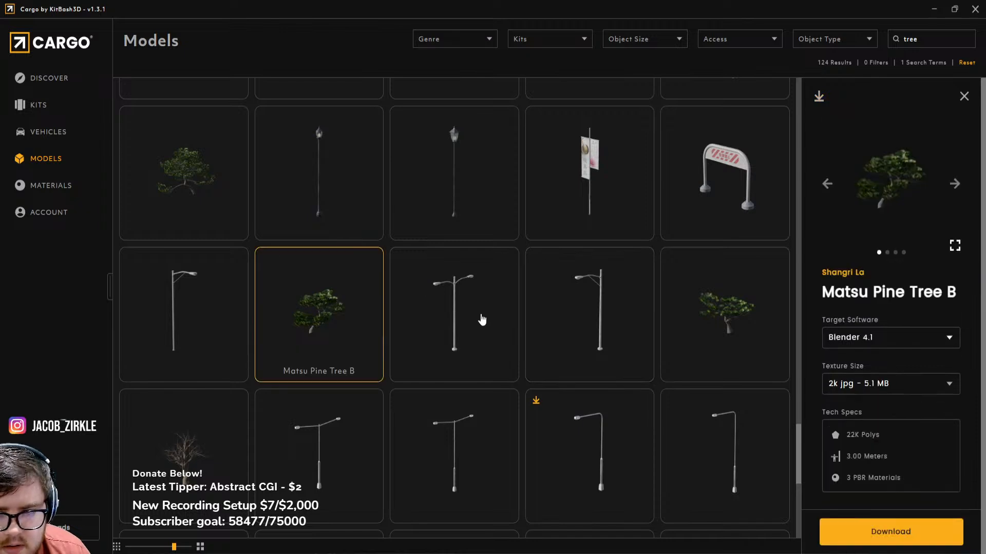
click(958, 189)
click(958, 191)
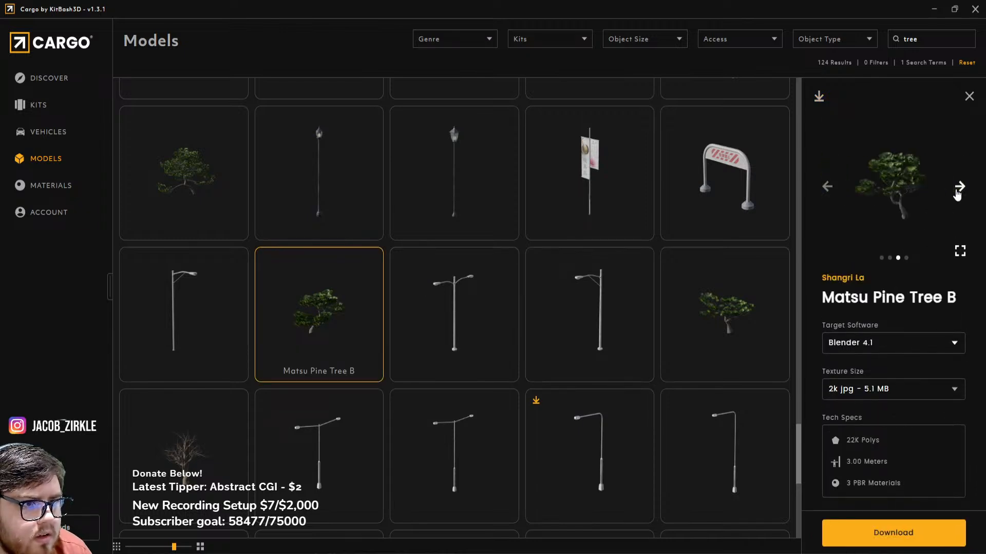
click(893, 532)
Check the remaining tree models in Cargo and switch back to Blender to view the tree on the island
scroll(472, 308, down, 7)
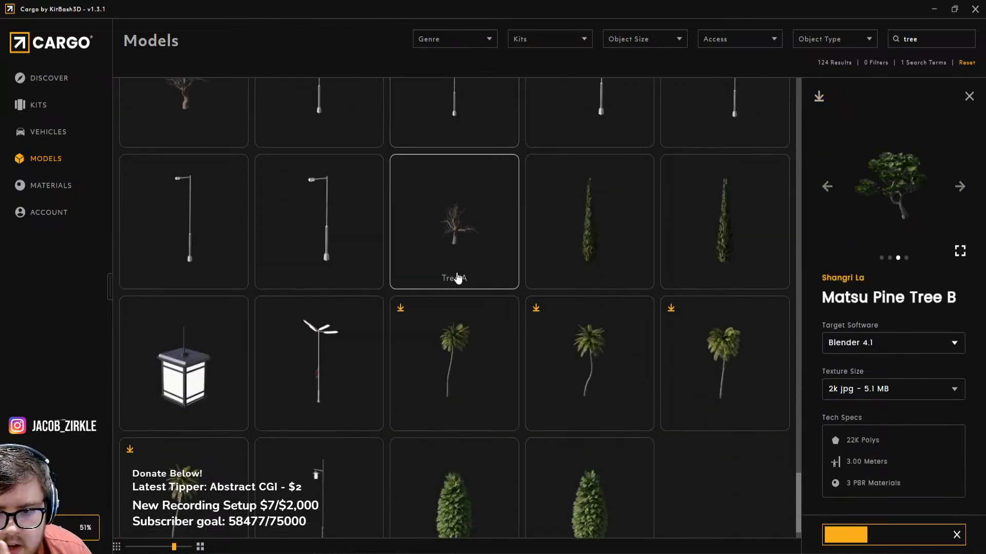
scroll(457, 278, down, 1)
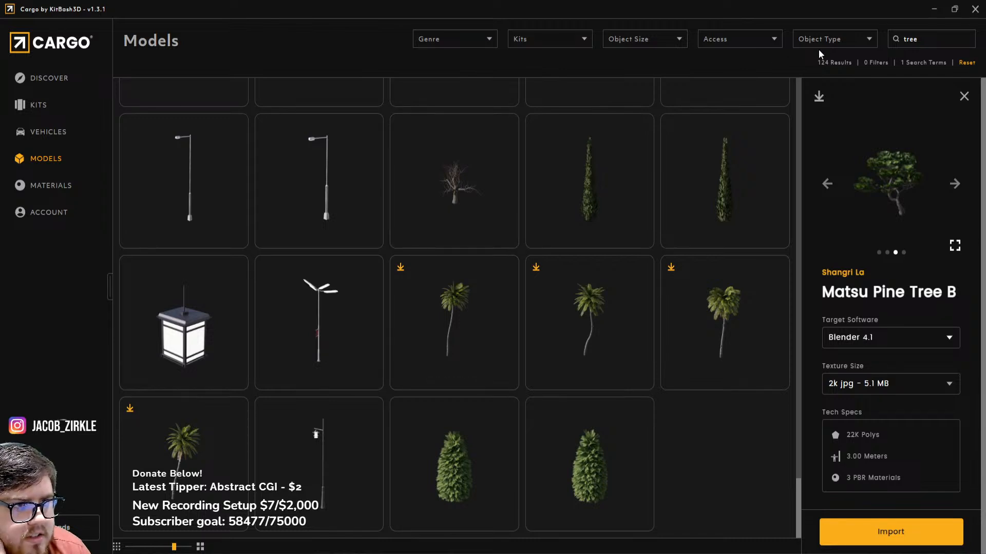
key(alt+Tab)
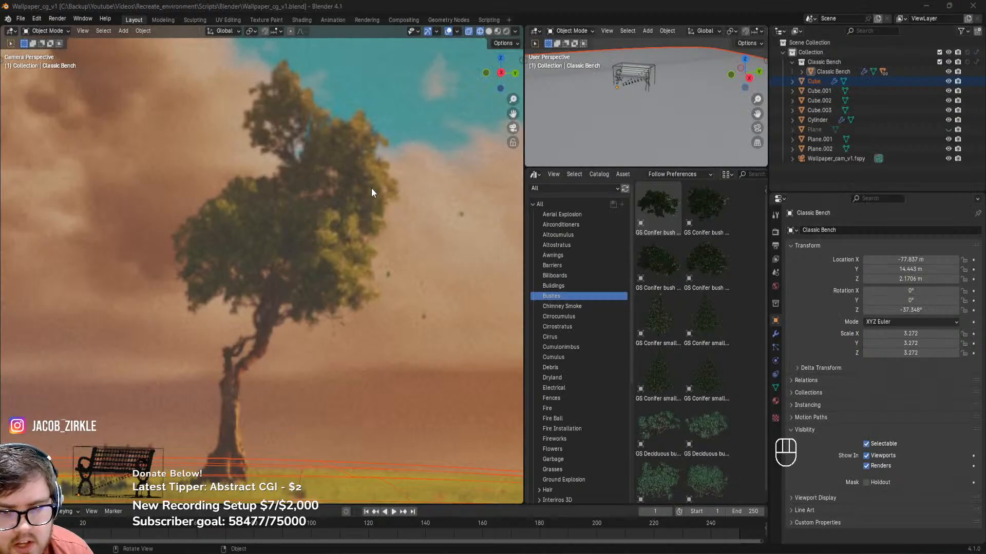
scroll(284, 260, down, 5)
shift+middle_drag(277, 335, 315, 305)
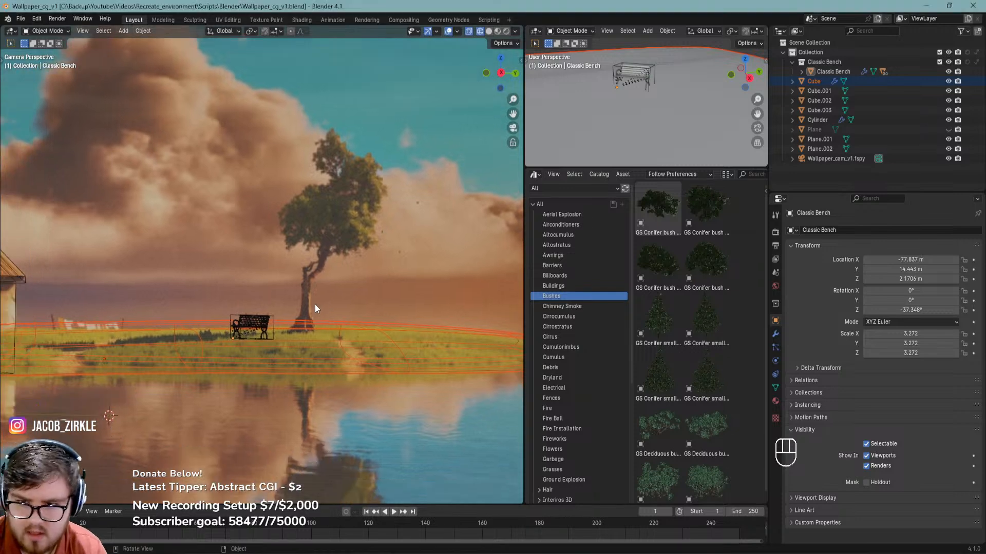
Save the Blender file and frame the base of the wallpaper's tree beside the bench in the camera view
key(ctrl+s)
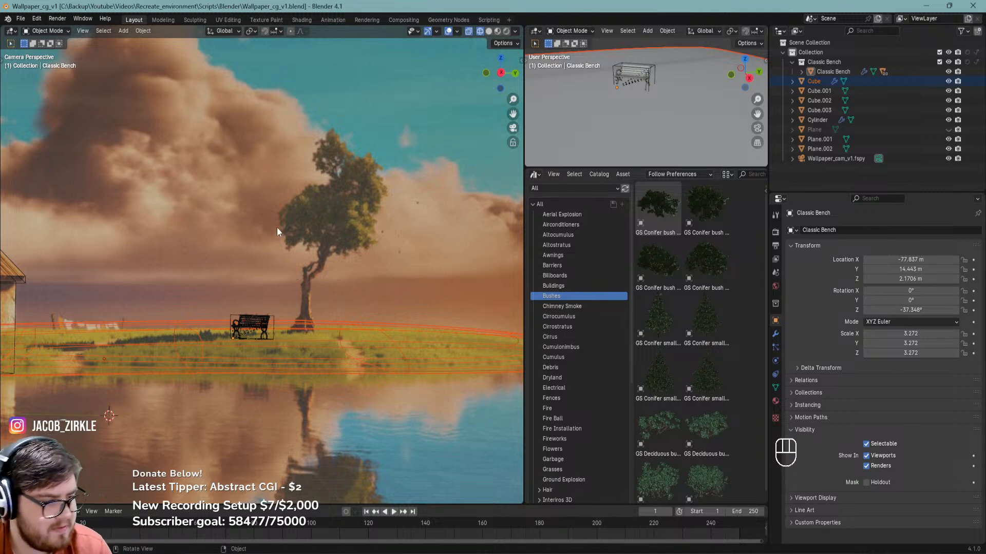
shift+middle_drag(256, 328, 301, 365)
key(ctrl+s)
scroll(276, 365, up, 5)
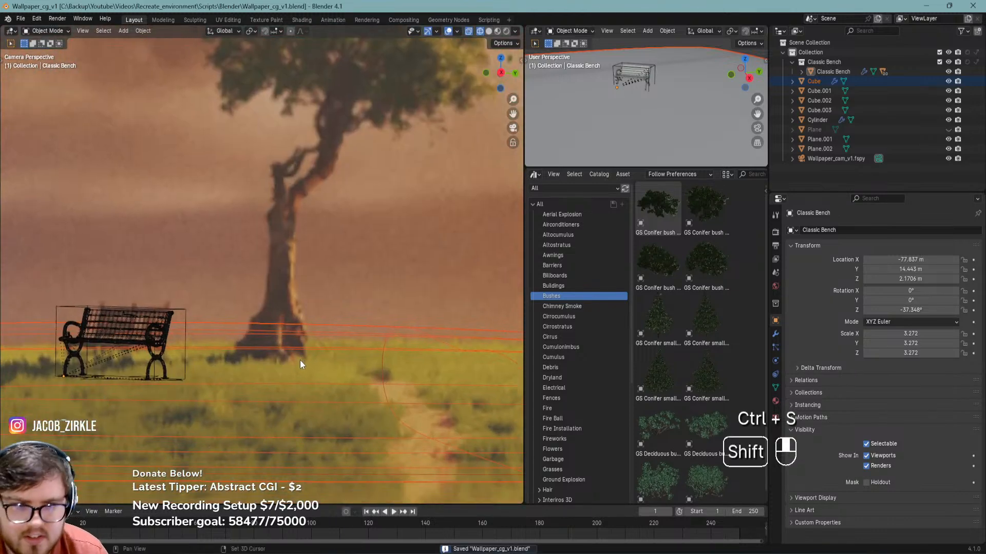
key(ctrl+s)
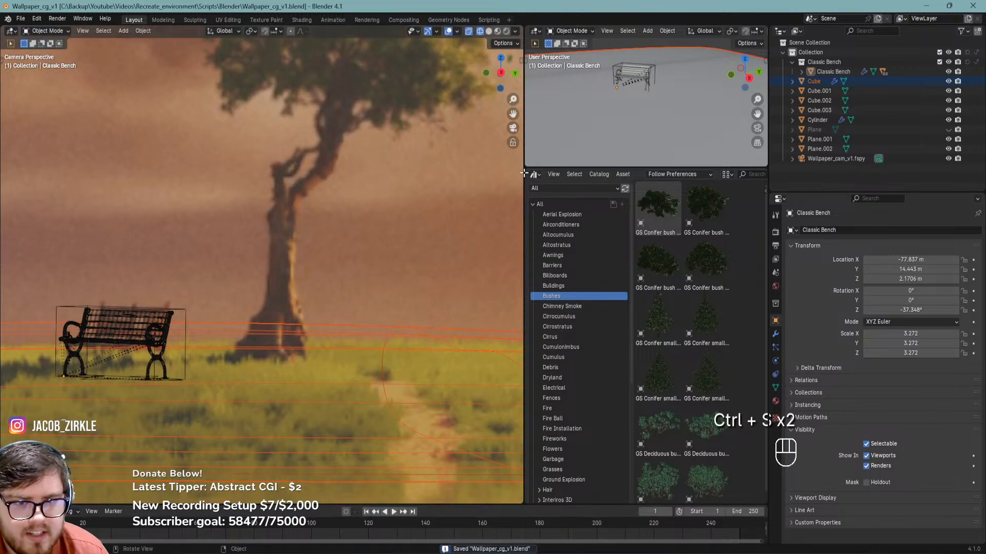
Create a new scene collection named "Tree" and enlarge the outliner
click(796, 179)
key(c)
double_click(811, 168)
text(Tree)
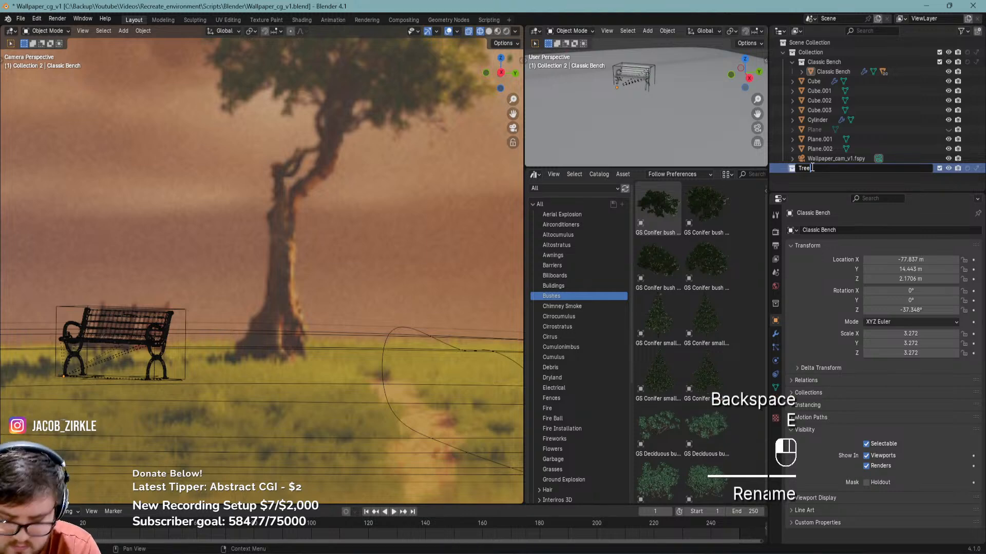
key(Return)
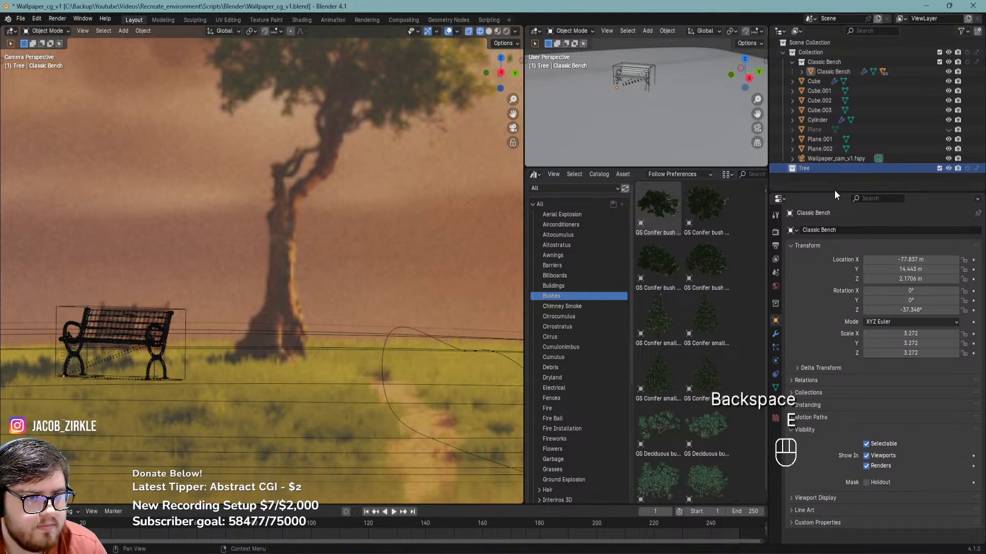
drag(834, 193, 837, 246)
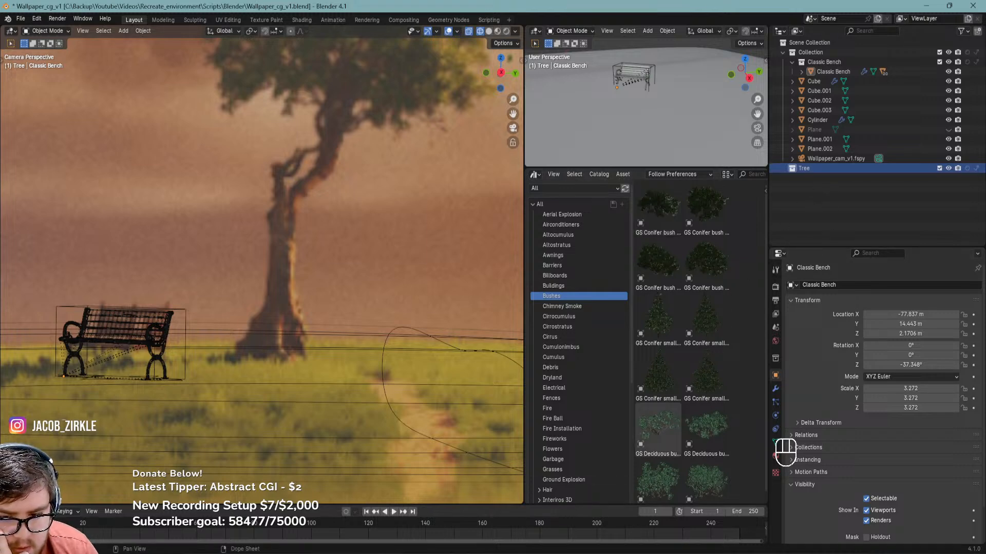
Switch to Cargo and filter its models to show only downloaded ones
key(super)
text(cargo)
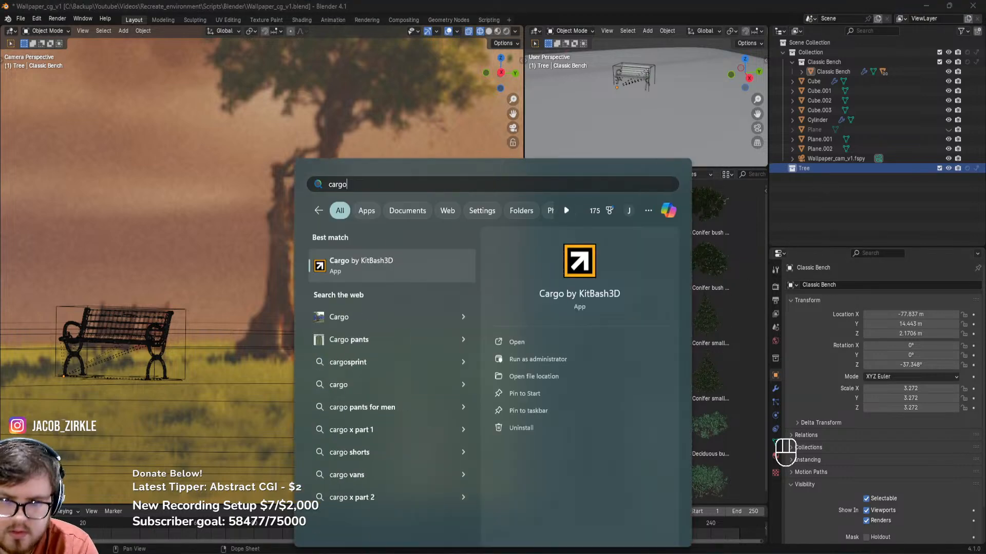
key(Return)
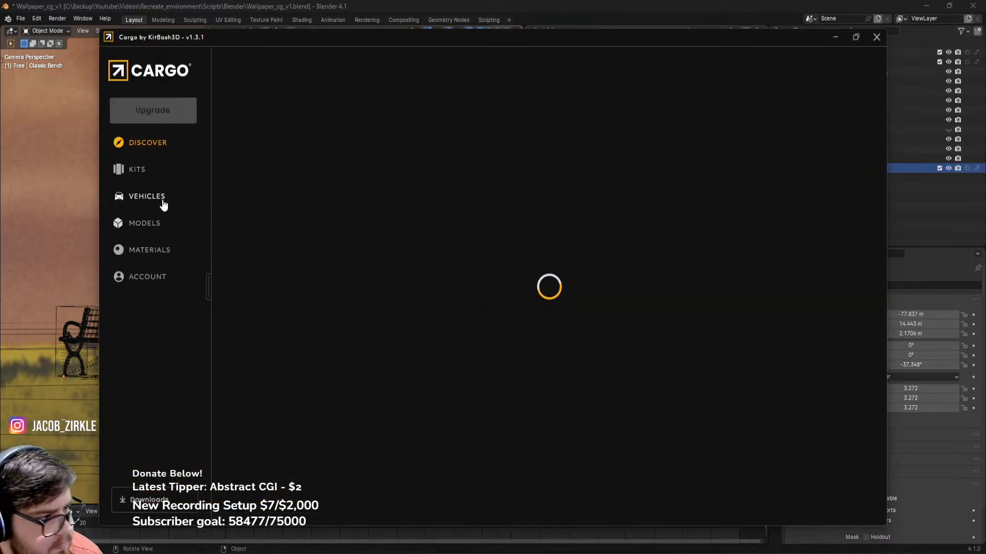
click(137, 187)
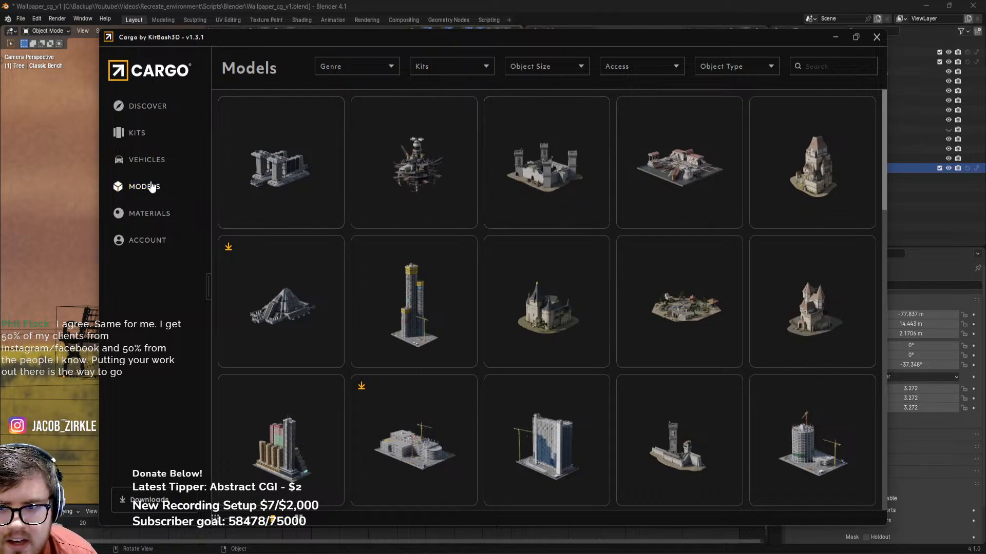
click(724, 66)
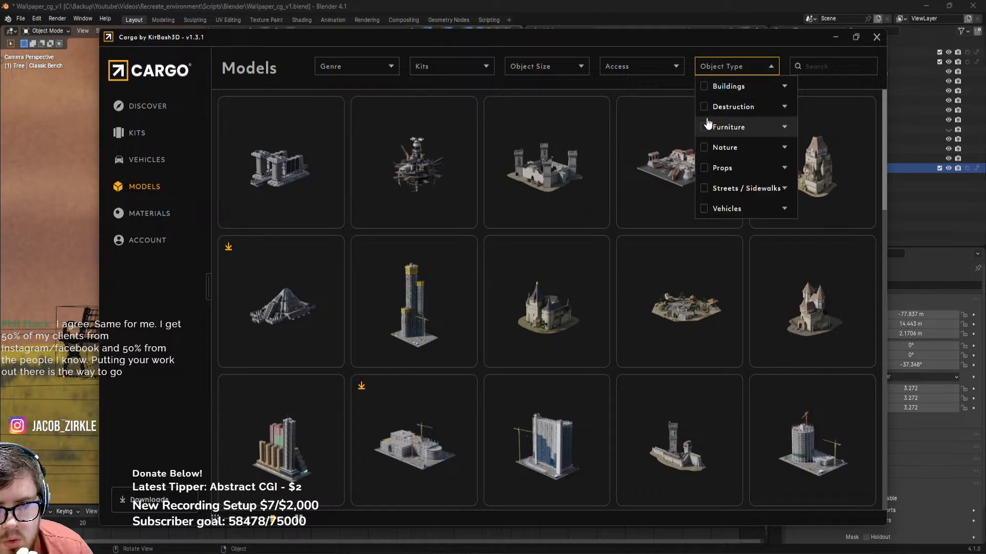
click(666, 70)
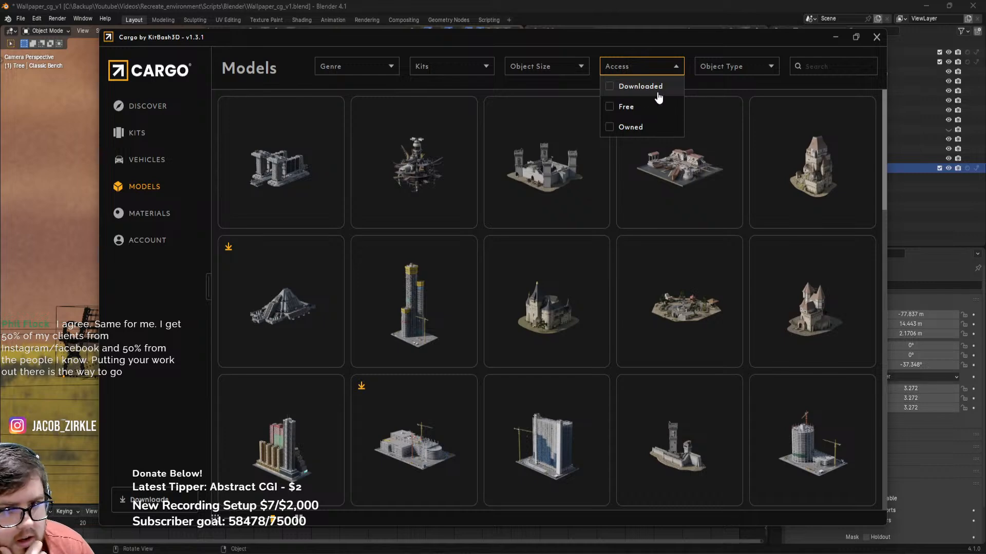
click(637, 87)
click(638, 66)
Find the Enchanted kit's Tree B among the downloaded models and import it for Blender 4.1 with 2k jpg textures
scroll(596, 230, down, 2)
scroll(594, 228, down, 10)
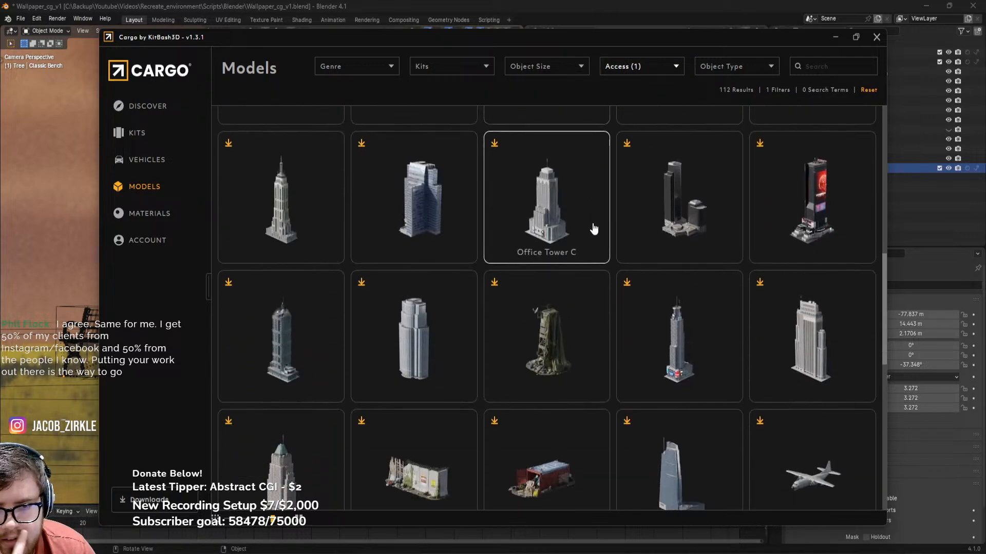
scroll(595, 221, down, 8)
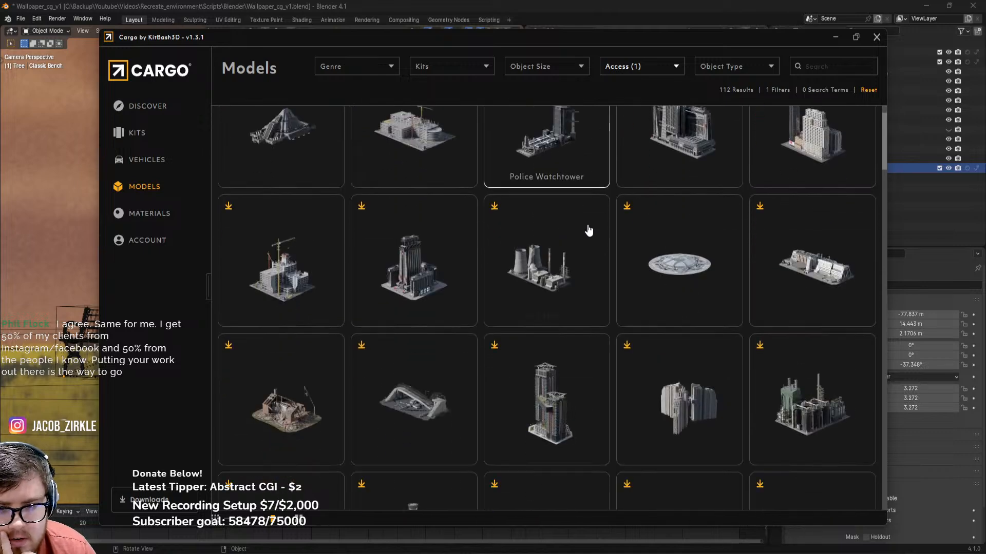
scroll(576, 226, down, 10)
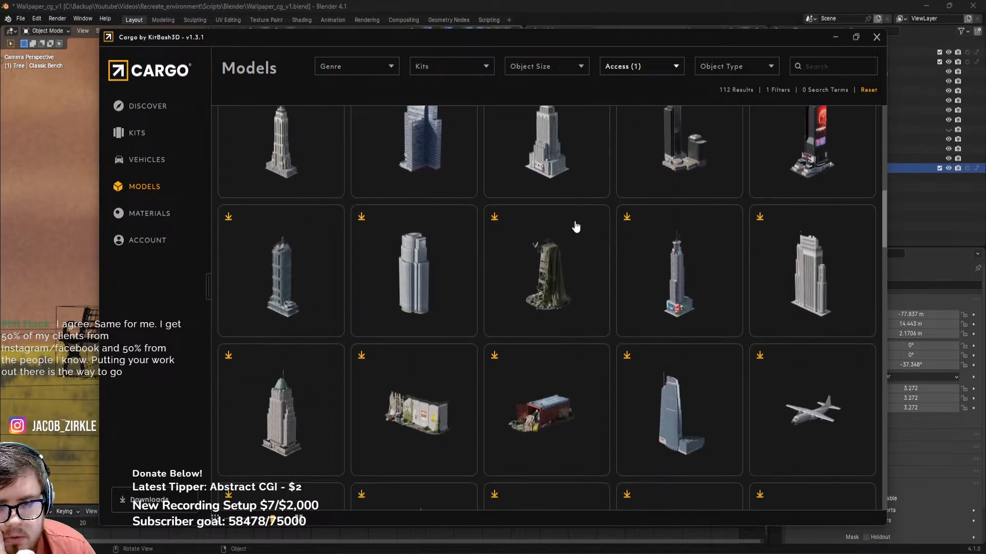
scroll(580, 226, down, 5)
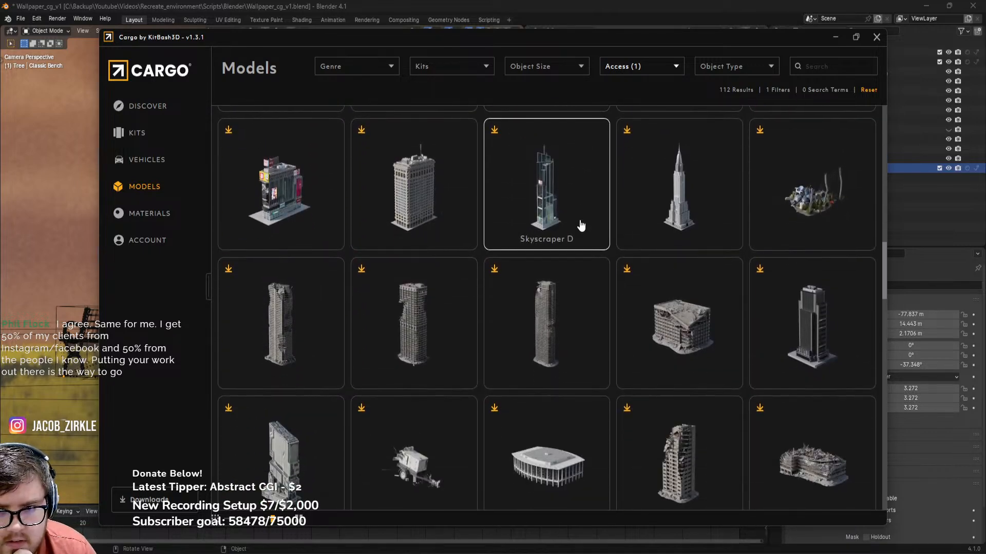
scroll(580, 226, down, 10)
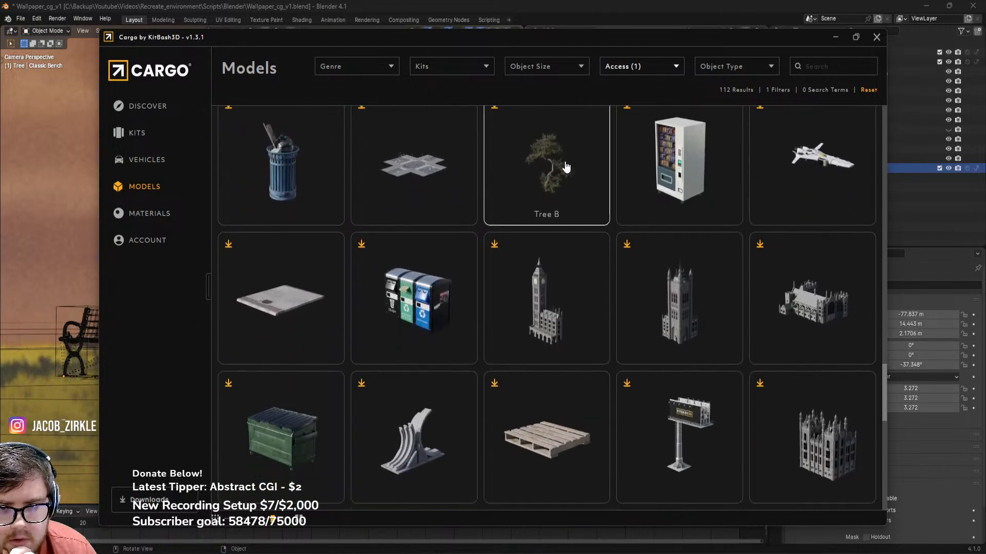
click(568, 165)
scroll(774, 390, down, 1)
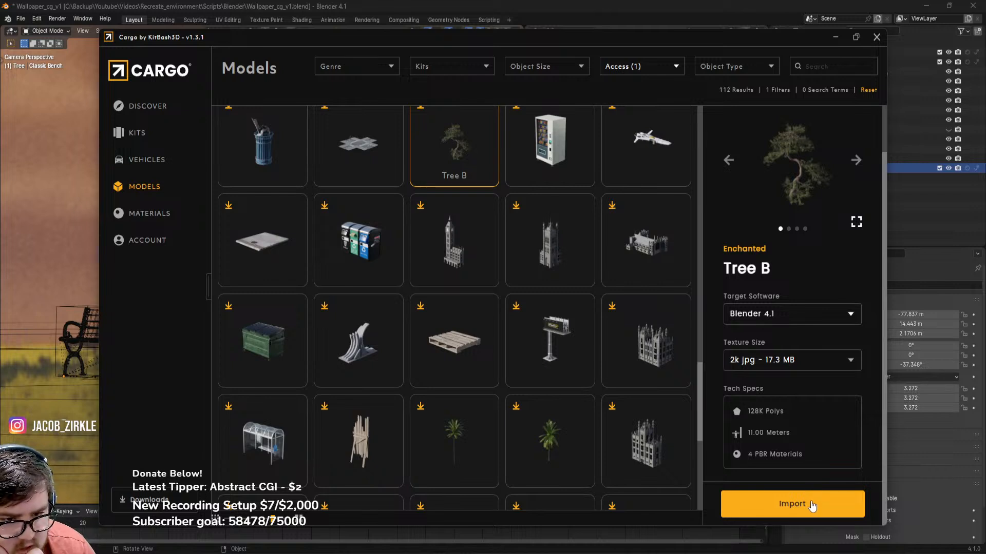
click(808, 503)
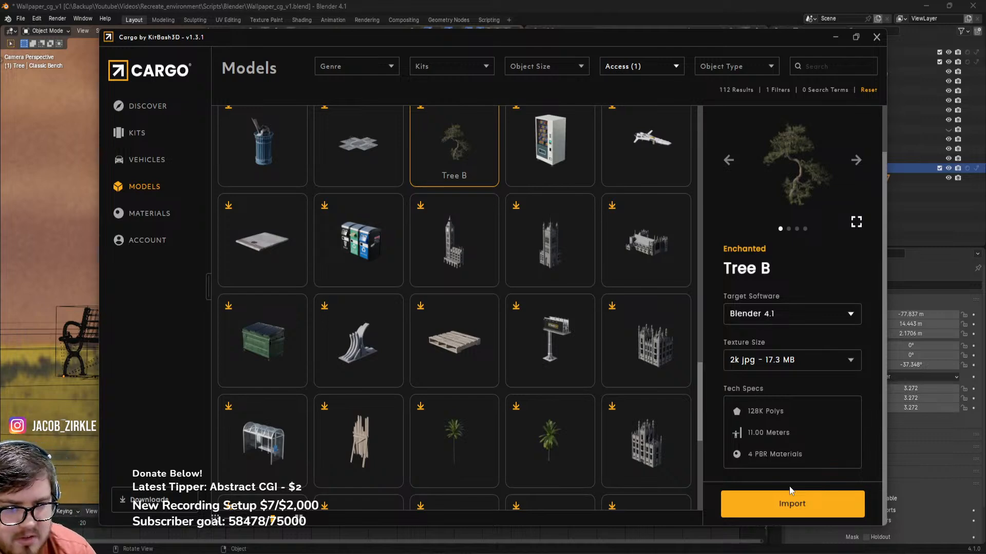
Import the Shangri La kit's Matsu Pine Tree B with 2k jpg textures and return to Blender
drag(704, 39, 766, 22)
scroll(604, 222, down, 3)
scroll(605, 222, down, 2)
scroll(616, 402, down, 2)
scroll(618, 378, down, 2)
click(611, 164)
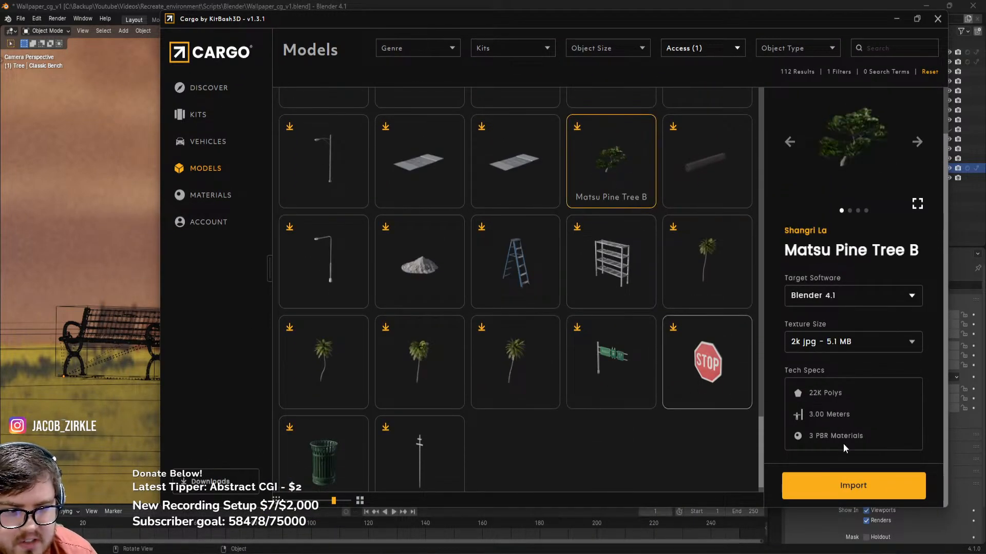
click(838, 486)
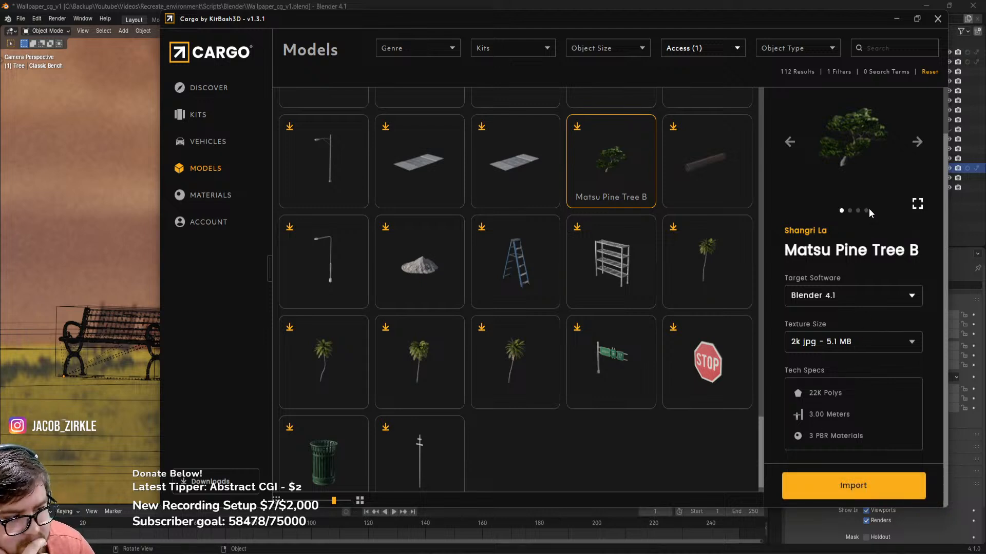
click(897, 20)
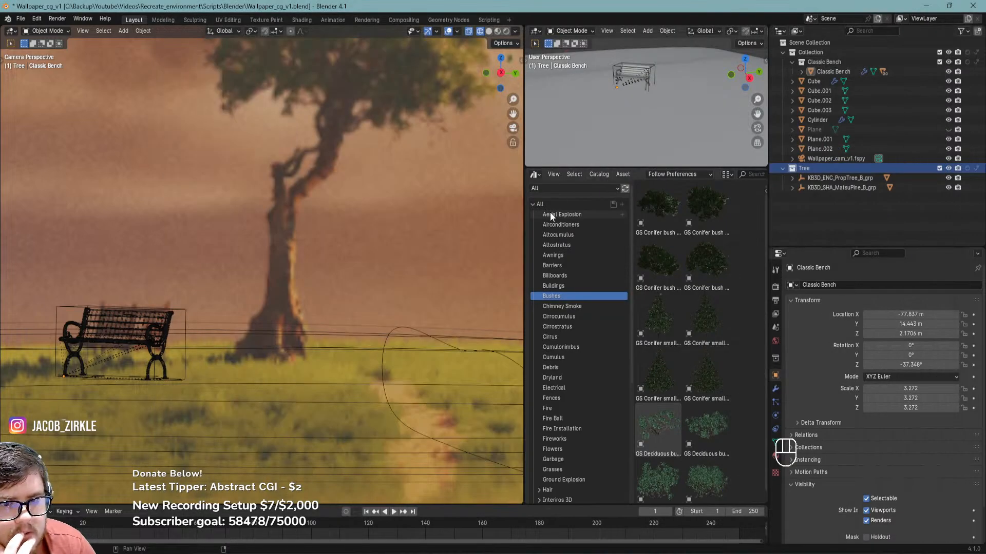
Enlarge the perspective viewport by shrinking the asset browser and narrowing the camera view
drag(629, 166, 629, 151)
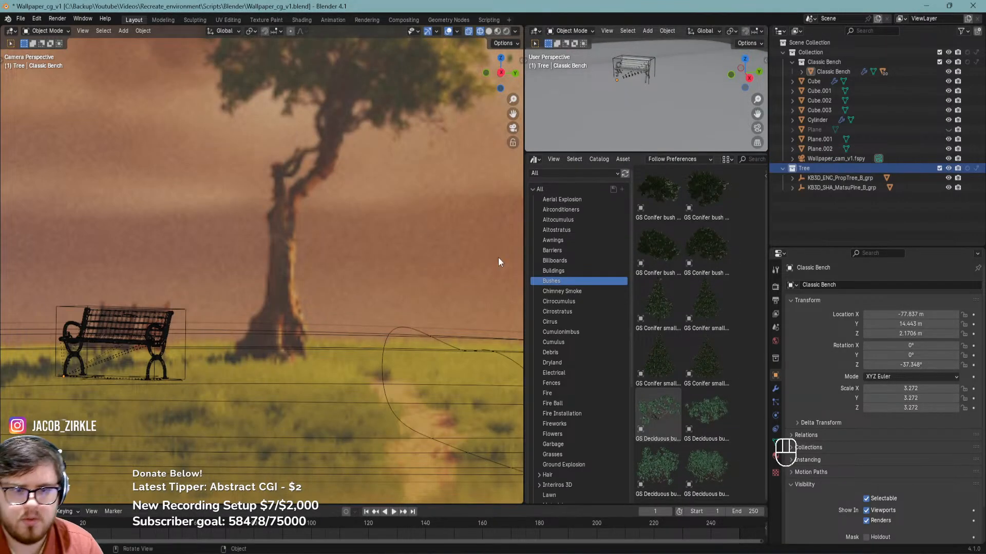
scroll(421, 304, down, 3)
shift+middle_drag(380, 307, 366, 342)
middle_drag(635, 129, 660, 128)
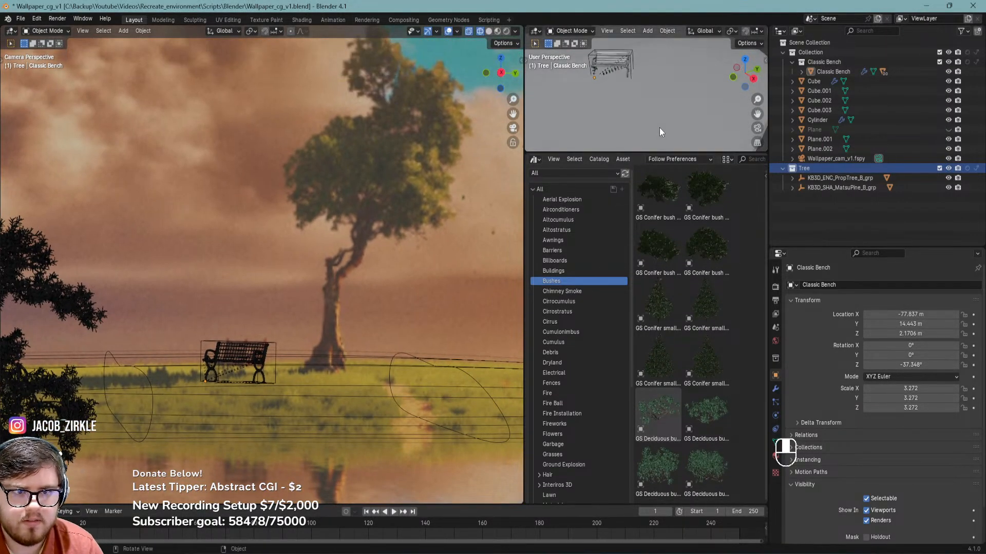
drag(639, 152, 639, 353)
drag(522, 307, 368, 308)
Move the Enchanted tree group horizontally onto the island beside the bench and raise it about 1.8 m
scroll(504, 270, down, 5)
middle_drag(506, 277, 536, 164)
click(840, 177)
key(g)
key(shift+z)
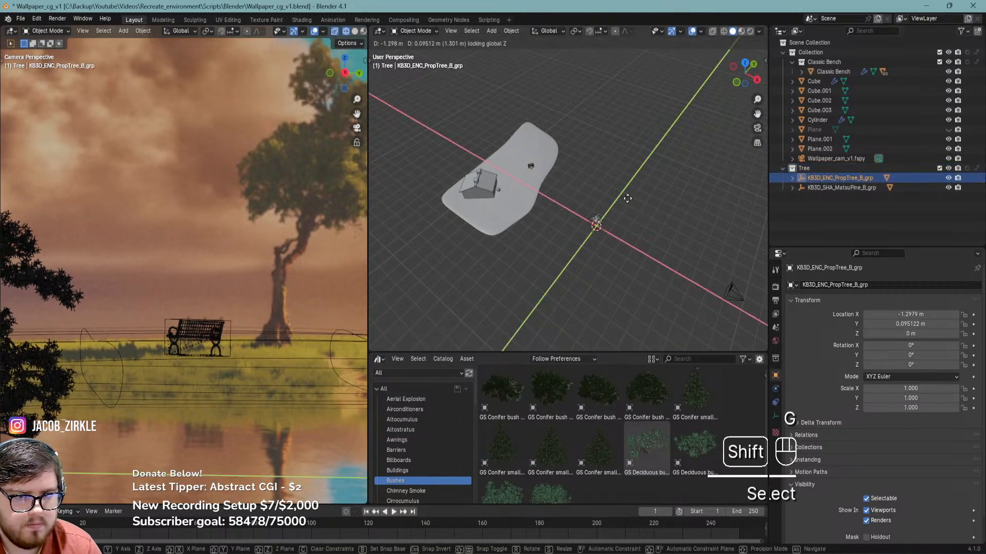
click(553, 132)
key(g)
key(z)
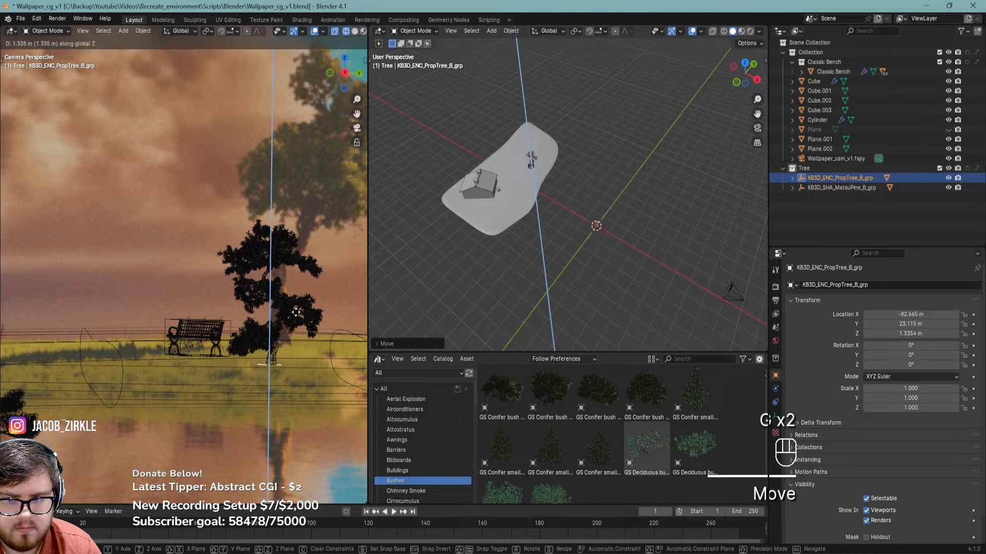
click(294, 307)
Shift the Enchanted tree horizontally behind the bench to about X -92.5 m, Y 24.8 m
scroll(565, 216, up, 5)
shift+middle_drag(565, 216, 570, 246)
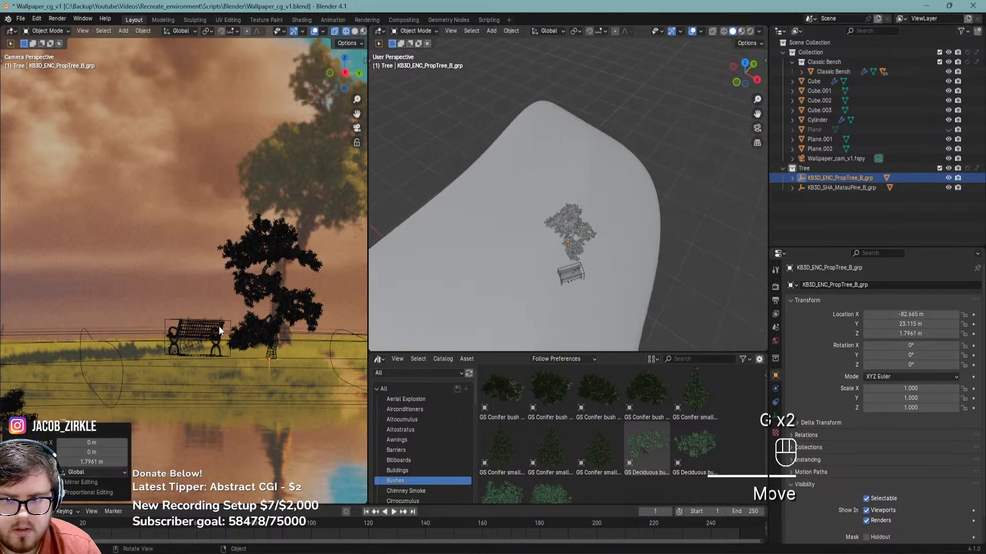
scroll(311, 333, up, 3)
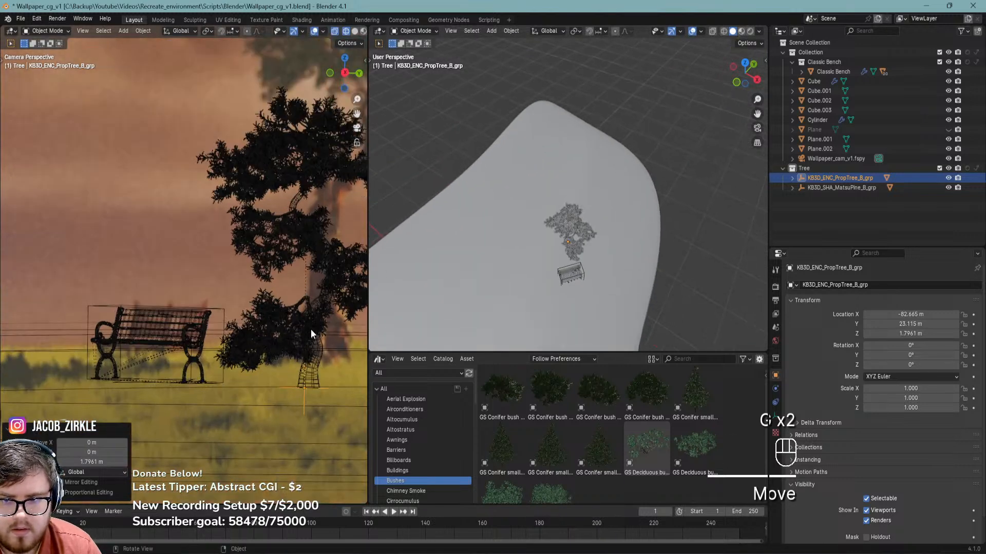
key(g)
key(shift+z)
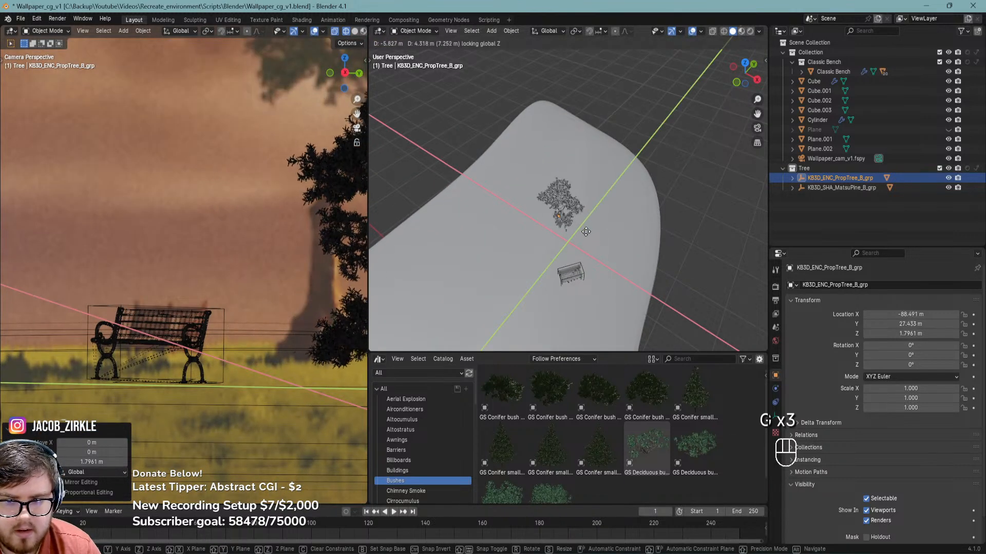
click(567, 235)
Scale the Enchanted tree up to about 2.39 to approach the height of the wallpaper's tree
key(s)
click(341, 248)
scroll(320, 257, down, 4)
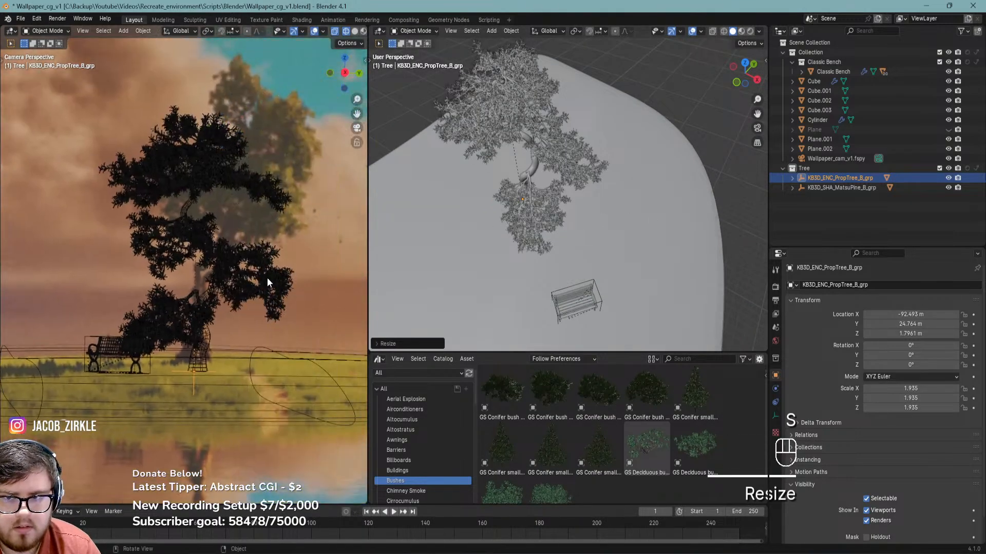
key(s)
click(285, 259)
Rotate the Enchanted tree about 70° around Z and save the file
key(r)
key(z)
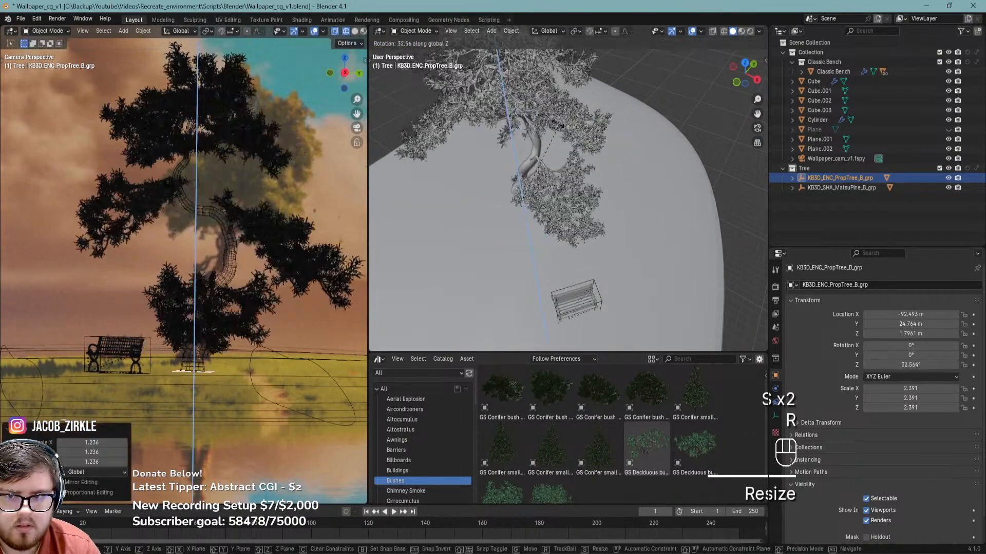
click(505, 114)
scroll(232, 236, down, 2)
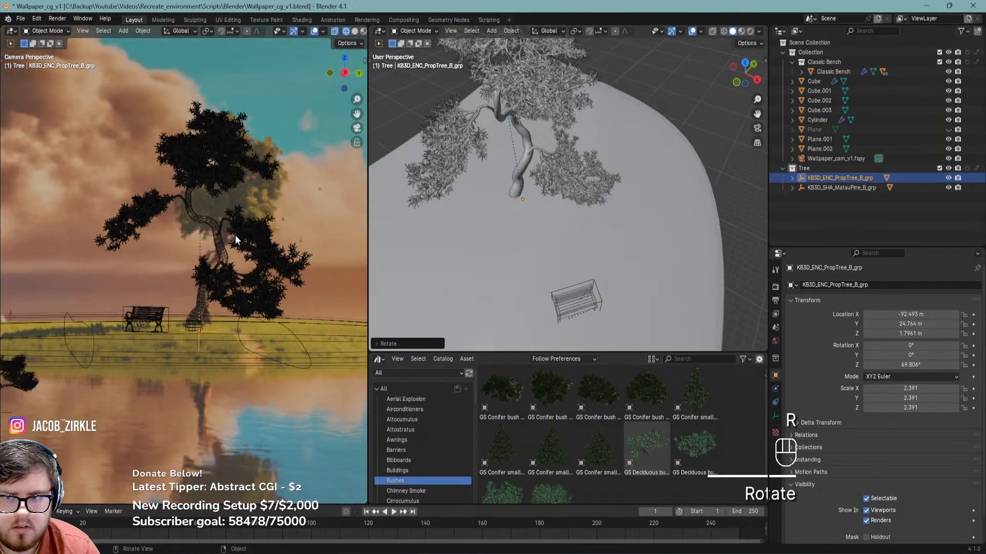
shift+middle_drag(232, 235, 256, 251)
key(ctrl+s)
Reposition the Enchanted tree over the wallpaper's trunk at about X -91.3 m, Y 25.2 m, Z 2.65 m
scroll(562, 220, up, 3)
key(g)
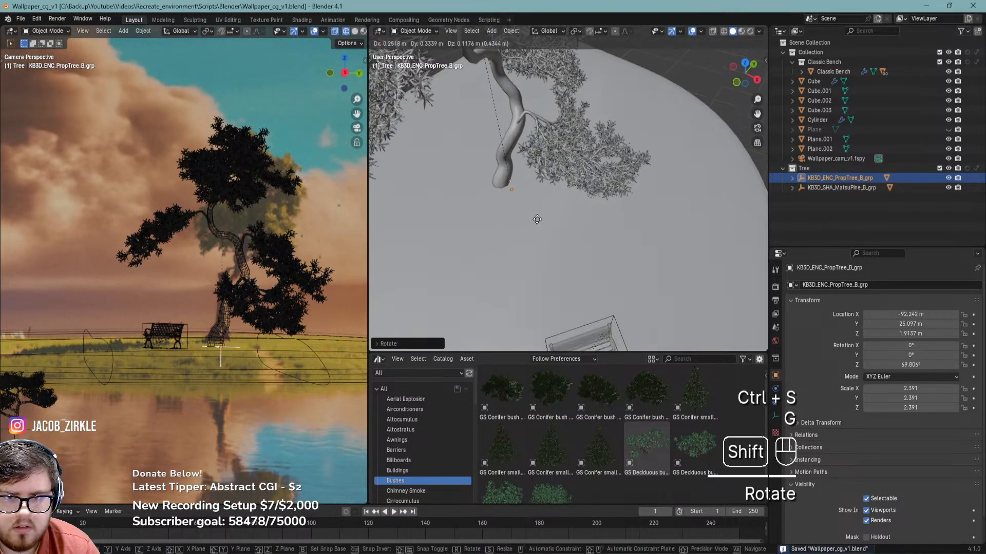
click(542, 222)
key(g)
key(z)
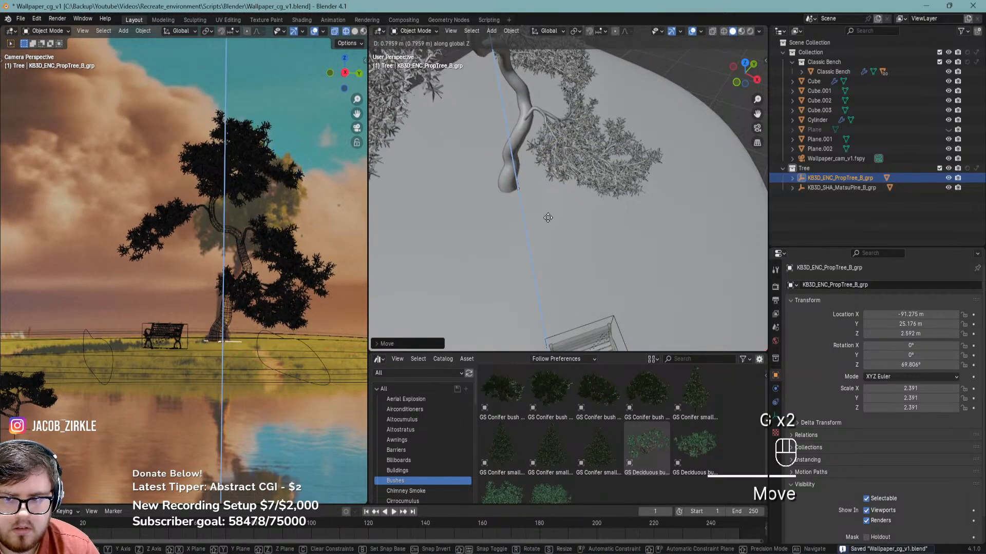
click(552, 198)
Scale the Enchanted tree to about 2.68, lower it to about Z 1.97 m and save the file
key(s)
click(573, 189)
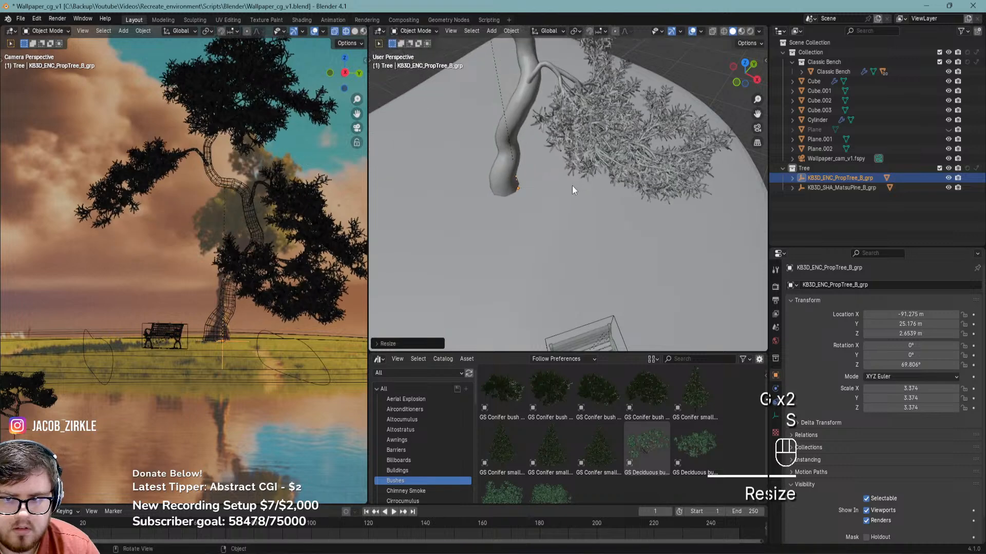
key(s)
click(574, 170)
key(g)
ctrl+click(600, 179)
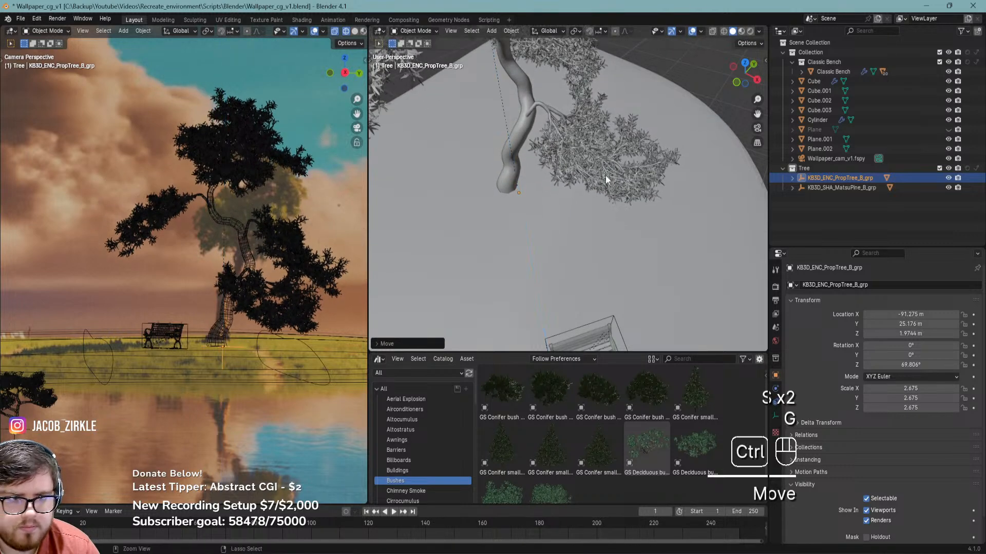
key(ctrl+s)
Move the Matsu pine group onto the island at the Enchanted tree's trunk and scale it to about 5.22
scroll(655, 208, down, 6)
shift+middle_drag(629, 233, 577, 109)
click(802, 207)
click(842, 185)
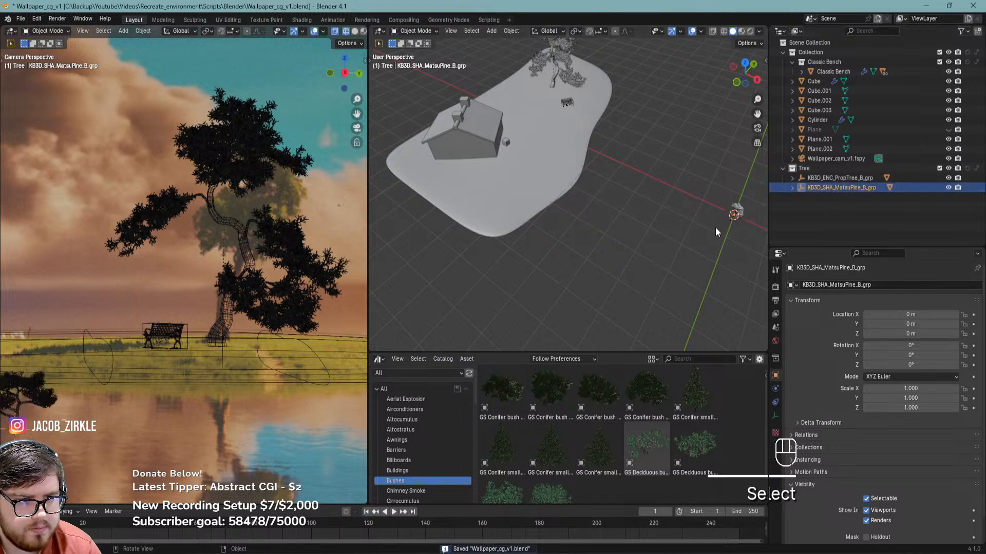
key(g)
click(570, 102)
key(s)
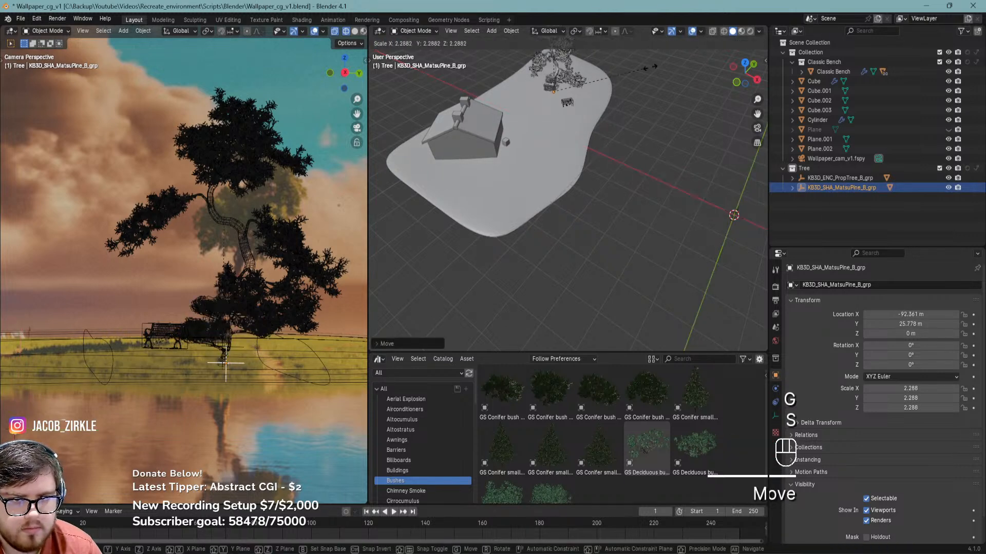
click(381, 97)
Raise the Matsu pine along Z to about 3.25 m so its base sits on the island
shift+middle_drag(517, 115, 506, 250)
key(g)
key(z)
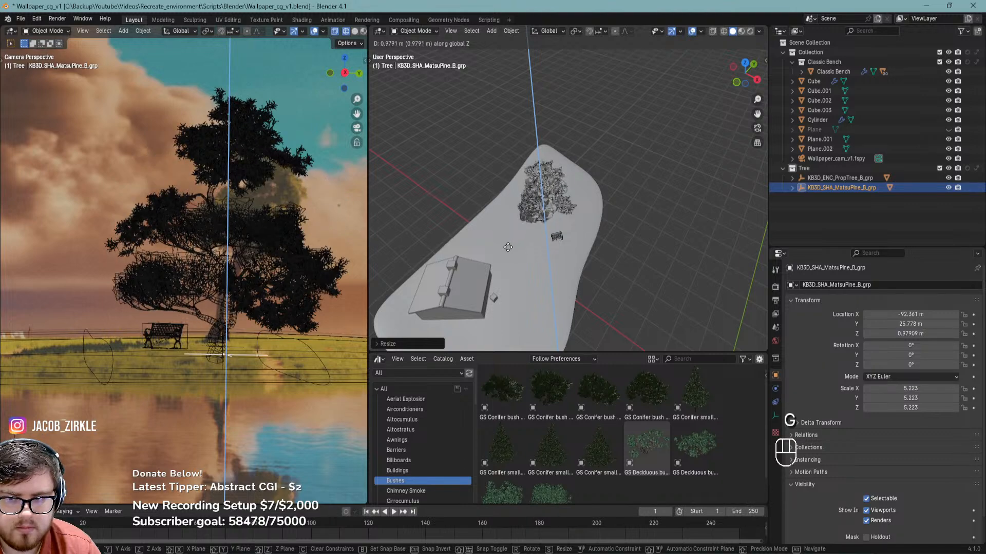
click(543, 215)
Shift the Matsu pine horizontally to about X -87.5 m, Y 25.3 m, scale it to about 5.73 and save the file
scroll(559, 211, up, 4)
middle_drag(559, 211, 562, 186)
key(g)
key(shift+z)
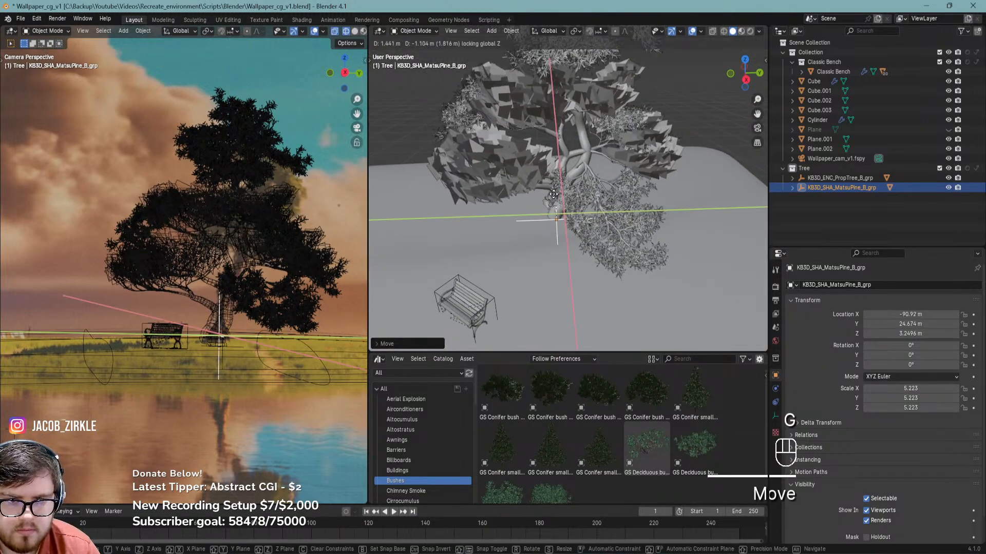
key(s)
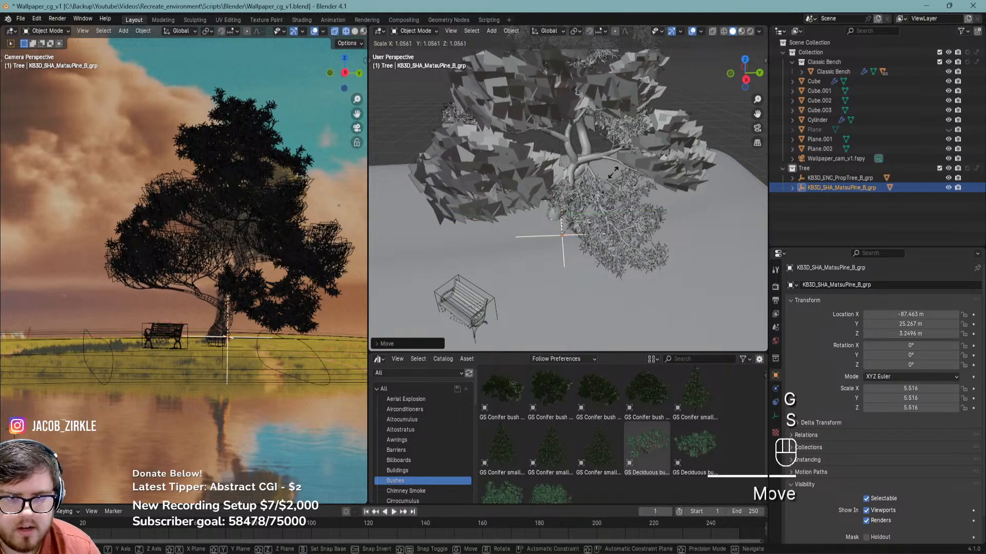
click(564, 210)
middle_drag(565, 210, 597, 204)
key(ctrl+s)
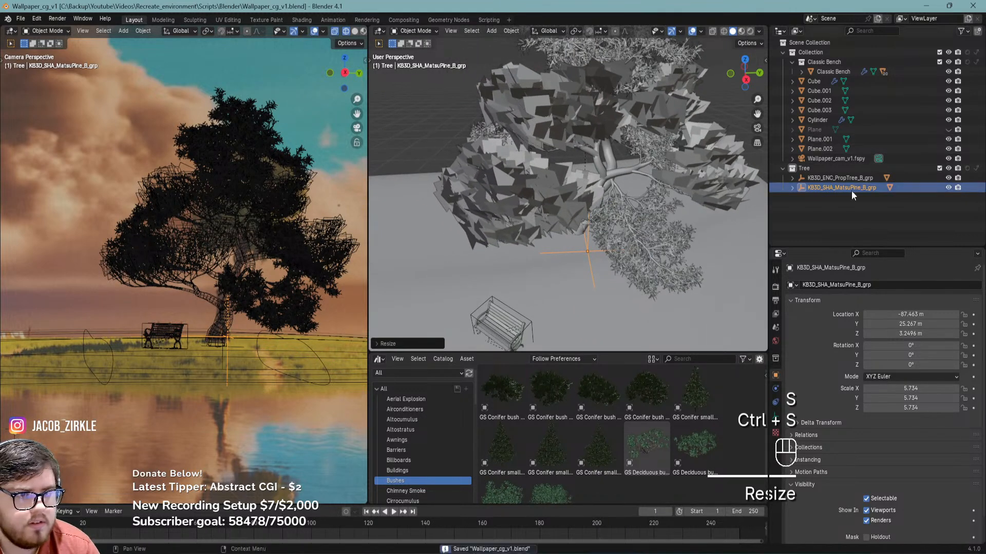
Hide the Enchanted tree's main mesh in the viewport, leaving only the Matsu pine displayed, and save the file
click(948, 177)
click(948, 177)
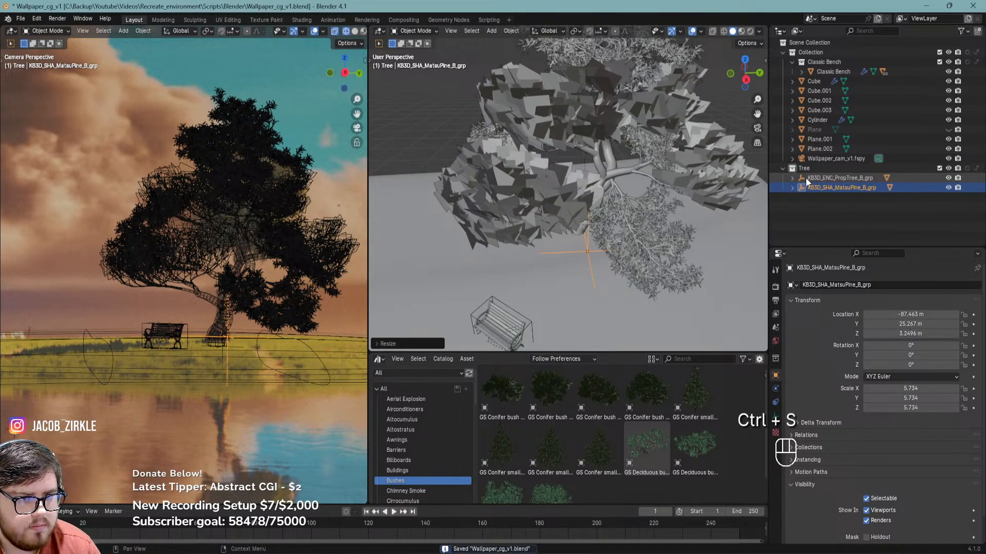
click(792, 178)
click(948, 187)
key(ctrl+s)
shift+middle_drag(266, 245, 247, 264)
key(ctrl+s)
scroll(224, 310, down, 3)
key(ctrl+s)
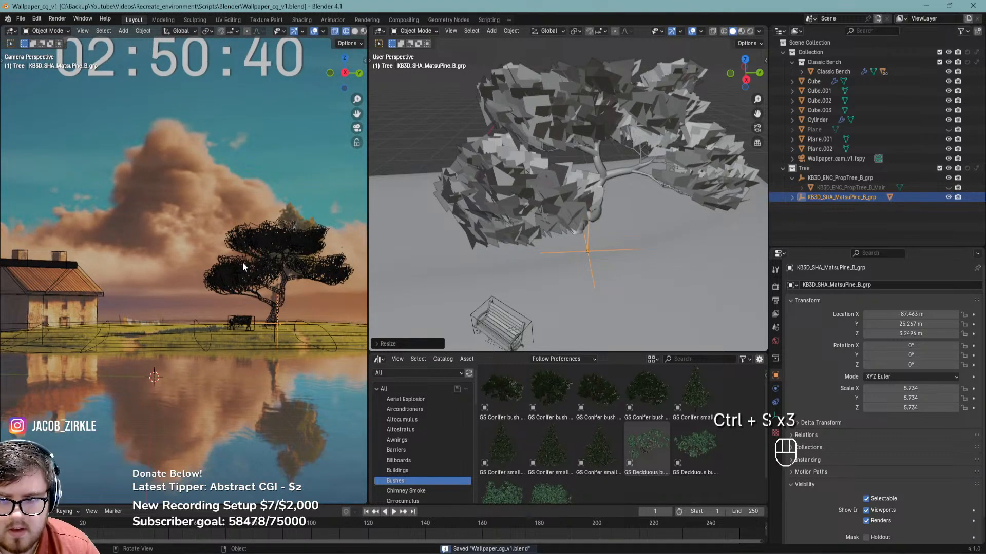
Set the scene's render engine to Cycles and its device to GPU Compute
click(775, 287)
click(874, 284)
click(880, 315)
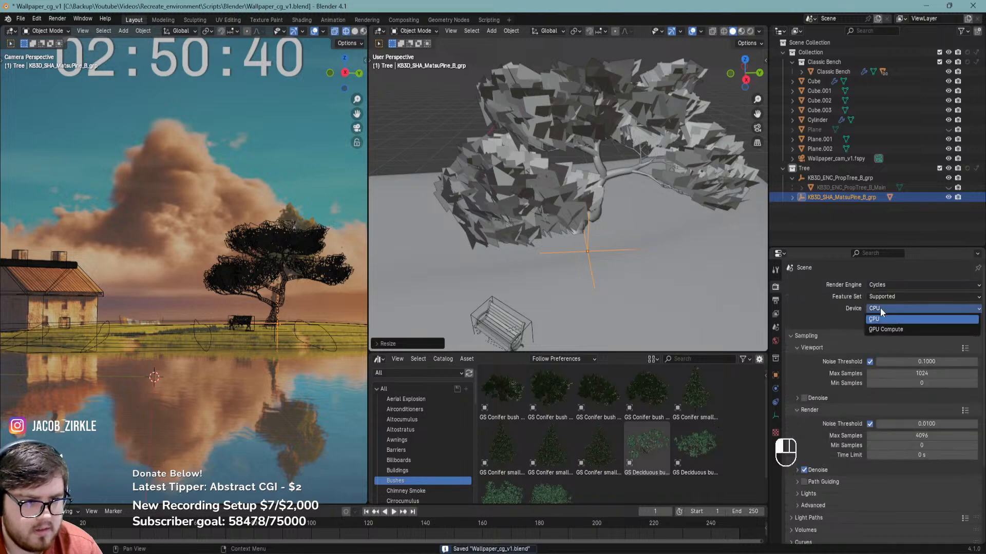
Set the viewport max samples to 128, enable viewport denoising and choose a denoiser other than Automatic
click(919, 373)
text(12)
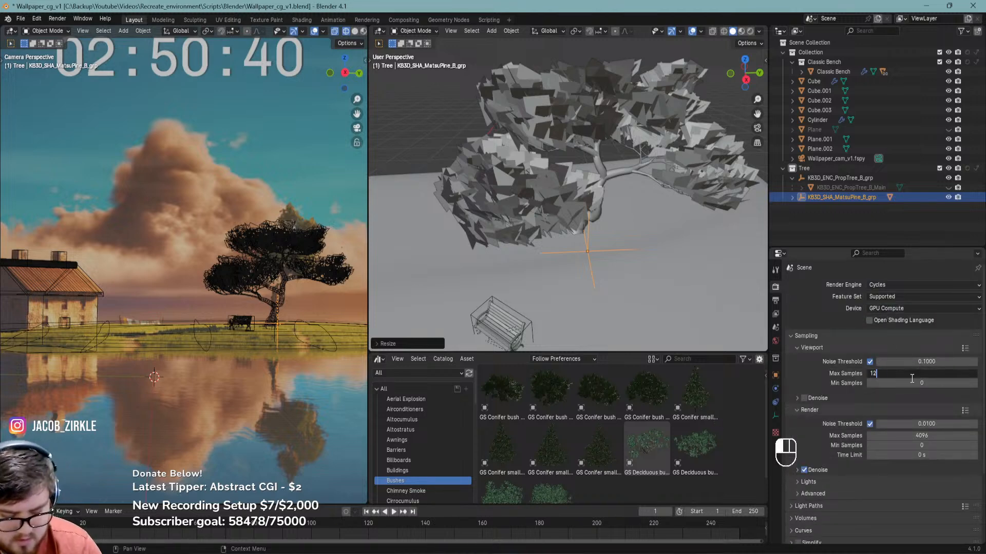
text(8)
key(Return)
click(817, 398)
click(802, 399)
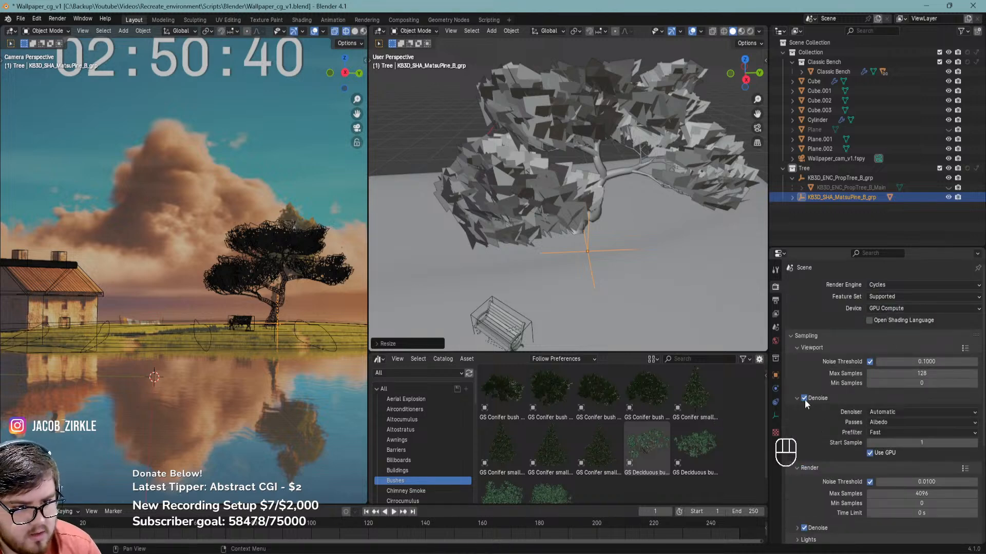
click(879, 413)
click(878, 430)
click(827, 399)
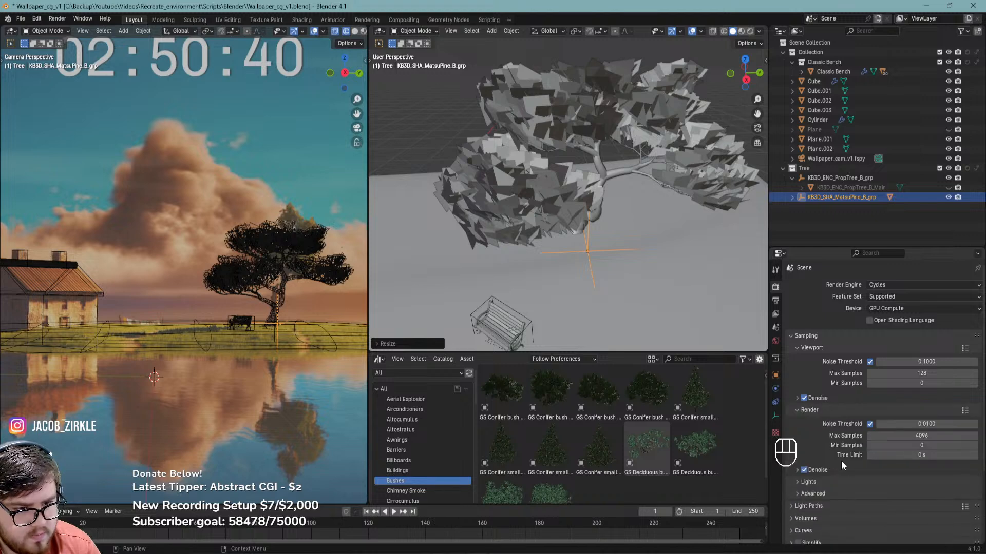
Expand the final render's denoise settings, set the render max samples to 512 and save the file
click(813, 470)
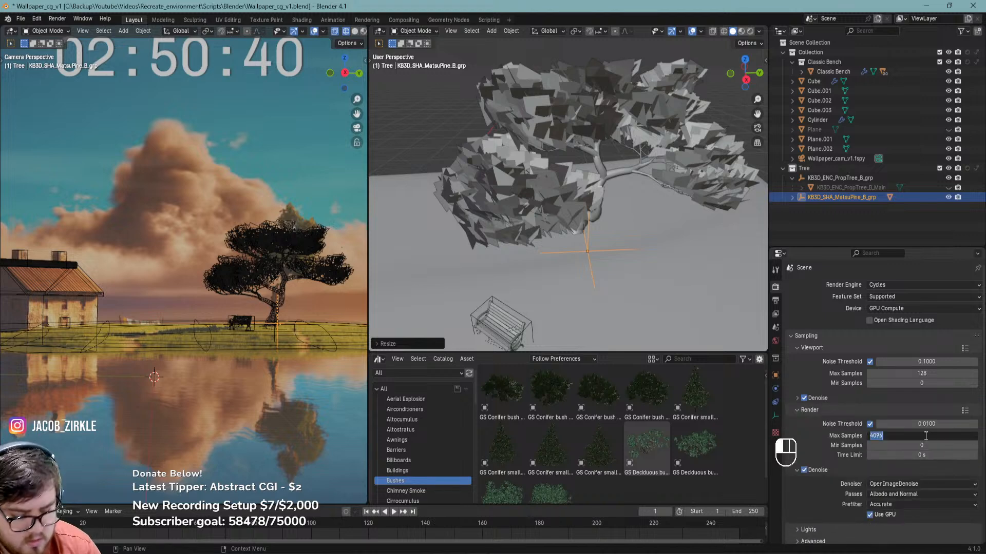
key(ctrl+s)
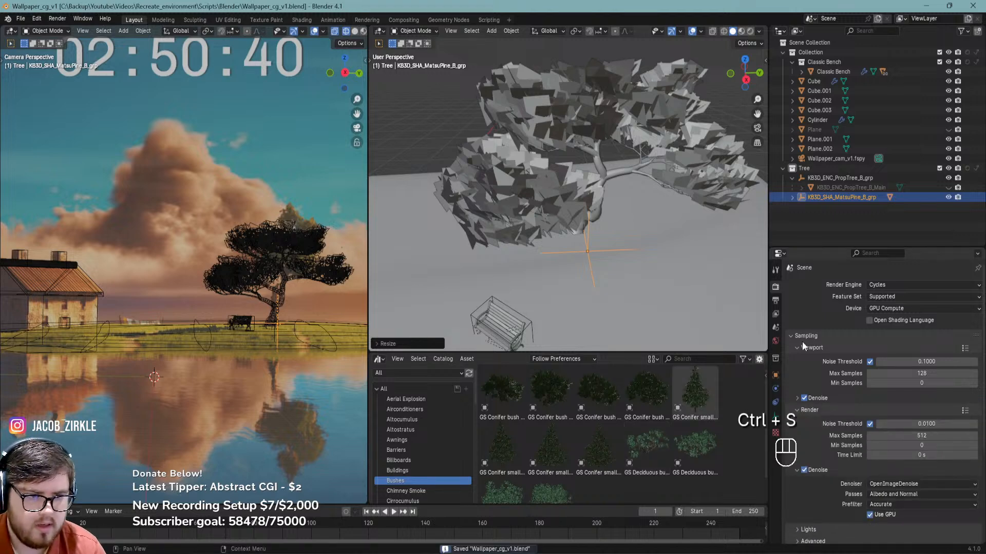
Save the file and switch the camera viewport to rendered shading
scroll(831, 434, down, 5)
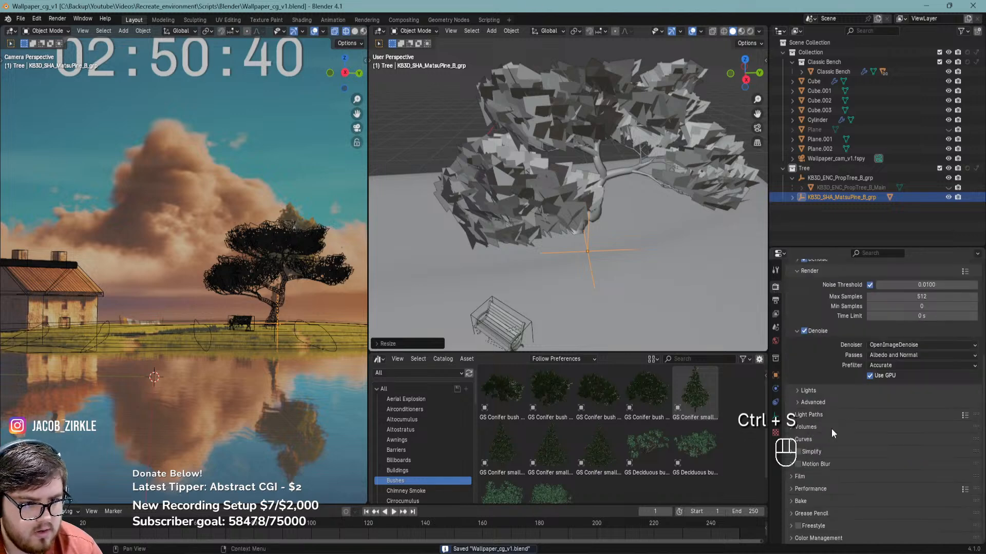
shift+scroll(239, 293, down, 2)
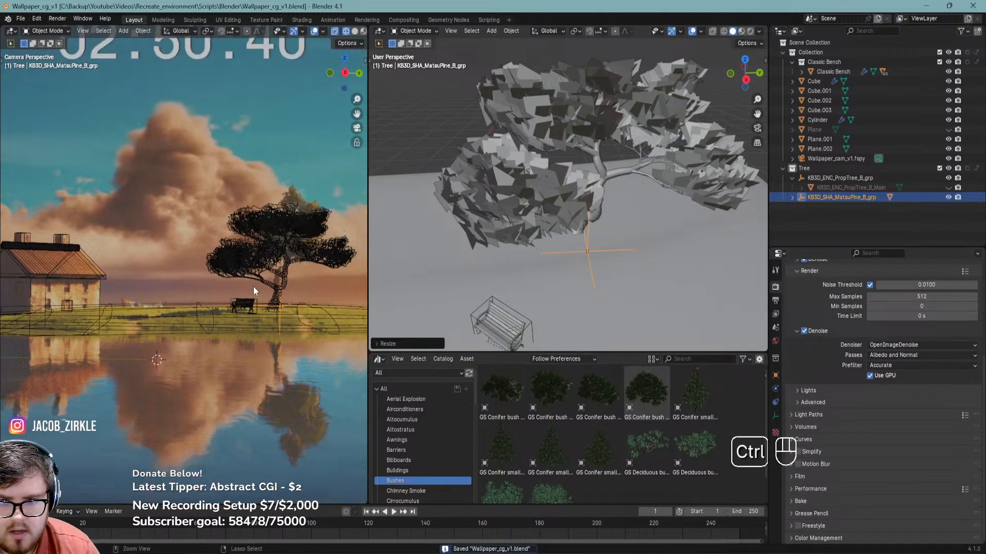
scroll(283, 319, down, 3)
shift+scroll(253, 330, up, 1)
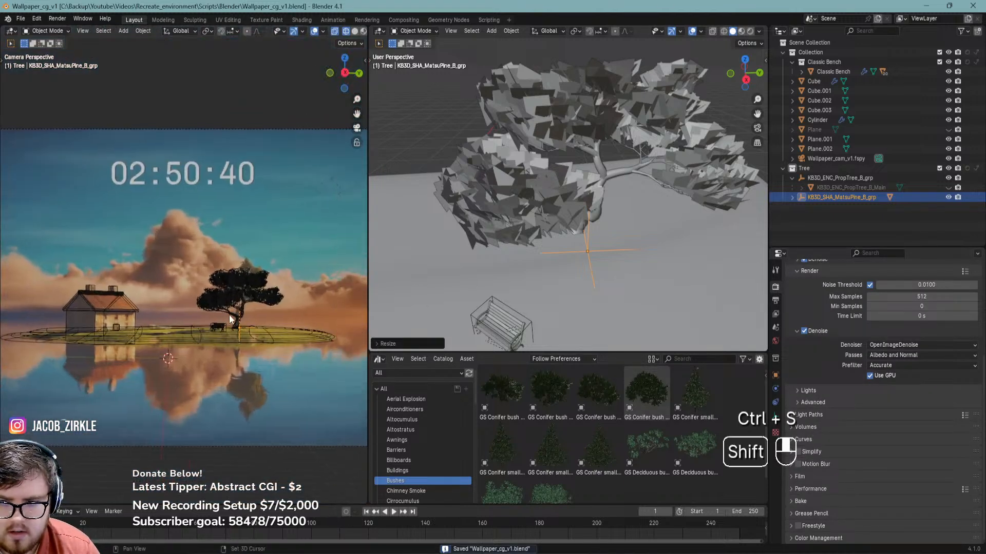
key(ctrl+s)
key(z)
click(232, 256)
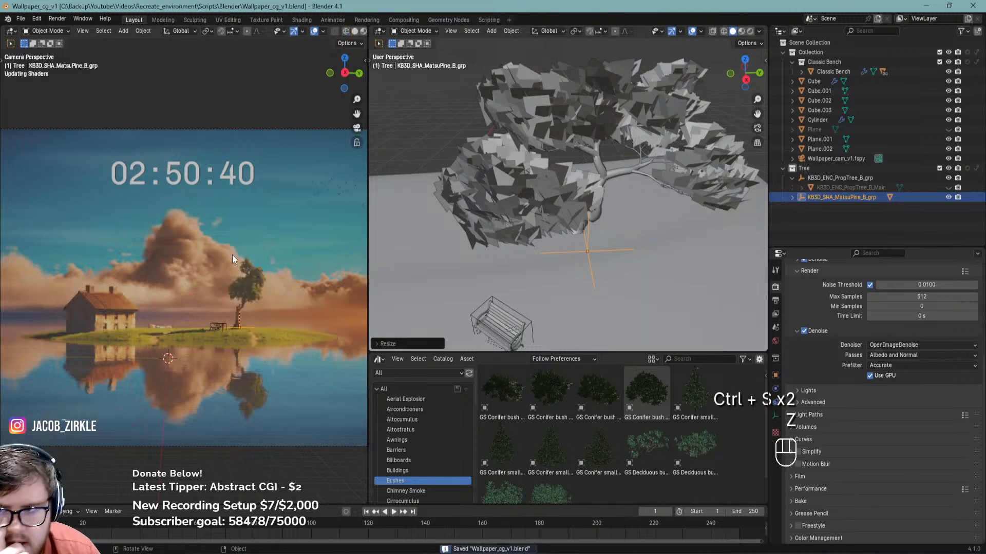
Turn on the Statistics overlay in the camera viewport, clear the selection and save the file
click(322, 31)
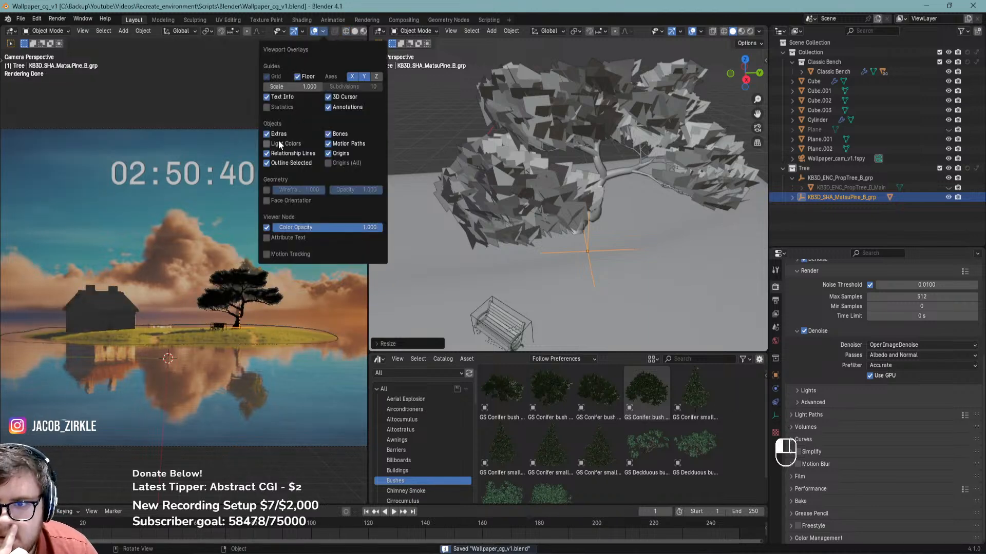
click(323, 33)
click(200, 165)
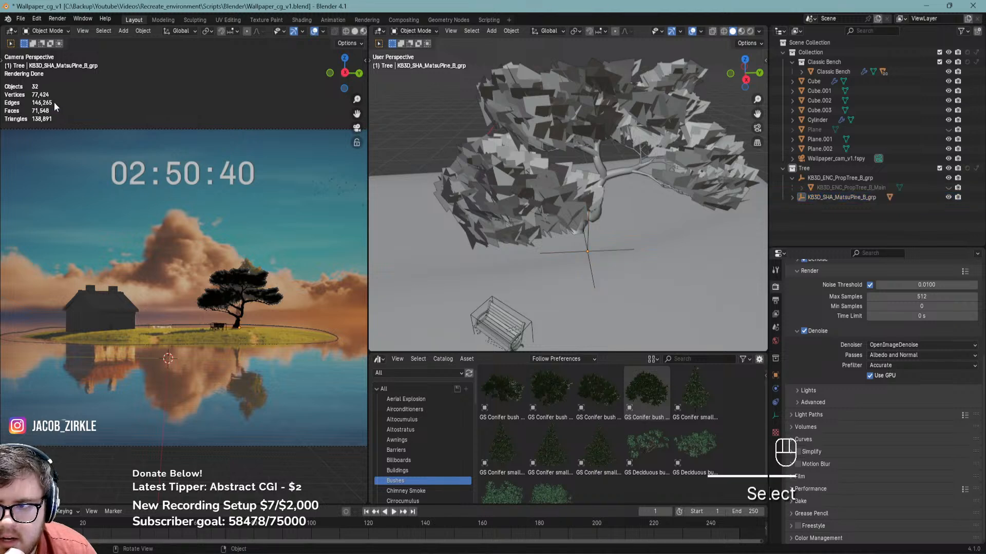
scroll(44, 111, up, 2)
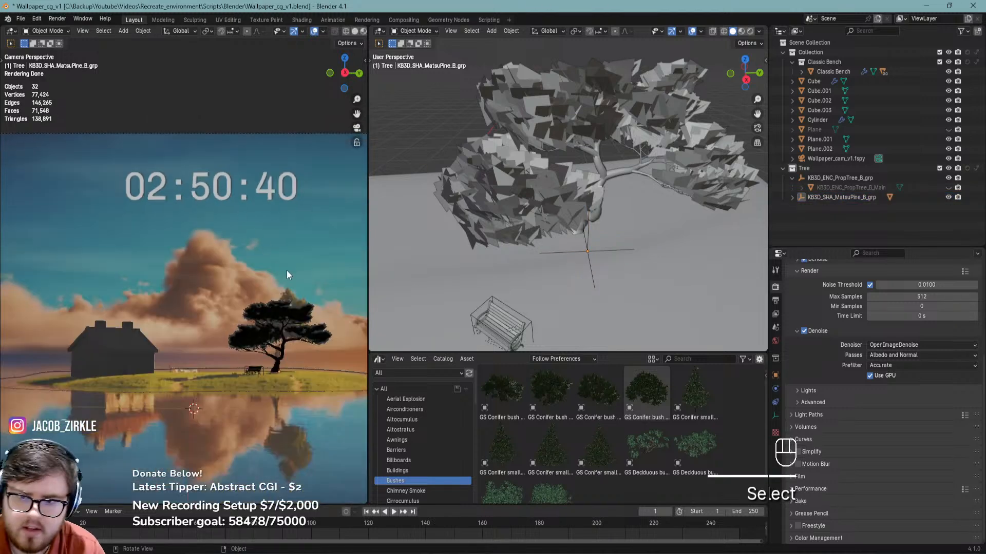
mouse_move(297, 272)
shift+middle_down()
mouse_move(276, 284)
mouse_move(294, 290)
shift+middle_up()
key(ctrl+s)
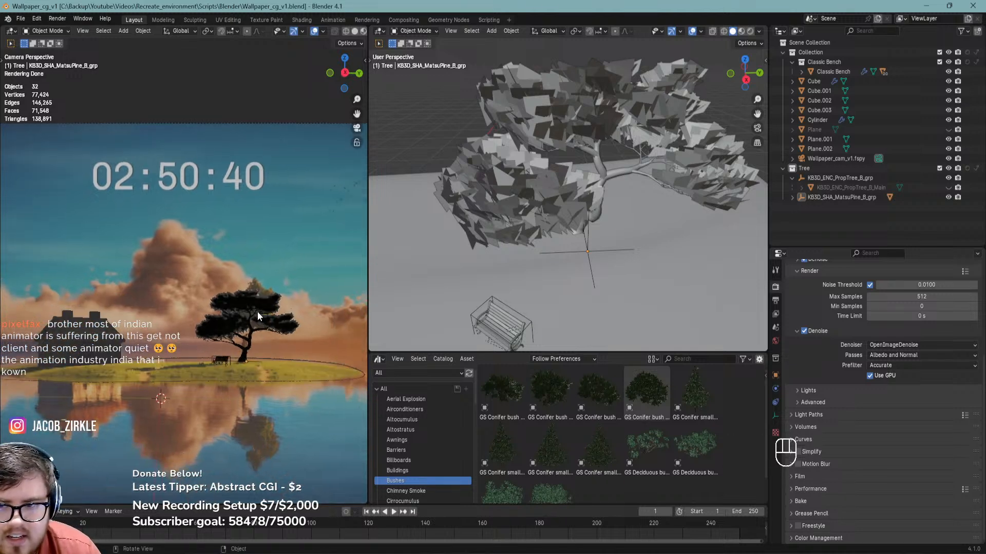
Enable the Transparent film background in the render settings and save the file
scroll(254, 314, up, 8)
scroll(237, 328, down, 8)
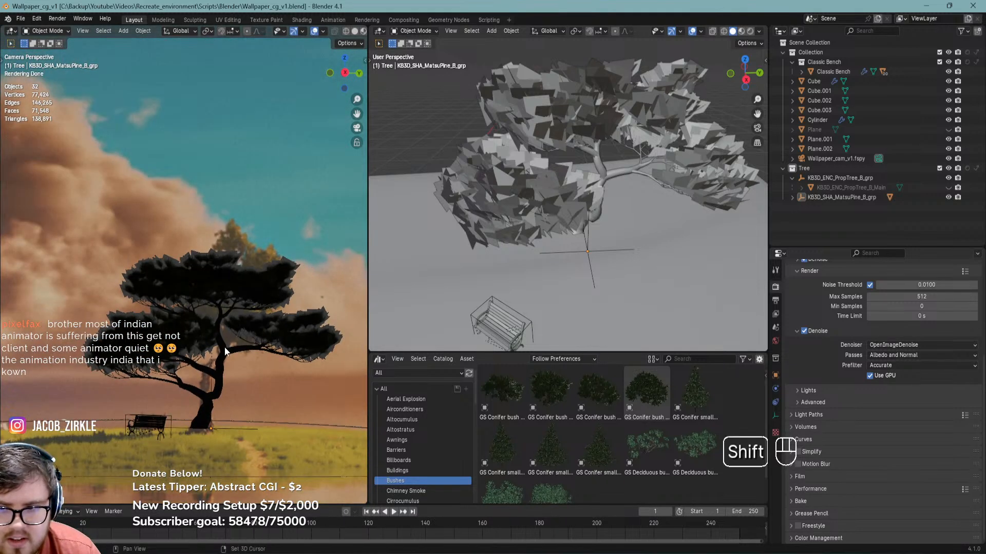
key(ctrl+s)
click(809, 474)
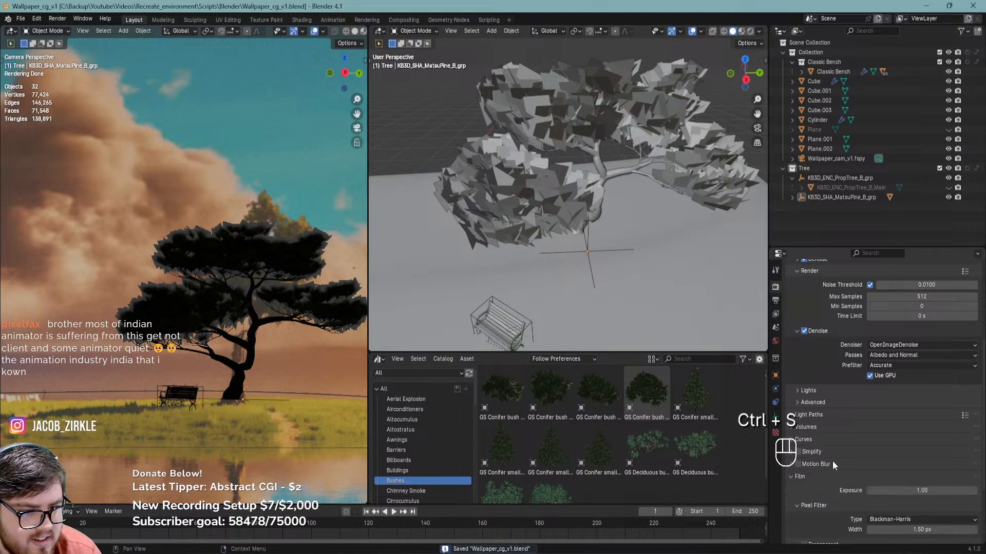
scroll(828, 464, down, 5)
click(805, 452)
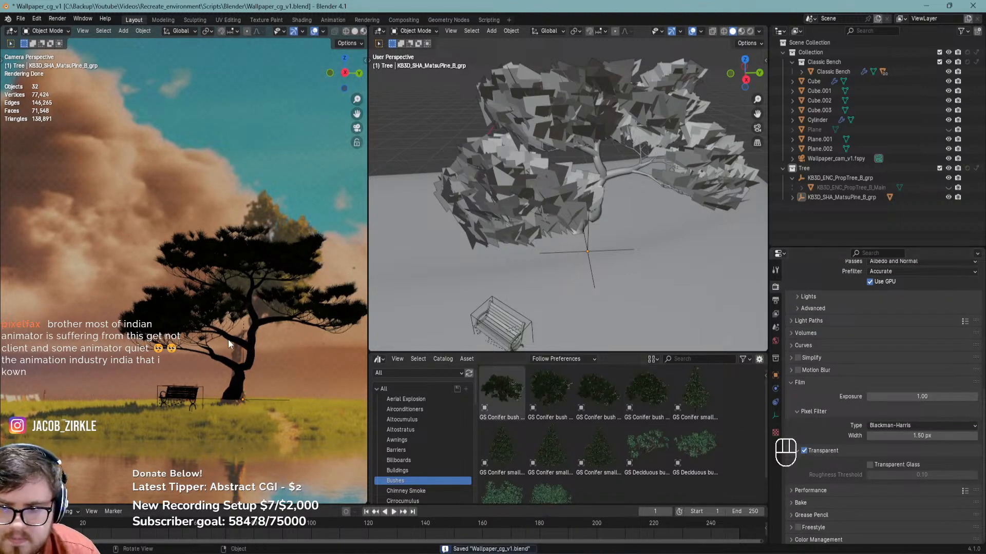
scroll(215, 355, up, 5)
scroll(221, 290, down, 5)
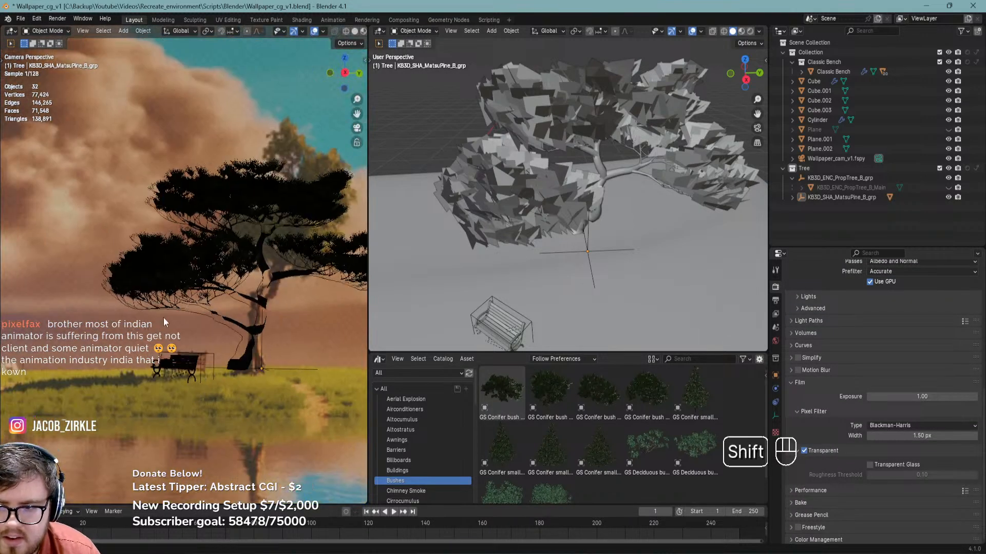
key(ctrl+s)
Enable Physical Atmosphere in the world settings and collapse its options
scroll(282, 369, up, 6)
scroll(279, 371, down, 8)
shift+middle_drag(231, 351, 251, 362)
scroll(267, 360, down, 2)
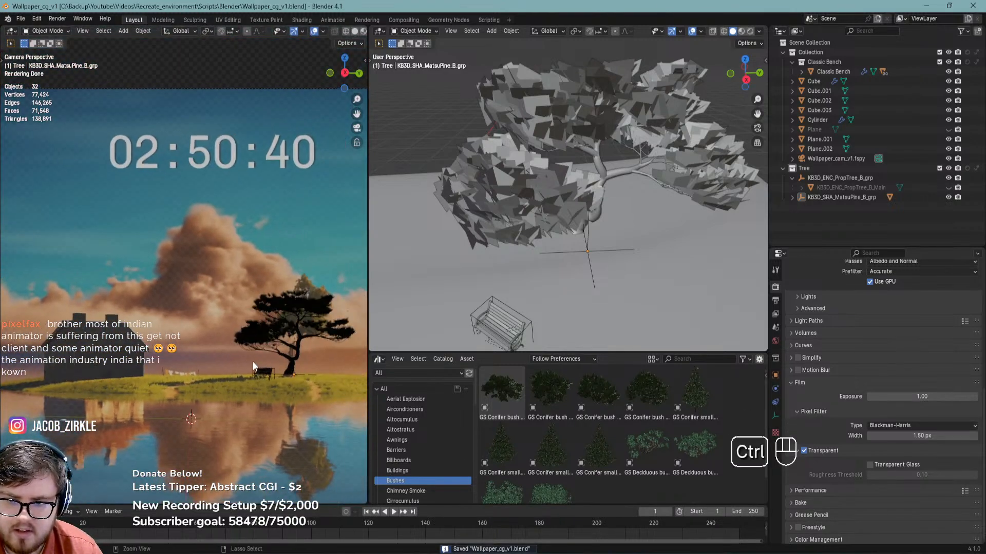
click(774, 341)
scroll(830, 389, down, 5)
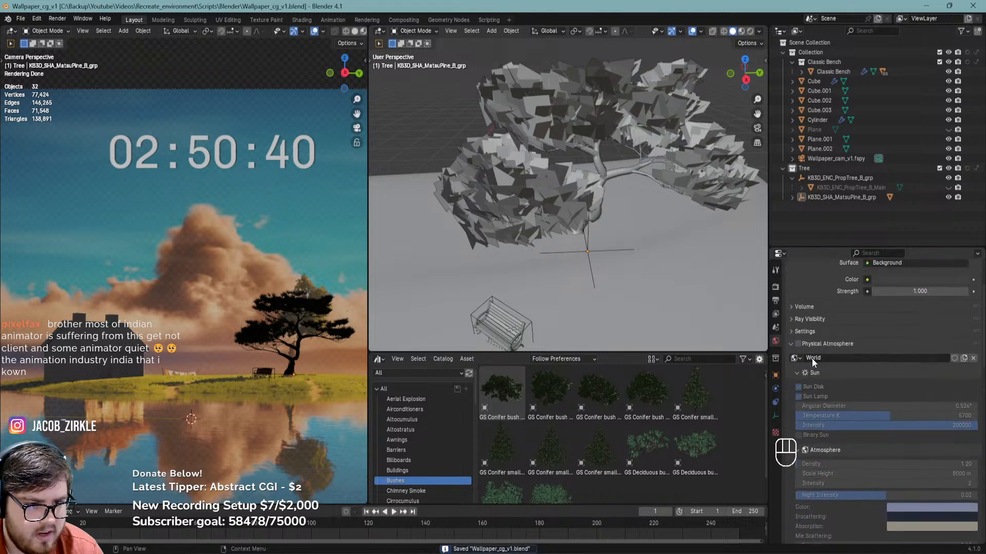
scroll(793, 352, down, 4)
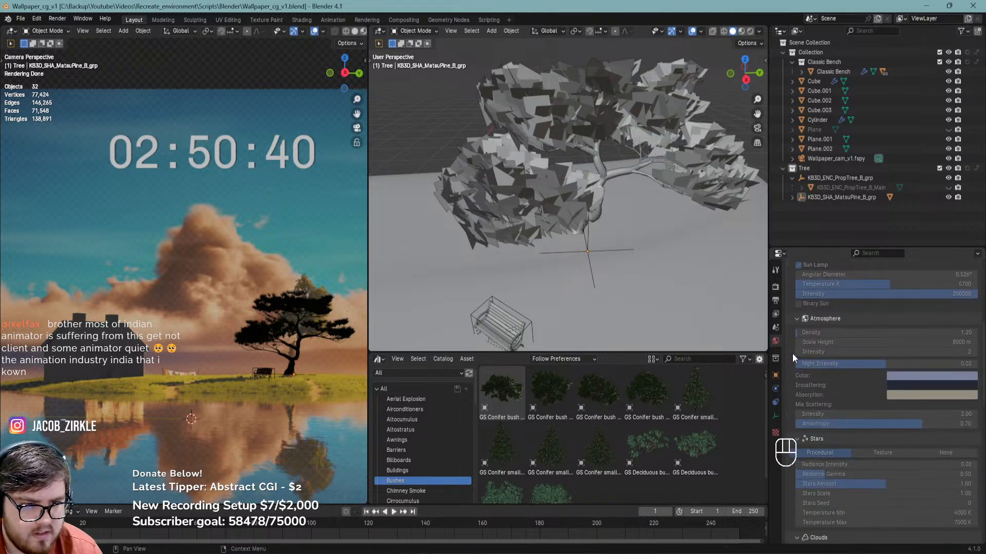
scroll(793, 353, up, 4)
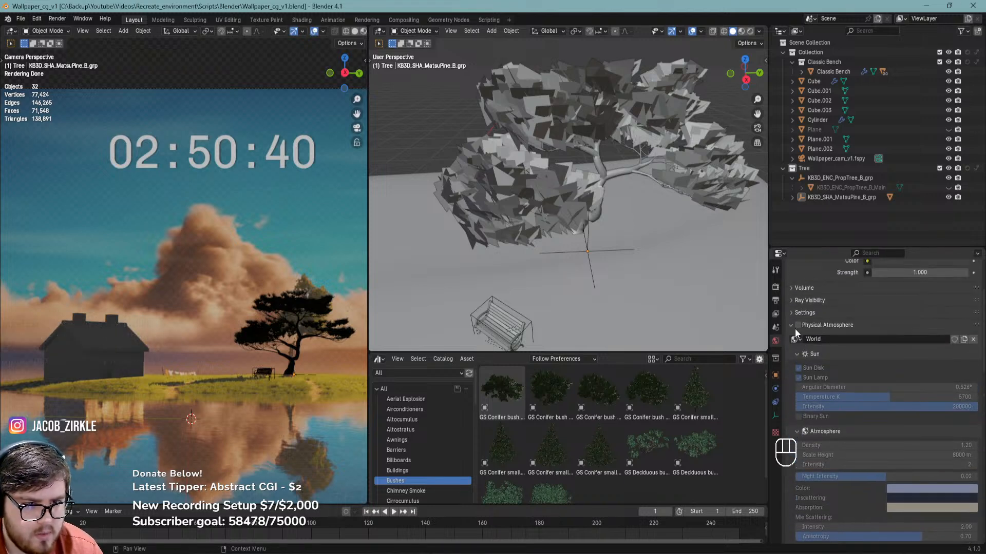
click(796, 327)
click(797, 407)
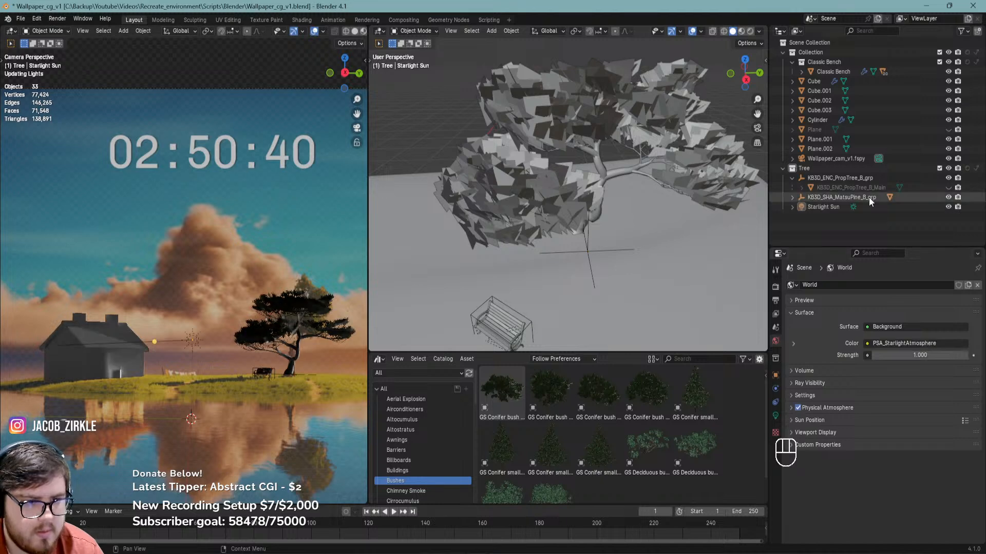
Create a new collection named Lighting, move the Starlight Sun into it and save the file
right_click(817, 234)
click(816, 229)
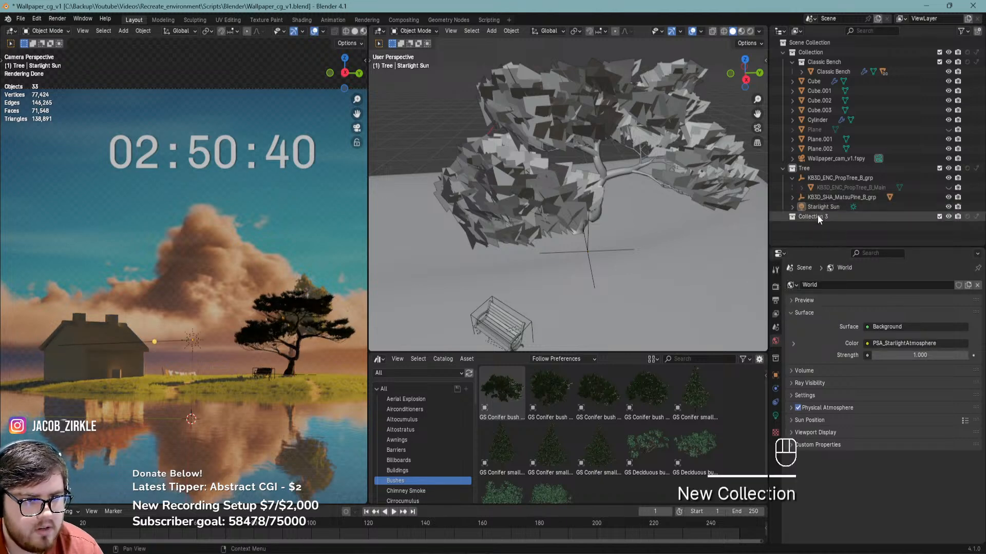
double_click(818, 216)
text(F)
key(shift+BackSpace)
text(Lighting)
key(Return)
drag(822, 208, 821, 216)
key(ctrl+s)
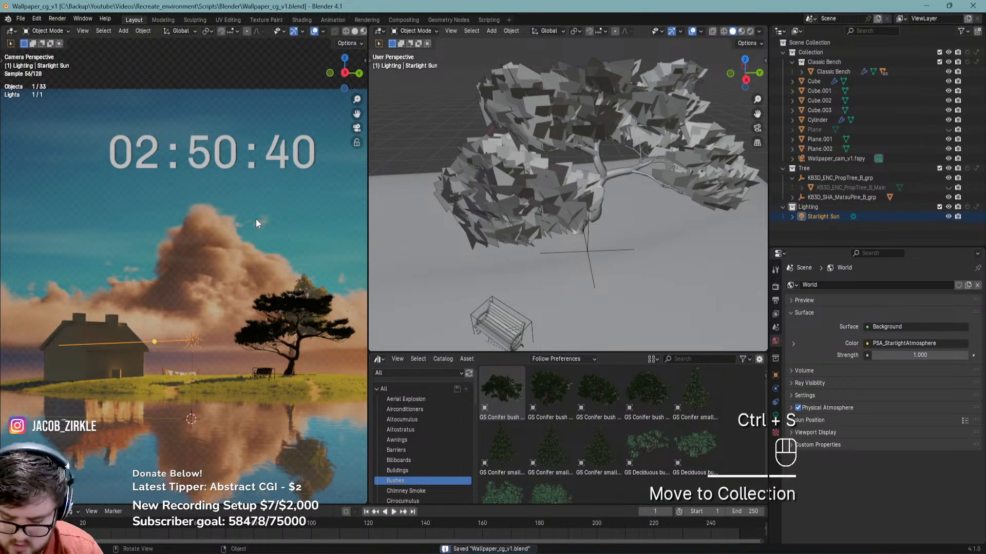
key(n)
click(362, 407)
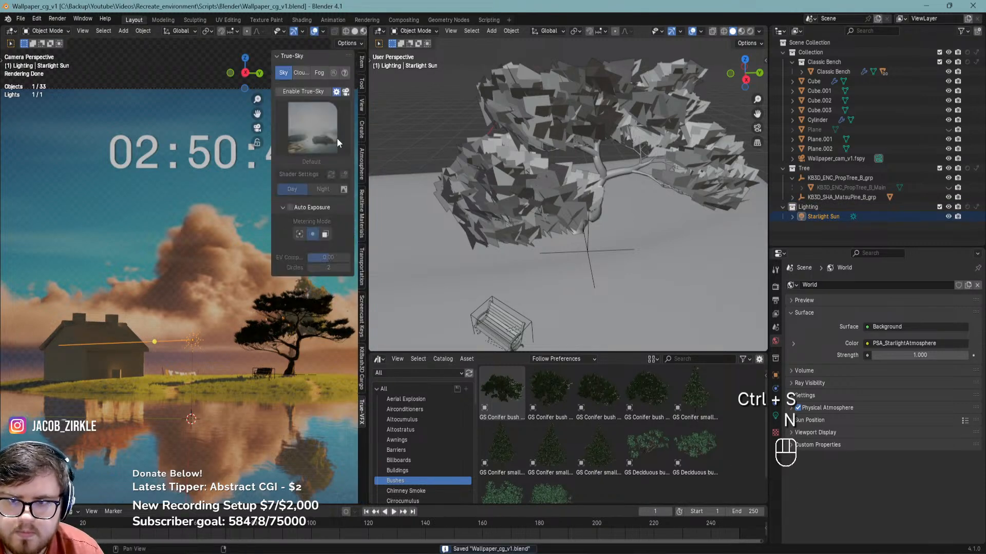
key(n)
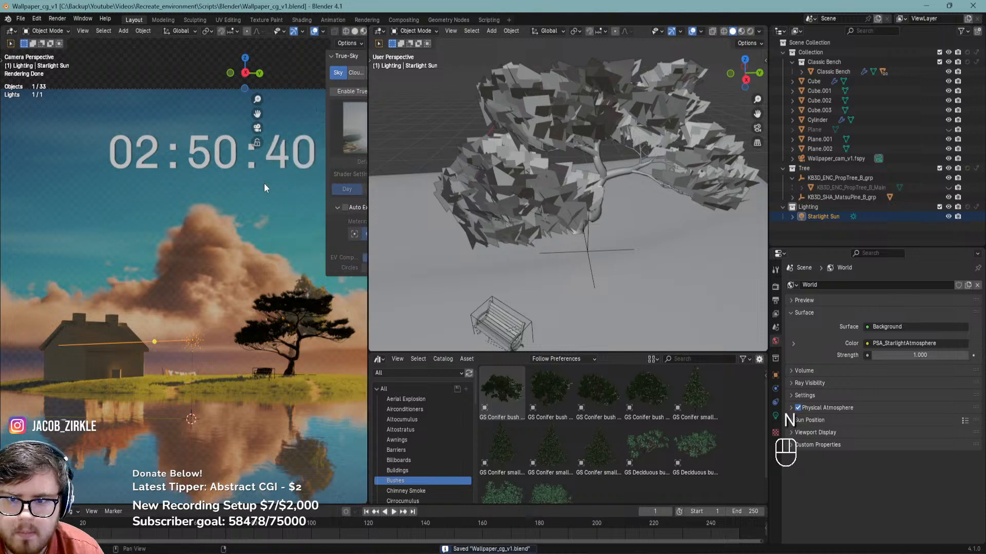
key(ctrl+s)
Select the Starlight Sun and widen the camera viewport to show more of the scene
click(811, 217)
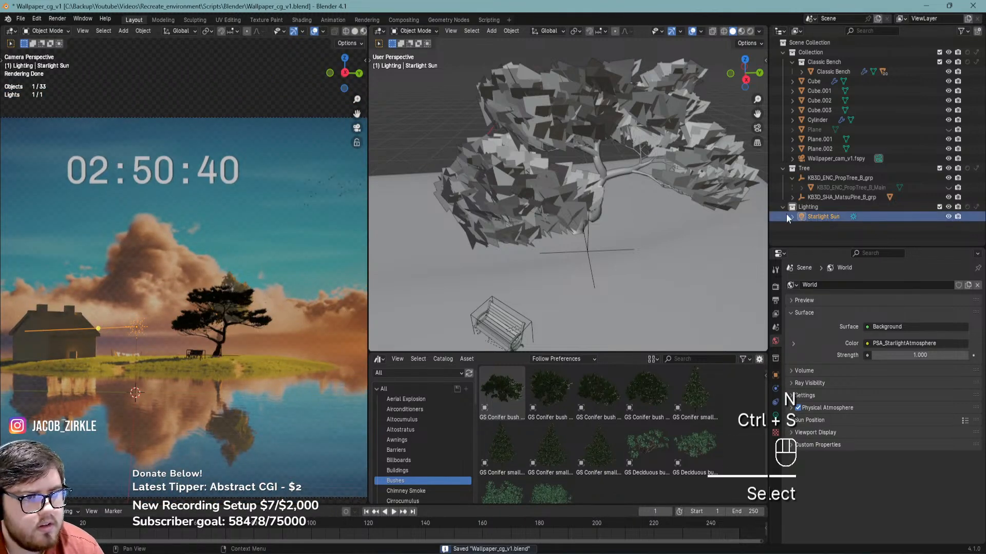
shift+middle_drag(190, 260, 226, 246)
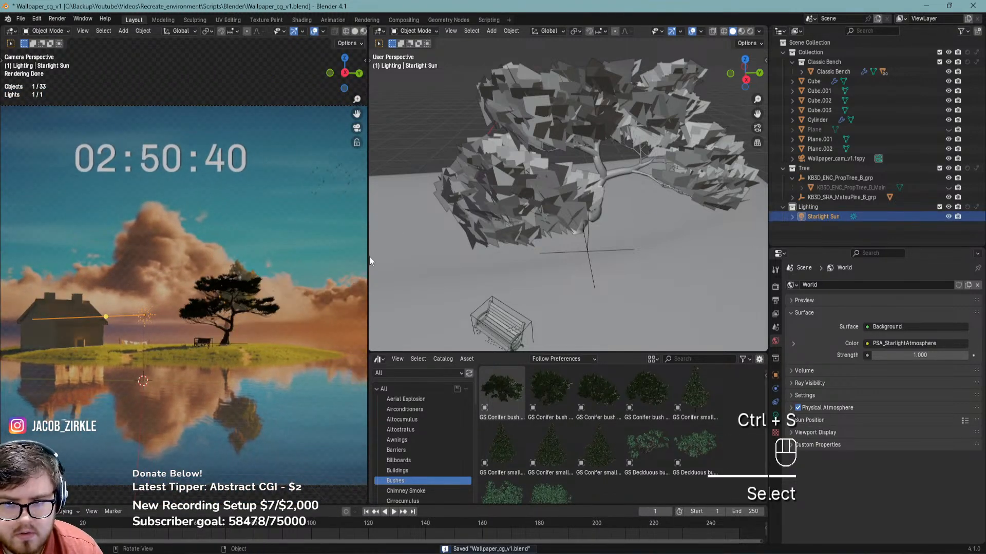
drag(368, 257, 540, 257)
shift+middle_drag(291, 285, 269, 288)
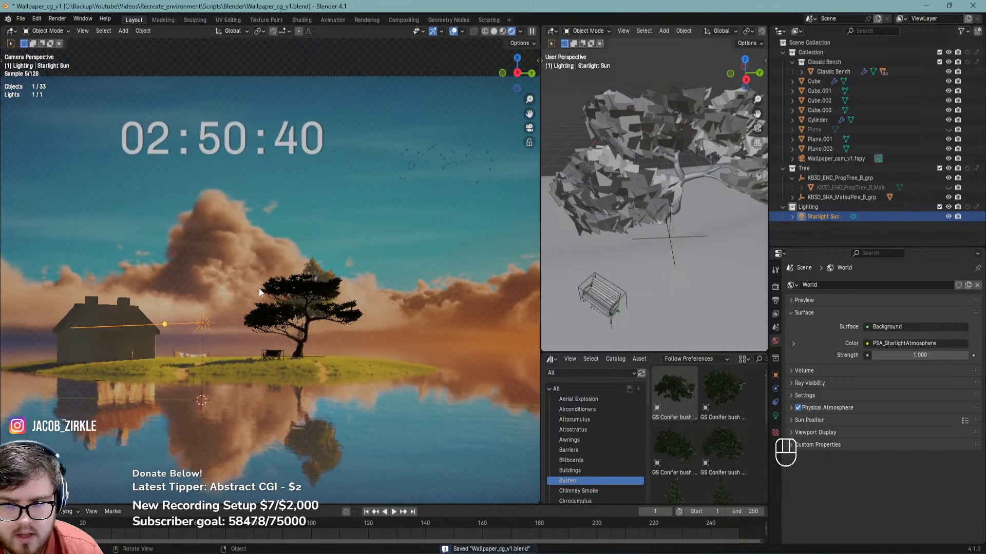
Rotate the Starlight Sun about 11 degrees around its local X axis
scroll(235, 289, up, 4)
scroll(236, 288, down, 2)
scroll(236, 288, up, 1)
key(r)
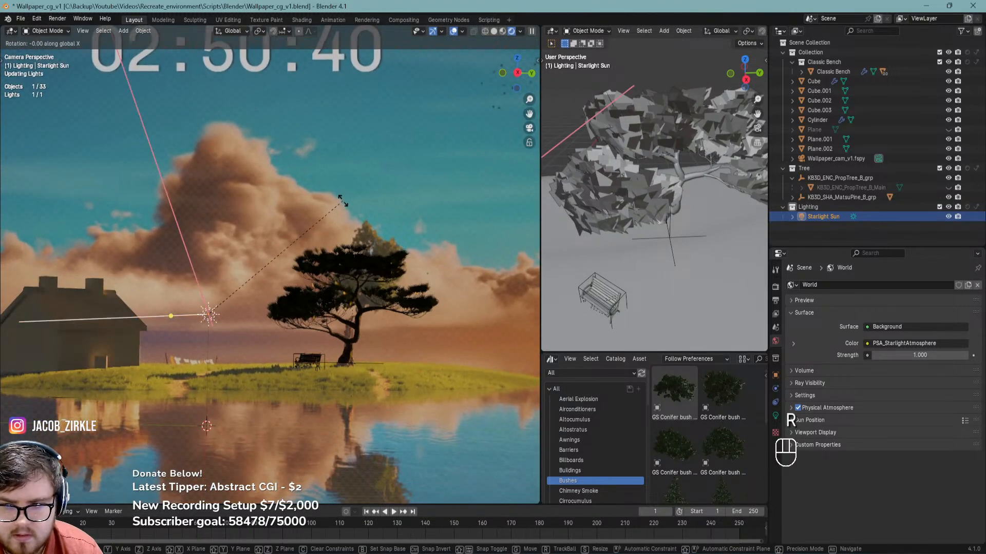
key(x)
key(x)
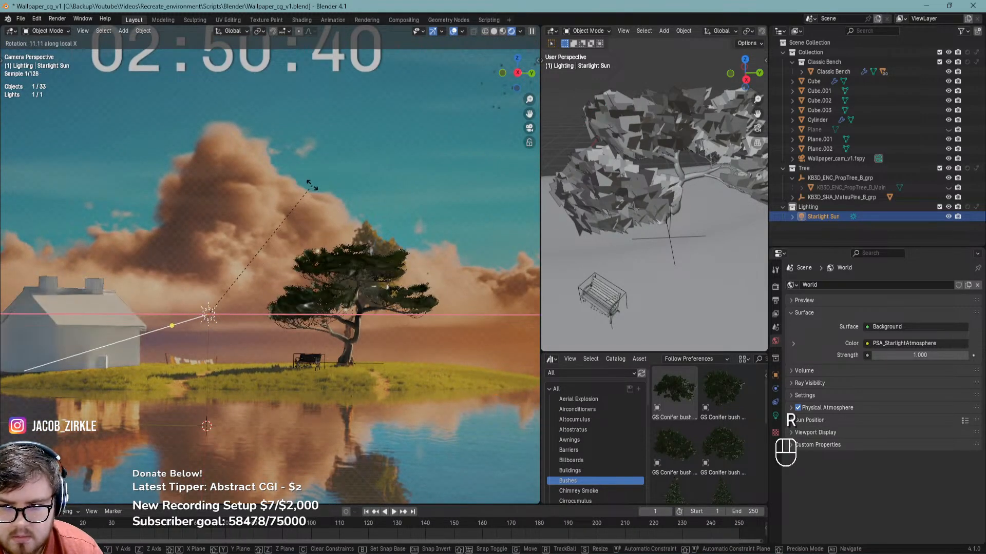
click(312, 185)
Turn off Shadow Catcher in the visibility settings of the island ground object and save the file
scroll(264, 343, up, 5)
click(300, 414)
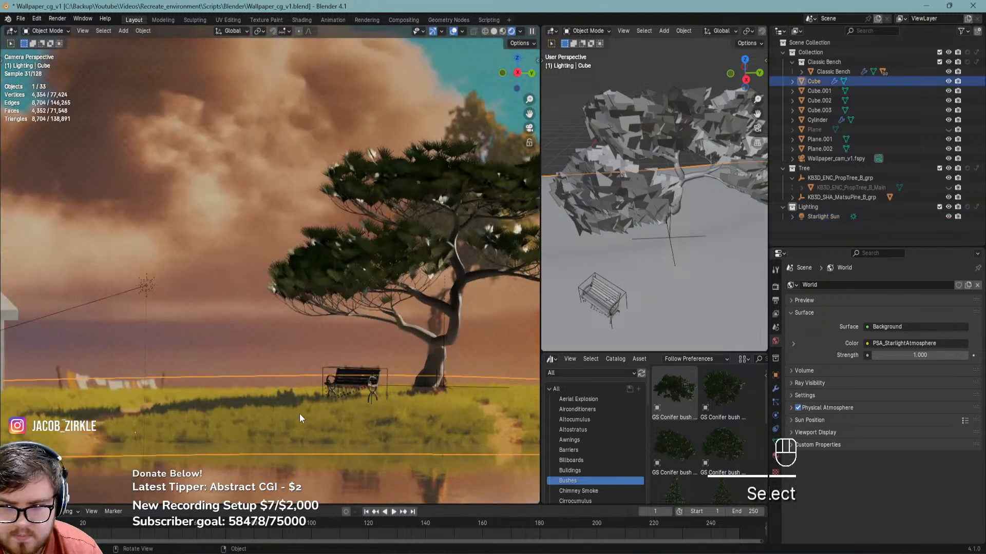
click(775, 375)
scroll(824, 507, down, 1)
click(814, 498)
scroll(815, 498, down, 5)
click(866, 428)
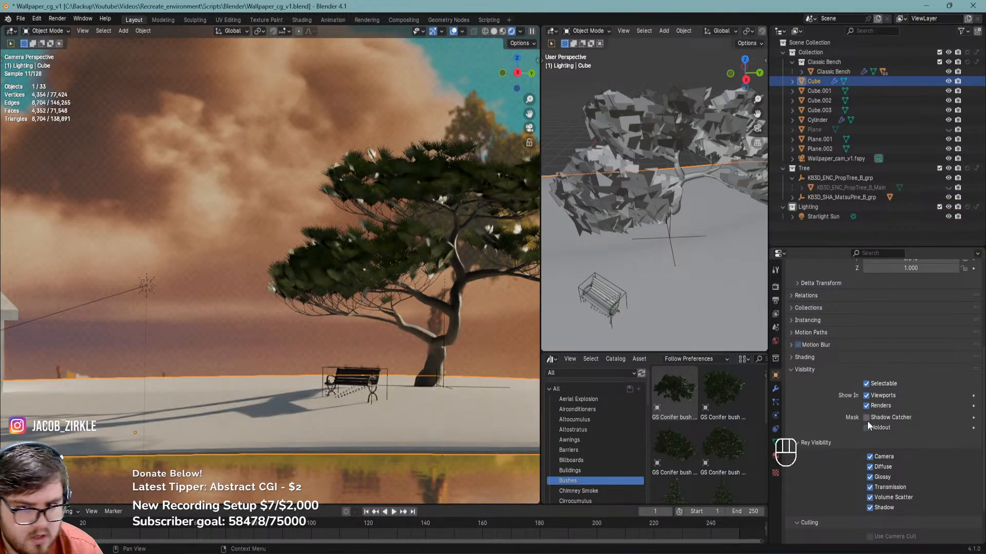
scroll(442, 440, down, 3)
shift+middle_drag(300, 411, 362, 393)
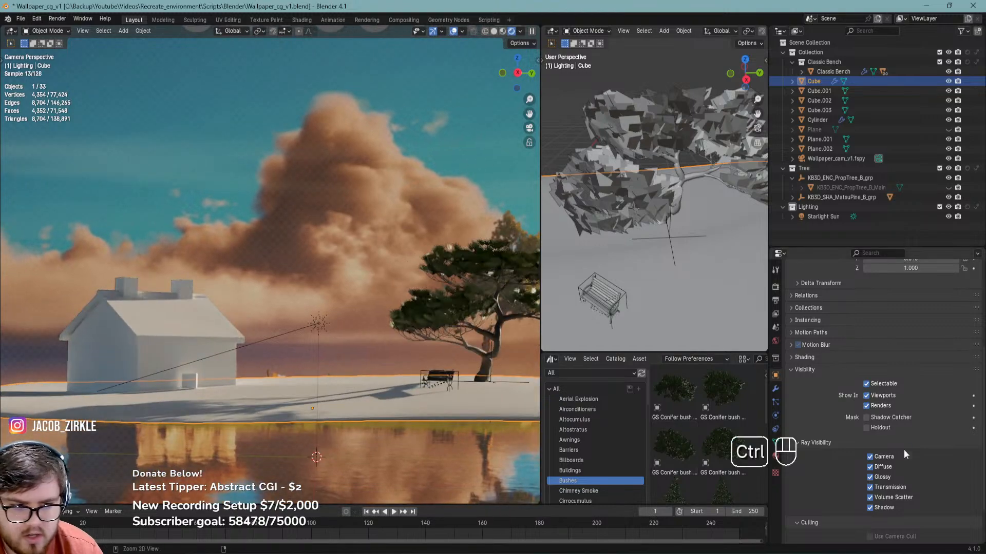
key(ctrl+s)
Enable Shadow Catcher on the island ground object and save the file
click(867, 418)
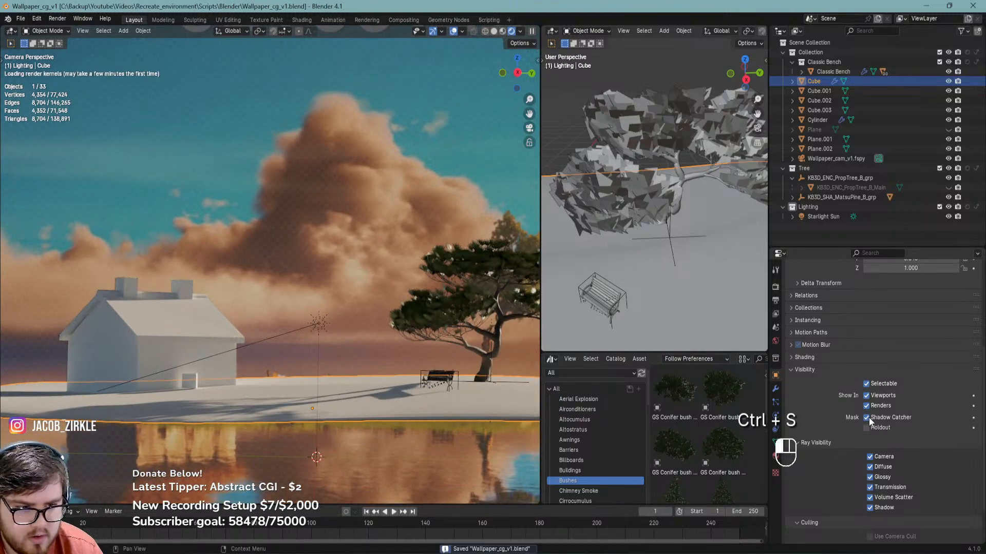
scroll(402, 393, up, 4)
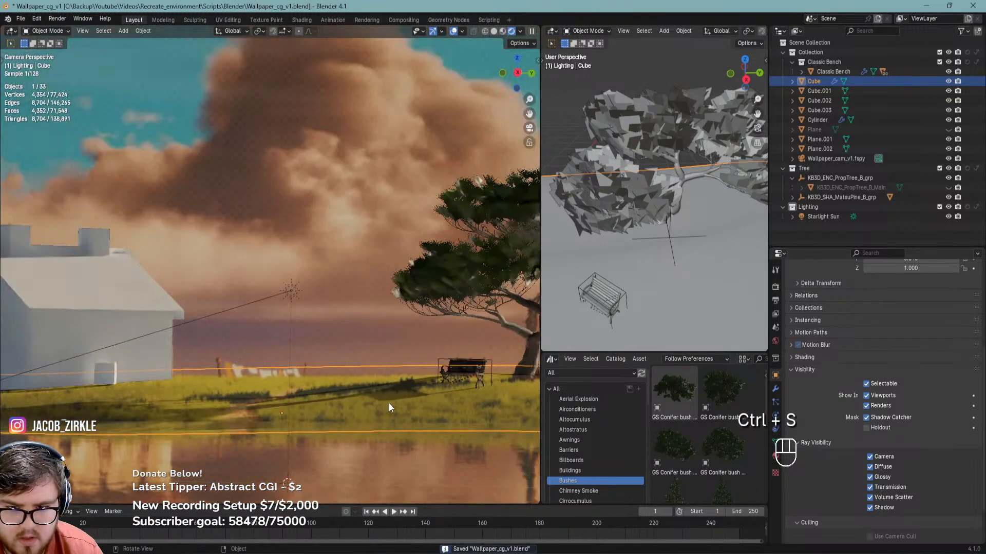
shift+middle_drag(389, 402, 374, 408)
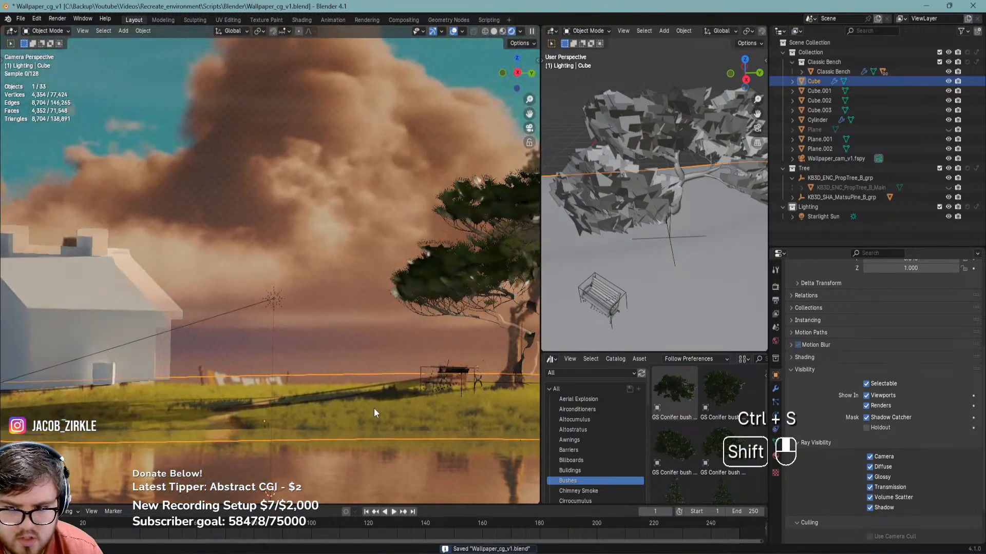
key(ctrl+s)
Select the Starlight Sun and rotate it 1.37 degrees around its local X axis
click(269, 303)
key(r)
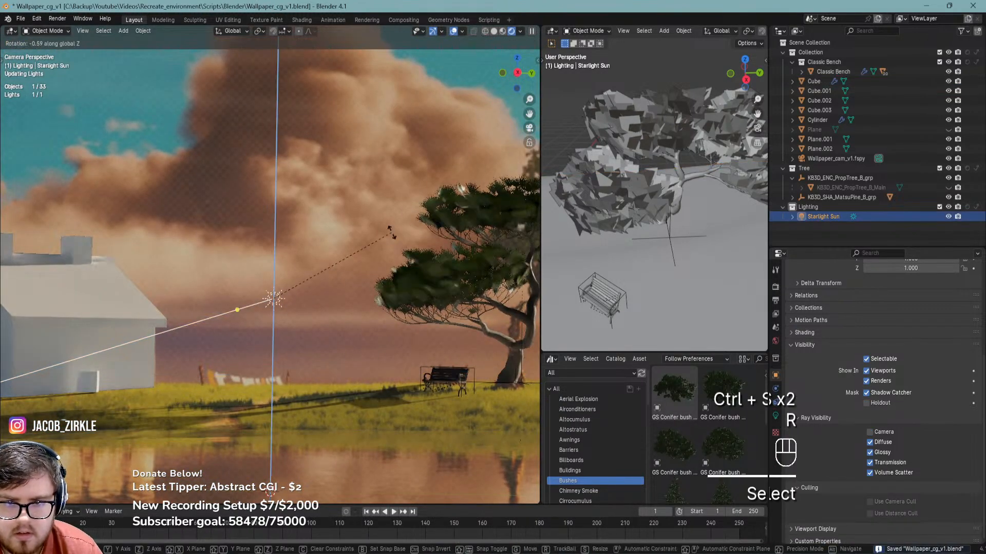
key(x)
key(x)
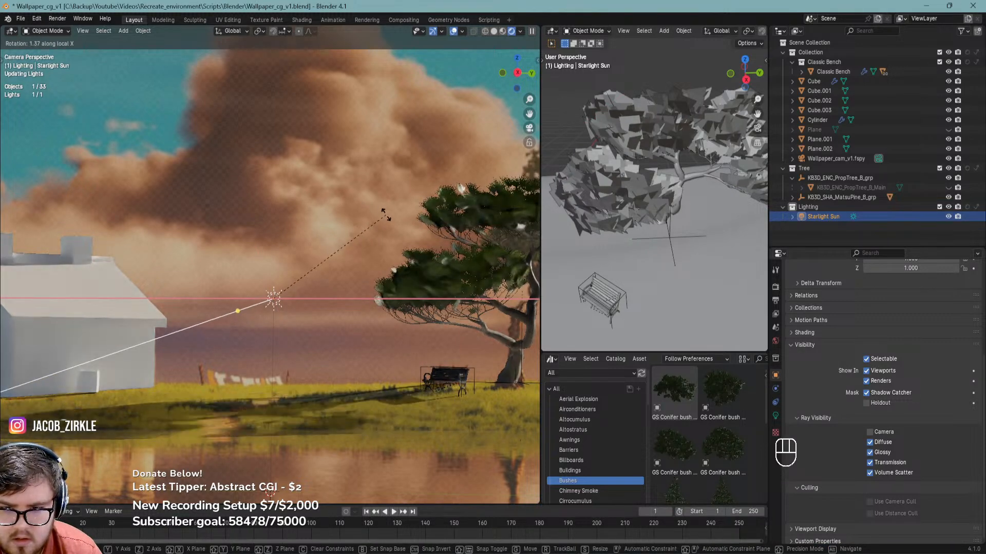
click(385, 215)
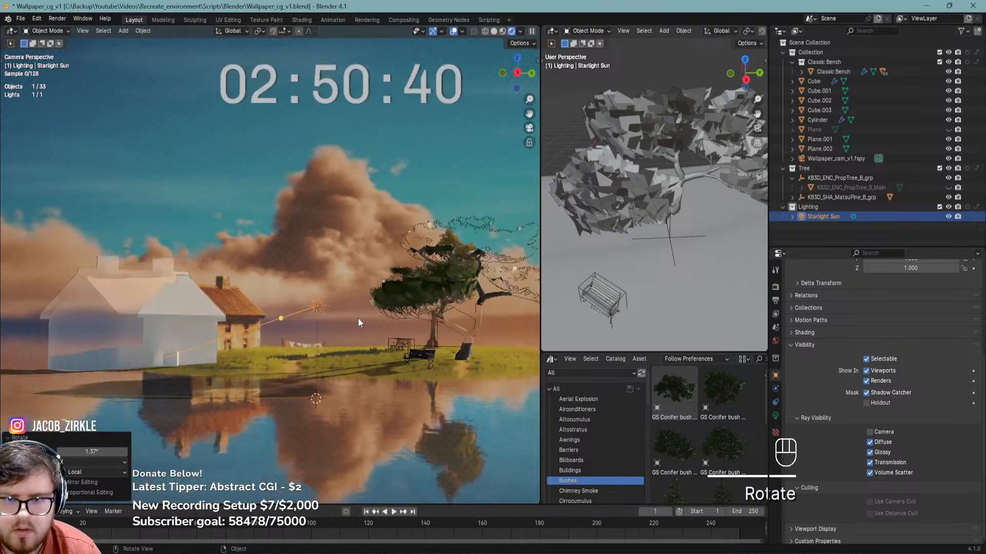
Save the file and rotate the Starlight Sun -3.35 degrees around its local X axis
shift+middle_drag(379, 317, 292, 328)
key(ctrl+s)
scroll(386, 266, up, 4)
scroll(388, 268, down, 3)
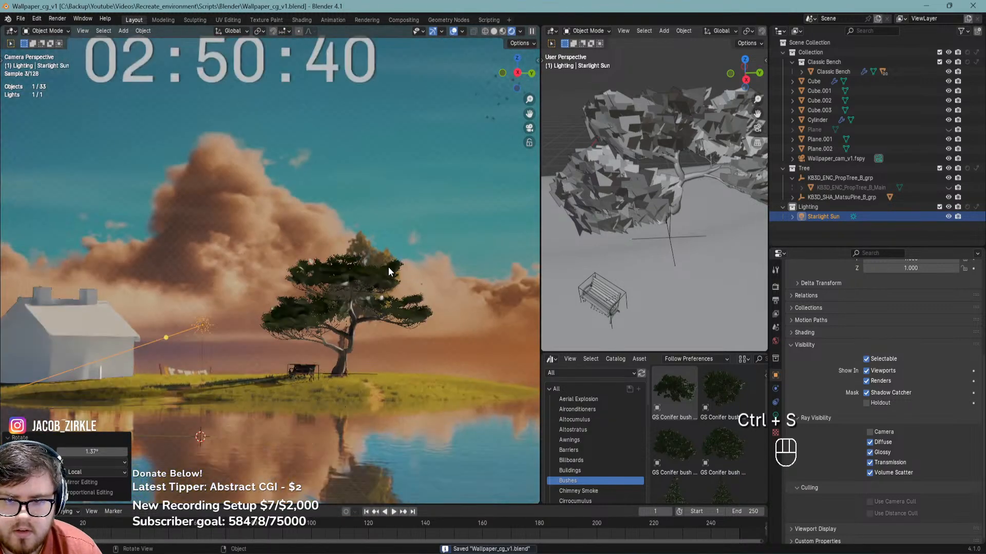
key(r)
key(x)
key(x)
click(295, 251)
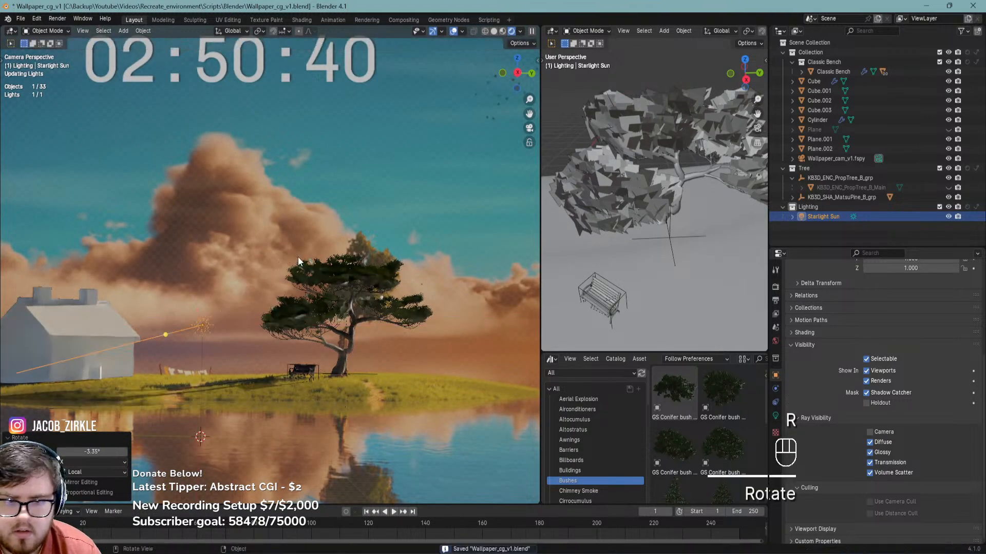
Turn off the Transparent film option in the render settings and save the file
click(776, 286)
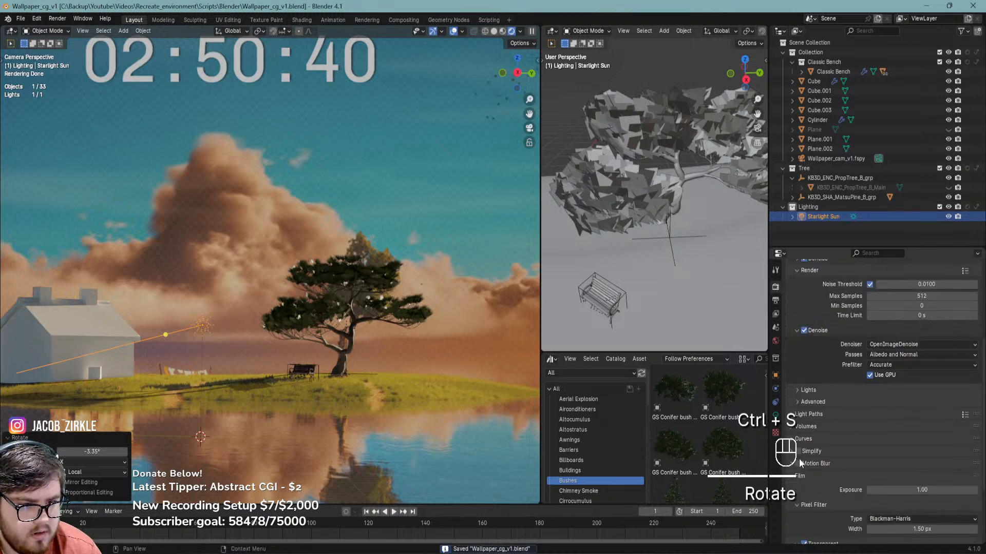
scroll(800, 452, down, 2)
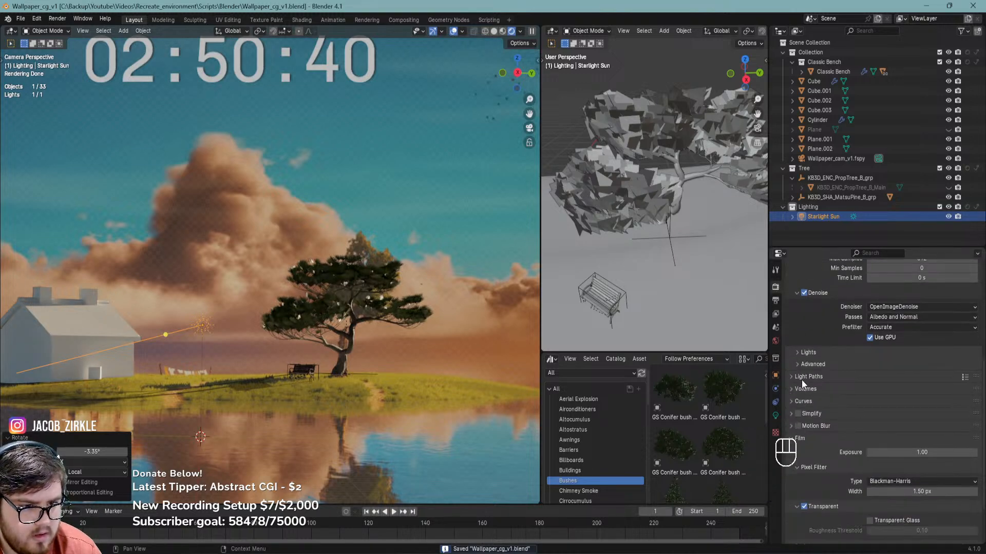
scroll(805, 400, down, 3)
click(808, 449)
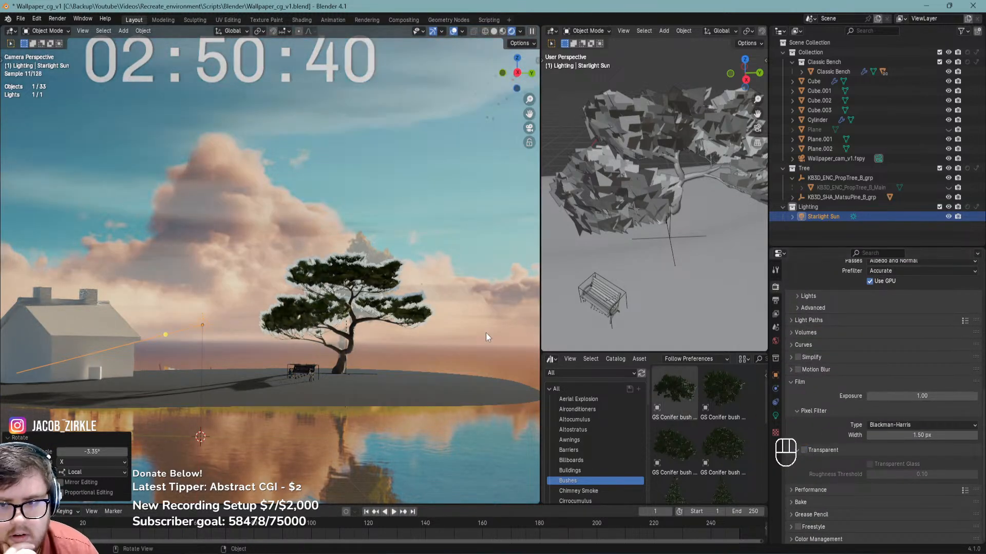
scroll(371, 272, up, 5)
scroll(371, 272, down, 5)
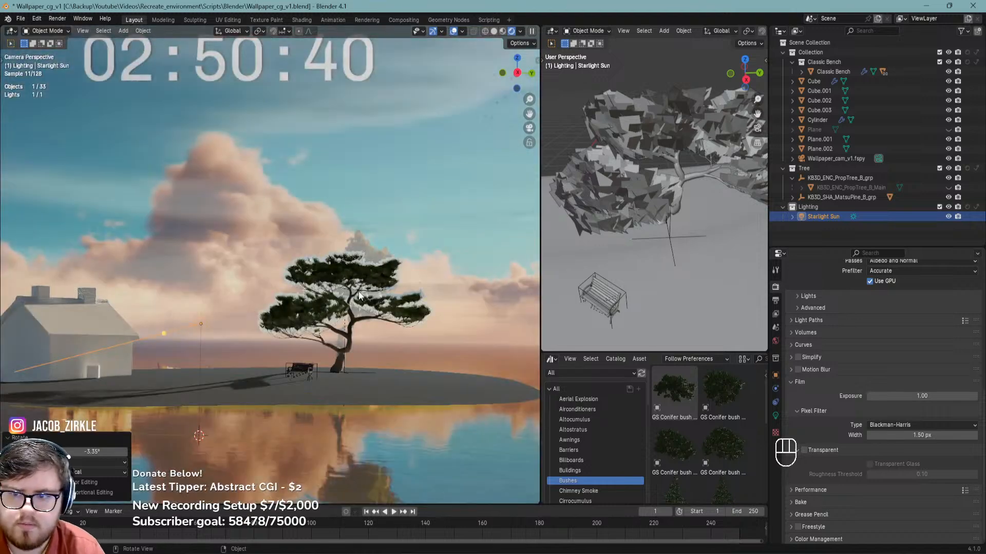
key(shift)
key(ctrl+s)
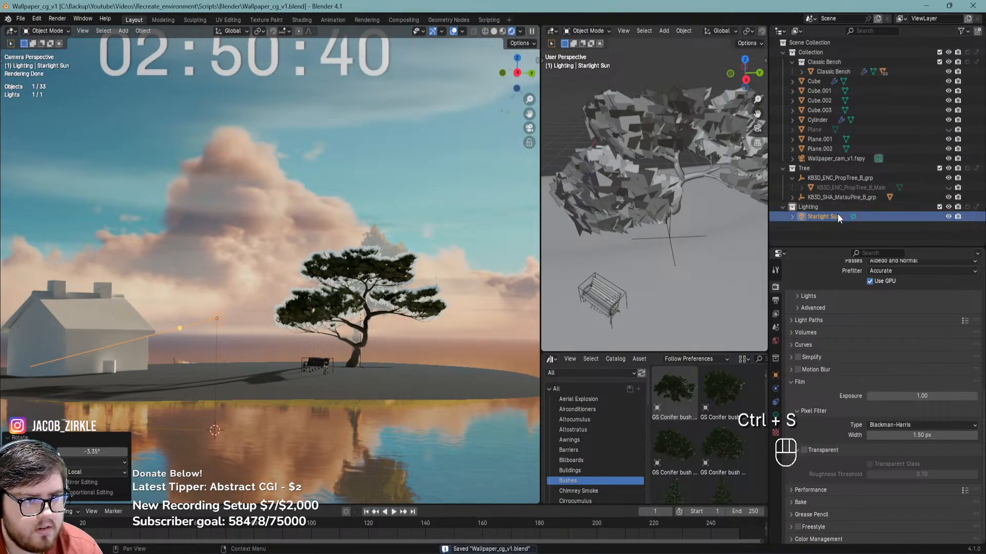
Disable the background images of the camera Wallpaper_cam_v1.fspy and select the island ground object
click(859, 158)
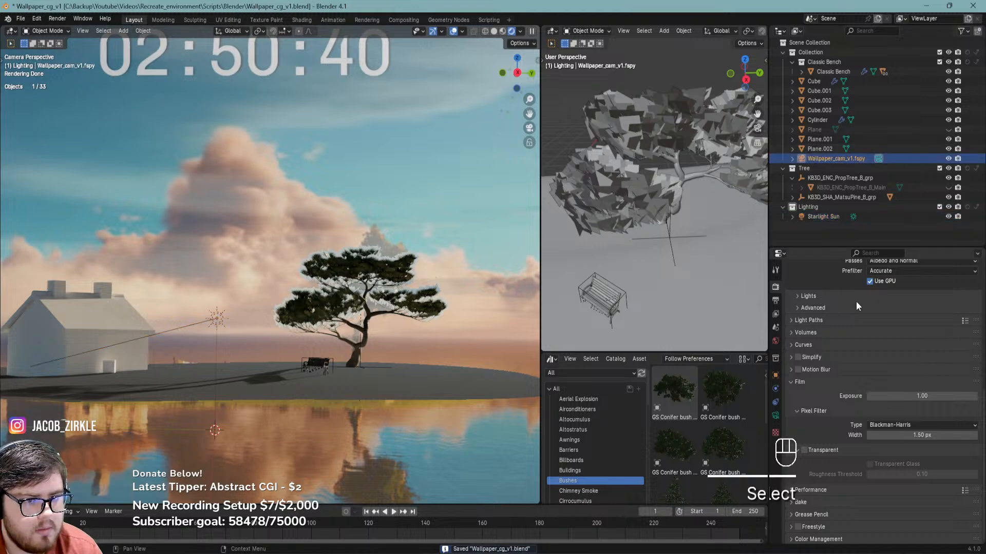
click(775, 416)
click(797, 414)
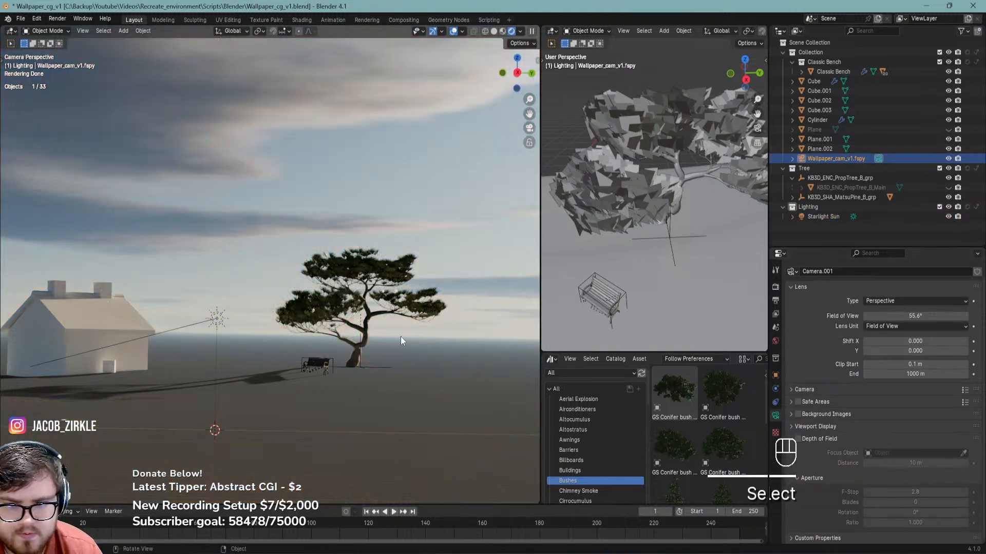
click(383, 368)
mouse_move(325, 374)
shift+middle_down()
mouse_move(414, 376)
mouse_move(309, 381)
shift+middle_up()
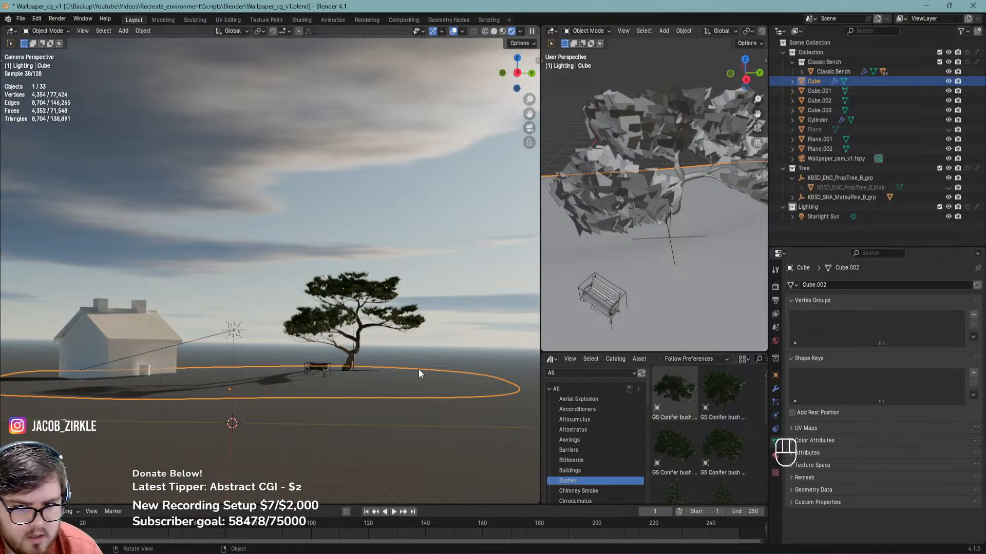
Disable Physical Atmosphere in the world settings and save the file
click(820, 219)
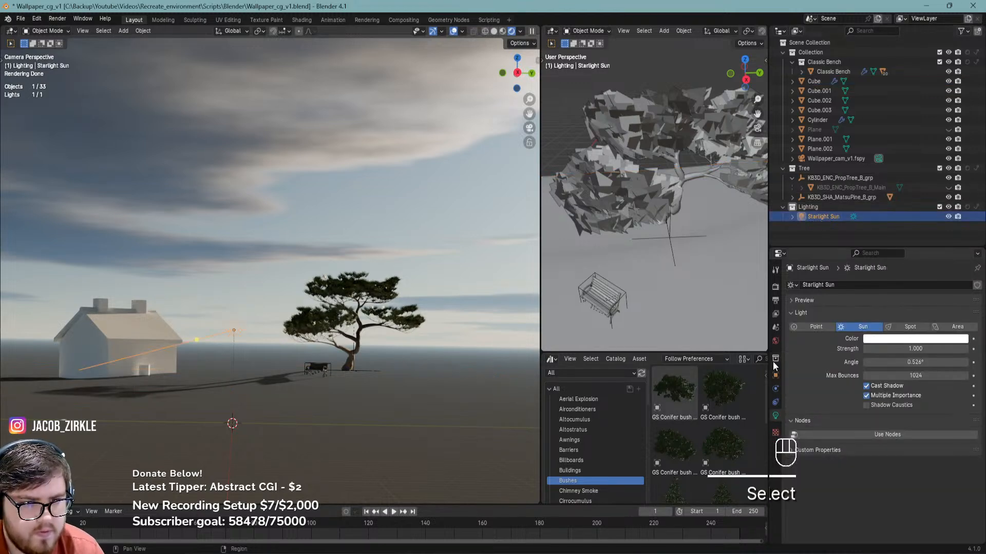
click(775, 341)
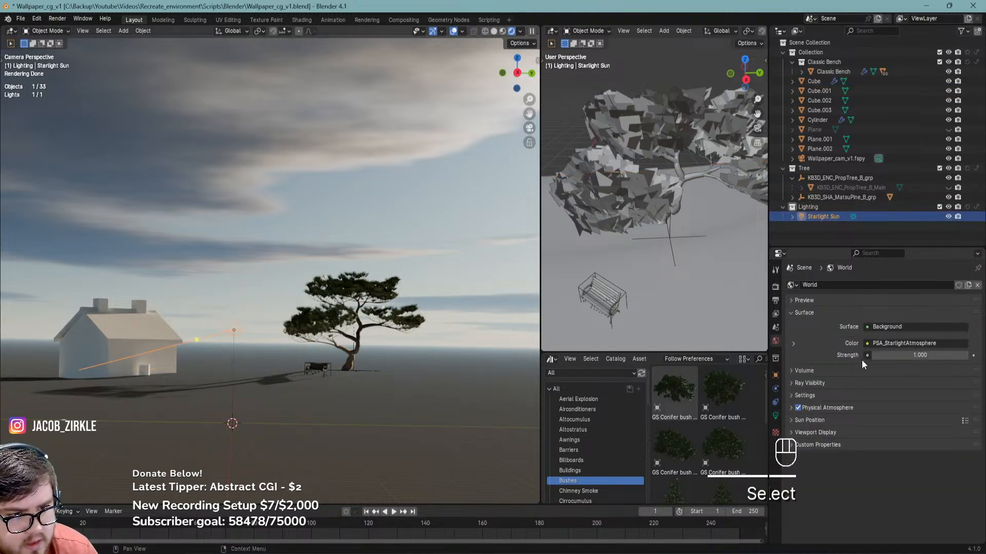
click(797, 408)
key(ctrl+s)
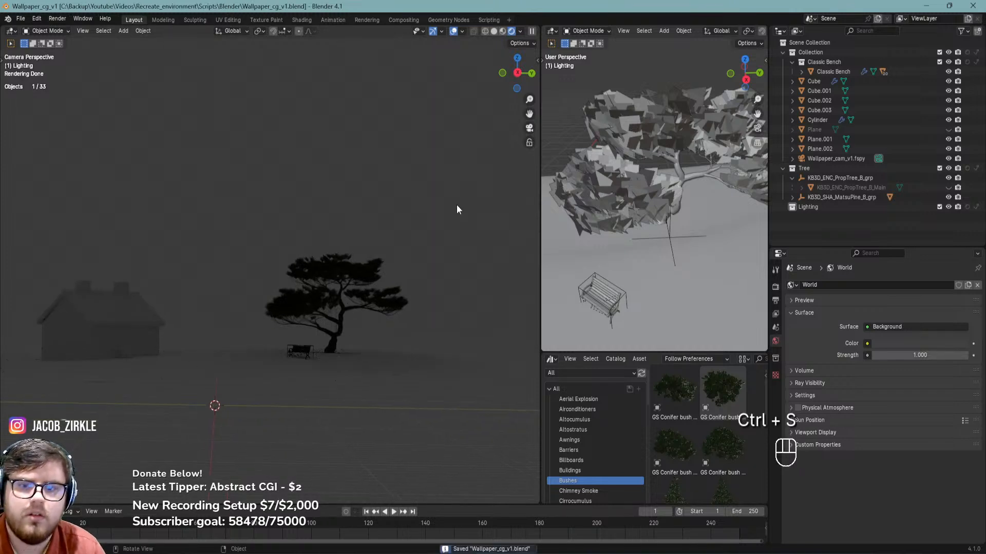
Enable True-Sky and apply its Default sky preset
key(n)
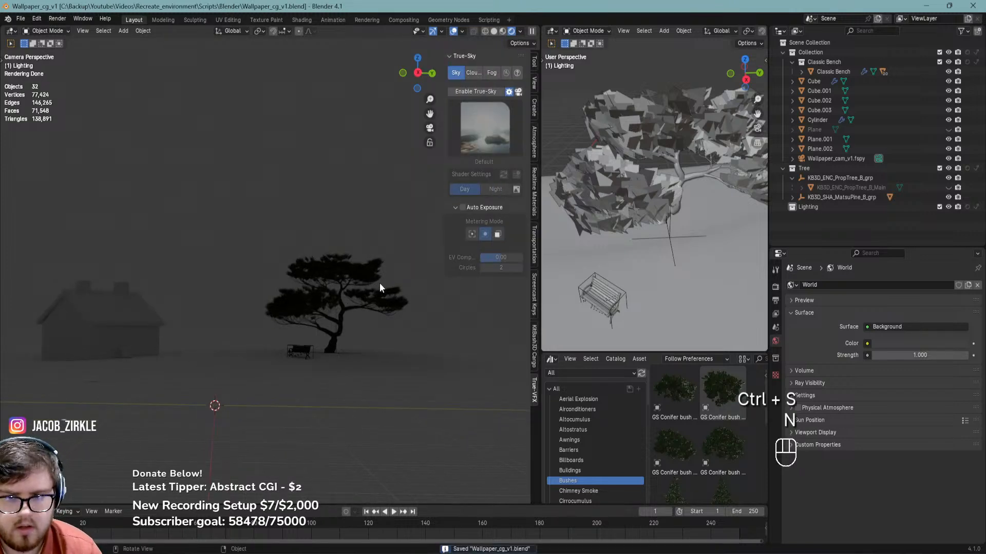
click(472, 75)
click(464, 92)
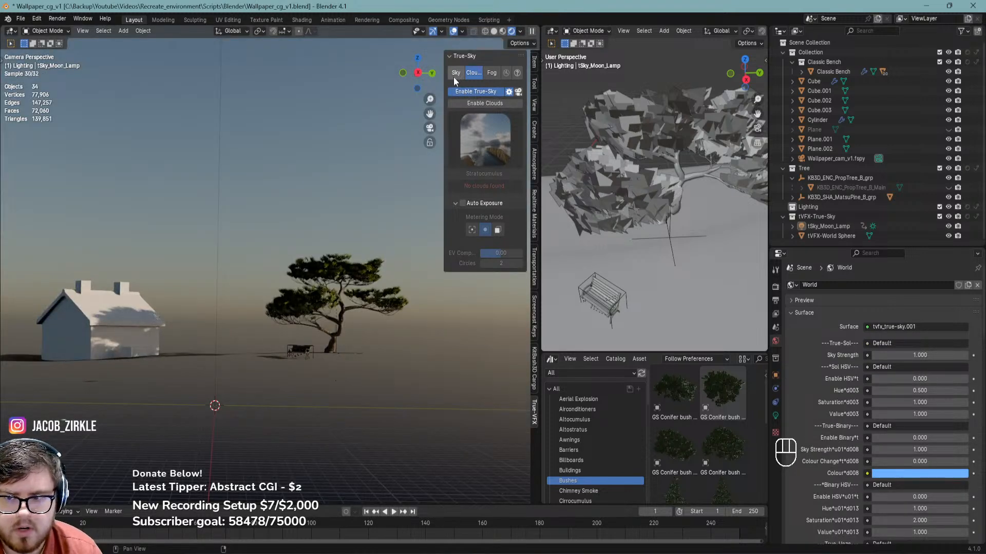
click(453, 76)
click(475, 118)
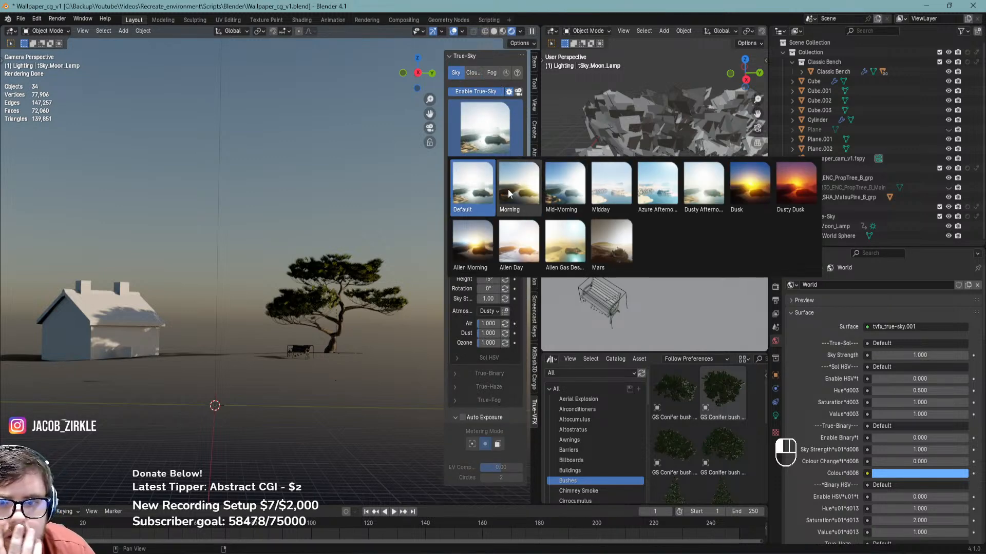
click(467, 196)
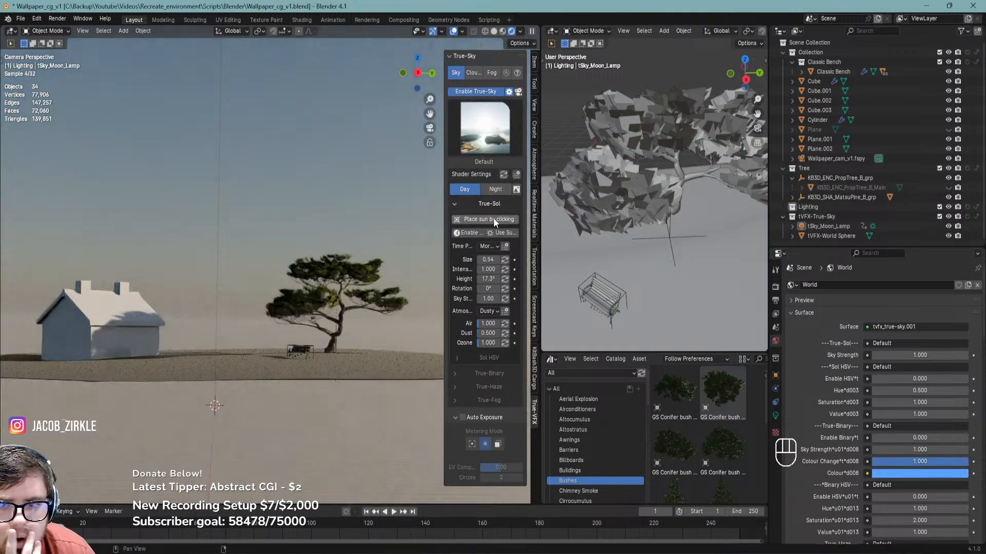
Widen the True-Sky settings area, set the time preset to Evening - Golden Hour Start and save the file
drag(443, 267, 379, 263)
click(455, 246)
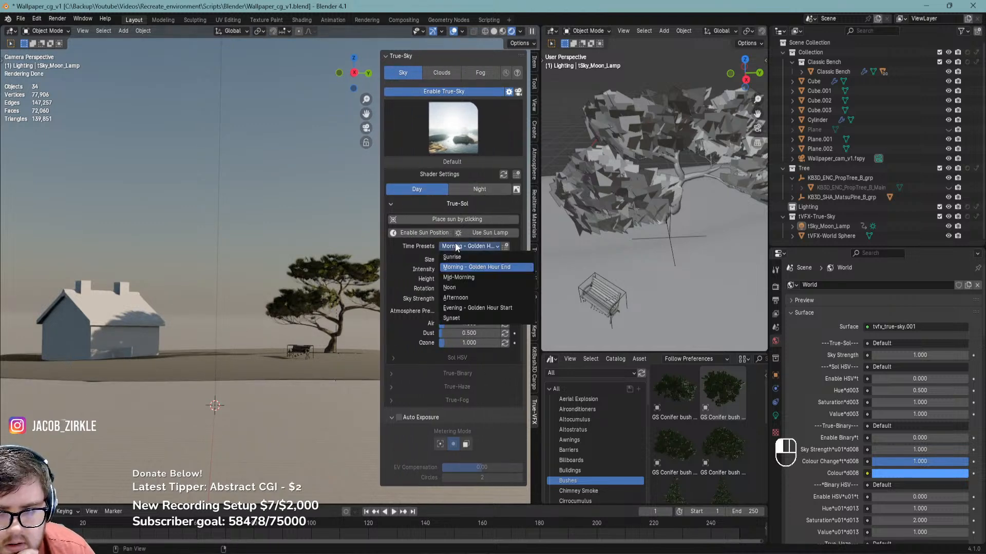
click(465, 308)
shift+middle_drag(267, 303, 235, 323)
key(ctrl+s)
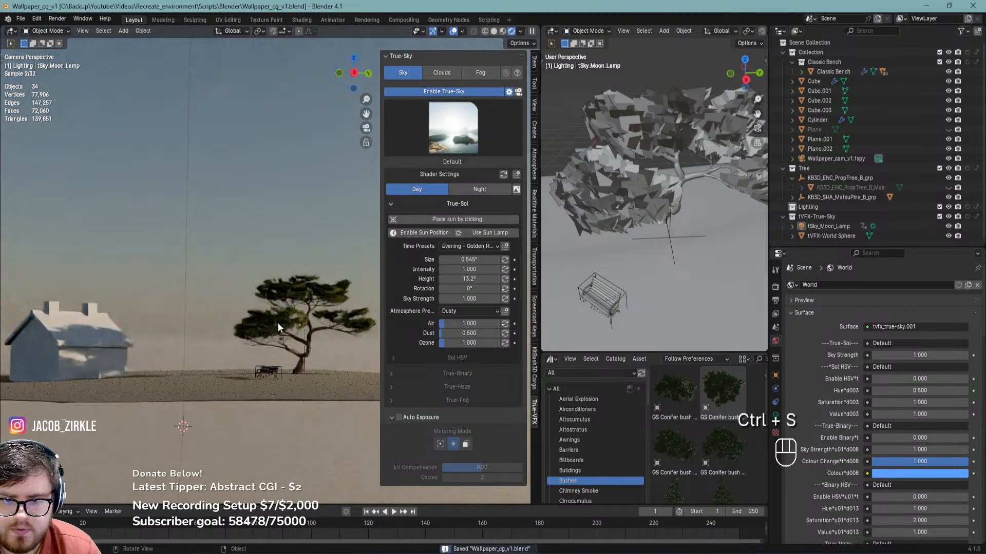
Set the True-Sky sun rotation to about -33.4 degrees, save the file and hide the sky settings
middle_drag(316, 280, 343, 279)
key(KP_0)
scroll(293, 328, up, 2)
ctrl+middle_drag(270, 362, 273, 303)
key(ctrl+s)
drag(469, 288, 419, 289)
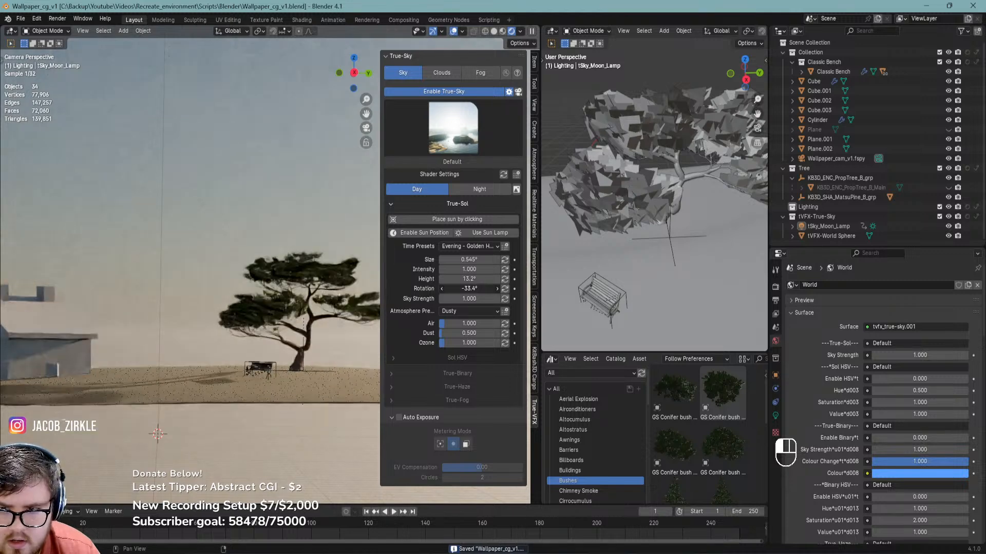
scroll(212, 310, down, 2)
shift+middle_drag(225, 309, 331, 300)
key(ctrl+s)
key(n)
key(ctrl+s)
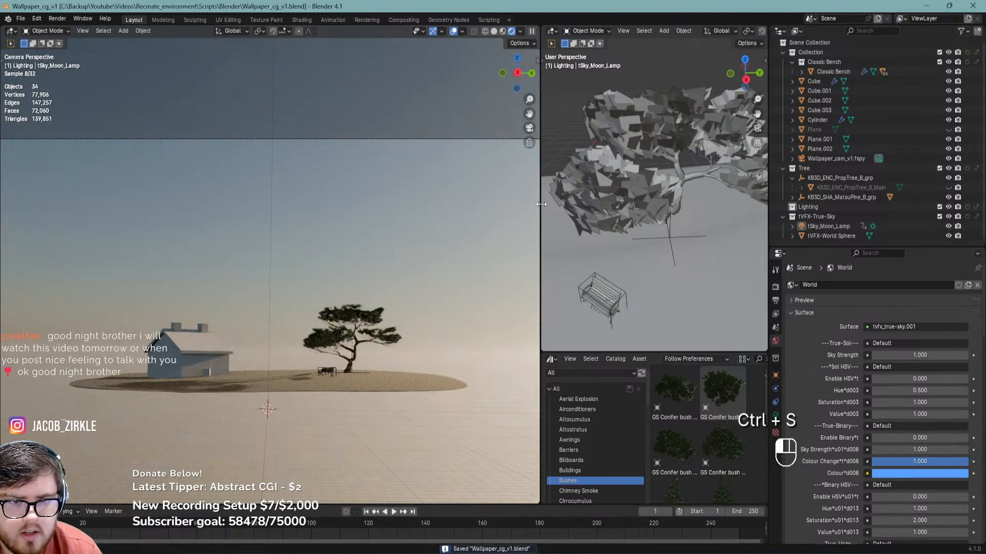
Enlarge the asset browser and show all CloudScapes_Pro library assets down to the Cumulonimbus clouds
drag(540, 205, 352, 206)
drag(506, 353, 506, 204)
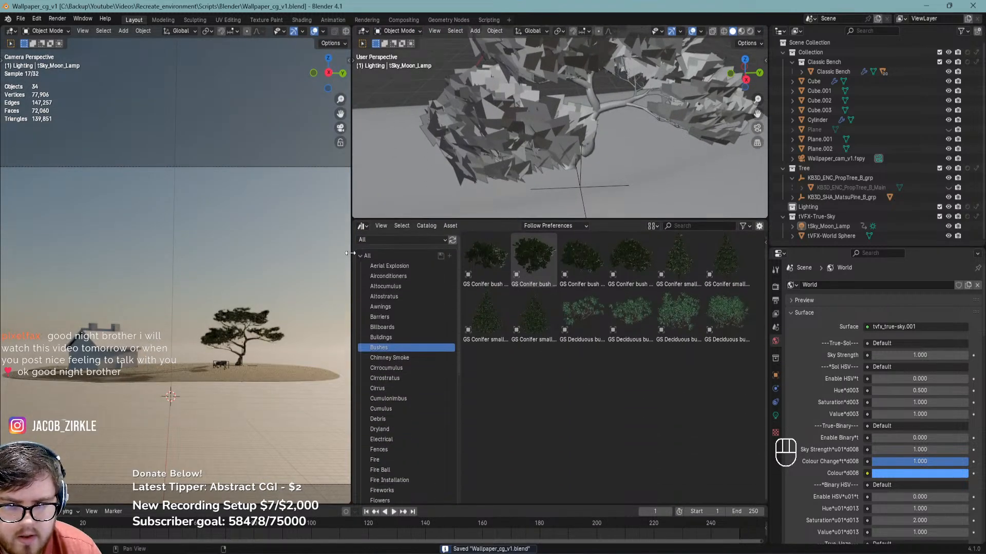
click(368, 257)
click(378, 241)
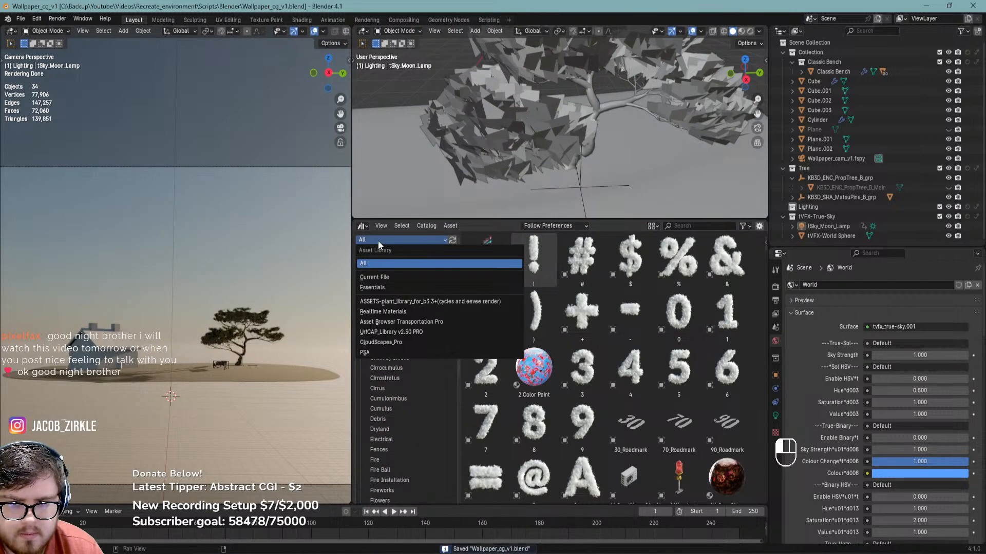
click(379, 342)
scroll(577, 334, down, 8)
scroll(590, 334, down, 15)
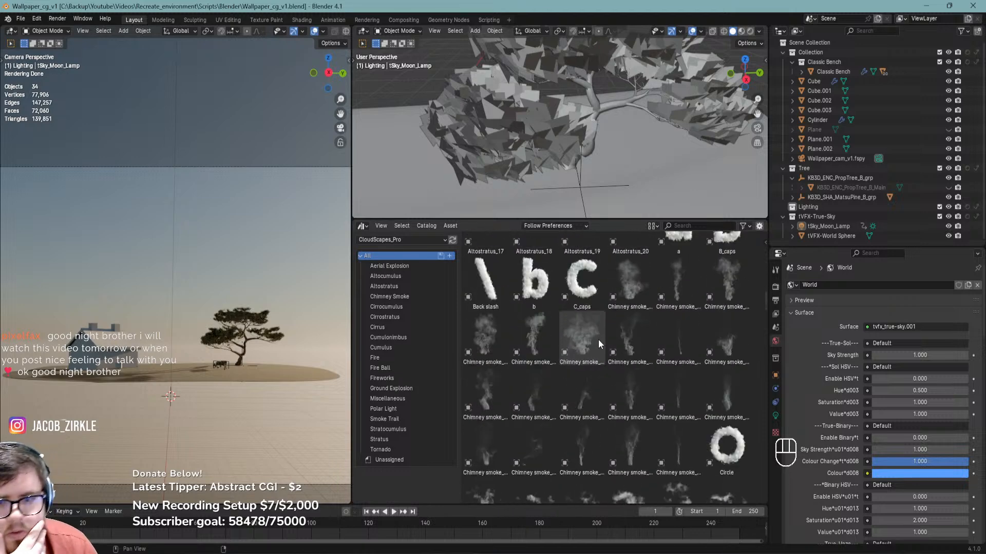
scroll(585, 341, down, 2)
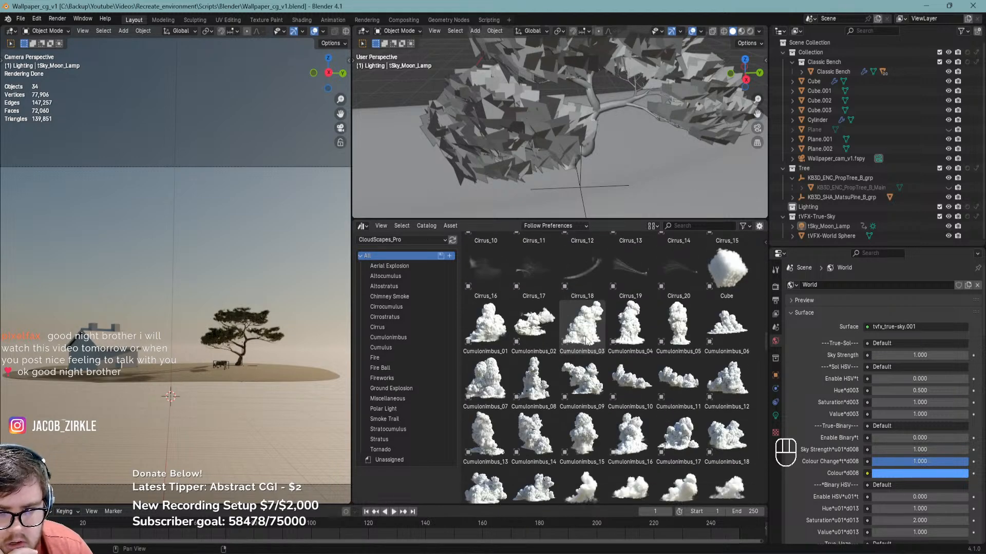
Place the Cumulonimbus_09 cloud in the camera view and rotate it 90 degrees around the global X axis
drag(579, 389, 186, 422)
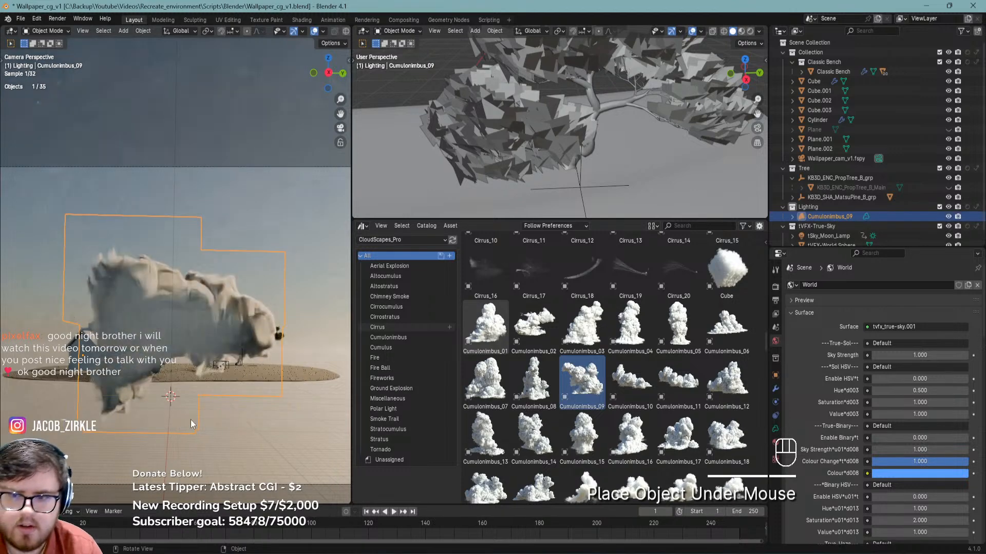
text(rx90)
key(Return)
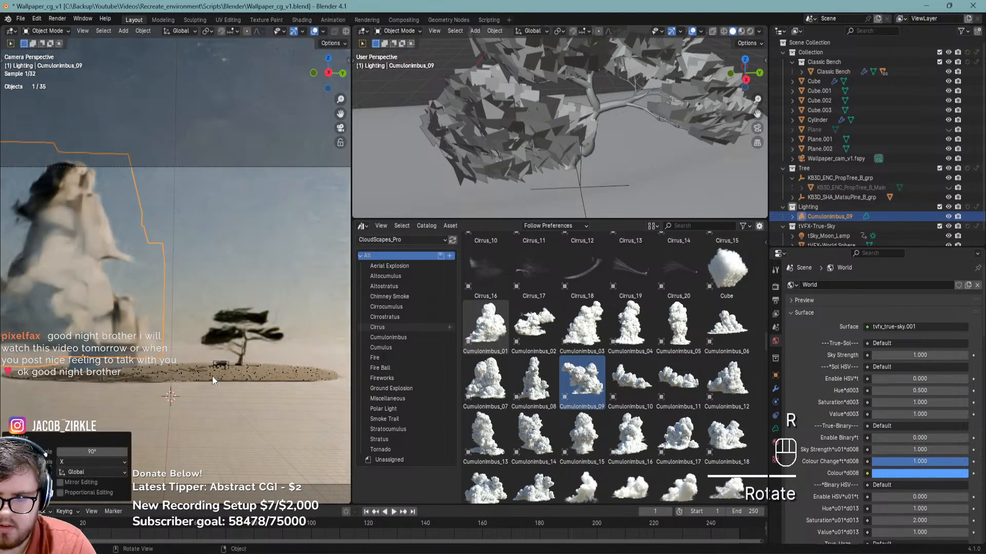
Move the Cumulonimbus_09 cloud far behind the island and turn it so its broad side faces the camera
scroll(584, 167, down, 10)
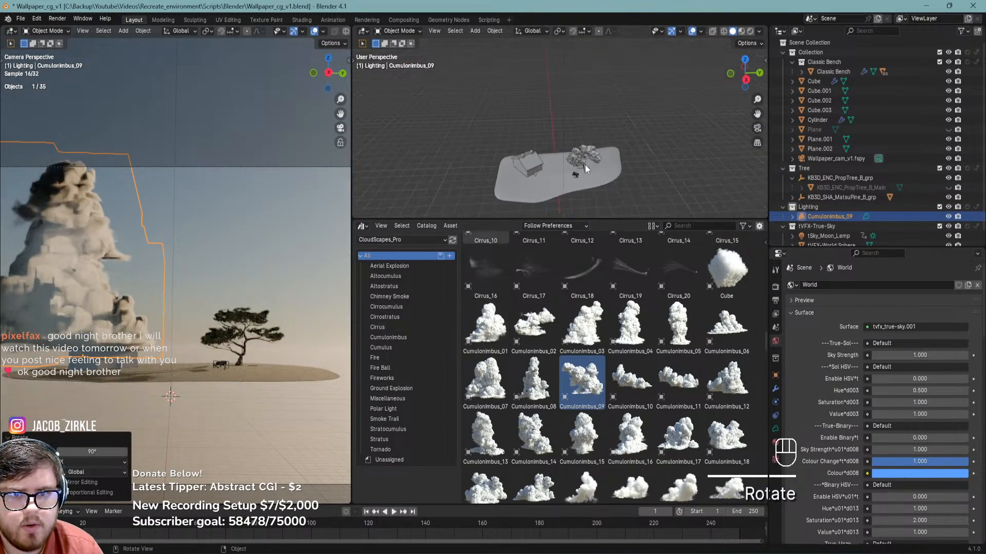
key(g)
click(586, 130)
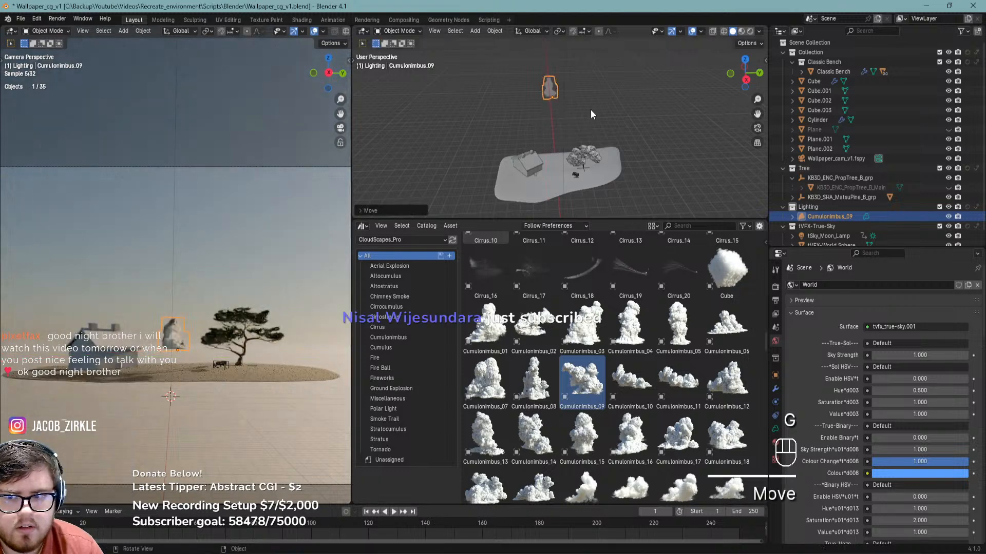
key(r)
click(569, 34)
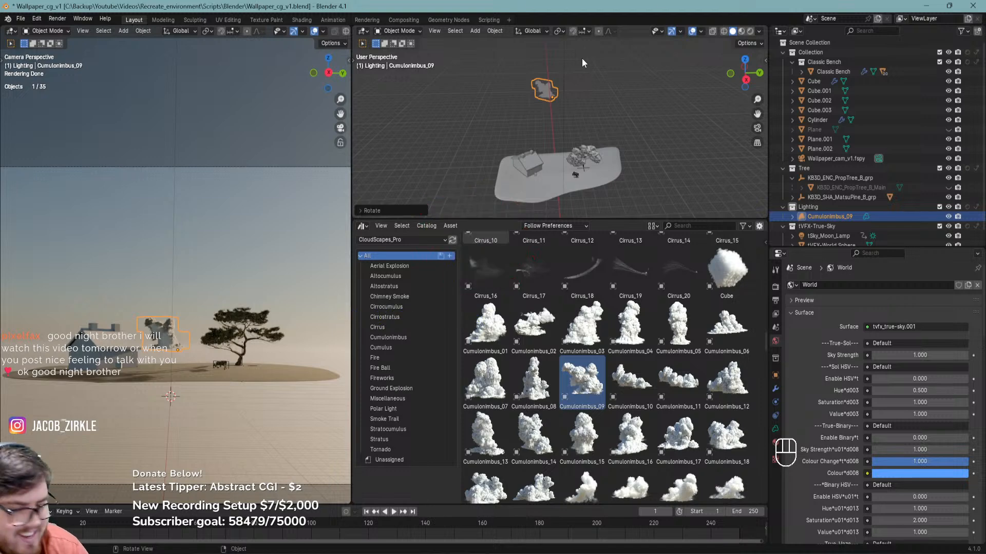
Scale up the Cumulonimbus_09 cloud until it towers over the house in the camera view
key(s)
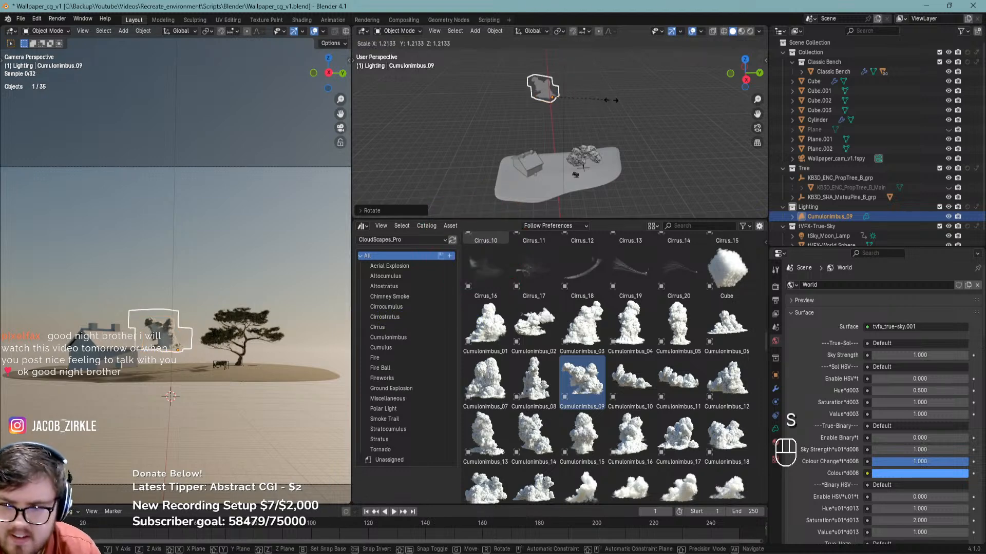
click(708, 100)
scroll(205, 285, up, 4)
shift+middle_drag(137, 330, 220, 272)
scroll(214, 297, down, 3)
key(g)
right_click(220, 272)
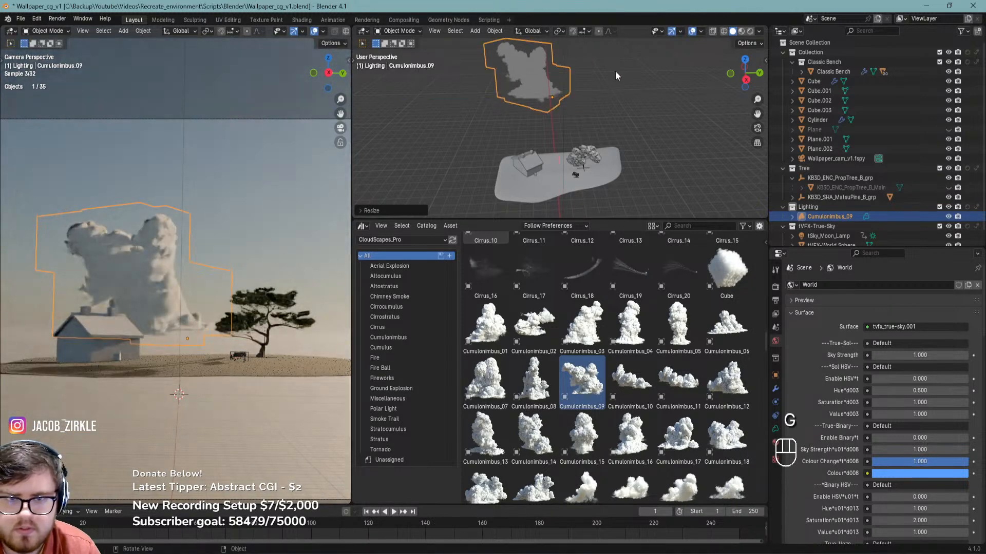
Position the Cumulonimbus_09 cloud between the house and tree and raise it about 16.387 m along the Z axis
shift+middle_drag(620, 72, 577, 143)
key(g)
click(595, 136)
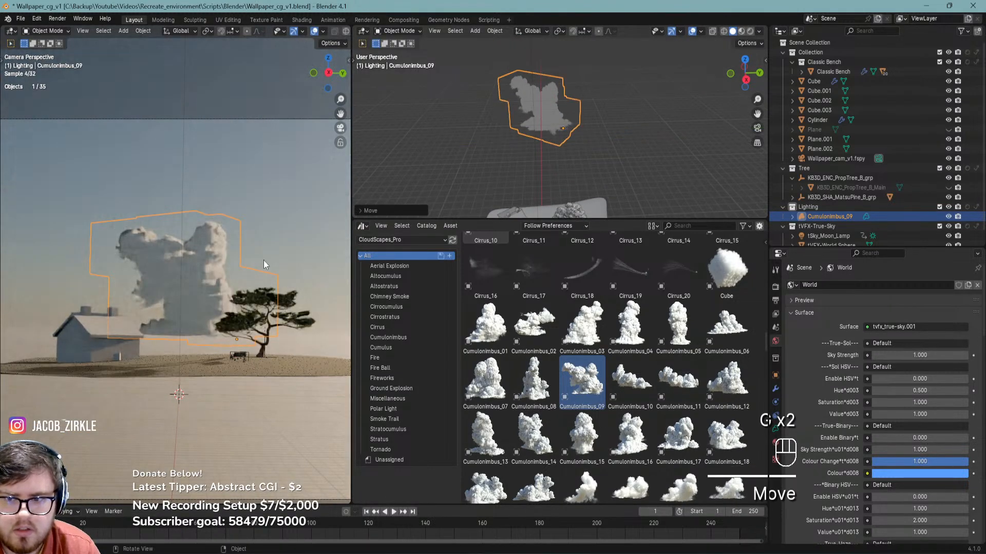
key(g)
click(257, 240)
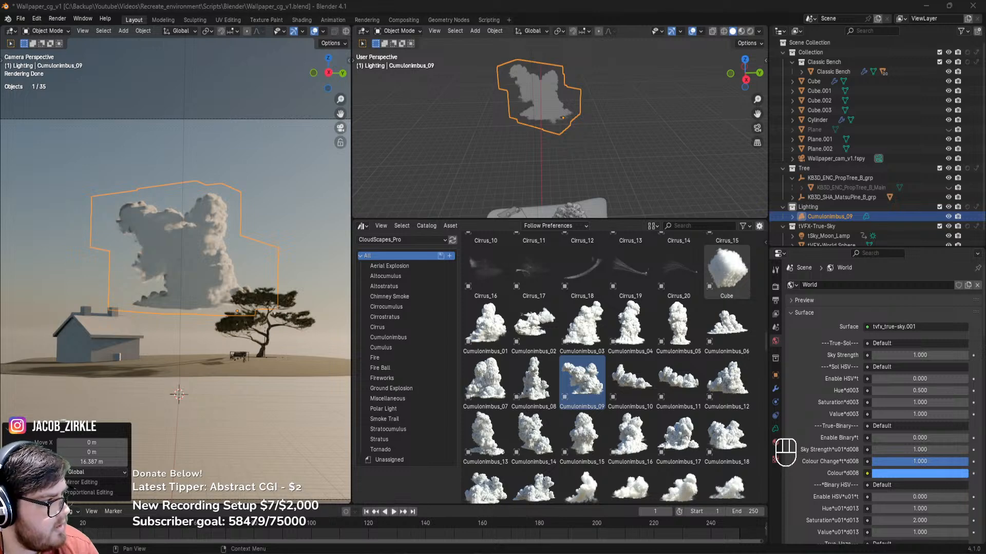
scroll(243, 238, down, 1)
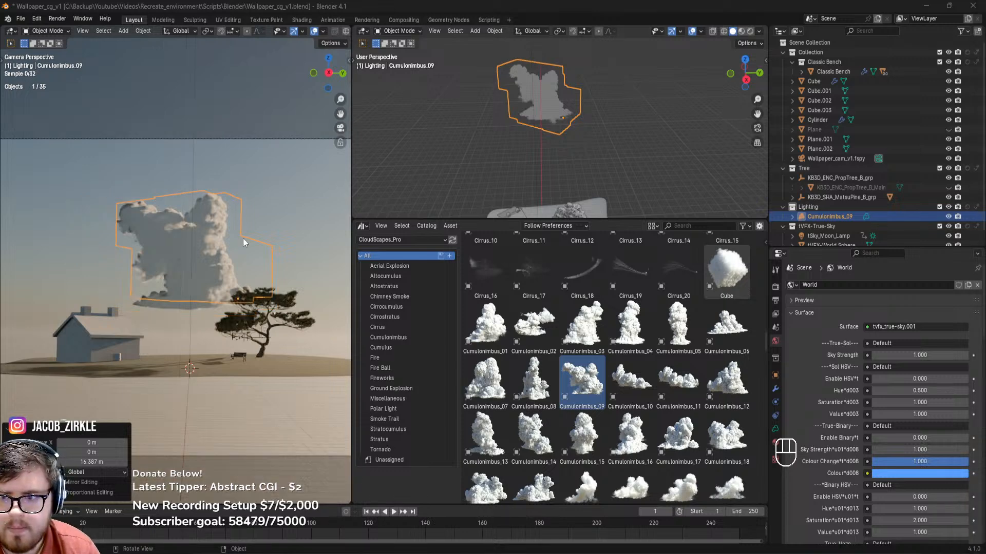
Lower the Cumulonimbus_09 cloud about 27.86 m along the Z axis so its base sits behind the island, and save the file
click(558, 107)
key(z)
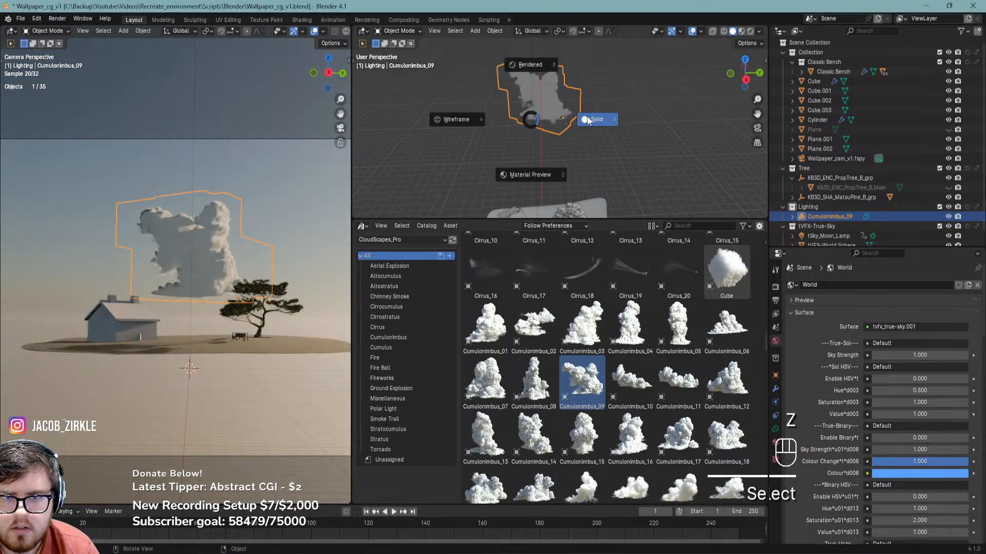
key(g)
key(z)
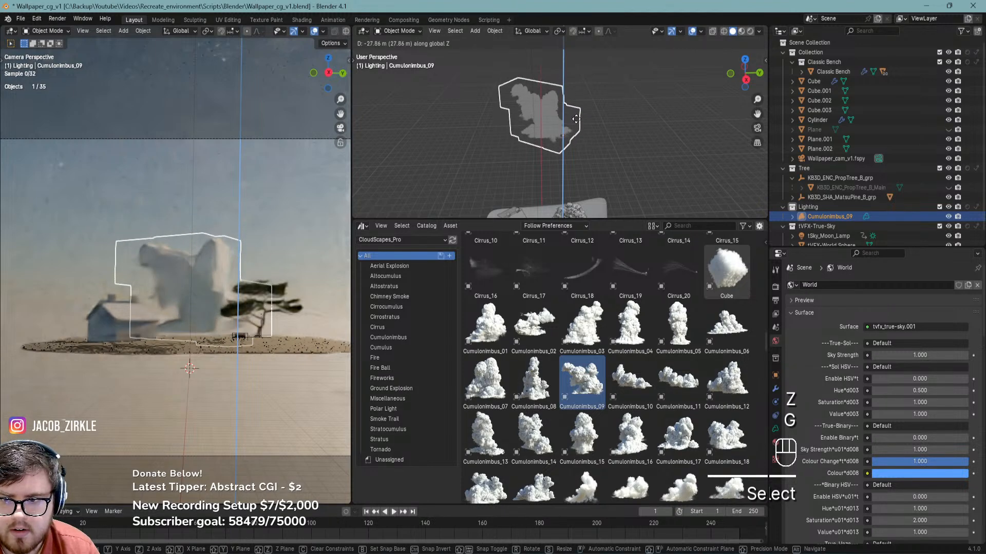
click(251, 220)
scroll(223, 311, up, 2)
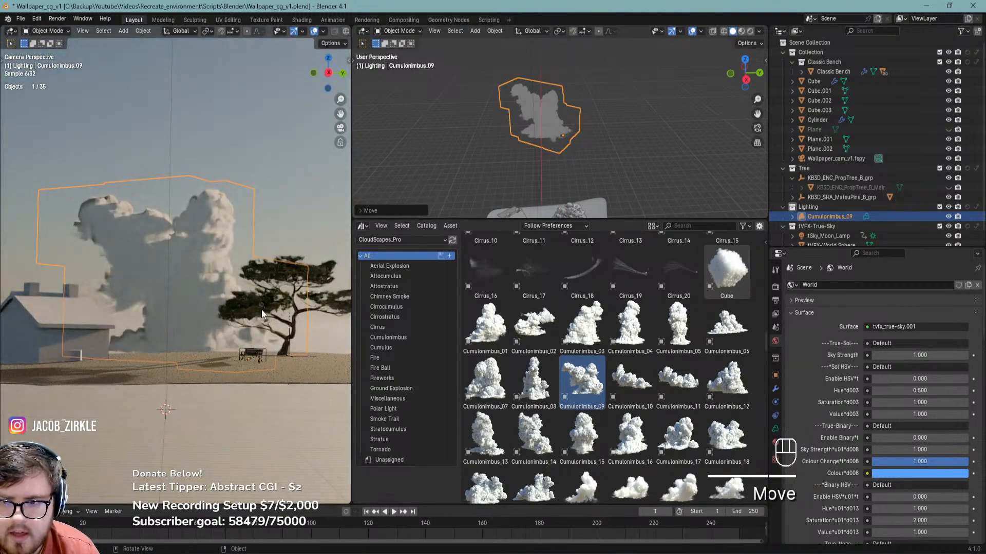
shift+middle_drag(257, 311, 250, 314)
key(ctrl+s)
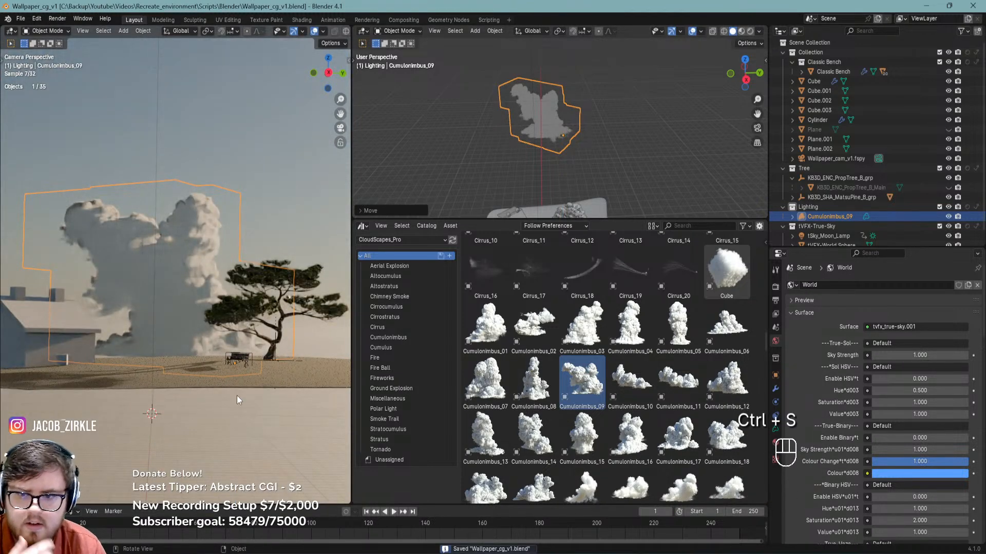
Examine the island ground, bench and tree up close and in the full camera frame, and save the file
click(236, 395)
click(265, 390)
scroll(265, 390, up, 8)
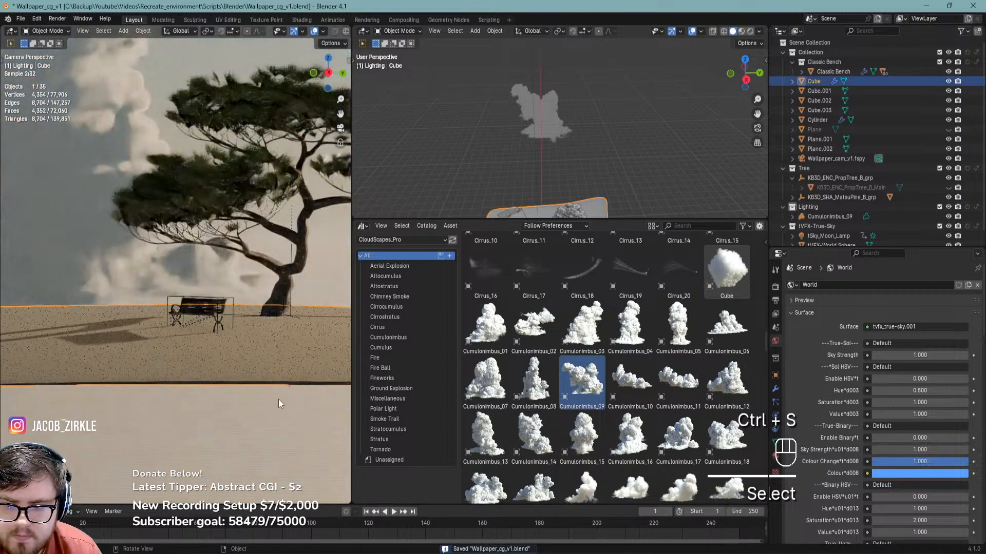
scroll(274, 387, down, 11)
shift+middle_drag(273, 387, 208, 355)
key(ctrl+s)
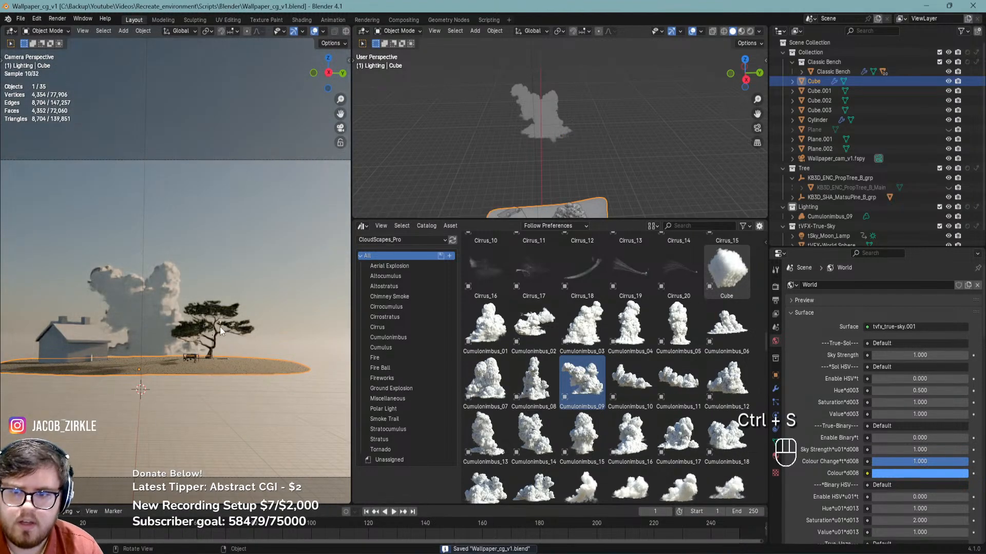
scroll(874, 189, down, 1)
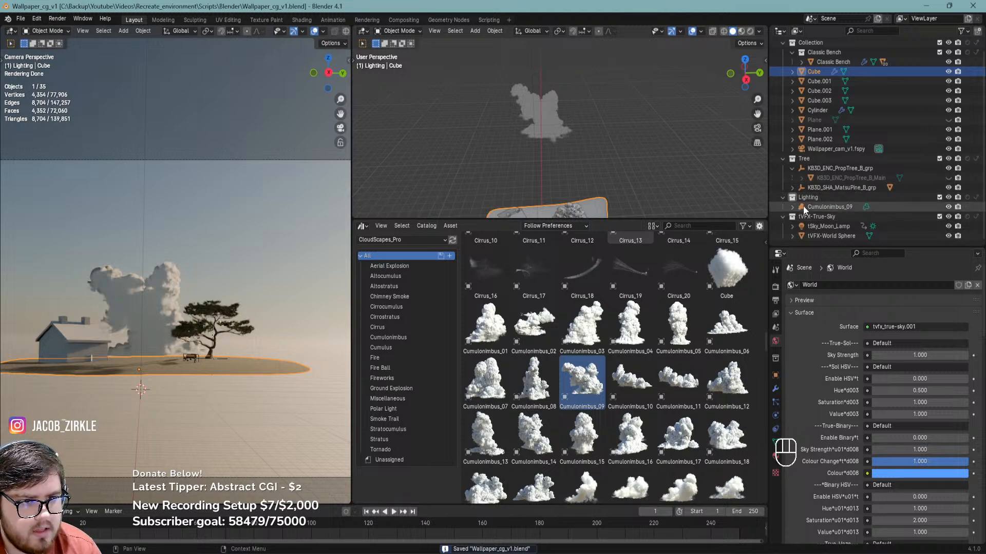
Unhide KB3D_ENC_PropTree_B_Main and show it together with KB3D_SHA_MatsuPine_B_Main in the Tree collection, and save the file
click(947, 178)
click(792, 188)
click(802, 197)
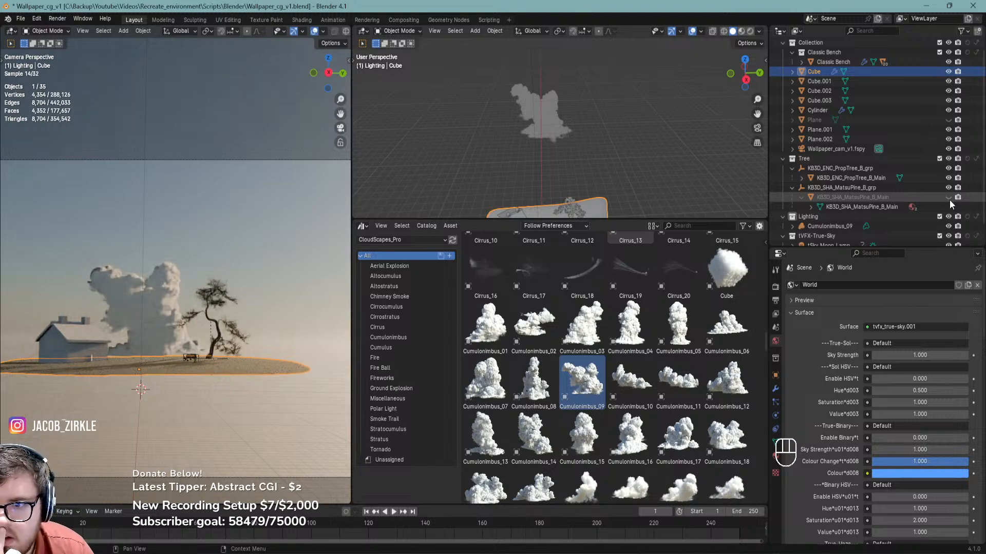
click(948, 197)
scroll(235, 289, up, 5)
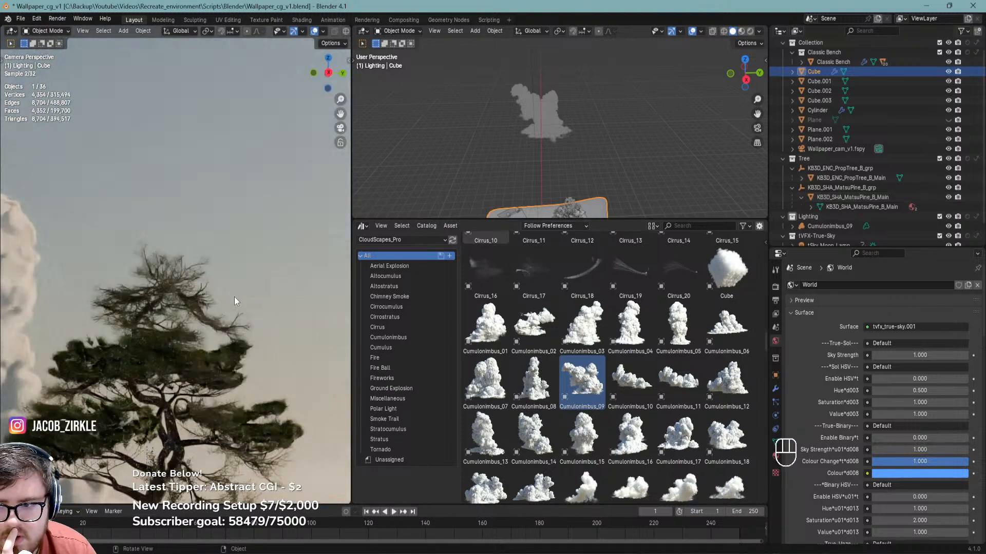
shift+middle_drag(198, 404, 220, 245)
scroll(192, 254, up, 5)
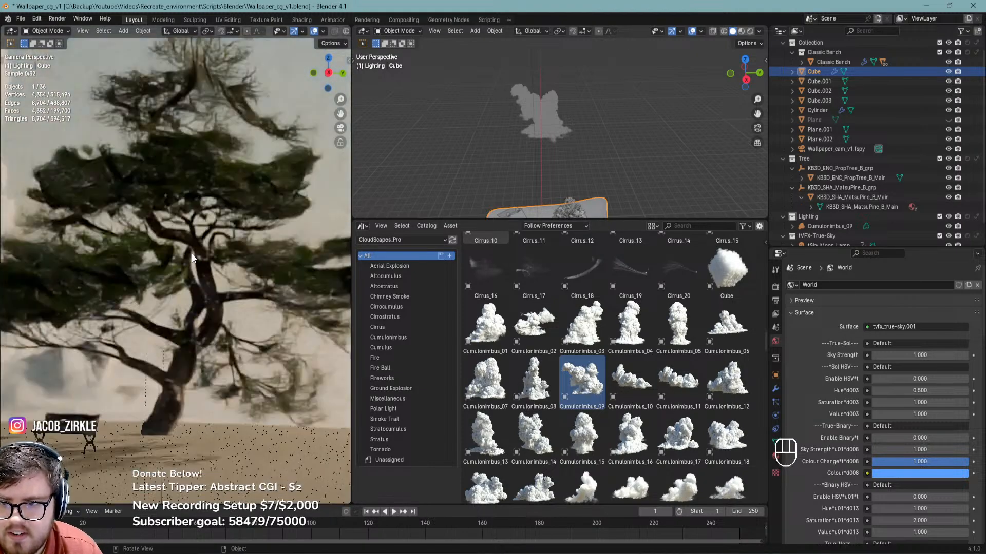
scroll(192, 257, down, 8)
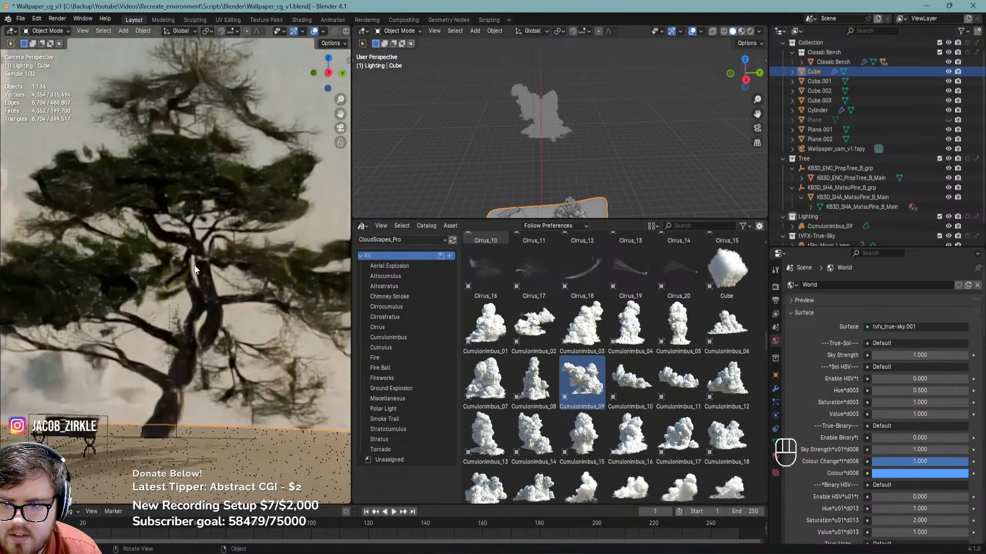
key(ctrl+s)
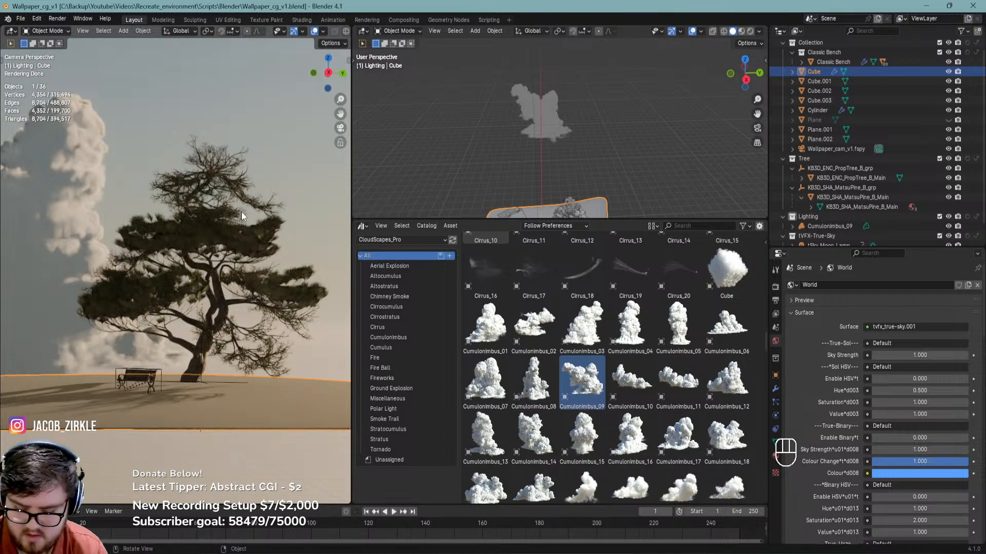
Examine the two overlapping trees beside the bench in the camera view and save the file
key(n)
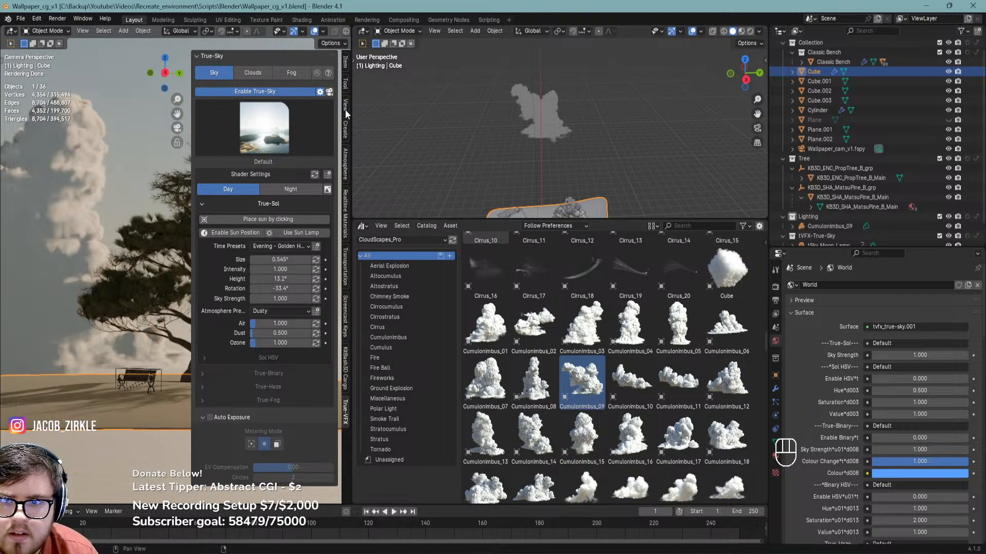
key(n)
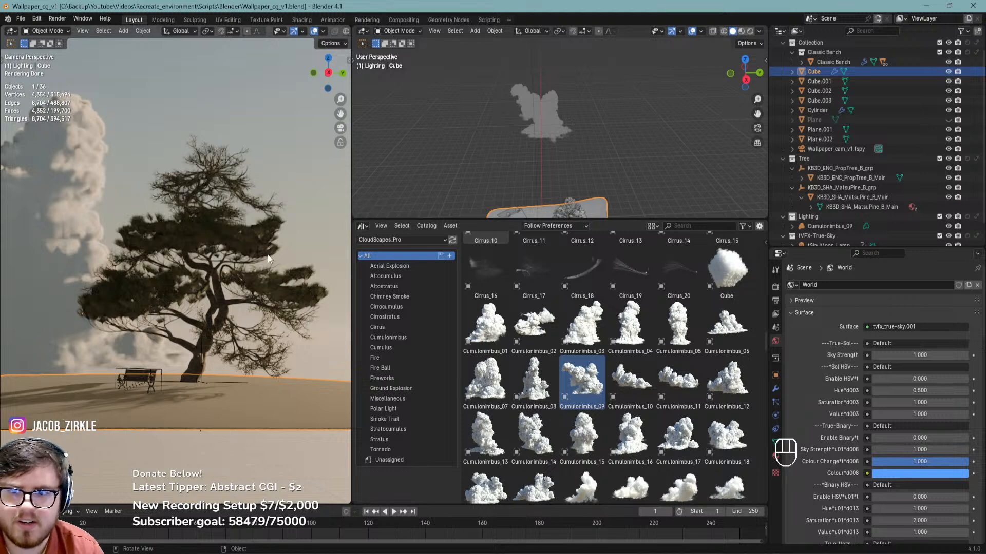
shift+middle_drag(248, 312, 206, 313)
key(ctrl+s)
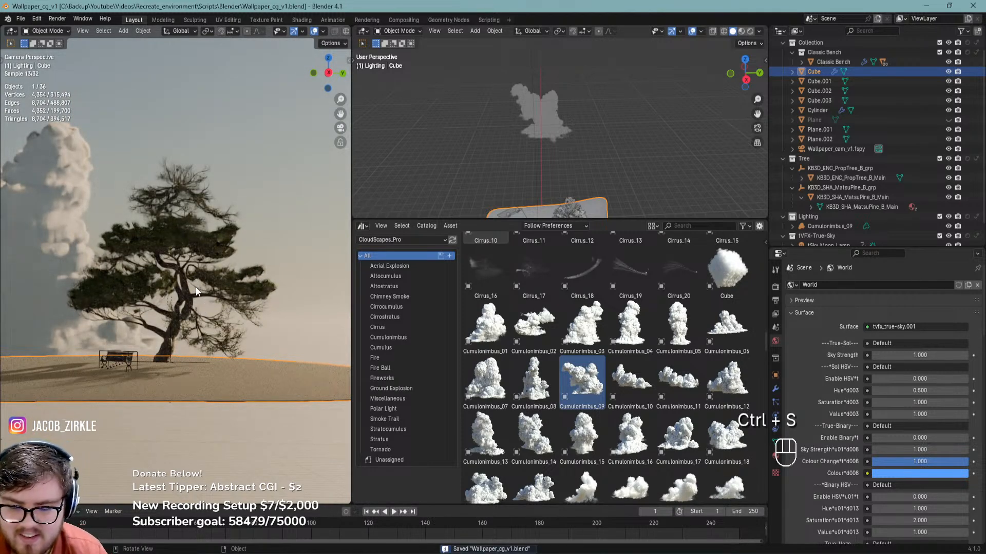
scroll(200, 281, up, 2)
shift+middle_drag(188, 322, 227, 304)
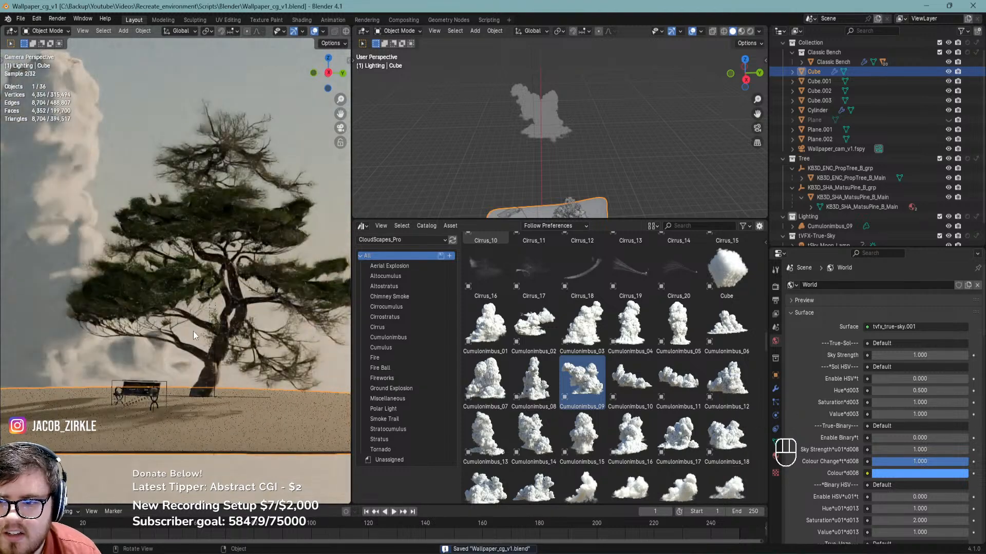
scroll(191, 333, up, 3)
scroll(184, 336, down, 4)
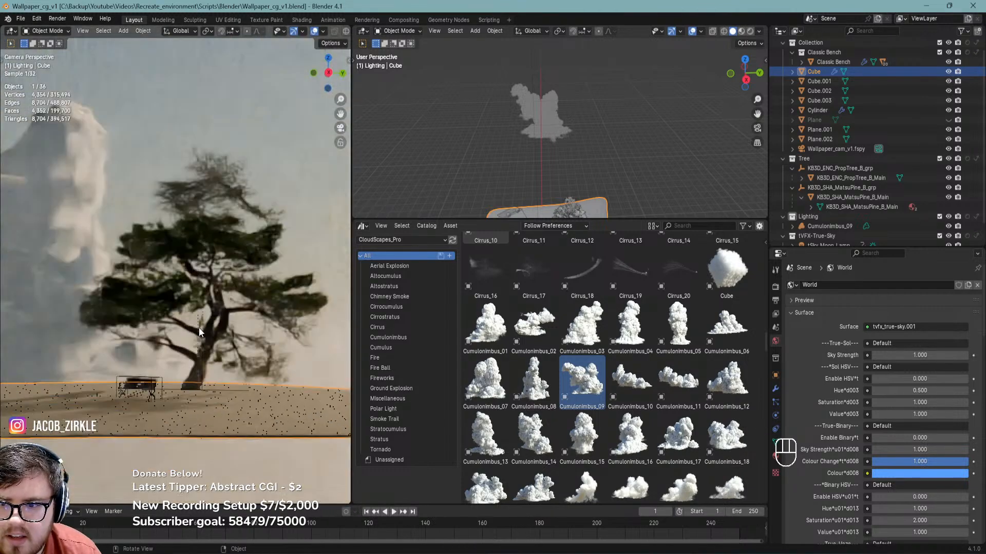
Delete the KB3D_ENC_PropTree_B_Main tree and its parent empty KB3D_ENC_PropTree_B_grp
click(196, 332)
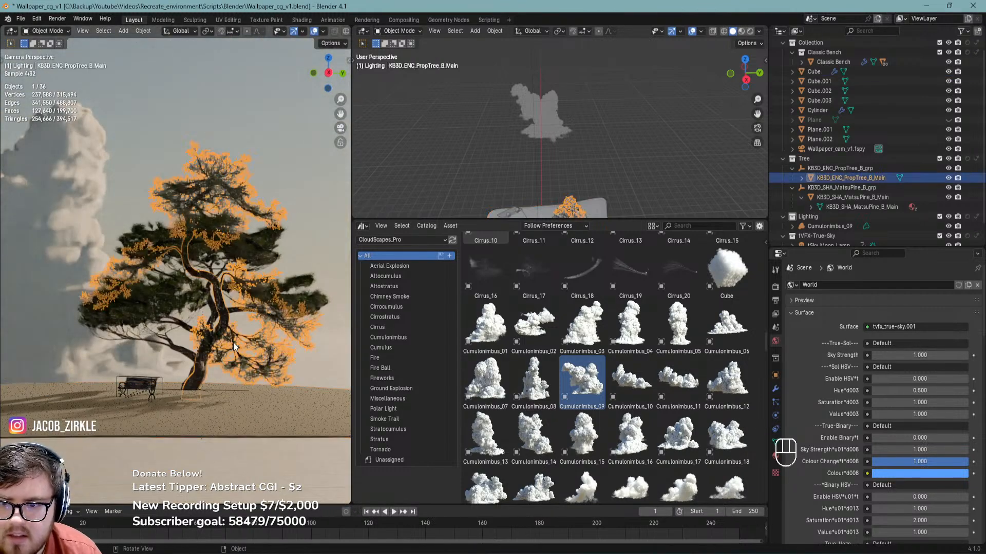
key(x)
click(210, 310)
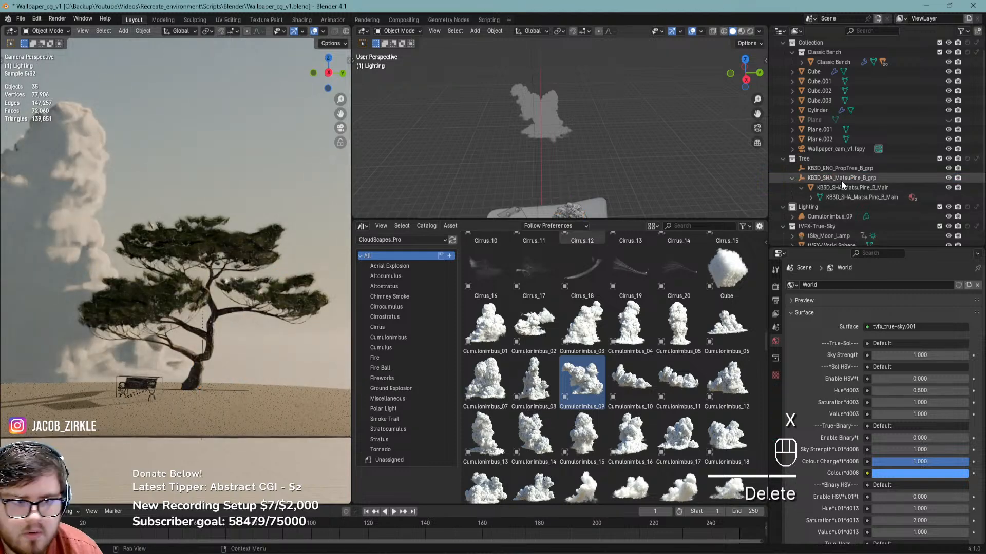
scroll(855, 197, down, 1)
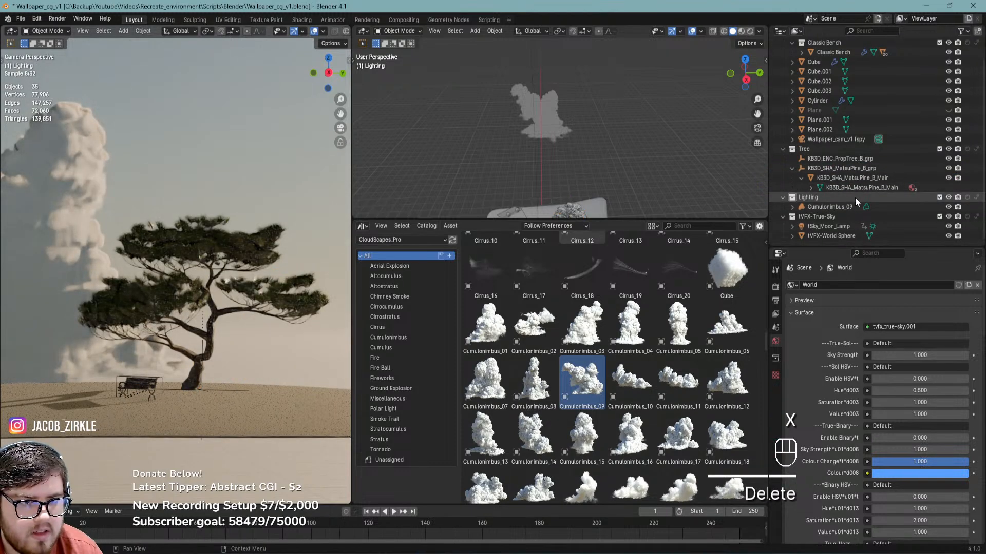
click(837, 159)
key(x)
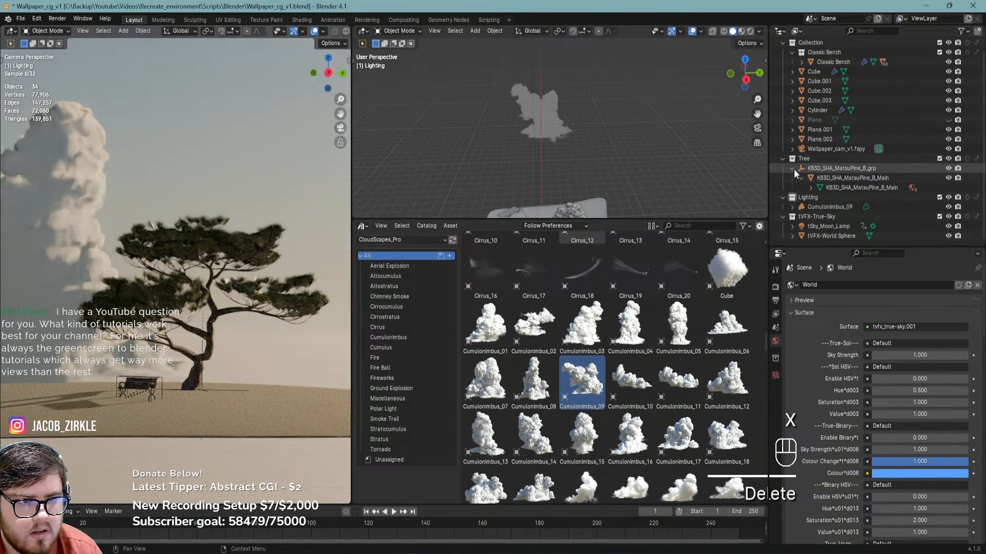
Delete the KB3D_SHA_MatsuPine_B_grp empty and its KB3D_SHA_MatsuPine_B_Main mesh from the Tree collection, and save the file
click(792, 168)
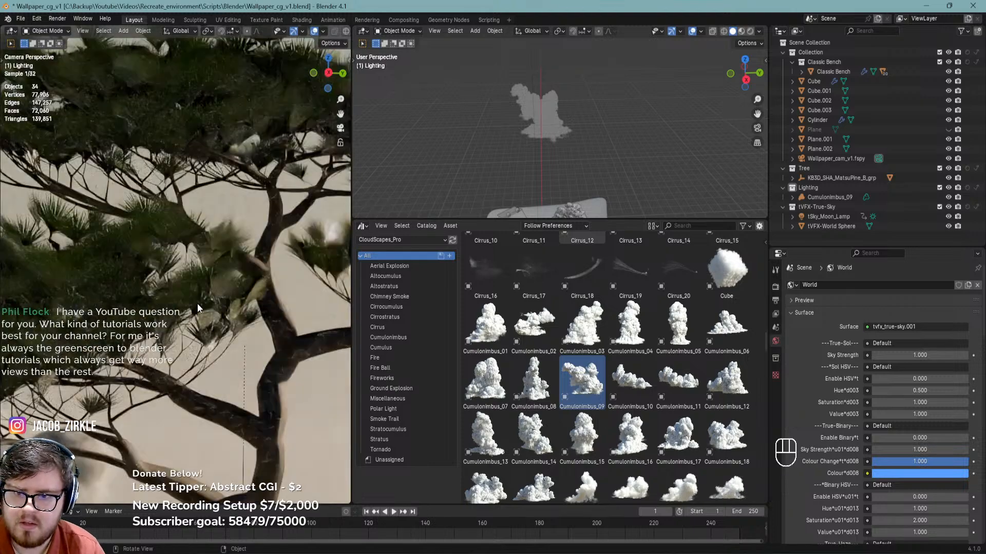
key(x)
click(833, 177)
right_click(832, 179)
click(809, 202)
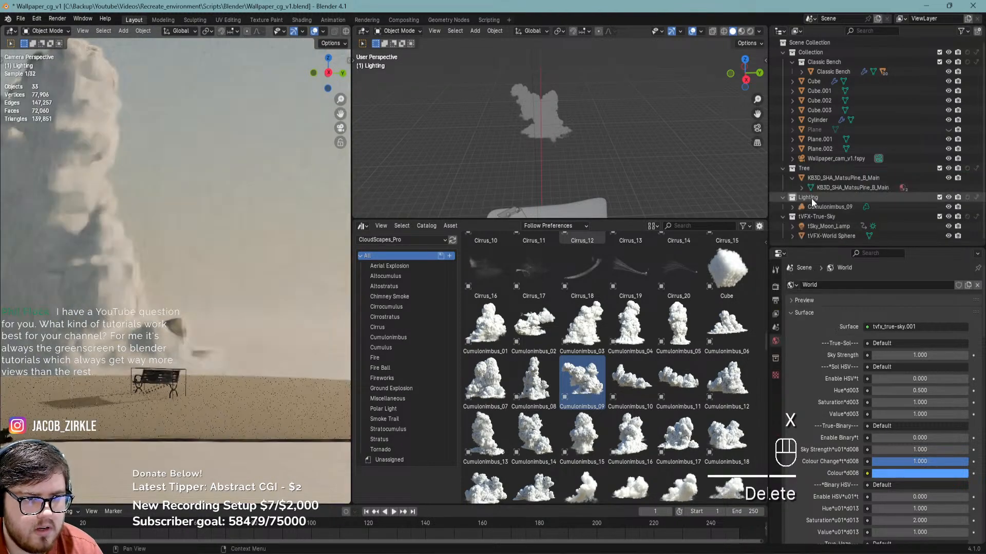
click(830, 177)
right_click(829, 178)
click(829, 179)
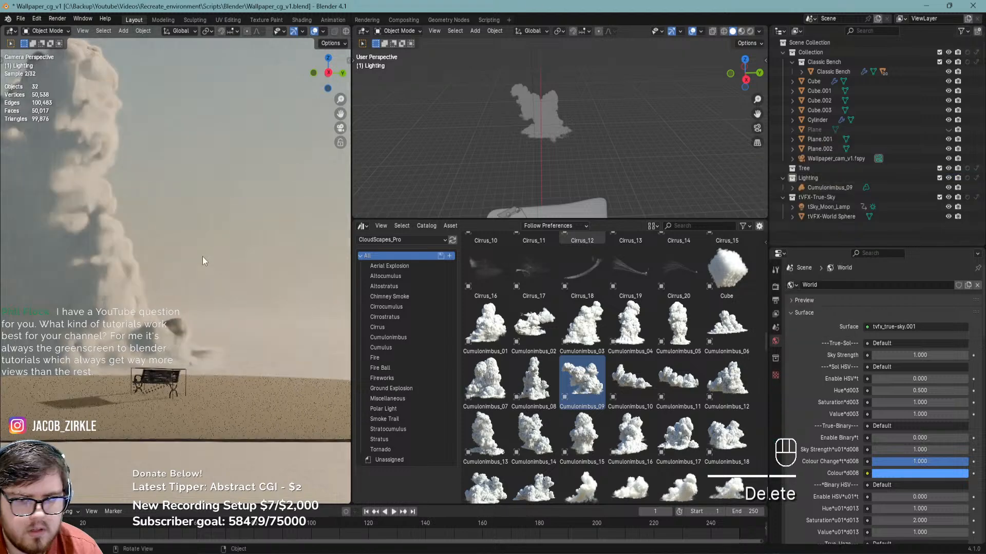
scroll(201, 257, down, 2)
shift+middle_drag(185, 272, 245, 274)
key(ctrl+s)
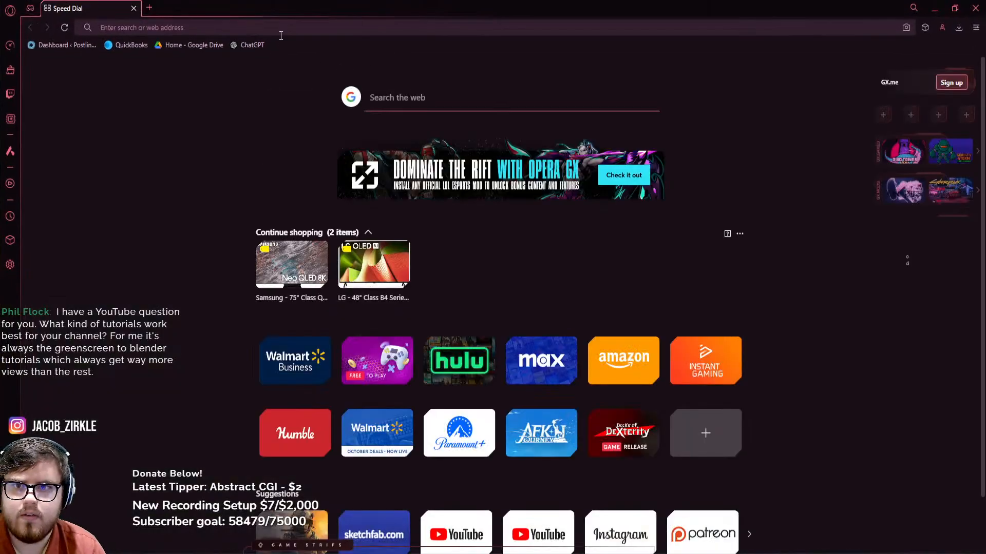
Switch to the web browser, go to polyhaven.com and open the Nature category of its models
text(polyhav)
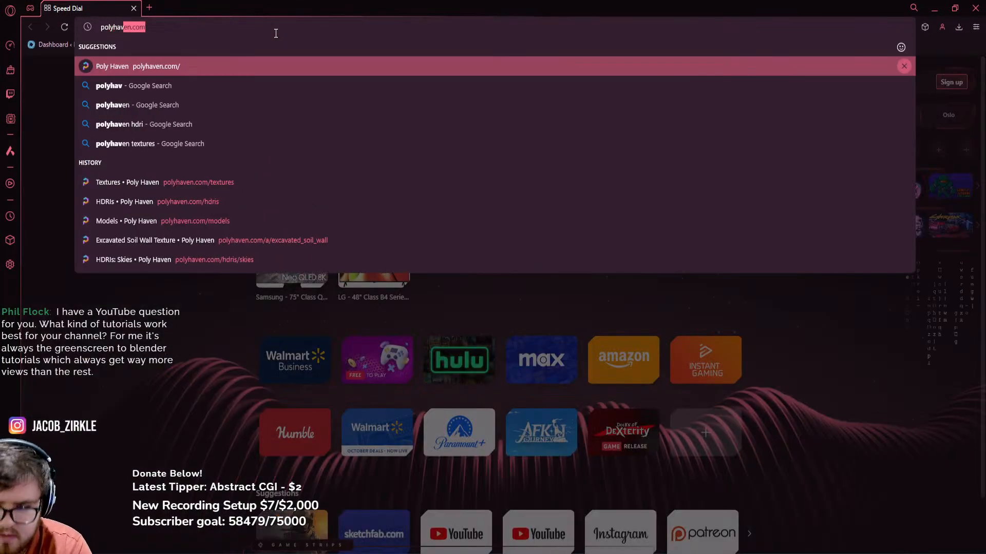
key(Return)
scroll(309, 201, down, 5)
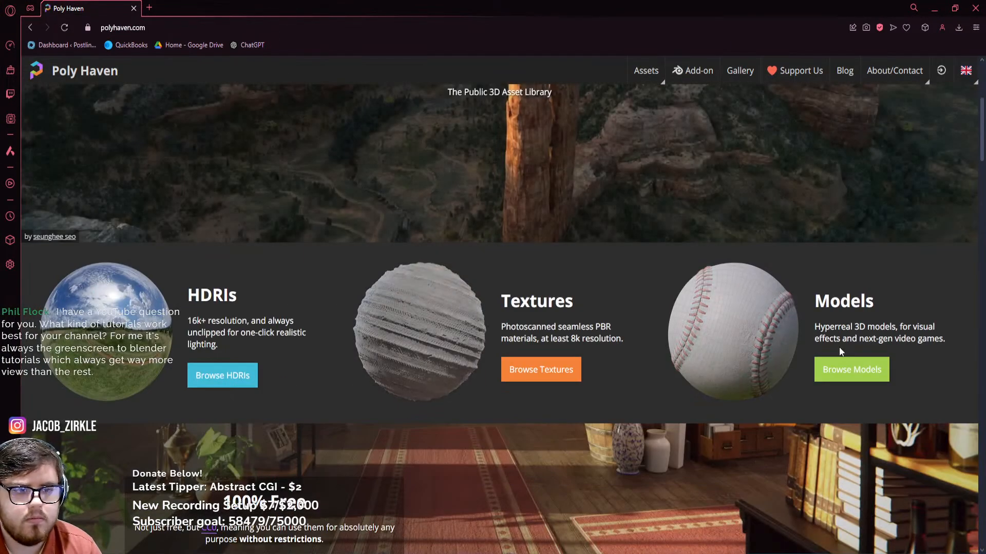
click(850, 370)
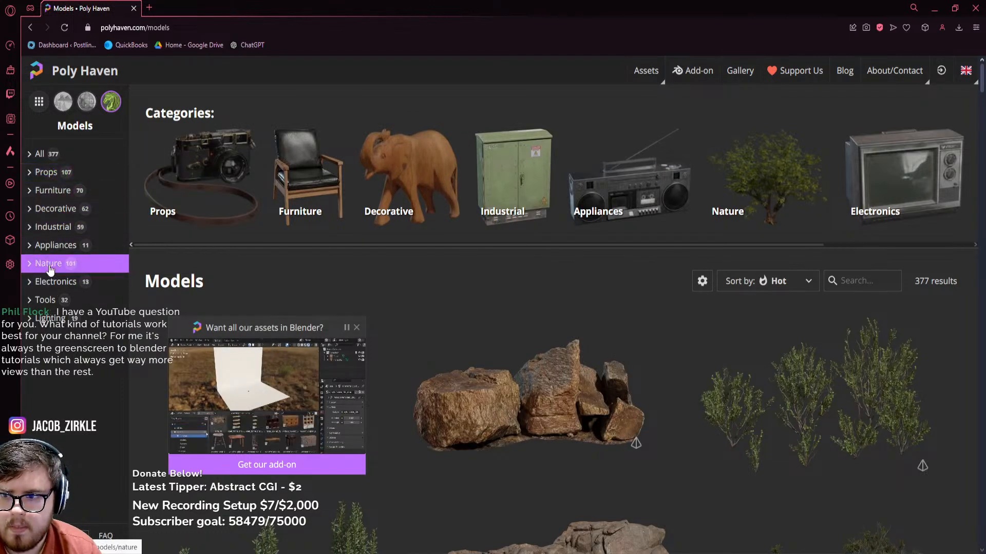
click(48, 264)
Browse the Nature models for a tree that suits the island
scroll(623, 260, down, 10)
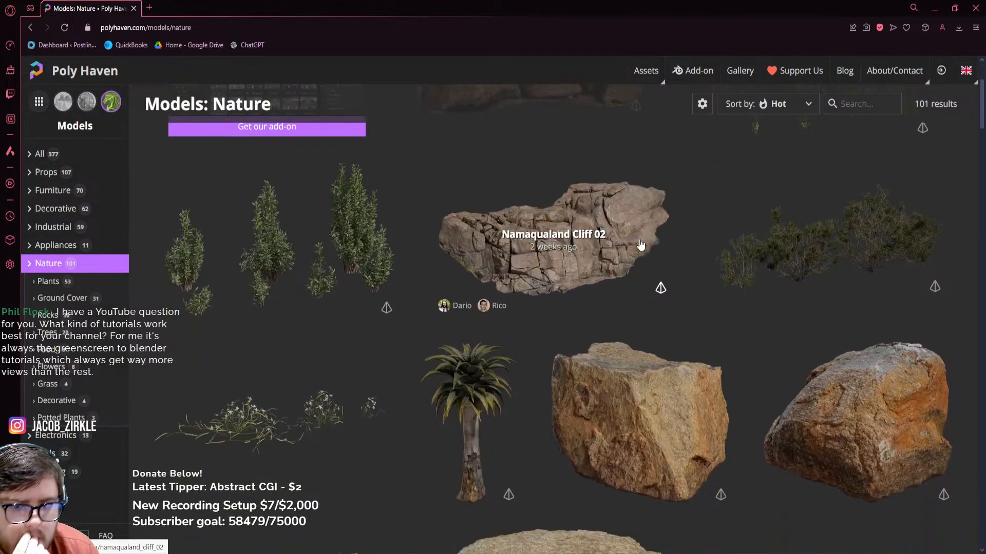
scroll(635, 231, down, 8)
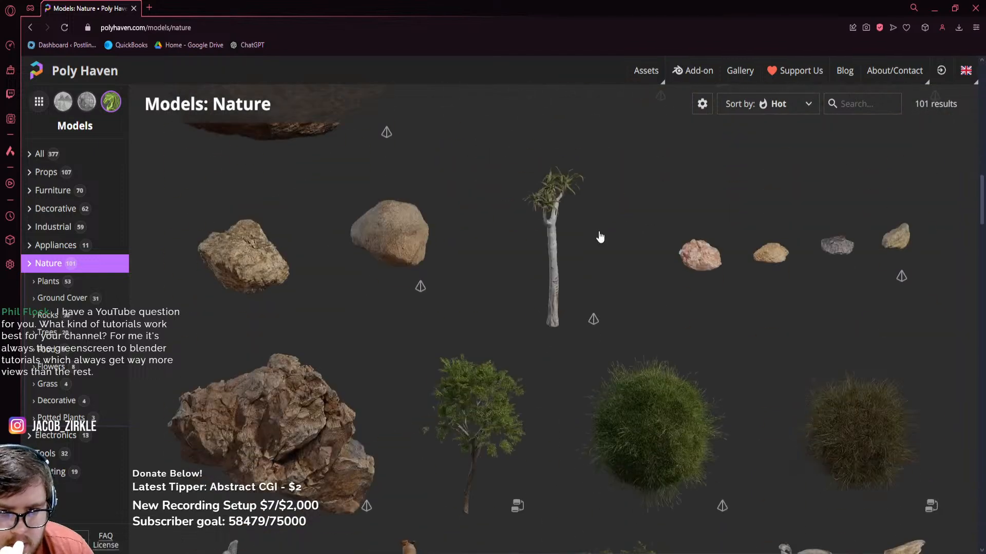
scroll(486, 245, down, 5)
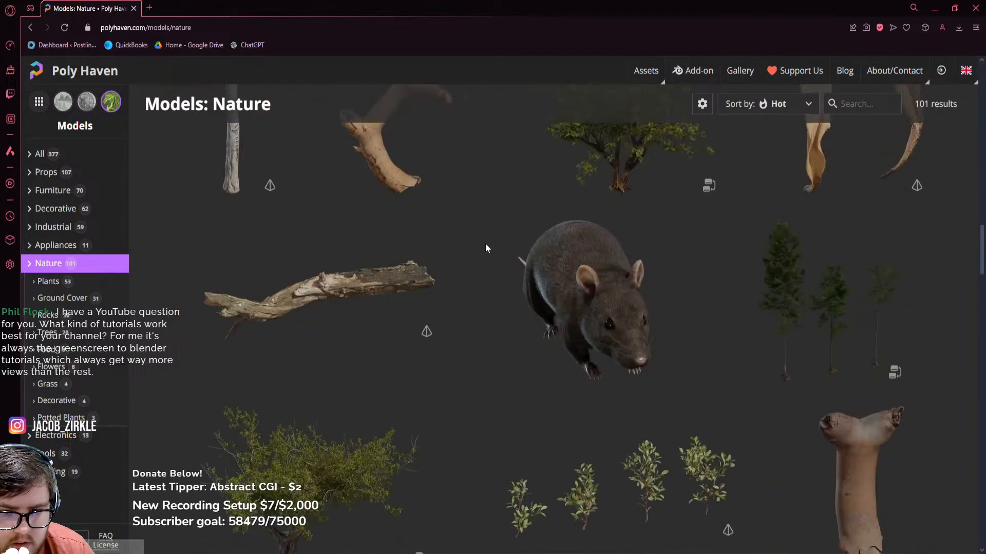
scroll(485, 242, up, 3)
scroll(485, 244, down, 4)
scroll(484, 245, down, 10)
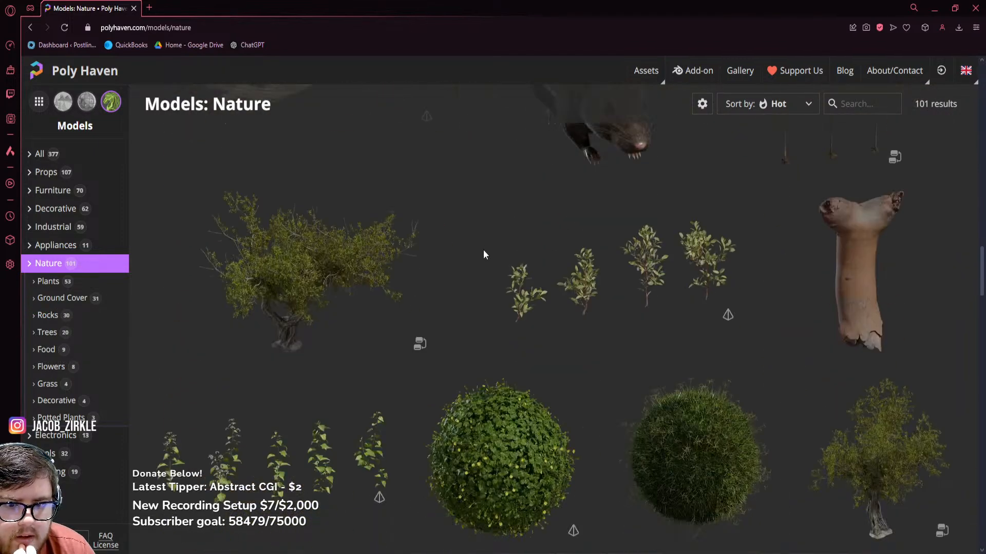
scroll(482, 255, down, 4)
scroll(482, 255, up, 4)
scroll(482, 256, down, 4)
scroll(482, 256, down, 15)
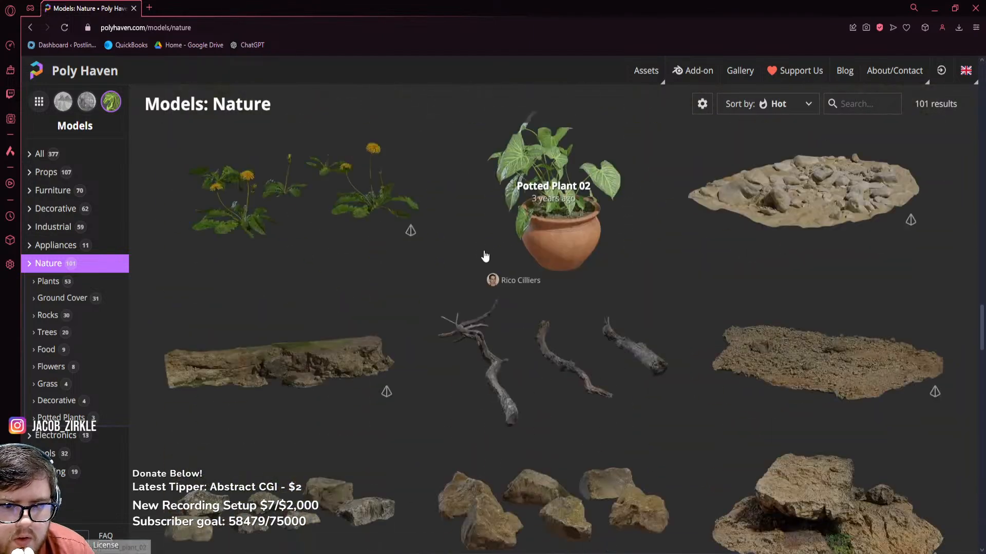
scroll(832, 247, down, 4)
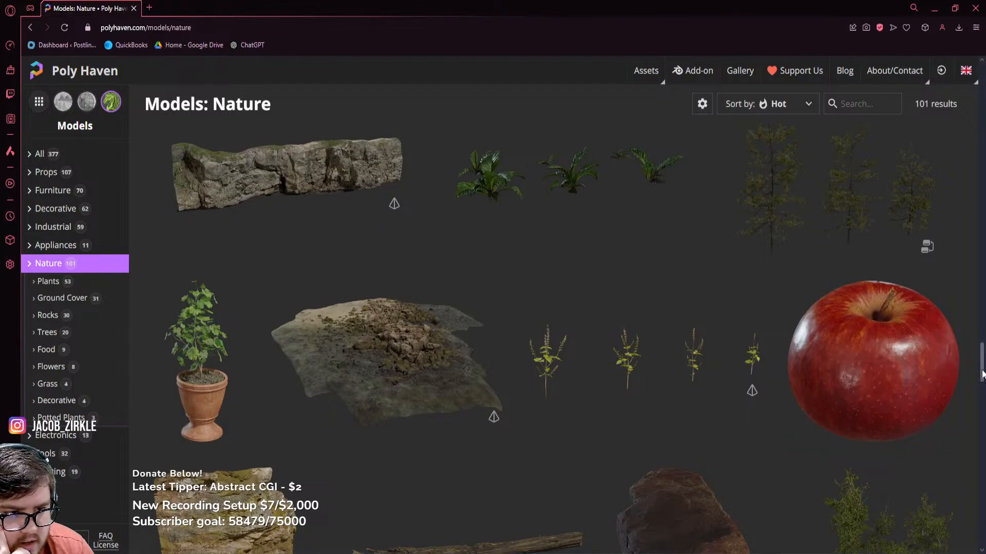
scroll(982, 373, down, 6)
scroll(980, 411, down, 6)
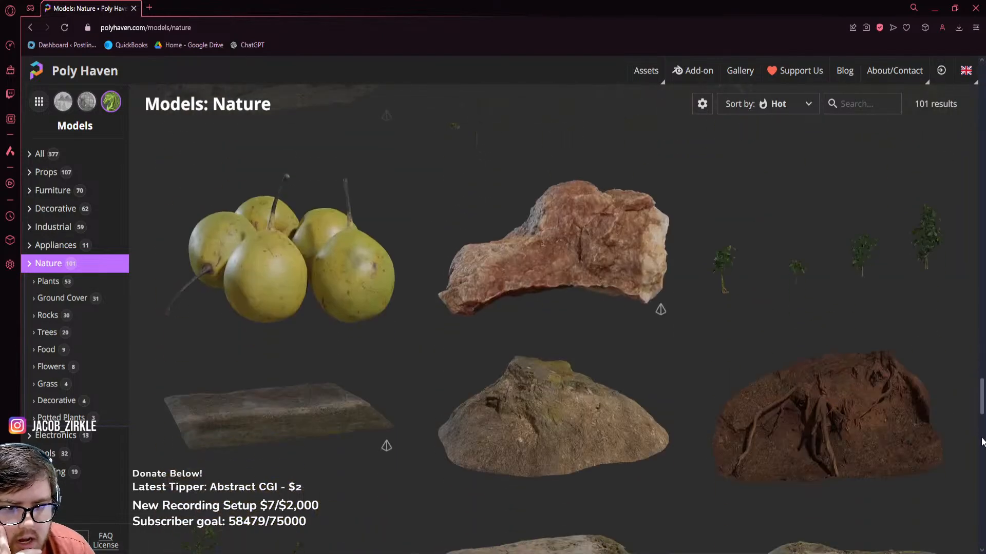
scroll(982, 445, down, 5)
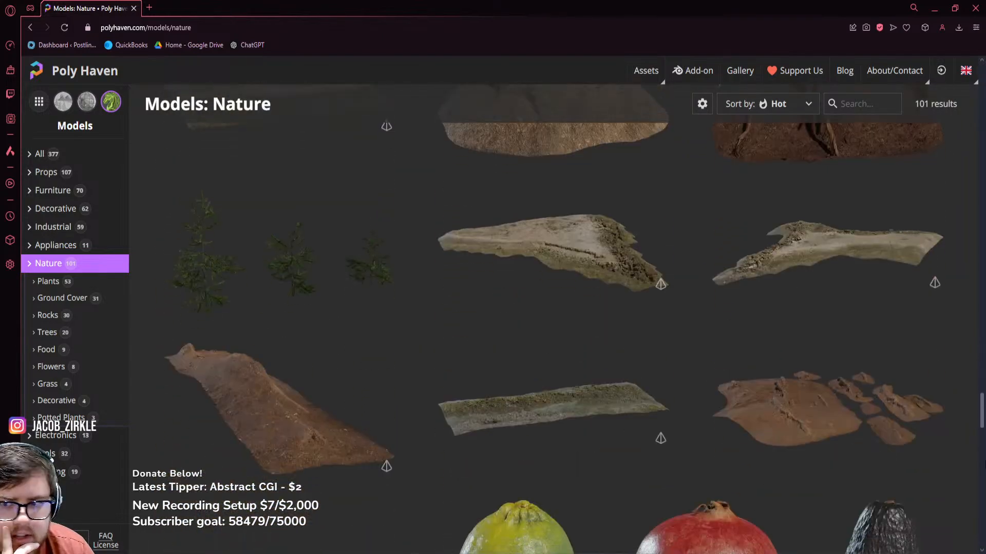
scroll(981, 411, down, 10)
scroll(981, 411, up, 20)
scroll(554, 329, up, 8)
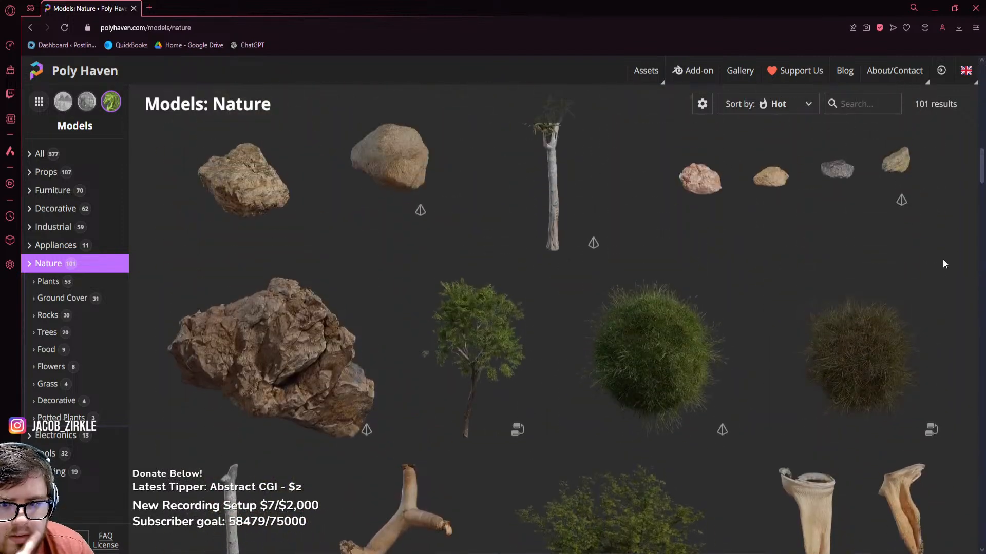
scroll(496, 412, up, 10)
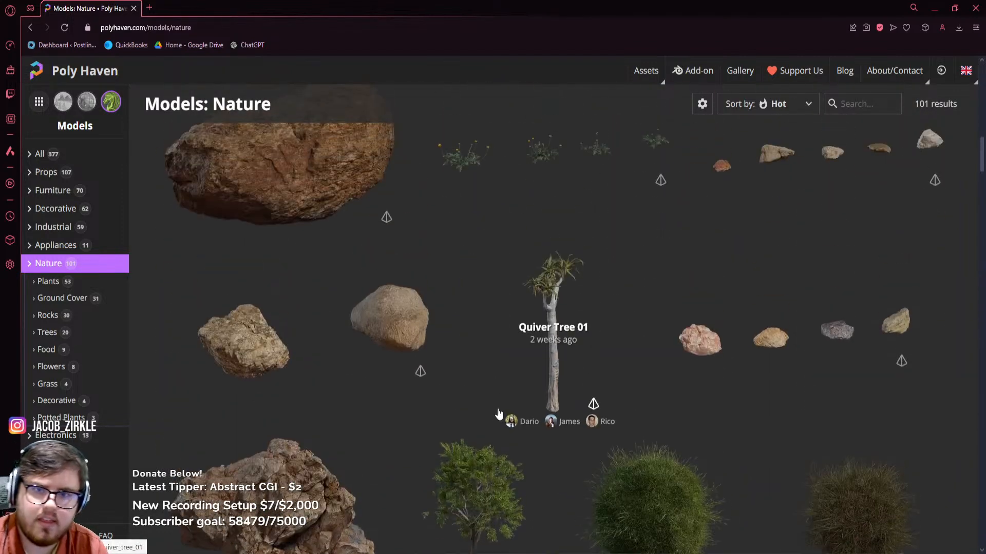
scroll(485, 411, up, 11)
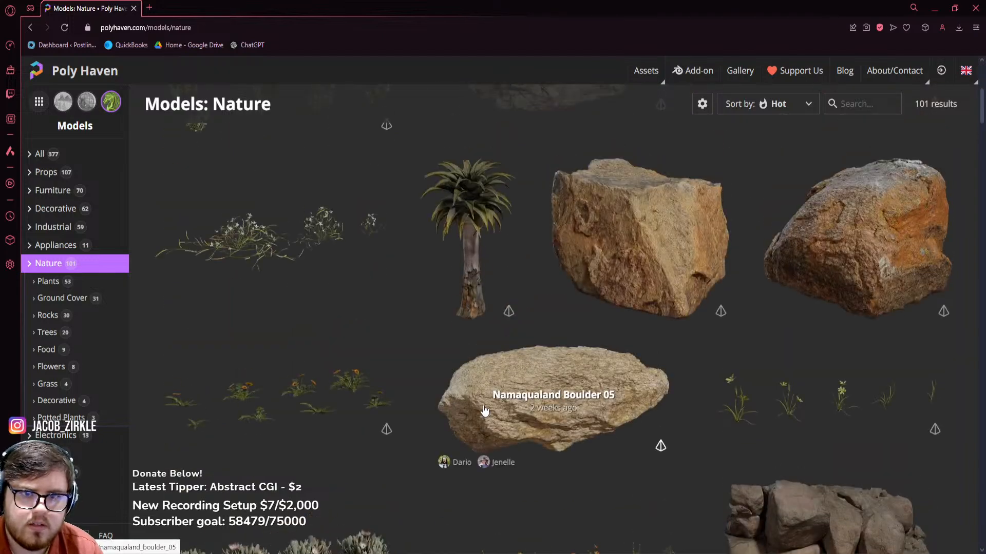
scroll(488, 356, down, 11)
scroll(487, 354, down, 8)
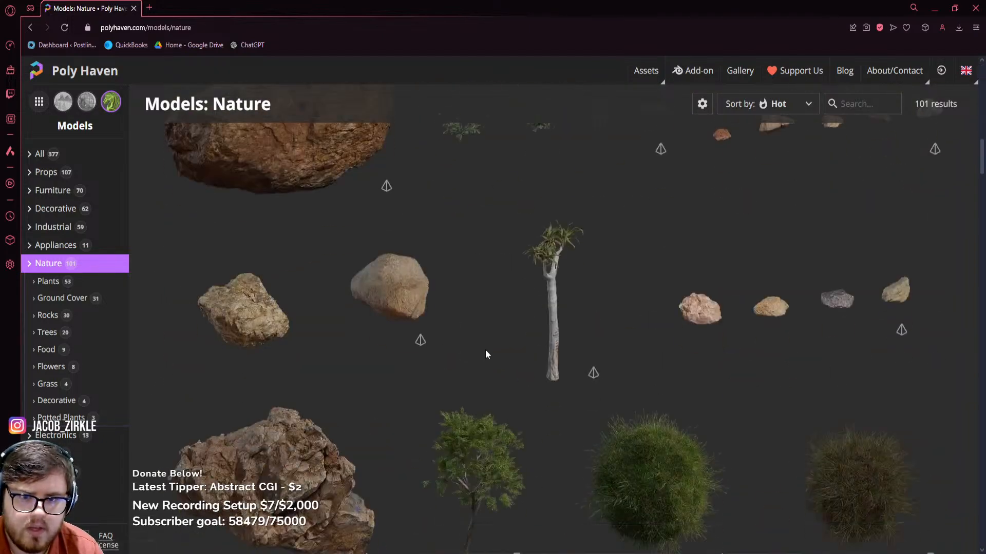
Open the Tree Small 02 model and download it as a 2K Blender file
scroll(485, 350, up, 3)
click(481, 301)
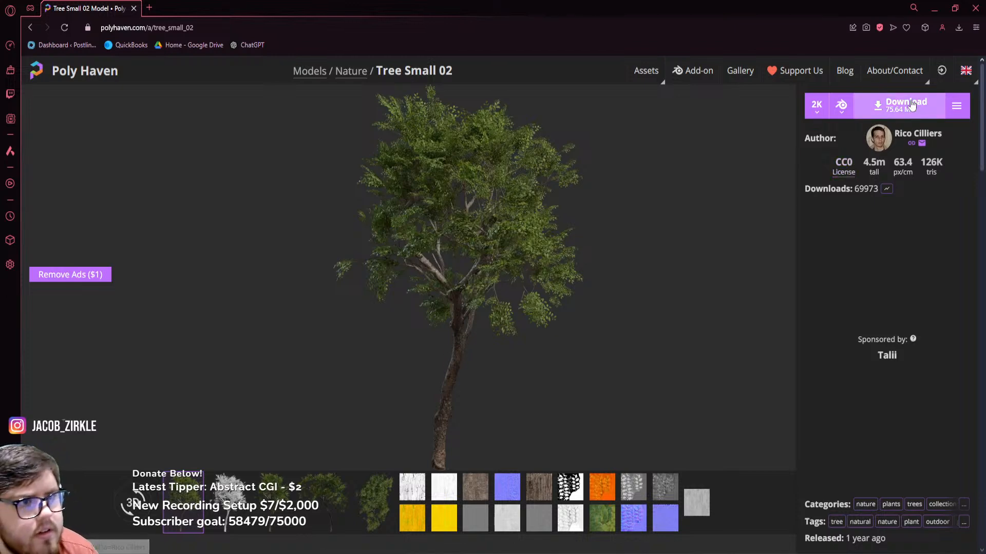
click(891, 107)
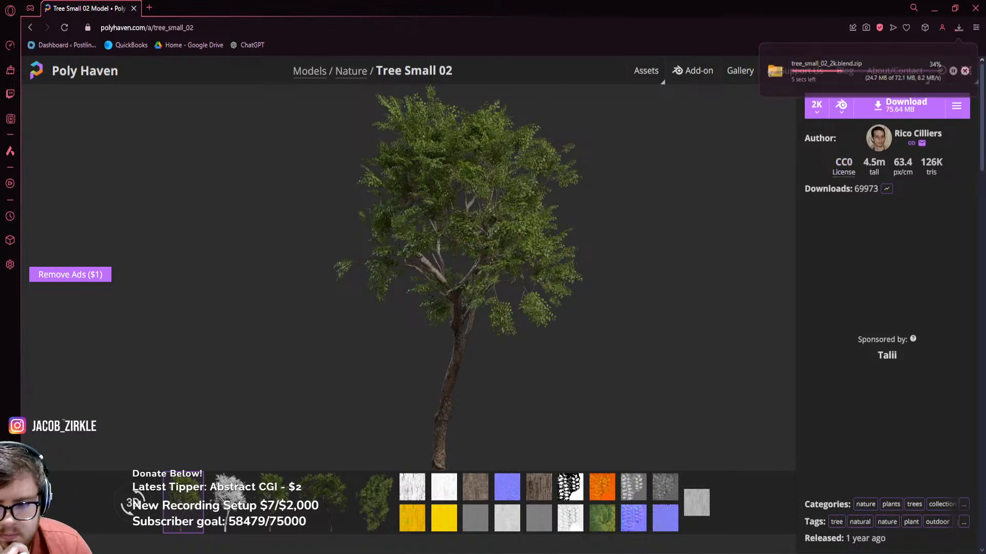
Switch to the file manager and extract the tree_small_02_2k.blend archive in the Downloads folder
key(alt+Tab)
click(404, 154)
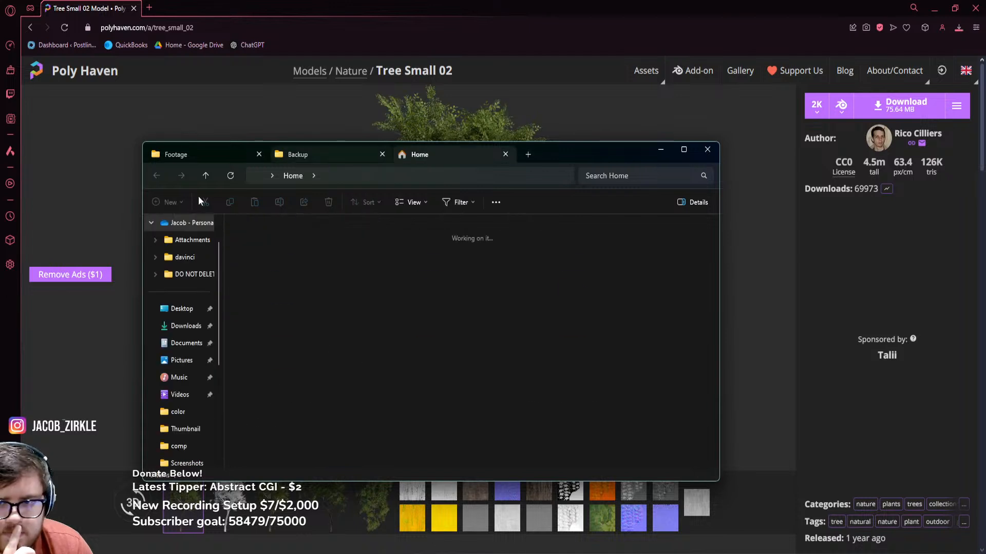
click(185, 325)
right_click(300, 257)
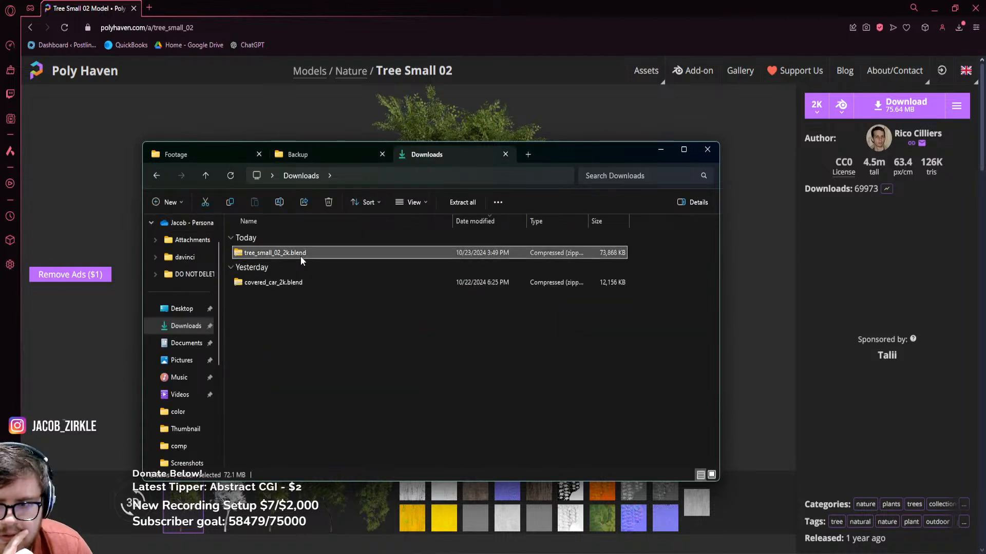
click(361, 284)
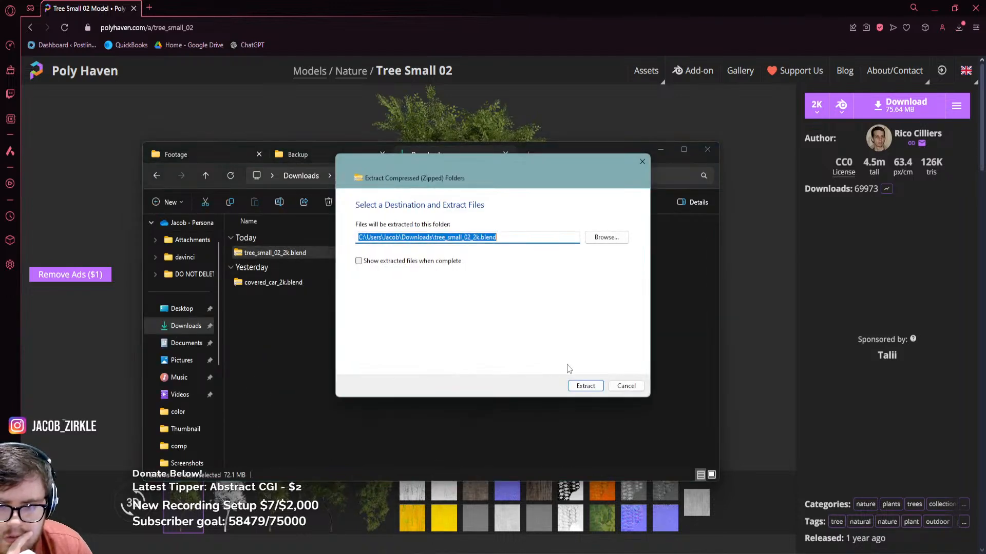
click(580, 386)
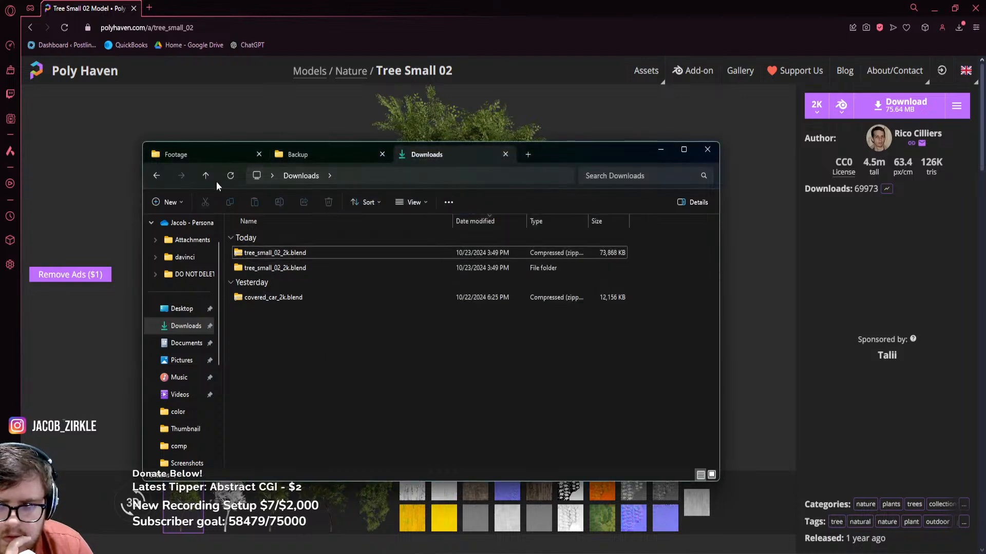
Create a folder named Tree in the Recreate_environment project's Assets\Models folder and open it
click(212, 162)
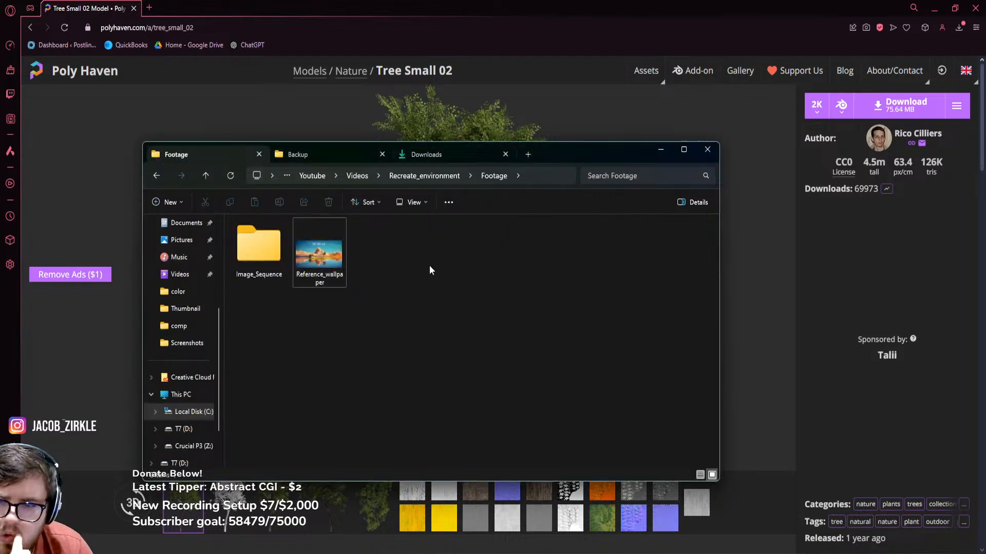
click(425, 175)
double_click(286, 236)
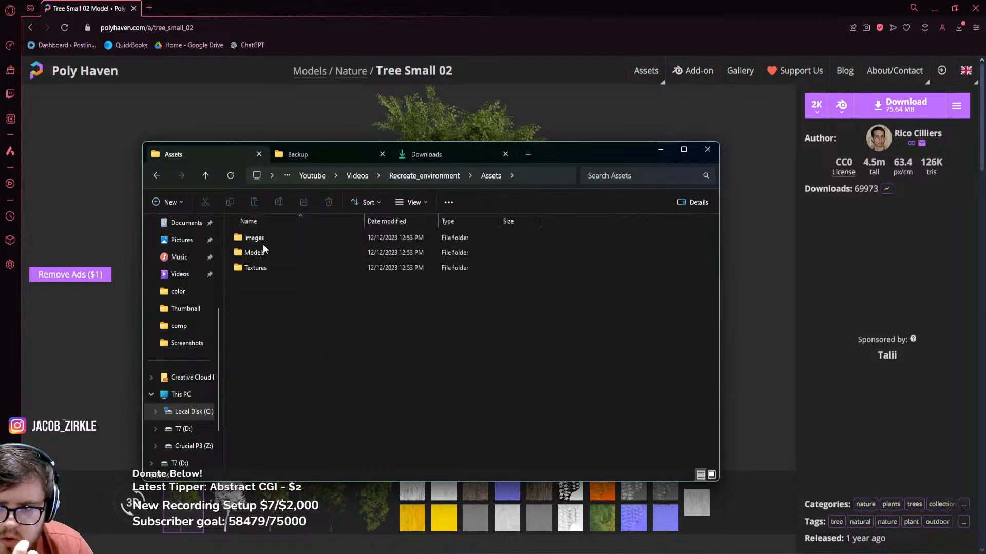
double_click(267, 252)
right_click(302, 271)
mouse_move(360, 338)
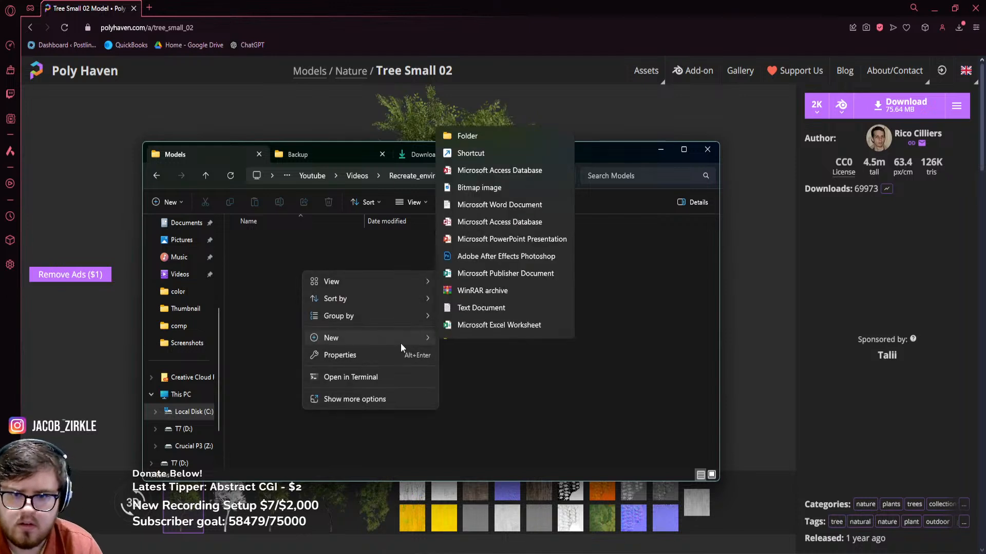
click(472, 113)
key(Return)
double_click(252, 237)
Put the contents of the extracted tree_small_02_2k.blend folder into the project's Tree folder
click(439, 154)
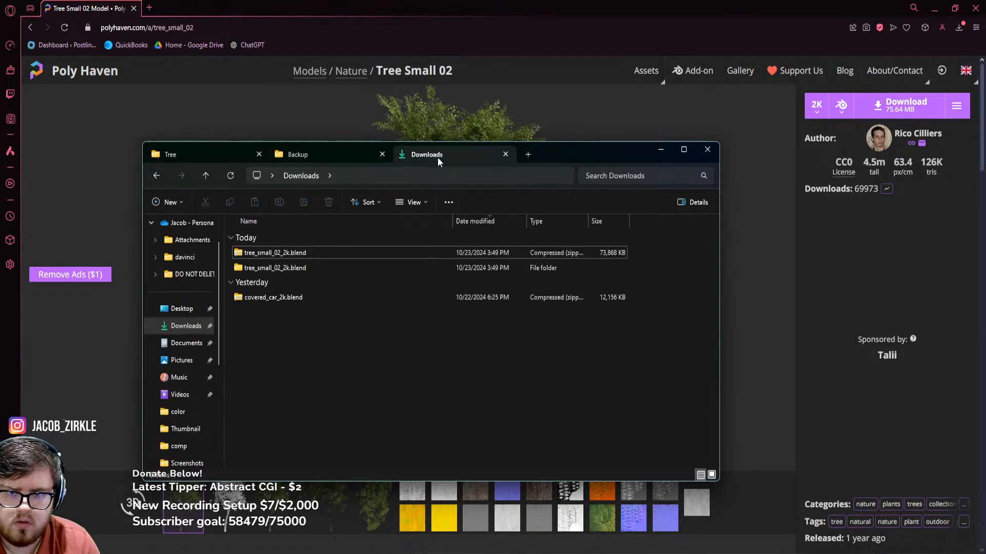
double_click(276, 268)
drag(289, 290, 454, 335)
Switch to Blender and save the Wallpaper_cg_v1.blend file
click(365, 534)
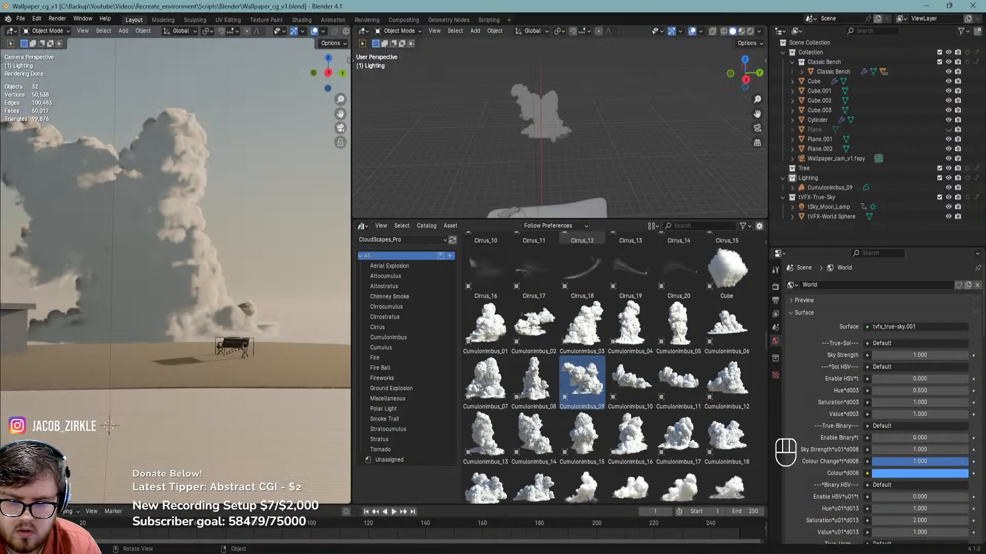
key(ctrl+s)
key(ctrl+s)
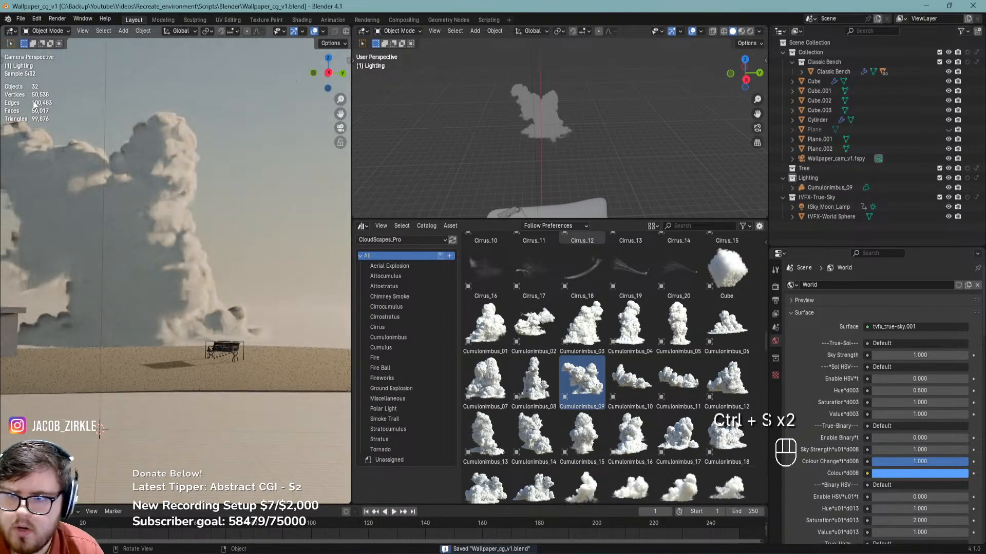
Start appending from another file and browse to the Recreate_environment folder in the Youtube videos directory
click(19, 19)
click(39, 133)
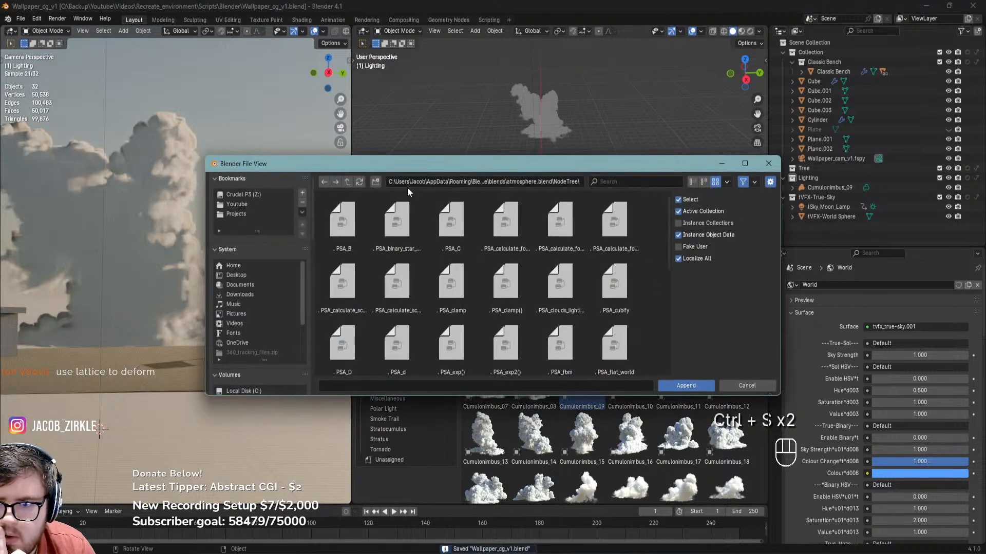
click(250, 215)
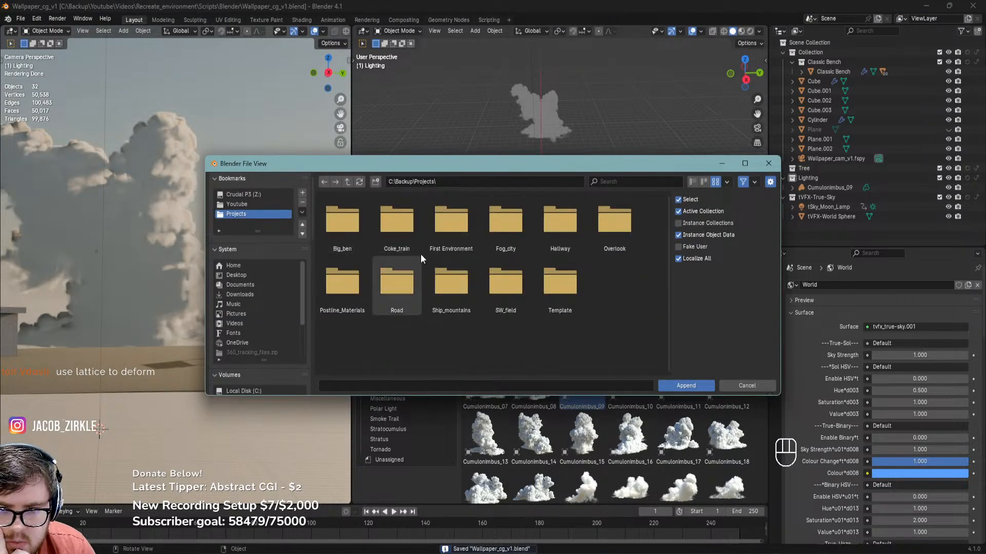
click(243, 205)
double_click(401, 232)
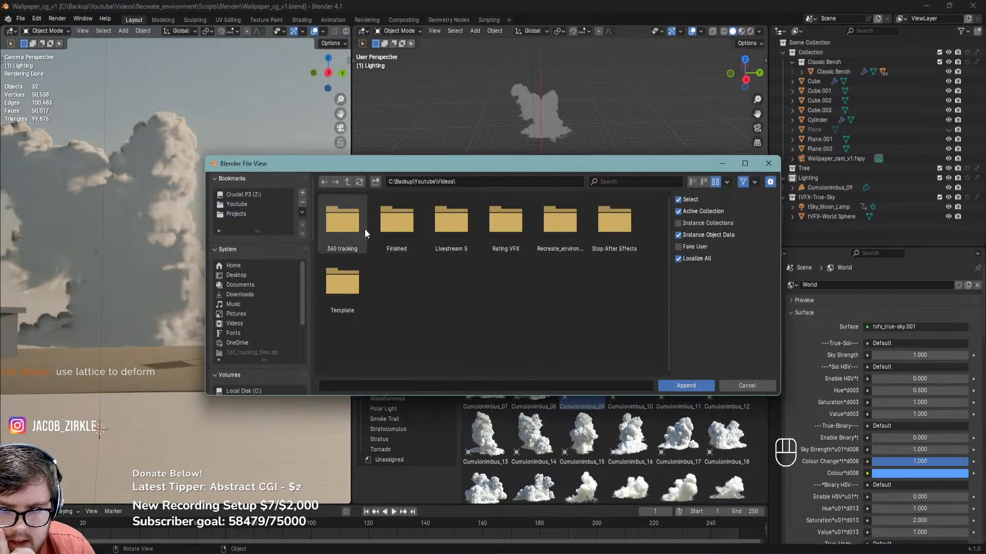
double_click(557, 235)
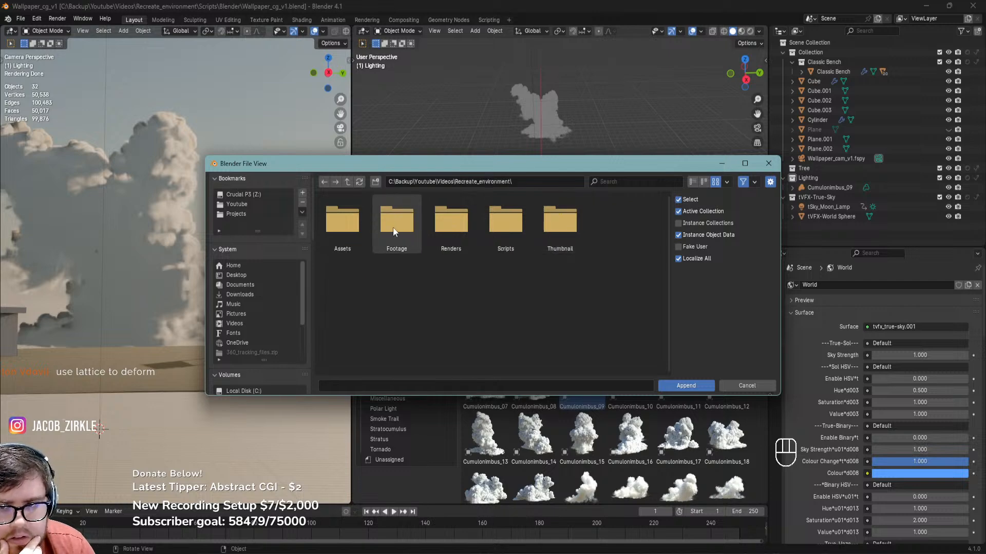
Append all objects from tree_small_02_2k.blend in the project's Assets\Models\Tree folder
double_click(394, 227)
double_click(356, 232)
double_click(364, 245)
double_click(390, 252)
double_click(449, 295)
key(a)
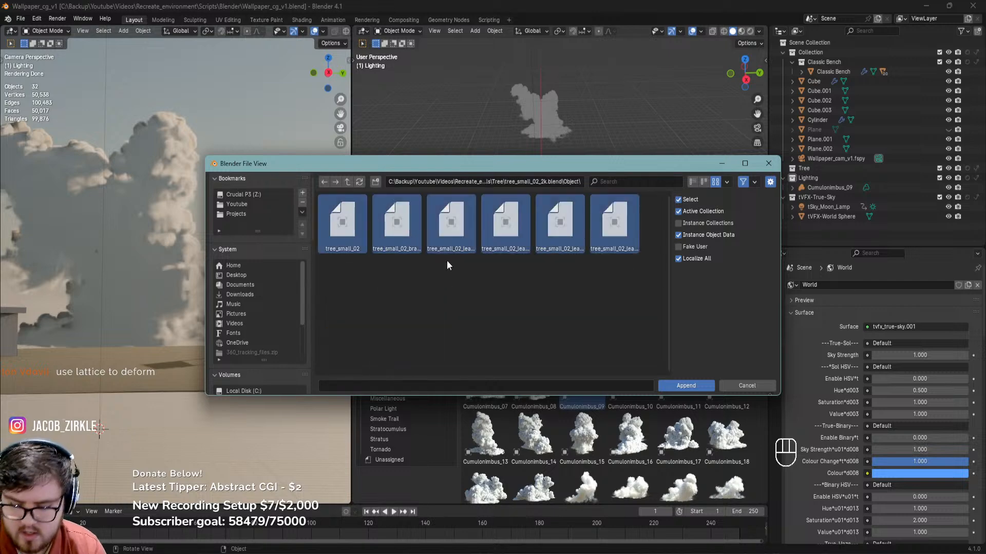
click(694, 383)
Move the appended tree_small_02 trunk, branches and leaves objects into the Tree collection
scroll(823, 203, down, 2)
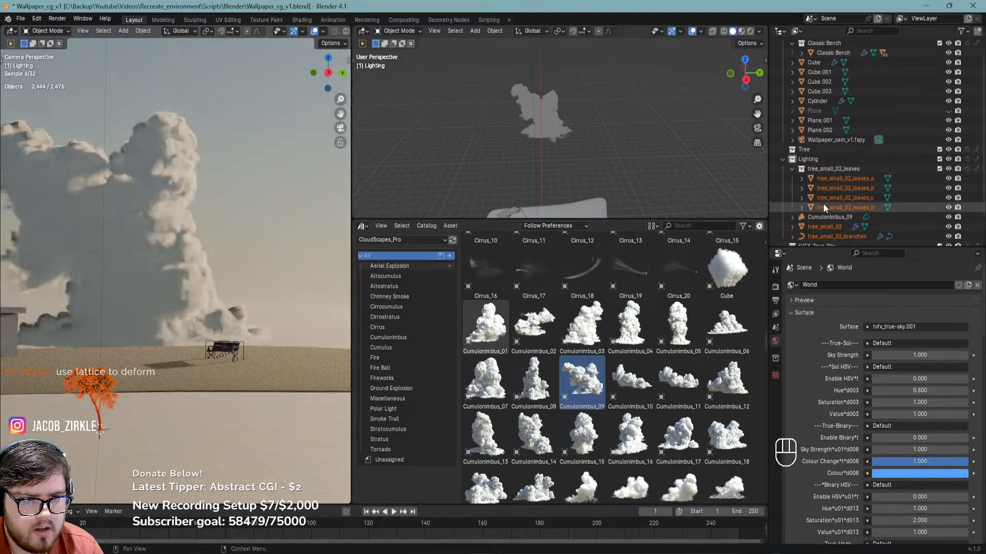
click(793, 151)
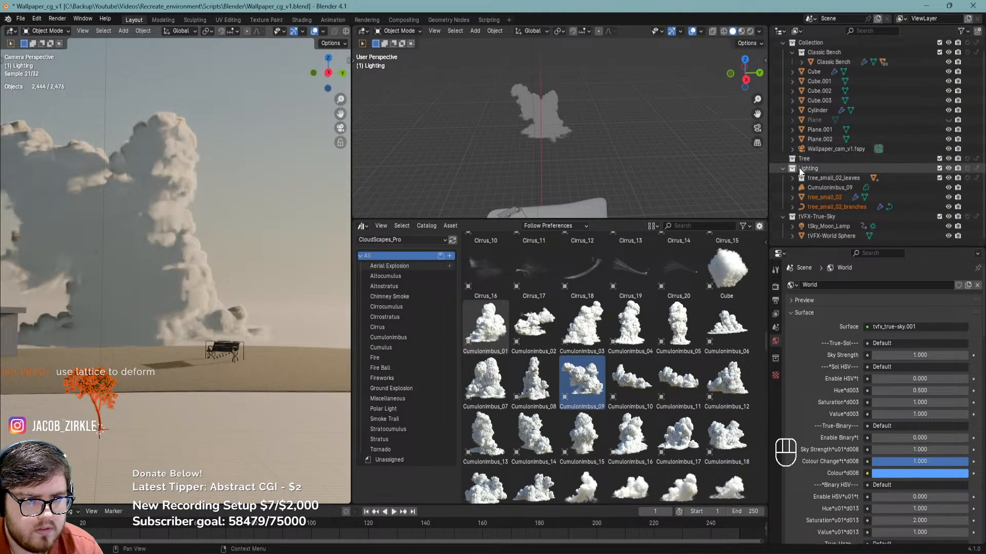
key(m)
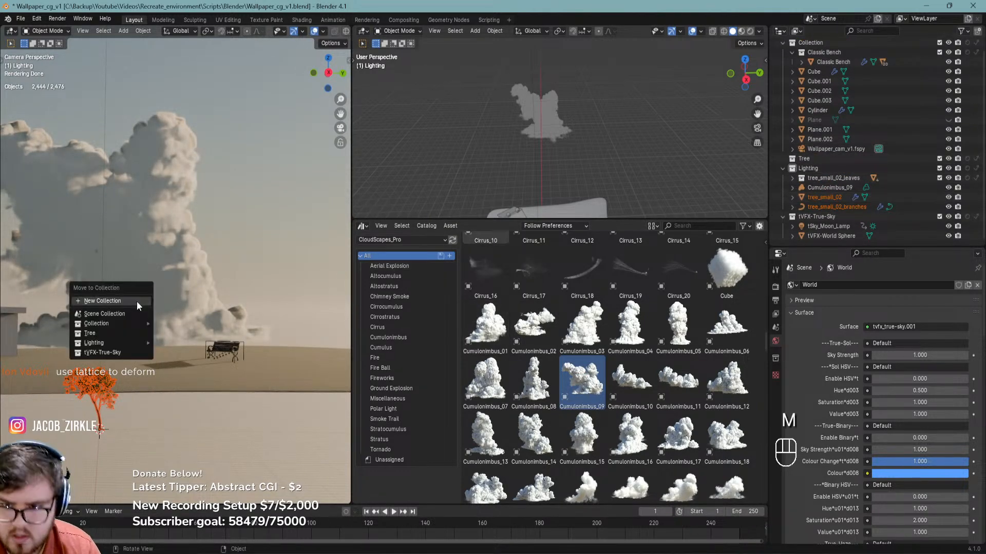
click(111, 324)
Move the empty tree_small_02_leaves collection from Lighting into the Tree collection
scroll(832, 180, down, 2)
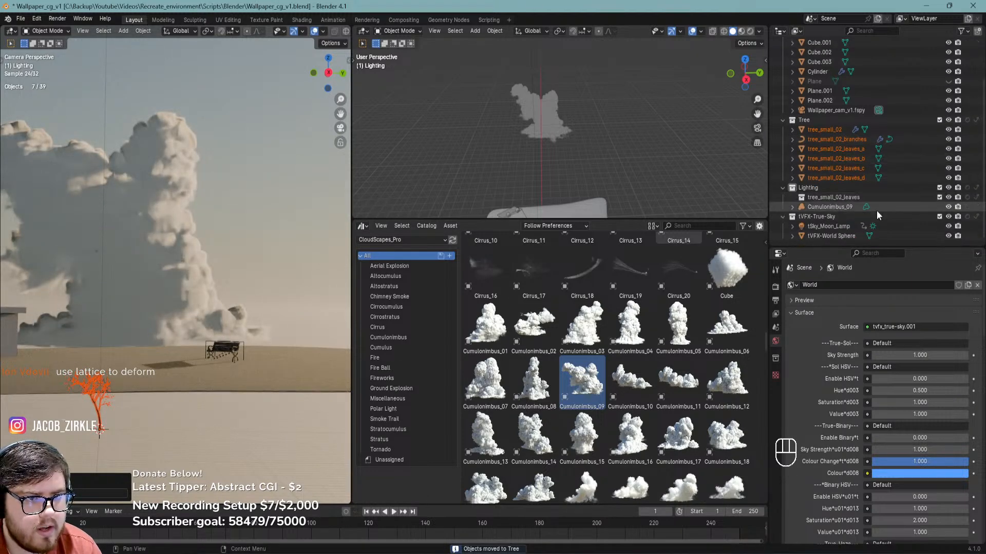
click(833, 196)
drag(837, 201, 836, 158)
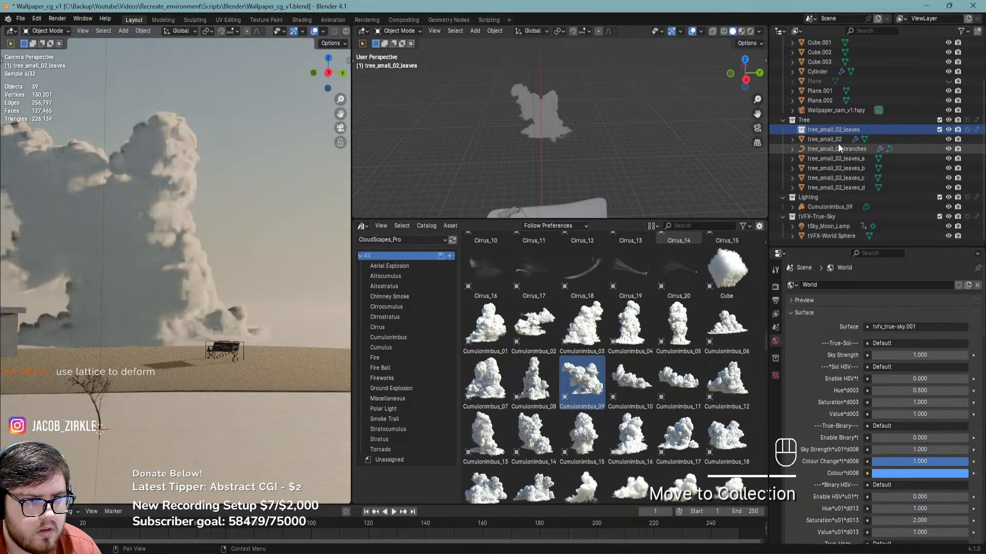
Move the four leaf objects, tree_small_02_leaves_a through d, into the tree_small_02_leaves collection
click(843, 149)
click(846, 160)
shift+click(851, 186)
drag(855, 168, 837, 127)
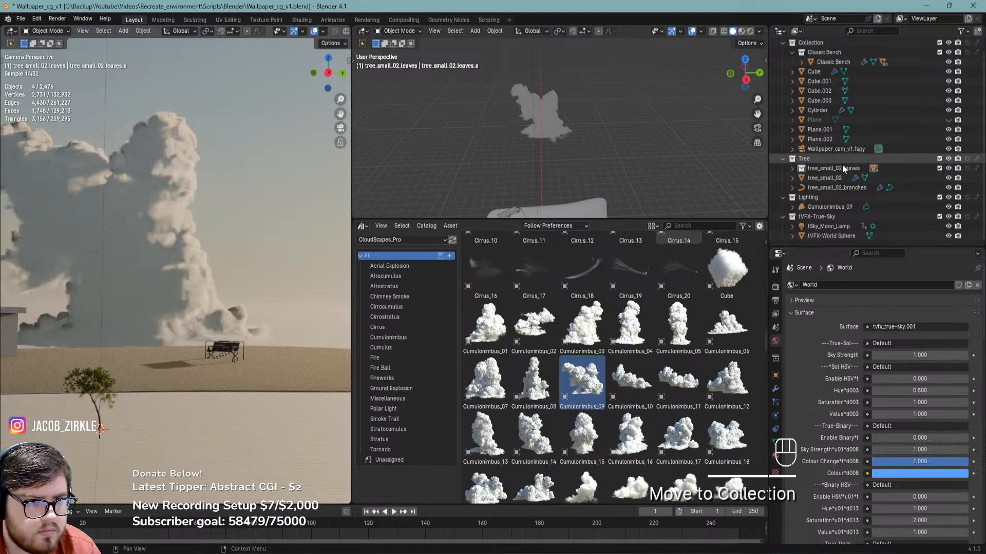
click(839, 188)
key(g)
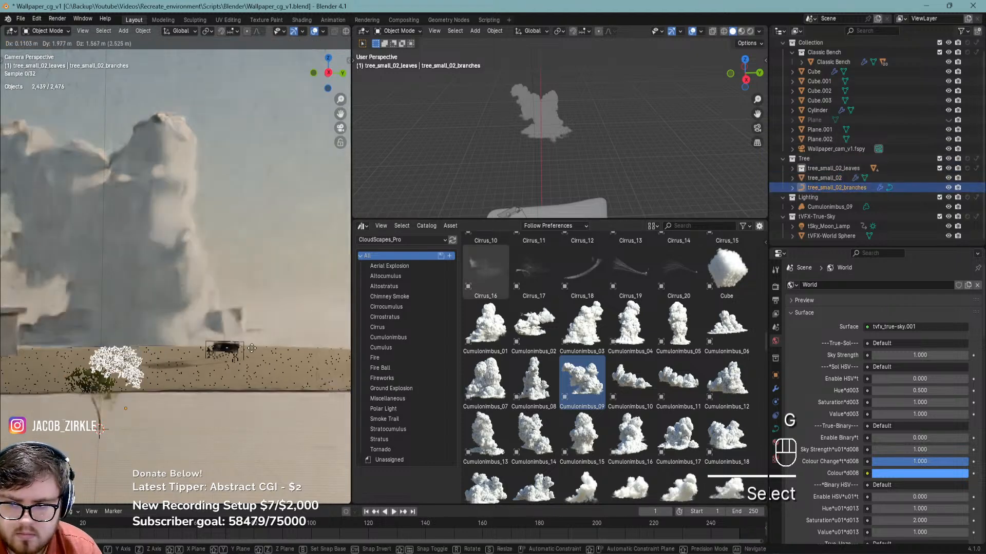
right_click(83, 408)
scroll(117, 425, up, 5)
click(118, 425)
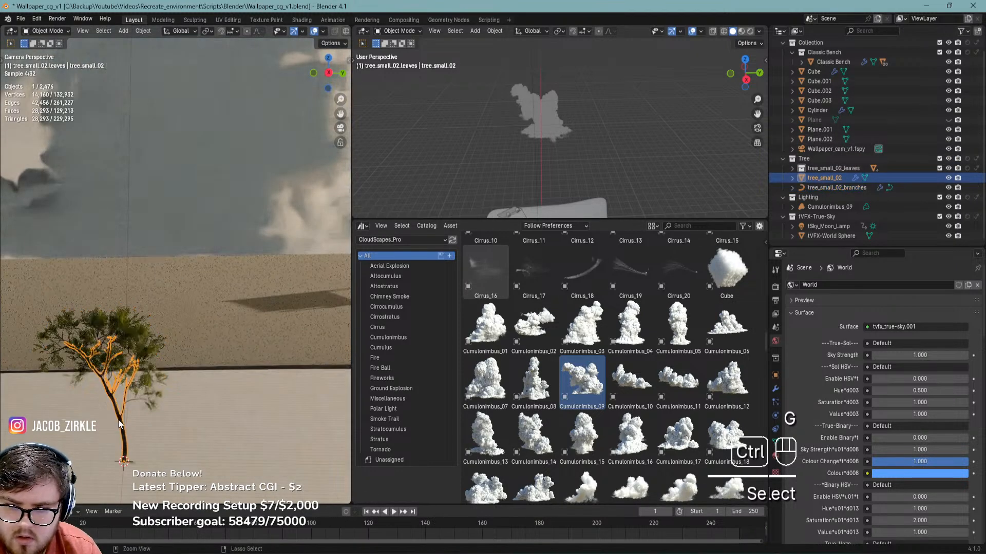
key(ctrl+s)
key(s)
click(277, 282)
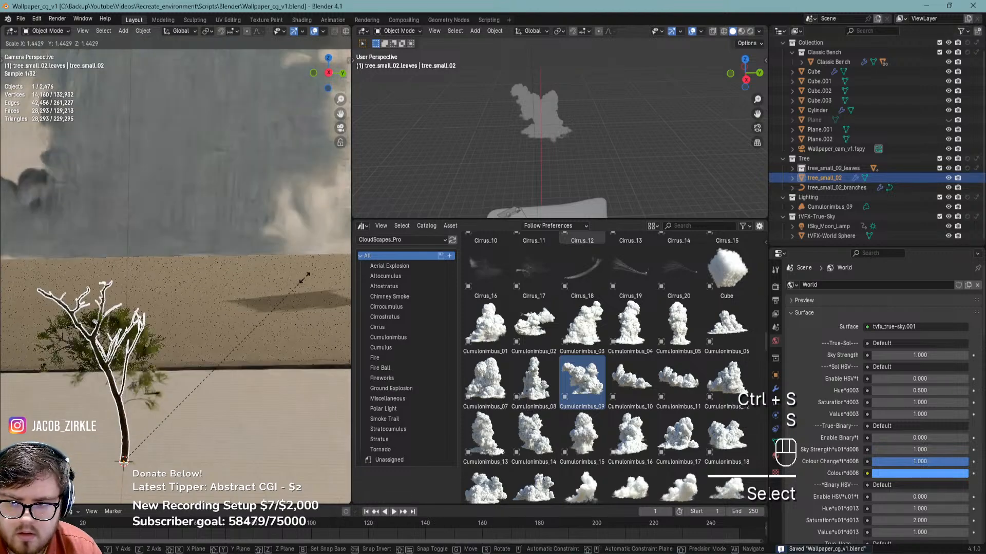
click(836, 188)
key(s)
right_click(328, 269)
Parent the tree_small_02_branches object to the tree_small_02 trunk object
scroll(128, 402, up, 5)
shift+middle_drag(128, 402, 290, 340)
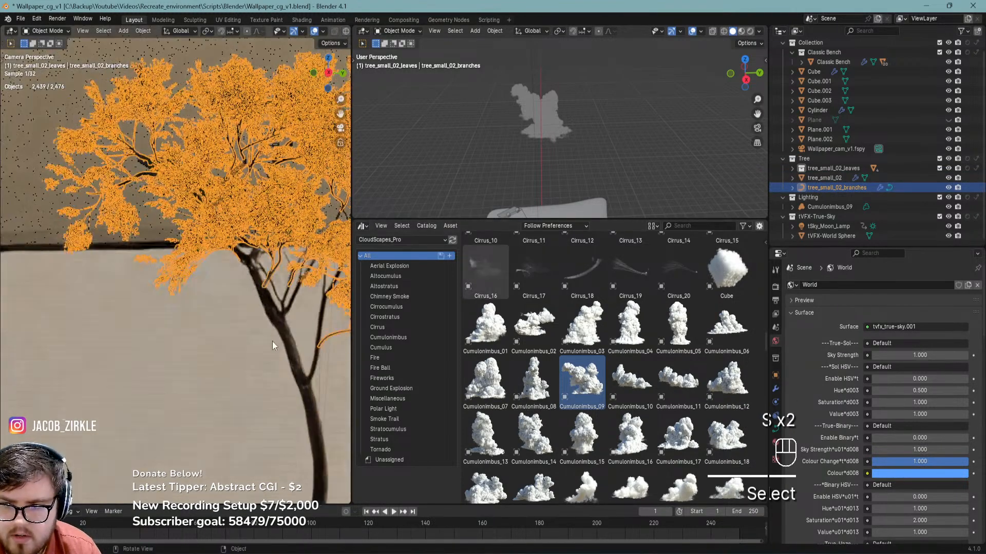
click(300, 235)
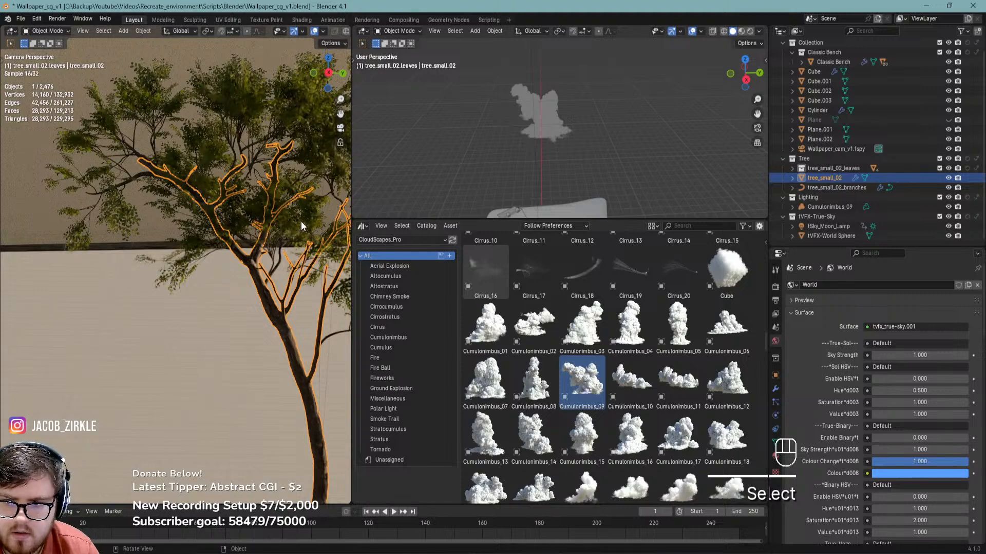
shift+click(300, 222)
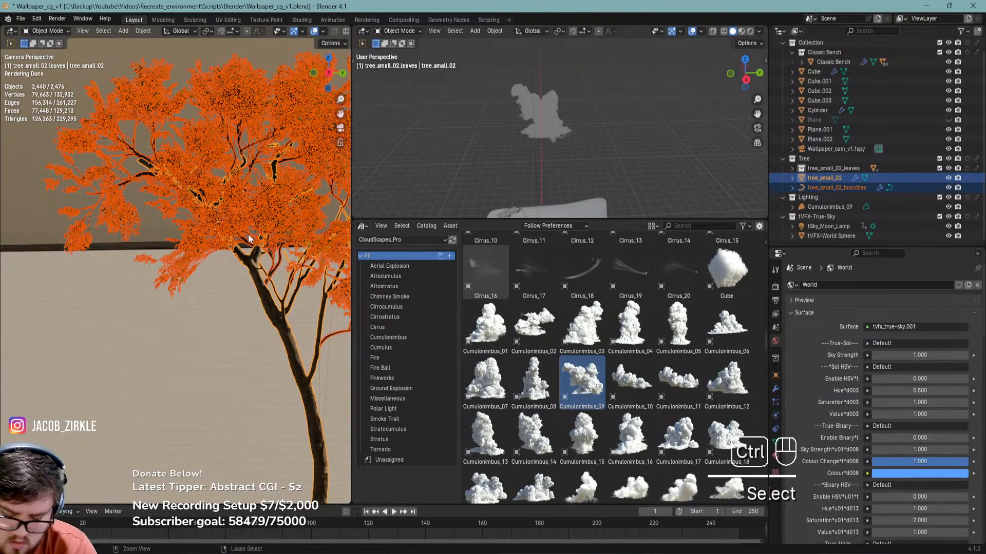
key(ctrl+p)
click(248, 234)
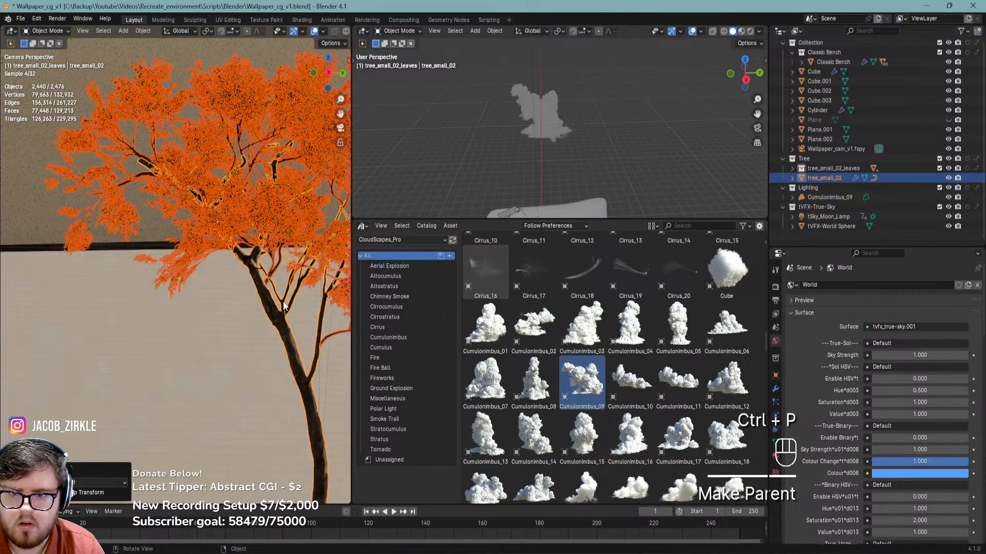
Select only the tree_small_02 trunk as the object that carries the whole tree, and save the file
click(295, 317)
key(g)
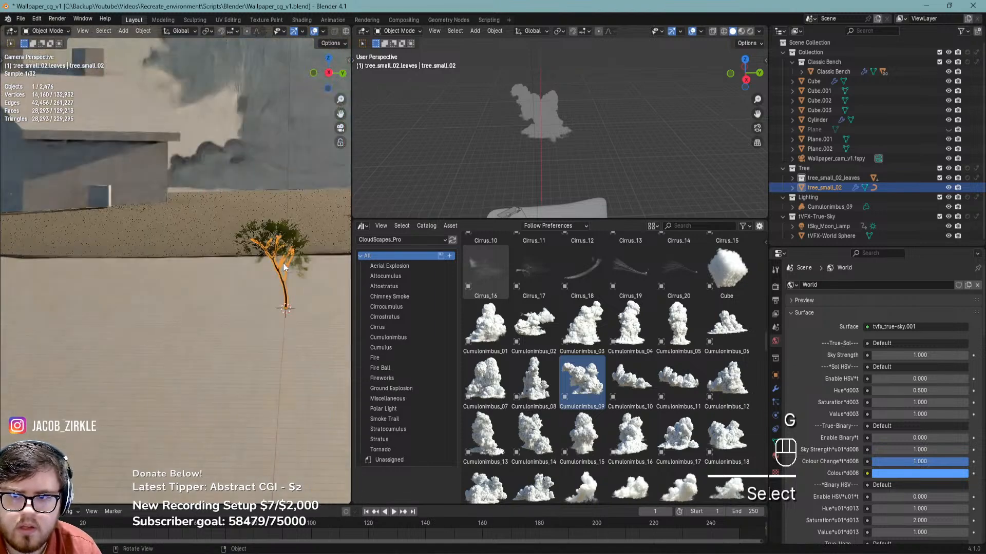
shift+click(189, 318)
key(ctrl+s)
shift+middle_drag(236, 281, 226, 298)
scroll(223, 324, down, 3)
key(ctrl+s)
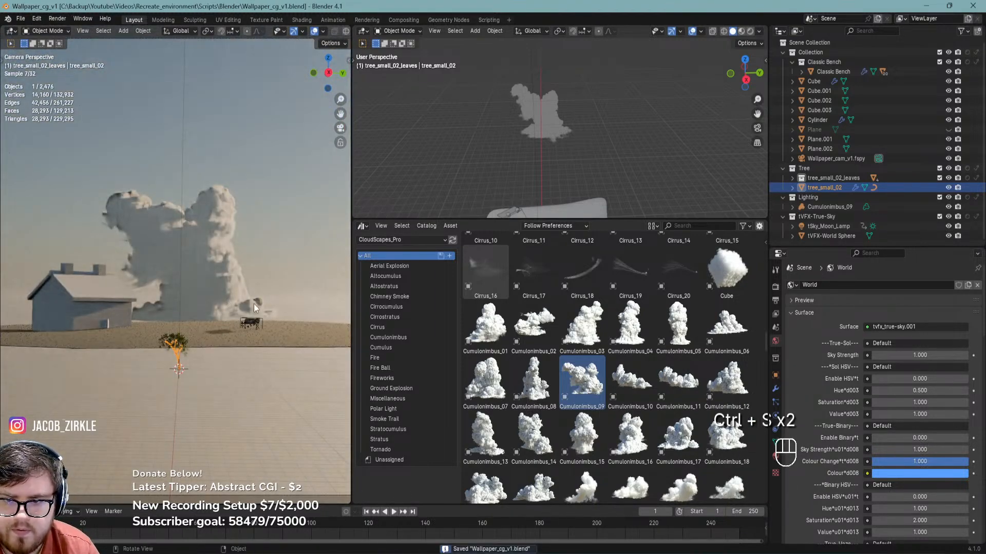
Move the tree horizontally onto the island beside the bench, about -92 m in X and 30 m in Y, and save
key(g)
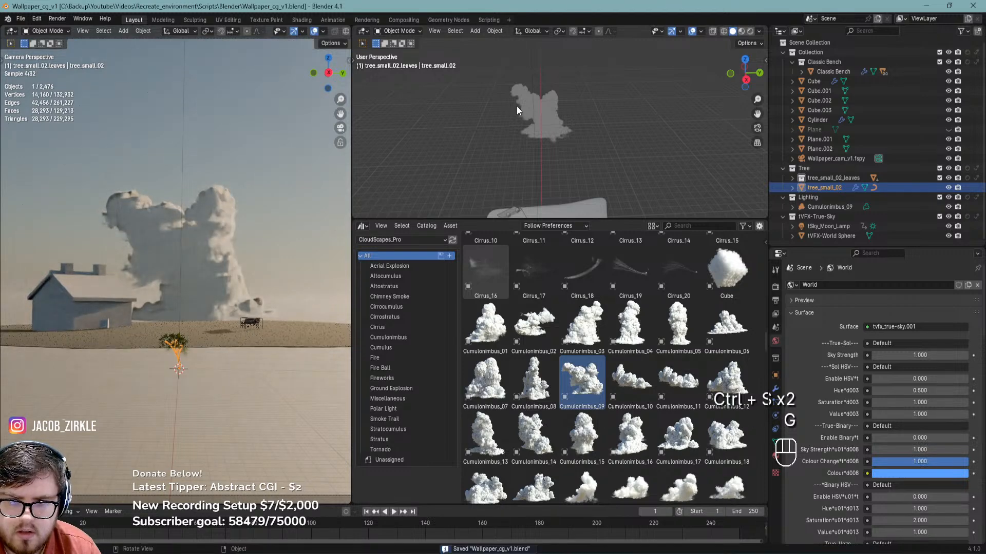
key(KP_7)
shift+middle_drag(460, 178, 535, 63)
key(g)
key(shift+z)
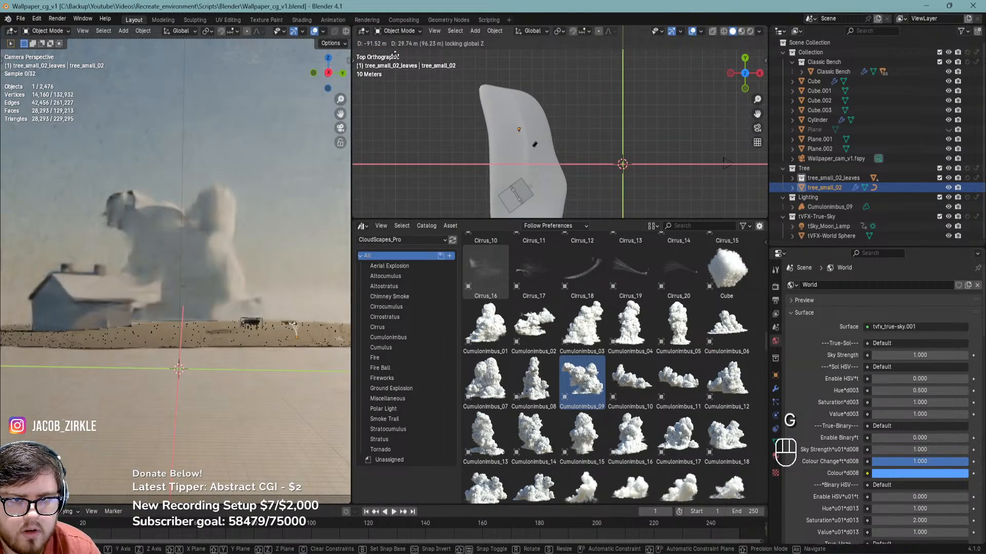
click(537, 154)
key(ctrl+s)
Scale the tree up well above the bench, rotate it about global Z by 61.2° and another 55.6°, and save
key(s)
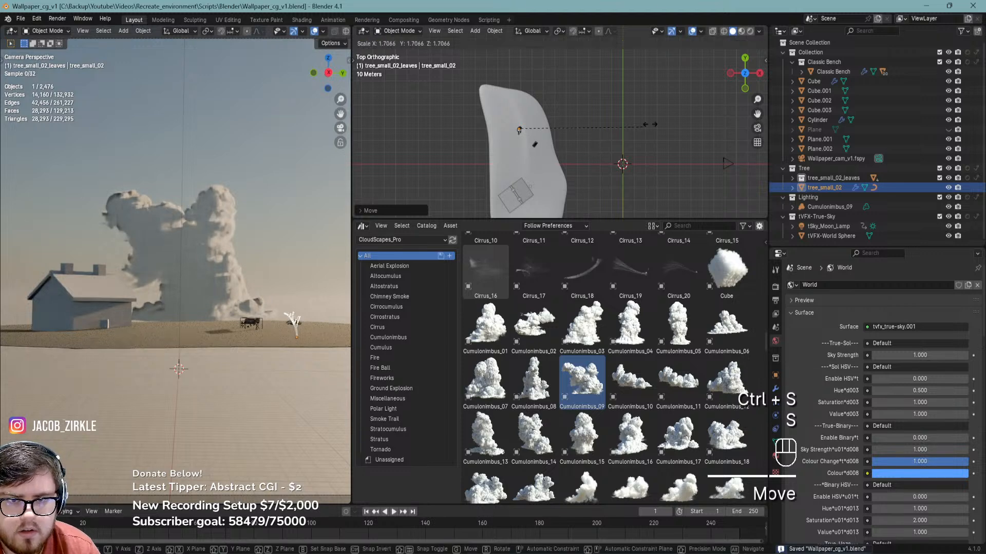
click(368, 153)
key(r)
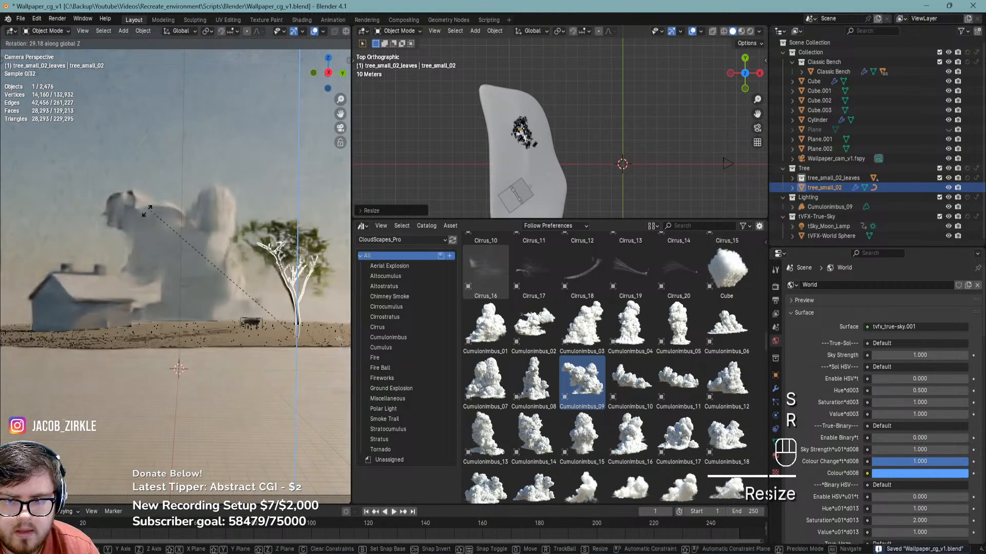
click(309, 167)
key(r)
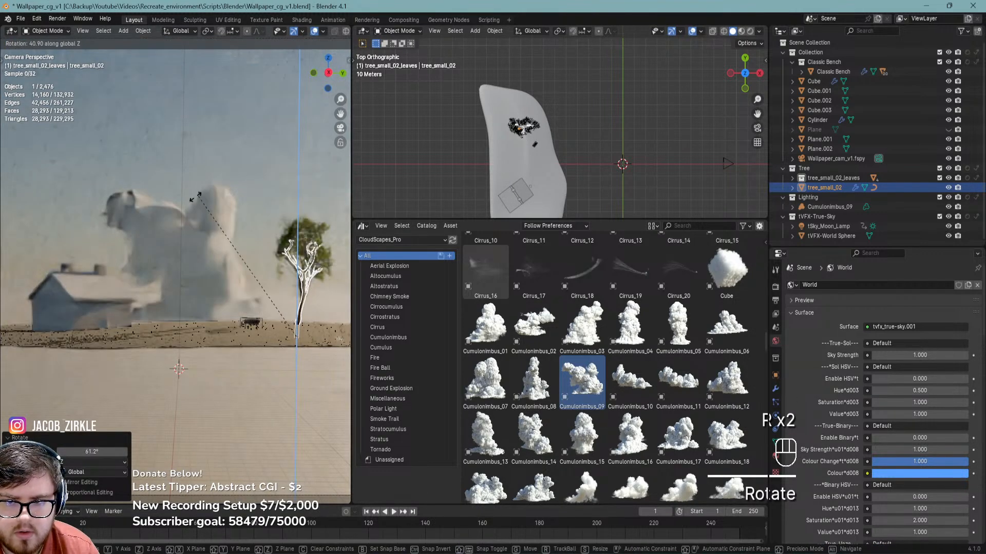
click(162, 227)
shift+middle_drag(162, 227, 212, 324)
key(ctrl+s)
key(ctrl+s)
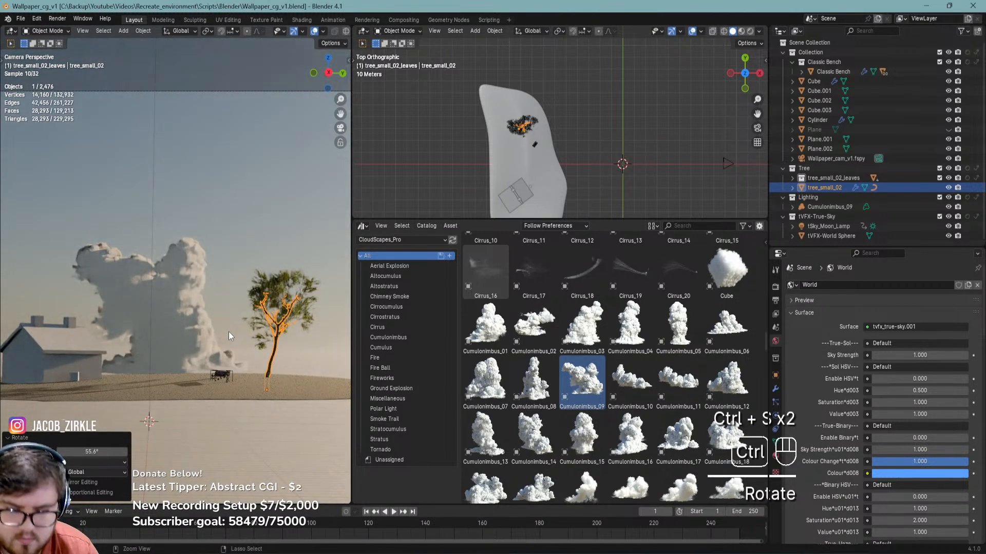
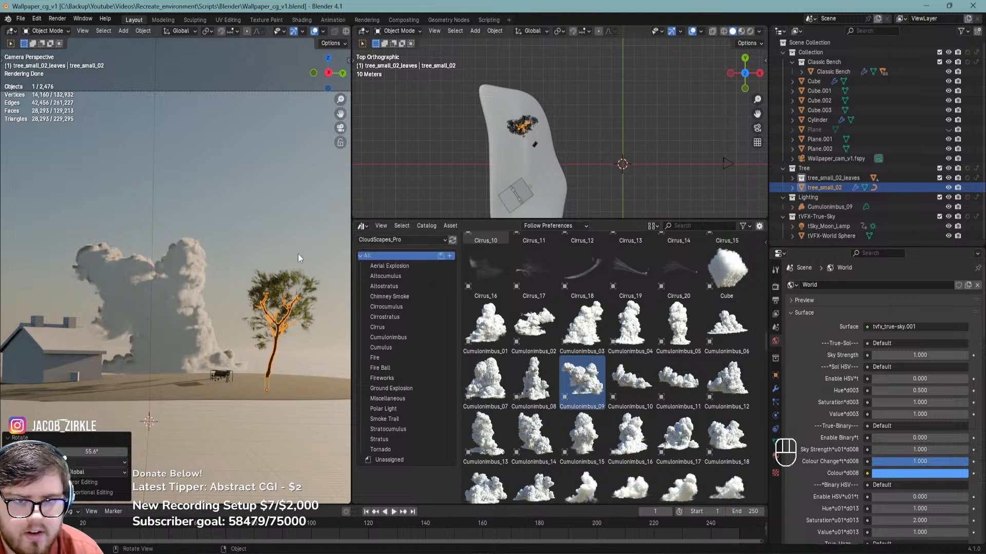
Raise the tree about 2.6 m along global Z so the trunk base sits at the island's surface, and save
scroll(262, 370, up, 4)
shift+middle_drag(288, 347, 252, 390)
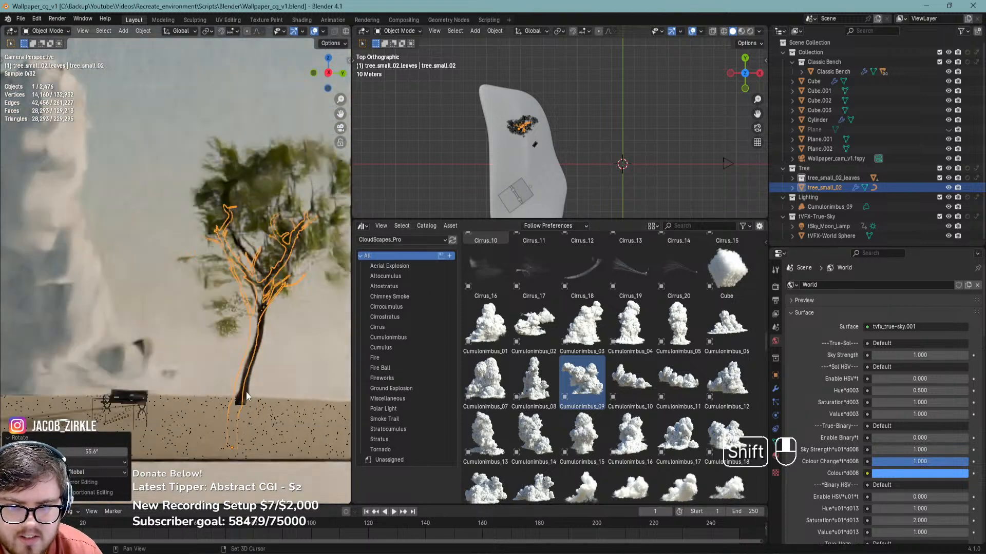
key(ctrl+s)
key(g)
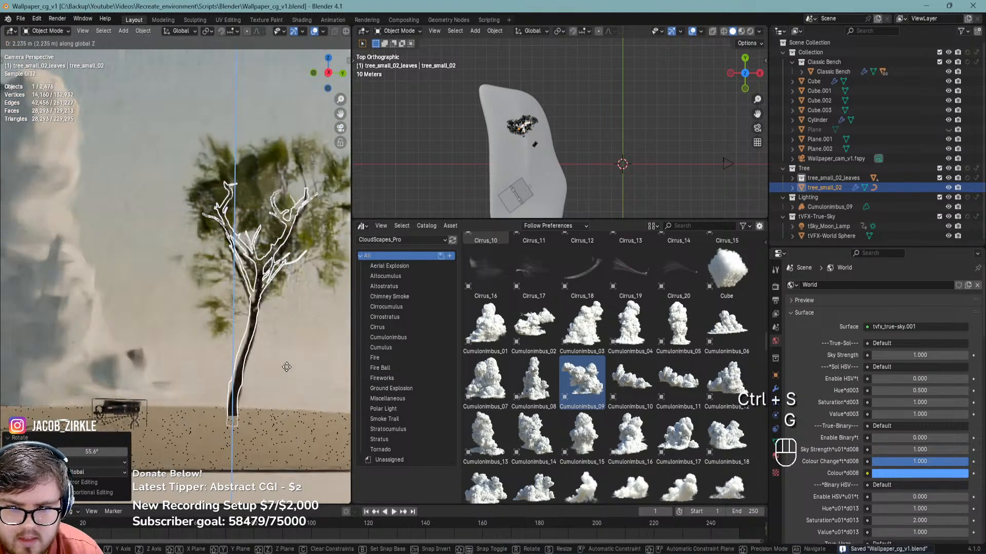
click(287, 363)
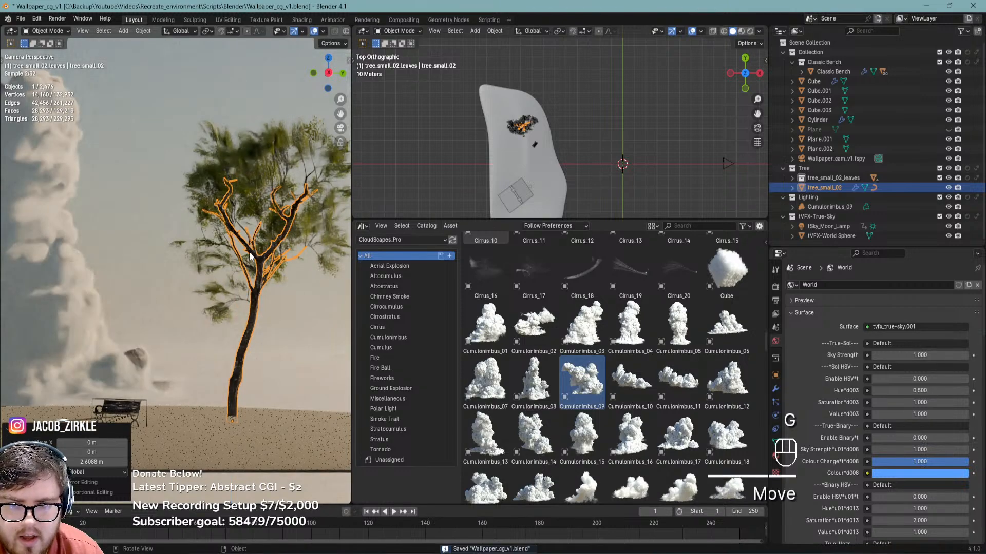
scroll(249, 255, up, 4)
scroll(251, 262, down, 5)
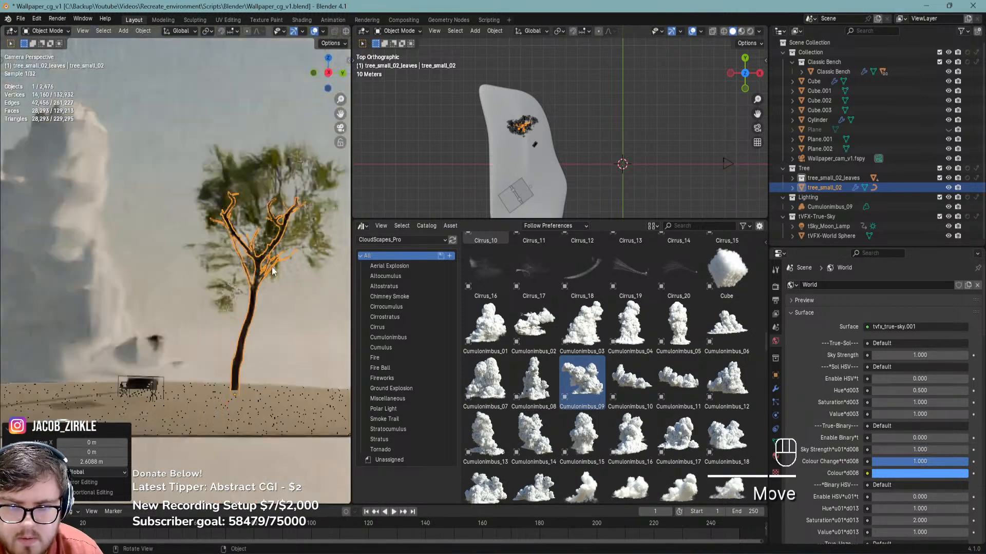
key(ctrl+s)
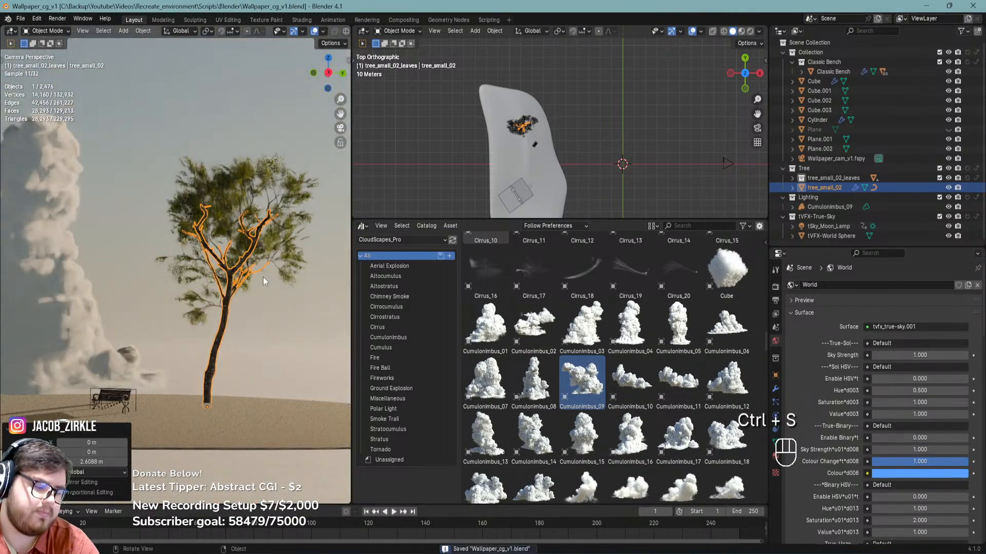
key(ctrl+s)
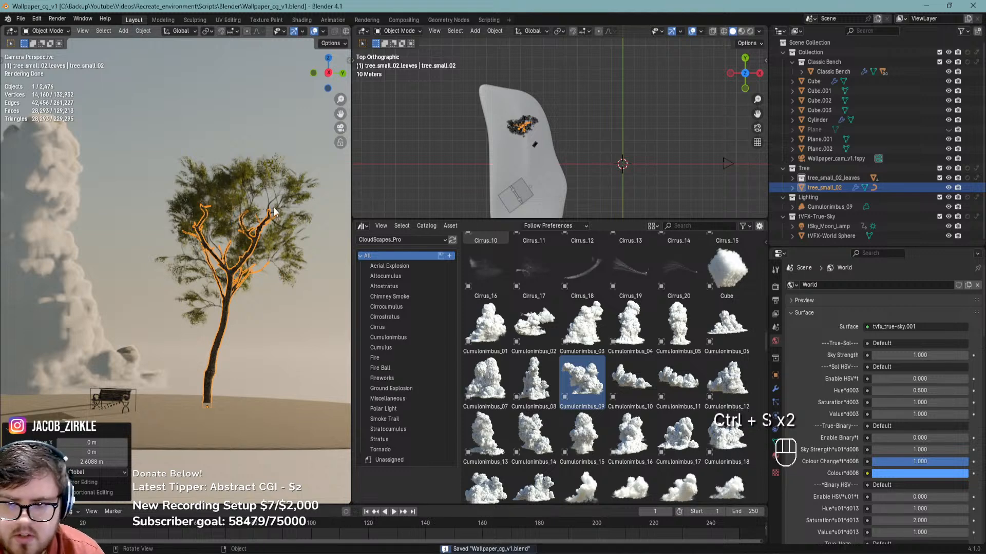
shift+middle_drag(214, 221, 298, 272)
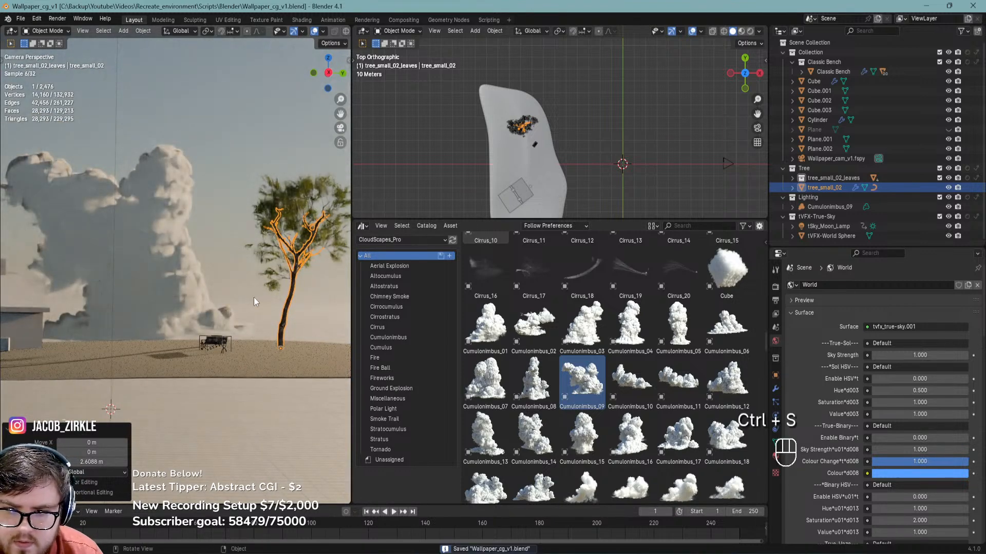
middle_drag(251, 304, 246, 319)
key(KP_0)
key(ctrl+s)
middle_drag(537, 198, 559, 167)
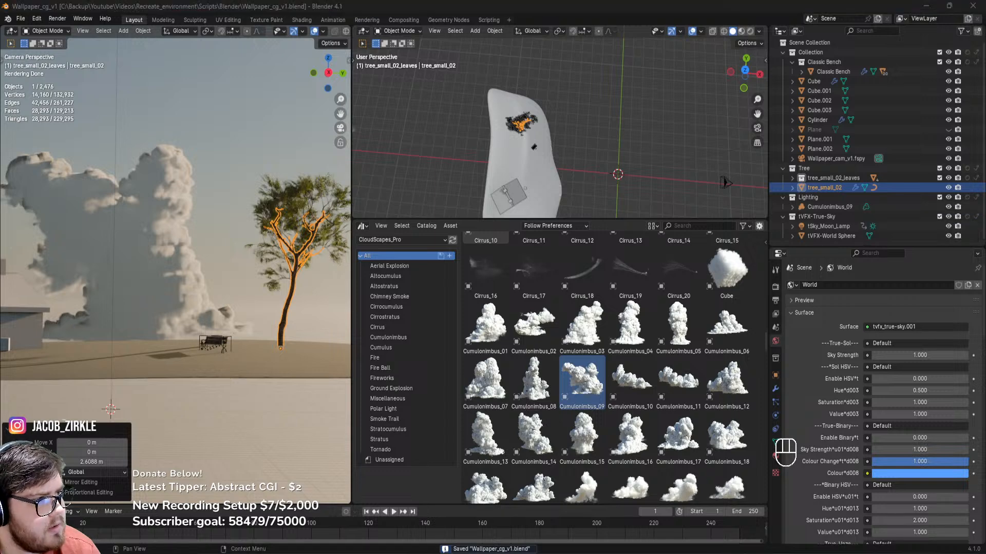
mouse_move(985, 181)
mouse_down()
mouse_move(956, 185)
mouse_move(985, 167)
mouse_up()
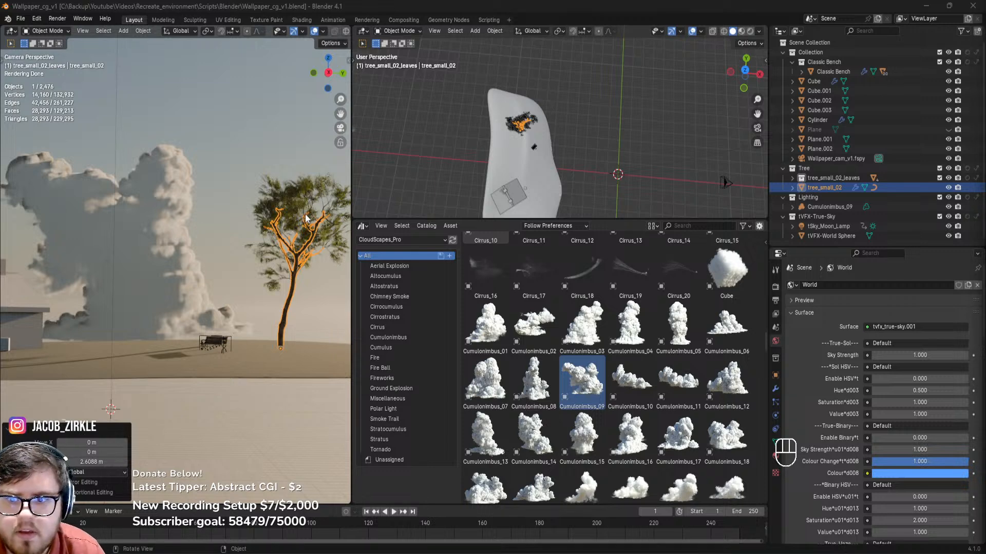
Shift the tree horizontally toward the bench by about -0.34 m in X and -4.3 m in Y, and save
click(284, 313)
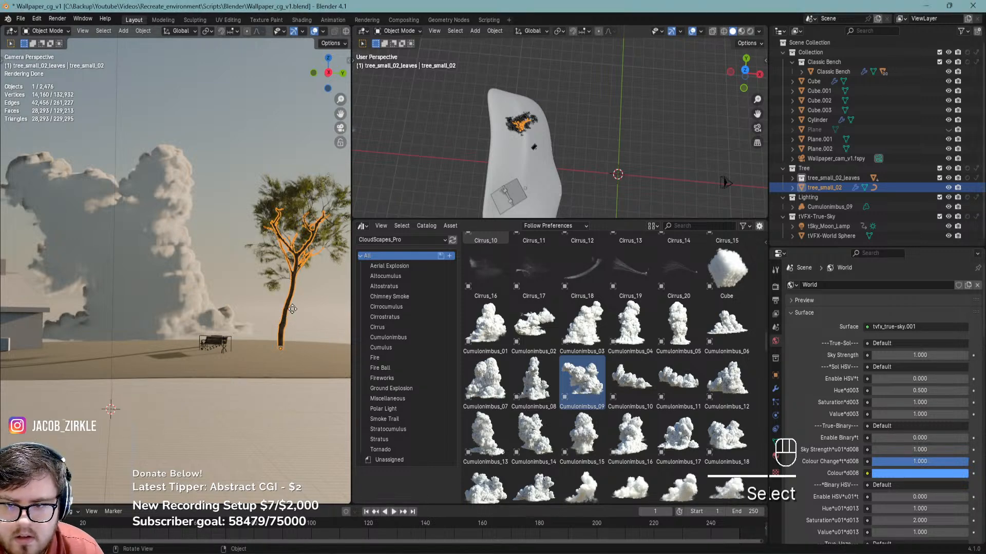
key(g)
key(shift+z)
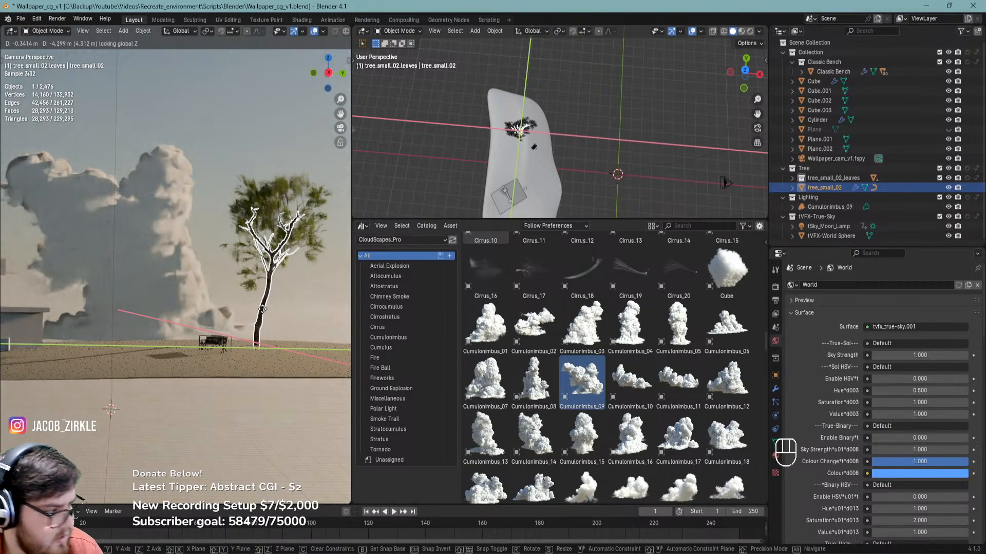
click(260, 323)
scroll(267, 329, up, 6)
key(ctrl+s)
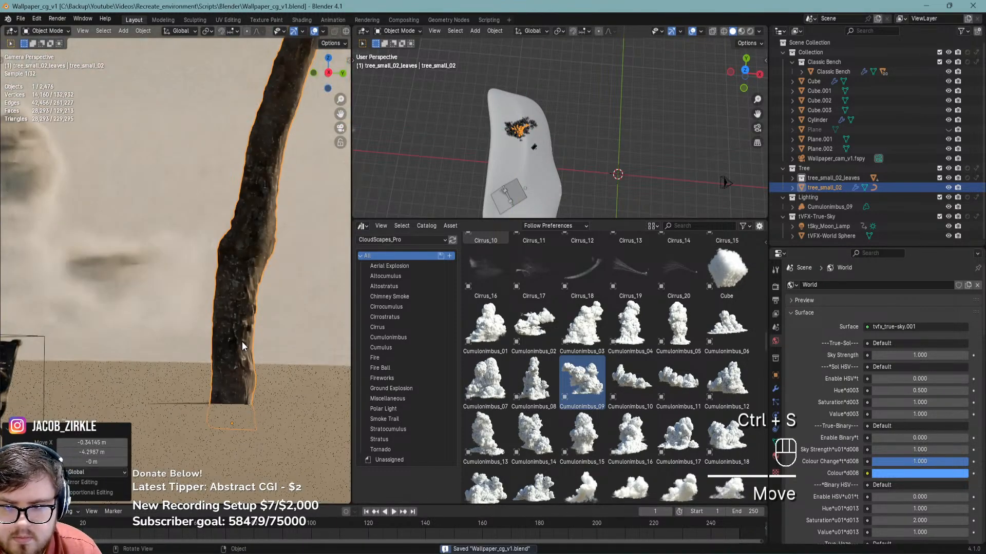
Open the tree_small_02 trunk mesh in Edit Mode, switch the camera viewport to solid shading, and save the file
key(Tab)
key(KP_1)
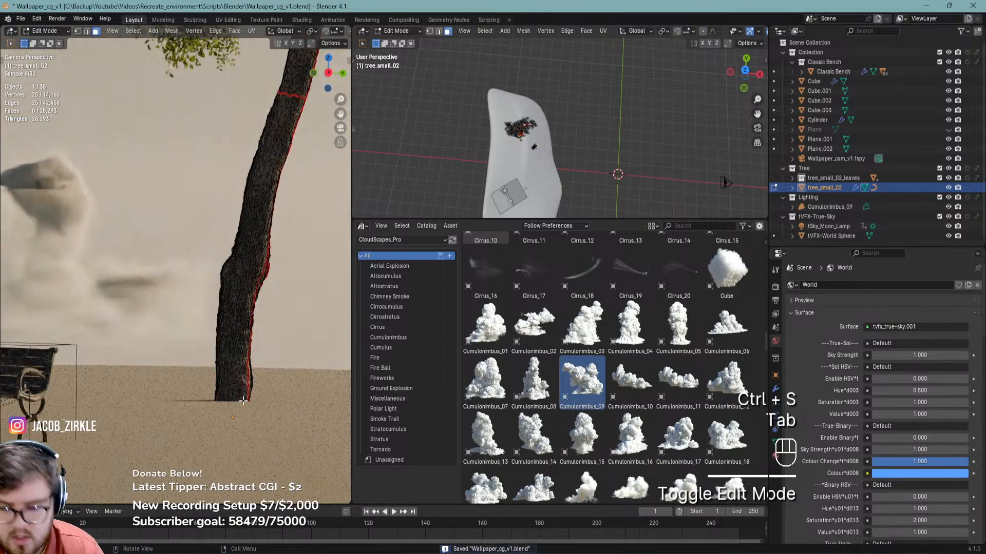
key(KP_Decimal)
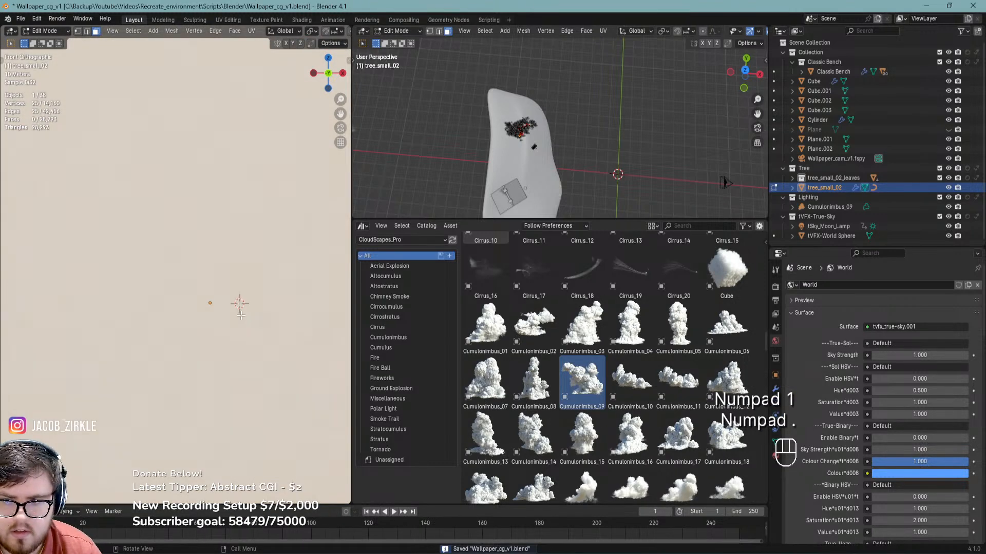
scroll(241, 315, down, 3)
shift+middle_drag(241, 315, 200, 341)
key(KP_1)
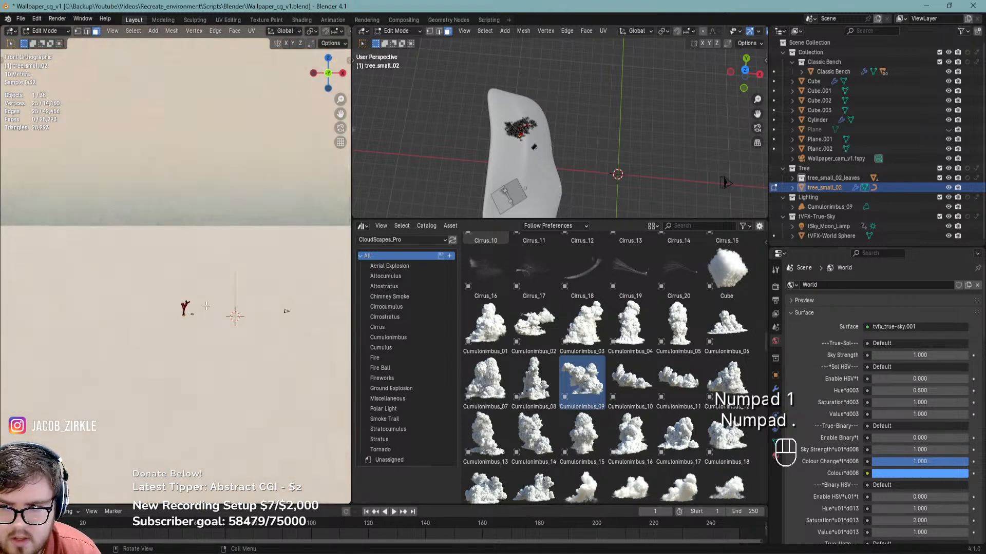
middle_drag(232, 283, 232, 306)
key(z)
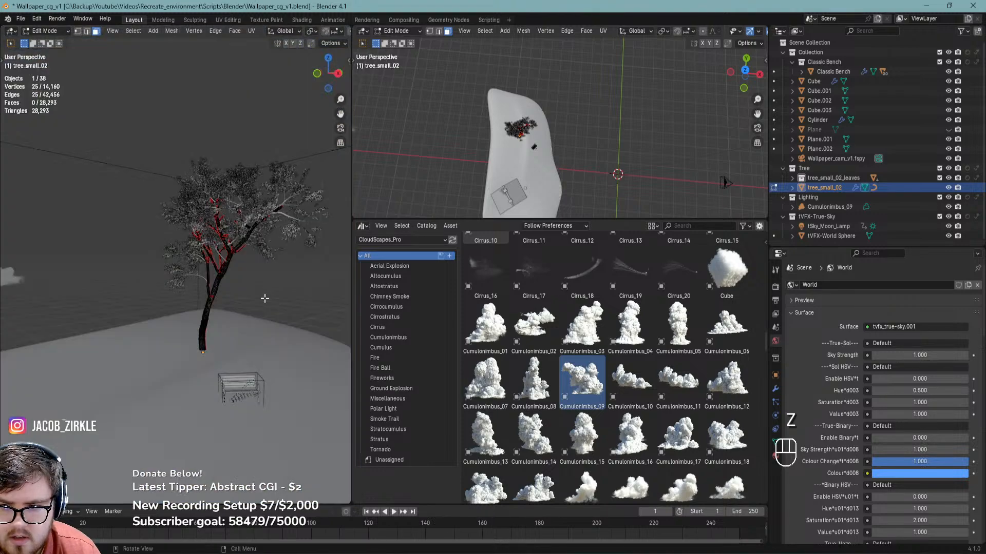
key(ctrl+s)
Select the lowest section of the tree trunk through the mesh from the right orthographic view, and set proportional editing to Root falloff
key(KP_1)
scroll(197, 302, up, 3)
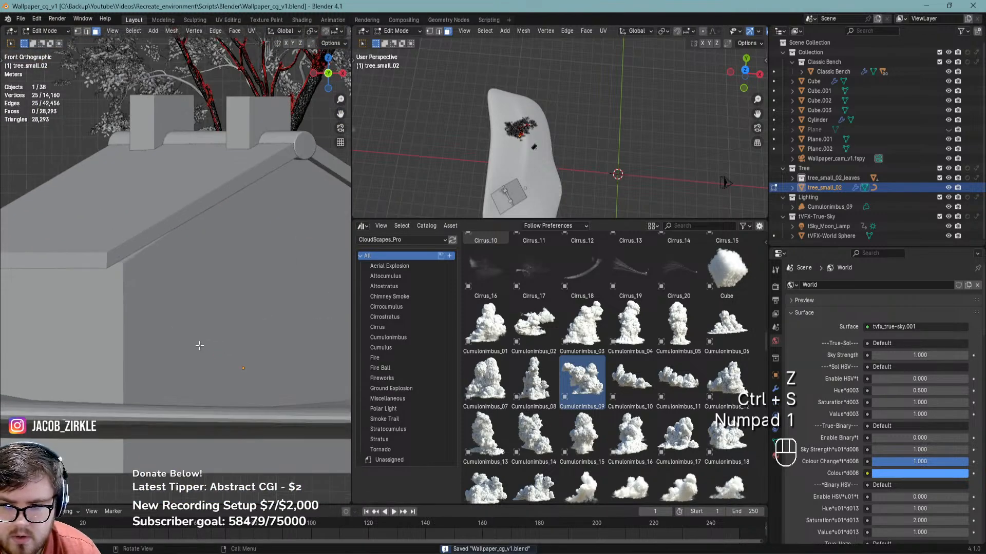
scroll(197, 301, down, 3)
key(KP_3)
scroll(242, 340, up, 4)
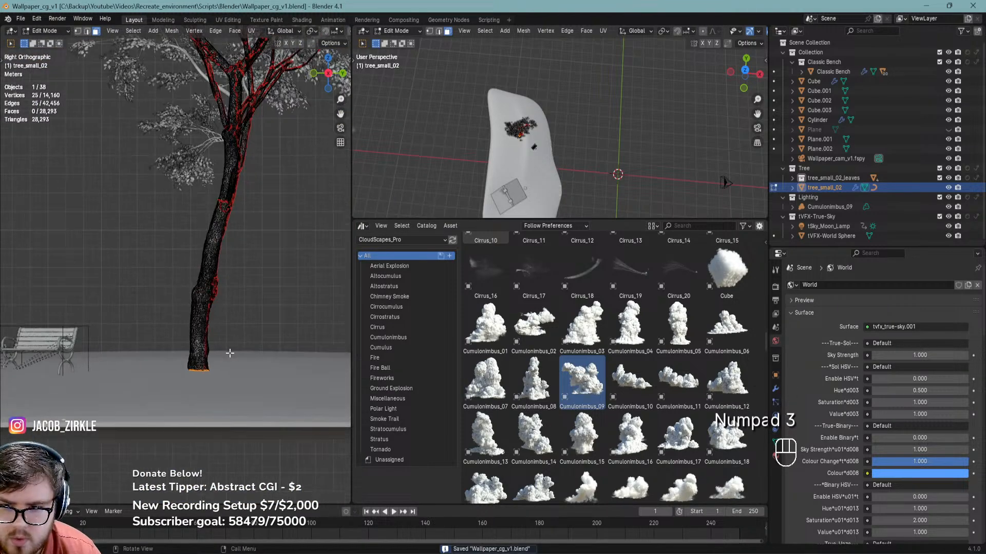
key(ctrl+s)
key(c)
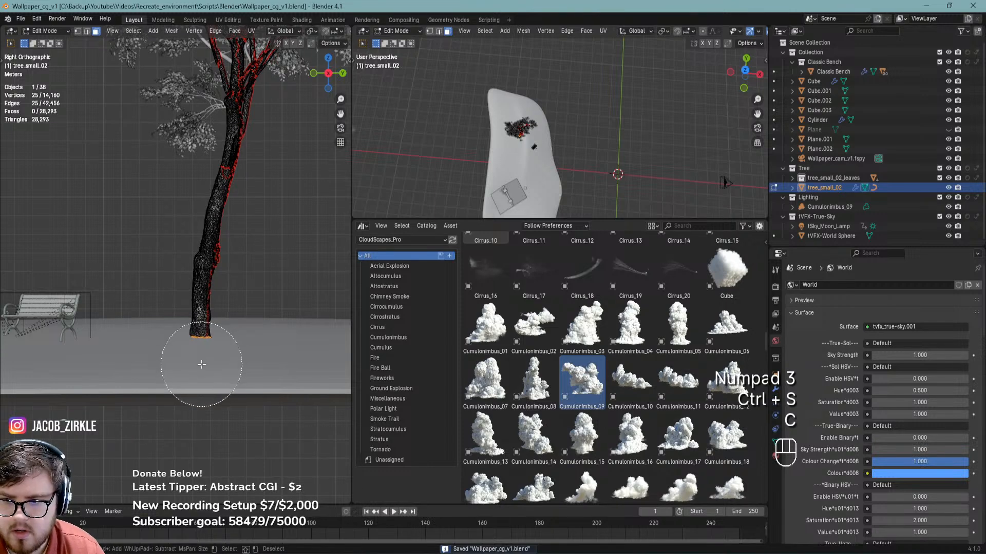
key(alt+z)
key(c)
click(200, 362)
right_click(200, 362)
scroll(286, 32, down, 5)
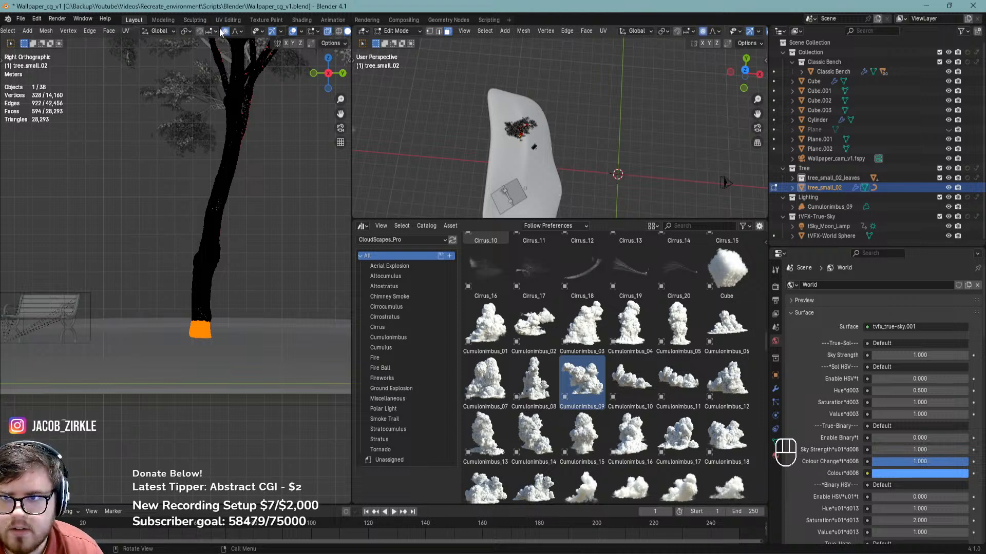
click(236, 32)
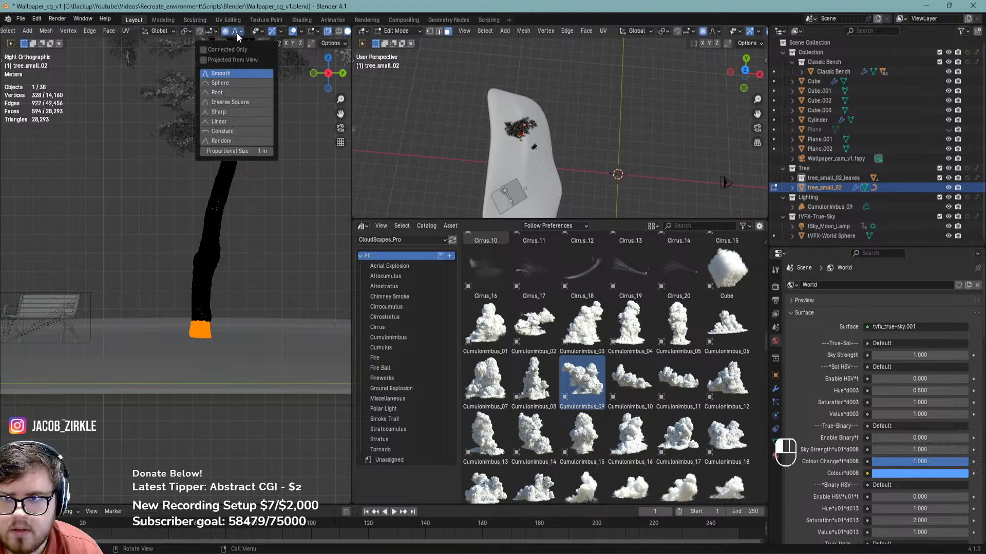
click(224, 87)
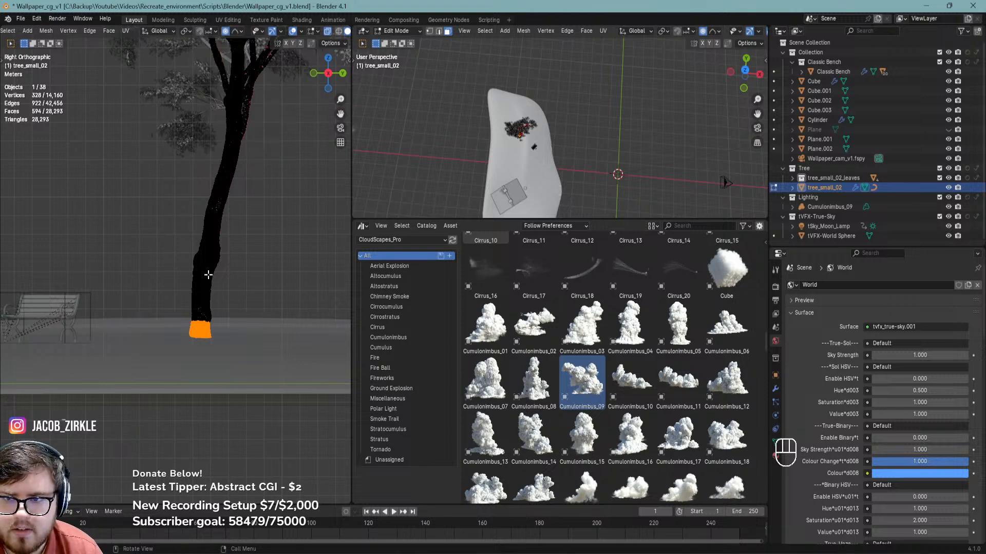
key(s)
scroll(242, 357, down, 16)
scroll(233, 372, up, 8)
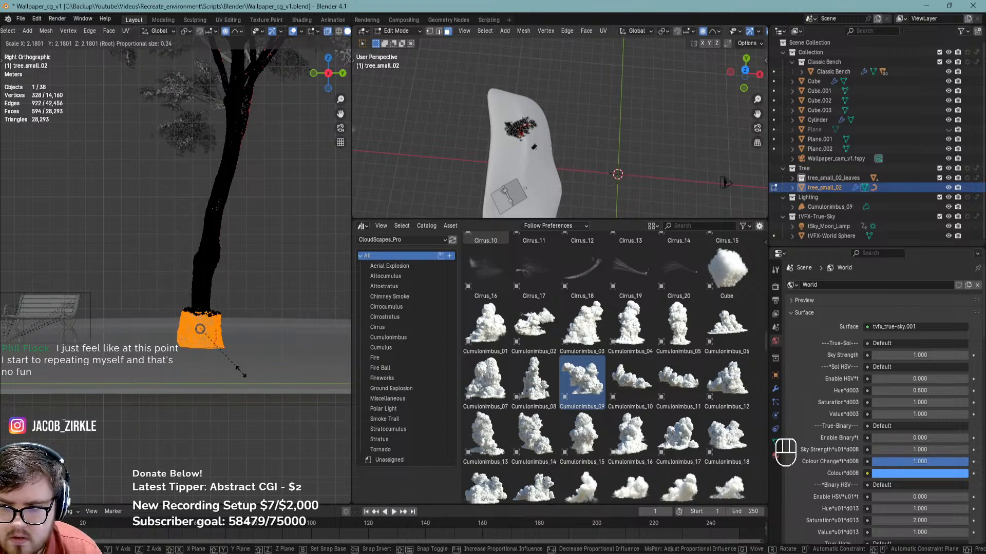
scroll(241, 373, down, 5)
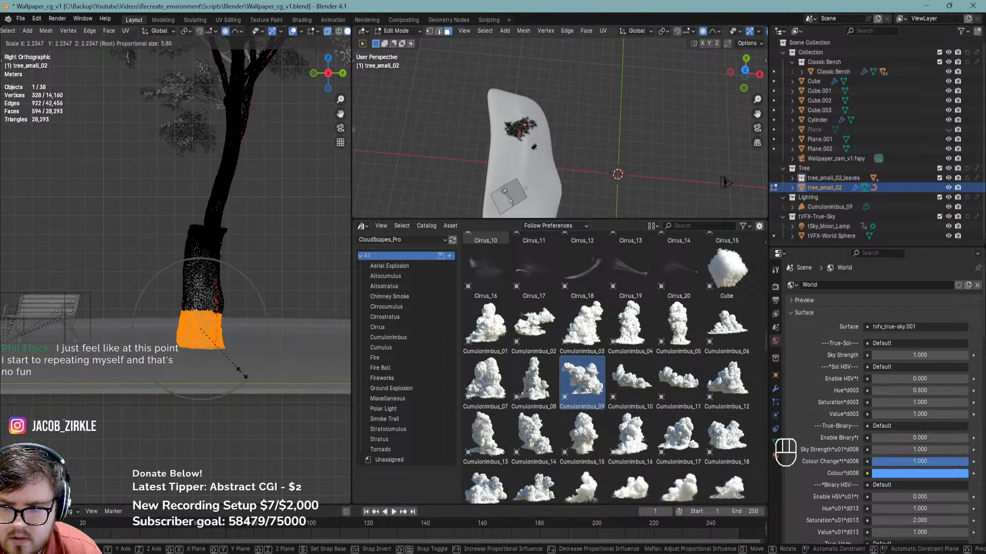
right_click(242, 373)
Flare the trunk base by scaling it about 2.303 in X and Y only, with a proportional size of about 1.77 m
key(s)
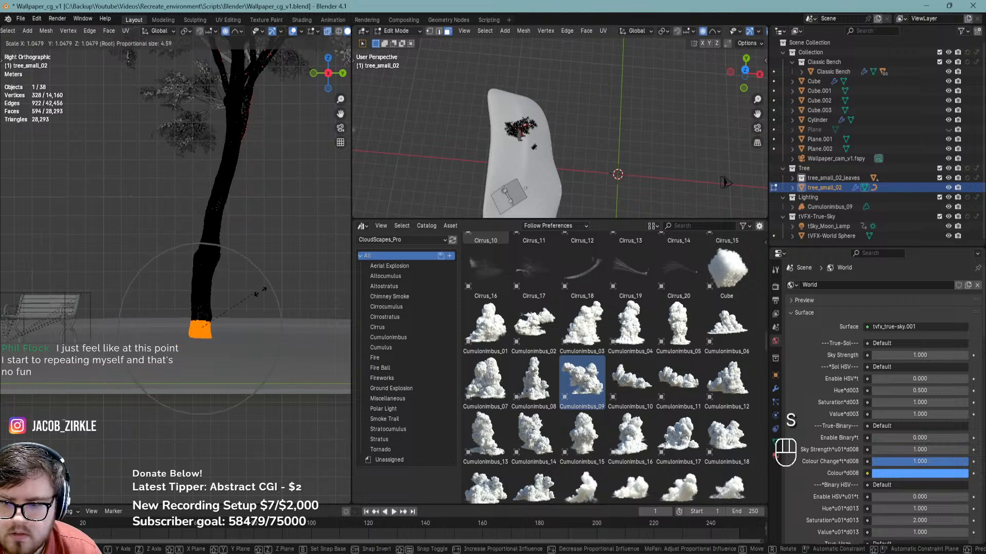
scroll(308, 296, up, 2)
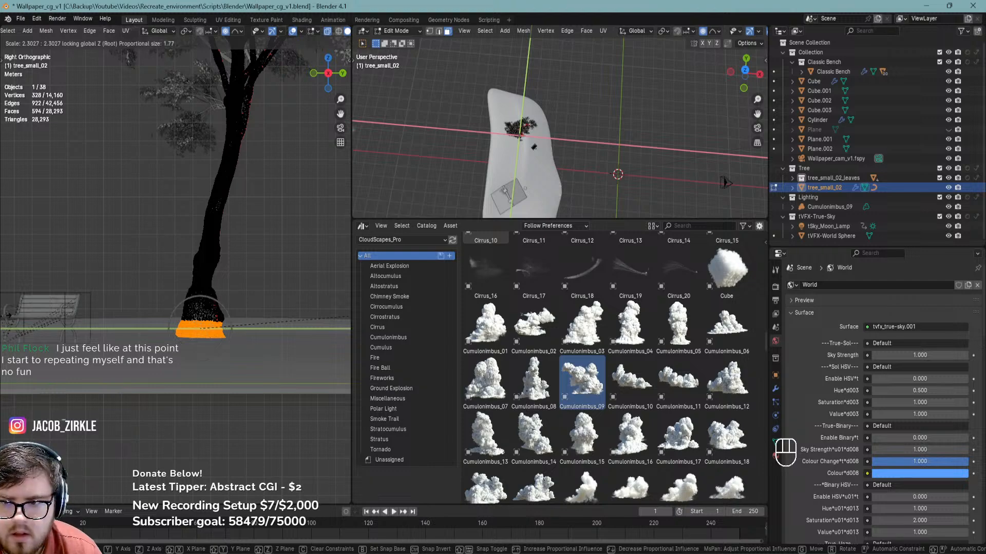
click(308, 308)
middle_drag(308, 308, 238, 231)
click(242, 32)
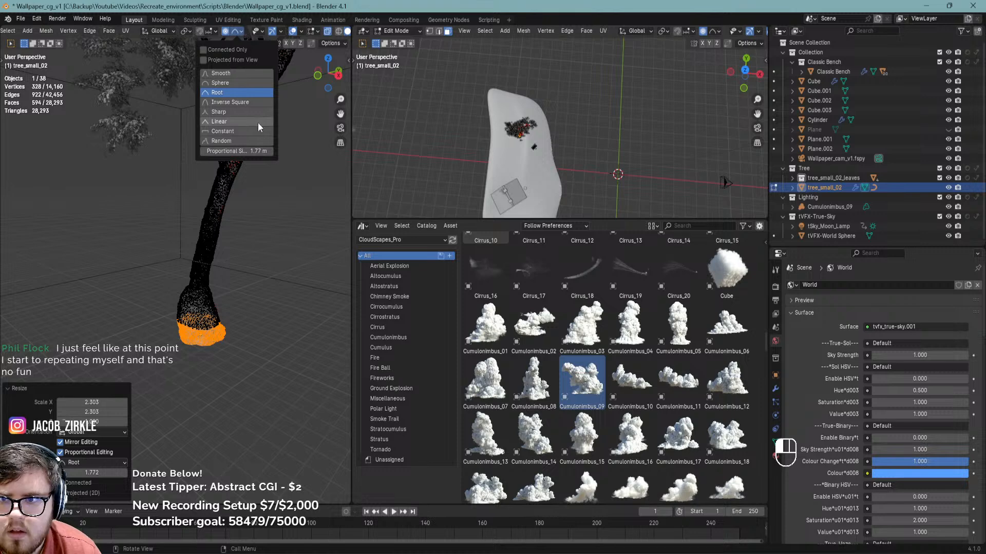
click(236, 33)
middle_drag(231, 249, 205, 239)
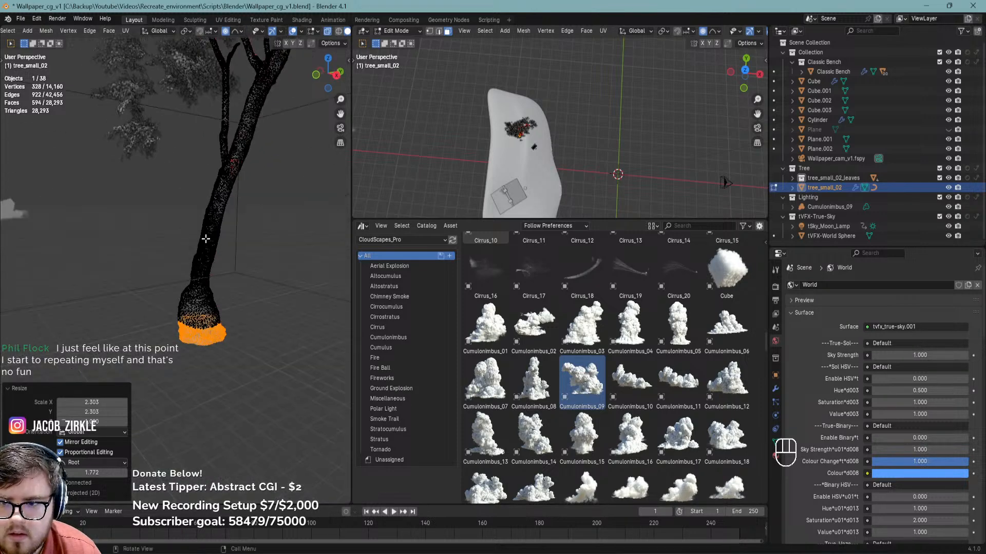
Return to Object Mode, check the flared trunk base in the rendered camera view, and save the file
key(Tab)
key(Tab)
key(KP_0)
key(z)
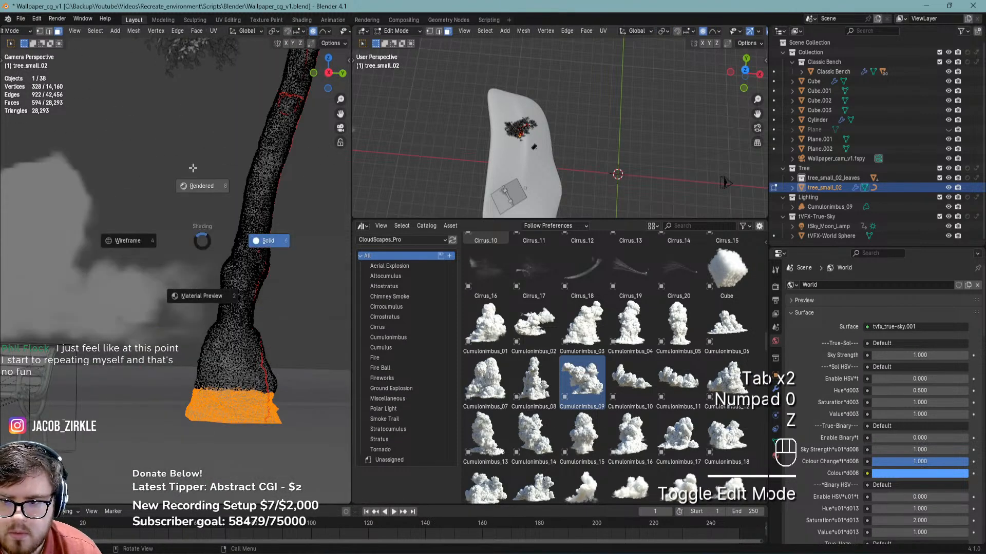
click(193, 168)
key(Tab)
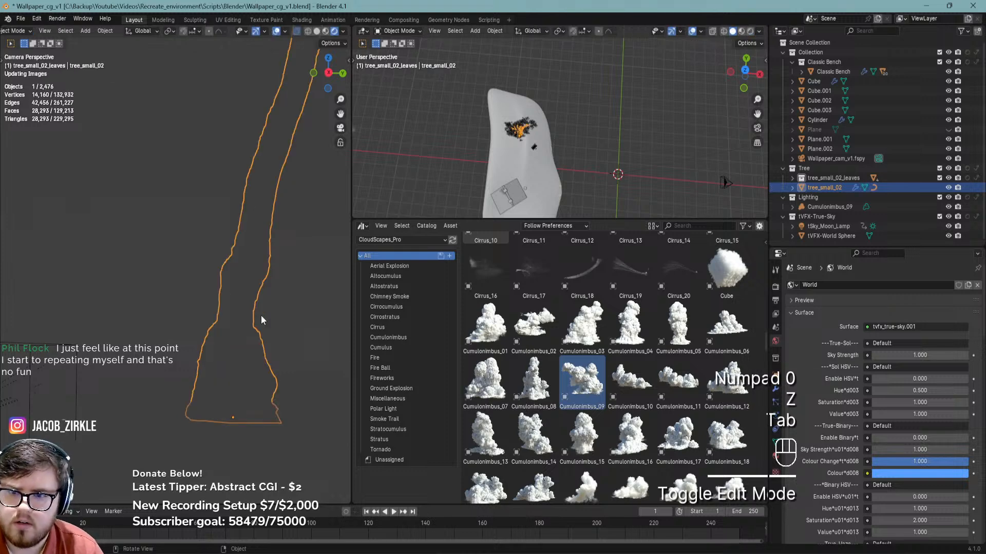
scroll(254, 348, down, 3)
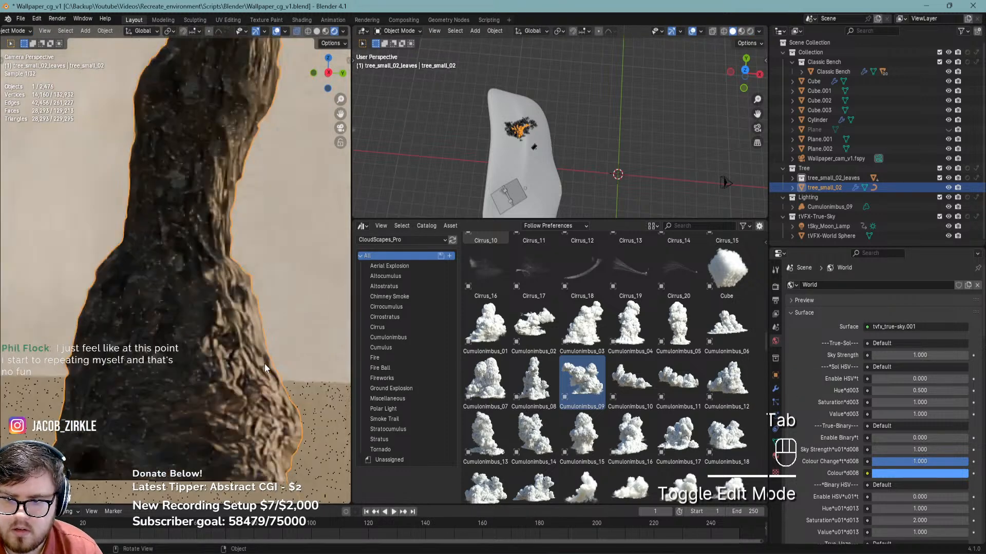
scroll(255, 351, down, 2)
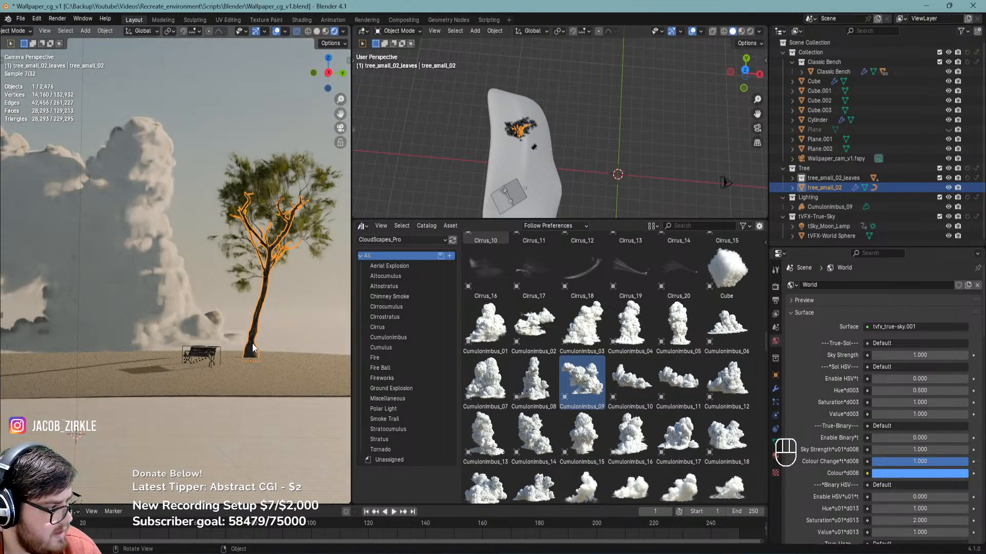
scroll(245, 356, up, 2)
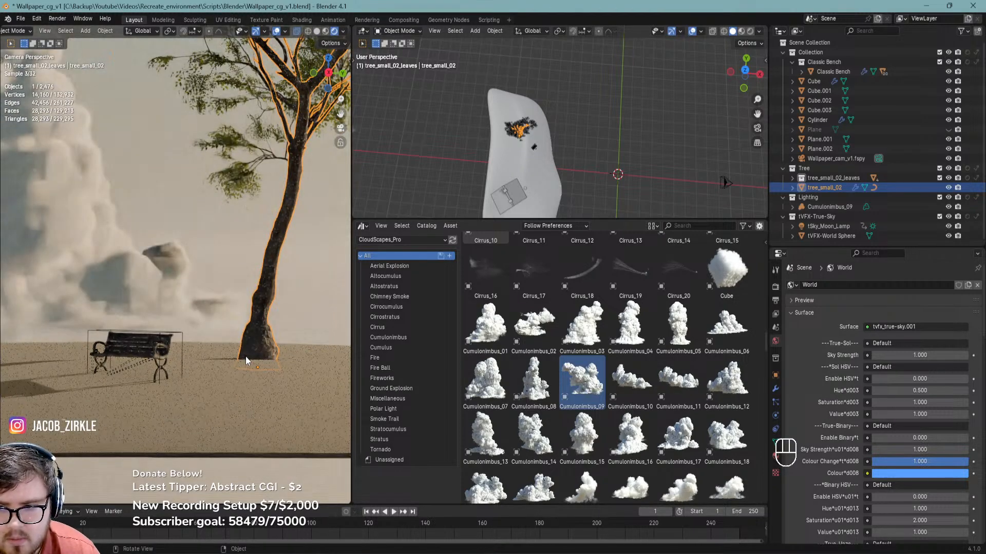
shift+middle_drag(229, 350, 206, 345)
scroll(205, 345, down, 2)
middle_drag(247, 316, 252, 318)
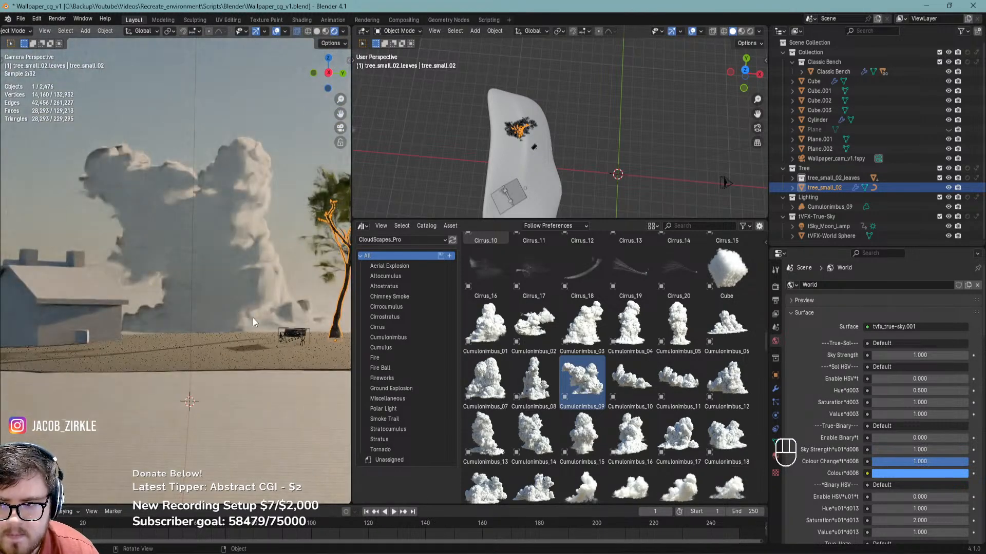
key(ctrl+s)
Delete the small box object Cube.003 standing by the house and save the file
shift+middle_drag(90, 322, 219, 311)
click(187, 321)
key(x)
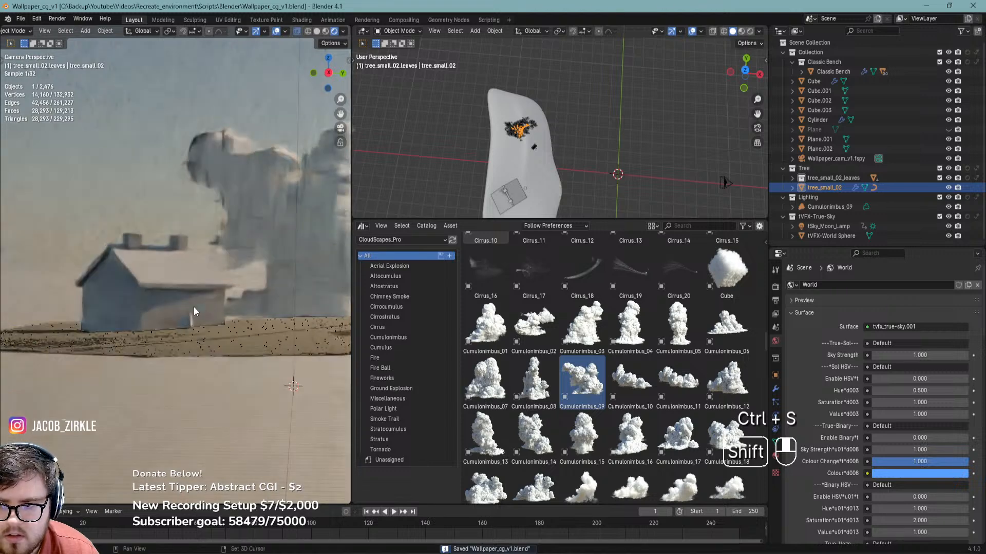
click(187, 322)
key(ctrl+s)
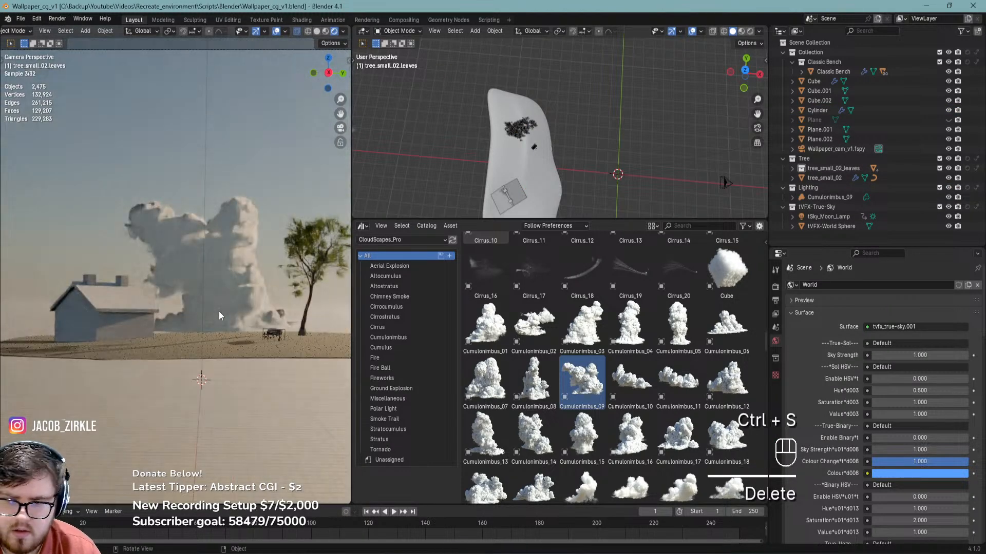
Switch the camera viewport to solid shading without X-ray, select the house body Plane.001, and save the file
key(z)
click(140, 318)
scroll(139, 318, up, 3)
key(alt+z)
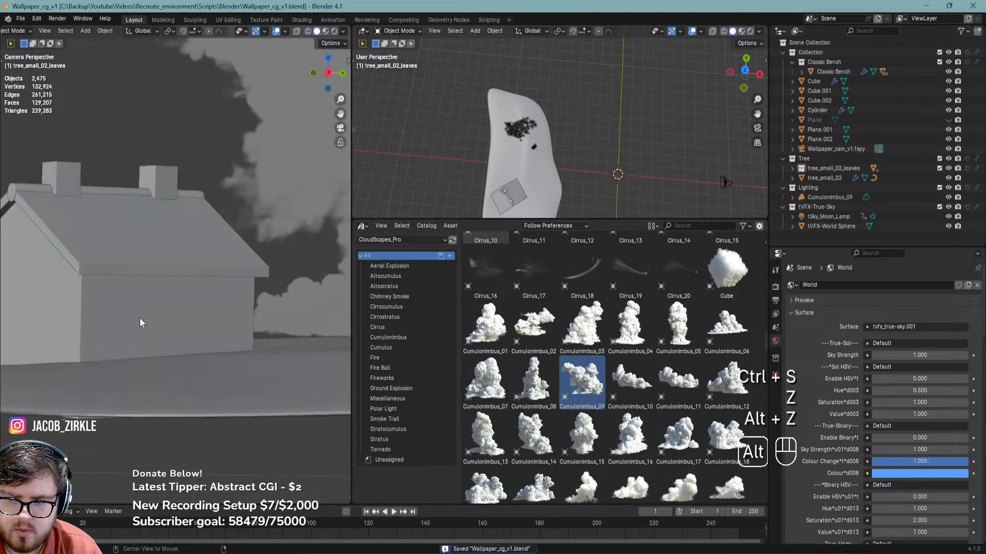
shift+click(179, 319)
ctrl+scroll(180, 323, up, 3)
key(ctrl+s)
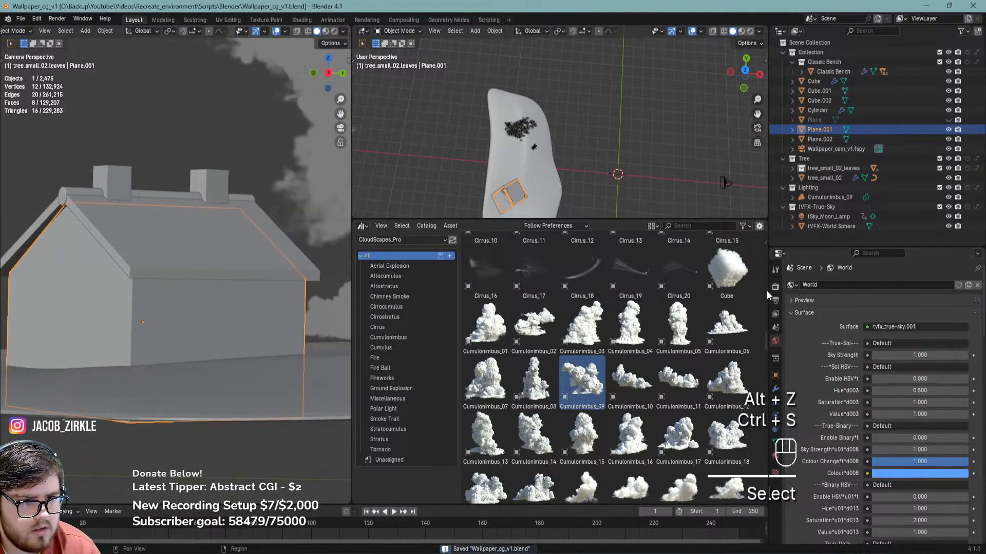
Enable the Transparent film option in the render settings and preview the house in rendered shading
click(775, 286)
scroll(823, 398, down, 5)
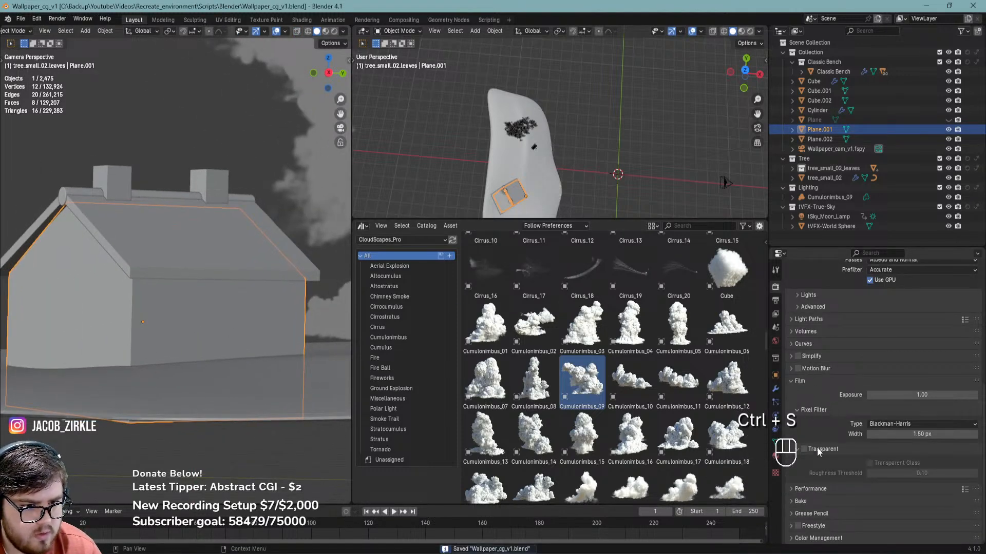
key(z)
click(254, 337)
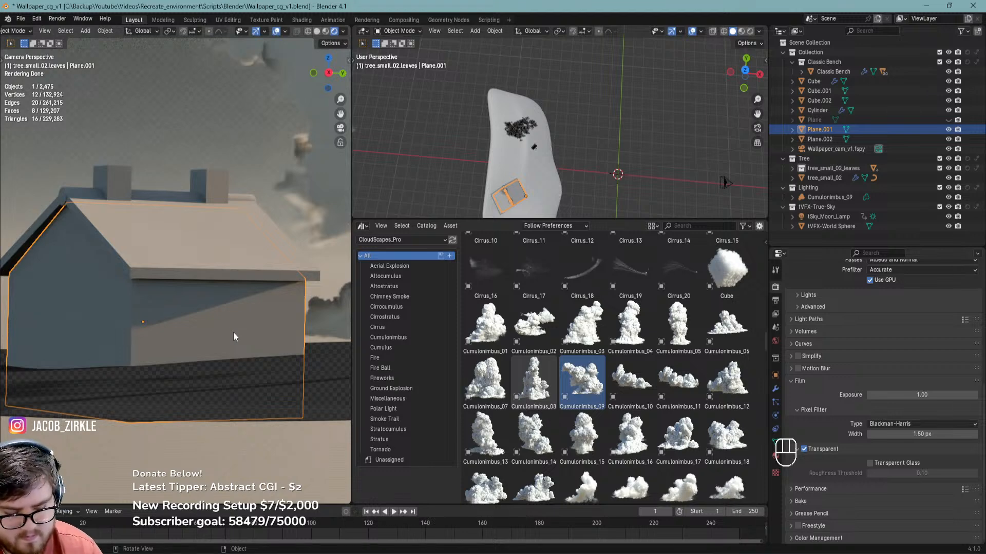
scroll(211, 320, up, 2)
shift+scroll(196, 323, down, 2)
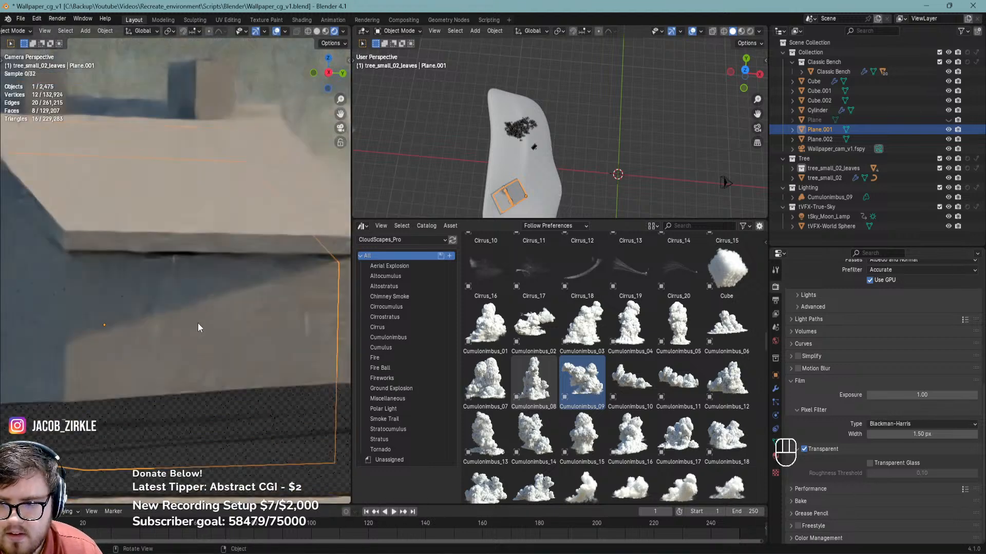
Switch the camera viewport to wireframe shading and save the file
key(z)
scroll(202, 297, down, 5)
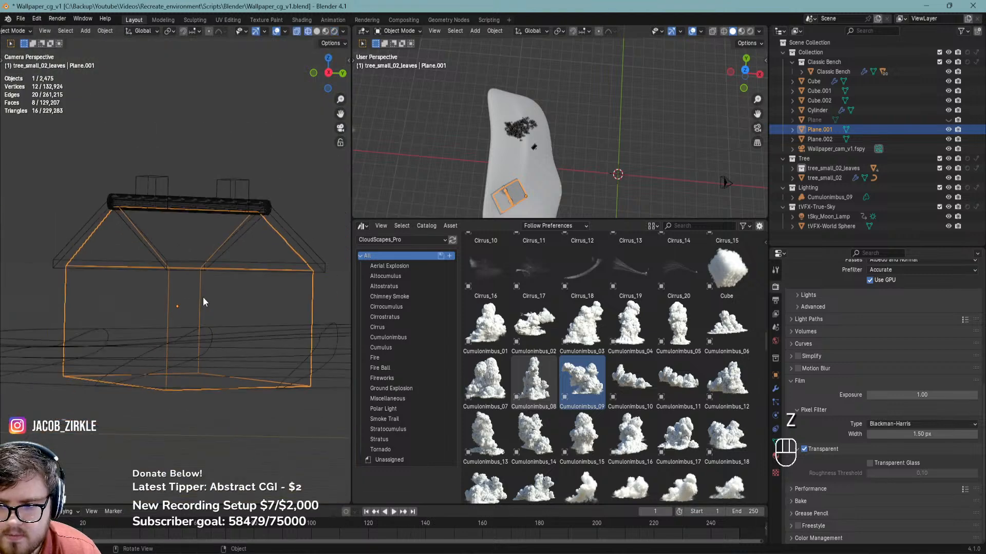
scroll(207, 297, down, 3)
shift+scroll(242, 285, down, 2)
key(ctrl+s)
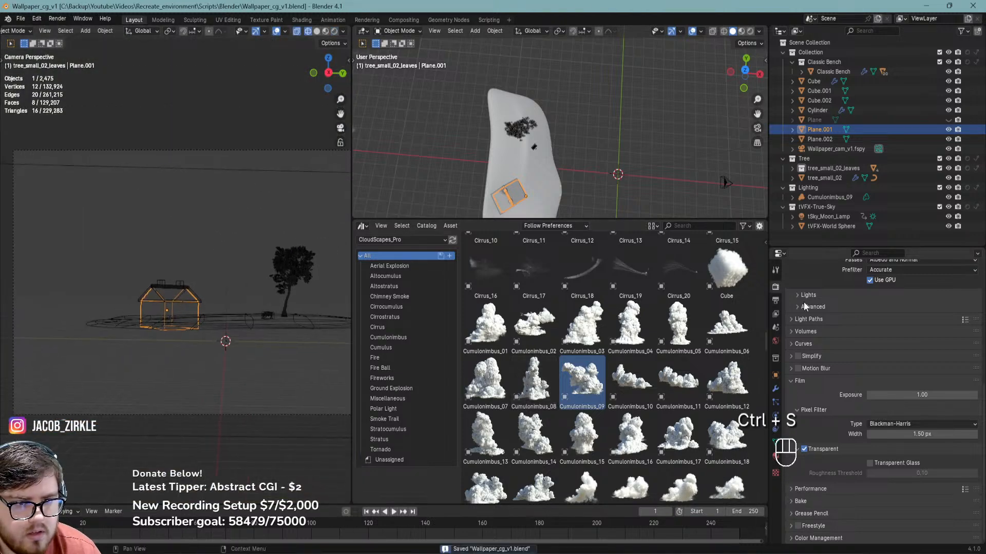
Turn on Background Images for the Wallpaper_cam_v1.fspy camera and expand its image settings
click(828, 148)
click(775, 415)
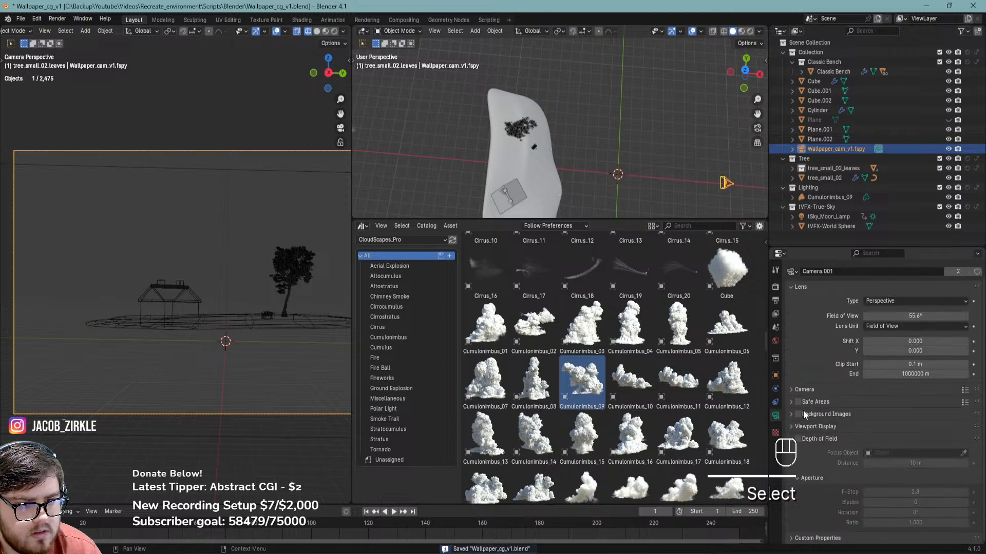
click(798, 414)
click(818, 413)
Add a horizontal loop cut around the house body Plane.001 between the two window rows, with a slide factor of about -0.290
scroll(146, 316, up, 6)
shift+middle_drag(146, 316, 55, 298)
scroll(153, 320, down, 4)
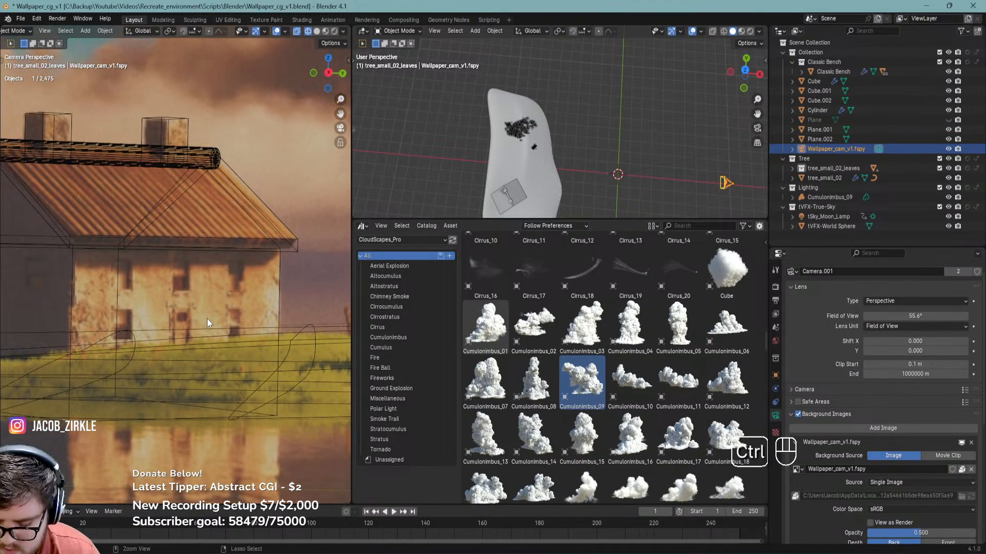
click(279, 296)
key(Tab)
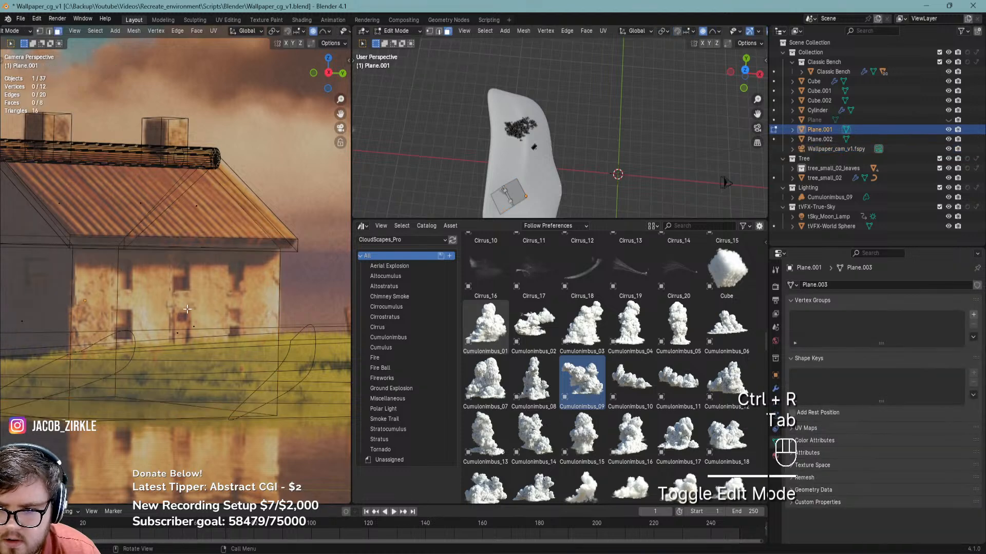
key(ctrl+r)
click(281, 284)
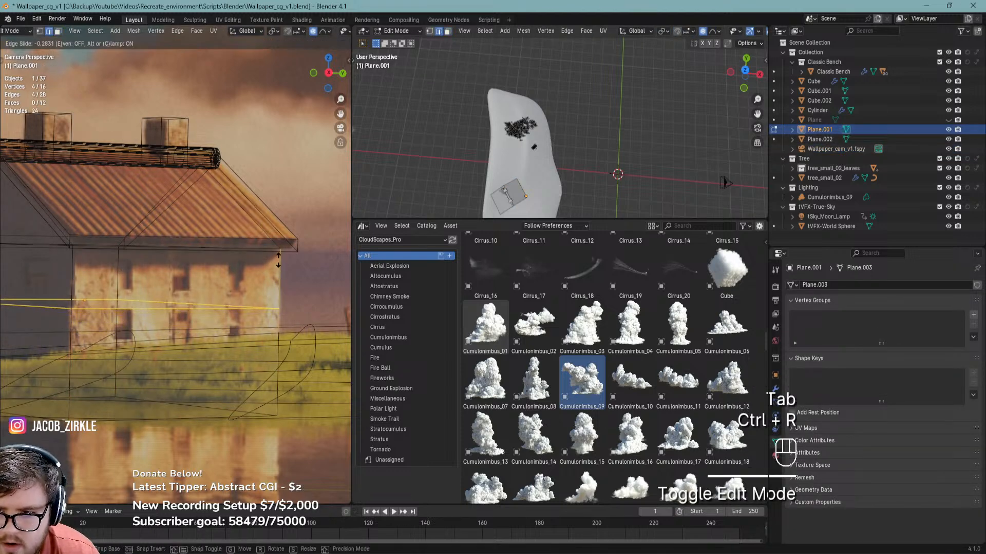
click(278, 260)
Try a vertical loop cut through the front wall and roof of the house body, and undo it
scroll(184, 309, up, 4)
scroll(185, 309, down, 2)
key(ctrl+r)
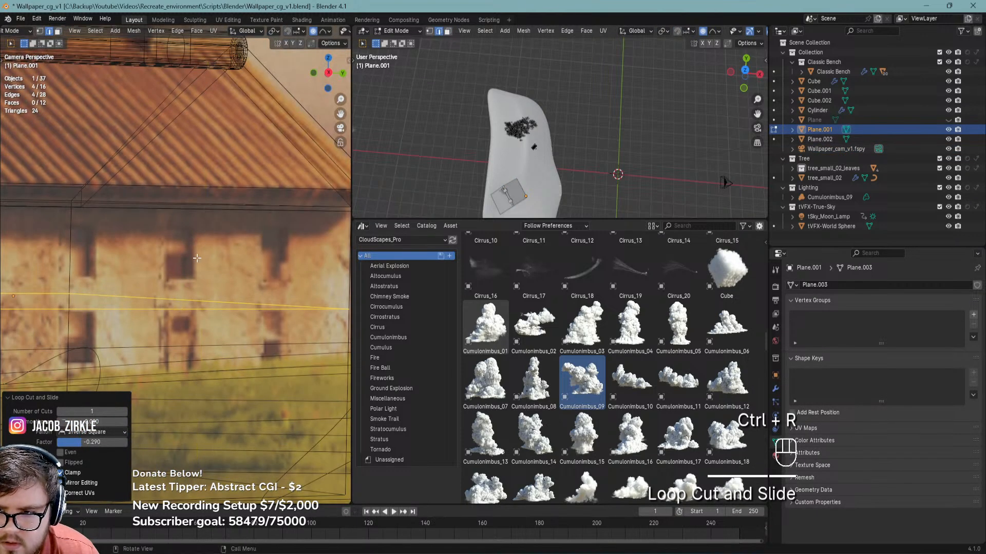
key(ctrl+r)
click(202, 300)
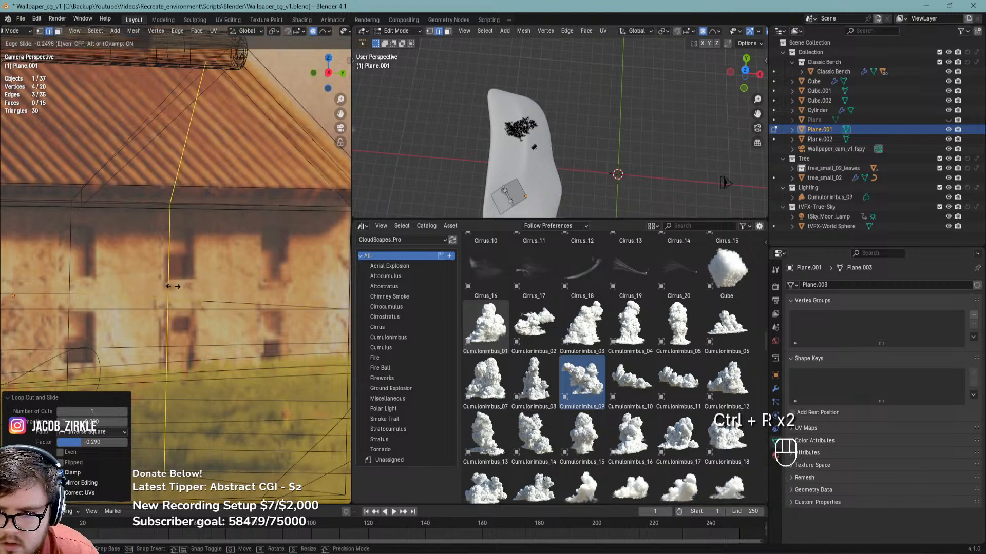
right_click(173, 287)
scroll(173, 287, down, 2)
key(ctrl+z)
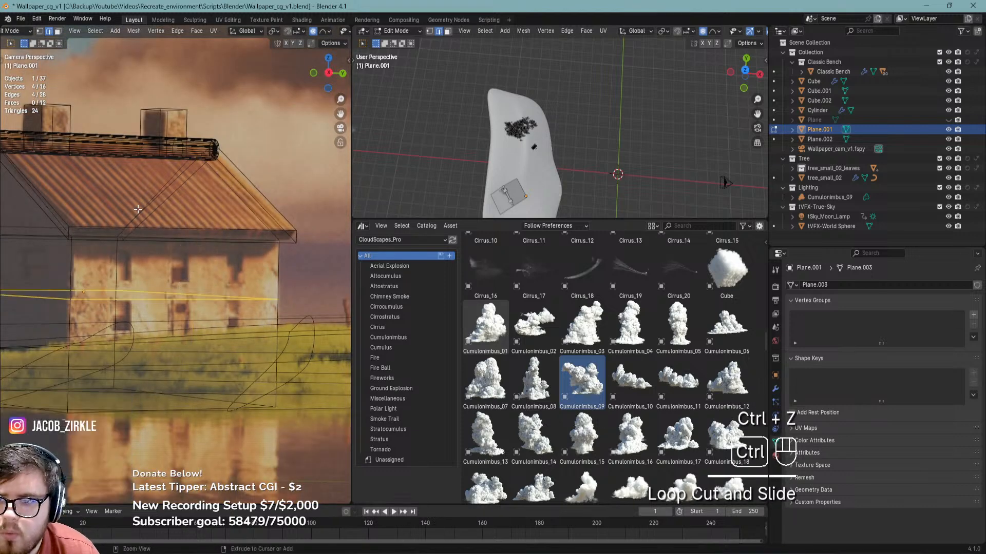
Fill the open strip along the top ridge of the house body Plane.001 with a face
key(ctrl+r)
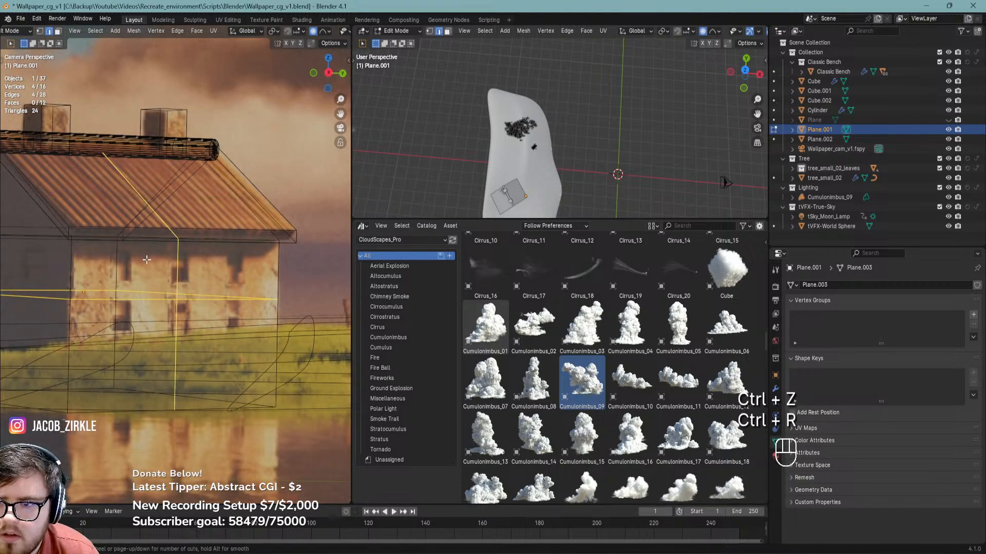
middle_drag(145, 183, 199, 270)
key(Tab)
scroll(204, 270, up, 2)
key(Tab)
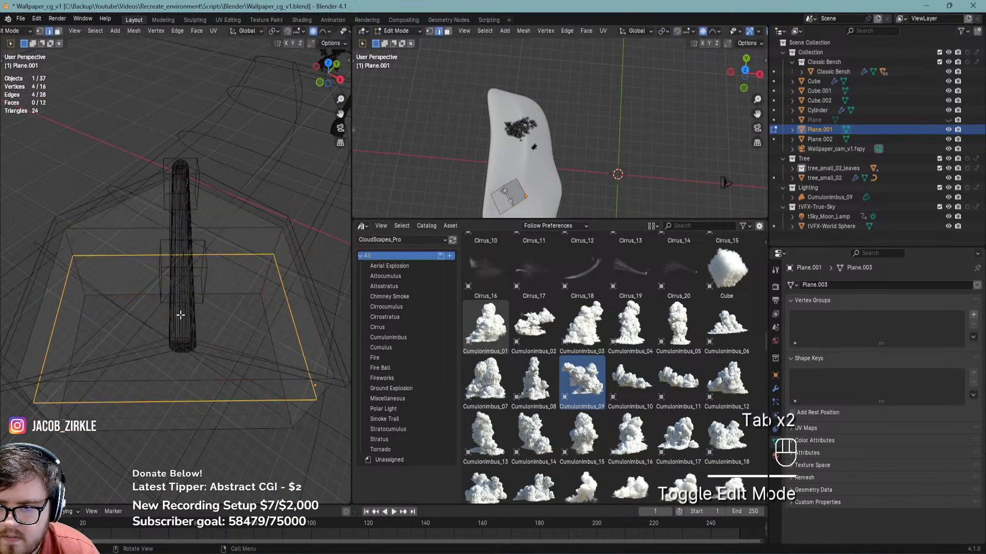
key(2)
alt+click(188, 297)
key(f)
key(Tab)
Add a vertical loop cut through the front wall and roof beside the middle window column, with a slide factor of about -0.046
middle_drag(188, 297, 177, 263)
key(ctrl+r)
key(Tab)
key(ctrl+r)
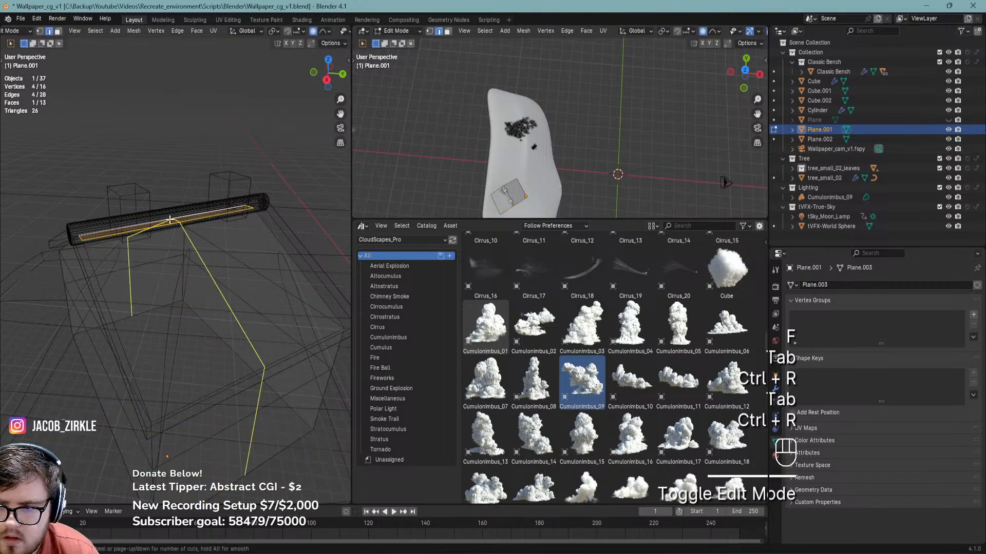
key(KP_0)
scroll(140, 262, up, 3)
shift+middle_drag(177, 205, 160, 268)
key(ctrl+r)
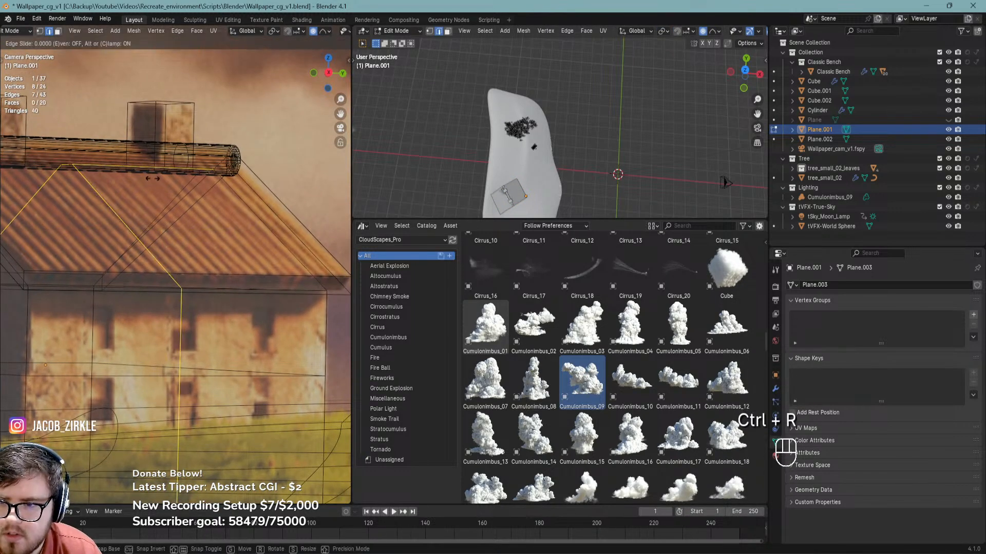
click(152, 180)
click(146, 180)
Add a second vertical loop cut on the front wall and edge-slide it by about 0.142 to the middle window column's other side
key(ctrl+r)
click(123, 199)
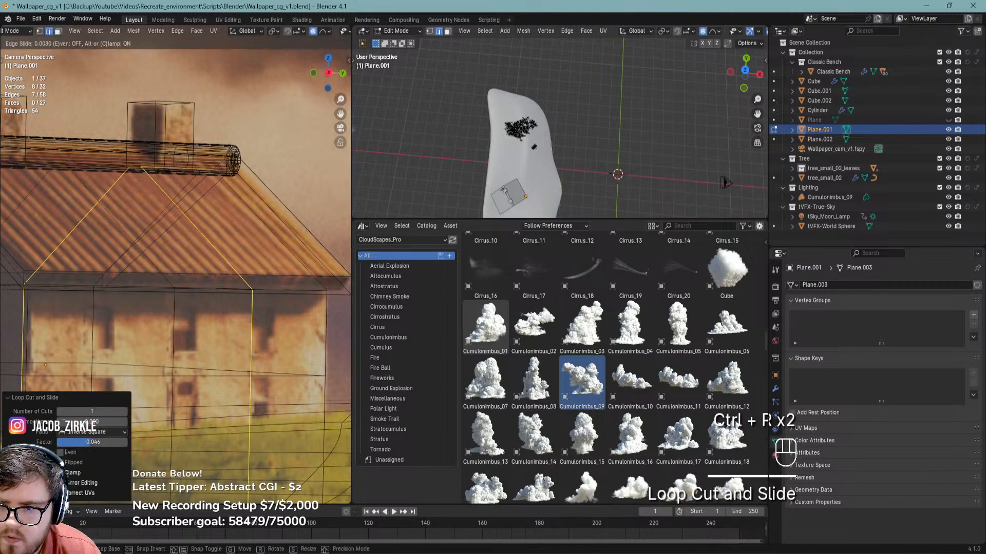
click(117, 203)
key(g)
key(g)
click(257, 339)
Turn off X-ray in the camera viewport and save the file
shift+middle_drag(256, 340, 221, 319)
key(ctrl+s)
scroll(249, 343, down, 2)
key(alt+z)
key(ctrl+s)
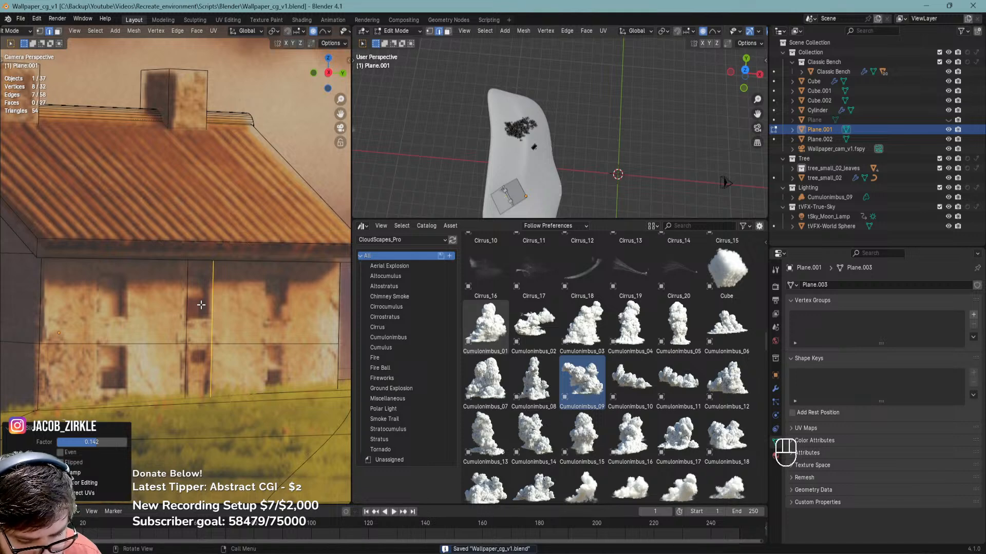
shift+scroll(188, 364, up, 2)
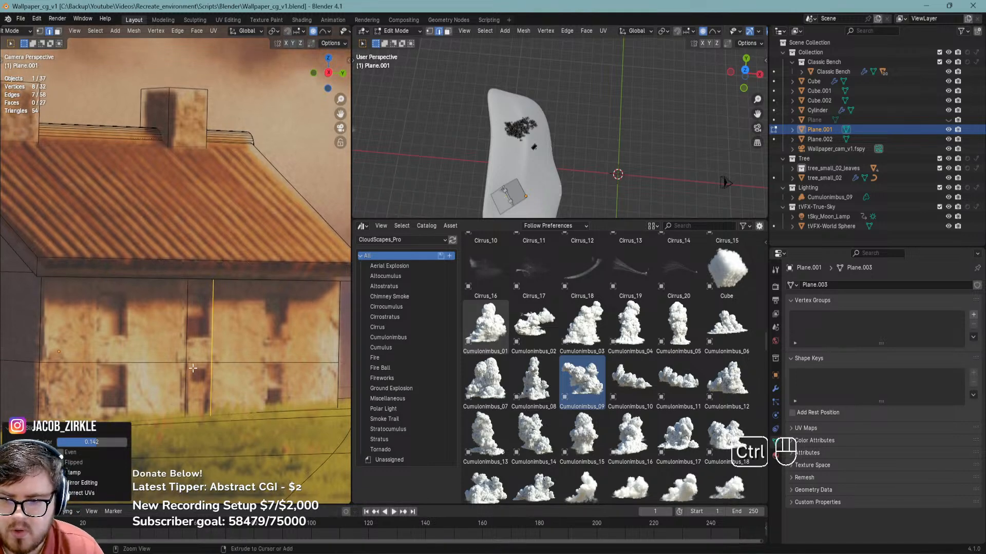
key(ctrl+s)
Add two horizontal loop cuts at the bottom and top of the upper windows, with slide factors of about 0.453 and -0.419
key(ctrl+r)
click(193, 343)
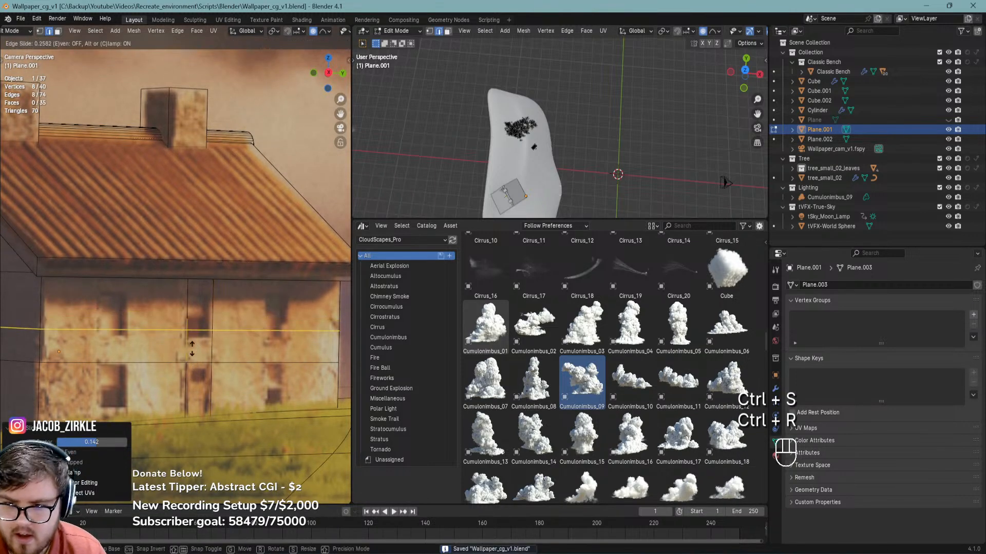
click(200, 356)
key(ctrl+r)
click(177, 306)
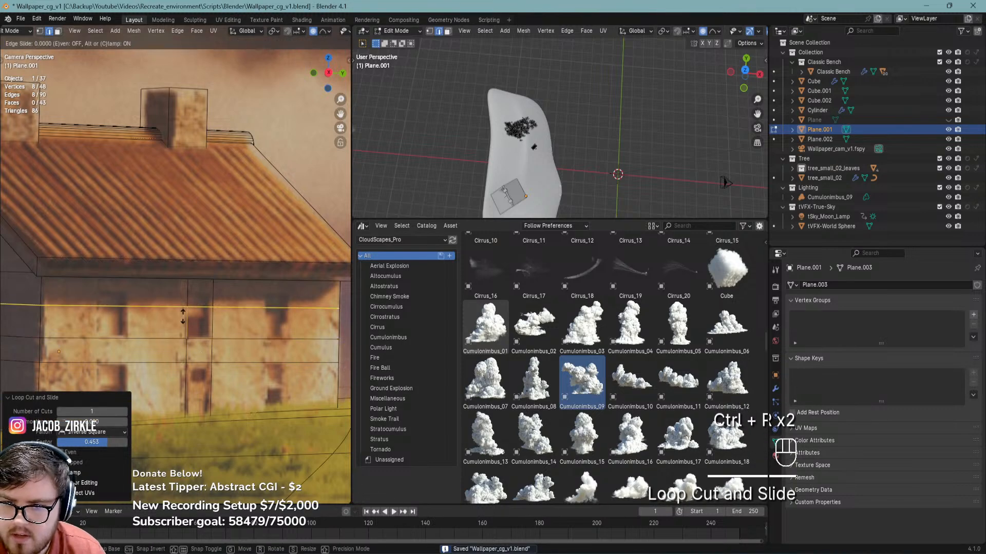
click(175, 303)
shift+middle_drag(163, 315, 201, 303)
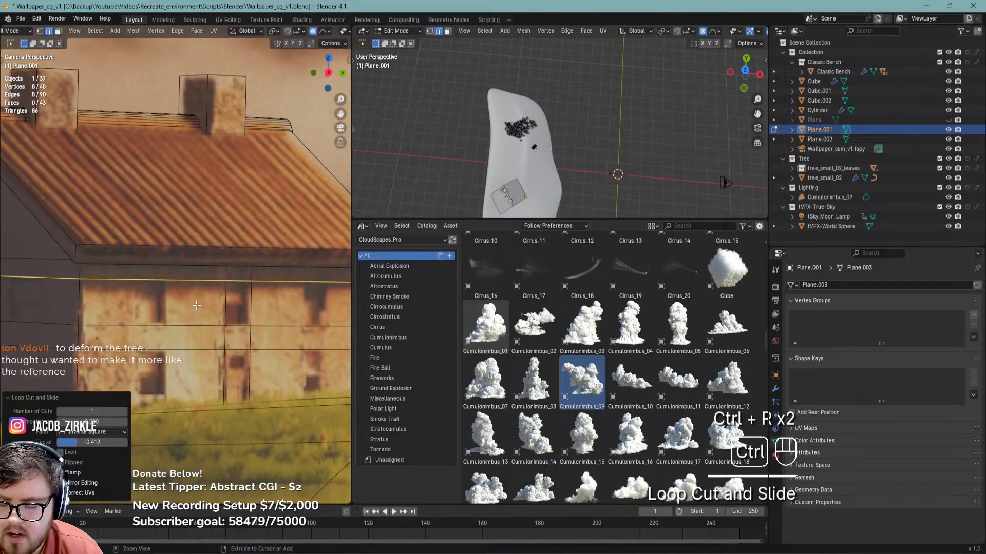
Frame the window column nearest the gable with two vertical loop cuts, slide factors about 0.181 and 0.314, and save the file
key(ctrl+r)
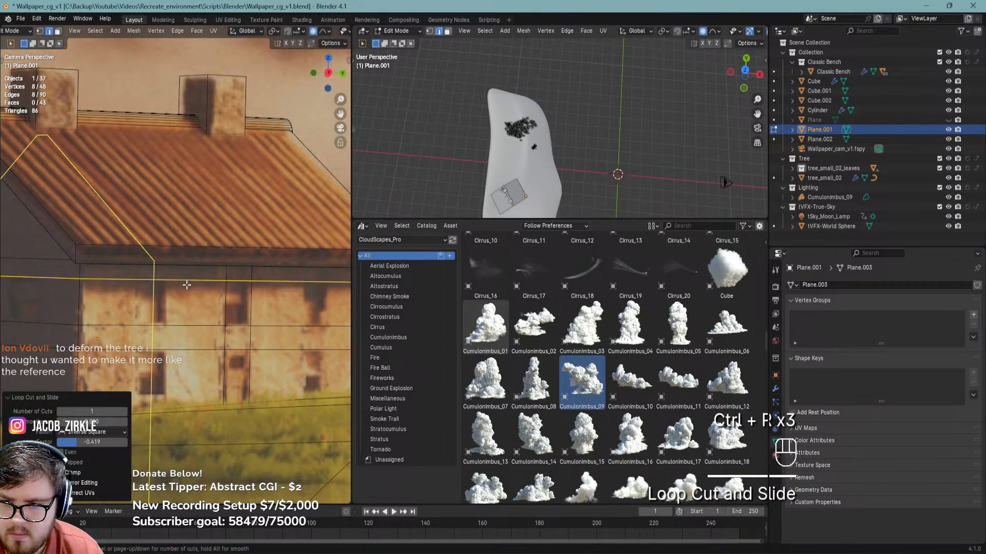
click(186, 284)
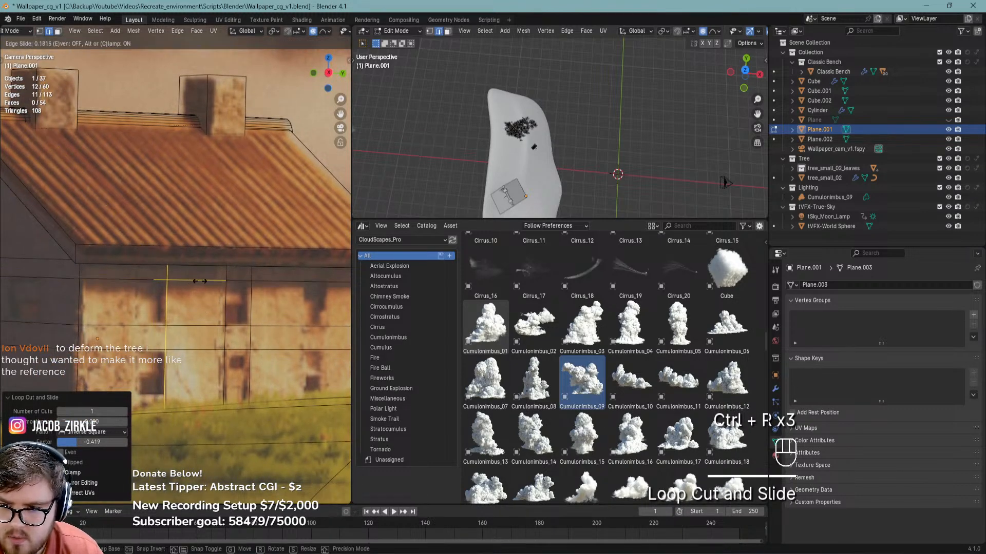
click(200, 281)
shift+middle_drag(200, 281, 207, 278)
key(ctrl+r)
click(155, 273)
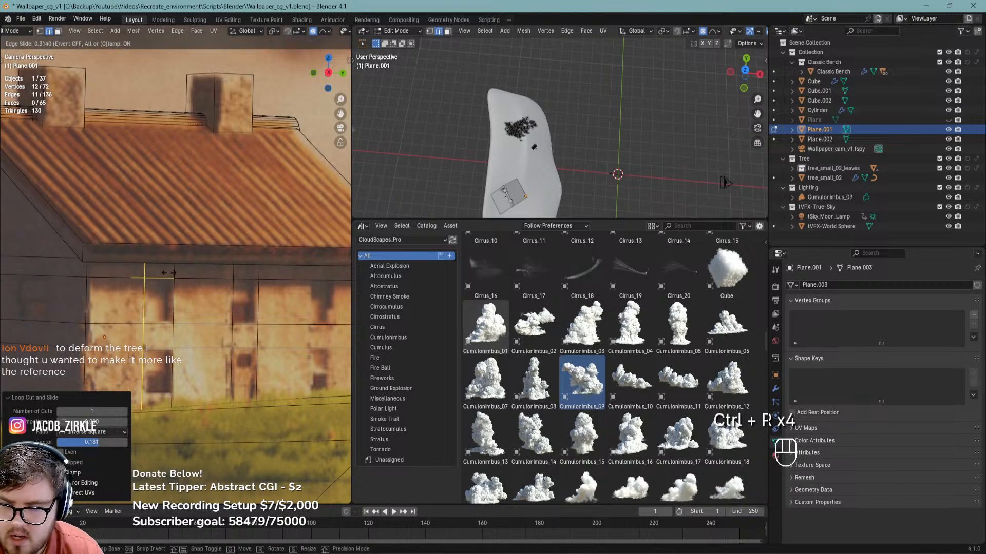
click(168, 273)
scroll(168, 334, down, 5)
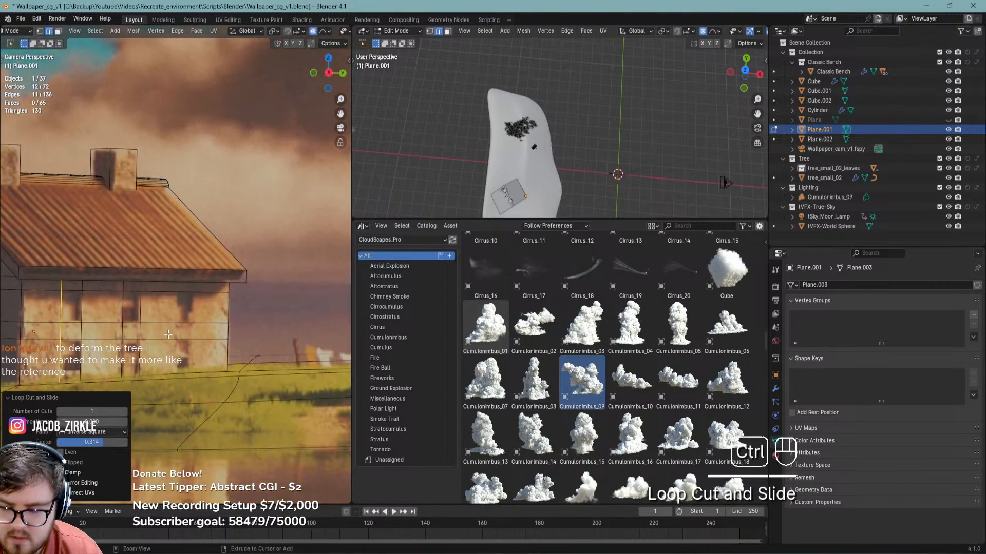
key(ctrl+s)
Frame the window column farthest from the gable with two vertical loop cuts, using slide factors of about 0.169 and -0.408
key(ctrl+r)
click(180, 285)
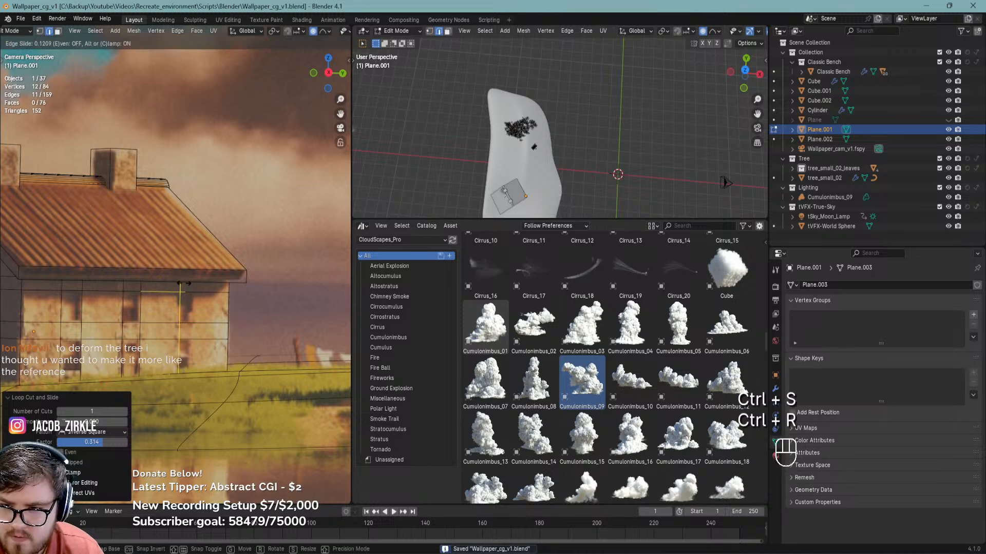
click(181, 282)
scroll(180, 281, up, 3)
key(ctrl+r)
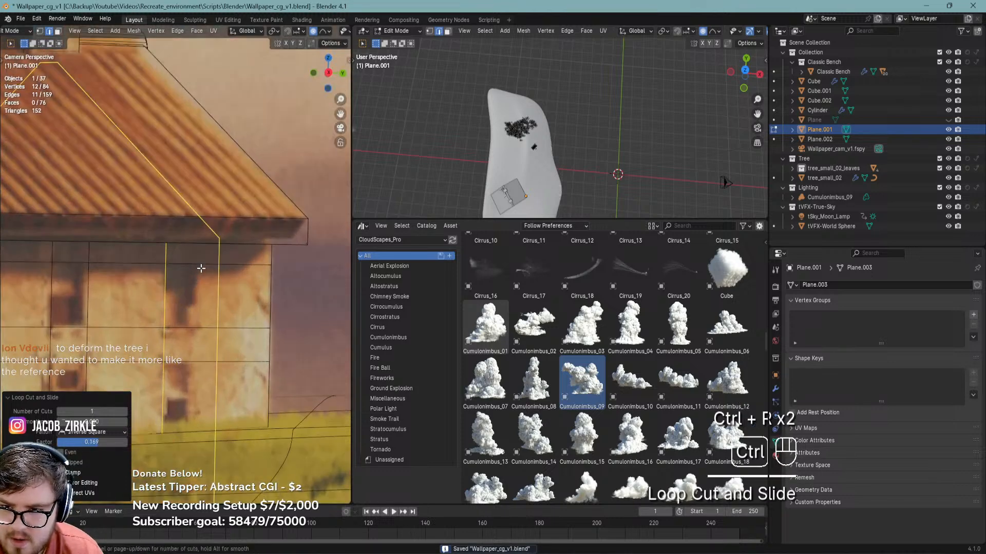
click(198, 265)
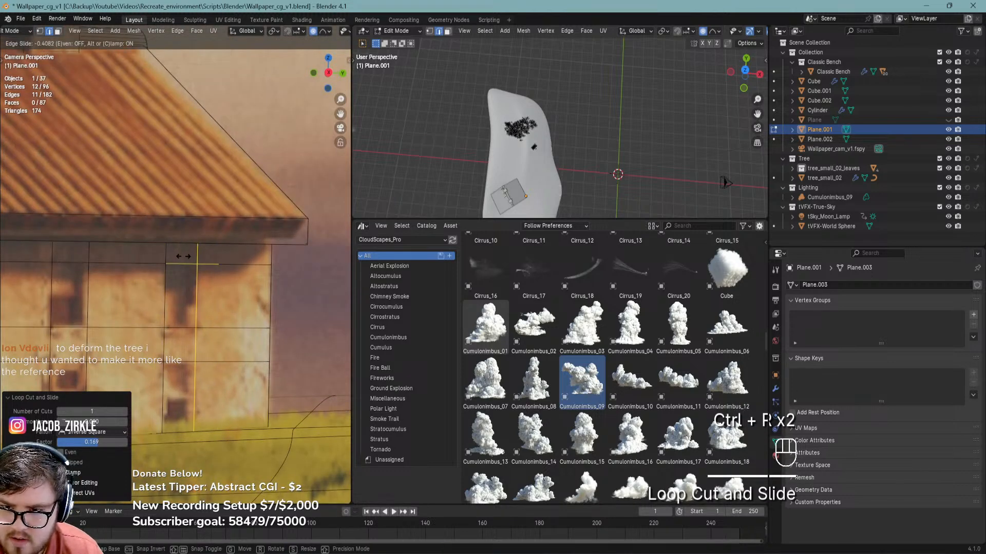
click(184, 256)
Add a horizontal loop cut along the bottom of the lower windows with a slide factor of about 0.446, and save the file
scroll(184, 256, down, 3)
shift+middle_drag(184, 256, 149, 344)
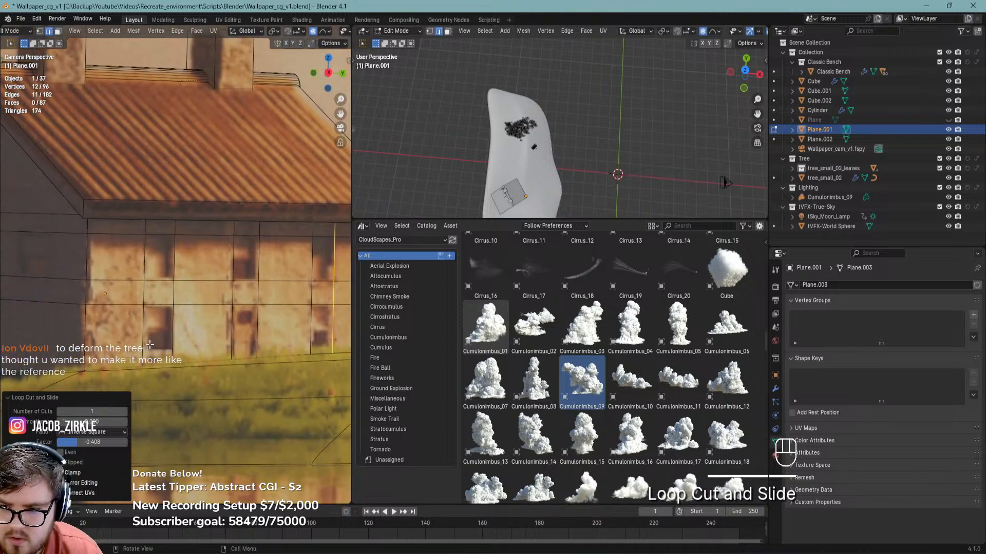
key(ctrl+r)
click(150, 345)
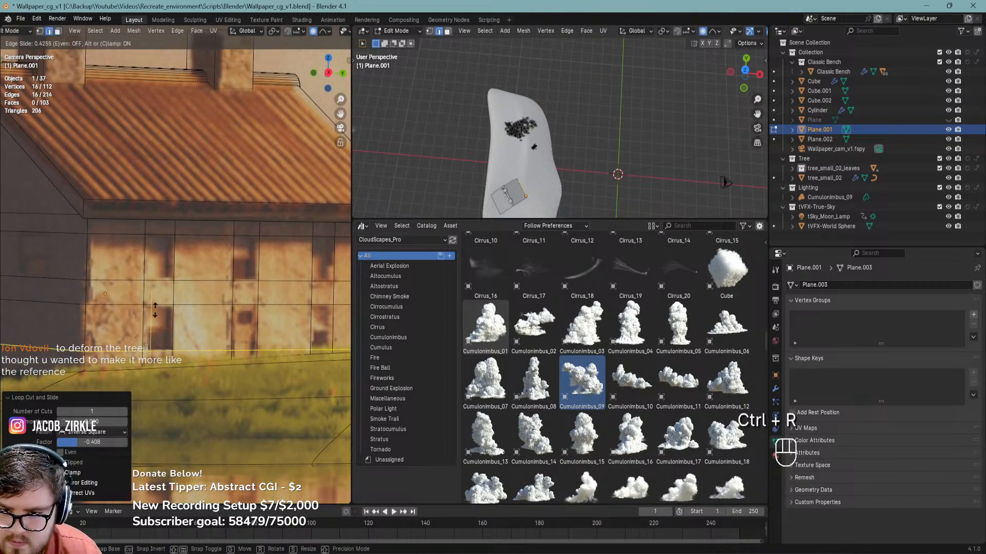
click(155, 311)
shift+middle_drag(190, 289, 189, 267)
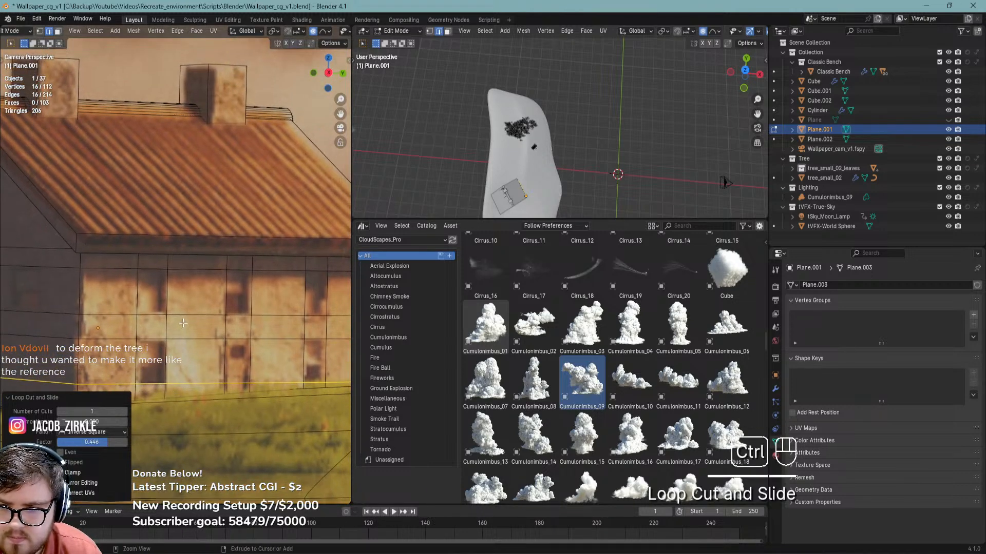
key(ctrl+s)
key(ctrl+s)
Extrude the five window faces of the front wall inward by about 0.4394 m, leaving out the door faces
key(3)
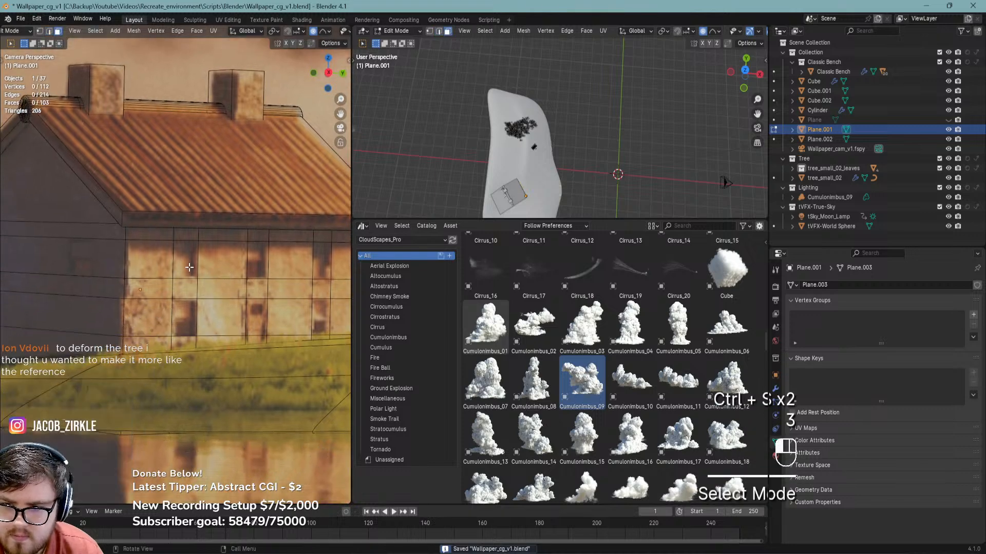
shift+click(190, 267)
shift+click(185, 318)
scroll(254, 320, up, 3)
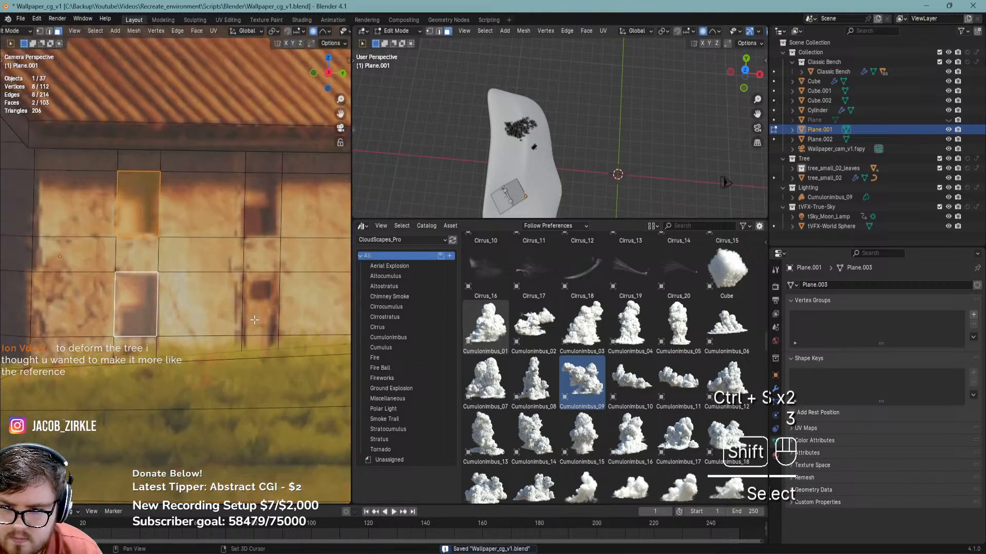
shift+click(254, 320)
shift+click(259, 343)
shift+middle_drag(276, 306, 197, 351)
shift+click(292, 349)
shift+click(295, 250)
shift+click(204, 279)
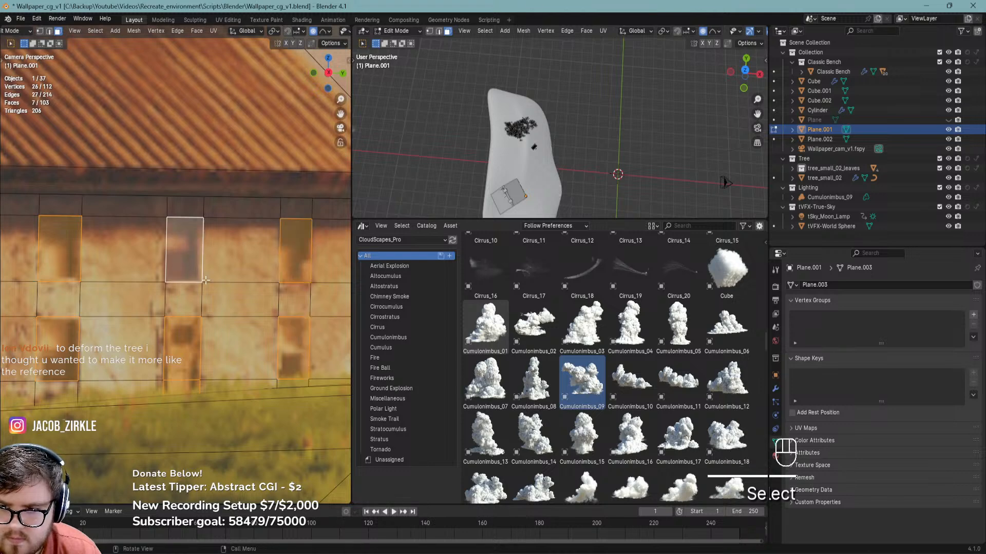
key(KP_0)
key(KP_0)
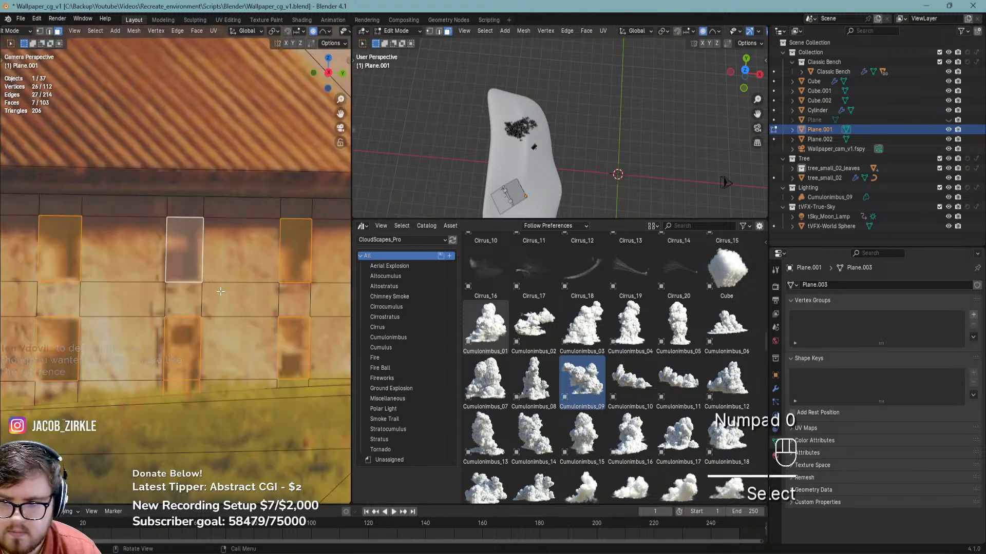
shift+click(173, 361)
shift+click(178, 386)
key(e)
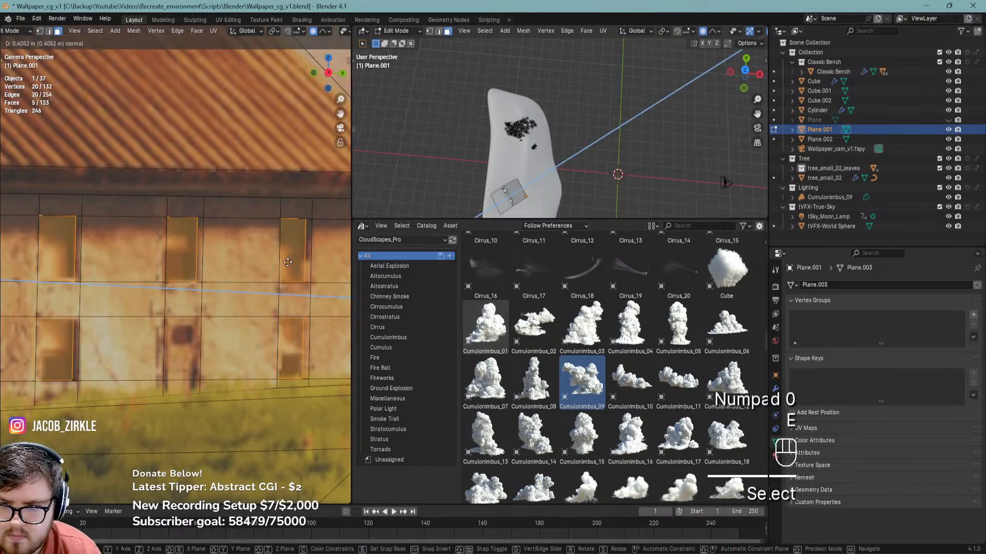
click(288, 260)
Add two vertical loop cuts around the window on the shaded gable wall, the first with a slide factor of about 0.657
scroll(77, 288, down, 2)
shift+middle_drag(77, 287, 304, 297)
scroll(204, 262, up, 1)
key(ctrl+r)
click(206, 235)
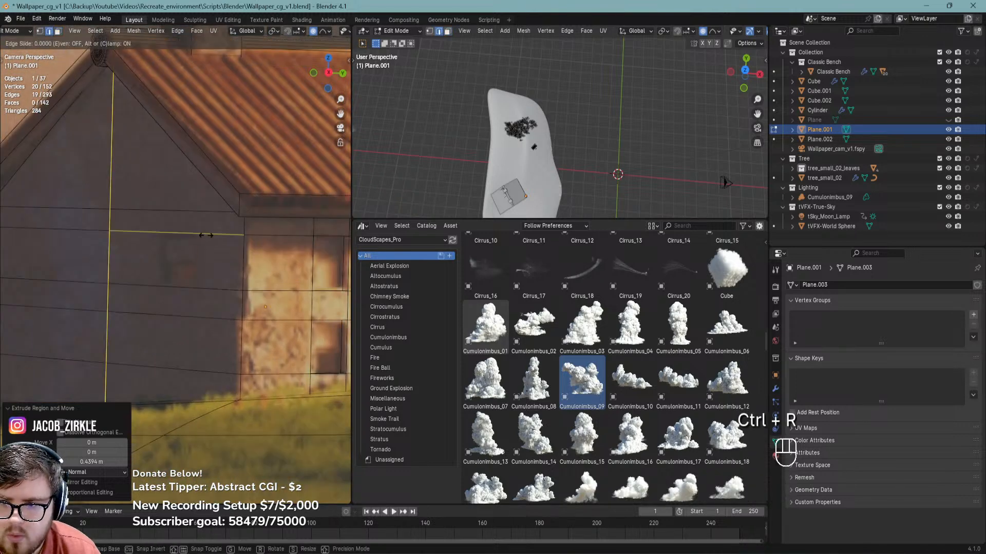
click(289, 243)
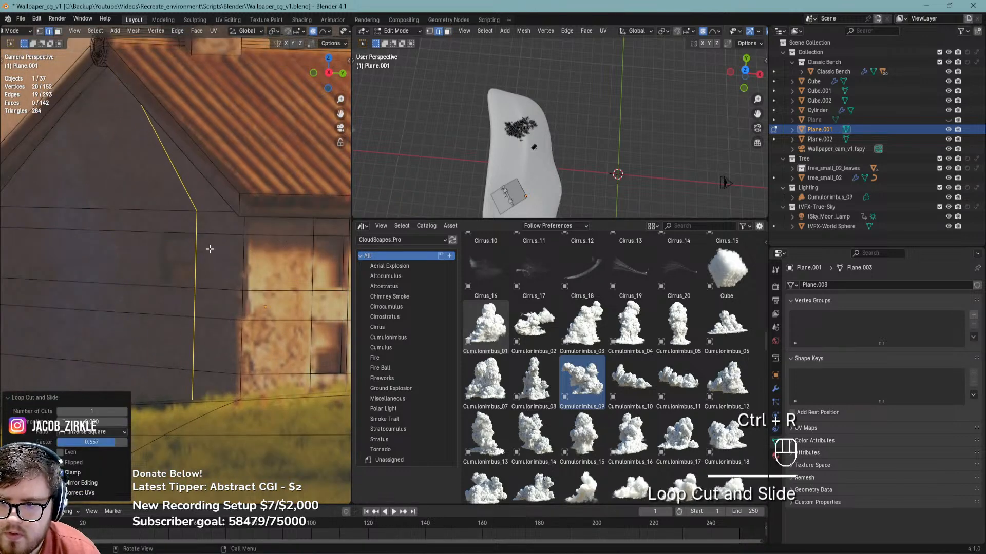
key(ctrl+r)
click(172, 233)
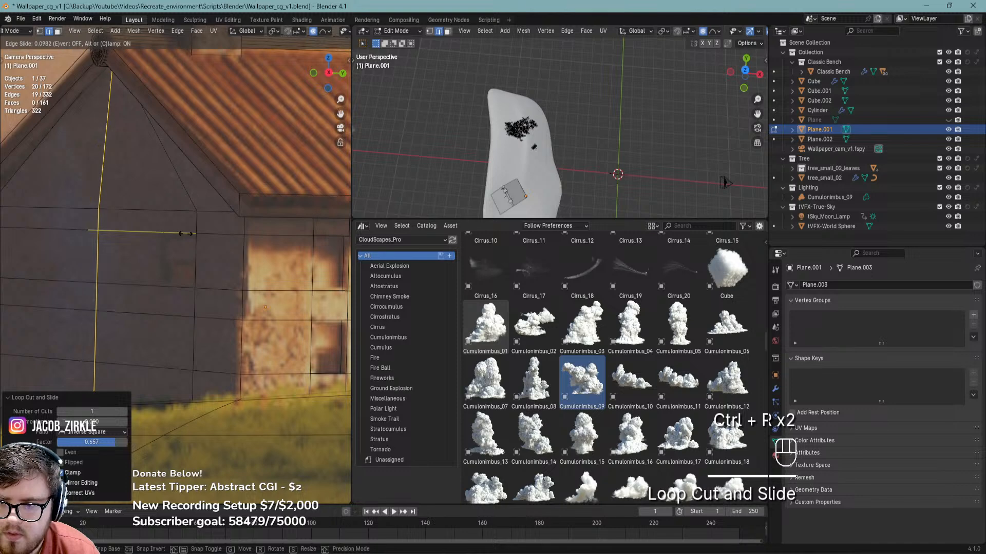
click(243, 232)
Extrude the upper window face of the gable wall inward and leave mesh editing
key(3)
click(185, 267)
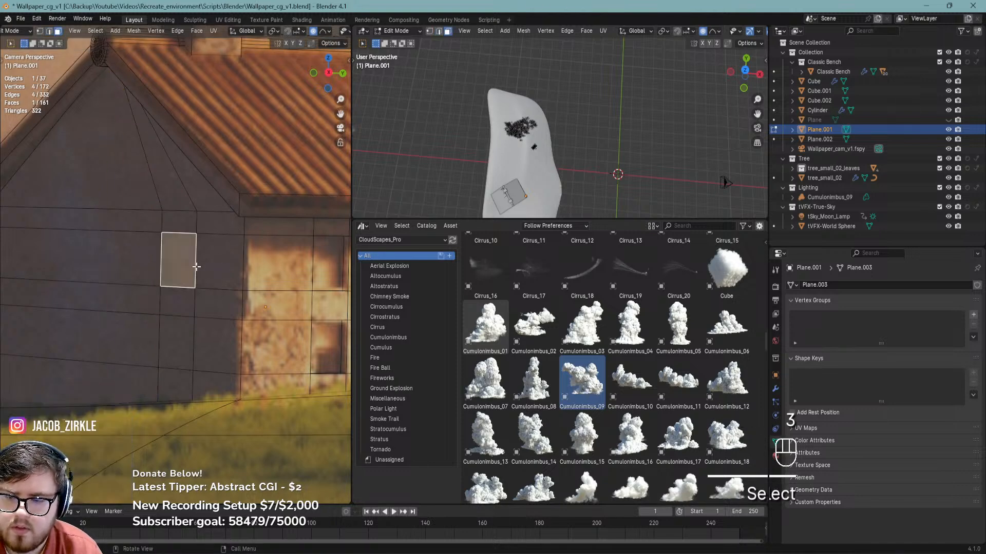
key(e)
click(204, 266)
key(Tab)
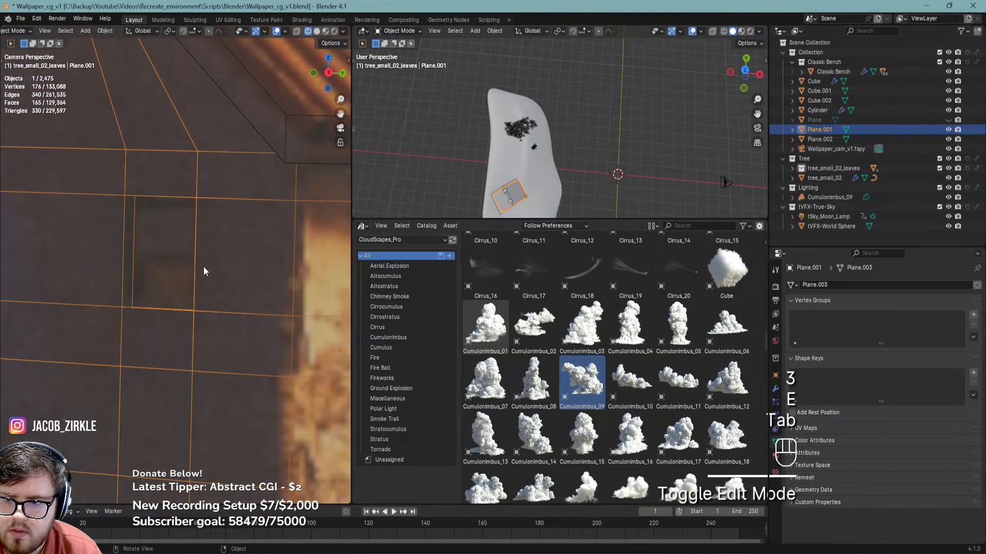
Check the house against the reference image and save the file
scroll(195, 268, down, 5)
shift+middle_drag(221, 272, 180, 300)
key(ctrl+s)
scroll(214, 287, down, 1)
key(ctrl+s)
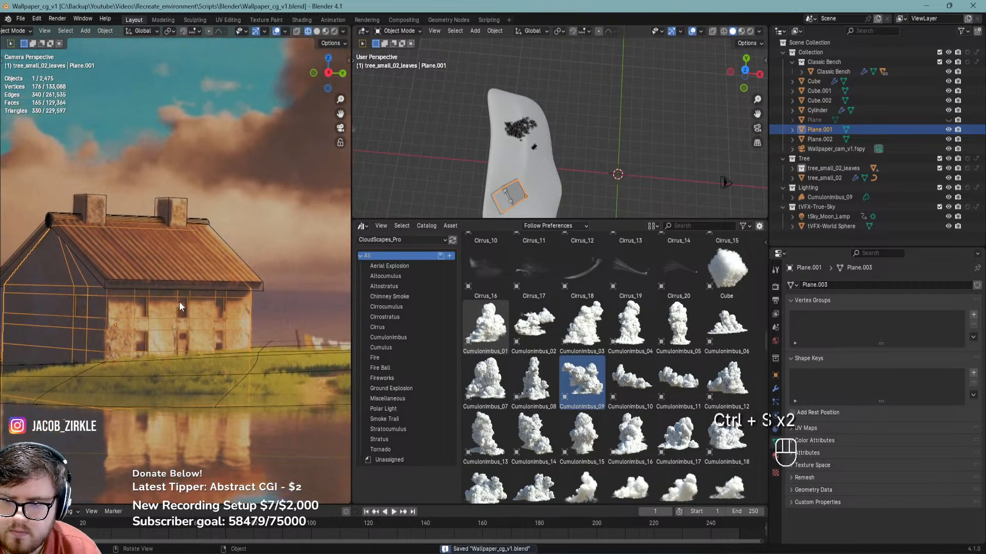
scroll(180, 301, up, 5)
key(ctrl+s)
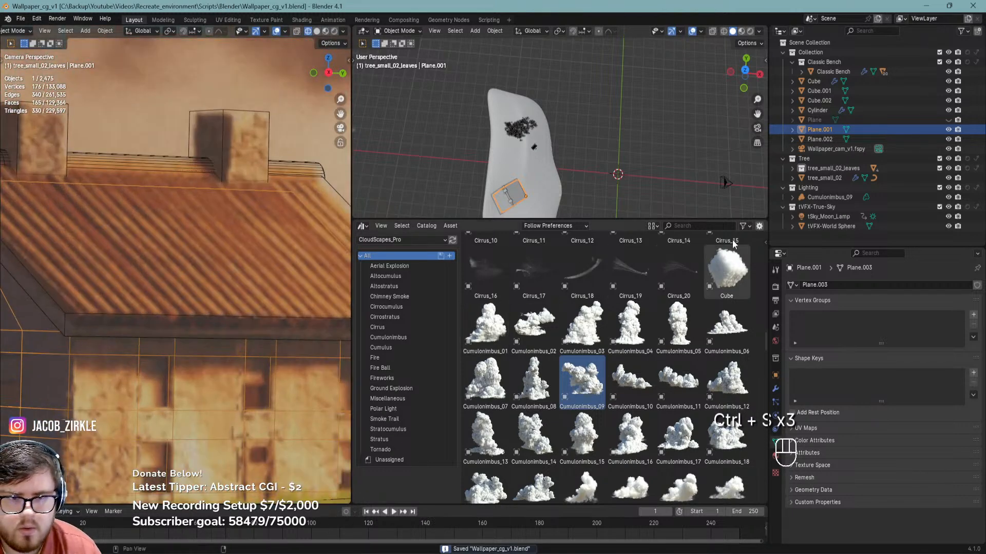
Search all asset libraries for "roof" across every catalog
click(682, 226)
text(roo)
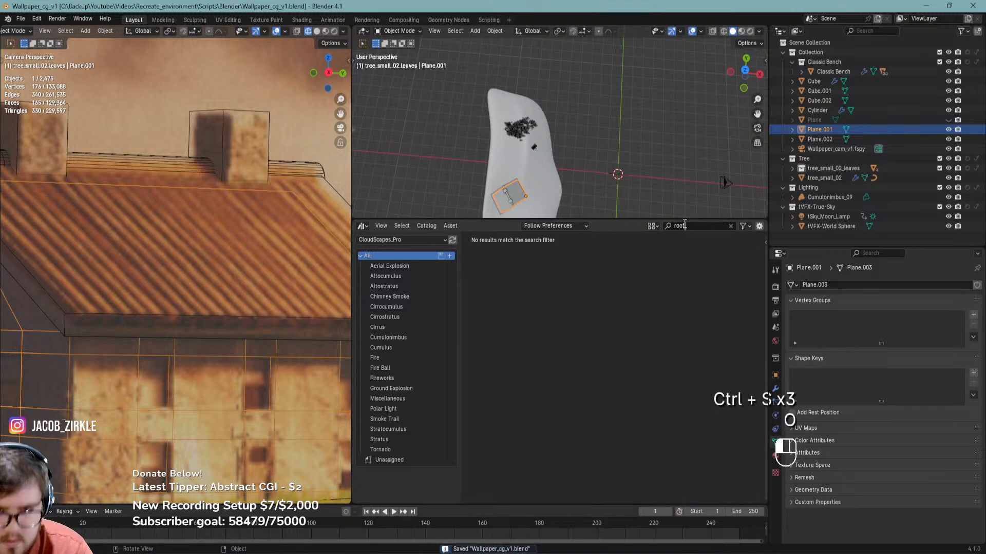
click(412, 243)
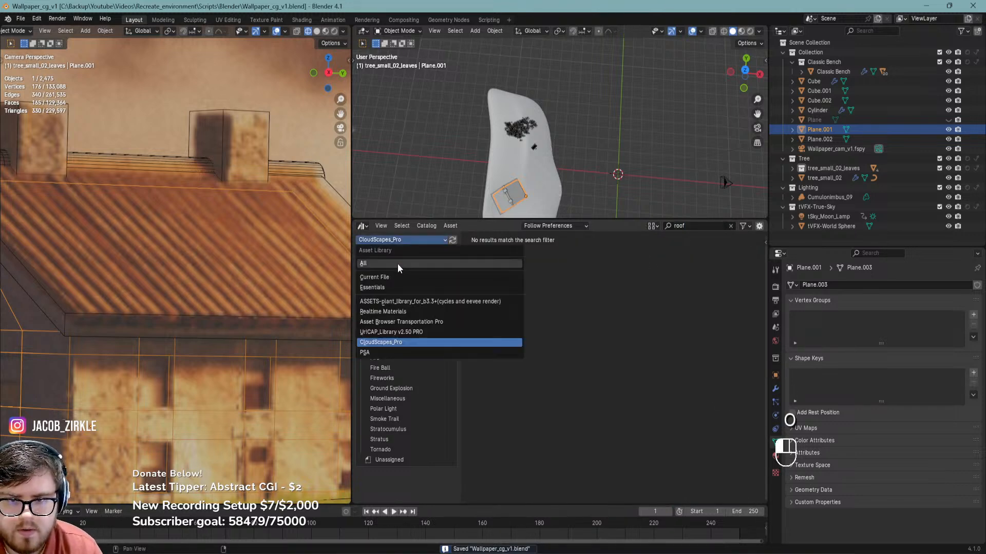
click(397, 263)
click(403, 275)
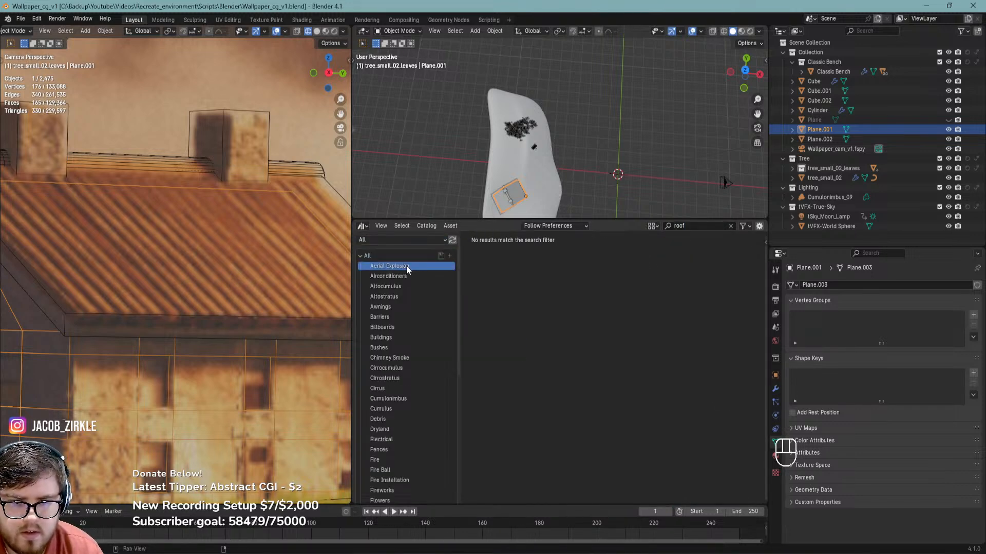
click(405, 286)
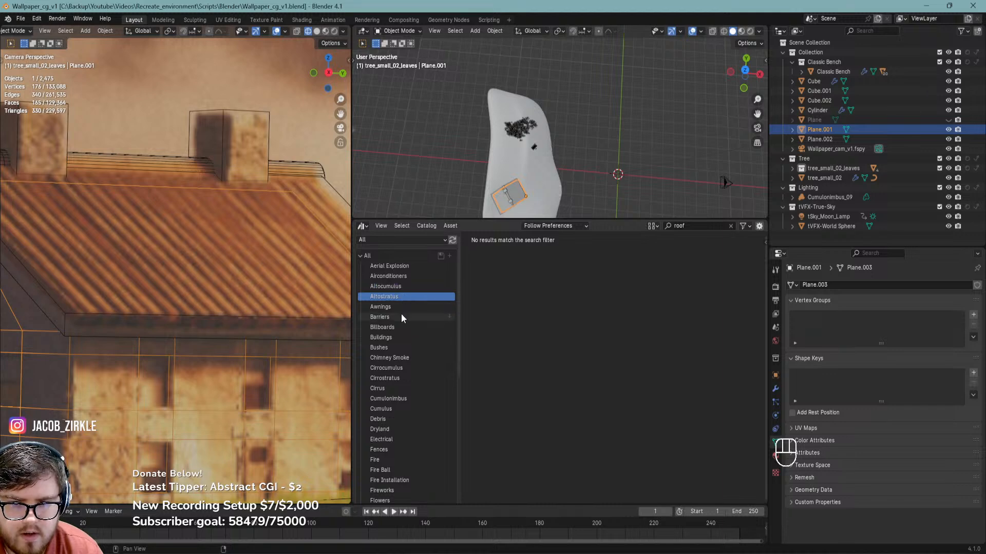
click(398, 306)
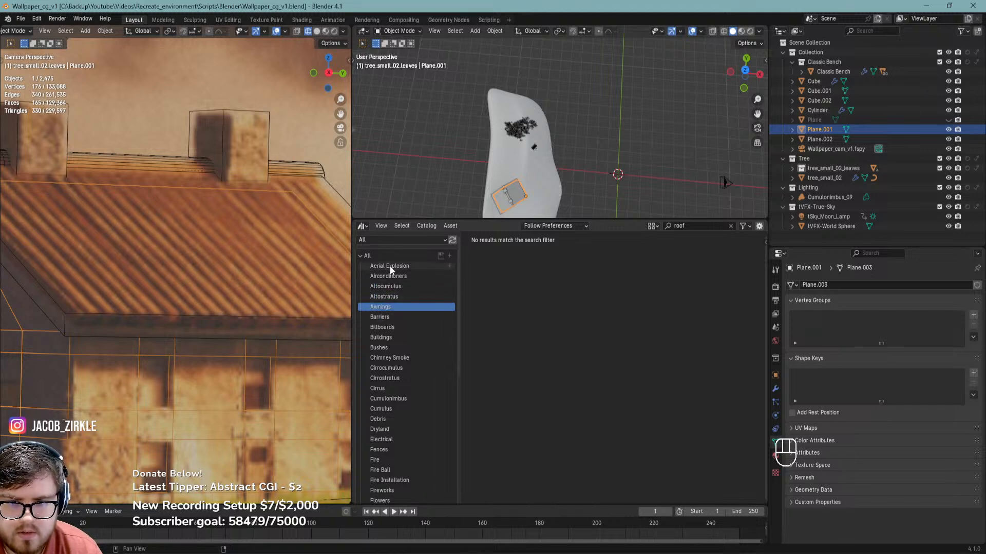
click(374, 255)
click(361, 255)
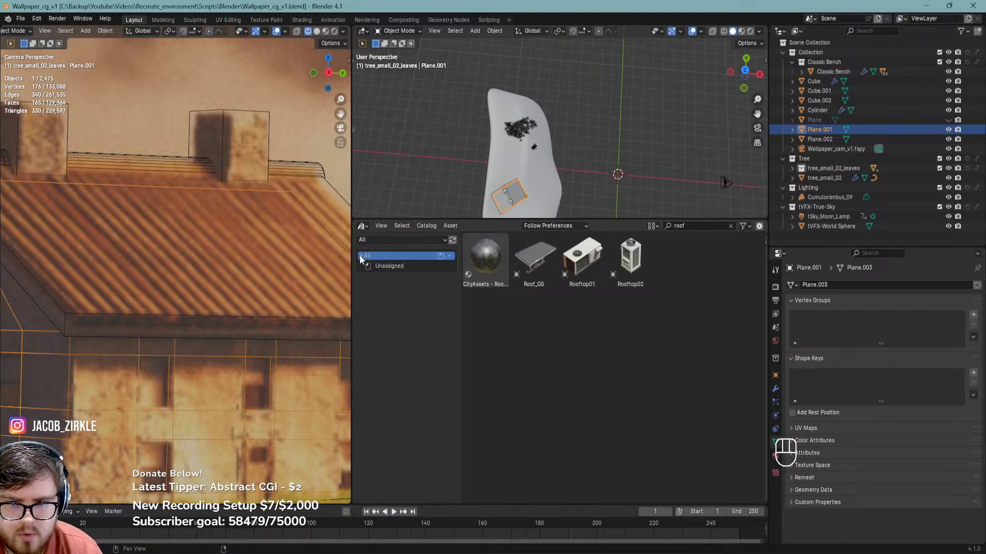
Compare the house's roof, gable and front wall with the reference image and save the file
scroll(97, 319, down, 4)
shift+middle_drag(252, 299, 172, 232)
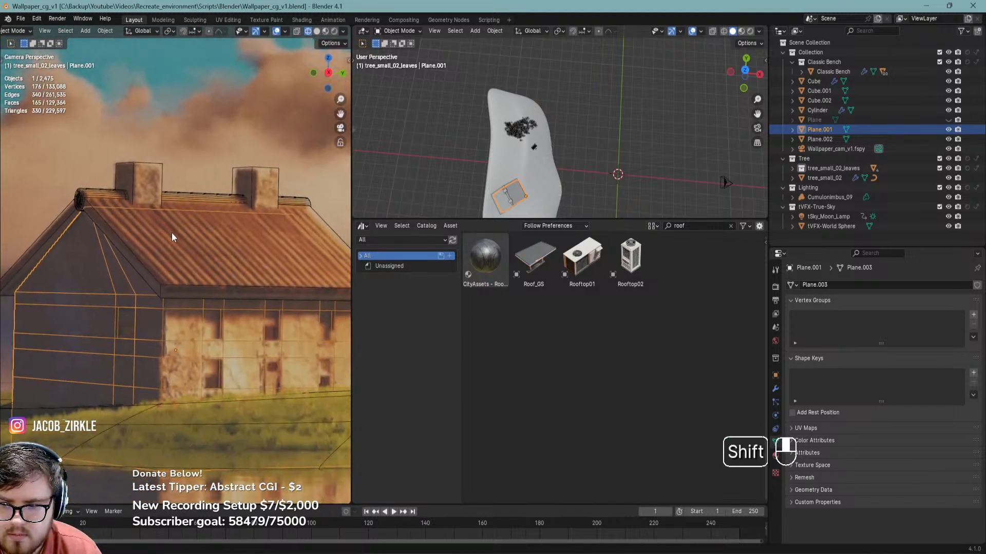
key(ctrl+s)
shift+middle_drag(224, 330, 159, 318)
scroll(157, 313, up, 4)
scroll(158, 318, down, 4)
key(ctrl+s)
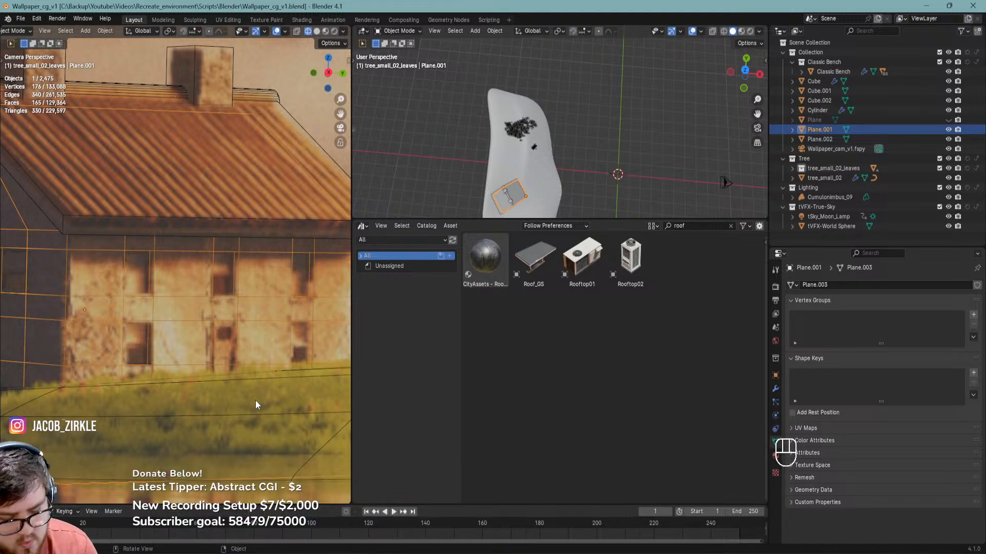
Scale the tree_small_02 tree down to about 0.734 against the reference tree and save the file
scroll(254, 400, down, 8)
shift+middle_drag(255, 354, 309, 331)
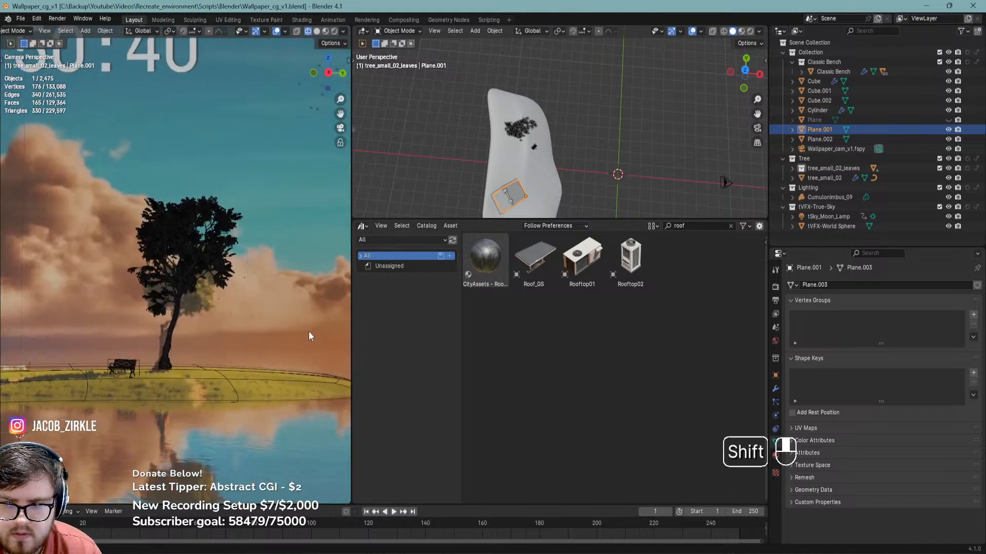
key(ctrl+s)
scroll(170, 314, up, 4)
shift+middle_drag(203, 328, 233, 331)
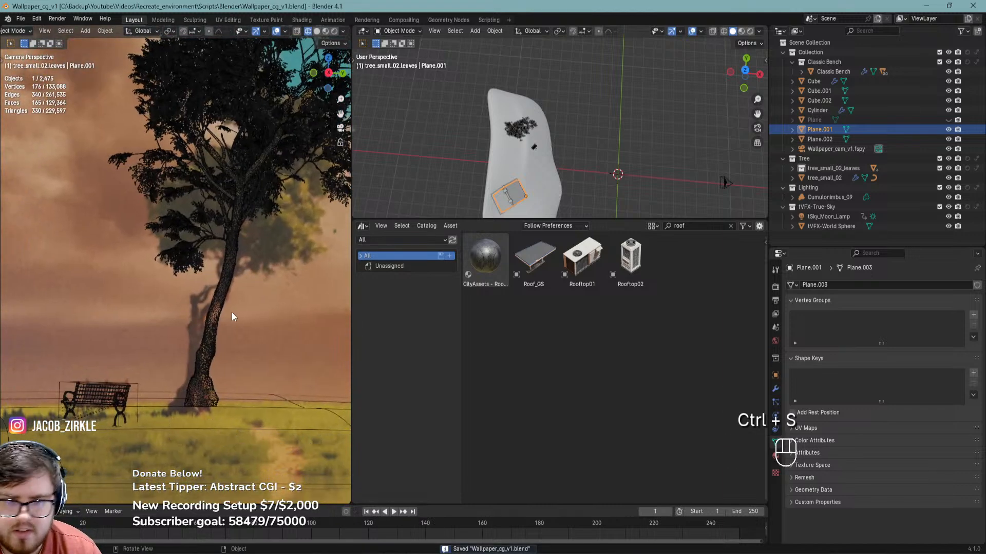
click(826, 177)
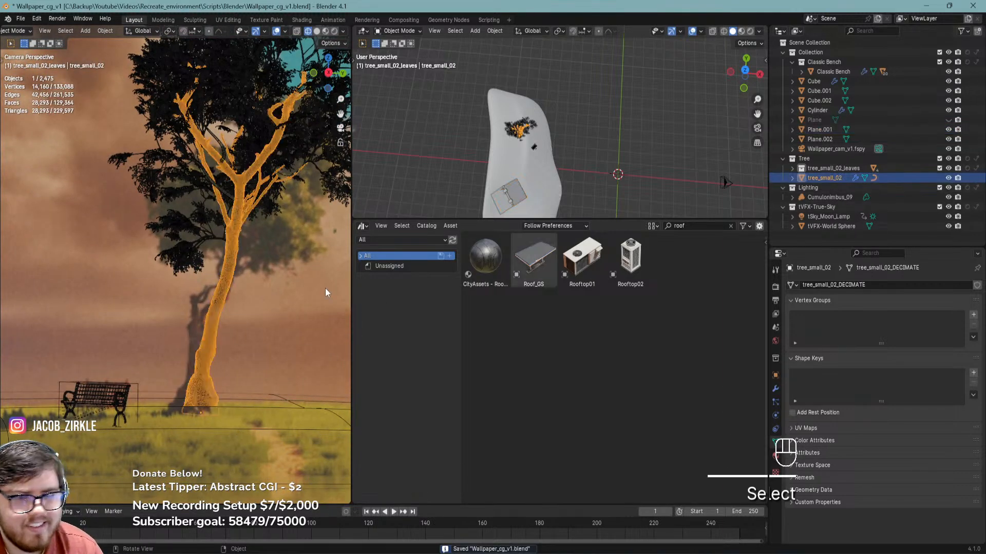
key(s)
click(285, 322)
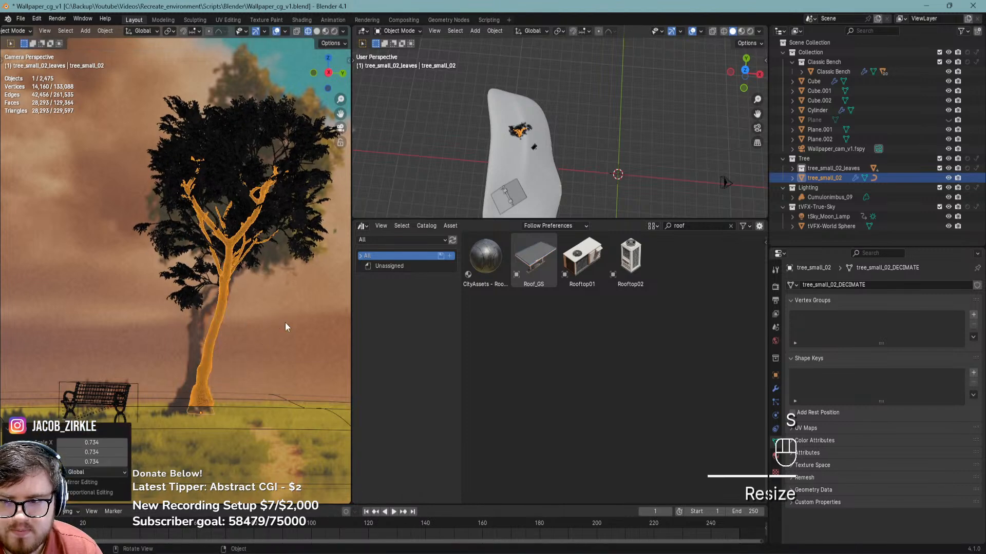
scroll(257, 333, down, 2)
shift+middle_drag(256, 333, 239, 316)
key(ctrl+s)
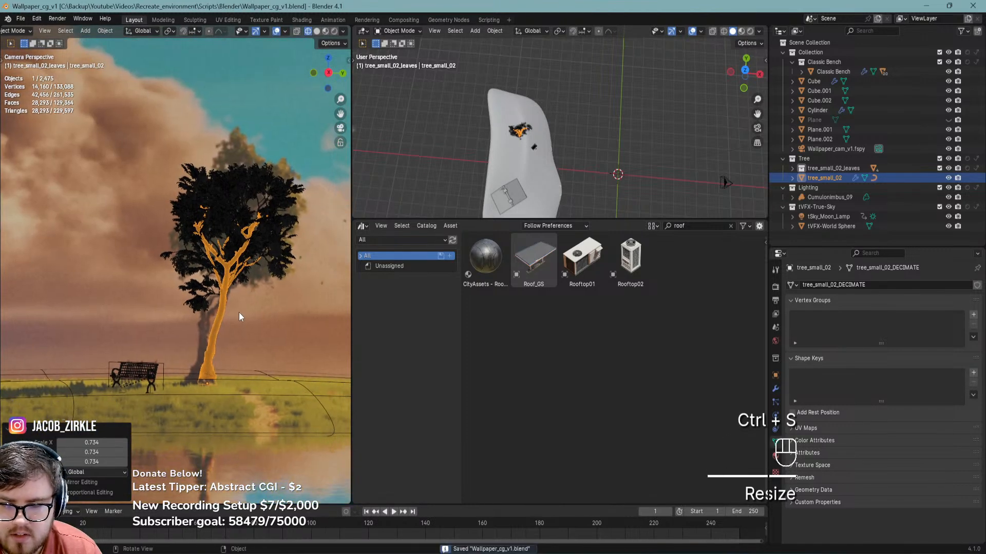
Select the tree's branches object, save the file, and show its curve data in an enlarged properties editor
click(243, 229)
key(ctrl+s)
click(775, 415)
drag(827, 249, 831, 156)
click(775, 341)
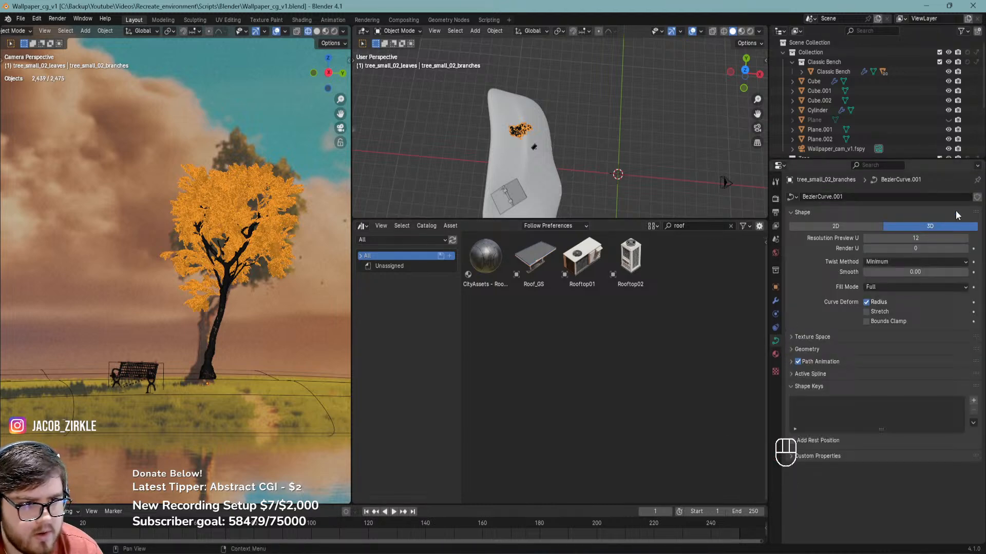
Try switching the branches curve from 3D to 2D, undo the change and save the file
click(844, 228)
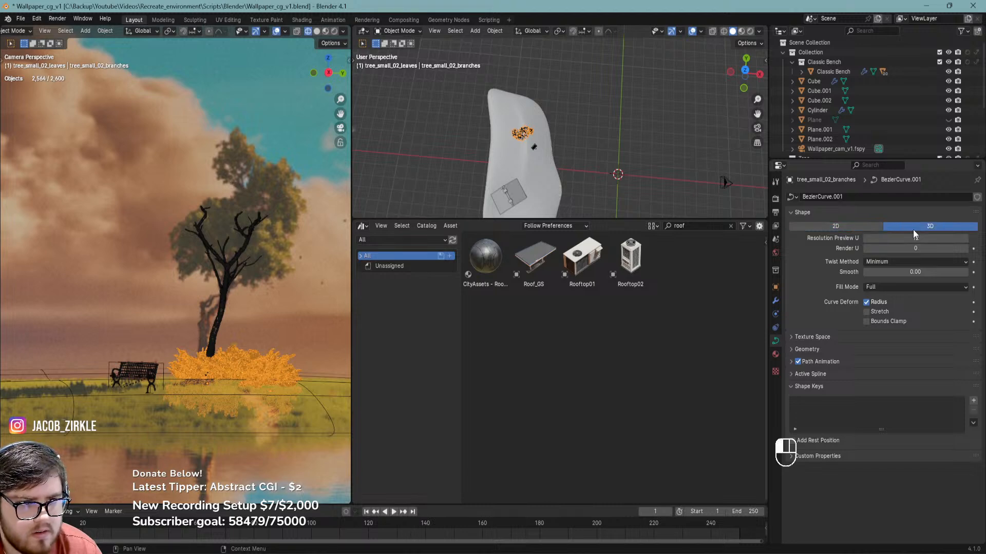
key(ctrl+z)
key(ctrl+z)
key(ctrl+s)
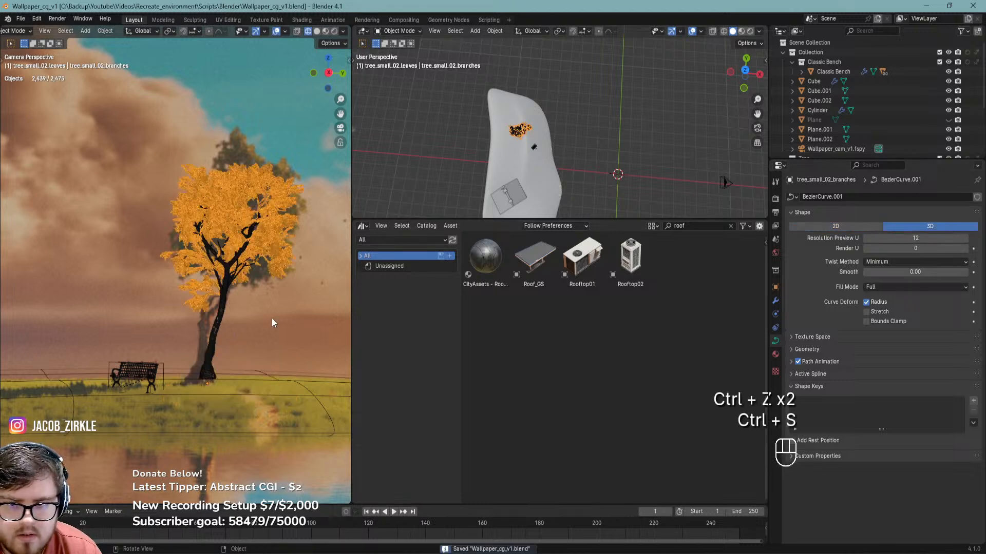
Try converting the tree's branches curve to a mesh and undo the conversion
right_click(215, 261)
mouse_move(187, 110)
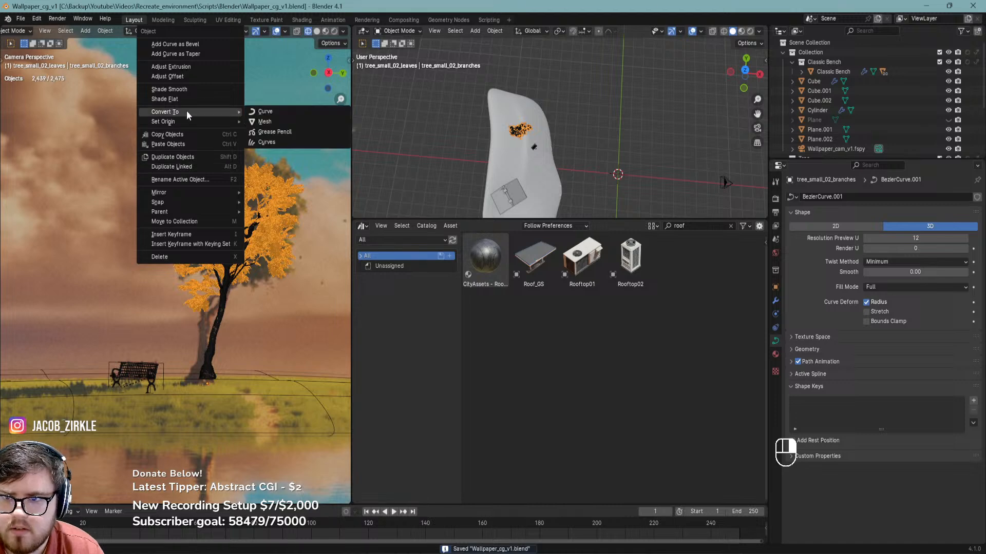
click(292, 122)
key(ctrl+z)
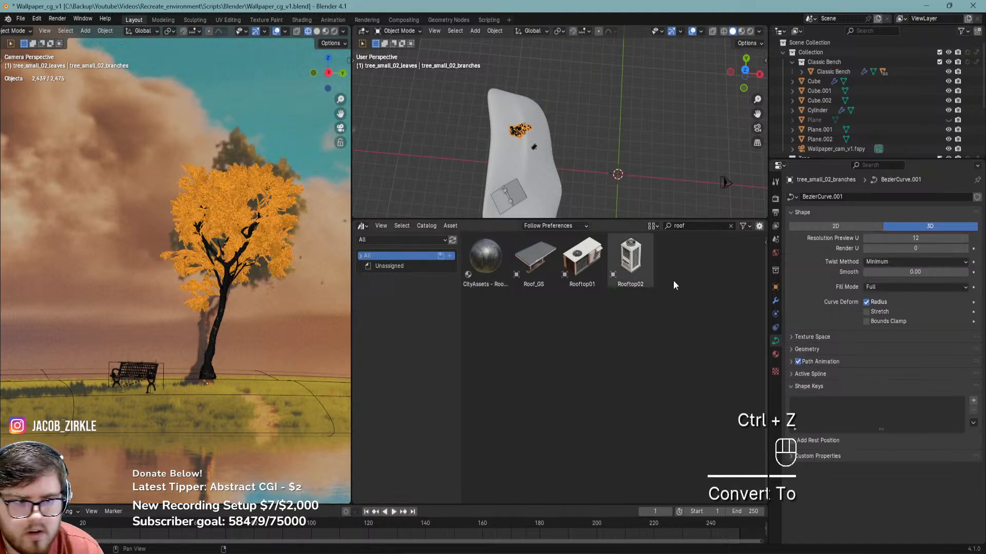
Try to apply the GeometryNodes modifier on the tree's branches curve
click(776, 301)
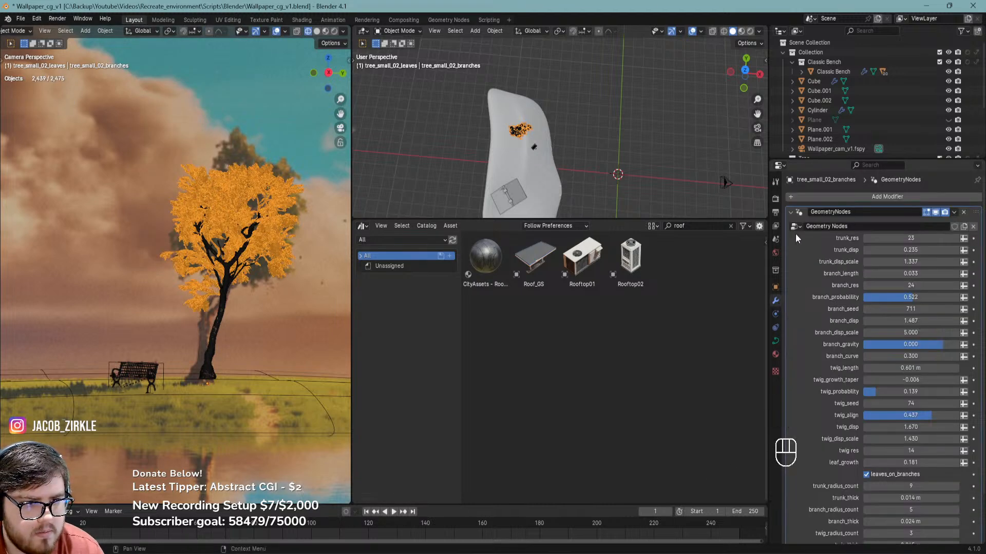
click(955, 212)
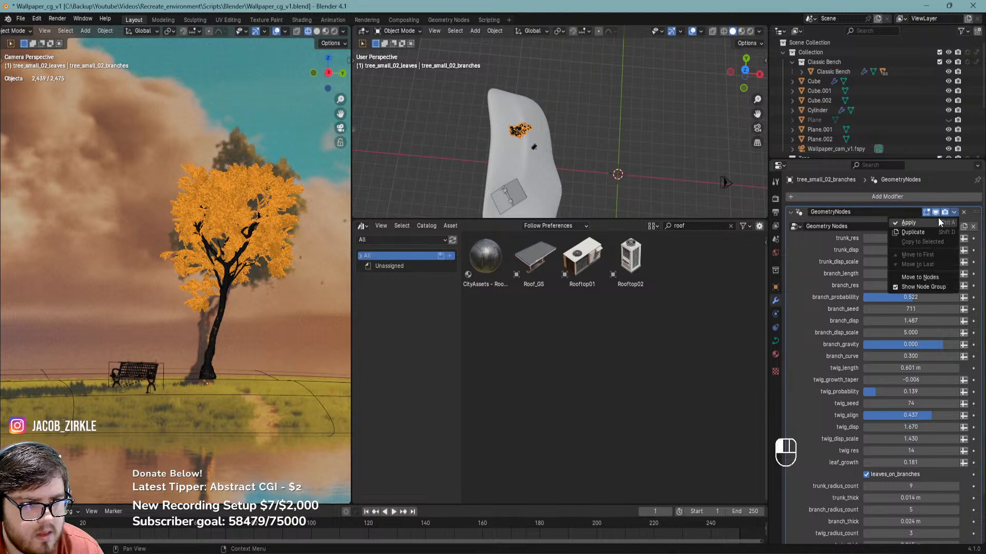
click(925, 220)
click(954, 212)
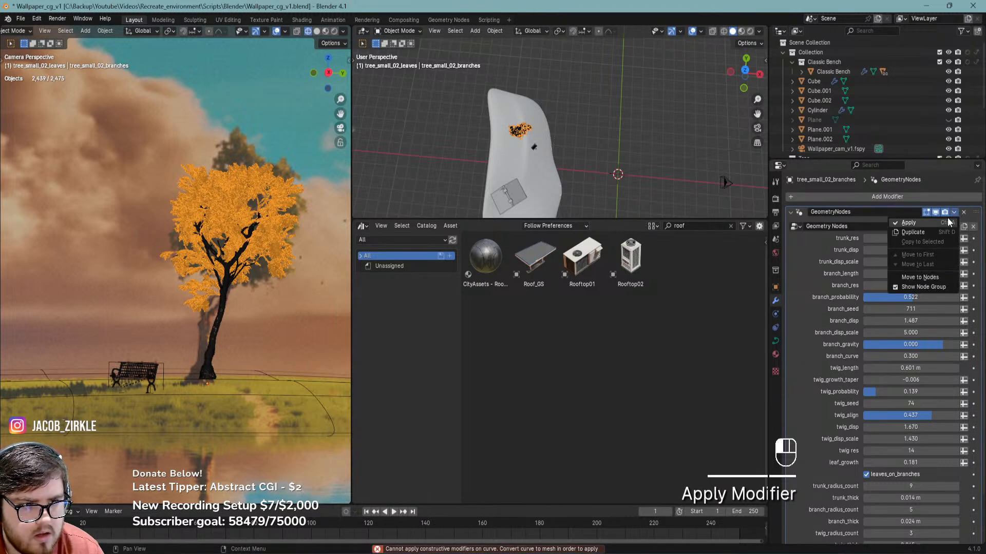
click(947, 219)
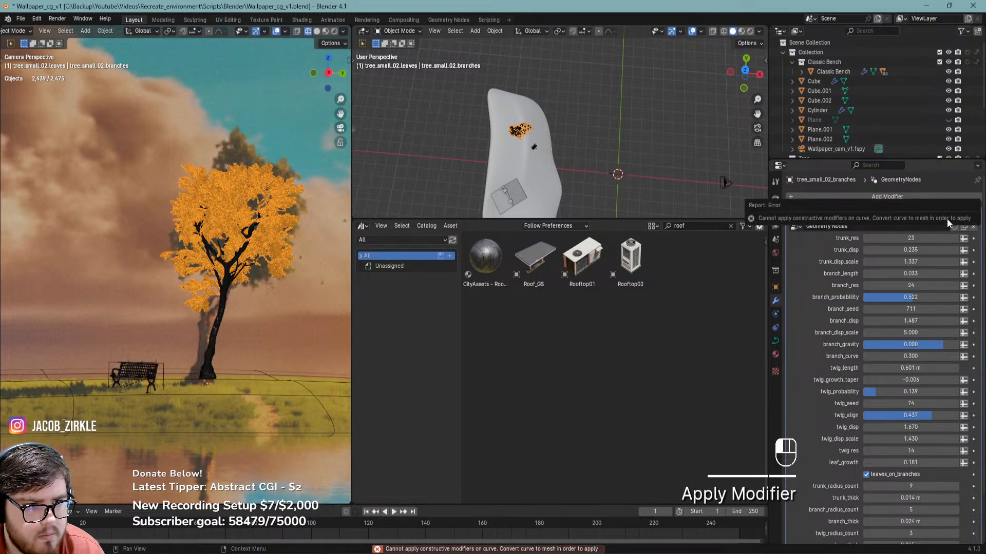
Try the mesh conversion on the branches again, inspect the twigs, undo it and save the file
right_click(246, 246)
mouse_move(229, 232)
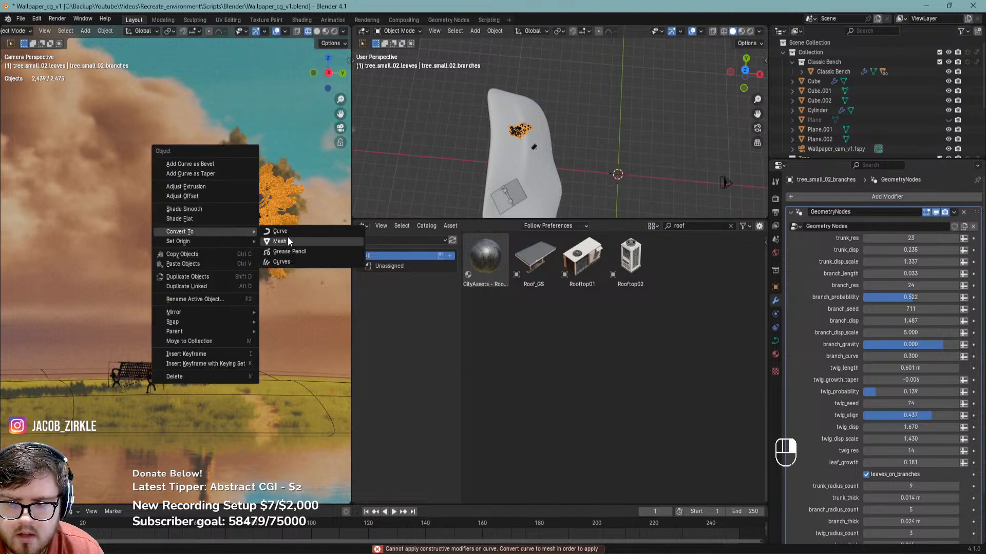
click(286, 237)
scroll(240, 222, up, 4)
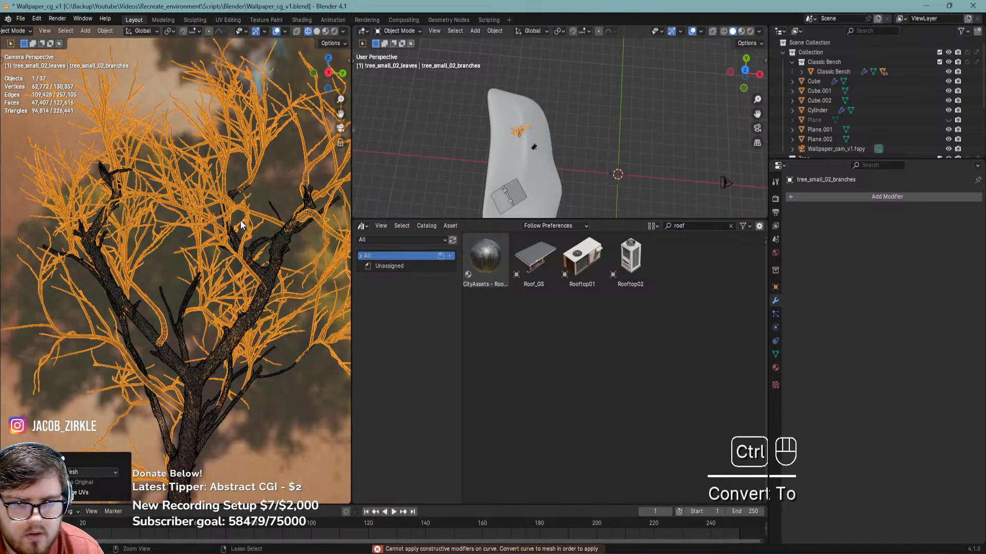
key(ctrl+z)
key(ctrl+s)
scroll(236, 222, down, 3)
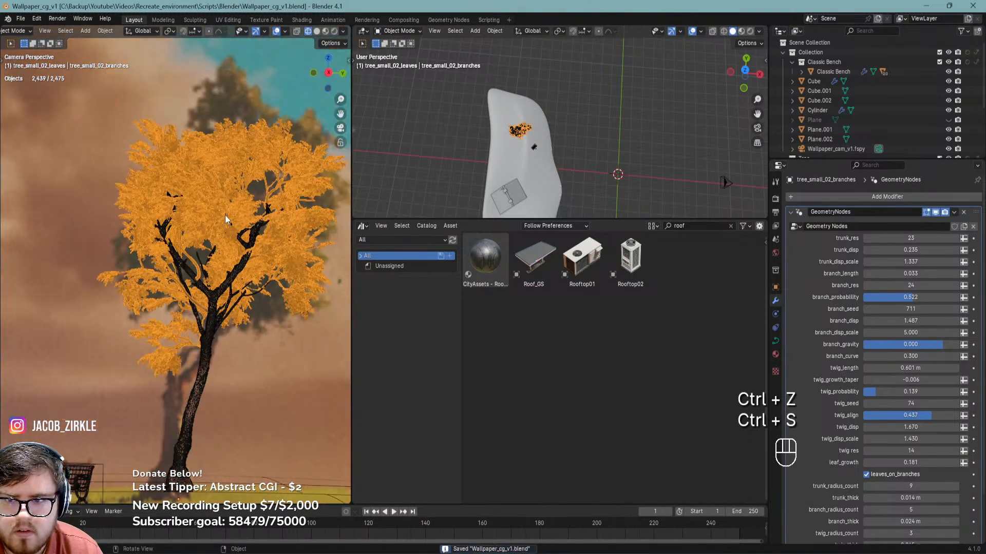
Retry applying the branches' GeometryNodes modifier after saving, and expand its settings again
click(263, 219)
key(ctrl+s)
click(948, 214)
click(954, 211)
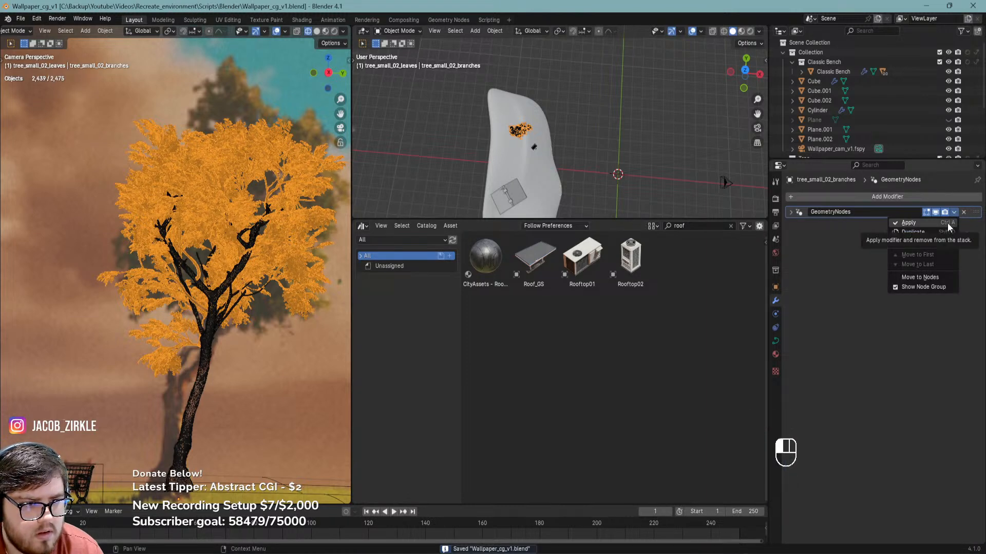
click(944, 223)
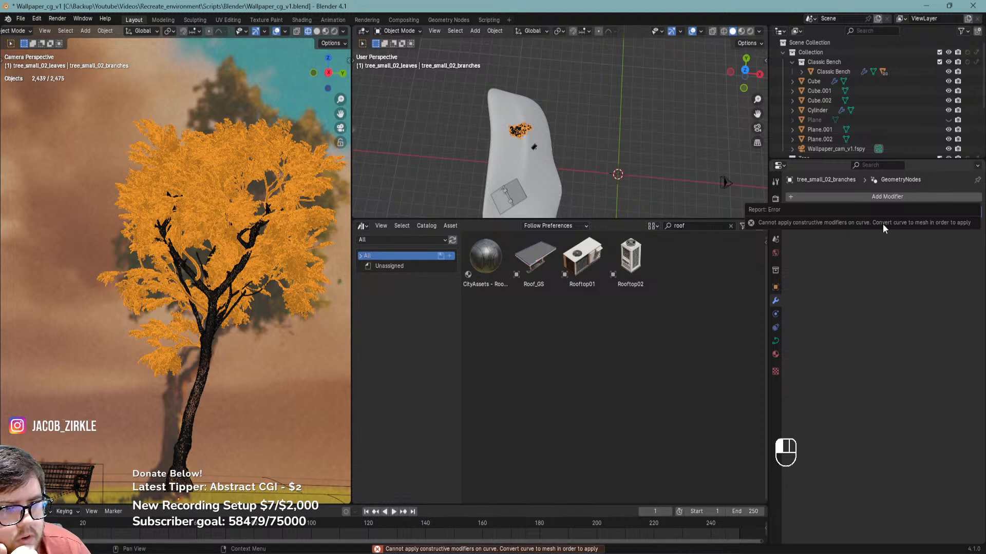
click(789, 212)
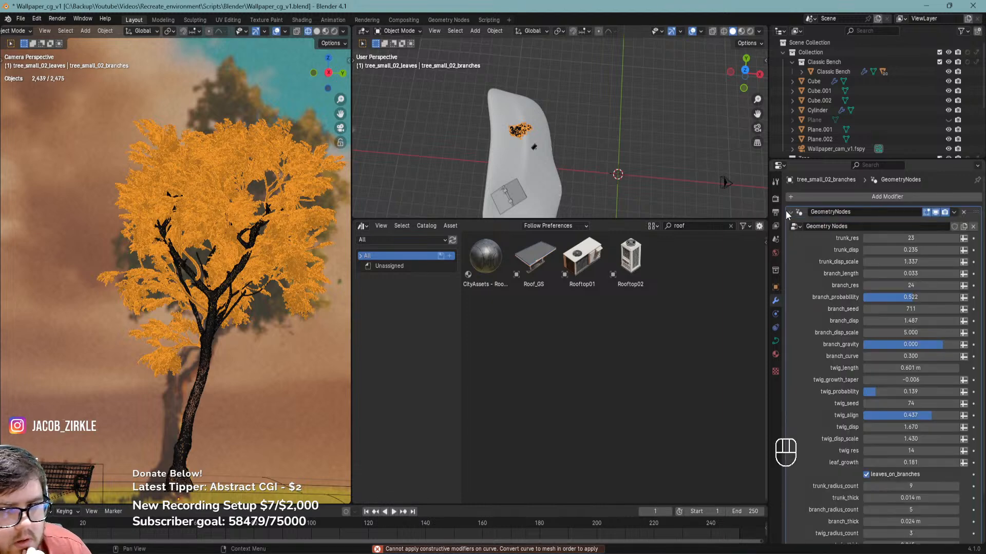
Examine the tree's branches and leaves up close outside the camera view and save the file
middle_drag(255, 205, 203, 216)
scroll(227, 257, up, 6)
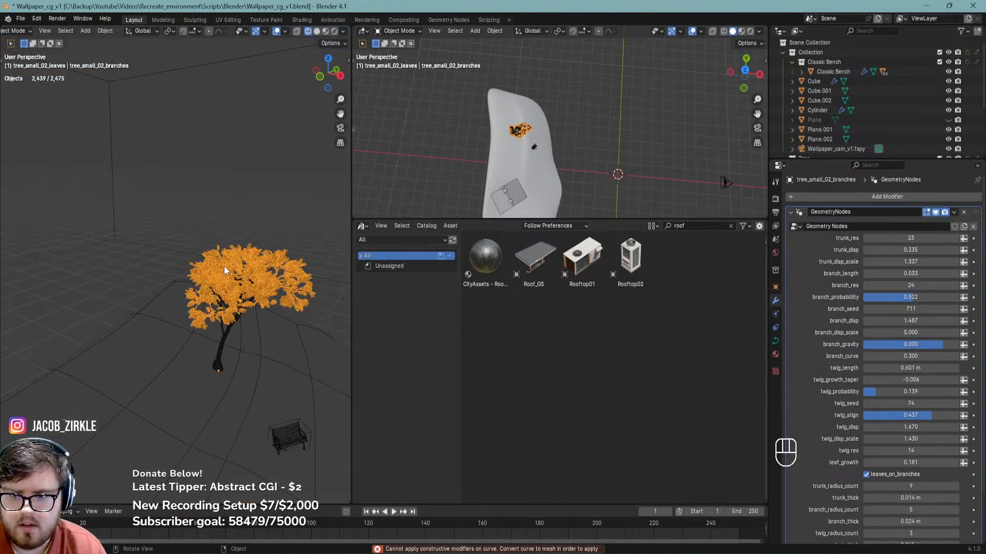
scroll(238, 285, up, 2)
click(297, 371)
shift+middle_drag(298, 370, 171, 269)
click(171, 269)
scroll(157, 248, up, 3)
key(ctrl+s)
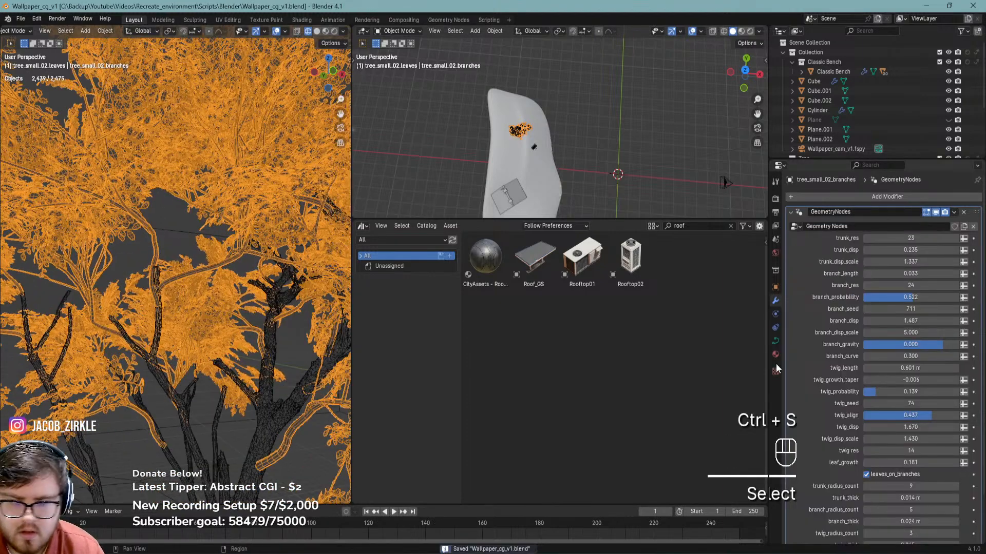
Try converting the branches curve to a mesh once more, undo it, save, and return to the camera view
click(774, 341)
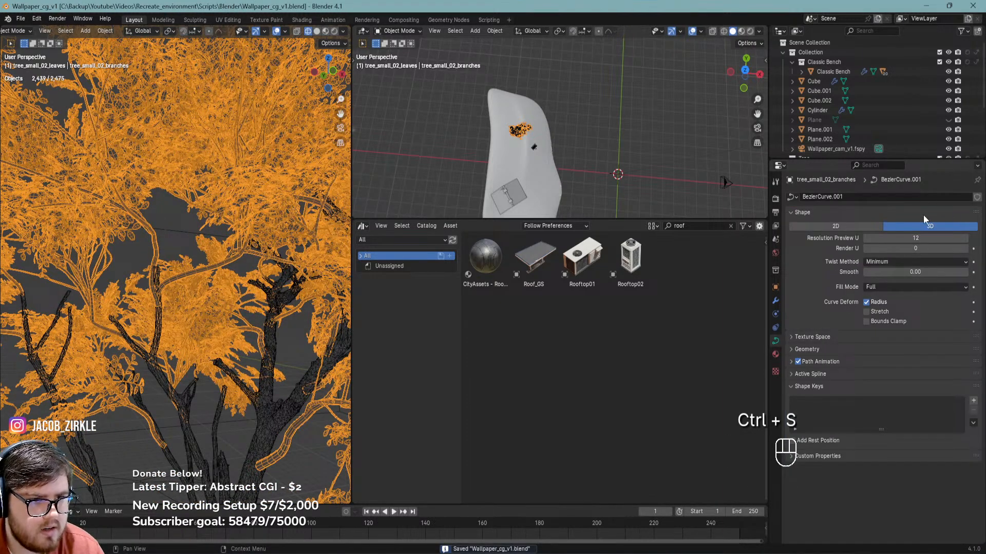
right_click(173, 283)
mouse_move(172, 283)
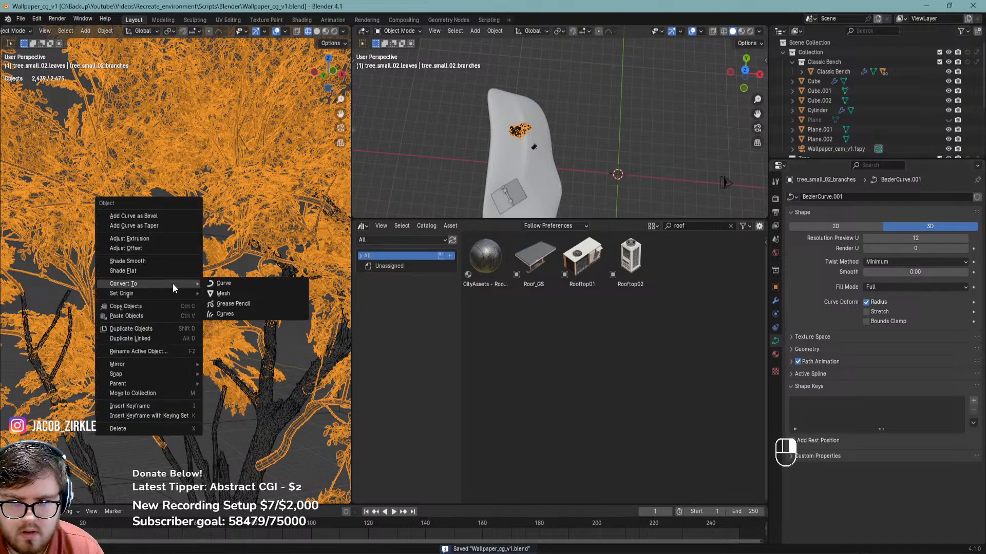
click(238, 295)
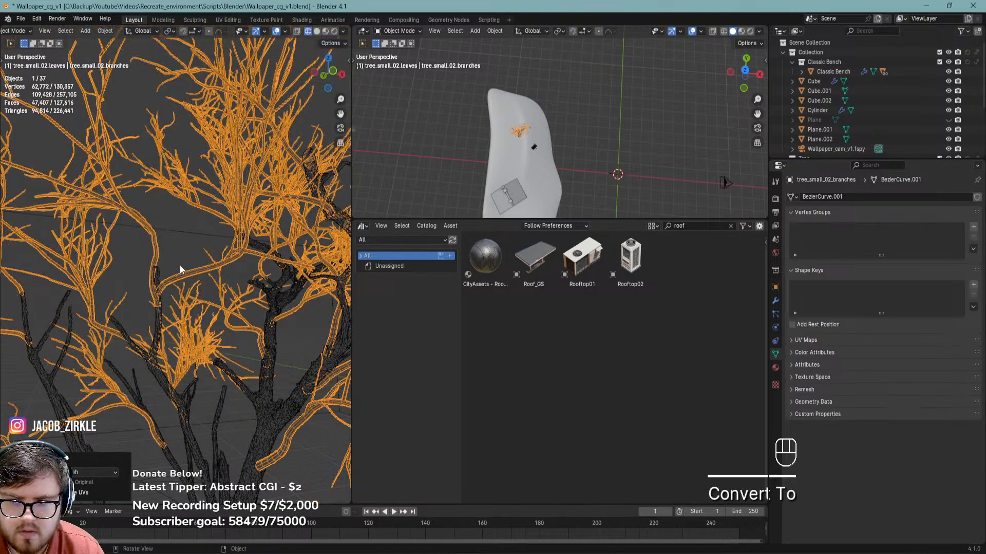
key(ctrl+z)
key(ctrl+s)
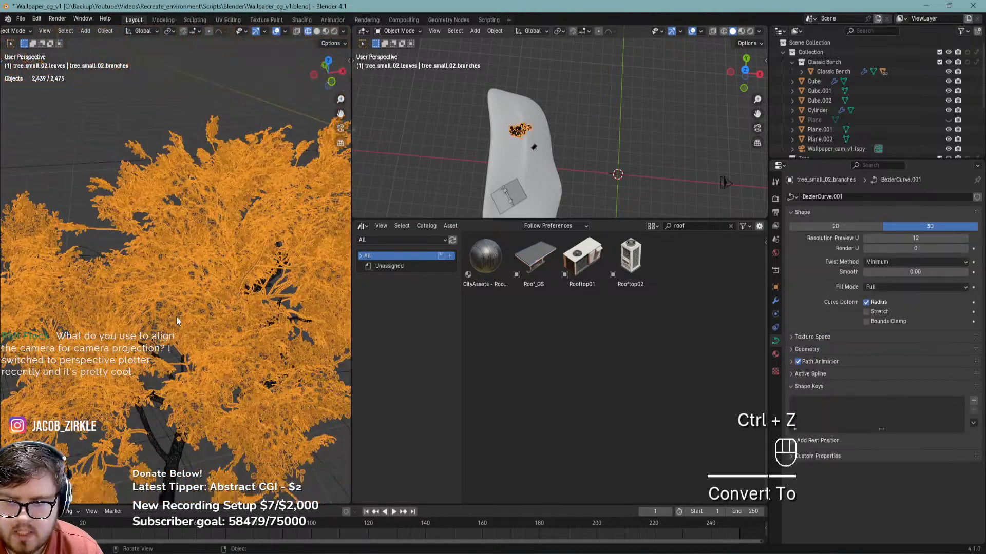
key(KP_0)
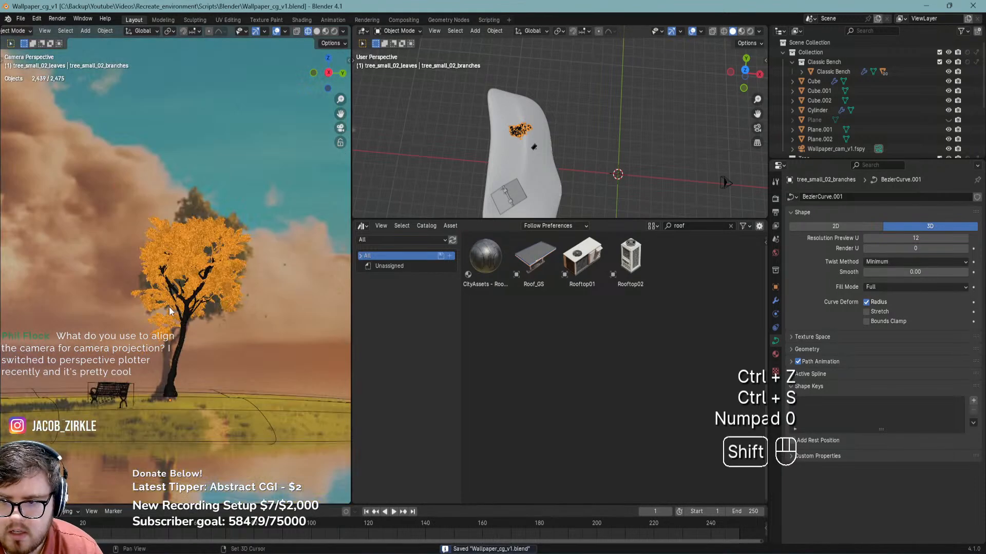
Save the file and try to join the selected leaves and branches with the tree trunk
key(ctrl+s)
click(221, 300)
shift+click(230, 233)
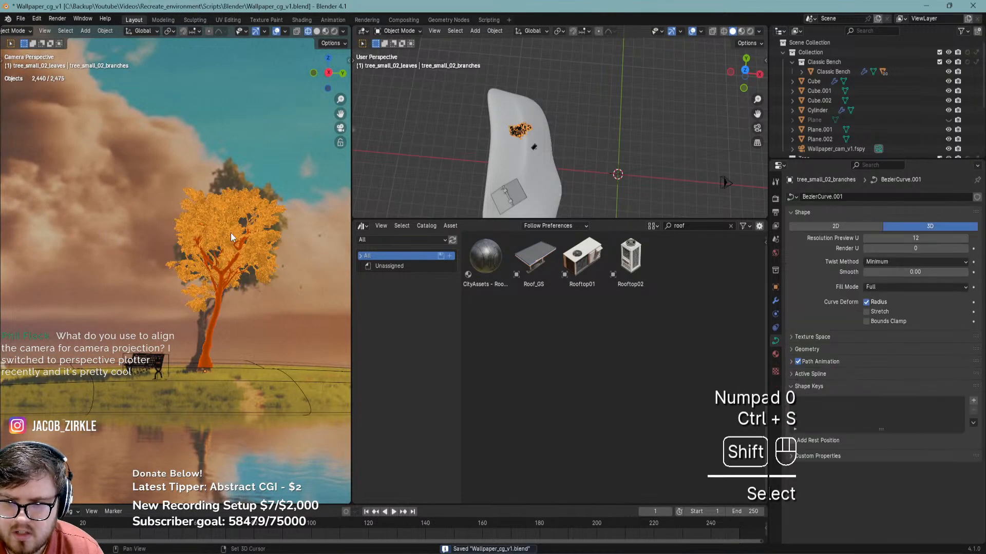
key(ctrl+j)
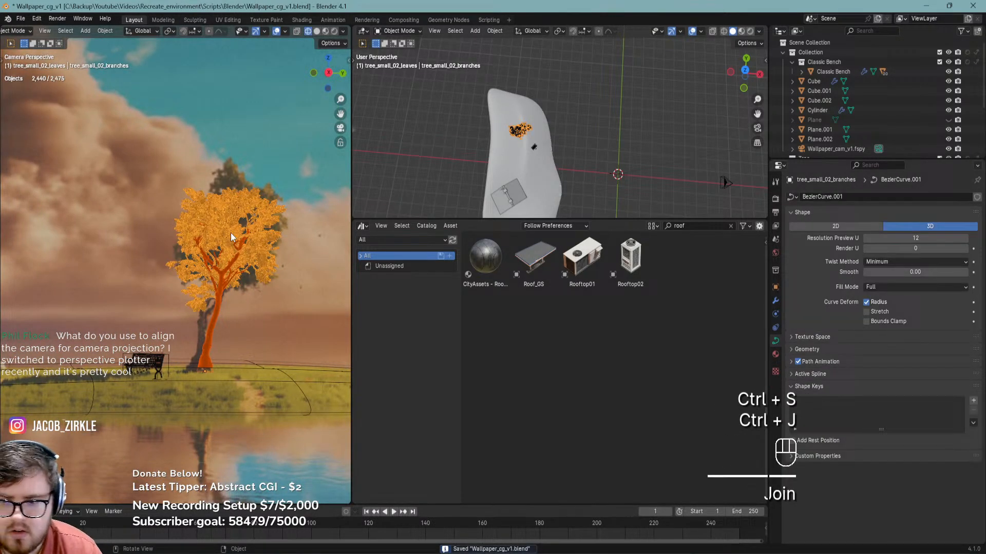
click(221, 288)
key(shift+a)
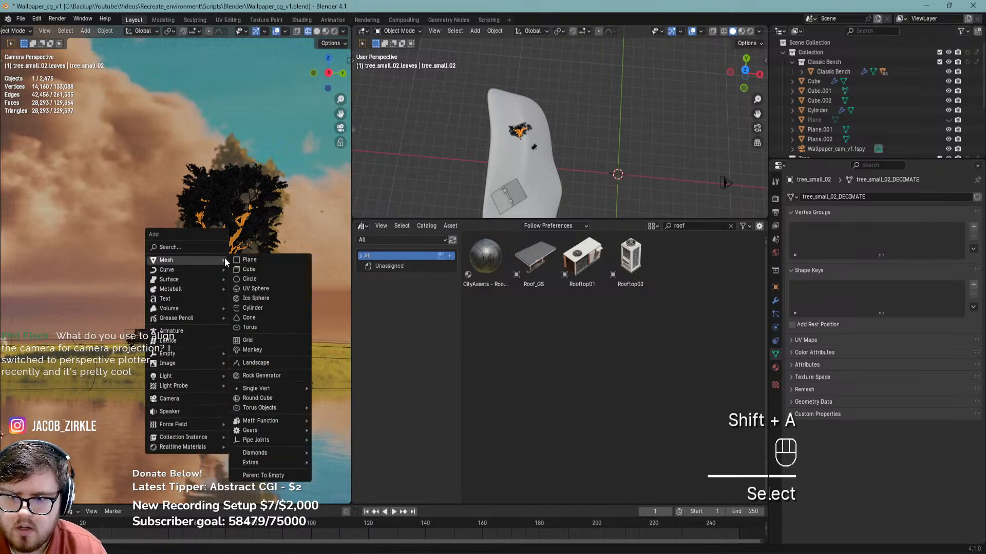
click(245, 270)
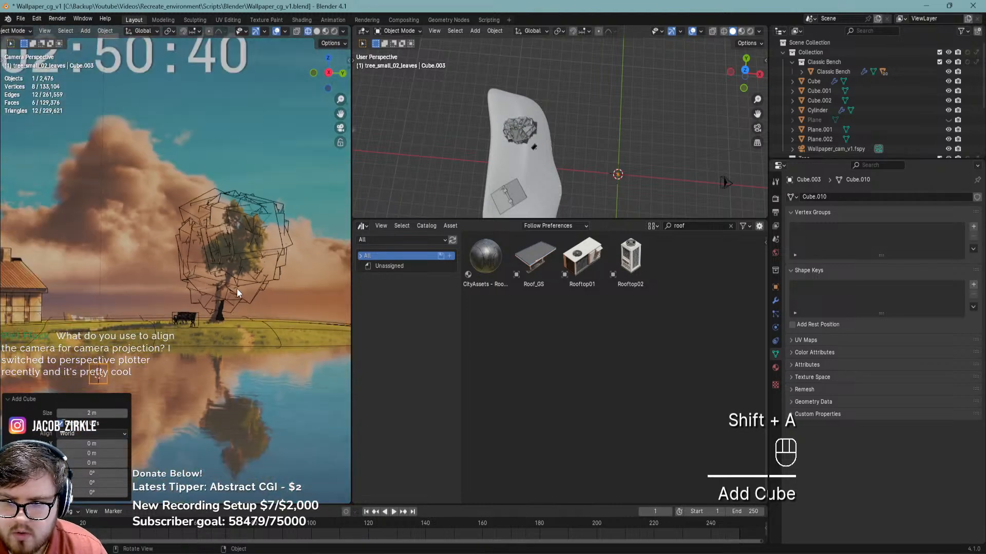
key(ctrl+z)
Make the Tree collection active, save the file and add a cube mesh to that collection
scroll(832, 130, down, 3)
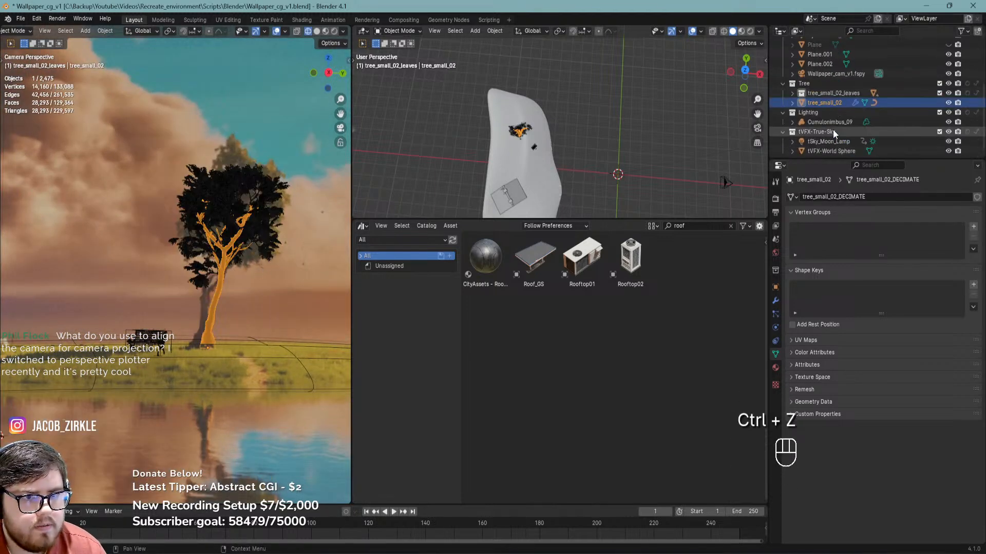
drag(831, 159, 838, 340)
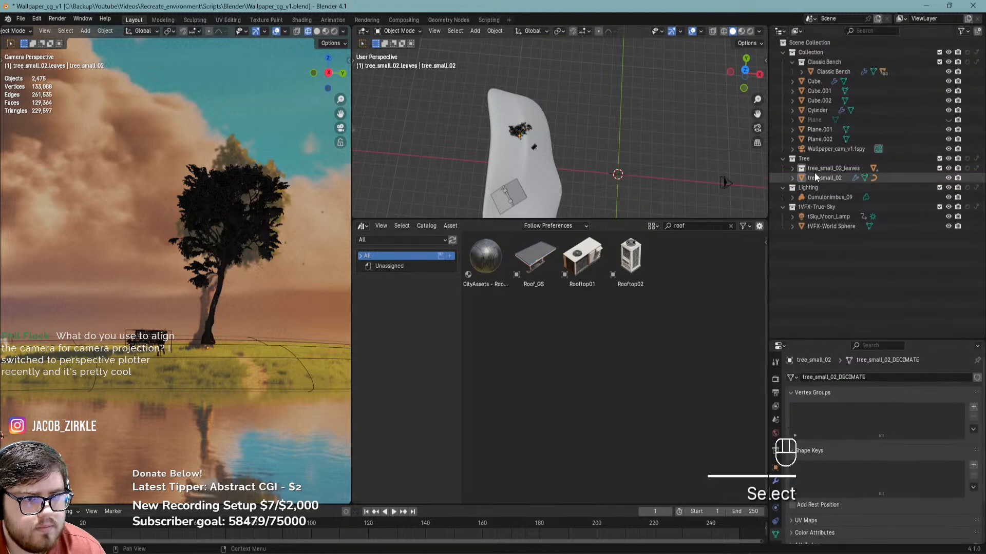
click(795, 159)
key(ctrl+s)
key(shift+a)
mouse_move(181, 291)
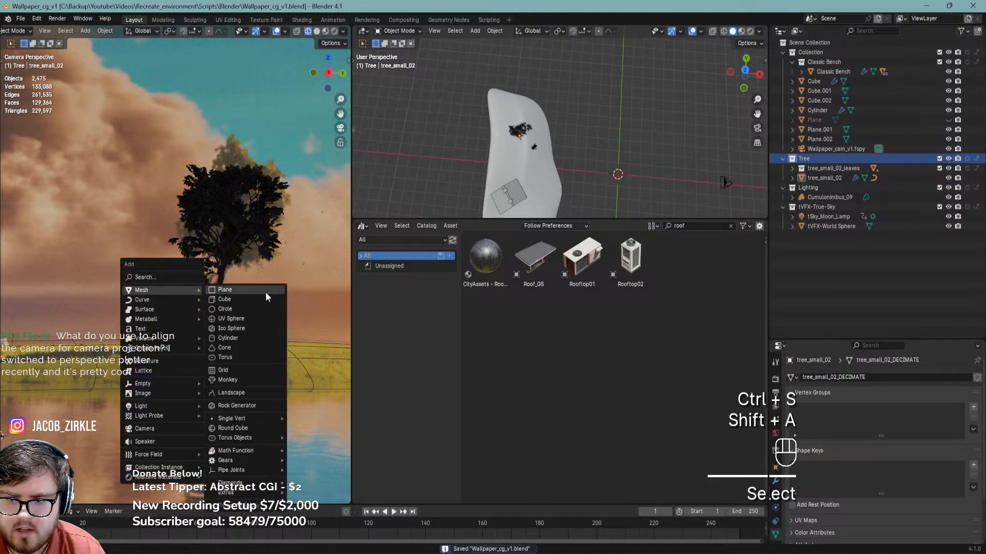
click(251, 298)
Scale the new cube up about 3.4 times and move it across the scene to the tree
key(s)
click(27, 146)
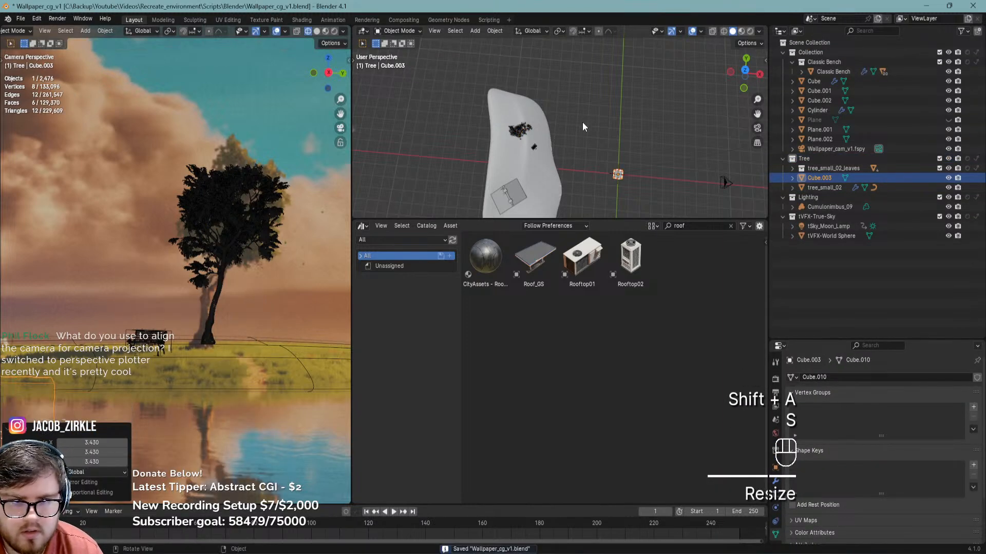
key(g)
click(469, 117)
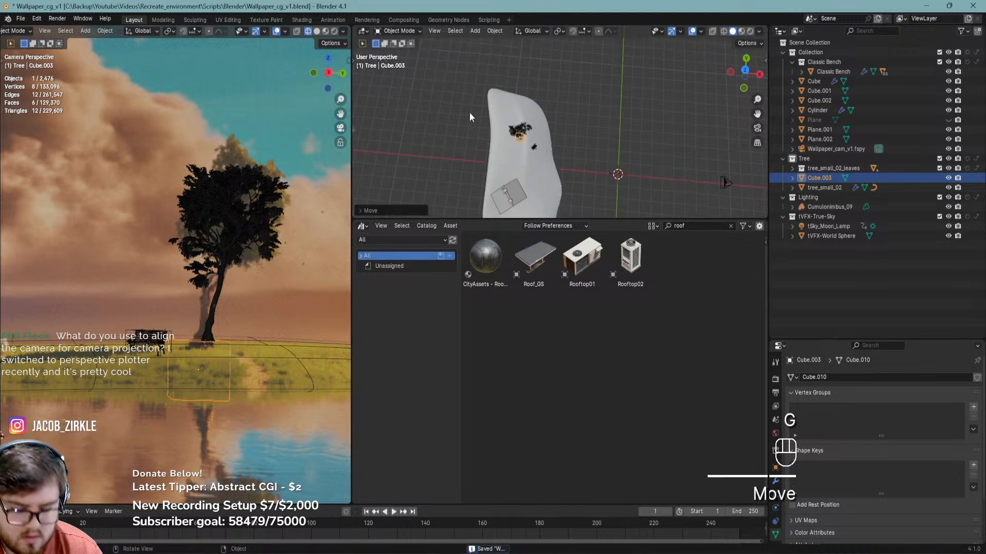
From the right orthographic view, raise and enlarge the cube so it stands on the ground around the tree trunk
key(KP_1)
key(KP_3)
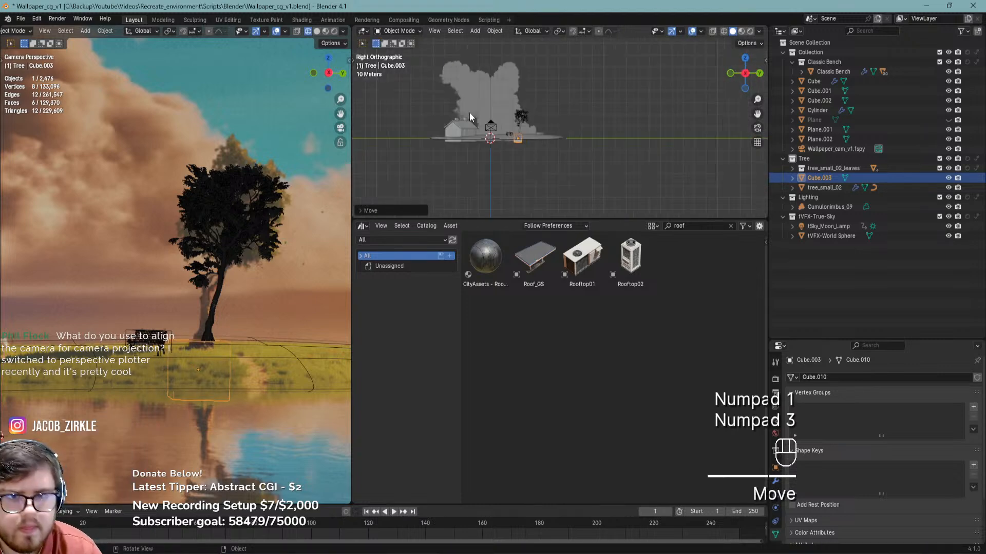
scroll(519, 106, up, 5)
key(g)
click(533, 52)
key(s)
click(630, 85)
key(g)
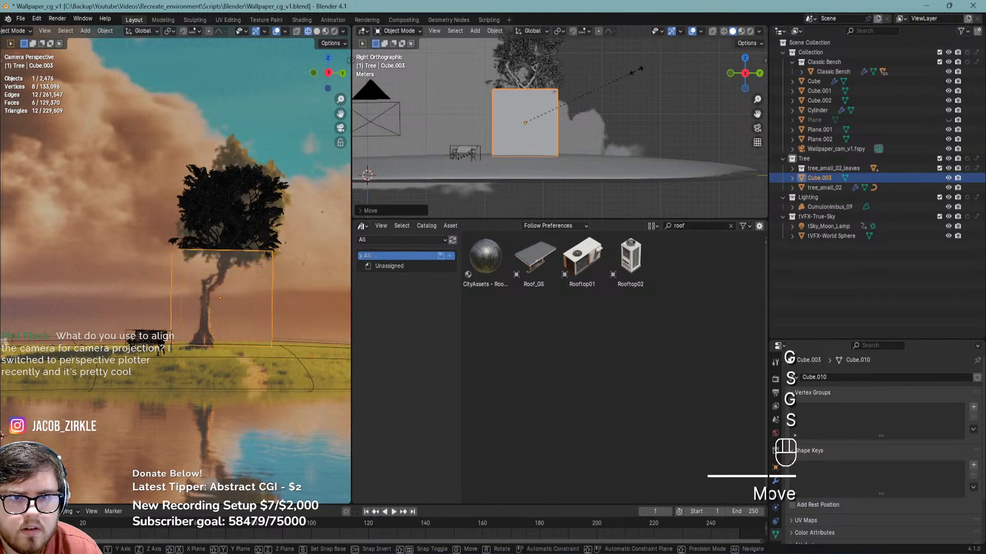
click(639, 72)
key(s)
click(668, 76)
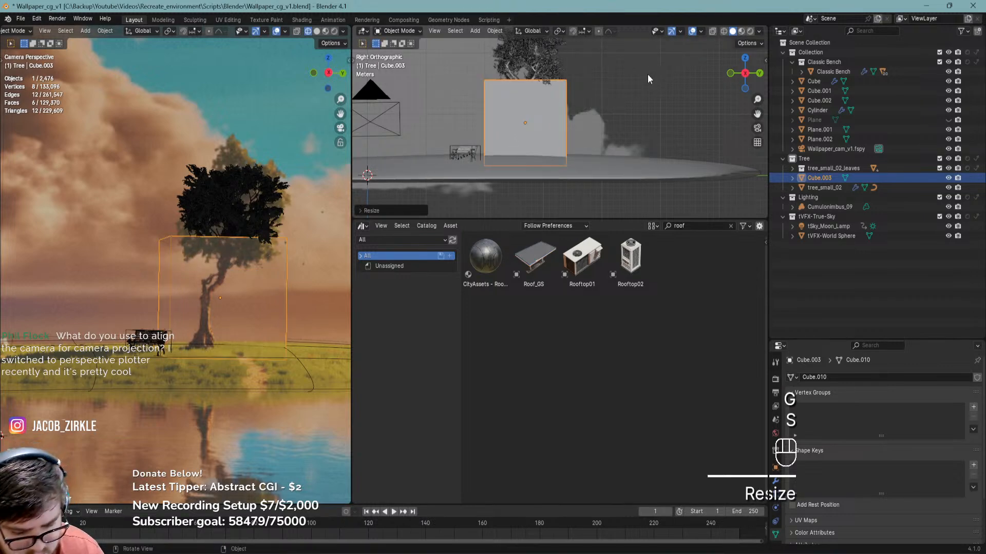
key(g)
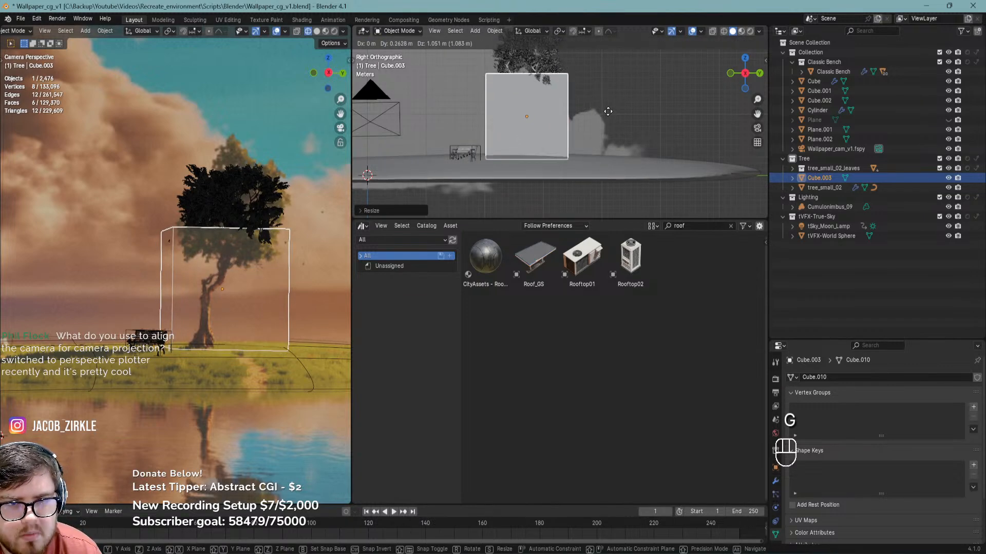
click(609, 116)
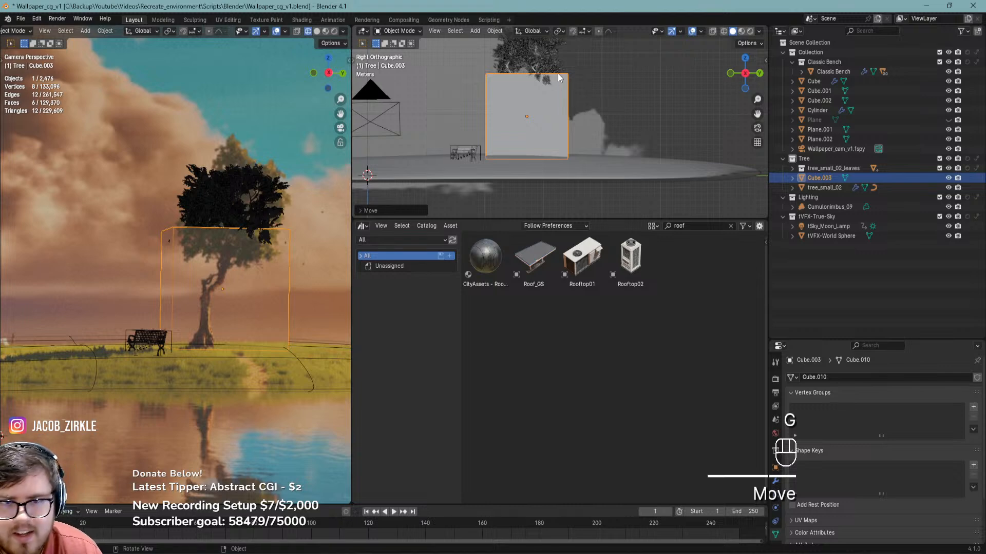
Edit the cube by face and pull its side face outward to widen the box around the tree
middle_drag(550, 76, 577, 105)
key(Tab)
key(3)
click(579, 109)
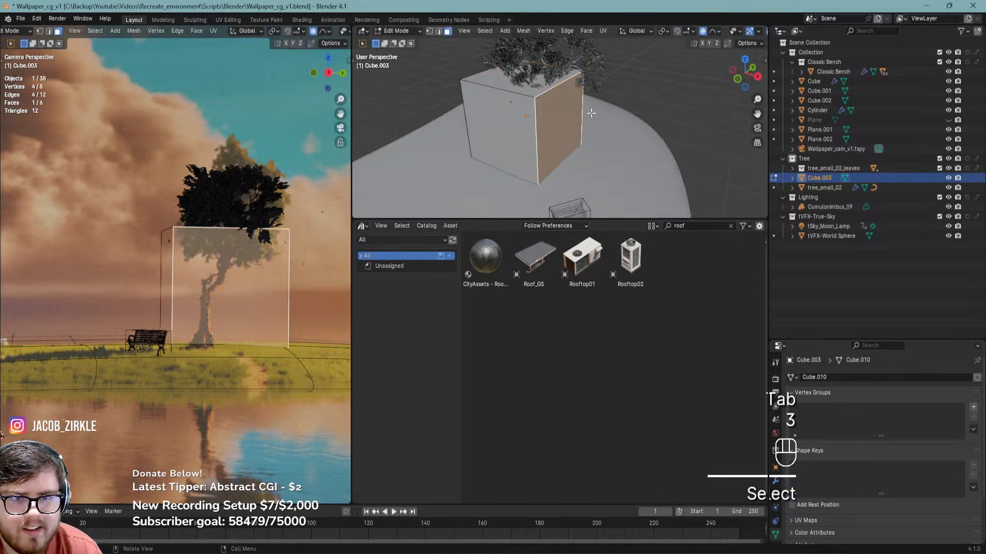
key(g)
click(563, 94)
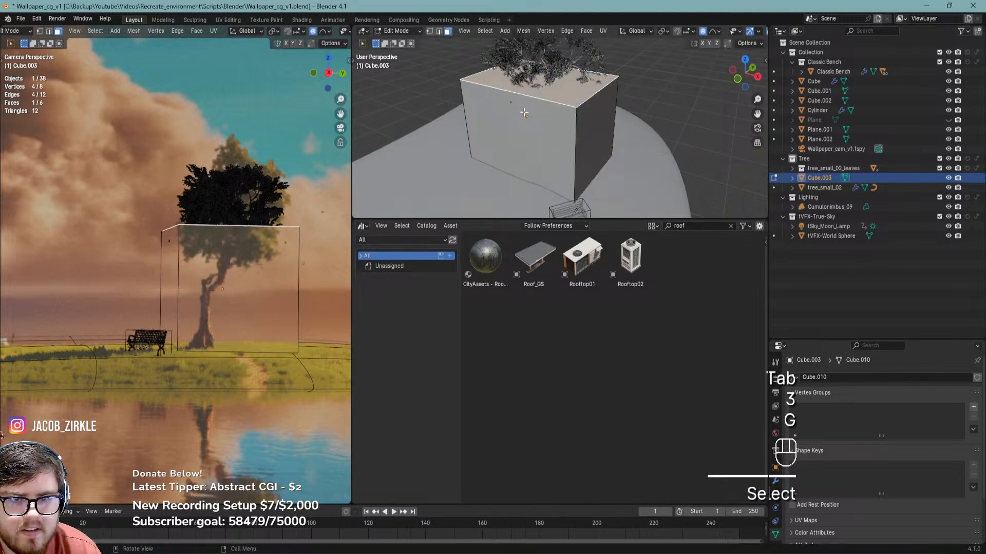
Raise the cube's top face along Z until it clears the top of the tree crown
key(g)
click(576, 89)
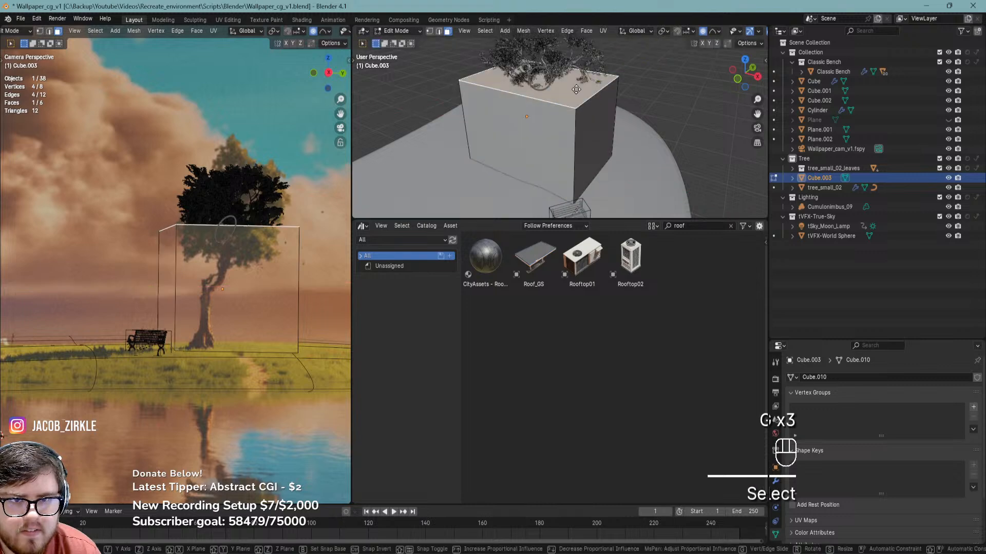
key(g)
click(575, 55)
shift+middle_drag(231, 180, 215, 284)
key(g)
key(z)
click(558, 95)
Move another side face of the cube horizontally without changing its height, and select all of the cube's faces
shift+middle_drag(558, 92, 575, 114)
click(516, 138)
key(g)
key(shift+z)
click(474, 173)
key(Tab)
key(Tab)
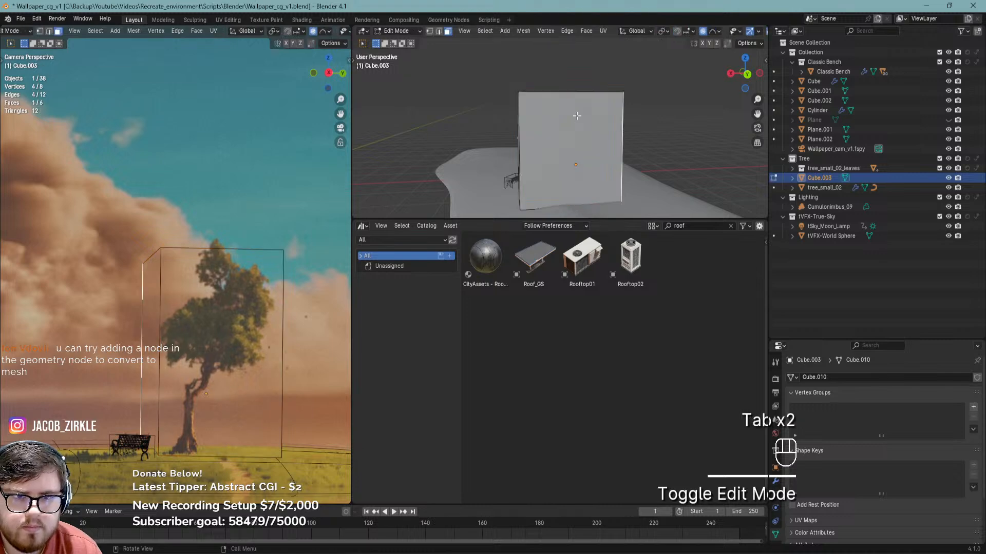
key(a)
right_click(575, 113)
click(573, 113)
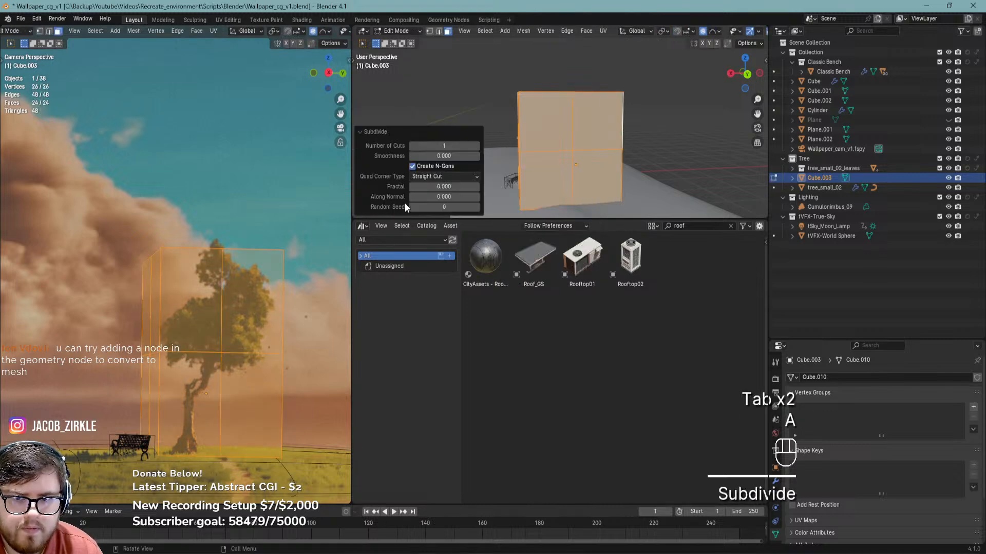
drag(433, 151, 451, 152)
key(ctrl+z)
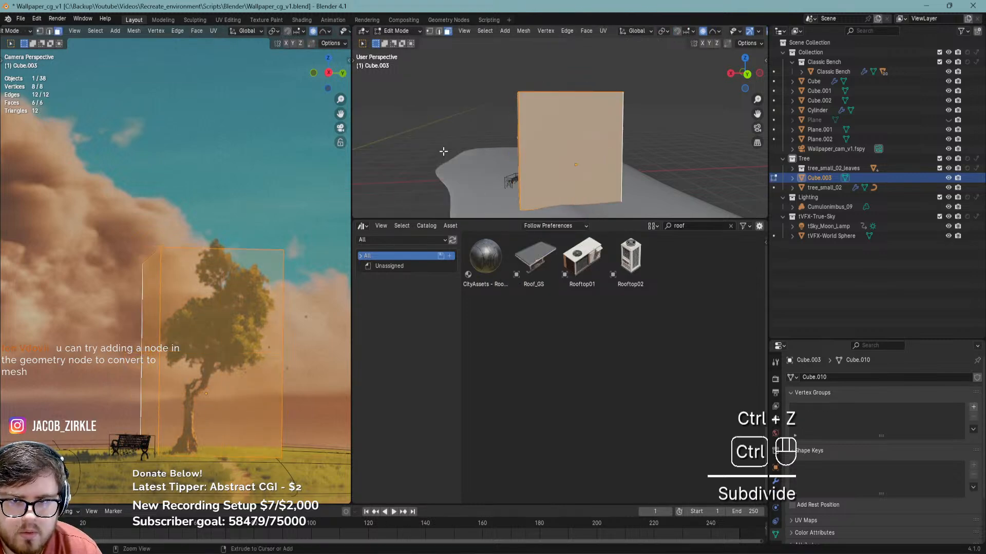
Subdivide the whole cube with seven cuts and a smoothness of 0, leave mesh editing and save the file
right_click(531, 155)
click(531, 155)
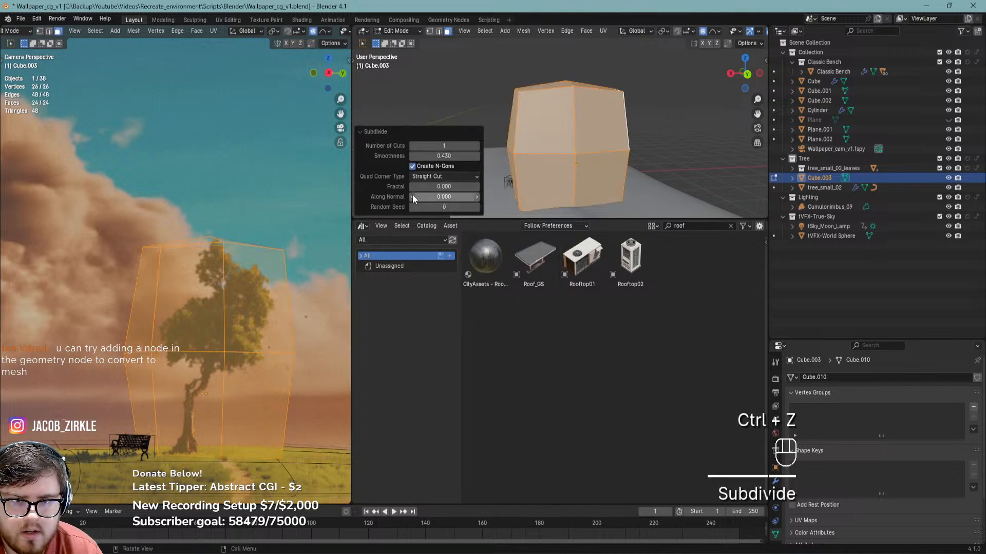
text(0)
key(Return)
drag(452, 147, 482, 147)
middle_drag(647, 128, 601, 108)
click(669, 123)
key(Tab)
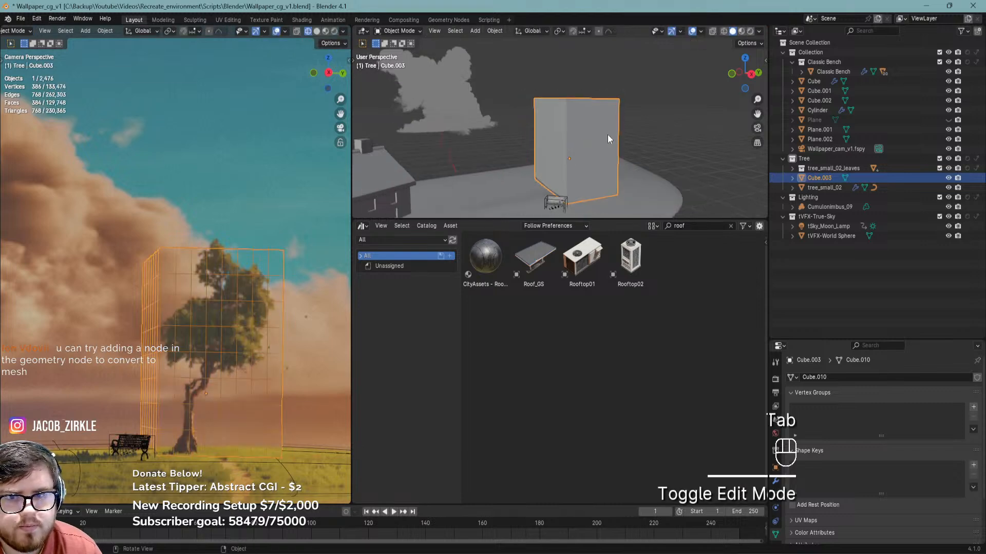
shift+middle_drag(252, 260, 246, 224)
key(ctrl+s)
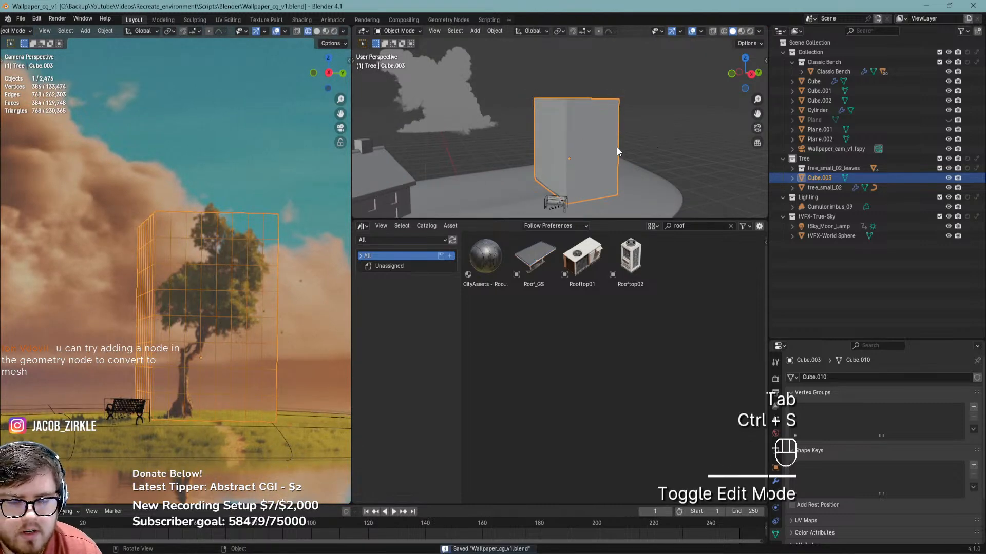
Inspect how the tree trunk sits inside the subdivided cube and save the file
middle_drag(617, 147, 622, 125)
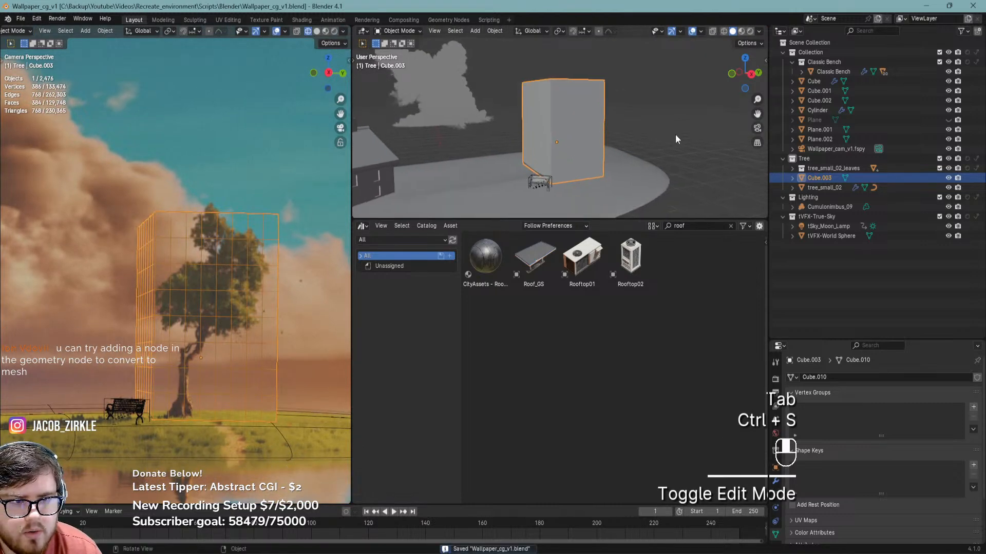
key(ctrl+s)
click(833, 190)
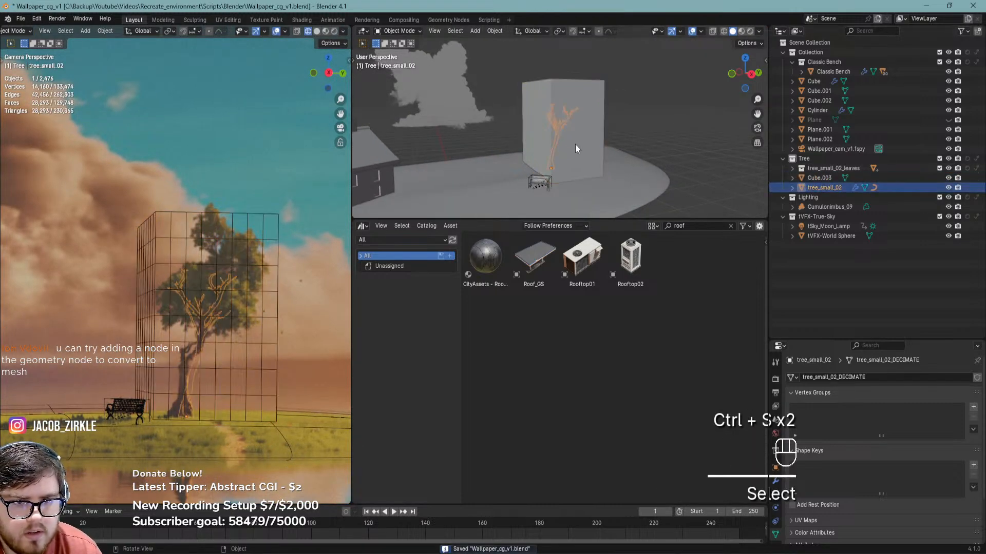
key(ctrl+s)
shift+middle_drag(240, 296, 189, 298)
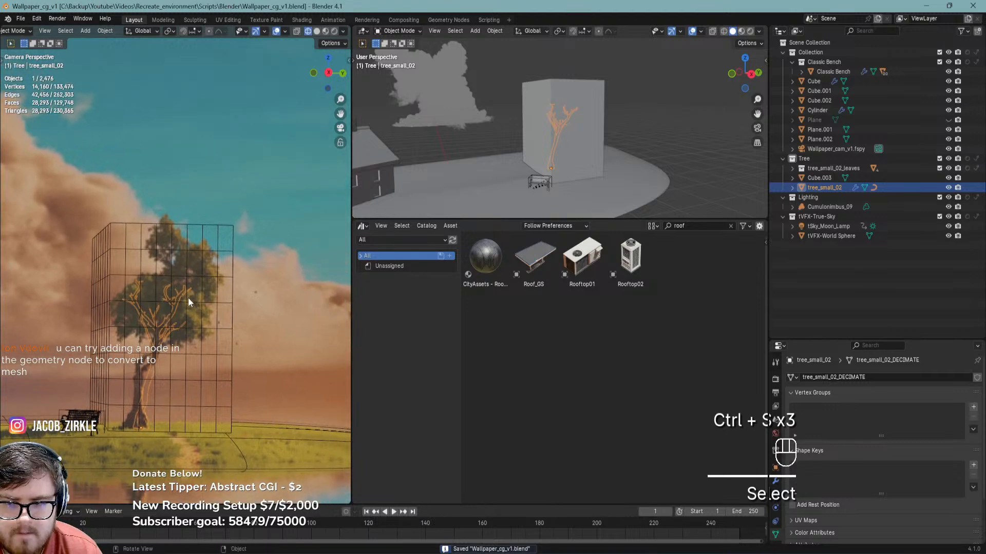
scroll(561, 135, up, 5)
Set the cube's viewport display to Wire so the tree shows through it, and save the file
click(560, 135)
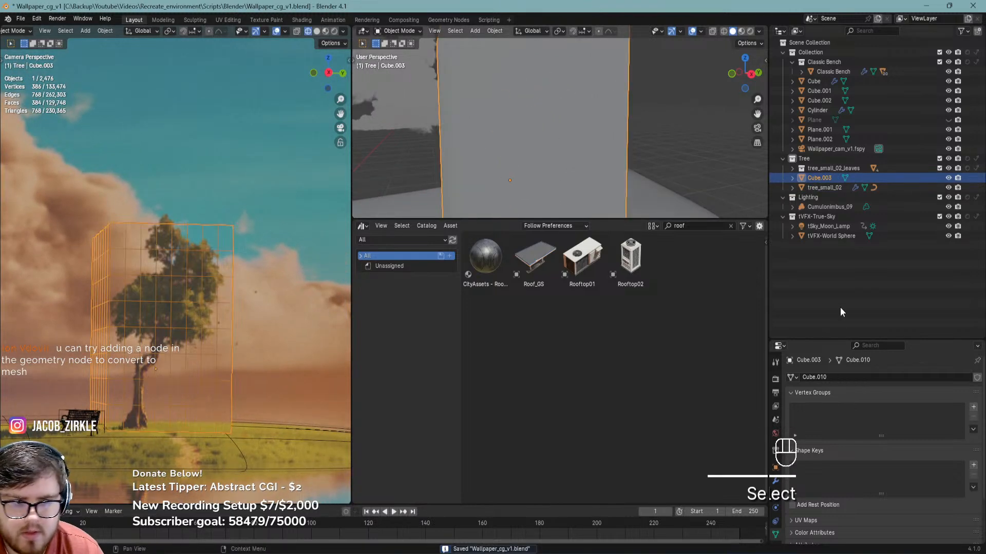
drag(805, 341, 785, 210)
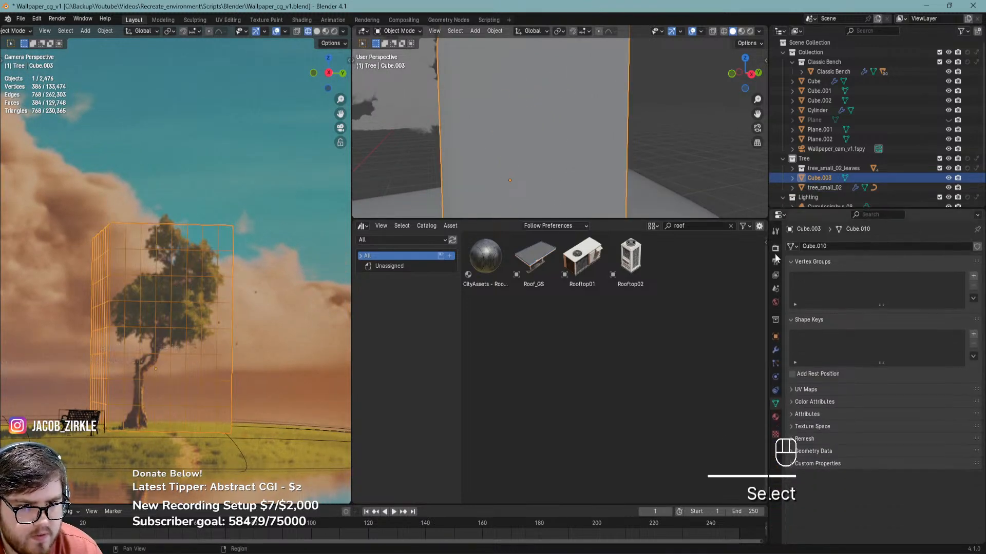
click(775, 334)
scroll(853, 441, down, 5)
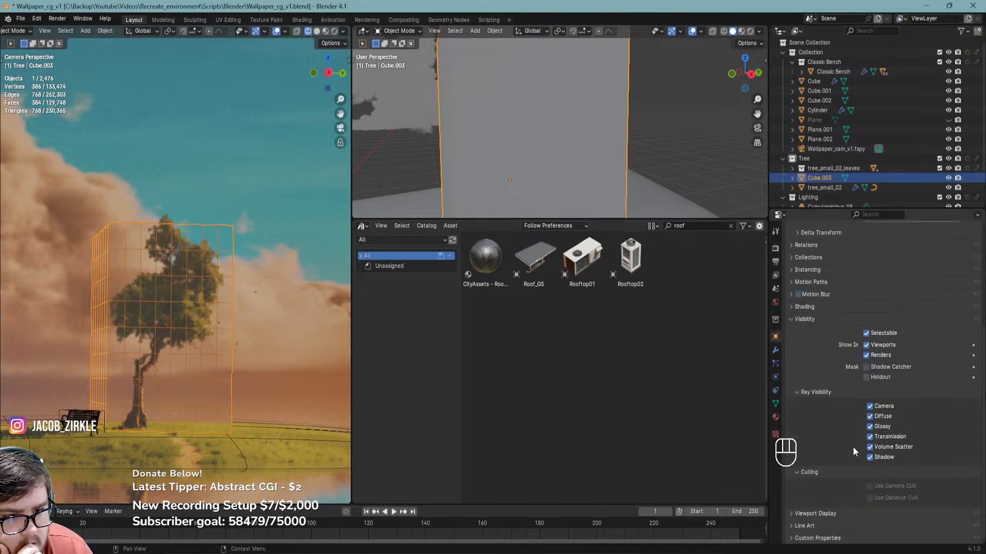
click(807, 513)
scroll(827, 454, down, 5)
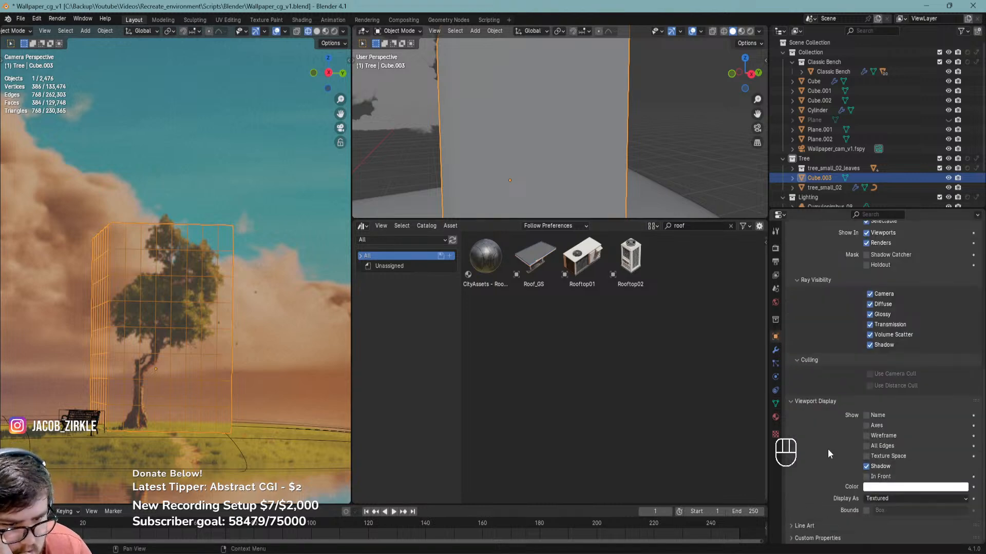
click(876, 499)
click(883, 512)
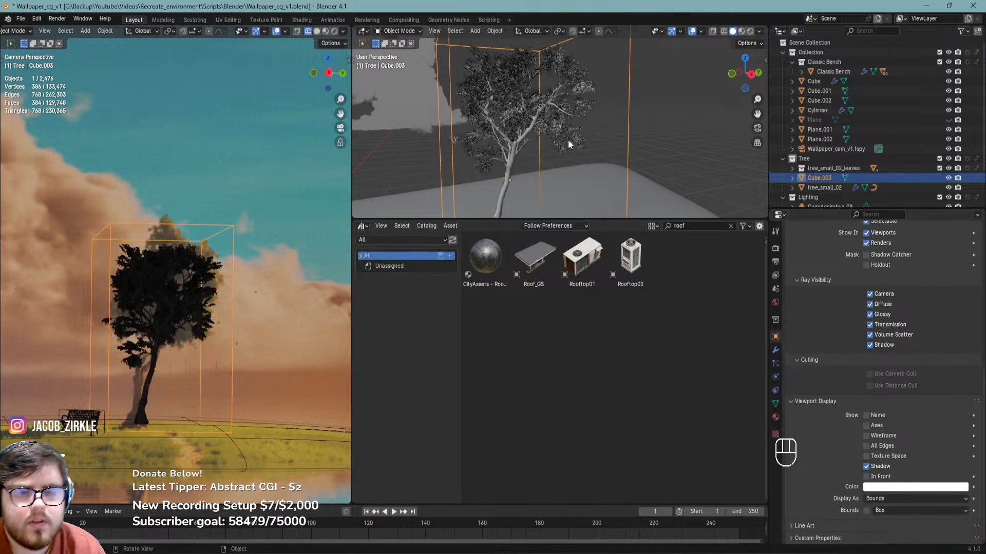
click(913, 499)
click(879, 516)
shift+middle_drag(567, 149, 568, 175)
key(ctrl+s)
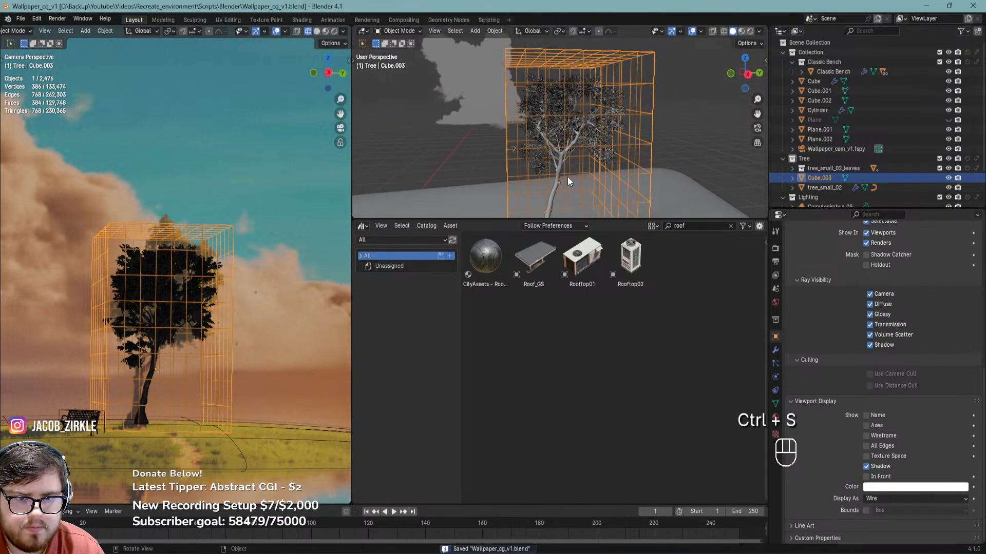
Select the trunk object tree_small_02, add a Mesh Deform modifier to it and save the file
click(559, 172)
key(ctrl+s)
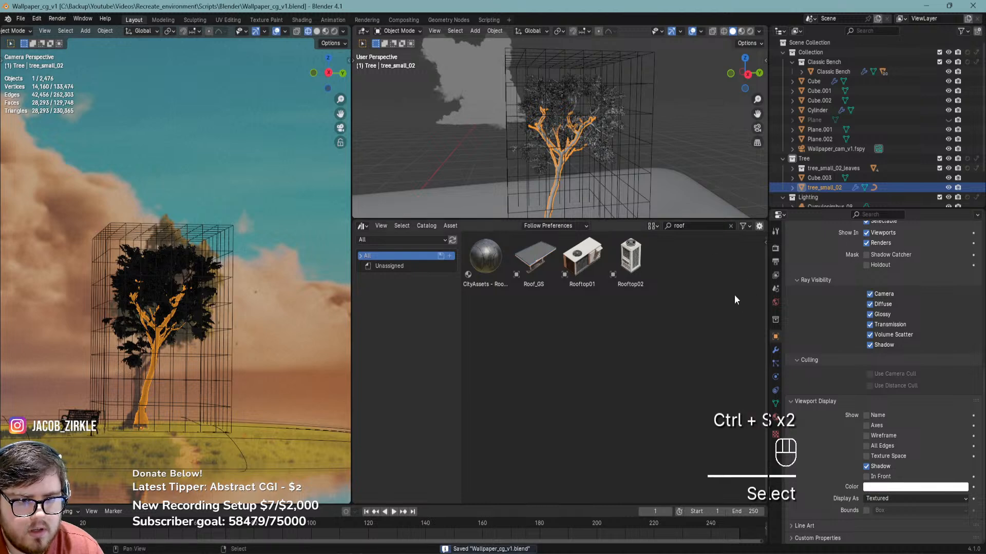
click(775, 350)
click(833, 245)
click(832, 246)
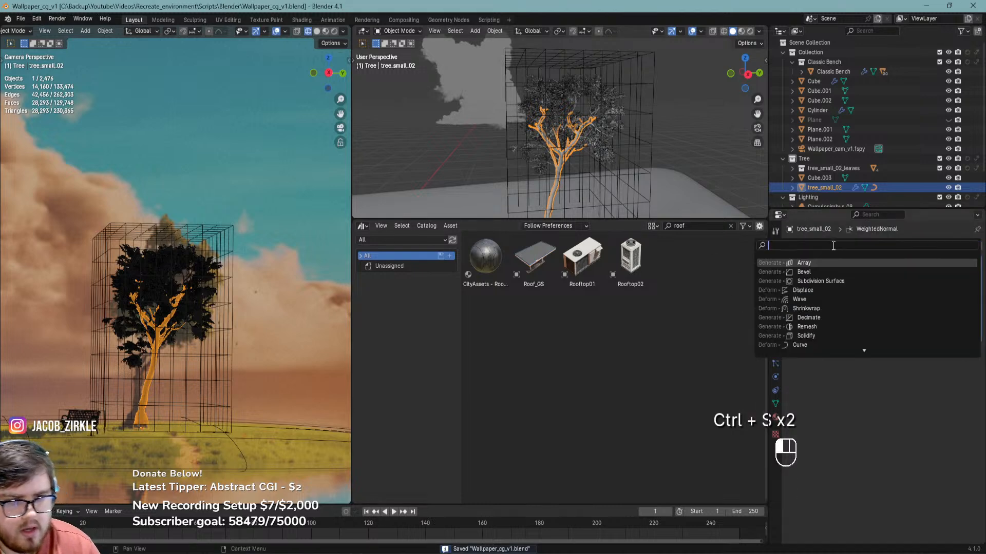
text(mesh)
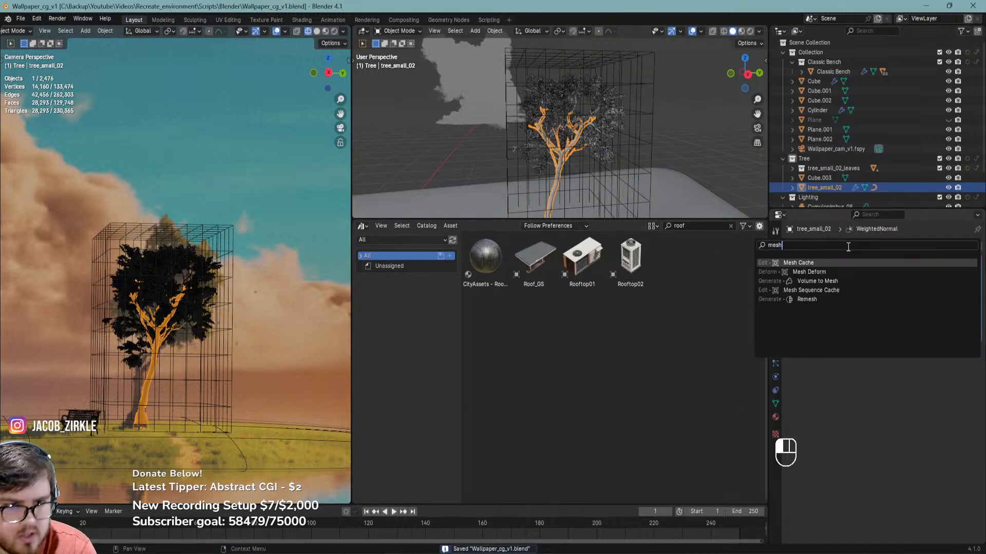
key(Down)
key(Return)
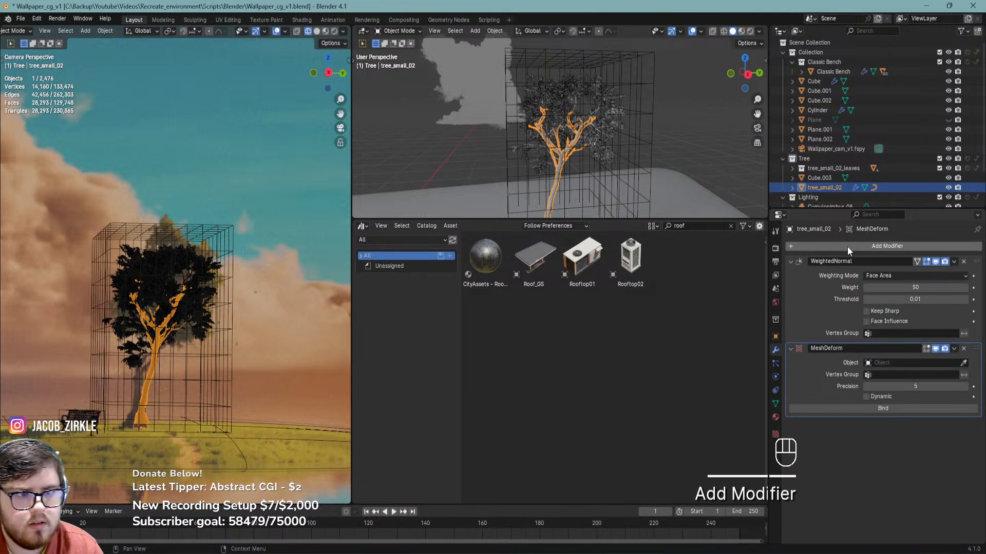
key(ctrl+s)
Set Cube.003 as the trunk's Mesh Deform object, bind the modifier and save the file
click(964, 364)
click(642, 88)
key(Tab)
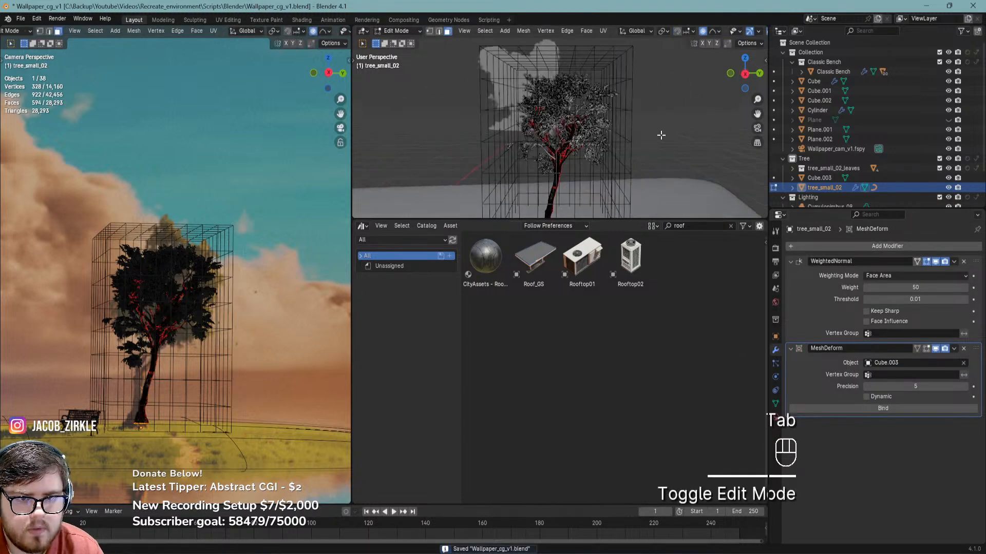
key(Tab)
click(608, 146)
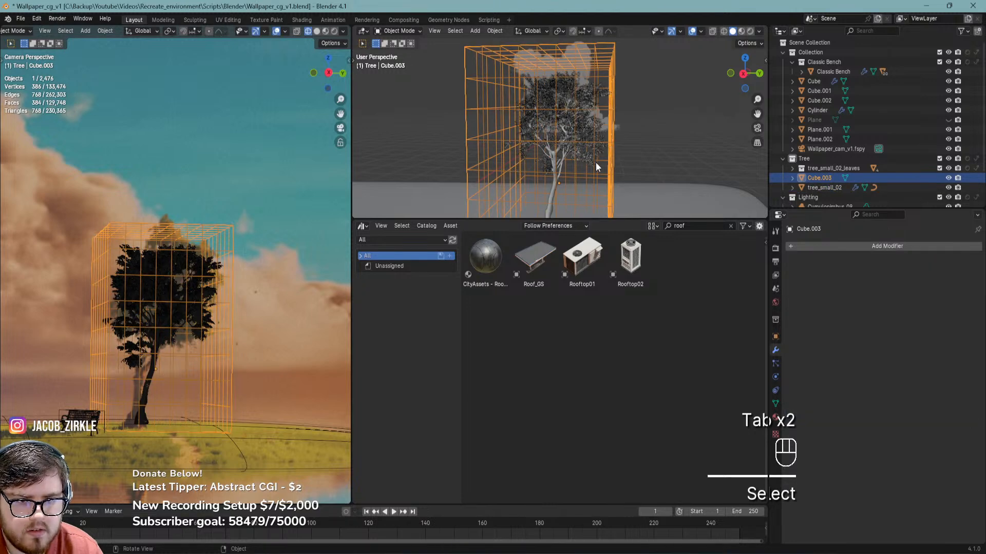
click(553, 165)
click(883, 408)
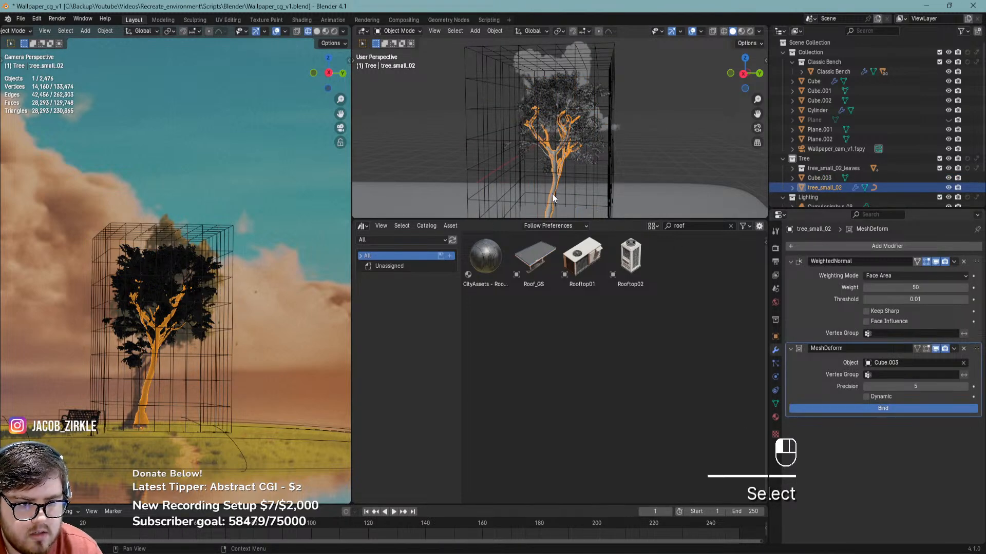
middle_drag(549, 190, 541, 145)
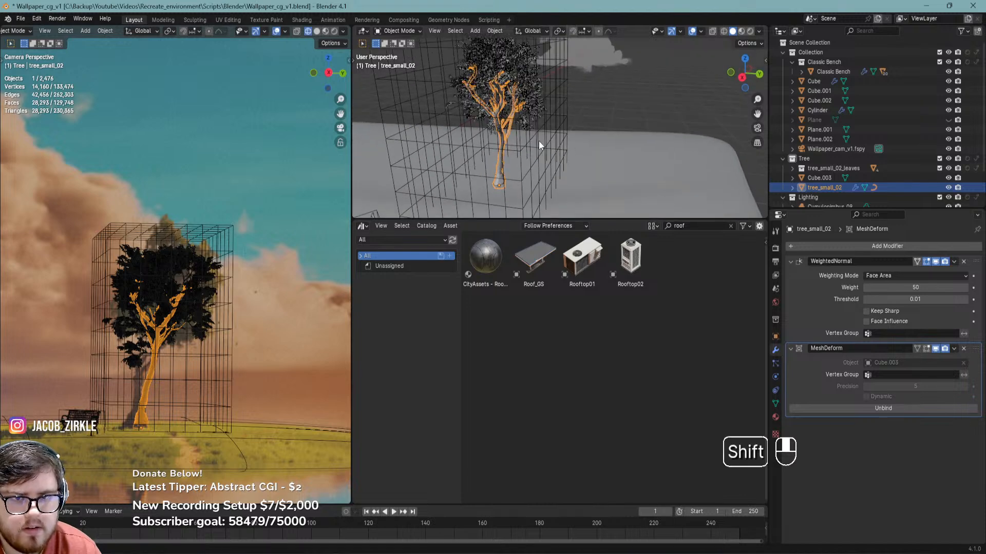
key(ctrl+s)
Try moving a single side face of the cage cube to test how the trunk deforms
click(552, 87)
key(Tab)
key(3)
click(538, 95)
key(g)
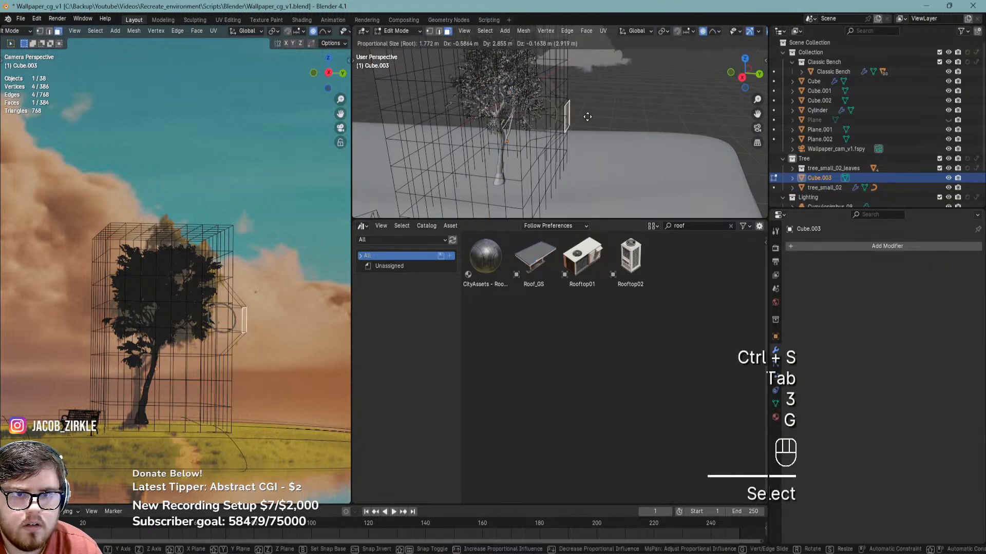
right_click(651, 96)
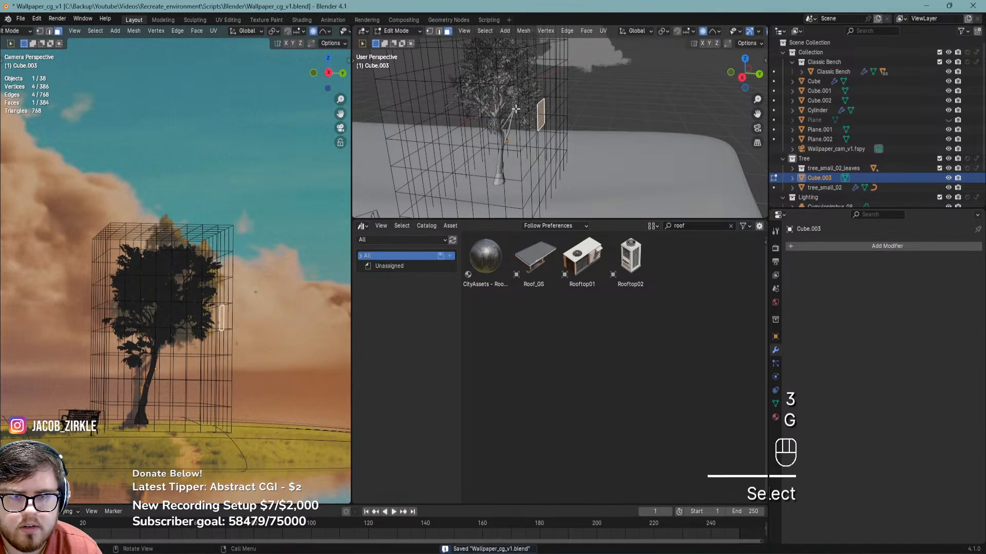
shift+middle_drag(516, 109, 568, 168)
key(Tab)
Select the tree_small_02_branches objects, save the file and collapse their GeometryNodes modifier settings
click(551, 103)
key(ctrl+s)
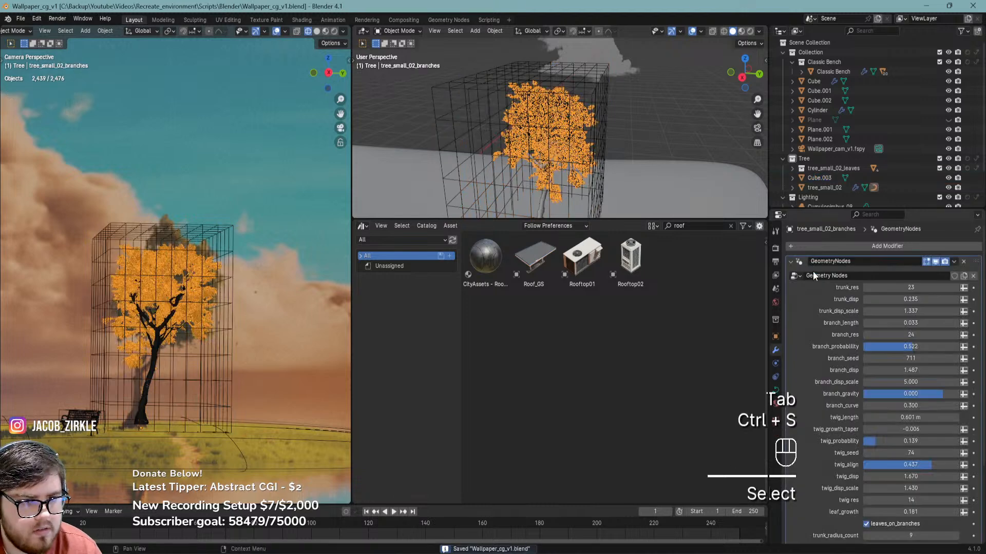
click(789, 262)
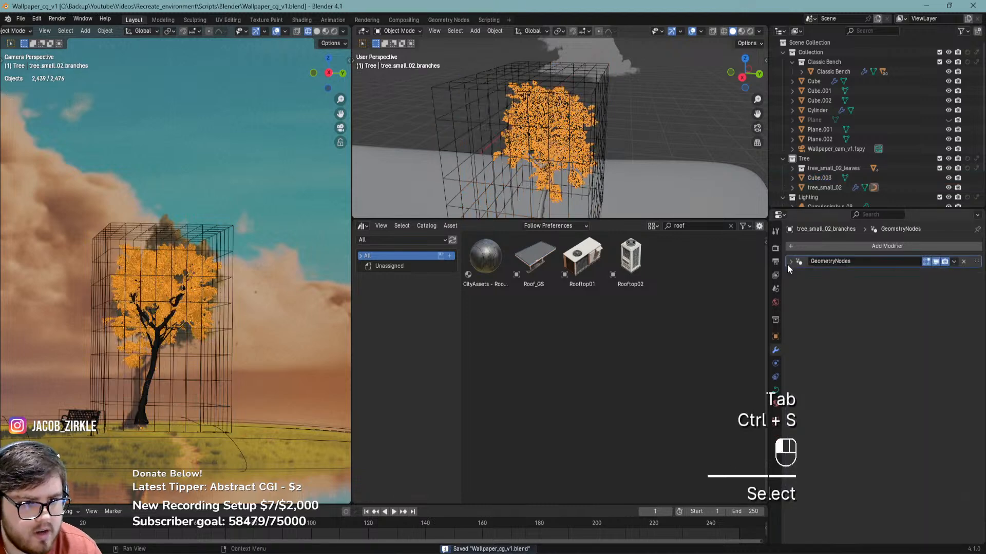
click(827, 246)
text(mesh)
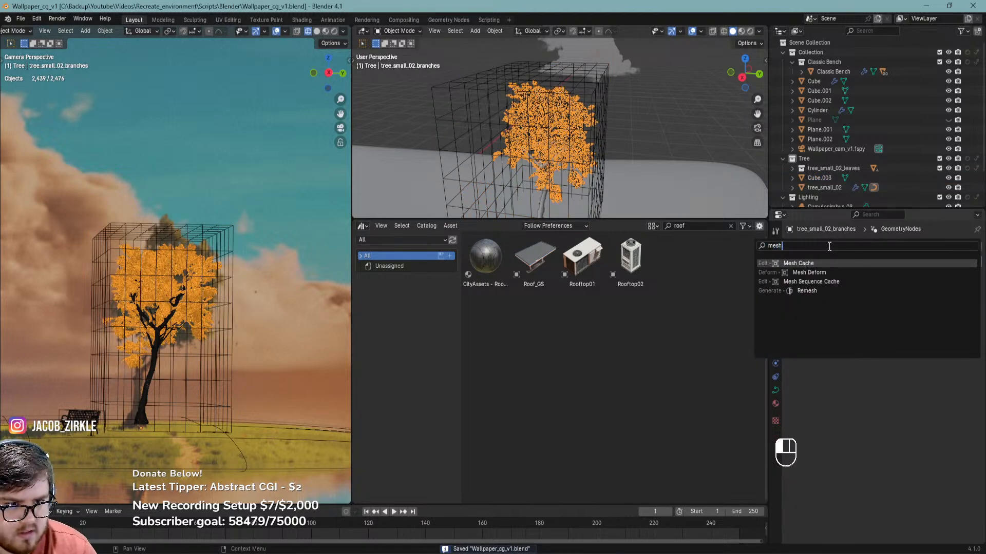
key(Down)
key(Down)
key(Return)
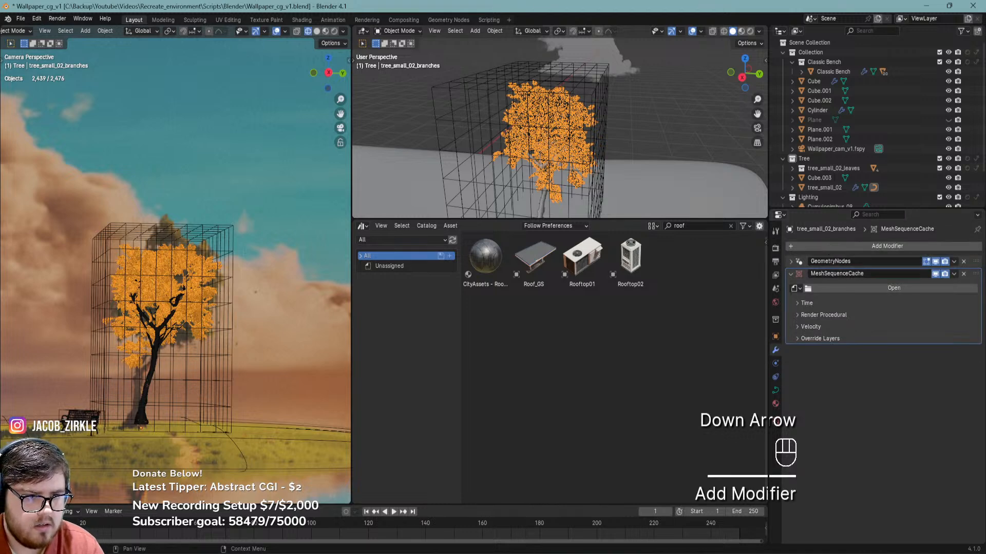
click(963, 274)
Add a Mesh Deform modifier to the branches after the GeometryNodes modifier and save the file
click(932, 246)
text(mesh deform)
key(Return)
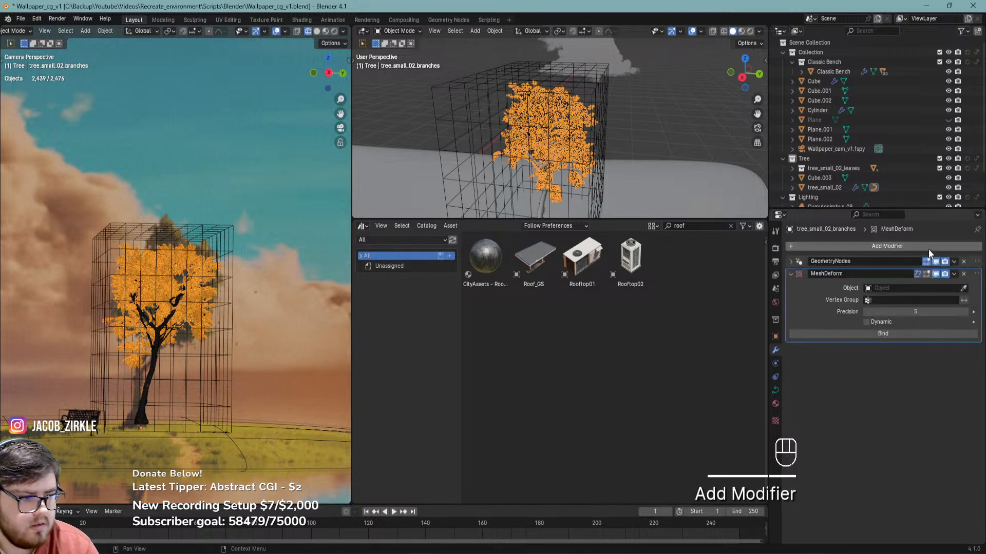
key(ctrl+s)
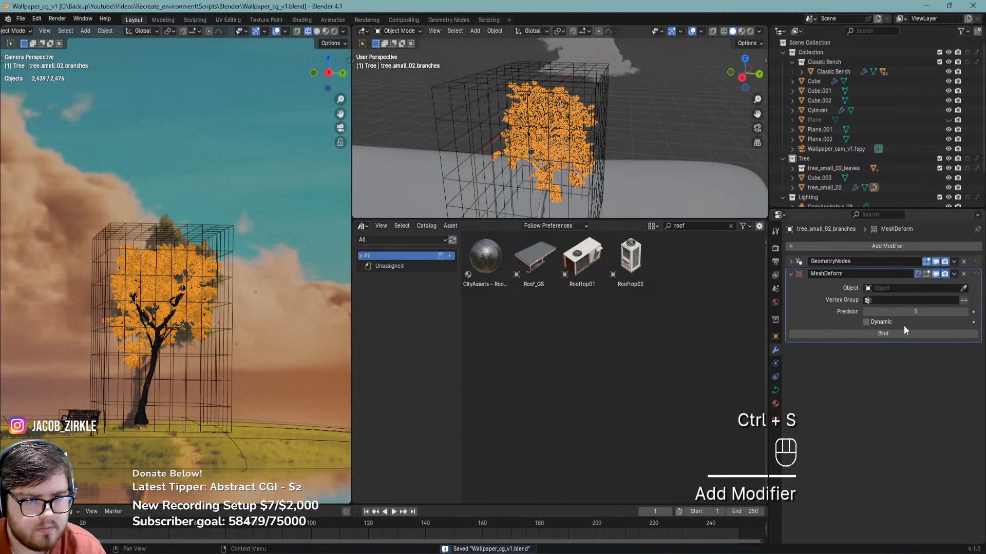
Set Cube.003 as the branches' Mesh Deform object, bind it, enlarge the 3D viewport and save the file
click(964, 288)
click(591, 66)
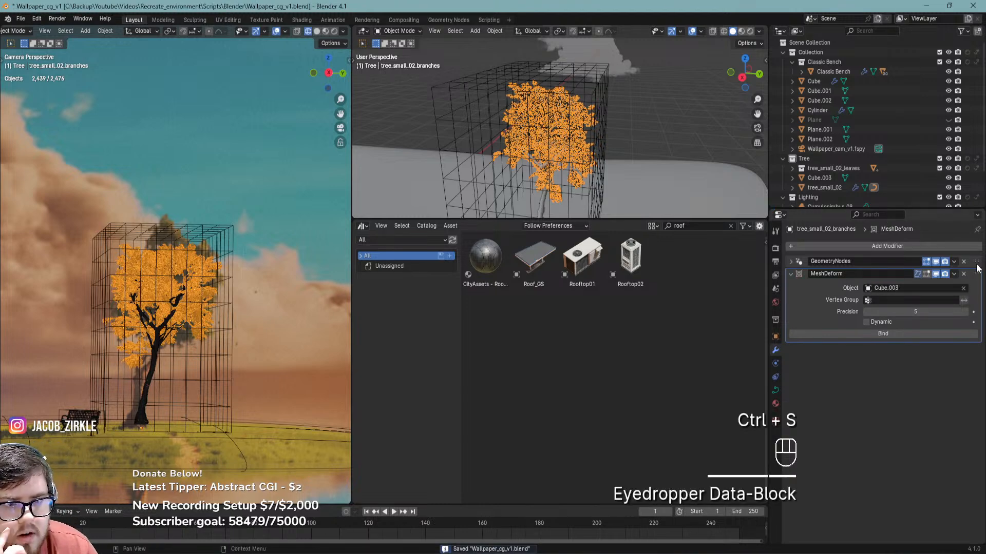
click(895, 335)
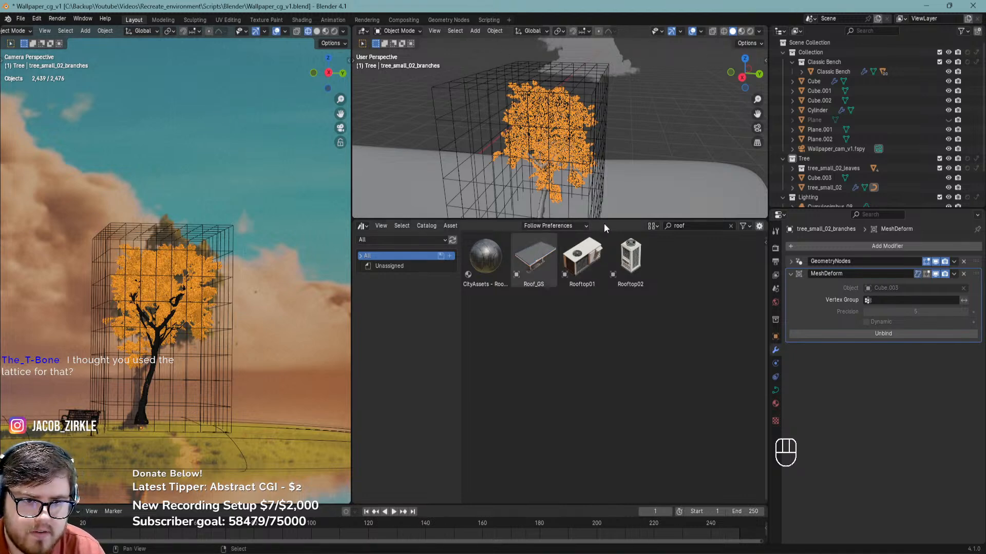
drag(603, 224, 609, 265)
key(ctrl+s)
middle_drag(611, 223, 575, 186)
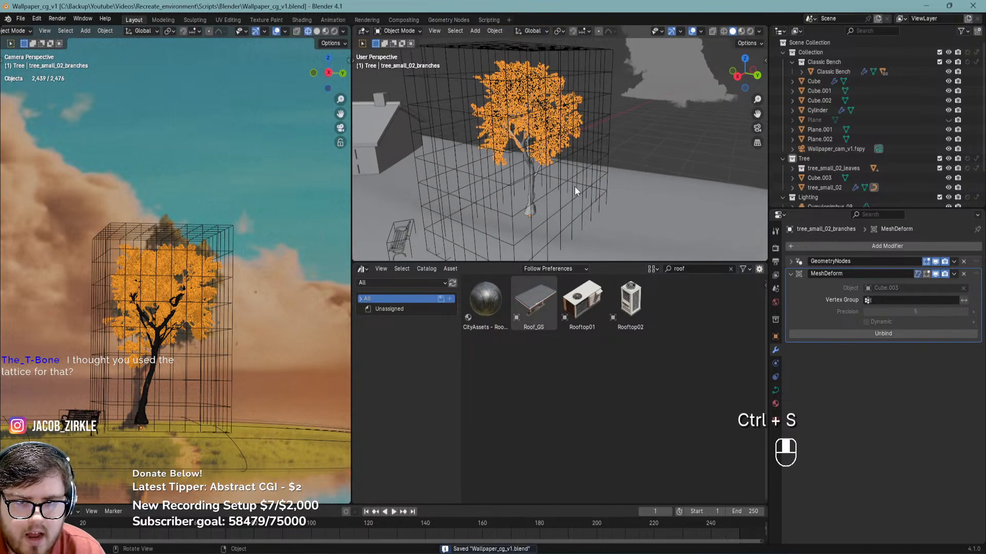
key(ctrl+s)
Try moving a row of four side faces of the cage cube horizontally, keeping their height locked
key(Tab)
key(Tab)
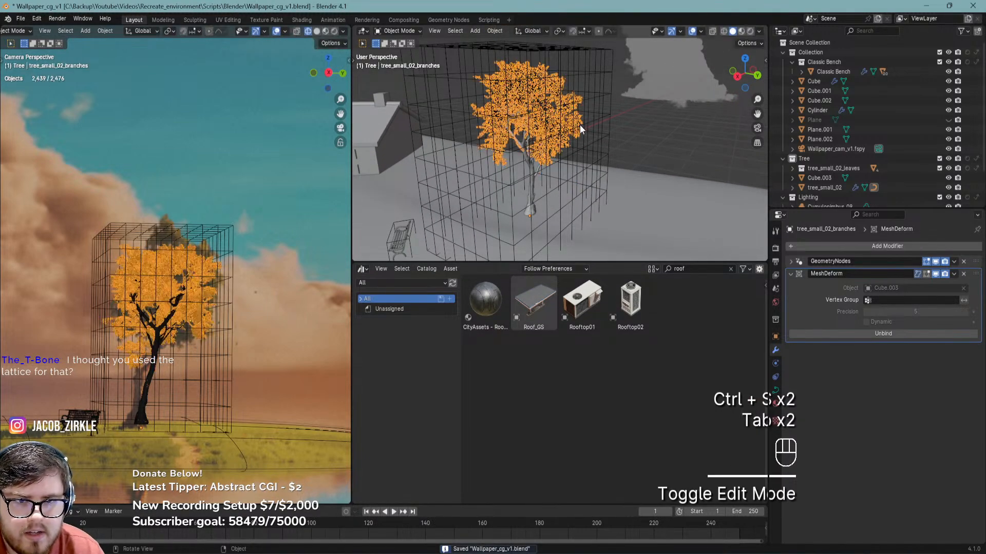
click(581, 124)
key(Tab)
key(3)
shift+click(593, 137)
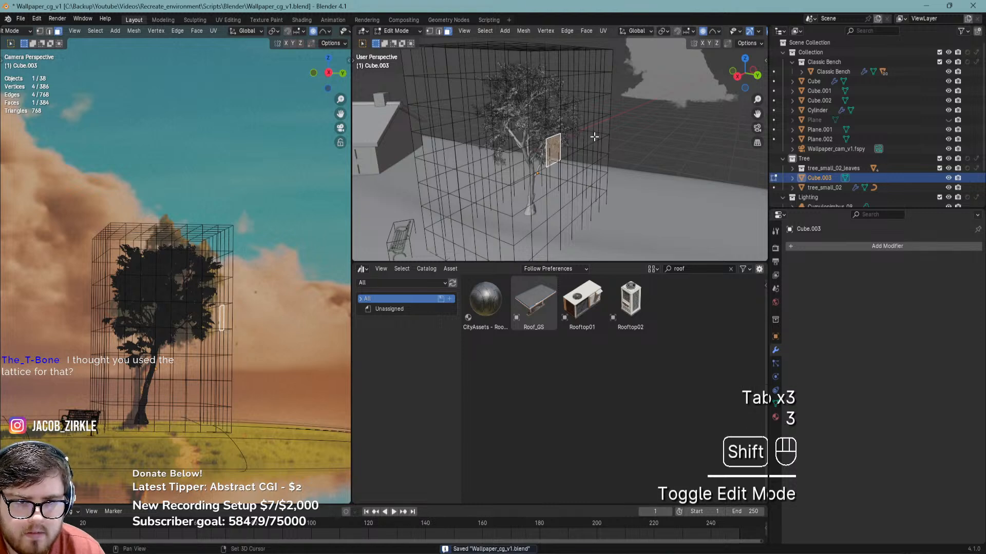
shift+click(585, 135)
shift+click(572, 139)
shift+click(564, 145)
key(g)
key(shift+z)
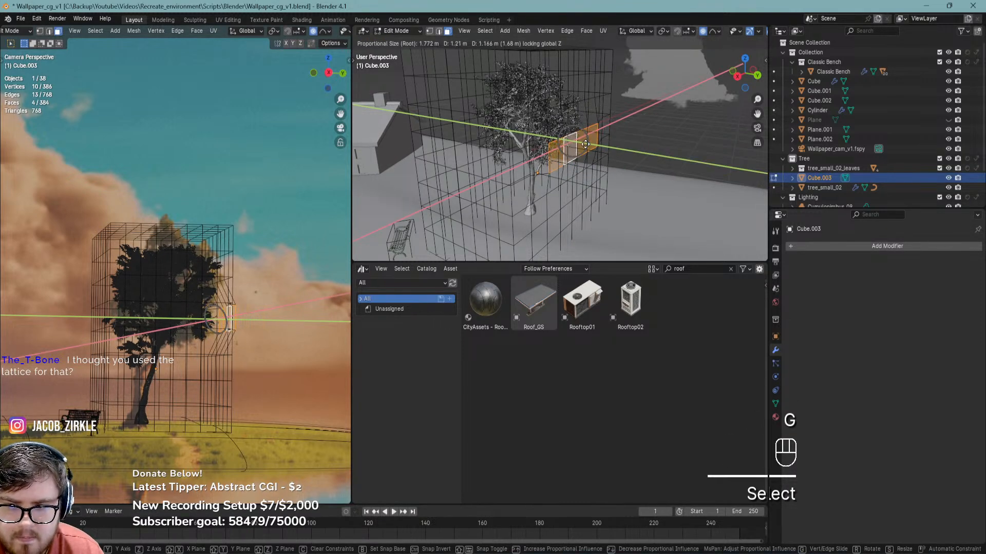
click(594, 142)
middle_drag(579, 144, 557, 141)
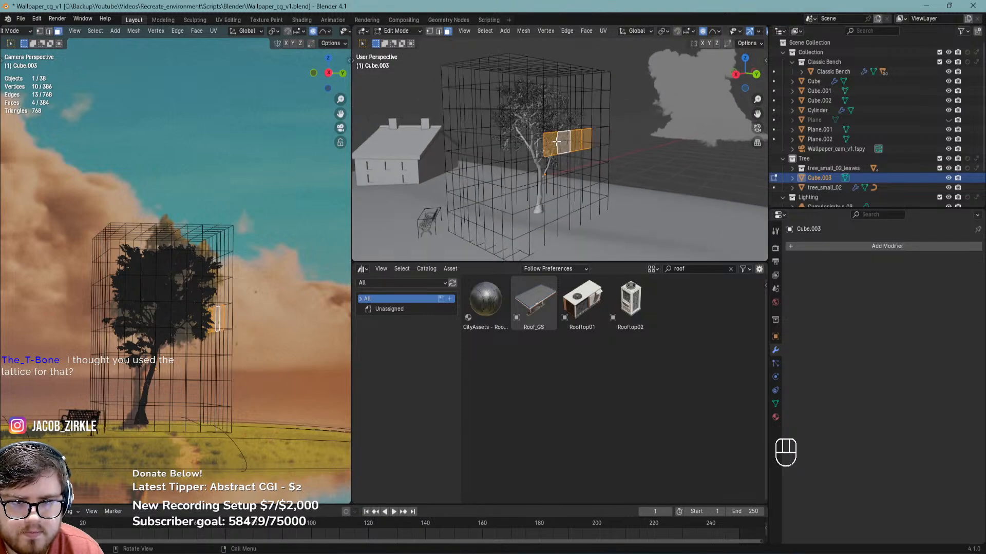
Circle-select a larger patch of faces on the cage's side and try moving it freely outward
key(c)
drag(556, 142, 585, 112)
key(g)
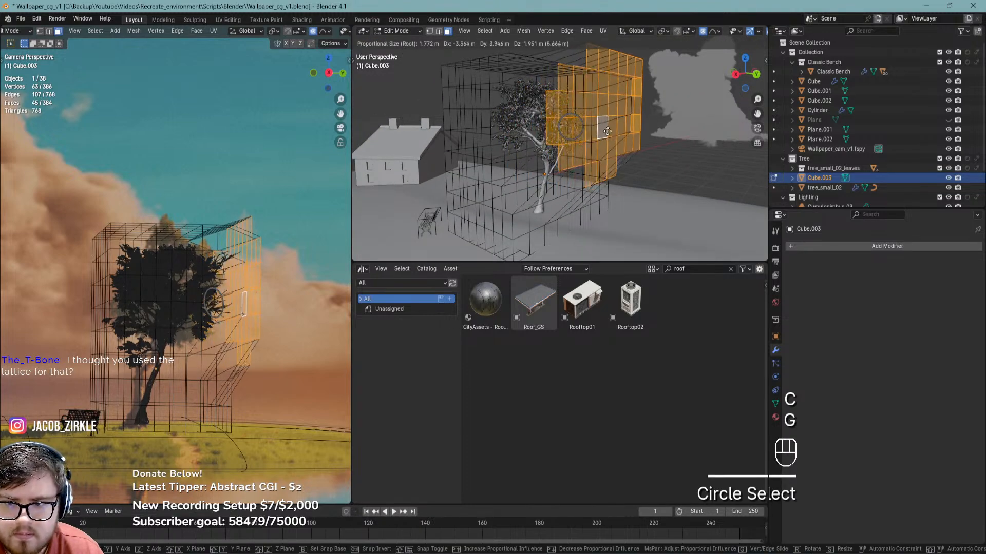
click(569, 138)
middle_drag(568, 138, 643, 168)
key(g)
click(612, 191)
key(g)
Extend the circle selection across more of the cage's faces and try pulling them away from the tree
key(c)
mouse_move(643, 168)
mouse_down()
mouse_move(662, 164)
mouse_move(677, 144)
mouse_up()
key(g)
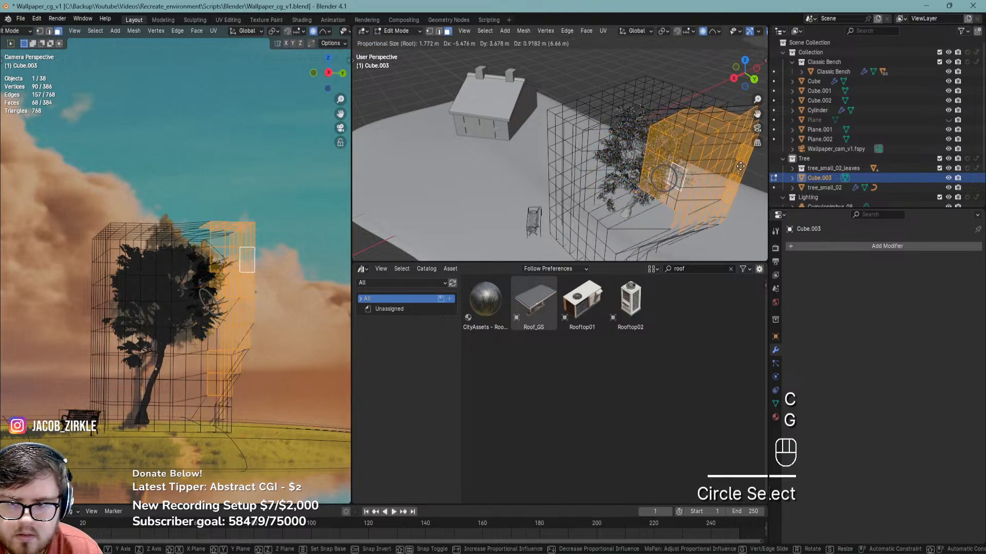
click(636, 185)
middle_drag(636, 185, 670, 180)
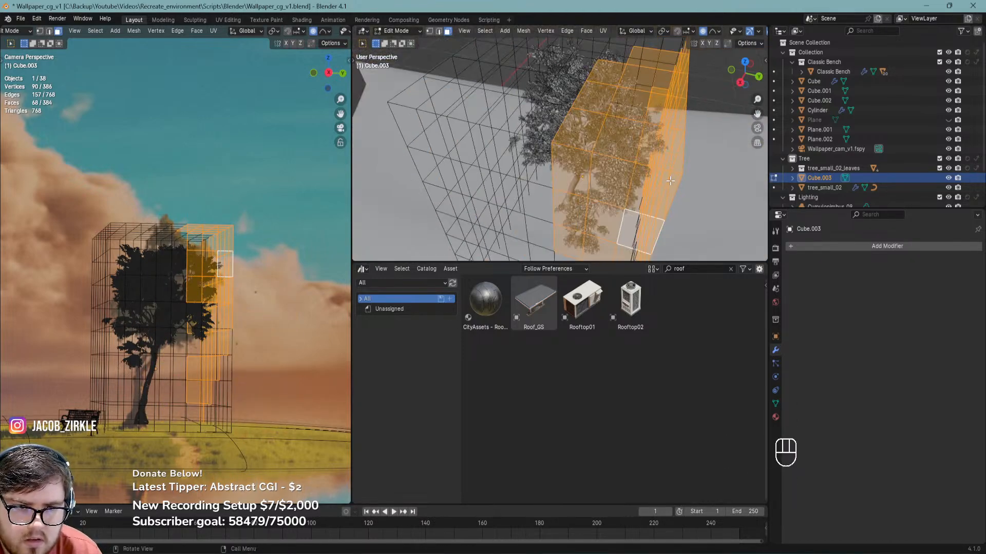
key(g)
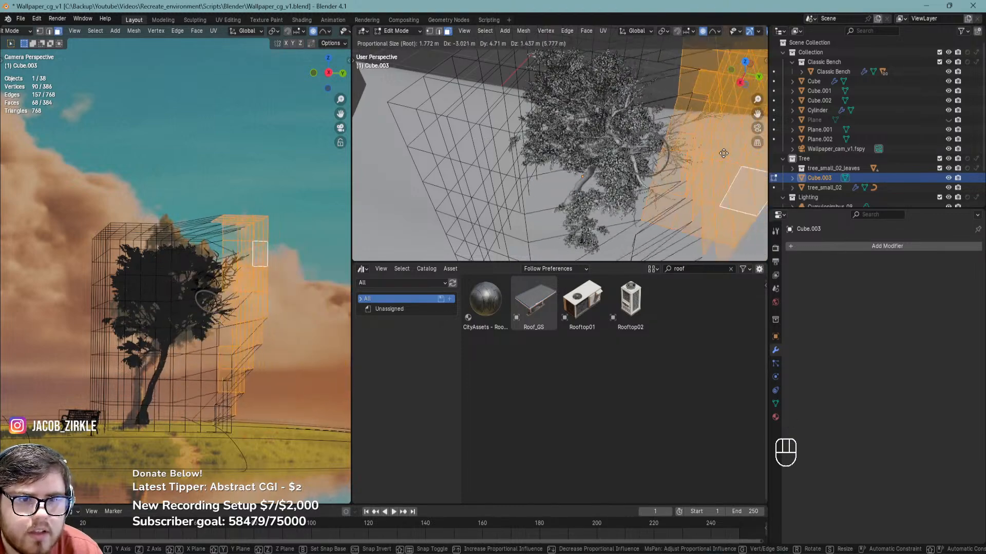
click(663, 159)
Leave cage editing, reselect the branches, save the file and toggle their Mesh Deform modifier's edit-mode display
key(Tab)
click(609, 144)
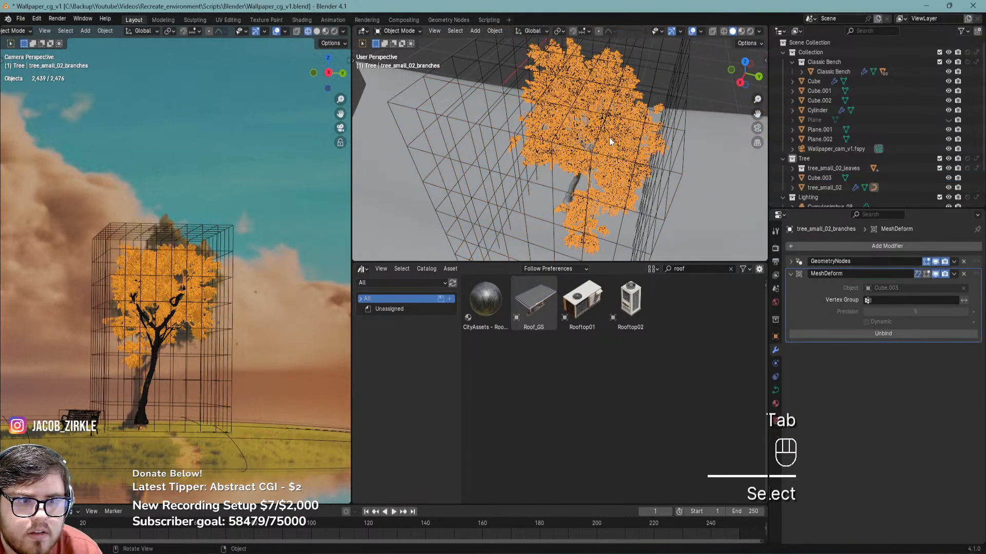
key(ctrl+s)
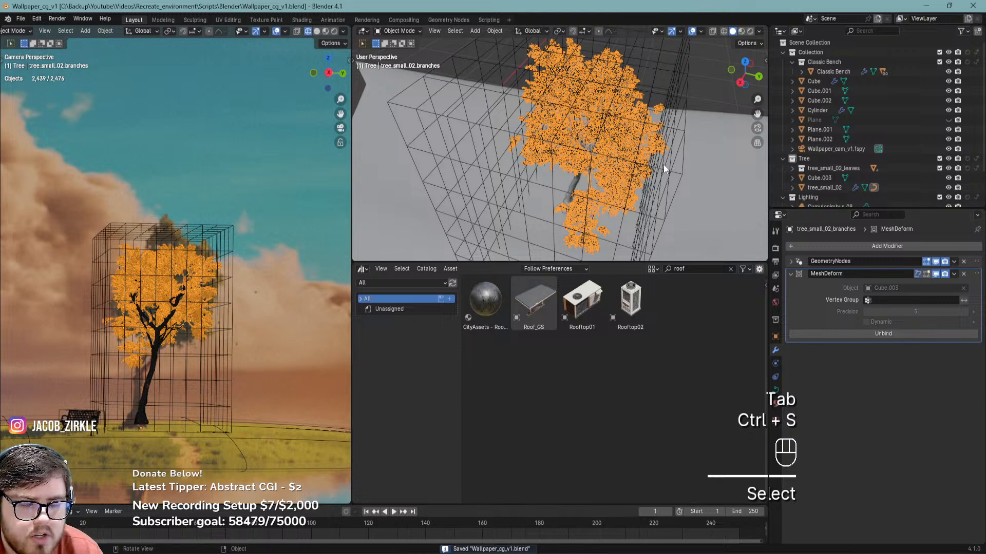
click(928, 274)
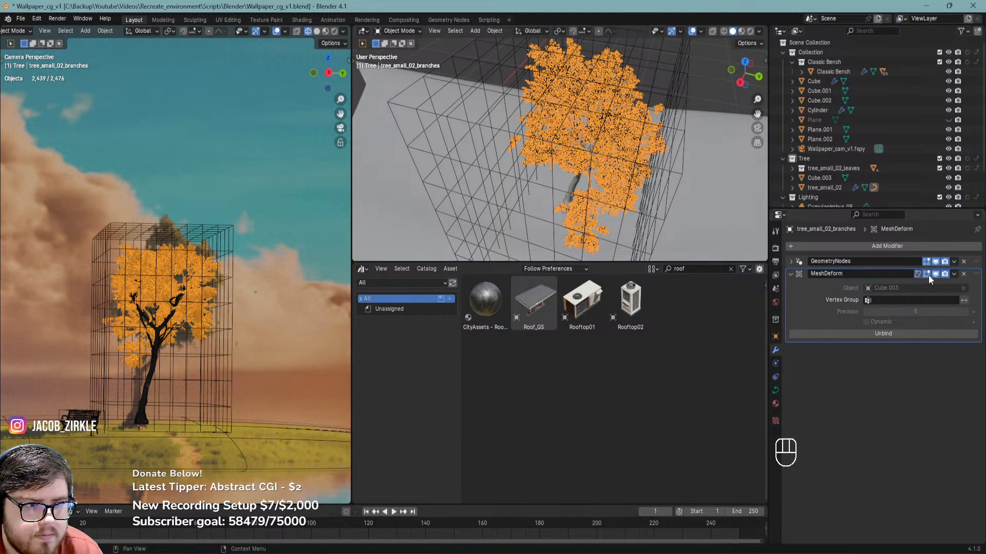
Try converting the active branches object to a mesh, and undo the conversion
right_click(601, 152)
mouse_move(596, 150)
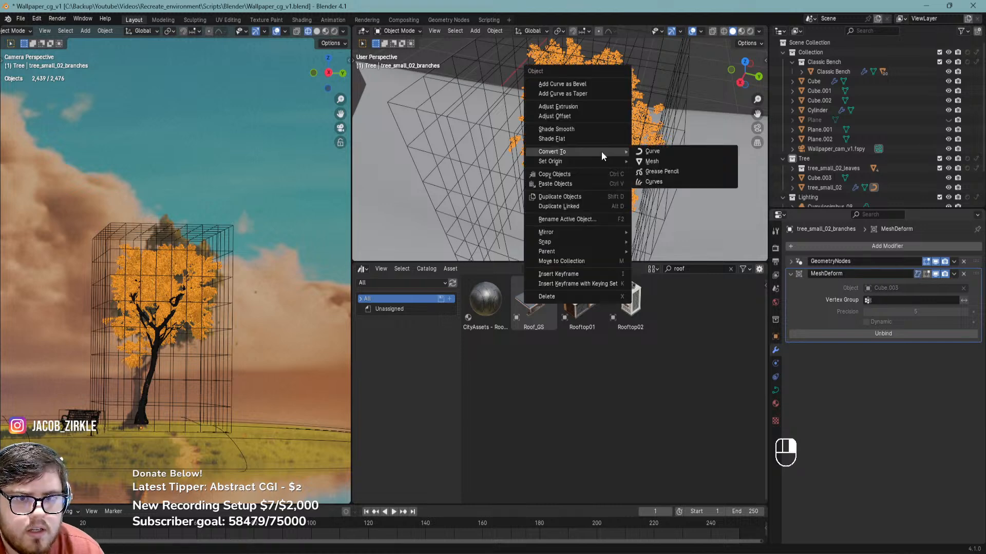
click(673, 158)
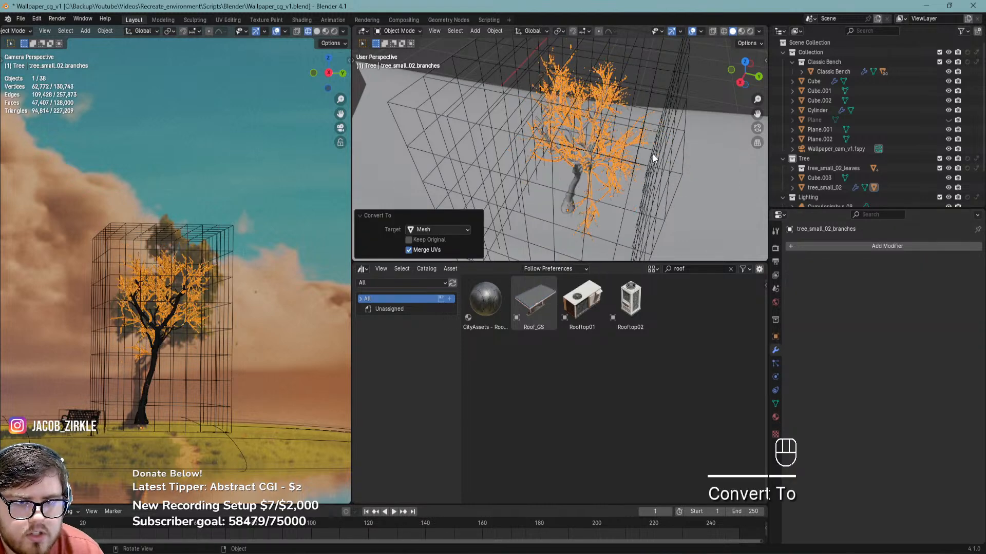
key(ctrl+z)
right_click(603, 128)
mouse_move(602, 129)
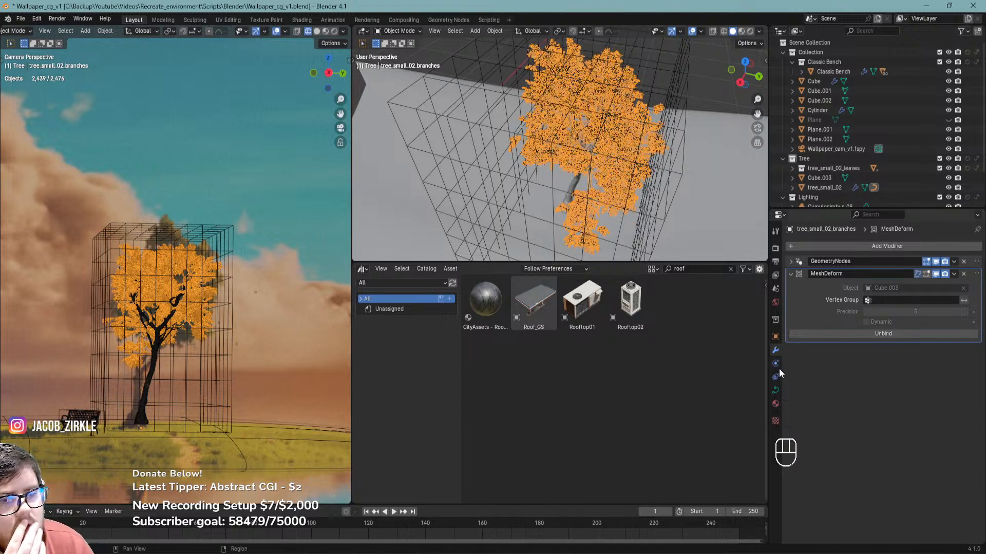
Check the tree and its cage against the reference in the camera view, and save the file
scroll(286, 305, down, 1)
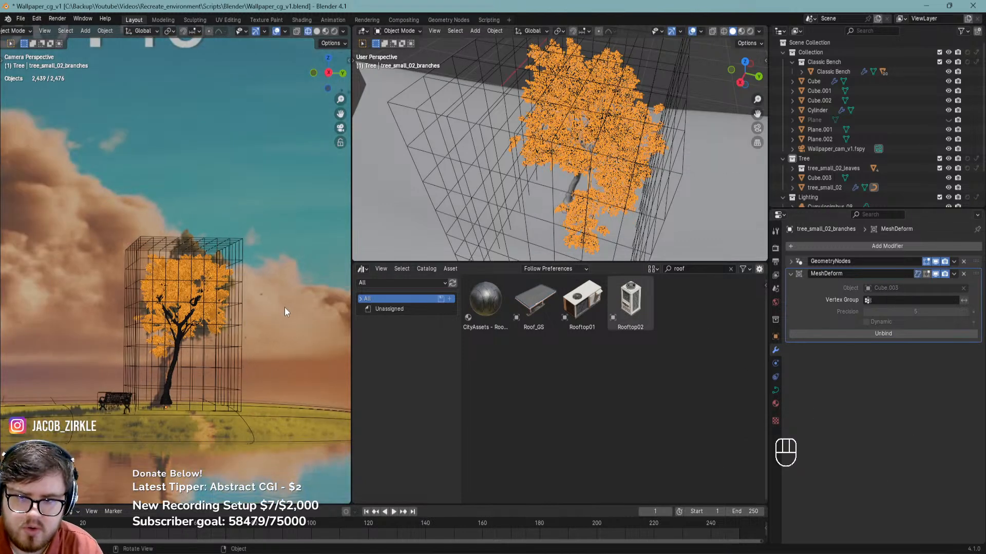
shift+middle_drag(285, 307, 257, 301)
key(ctrl+s)
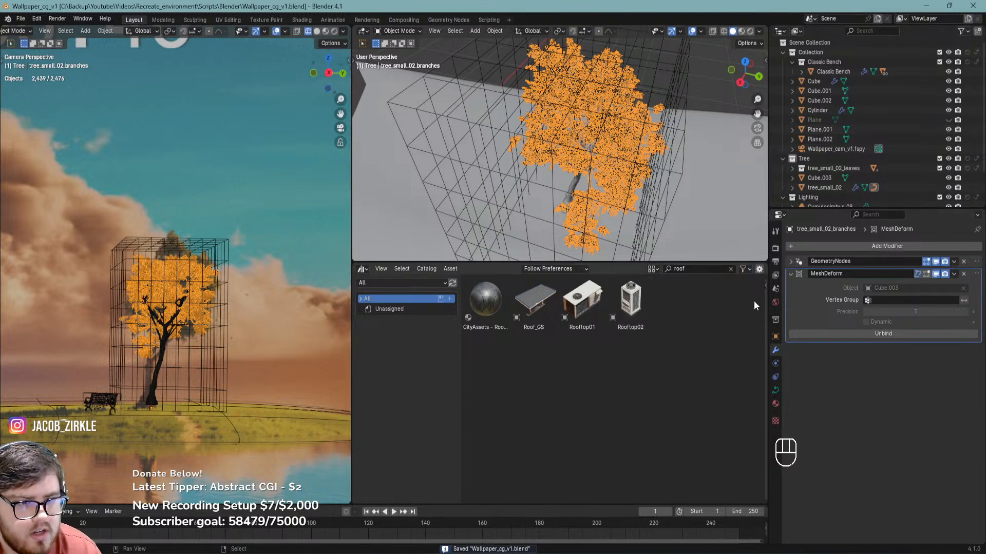
Switch the asset browser area to the Geometry Node Editor and remove the Mesh Deform modifier from the tree branches
click(362, 269)
click(367, 268)
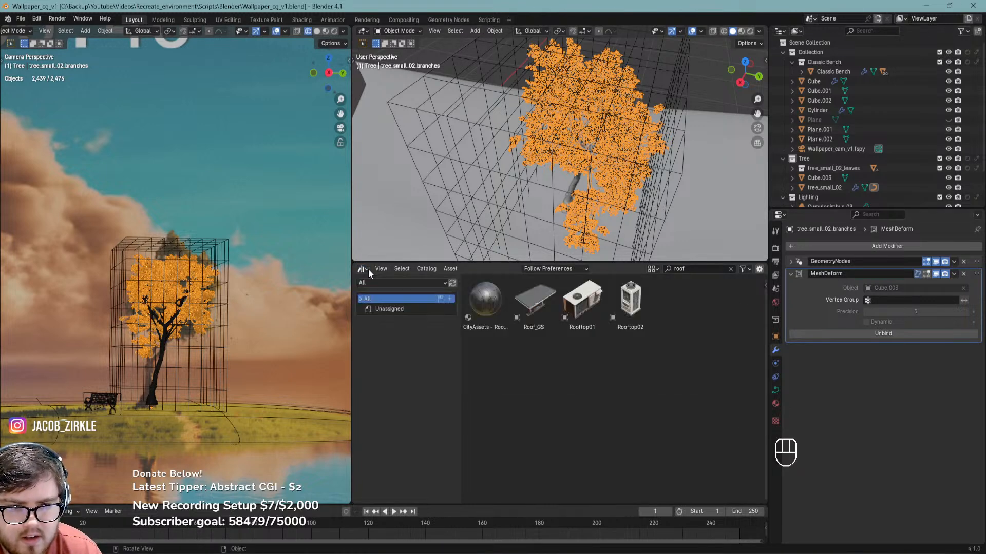
click(367, 268)
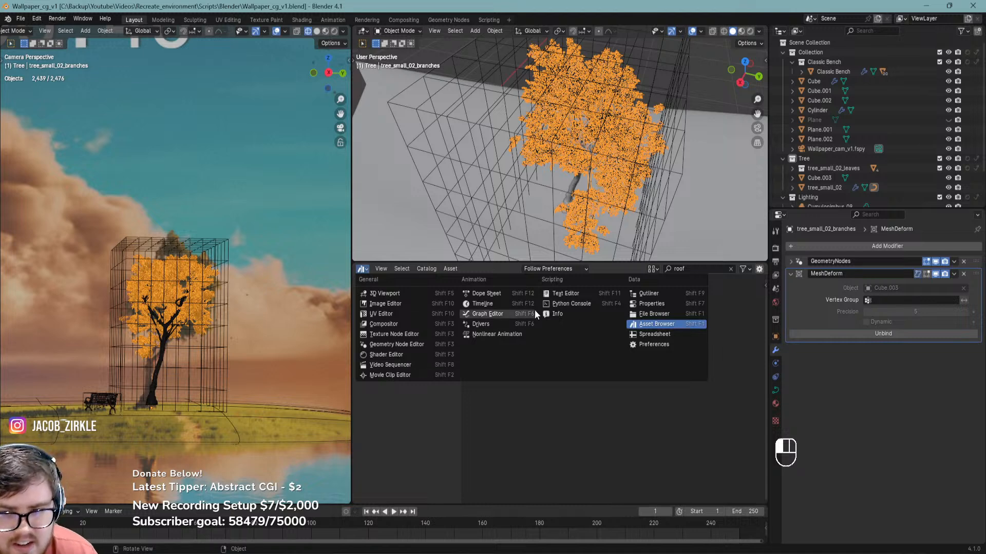
click(429, 347)
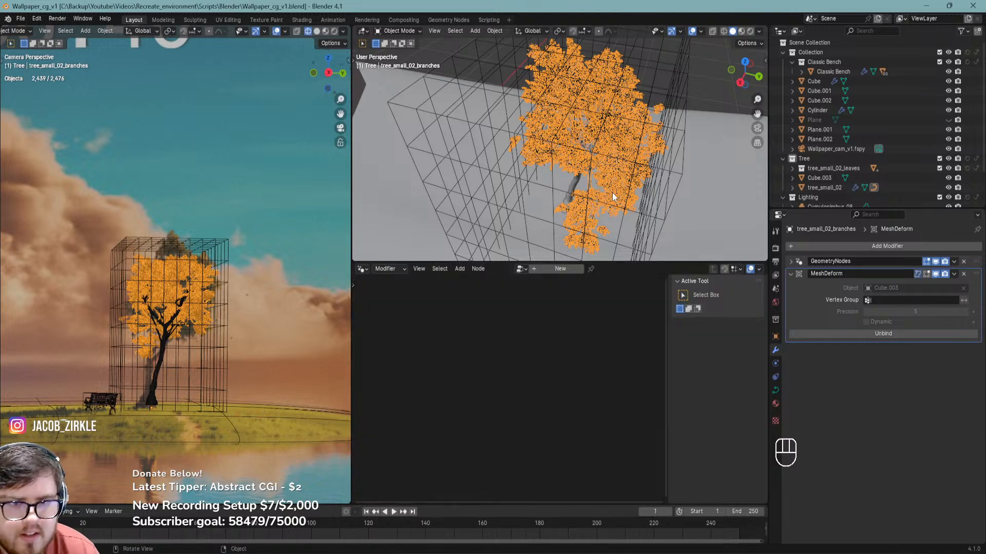
click(963, 274)
Examine the branches' geometry node tree through to its final Join Geometry and Group Output nodes
scroll(502, 407, up, 6)
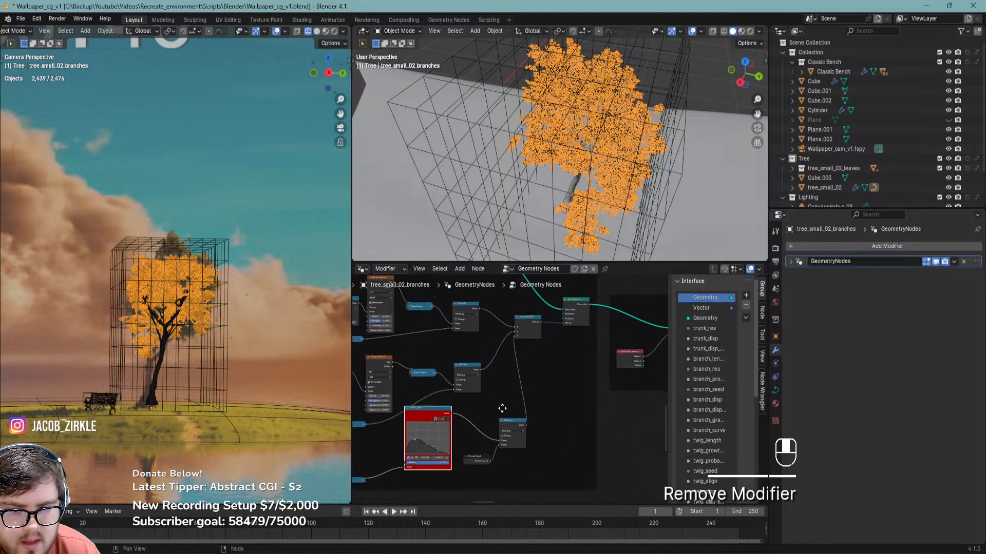
scroll(639, 322, down, 8)
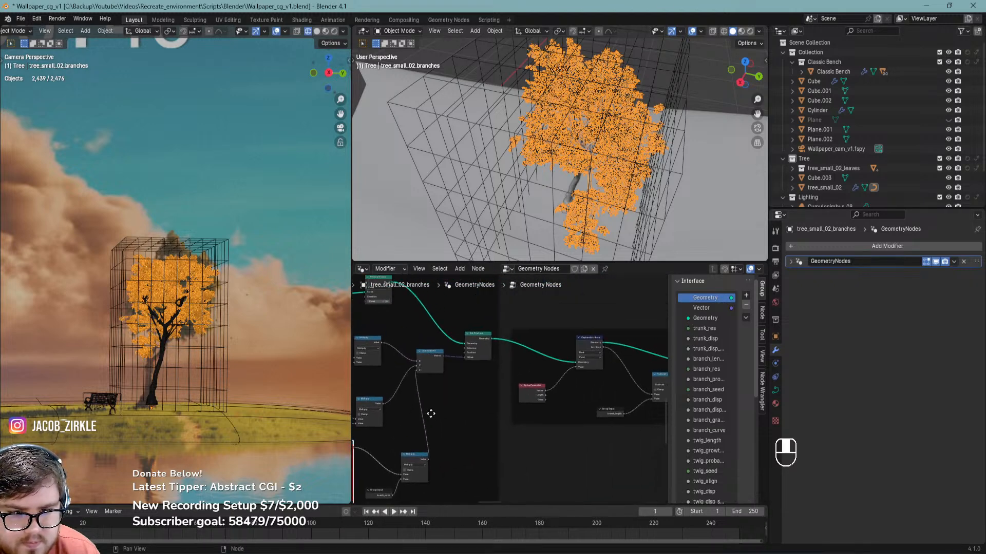
middle_drag(534, 406, 663, 406)
middle_drag(599, 439, 420, 459)
scroll(646, 431, down, 3)
scroll(493, 444, down, 5)
middle_drag(579, 429, 436, 400)
scroll(540, 383, down, 2)
middle_drag(598, 396, 515, 395)
scroll(464, 374, up, 6)
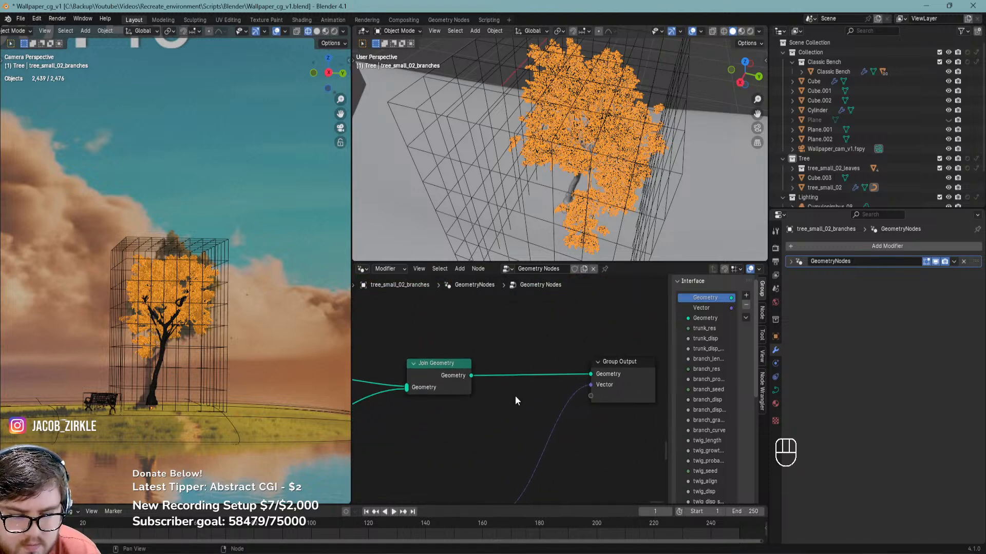
Search the available geometry nodes for "conve"
key(Tab)
key(shift+a)
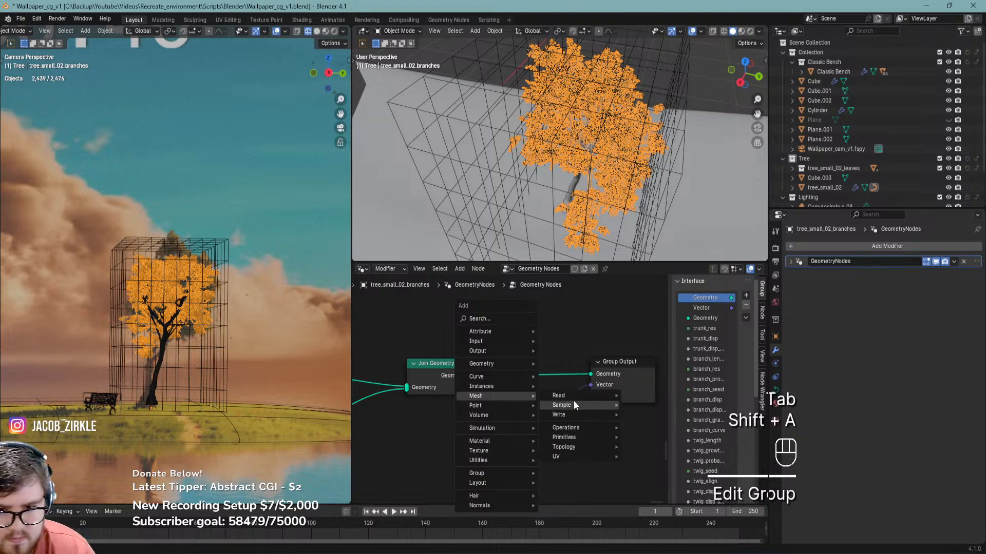
mouse_move(513, 325)
text(co)
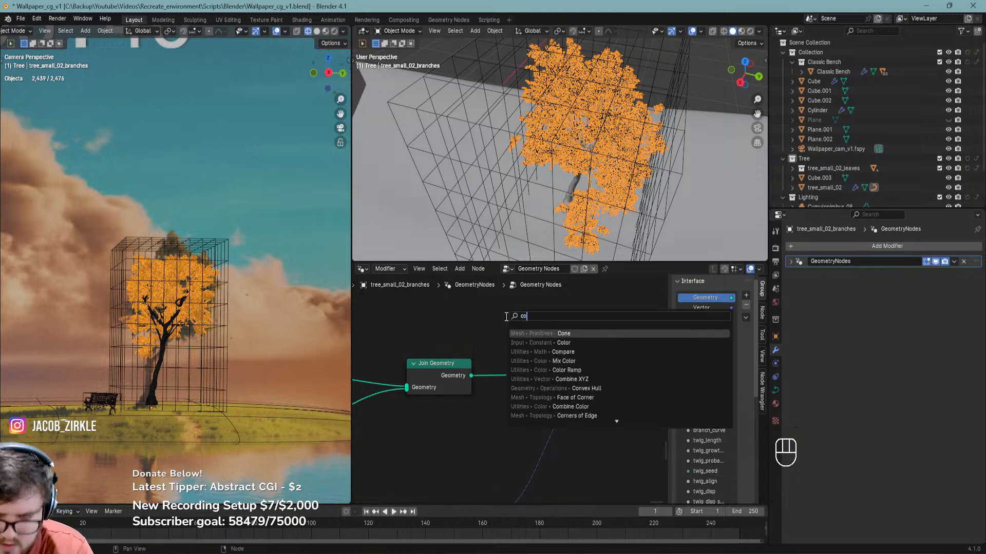
text(nve)
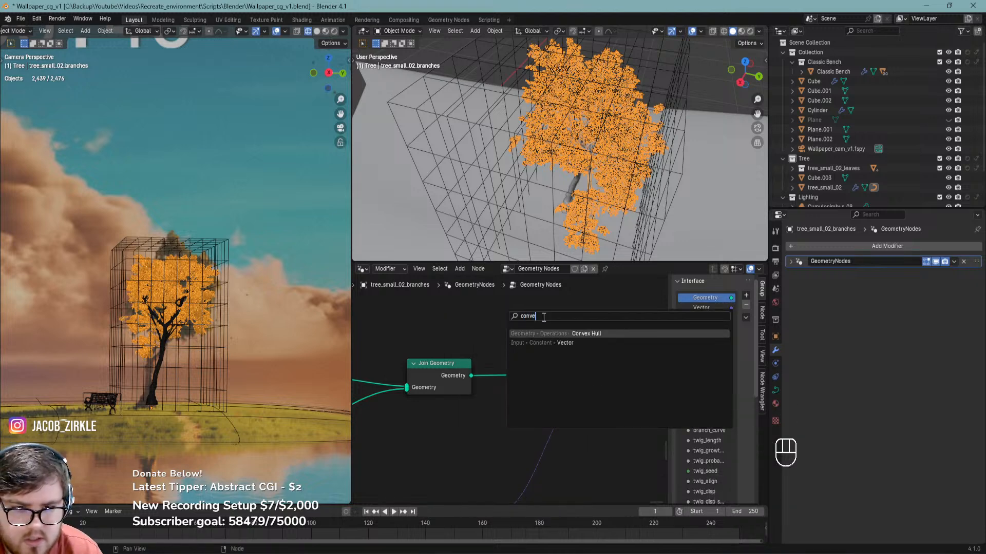
Search the available nodes for "mesh", browse the conversion operations and add a Curve to Mesh node below the Group Output
key(BackSpace)
key(BackSpace)
key(BackSpace)
key(BackSpace)
key(BackSpace)
text(mesh)
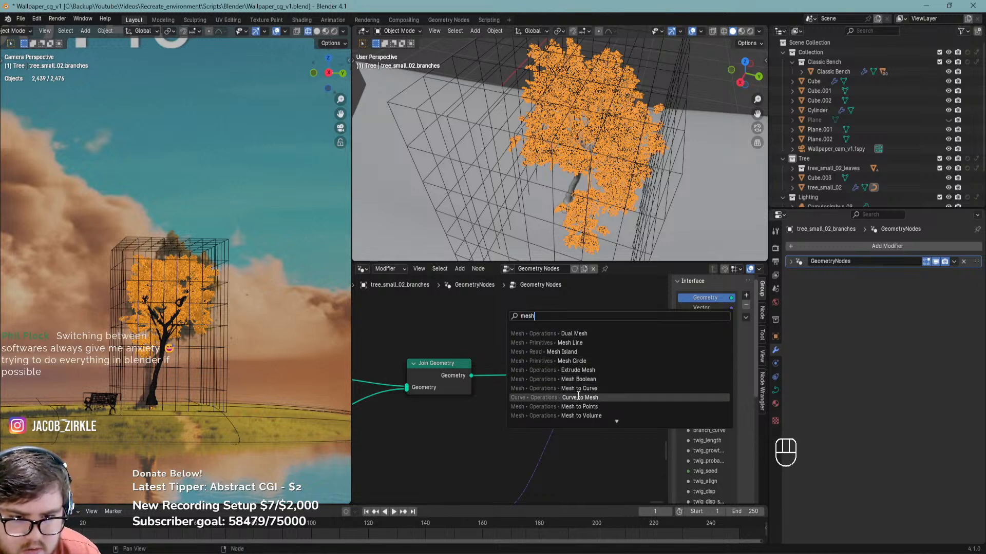
scroll(574, 417, down, 2)
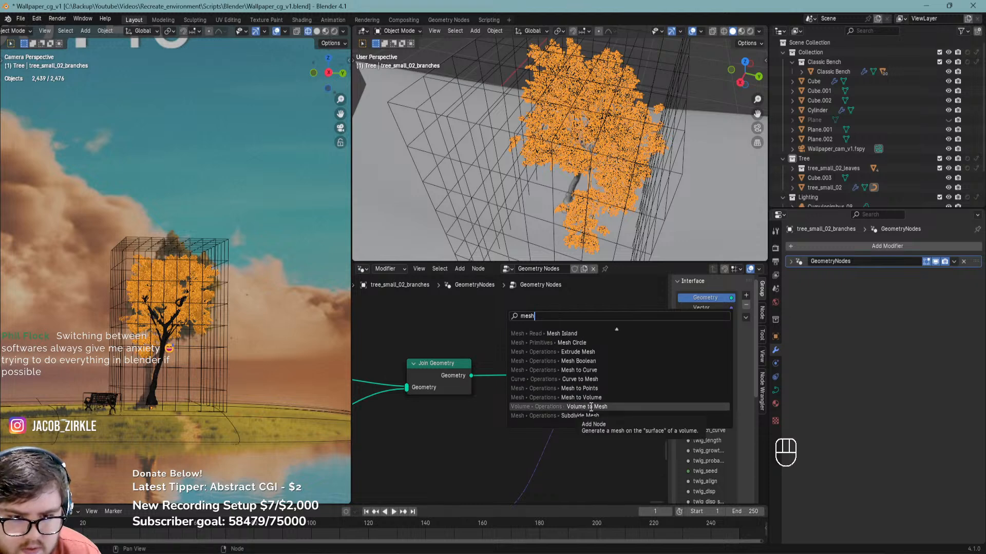
key(Down)
key(Down)
key(Down)
key(Down)
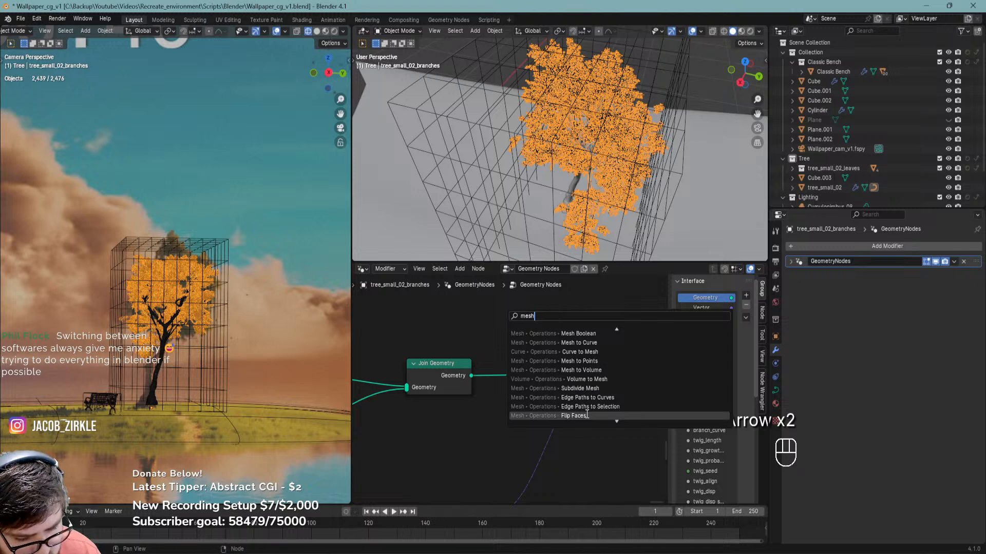
scroll(586, 414, down, 1)
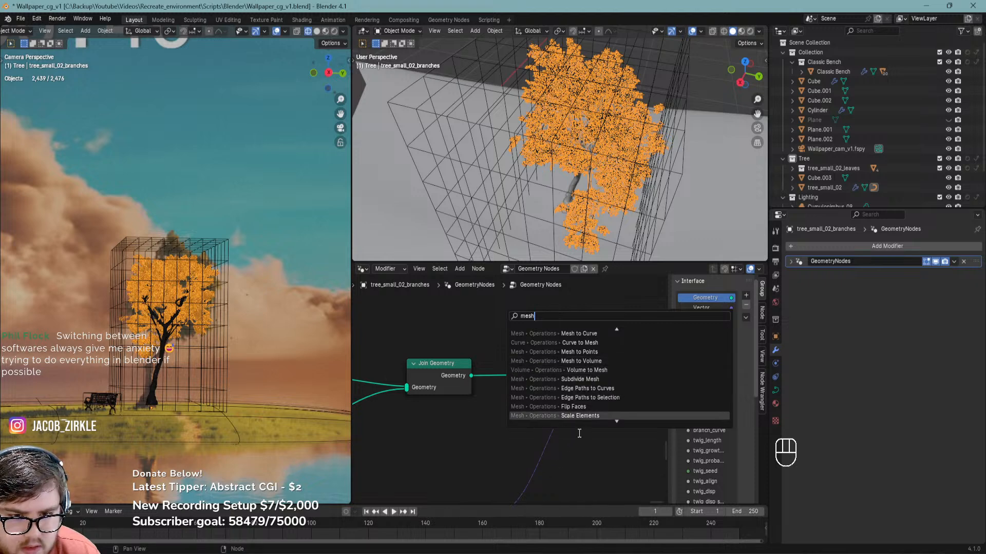
key(Down)
key(Down)
key(Down)
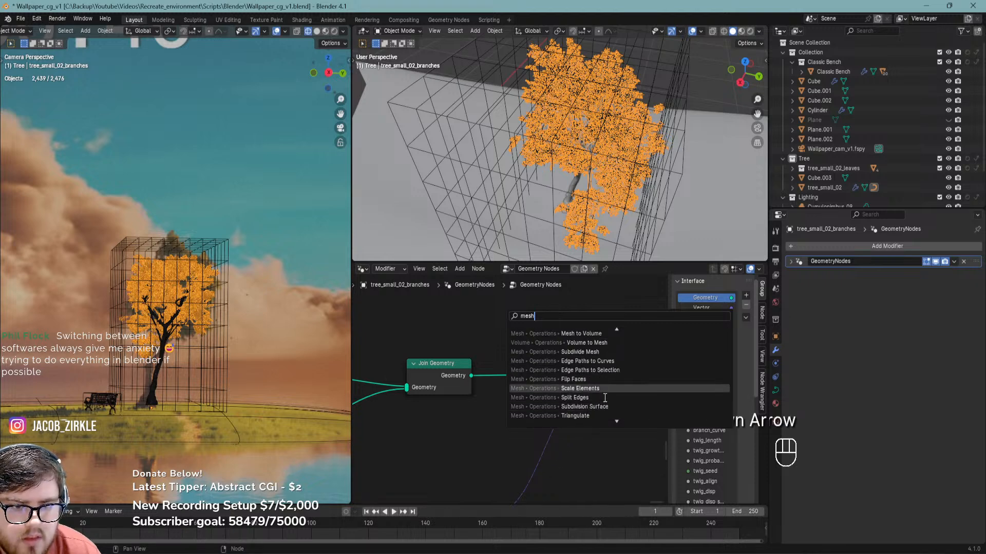
key(Up)
key(Up)
key(Up)
key(Up)
key(Up)
key(Up)
key(Up)
key(Up)
key(Up)
key(Up)
key(Up)
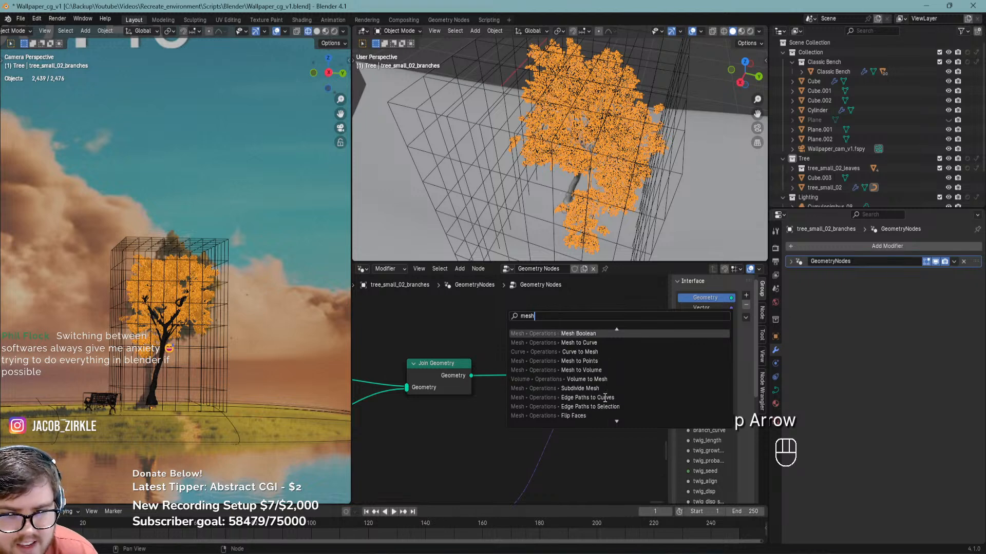
key(Up)
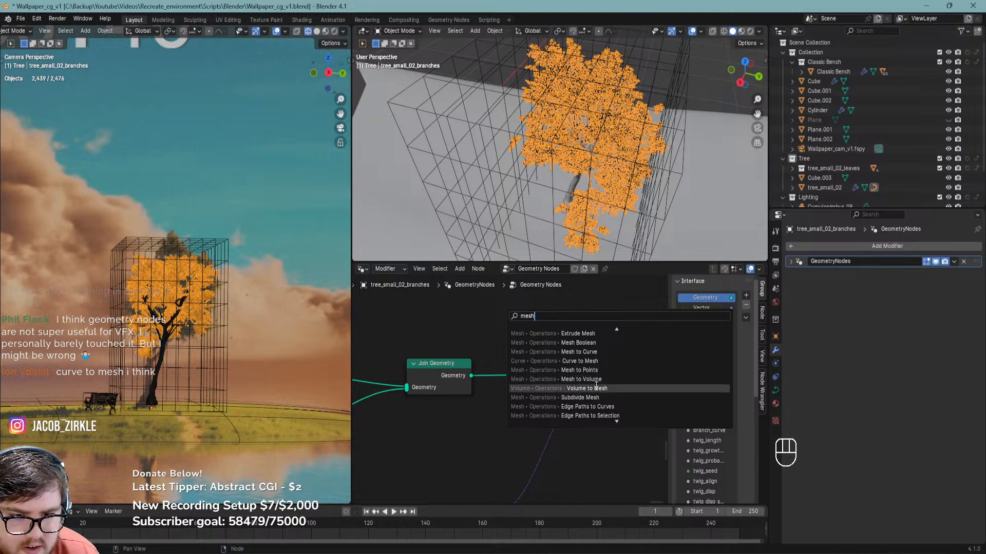
click(588, 361)
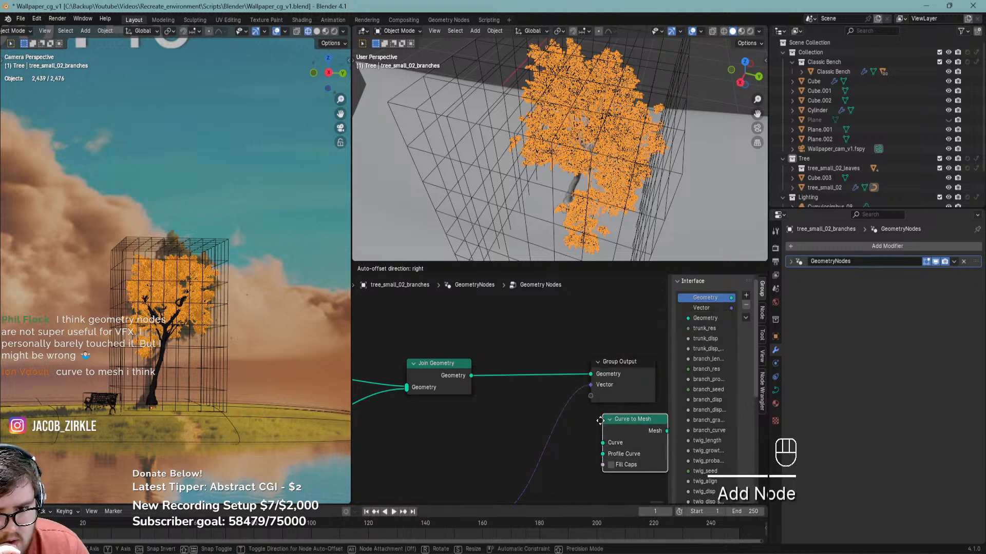
Inspect the nodes feeding Join Geometry and delete the unconnected Curve to Mesh node
scroll(463, 377, down, 3)
middle_drag(391, 346, 469, 430)
scroll(468, 416, up, 2)
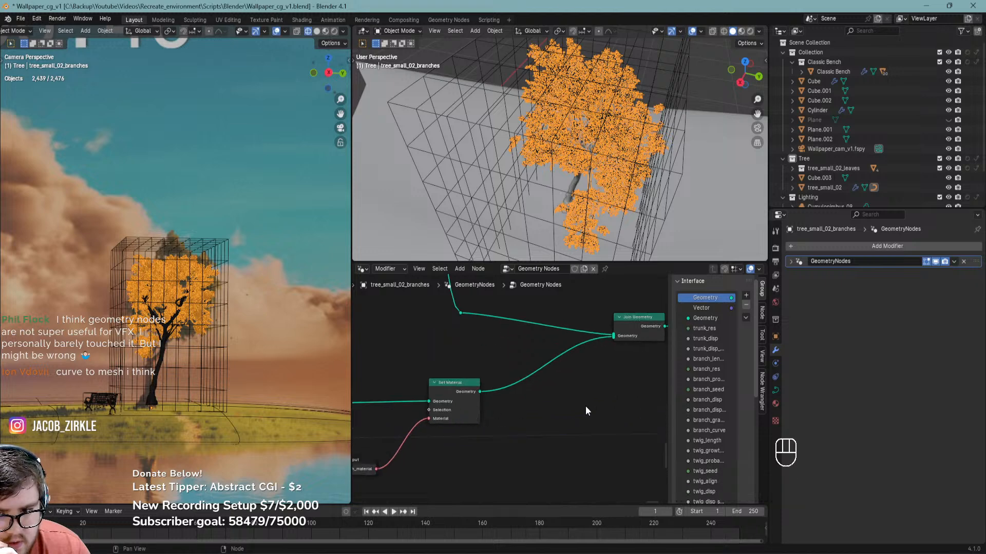
middle_drag(585, 406, 404, 435)
drag(604, 425, 595, 455)
key(Delete)
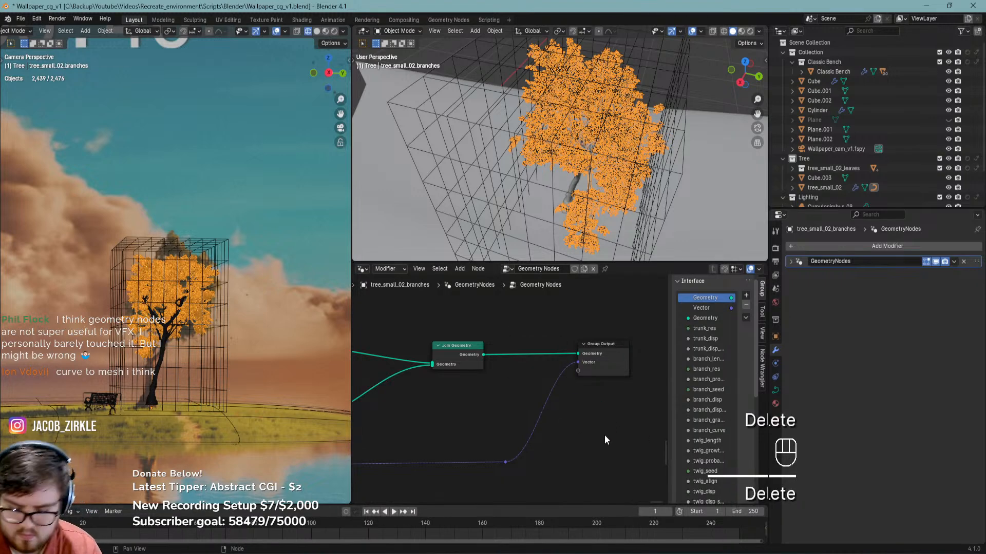
Pull a new link from the final Join Geometry node's output to open a search for compatible nodes
key(Tab)
key(g)
key(e)
key(o)
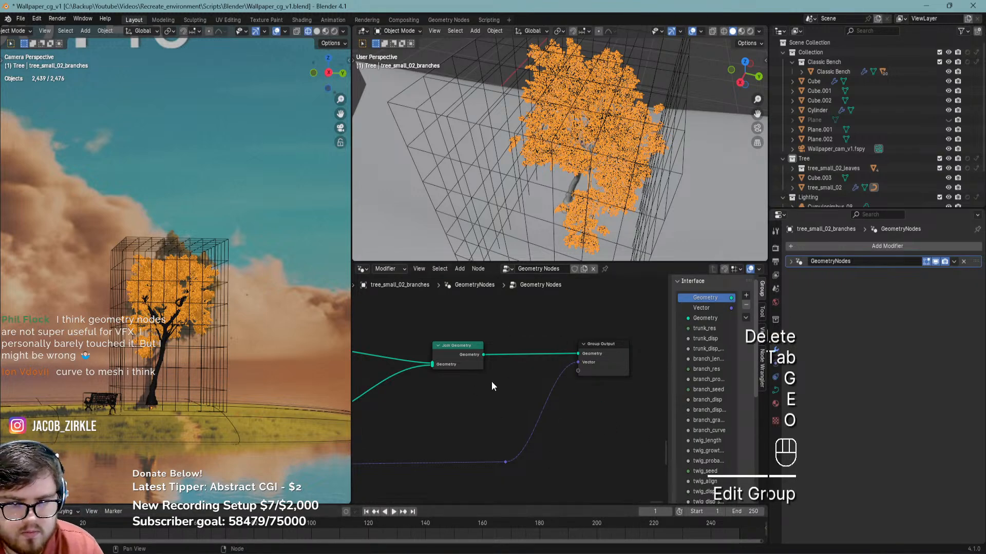
drag(482, 355, 517, 345)
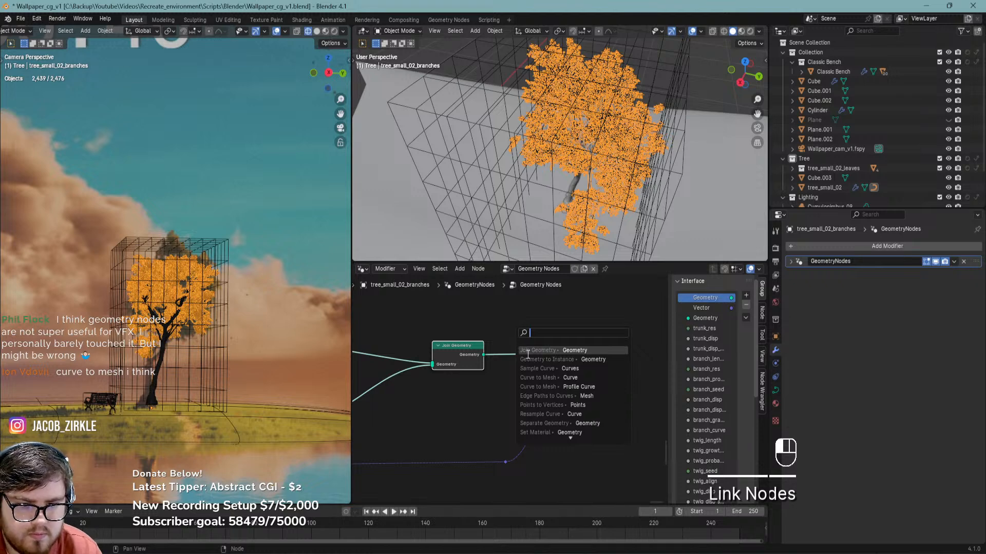
Abandon the node link search and change the Geometry Node Editor area to a 3D Viewport
text(mesh)
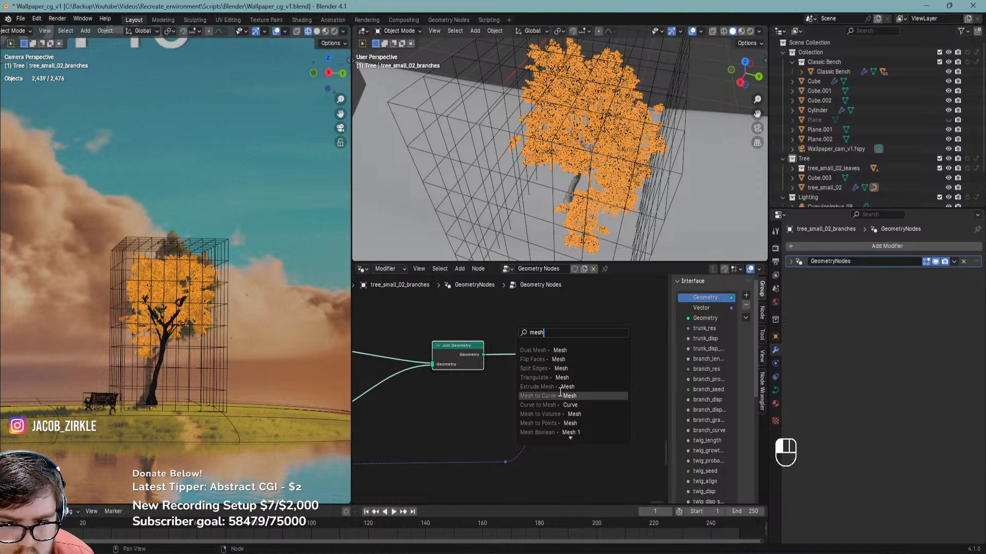
click(571, 478)
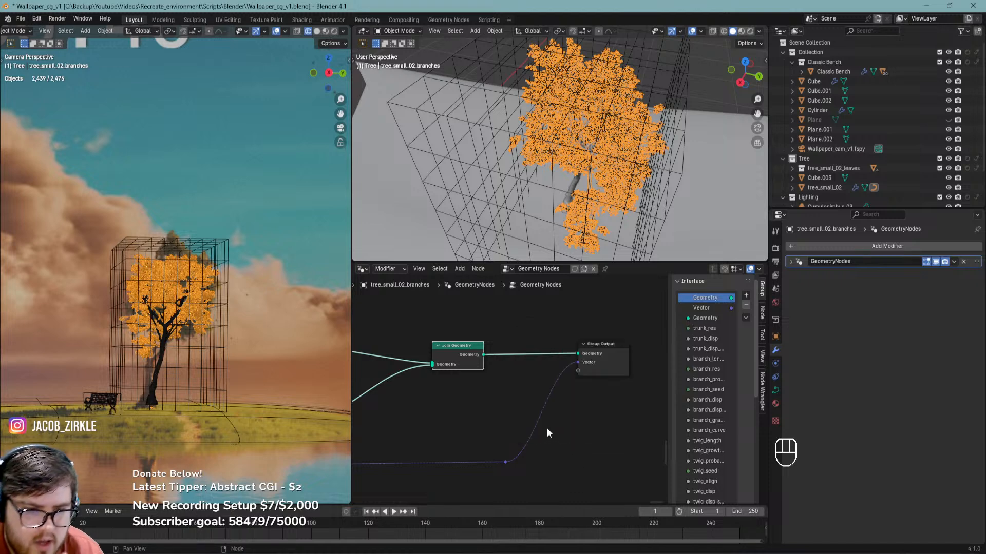
click(365, 269)
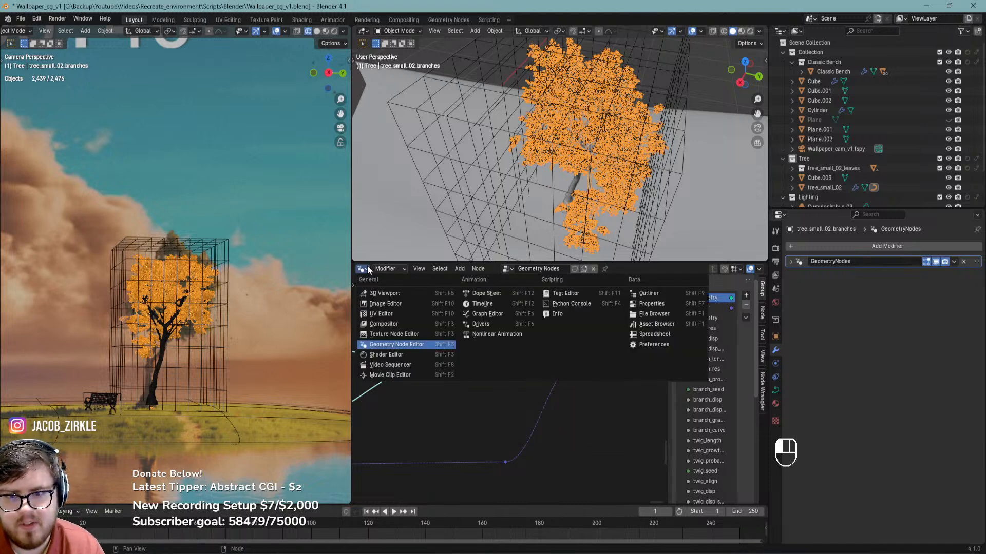
click(367, 292)
Save the scene and delete the wireframe cage Cube.003 surrounding the tree
scroll(506, 313, down, 2)
shift+middle_drag(264, 328, 306, 331)
click(256, 329)
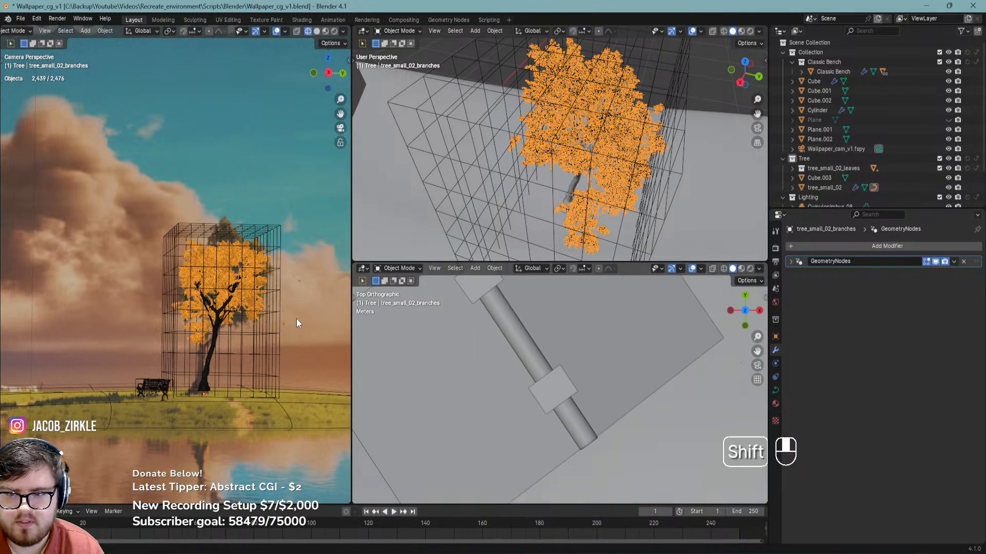
key(ctrl+s)
key(x)
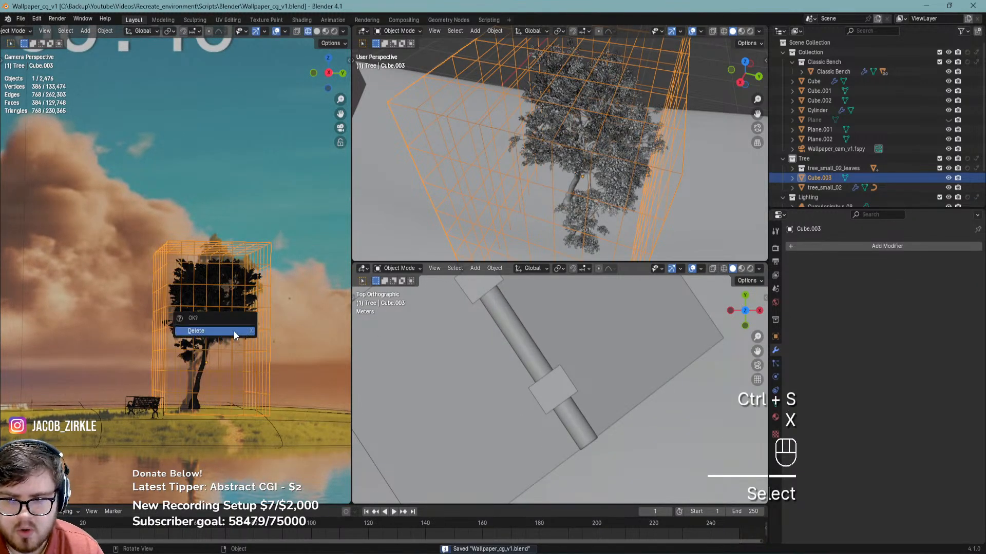
click(234, 331)
Remove the MeshDeform modifier from the trunk object tree_small_02 and save the scene
click(215, 342)
click(207, 352)
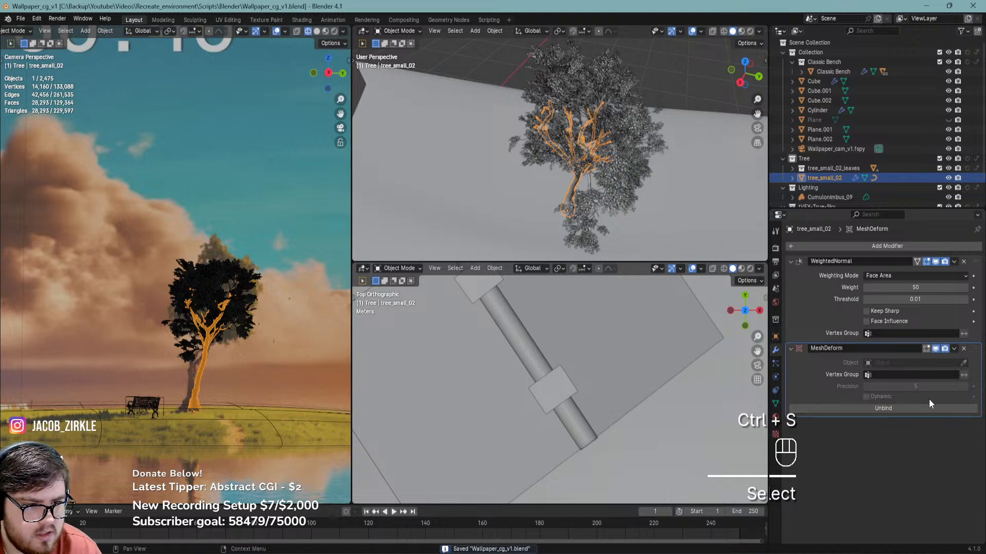
click(963, 348)
shift+middle_drag(316, 308, 236, 350)
key(ctrl+s)
scroll(246, 325, up, 4)
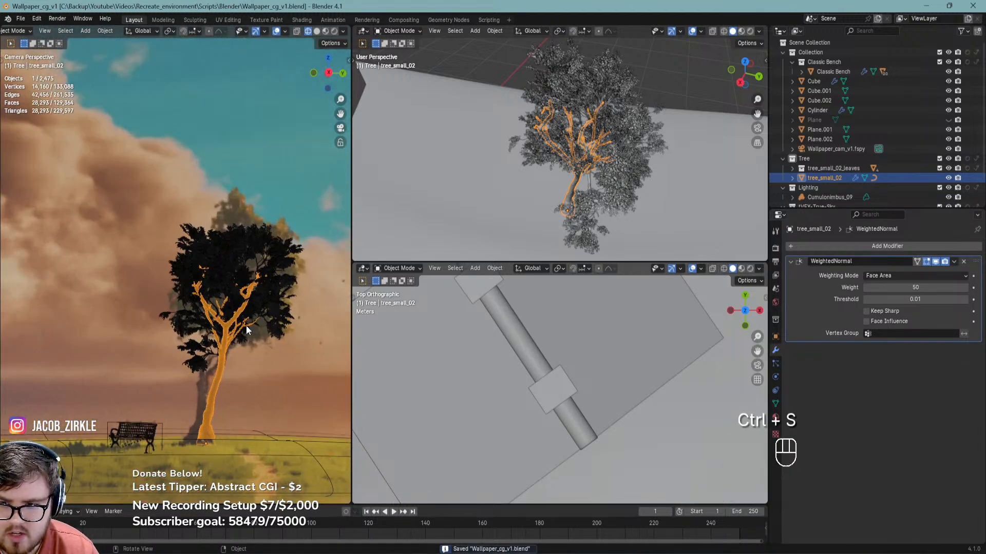
key(r)
key(z)
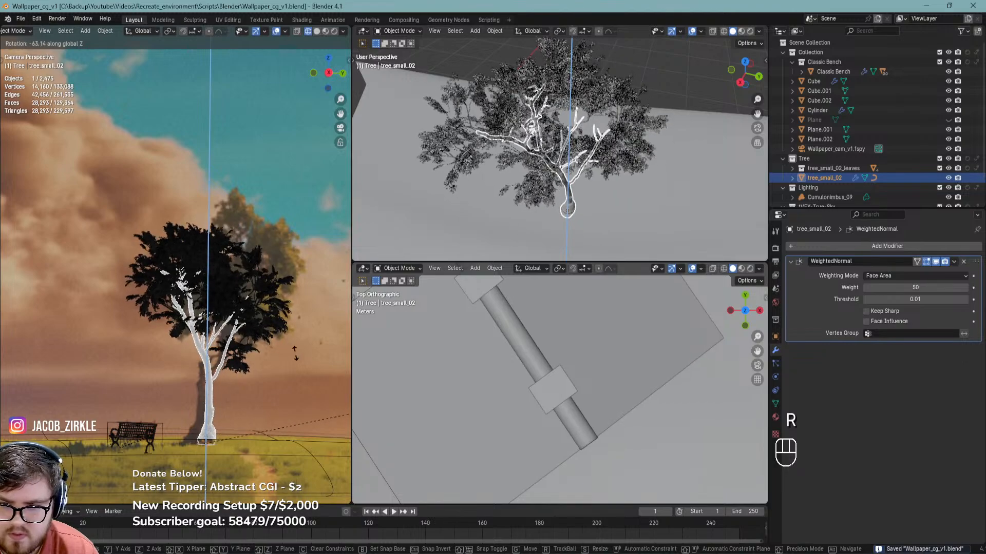
click(254, 344)
Scale tree_small_02 up uniformly to about 1.024 and save the scene
key(s)
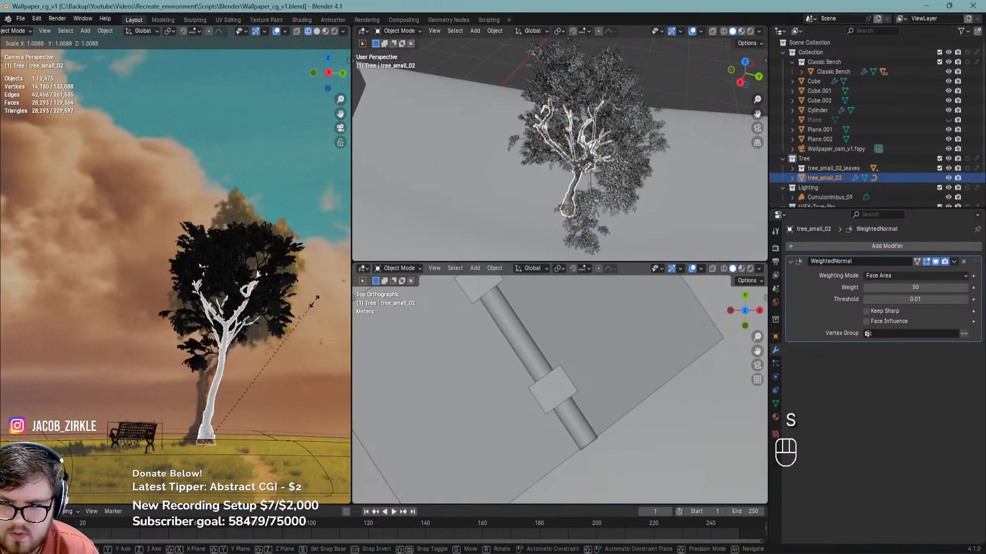
click(243, 330)
scroll(154, 350, down, 2)
shift+middle_drag(154, 350, 208, 315)
key(ctrl+s)
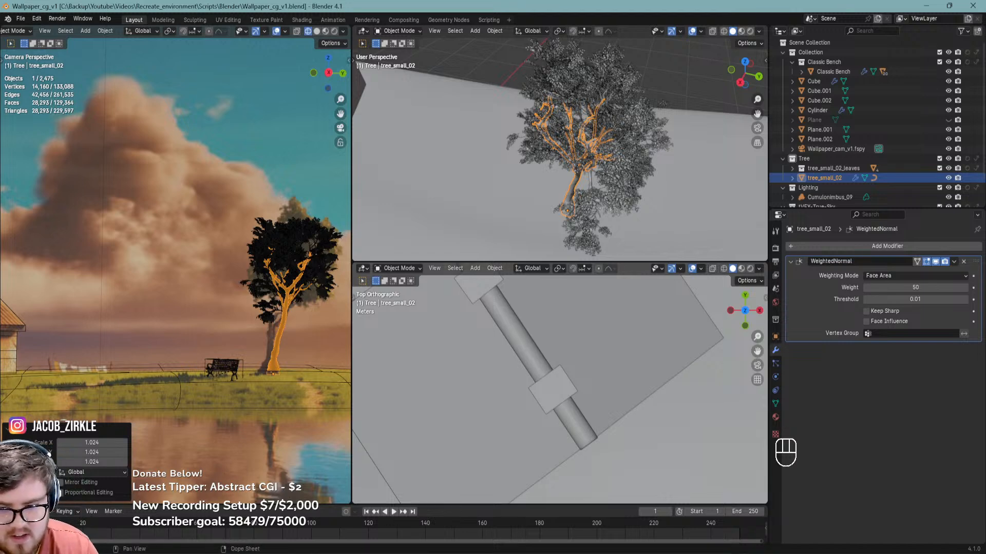
Switch to the Opera browser and open youtube.com in a new tab
click(323, 553)
click(428, 518)
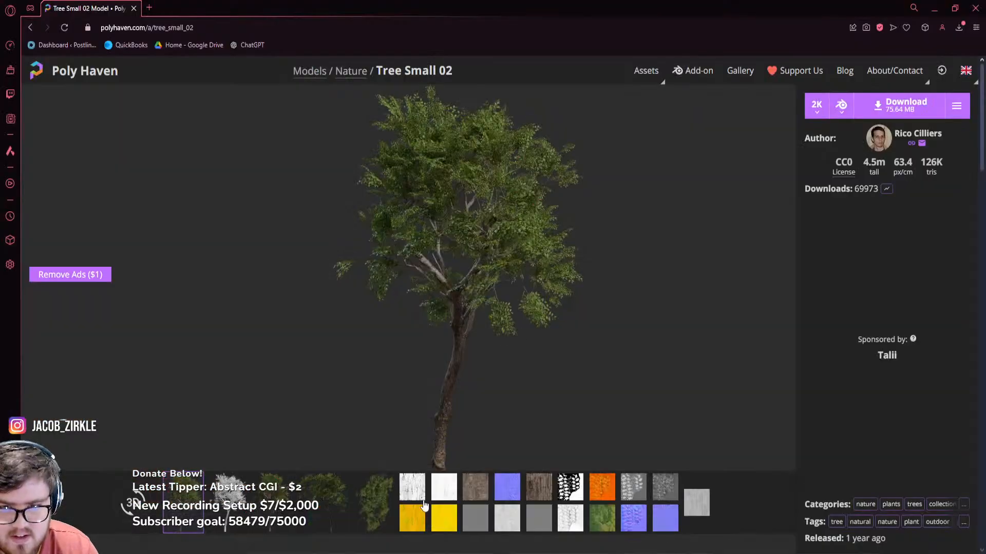
click(149, 9)
text(youtube.com)
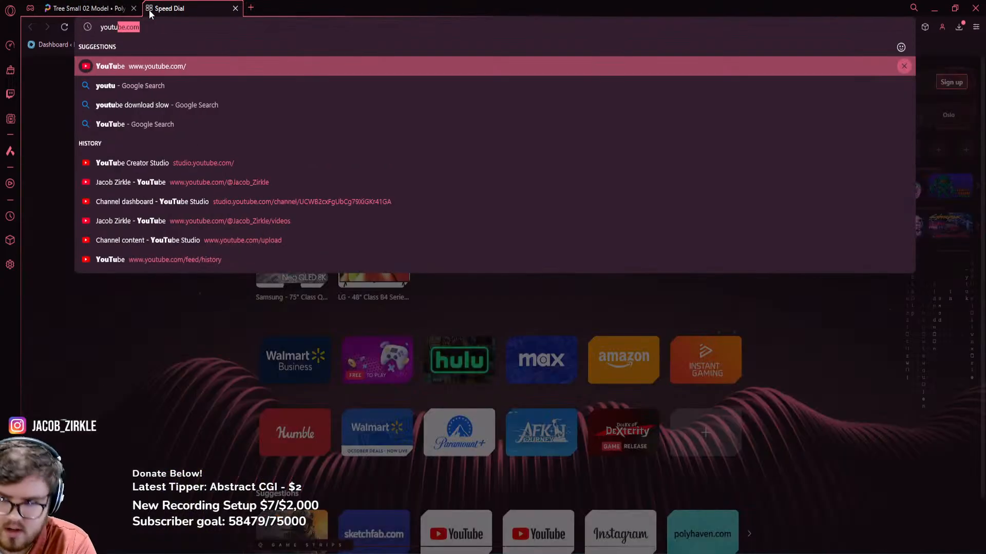
key(Return)
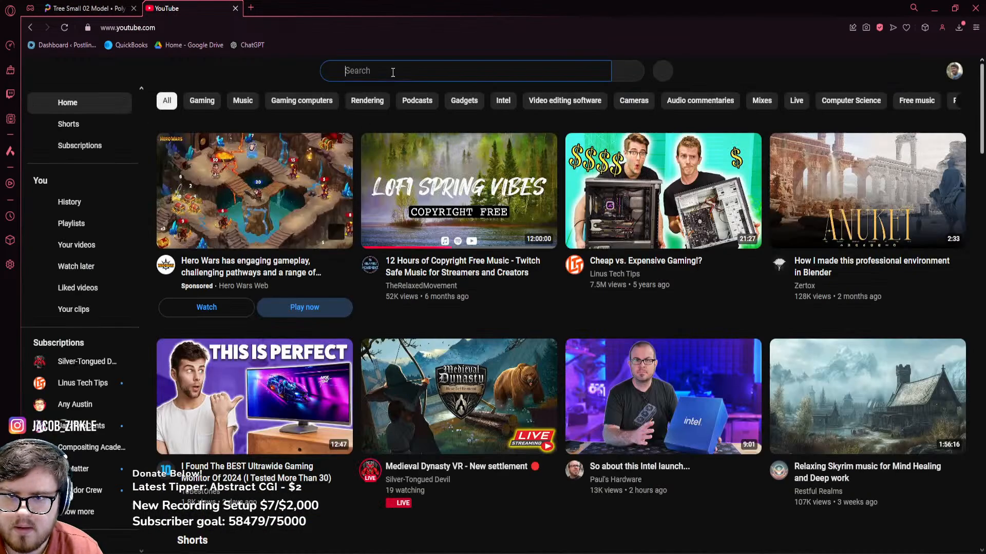
Search YouTube for "compositing academy" and open the Compositing Academy channel
text(vfx)
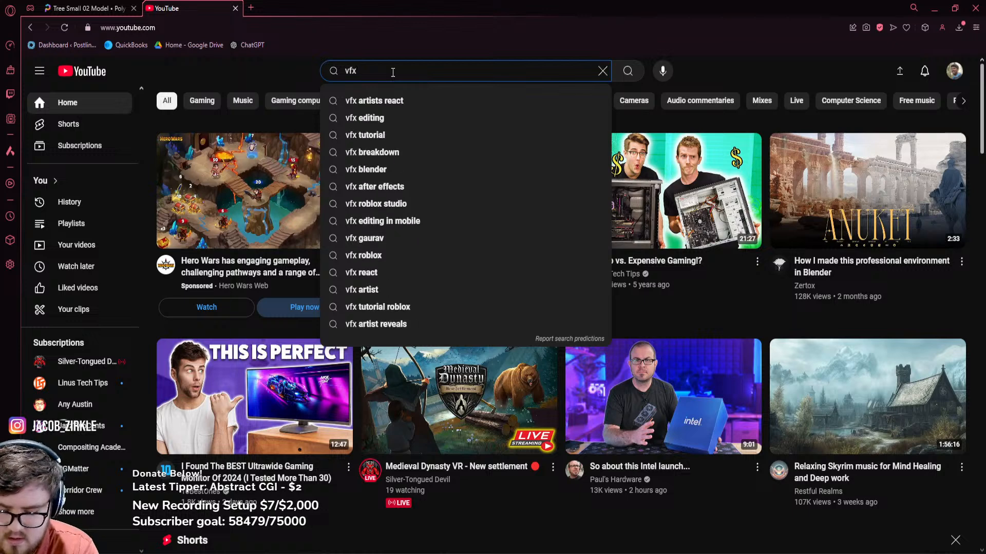
key(BackSpace)
key(BackSpace)
key(BackSpace)
key(BackSpace)
text(composi)
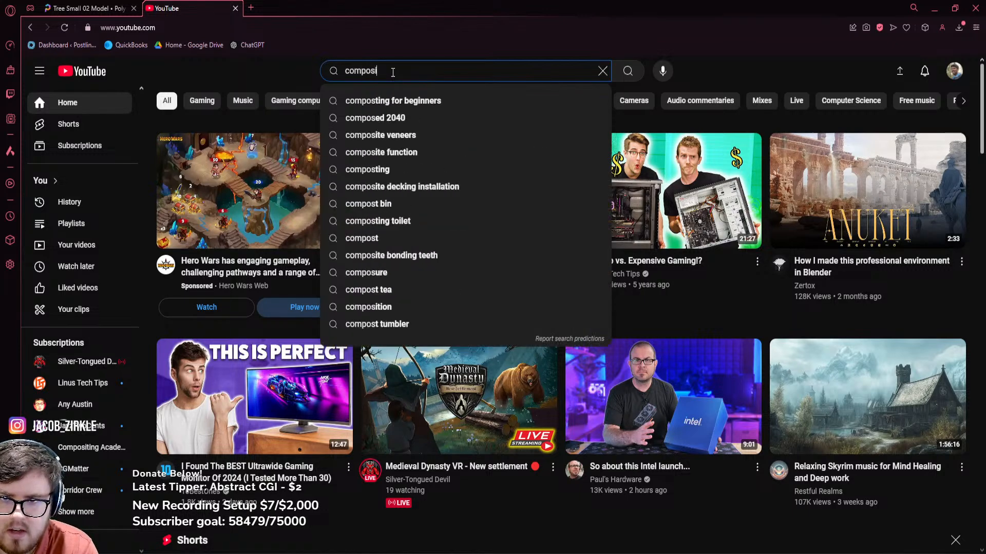
text(ting academy)
key(Return)
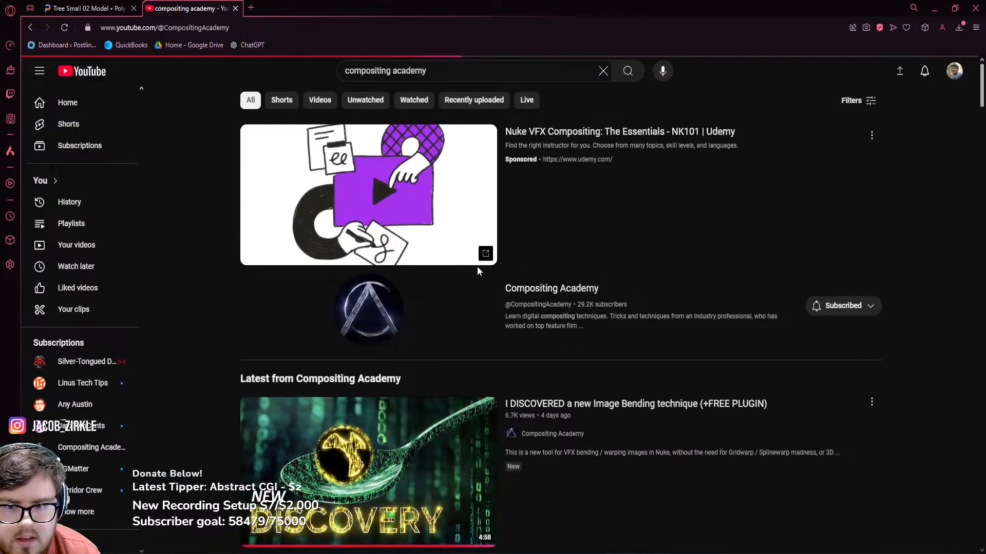
click(522, 301)
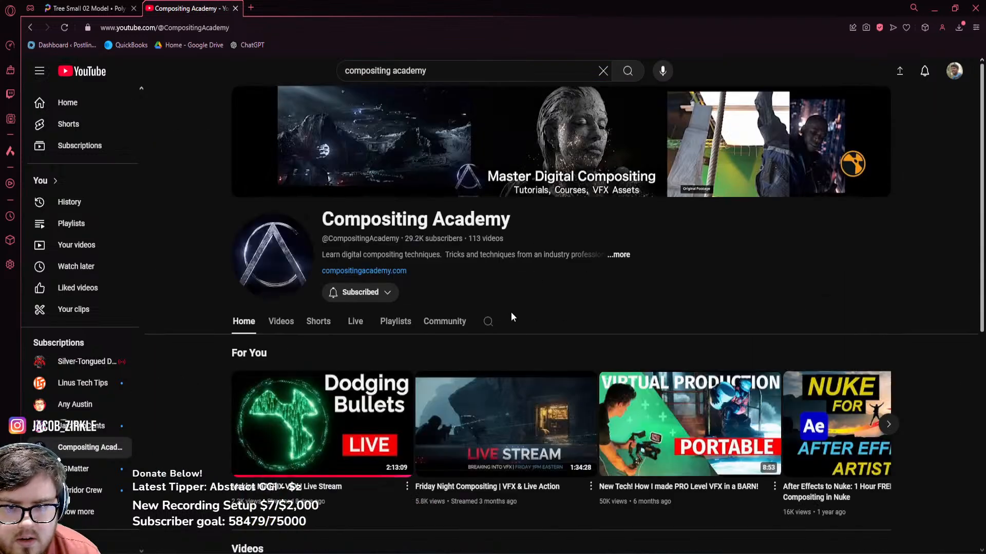
Open the "Facts" post among the channel's community posts and read its text about learning Nuke
click(443, 322)
scroll(323, 383, down, 6)
scroll(261, 343, down, 3)
click(287, 325)
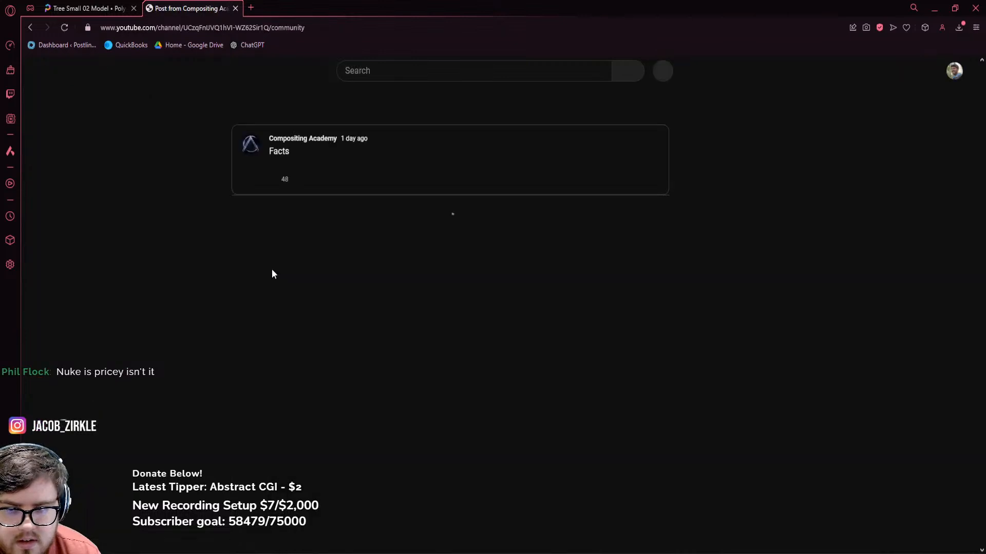
scroll(297, 200, down, 1)
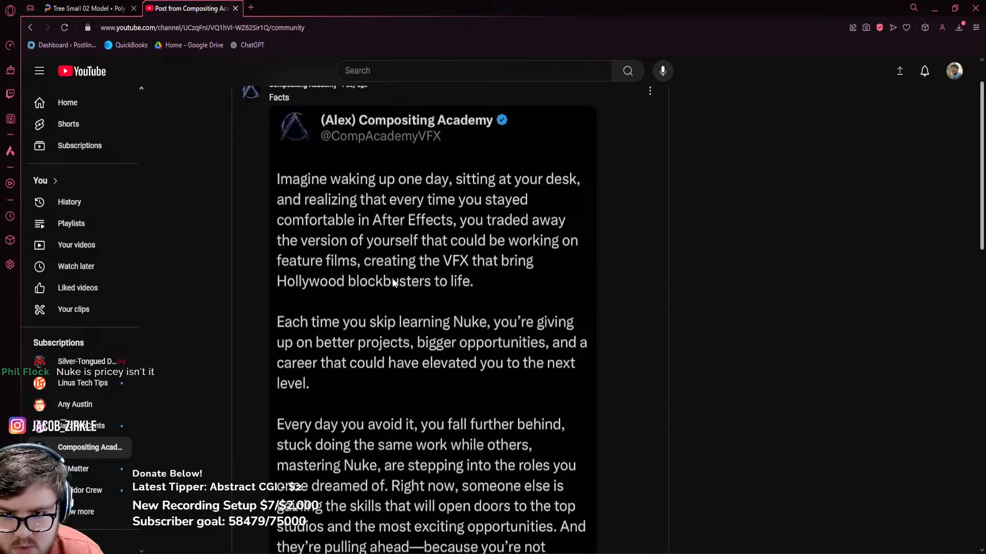
scroll(380, 279, down, 1)
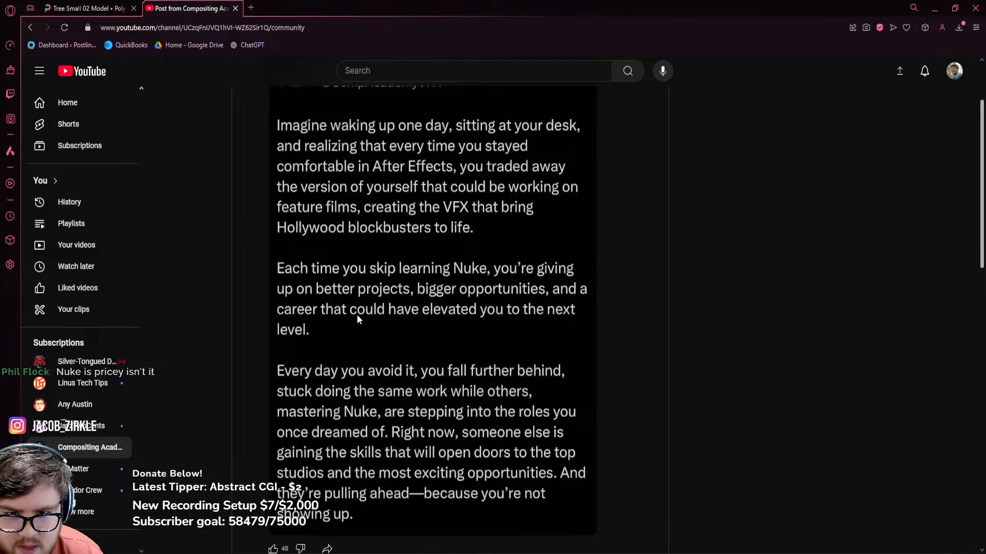
scroll(406, 324, down, 1)
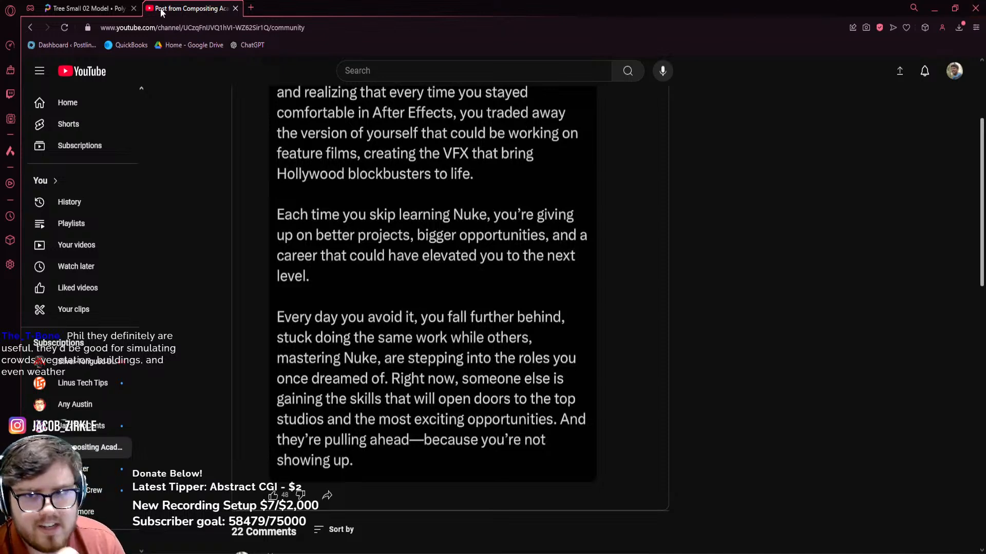
Search the web for "nuke foundry" in a new tab and open Foundry's Nuke product page
click(251, 8)
text(nuke)
key(Return)
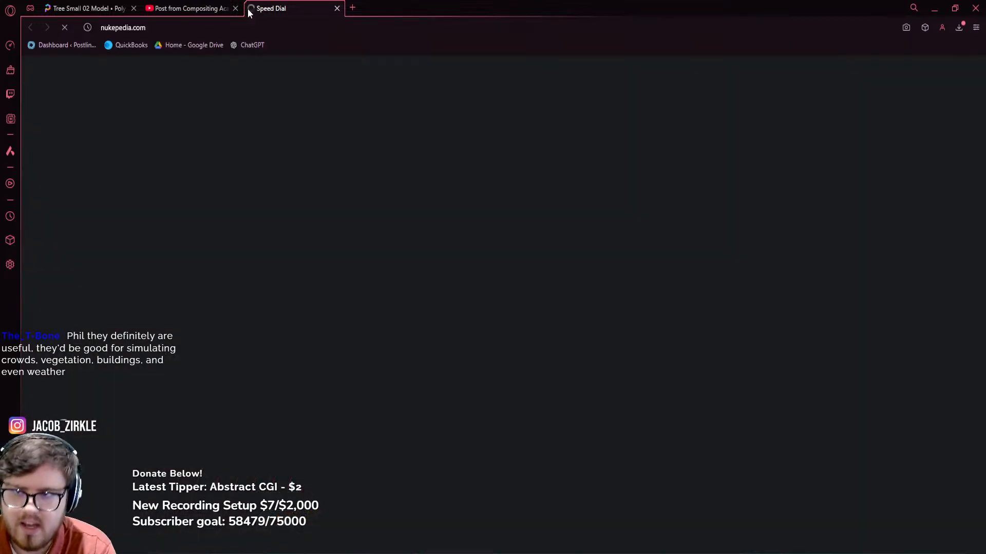
click(165, 29)
text(nuke foud)
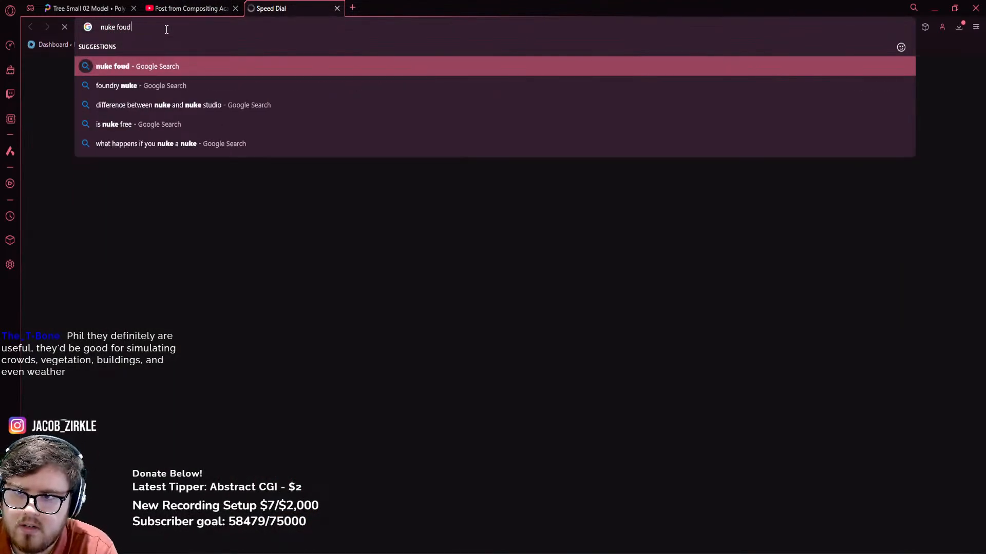
key(BackSpace)
text(ndry)
key(Return)
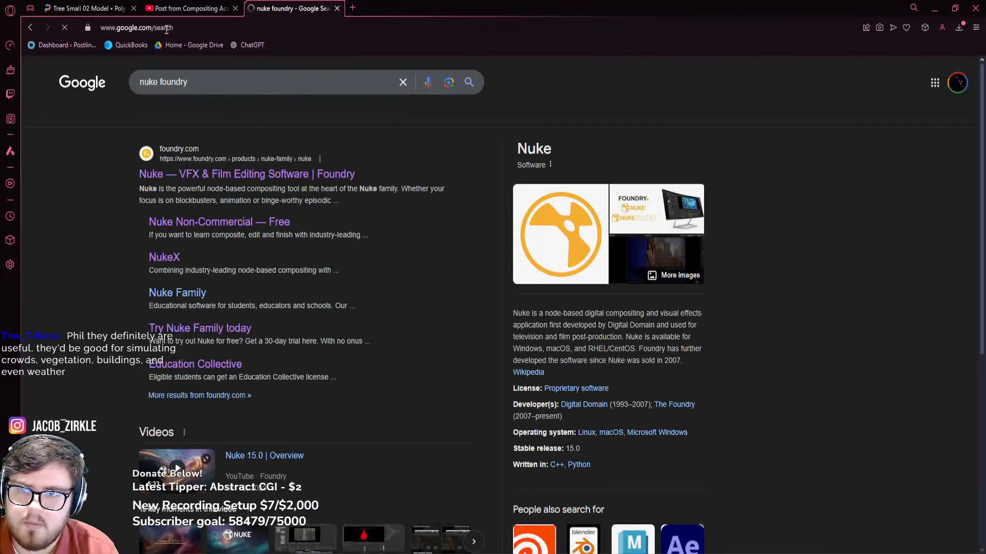
click(339, 174)
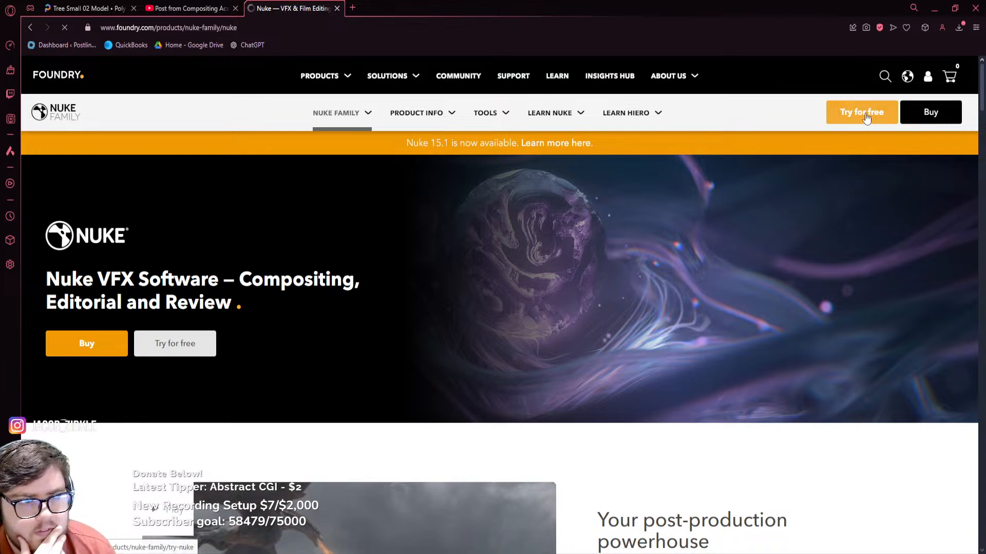
Open the Nuke Indie page from the Nuke family and review its features and benefits
click(356, 112)
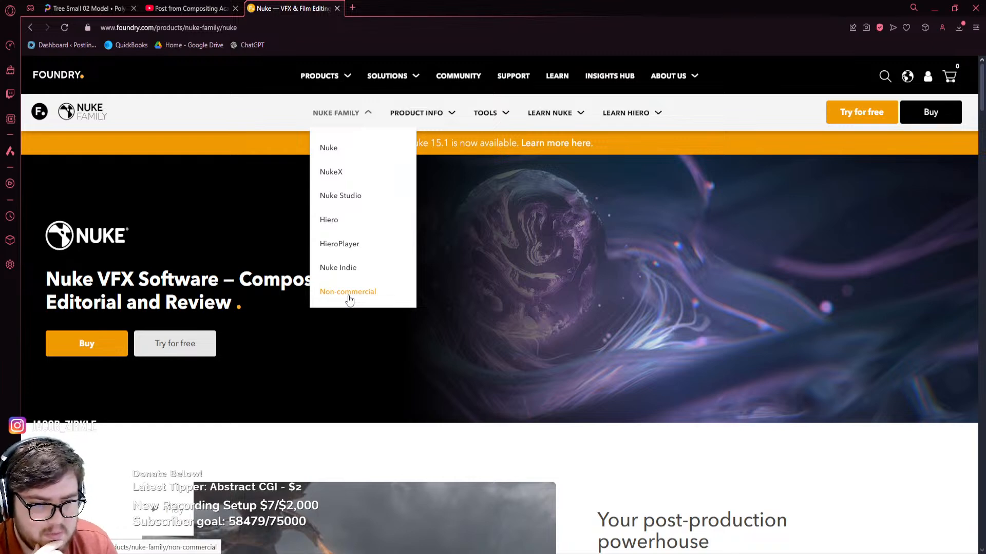
click(353, 268)
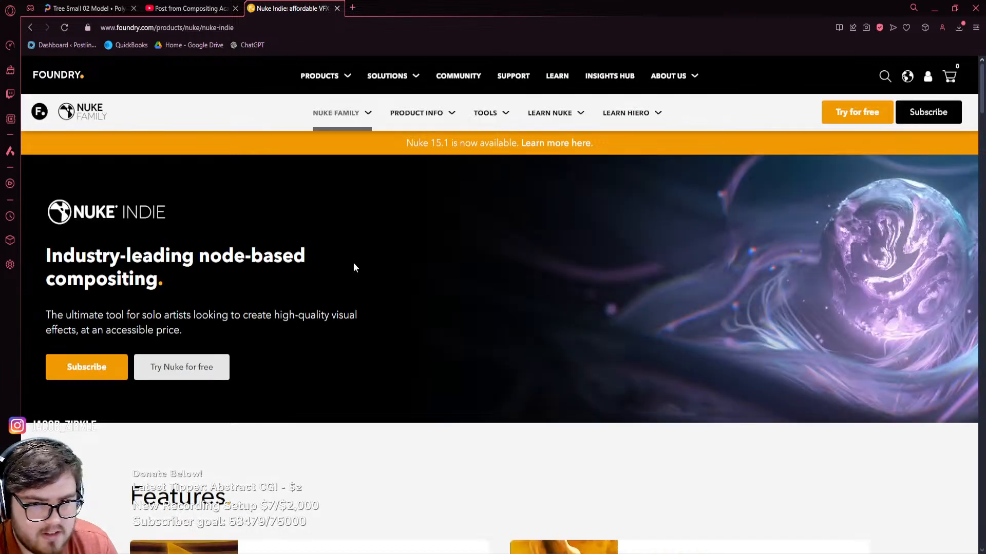
scroll(183, 292, down, 6)
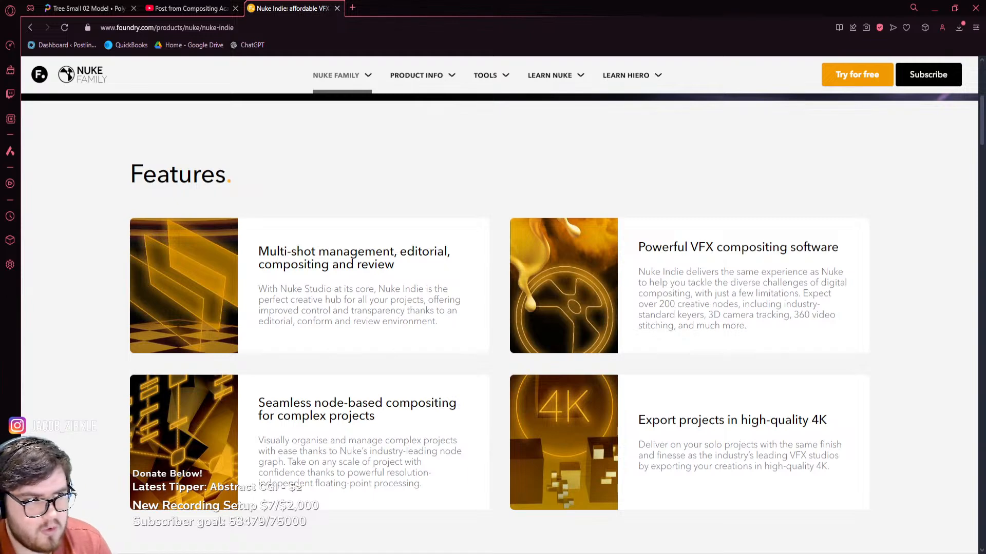
scroll(403, 334, down, 4)
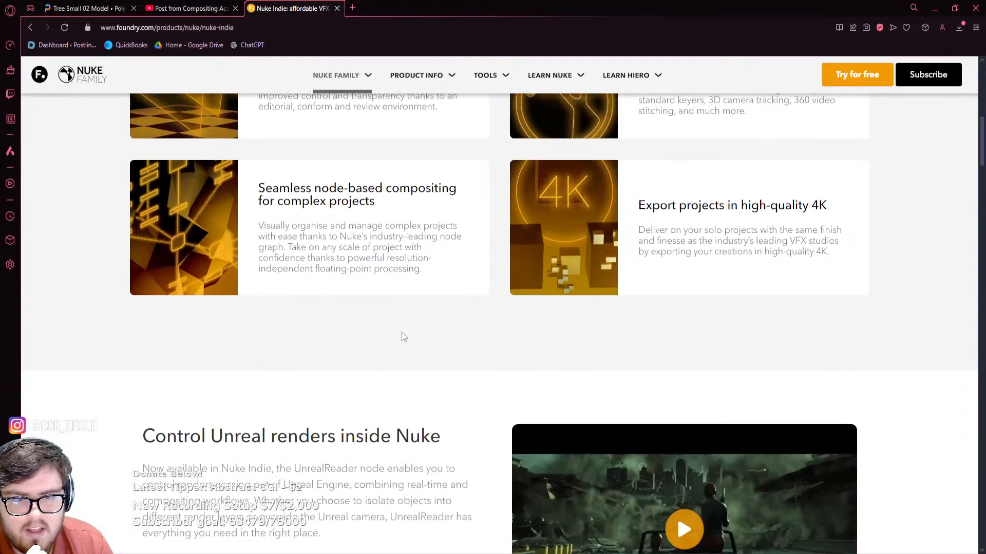
scroll(410, 306, down, 3)
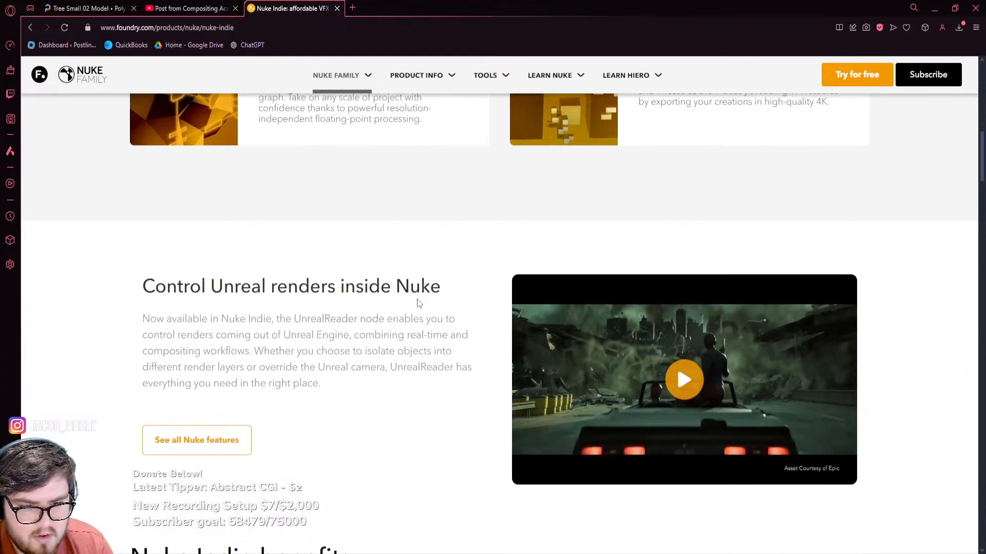
scroll(581, 286, up, 1)
scroll(581, 286, down, 7)
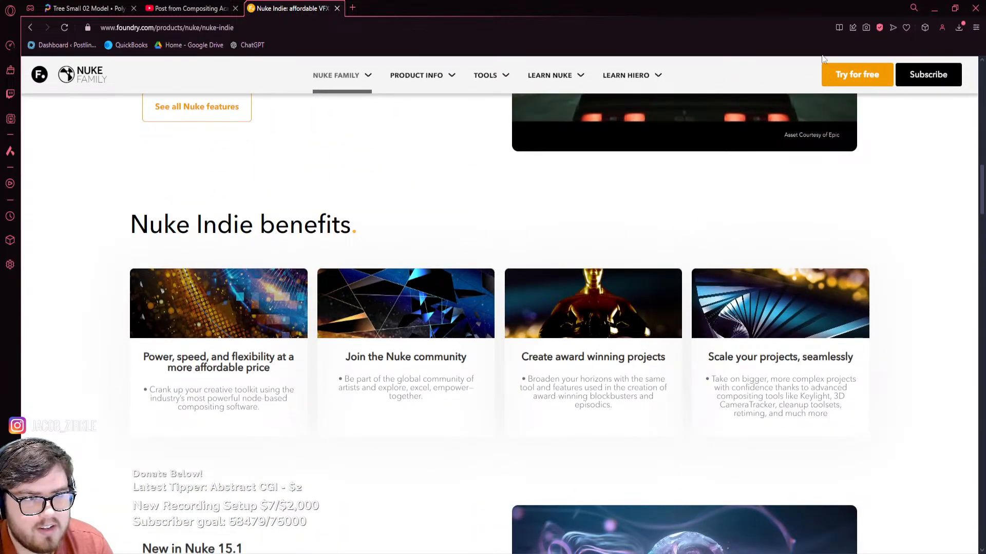
scroll(580, 244, up, 15)
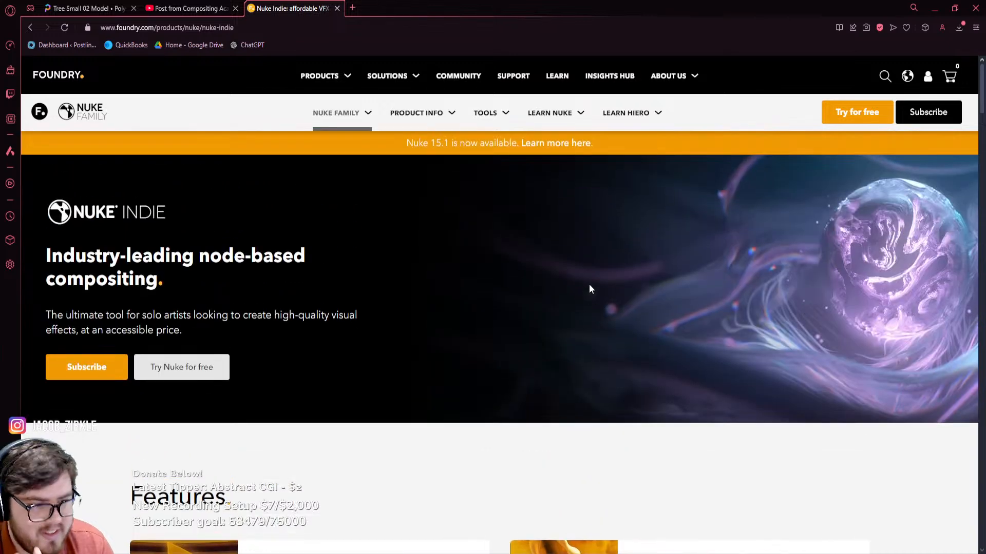
Switch back to Blender and save the scene file Wallpaper_cg_v1.blend
click(935, 9)
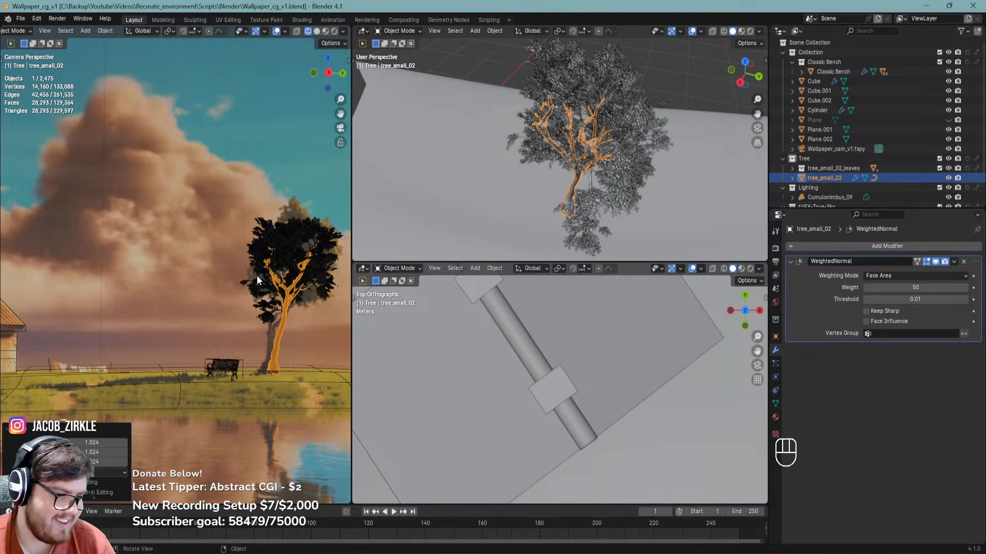
shift+middle_drag(273, 328, 262, 287)
key(ctrl+s)
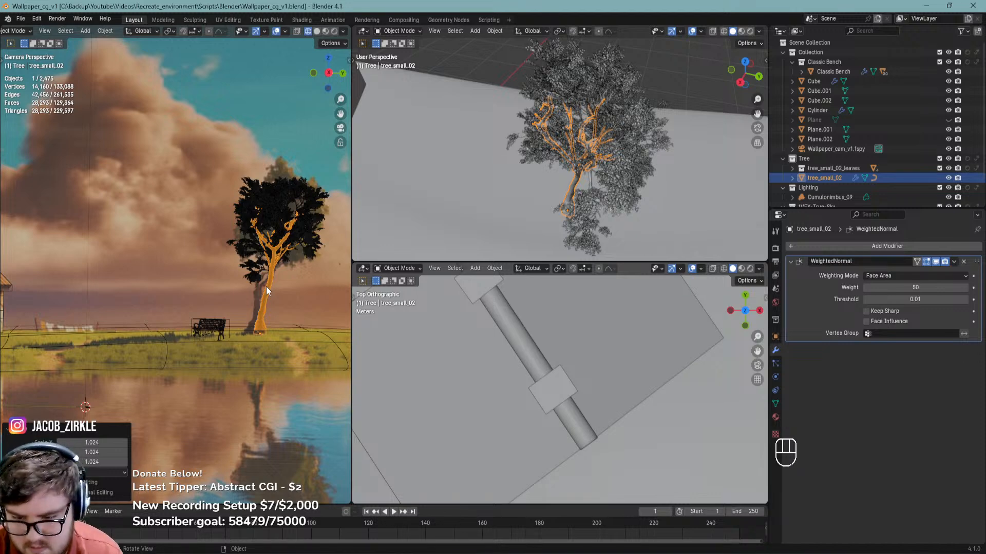
scroll(266, 291, up, 4)
shift+middle_drag(292, 310, 213, 323)
key(ctrl+s)
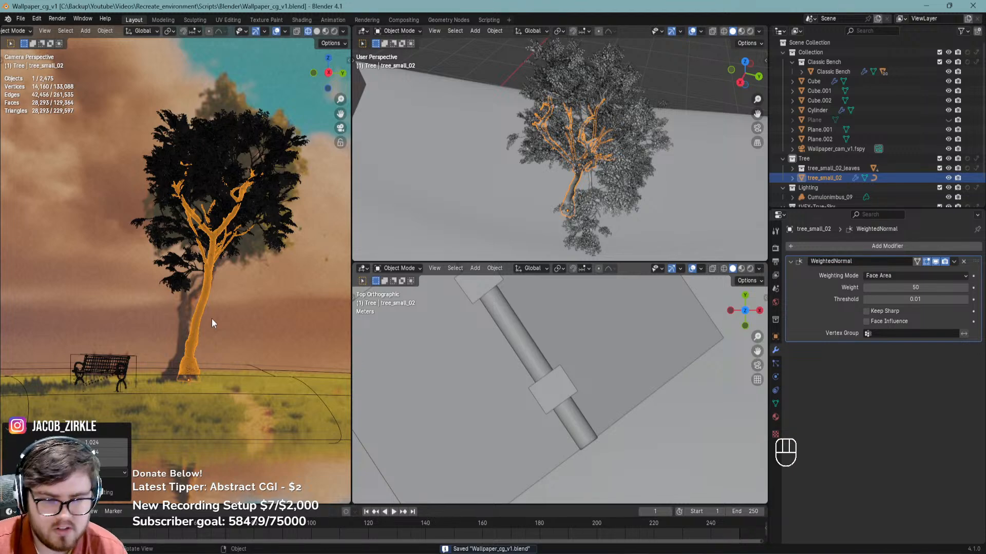
Switch the camera viewport to rendered shading to preview the whole environment, and save the scene file
mouse_move(214, 338)
shift+middle_down()
mouse_move(161, 348)
mouse_move(269, 301)
shift+middle_up()
key(ctrl+s)
key(ctrl+s)
key(z)
click(271, 257)
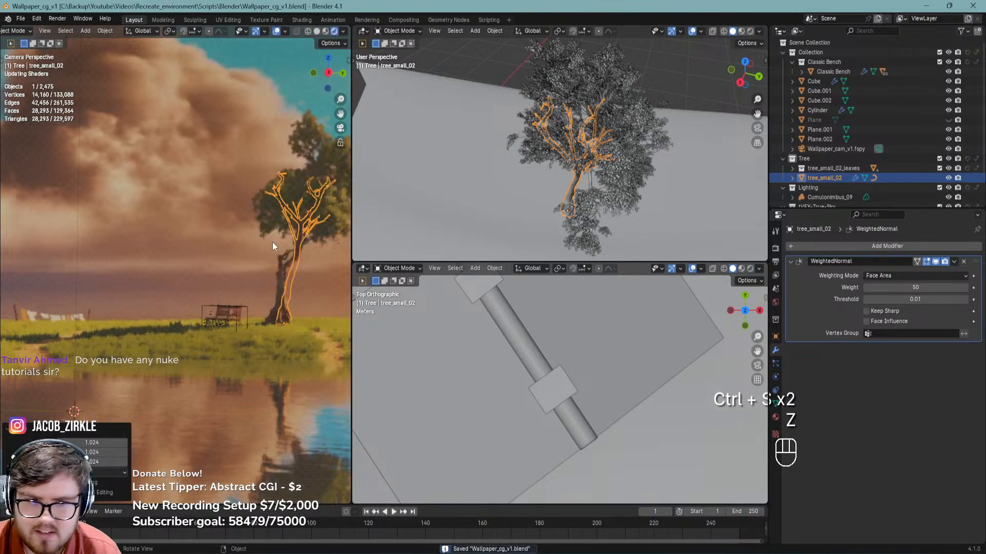
scroll(272, 244, down, 4)
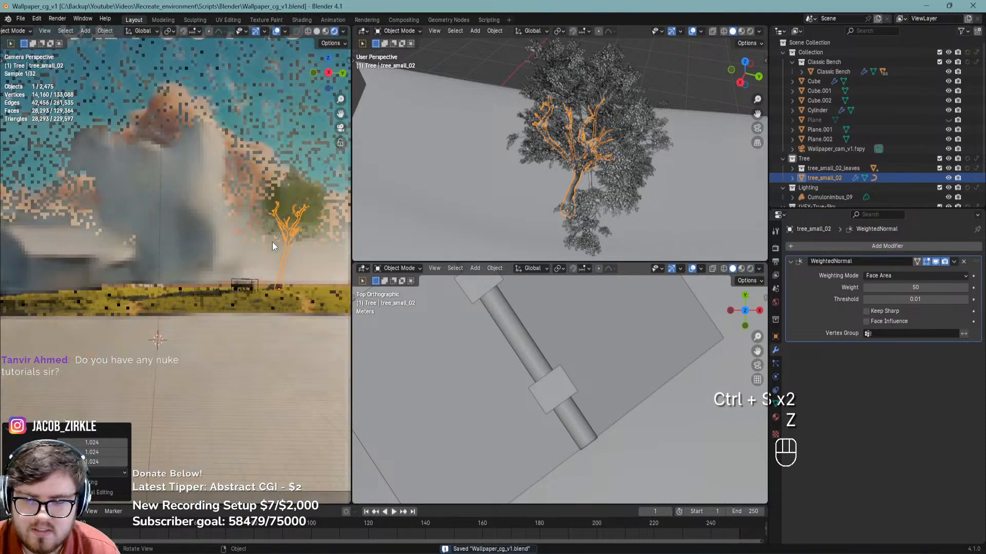
mouse_move(215, 282)
shift+middle_down()
mouse_move(301, 276)
mouse_move(235, 295)
mouse_move(211, 289)
shift+middle_up()
key(ctrl+s)
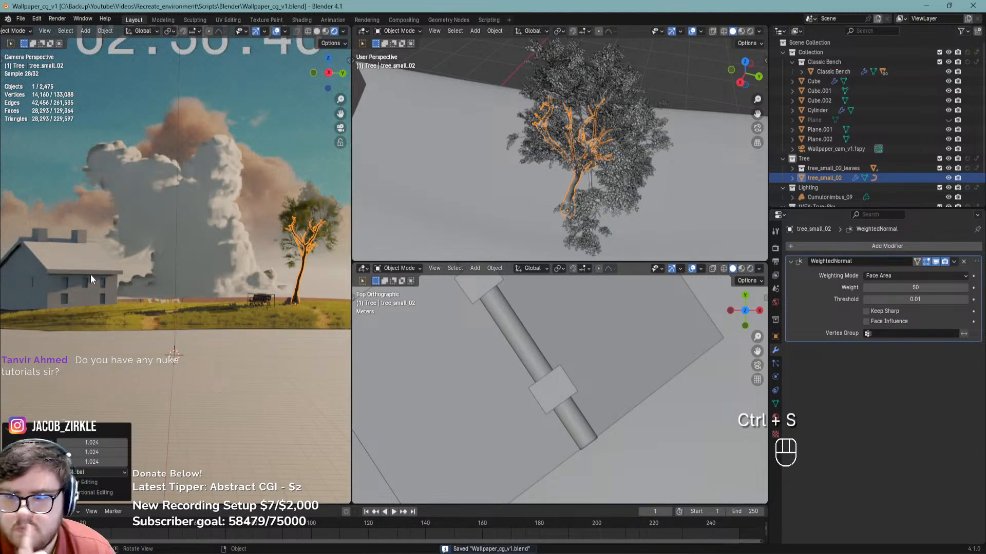
Select the house walls object Plane.001 in the rendered camera view and save the scene file
scroll(83, 296, up, 5)
shift+middle_drag(82, 297, 243, 293)
click(214, 272)
scroll(213, 272, up, 6)
scroll(263, 308, down, 4)
scroll(263, 303, down, 3)
scroll(221, 319, up, 4)
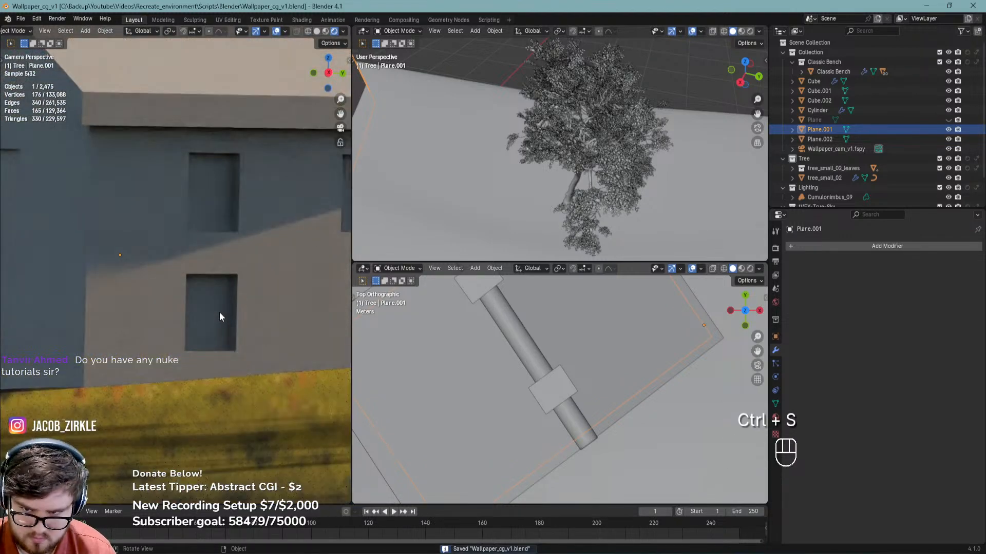
scroll(235, 311, down, 5)
shift+middle_drag(251, 298, 236, 308)
key(ctrl+s)
key(ctrl+s)
scroll(237, 308, up, 6)
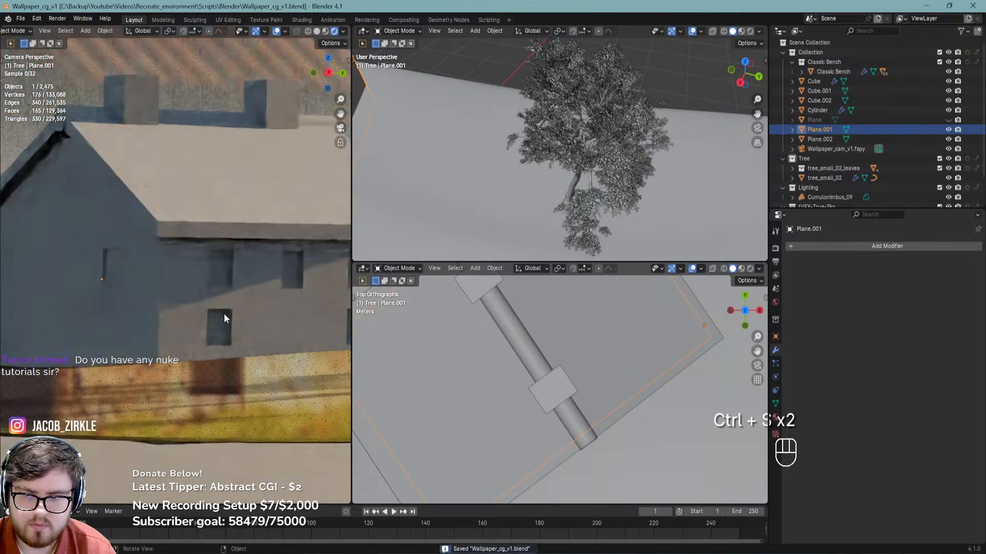
Enter face editing on the house walls and select the six recessed window faces on the front and gable side
key(Tab)
key(3)
shift+click(210, 205)
scroll(205, 280, down, 3)
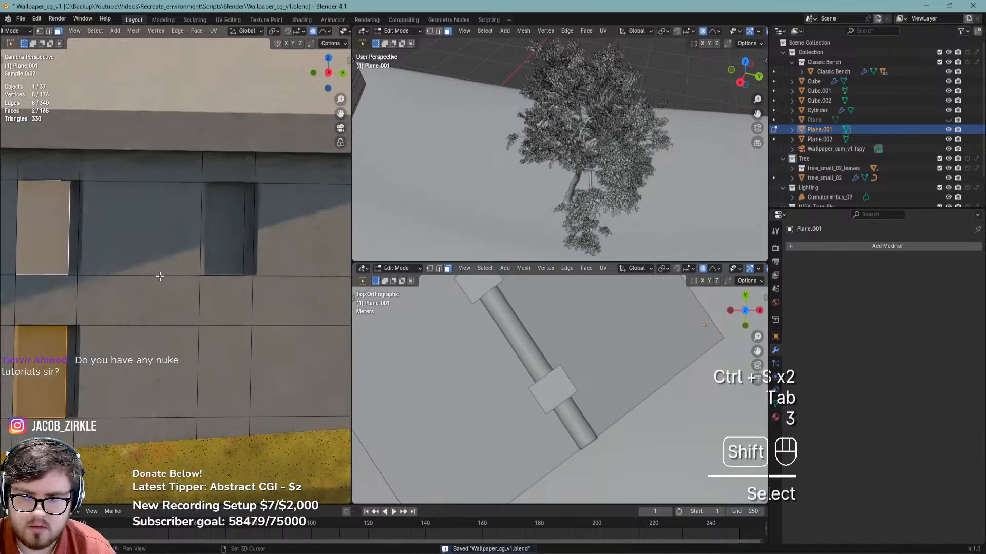
shift+click(220, 234)
scroll(226, 271, down, 2)
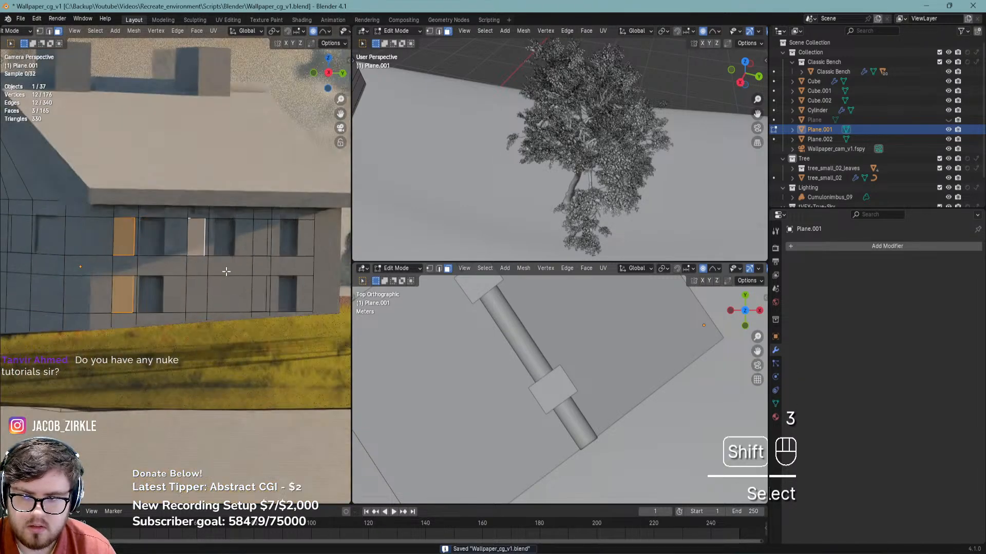
shift+middle_drag(225, 272, 188, 274)
shift+click(220, 244)
shift+click(225, 294)
shift+middle_drag(109, 292, 271, 282)
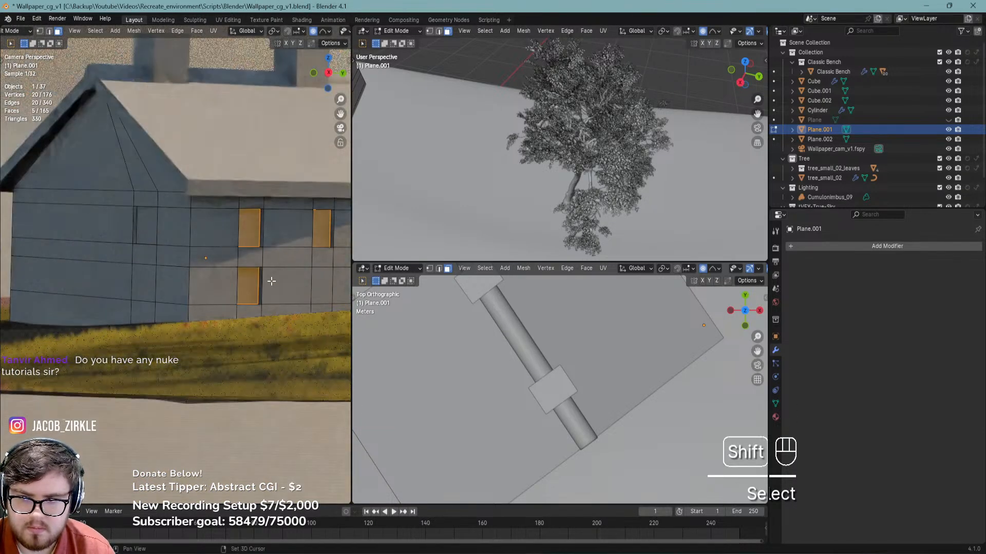
shift+click(147, 226)
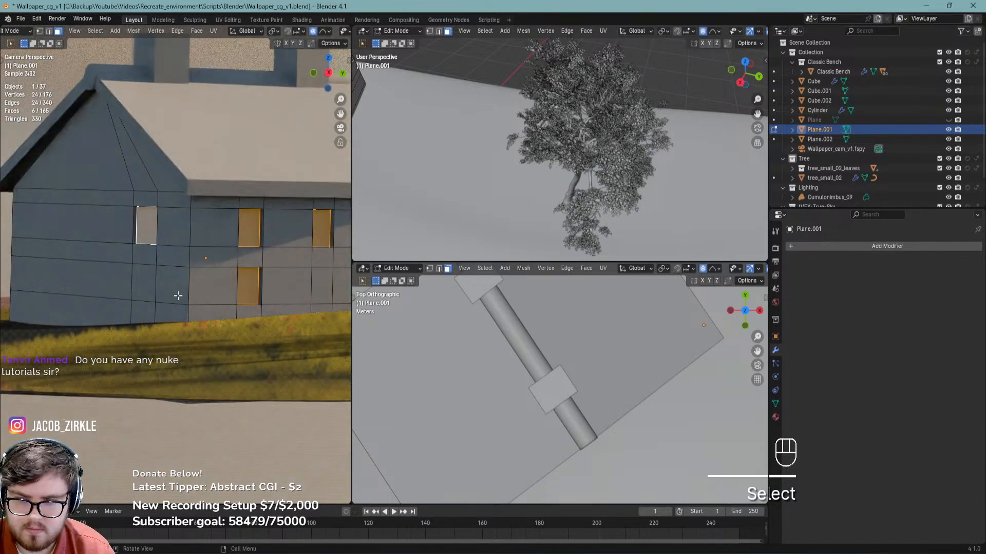
Add two material slots to the house walls and assign the selected window faces to the second slot
click(775, 417)
click(978, 247)
click(978, 247)
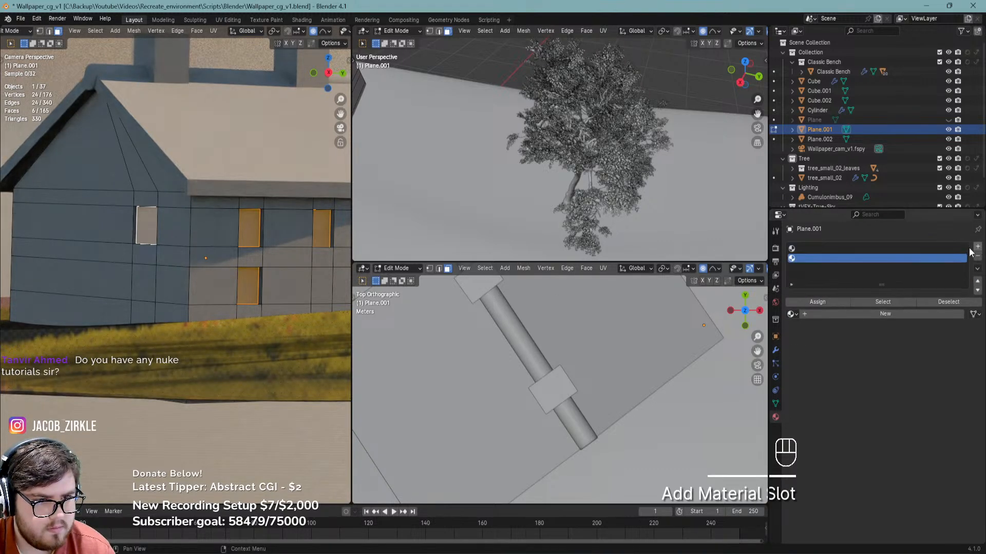
click(833, 300)
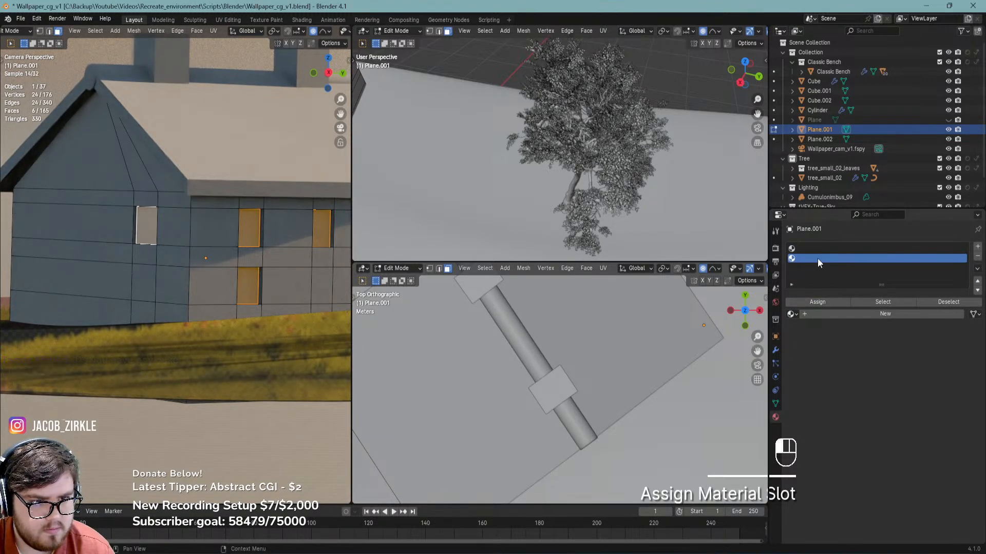
Create a new material in the second slot and name it "Window"
click(822, 312)
click(828, 314)
text(Window)
key(Return)
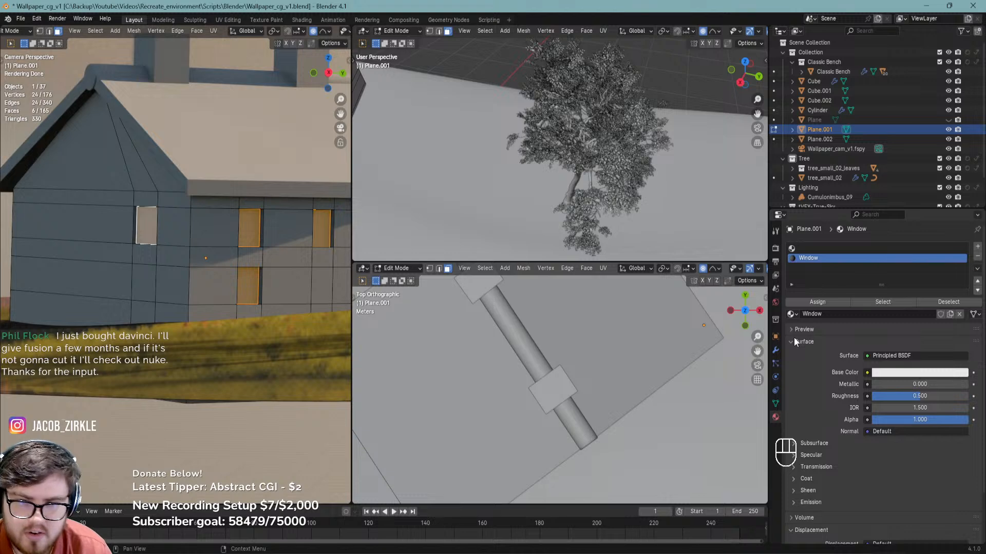
Check the house's window faces in the rendered camera view and save the scene file with the new material
shift+middle_drag(302, 320, 226, 341)
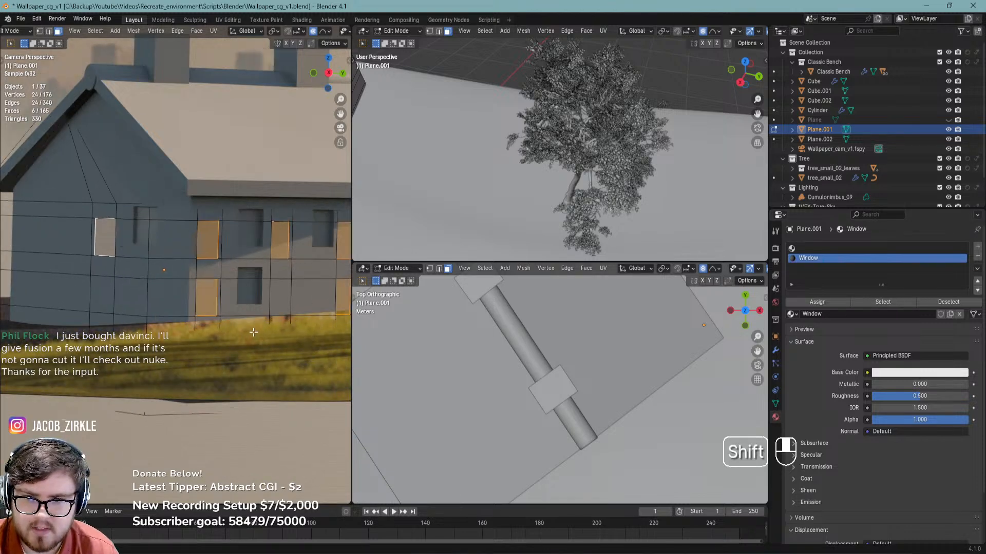
scroll(229, 329, down, 1)
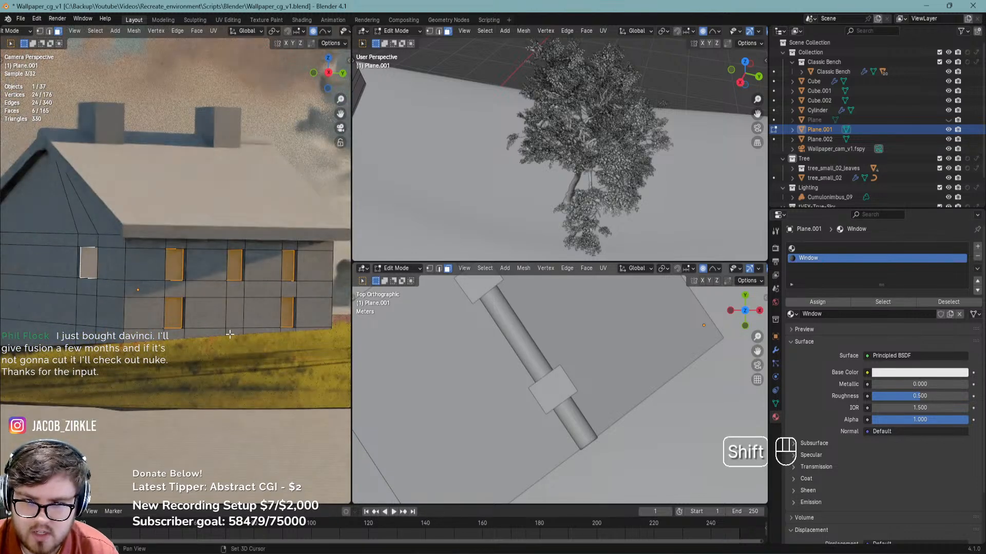
shift+middle_drag(236, 305, 229, 329)
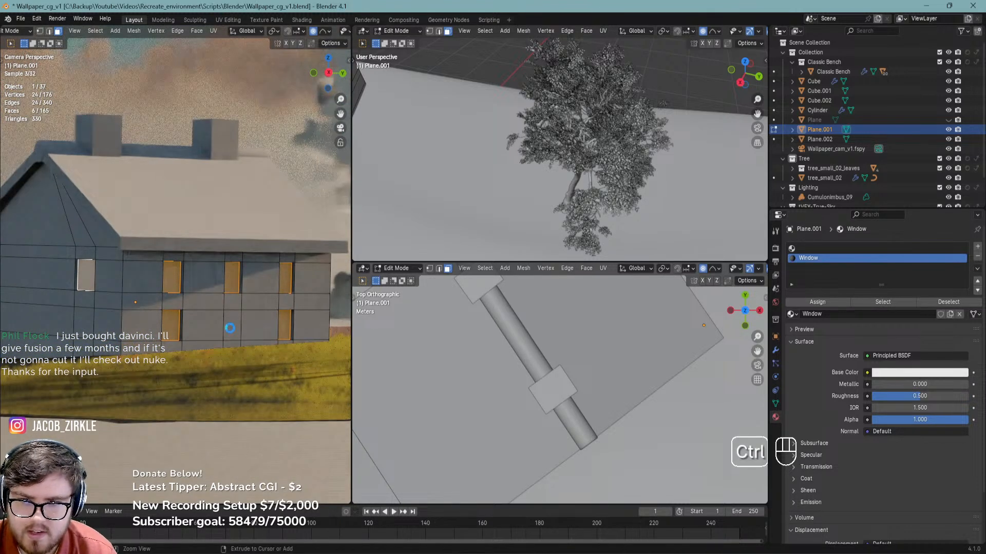
key(ctrl+s)
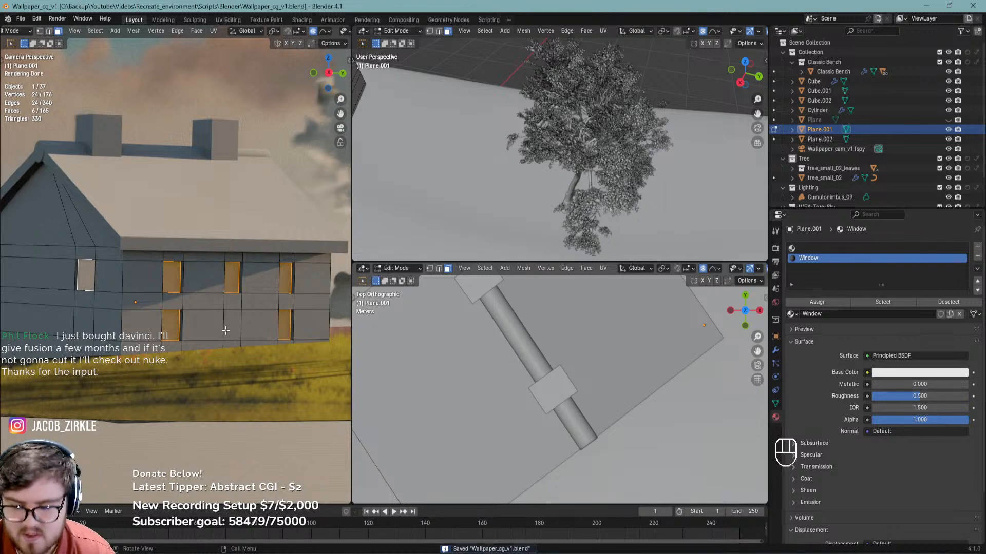
scroll(186, 323, up, 1)
shift+middle_drag(189, 317, 188, 328)
key(ctrl+s)
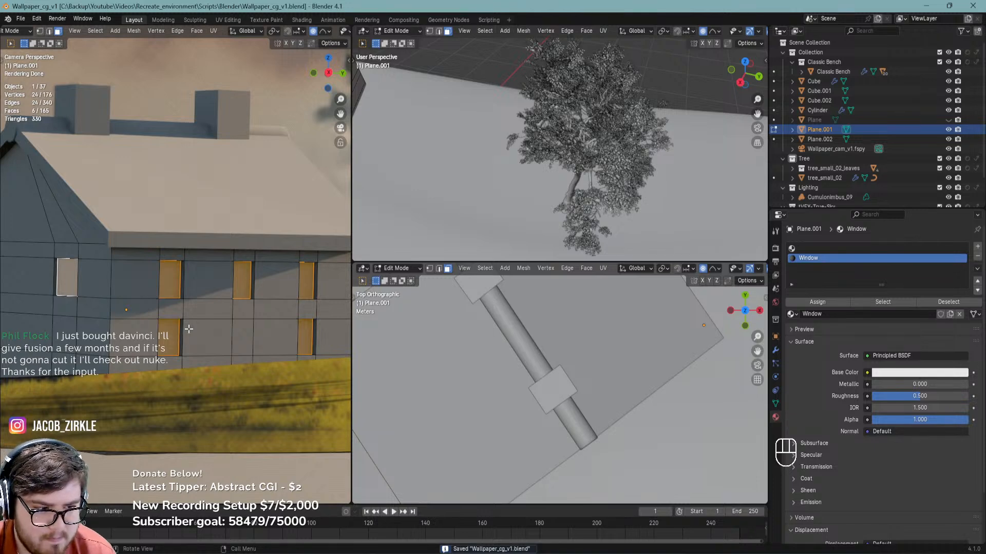
shift+middle_drag(160, 333, 172, 336)
key(ctrl+s)
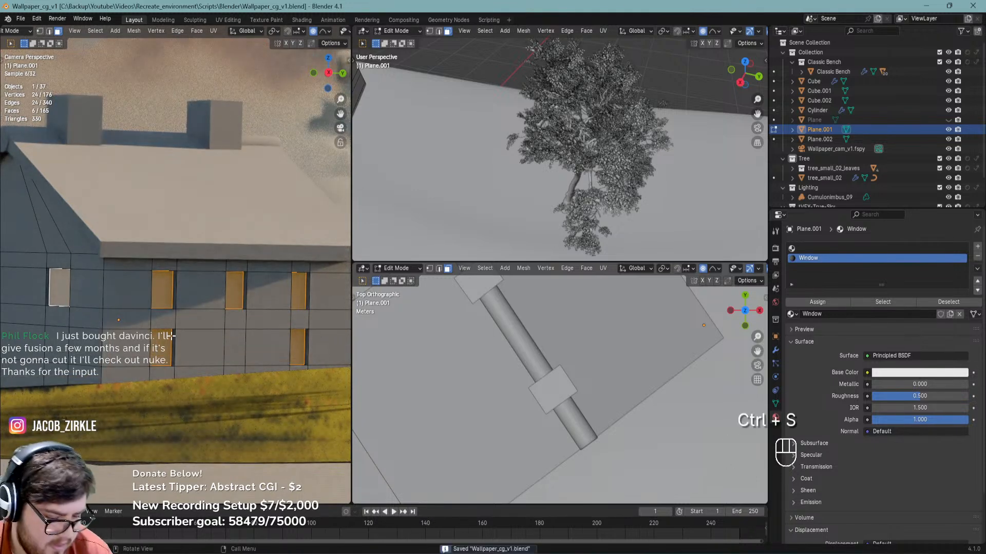
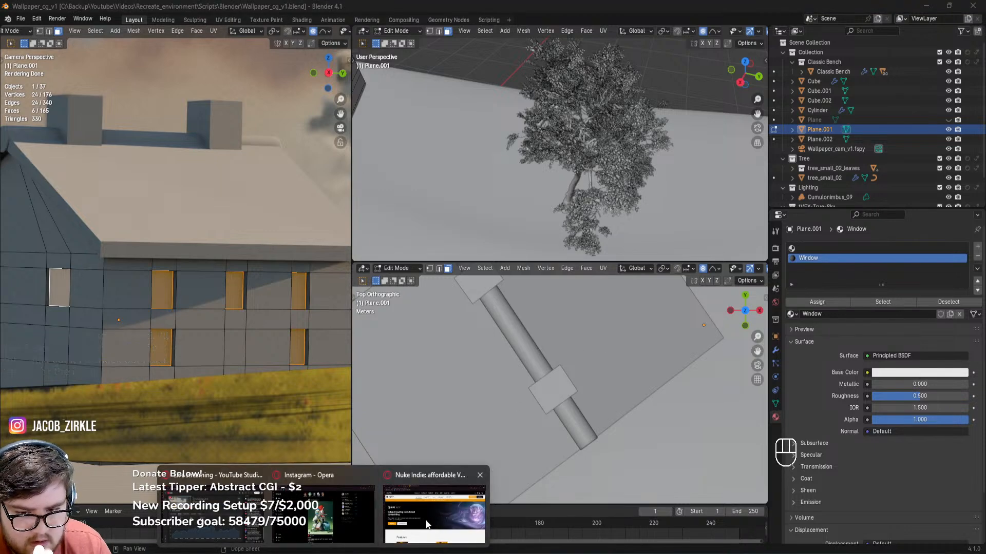
Switch to the Opera browser, load youtube.com and open the list of videos on the signed-in account's own channel
click(436, 514)
click(216, 29)
text(youtube.com)
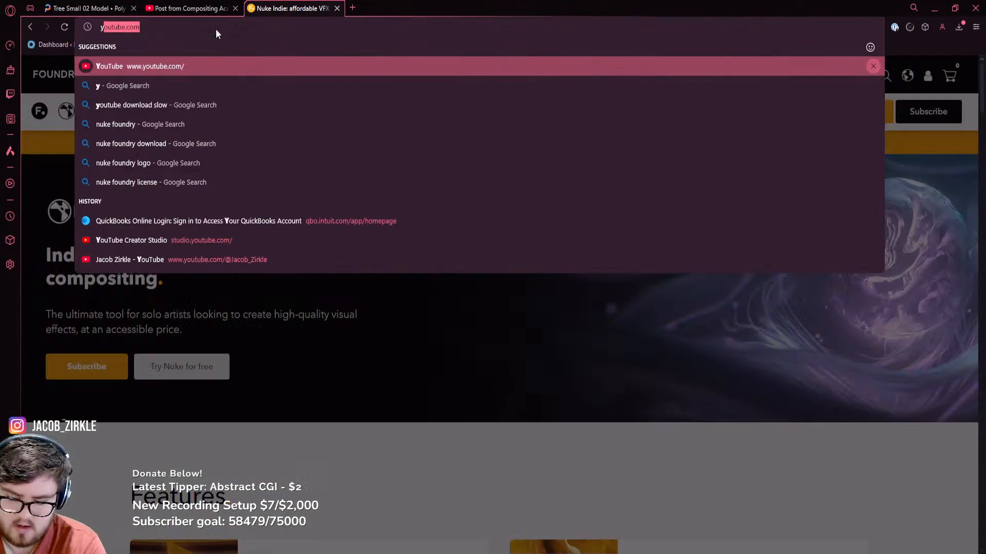
key(Return)
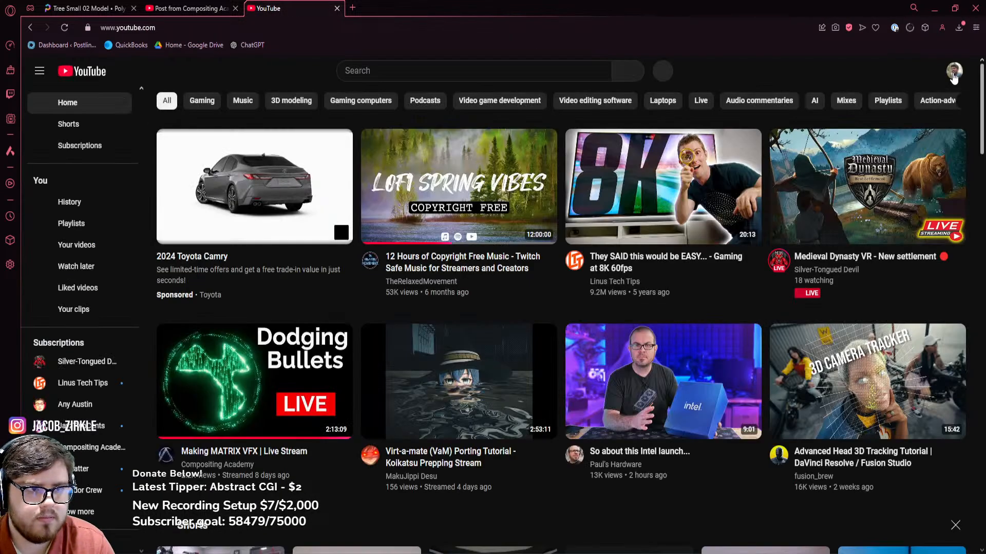
click(954, 71)
click(887, 127)
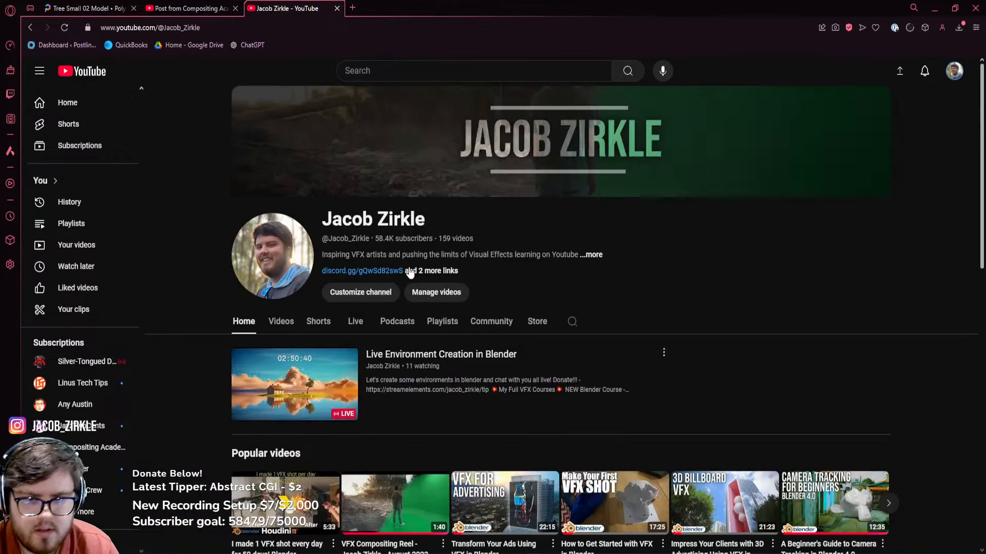
click(280, 321)
Look through the channel's uploaded videos for tutorials that cover Nuke compositing
scroll(325, 268, down, 4)
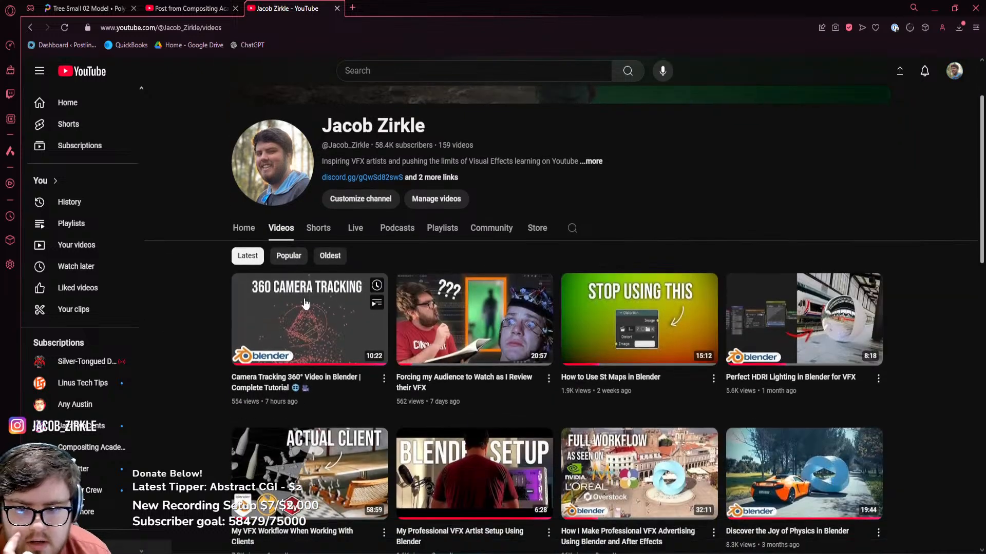
scroll(324, 267, down, 1)
scroll(390, 229, up, 1)
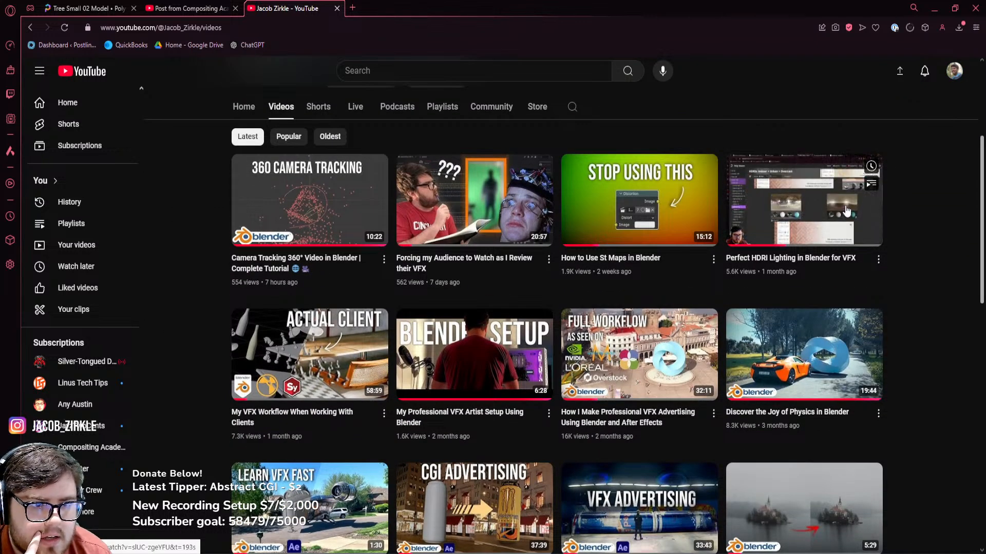
mouse_move(369, 401)
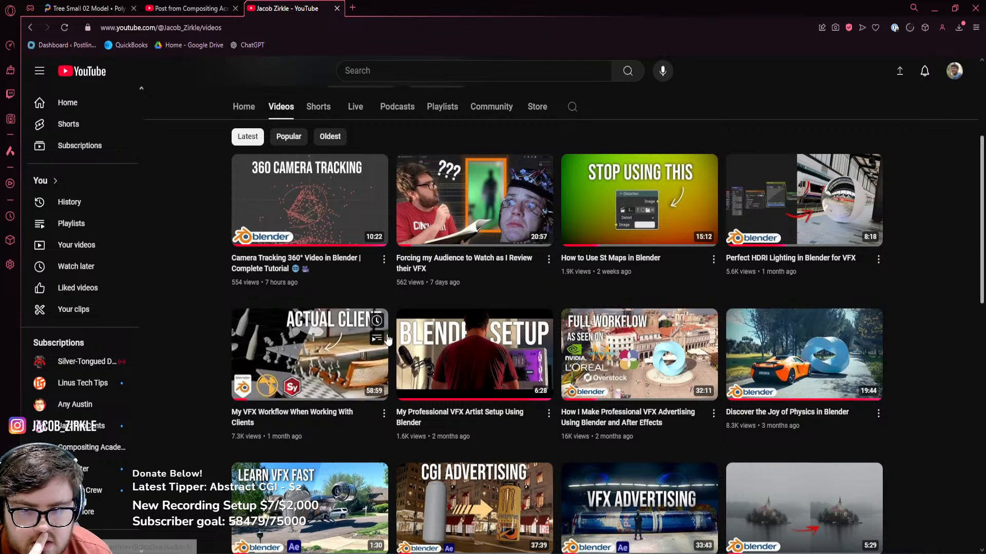
mouse_move(358, 419)
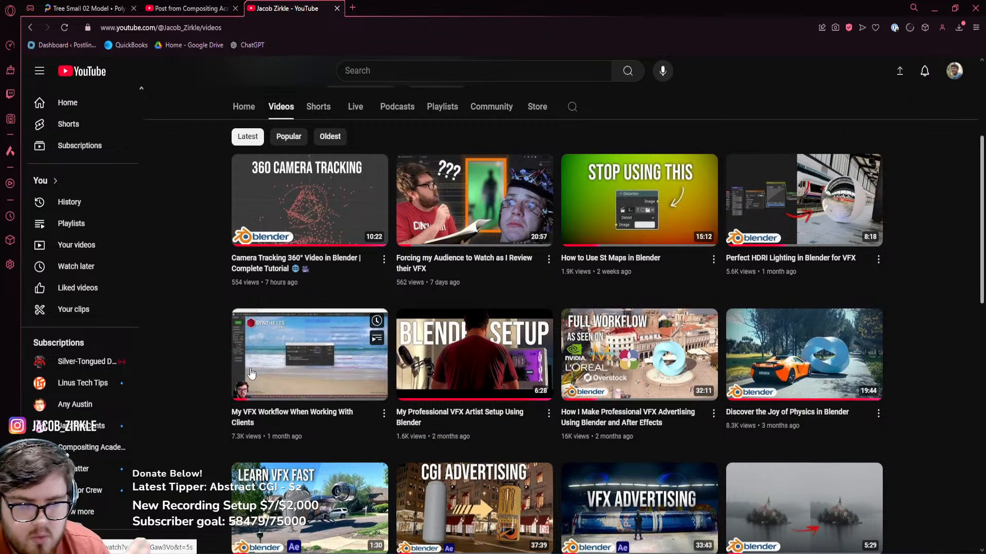
scroll(188, 408, down, 1)
scroll(224, 392, down, 2)
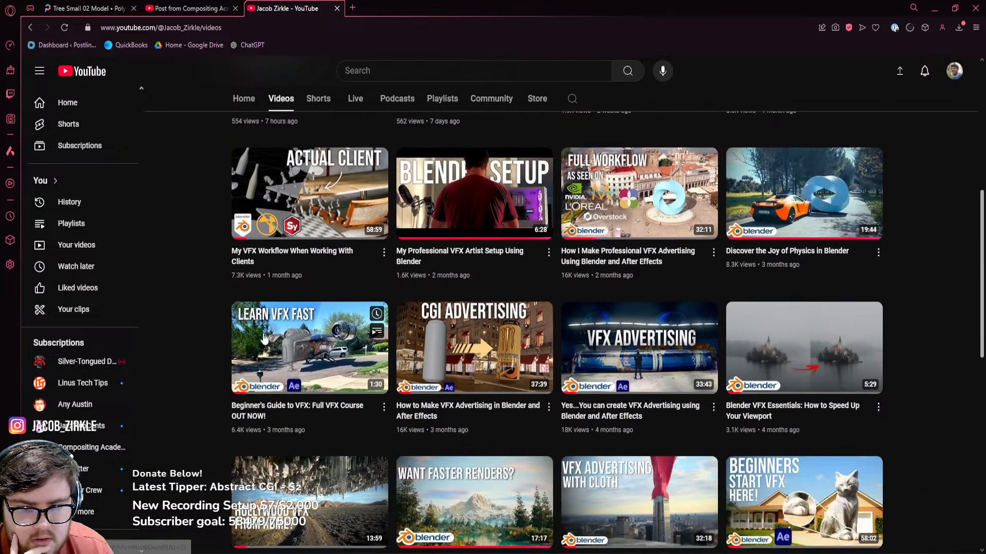
scroll(718, 401, down, 1)
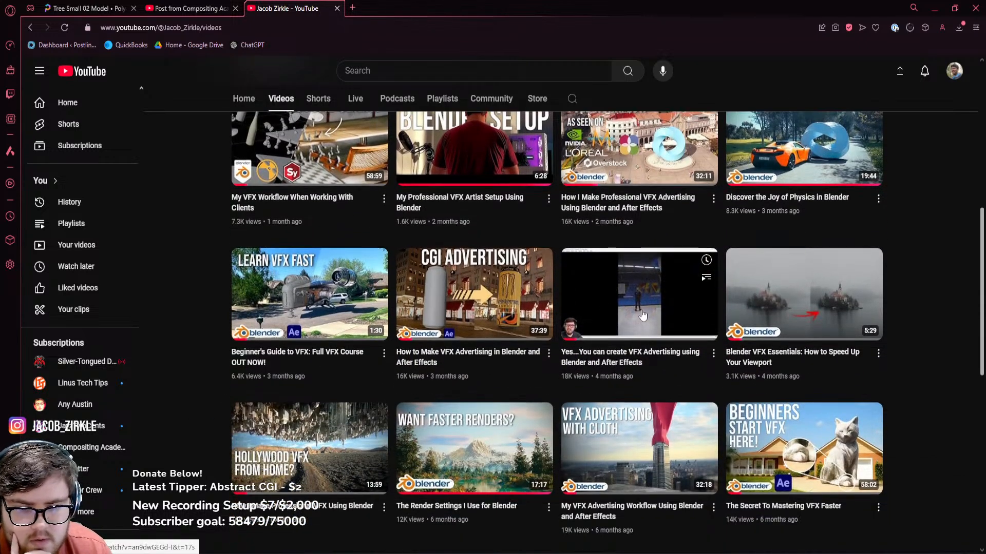
scroll(832, 362, down, 4)
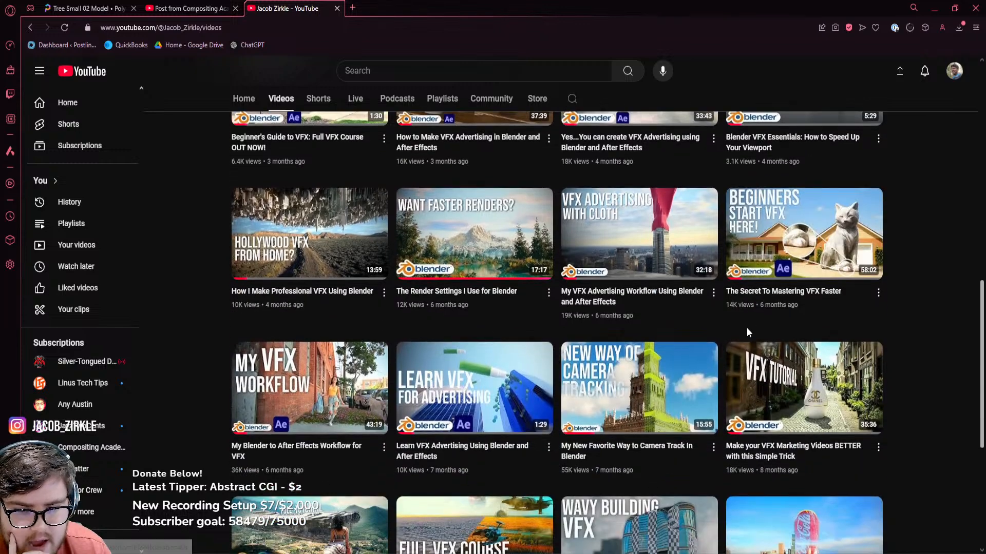
scroll(472, 325, down, 2)
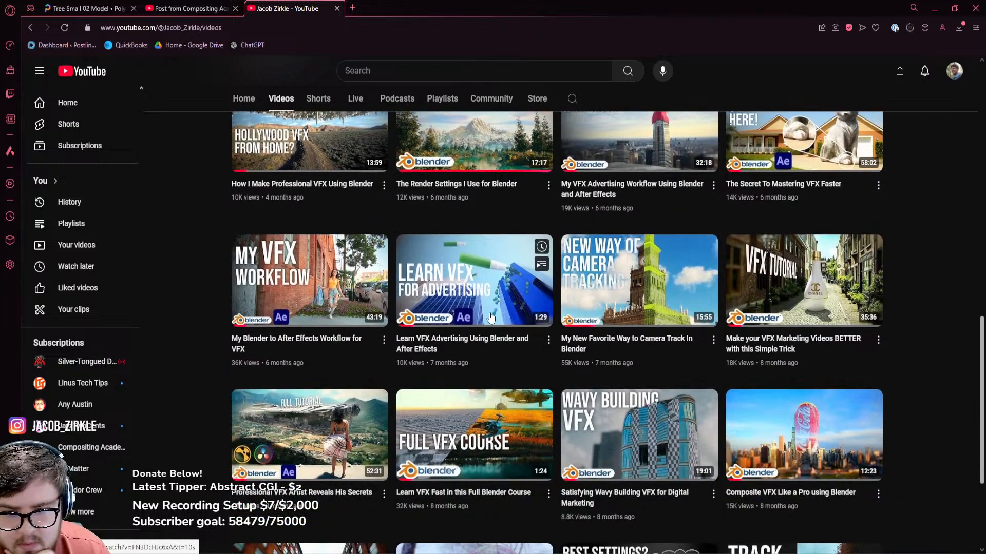
scroll(442, 329, down, 2)
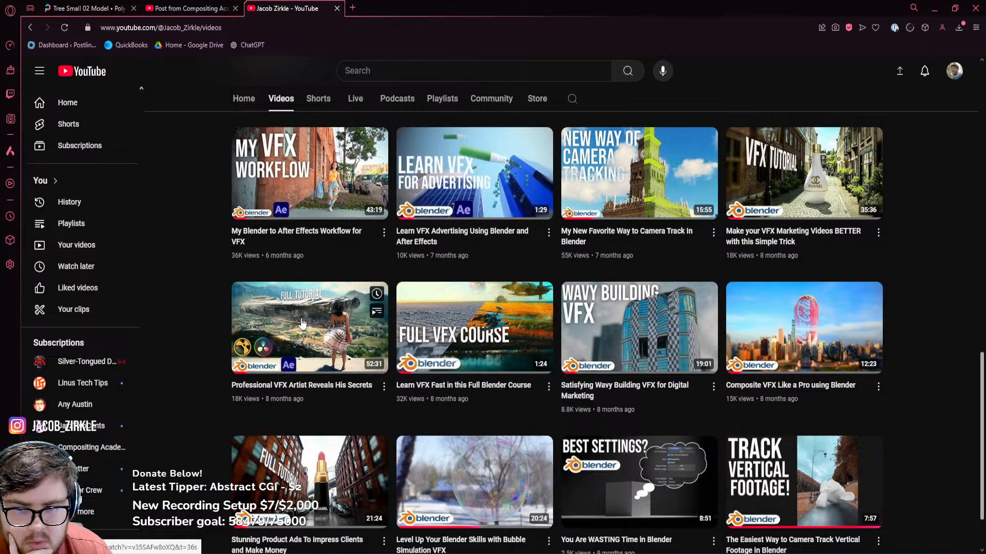
scroll(204, 405, down, 1)
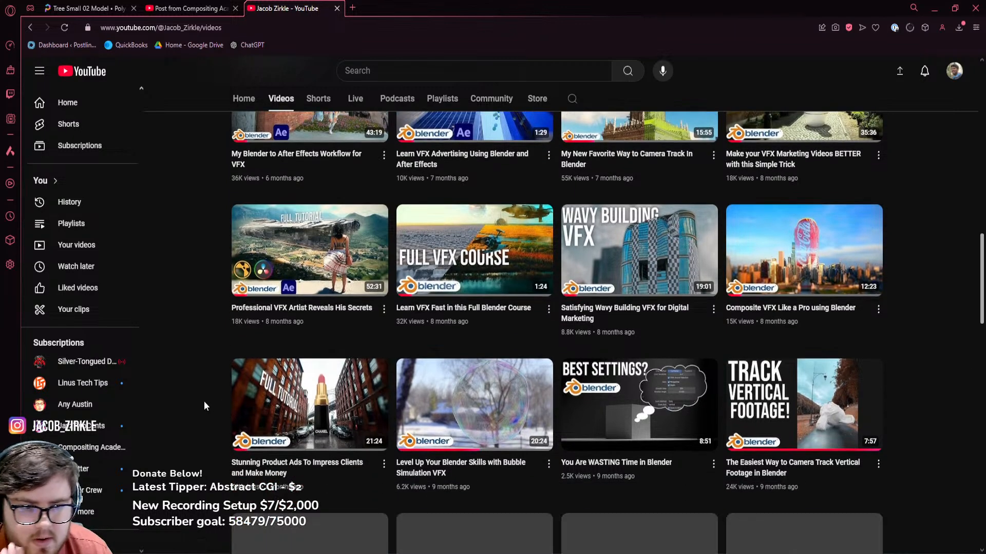
scroll(203, 401, down, 3)
scroll(216, 389, down, 3)
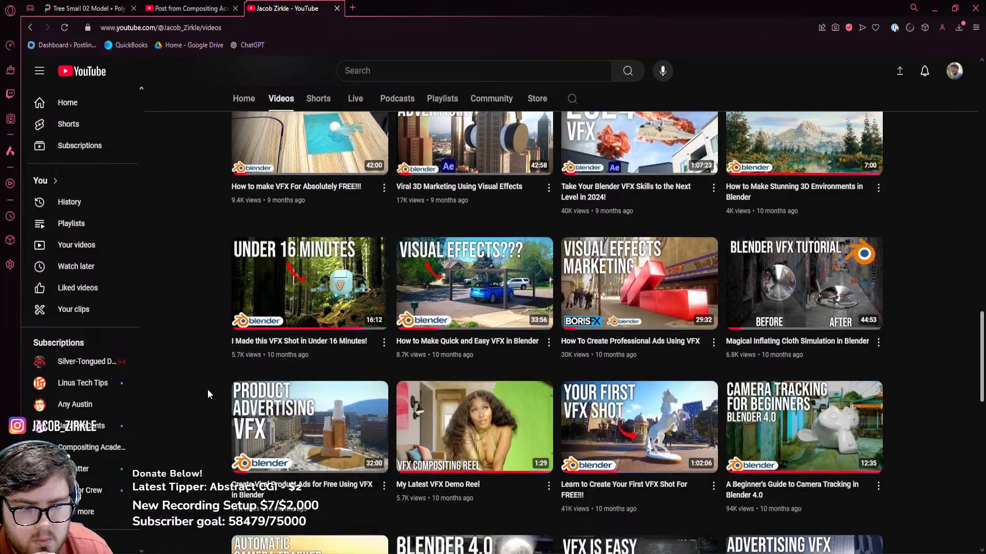
scroll(208, 390, down, 2)
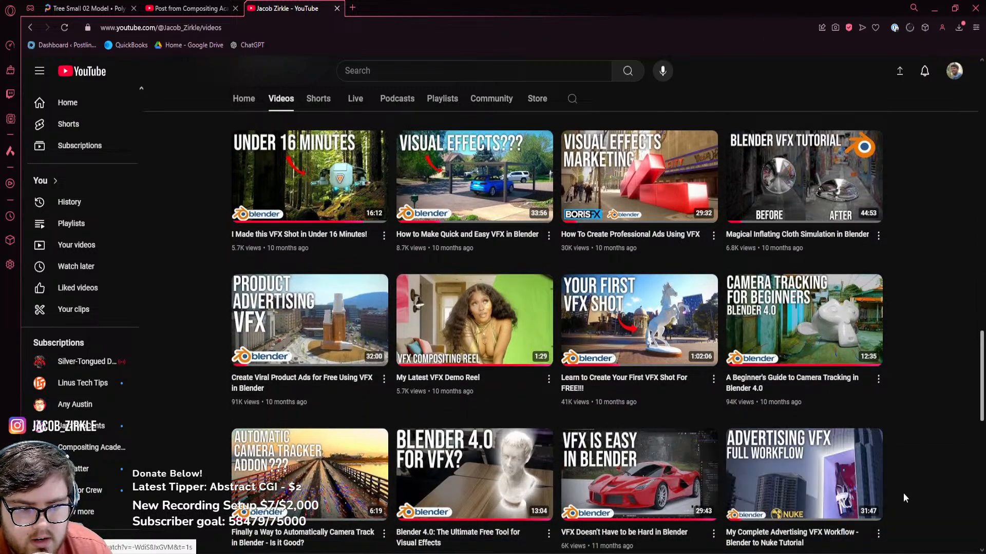
scroll(777, 446, down, 2)
scroll(474, 308, up, 7)
scroll(473, 308, up, 9)
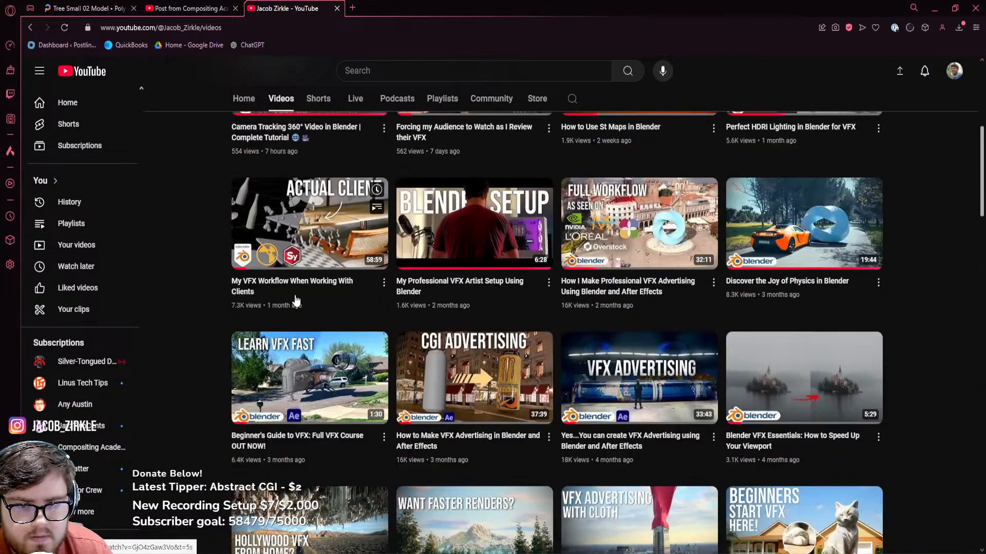
Switch back to Blender, save the scene file and return the house mesh from Edit Mode to Object Mode
click(933, 10)
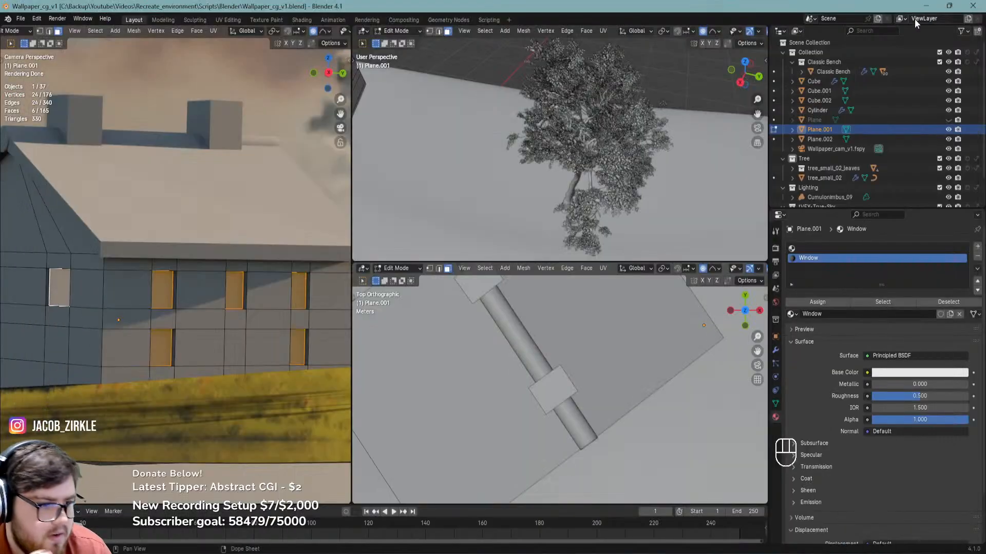
shift+middle_drag(247, 303, 227, 306)
key(ctrl+s)
key(Tab)
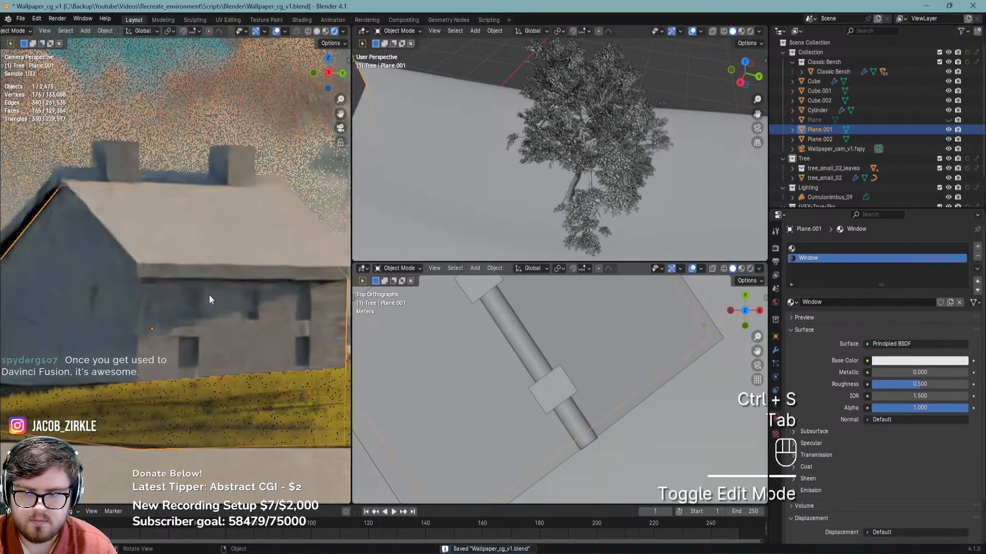
Switch to the Opera browser, search the web for "ambient cg" in a new tab and open the ambientCG website
mouse_move(344, 550)
click(451, 505)
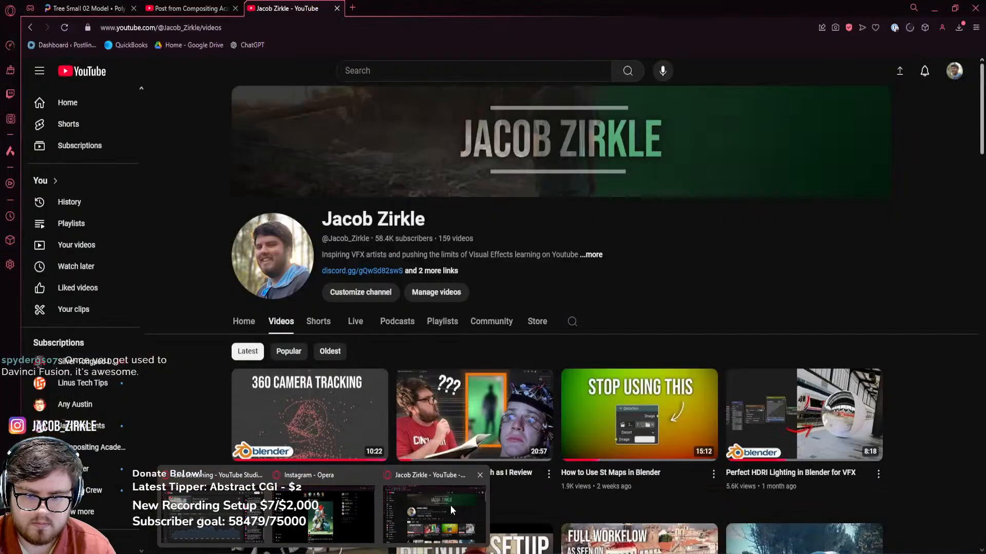
click(348, 9)
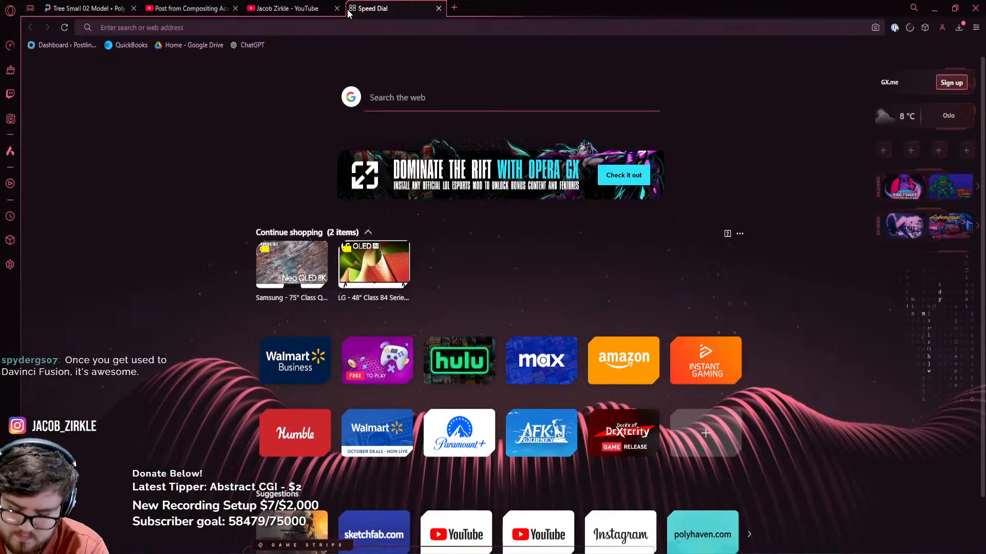
text(ambient )
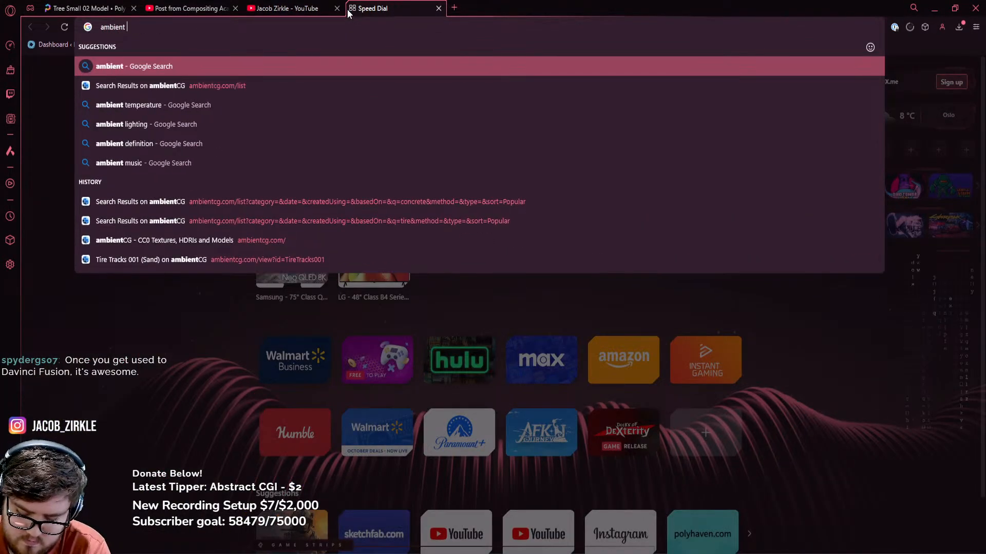
text(cg)
key(Return)
click(165, 174)
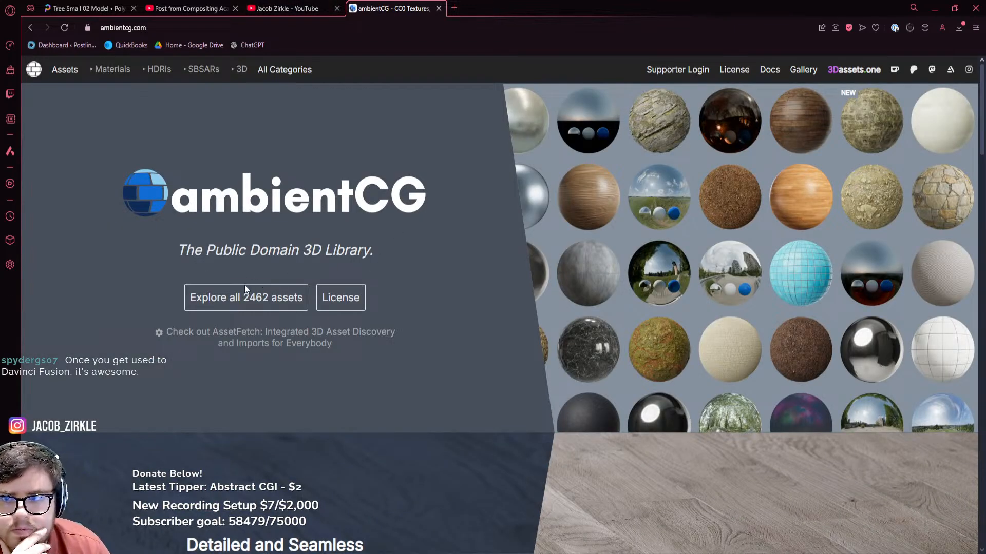
Open the full ambientCG asset list and search it for "stone wall"
click(246, 297)
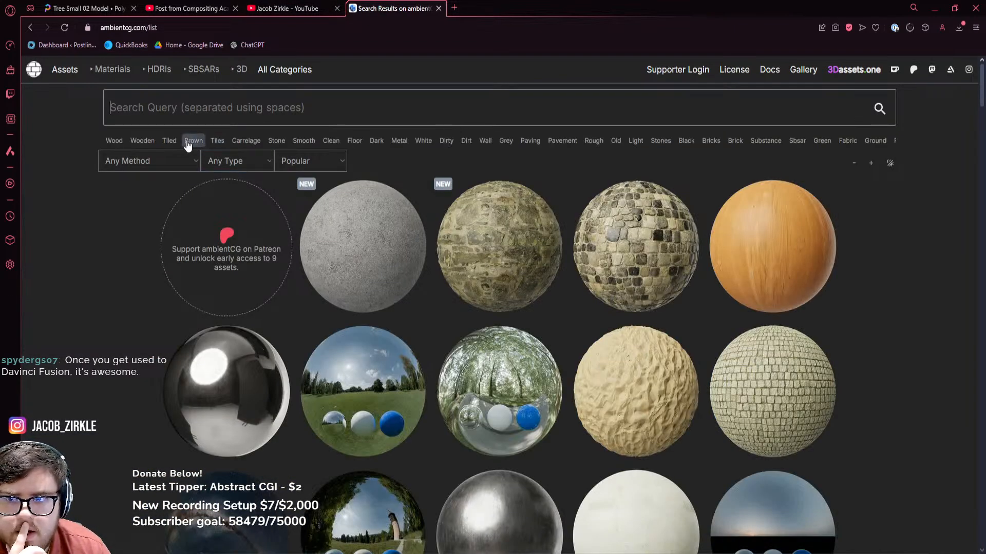
scroll(364, 267, down, 1)
scroll(380, 259, up, 1)
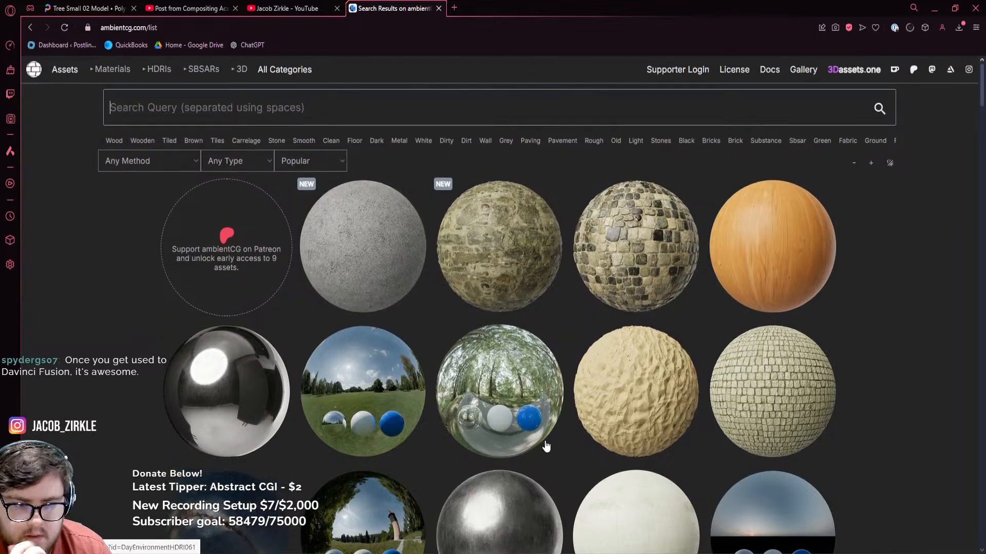
text(stone )
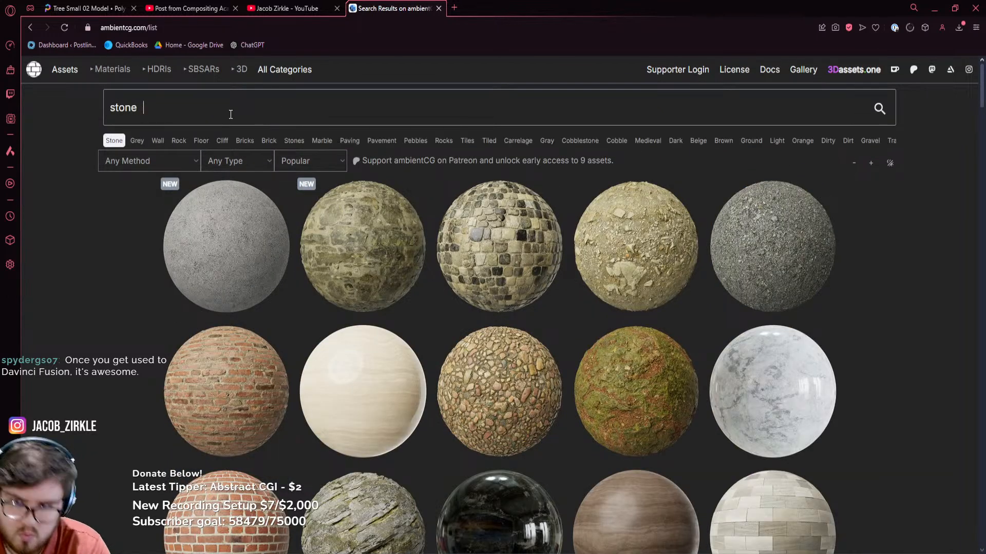
text(wall)
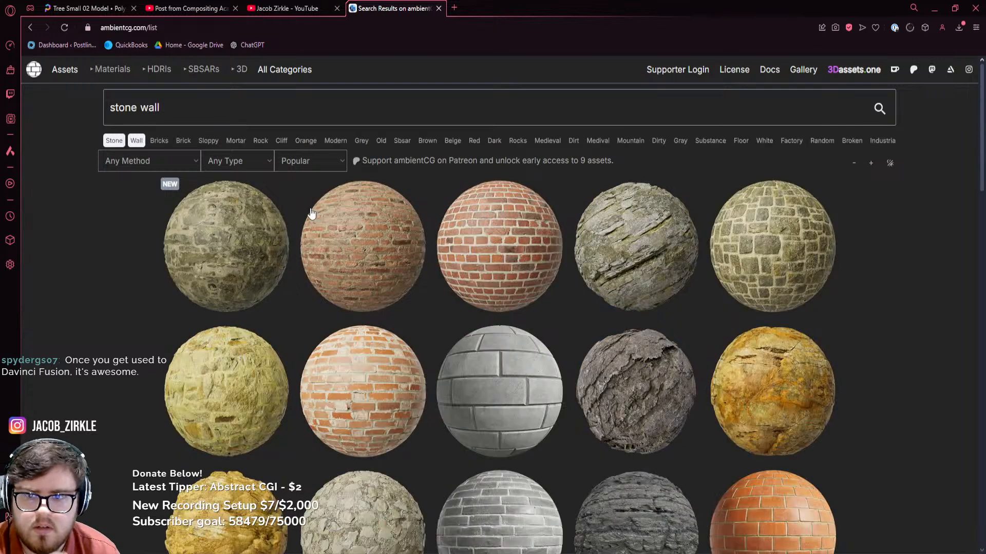
Switch to Blender to check the house walls in the rendered view, then return to the ambientCG results in Opera
click(933, 14)
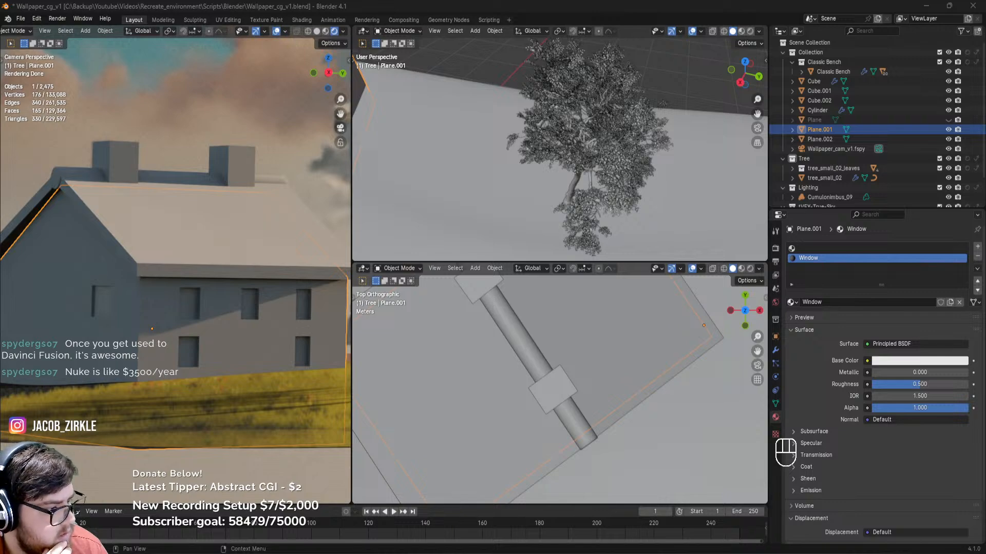
mouse_move(332, 553)
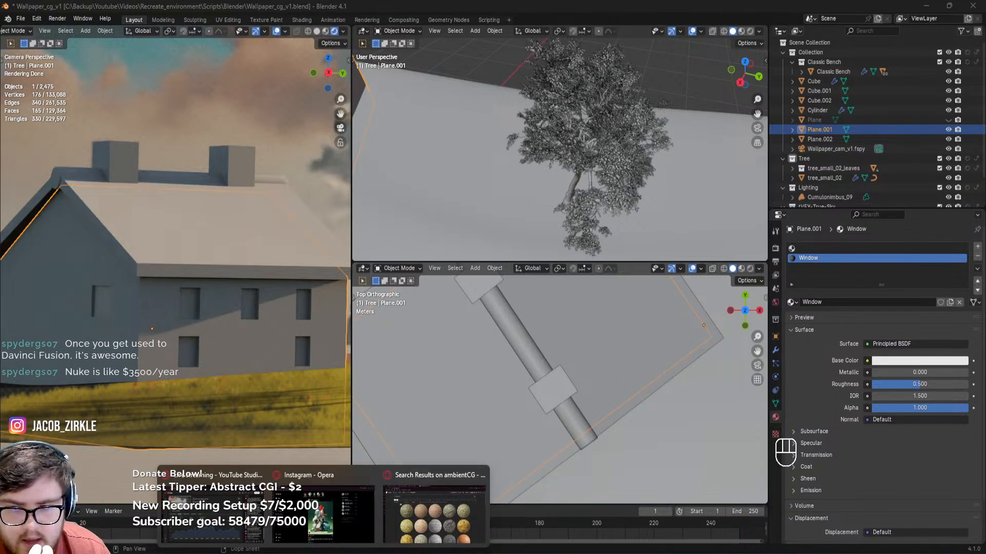
click(434, 508)
Look through the stone wall results on ambientCG for a material that suits the house walls
scroll(330, 275, down, 3)
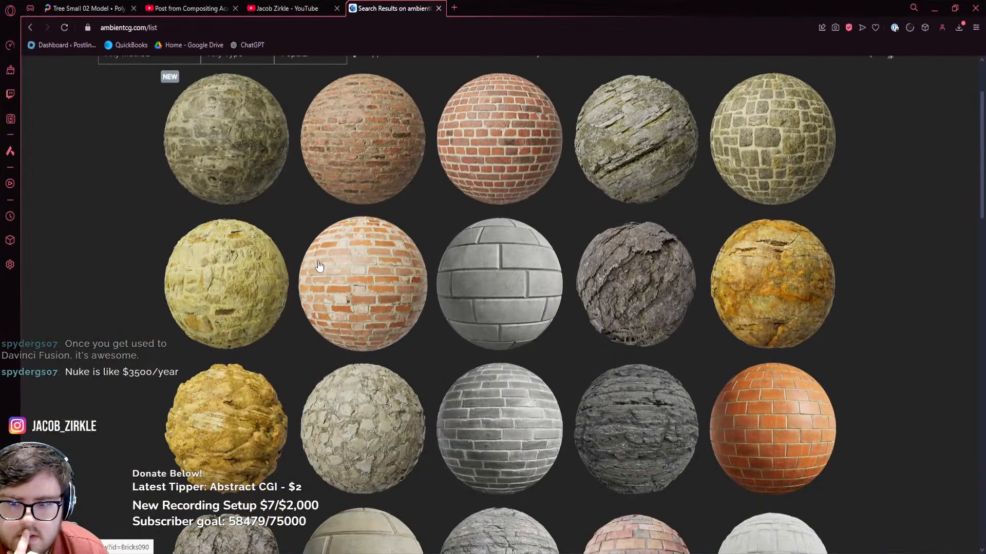
scroll(699, 241, down, 5)
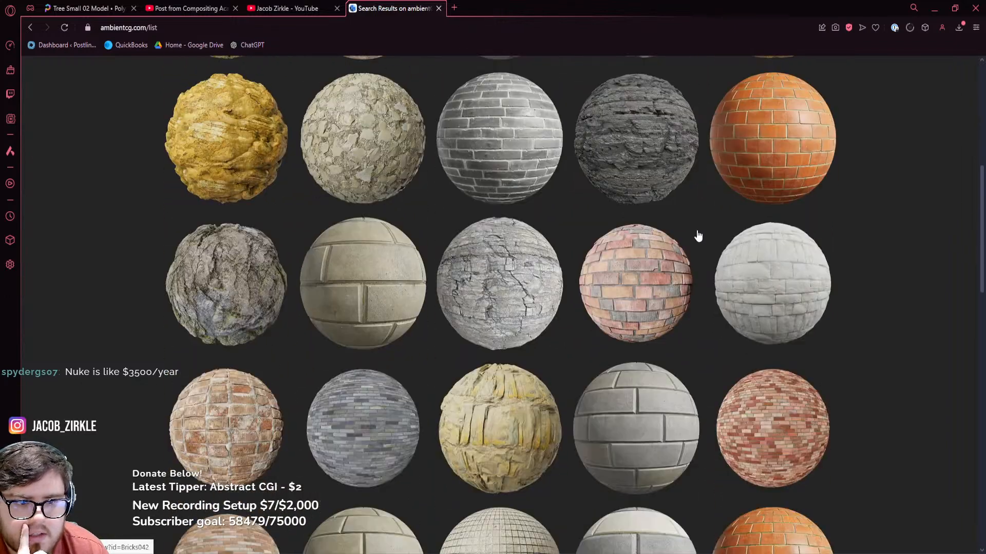
scroll(677, 227, down, 3)
scroll(532, 233, down, 3)
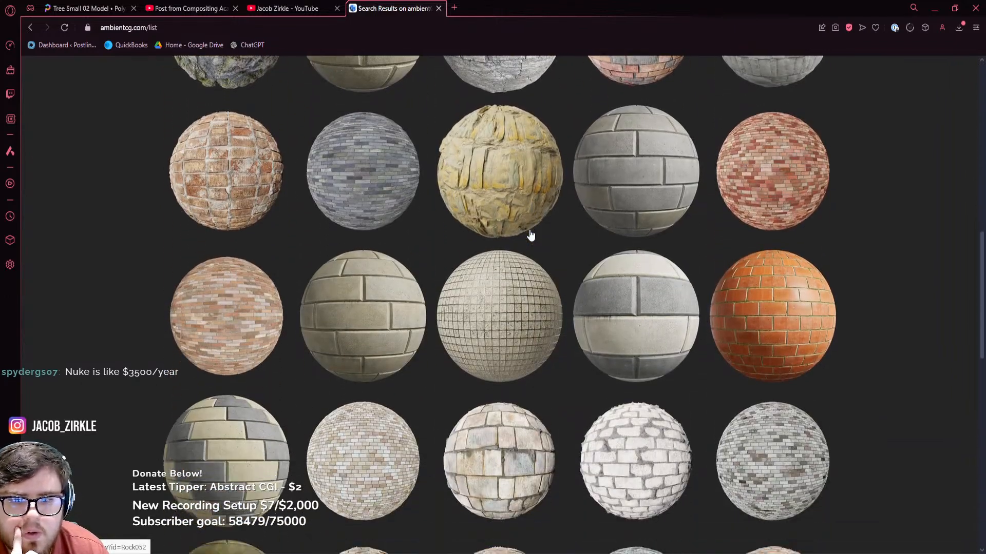
scroll(530, 236, down, 1)
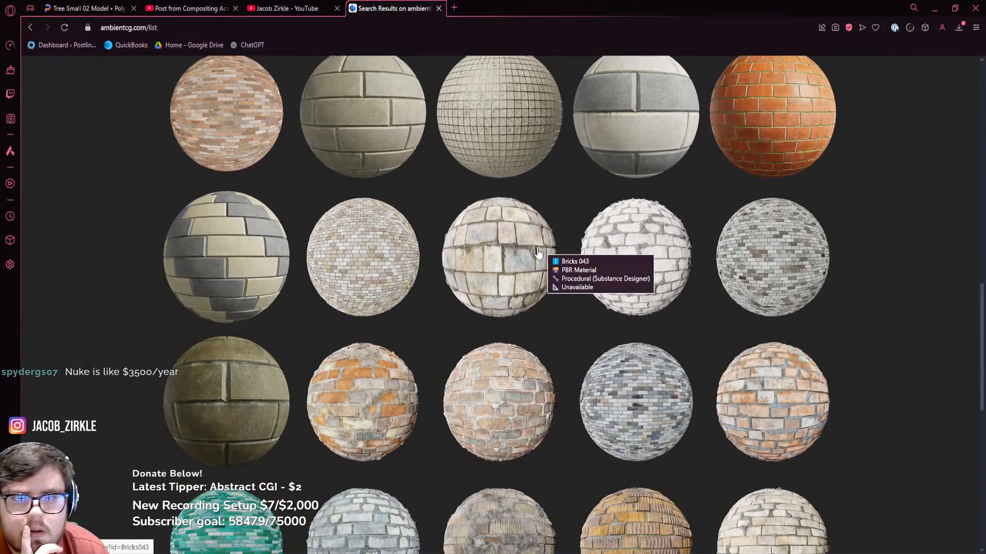
scroll(362, 278, down, 4)
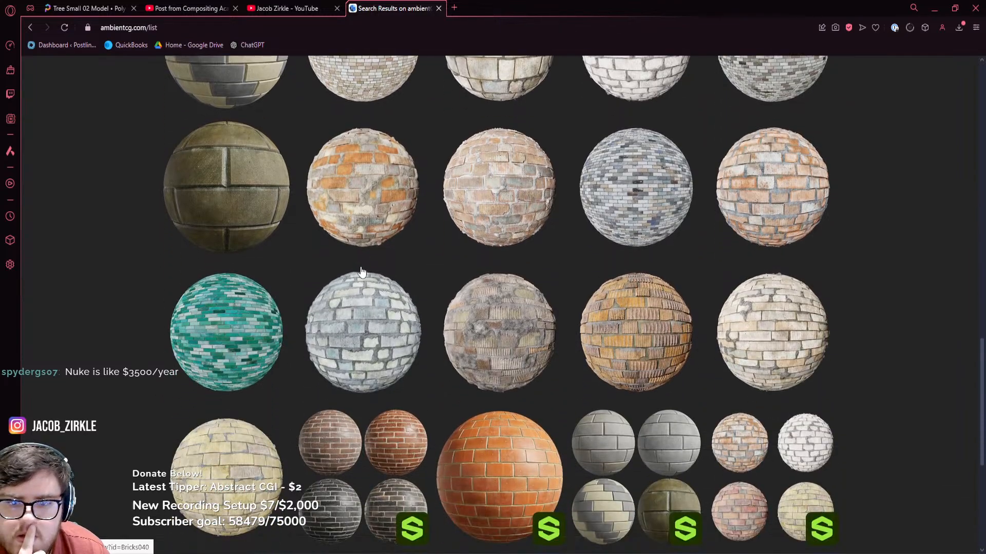
scroll(432, 272, down, 3)
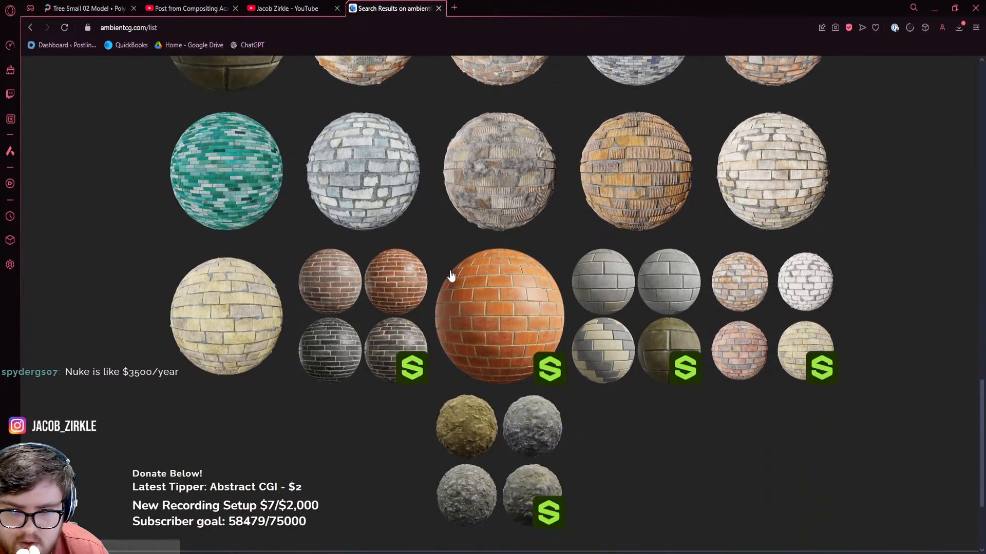
scroll(450, 277, down, 1)
scroll(450, 277, up, 5)
scroll(447, 280, up, 4)
scroll(443, 283, up, 10)
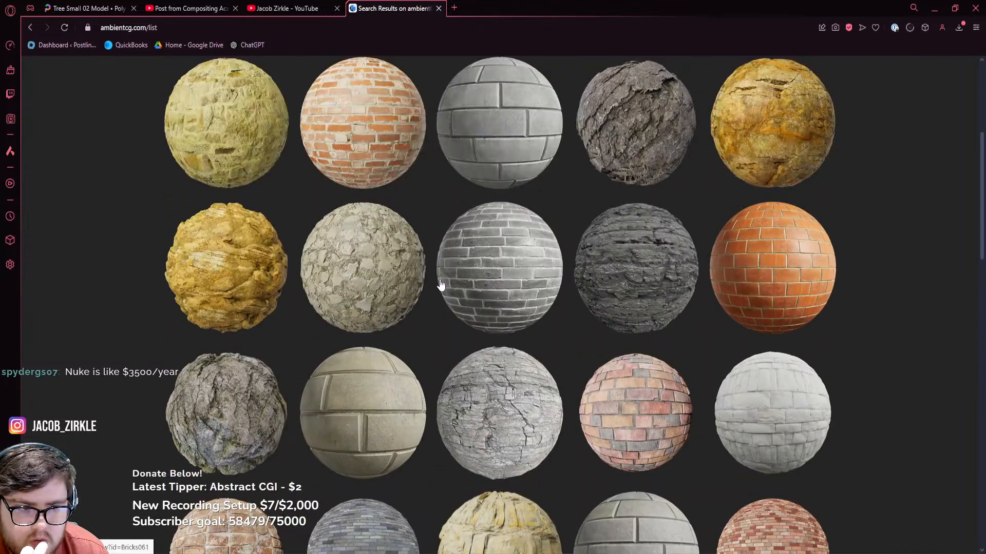
mouse_move(758, 396)
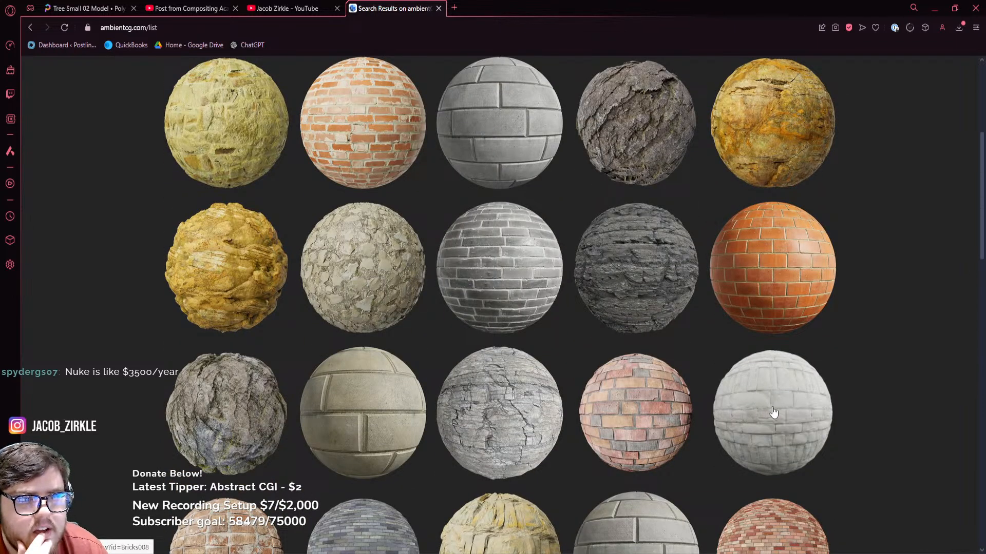
scroll(791, 423, up, 3)
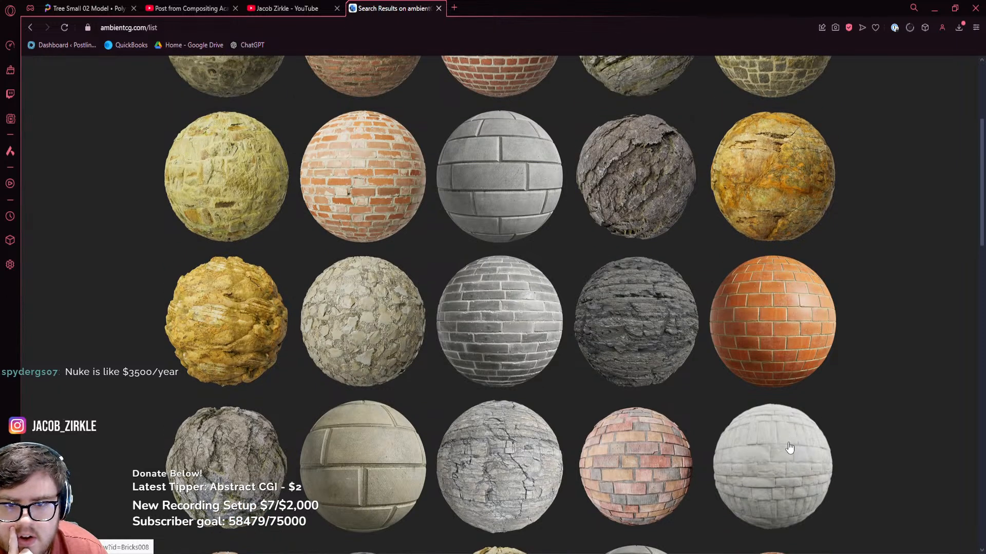
scroll(769, 507, up, 1)
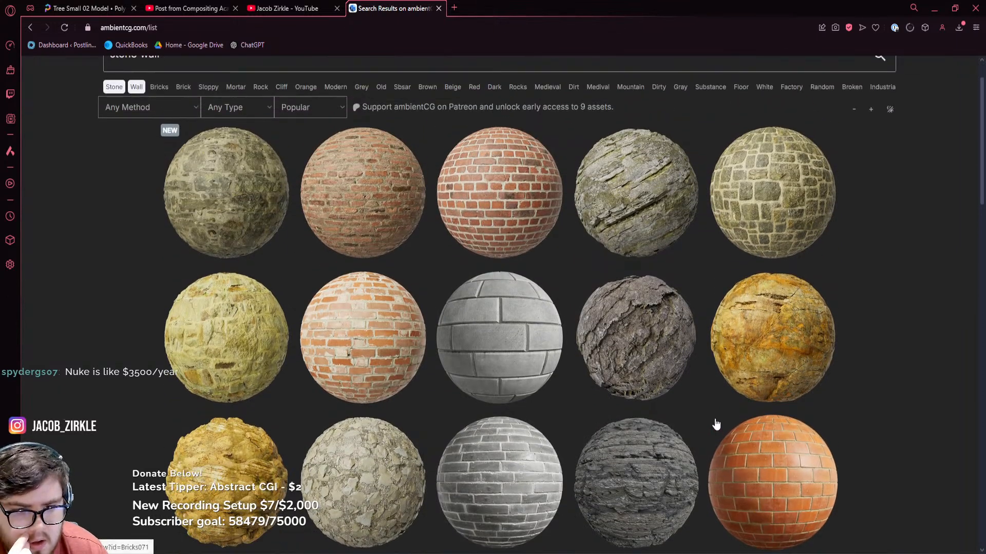
scroll(436, 226, up, 1)
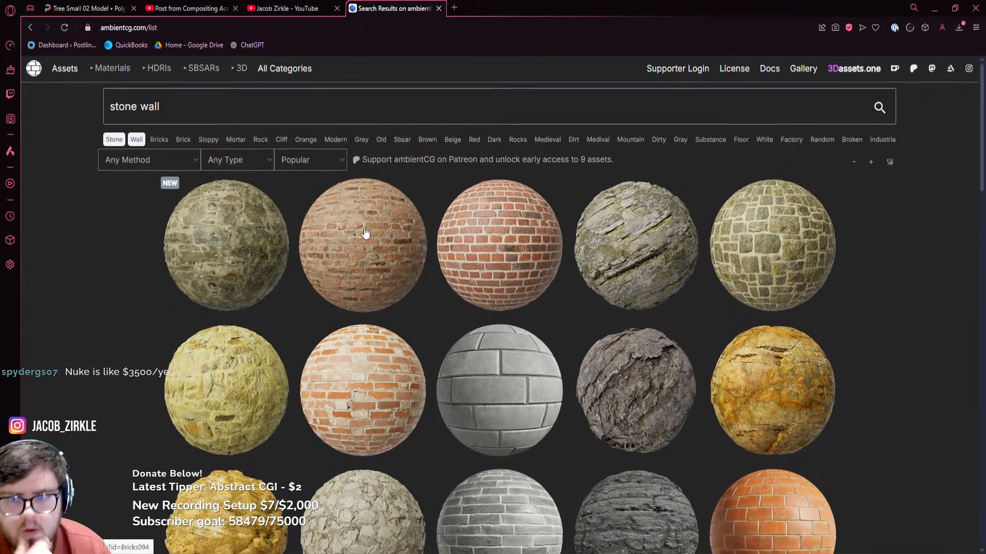
Download the Bricks 096 material as 2K-JPG and open the downloaded archive
click(227, 229)
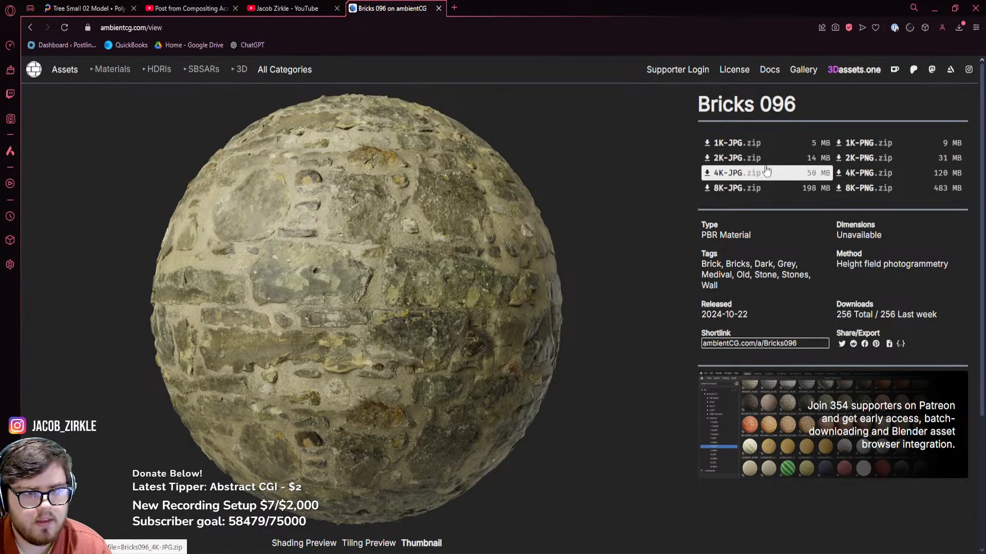
click(735, 161)
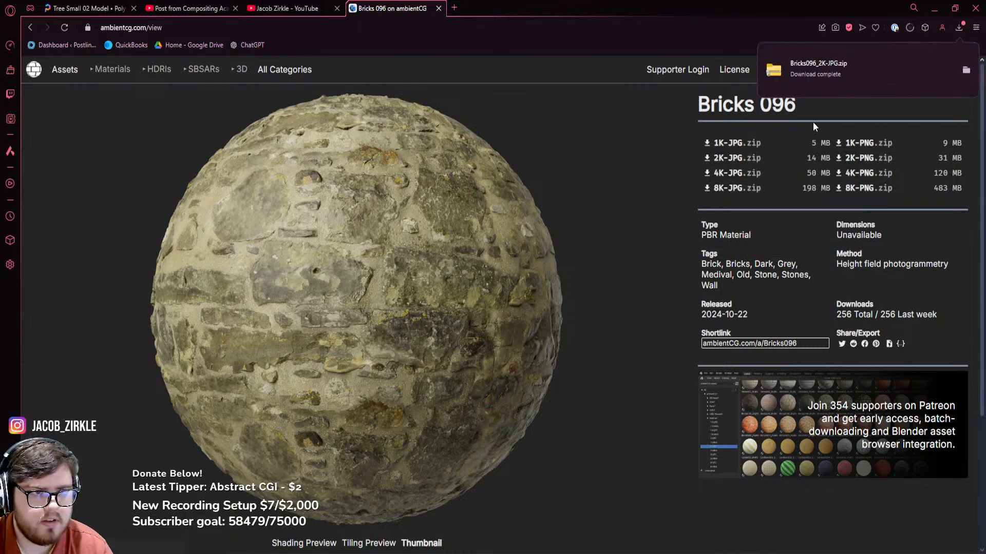
click(845, 62)
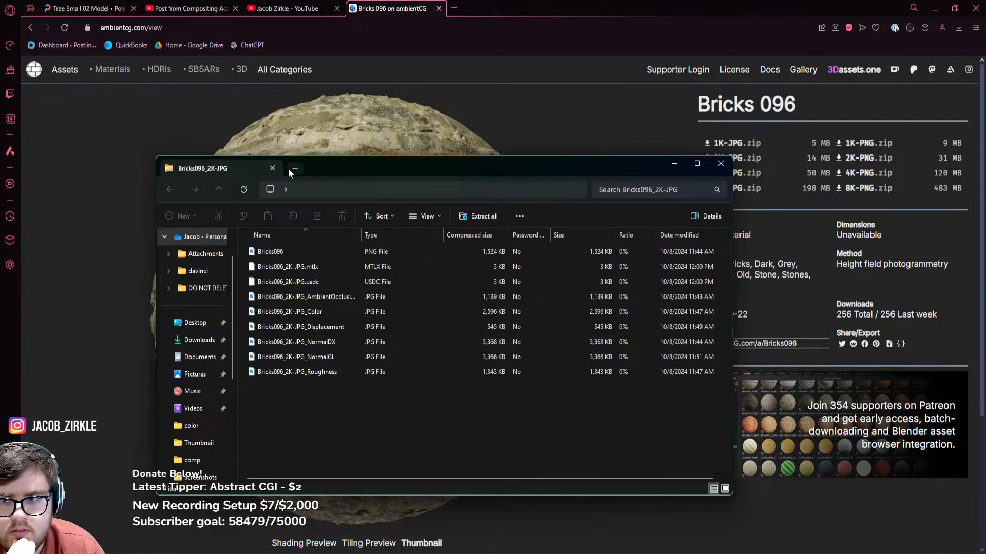
In a new File Explorer tab, open the Textures folder inside the Assets of Recreate_environment, under C:\Backup\Youtube\Videos
click(294, 168)
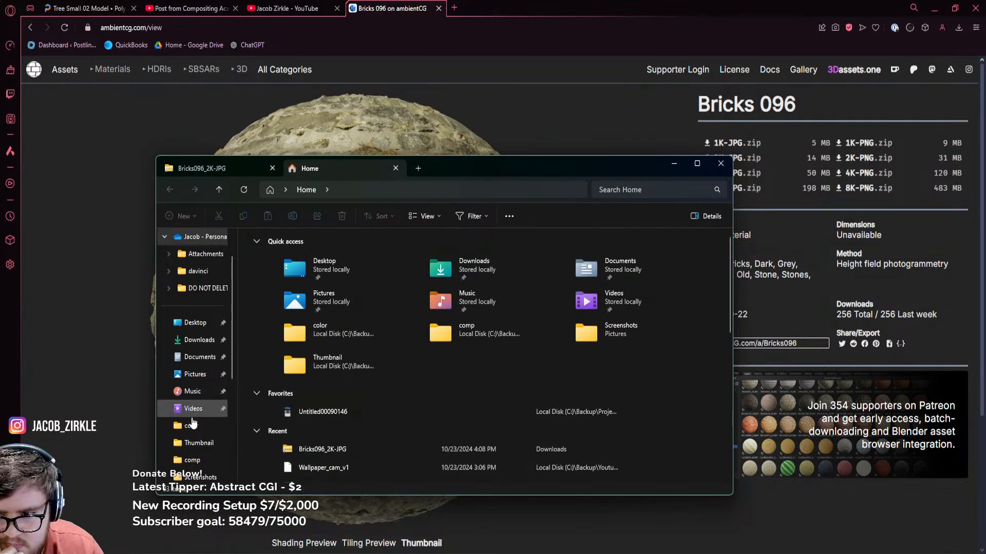
scroll(190, 360, down, 3)
click(193, 358)
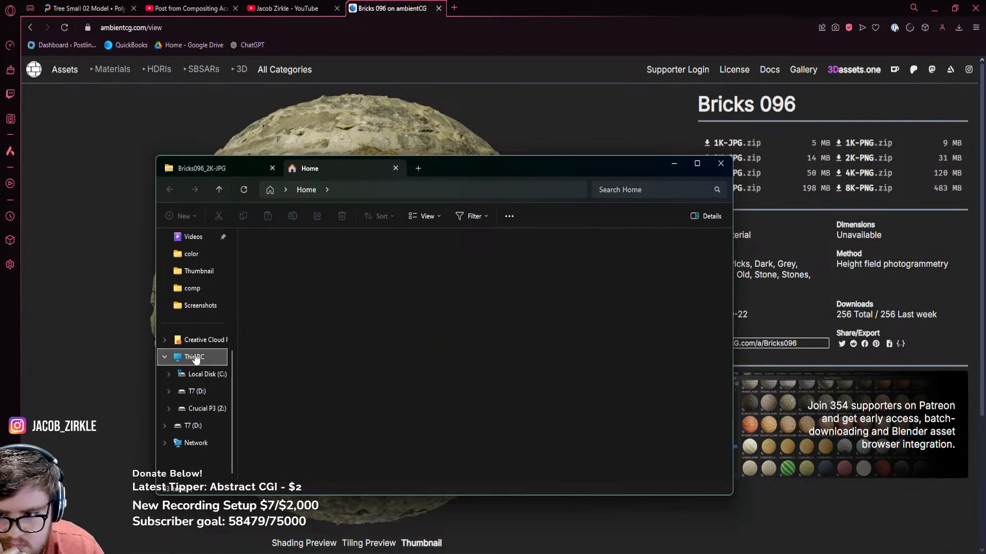
double_click(290, 275)
double_click(288, 270)
double_click(272, 327)
click(270, 265)
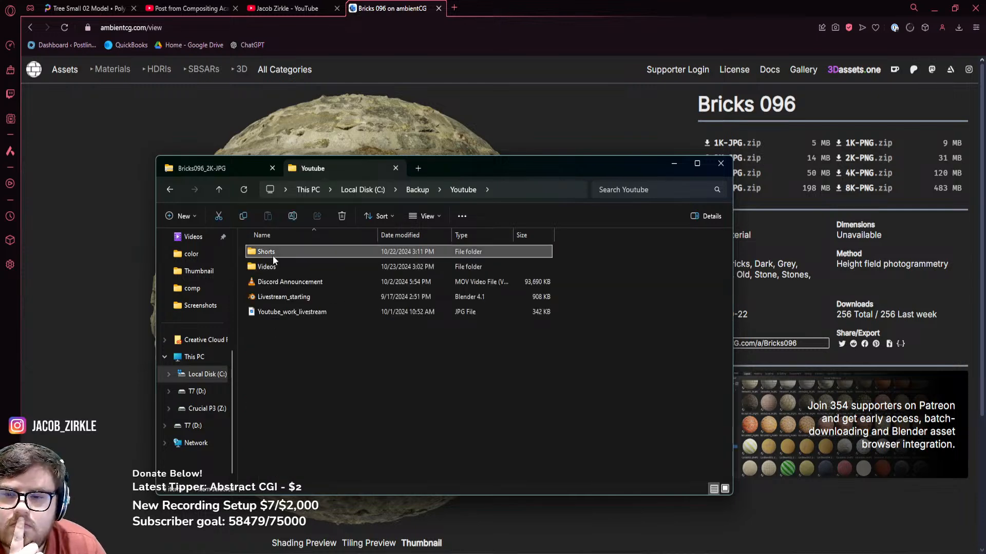
double_click(269, 267)
click(281, 313)
double_click(282, 312)
double_click(271, 253)
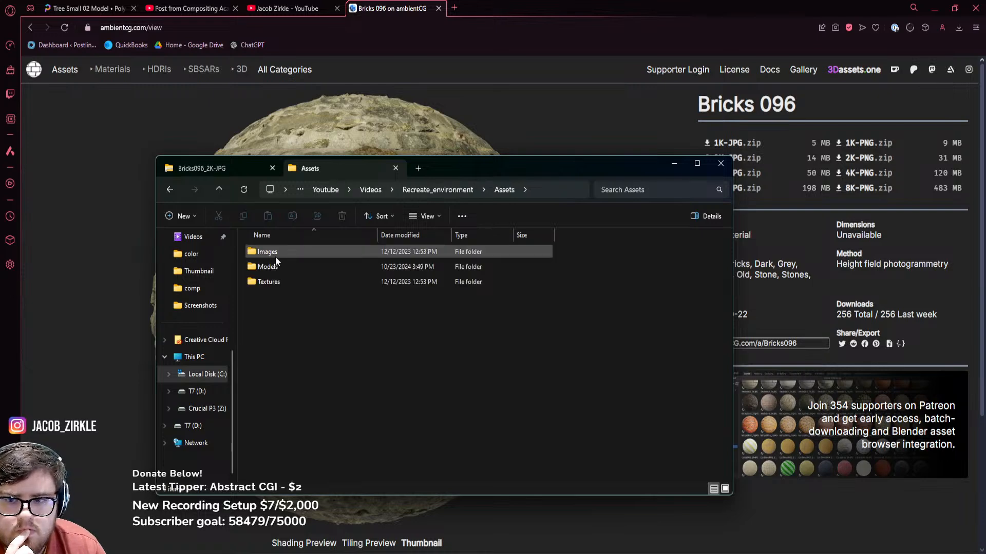
double_click(265, 282)
Return to the Bricks096_2K-JPG archive and select its texture files for the project's Textures folder
click(226, 168)
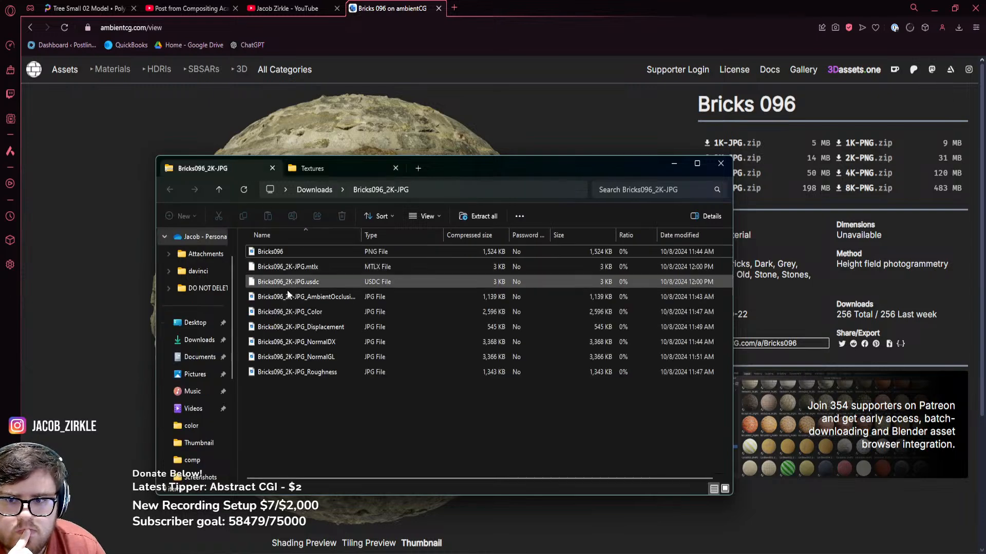
drag(293, 414, 314, 413)
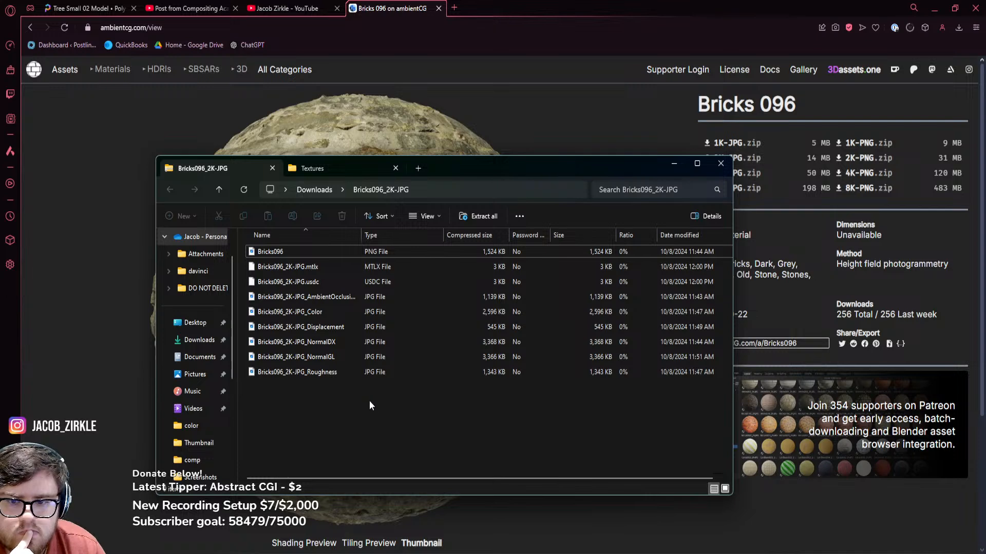
drag(320, 394, 356, 336)
drag(357, 324, 374, 363)
click(374, 363)
Switch to Blender, save the scene file and apply the object transform to the house body, Plane.001
click(370, 542)
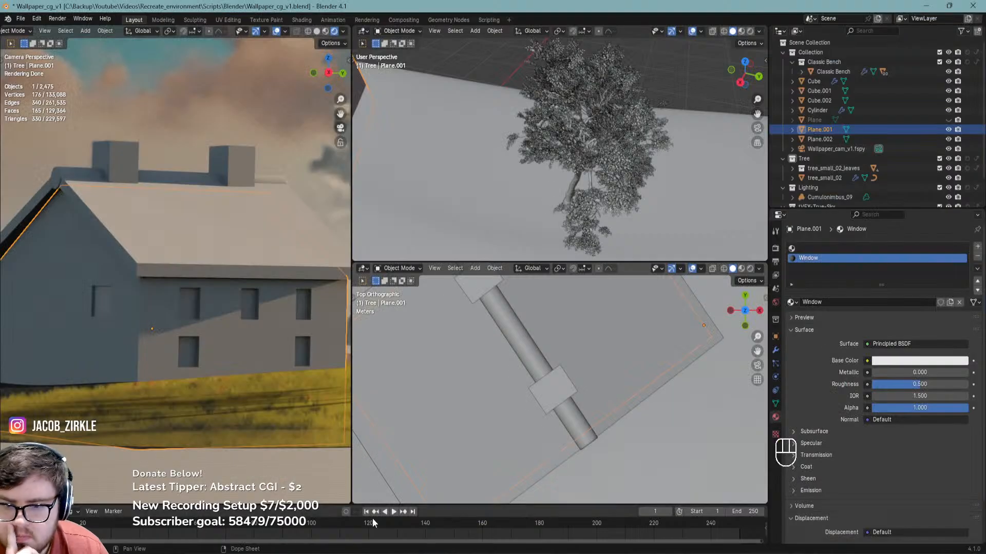
shift+middle_drag(214, 340, 208, 389)
key(ctrl+s)
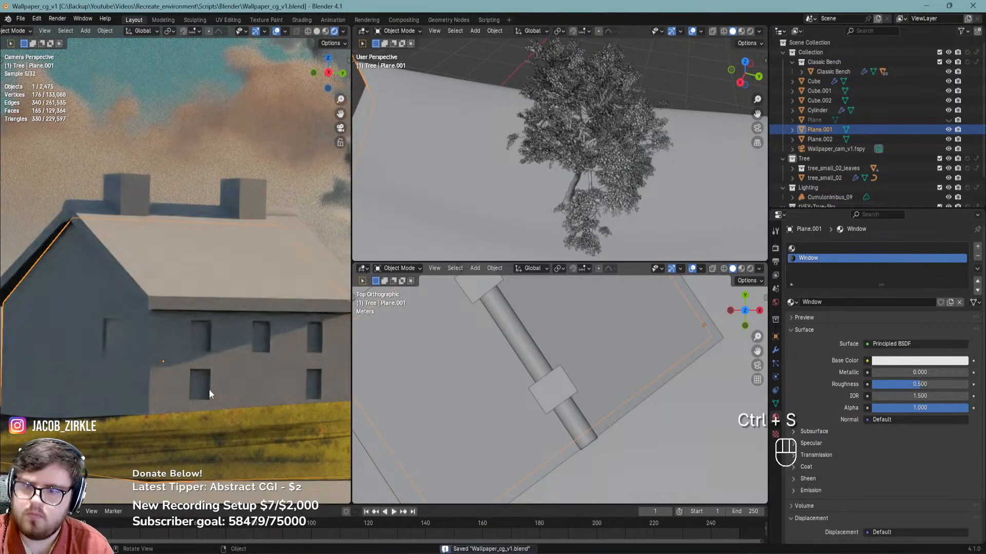
key(ctrl+a)
click(155, 379)
ctrl+middle_drag(223, 356, 240, 338)
scroll(437, 349, down, 3)
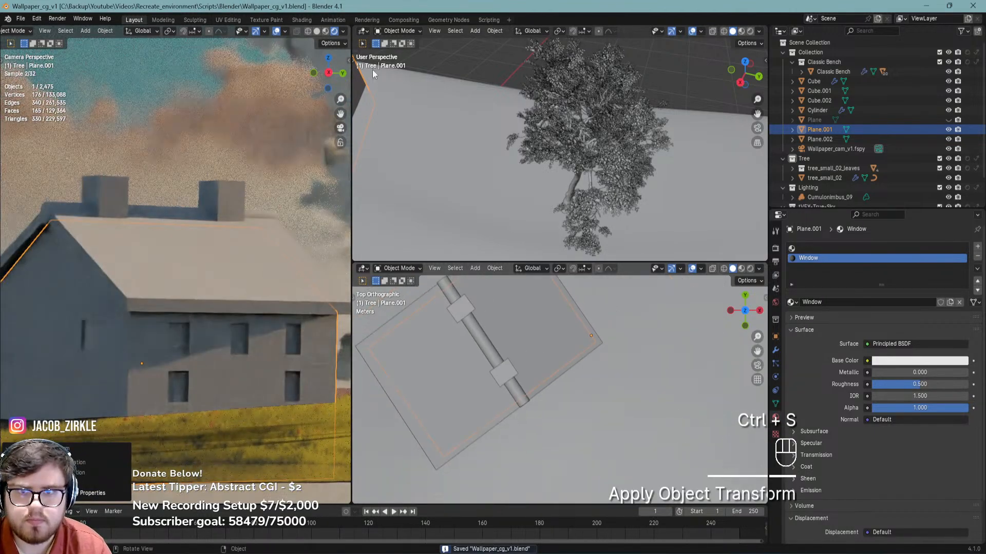
Change the lower viewport to the Shader Editor, enlarge it over the view above and hide its sidebar
click(366, 270)
click(380, 347)
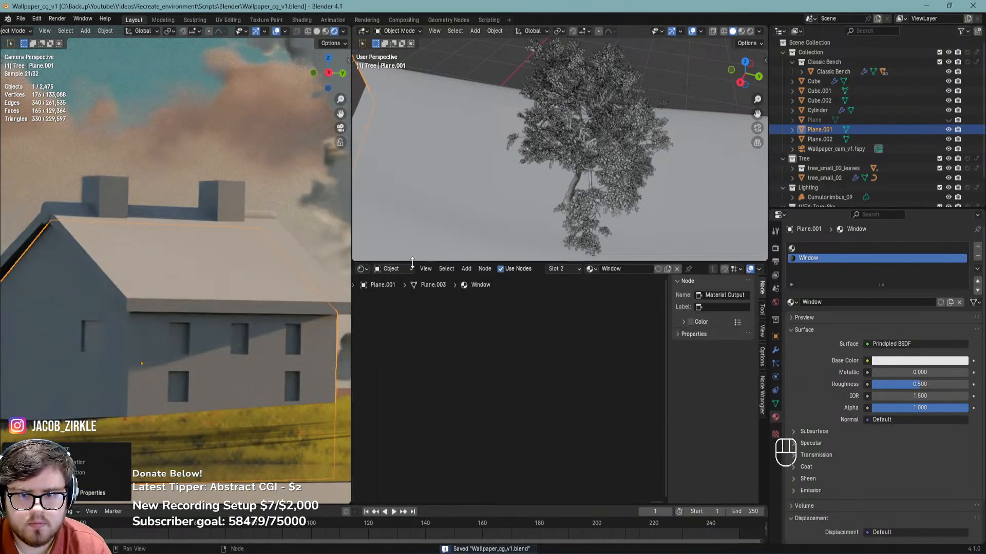
drag(413, 263, 443, 99)
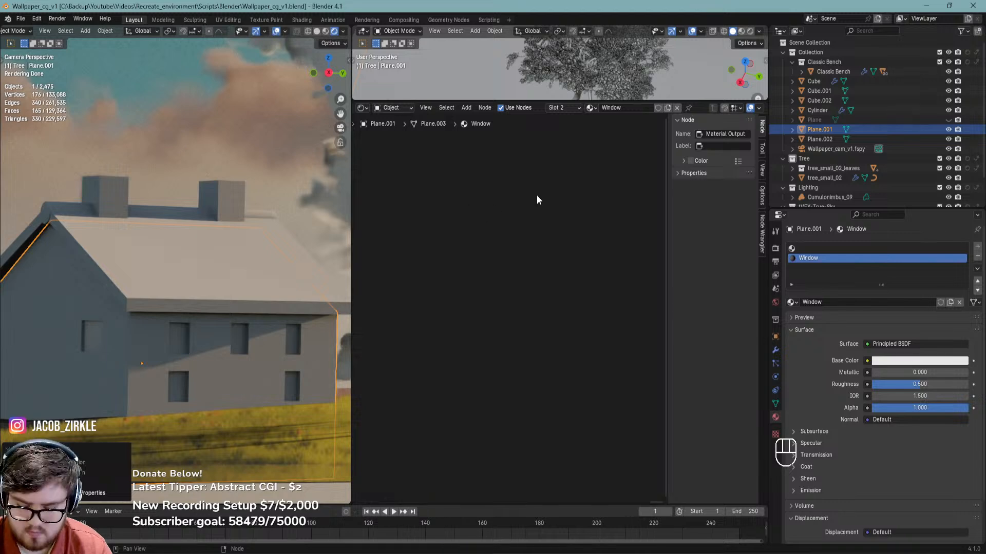
key(n)
Create a new material named Stone_wall in the empty first material slot of Plane.001
click(817, 249)
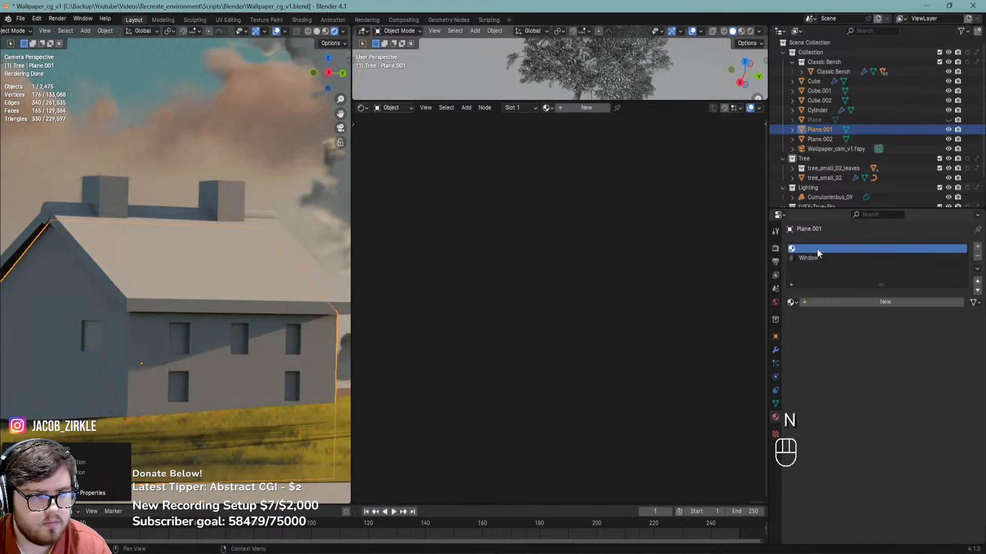
click(828, 302)
double_click(846, 303)
text(Stone_)
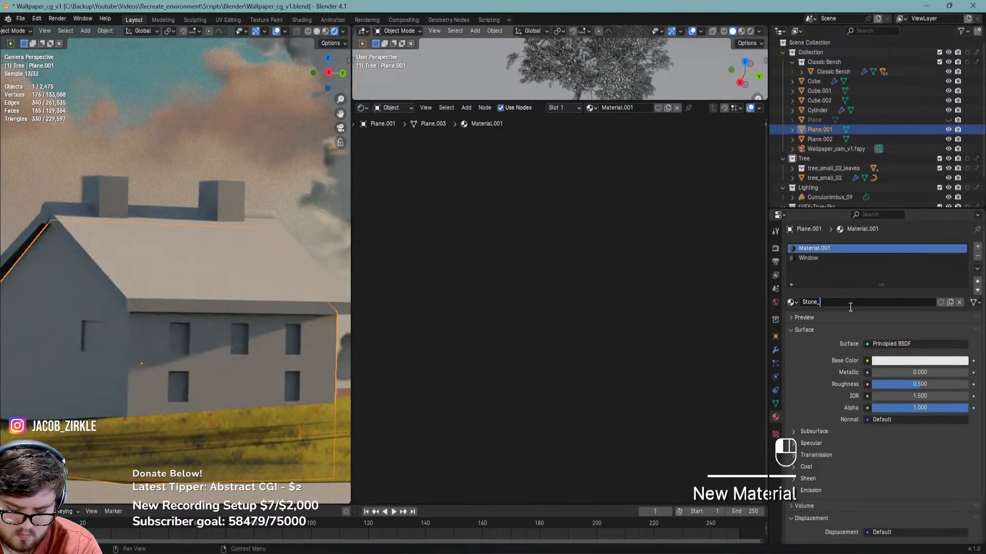
click(495, 308)
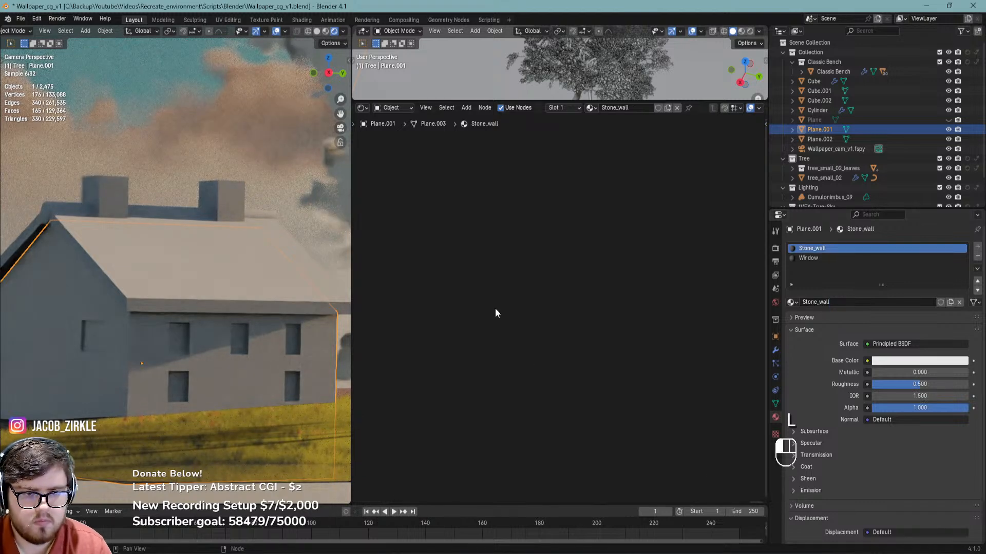
key(a)
key(KP_Decimal)
click(461, 236)
click(461, 236)
key(ctrl+shift+t)
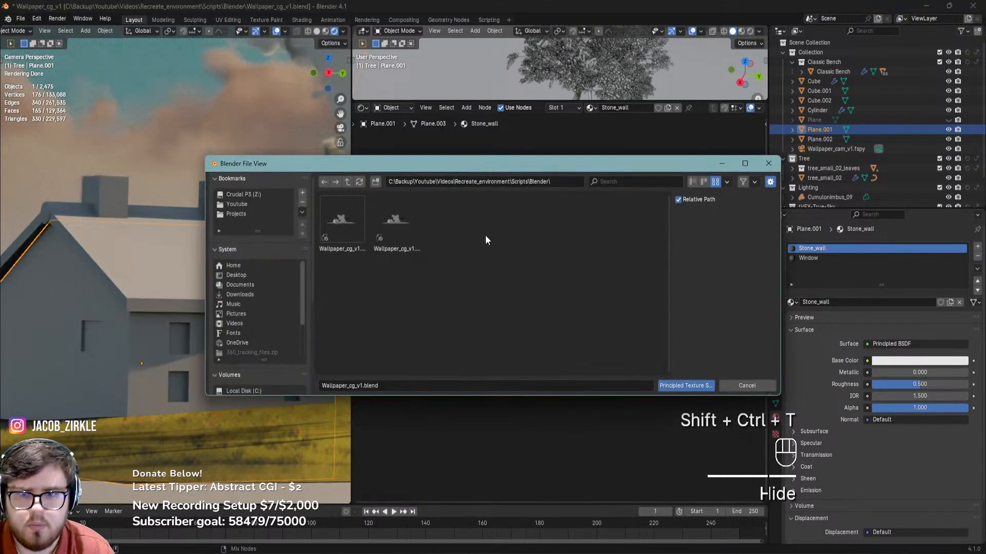
click(347, 183)
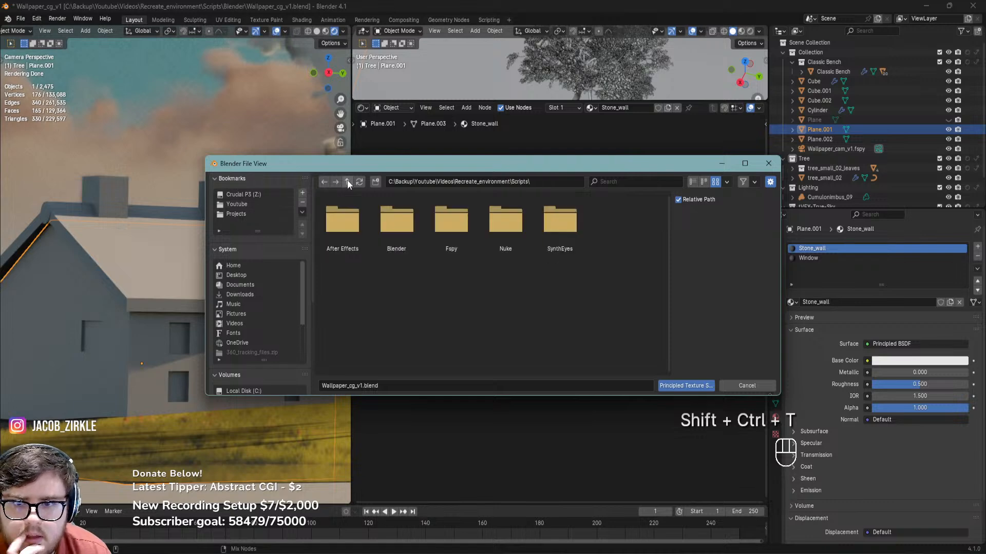
click(347, 182)
double_click(360, 221)
double_click(456, 230)
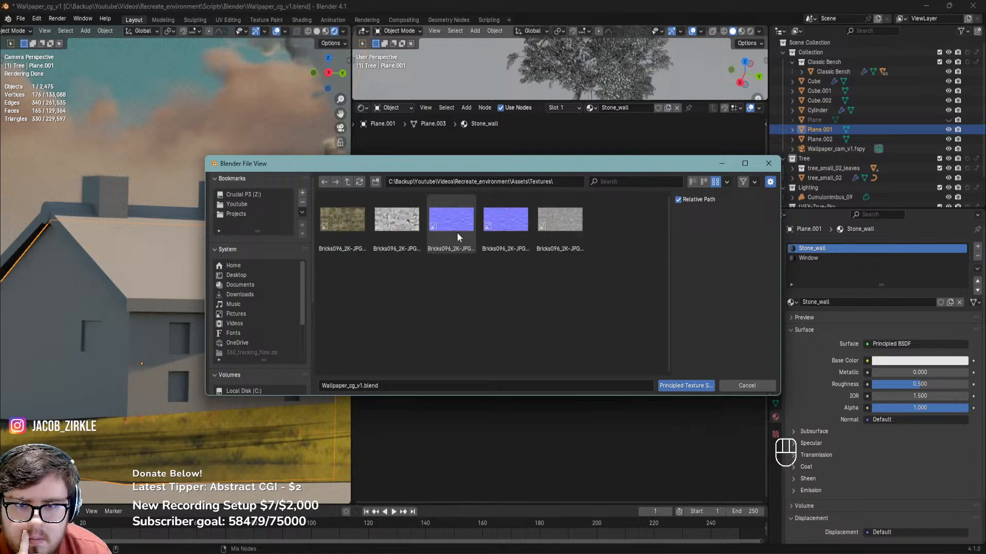
click(745, 386)
Switch to File Explorer and create a folder named Stone_wall inside the project's Textures folder
click(371, 534)
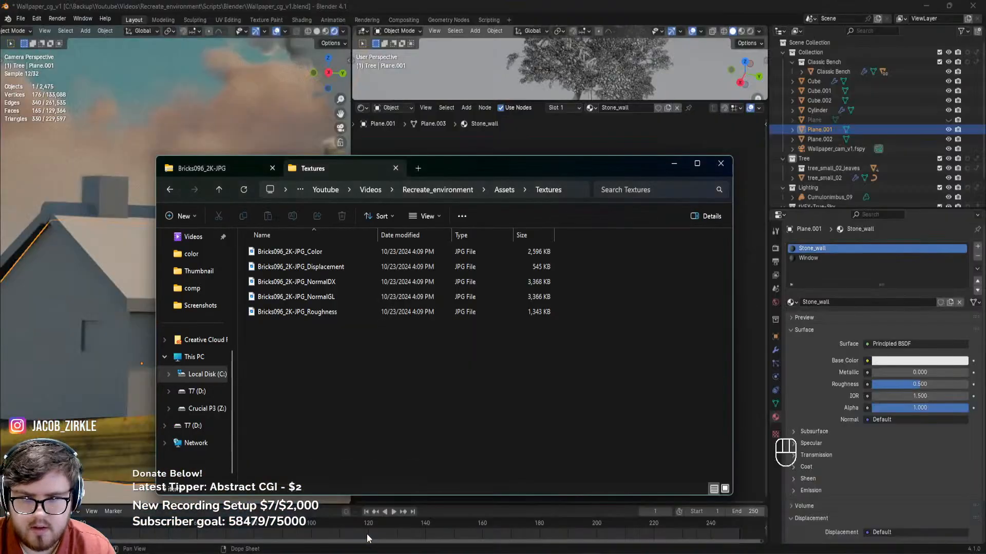
right_click(312, 385)
click(359, 339)
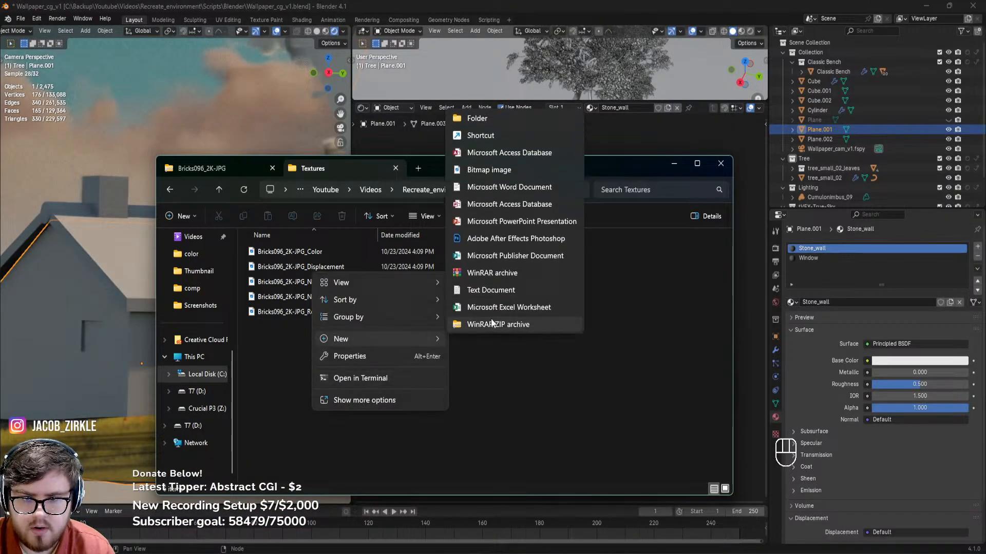
click(500, 119)
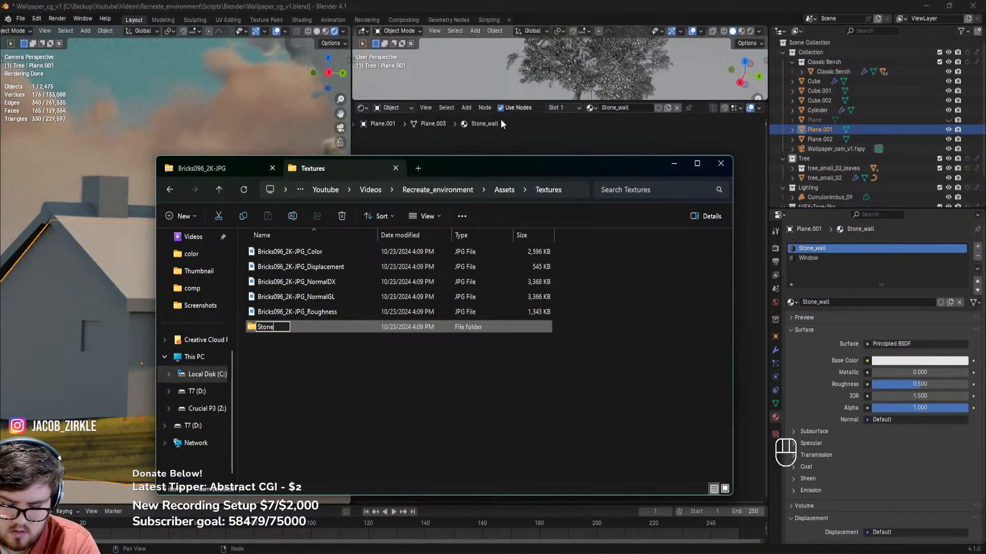
text(Stone_wall)
key(Return)
Move all five Bricks096_2K-JPG texture files into the Stone_wall folder
click(290, 252)
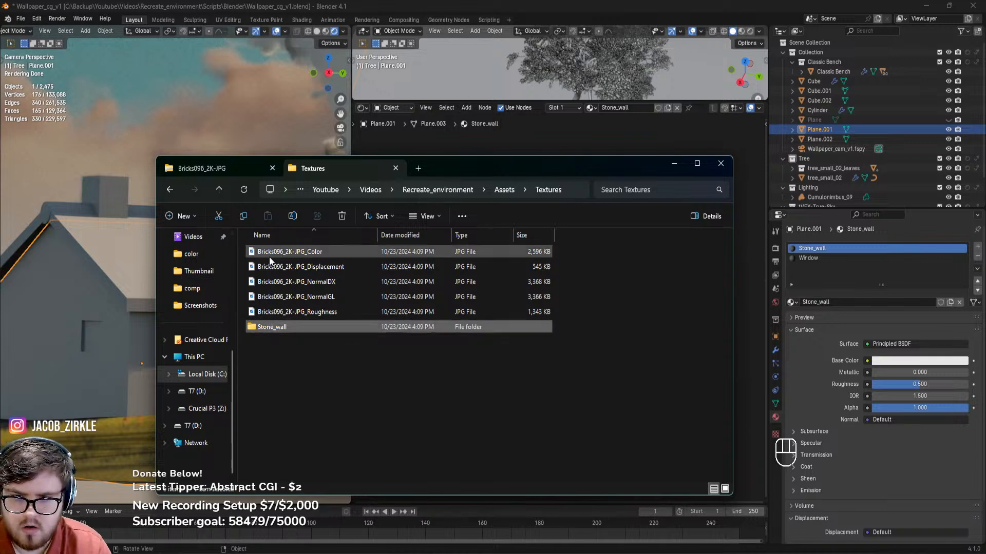
shift+click(291, 312)
drag(291, 311, 274, 327)
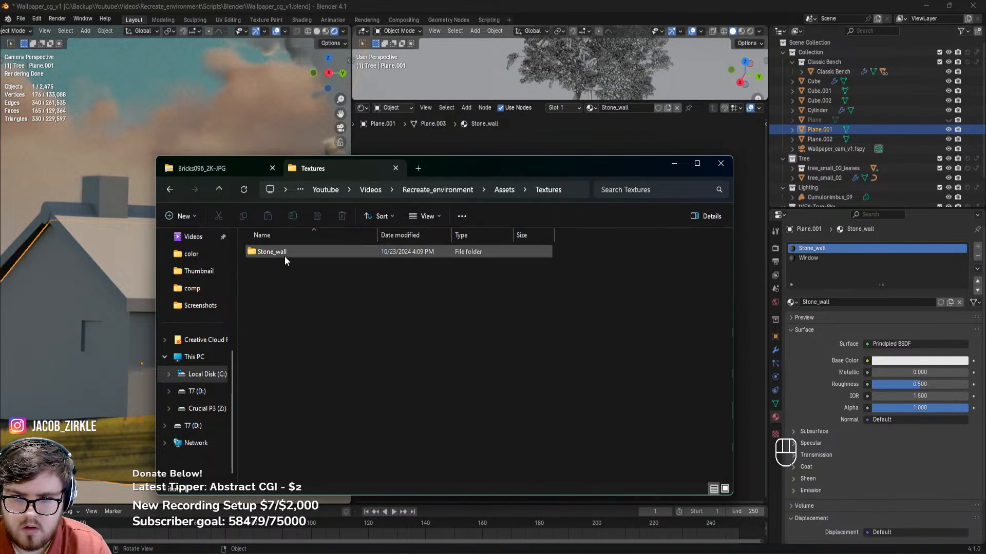
Back in Blender, run Principled Texture Setup on the Principled BSDF with all Bricks096 images from Assets\Textures\Stone_wall
click(512, 143)
click(494, 252)
key(shift+ctrl+t)
click(346, 181)
click(346, 181)
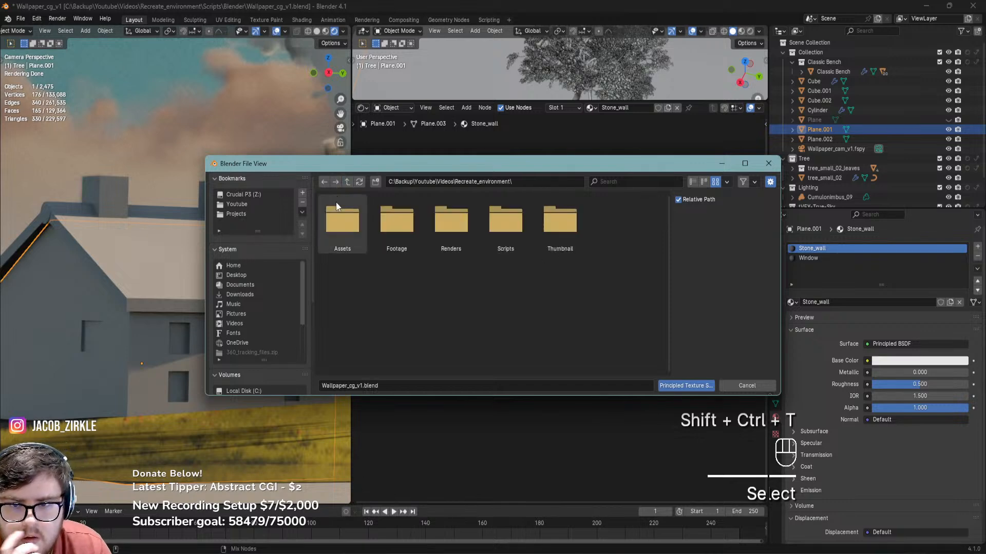
double_click(341, 220)
double_click(342, 221)
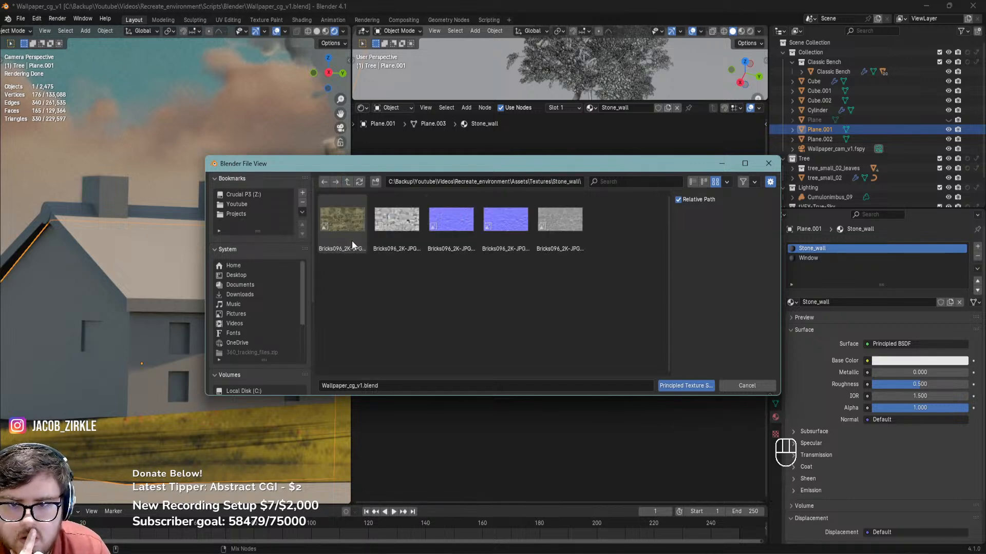
key(a)
click(686, 386)
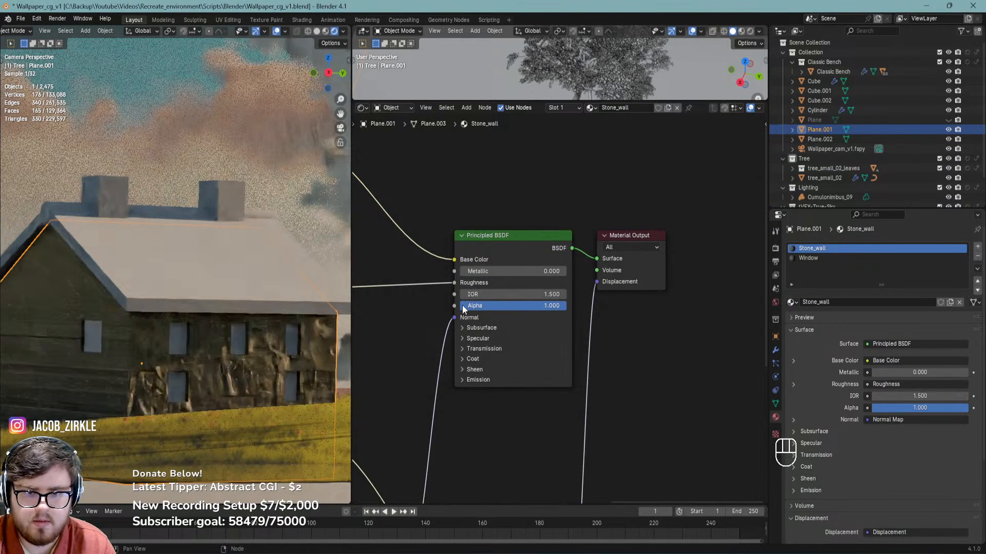
Unwrap all faces of the house body with Smart UV Project and return to Object Mode
scroll(181, 328, up, 4)
shift+middle_drag(179, 384, 375, 356)
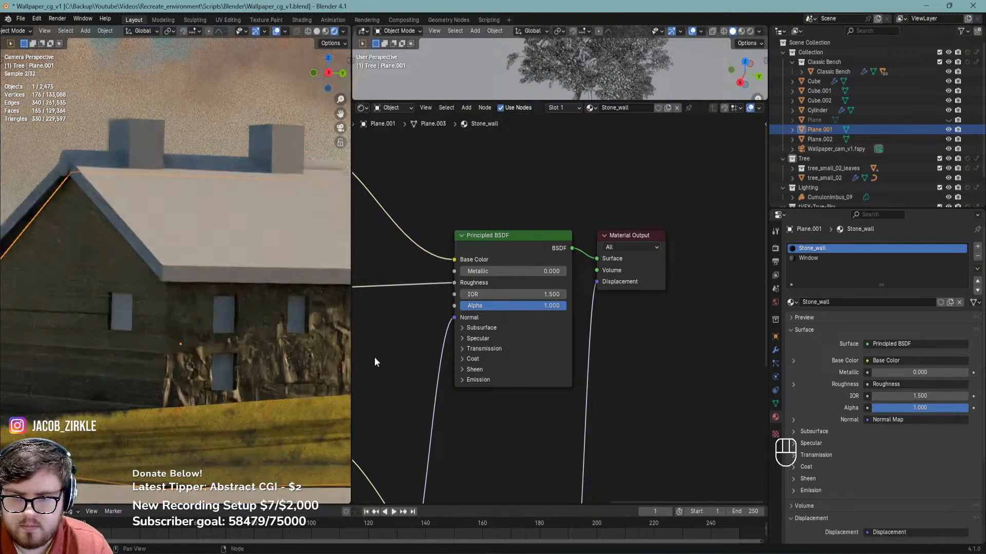
key(Tab)
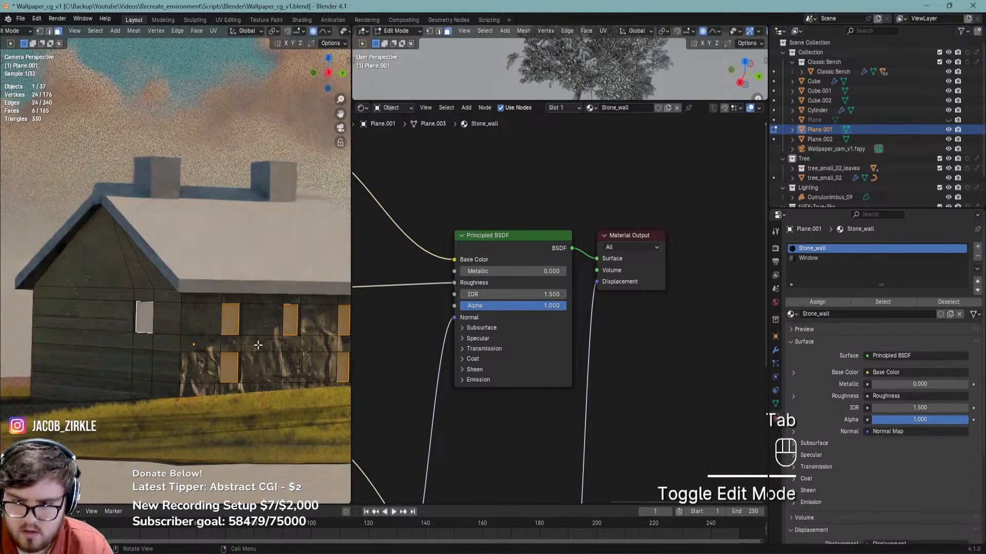
key(a)
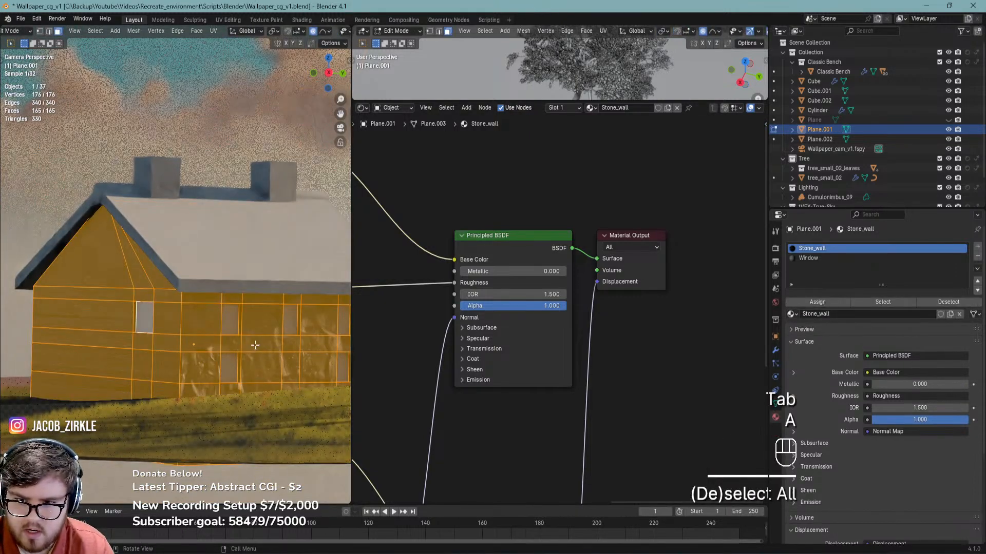
key(u)
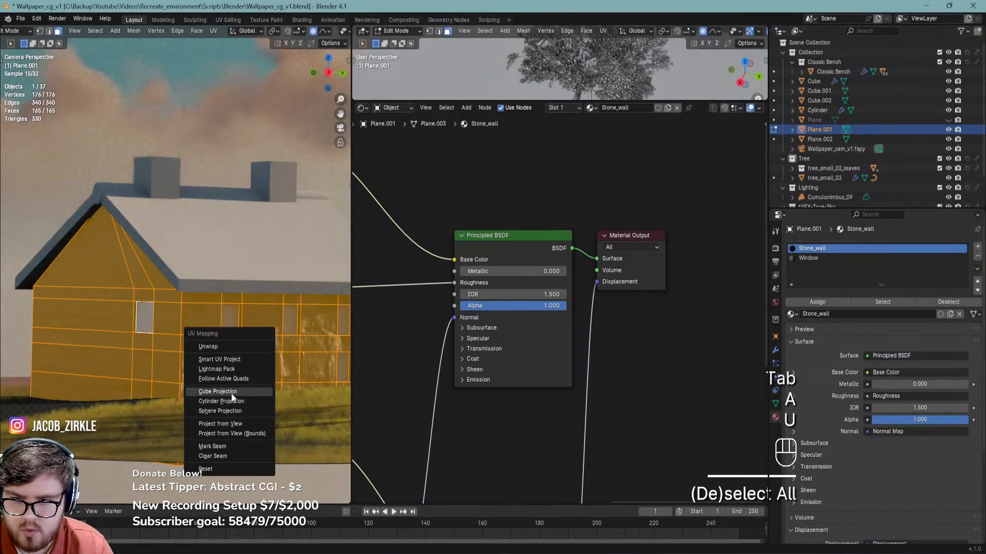
click(226, 355)
click(224, 437)
key(Tab)
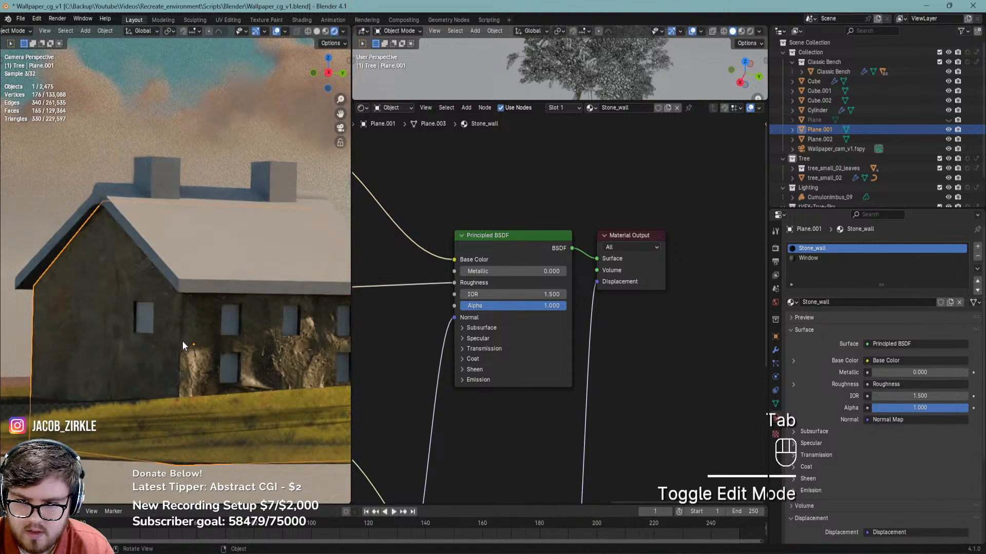
Add a Value node near the Mapping node of the Stone_wall material
scroll(189, 343, up, 3)
scroll(177, 342, down, 3)
shift+middle_drag(405, 393, 661, 296)
scroll(661, 295, down, 8)
shift+middle_drag(456, 328, 552, 346)
key(shift+a)
click(494, 356)
text(uv)
key(BackSpace)
key(BackSpace)
text(valu)
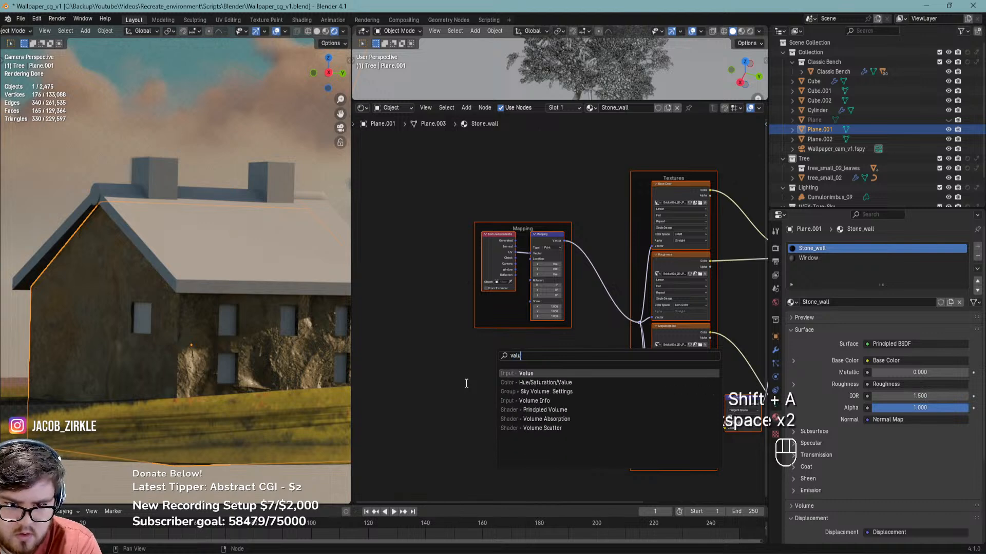
key(Return)
Connect the Value node to the Mapping node's Scale and set the value to about 15.2
scroll(473, 315, up, 3)
click(509, 319)
drag(509, 319, 564, 311)
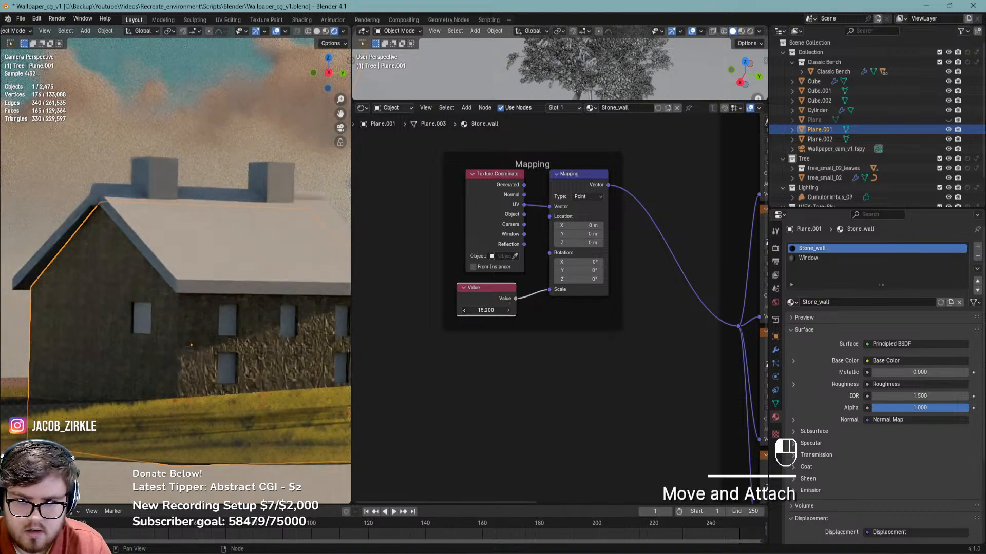
Set the Normal Map node's strength to 0.1
scroll(195, 368, up, 4)
shift+middle_drag(251, 341, 289, 290)
shift+middle_drag(641, 406, 379, 360)
scroll(512, 395, up, 3)
click(513, 396)
text(.1)
key(Return)
Set the Displacement node's scale to 0.1 and save the file
click(607, 402)
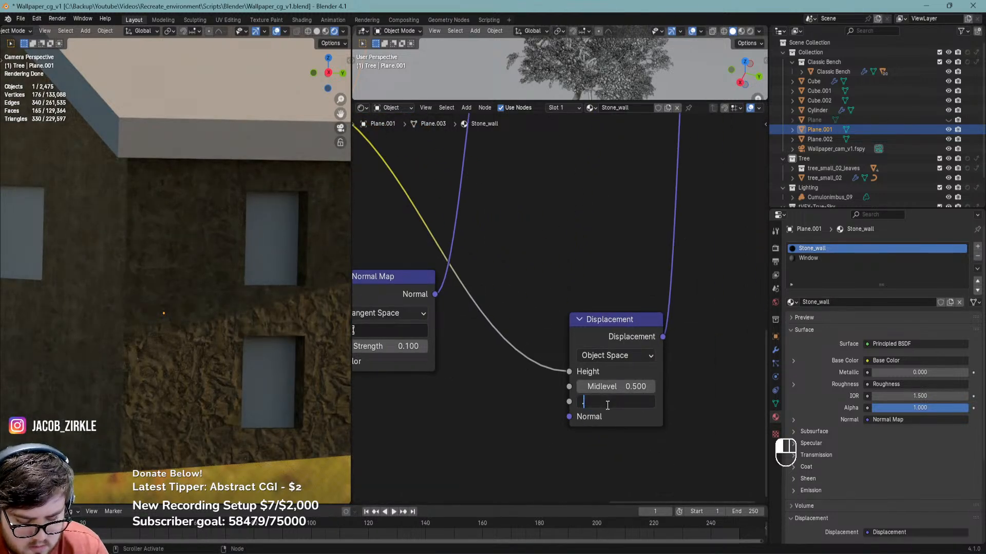
text(.1)
key(Return)
key(ctrl+s)
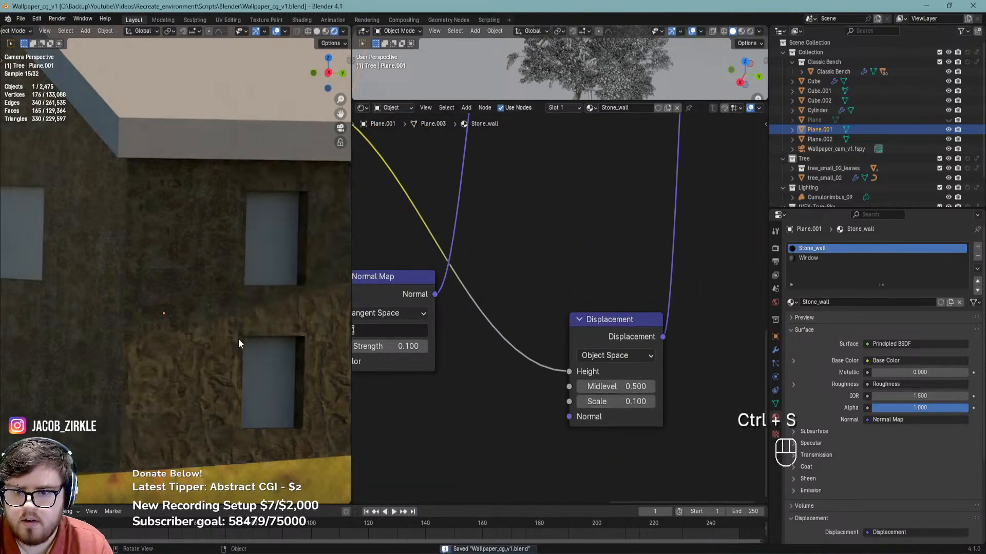
Leave the camera view, examine the stone texture on the house walls up close and save the file
key(KP_0)
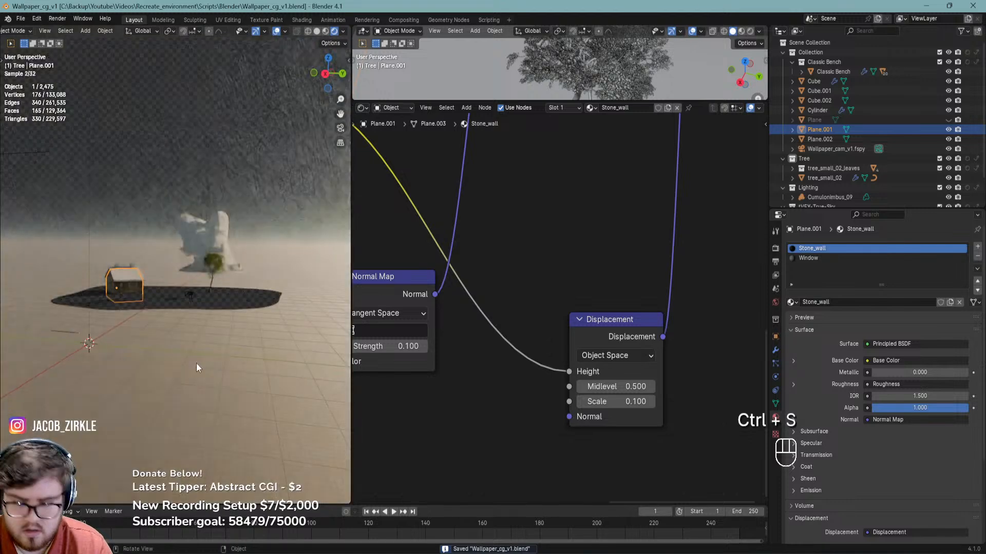
key(KP_Decimal)
scroll(163, 301, up, 3)
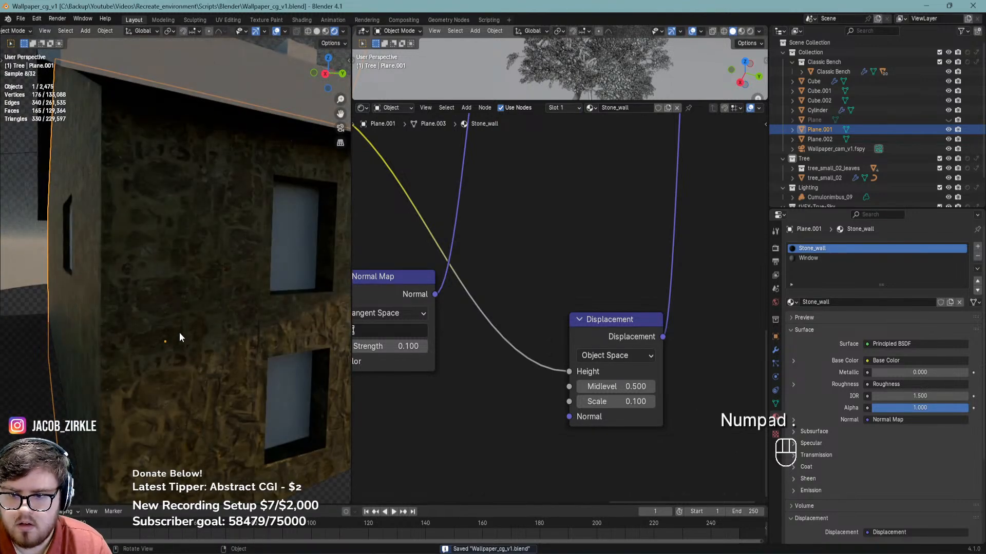
middle_drag(180, 337, 128, 321)
scroll(145, 330, down, 3)
scroll(163, 330, up, 5)
key(ctrl+s)
Widen the Normal, Displacement and Roughness texture nodes to check their image files, inspect the wall and save the file
middle_drag(393, 268, 662, 265)
drag(414, 279, 344, 299)
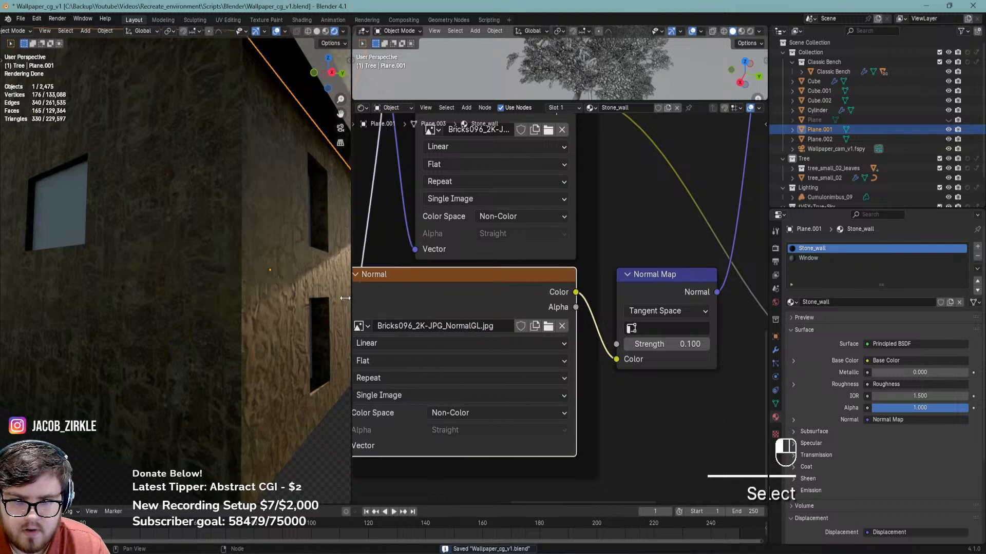
scroll(482, 331, down, 1)
shift+scroll(485, 334, up, 2)
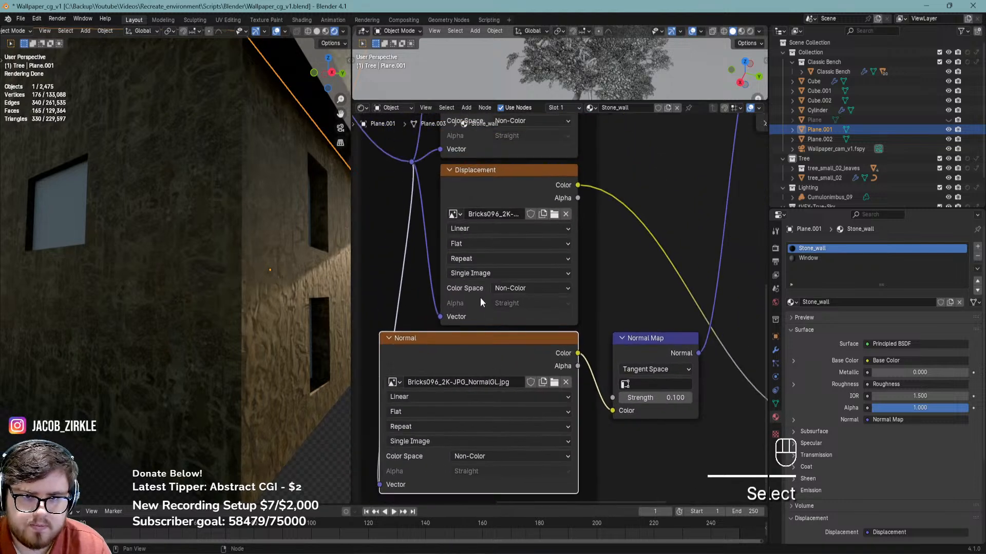
drag(441, 189, 380, 199)
middle_drag(483, 178, 407, 392)
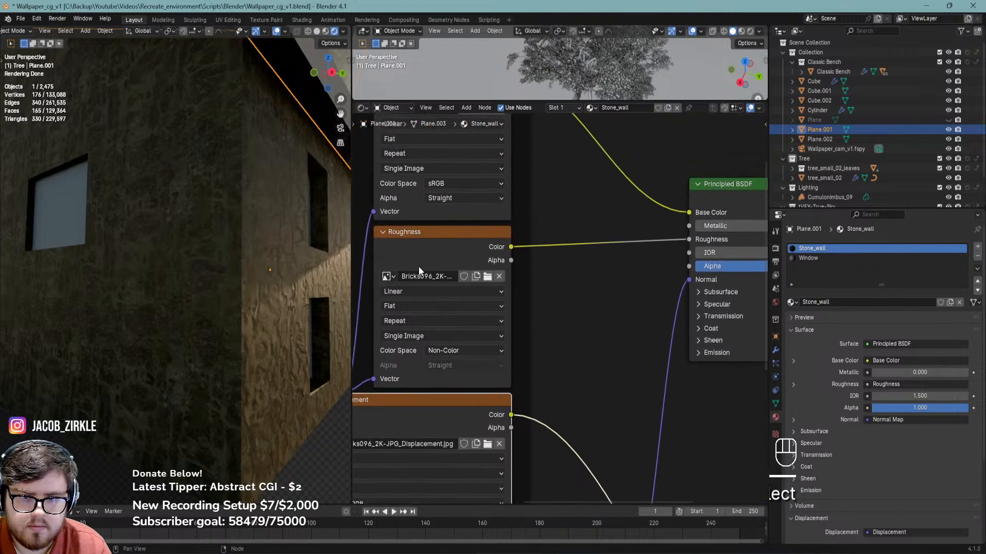
drag(379, 249, 353, 249)
middle_drag(297, 294, 199, 307)
scroll(200, 307, up, 3)
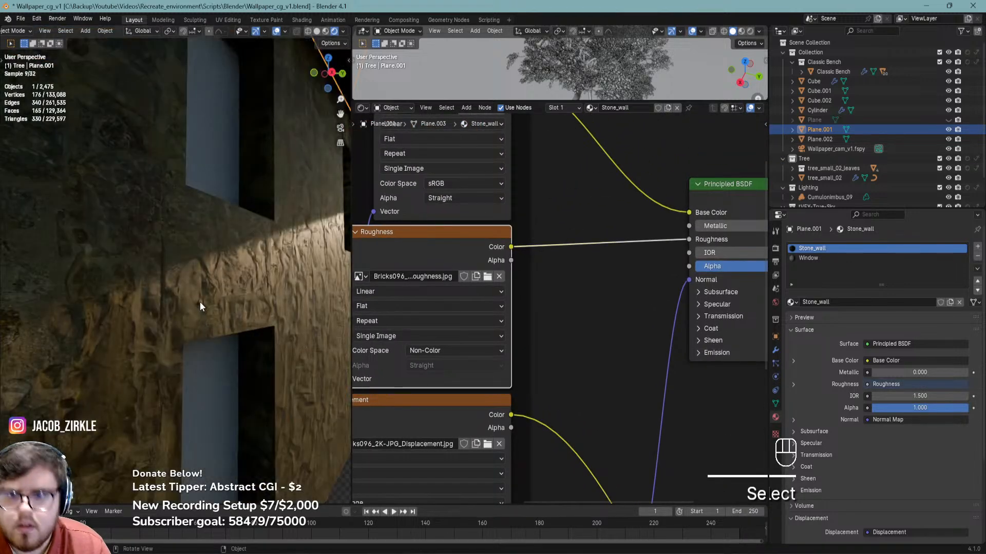
key(ctrl+s)
Insert an Invert Color node between the Normal image texture and the Normal Map, check the wall and save the file
middle_drag(607, 413, 537, 176)
drag(516, 340, 610, 293)
key(shift+a)
click(532, 337)
text(invert)
key(Return)
click(482, 330)
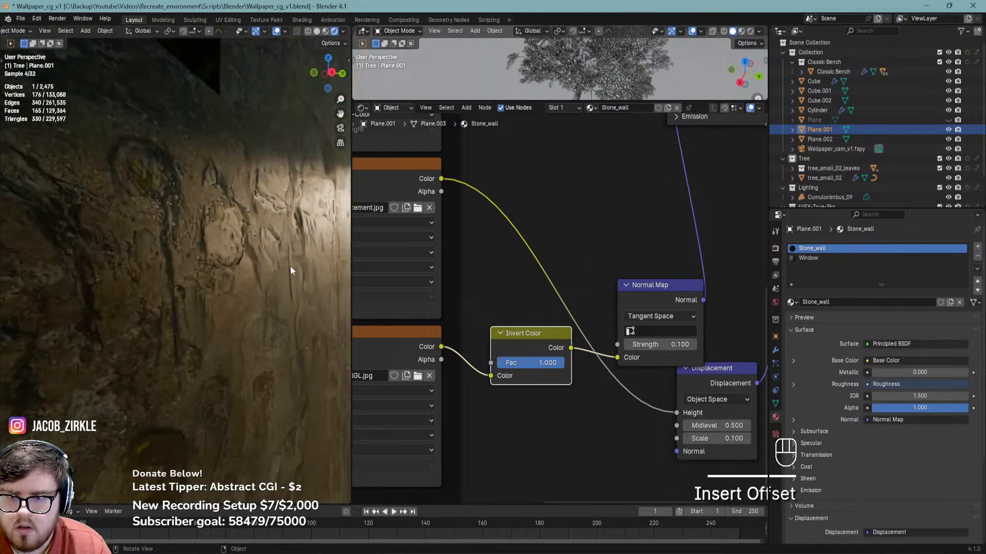
scroll(290, 266, down, 5)
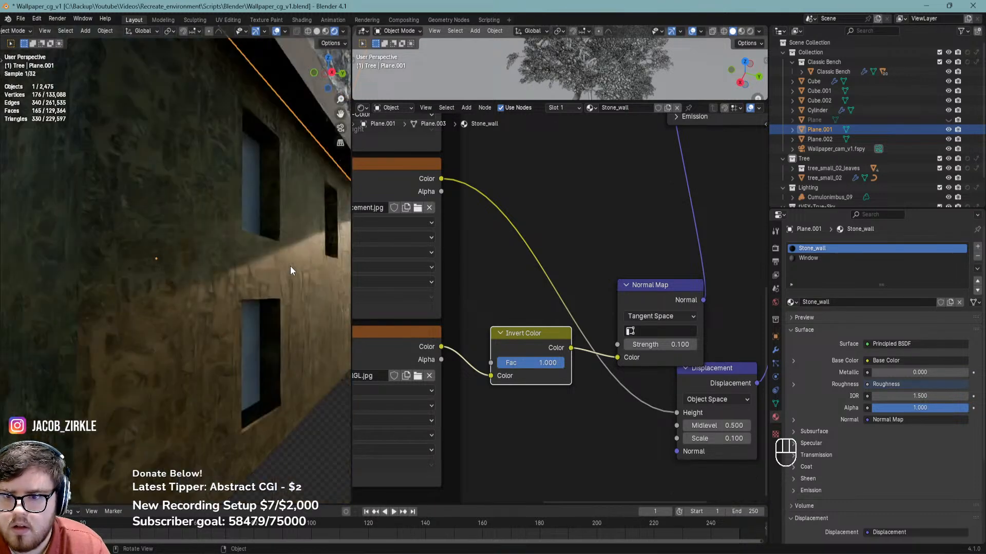
key(ctrl+s)
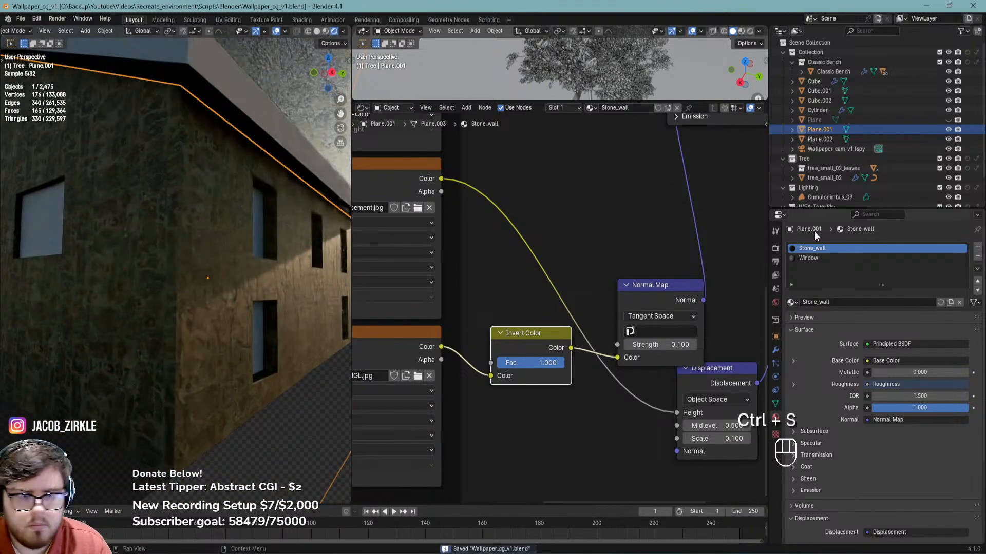
Set the Cycles feature set to Experimental in the render settings
click(775, 248)
click(922, 257)
click(919, 280)
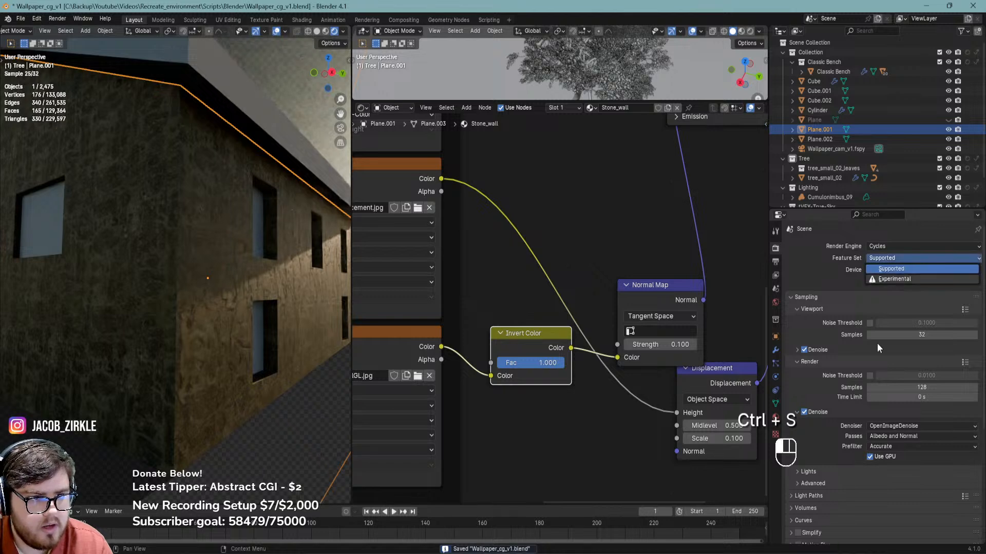
Add a Subdivision modifier to the house walls, using Simple subdivision with Adaptive Subdivision enabled
click(776, 351)
click(873, 246)
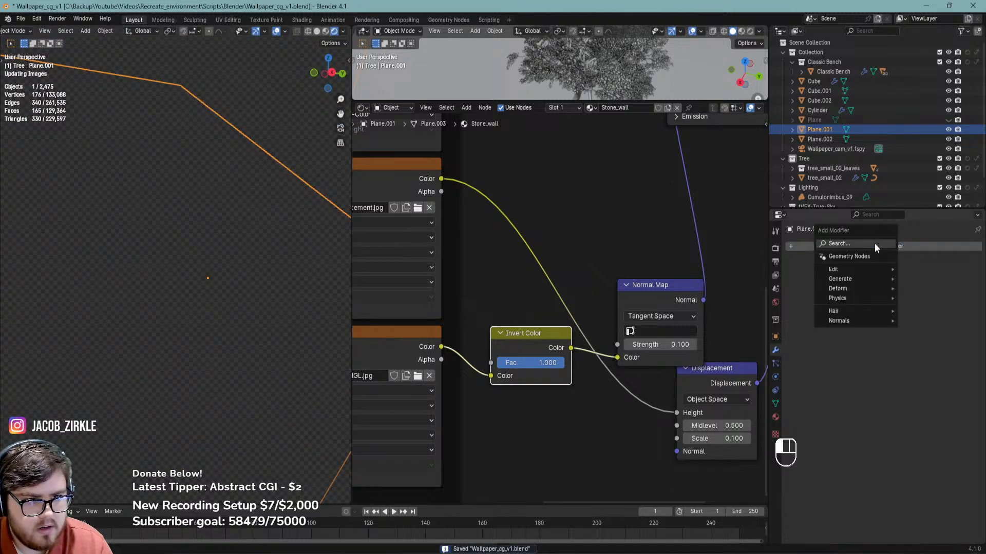
text(se)
key(BackSpace)
text(ub)
key(Return)
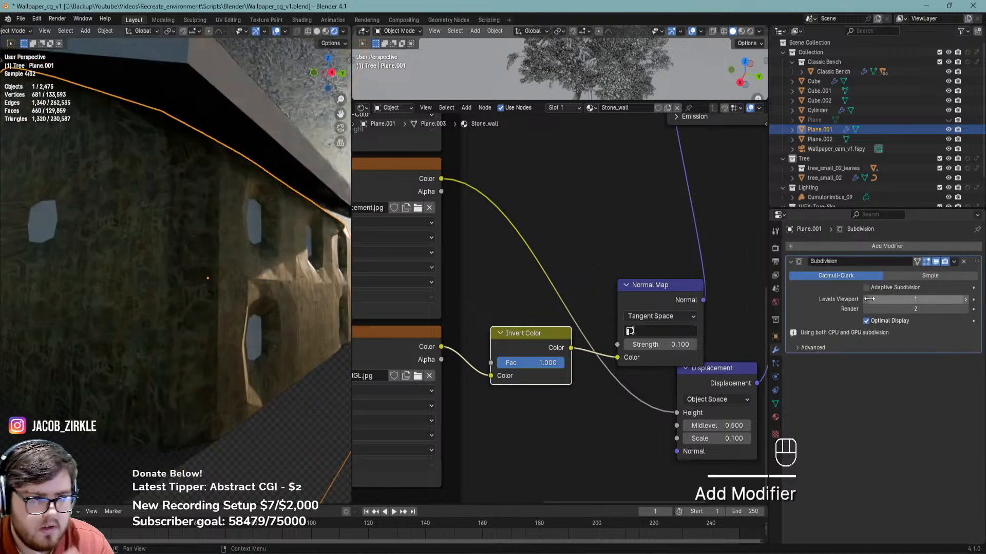
click(892, 286)
click(911, 276)
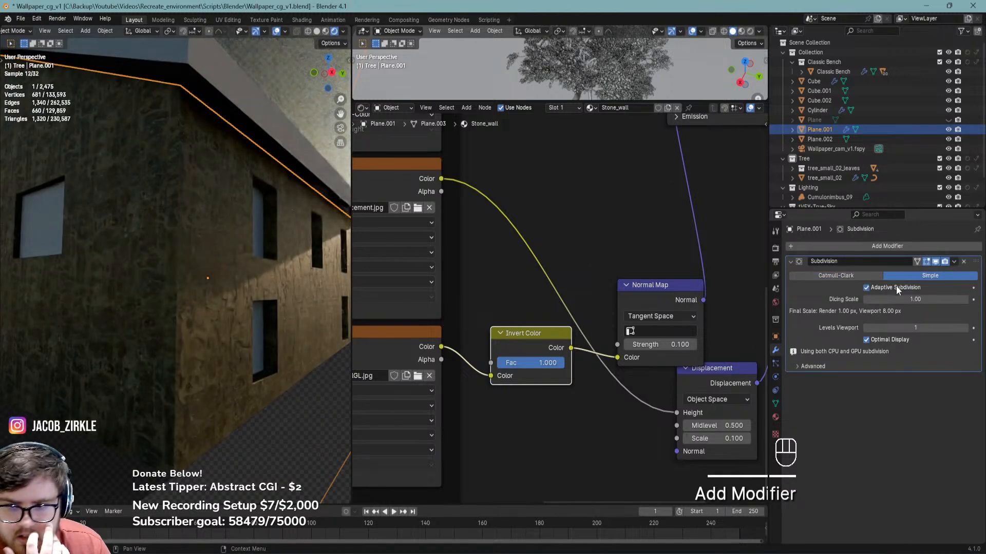
Set the Stone_wall material's surface displacement method to Displacement Only, inspect the wall relief and save the file
middle_drag(627, 337, 538, 303)
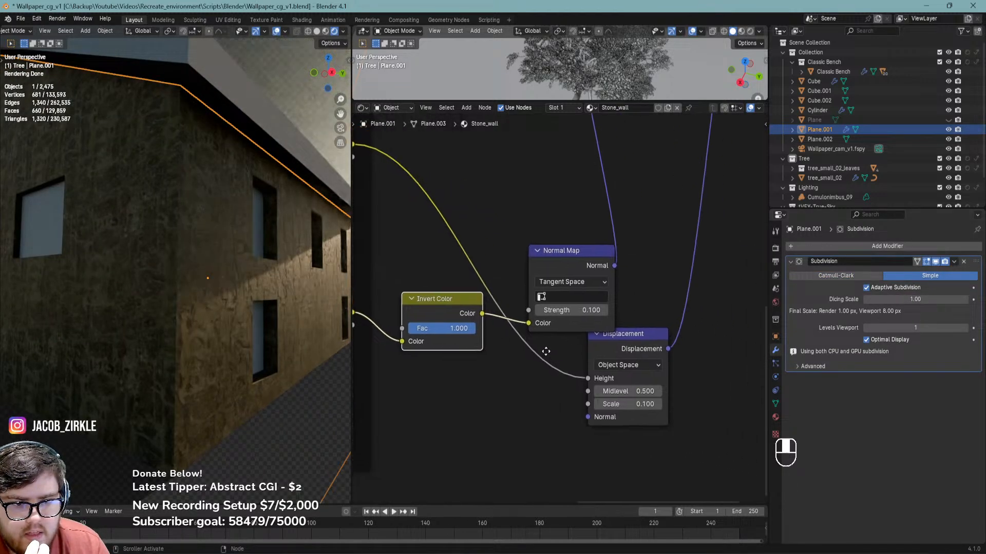
click(544, 375)
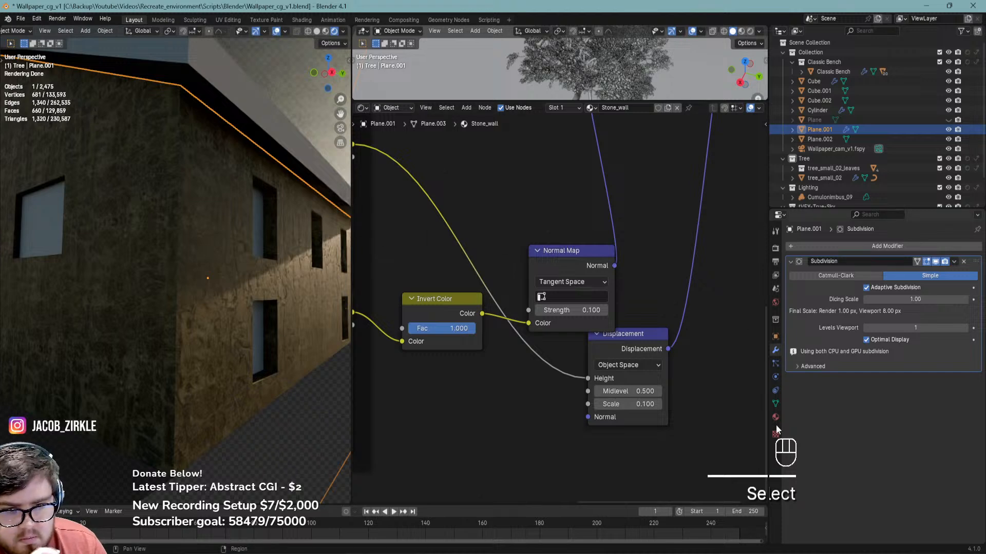
click(775, 418)
scroll(811, 385, down, 5)
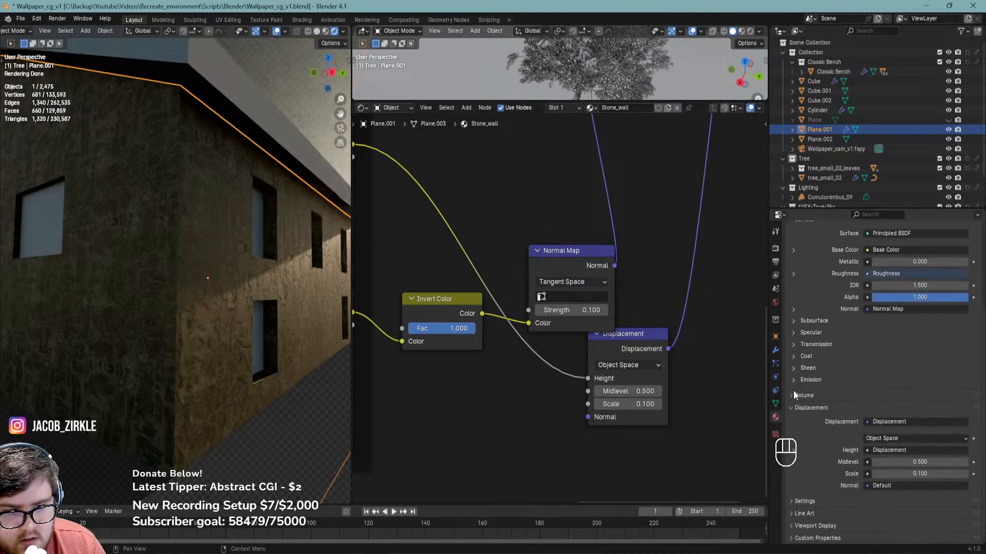
click(808, 408)
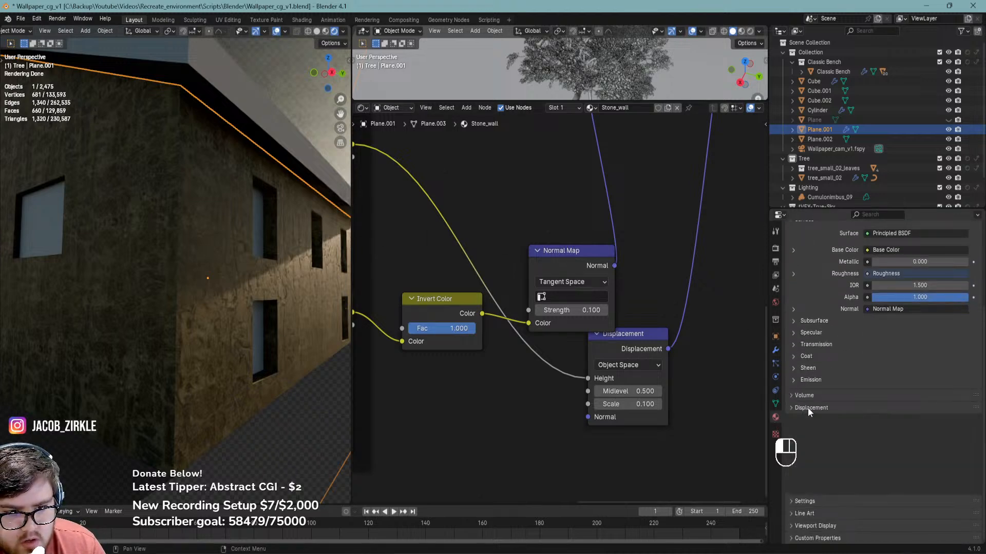
click(804, 502)
scroll(830, 422, down, 6)
click(890, 407)
click(882, 423)
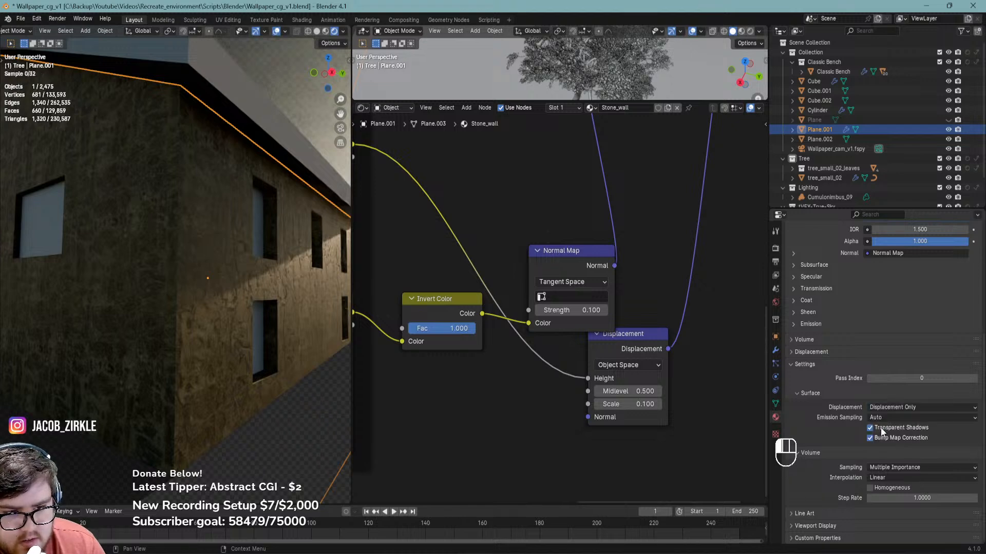
scroll(281, 306, up, 5)
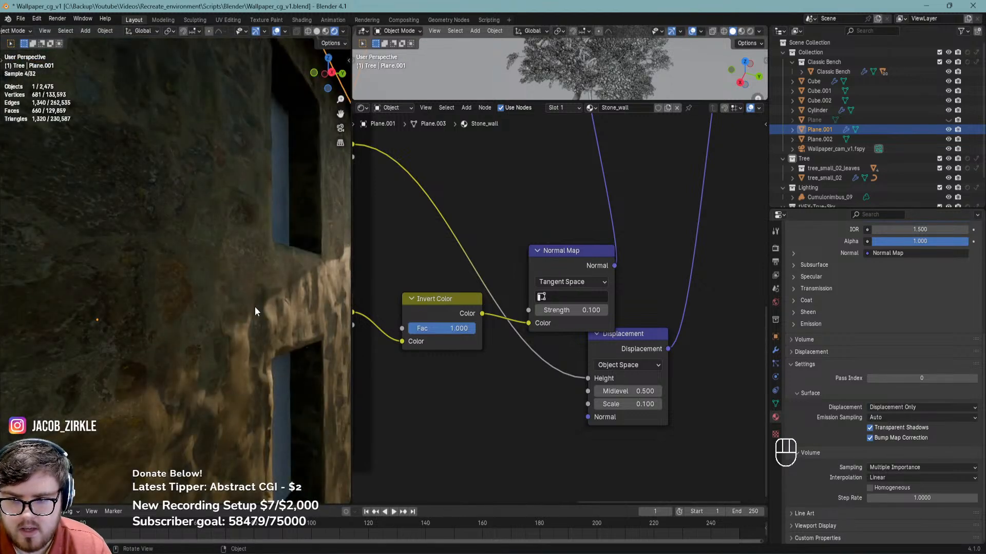
scroll(262, 318, up, 3)
key(ctrl+s)
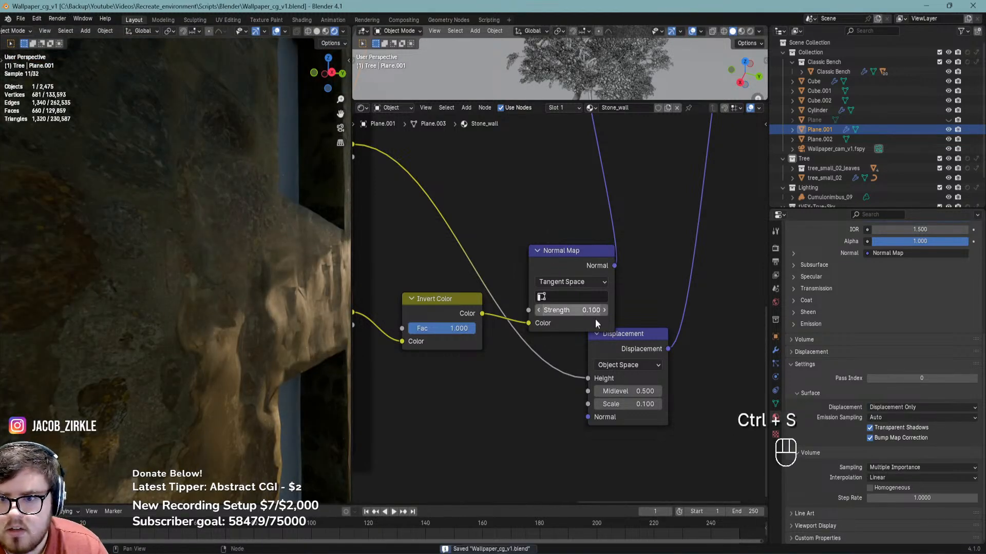
Examine the displaced stone walls through the camera, both up close and at full view, and save the file
click(777, 351)
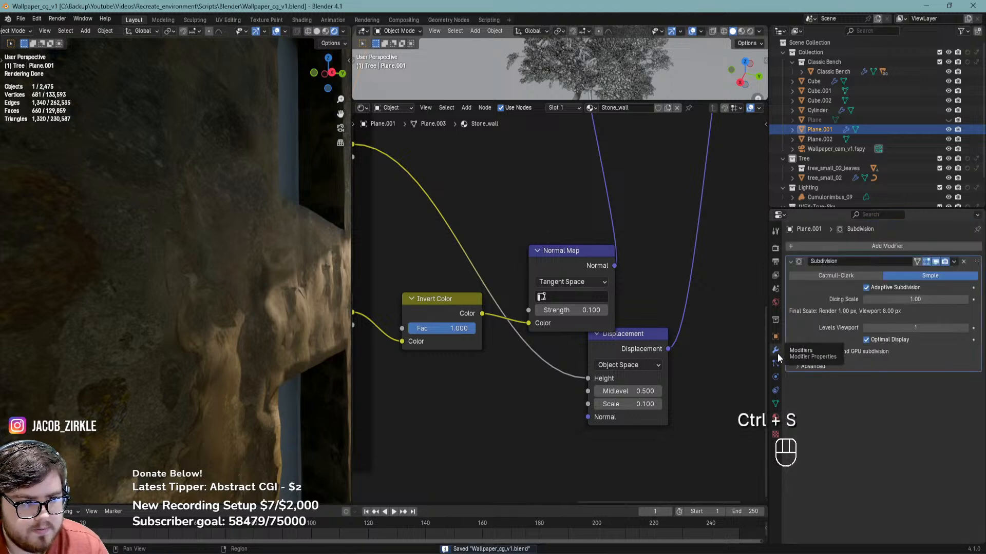
key(KP_0)
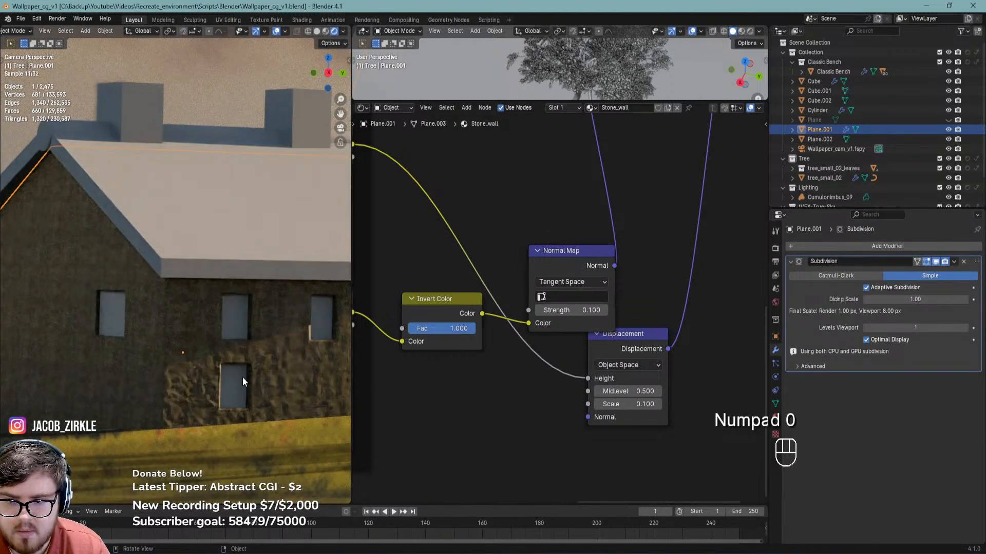
scroll(198, 384, up, 5)
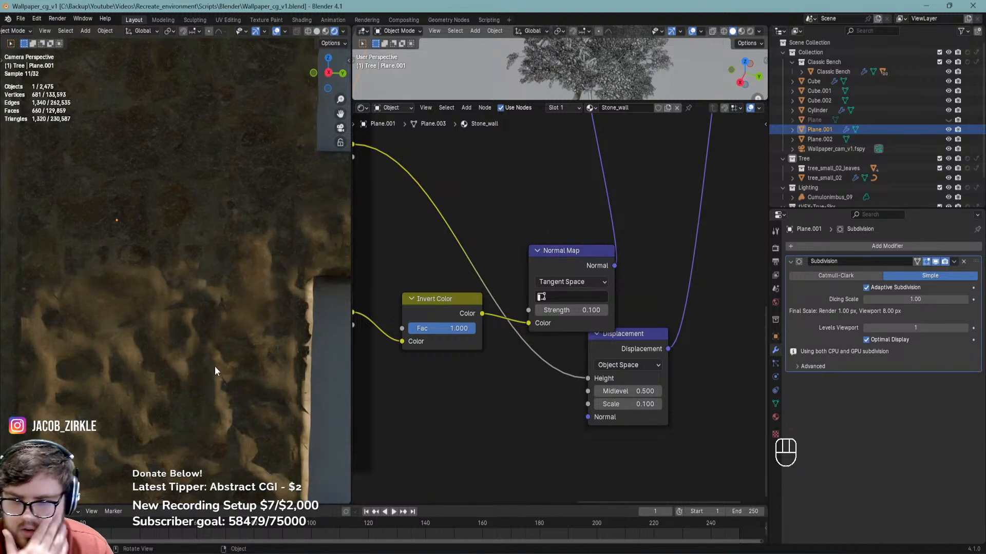
scroll(214, 371, down, 5)
shift+middle_drag(251, 353, 230, 347)
key(ctrl+s)
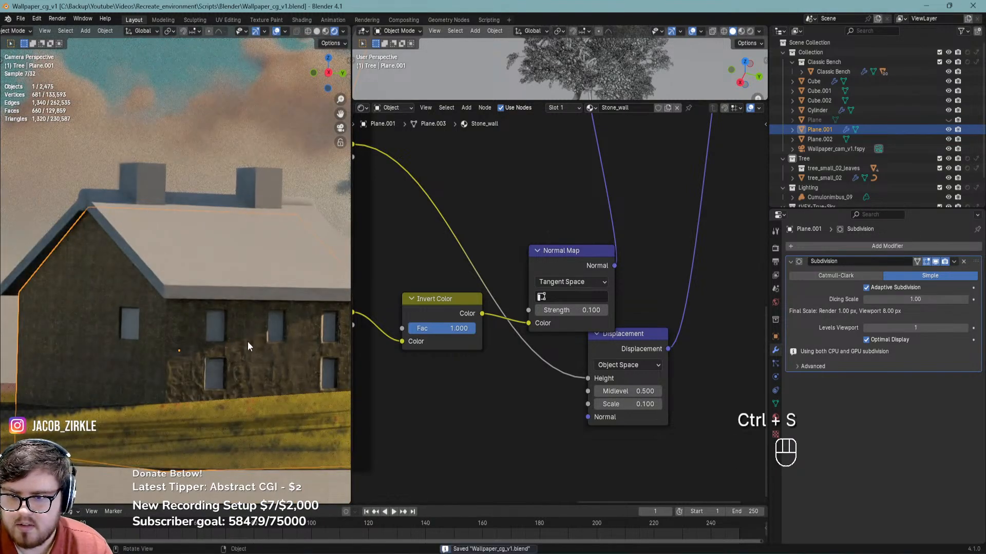
scroll(247, 346, up, 4)
key(ctrl+s)
Insert an RGB Curves node between the Base Color image texture and the Principled BSDF
scroll(509, 340, down, 4)
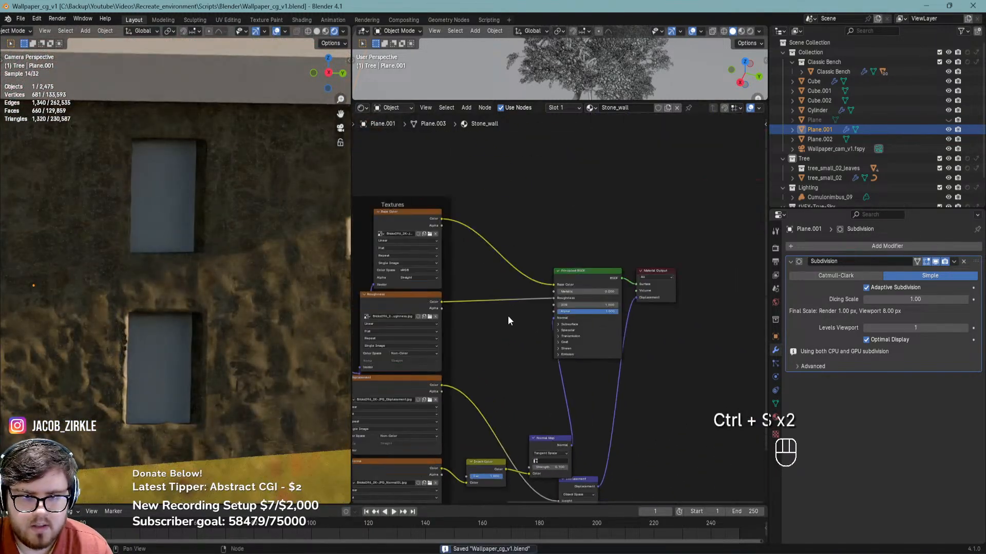
shift+scroll(501, 361, up, 3)
key(shift+a)
text(rgb)
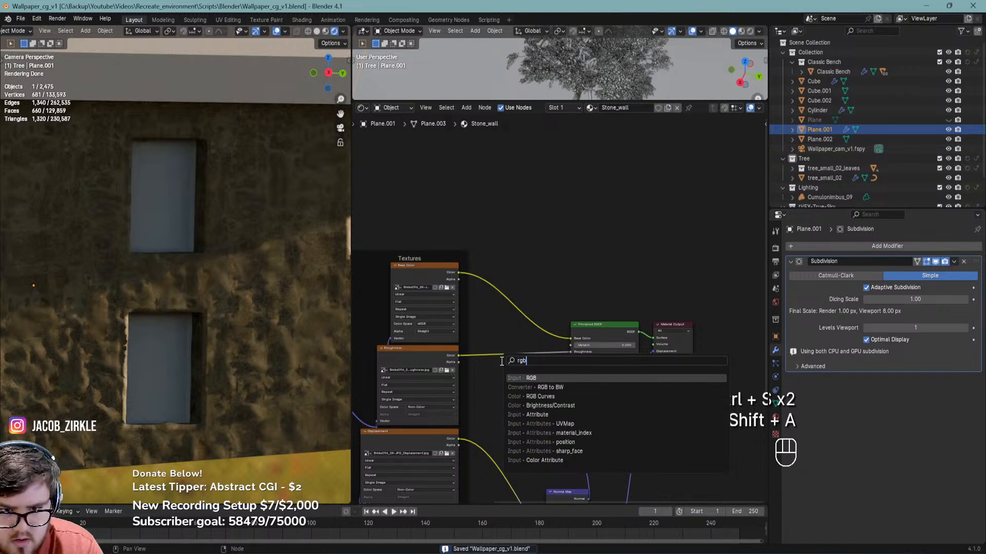
key(Down)
key(Down)
key(Return)
click(550, 282)
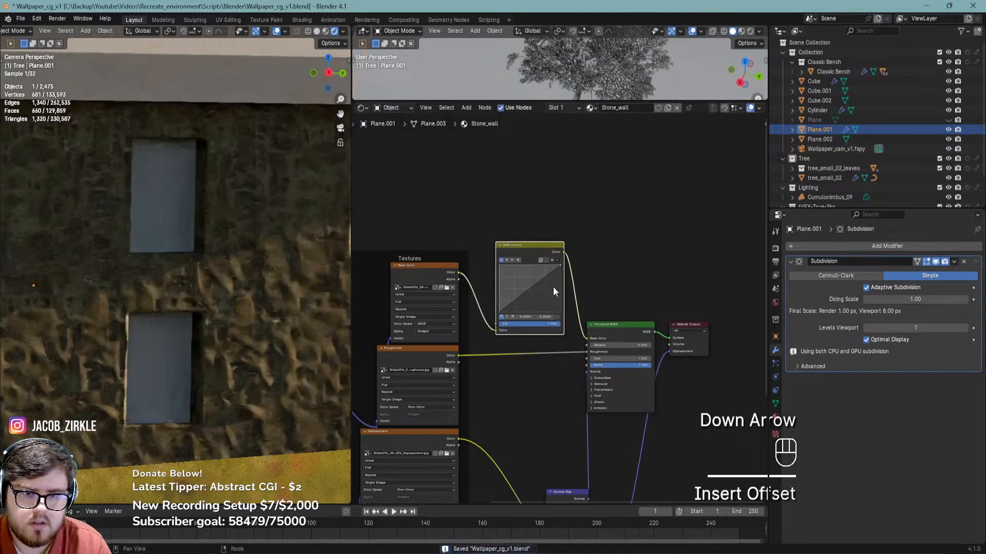
Raise the RGB Curves' combined curve at about 0.37, 0.70 and its red curve at about 0.42, 0.62
scroll(526, 294, up, 2)
drag(526, 290, 508, 270)
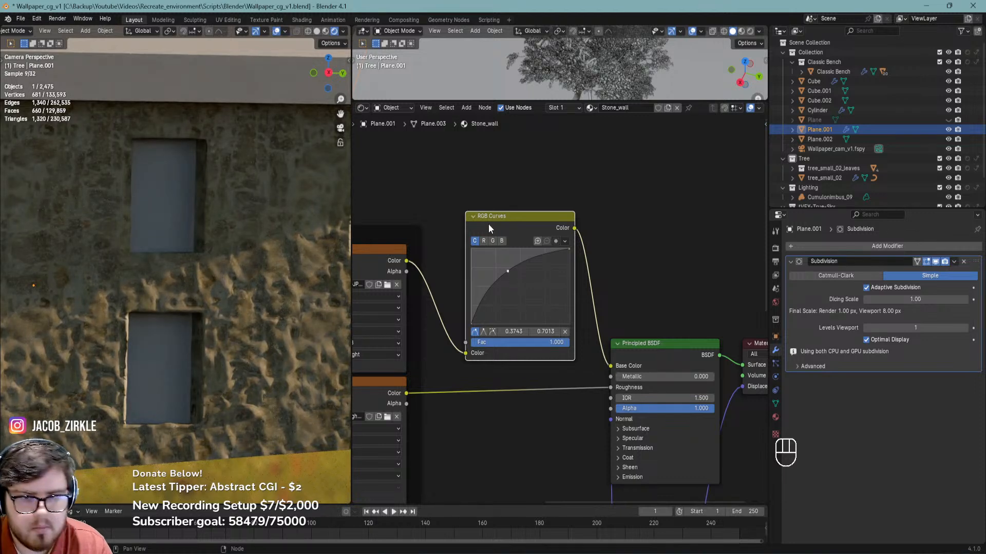
click(484, 241)
drag(518, 287, 511, 277)
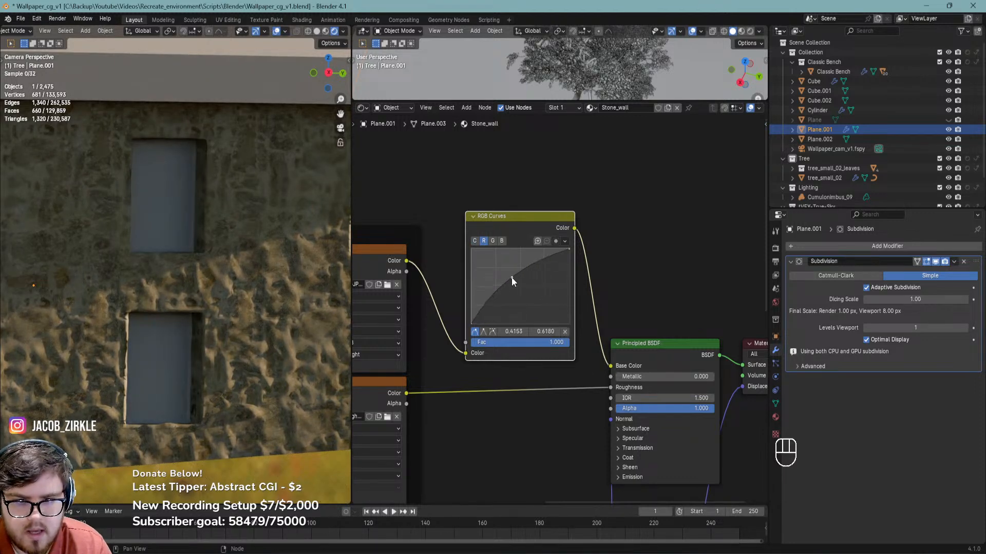
Inspect the recoloured walls from the camera and close to the house, and save the file
scroll(180, 285, down, 8)
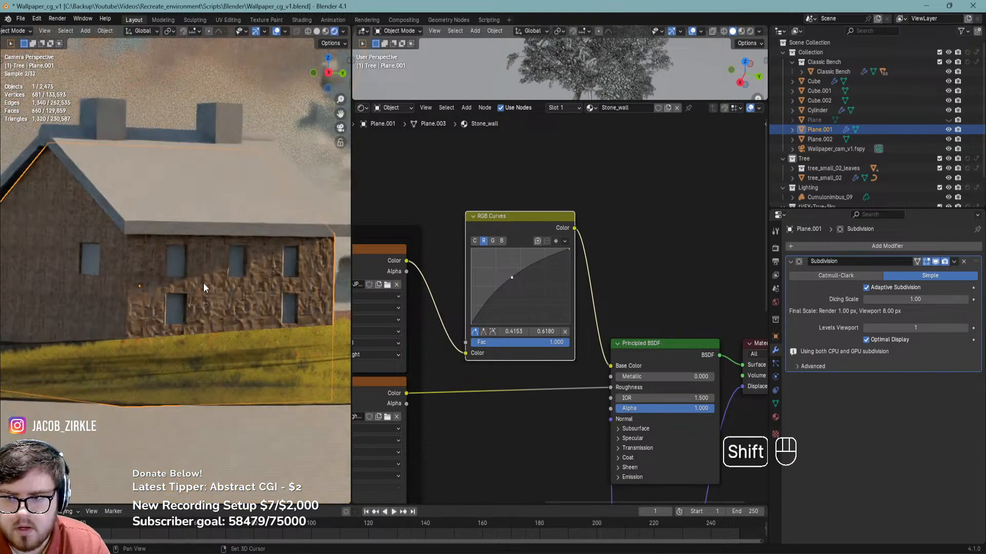
shift+middle_drag(191, 279, 212, 291)
key(ctrl+s)
key(KP_Decimal)
scroll(212, 291, up, 5)
middle_drag(272, 300, 208, 301)
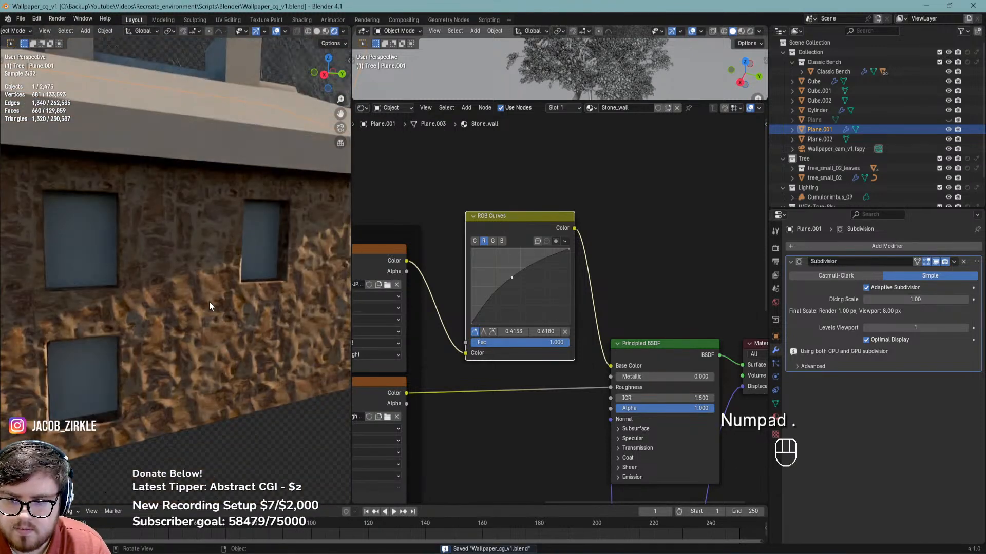
scroll(209, 301, down, 4)
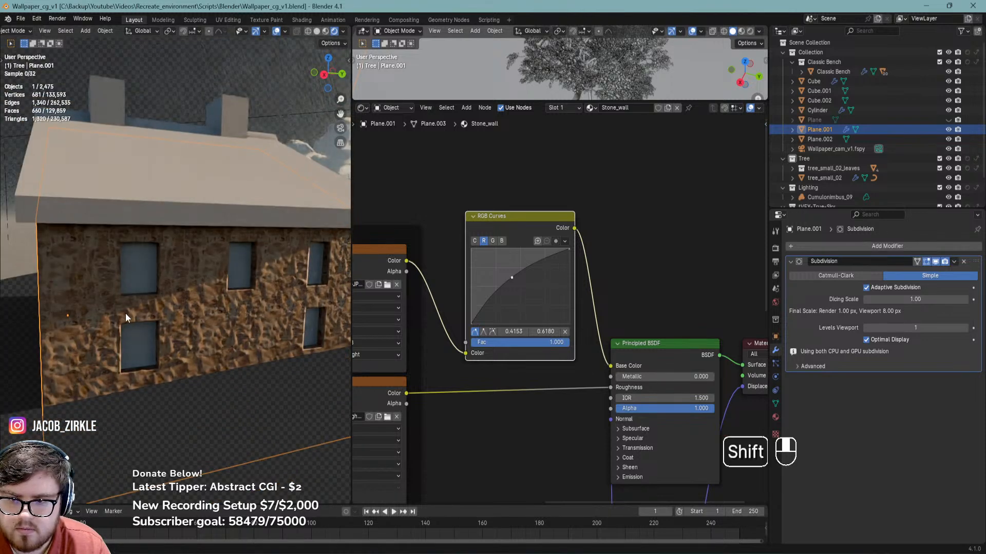
shift+middle_drag(124, 313, 133, 313)
key(ctrl+s)
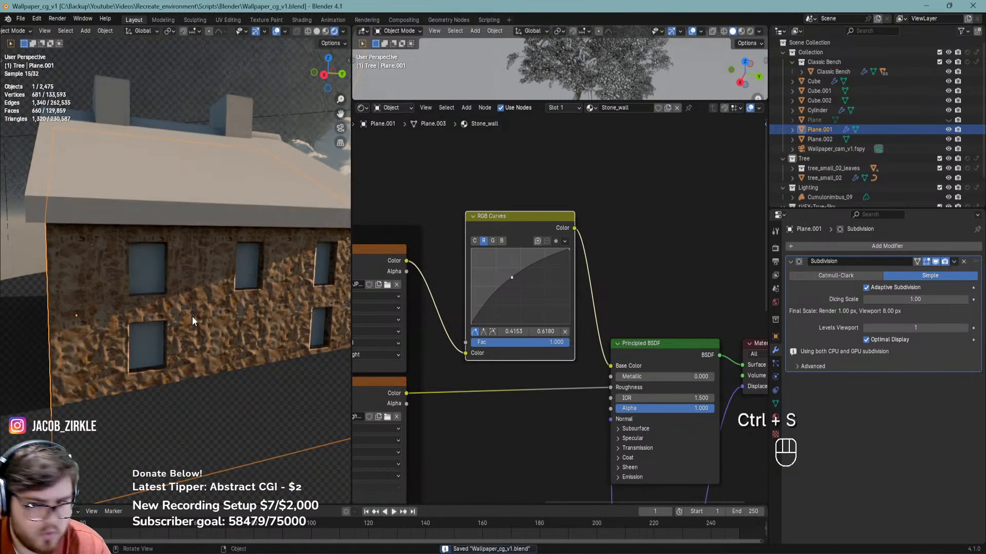
key(ctrl+s)
Set the Value node driving the texture mapping scale to 30, check the wall and save the file
middle_drag(445, 373, 839, 300)
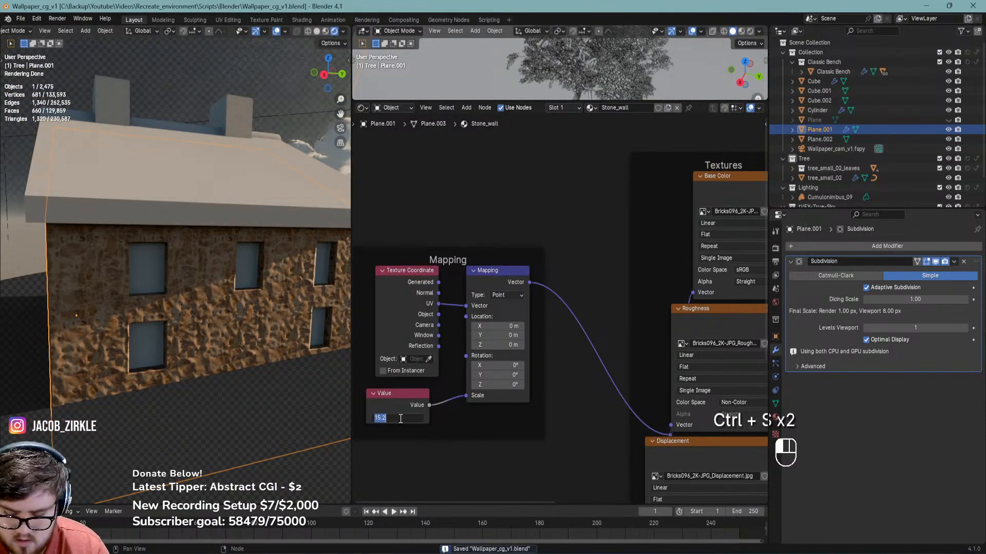
text(0)
key(Return)
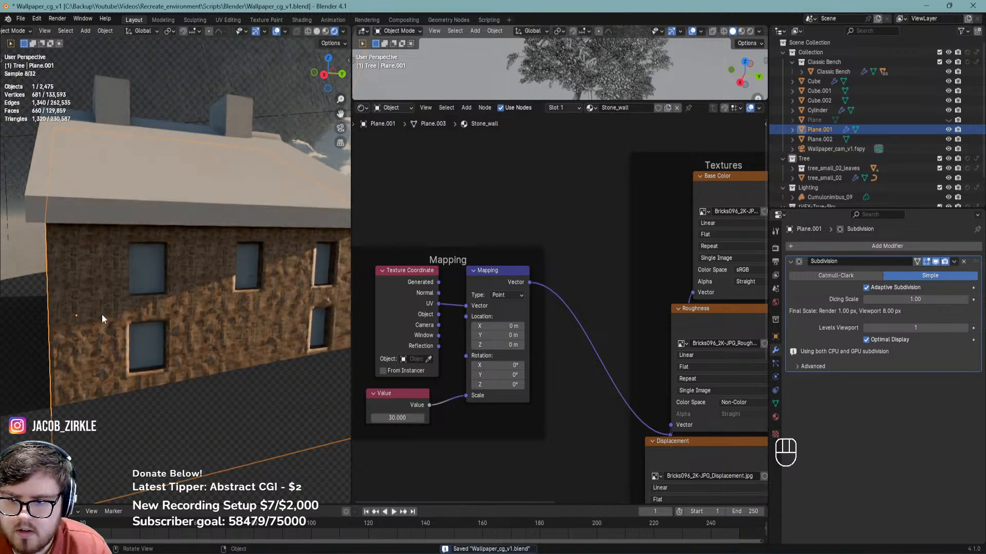
scroll(78, 299, up, 5)
key(ctrl+s)
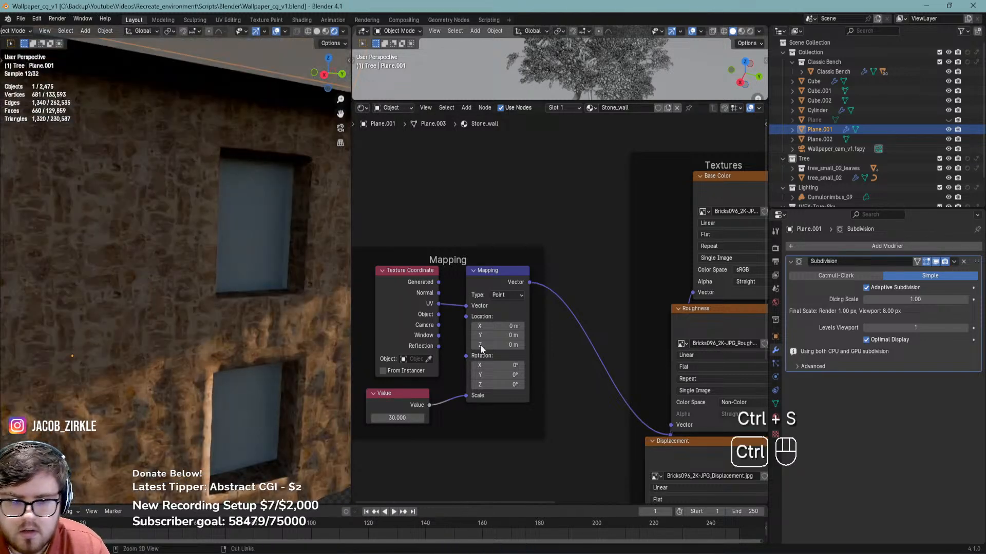
Disable Adaptive Subdivision, set the Subdivision modifier's viewport and render levels to 6, and save the file
click(869, 290)
mouse_move(911, 300)
mouse_down()
mouse_move(954, 301)
mouse_move(918, 307)
mouse_up()
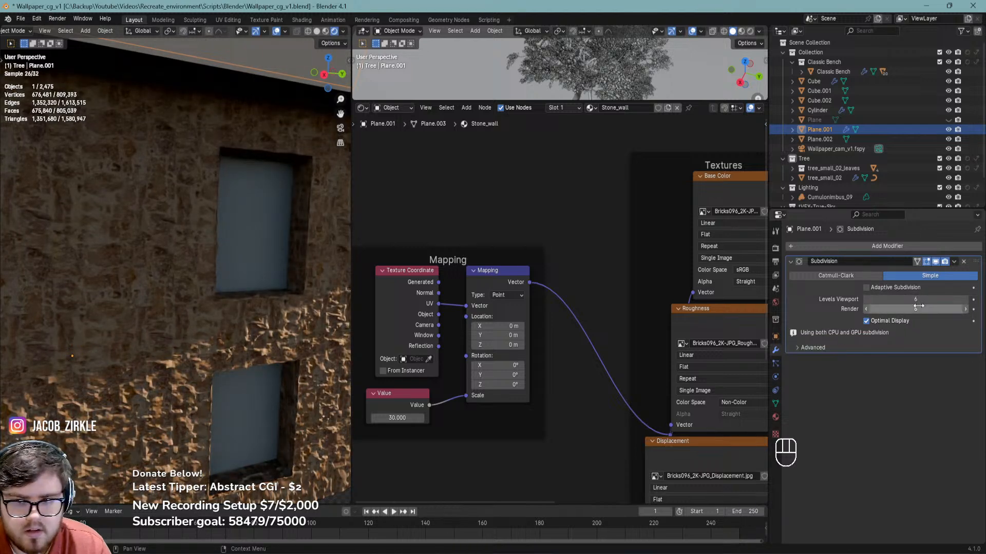
scroll(163, 399, up, 2)
key(ctrl+s)
Apply Shade Smooth by Angle to the house walls and save the file
right_click(160, 384)
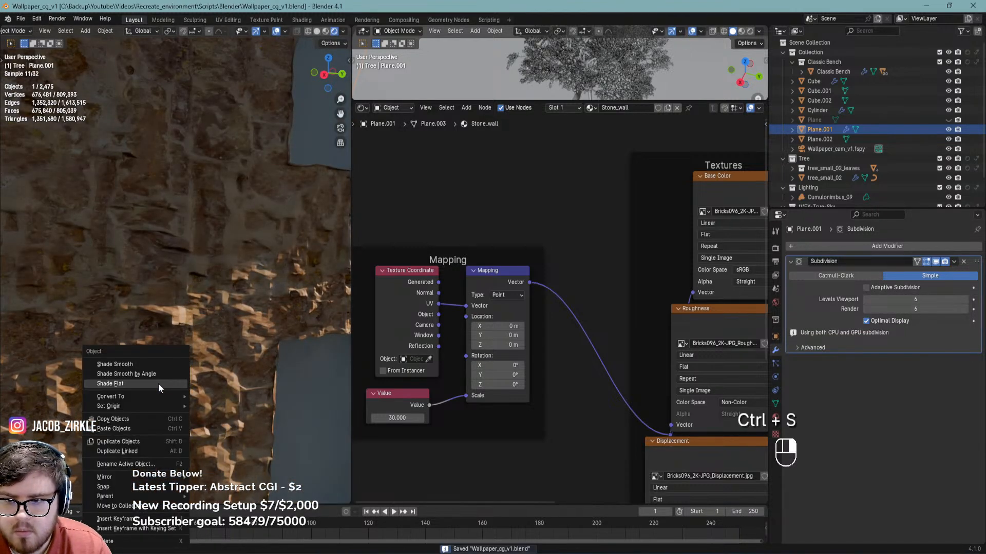
click(137, 375)
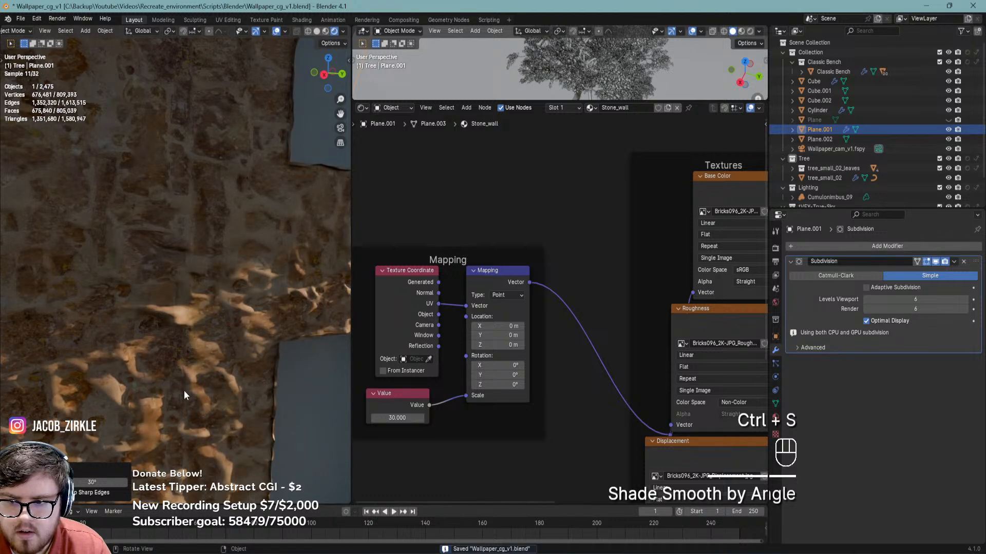
scroll(184, 390, down, 3)
key(ctrl+s)
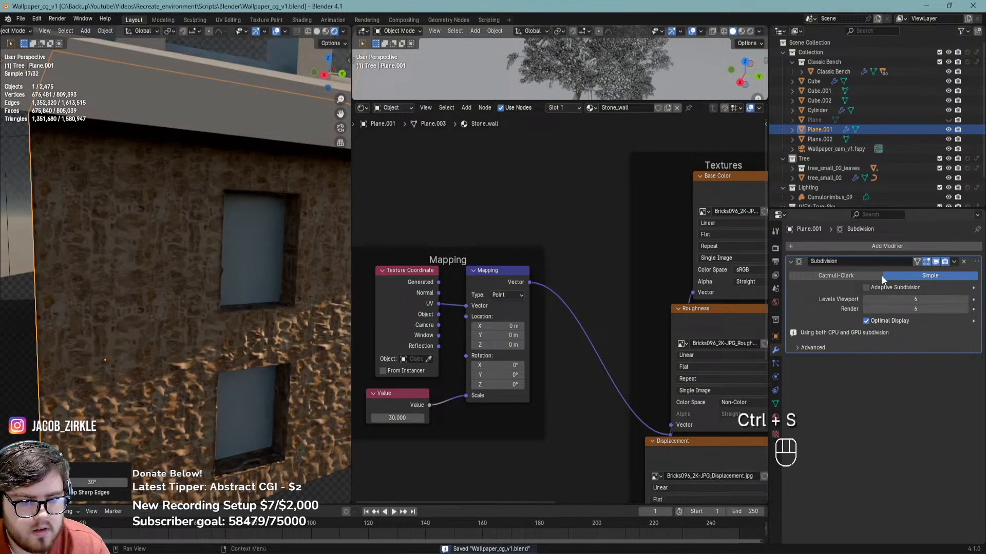
Try subdividing all faces of the house walls in Edit Mode, inspect the displacement and undo the subdivision
scroll(270, 334, down, 3)
key(Tab)
right_click(271, 330)
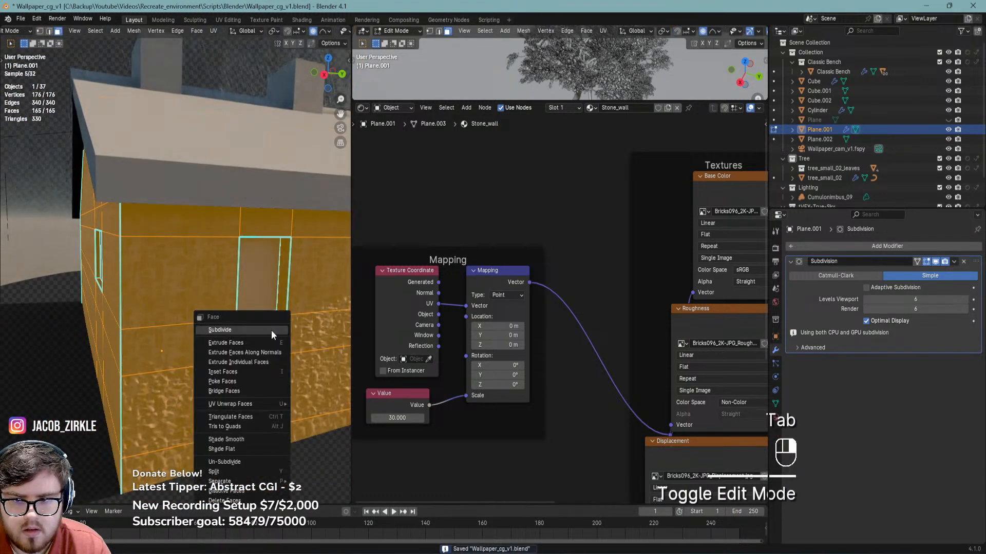
click(269, 330)
key(Tab)
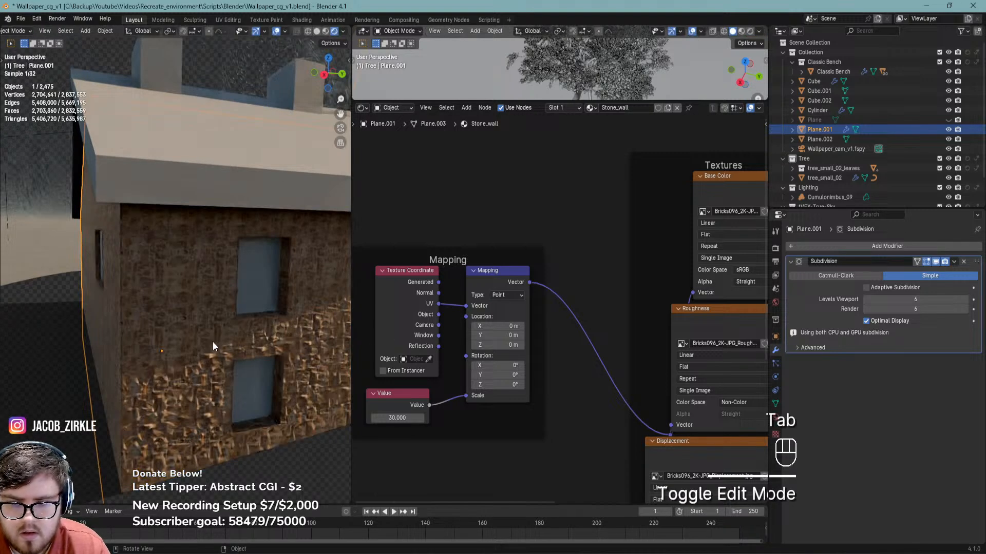
scroll(213, 346, up, 5)
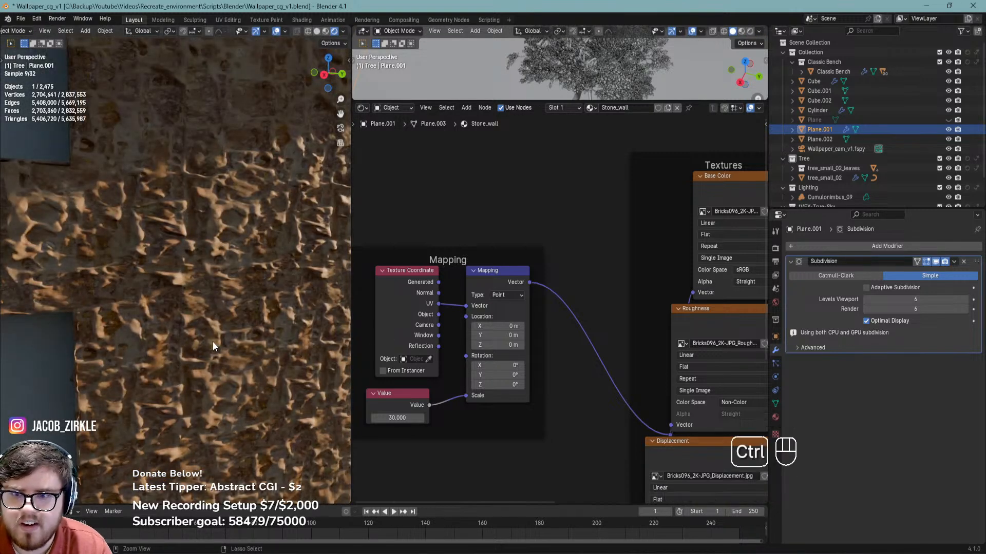
key(ctrl+z)
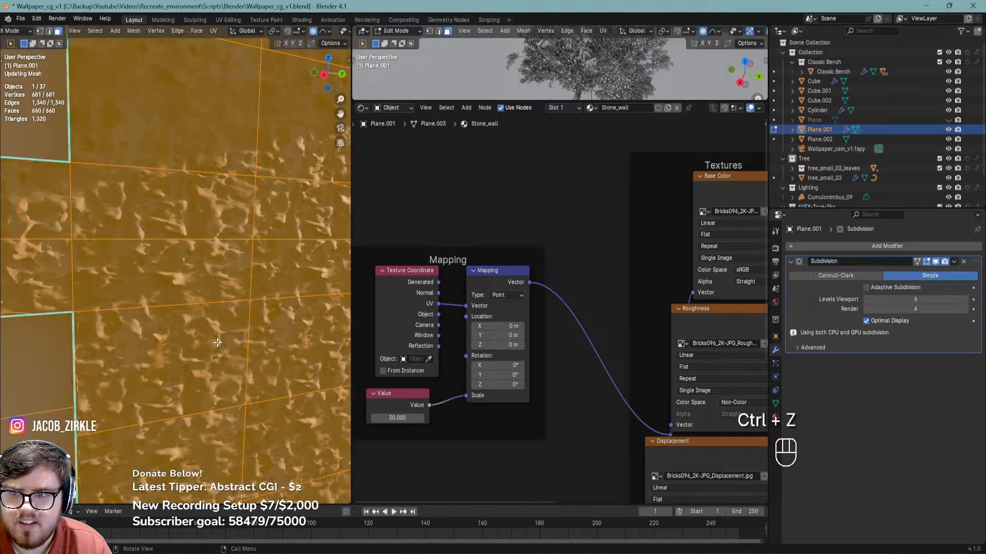
key(ctrl+z)
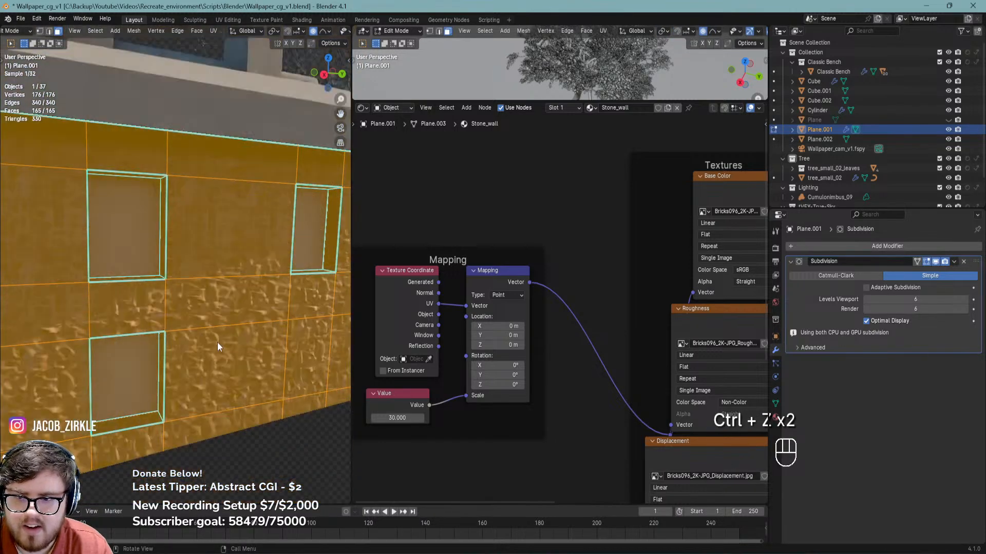
Leave Edit Mode on the house walls, check the stone displacement around the windows and save the file
key(Tab)
shift+middle_drag(217, 342, 269, 328)
key(ctrl+s)
mouse_move(192, 329)
middle_down()
mouse_move(233, 331)
mouse_move(72, 347)
mouse_move(204, 362)
mouse_move(184, 341)
mouse_move(206, 326)
middle_up()
scroll(269, 323, down, 3)
key(ctrl+s)
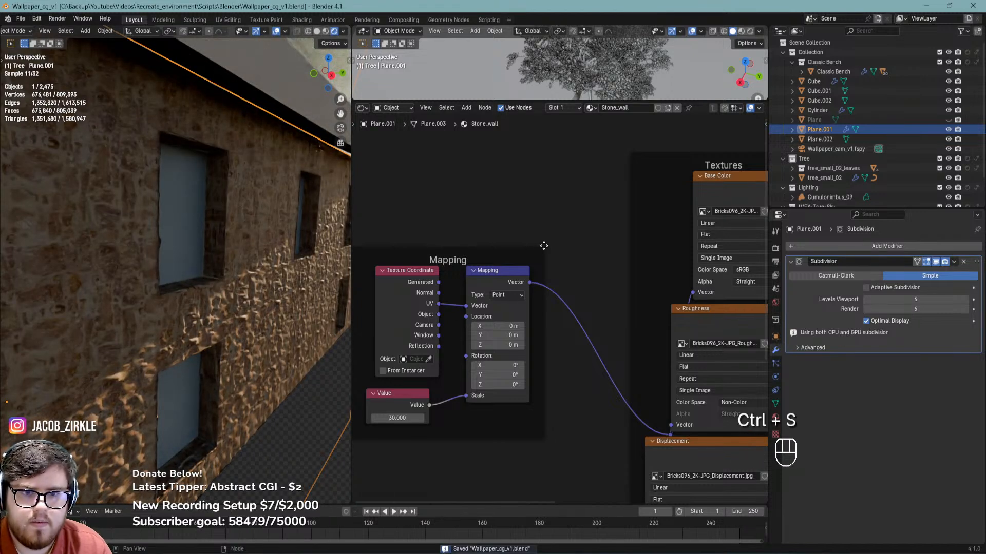
Try driving the stone wall's Mapping node with Generated coordinates, restore the UV link and save the file
middle_drag(544, 250, 558, 234)
drag(454, 266, 481, 289)
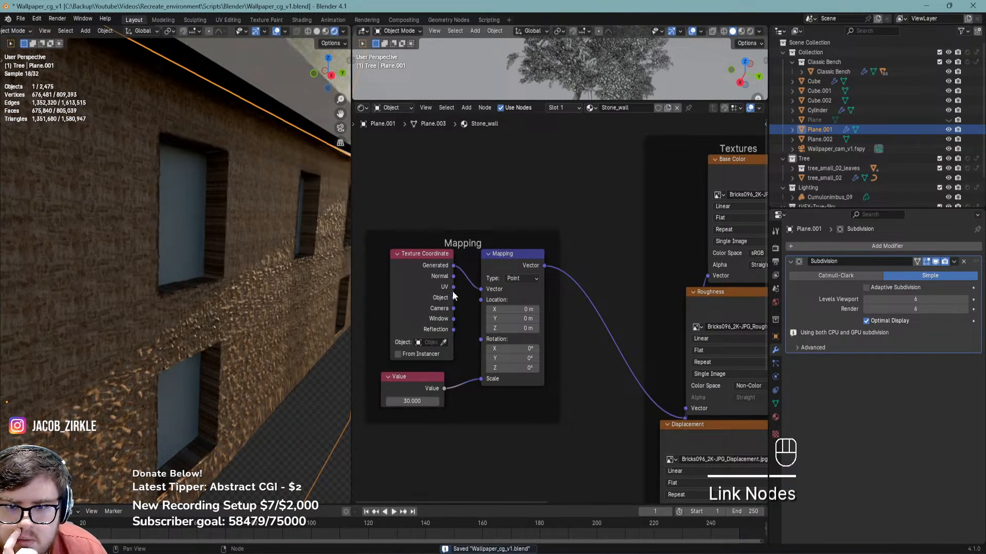
shift+middle_drag(224, 318, 324, 289)
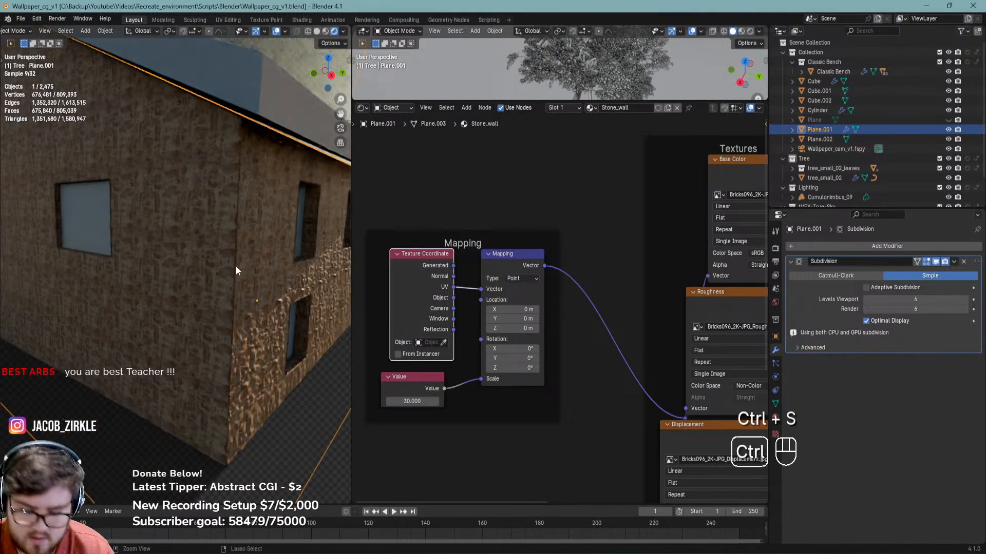
key(ctrl+s)
Check the wall through the camera, try changing the mapping scale's Value node and undo the change
key(KP_0)
scroll(178, 281, up, 6)
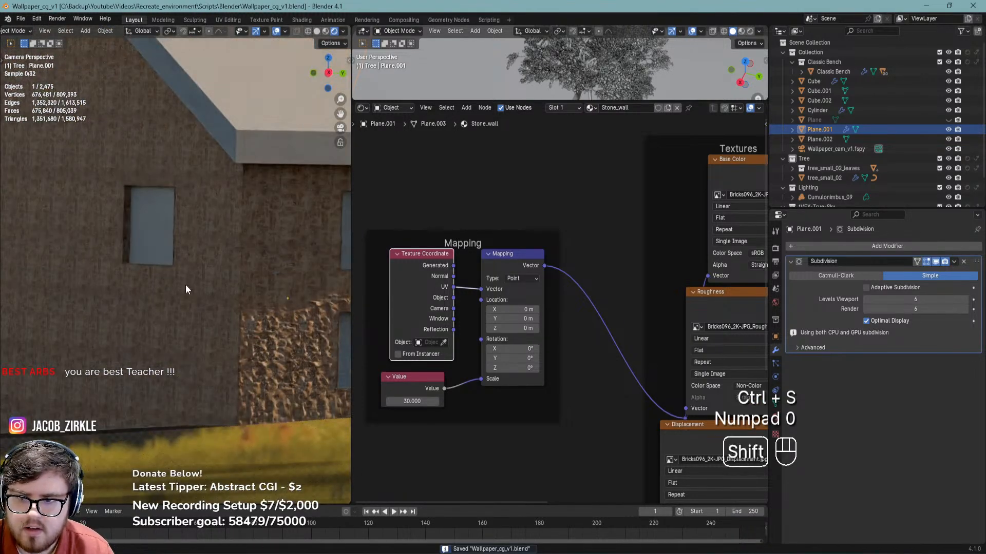
shift+middle_drag(179, 281, 201, 324)
key(ctrl+s)
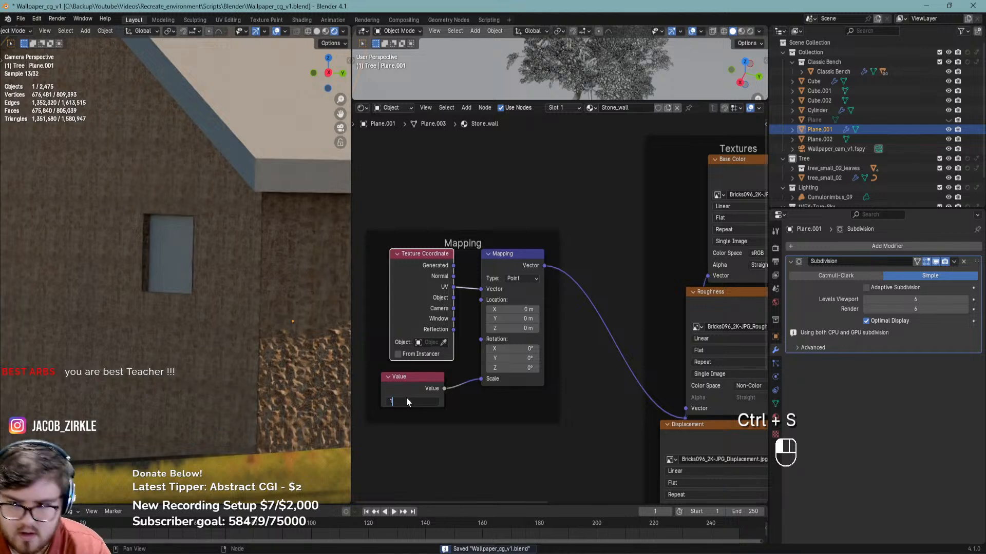
click(418, 411)
key(ctrl+z)
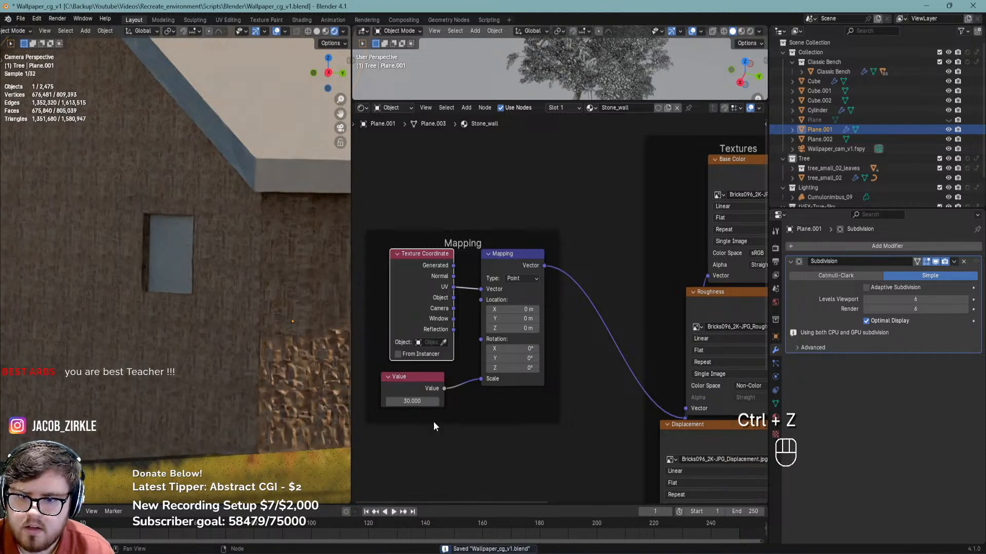
Examine the stone wall and the overall house in the camera view, saving the file along the way
scroll(245, 338, down, 2)
shift+middle_drag(246, 337, 149, 331)
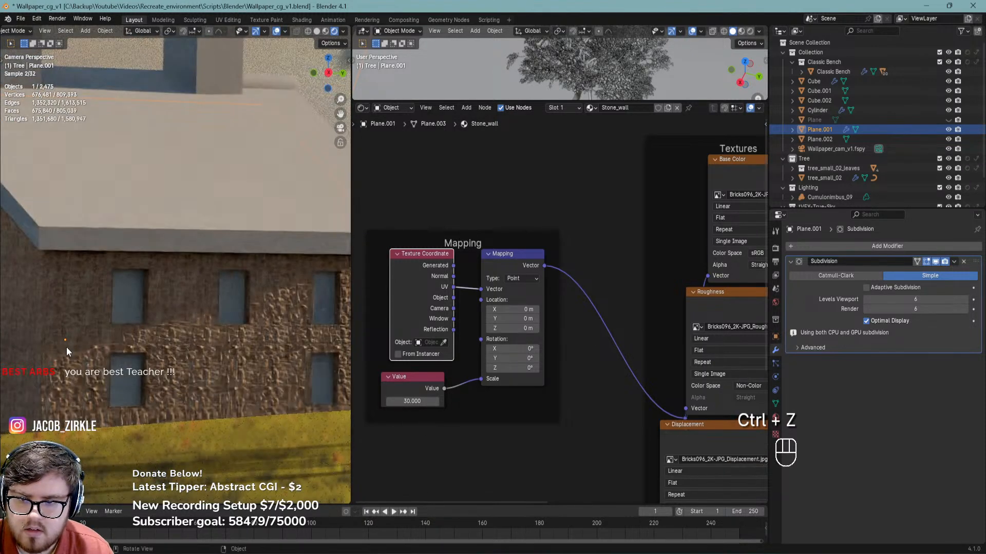
key(ctrl+s)
shift+middle_drag(260, 361, 280, 388)
key(ctrl+s)
shift+middle_drag(209, 356, 239, 362)
scroll(216, 365, down, 3)
scroll(205, 375, down, 2)
key(ctrl+s)
Delete the Cumulonimbus cloud object from the scene, check the camera view and save the file
click(241, 317)
key(x)
click(248, 303)
shift+middle_drag(248, 302, 252, 325)
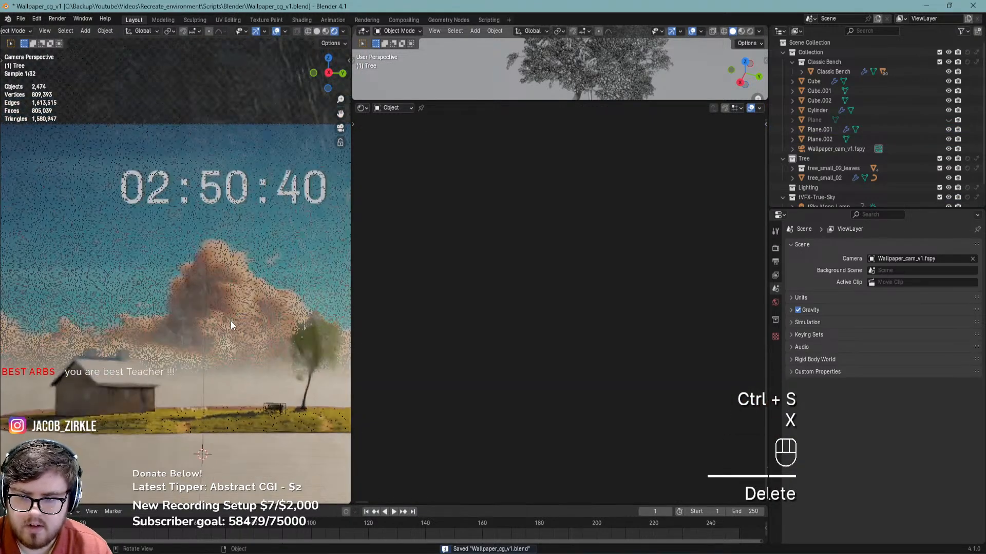
scroll(230, 322, down, 2)
key(ctrl+s)
scroll(208, 350, up, 1)
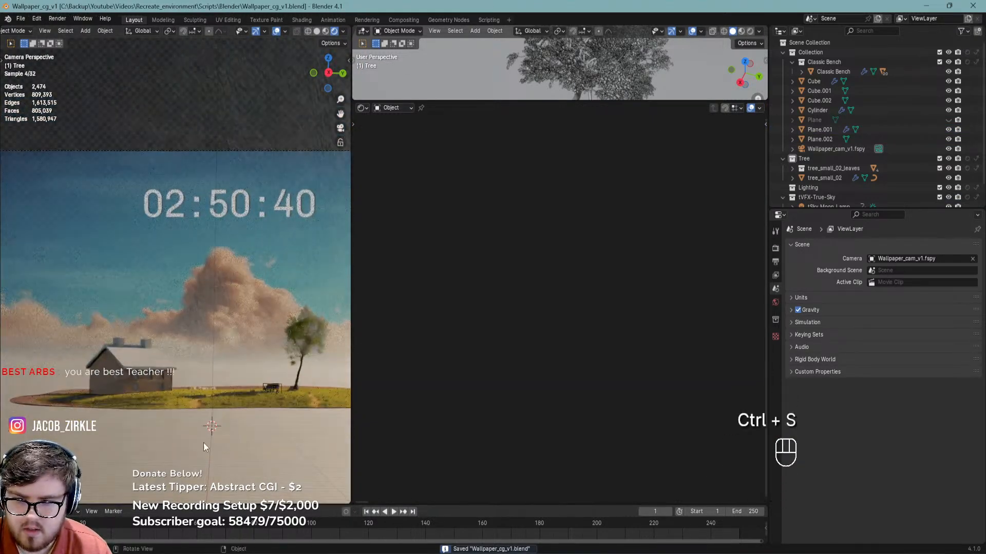
scroll(207, 441, down, 2)
shift+middle_drag(213, 411, 190, 346)
key(ctrl+s)
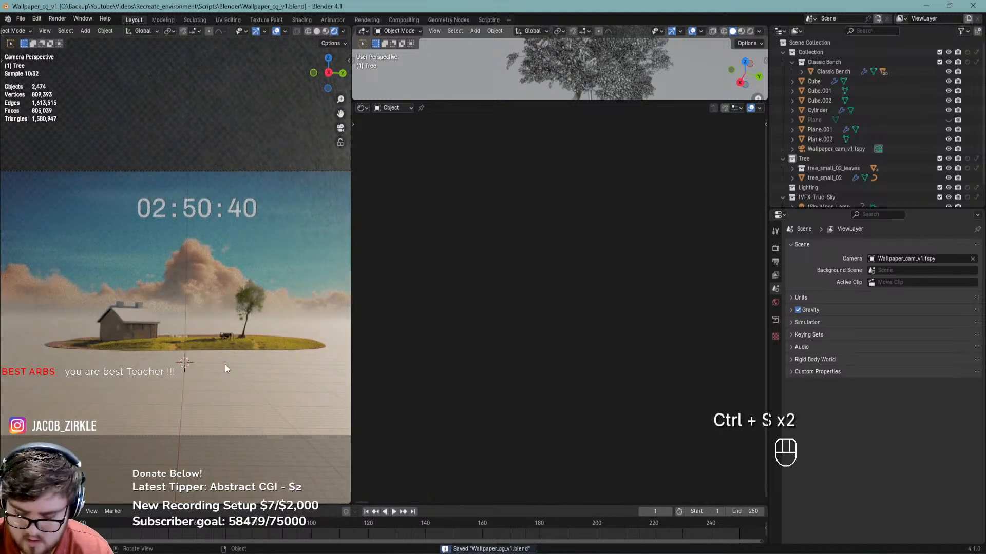
Unhide the large ground Plane, disable its Holdout mask and save the file
click(818, 122)
click(947, 120)
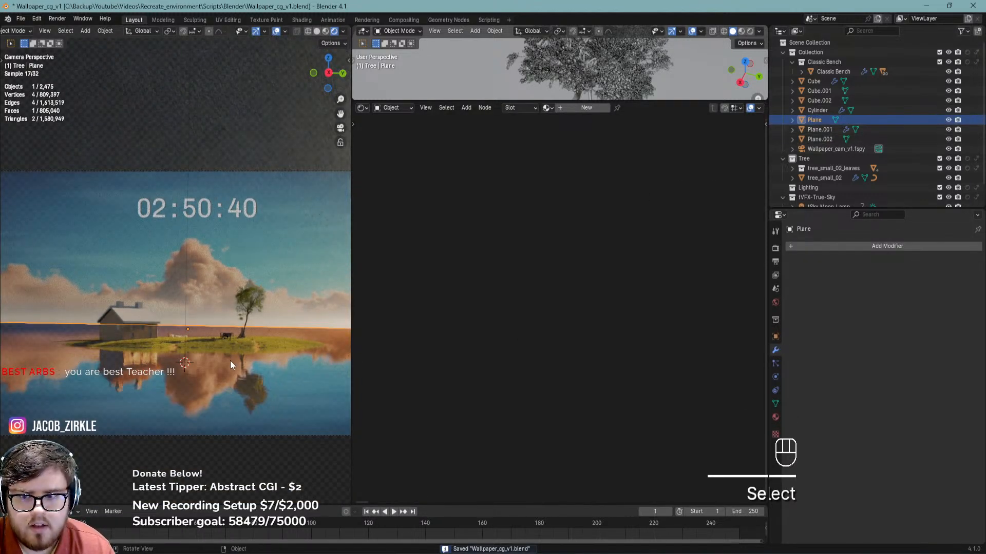
click(775, 341)
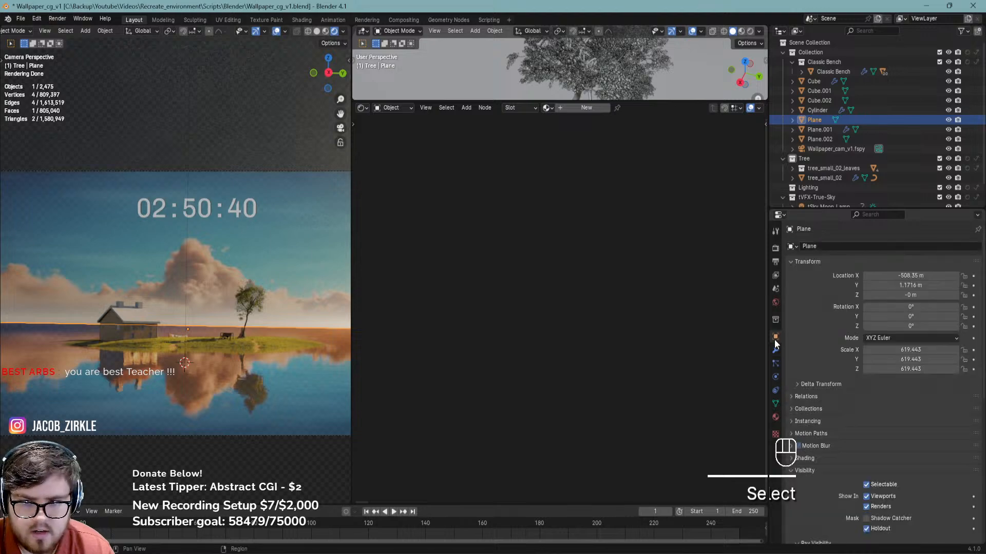
scroll(830, 462, down, 5)
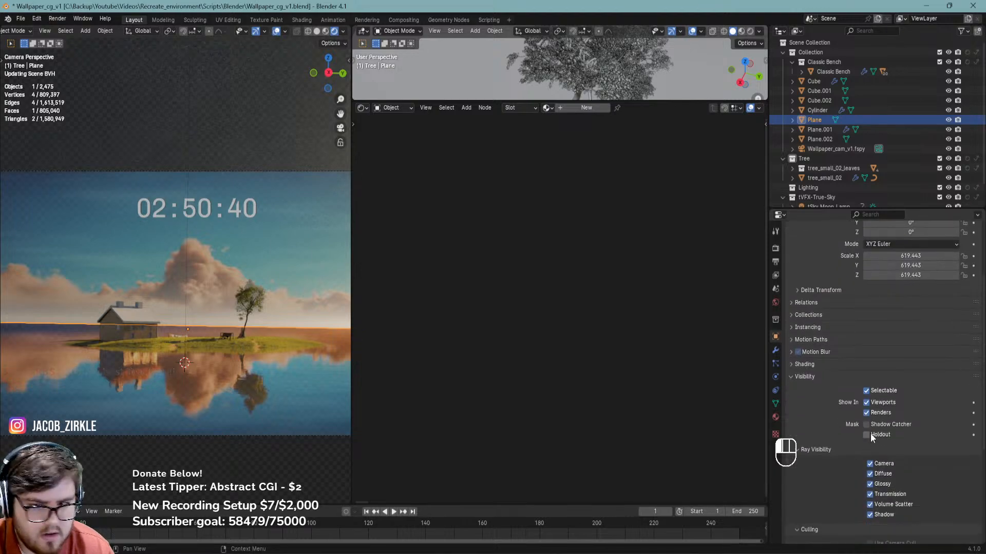
scroll(250, 365, up, 4)
mouse_move(193, 337)
shift+middle_down()
mouse_move(218, 325)
mouse_move(211, 333)
shift+middle_up()
key(ctrl+s)
scroll(218, 320, down, 4)
key(ctrl+s)
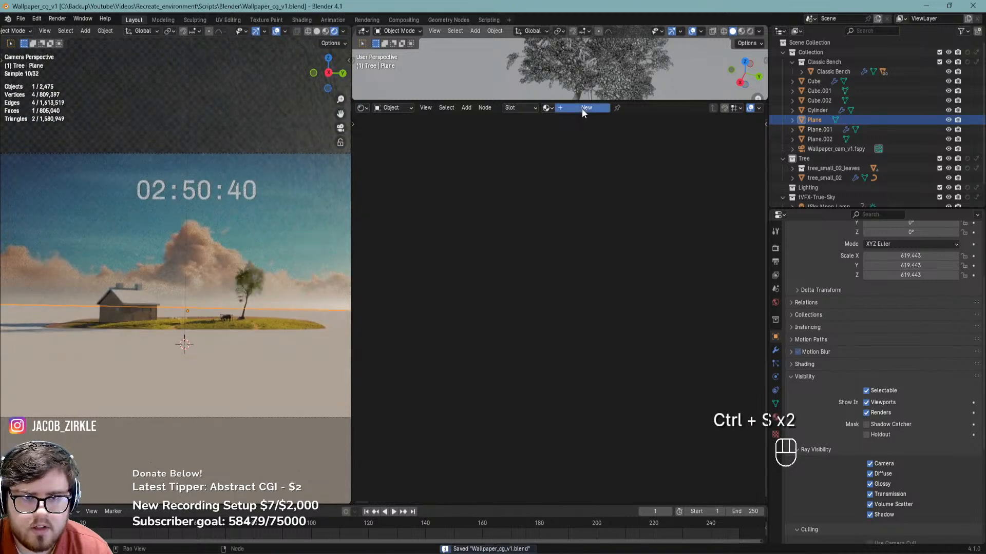
Create a new material named Water on the ground Plane
click(583, 110)
click(612, 107)
text(Water)
key(Return)
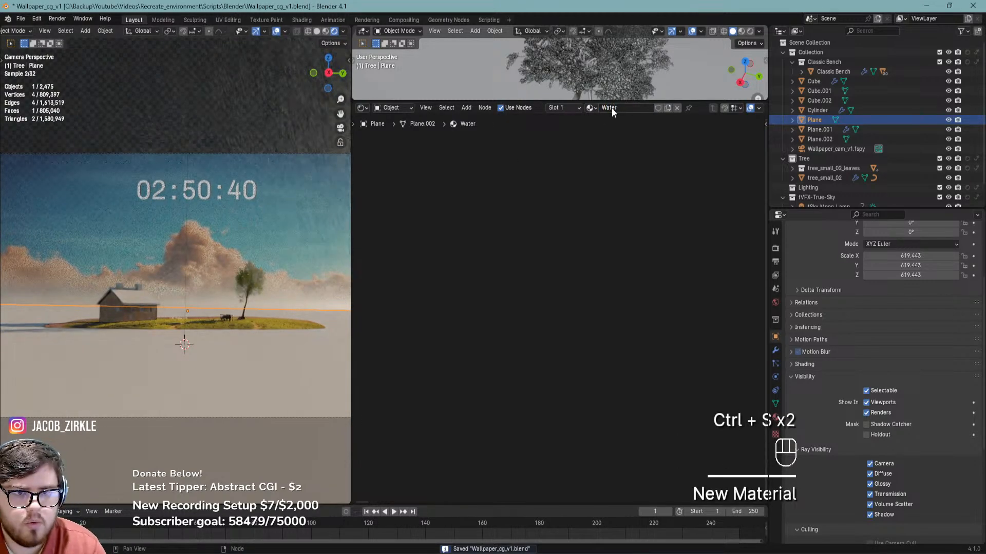
Add a Noise Texture to the Water material, link its Fac to the Principled BSDF's Roughness and space out the nodes
key(KP_Decimal)
click(420, 283)
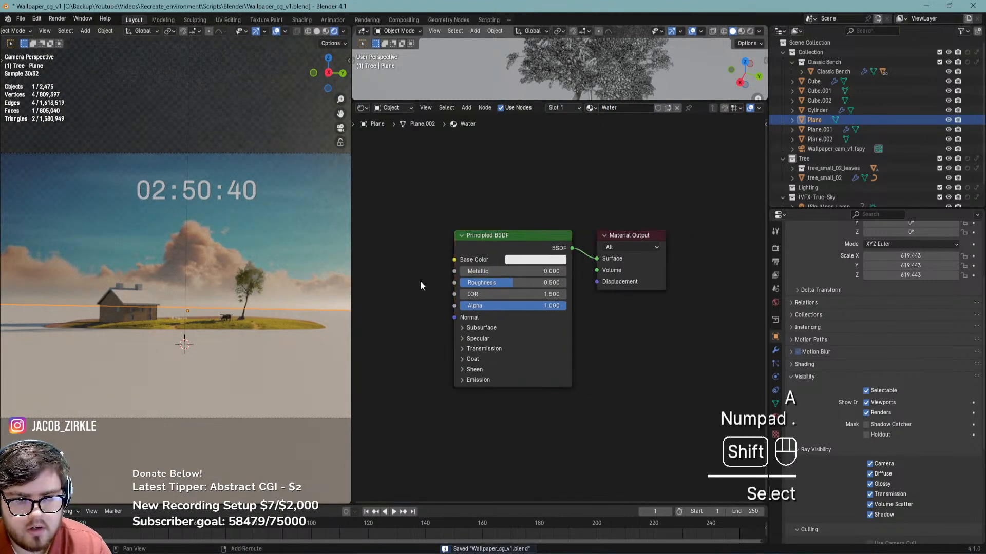
key(shift+a)
text(noise)
key(Return)
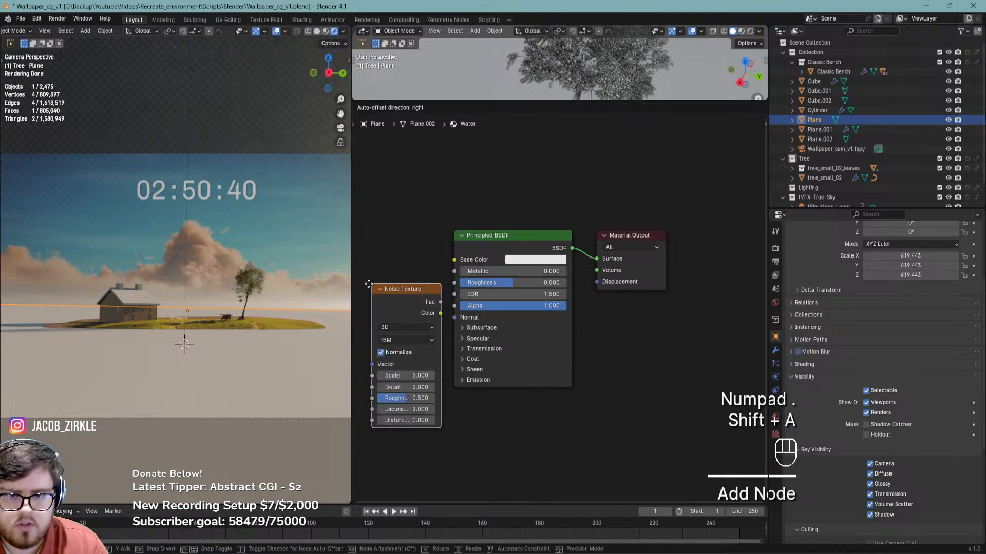
drag(414, 304, 468, 278)
middle_drag(435, 340, 529, 347)
drag(498, 334, 416, 312)
ctrl+scroll(671, 384, right, 5)
drag(667, 249, 696, 247)
Set the Water shader's Transmission weight to 0.877
scroll(560, 334, up, 2)
shift+middle_drag(546, 366, 582, 323)
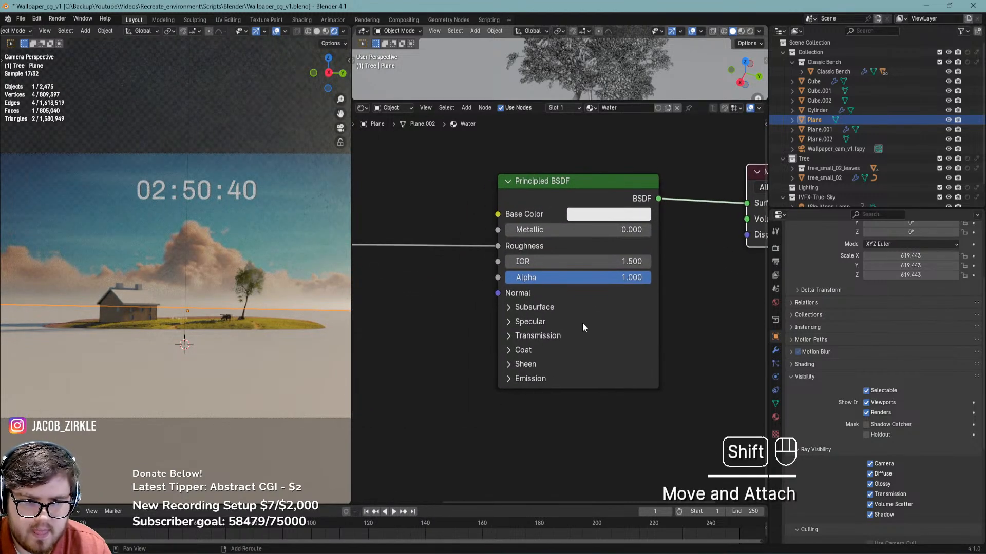
click(610, 216)
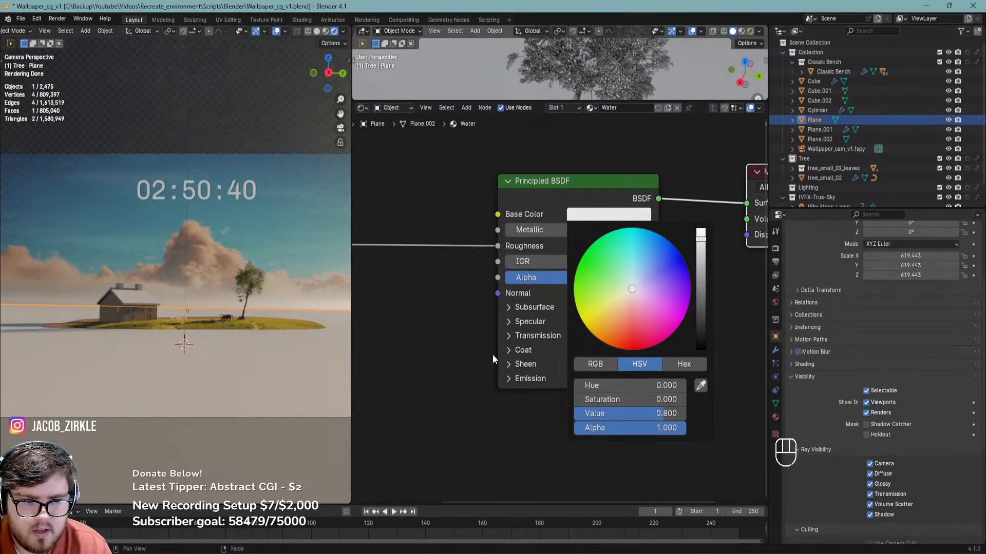
click(538, 335)
drag(564, 354, 633, 354)
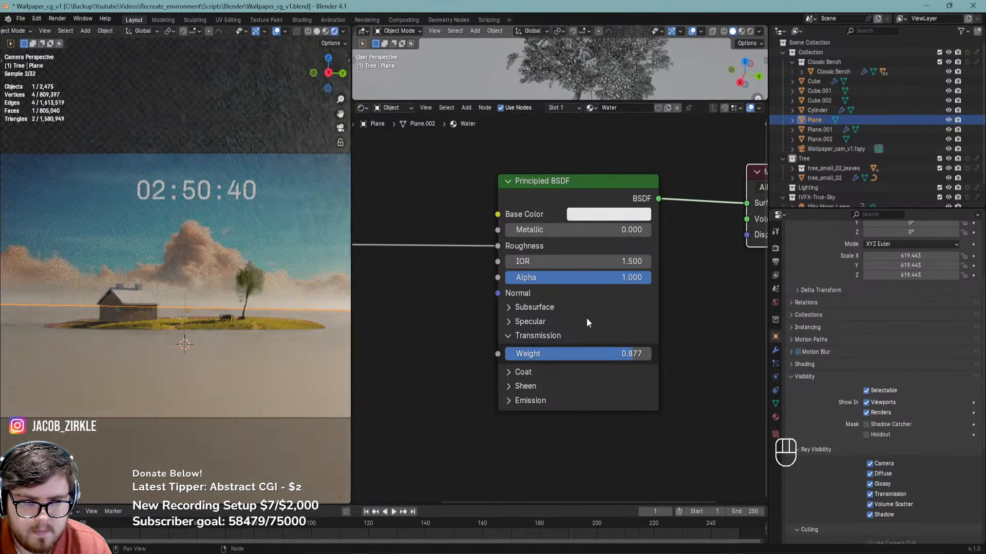
Set the Water shader's Specular IOR Level to 0.705
middle_drag(446, 319, 460, 287)
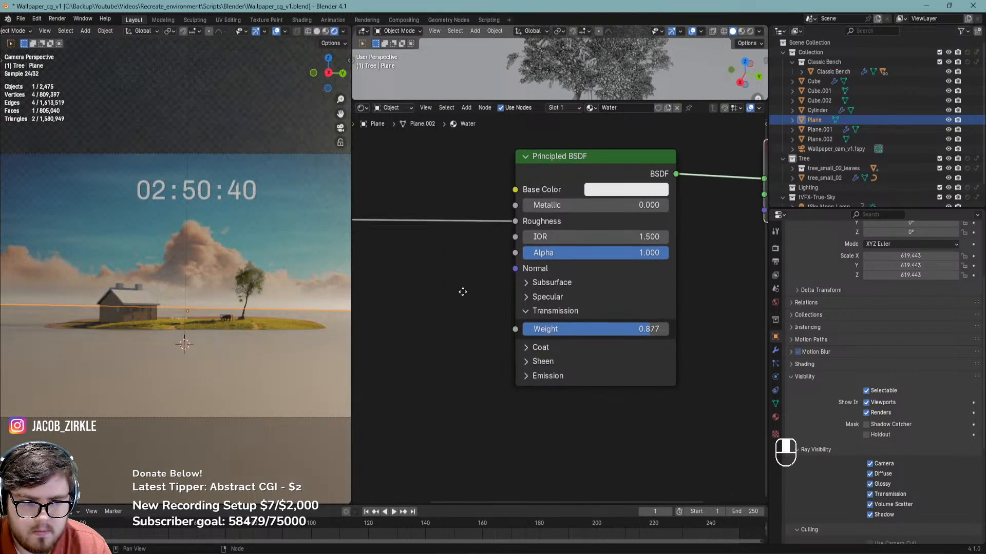
click(529, 290)
drag(583, 326, 641, 326)
shift+middle_drag(214, 349, 265, 337)
Set the Noise Texture's Scale to 889.8, Detail to 15 and Lacunarity to 10.8
shift+middle_drag(429, 287, 642, 290)
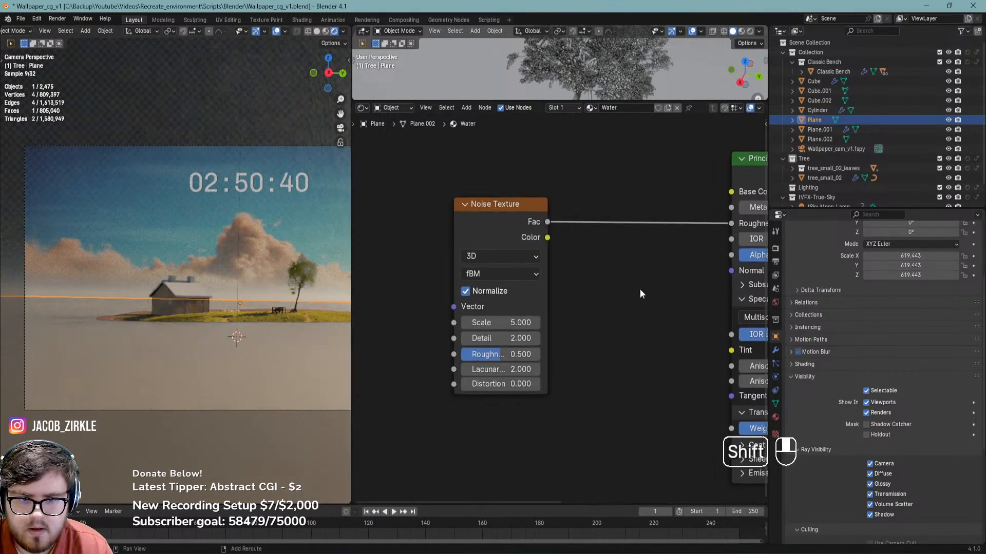
scroll(524, 324, up, 5)
drag(508, 318, 800, 318)
drag(475, 318, 519, 318)
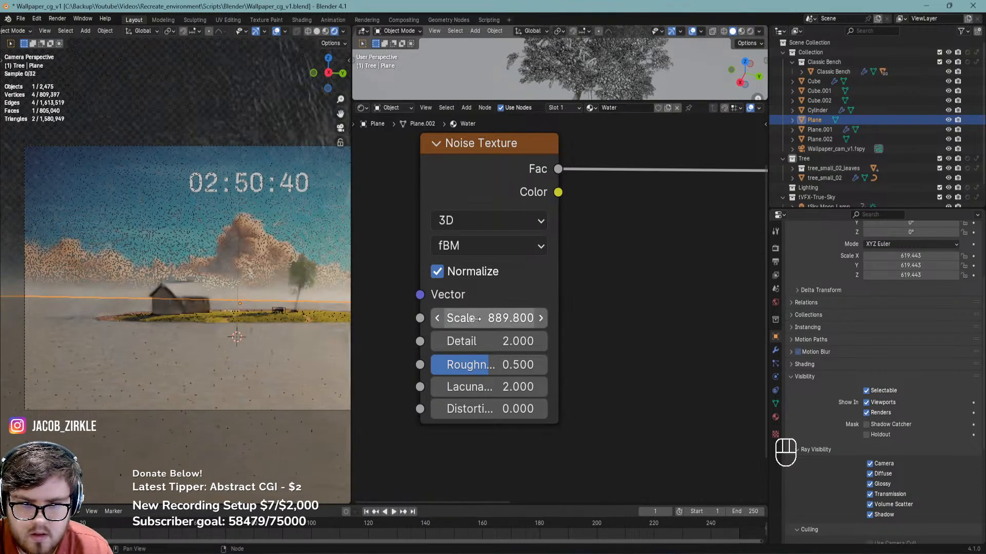
drag(462, 341, 503, 341)
drag(469, 387, 534, 387)
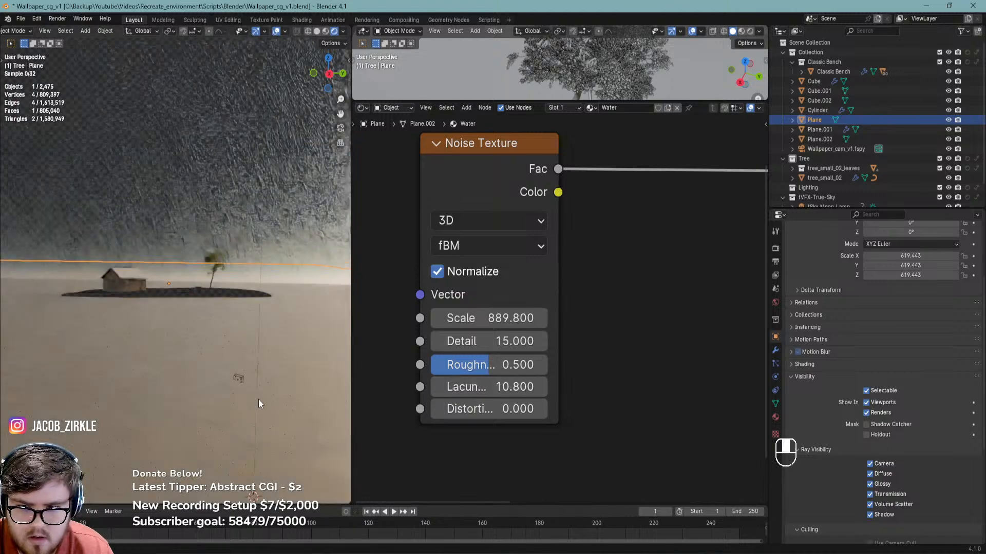
Preview the Noise Texture on the water plane from above and through the camera, and switch back to the Principled BSDF
middle_drag(257, 396, 402, 310)
ctrl+shift+click(532, 181)
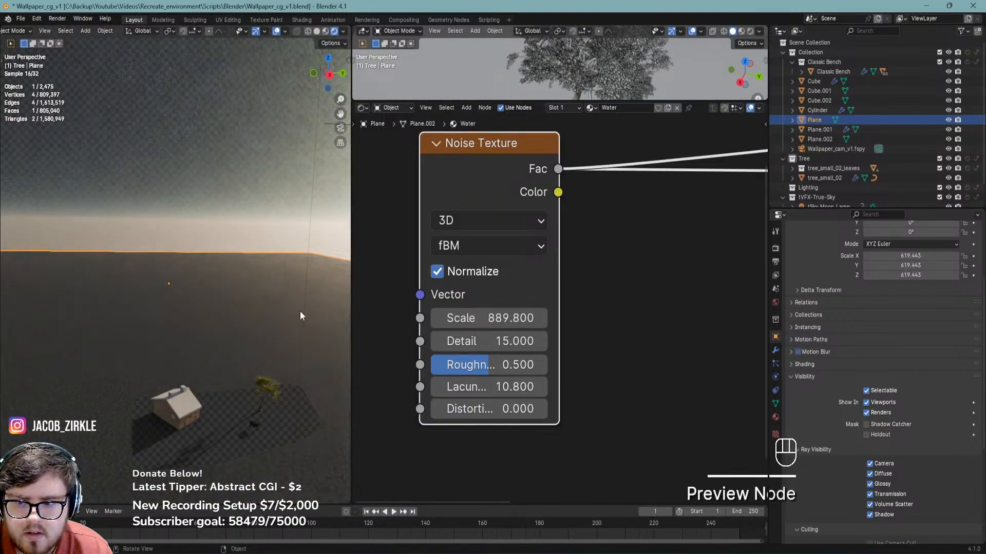
key(KP_0)
middle_drag(651, 302, 462, 334)
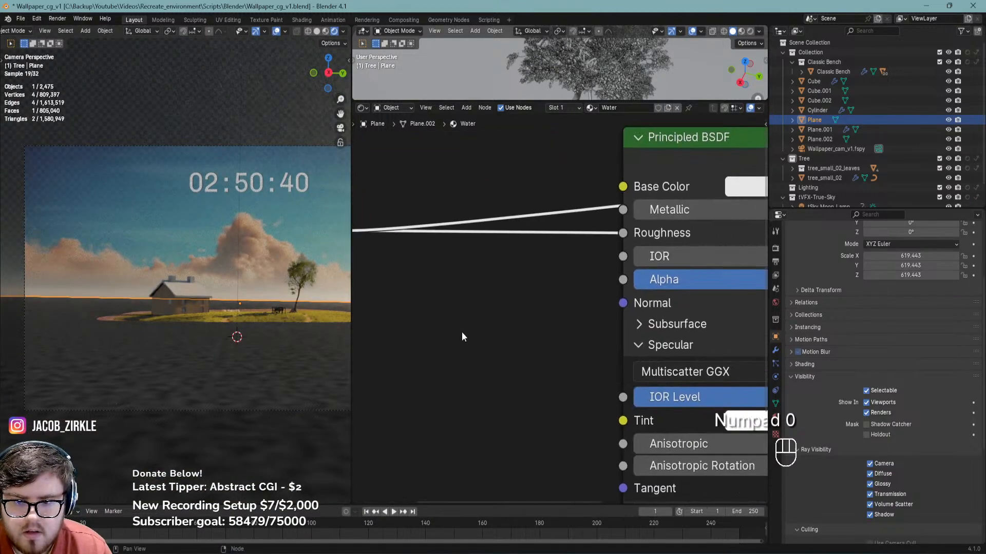
scroll(462, 333, down, 4)
ctrl+shift+click(575, 246)
Insert a Color Ramp between the Noise Texture's Fac and the Principled BSDF's Roughness
key(shift+a)
text(c)
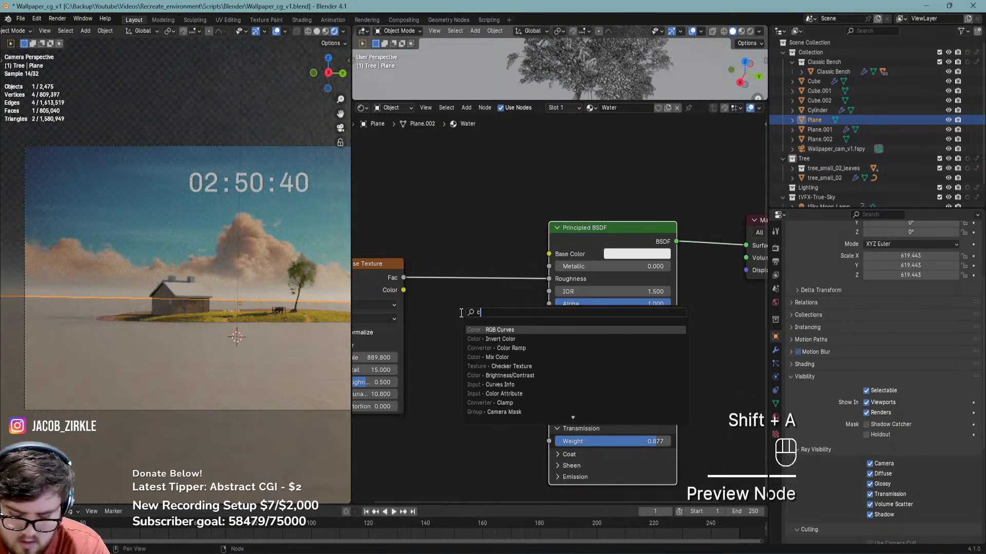
key(Down)
key(Return)
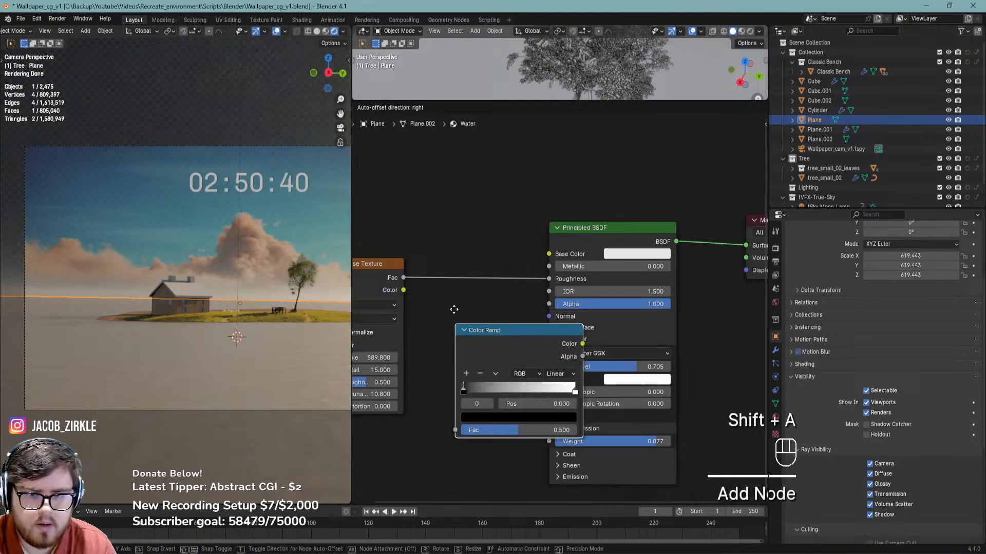
click(448, 260)
Darken the Color Ramp's white stop to a value of 0.022, inspect the house's reflection and save the file
shift+middle_drag(220, 363, 163, 382)
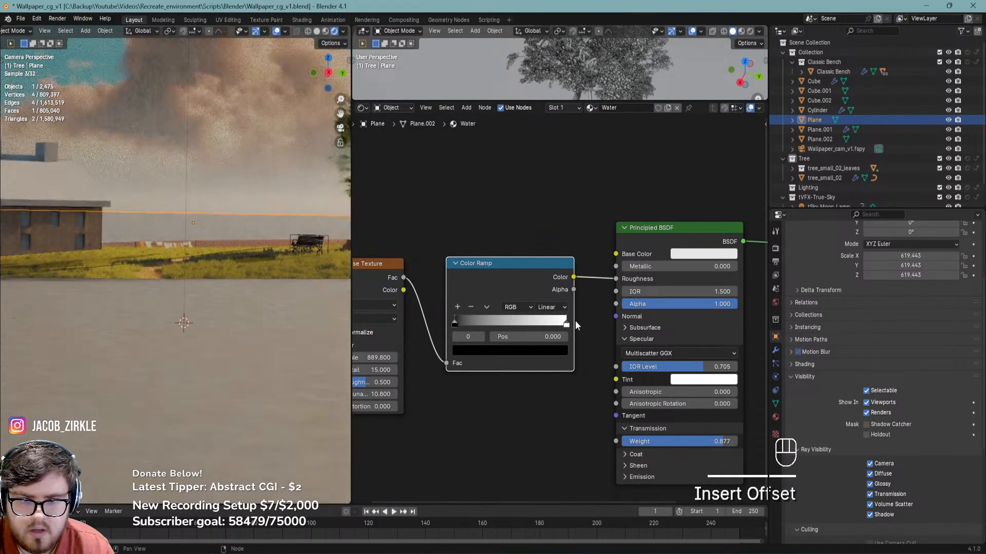
click(543, 351)
drag(558, 177, 558, 261)
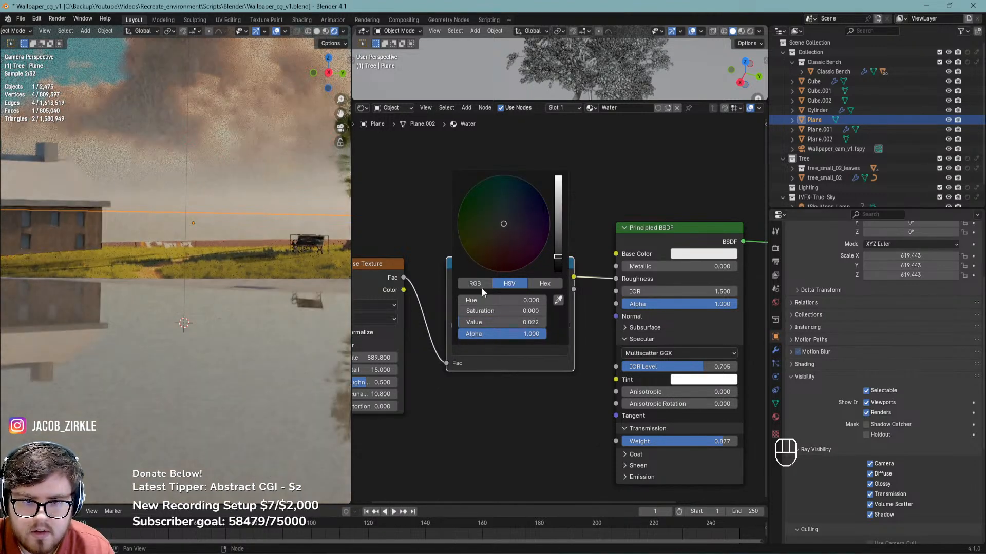
shift+middle_drag(106, 374, 345, 337)
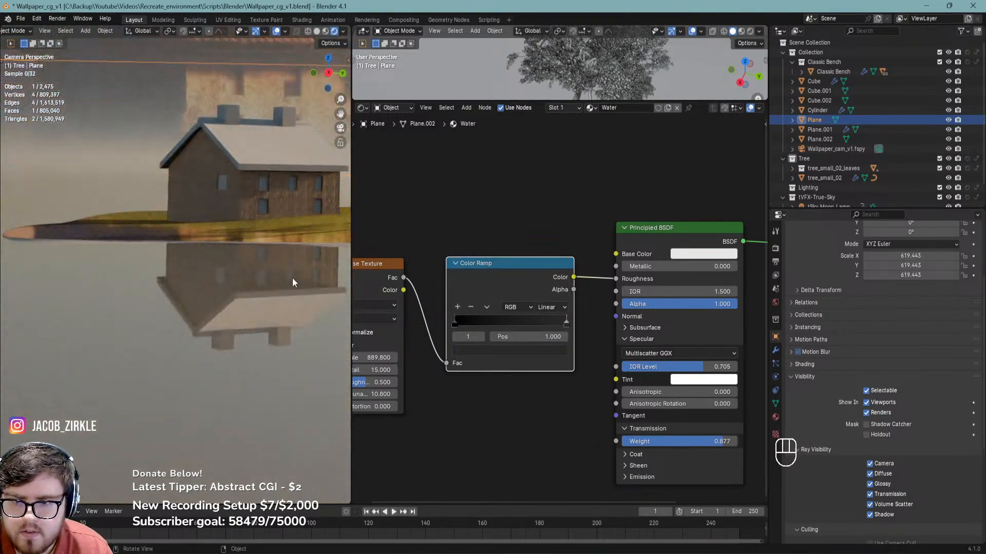
scroll(292, 279, up, 3)
key(ctrl+s)
Try repositioning the Color Ramp's stops, keep the light stop at 1.000, fine-tune its brightness and save the file
mouse_move(471, 322)
mouse_down()
mouse_move(519, 323)
mouse_move(452, 323)
mouse_up()
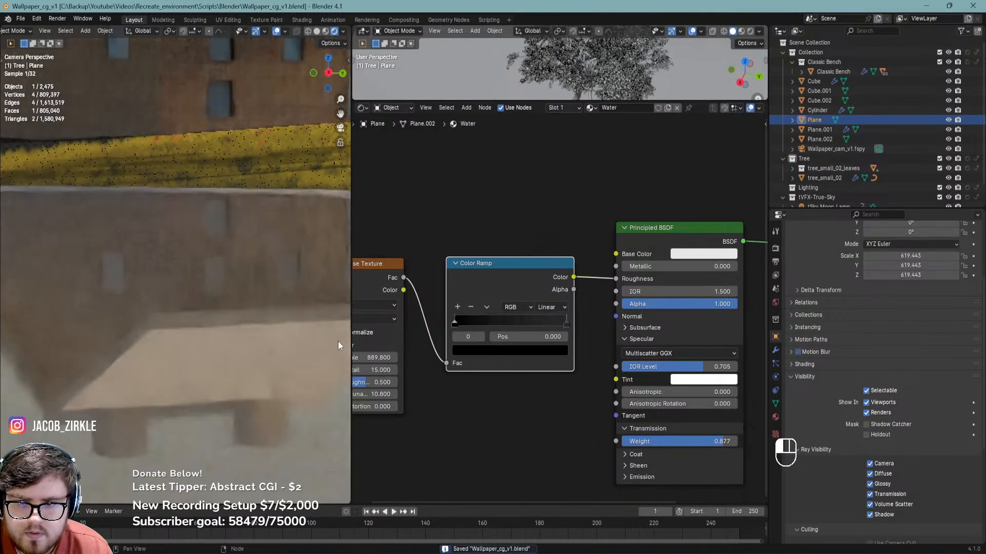
drag(565, 325, 463, 330)
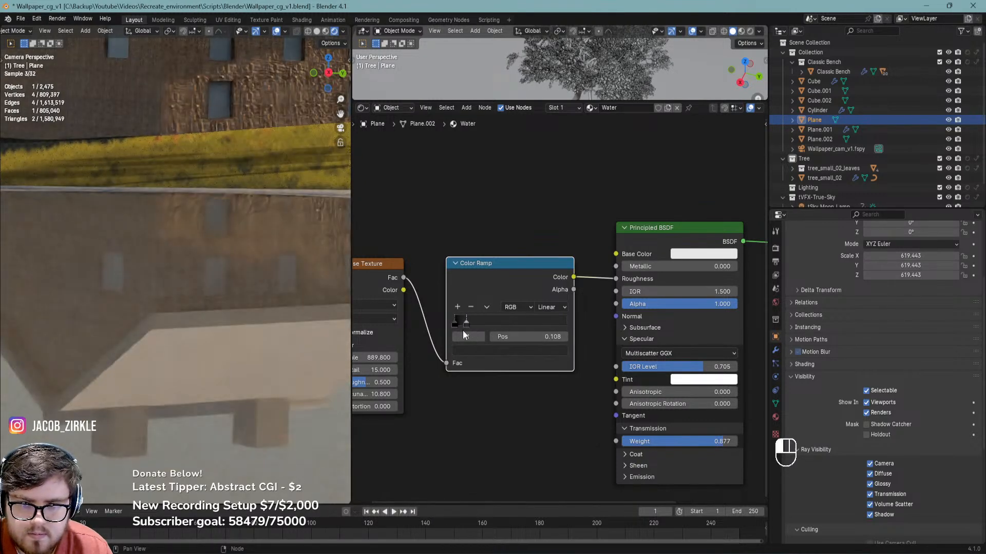
click(464, 335)
key(ctrl+s)
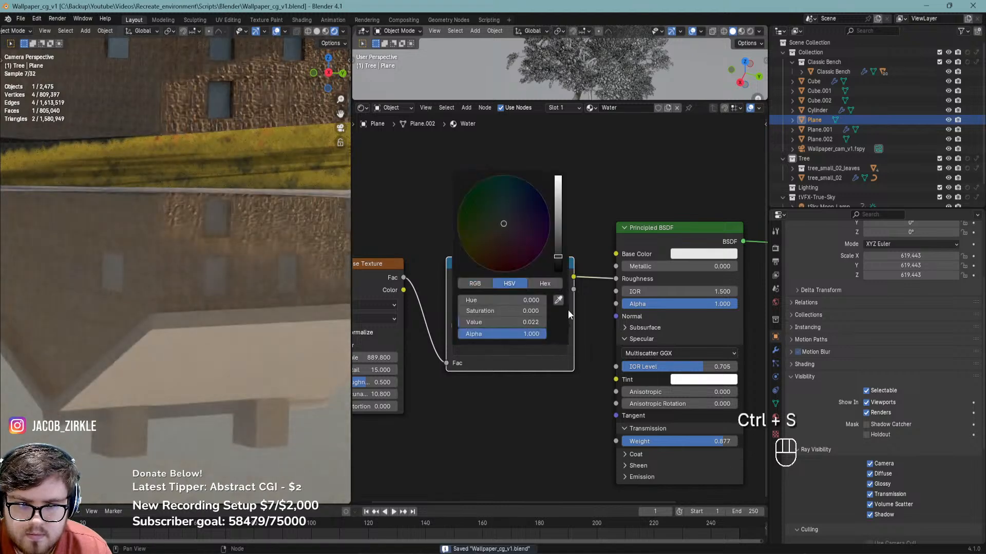
mouse_move(560, 259)
mouse_down()
mouse_move(558, 227)
mouse_move(558, 261)
mouse_up()
key(ctrl+s)
Preview the Color Ramp's output on the water plane
middle_drag(447, 431, 488, 404)
mouse_move(616, 311)
middle_down()
mouse_move(467, 311)
mouse_move(633, 311)
middle_up()
ctrl+shift+click(486, 251)
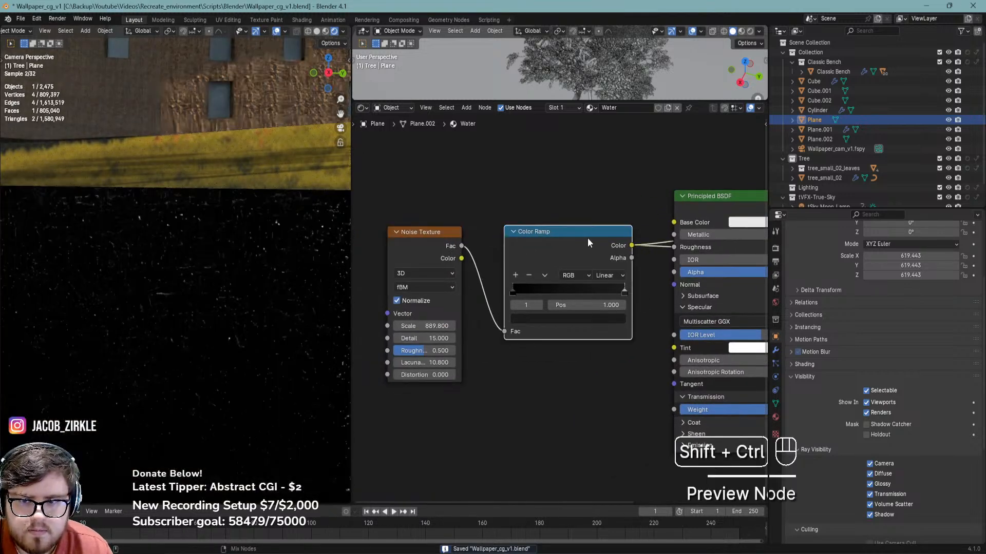
Save the file and return the water plane's preview to the Principled BSDF
middle_drag(572, 364, 463, 384)
key(ctrl+s)
ctrl+shift+click(676, 231)
Move the Noise Texture away from the Color Ramp and insert a second Color Ramp between them
middle_drag(430, 338, 593, 312)
click(476, 250)
drag(476, 249, 385, 262)
key(shift+a)
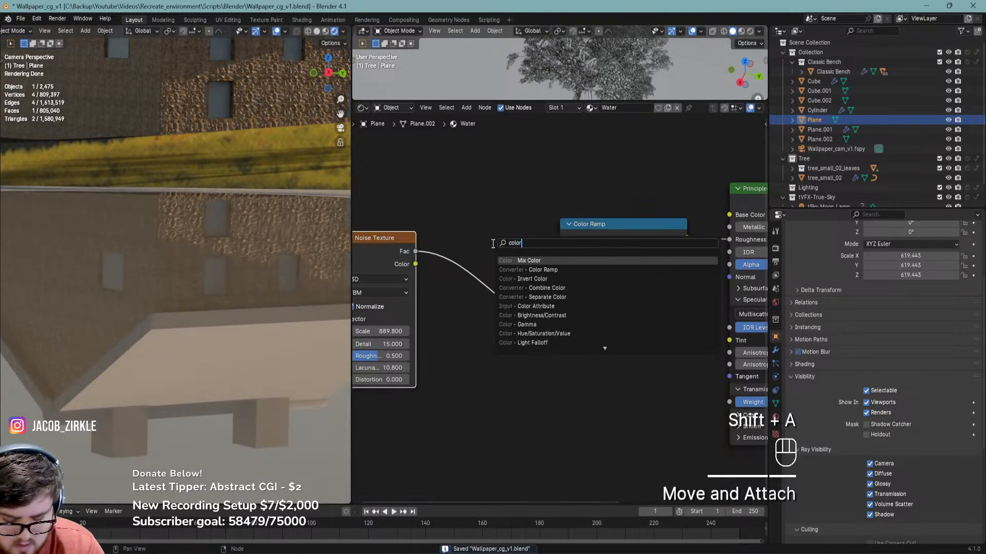
click(539, 270)
click(517, 294)
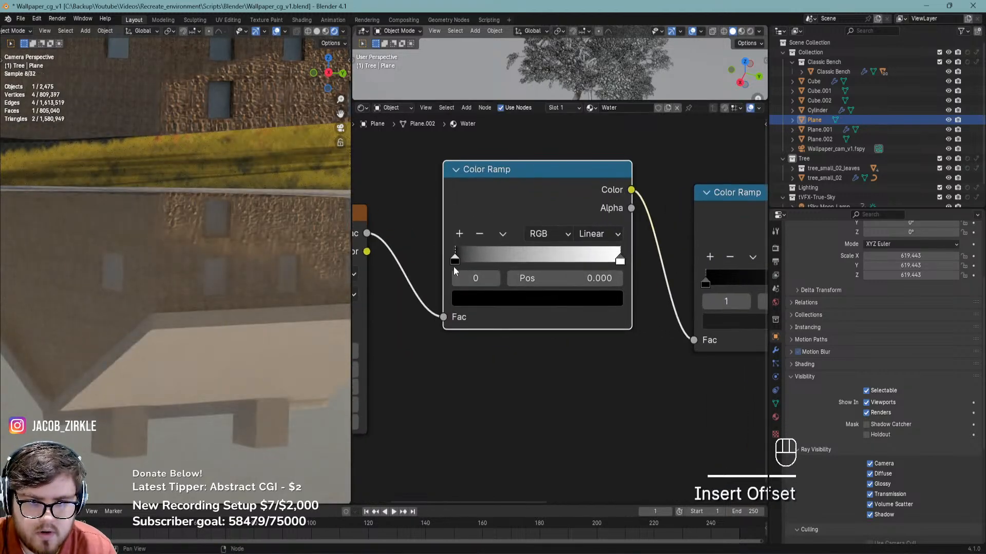
Tighten the new Color Ramp's contrast by moving the black stop to 0.308 and the white stop close beside it
drag(455, 258, 499, 266)
drag(609, 264, 506, 266)
click(503, 260)
Switch the Noise Texture to 4D and set its Scale to 878.100
middle_drag(373, 384, 513, 394)
click(449, 282)
click(429, 374)
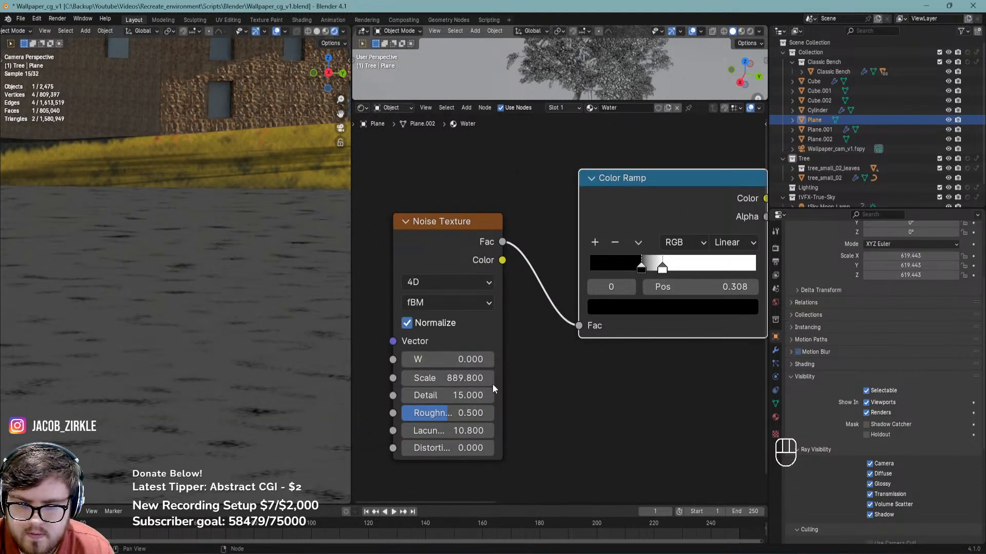
scroll(504, 379, up, 1)
drag(444, 378, 431, 378)
Preview the Noise Texture alone on the water plane, inspect it outside the camera, then restore the rendered camera view and save
ctrl+shift+click(470, 227)
middle_drag(300, 340, 192, 401)
key(z)
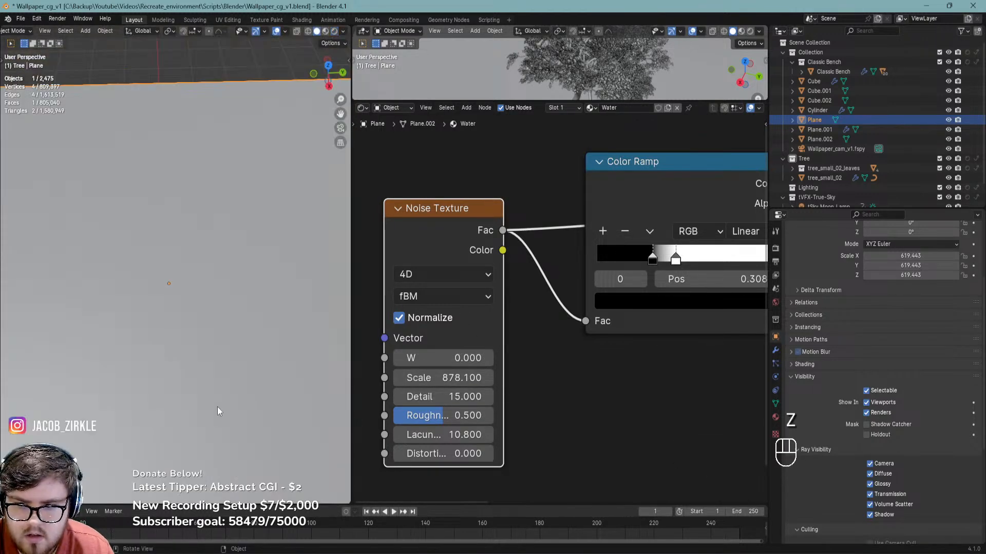
key(ctrl+s)
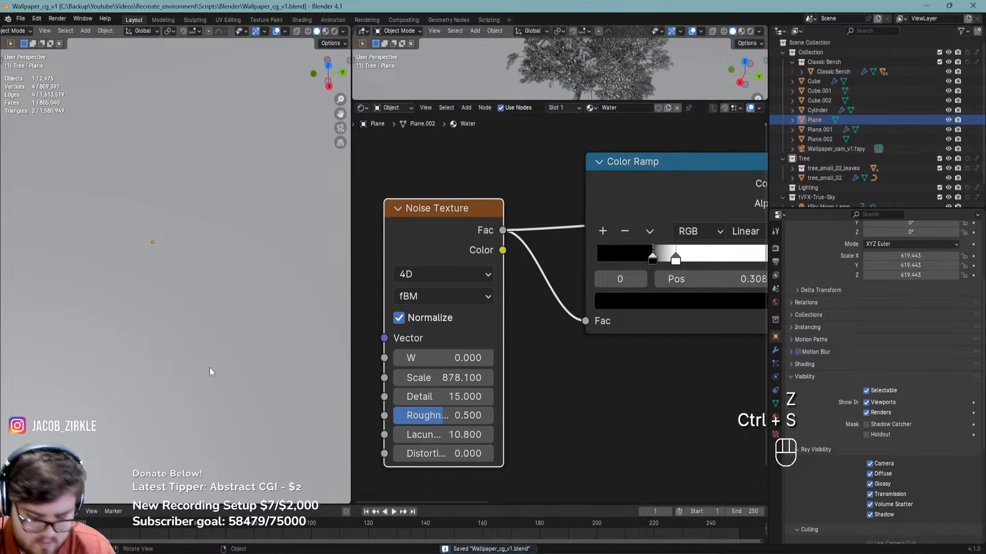
key(KP_0)
key(z)
click(221, 325)
key(ctrl+s)
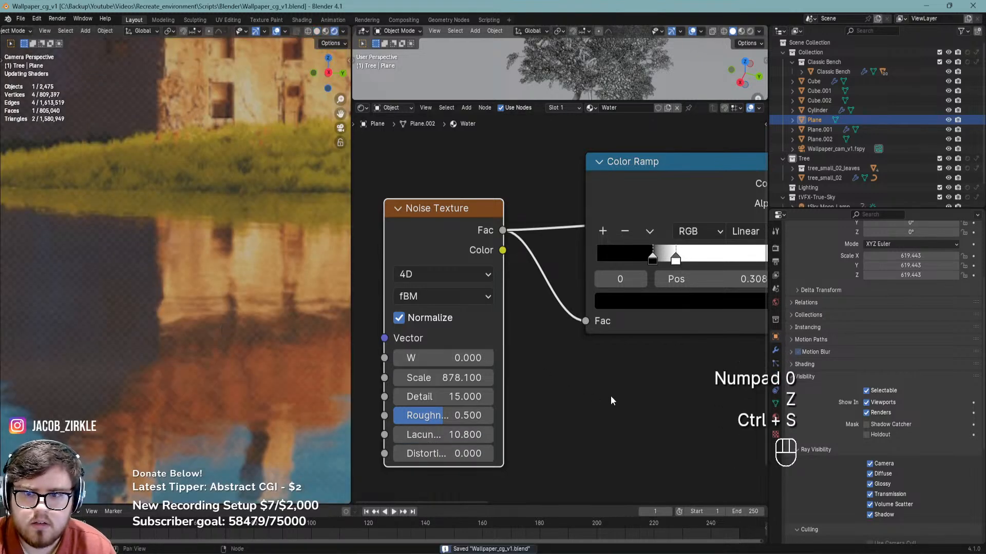
Preview the first Color Ramp and reposition its stops, lowering the black stop and placing the white stop at 0.513
middle_drag(613, 395, 462, 403)
scroll(463, 399, down, 1)
ctrl+shift+click(580, 240)
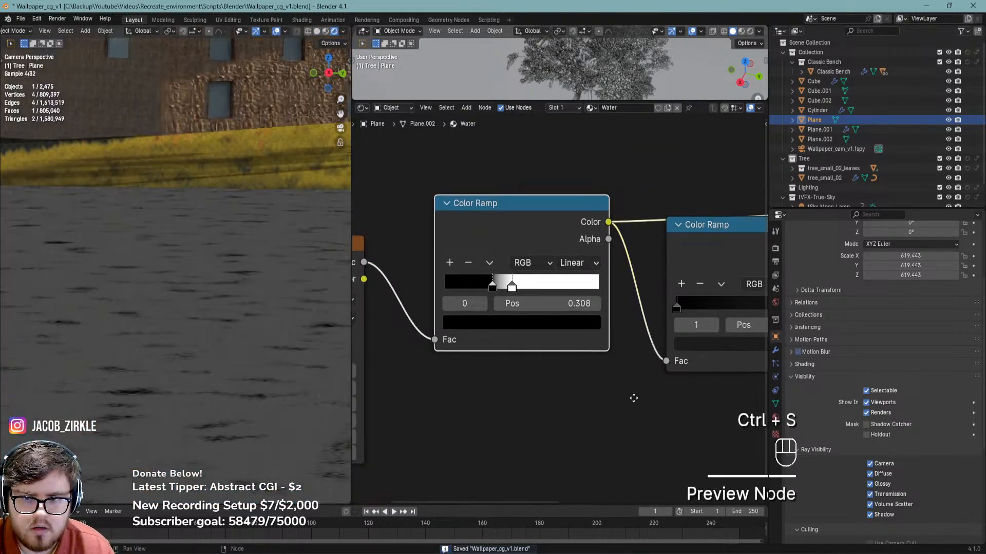
ctrl+scroll(580, 300, down, 5)
ctrl+scroll(451, 308, up, 4)
click(531, 289)
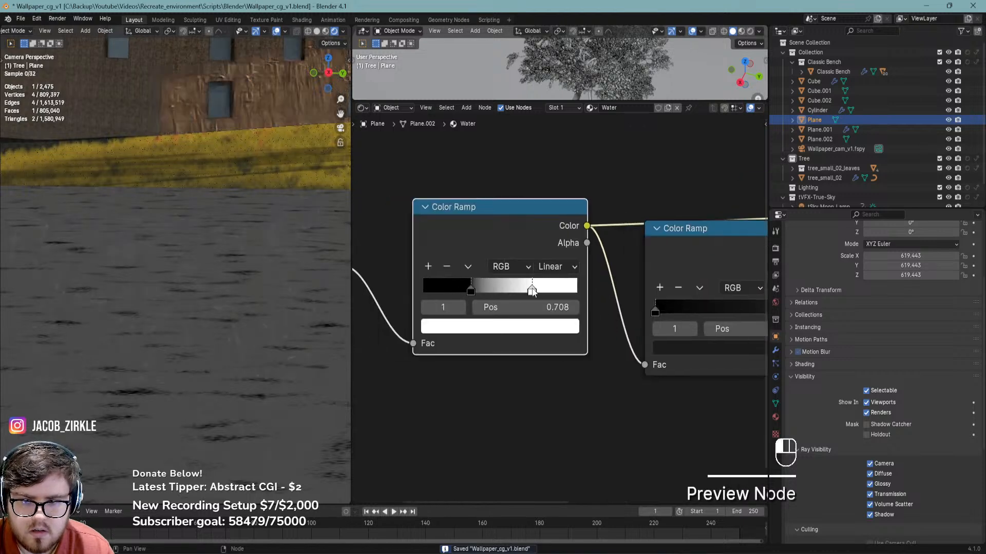
mouse_move(470, 292)
mouse_down()
mouse_move(507, 292)
mouse_move(453, 292)
mouse_up()
drag(520, 296, 502, 292)
Preview the second Color Ramp, restore the Principled BSDF, save the file and set the Noise Texture's Scale to 803.900
ctrl+scroll(445, 418, down, 4)
ctrl+shift+click(616, 288)
middle_drag(717, 320, 750, 241)
ctrl+shift+click(594, 222)
key(ctrl+s)
drag(442, 355, 430, 350)
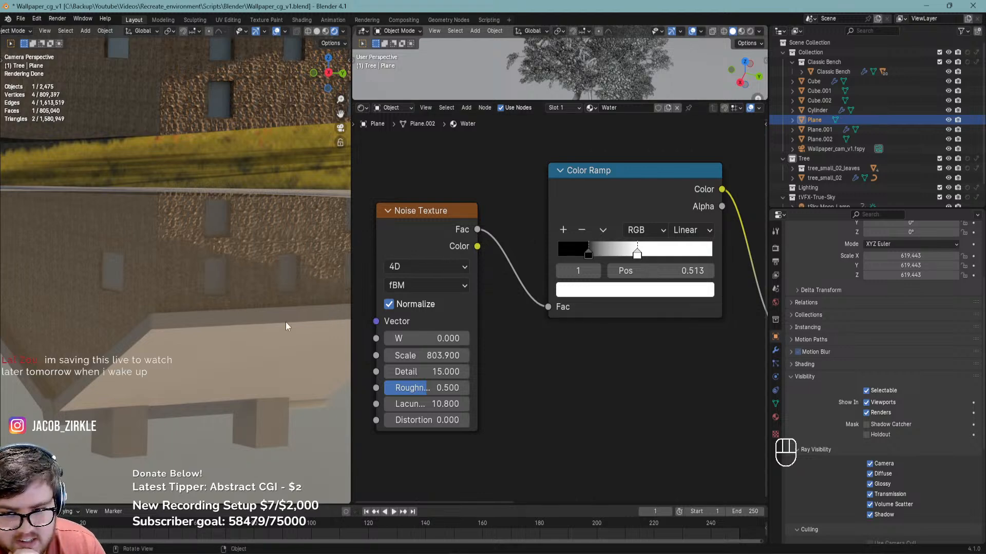
Push the first Color Ramp's stops toward the bright end, with the black stop at 0.892
drag(590, 253, 558, 262)
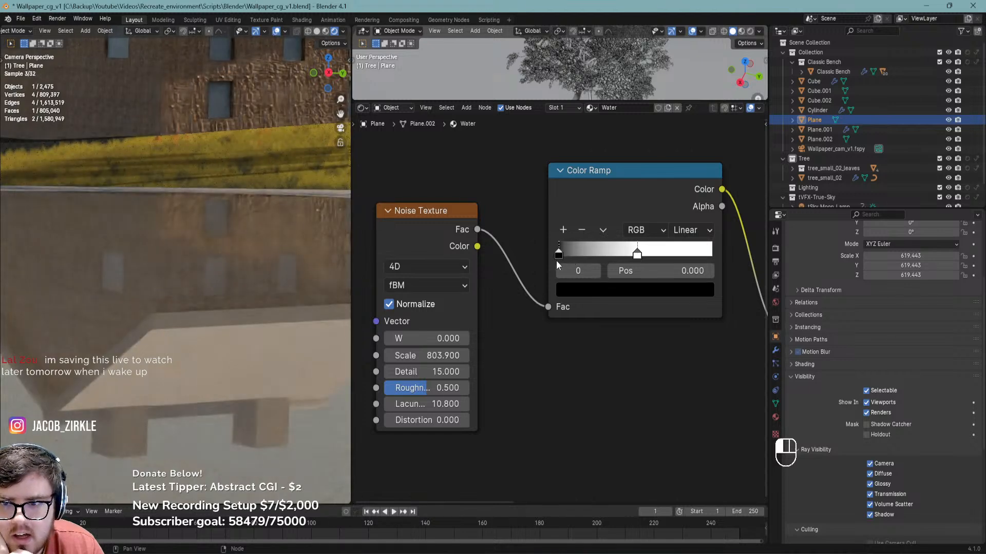
mouse_move(641, 253)
mouse_down()
mouse_move(616, 255)
mouse_move(650, 253)
mouse_up()
drag(561, 252, 730, 248)
drag(645, 254, 680, 257)
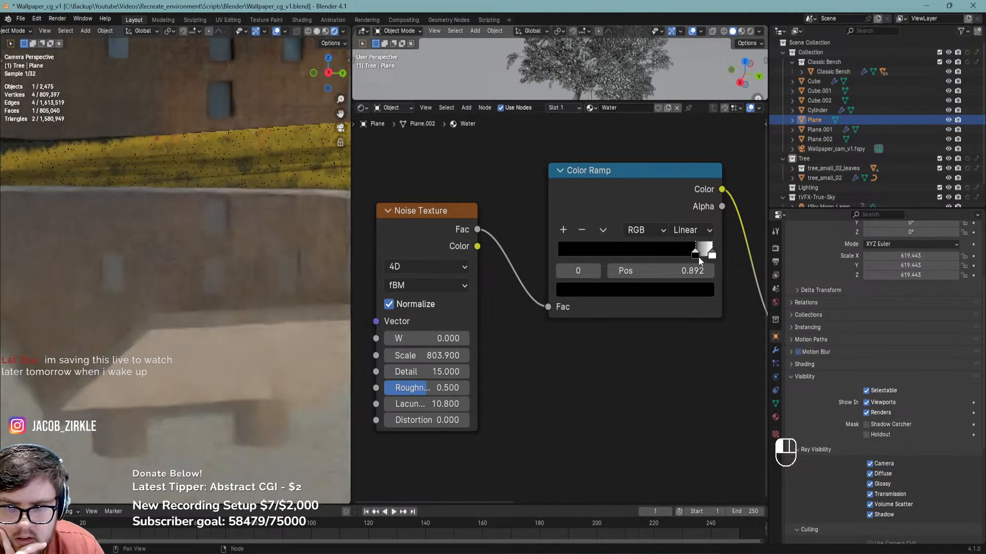
Mute the first Color Ramp node
middle_drag(681, 346, 515, 387)
scroll(511, 359, down, 2)
click(488, 255)
key(m)
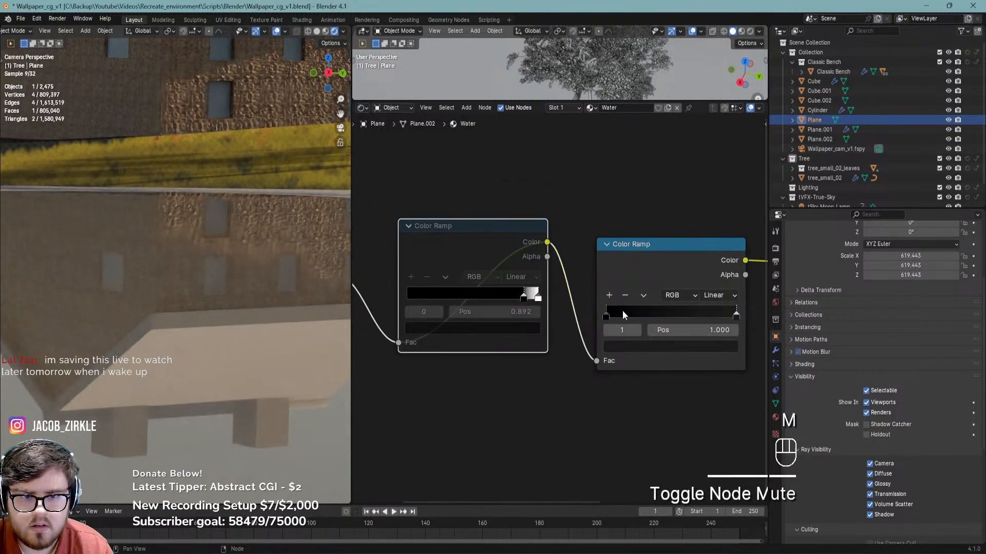
Move the second Color Ramp's light stop to 0.554 and raise its color value to 0.411
click(606, 314)
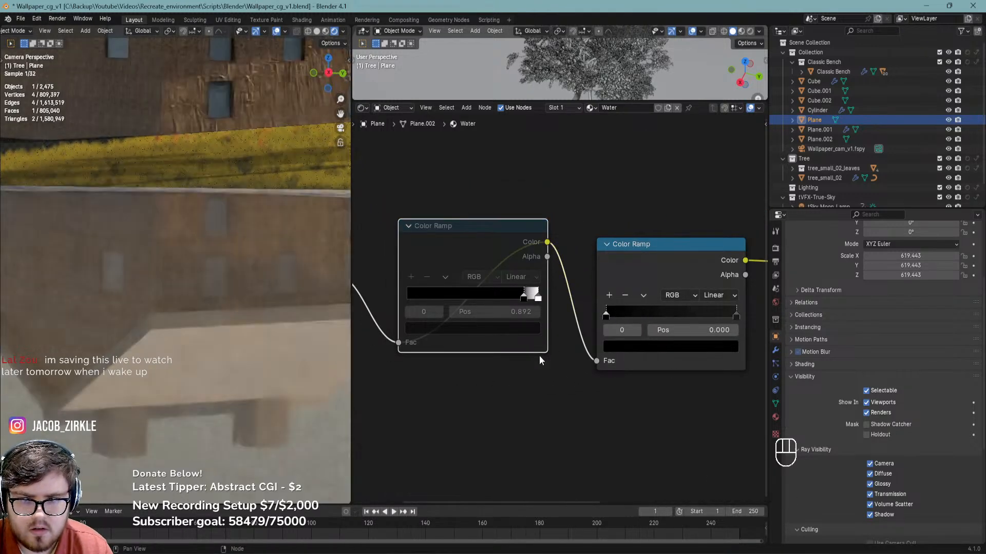
drag(736, 315, 658, 317)
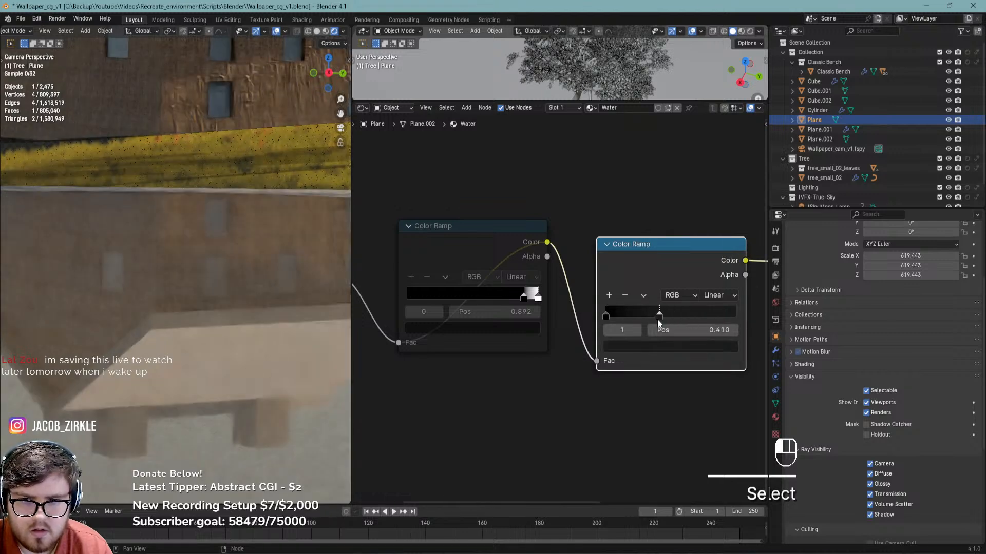
click(678, 346)
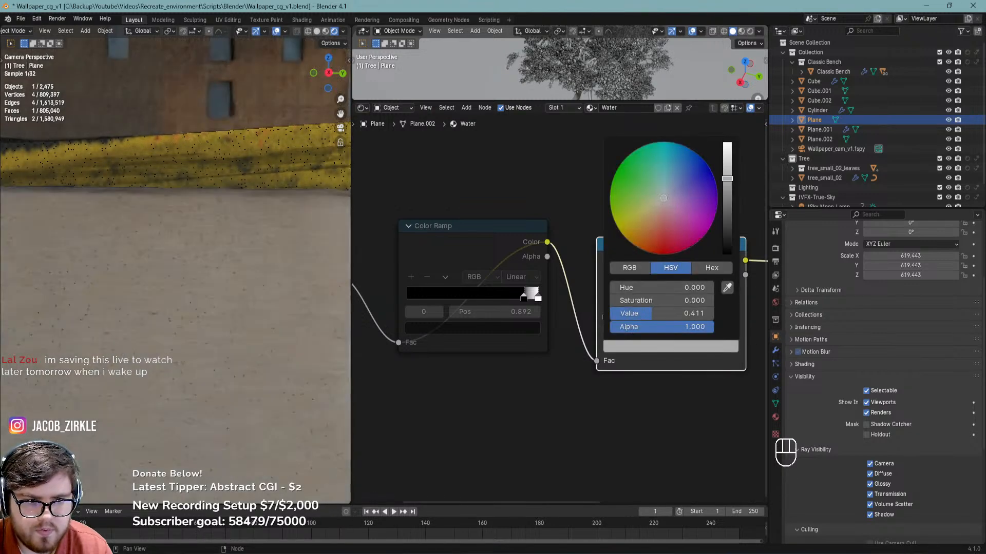
Set the Noise Texture's Scale to 822.600, inspect the water from outside the camera and save the file
shift+middle_drag(471, 442, 611, 395)
drag(434, 337, 451, 337)
middle_drag(196, 378, 202, 417)
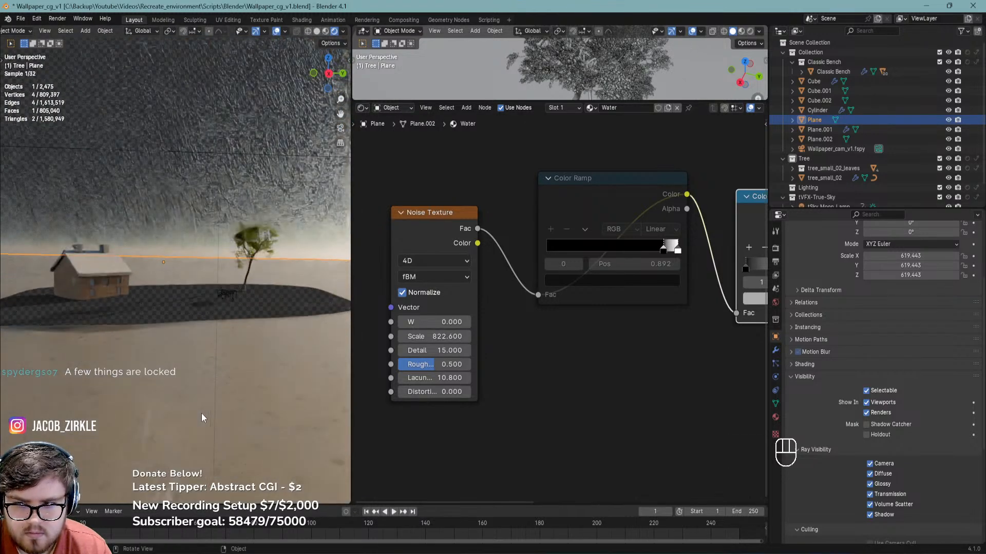
key(ctrl+s)
Move the second Color Ramp's light stop further up and its black stop to 0.436, checking the reflection through the camera
middle_drag(612, 361, 473, 351)
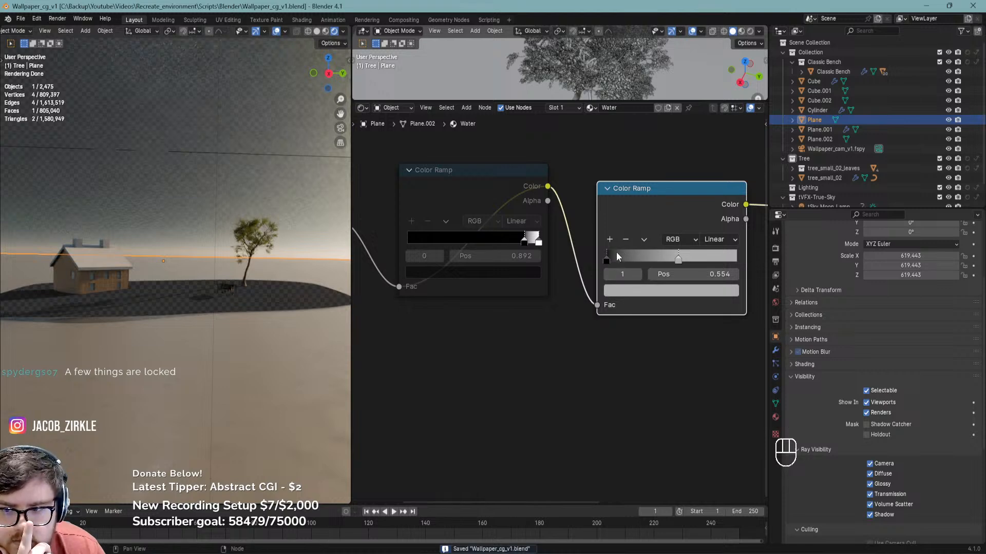
drag(611, 254, 708, 260)
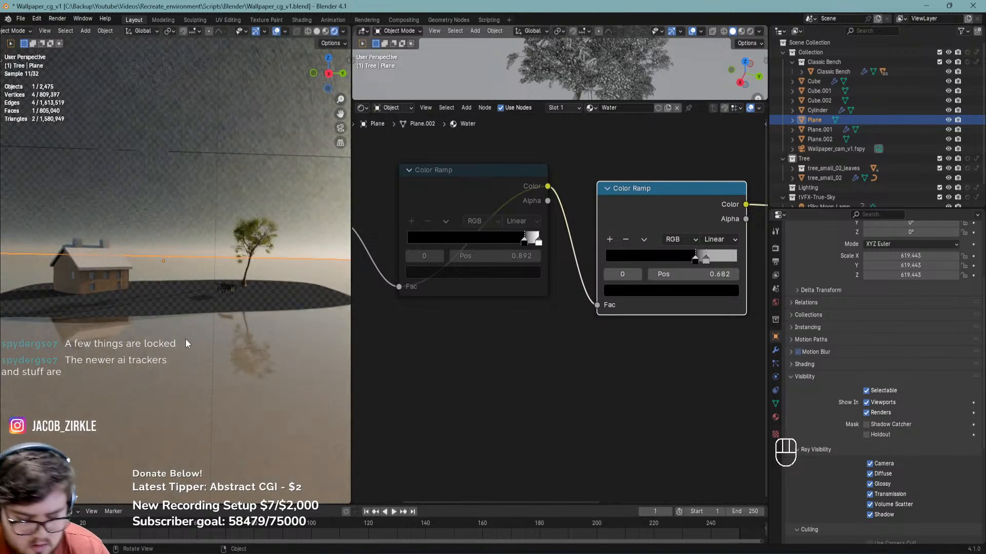
key(KP_0)
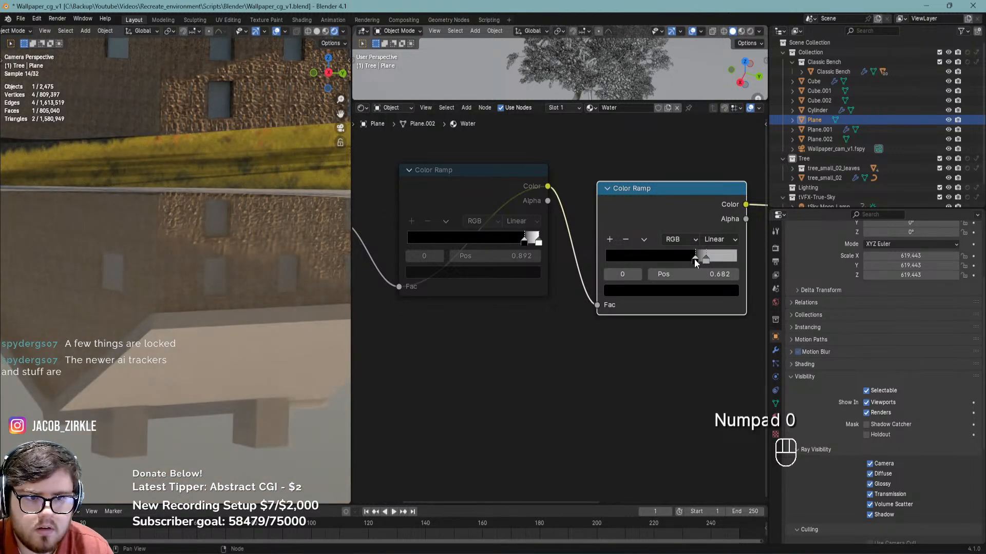
drag(694, 259, 661, 258)
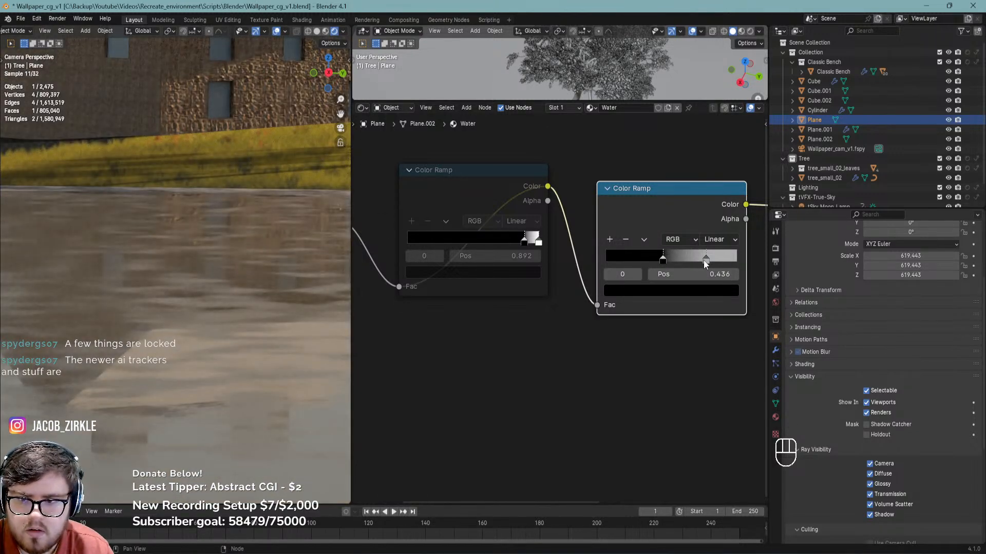
Set the Noise Texture's Roughness to 0.651 and Lacunarity to 4.300, then save the file
shift+middle_drag(460, 376, 638, 341)
drag(482, 324, 455, 338)
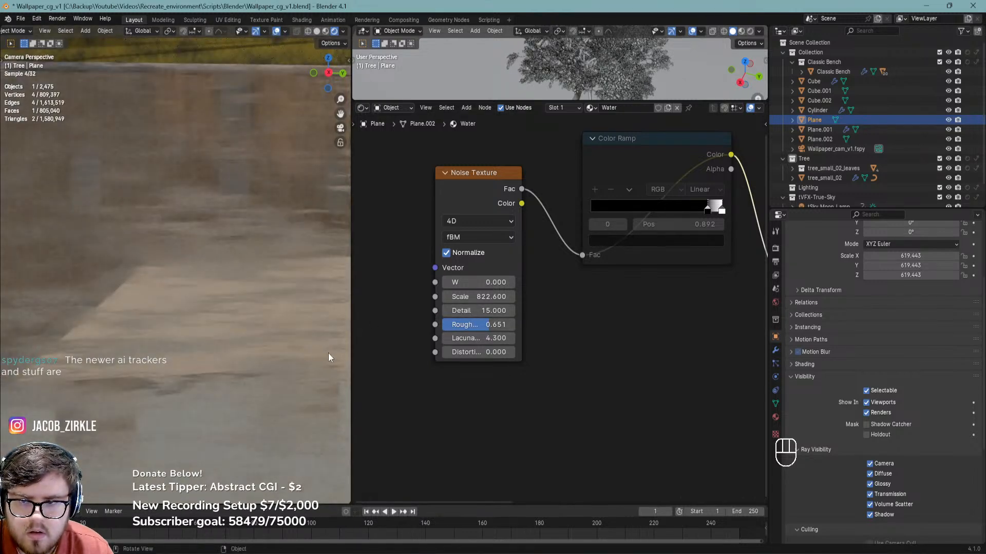
key(ctrl+s)
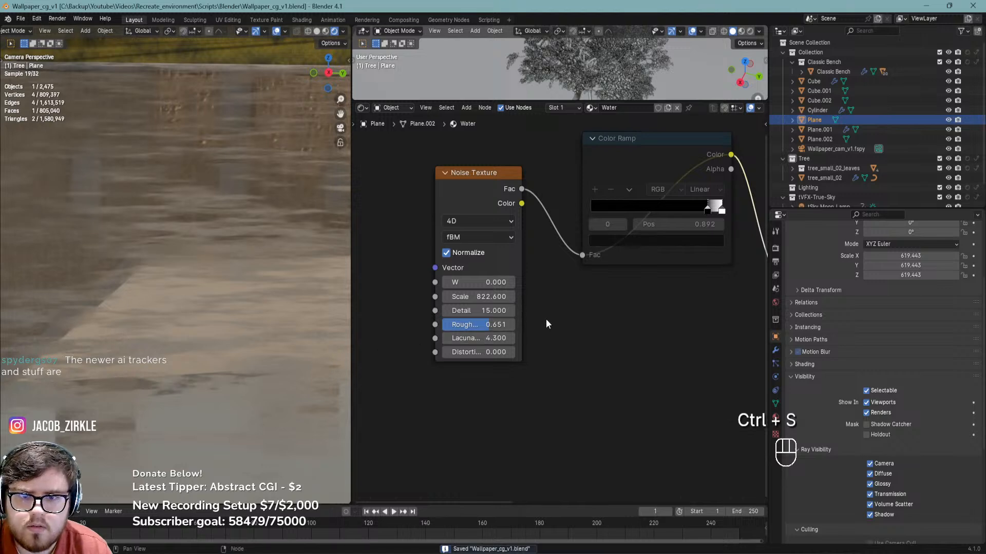
Duplicate the Noise Texture node and place the copy below the original
click(474, 183)
key(shift+d)
click(433, 393)
middle_drag(516, 388, 451, 267)
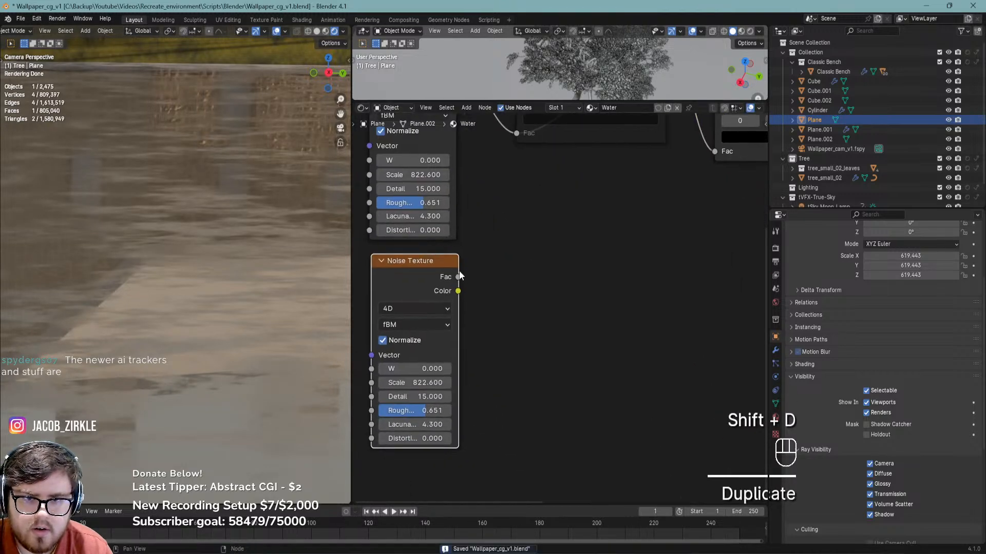
Add a Mix Color node and connect the duplicate Noise Texture's Fac to its B input
key(shift+a)
text(mix)
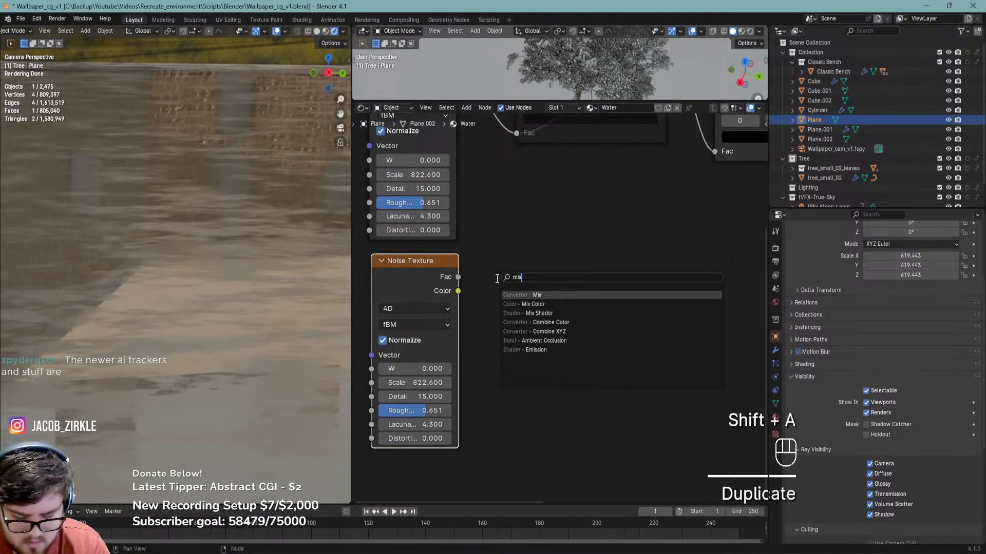
key(Down)
key(Return)
click(488, 280)
drag(458, 291, 493, 284)
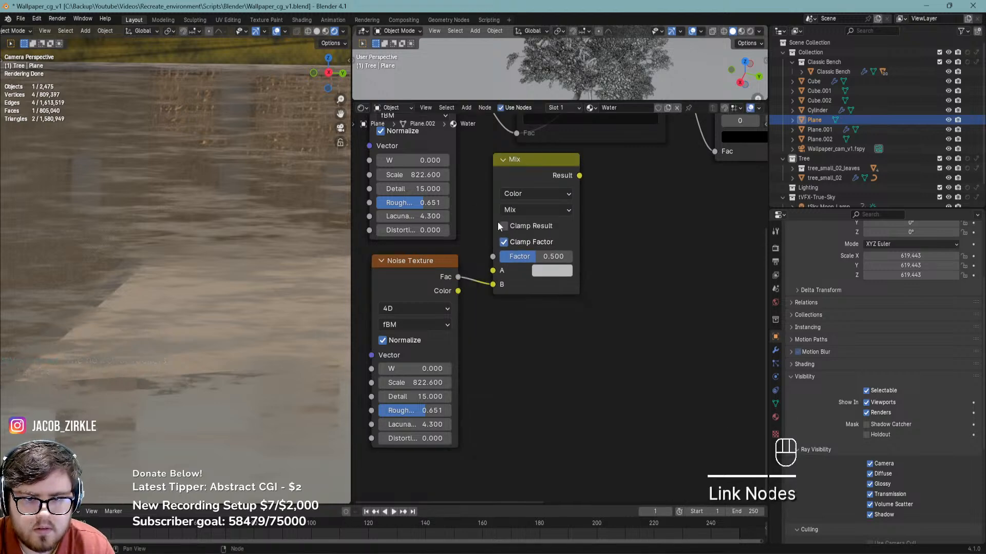
Connect the original Noise Texture to the Mix node's A input and set its blending mode to Overlay
middle_drag(490, 245, 497, 343)
drag(465, 179, 502, 368)
click(540, 291)
click(538, 295)
click(543, 307)
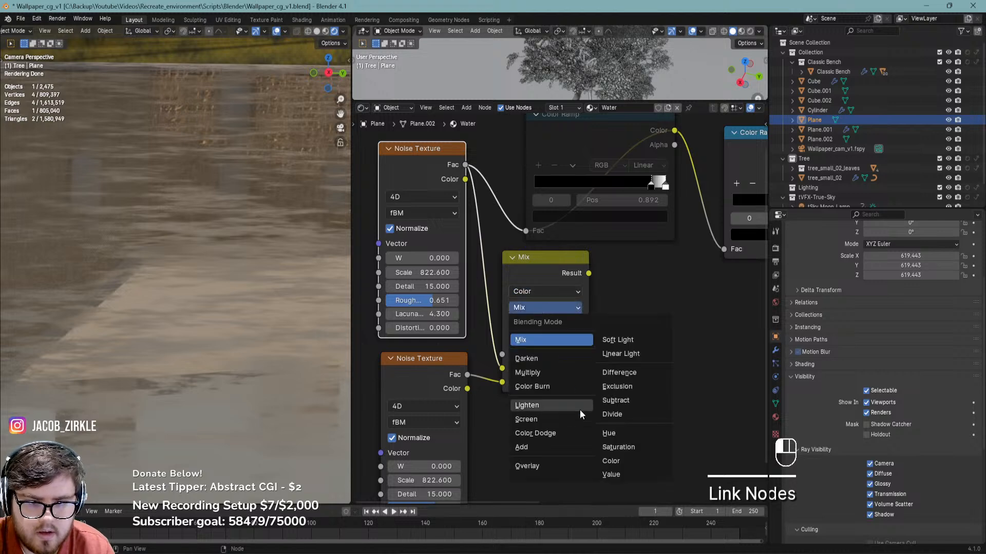
click(537, 463)
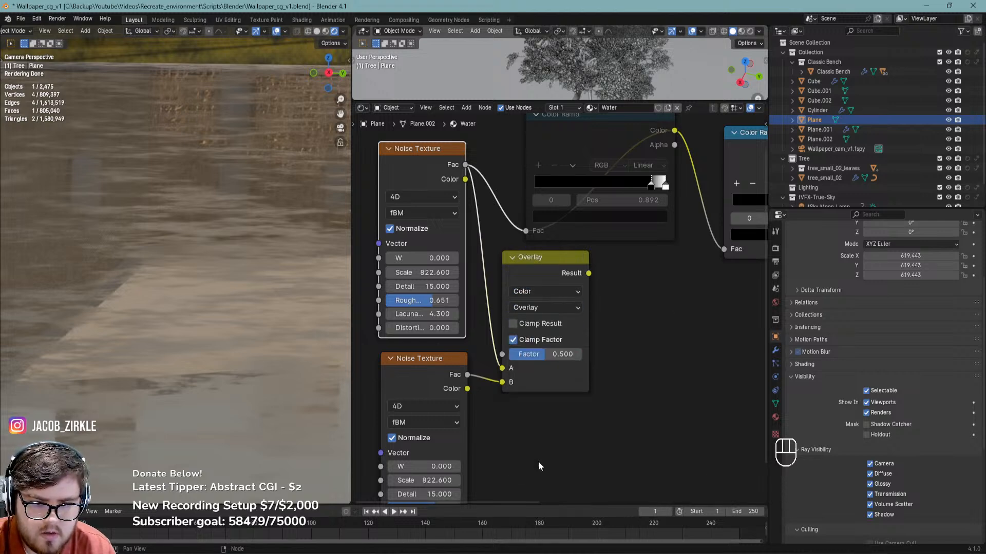
Save the file, preview the Overlay node on the water plane and vary the duplicate Noise Texture's pattern
key(ctrl+s)
ctrl+shift+click(574, 275)
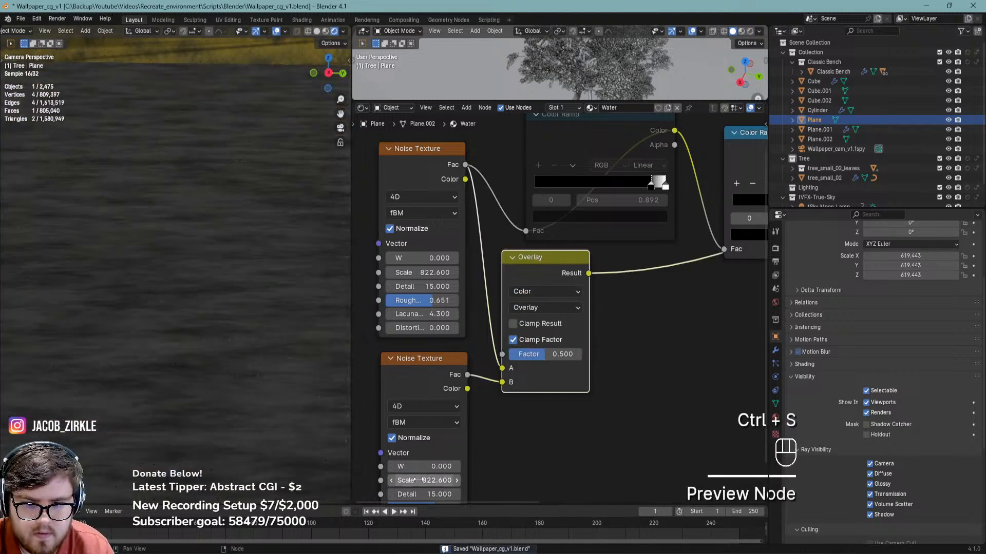
drag(416, 466, 462, 466)
Connect the Overlay node's Result to the second Color Ramp's Fac input
scroll(630, 386, down, 3)
middle_drag(630, 386, 464, 396)
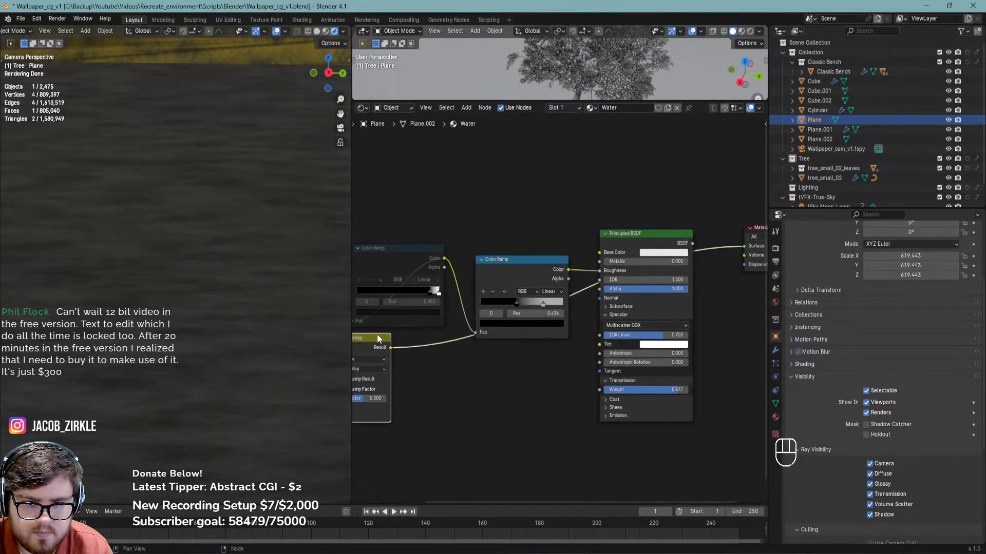
drag(467, 319, 482, 338)
Return the preview to the Principled BSDF, save the file and inspect the house's reflection in the water
middle_drag(565, 362, 477, 393)
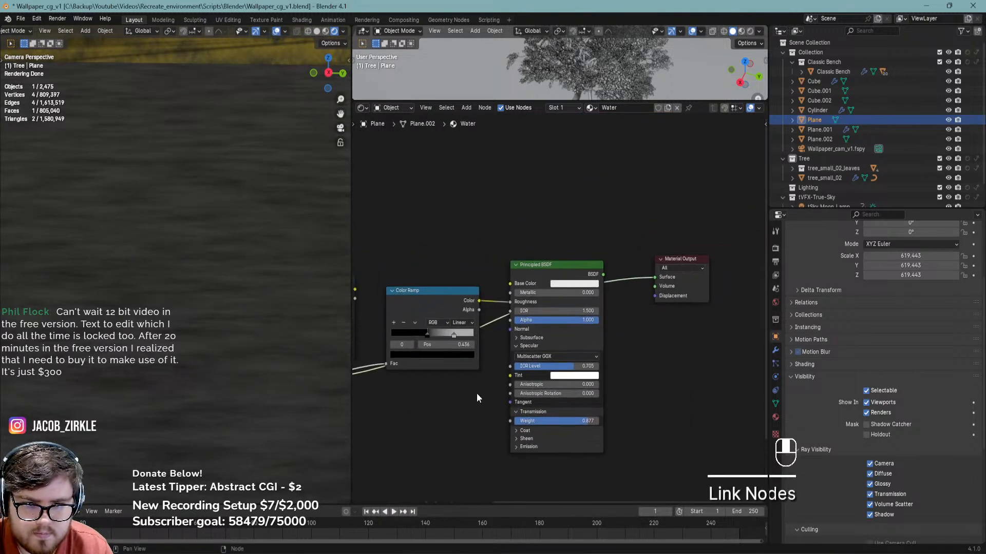
ctrl+shift+click(567, 265)
key(ctrl+s)
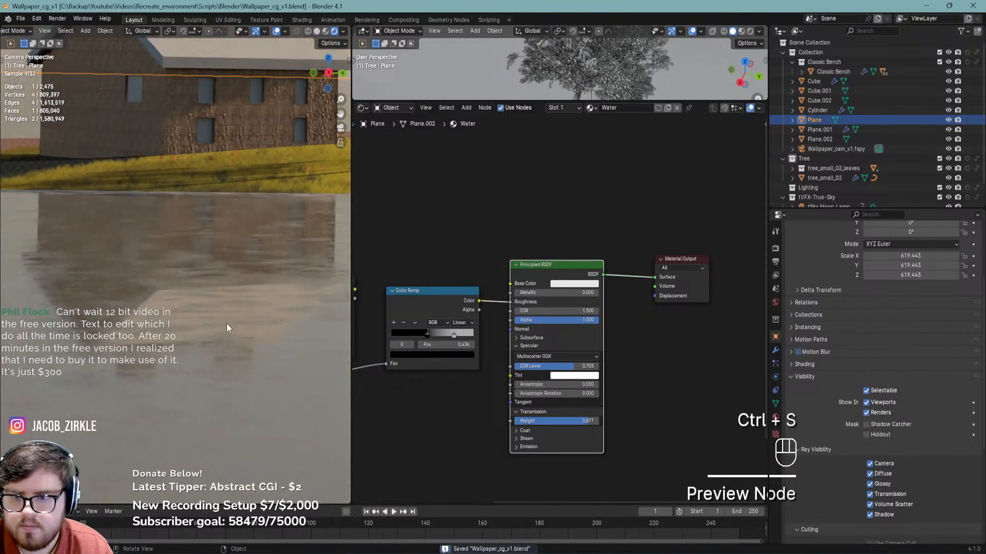
key(ctrl+s)
shift+middle_drag(470, 433, 514, 388)
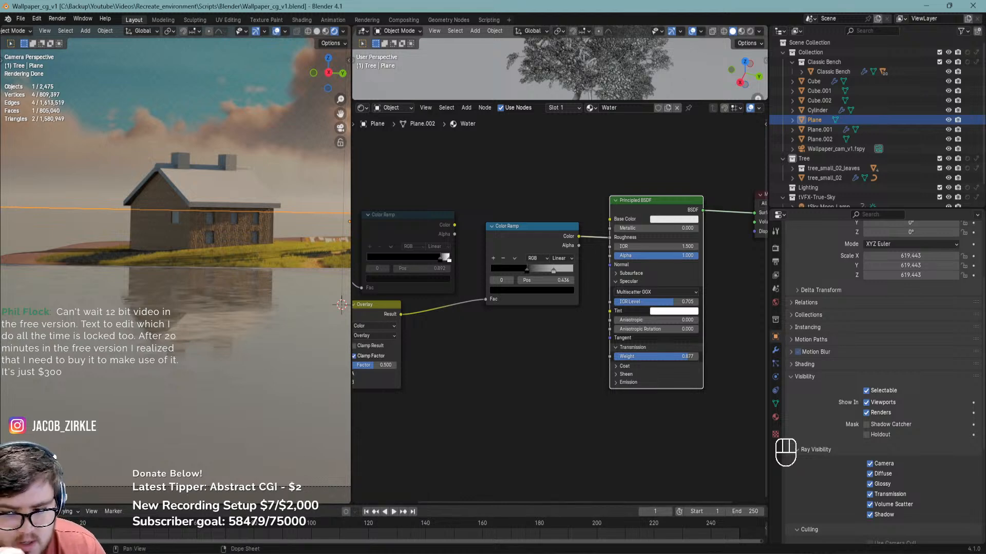
Switch to the Opera browser and bring up the Foundry website's Nuke editions in a new tab
mouse_move(323, 553)
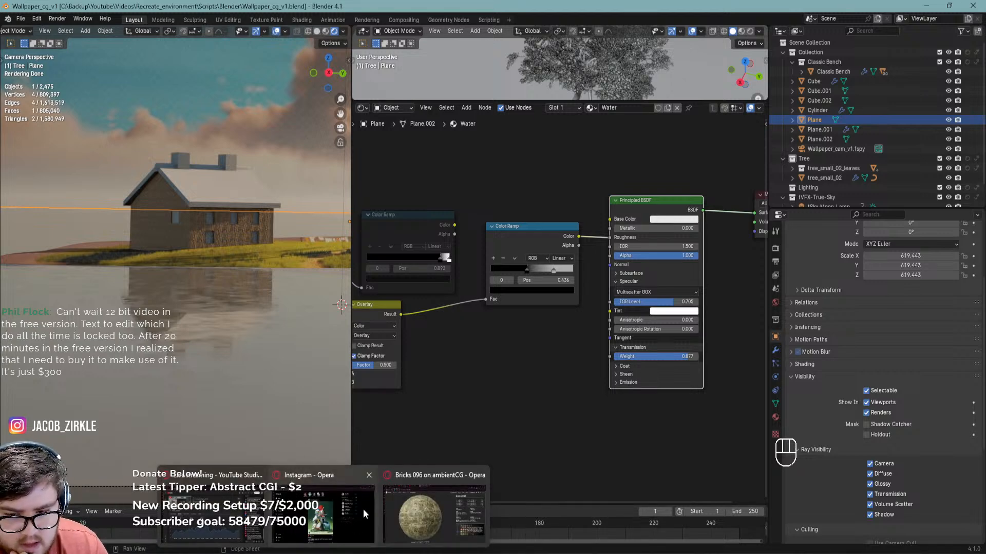
click(412, 506)
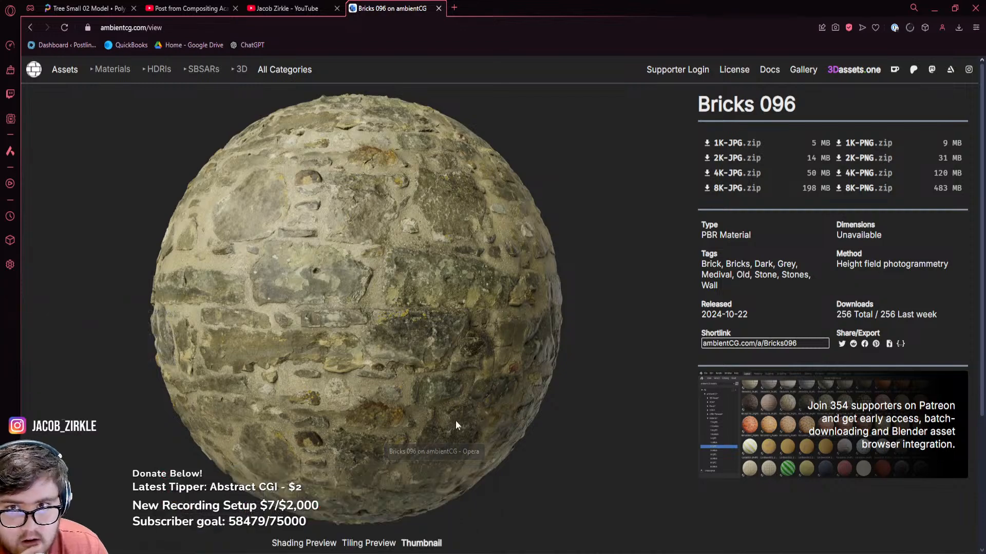
click(339, 7)
click(337, 8)
click(354, 9)
text(nuke)
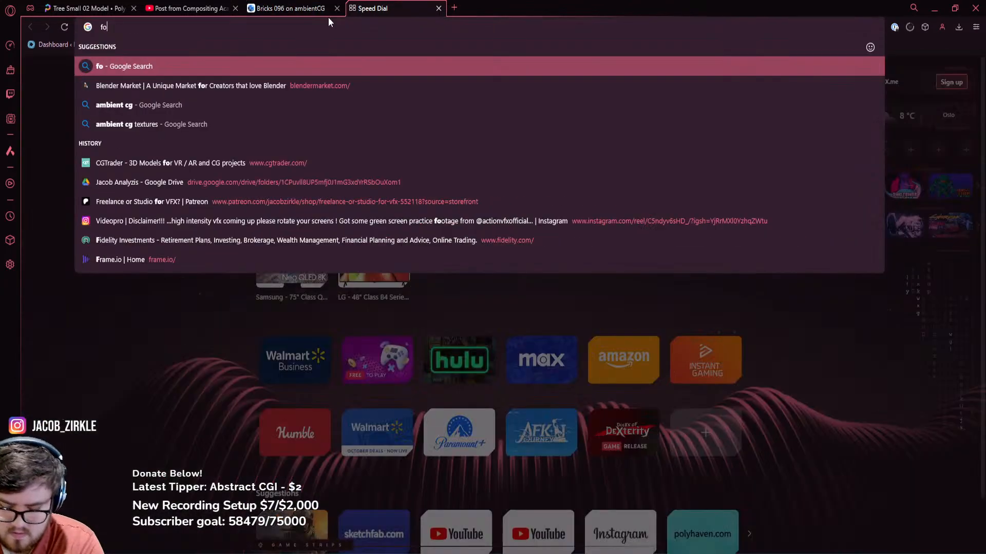
key(Return)
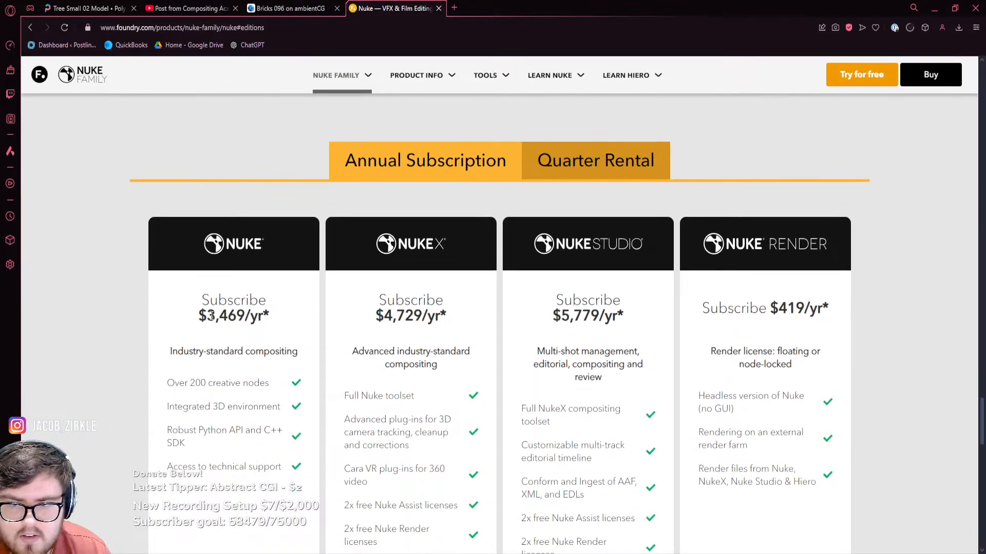
Examine the annual subscription prices and included features of the Nuke, NukeX and Nuke Studio editions
triple_click(213, 315)
click(235, 329)
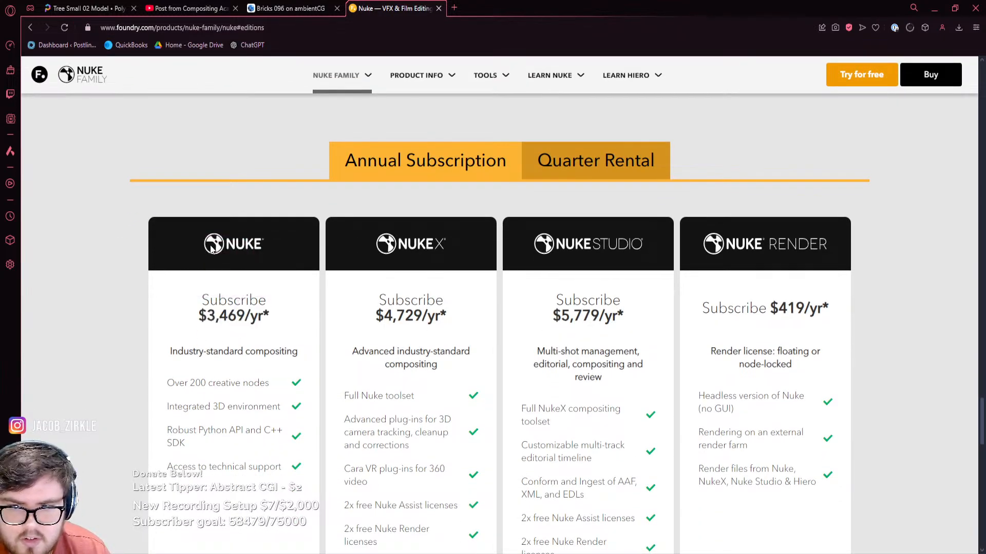
drag(198, 315, 270, 316)
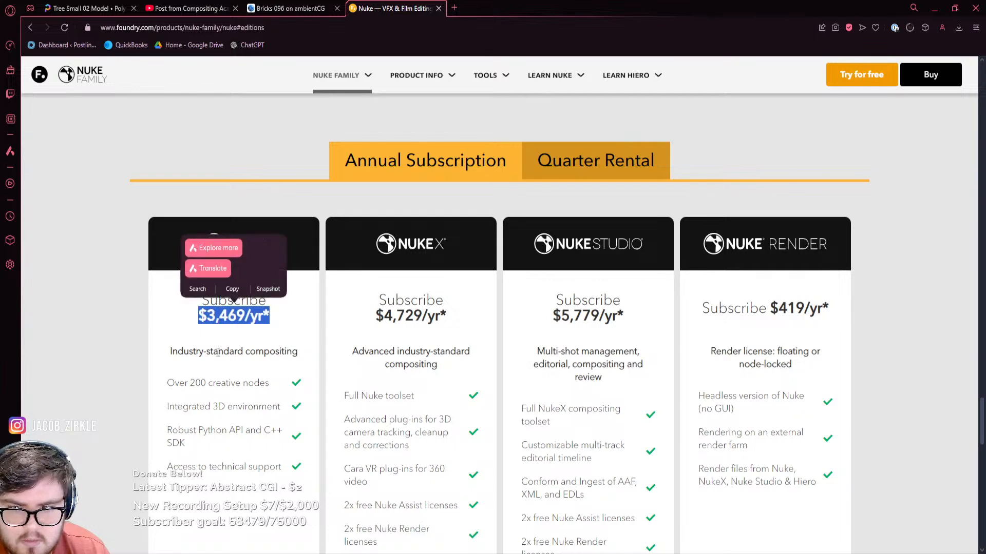
click(277, 362)
drag(375, 315, 568, 319)
click(568, 318)
scroll(405, 353, down, 2)
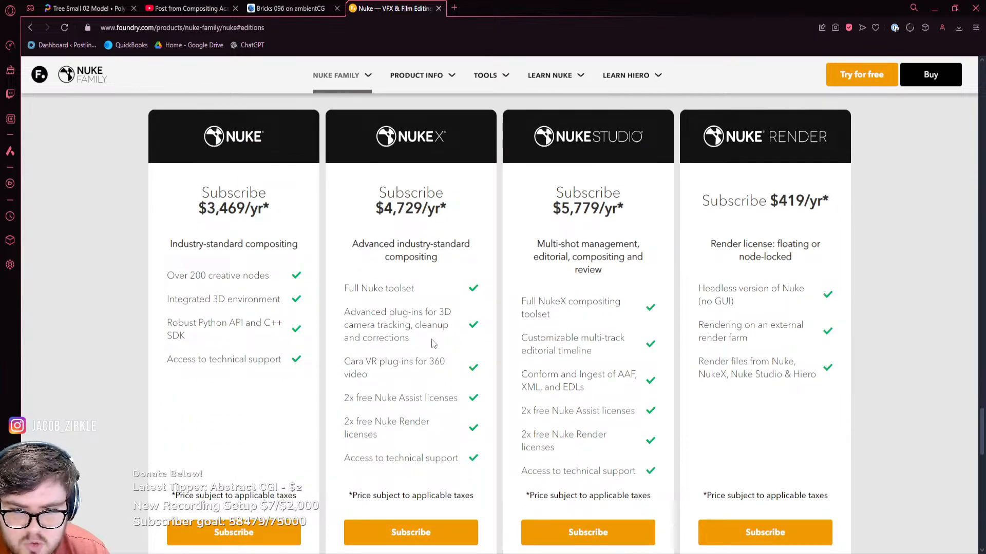
scroll(432, 414, up, 9)
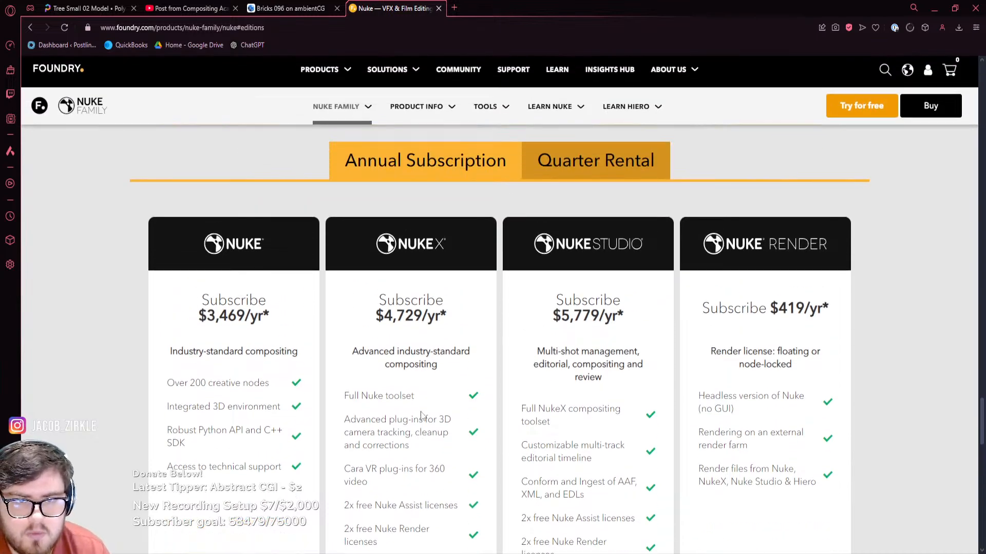
scroll(301, 370, up, 2)
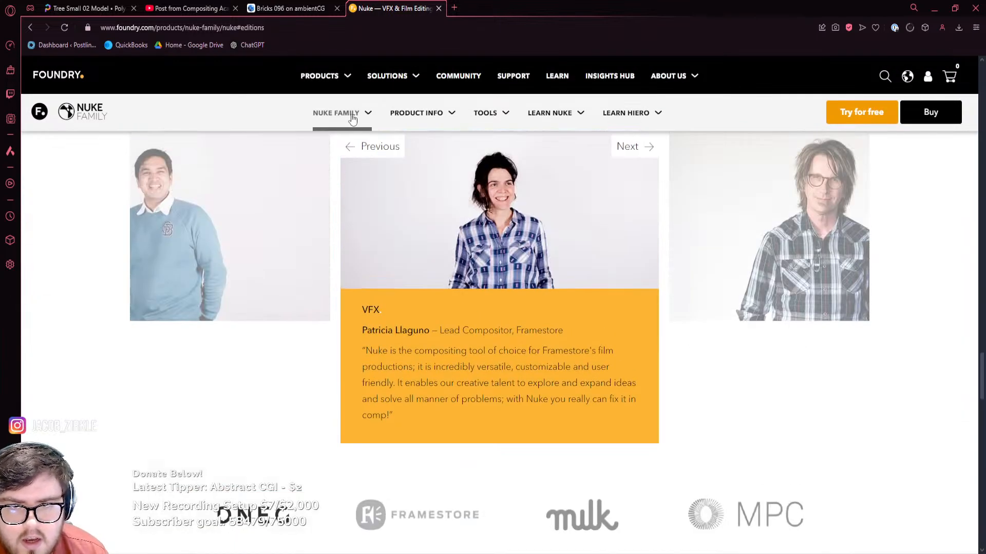
Open the Nuke Indie product page and check its yearly subscription price
click(352, 116)
click(347, 271)
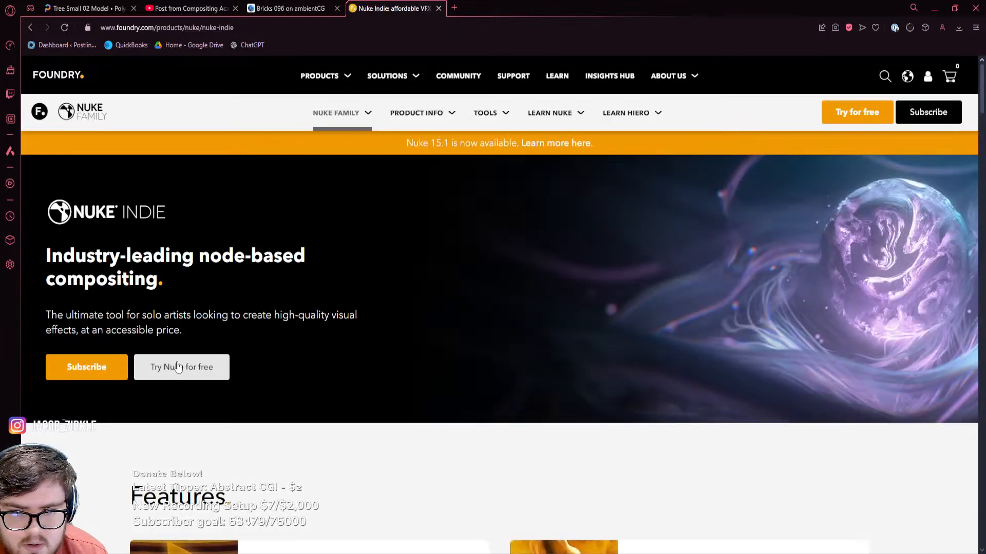
click(92, 375)
scroll(361, 357, down, 1)
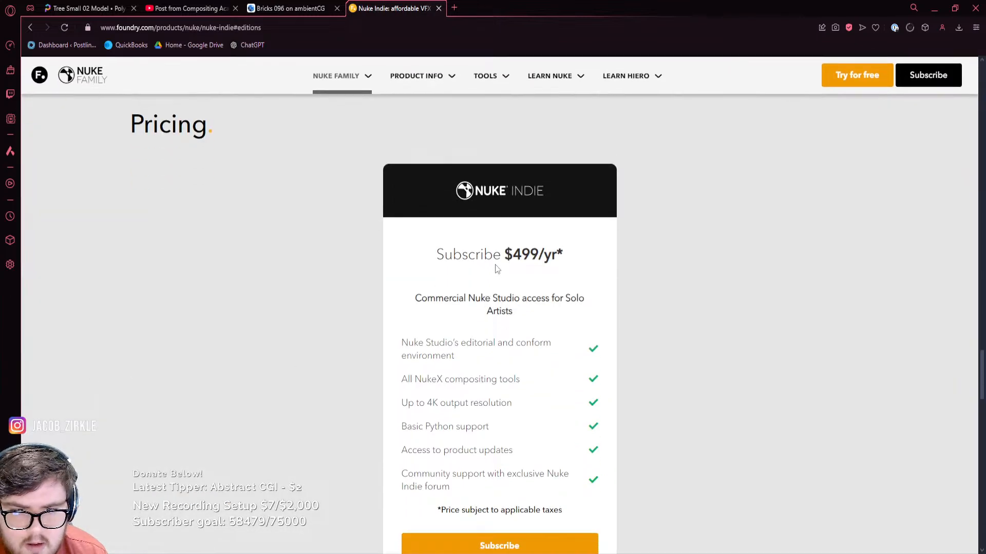
drag(504, 254, 544, 255)
click(564, 269)
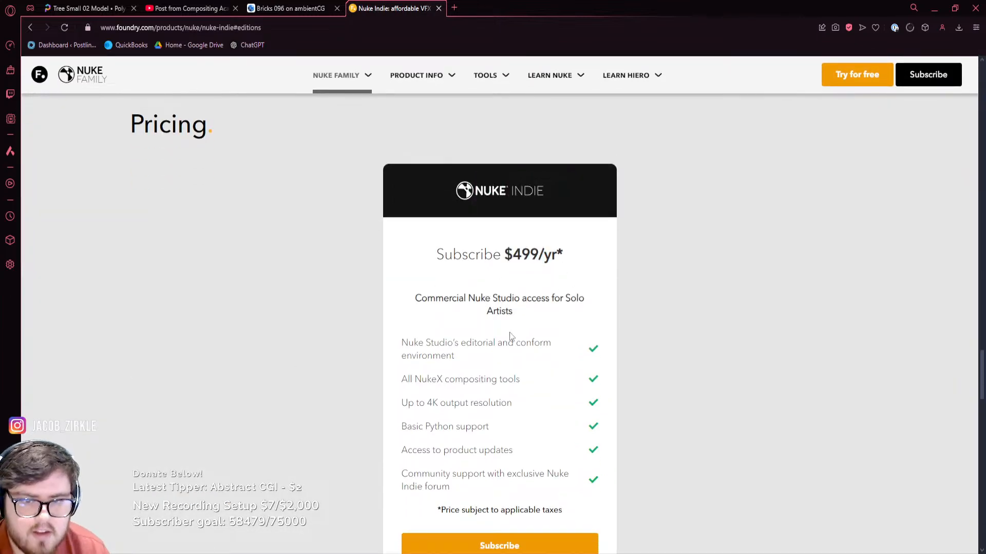
Read through the Nuke Indie feature list, covering compositing tools, output resolution and Python support
scroll(506, 337, down, 1)
drag(402, 323, 520, 325)
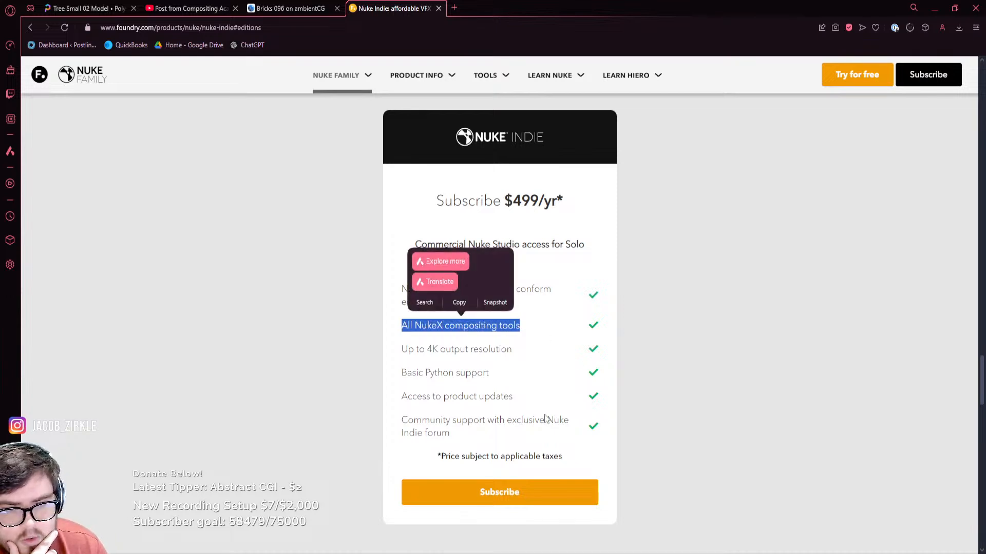
click(436, 363)
drag(400, 348, 499, 363)
click(464, 377)
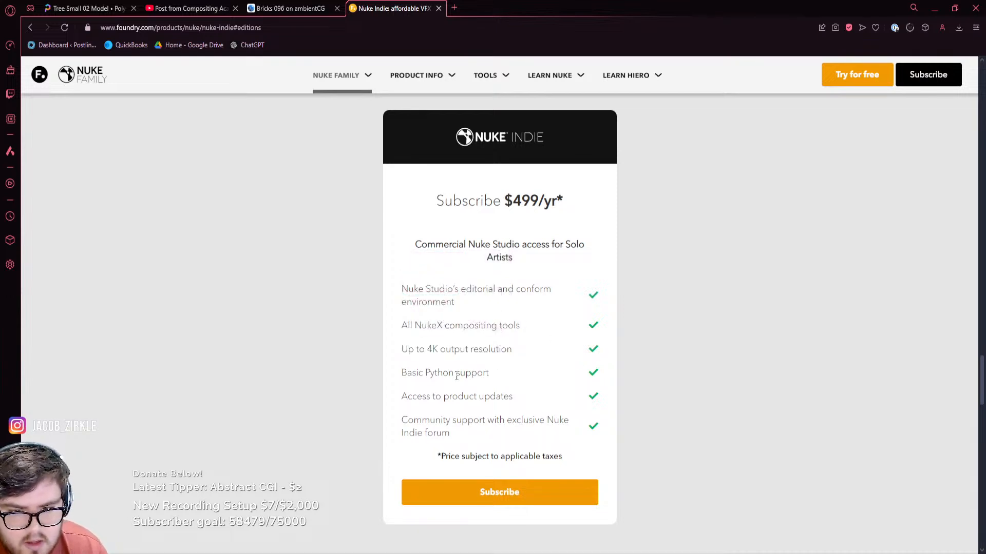
mouse_move(405, 373)
mouse_down()
mouse_move(497, 379)
mouse_move(401, 376)
mouse_up()
click(450, 374)
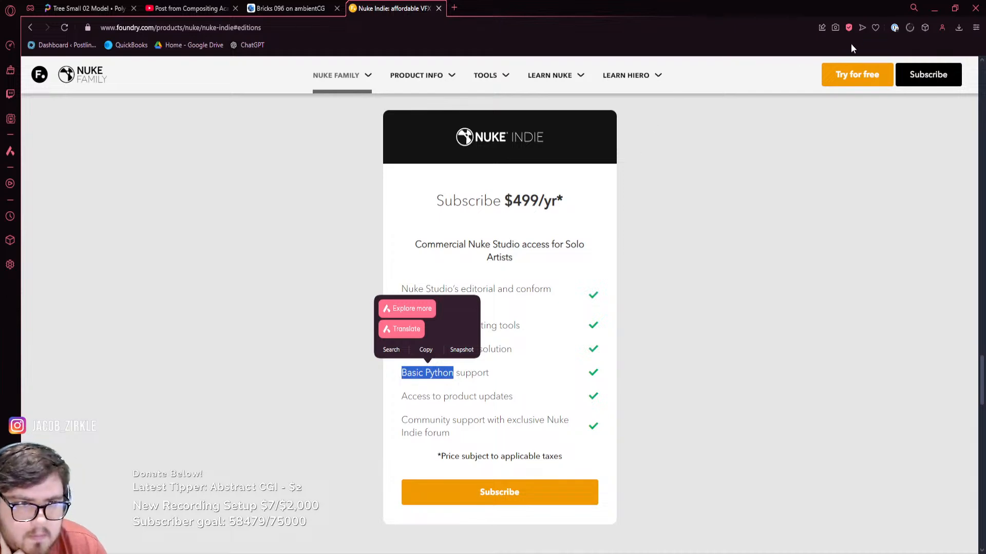
Return to Blender, reframe the camera view on the house and save the file
click(934, 9)
shift+middle_drag(261, 252, 208, 302)
key(ctrl+s)
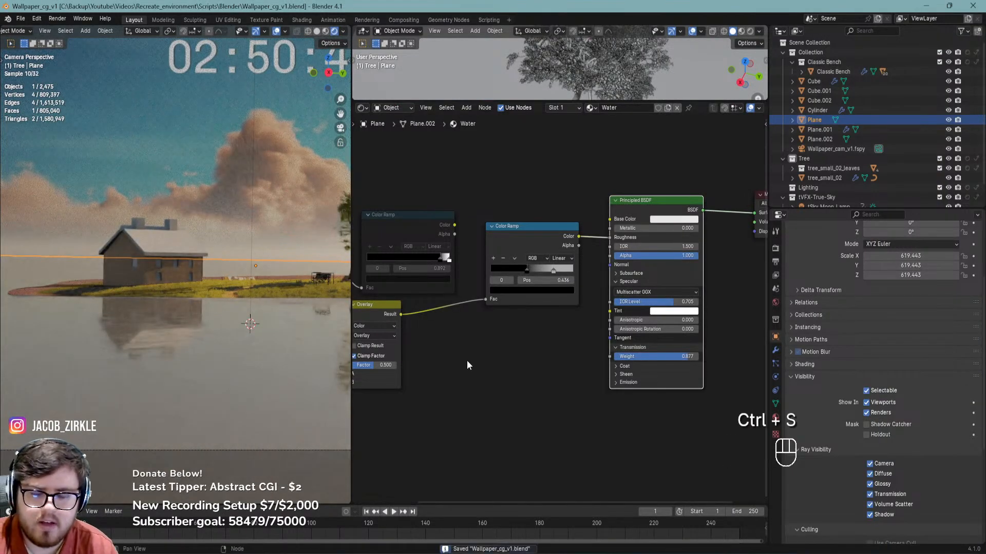
scroll(560, 351, up, 2)
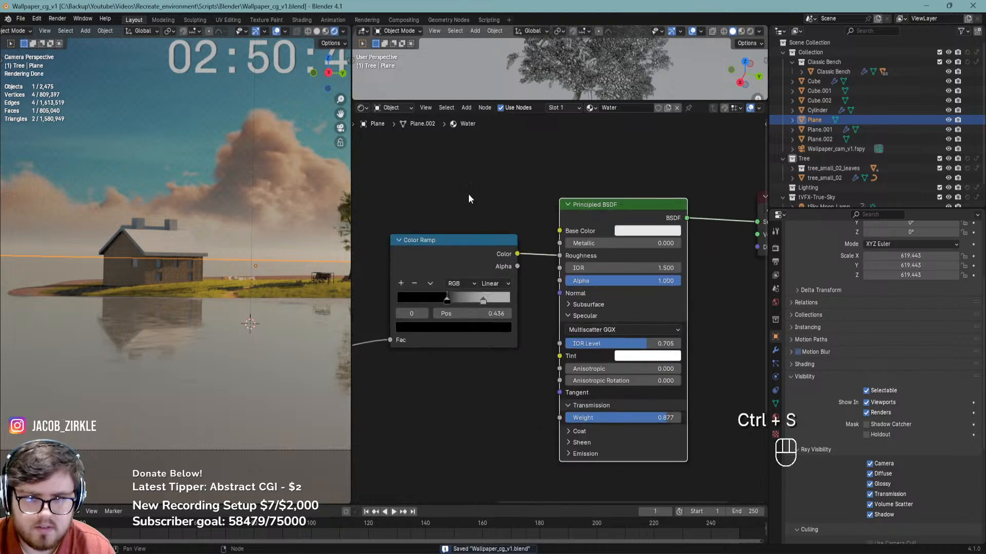
Search the Asset Browser for "wat", clear the search and return to the Shader Editor
click(362, 107)
click(656, 159)
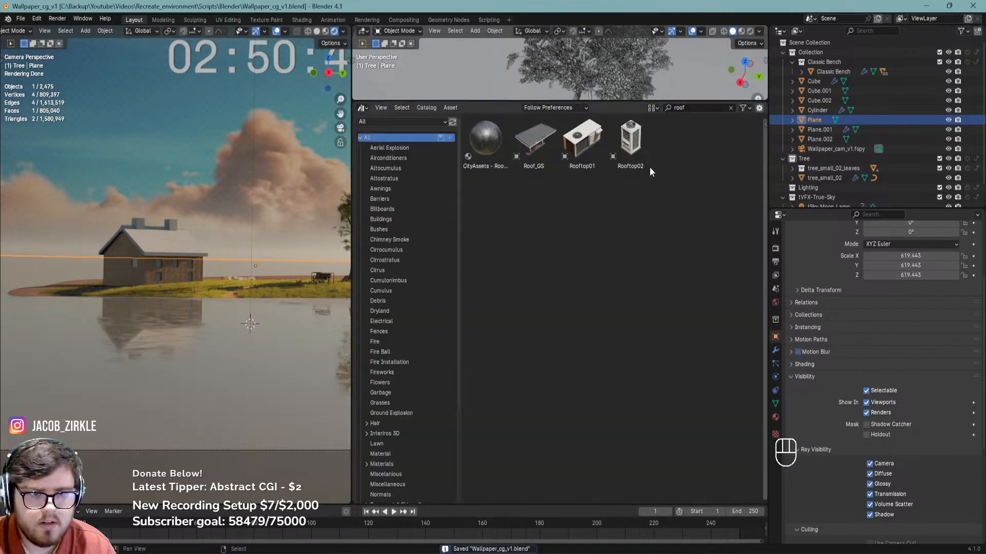
click(670, 109)
text(war)
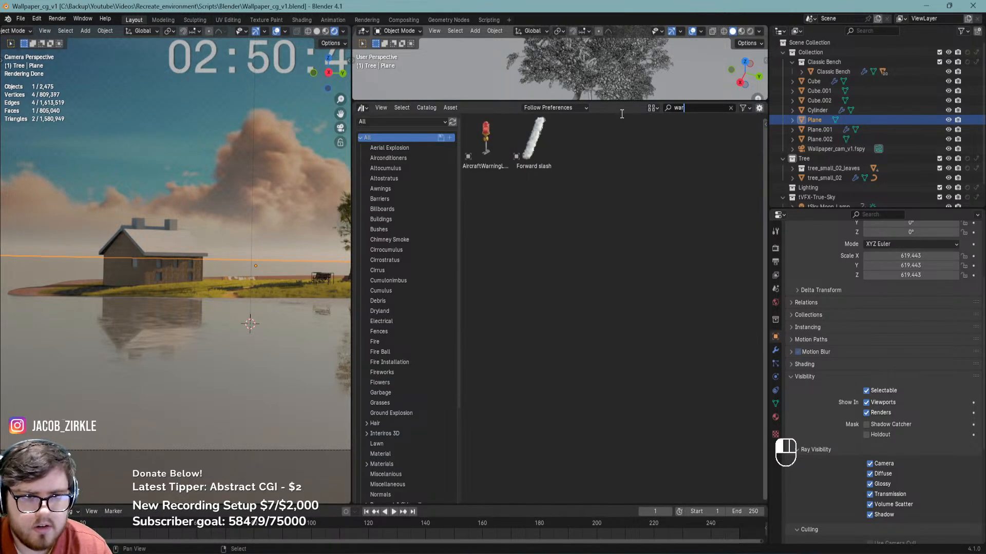
key(BackSpace)
text(t)
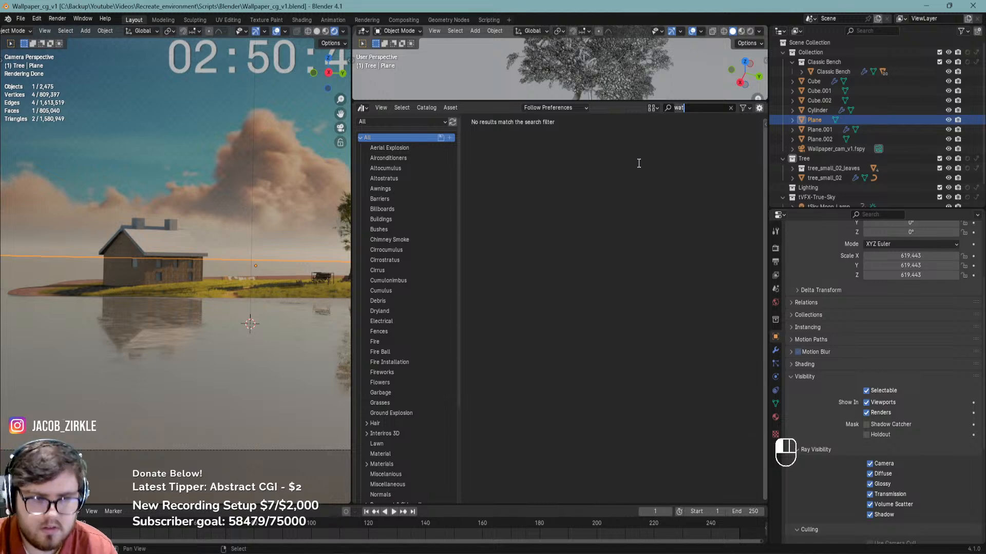
key(BackSpace)
key(BackSpace)
key(BackSpace)
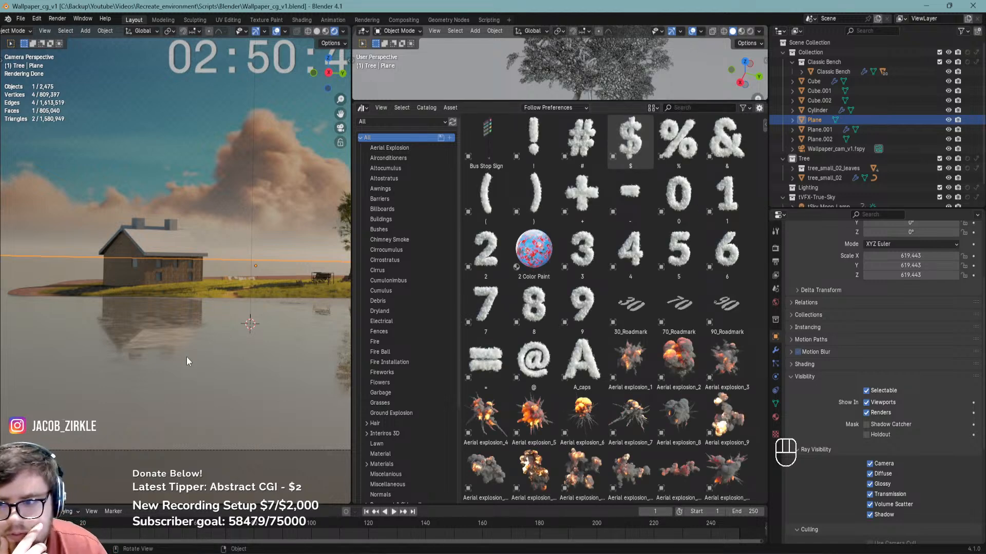
click(189, 360)
click(363, 108)
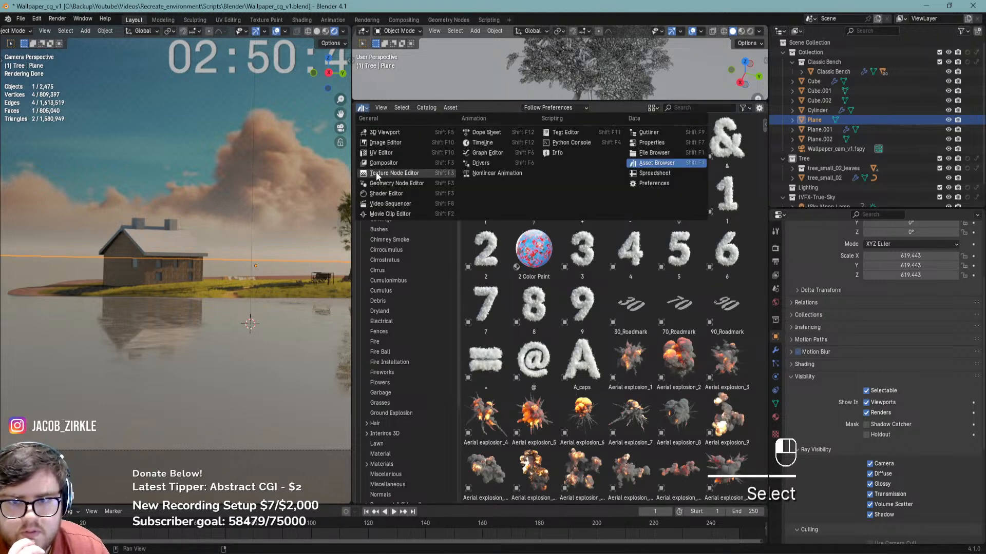
click(386, 193)
Darken the Water material's Base Color to a neutral grey with a value of about 0.169 and save the file
middle_drag(535, 363, 663, 358)
scroll(136, 350, up, 8)
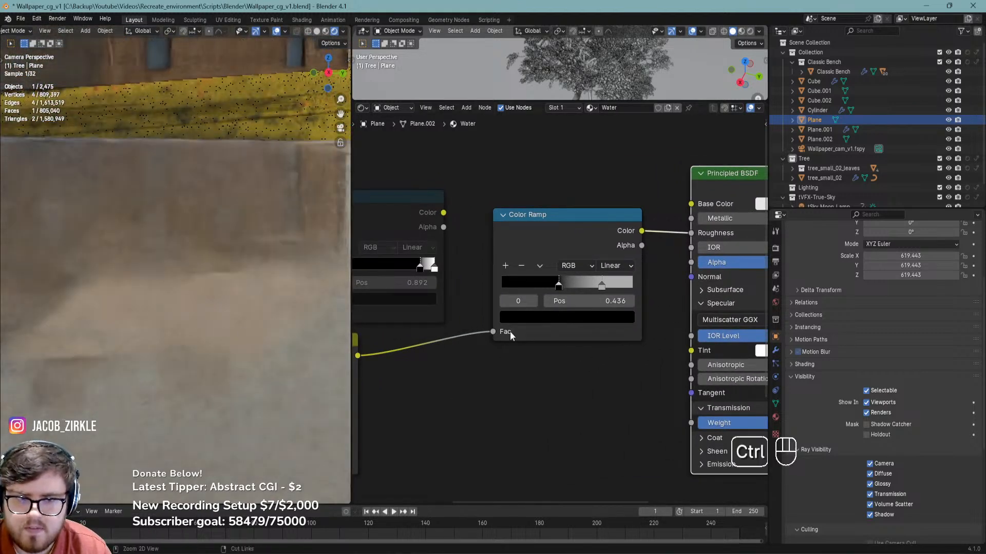
ctrl+scroll(498, 333, right, 5)
key(ctrl+s)
click(675, 257)
drag(747, 119, 749, 114)
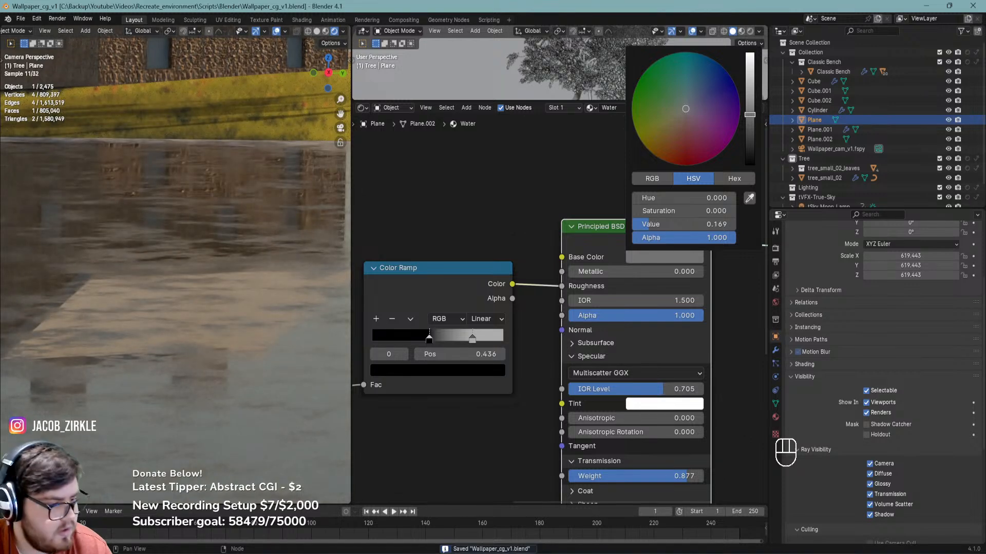
scroll(239, 212, down, 8)
shift+middle_drag(239, 211, 214, 258)
key(ctrl+s)
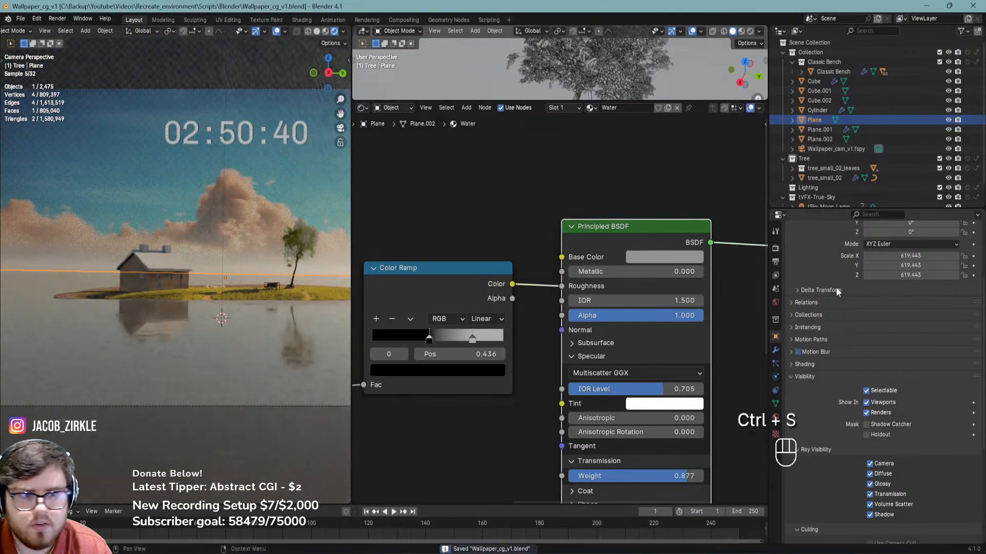
Disable the transparent film background in the render settings and reframe the camera view
click(775, 248)
click(809, 451)
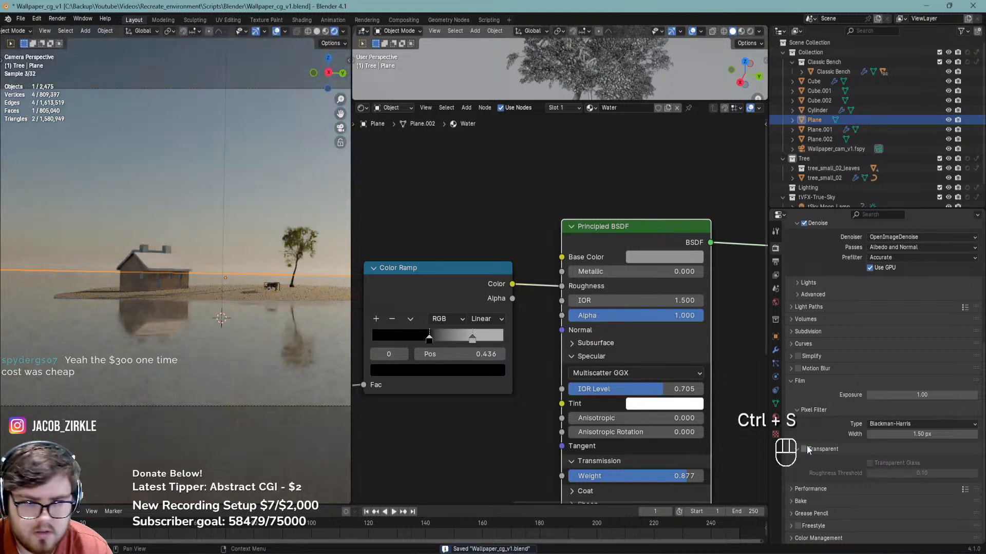
shift+middle_drag(324, 328, 211, 336)
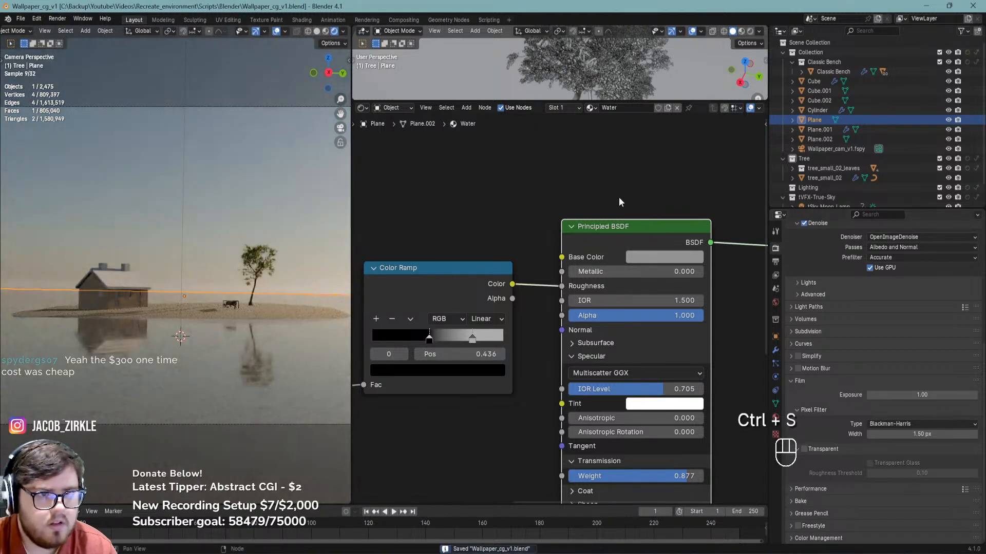
Compare the True-Sky scene with and without True-Haze, leaving the haze disabled
key(n)
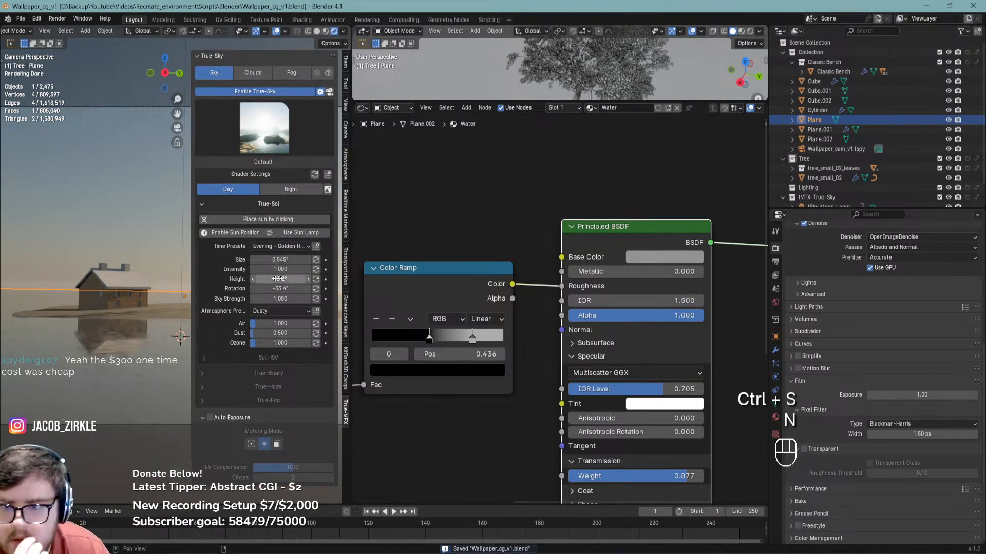
click(208, 387)
click(260, 417)
click(259, 417)
click(260, 416)
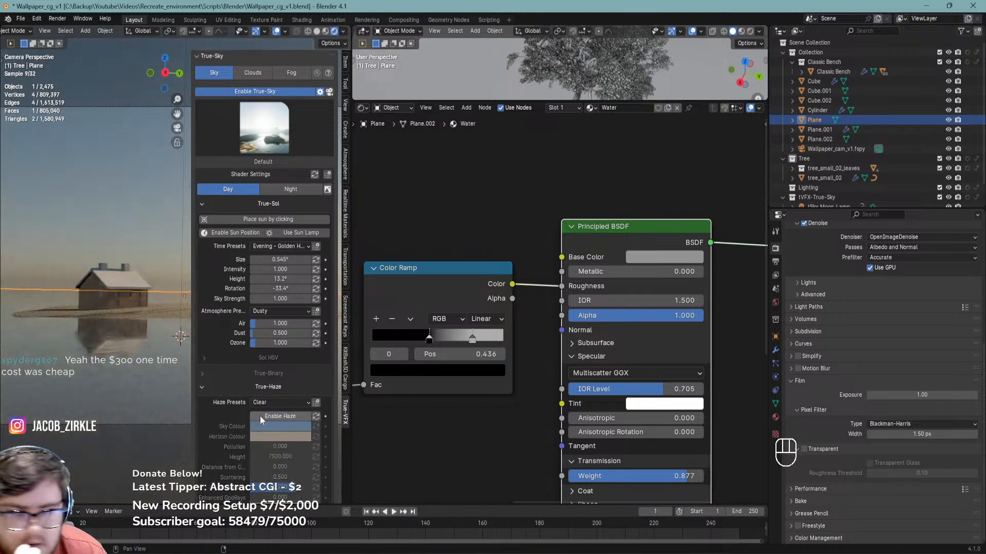
click(203, 387)
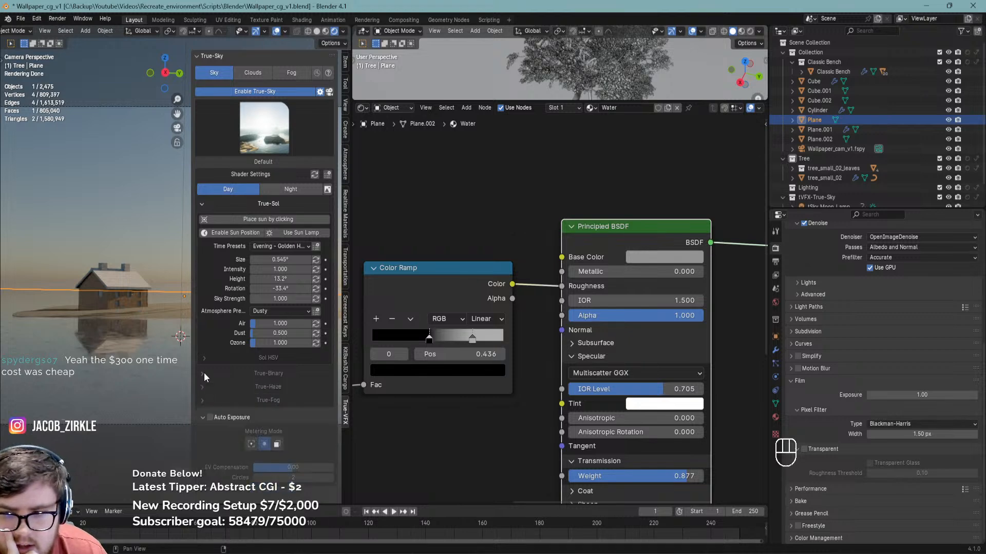
Compare the scene with and without True-Fog, leaving the fog disabled
click(204, 374)
click(207, 370)
click(205, 399)
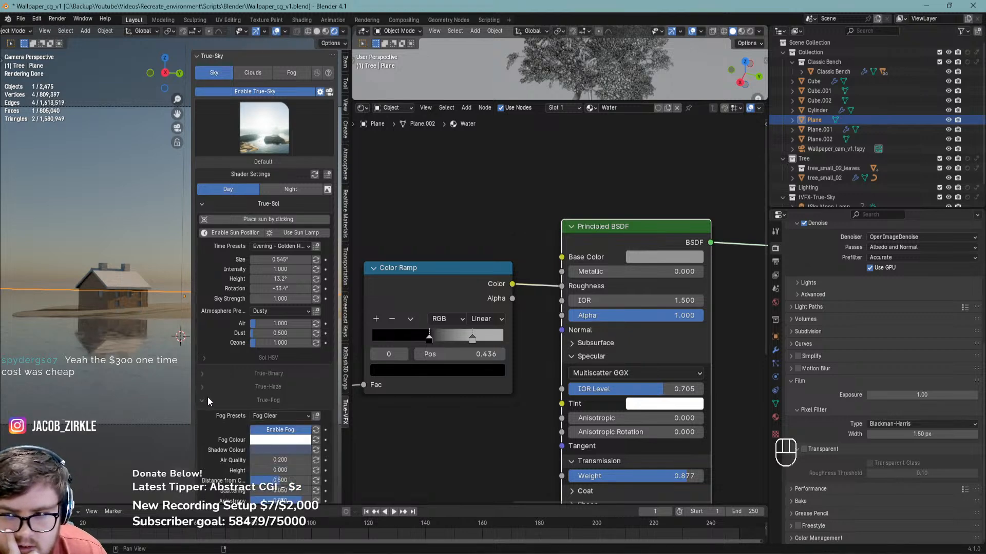
click(266, 430)
click(266, 430)
click(266, 430)
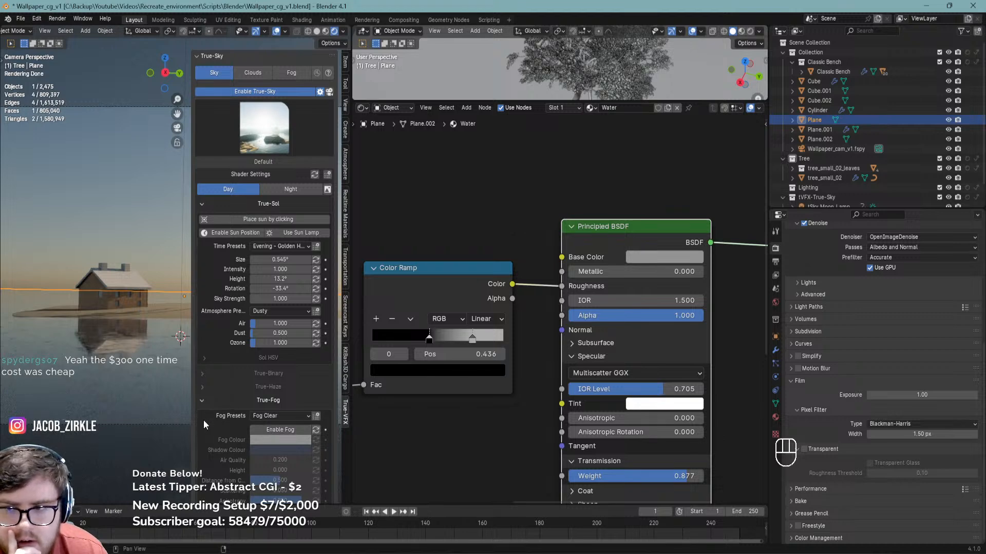
click(202, 400)
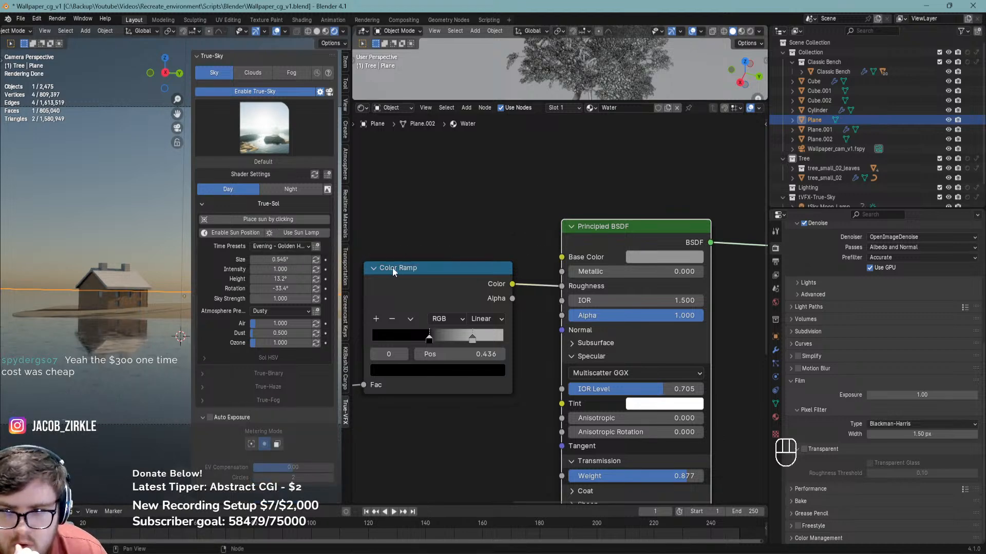
Set the True-Sky atmosphere preset to Clear, with Air 0.669, Dust 0 and Ozone 3.810
click(255, 312)
click(269, 325)
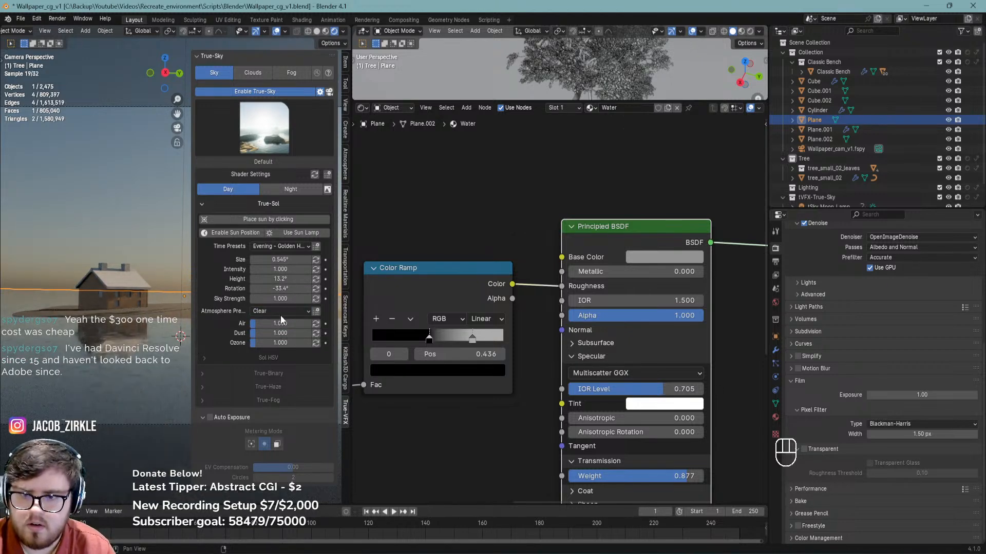
mouse_move(266, 334)
mouse_down()
mouse_move(250, 334)
mouse_move(275, 325)
mouse_move(259, 325)
mouse_move(248, 343)
mouse_move(268, 343)
mouse_up()
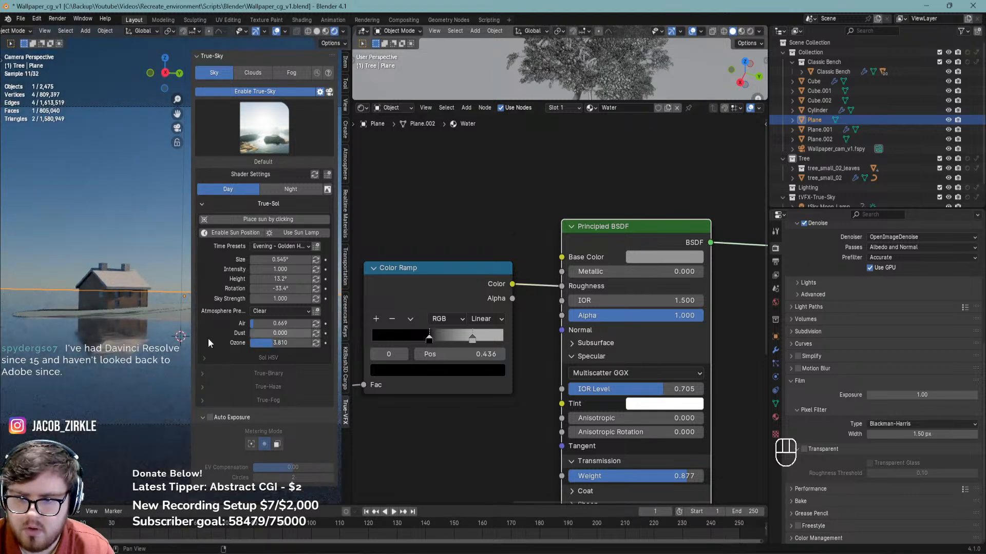
Hide the viewport sidebar, undo the last two True-Sky atmosphere changes, and save the file
key(n)
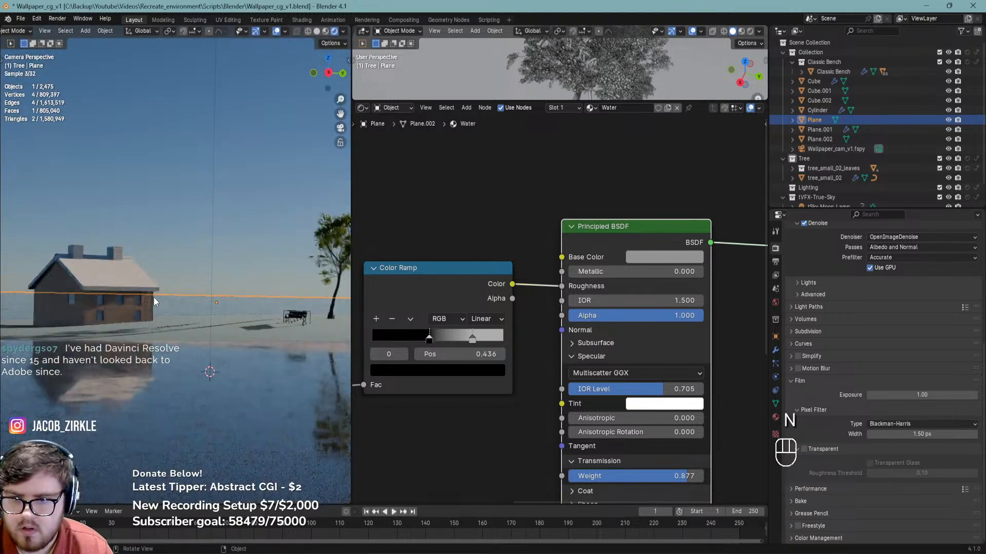
scroll(164, 302, up, 3)
shift+middle_drag(141, 306, 124, 303)
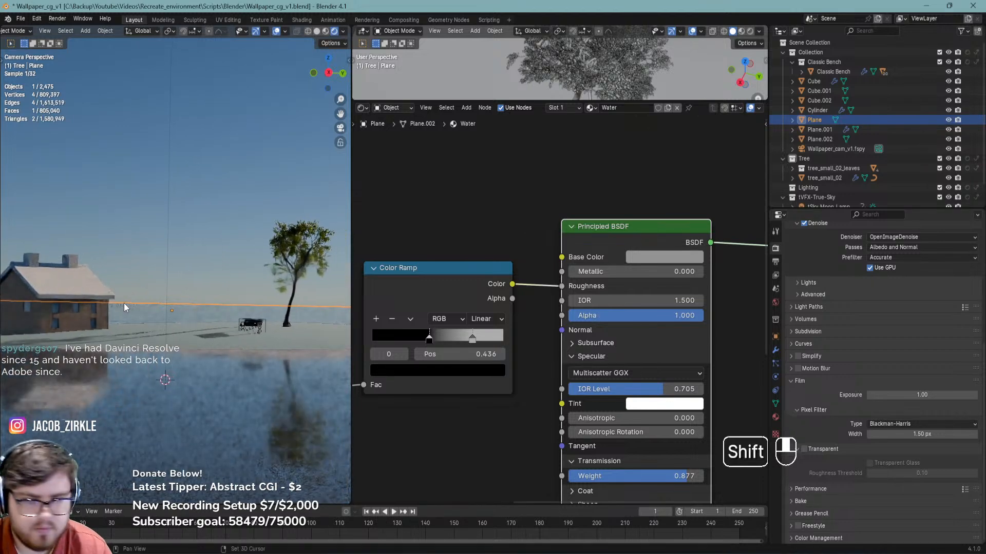
key(ctrl+z)
key(ctrl+z)
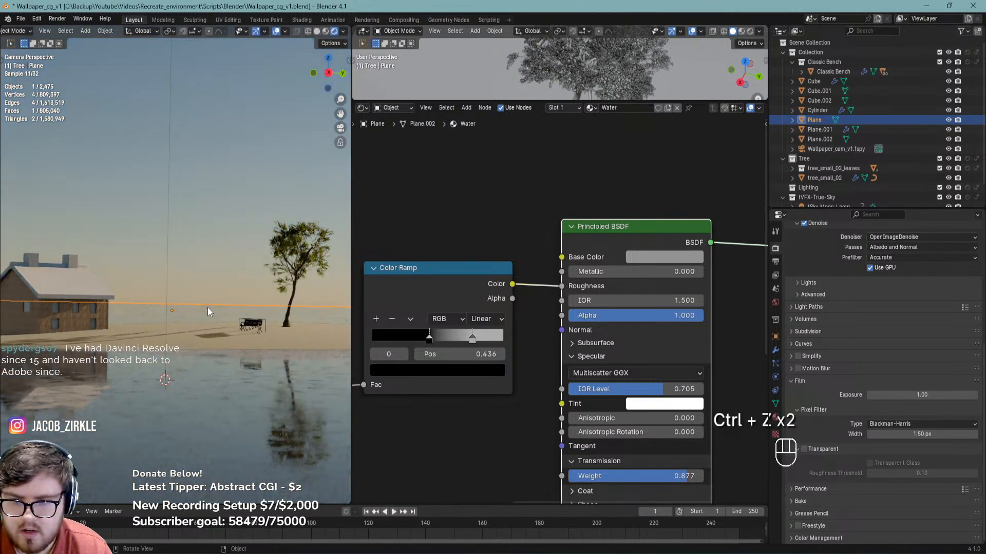
key(ctrl+s)
scroll(213, 307, down, 3)
key(ctrl+s)
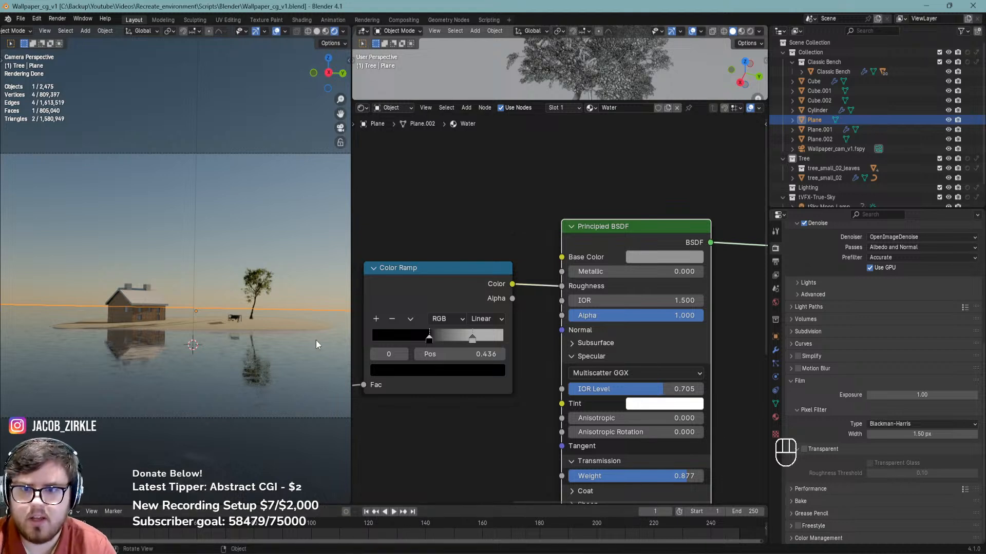
scroll(186, 280, up, 2)
key(ctrl+s)
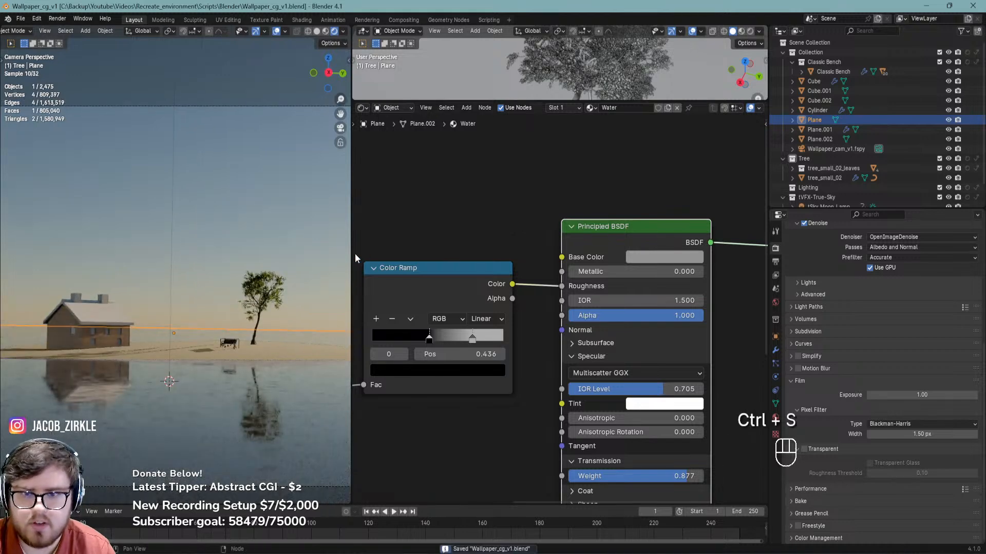
Widen the camera viewport, reframe it on the house, tree and water reflections, and save the file
drag(351, 258, 515, 264)
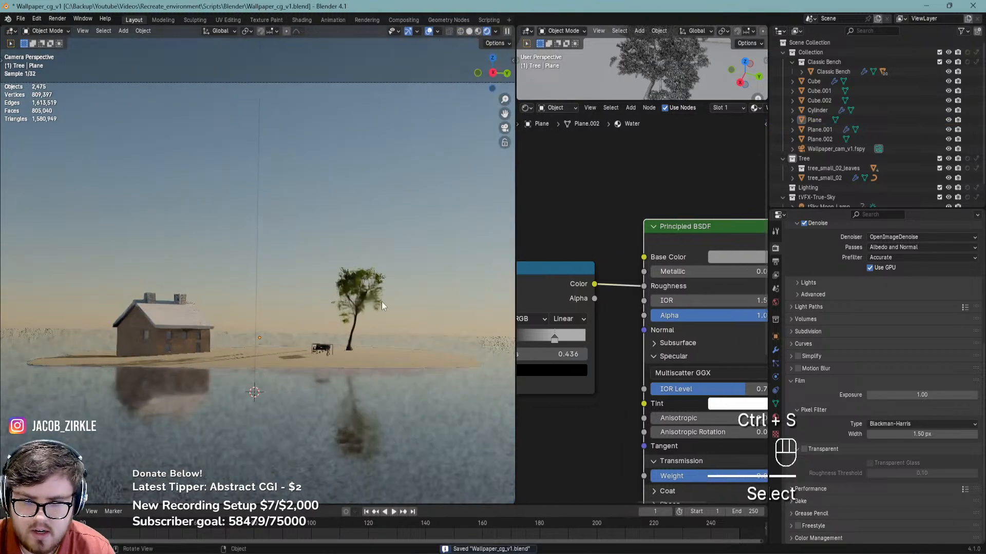
scroll(342, 324, down, 2)
shift+middle_drag(343, 324, 357, 327)
key(ctrl+s)
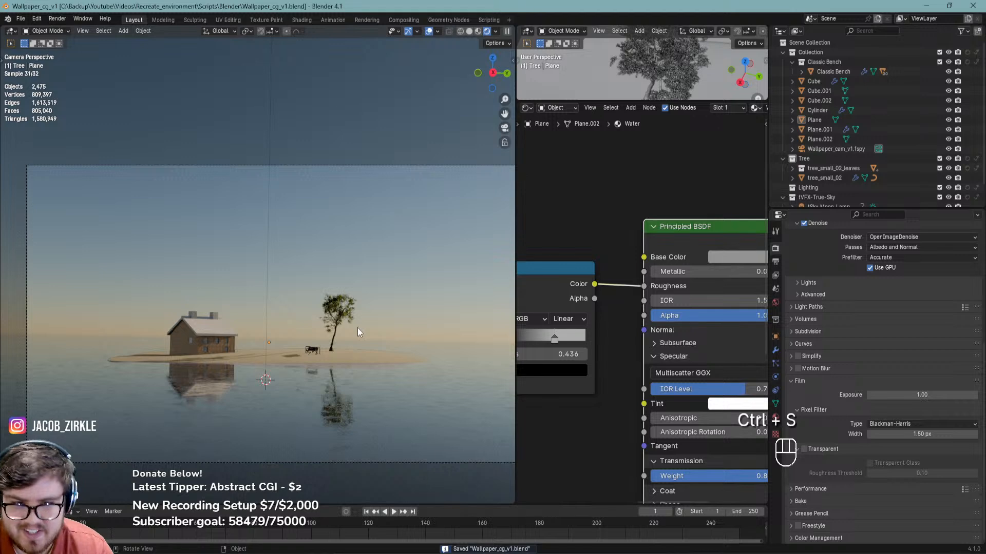
scroll(378, 313, down, 1)
shift+middle_drag(377, 312, 244, 340)
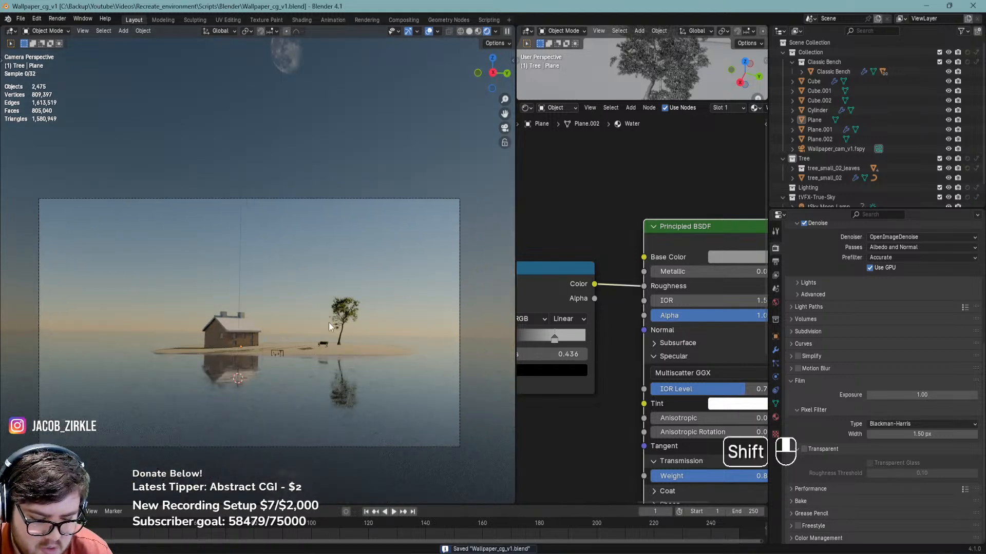
scroll(329, 322, up, 1)
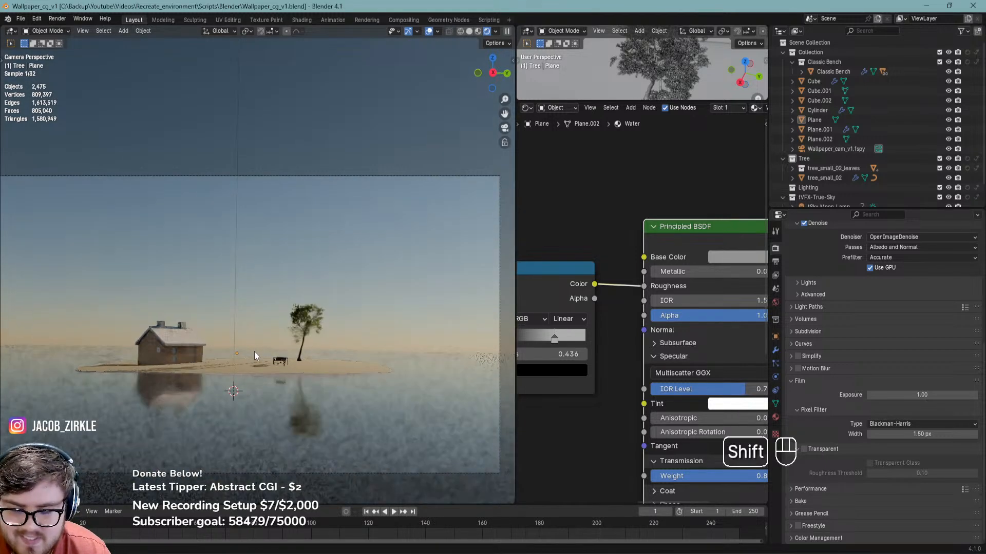
scroll(250, 372, up, 2)
shift+middle_drag(249, 374, 255, 337)
key(ctrl+s)
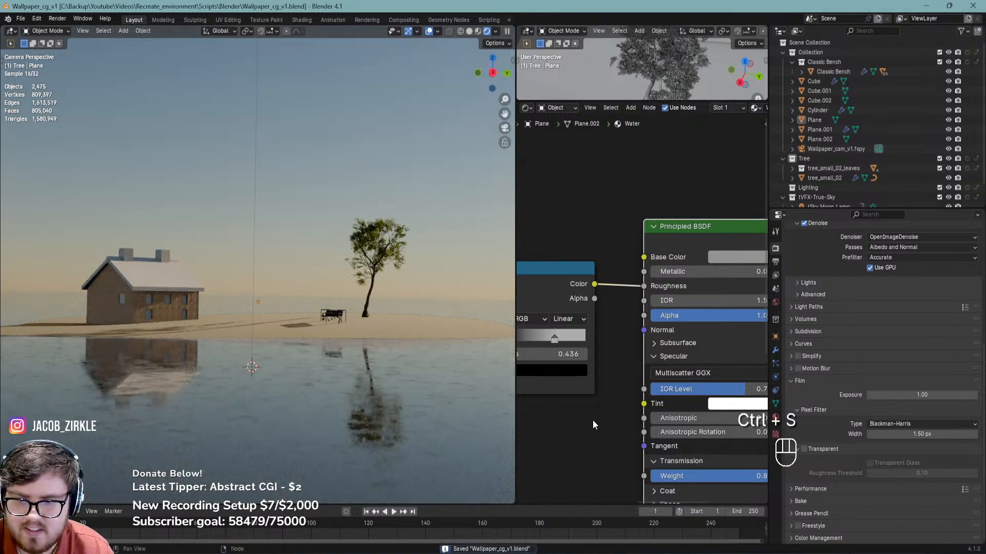
Mute and unmute the Color Ramp feeding the Water material's roughness to compare the reflections
scroll(590, 418, up, 3)
middle_drag(561, 418, 748, 390)
scroll(738, 388, down, 6)
click(720, 289)
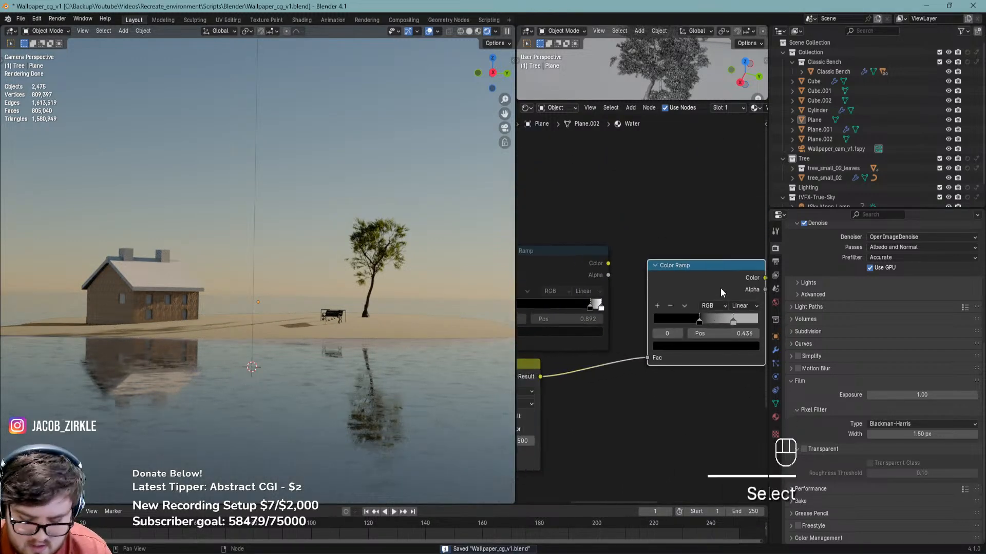
key(m)
key(m)
Move the roughness Color Ramp's black stop to position 0 and set the light stop's colour Value to 0.168
middle_drag(670, 367, 550, 411)
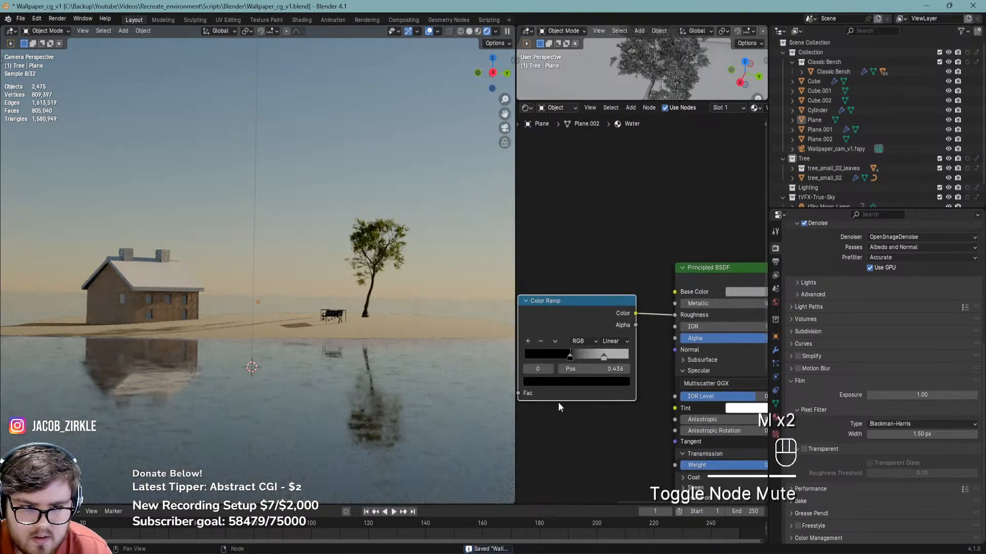
scroll(557, 400, up, 2)
drag(575, 334, 483, 344)
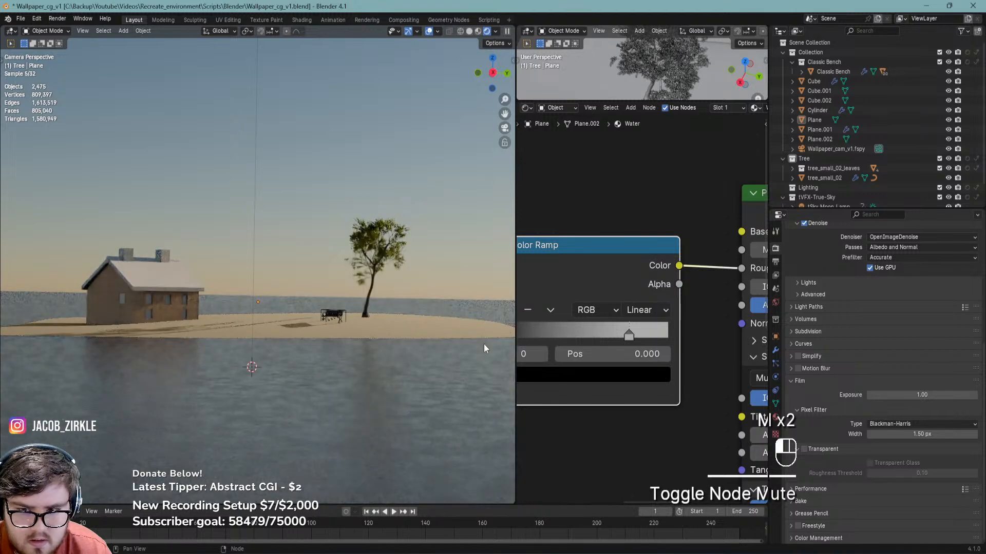
middle_drag(552, 382, 611, 365)
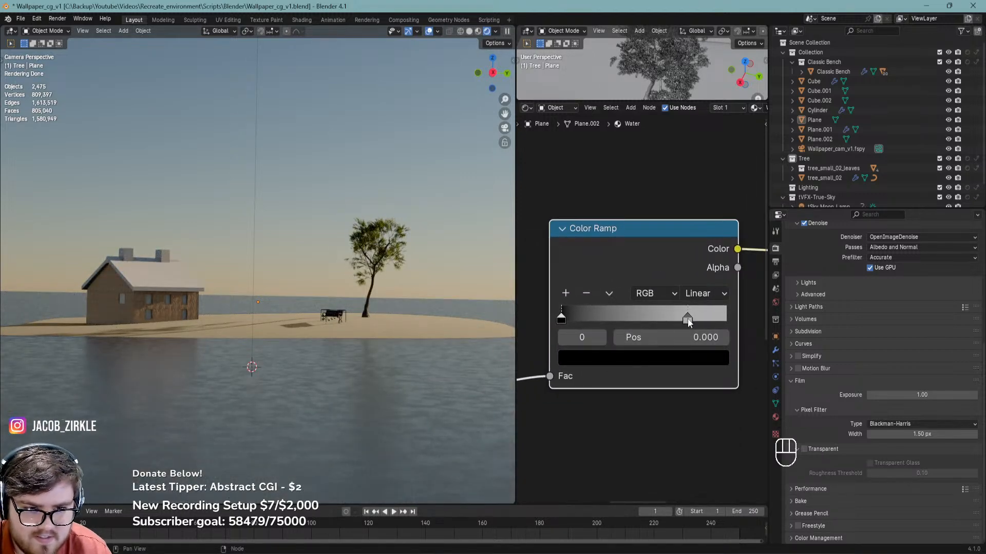
click(688, 318)
click(668, 357)
drag(710, 228, 715, 178)
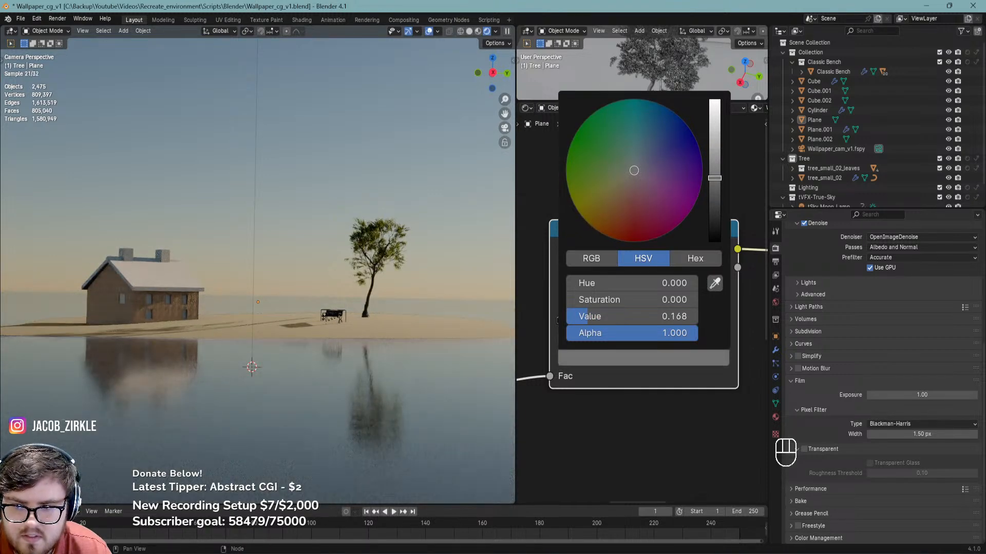
Try other Color Ramp stop positions, leave the black stop at 0 and the grey stop at 0.692, and save the file
drag(688, 318, 742, 312)
click(604, 318)
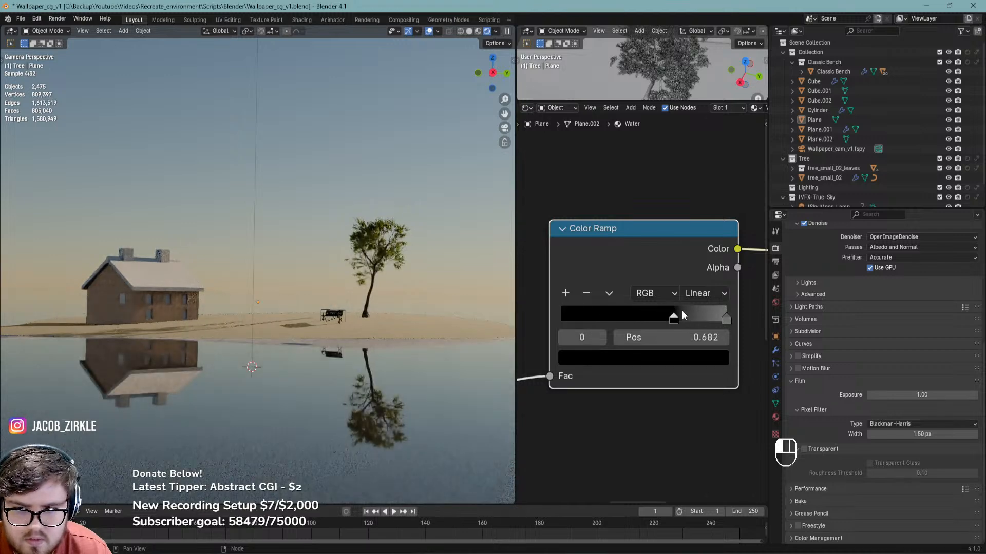
drag(664, 310, 554, 321)
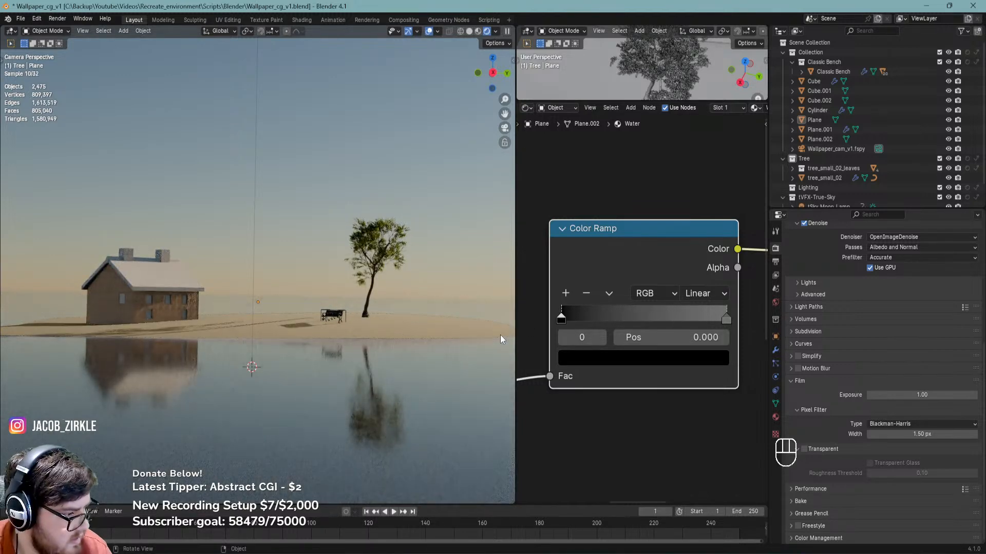
drag(719, 321, 669, 321)
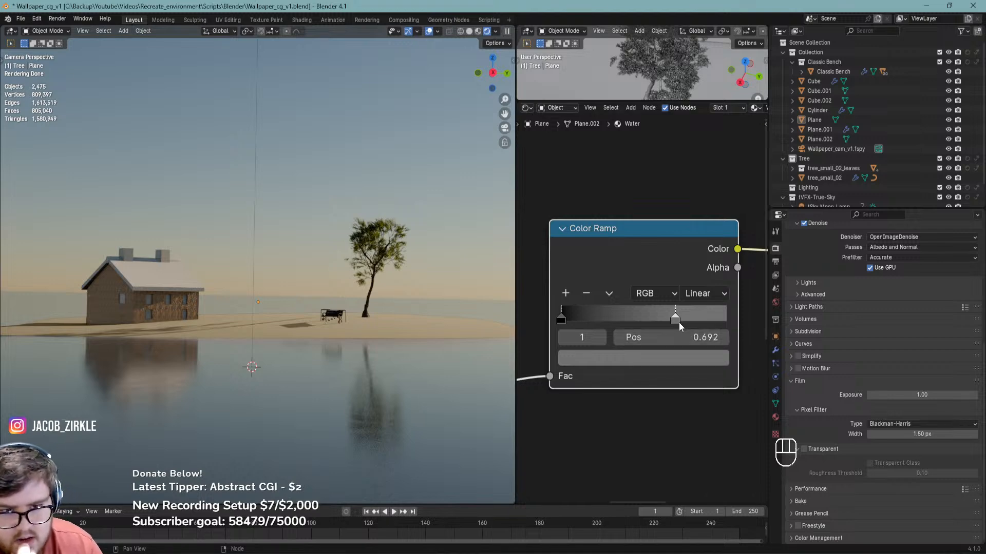
scroll(392, 429, up, 5)
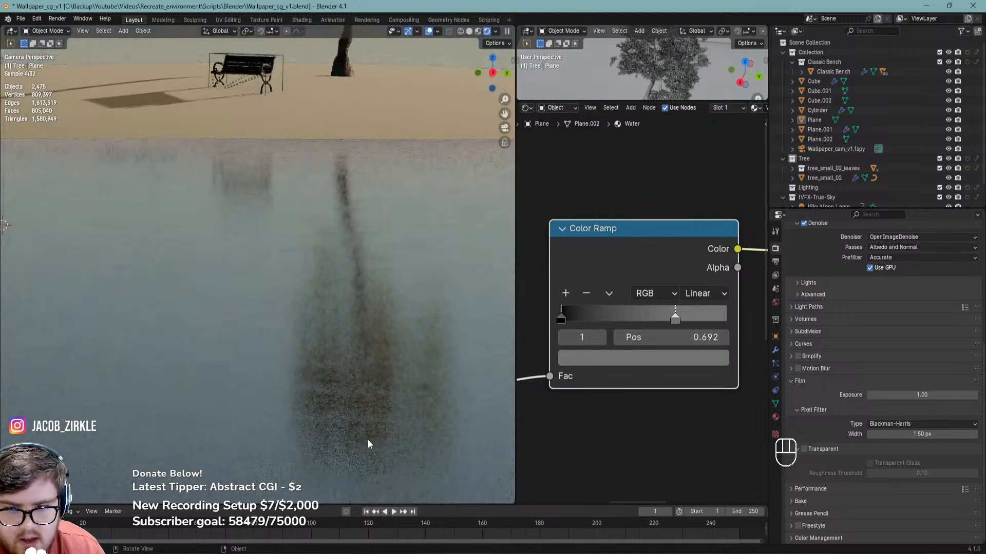
scroll(356, 367, down, 5)
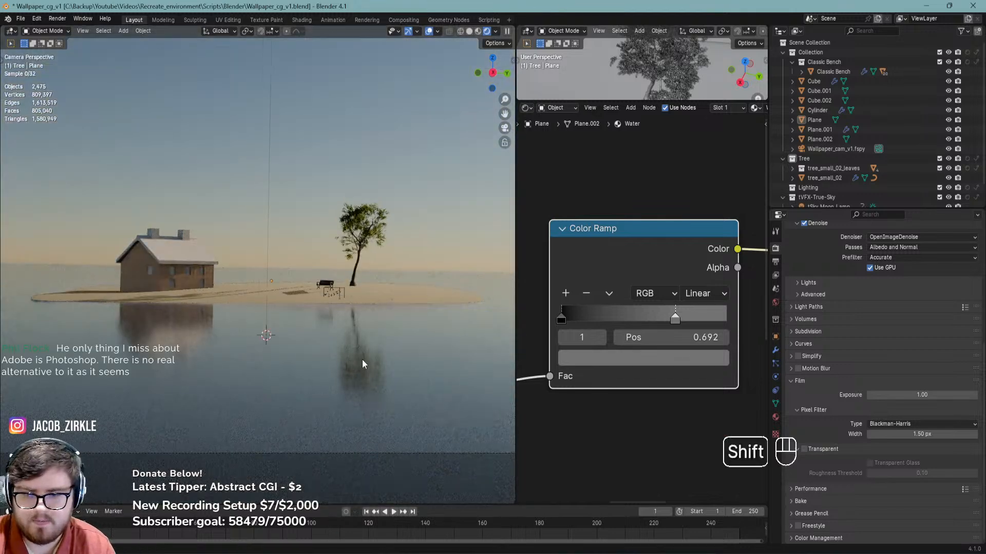
key(ctrl+s)
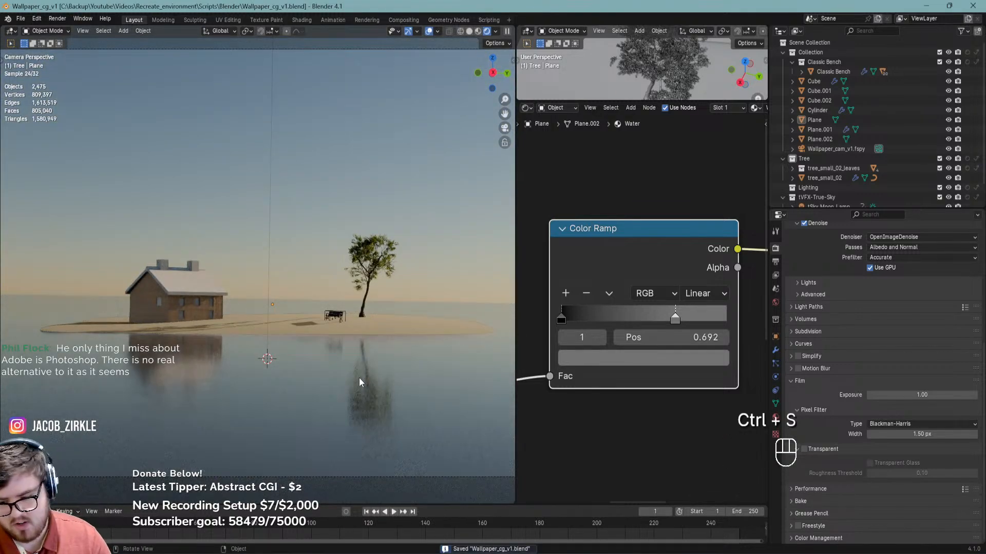
Switch to the Opera browser, search for "creative cloud pricing" and open Adobe's Creative Cloud plans page
key(super)
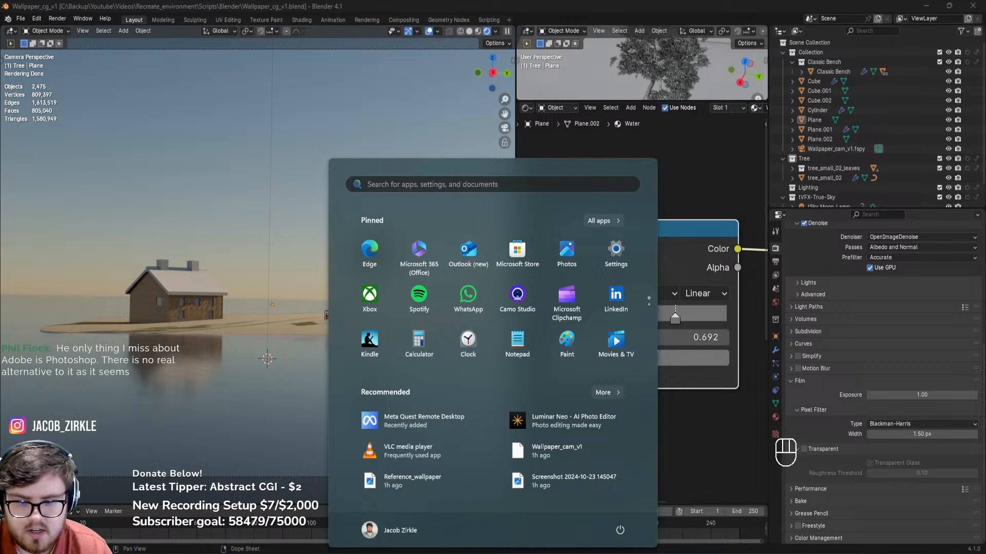
mouse_move(324, 553)
click(411, 514)
click(469, 28)
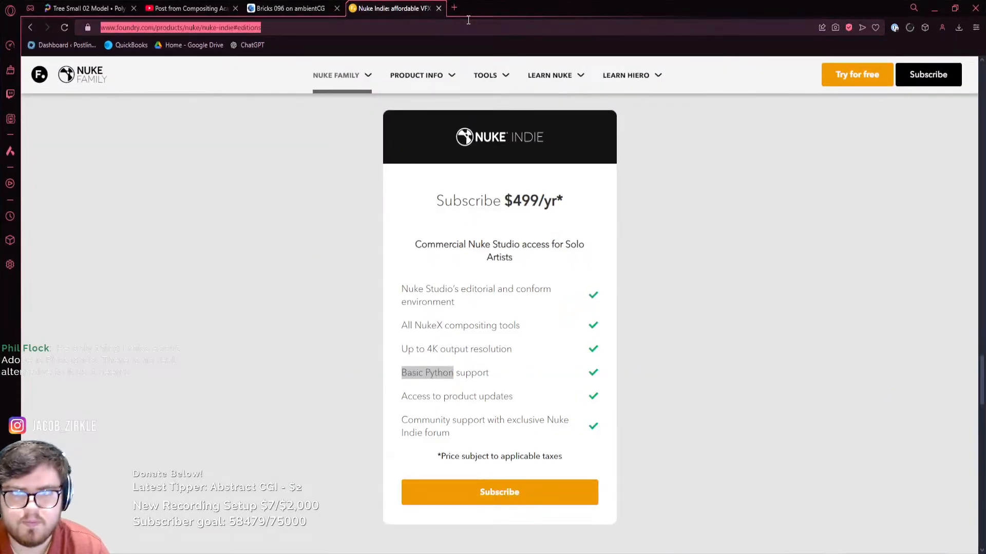
text(creative cloud pricing)
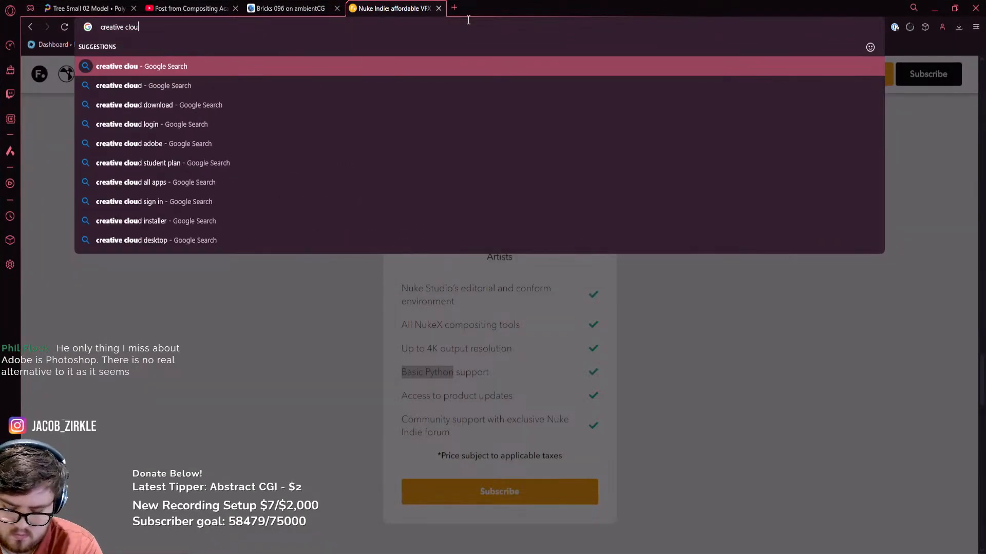
key(Return)
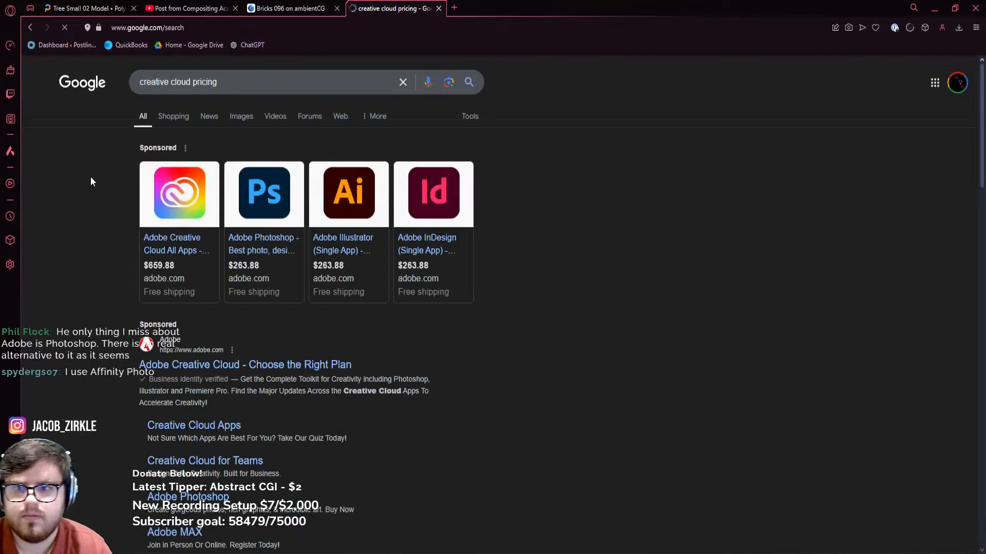
click(181, 368)
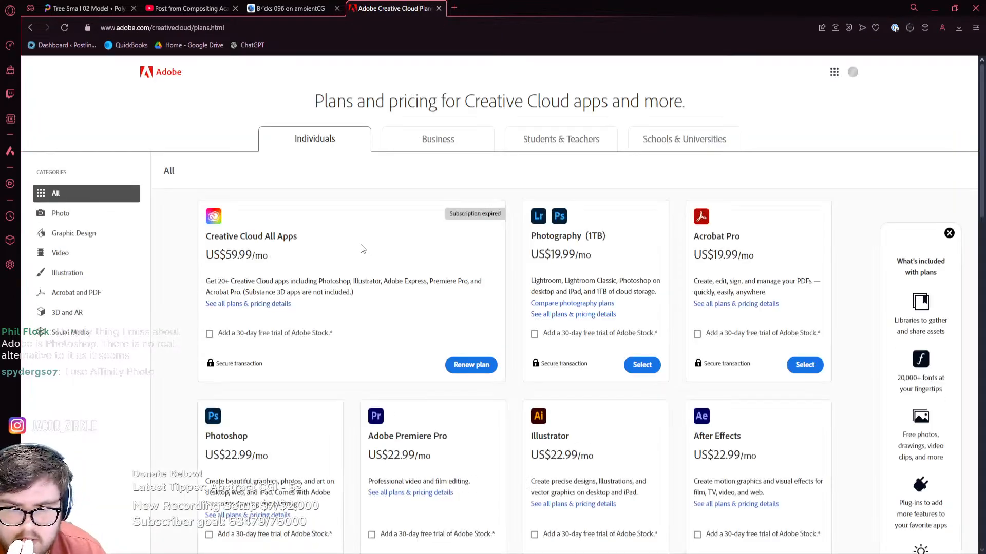
Highlight Photoshop's monthly price, calculate its yearly cost as 23*12 with Windows search, and close the result window
scroll(289, 297, down, 2)
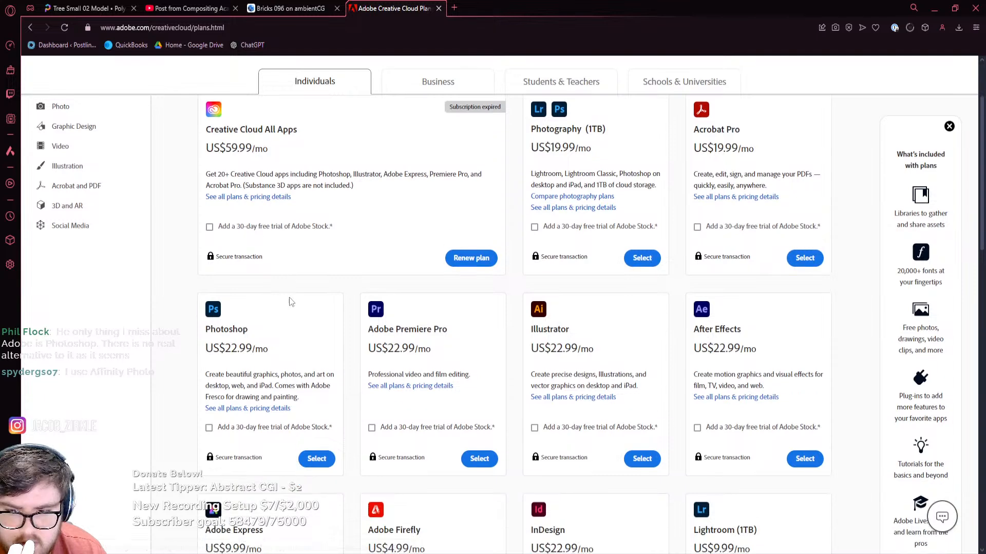
double_click(247, 349)
mouse_move(315, 552)
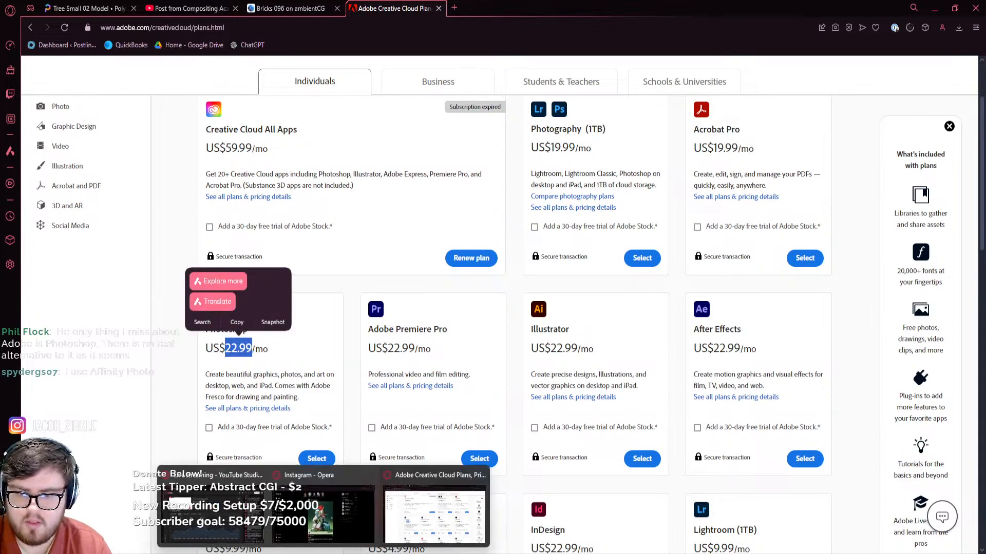
key(super)
text(23*12=)
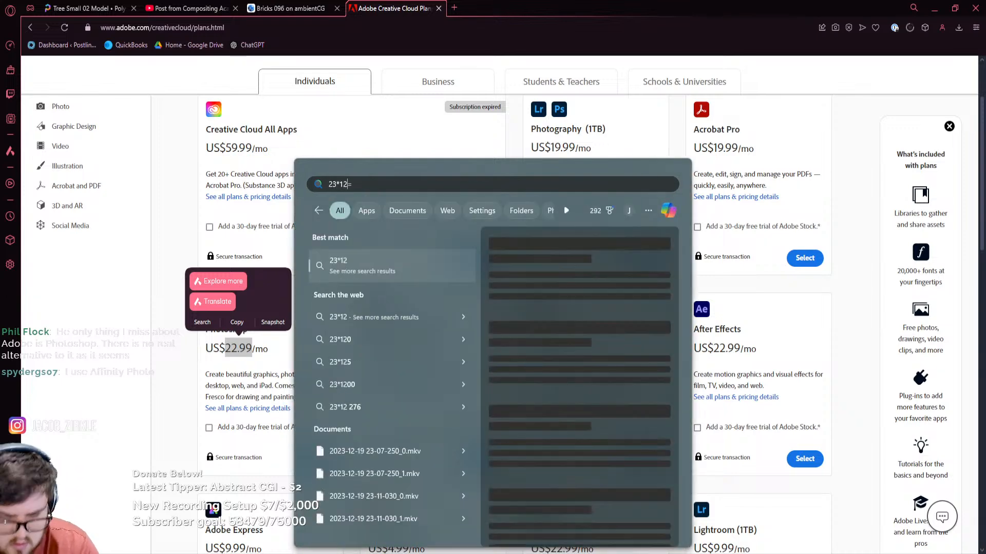
key(Return)
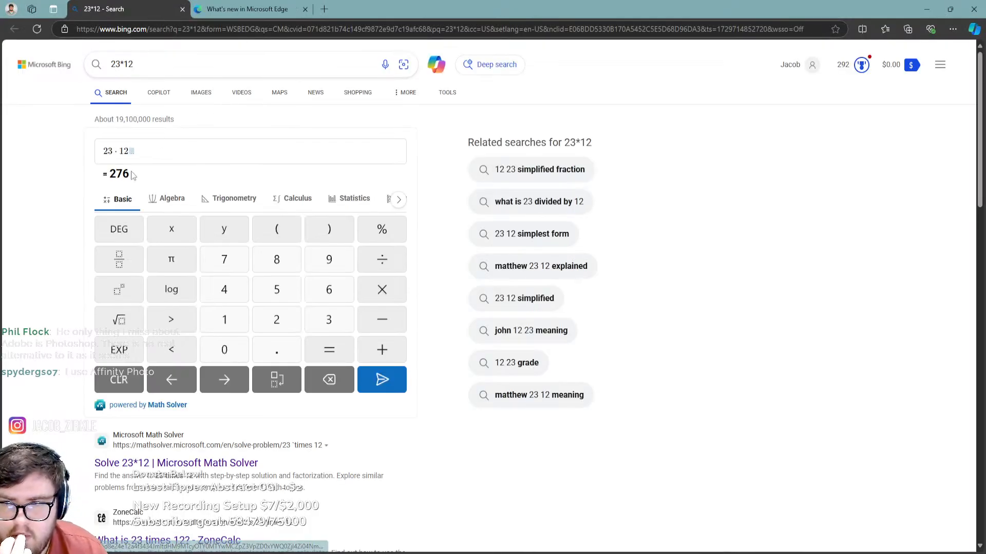
click(974, 15)
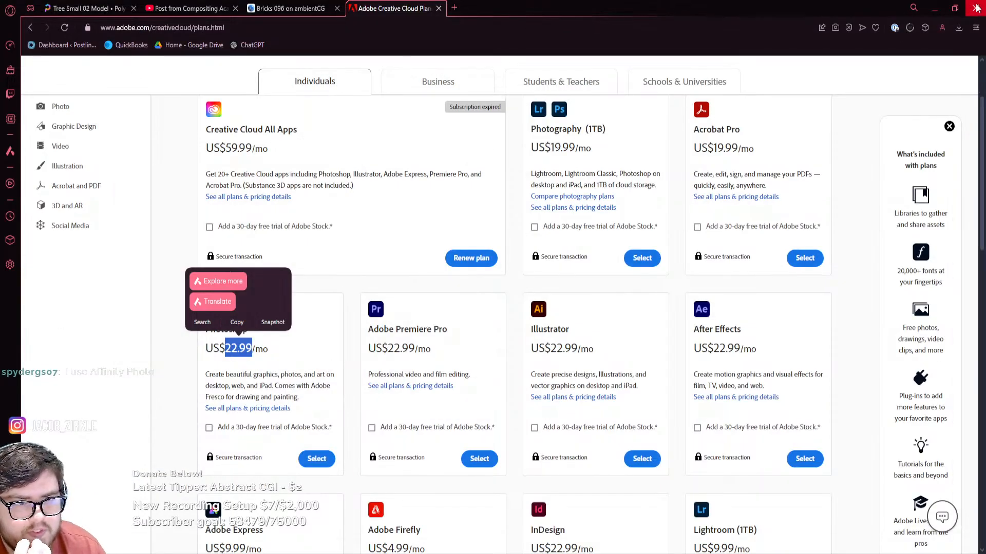
Highlight the Creative Cloud All Apps monthly price and calculate its yearly cost as 60*12 with Windows search
click(866, 158)
scroll(370, 197, up, 3)
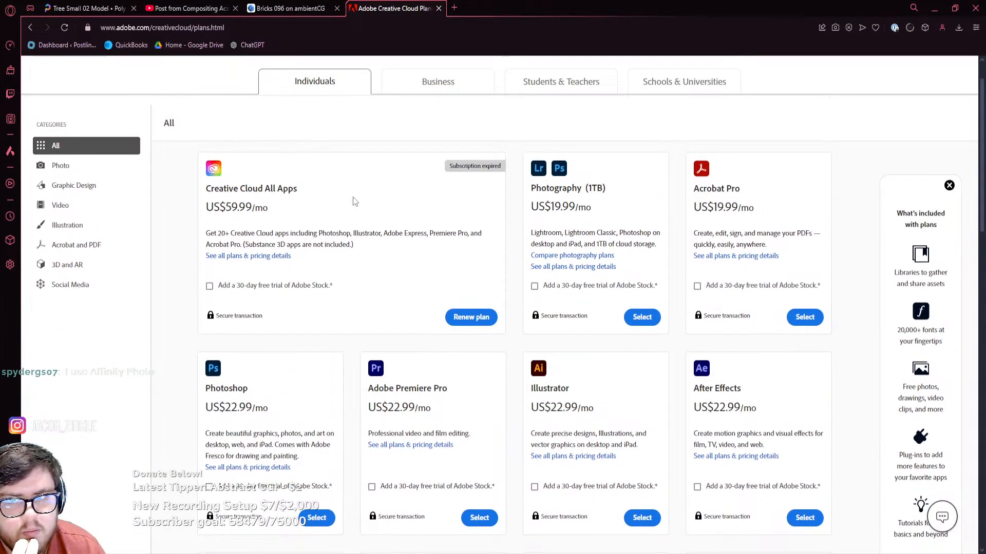
double_click(236, 255)
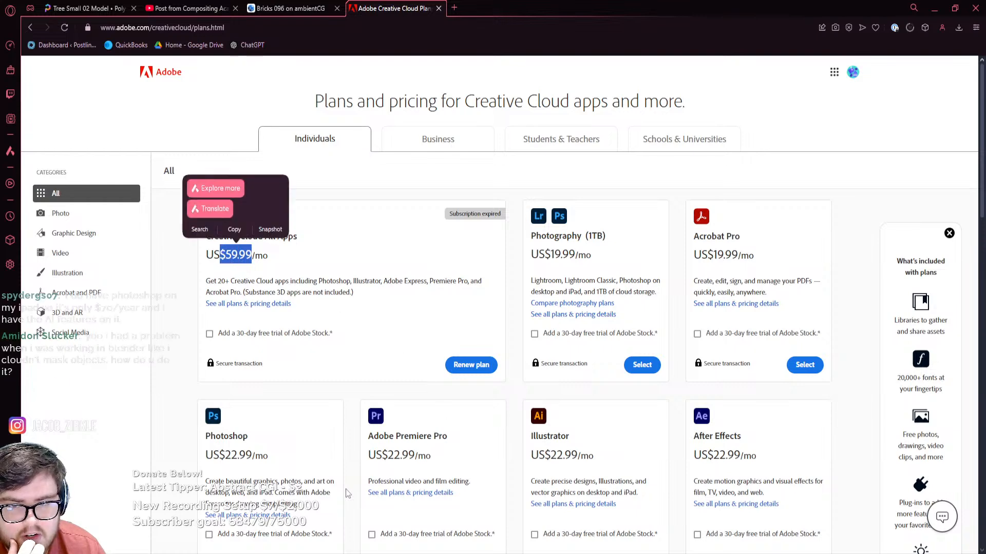
key(super)
text(60)
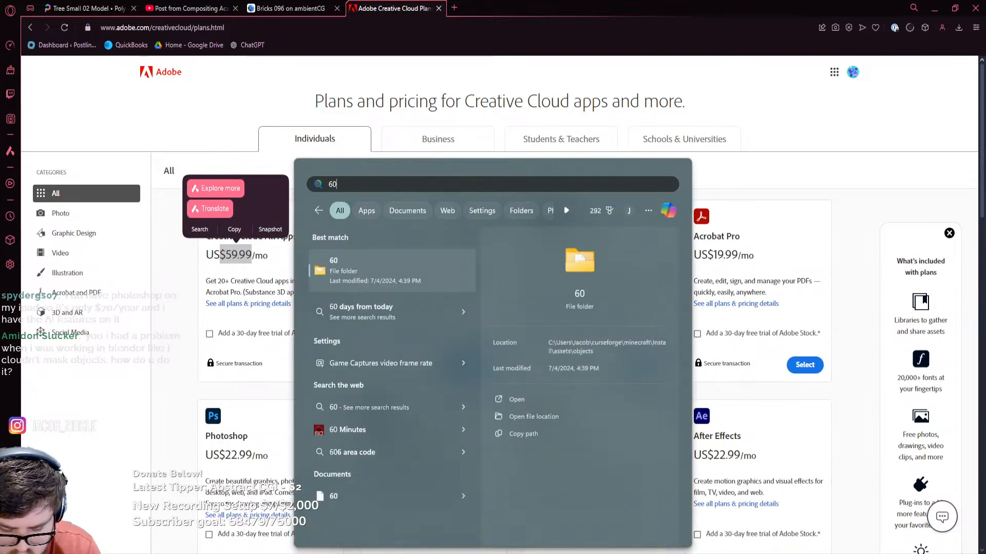
text(*12=)
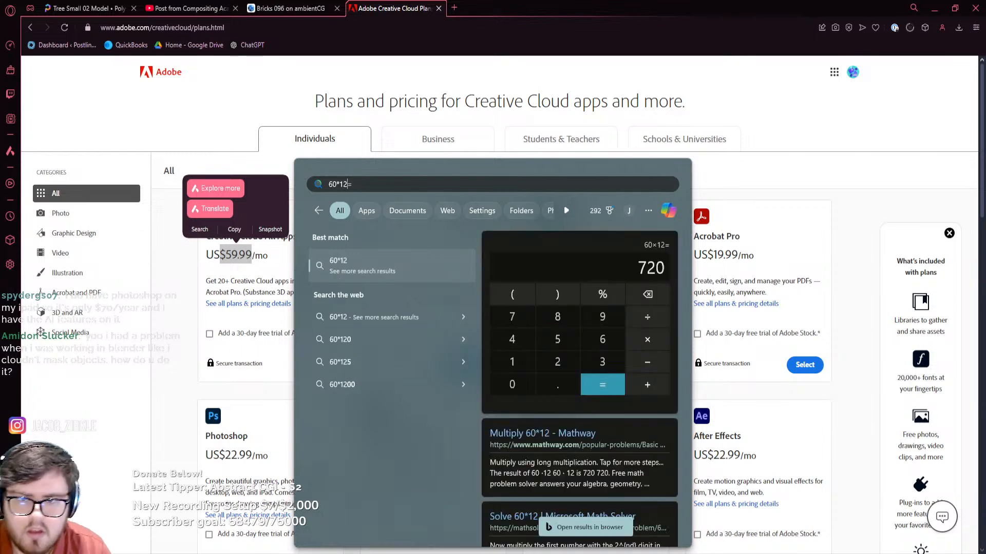
Dismiss the search results, close the Adobe Creative Cloud page and minimize the browser to return to Blender
click(822, 180)
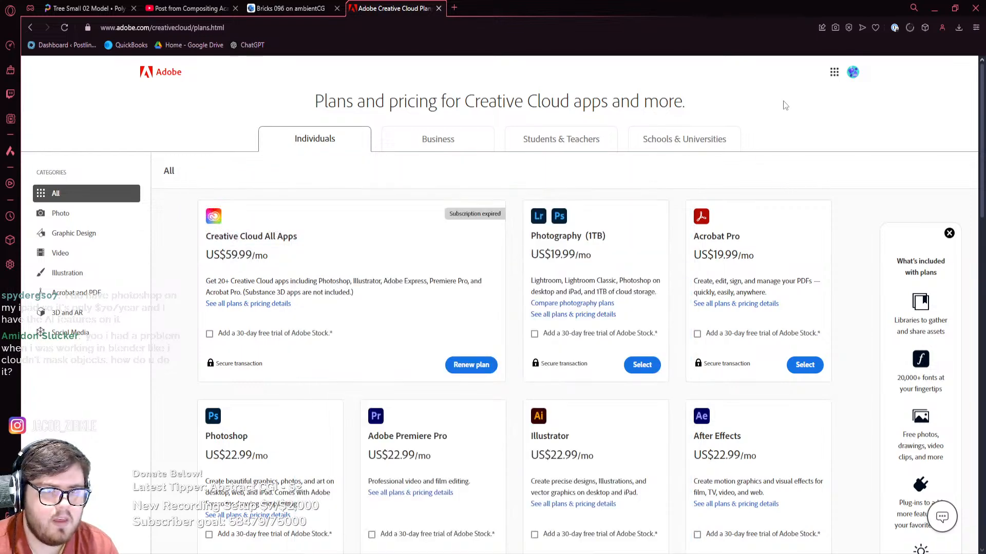
click(439, 8)
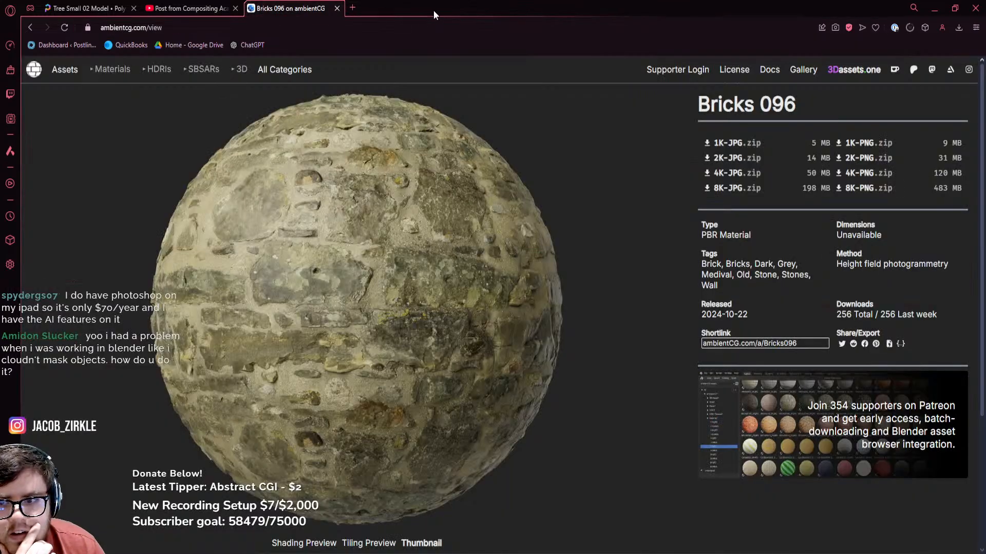
click(935, 8)
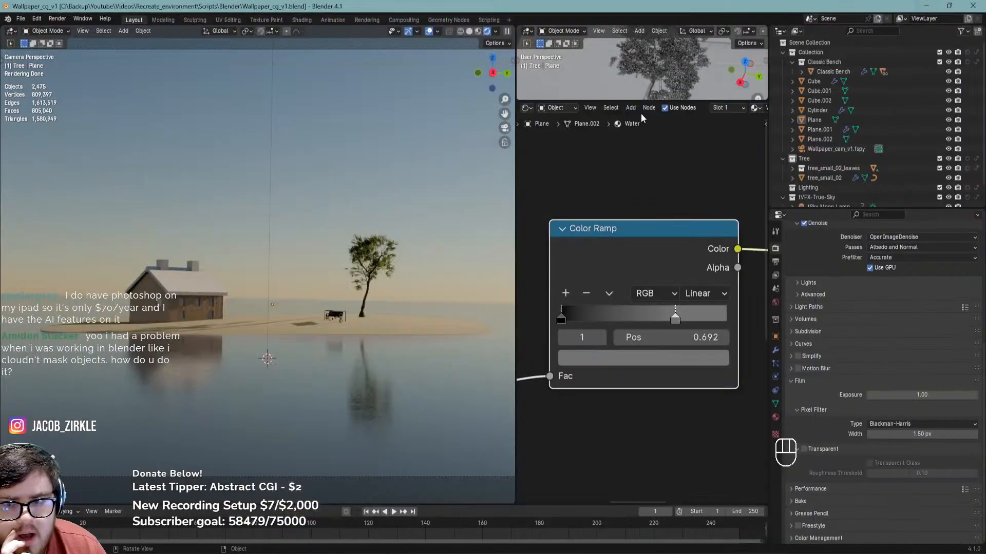
Select the house walls, set the Displacement scale of their Stone_wall material to 0.05 and save the file
scroll(220, 303, up, 10)
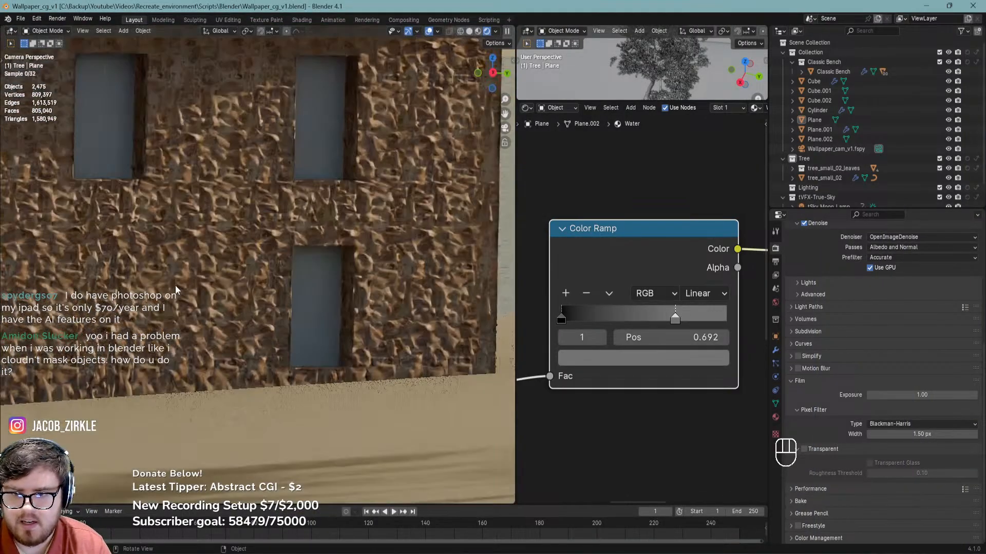
scroll(176, 290, up, 5)
key(ctrl+s)
scroll(632, 402, down, 5)
click(354, 314)
scroll(621, 411, up, 3)
scroll(613, 460, up, 1)
middle_drag(593, 457, 634, 346)
drag(589, 312, 602, 285)
scroll(621, 415, up, 2)
middle_drag(637, 397, 666, 398)
key(ctrl+s)
click(689, 425)
text(0.05)
key(Return)
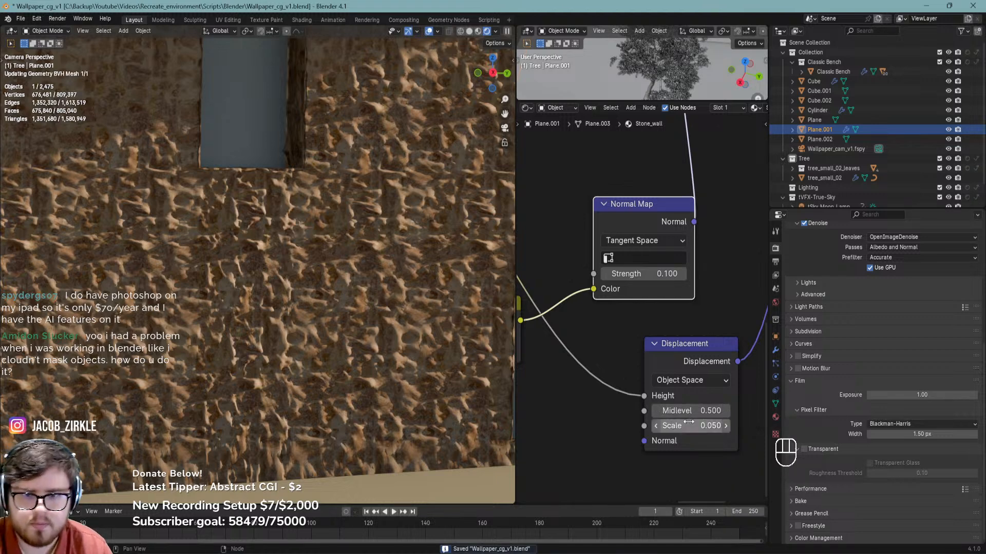
key(ctrl+s)
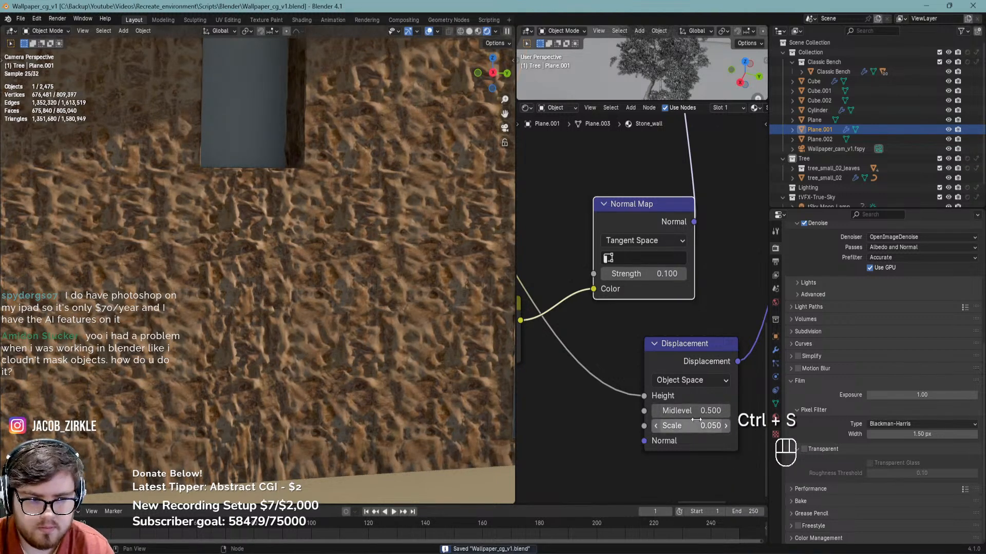
Halve the Stone_wall material's Displacement scale to 0.025 and save the file
click(696, 422)
key(End)
text(/2)
key(Return)
scroll(330, 339, down, 5)
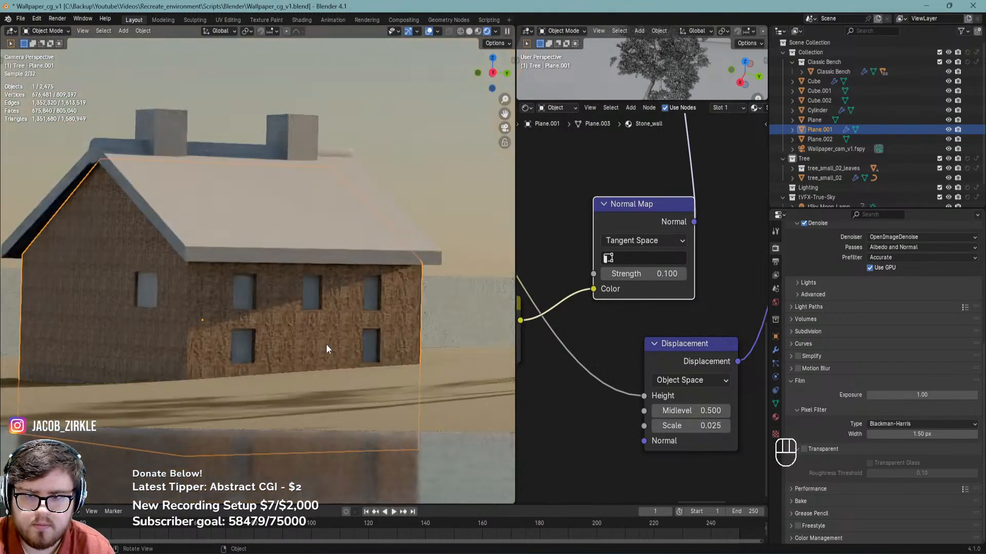
shift+middle_drag(414, 328, 283, 395)
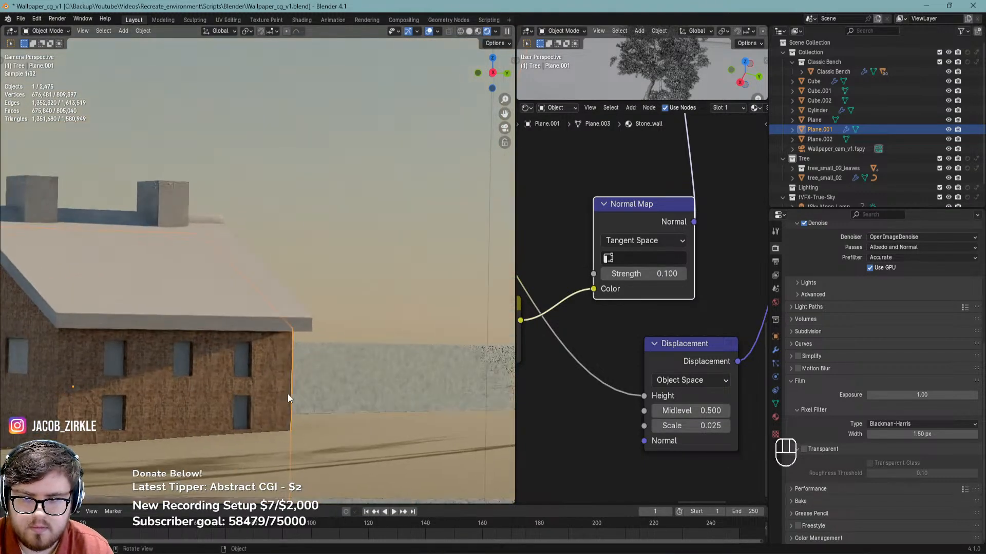
scroll(284, 395, down, 5)
shift+middle_drag(245, 347, 272, 352)
key(ctrl+s)
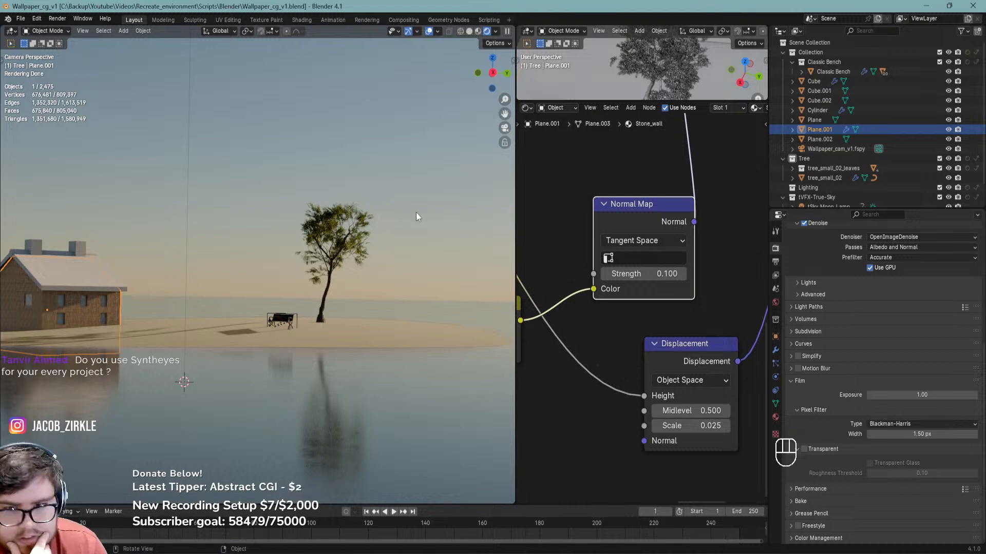
Try Indirect Only on the Classic Bench collection, check the bench on the island, and turn Indirect Only off again
click(326, 343)
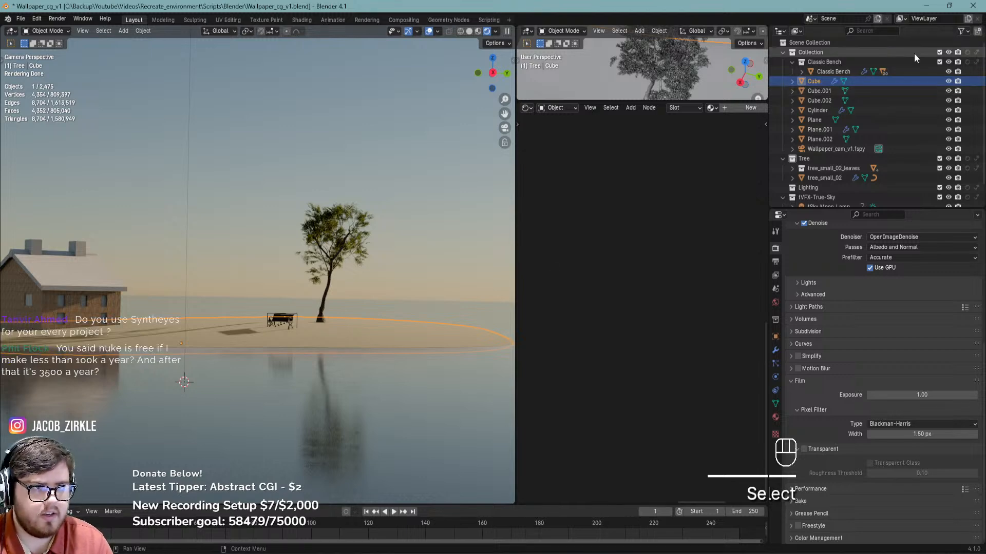
click(976, 62)
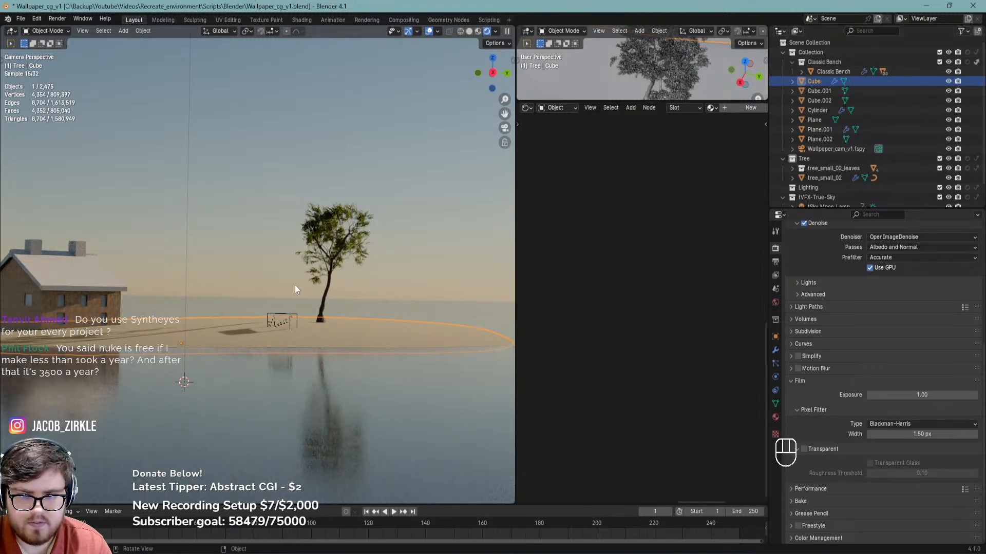
scroll(260, 346, up, 5)
shift+middle_drag(330, 287, 320, 311)
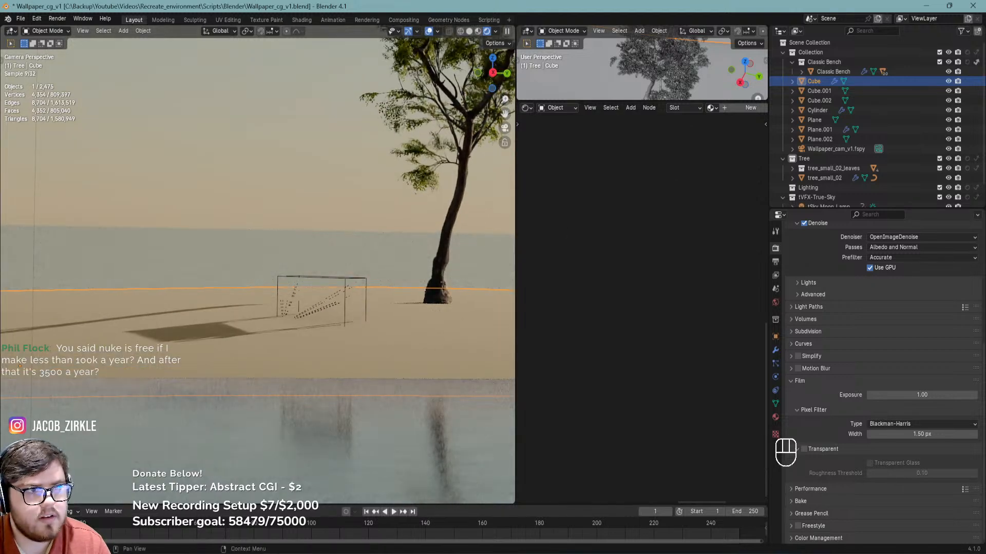
click(977, 62)
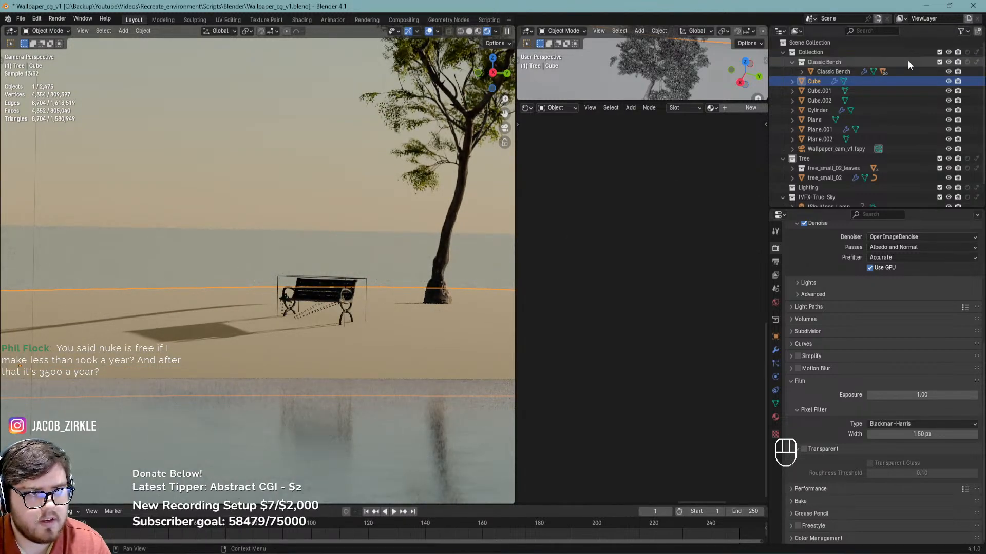
scroll(362, 255, down, 5)
shift+middle_drag(361, 254, 297, 302)
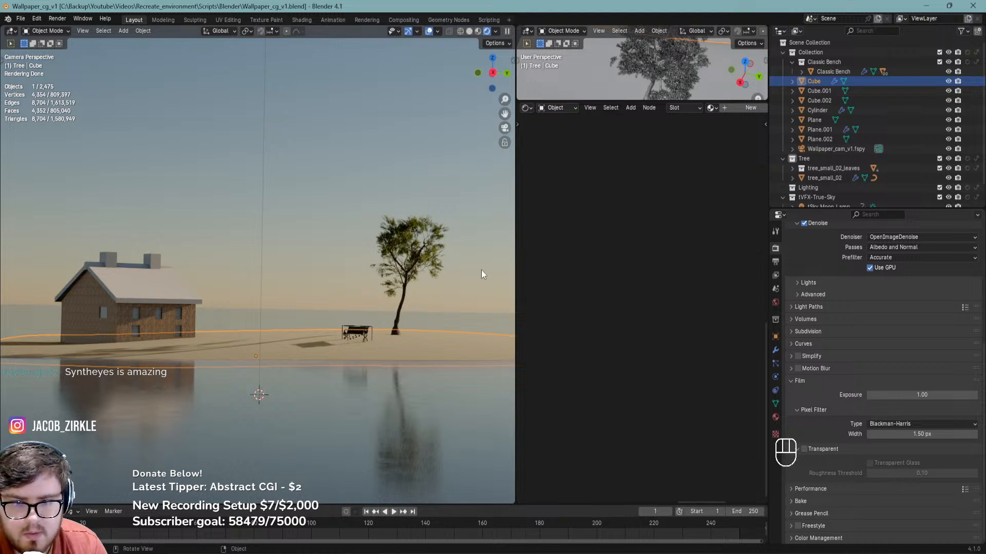
Examine the island, house and water reflections in the rendered camera view and save the file
click(401, 351)
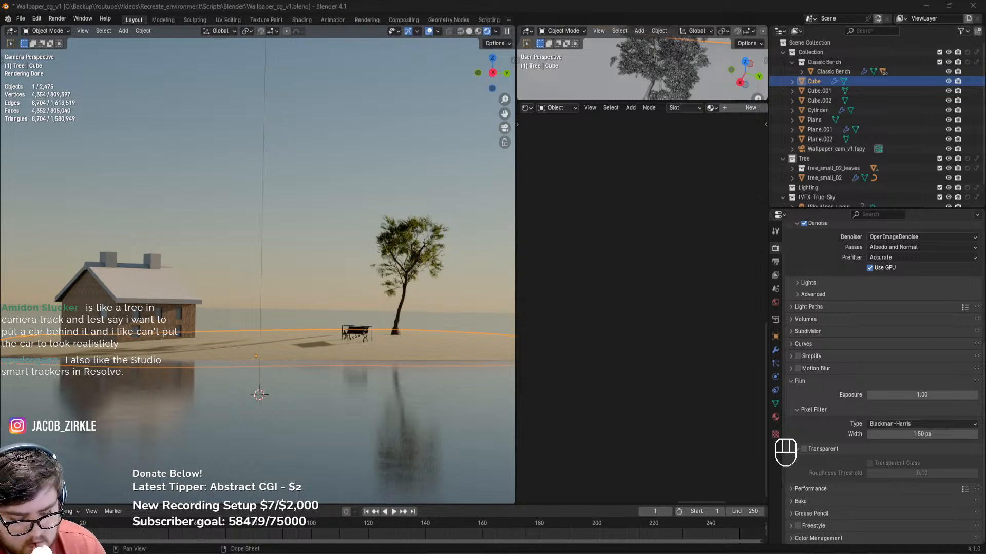
scroll(375, 310, down, 2)
mouse_move(375, 322)
shift+middle_down()
mouse_move(338, 329)
mouse_move(371, 328)
shift+middle_up()
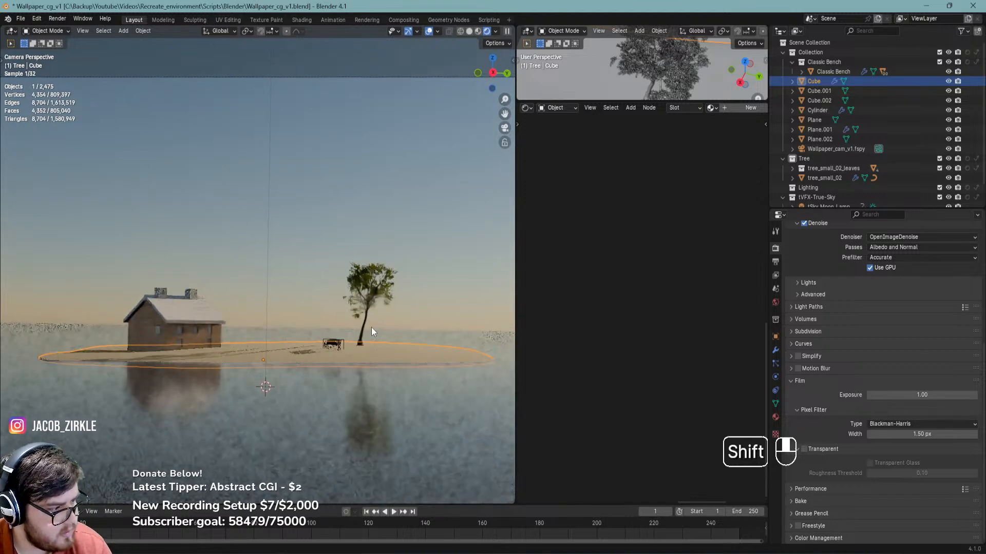
key(ctrl+s)
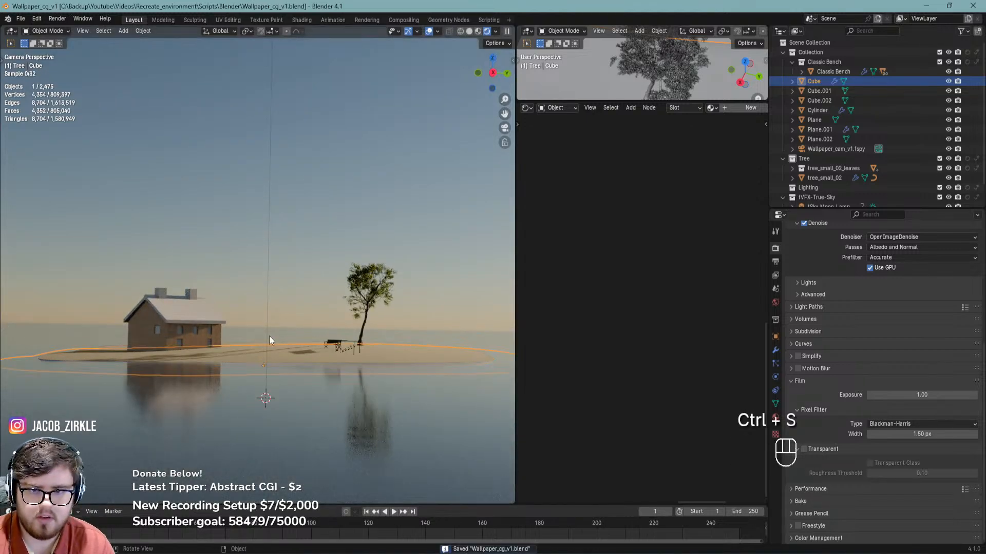
scroll(267, 340, up, 2)
scroll(292, 341, down, 1)
shift+middle_drag(295, 343, 359, 326)
scroll(282, 322, up, 1)
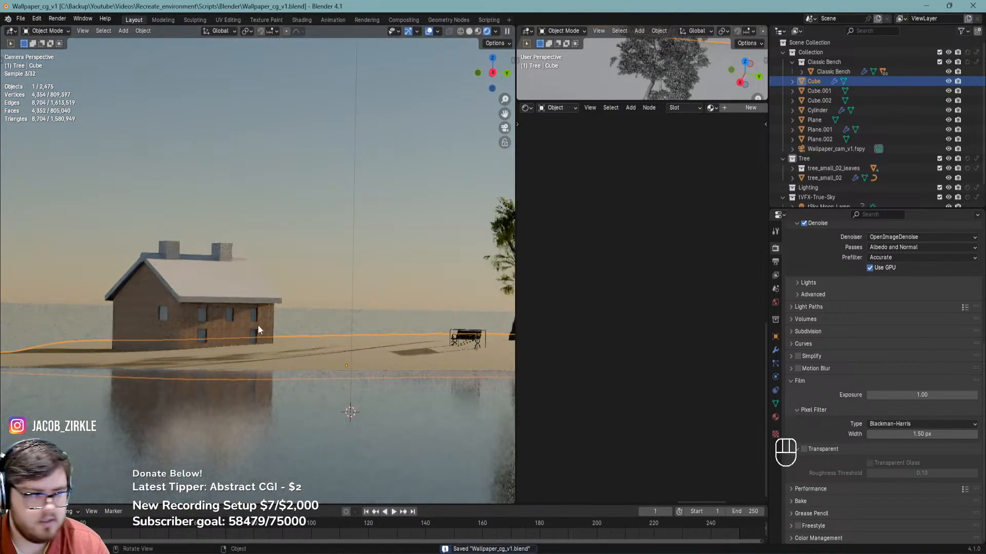
scroll(250, 325, up, 3)
key(ctrl+s)
Select the house roof, examine the stone walls up close and from the full camera view, and save the file
click(211, 266)
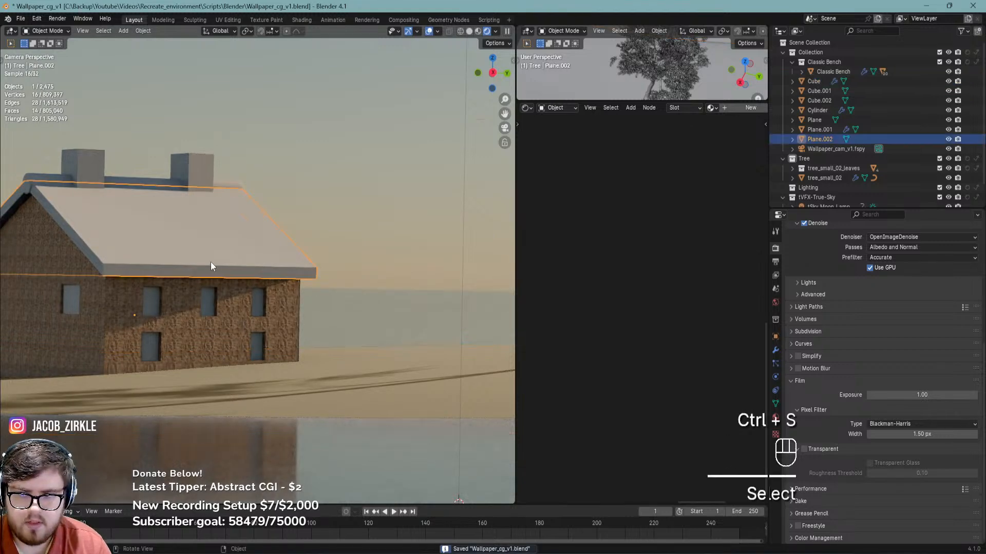
key(ctrl+s)
scroll(285, 303, down, 4)
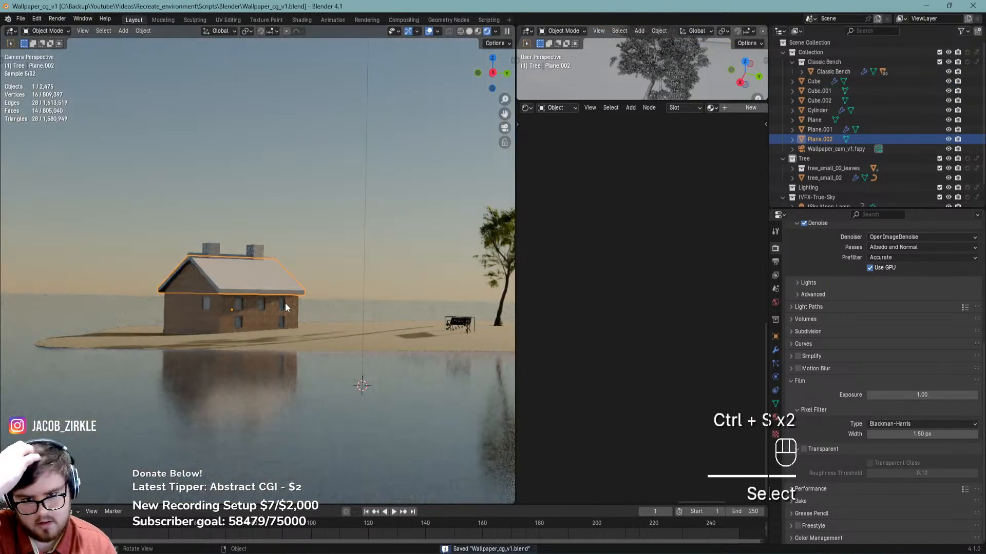
shift+middle_drag(428, 283, 363, 327)
scroll(362, 327, down, 2)
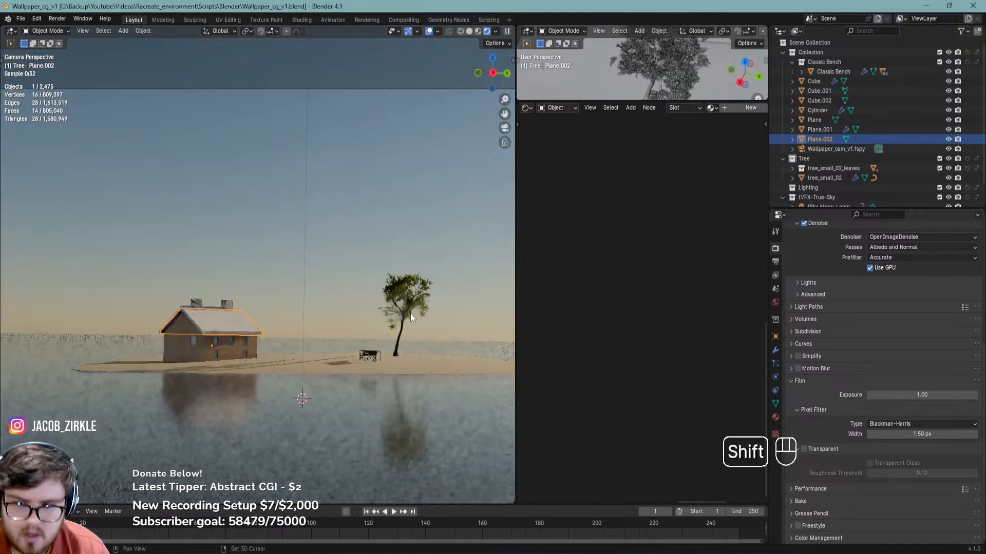
key(ctrl+s)
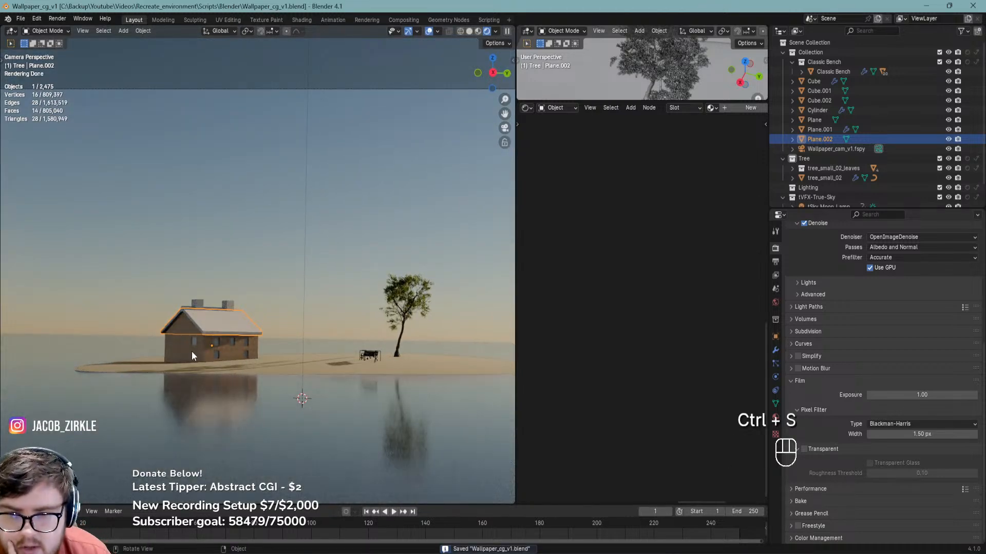
scroll(201, 353, up, 5)
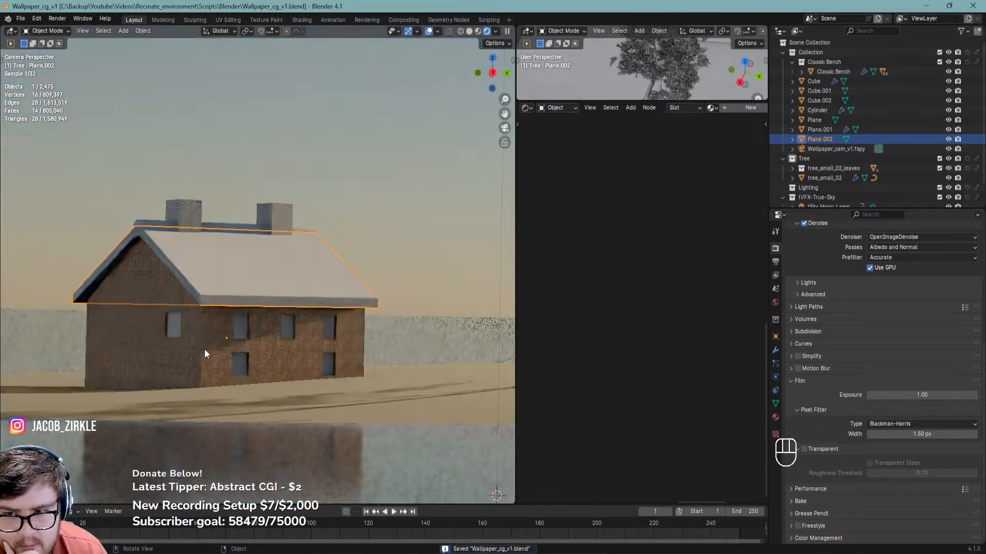
scroll(200, 353, up, 4)
scroll(115, 398, down, 3)
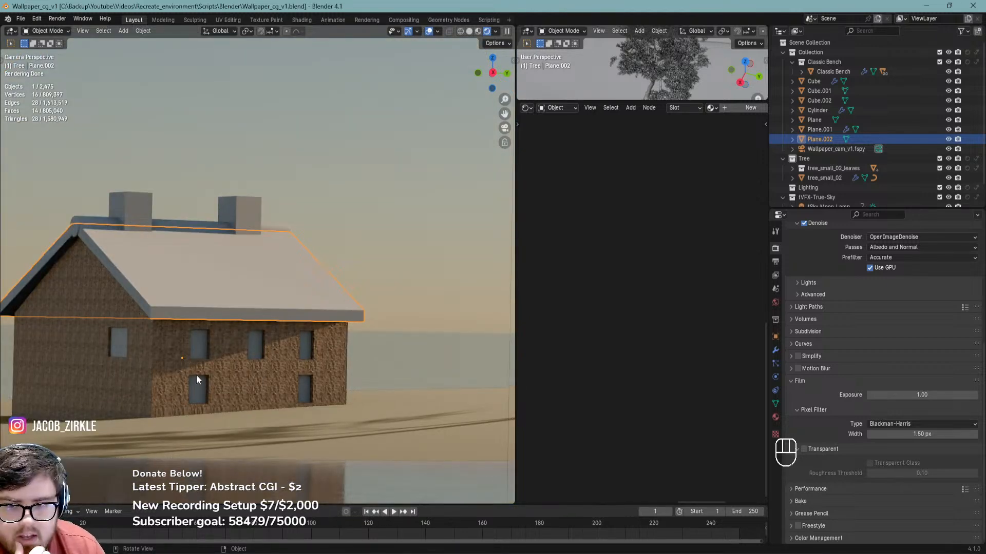
scroll(205, 392, down, 4)
shift+middle_drag(386, 418, 315, 417)
scroll(315, 417, down, 2)
key(ctrl+s)
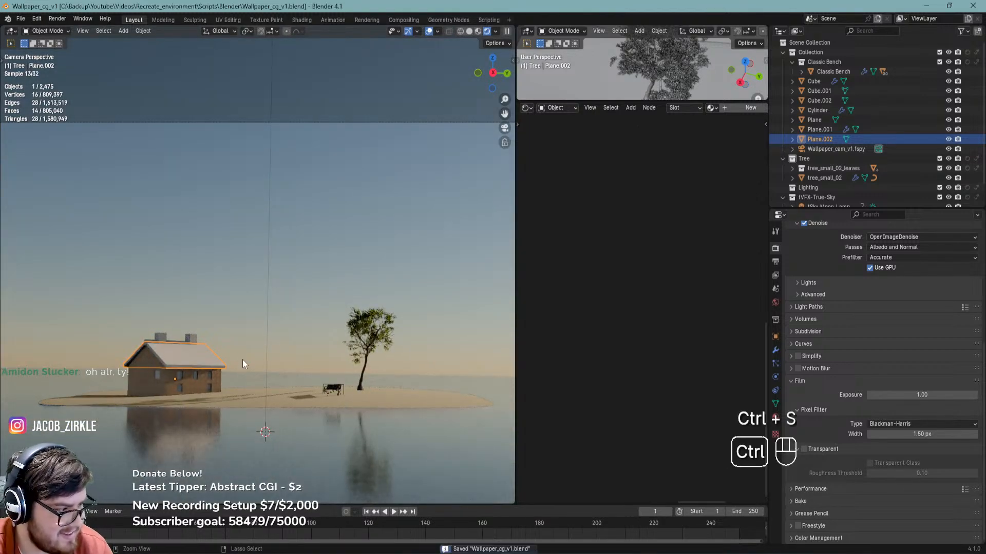
Compare the scene with the background reference image in Solid shading, save the file and return to Rendered shading
key(z)
click(327, 356)
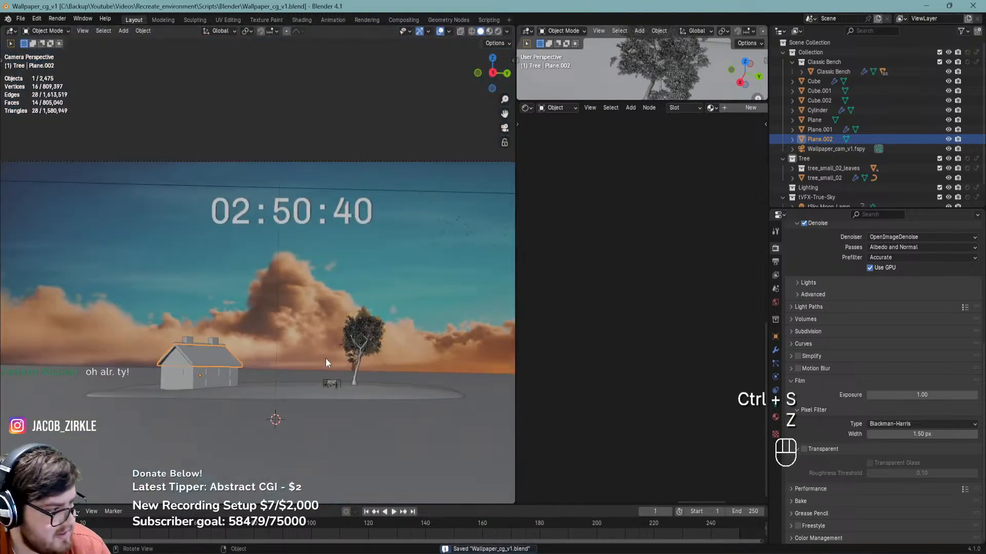
shift+middle_drag(319, 364, 334, 362)
key(ctrl+s)
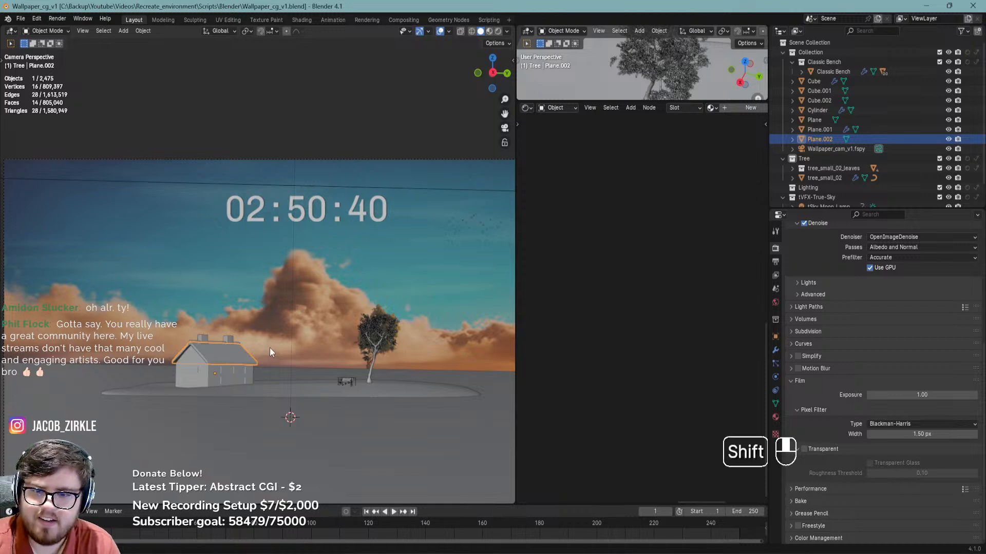
key(z)
click(274, 278)
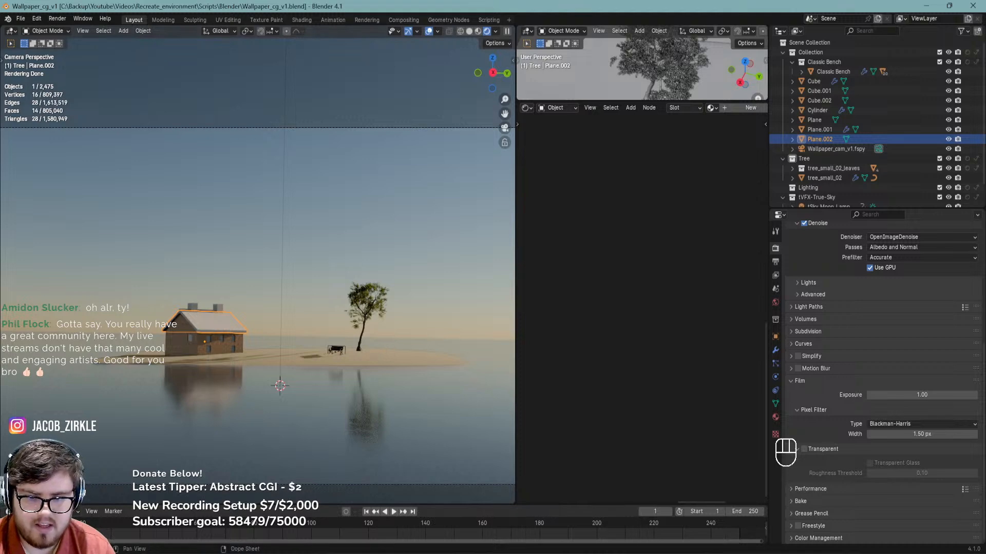
Switch to File Explorer and open Screenshot 2024-10-23 145047.png from the Screenshots folder in Pictures
mouse_move(351, 552)
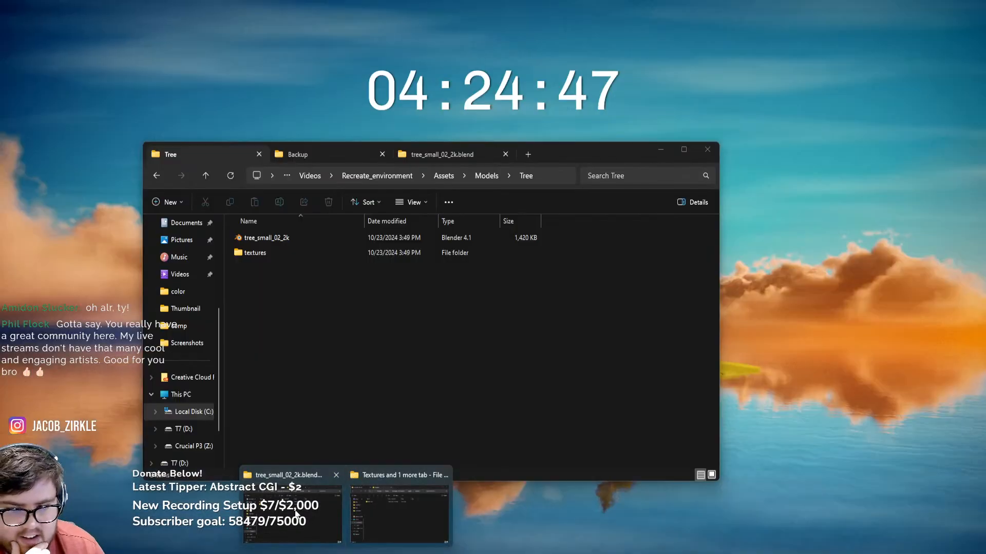
click(400, 479)
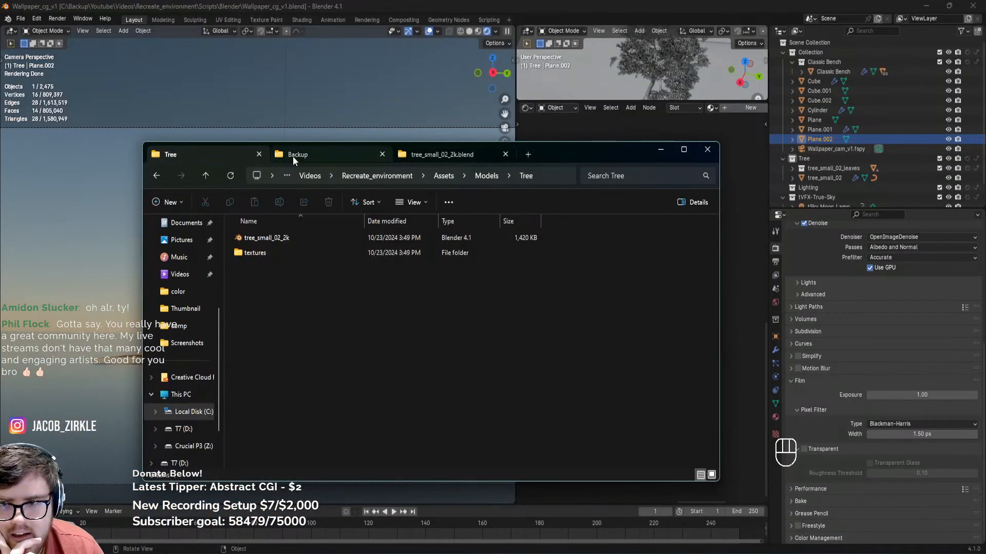
click(182, 240)
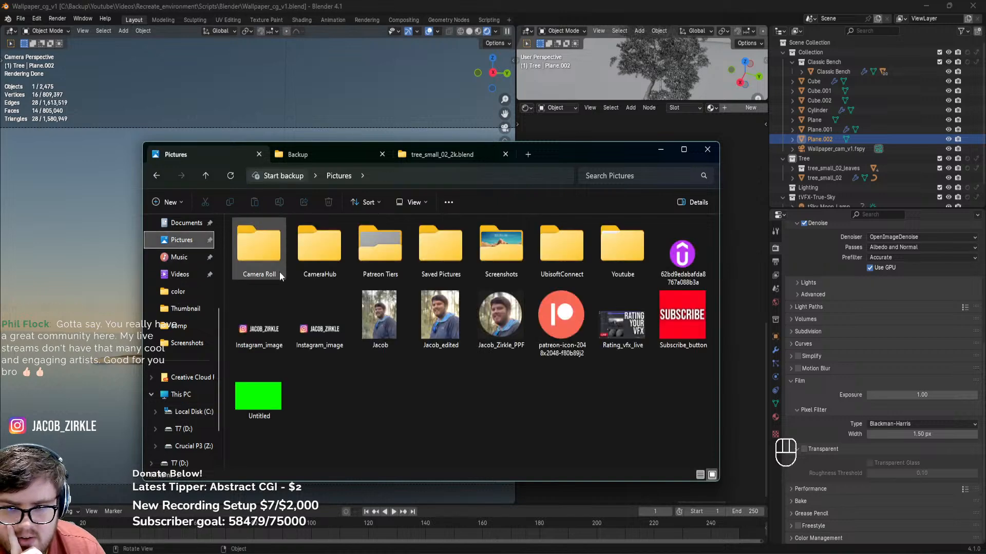
scroll(505, 288, down, 10)
double_click(265, 444)
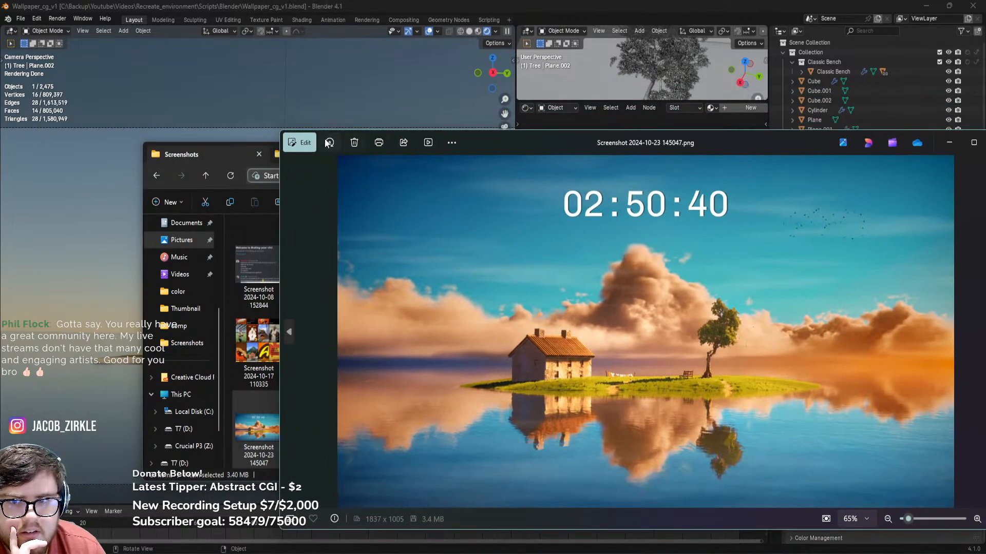
click(214, 155)
click(652, 151)
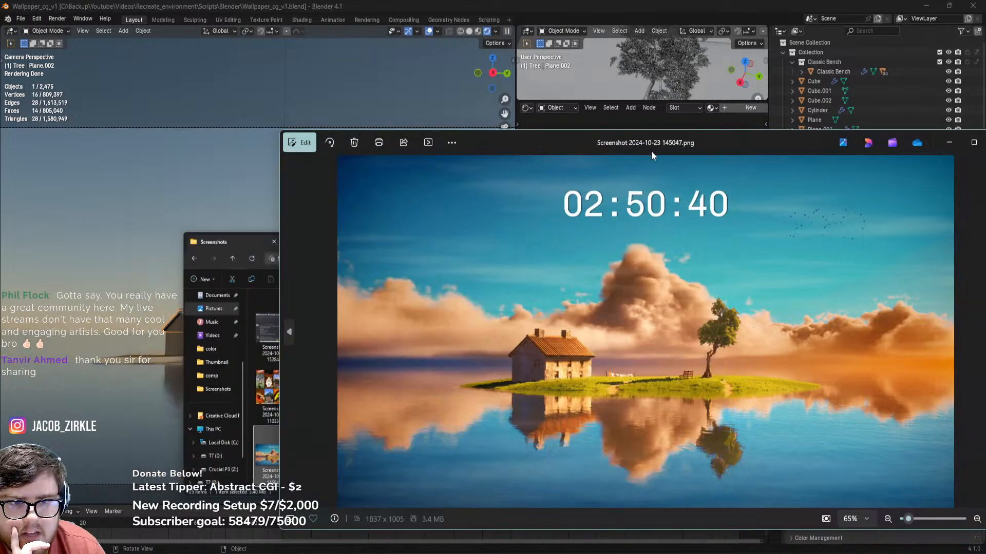
Move the reference image window aside, switch back to Blender and frame the whole camera view
drag(638, 137, 983, 182)
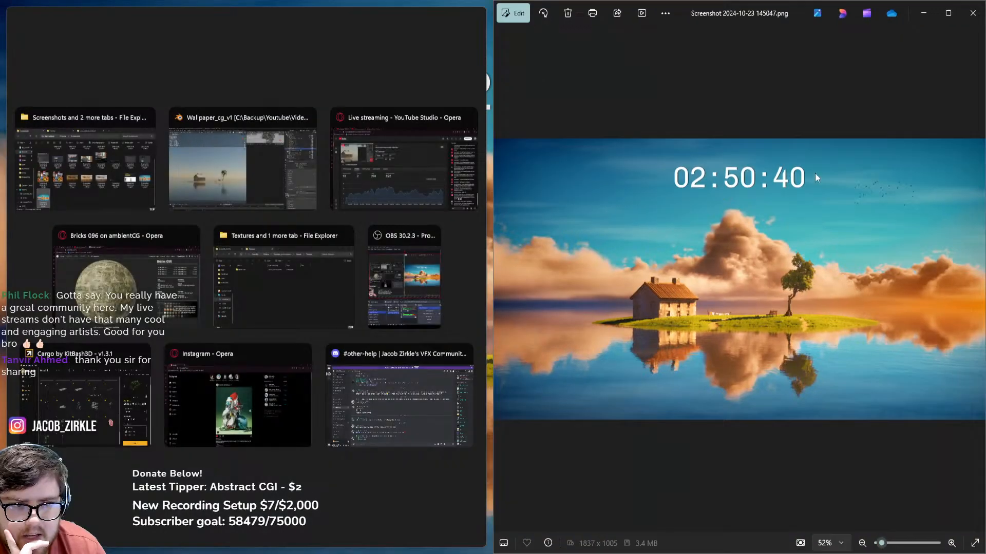
click(486, 132)
shift+middle_drag(424, 312, 387, 289)
scroll(426, 284, down, 1)
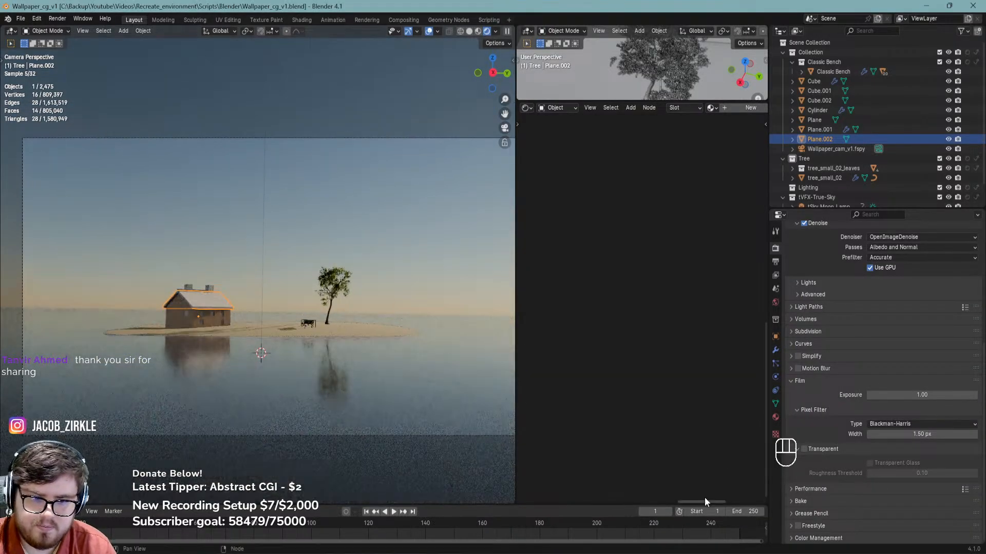
Bring the reference image Screenshot 2024-10-23 145047.png back up beside the Blender camera view for comparison
click(698, 553)
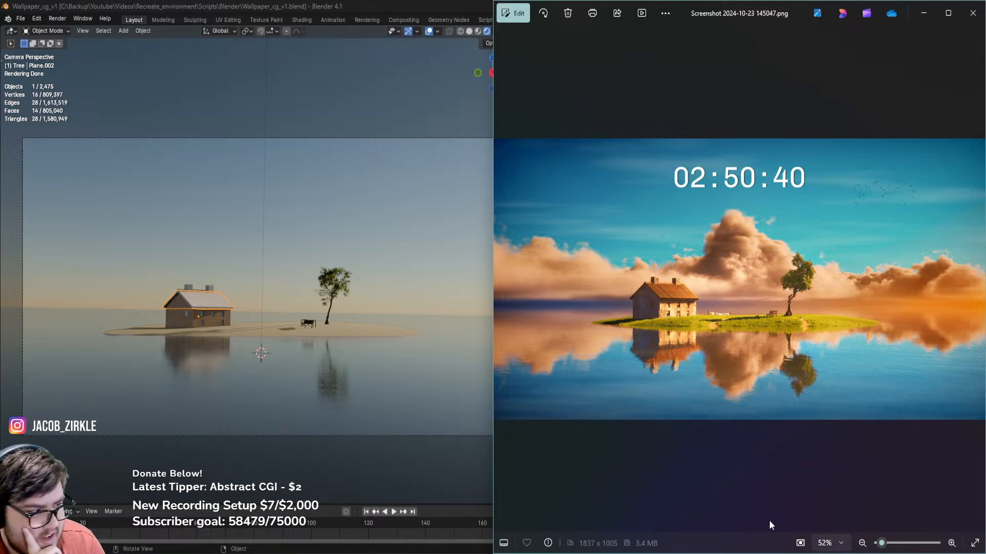
Switch to Discord, check the rating-your-vfx-3 and welcome channels, and minimize it to return to the scene and reference image
key(alt+Tab)
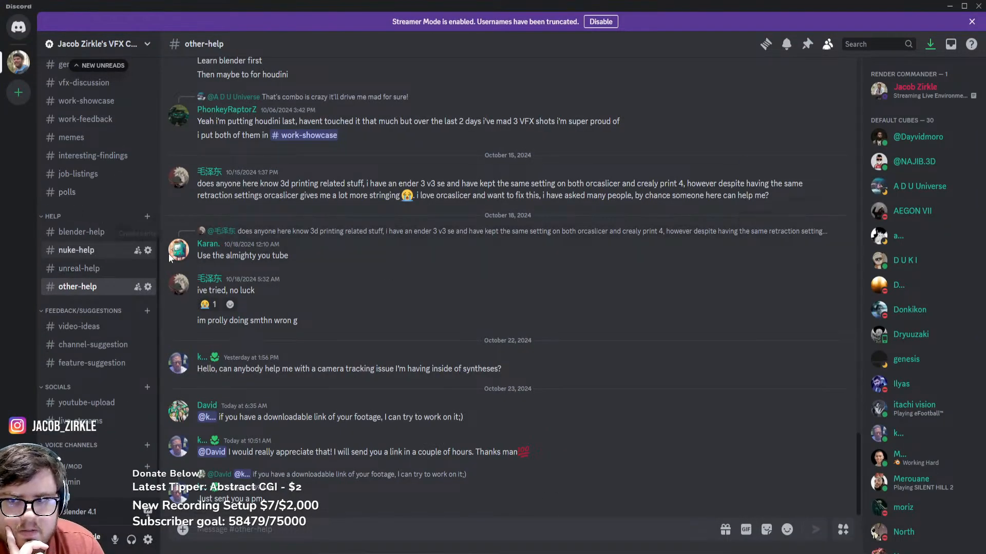
scroll(94, 263, up, 1)
scroll(96, 277, up, 5)
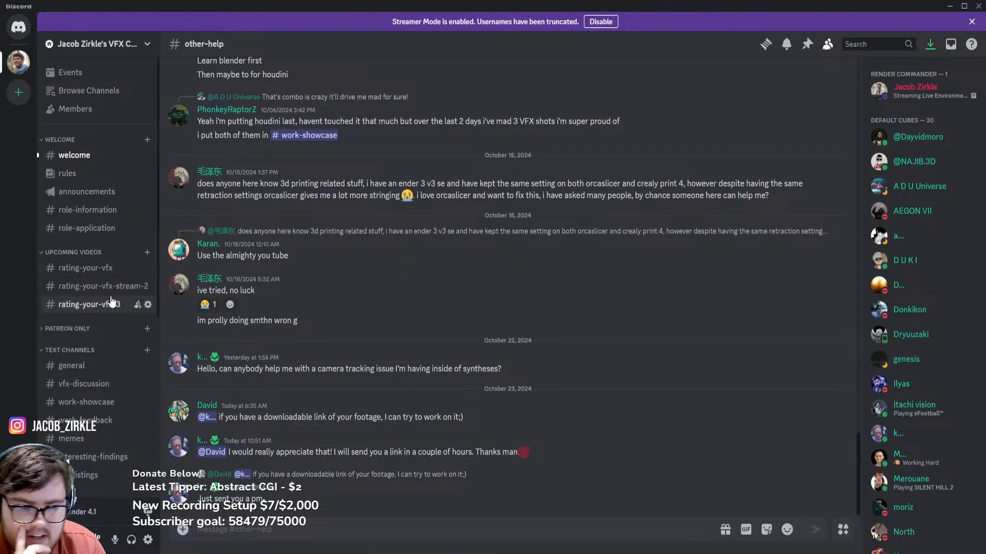
click(80, 305)
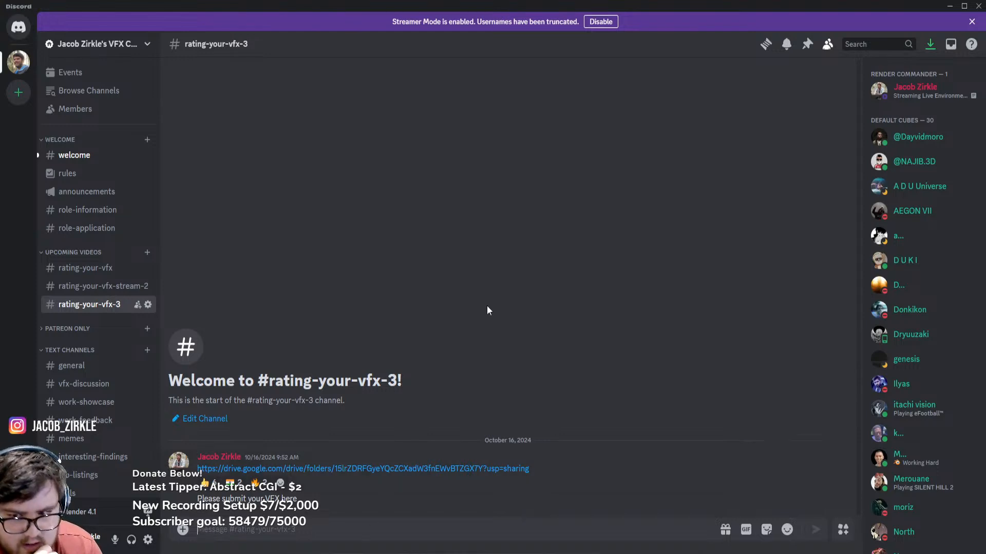
click(78, 157)
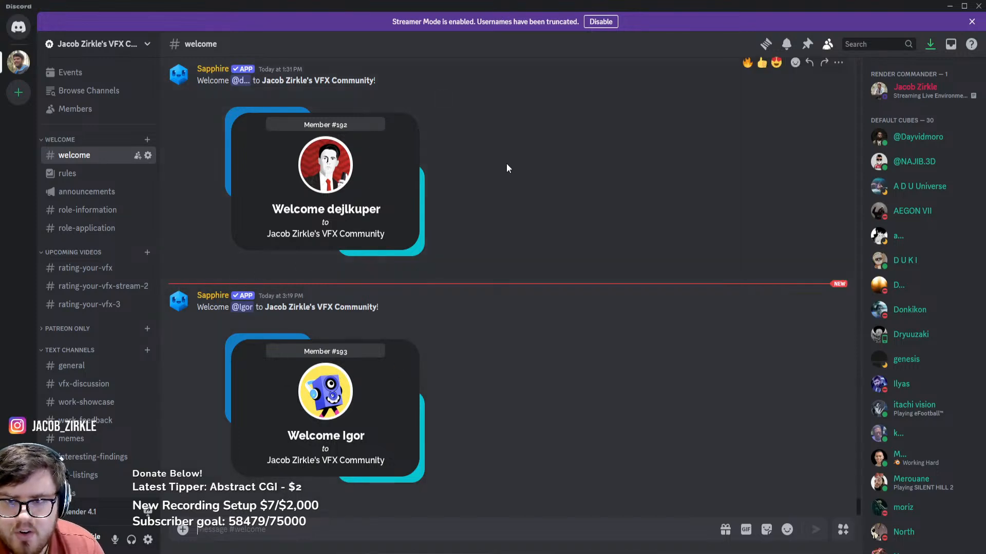
click(950, 11)
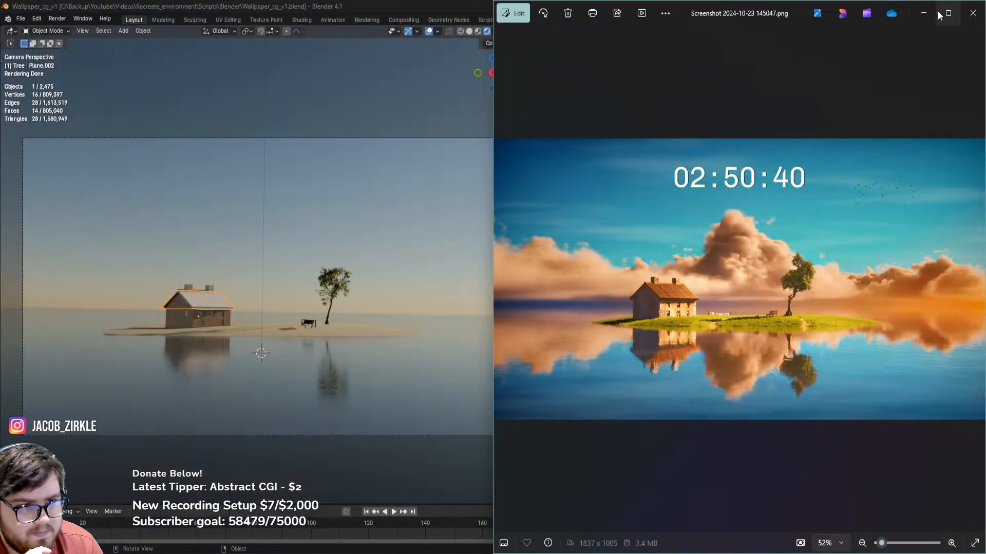